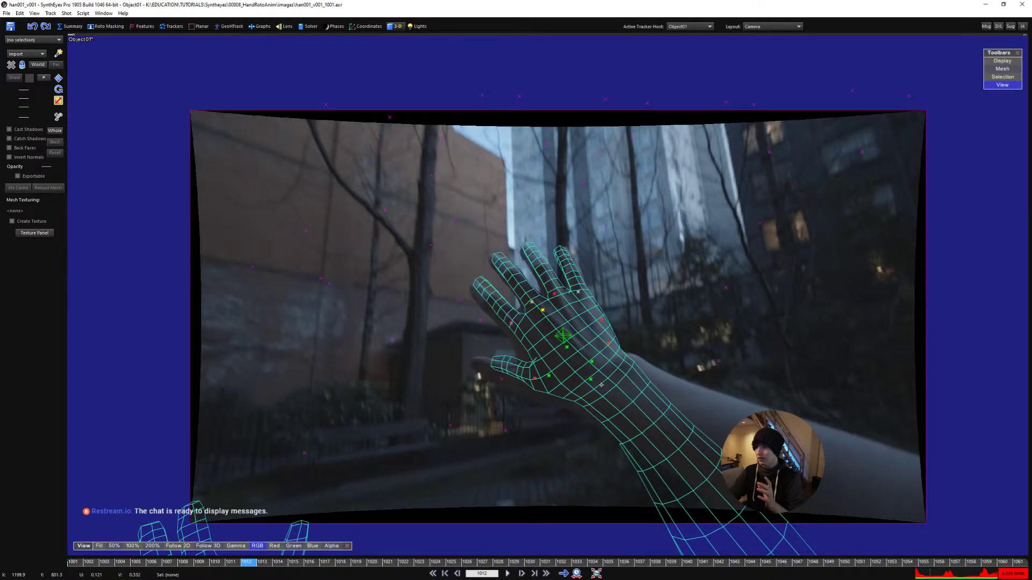
Move the shot to frame 1029 and check how the hand mesh lines up with the footage
drag(476, 562, 515, 540)
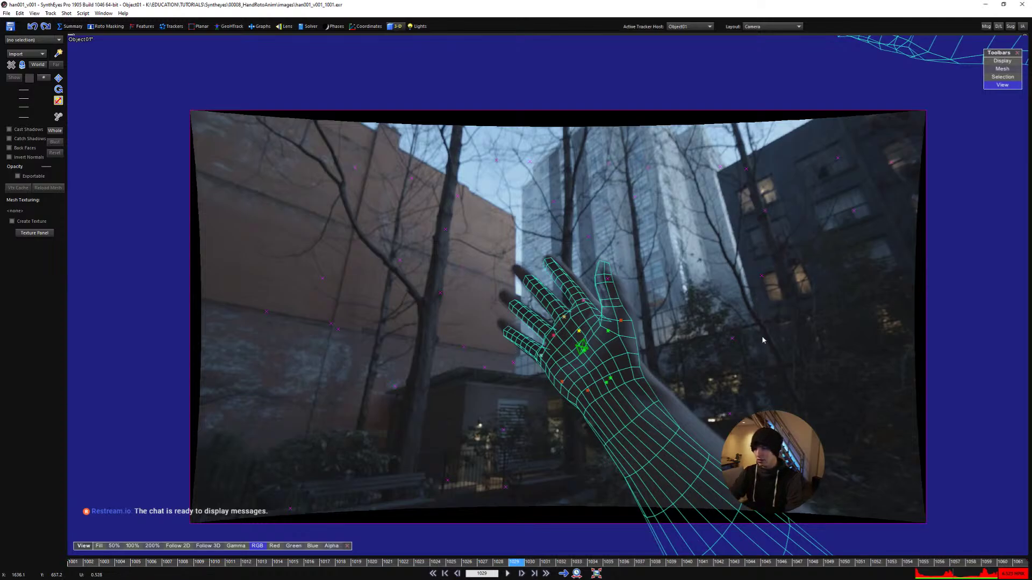
scroll(526, 333, down, 2)
scroll(527, 333, up, 3)
middle_drag(526, 333, 498, 314)
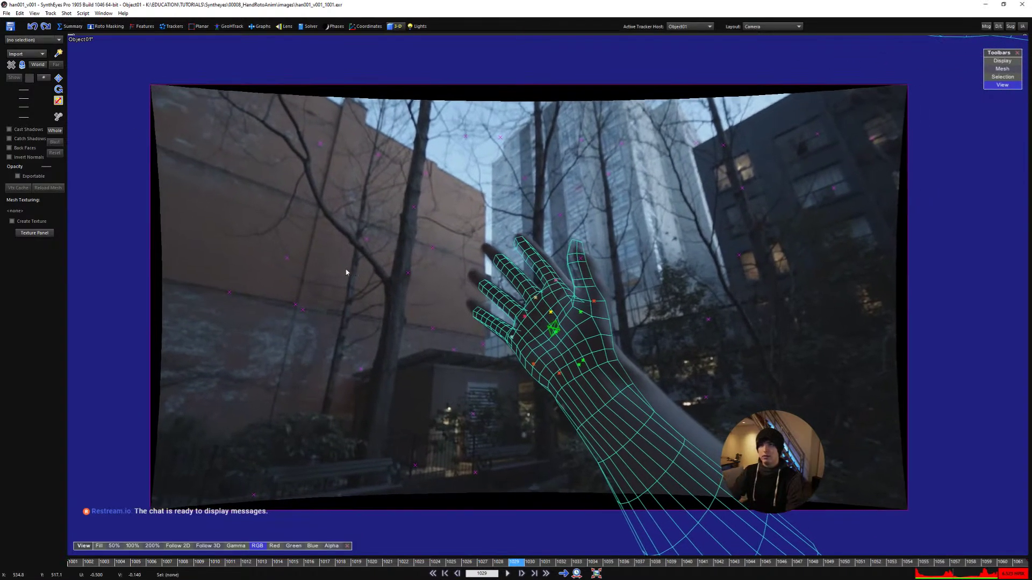
Export the tracked scene as a Maya ASCII file named han001_v001.ma in the 00008_HandRotoAnim maya folder
click(6, 13)
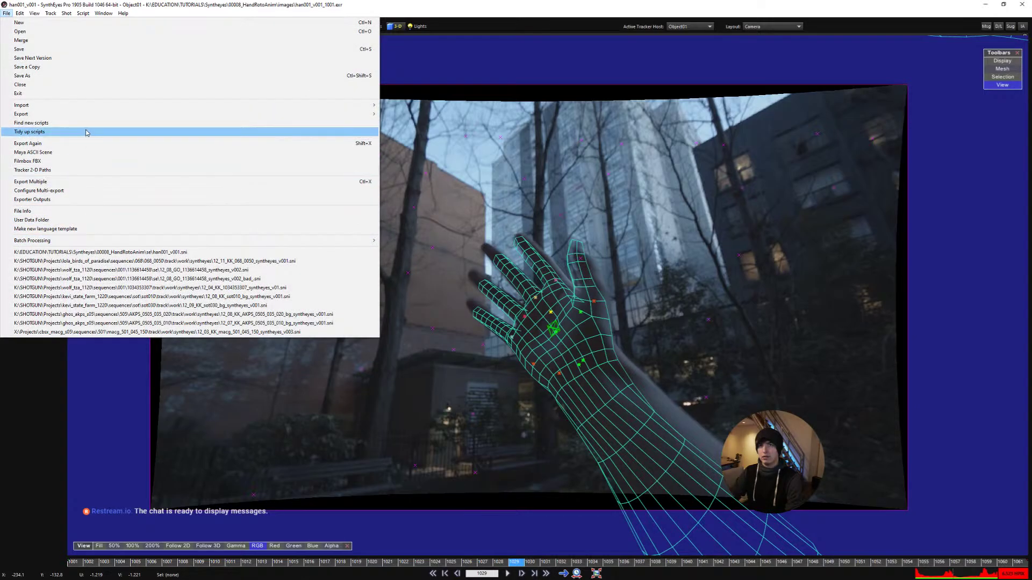
click(91, 153)
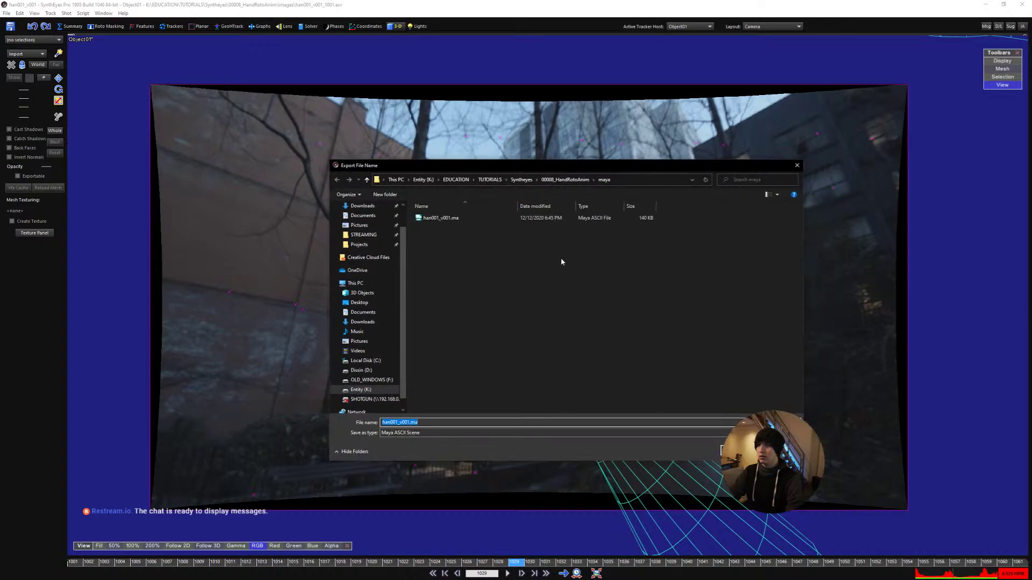
drag(579, 166, 1031, 218)
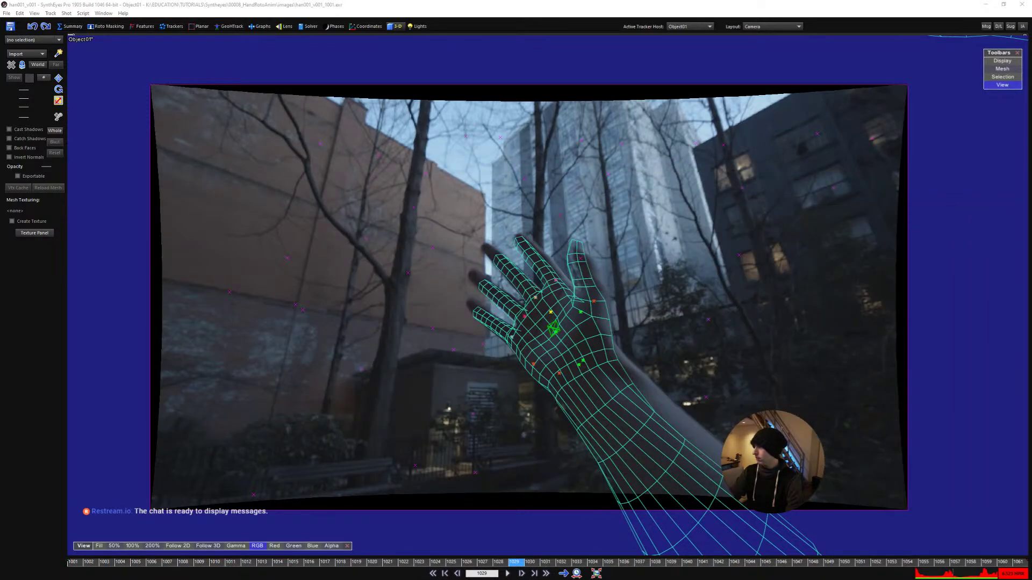
click(545, 187)
Switch to Maya and open the scene K:\EDUCATION\TUTORIALS\Syntheyes\00008_HandRotoAnim\maya\han001_v001.ma
key(alt+Tab)
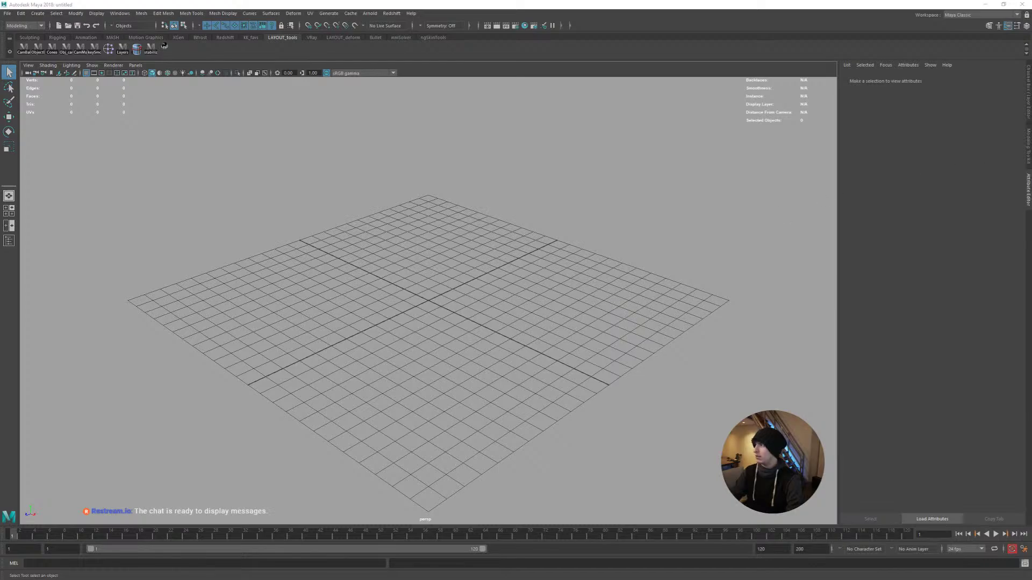
key(ctrl+o)
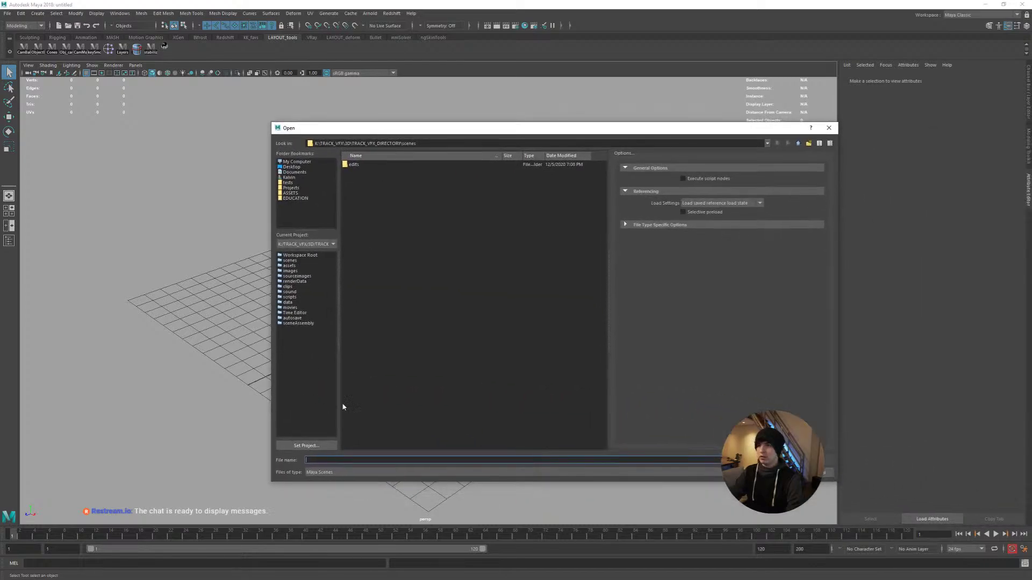
text(K:\EDUCATION\TUTORIALS\Syntheyes\00008_HandRotoAnim\maya\han001_v001.ma)
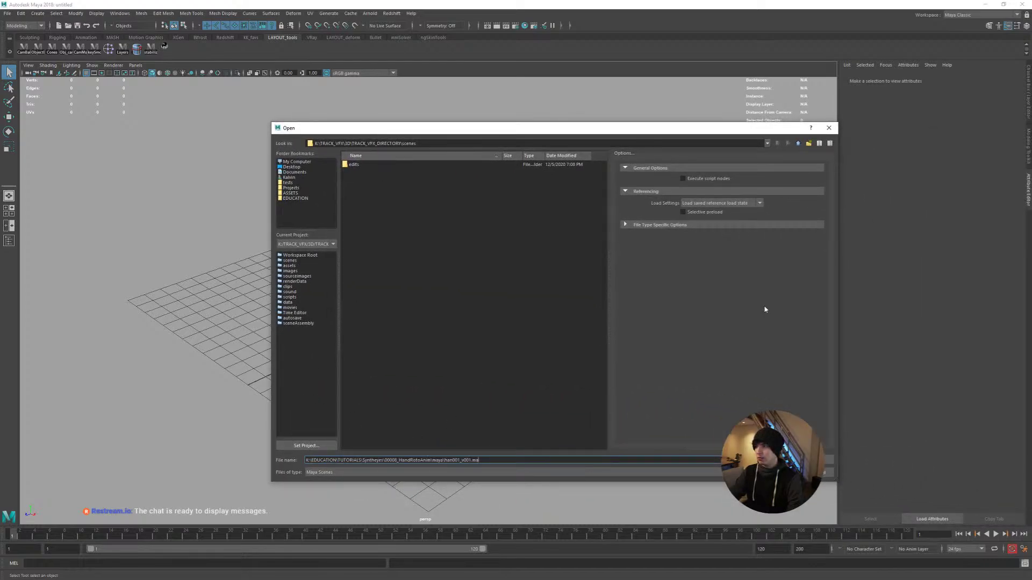
key(Return)
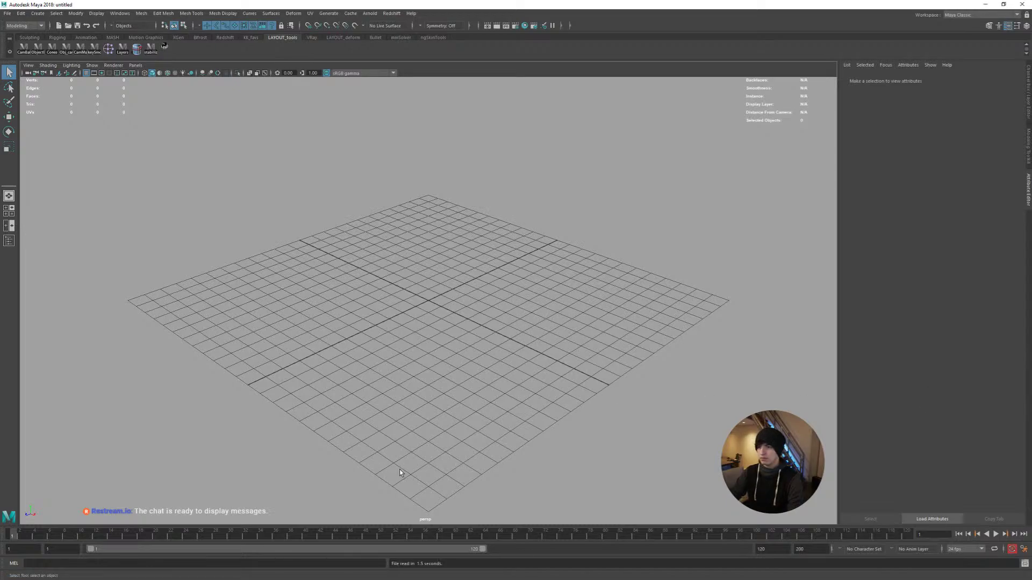
Set the perspective camera's near clip plane to 5 and its far clip plane to 100000
scroll(461, 296, down, 12)
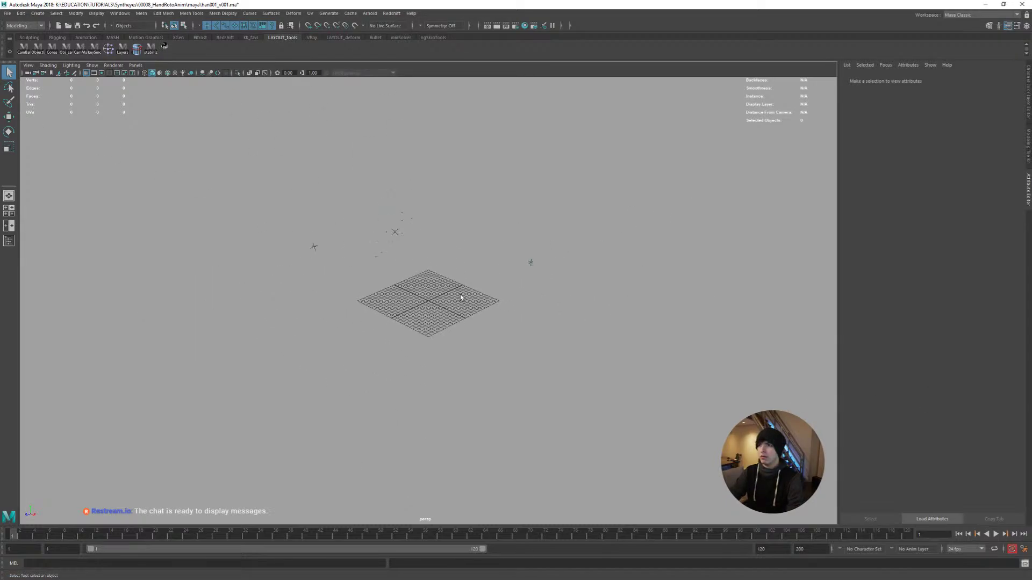
alt+drag(459, 297, 504, 286)
alt+middle_drag(504, 286, 453, 334)
alt+drag(453, 334, 487, 338)
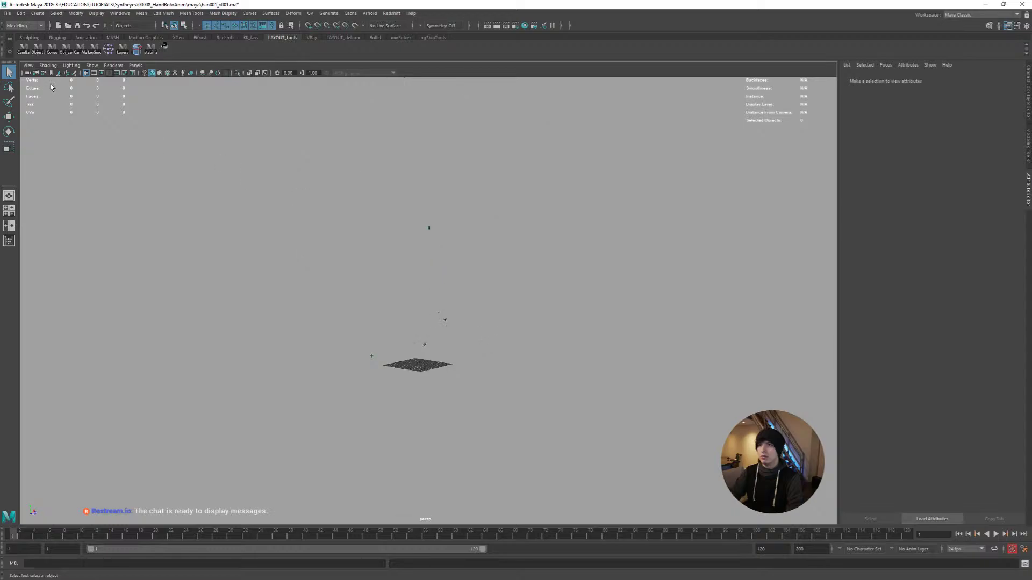
click(28, 72)
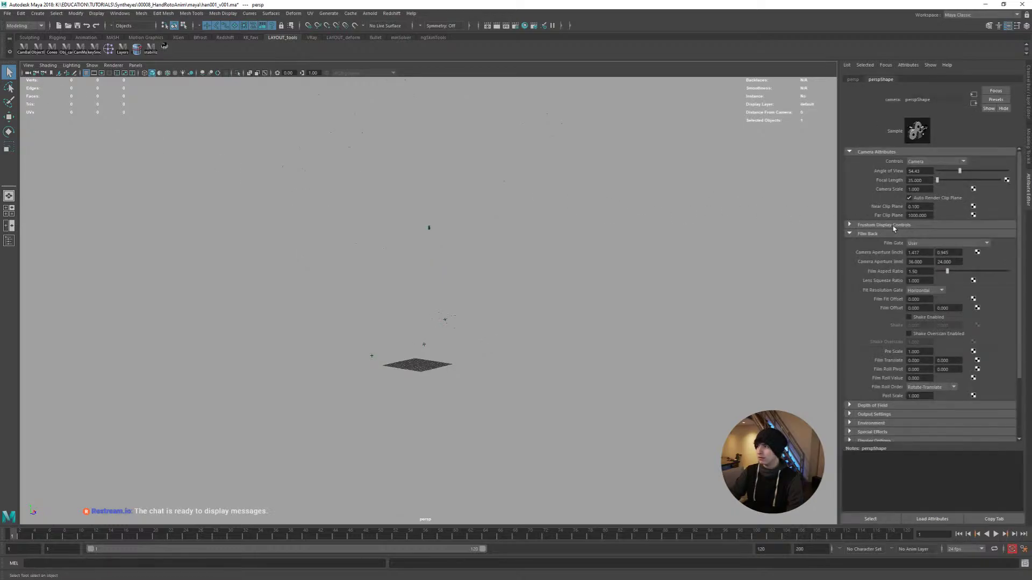
click(914, 206)
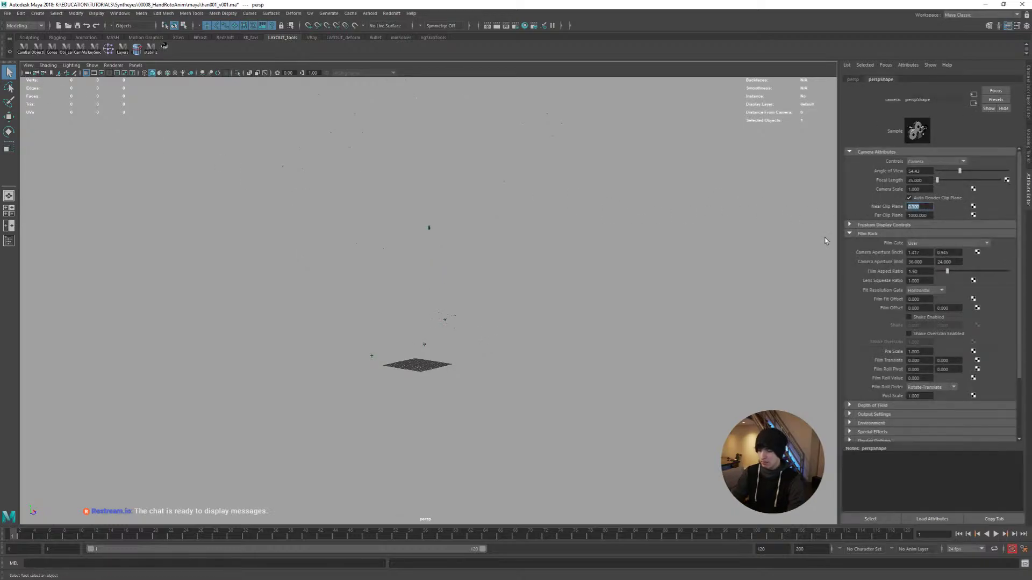
text(5)
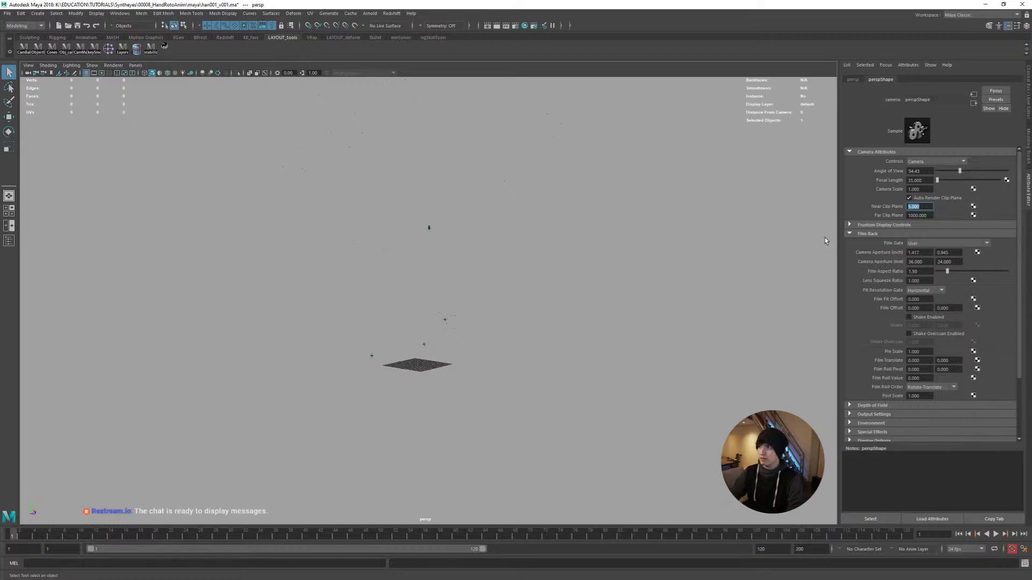
key(Tab)
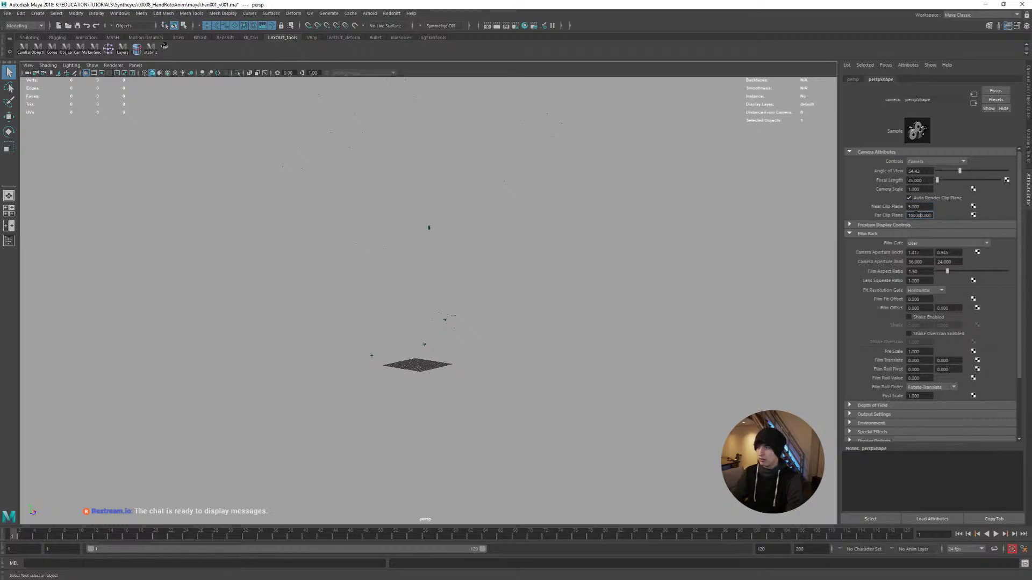
key(Return)
Select the tracked camera's image plane in the perspective view to show its attributes
alt+drag(521, 258, 537, 268)
mouse_move(537, 268)
alt+middle_down()
mouse_move(523, 295)
mouse_move(537, 255)
alt+middle_up()
alt+drag(537, 255, 606, 250)
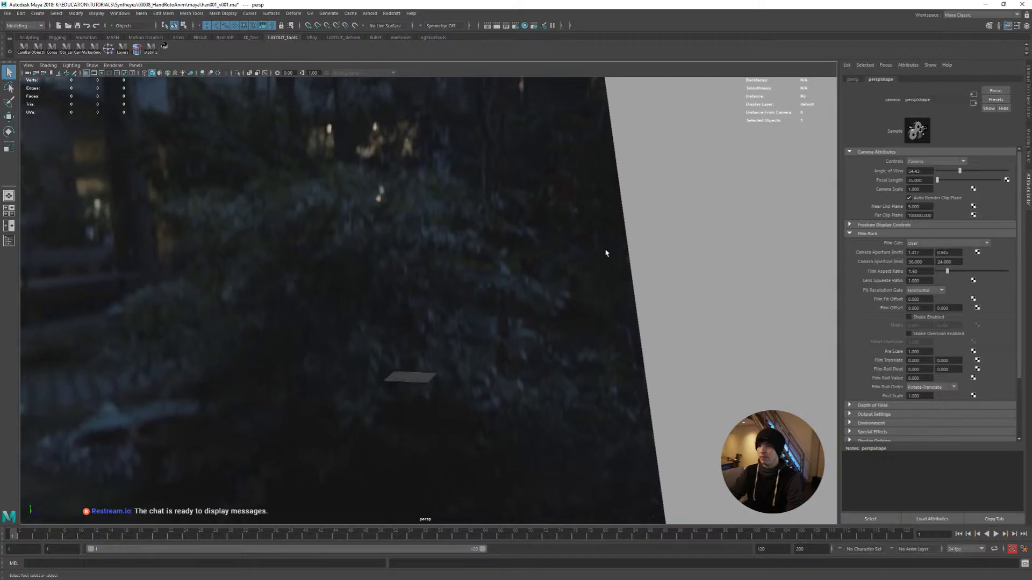
click(622, 279)
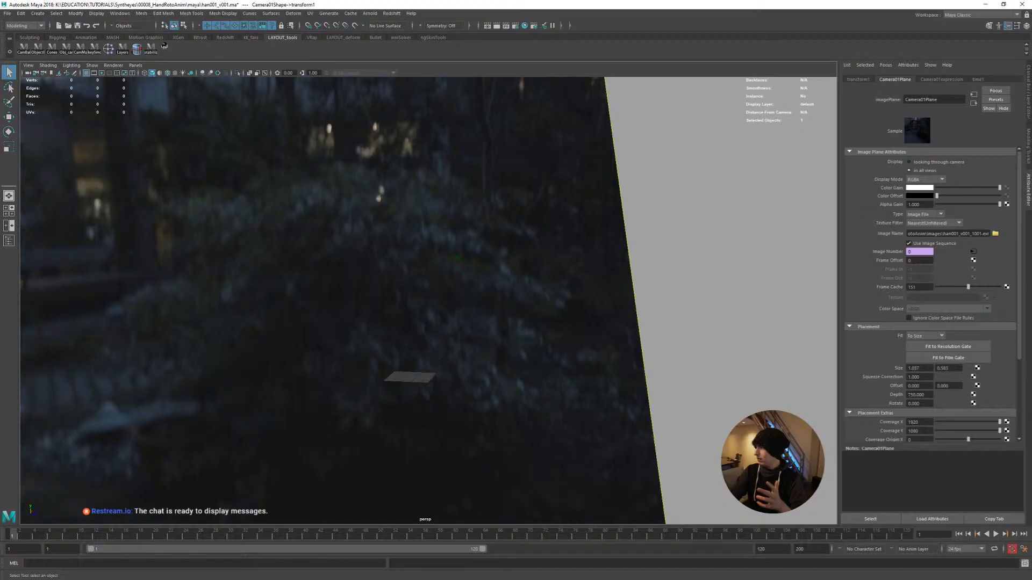
Switch to SynthEyes, view the summary controls with the lens workflow options, and return to Maya
key(alt+Tab)
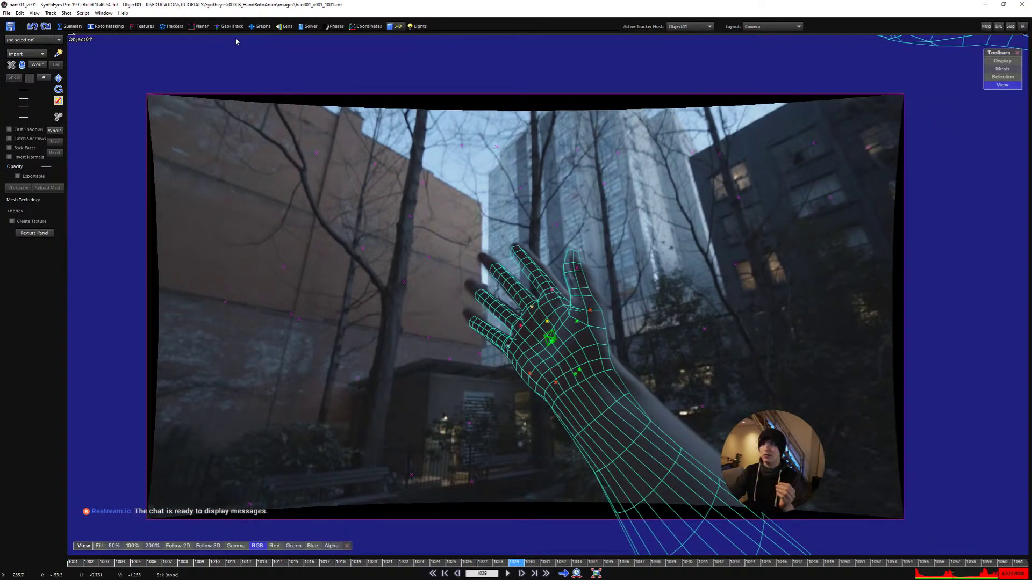
click(70, 27)
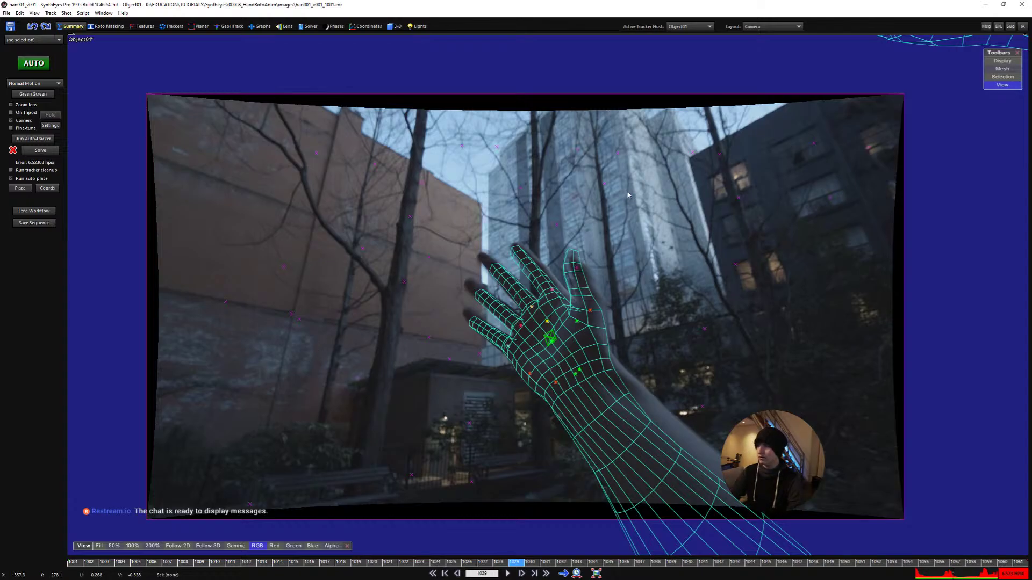
click(986, 7)
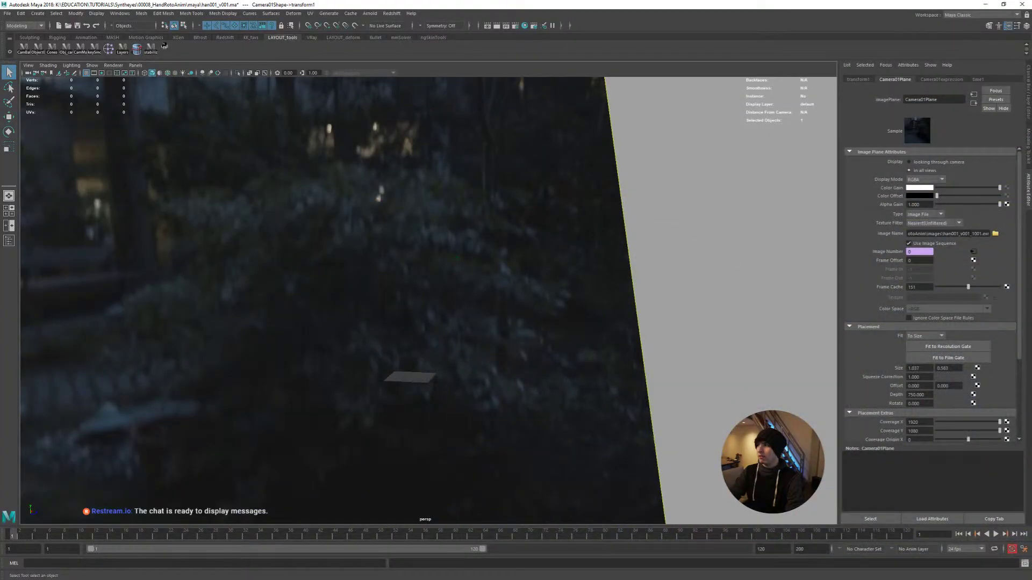
Try to point the image plane at the undistorted frames by inserting UD_ into its image name
click(960, 234)
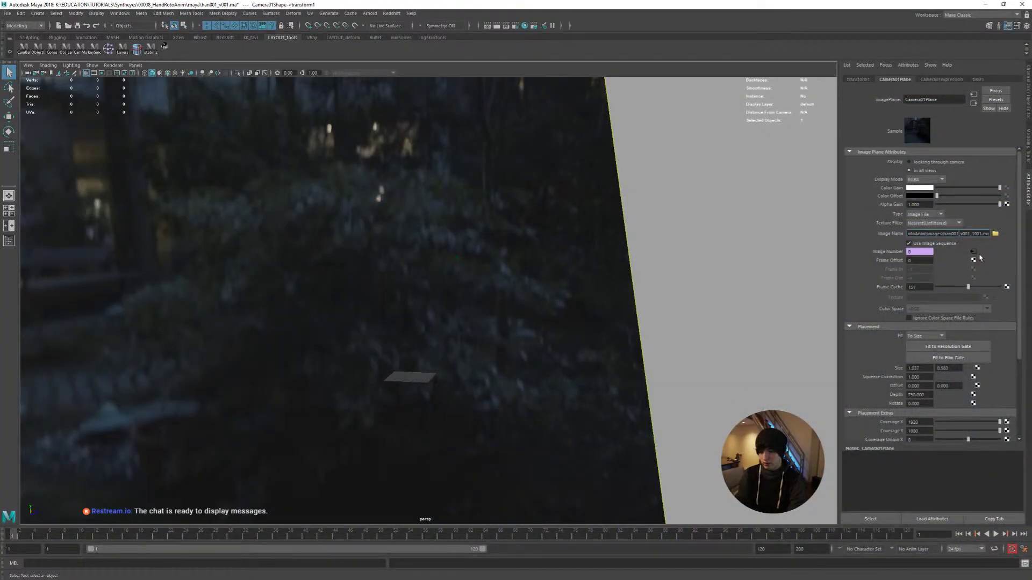
text(UD_)
key(Return)
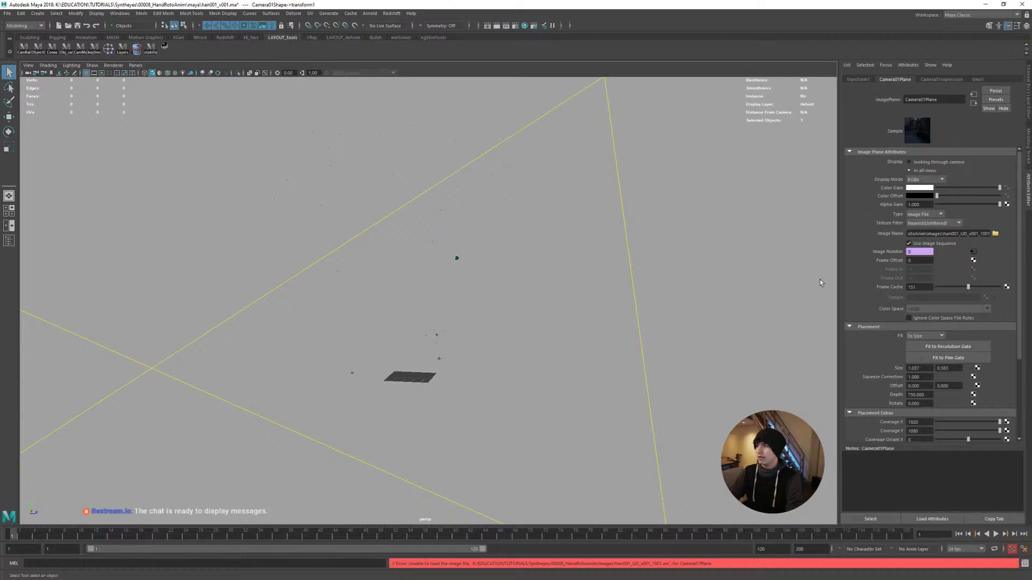
Load han001_v001_UD_1001.jpg from the images folder into the image plane and enable its use as an image sequence
click(996, 234)
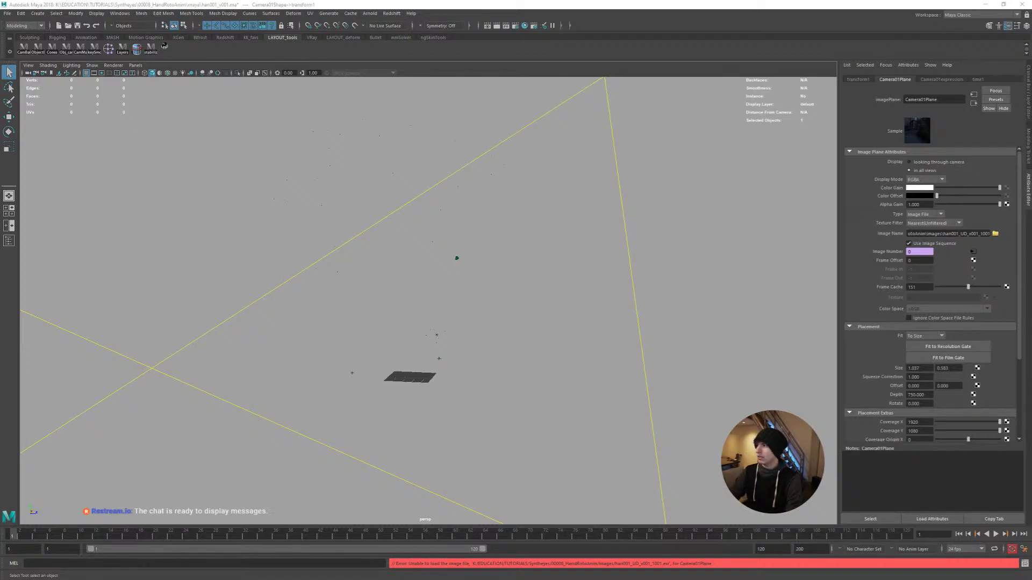
mouse_move(1031, 161)
mouse_down()
mouse_move(366, 193)
mouse_move(700, 194)
mouse_move(1031, 175)
mouse_up()
drag(1031, 202, 377, 140)
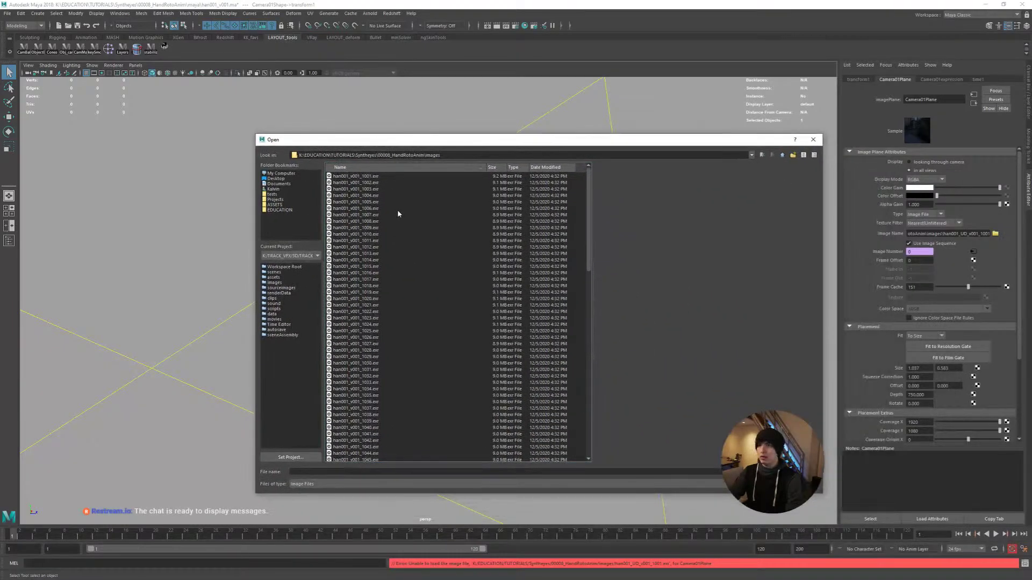
scroll(399, 213, down, 15)
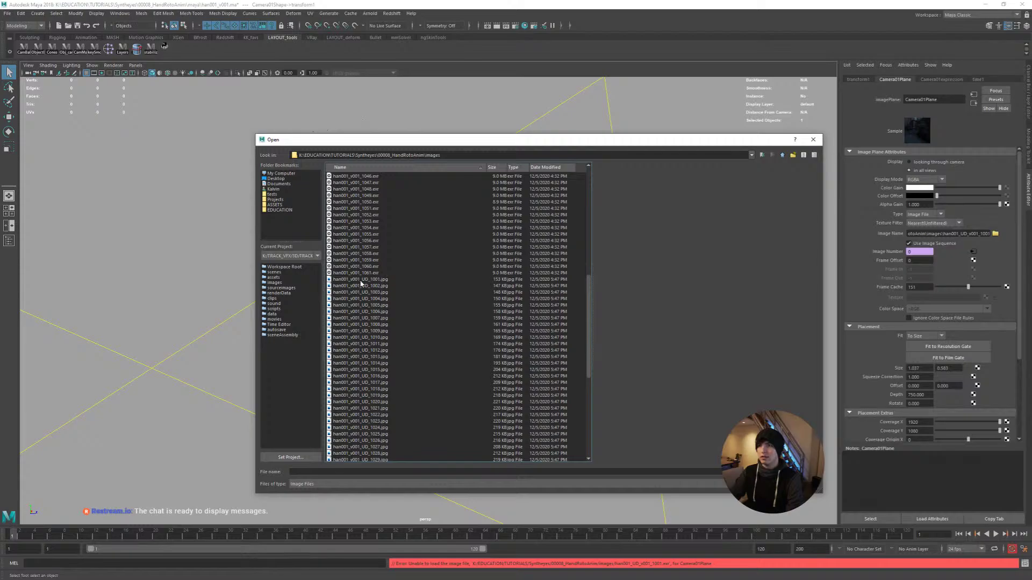
click(361, 280)
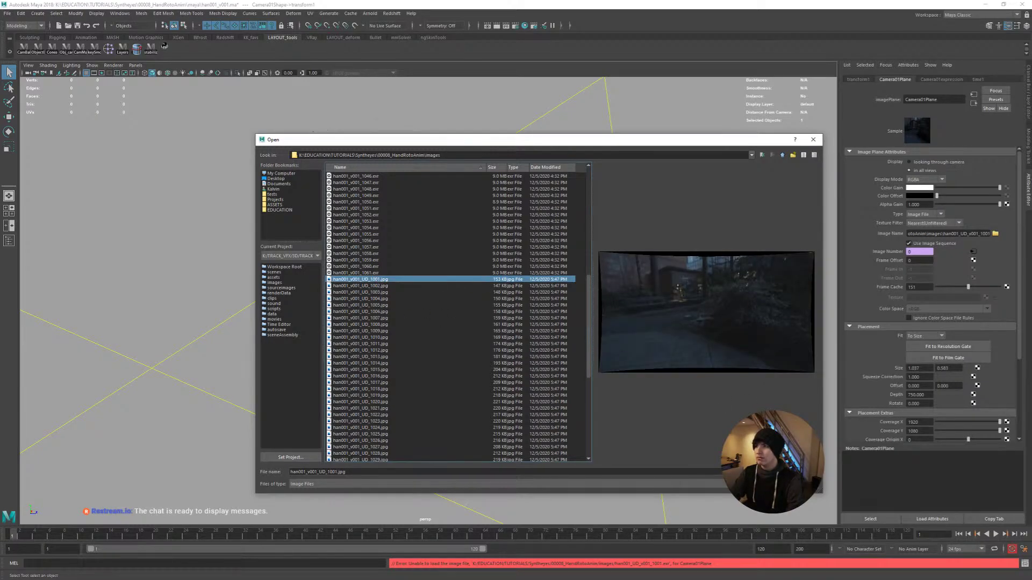
drag(671, 143, 1031, 191)
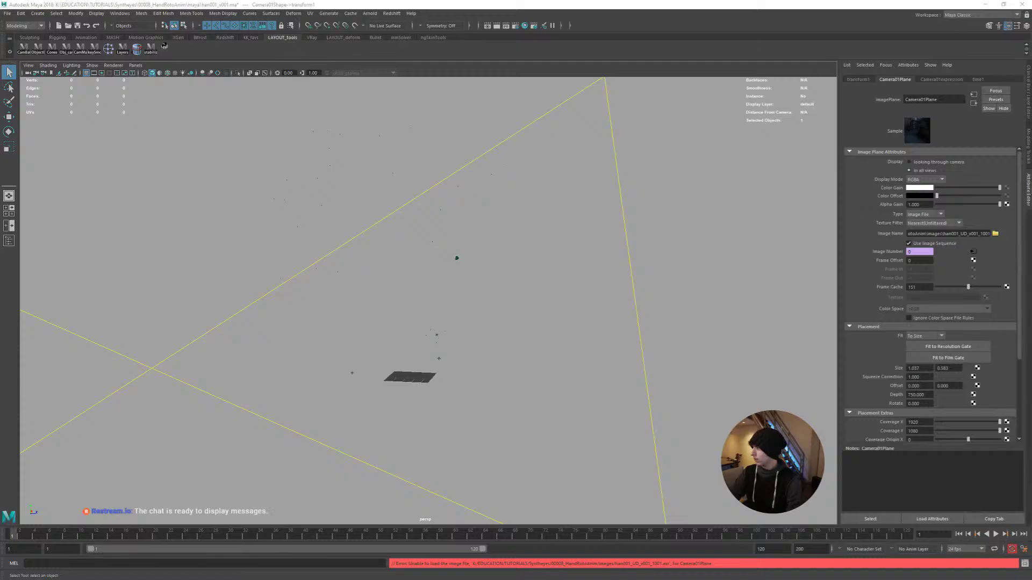
key(Return)
alt+drag(558, 316, 691, 299)
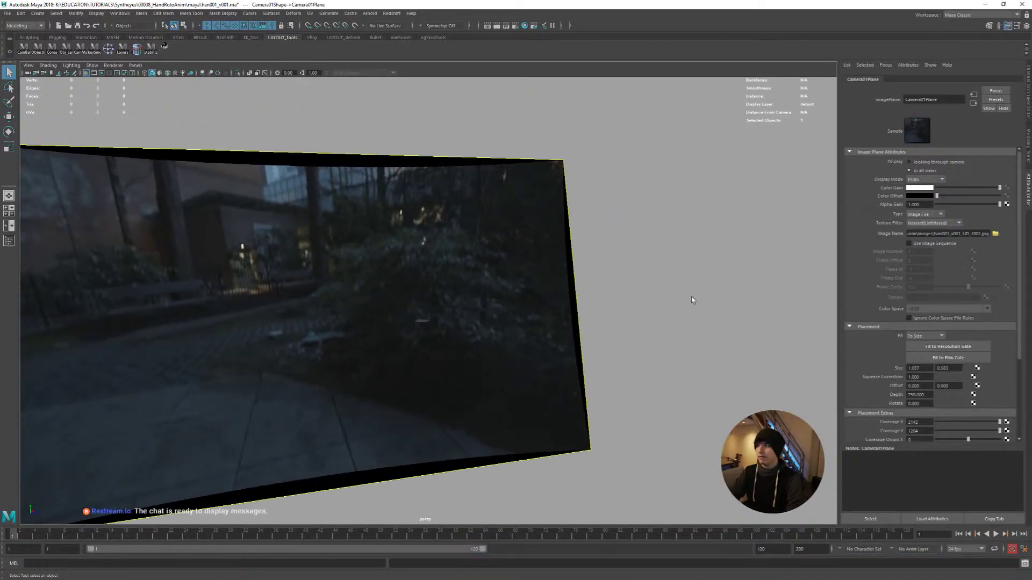
click(928, 244)
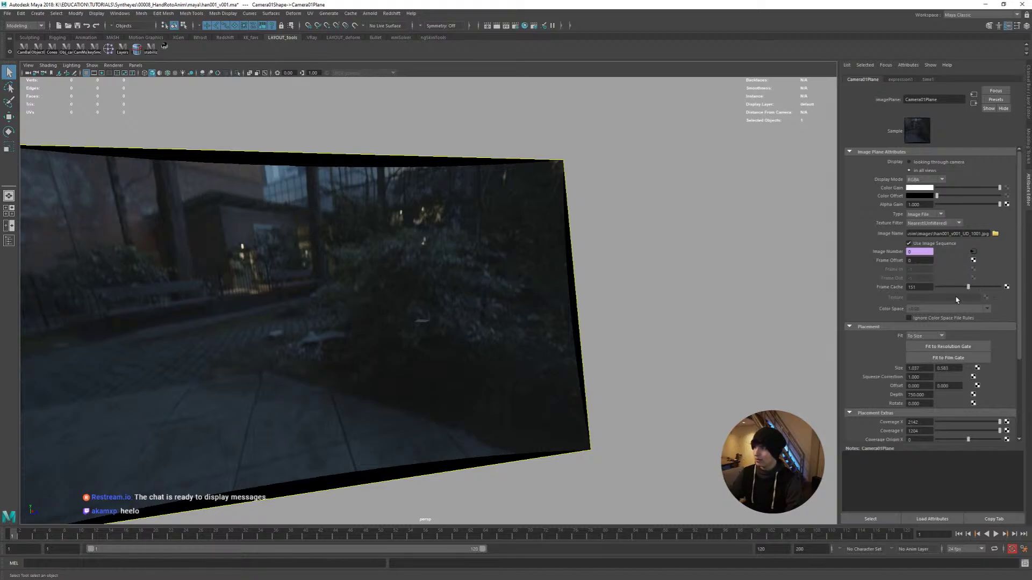
Set the image plane's depth to 7500
click(912, 395)
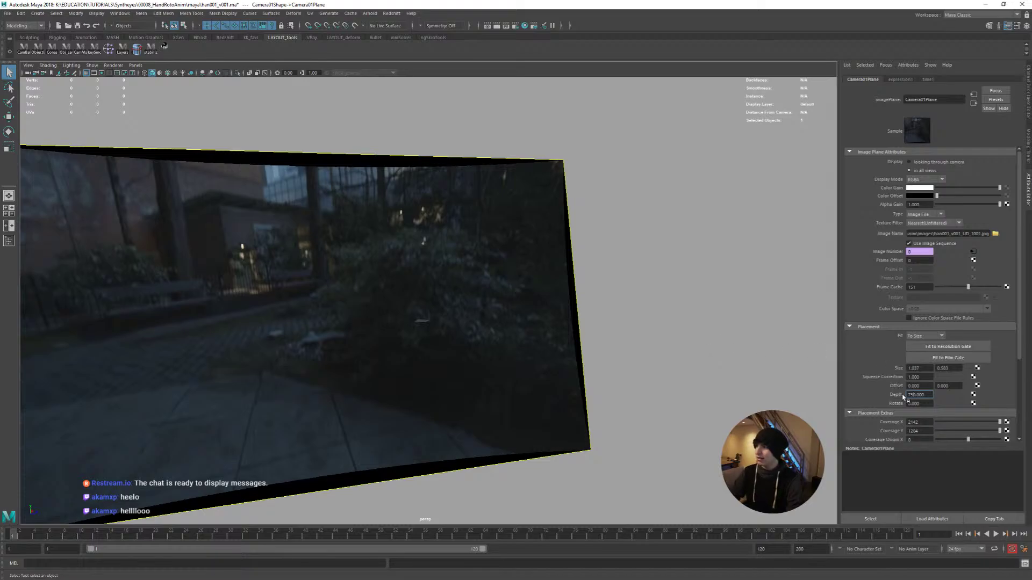
text(0)
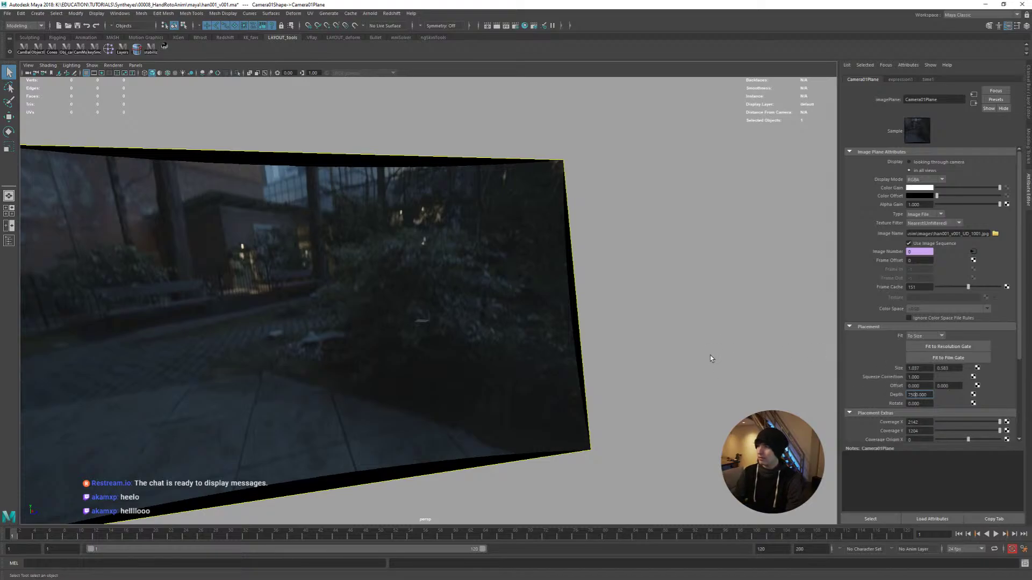
key(Return)
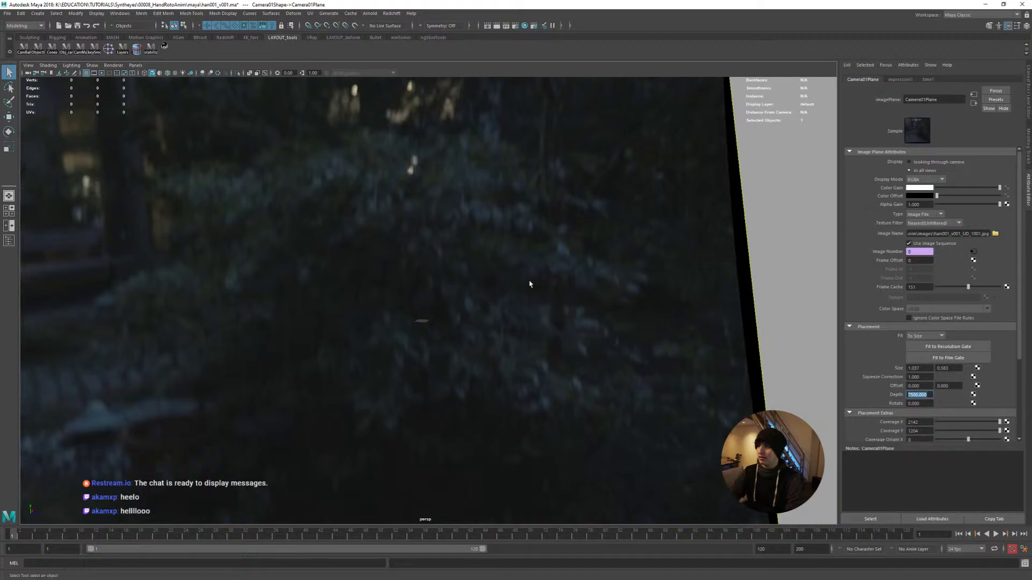
alt+drag(530, 283, 495, 267)
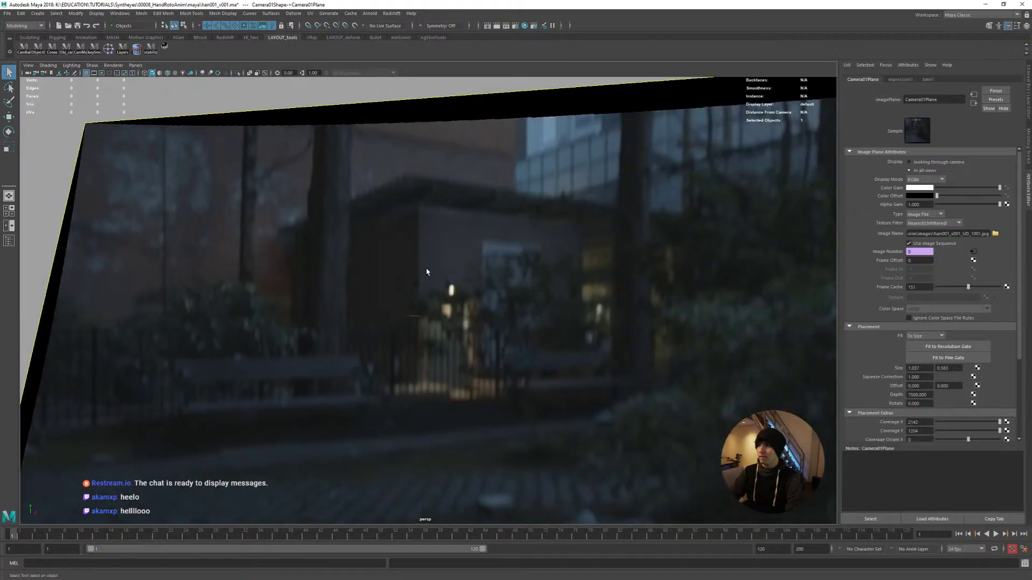
alt+drag(426, 272, 83, 212)
Split the workspace into two side-by-side views and make the perspective view look through Camera01
click(9, 226)
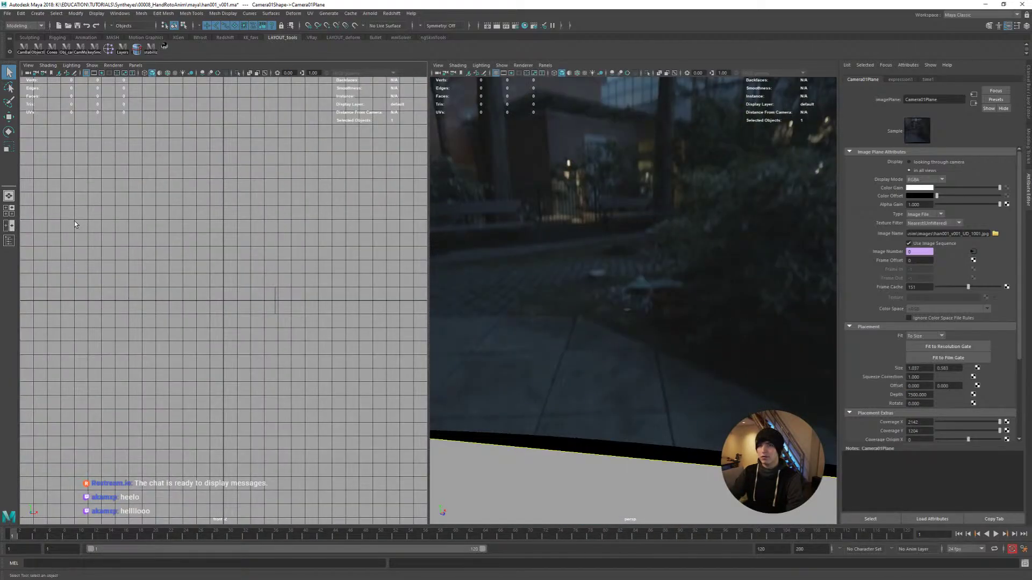
click(545, 65)
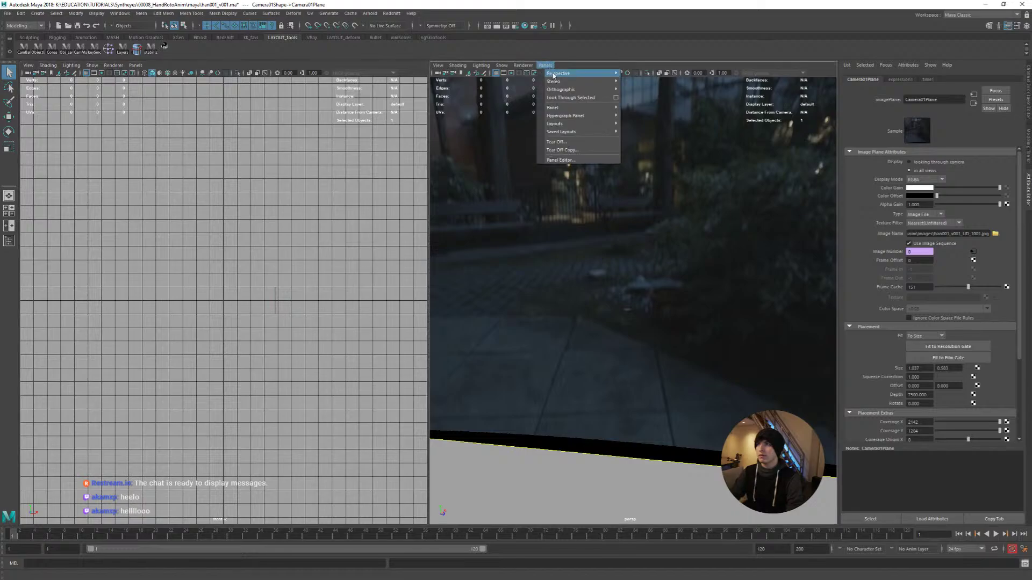
mouse_move(586, 73)
click(645, 74)
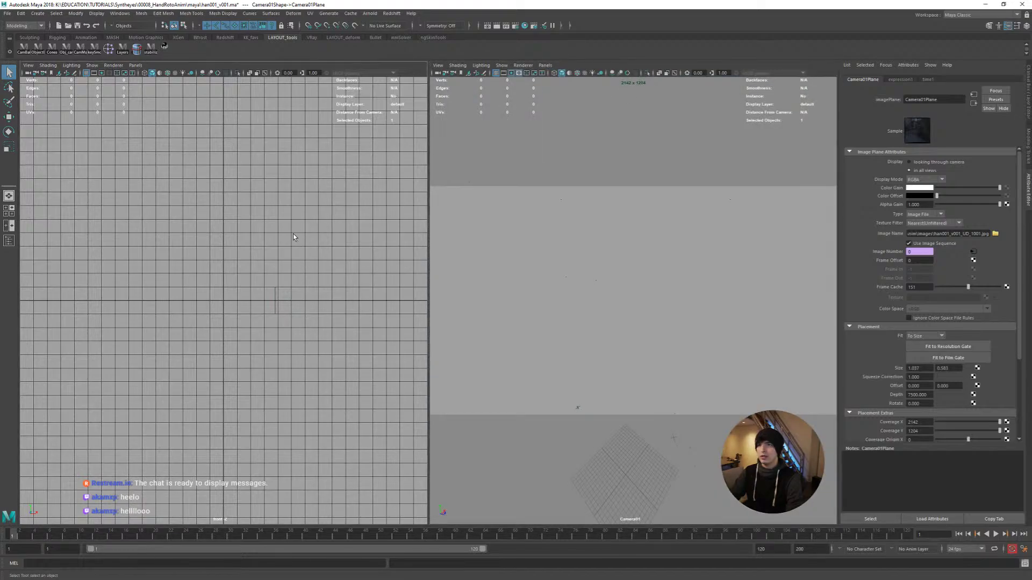
Change the front view to perspective and set the image plane to display only when looking through the camera
key(space)
click(292, 263)
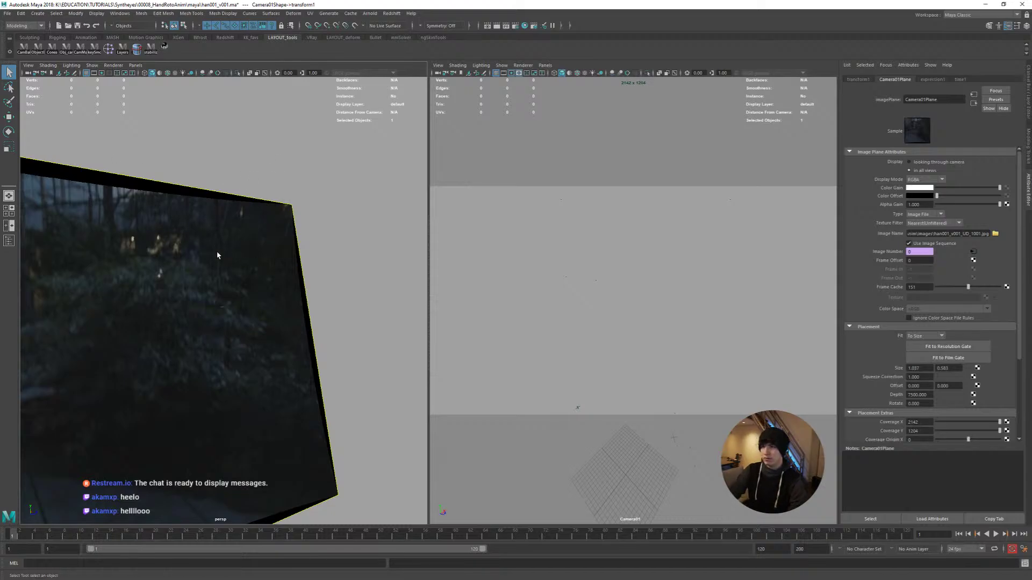
alt+drag(253, 262, 215, 277)
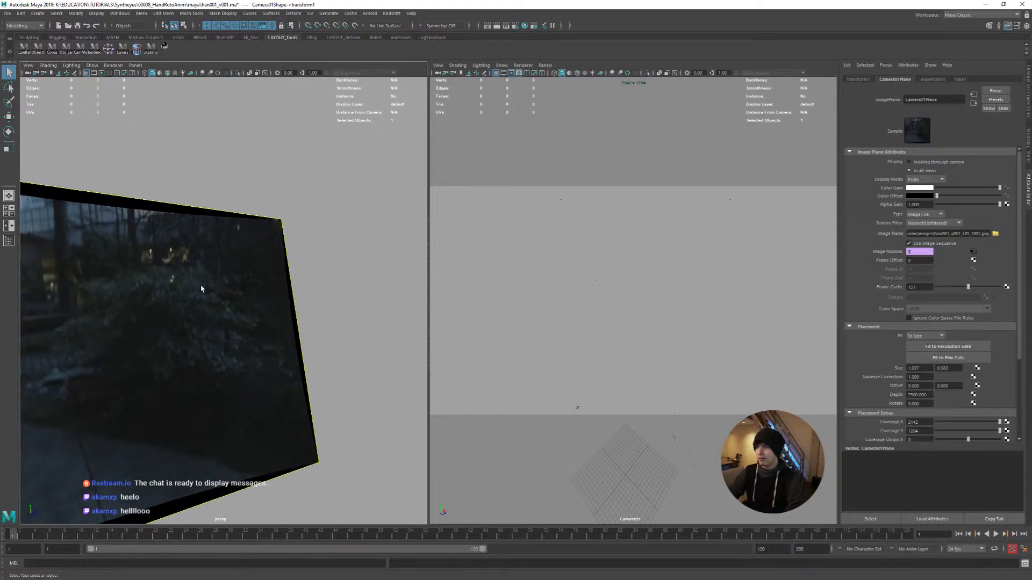
click(934, 164)
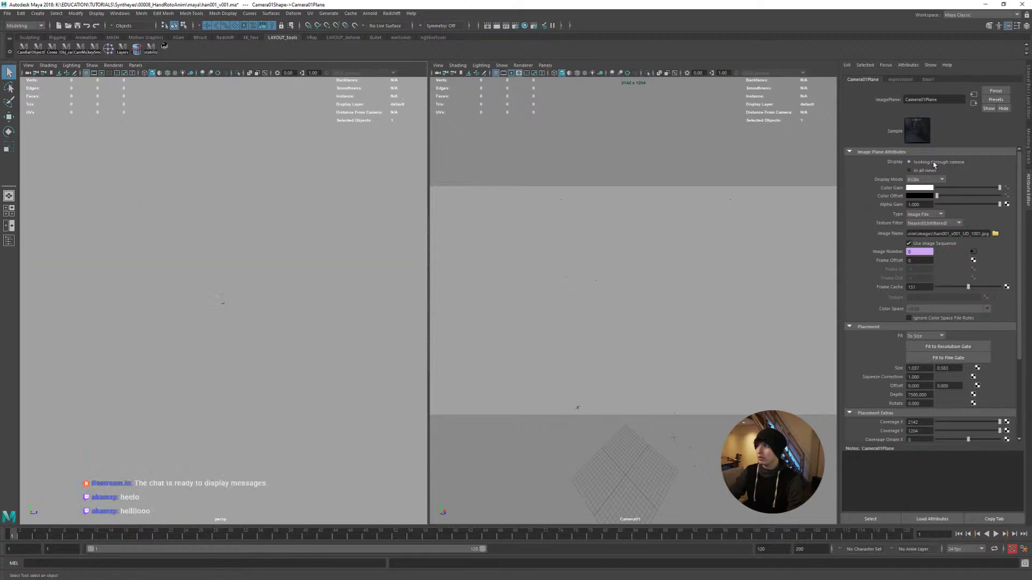
Maximize the Camera01 view, play the shot to check the trackers, stop at frame 36 and select the Guy01 locator
drag(525, 189, 702, 469)
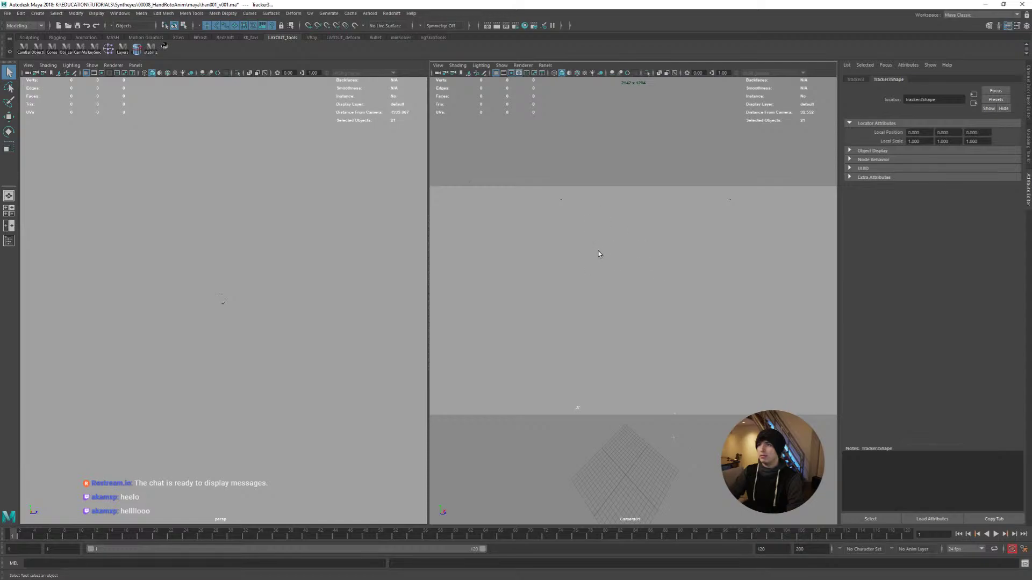
click(611, 306)
key(space)
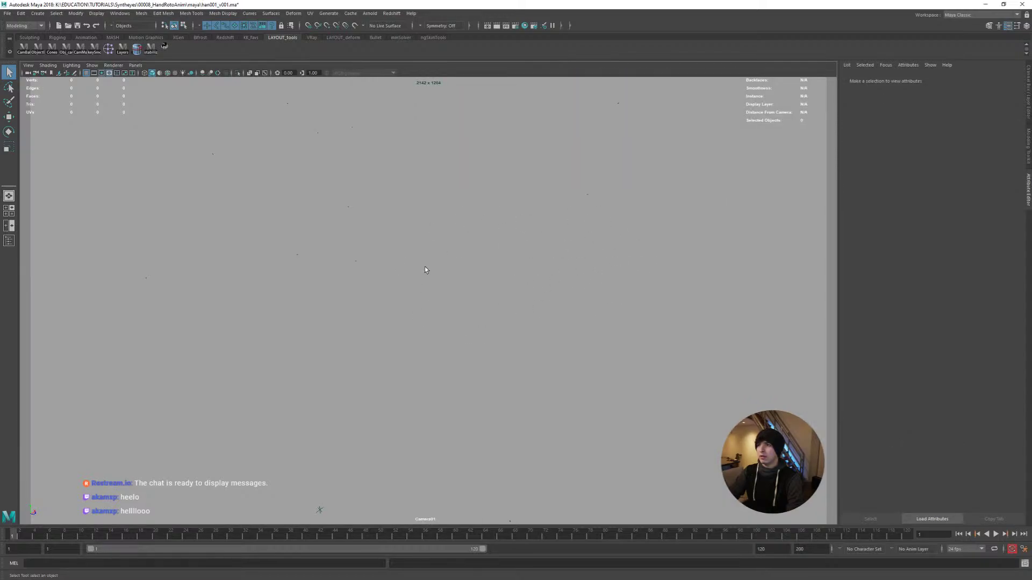
key(alt+v)
click(276, 531)
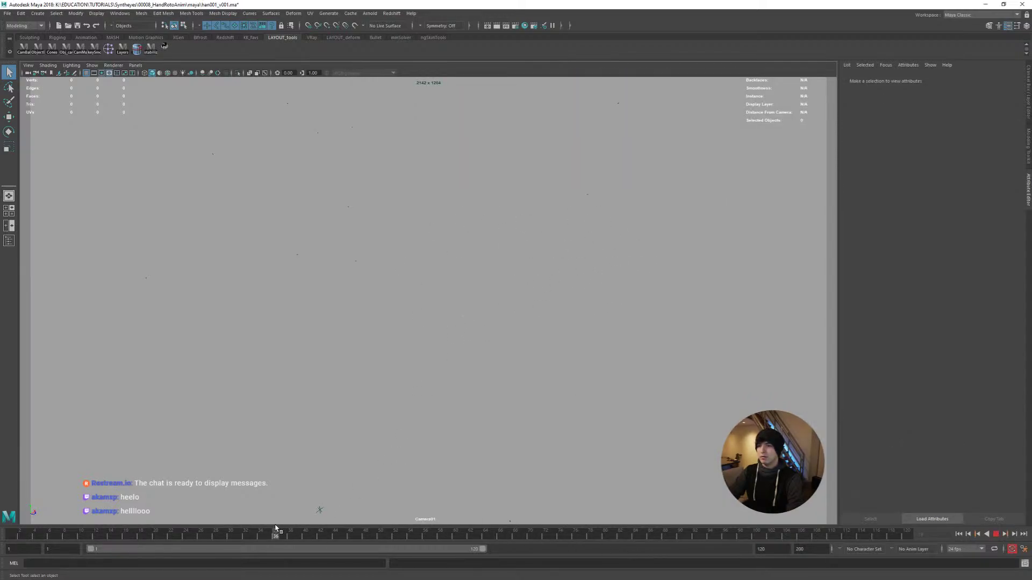
click(320, 510)
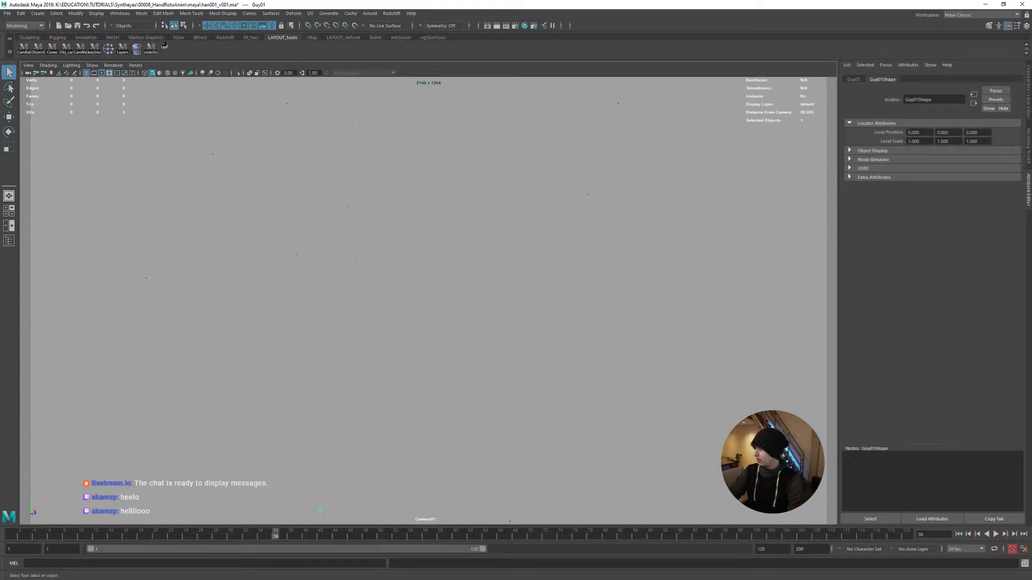
Switch to SynthEyes and scrub through the hand track to the last frame, 1061, to check the shot's frame range
key(alt+Tab)
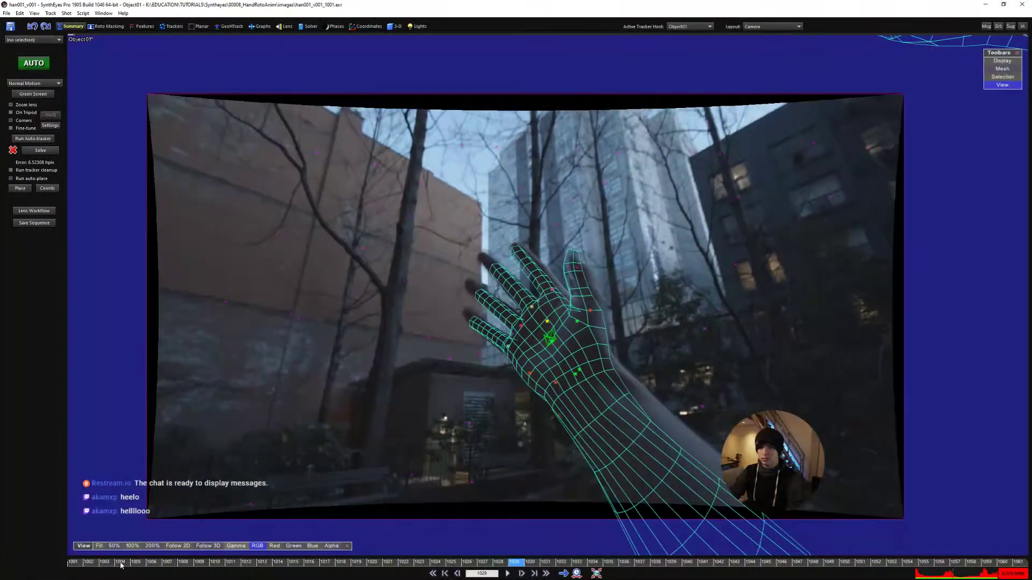
mouse_move(237, 563)
mouse_down()
mouse_move(306, 567)
mouse_move(246, 562)
mouse_up()
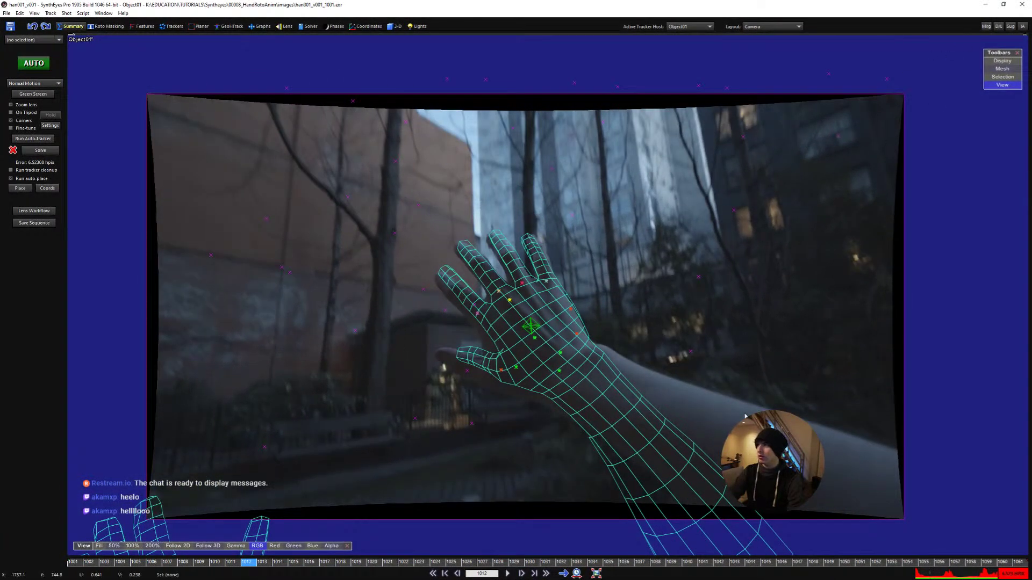
drag(104, 568, 1019, 563)
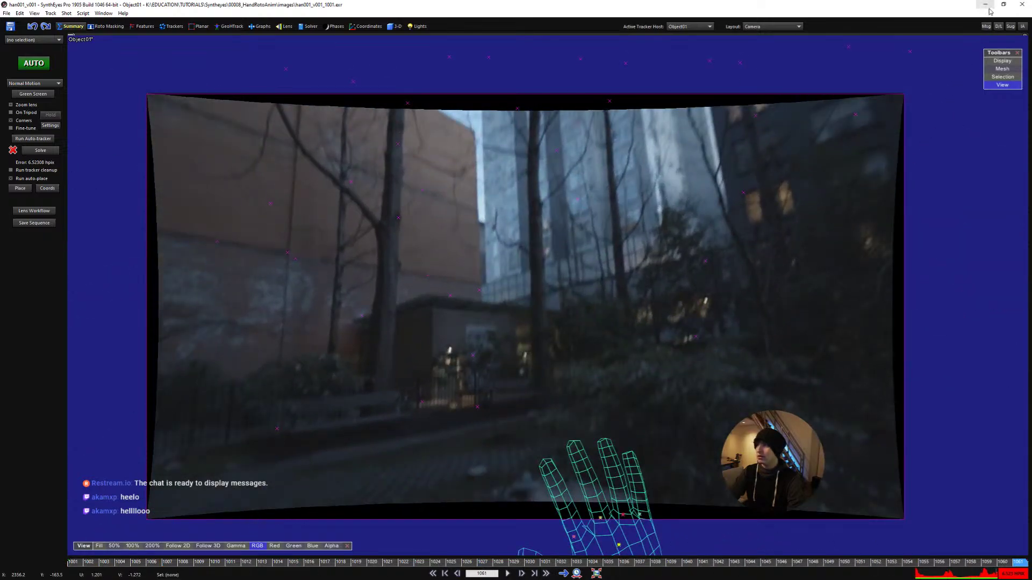
Return to Maya and set the animation range to start at 1001 and end at 1061
click(985, 4)
double_click(772, 549)
text(1061)
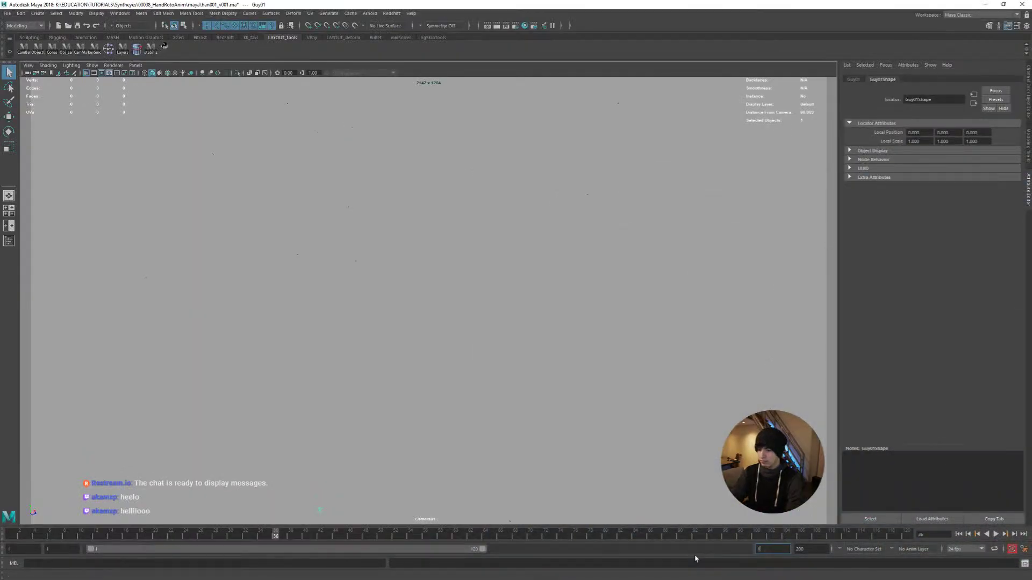
key(Return)
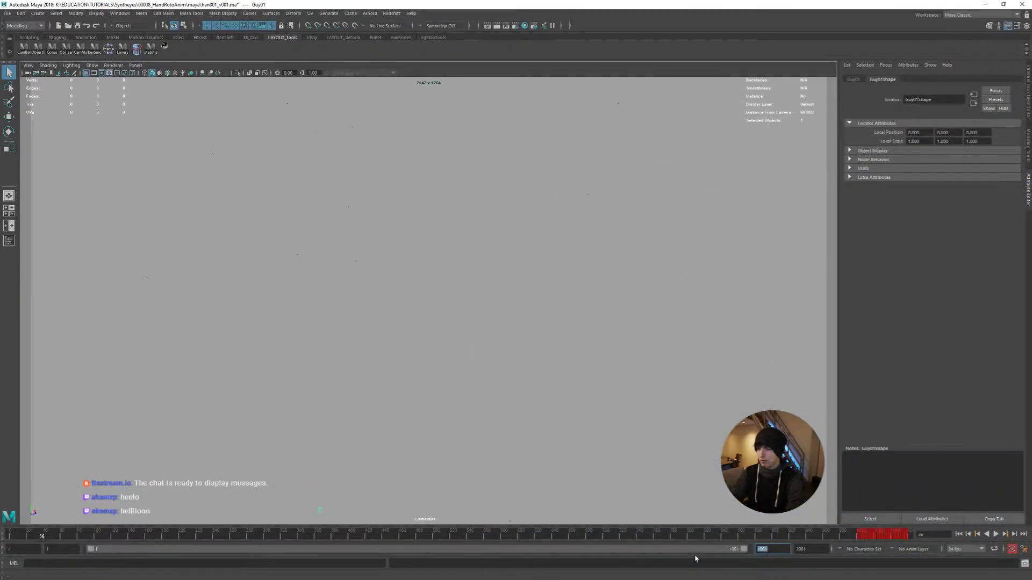
click(7, 550)
text(001)
key(Return)
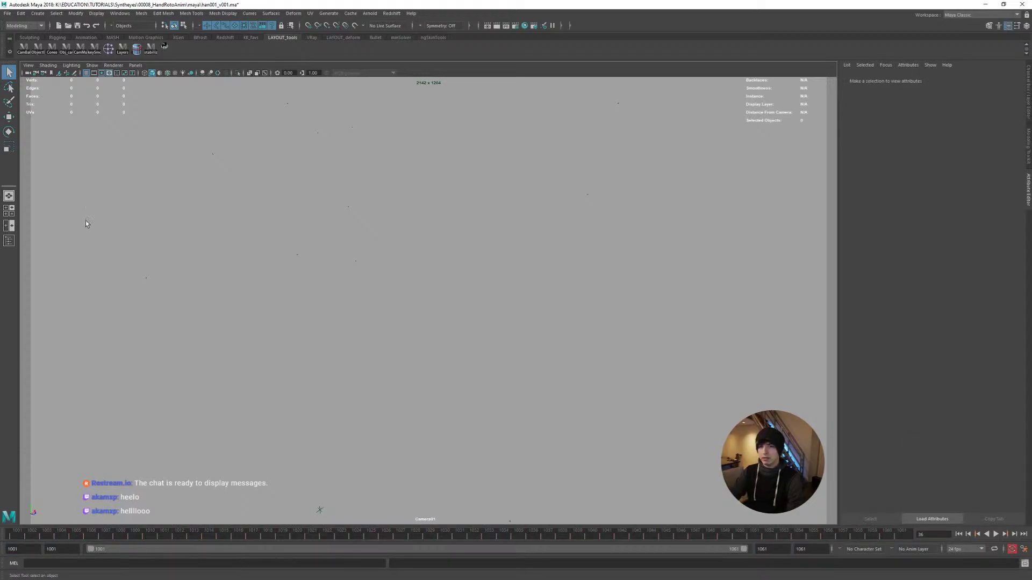
Select Camera01 and play the shot from frame 1001, stopping at frame 1044, to check the tracker motion
click(28, 73)
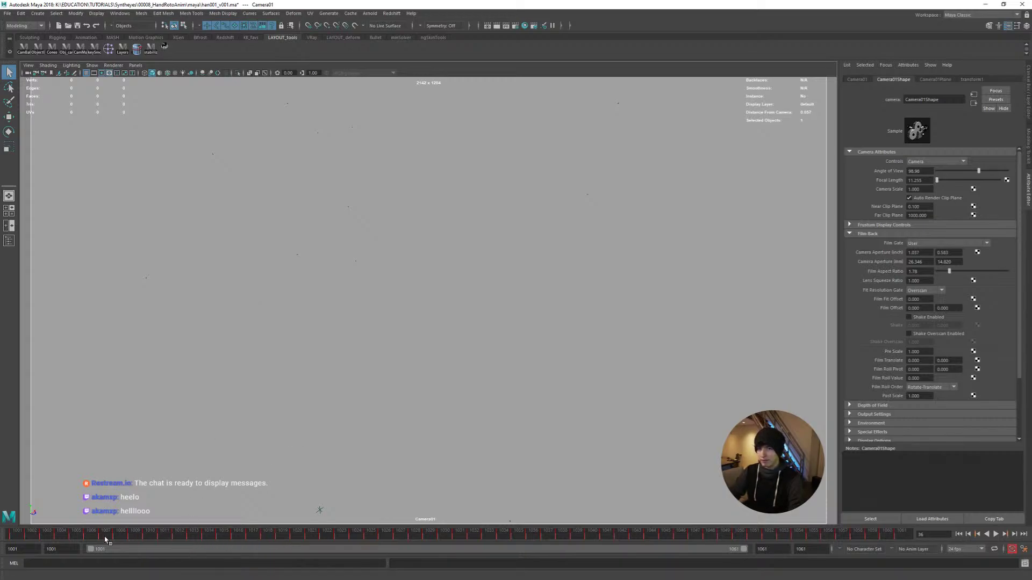
click(16, 536)
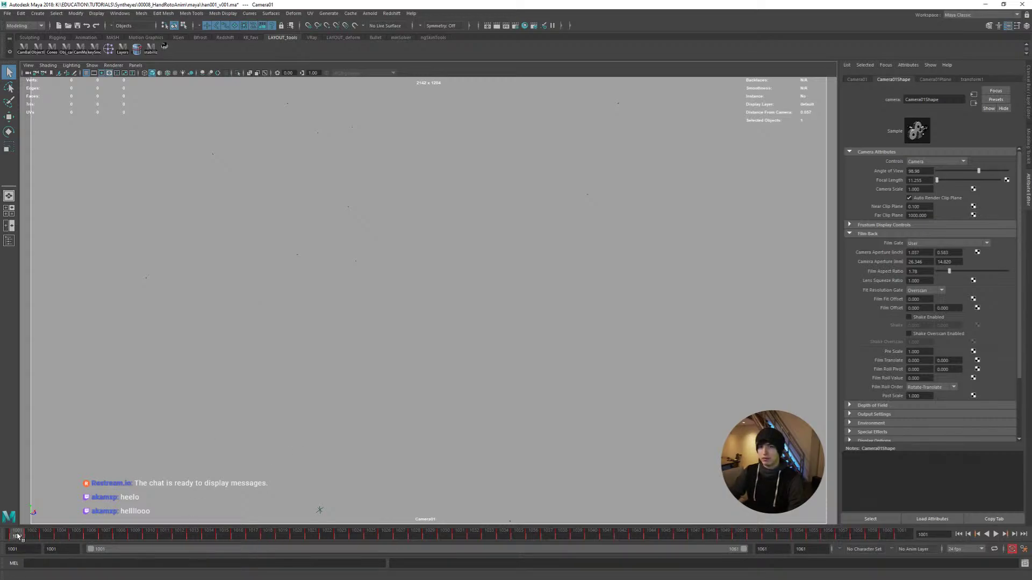
key(alt+v)
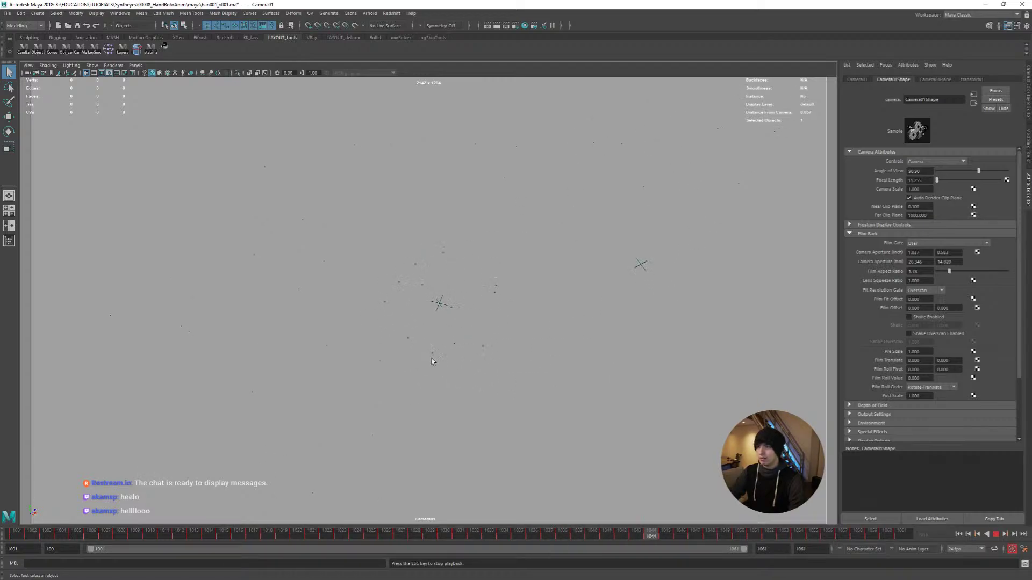
key(Escape)
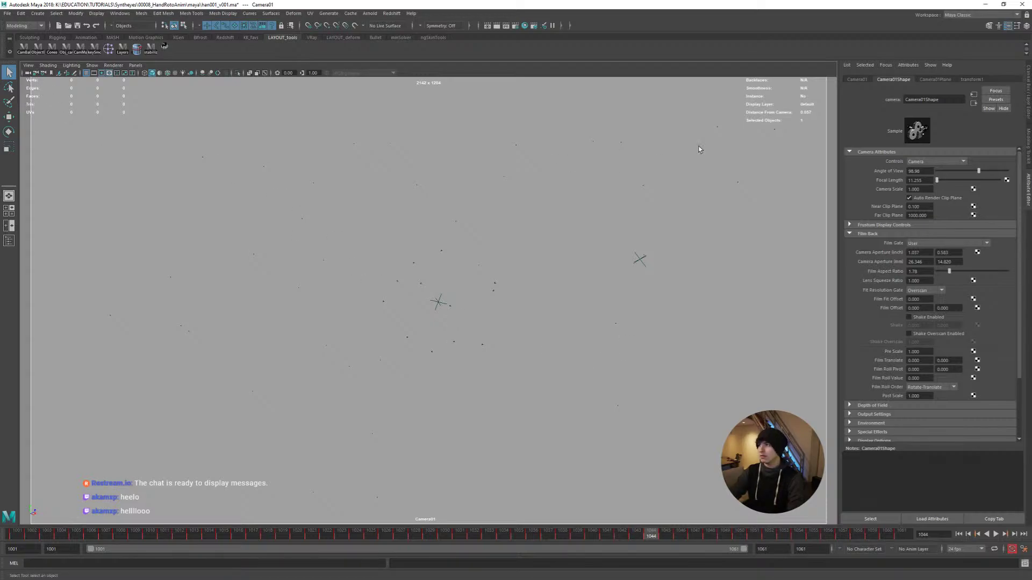
Set Camera01's far clip plane to 10000 and its near clip plane to 5
click(914, 215)
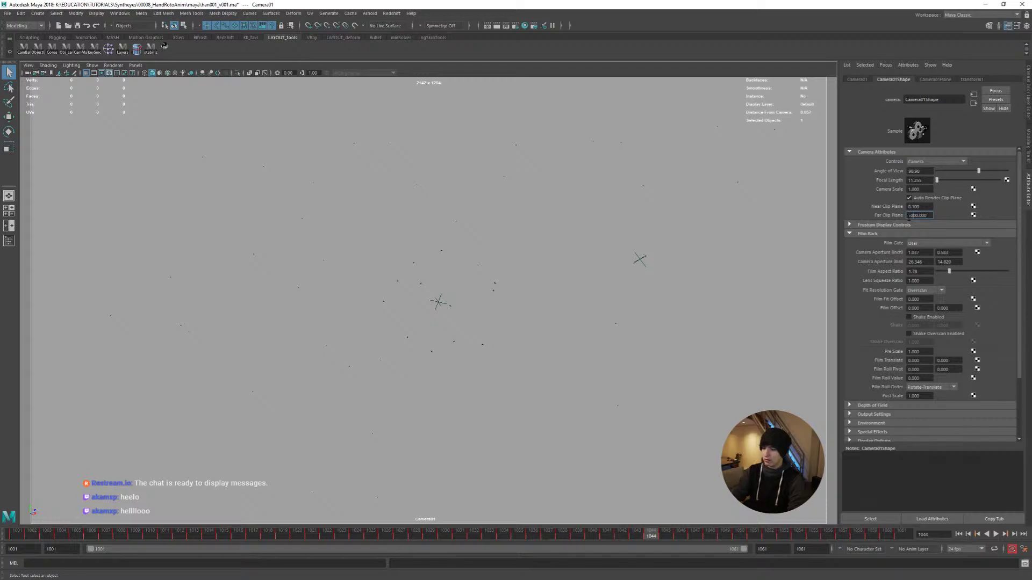
text(0)
key(Return)
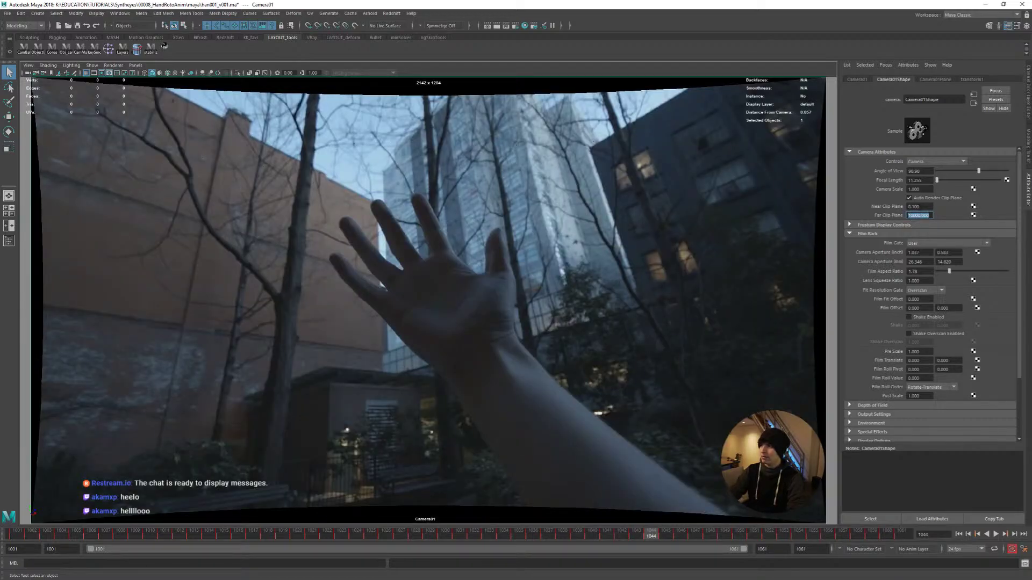
key(shift+Tab)
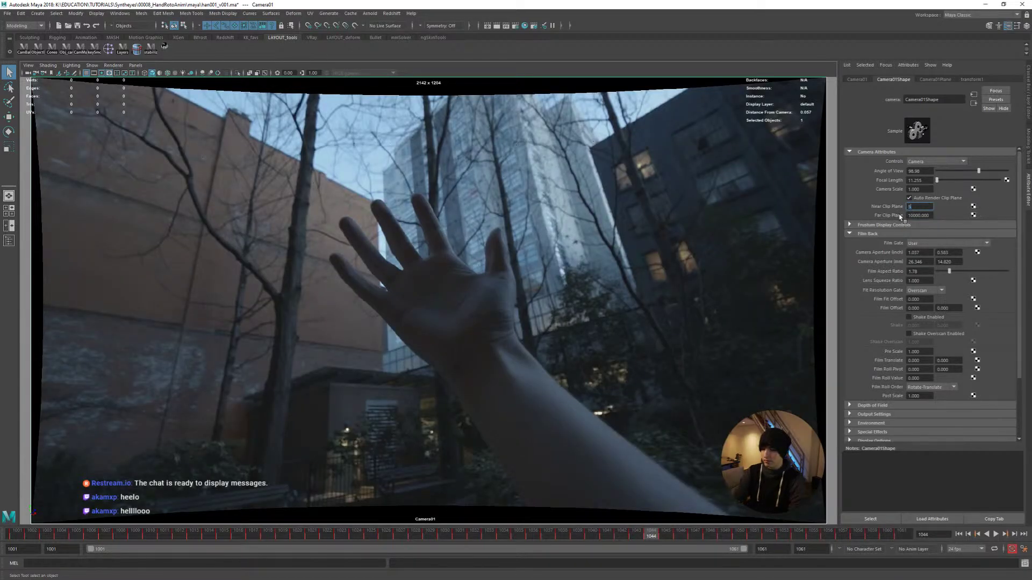
text(5)
key(Return)
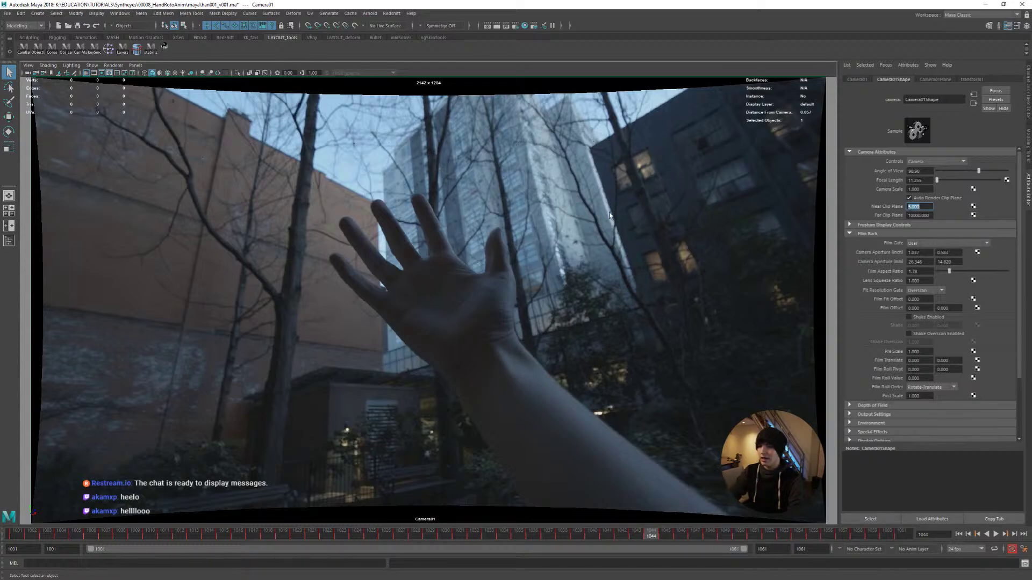
Select the Object01 locator on the hand and play the shot, stopping at frame 1015, to check the track against the footage
drag(458, 275, 447, 302)
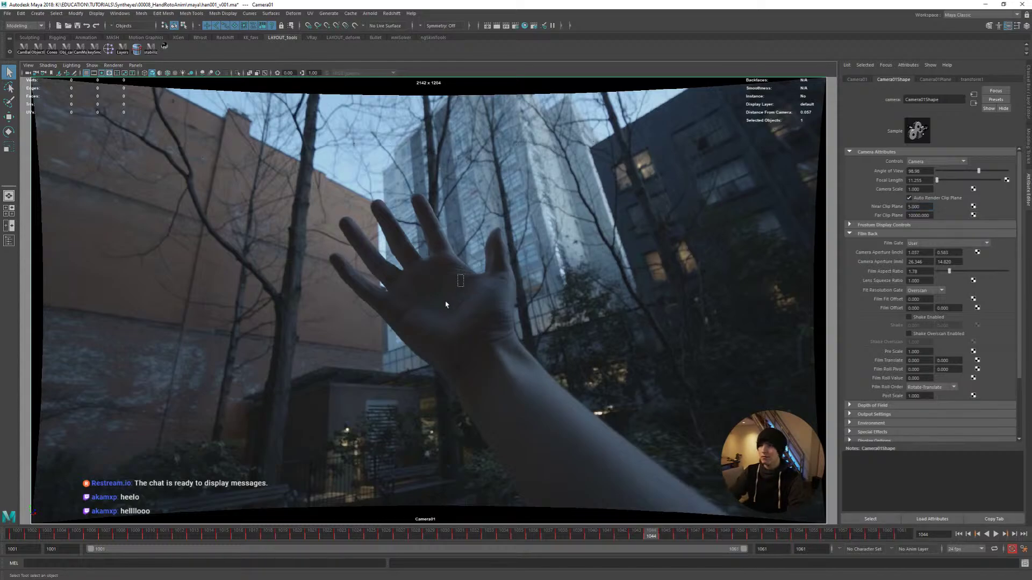
key(alt+v)
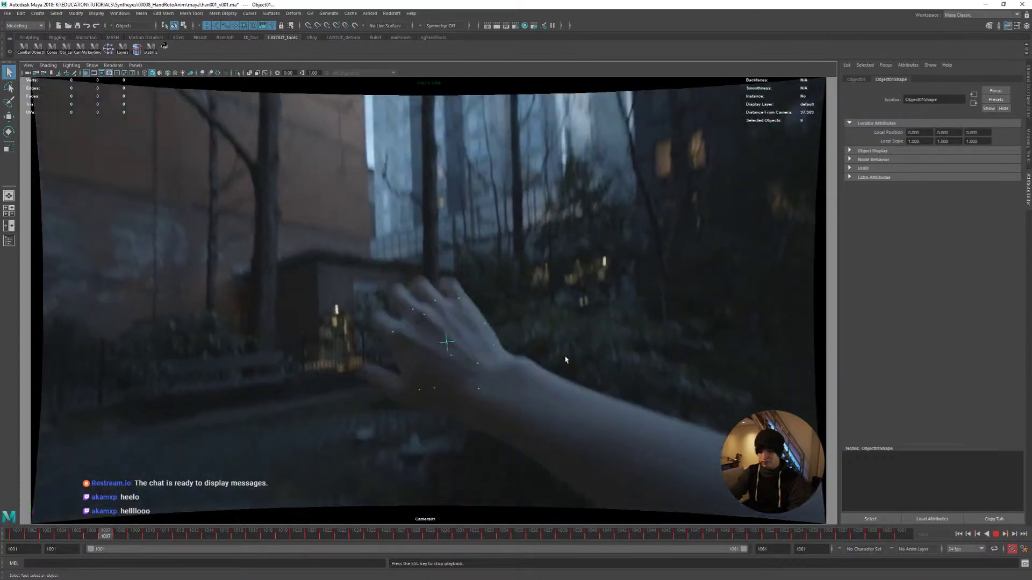
key(Escape)
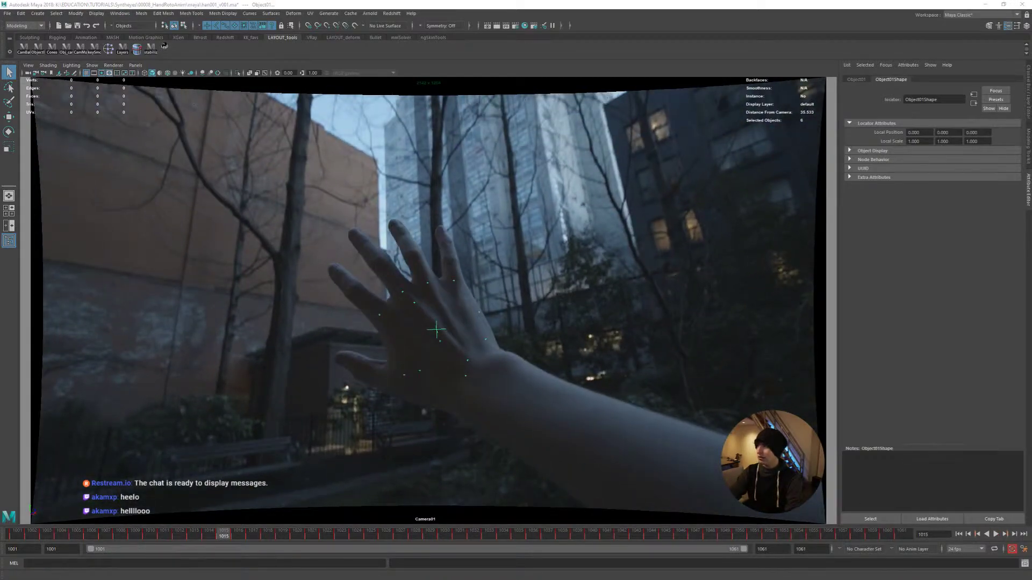
Unparent Object01 from SynthEyesGroup in the Outliner and delete Guy01, Sphere01 and hands from the group
drag(1031, 132, 655, 101)
click(609, 132)
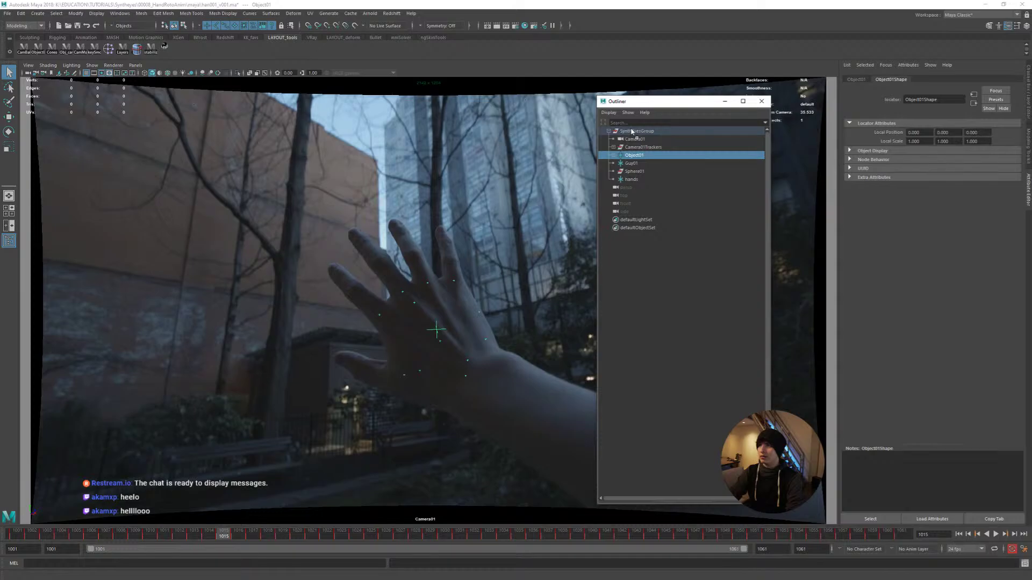
drag(632, 132, 633, 195)
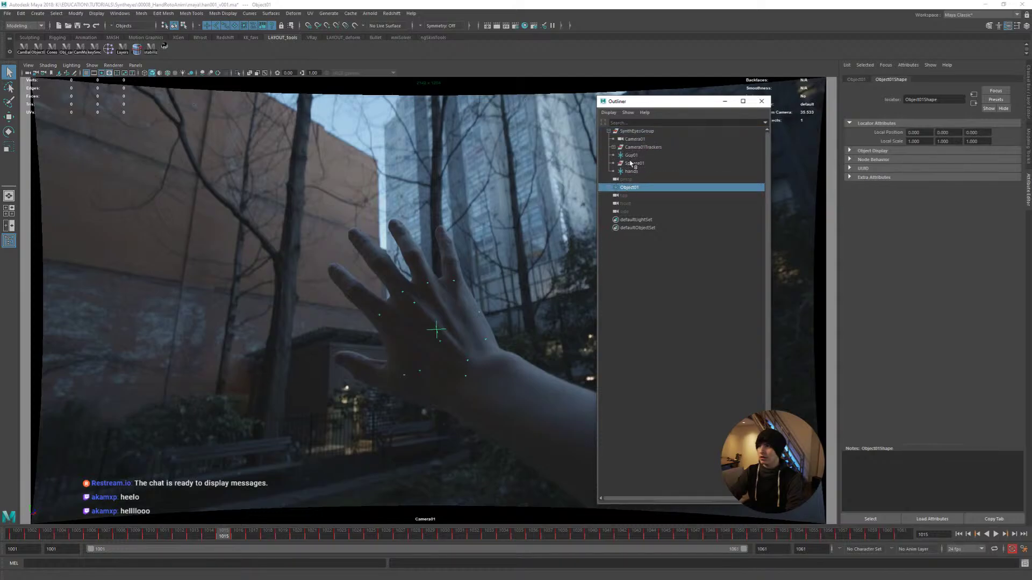
key(ctrl+z)
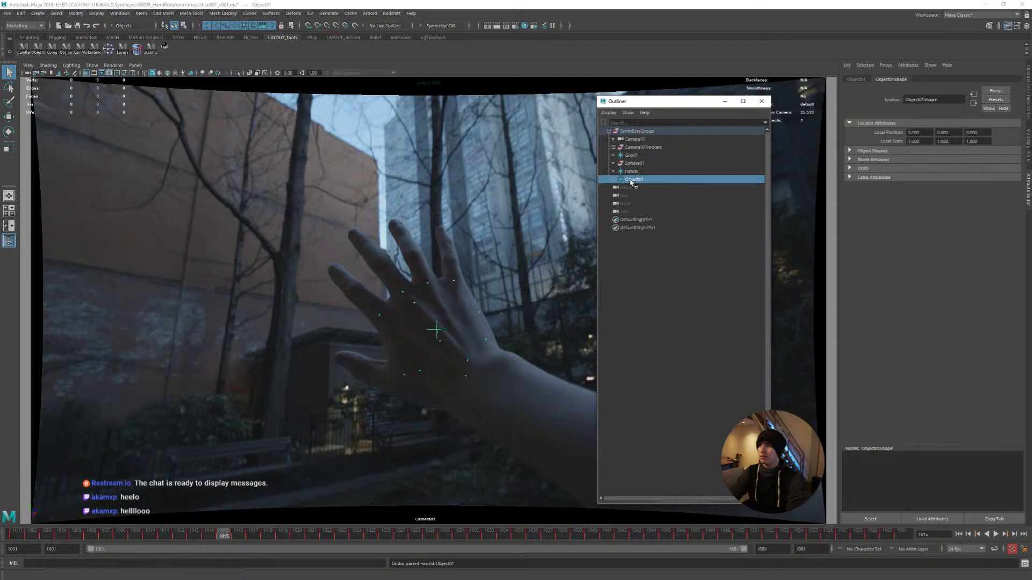
key(shift+p)
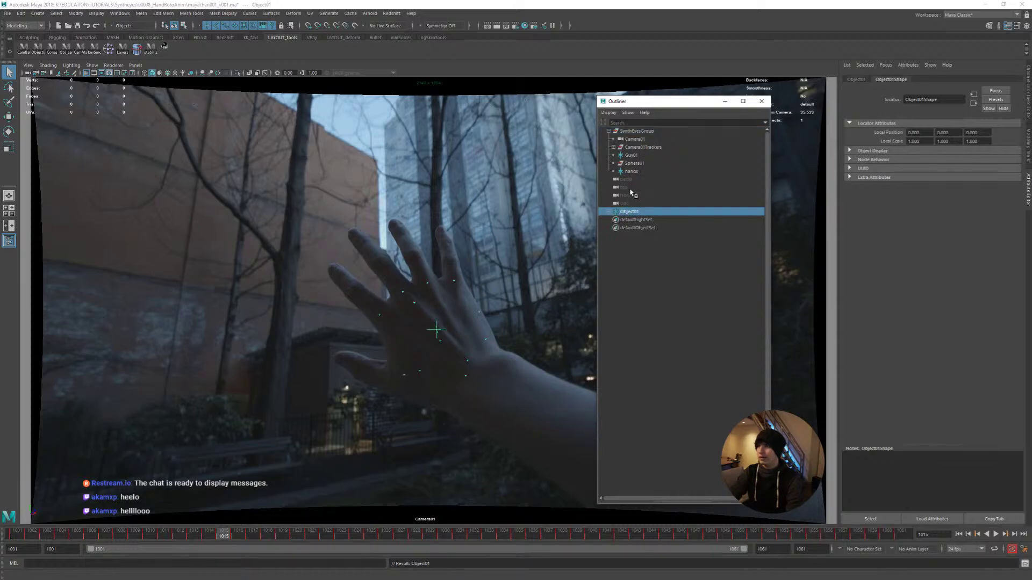
drag(632, 156, 635, 171)
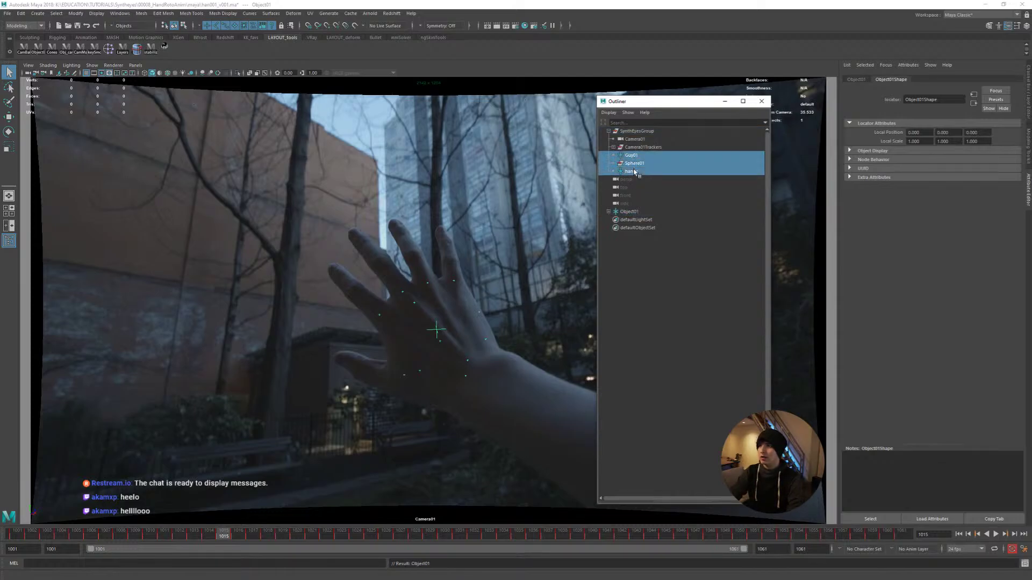
key(Delete)
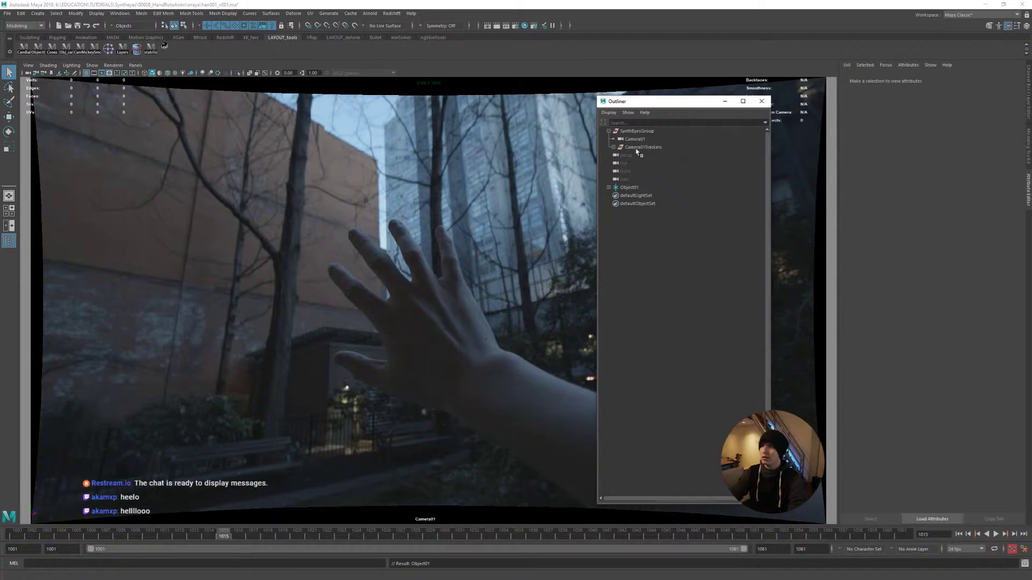
Run the camera bake shelf script on Camera01 and take Camera01 and Camera01Trackers out of SynthEyesGroup
click(641, 140)
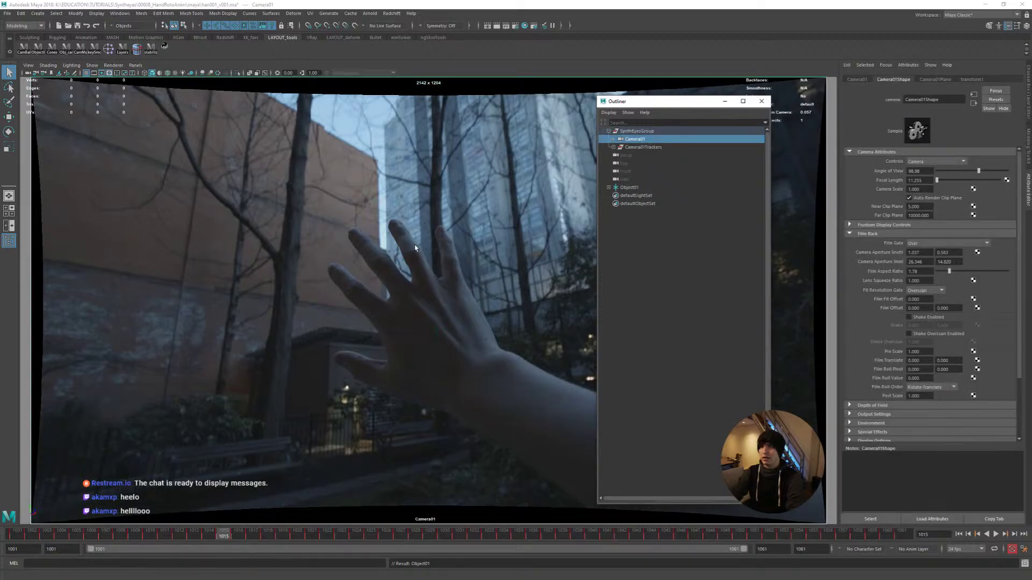
click(28, 50)
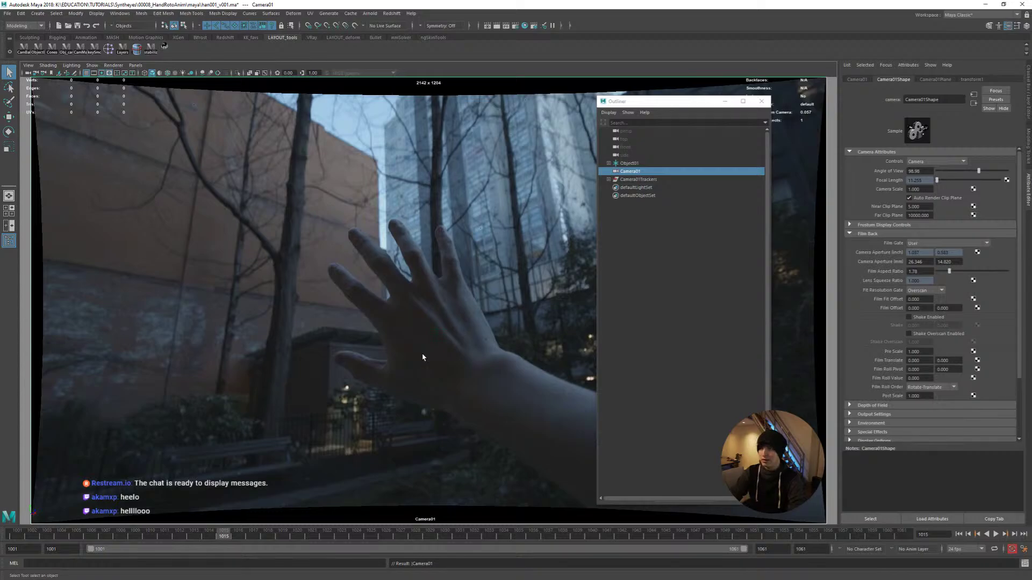
Undo the camera bake, duplicate Camera01 and unparent the copy from SynthEyesGroup
key(ctrl+z)
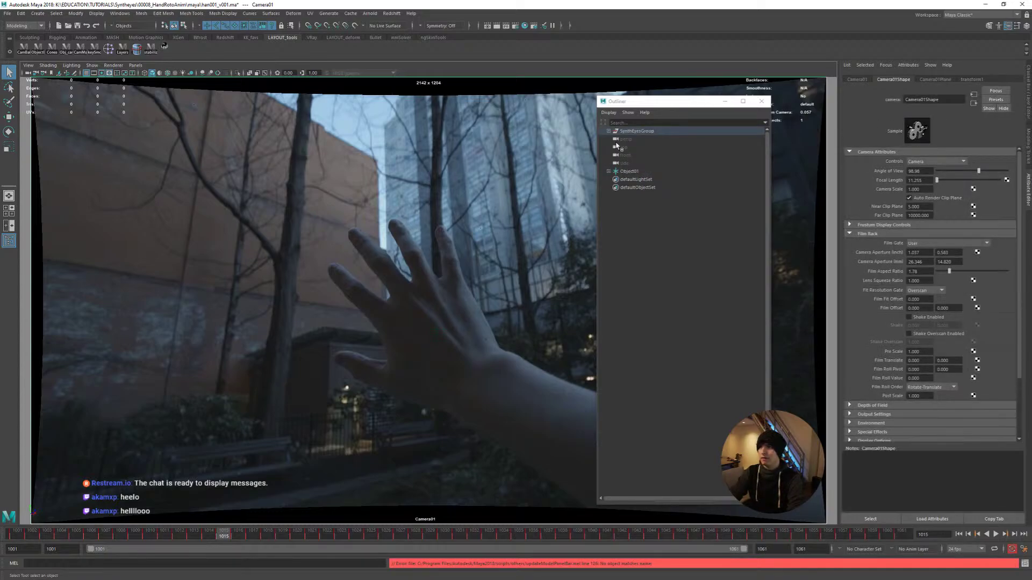
click(609, 132)
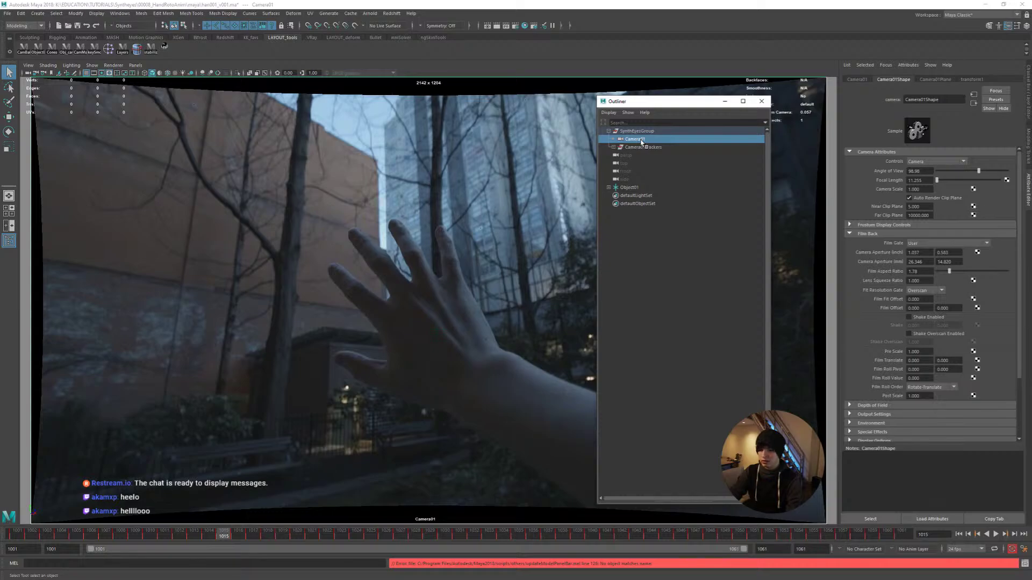
key(ctrl+d)
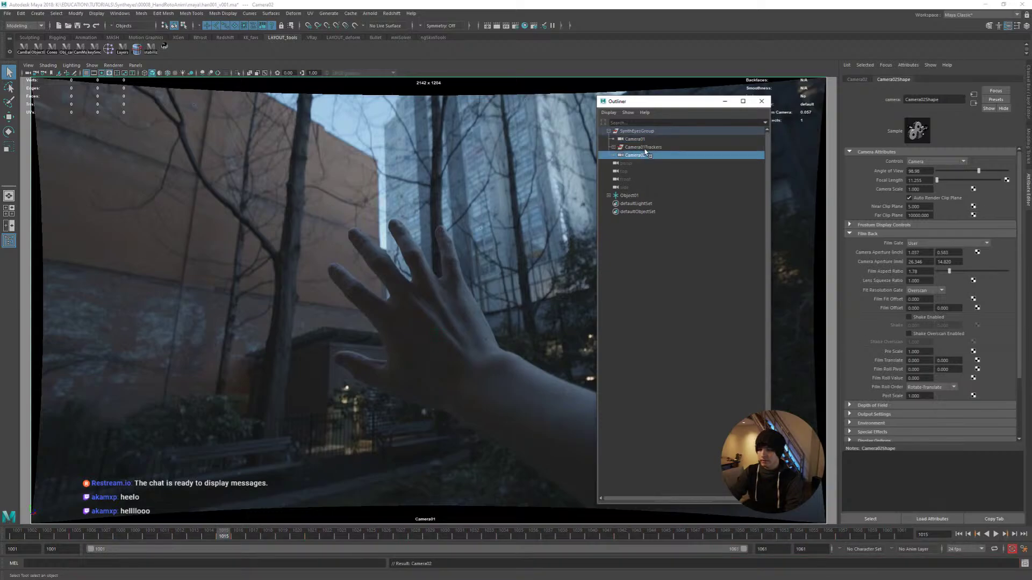
key(shift+p)
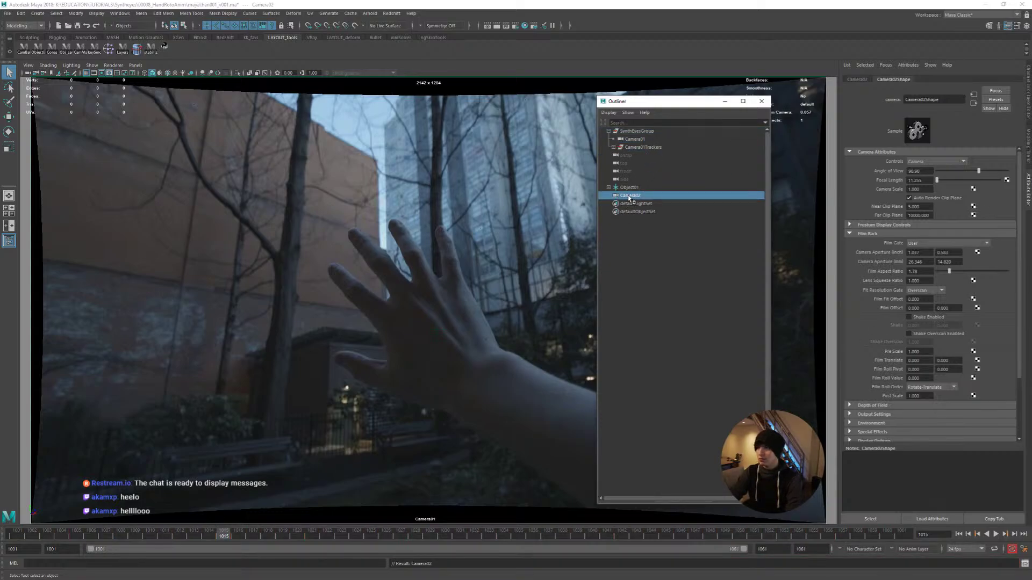
Parent-constrain the duplicate camera Camera02 to Camera01 and scrub to frame 1030 to check that it follows
click(637, 140)
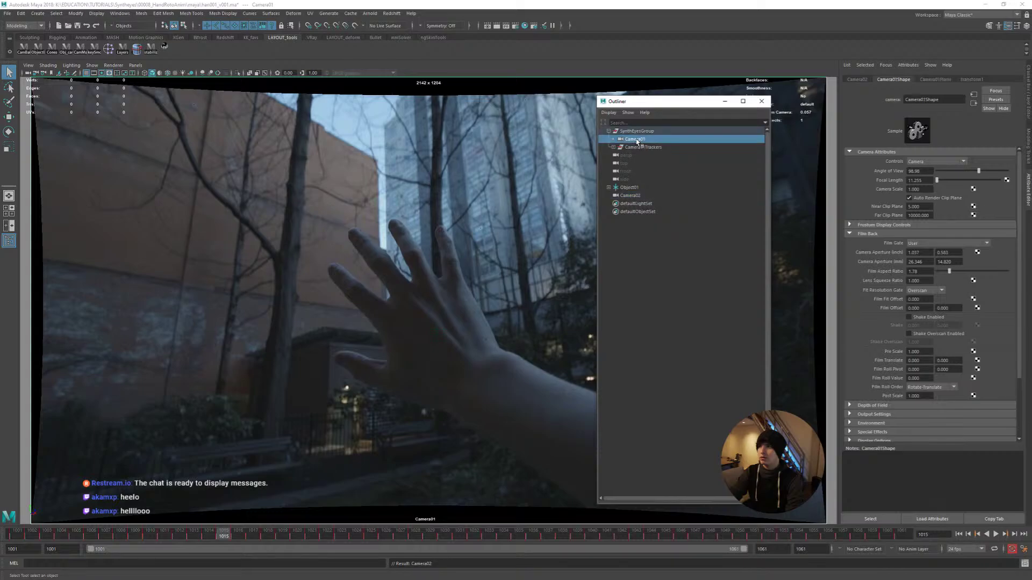
ctrl+click(633, 197)
key(space)
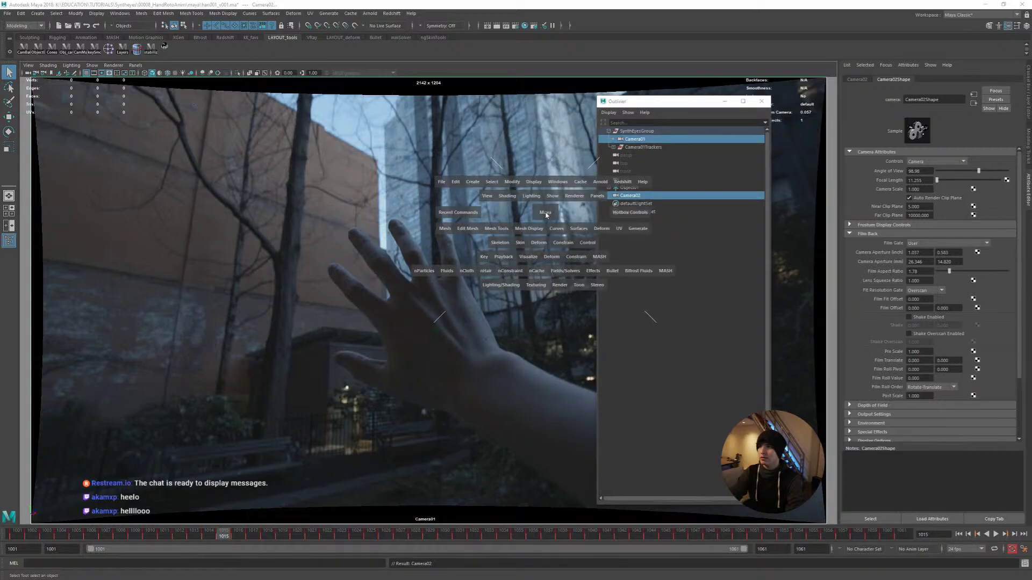
click(568, 256)
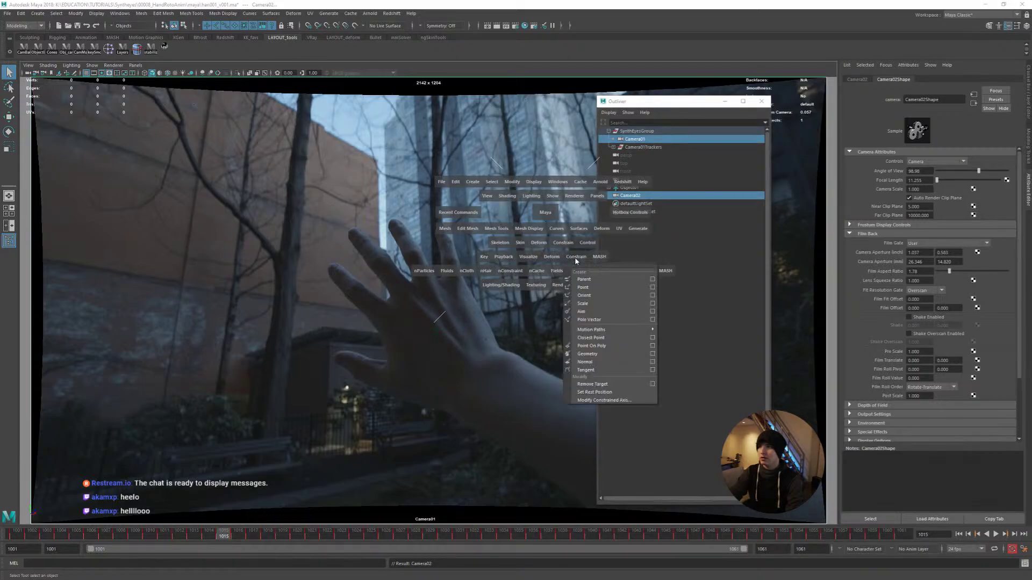
click(644, 280)
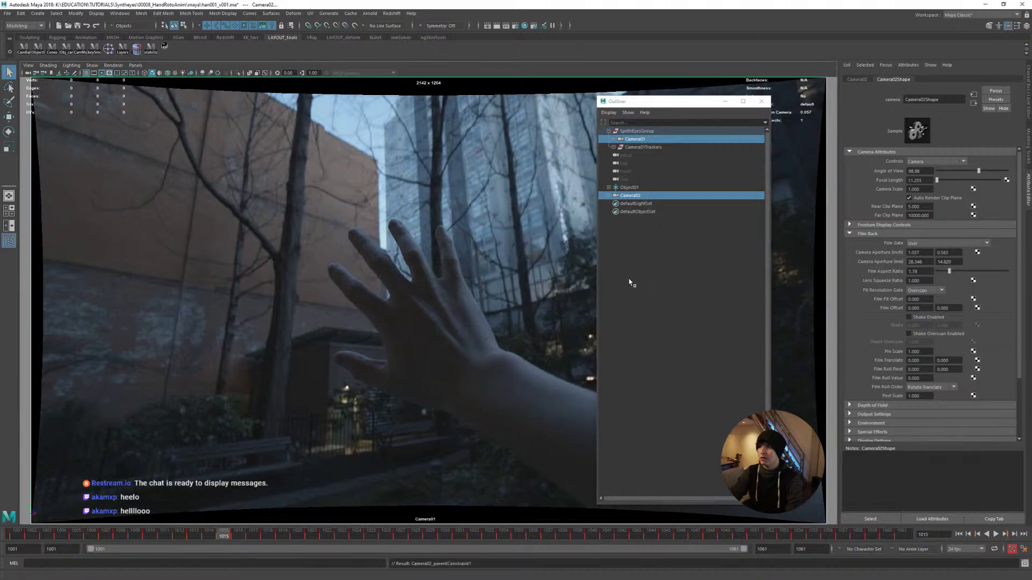
click(609, 196)
click(635, 196)
drag(274, 532, 445, 532)
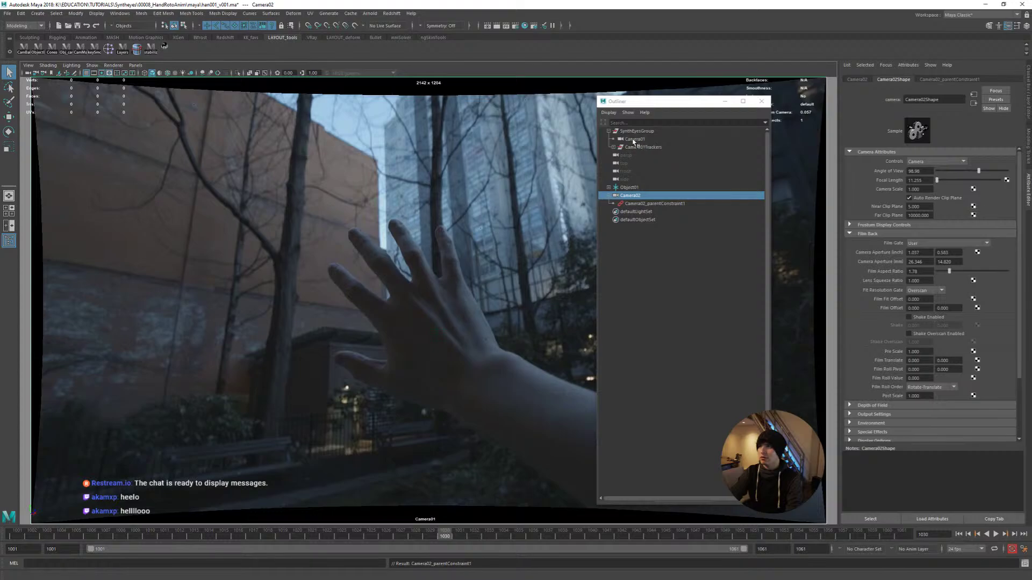
Delete the parent constraint under Camera02 and the Camera02 duplicate itself
click(630, 197)
key(space)
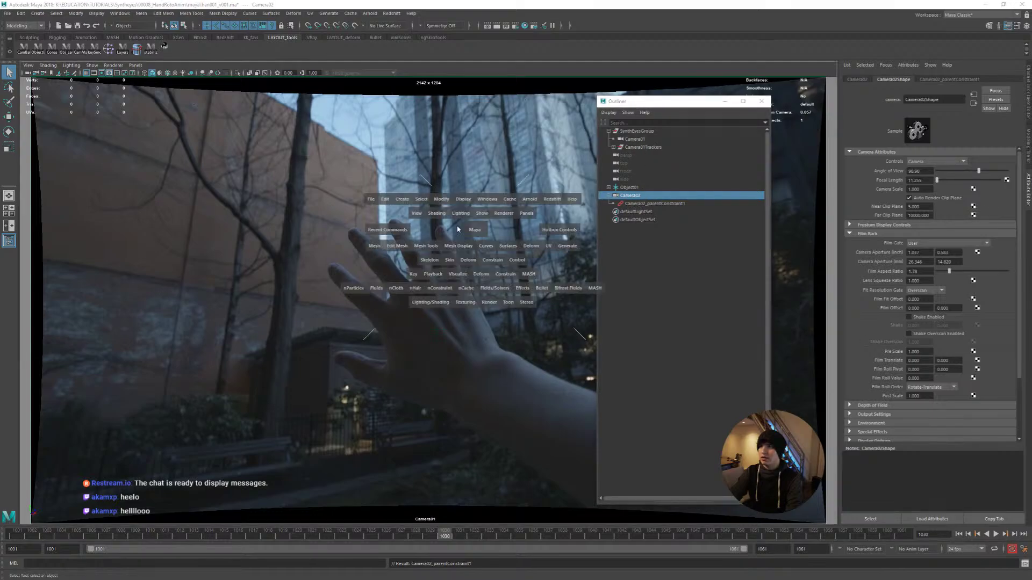
click(385, 200)
mouse_move(457, 274)
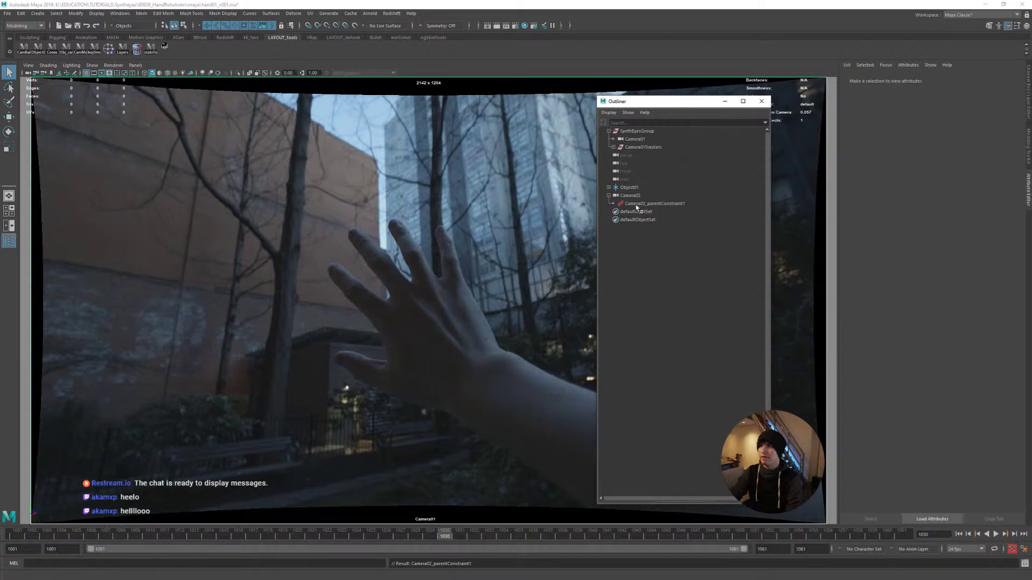
click(644, 204)
key(Delete)
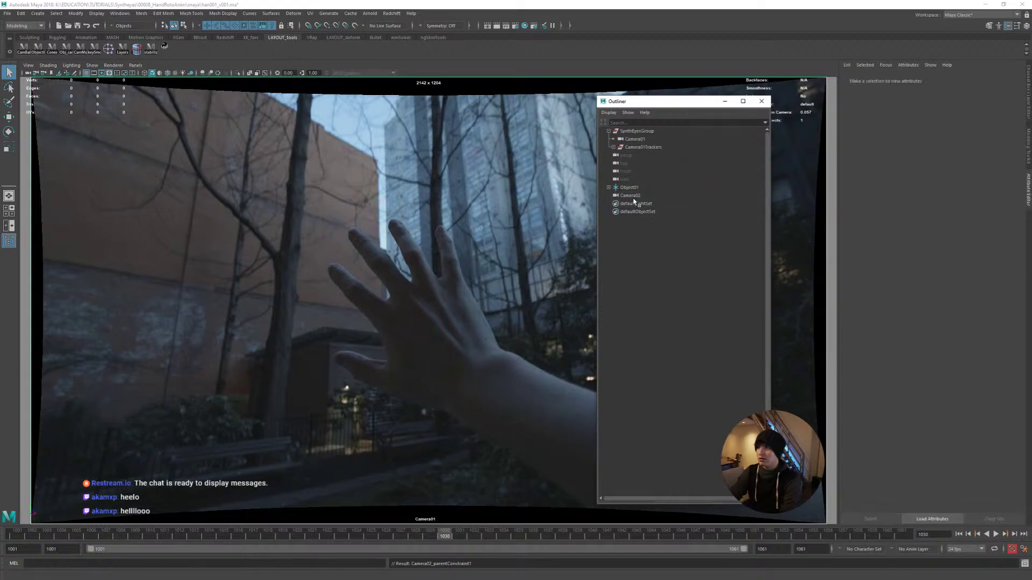
click(629, 197)
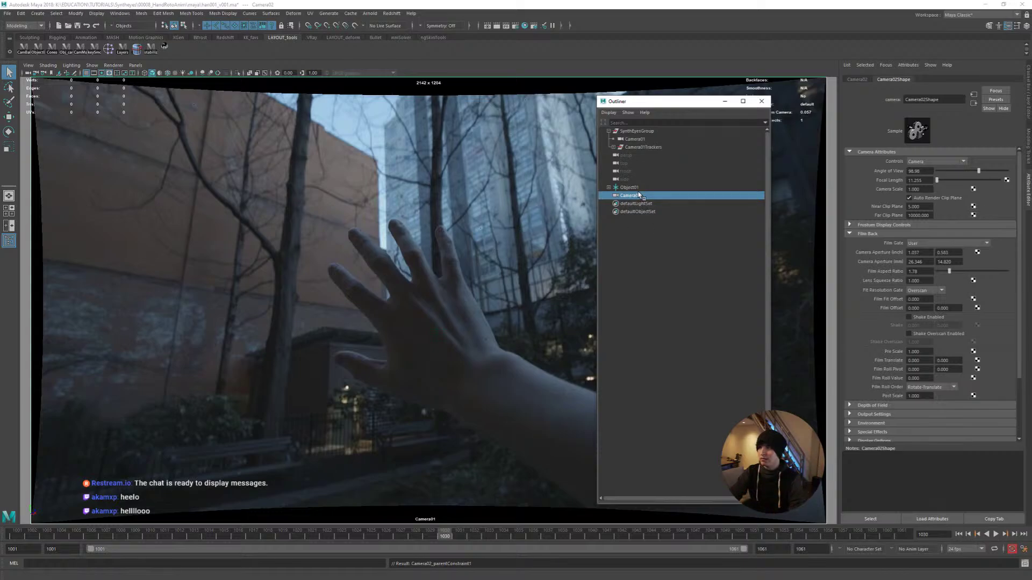
key(Delete)
Run the camera bake shelf script on Camera01 again and take Camera01 and Camera01Trackers out of SynthEyesGroup
click(636, 134)
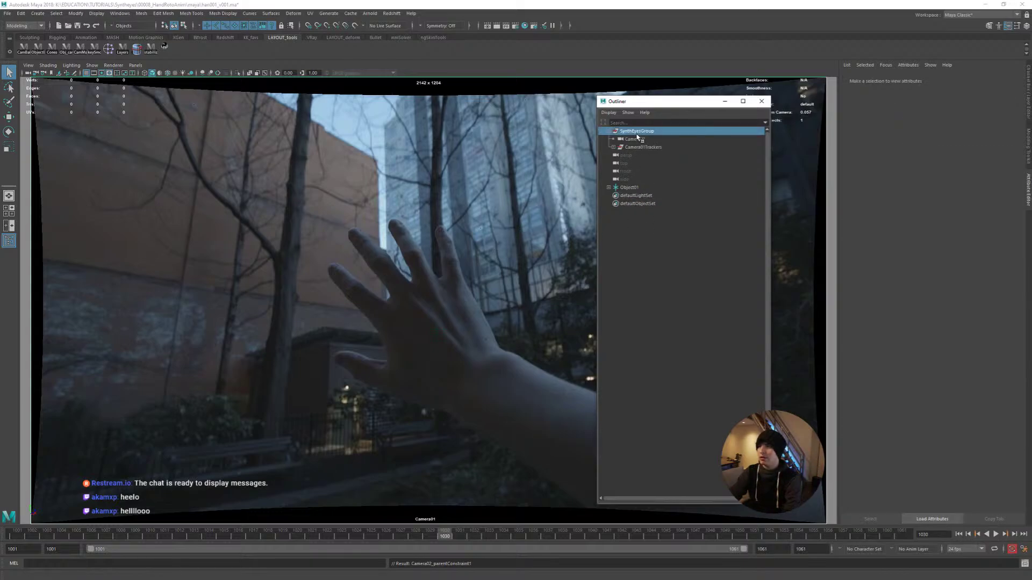
click(638, 145)
click(634, 139)
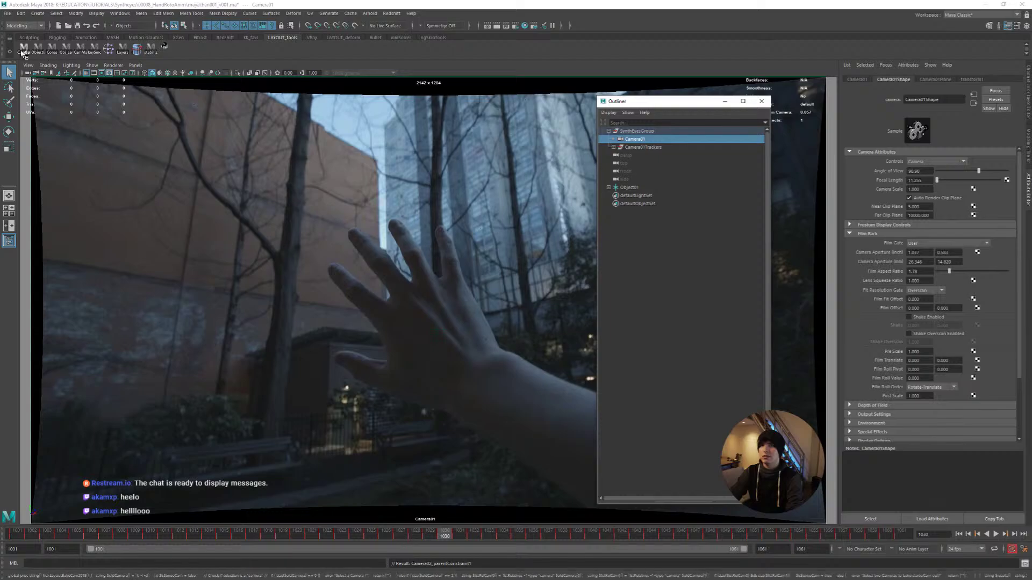
key(shift+p)
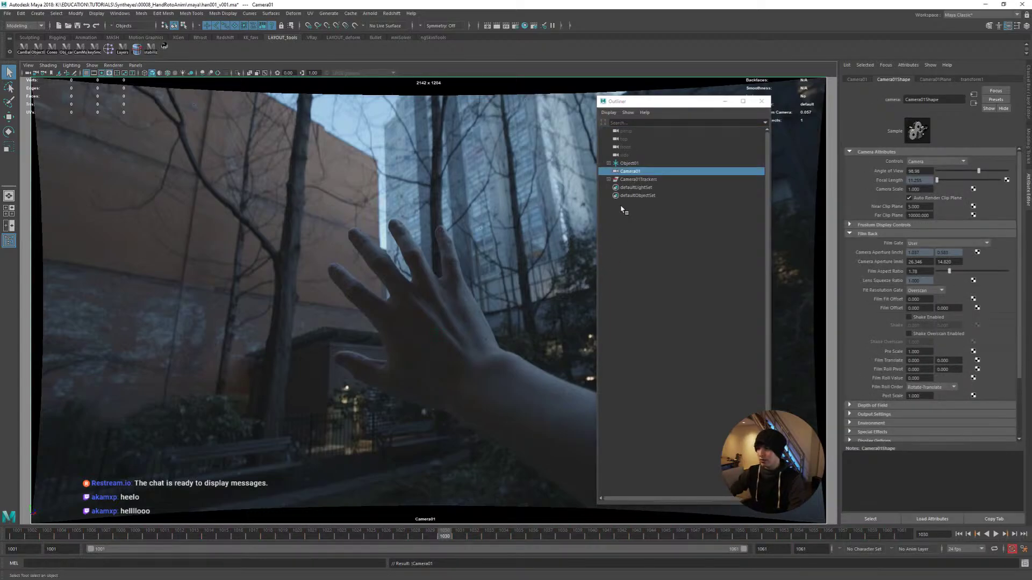
Move the baked Camera01 above Object01 in the Outliner and rename it shotCam_han001
click(638, 173)
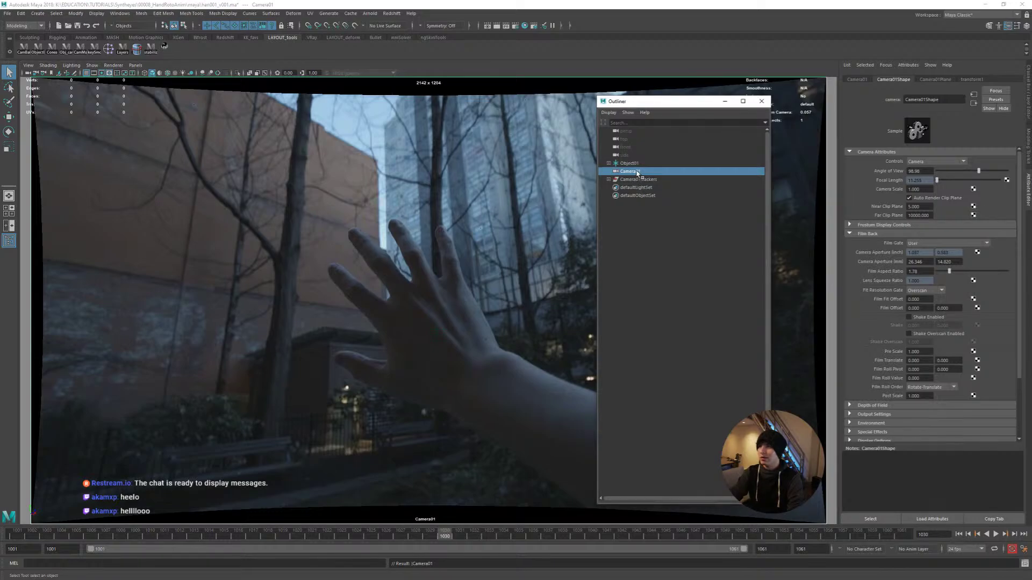
middle_drag(637, 174, 636, 164)
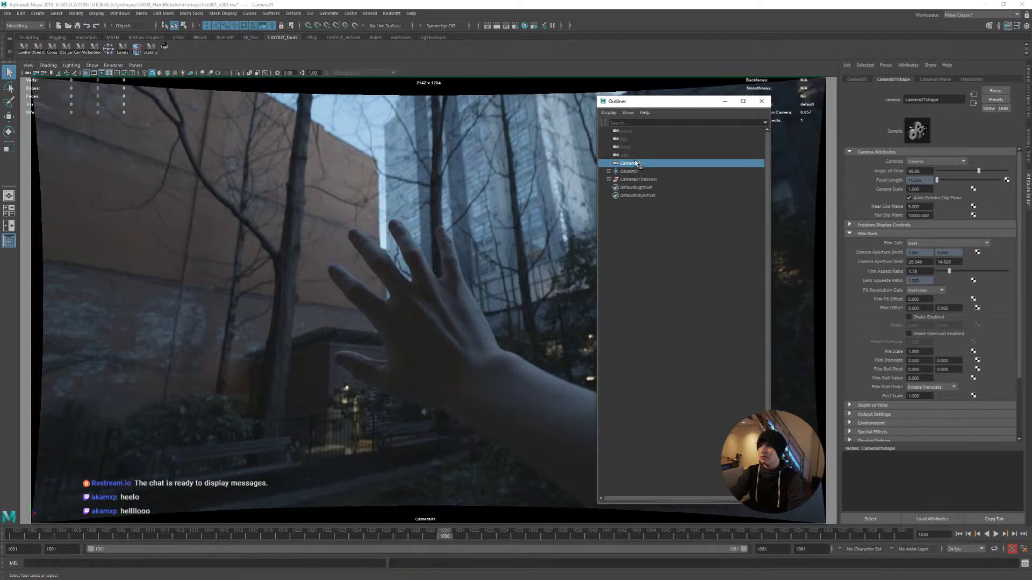
double_click(633, 163)
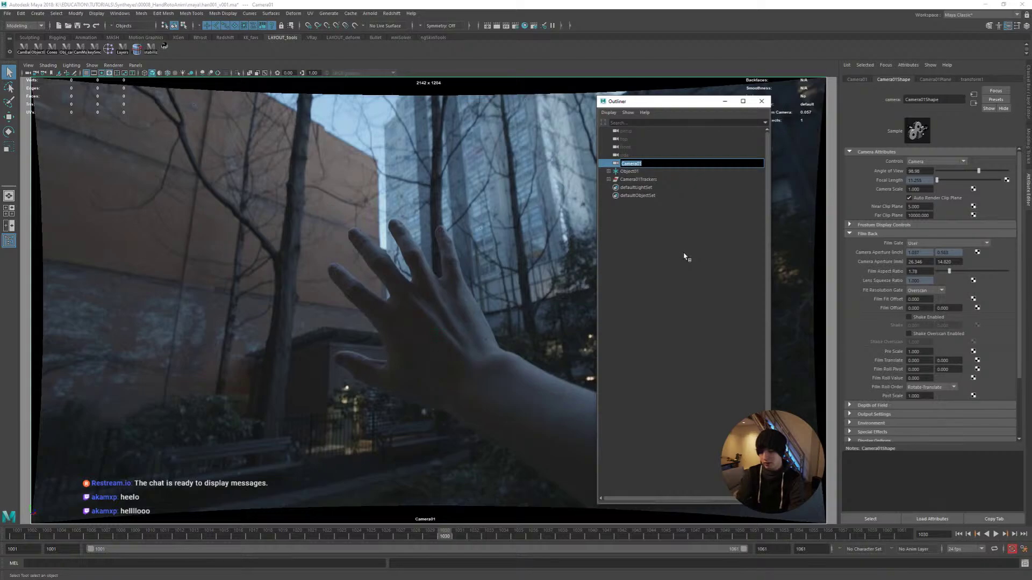
text(shot)
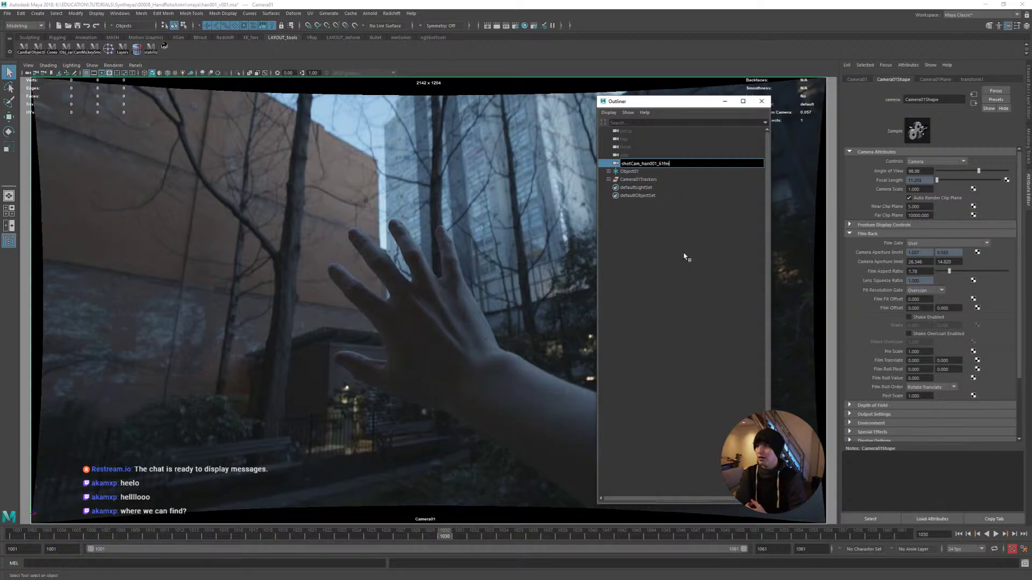
key(Return)
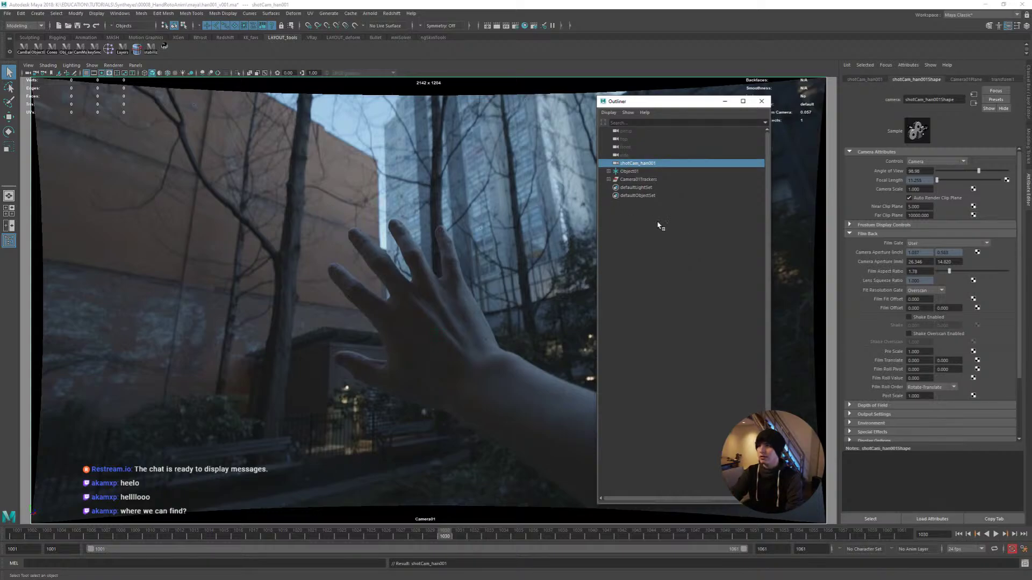
Rename the Camera01Trackers group as locators
double_click(639, 179)
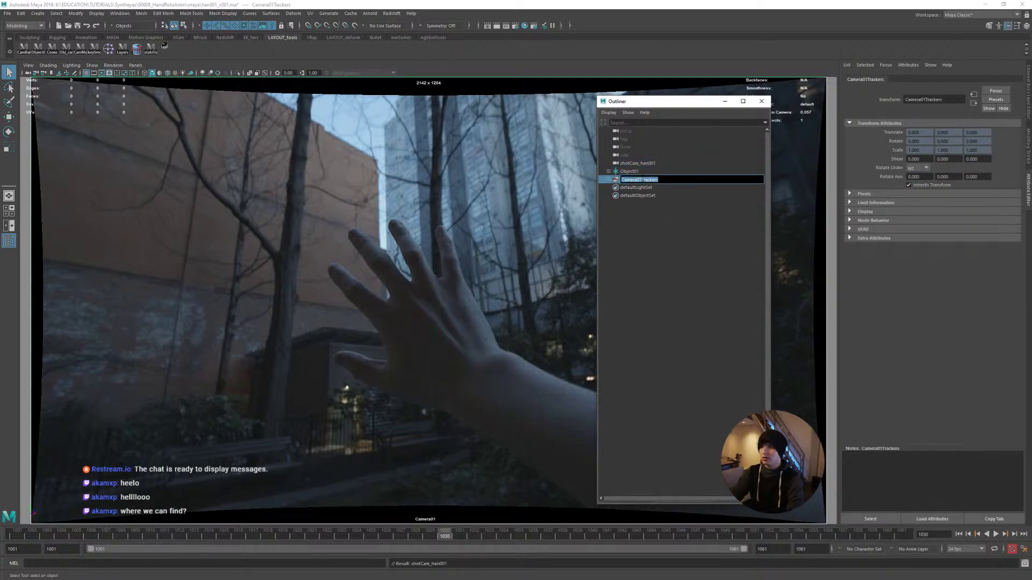
text(loca)
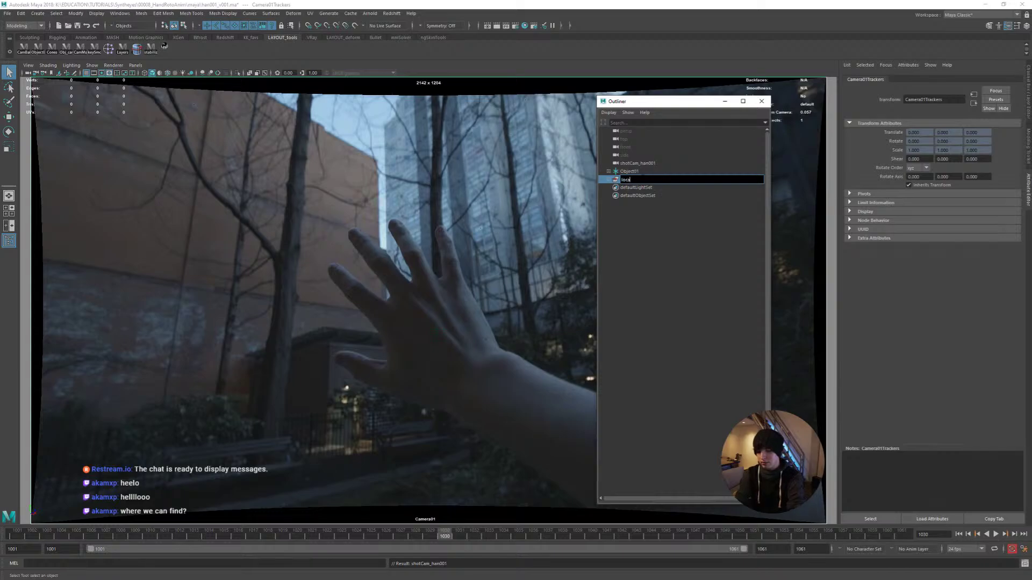
text(tors)
key(Return)
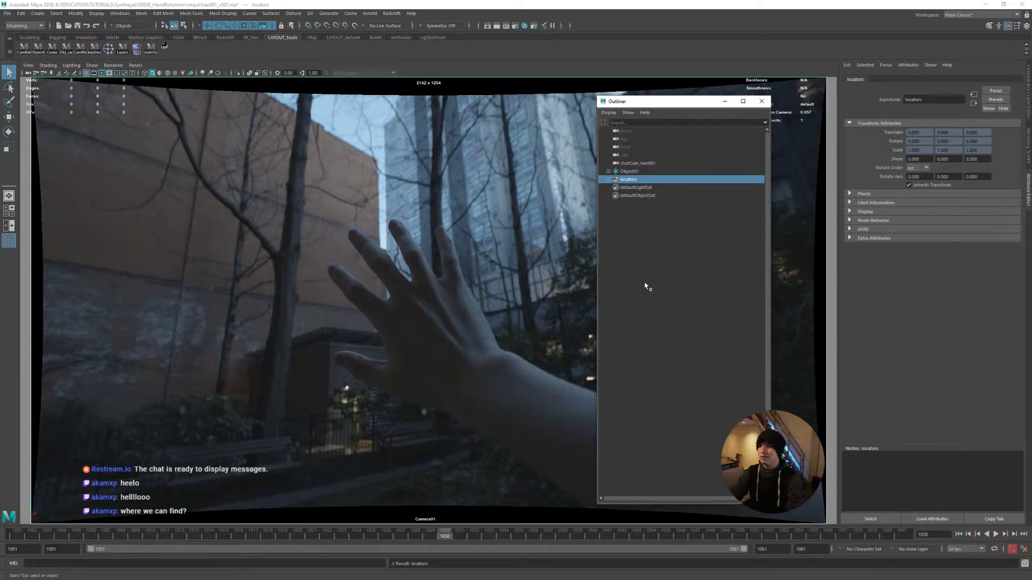
Play the shot from the first frame through the tracked camera, stopping at frame 1028, to check the footage
drag(432, 537, 15, 536)
click(439, 457)
key(alt+v)
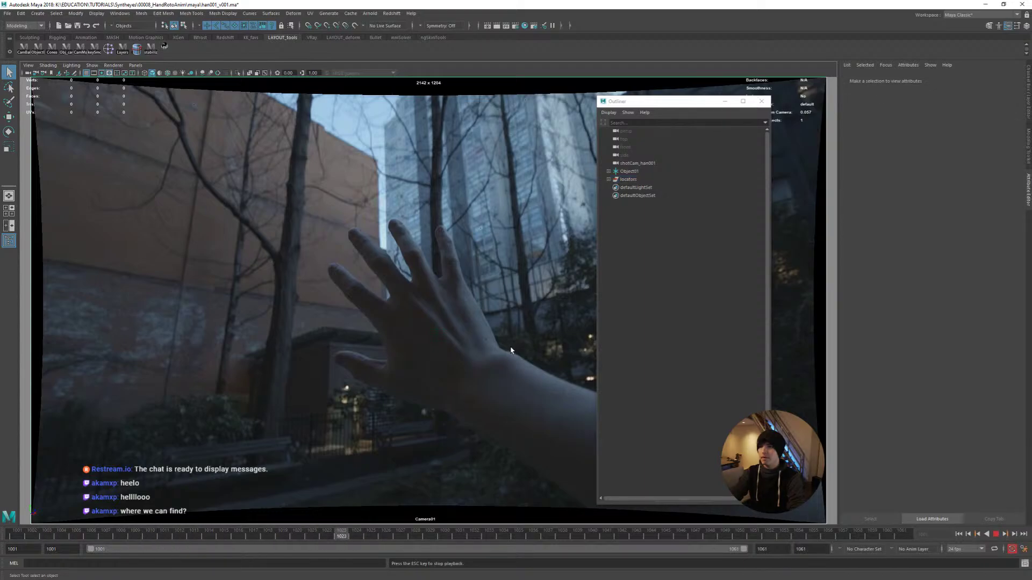
click(628, 246)
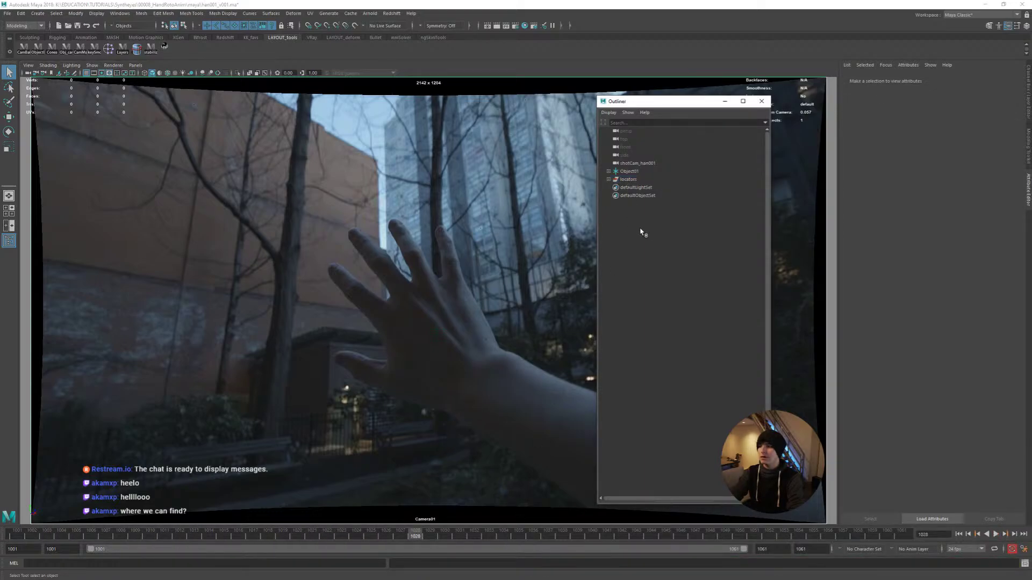
Move Object01 up in the Outliner to sit directly below the first default camera
double_click(632, 171)
click(637, 195)
click(630, 172)
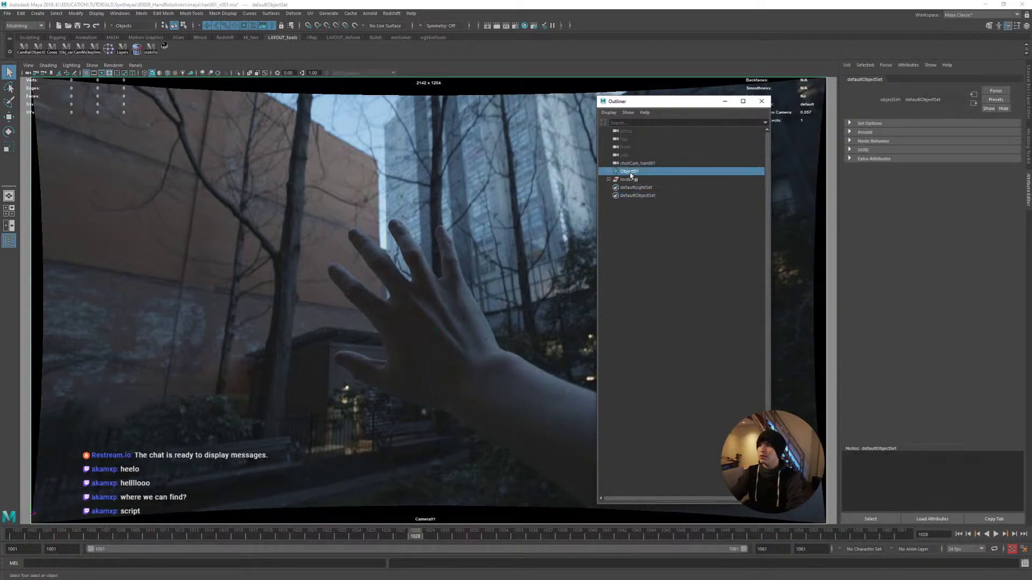
middle_drag(631, 174, 629, 134)
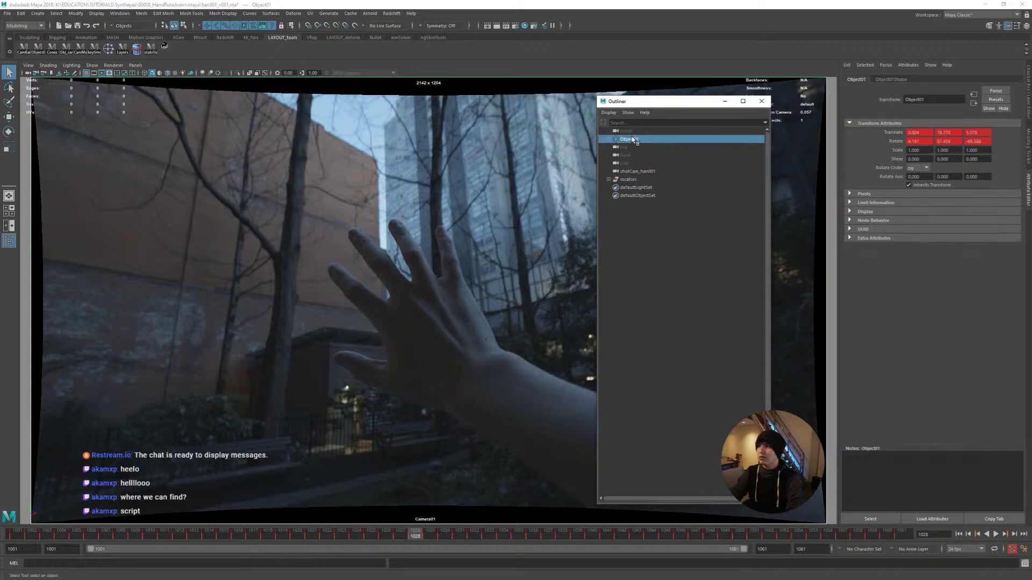
click(629, 224)
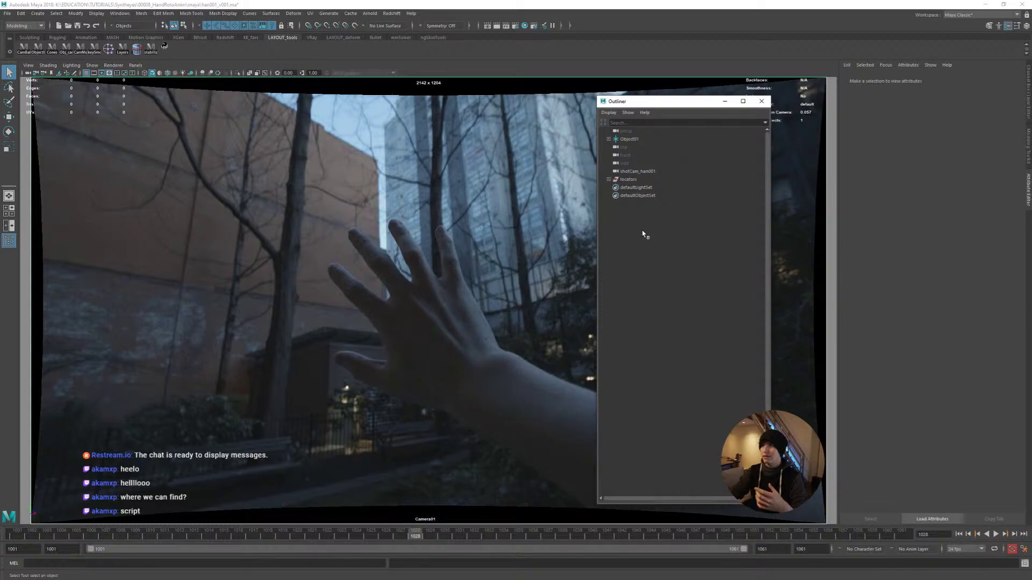
click(629, 140)
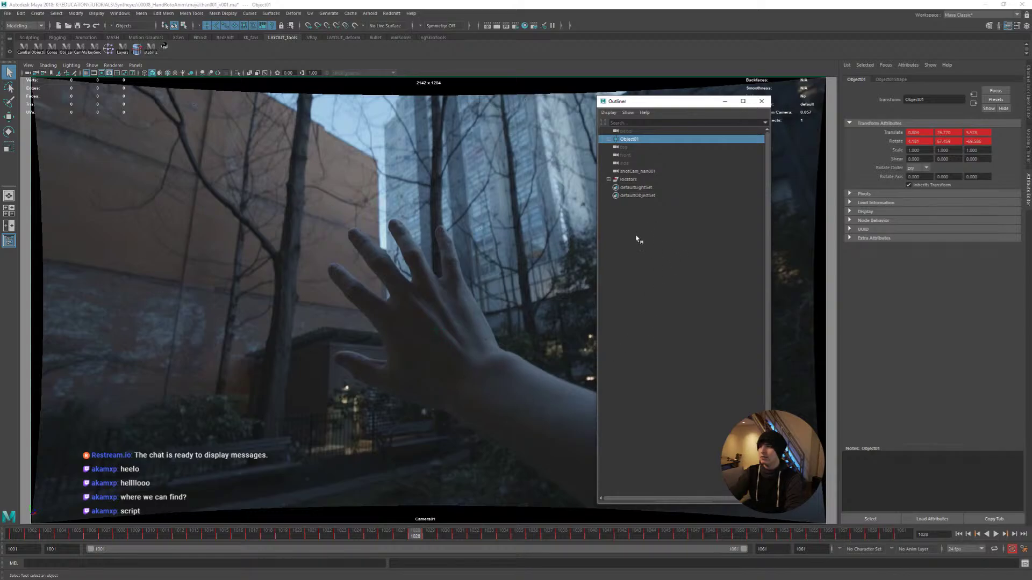
click(634, 181)
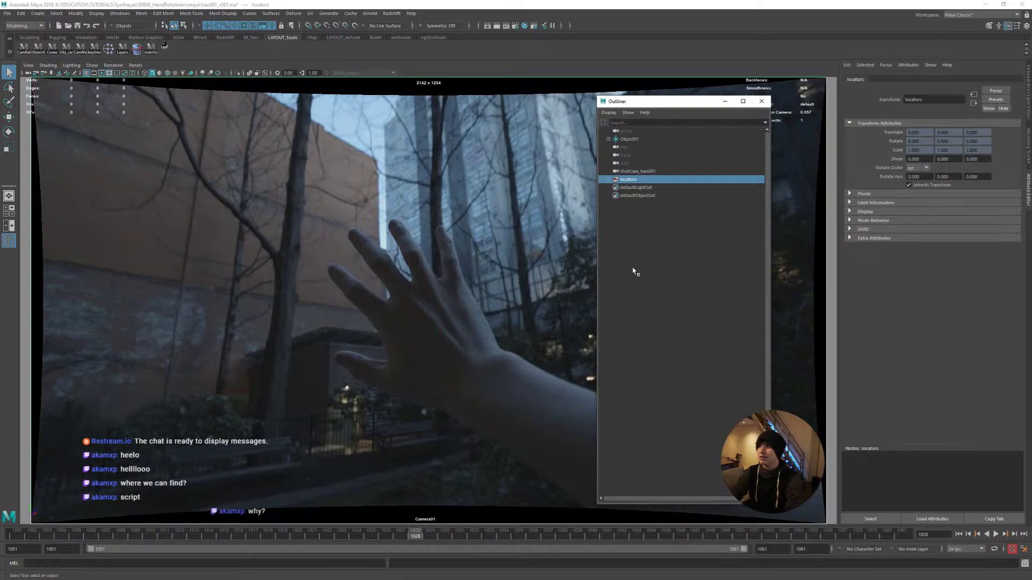
click(441, 340)
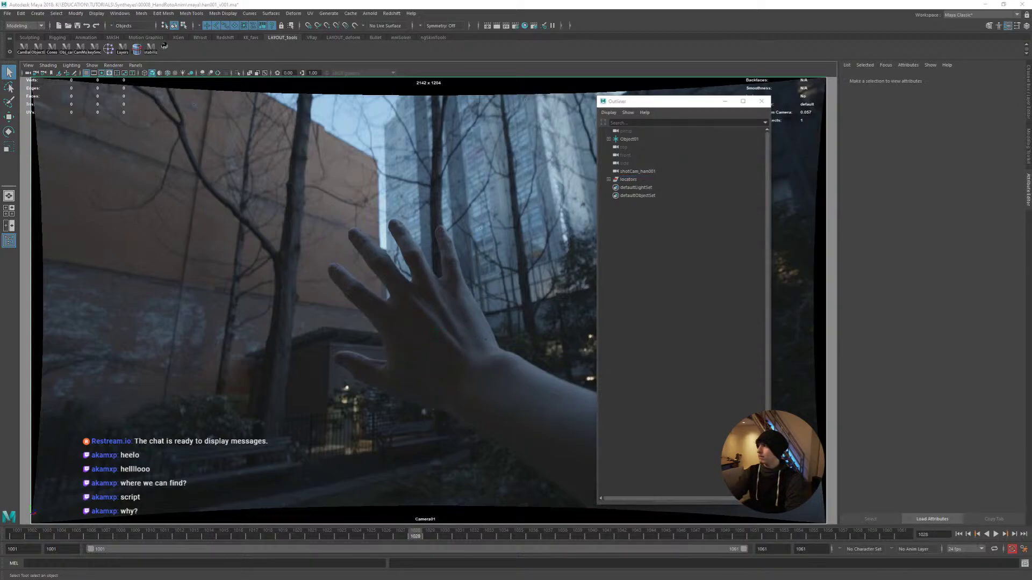
Import the hand rig file hands_RIG_v002.ma and move the back camera above shotCam_han001 in the Outliner
drag(1031, 178, 1031, 142)
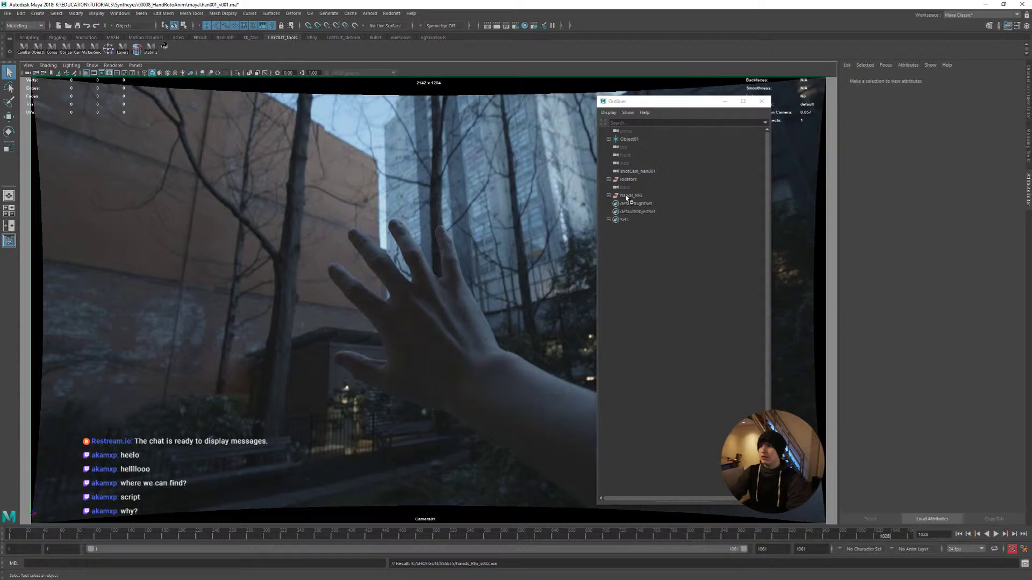
click(625, 187)
middle_drag(625, 190, 629, 169)
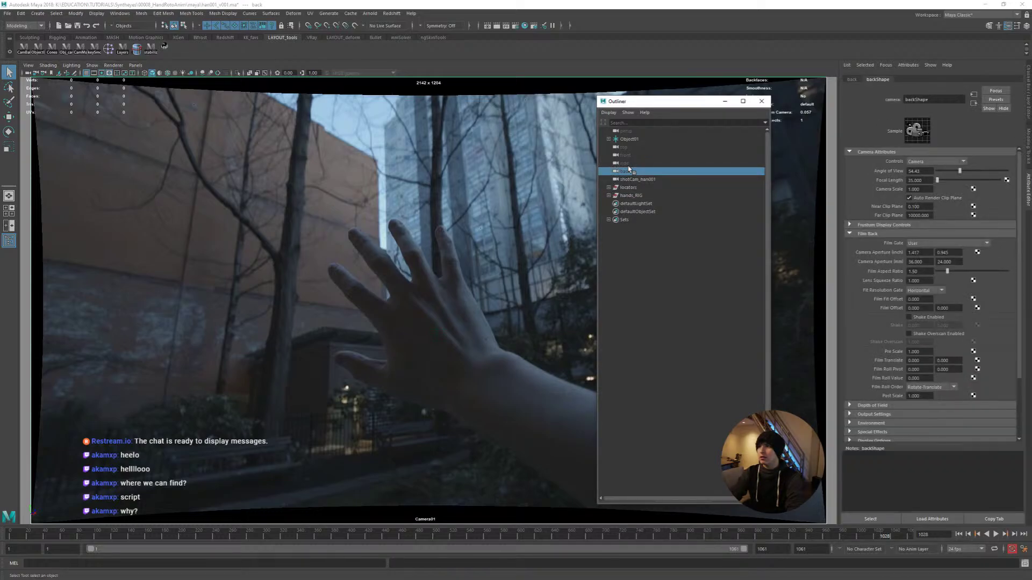
click(635, 195)
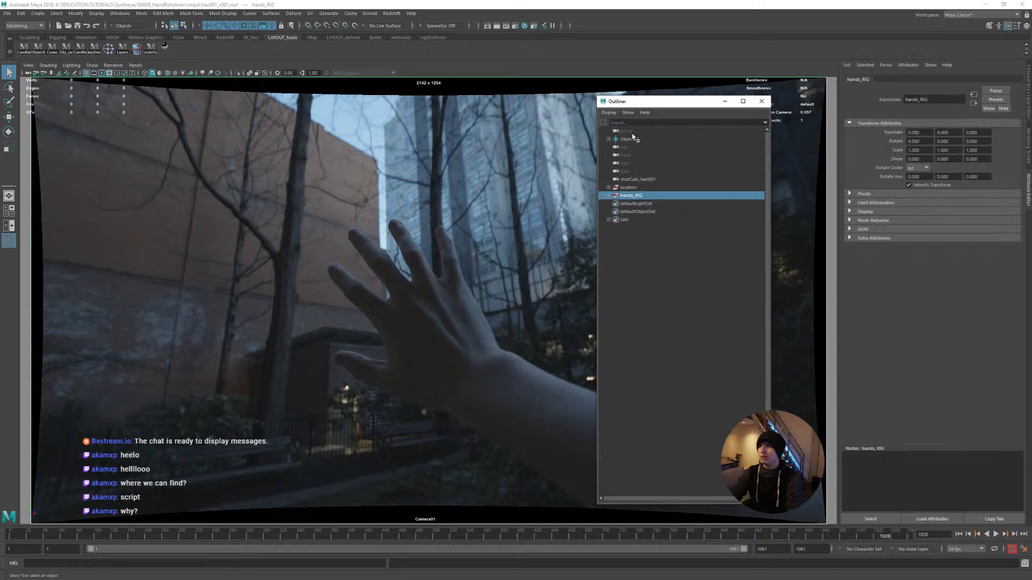
Select hands_RIG in the Outliner and maximize the perspective view of the scene
click(628, 180)
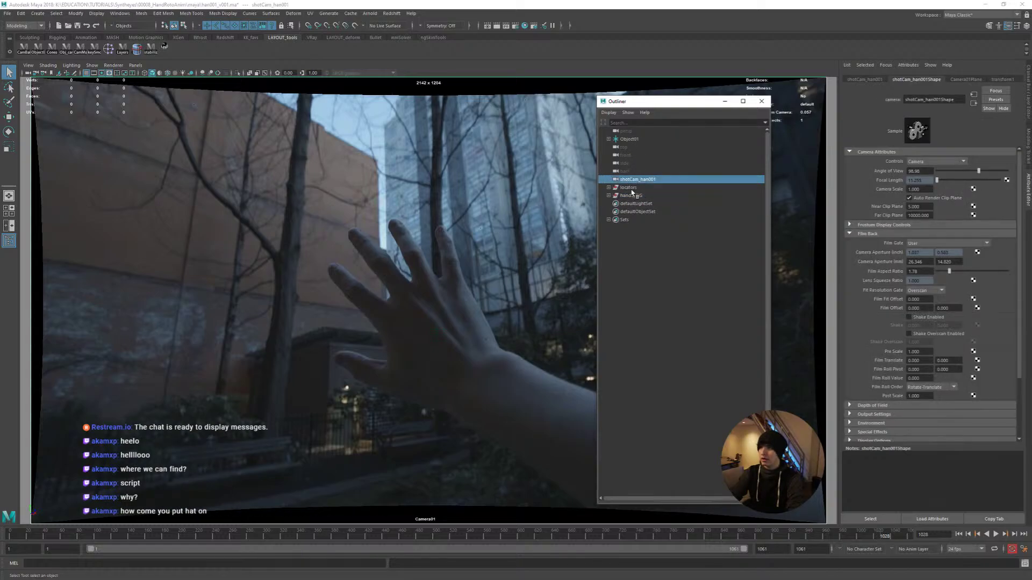
click(637, 197)
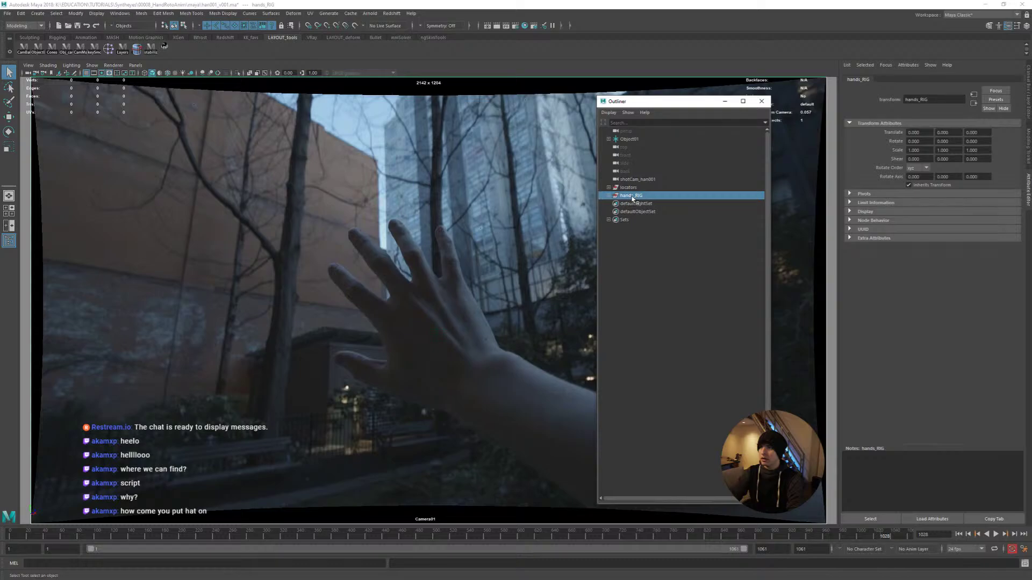
key(space)
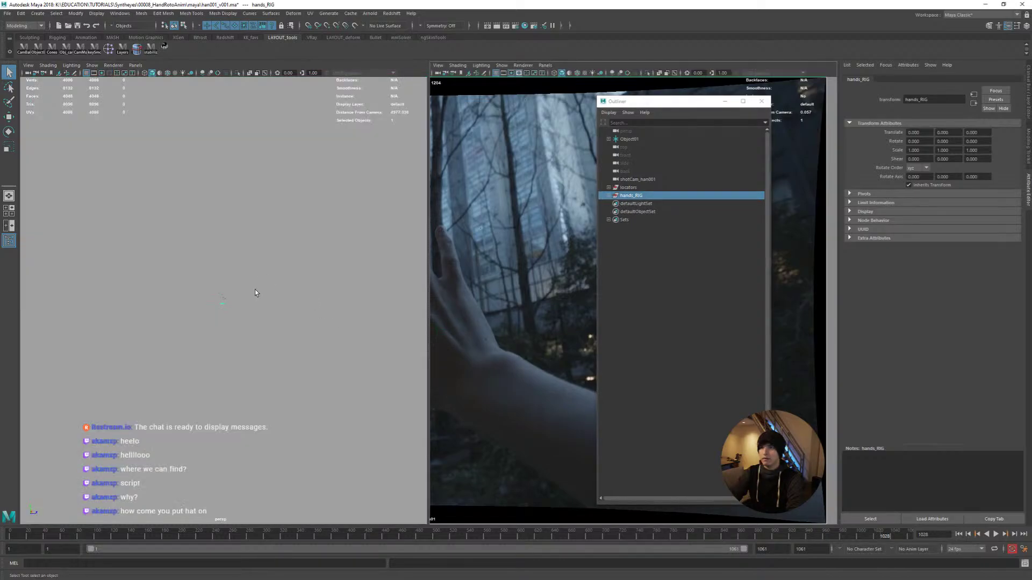
key(space)
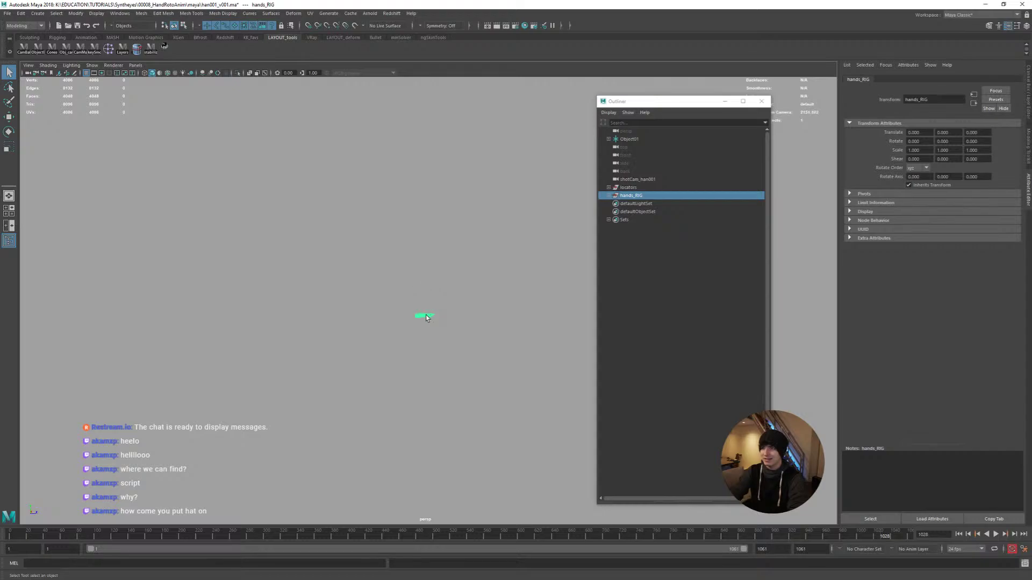
Examine the imported hand rig up close from several angles in the perspective view
scroll(426, 316, up, 7)
alt+drag(413, 342, 463, 369)
click(440, 357)
click(440, 359)
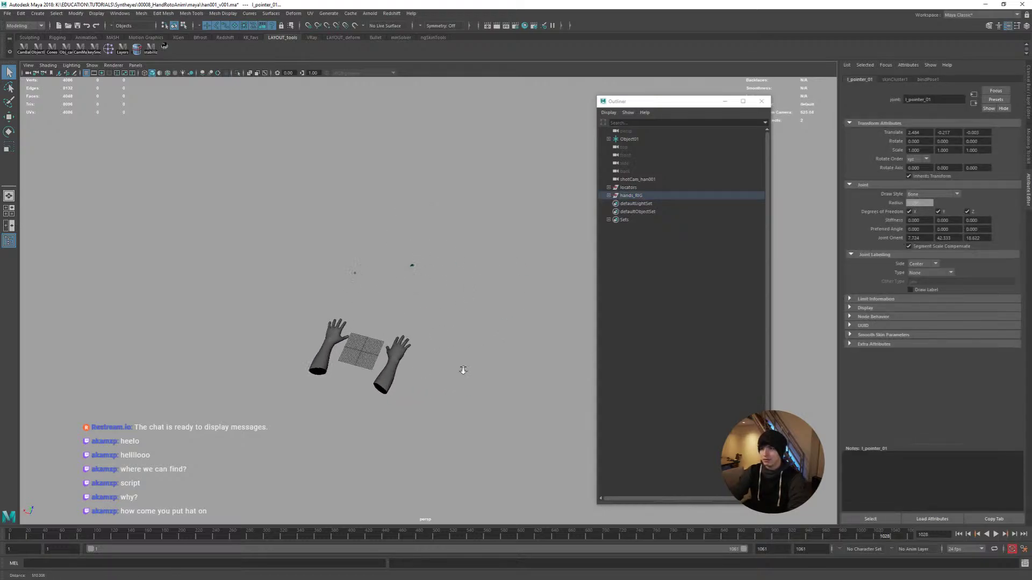
alt+right_drag(463, 370, 484, 373)
alt+middle_drag(386, 356, 505, 312)
click(363, 361)
alt+drag(366, 371, 468, 329)
alt+middle_drag(424, 355, 440, 319)
scroll(376, 307, up, 7)
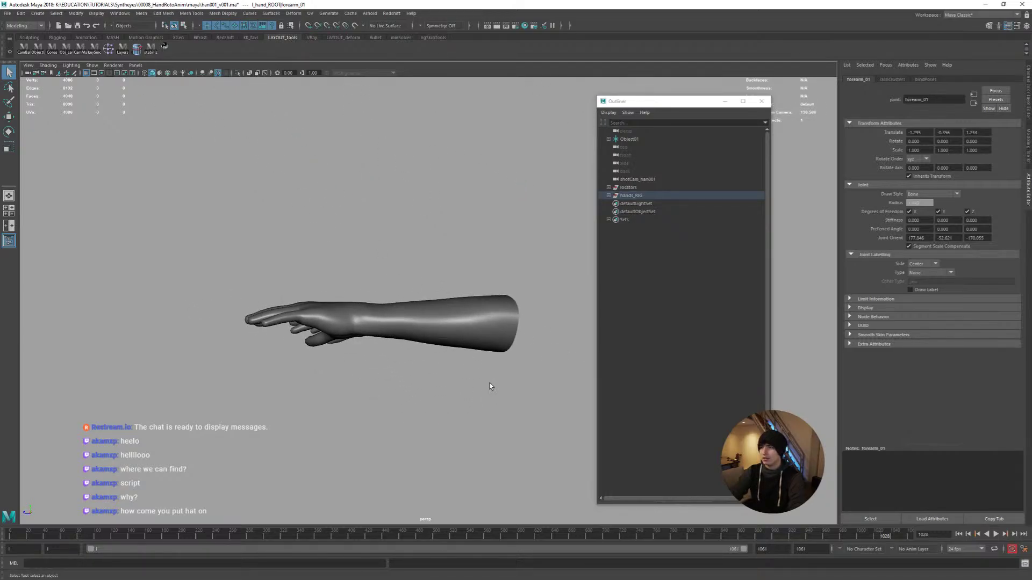
Turn on X-Ray Joints shading in the perspective view to display the skeletons inside both hands
alt+drag(490, 387, 387, 333)
alt+right_drag(387, 333, 416, 355)
alt+drag(416, 355, 447, 349)
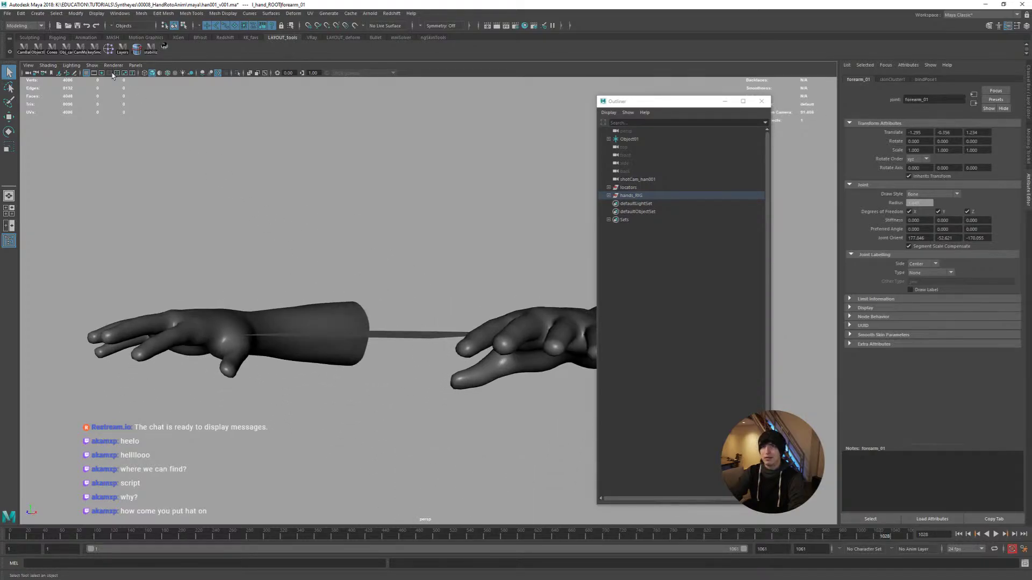
click(48, 65)
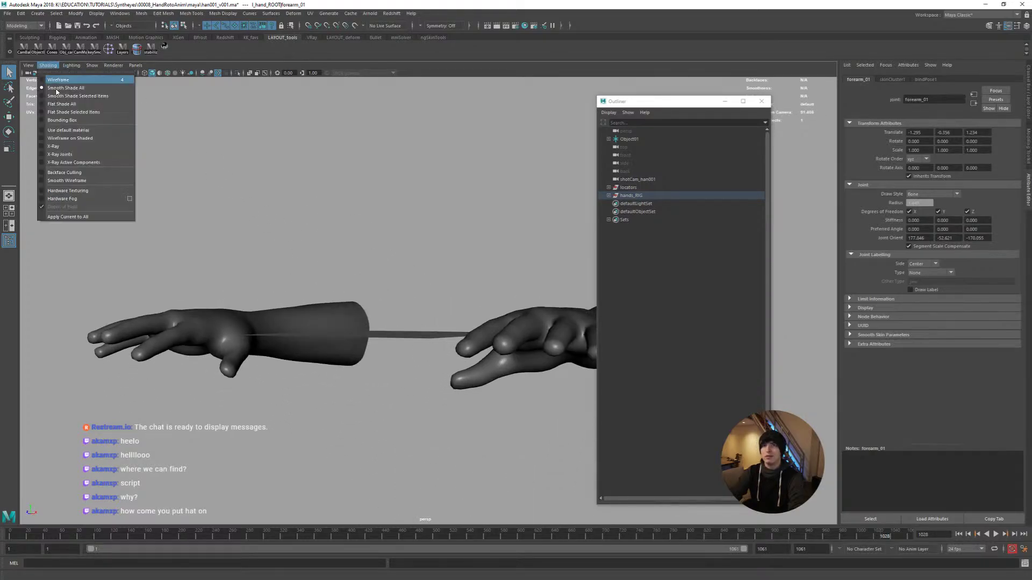
click(81, 155)
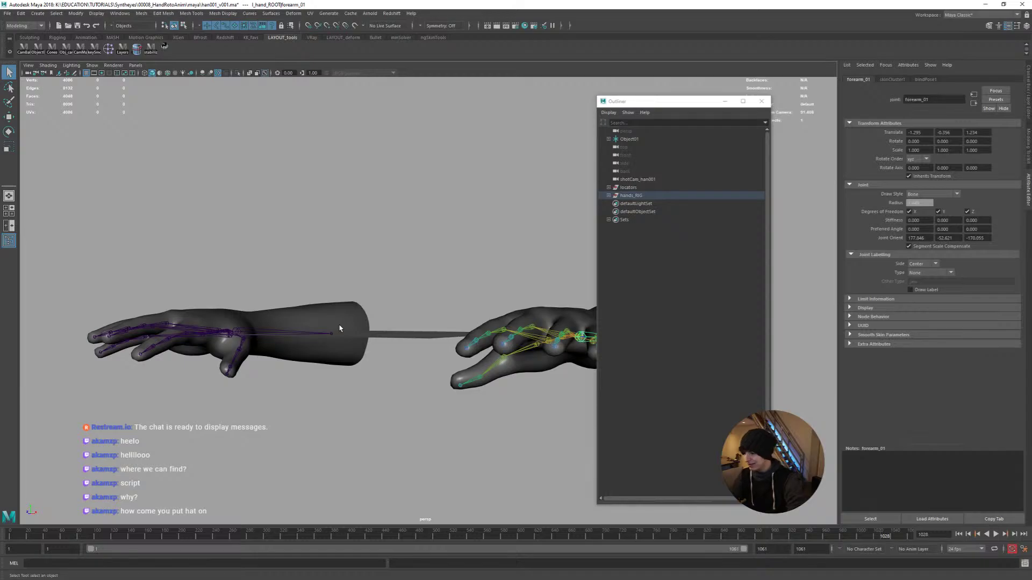
Try rotating the left hand's joints to bend the fingers, undoing each test rotation
alt+drag(341, 329, 395, 252)
click(371, 357)
key(e)
key(Down)
mouse_move(395, 253)
mouse_down()
mouse_move(357, 268)
mouse_move(371, 334)
mouse_move(386, 259)
mouse_up()
key(ctrl+z)
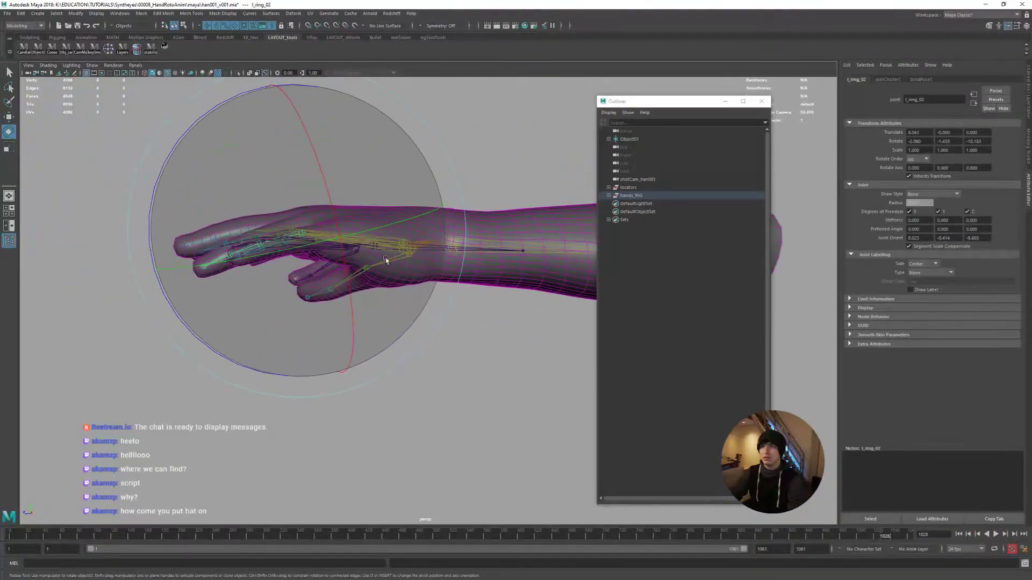
drag(148, 219, 226, 359)
key(ctrl+z)
Try scaling the l_hand_ROOT joint to resize the left hand, undoing each test
alt+drag(302, 269, 384, 350)
key(q)
click(462, 377)
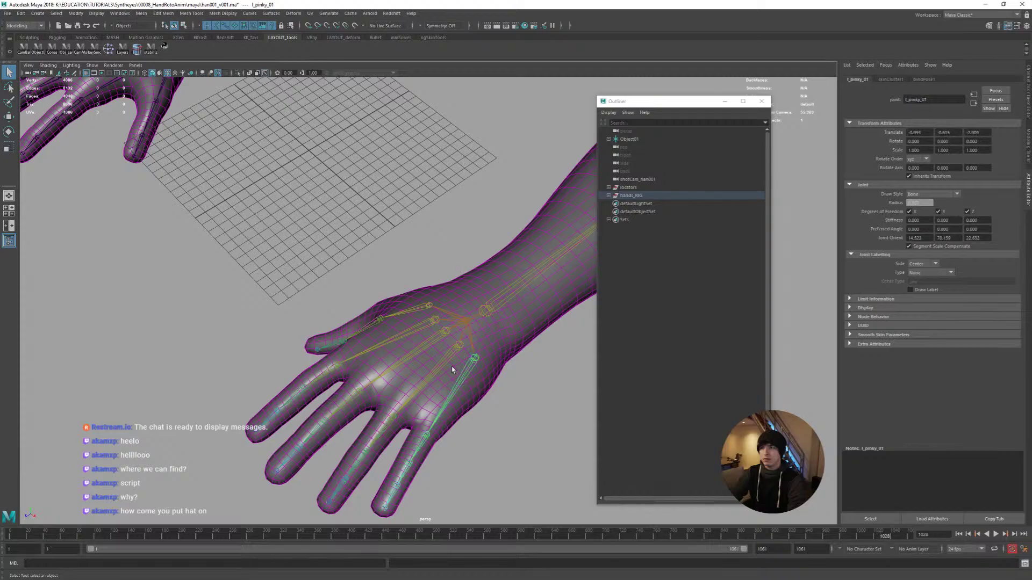
click(469, 333)
key(r)
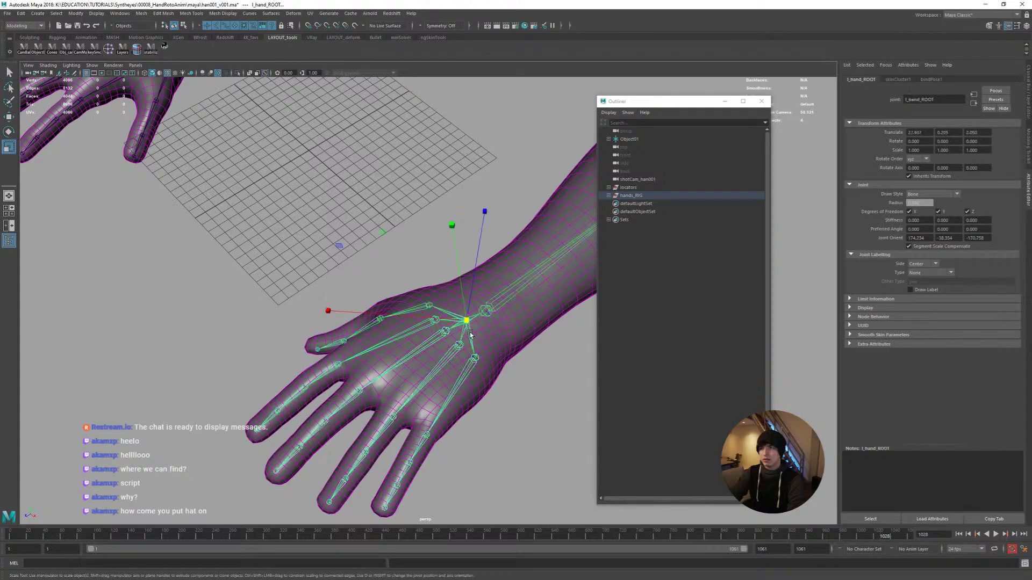
middle_drag(470, 334, 504, 333)
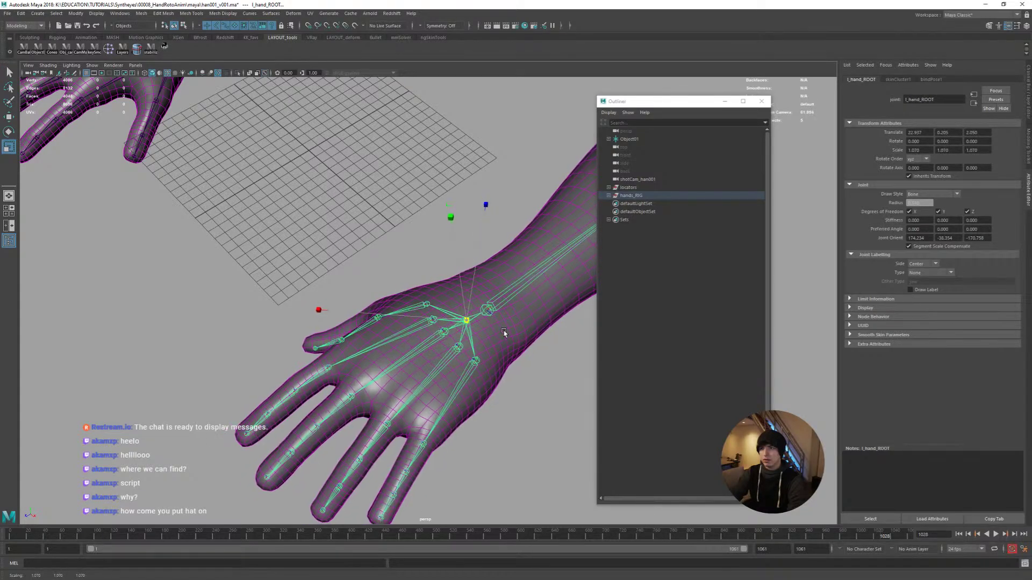
key(ctrl+z)
alt+drag(504, 333, 448, 292)
drag(415, 224, 457, 124)
middle_drag(457, 105, 459, 137)
key(ctrl+z)
Try scaling the l_pinky_01 joint of the left hand and undo the change
alt+drag(483, 218, 484, 293)
click(462, 301)
middle_drag(484, 293, 433, 281)
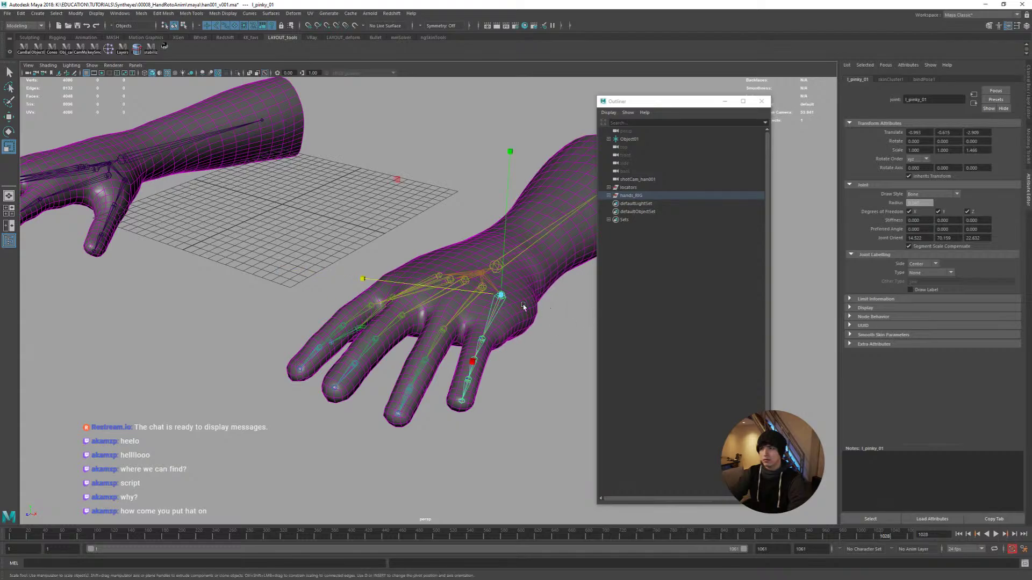
alt+drag(524, 306, 414, 308)
key(ctrl+z)
Try scaling the left forearm_01 joint on separate axes to change the arm's thickness, undoing each test
click(408, 313)
key(e)
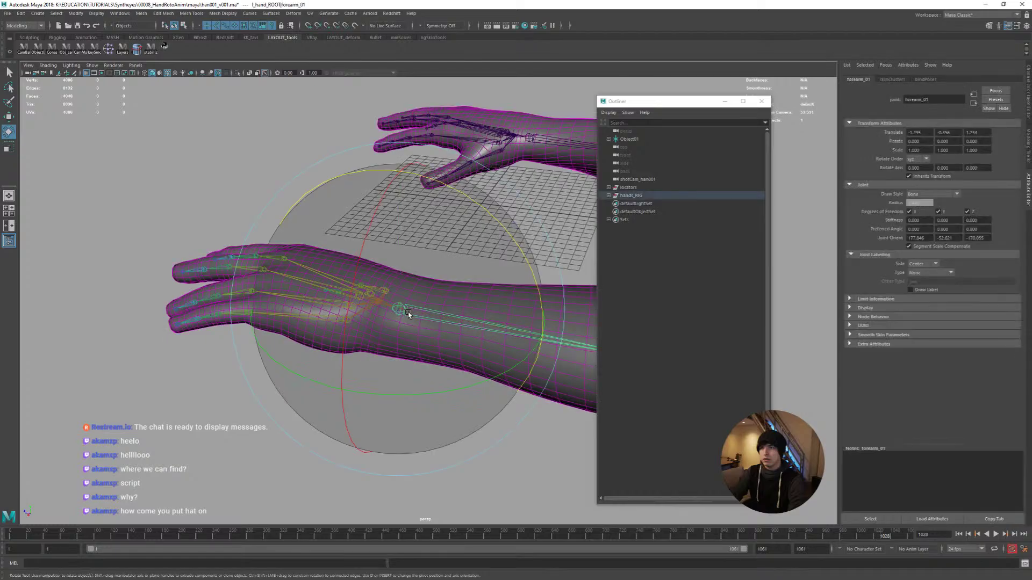
key(r)
alt+drag(366, 360, 454, 370)
alt+middle_drag(454, 371, 325, 381)
key(ctrl+z)
mouse_move(355, 330)
mouse_down()
mouse_move(379, 305)
mouse_move(352, 336)
mouse_up()
key(ctrl+z)
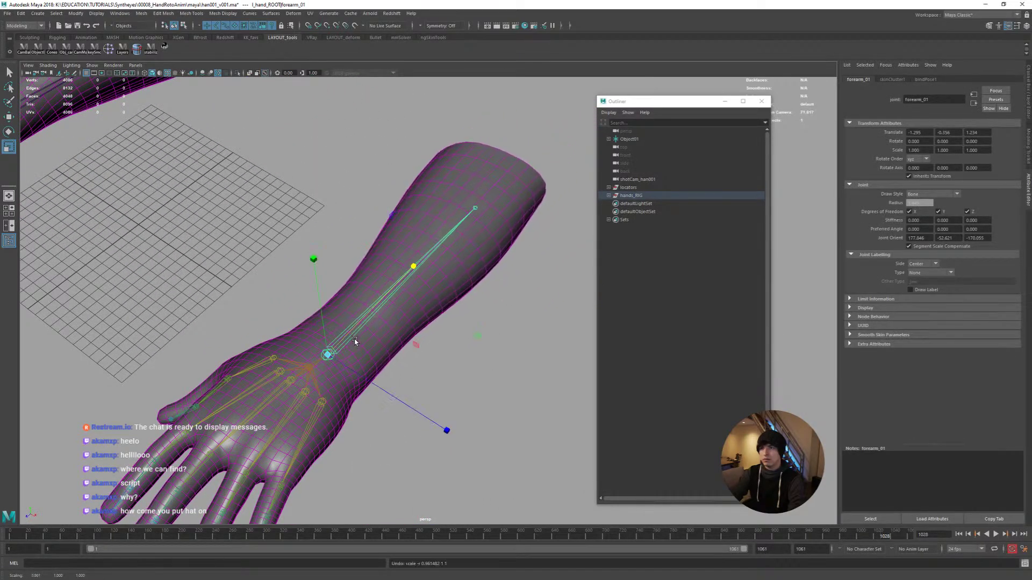
drag(314, 259, 433, 291)
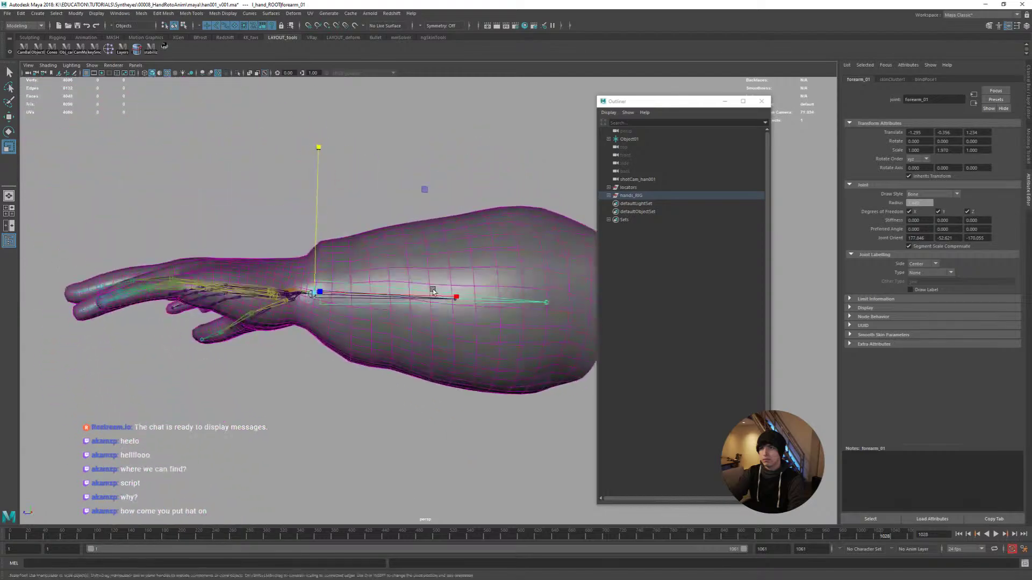
key(ctrl+z)
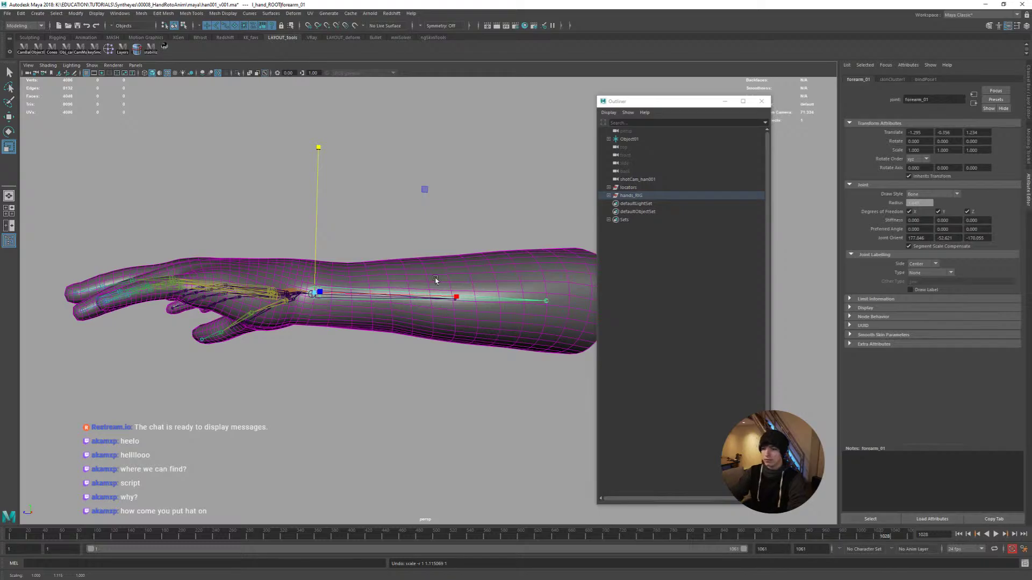
Clear the selection, restore the two-pane layout and show the second view through shotCam_han001
alt+drag(390, 301, 485, 387)
click(437, 293)
alt+drag(505, 396, 484, 377)
key(space)
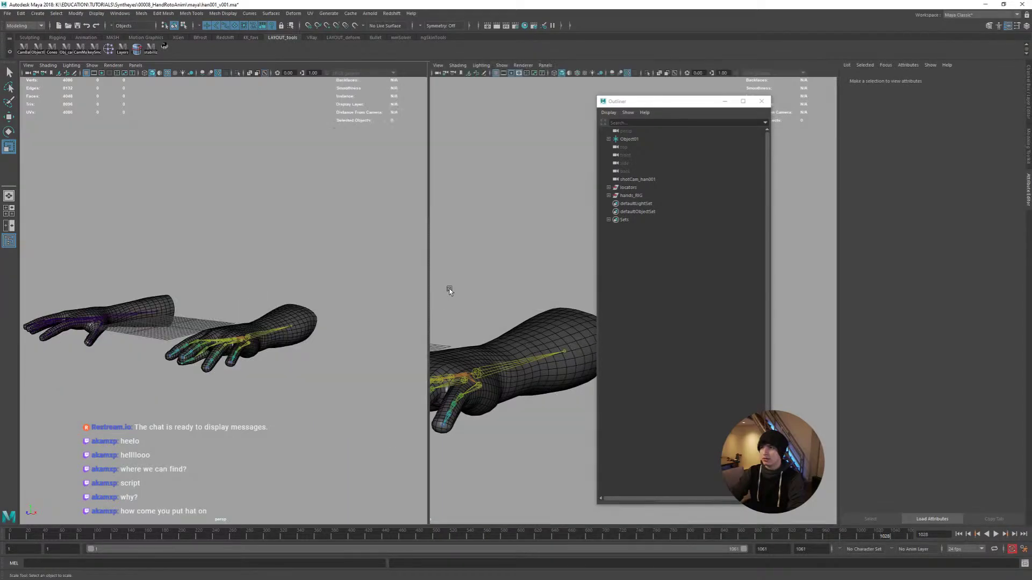
click(545, 65)
mouse_move(564, 72)
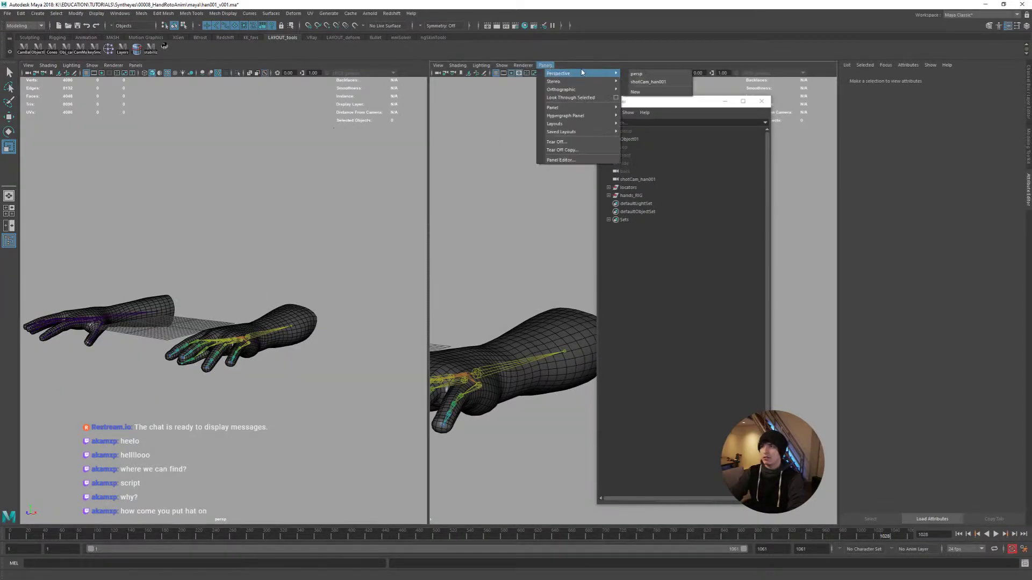
click(658, 81)
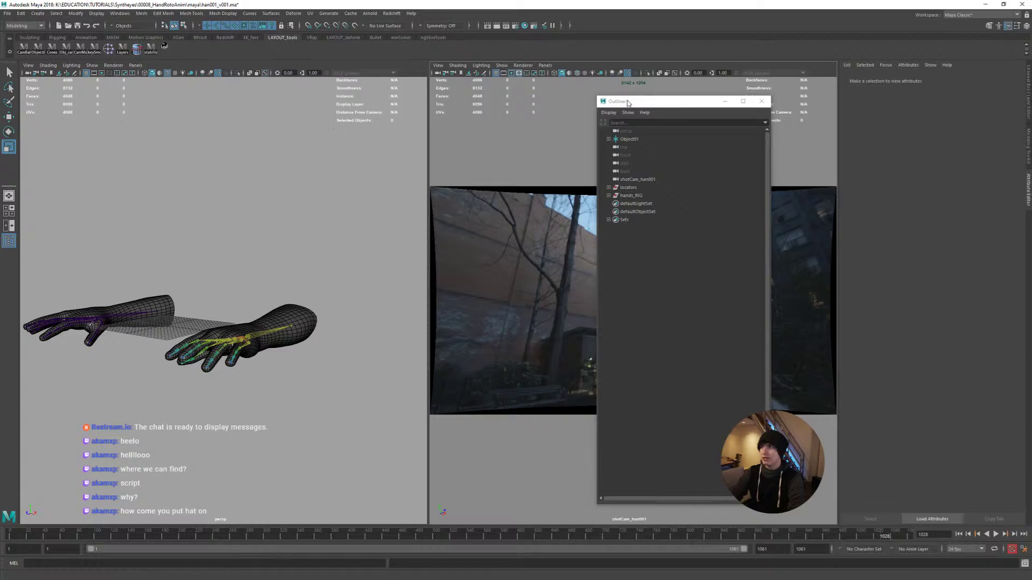
Move the Outliner clear of the footage, select Object01 on the tracked hand and expand its hierarchy
drag(620, 97, 769, 317)
click(642, 321)
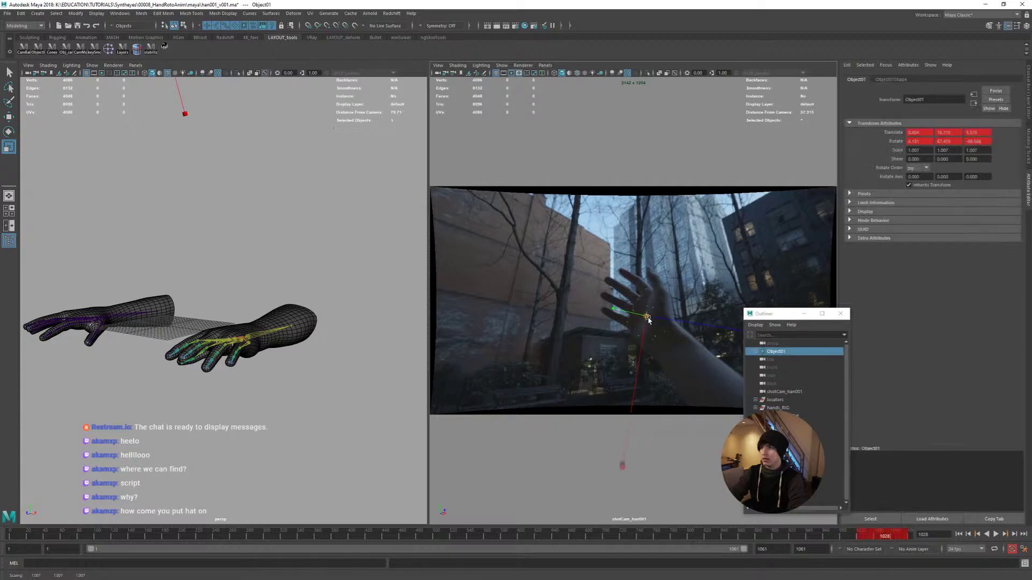
key(f)
alt+drag(265, 351, 276, 396)
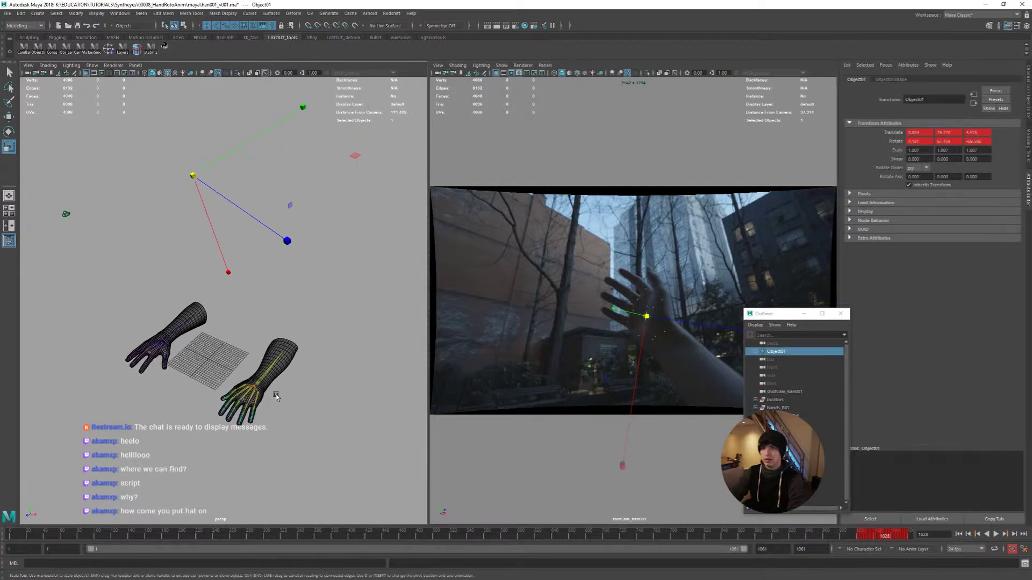
alt+middle_drag(254, 390, 256, 371)
alt+right_drag(256, 371, 346, 347)
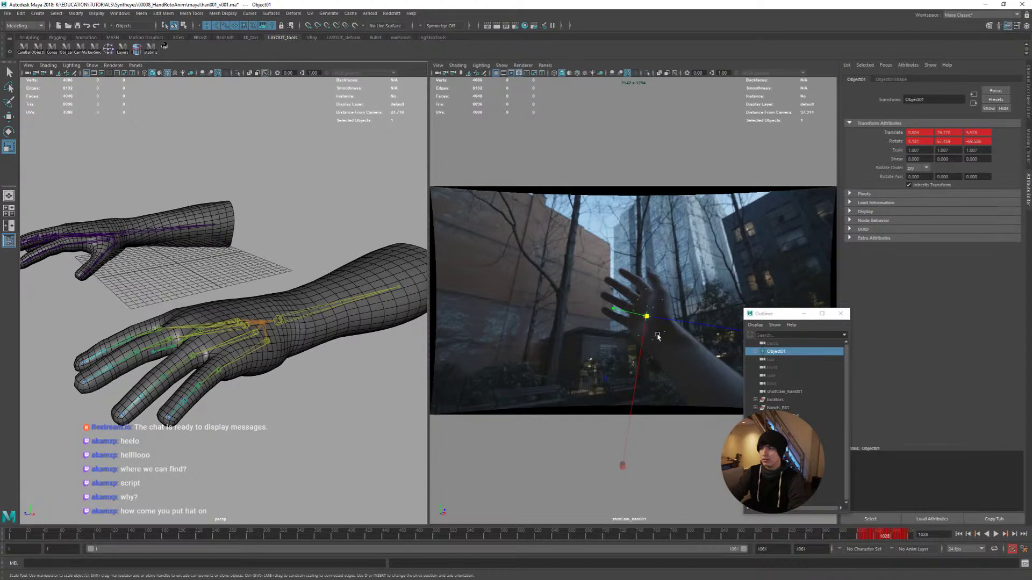
click(757, 356)
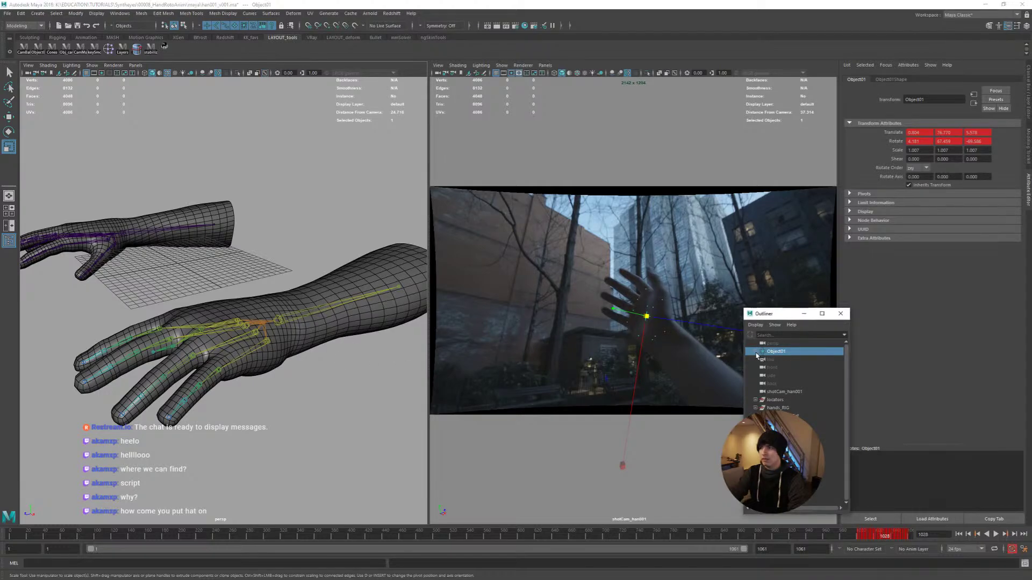
click(756, 352)
Create a locator and parent it under Object01 in the Outliner
key(space)
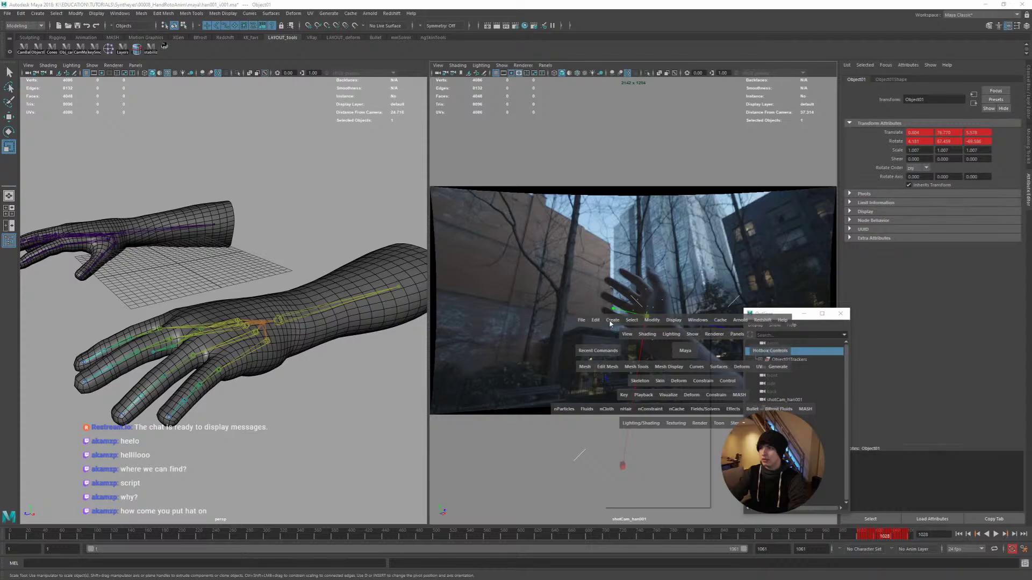
click(612, 320)
click(626, 450)
key(w)
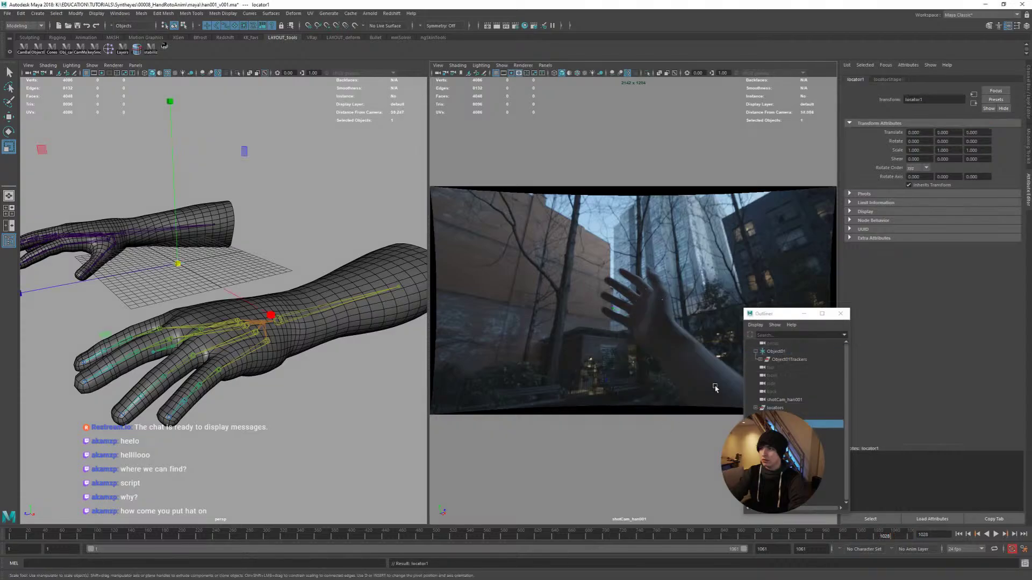
middle_drag(780, 424, 784, 361)
Rename the new locator under Object01 as HAND_REPO
double_click(784, 361)
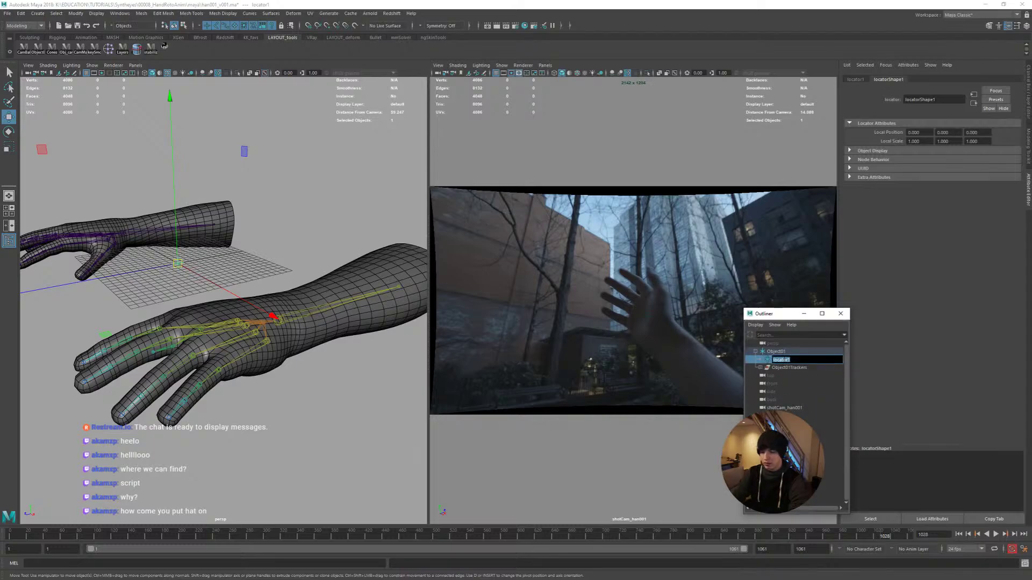
text(HAND_)
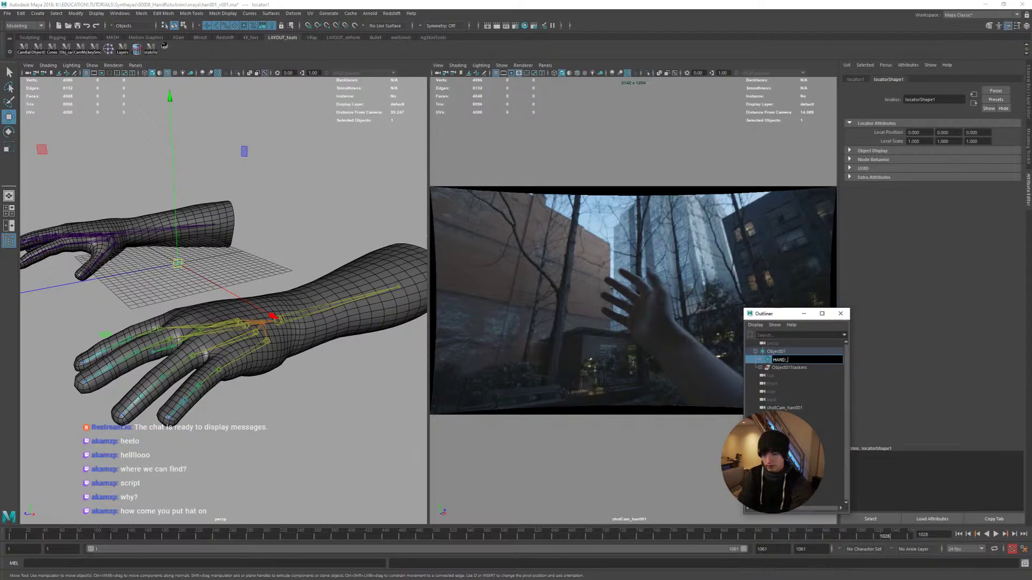
text(REC)
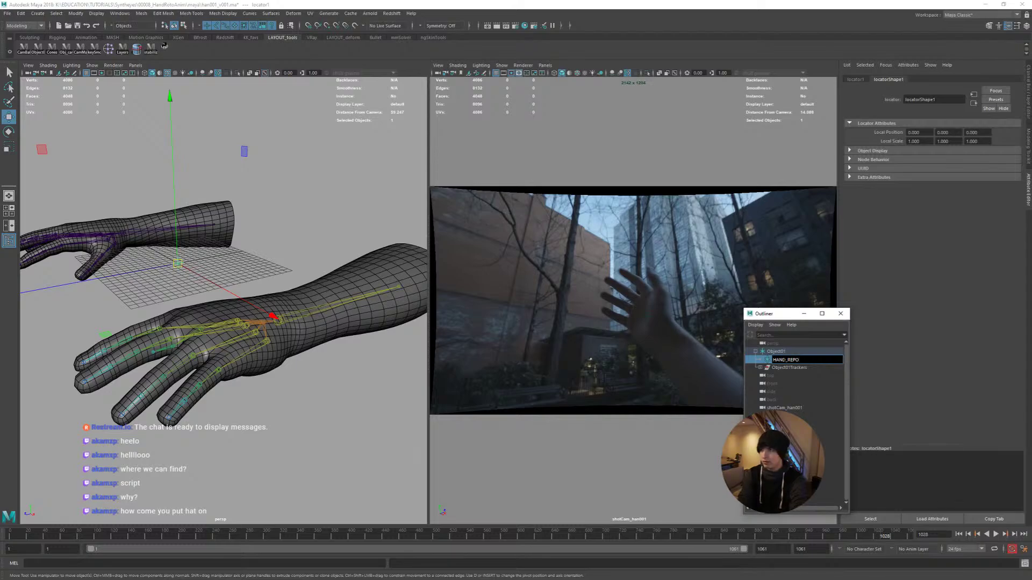
text(PO)
key(Return)
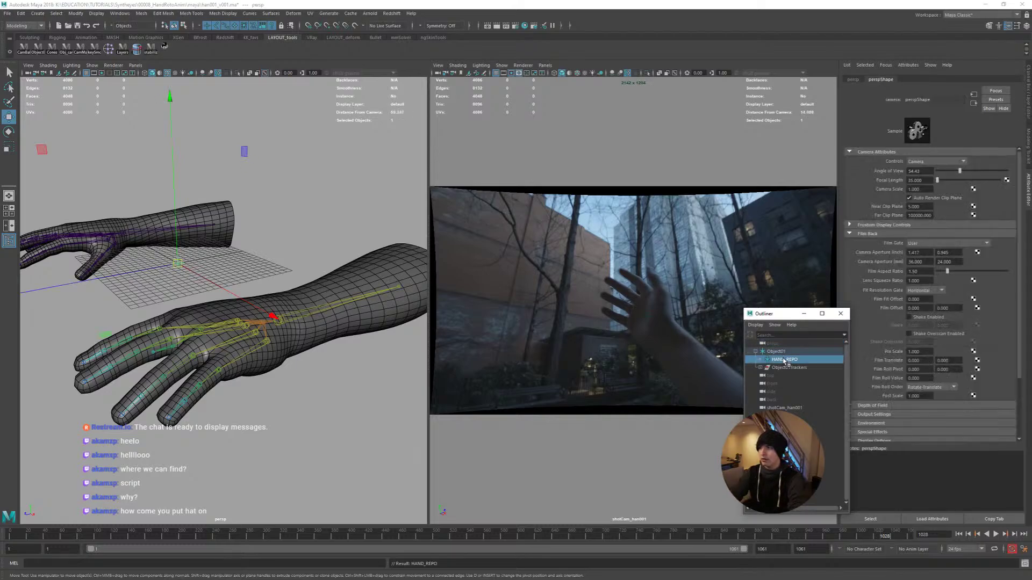
Undo the stray move and snap the HAND_REPO locator onto Object01 at the tracked hand
click(778, 352)
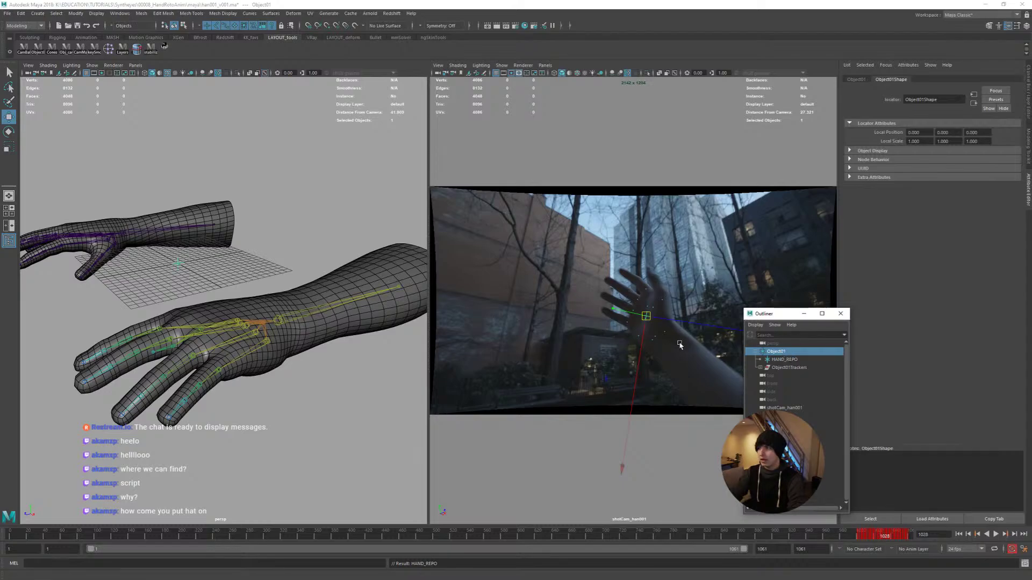
key(ctrl+z)
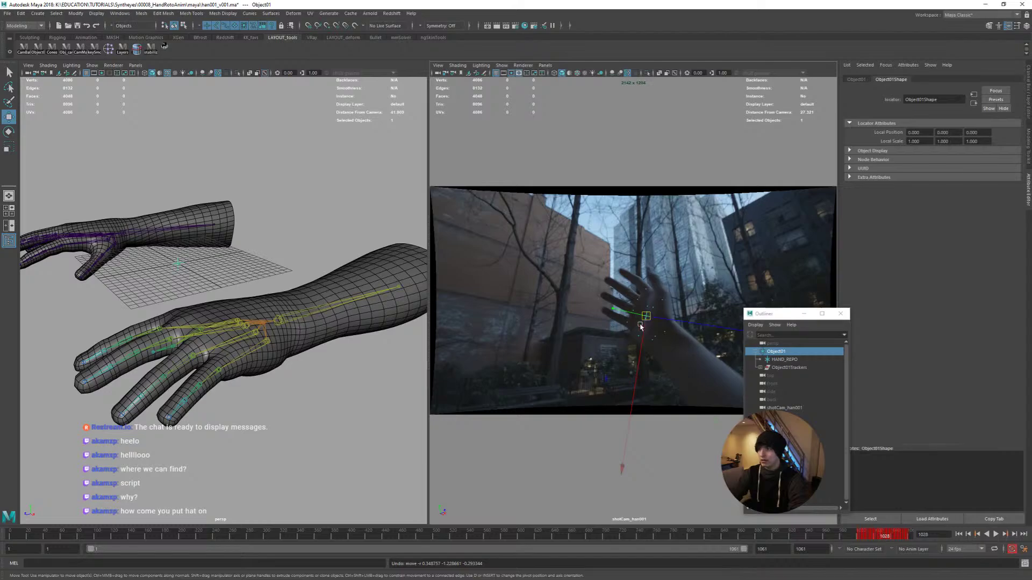
click(780, 360)
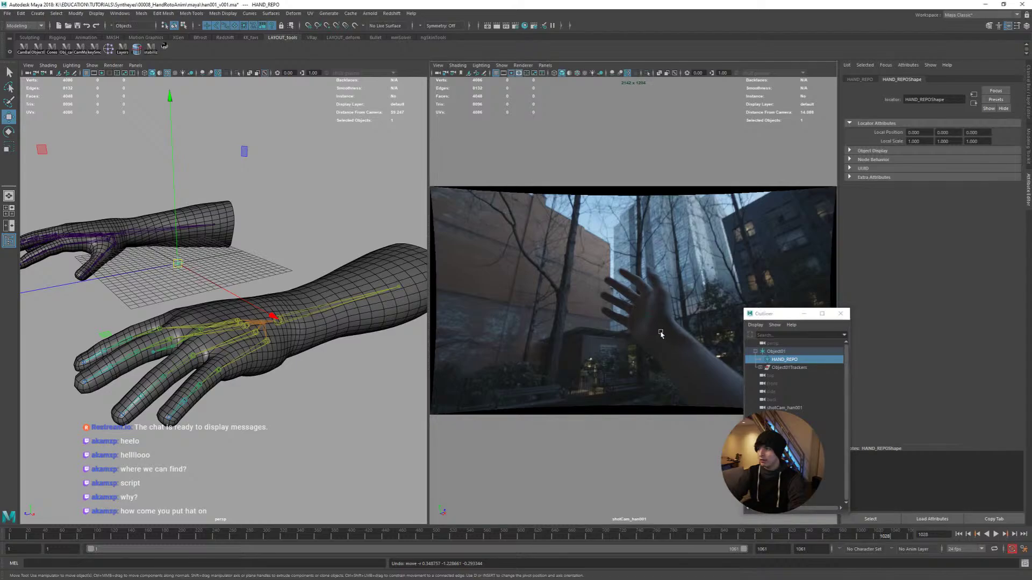
mouse_move(661, 330)
middle_down()
mouse_move(562, 330)
mouse_move(643, 309)
mouse_move(656, 333)
middle_up()
key(v)
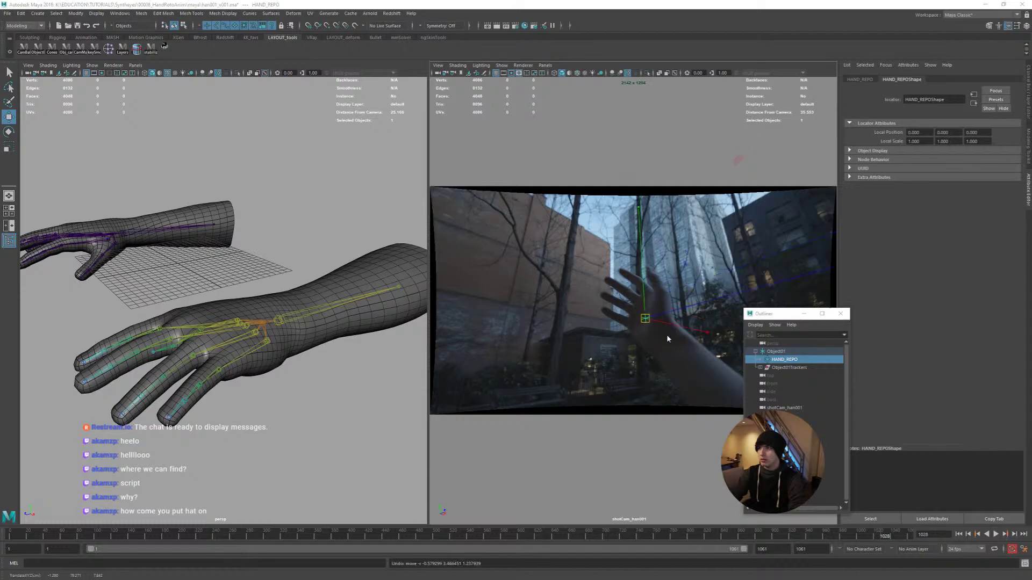
Enlarge the HAND_REPO locator in the full-size shotCam_han001 view and scrub the shot to frame 1052
key(space)
key(r)
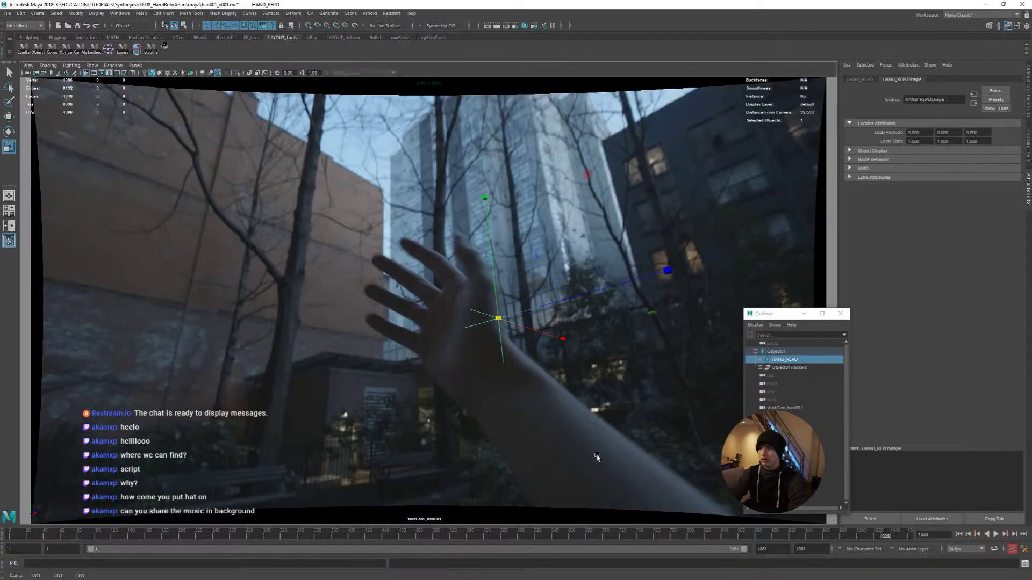
mouse_move(886, 536)
mouse_down()
mouse_move(838, 540)
mouse_move(905, 537)
mouse_up()
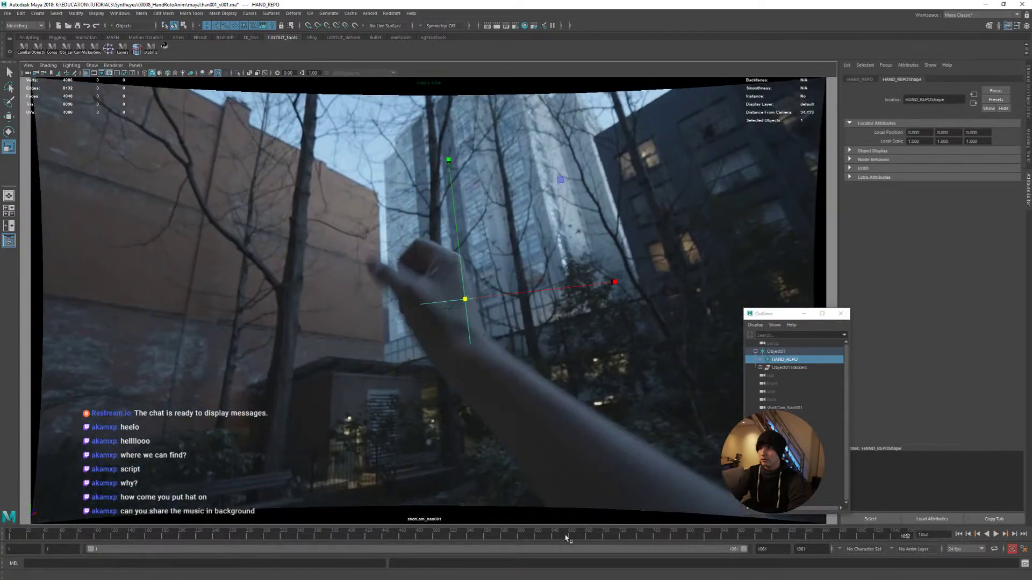
Set the start frame of the animation range to 1001
double_click(27, 549)
text(1001)
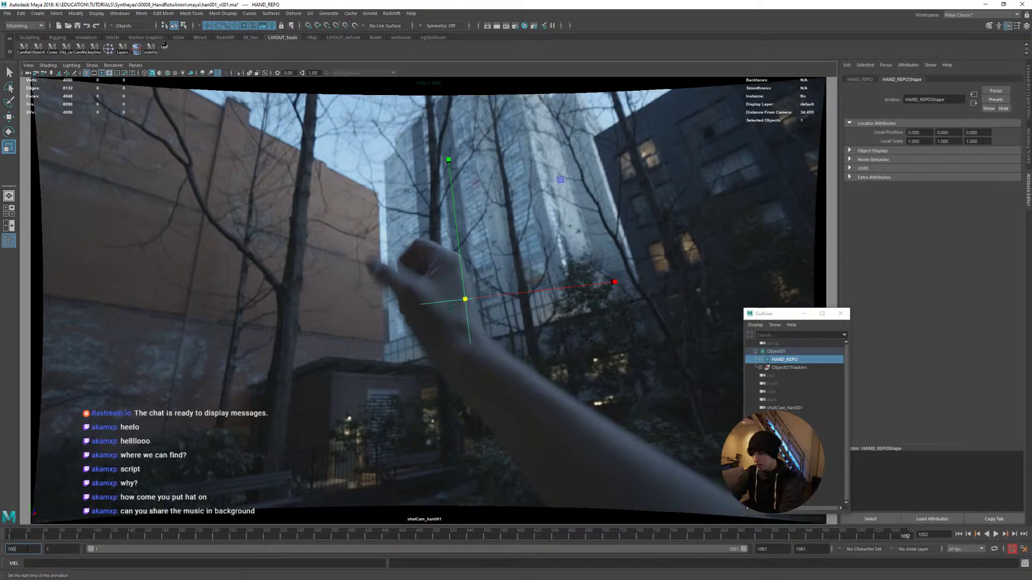
key(Return)
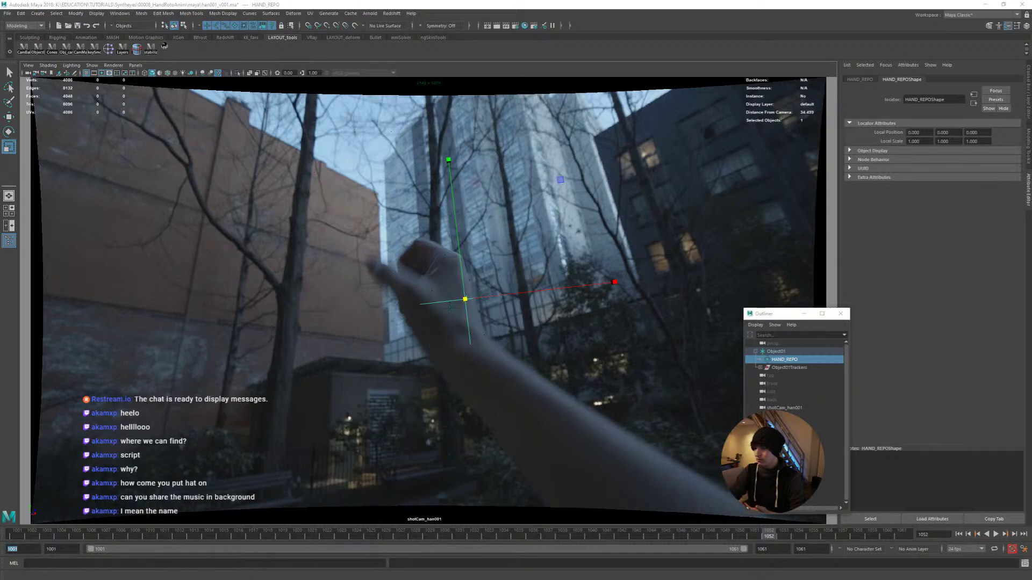
Show the playing track in the VLC media player window and move that window off the screen
drag(577, 211, 520, 248)
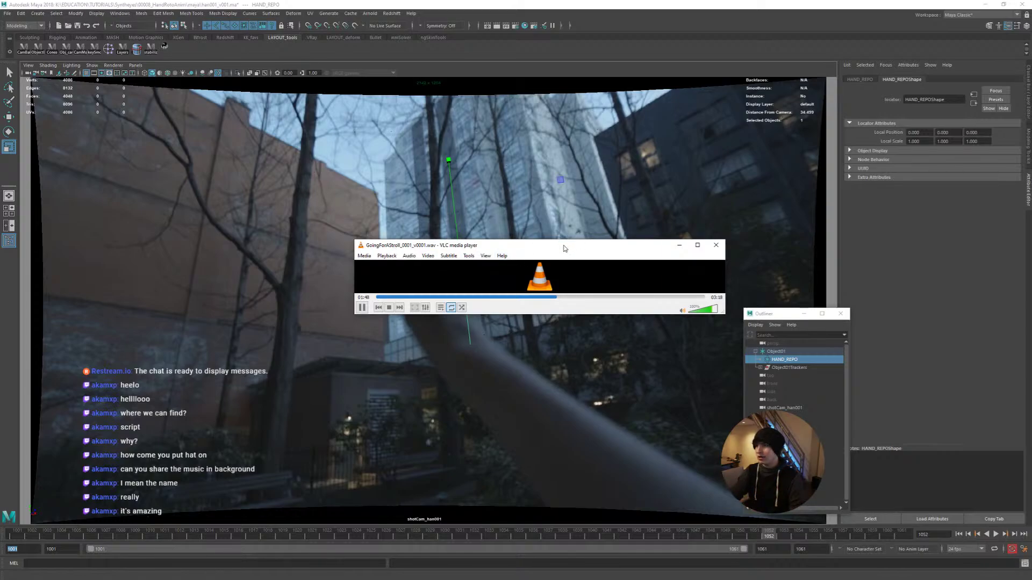
drag(564, 249, 1031, 348)
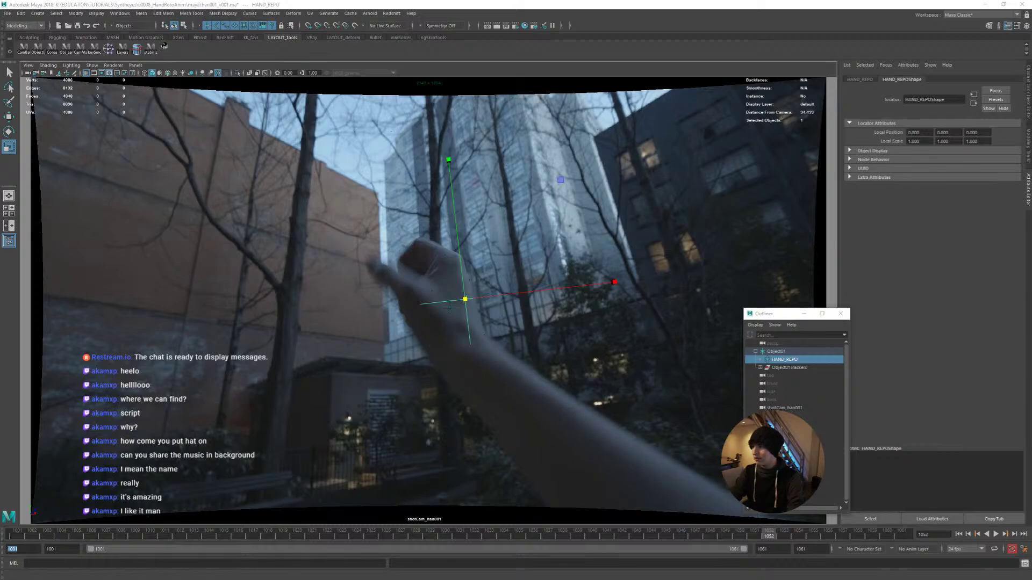
Activate the Move tool for HAND_REPO, restore the two-pane layout and select the l_hand_ROOT joint of the hand rig
click(465, 299)
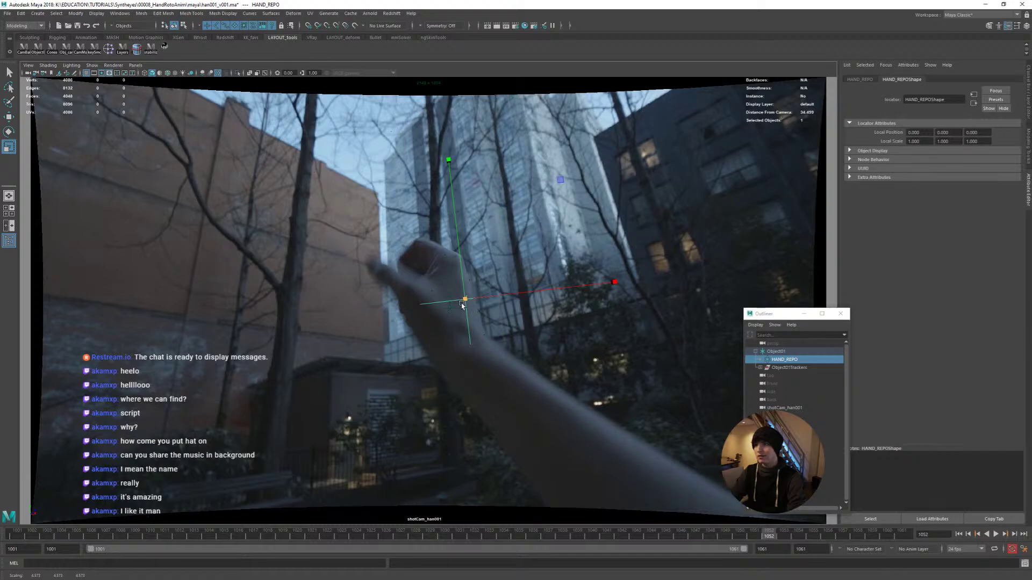
key(w)
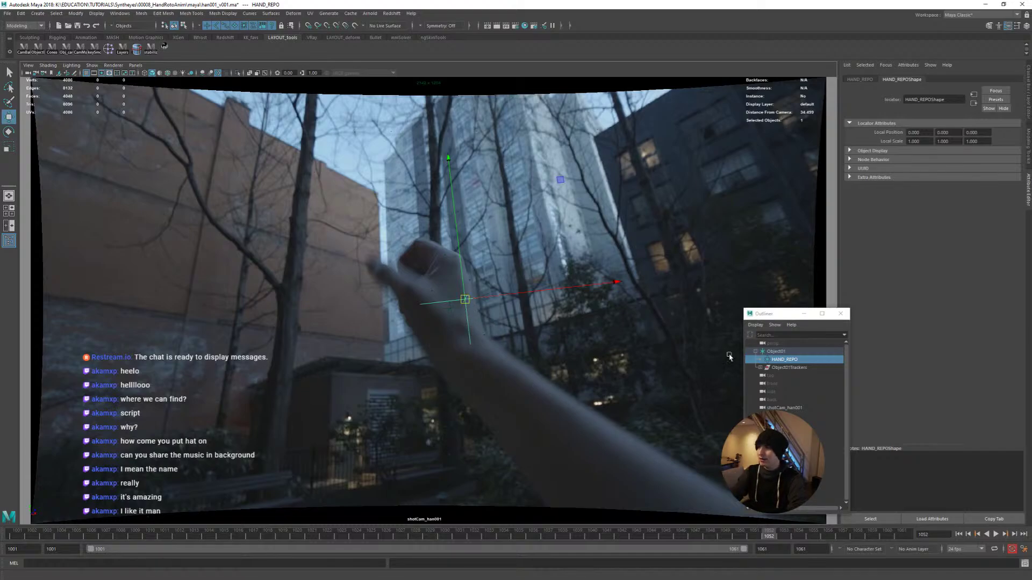
click(788, 361)
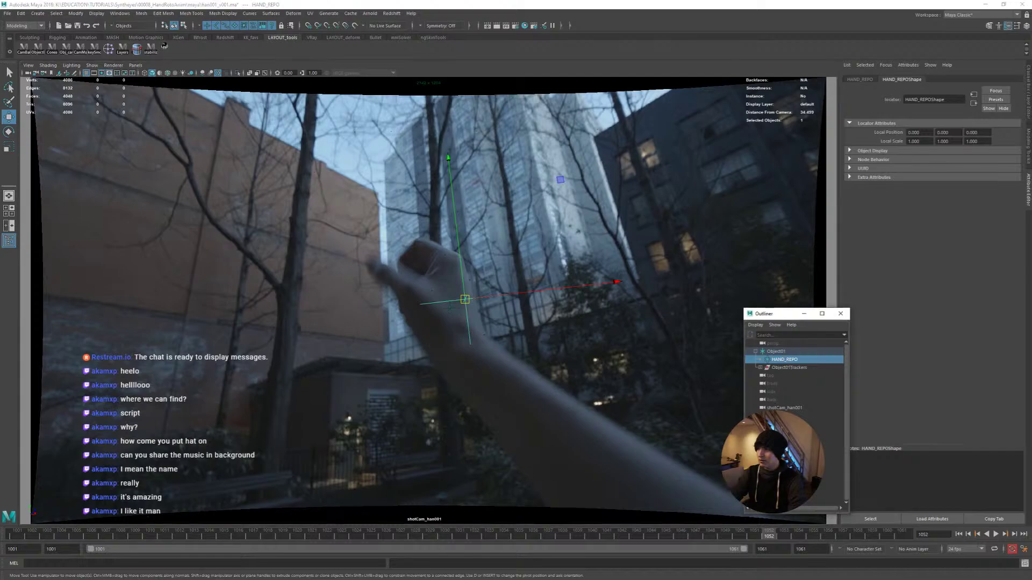
key(space)
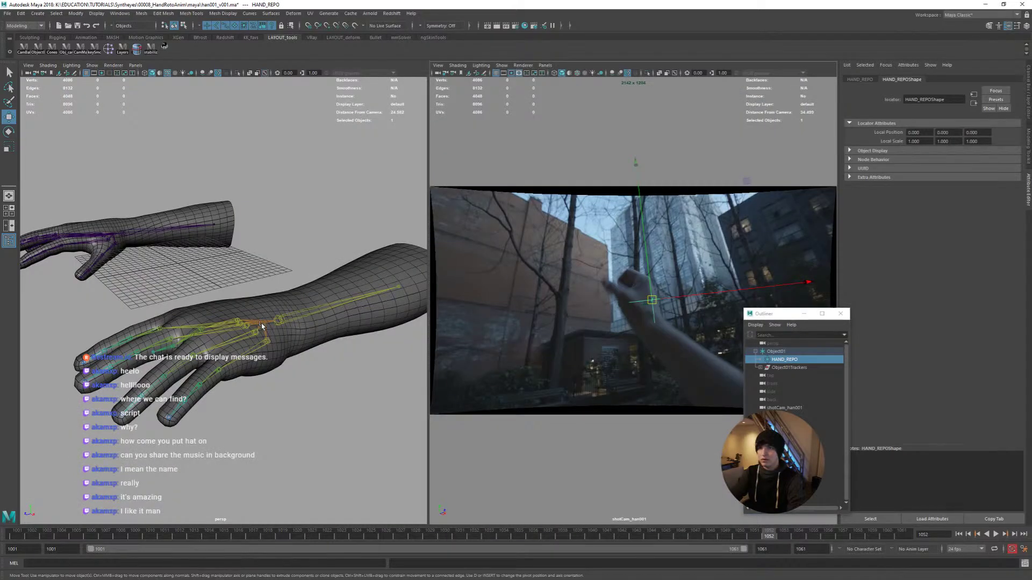
click(263, 324)
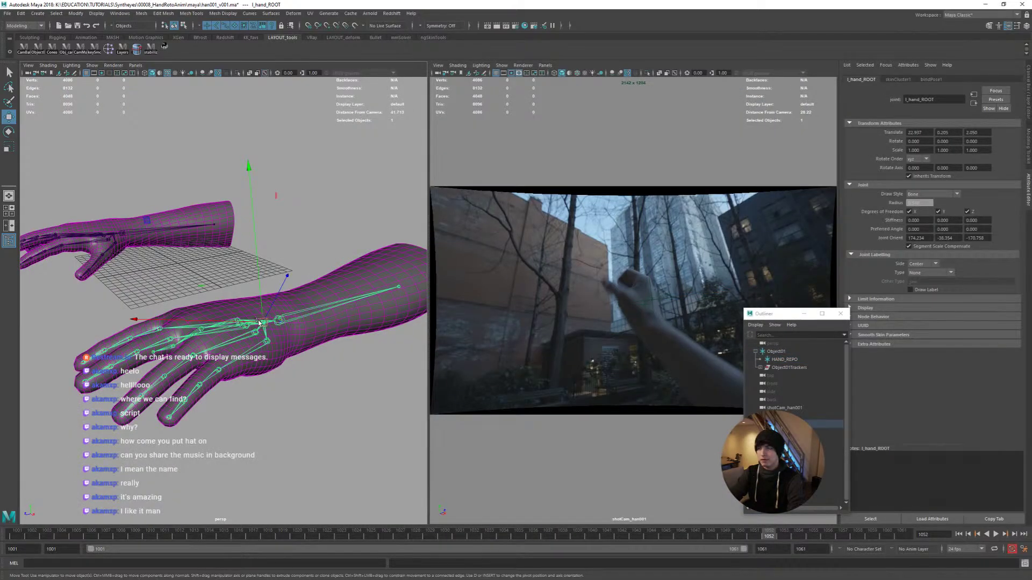
Play the shot full-size through shotCam_han001 with HAND_REPO selected to check how the locator follows the filmed hand
key(space)
key(alt+v)
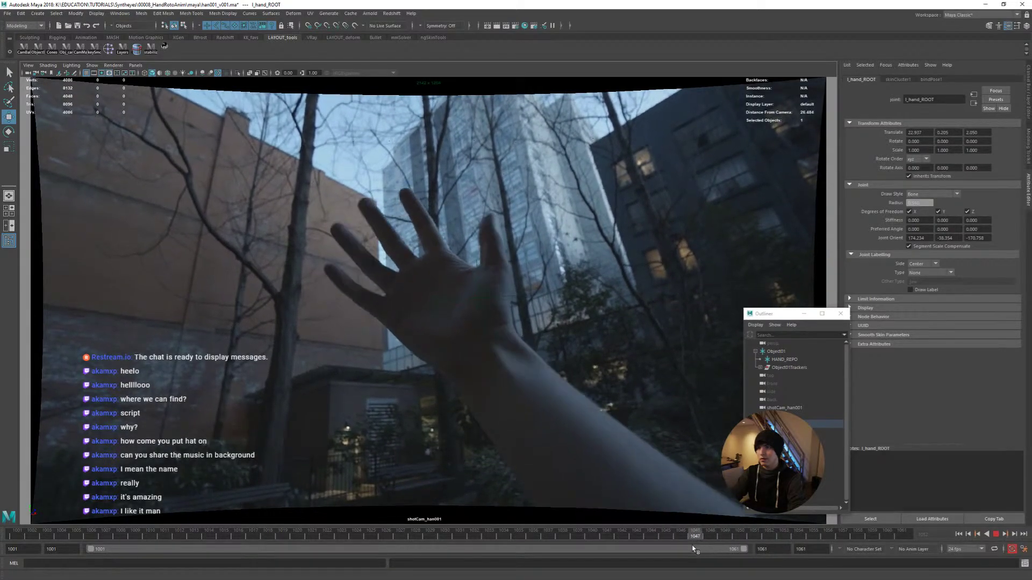
key(alt+v)
click(498, 330)
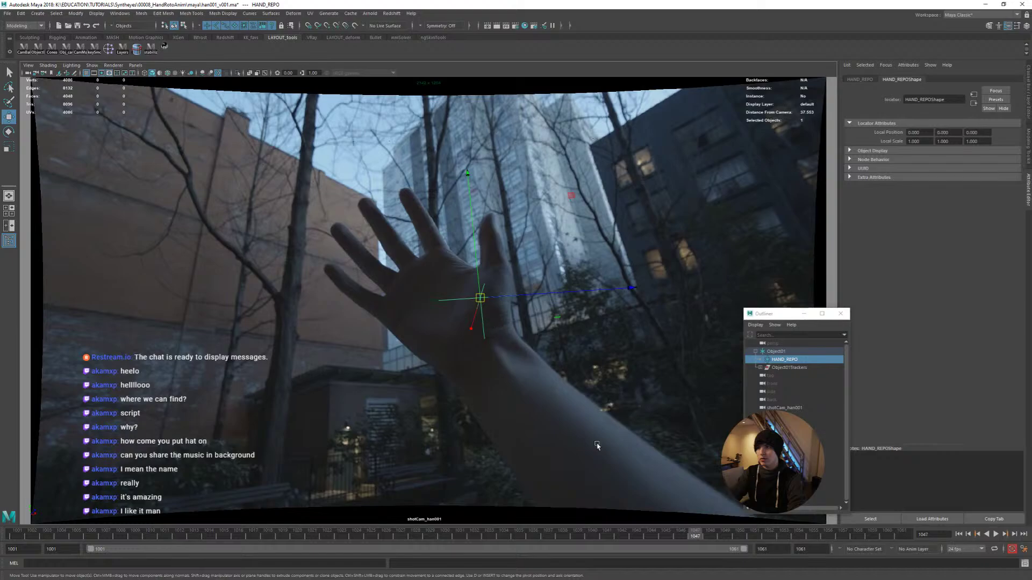
key(alt+v)
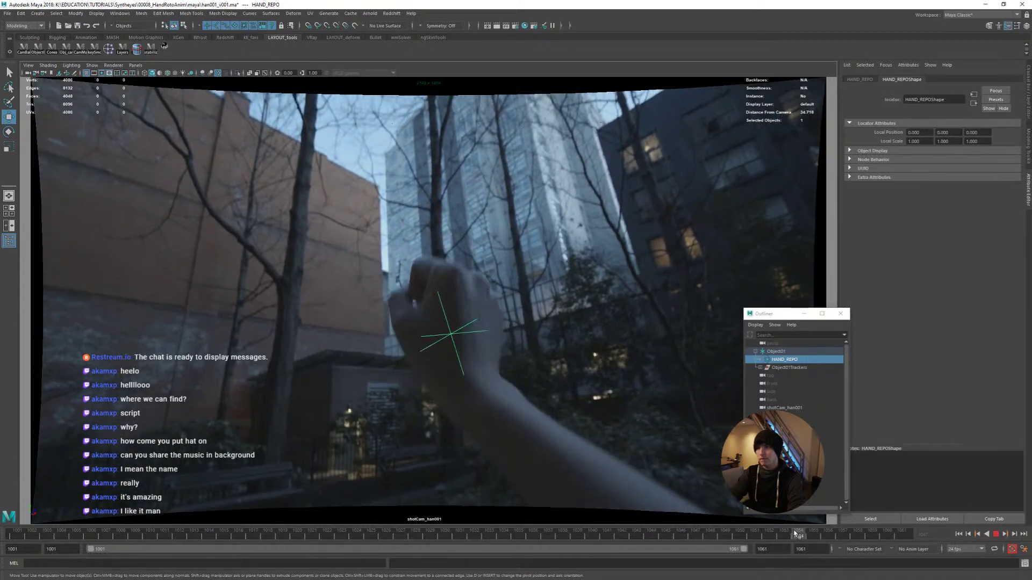
key(alt+v)
Reposition HAND_REPO on the filmed hand at frame 1055 and scrub back to frame 1044
drag(445, 357, 482, 308)
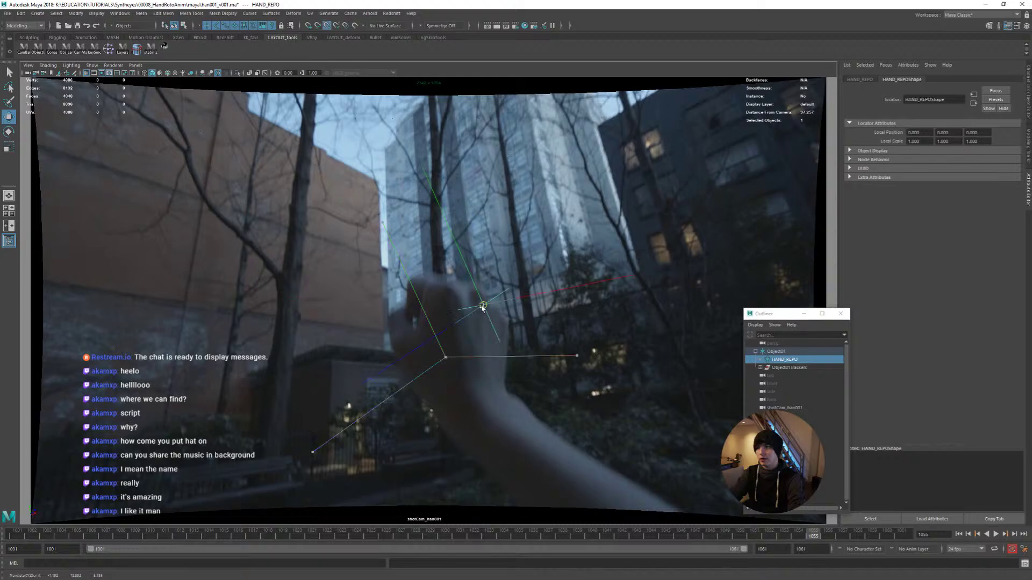
drag(804, 538, 651, 534)
key(alt+v)
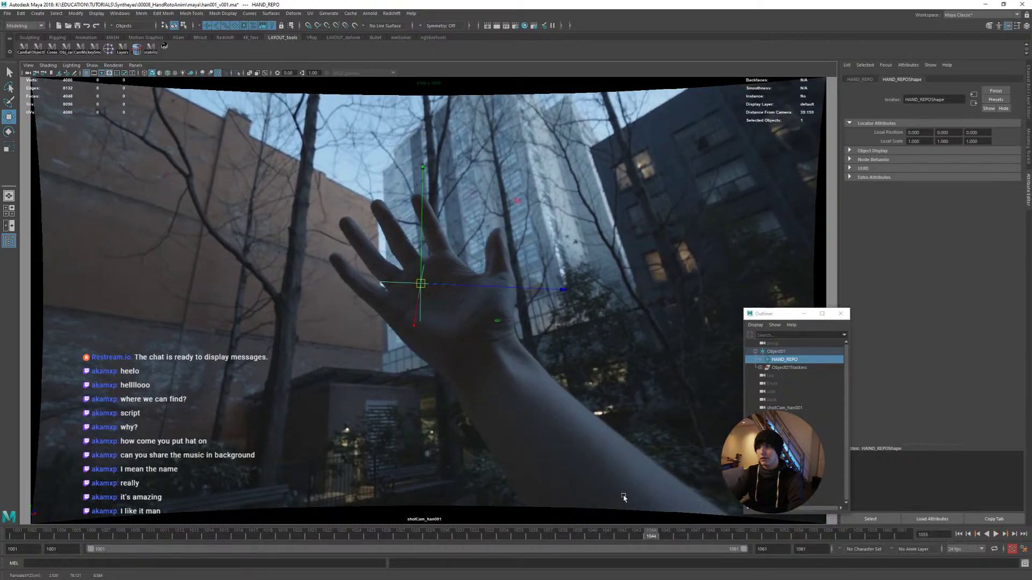
Select the r_hand_ROOT joint in the perspective view and move the right hand rig over the filmed hand
key(space)
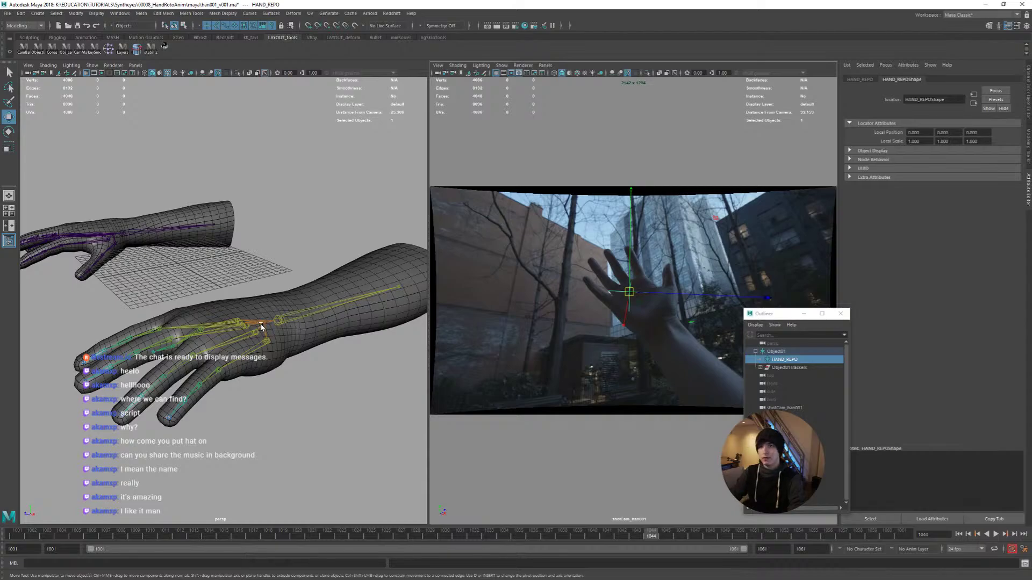
alt+middle_drag(263, 324, 396, 382)
click(216, 277)
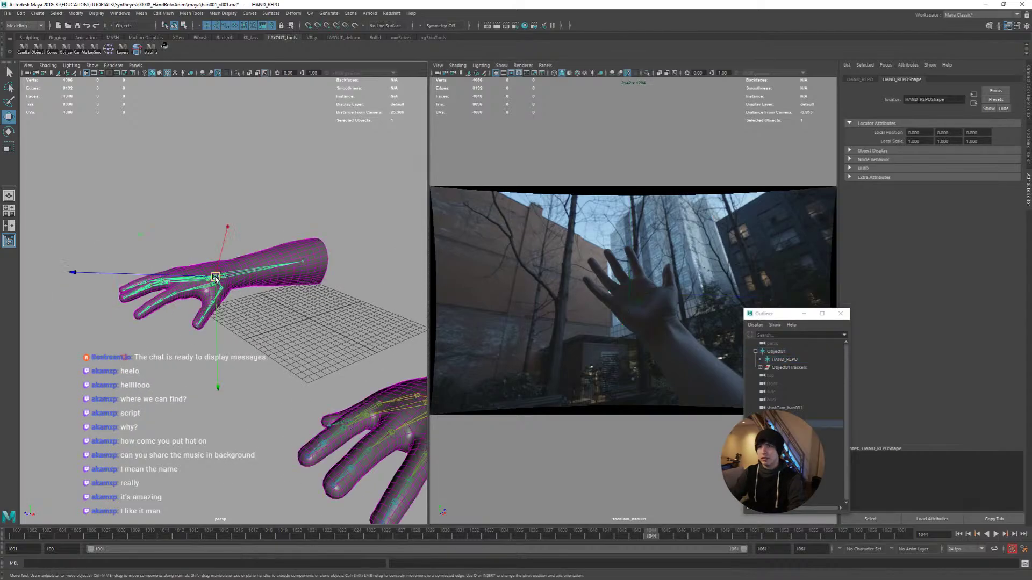
alt+drag(247, 304, 259, 322)
scroll(274, 336, down, 5)
middle_drag(297, 391, 334, 260)
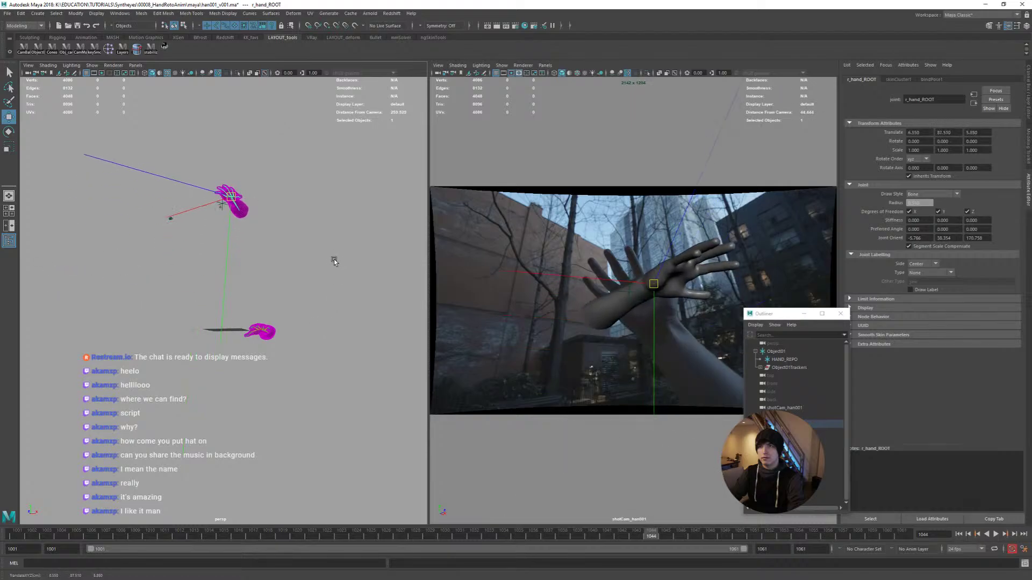
middle_drag(707, 304, 694, 316)
alt+drag(266, 244, 333, 333)
middle_drag(333, 333, 371, 318)
Rotate and reposition r_hand_ROOT in the full-size shotCam_han001 view to line the rig up with the filmed palm and forearm at frame 1044
key(space)
key(e)
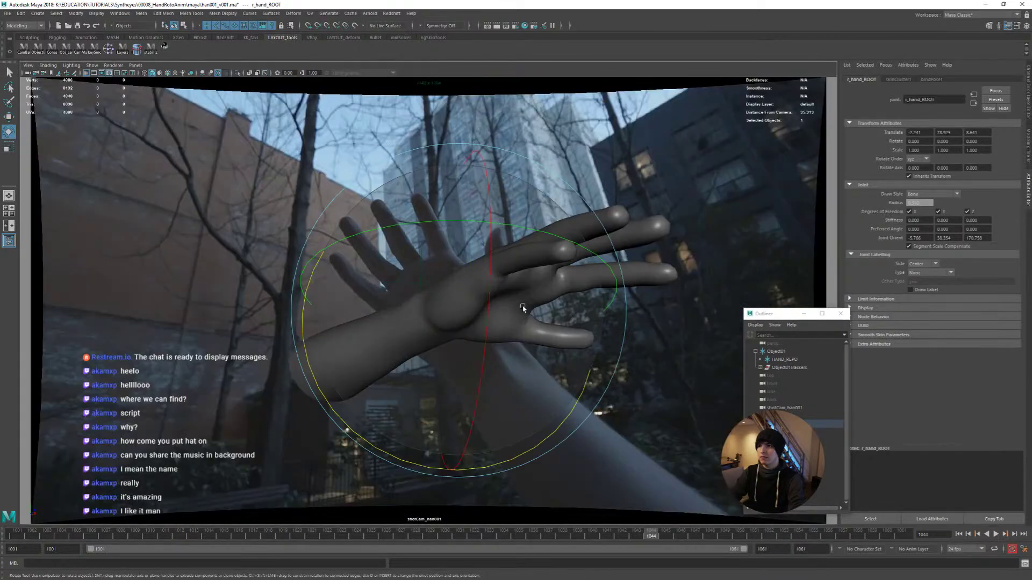
mouse_move(525, 309)
mouse_down()
mouse_move(556, 253)
mouse_move(570, 293)
mouse_move(575, 275)
mouse_move(532, 328)
mouse_up()
key(w)
middle_drag(532, 301, 570, 387)
key(e)
drag(570, 387, 441, 263)
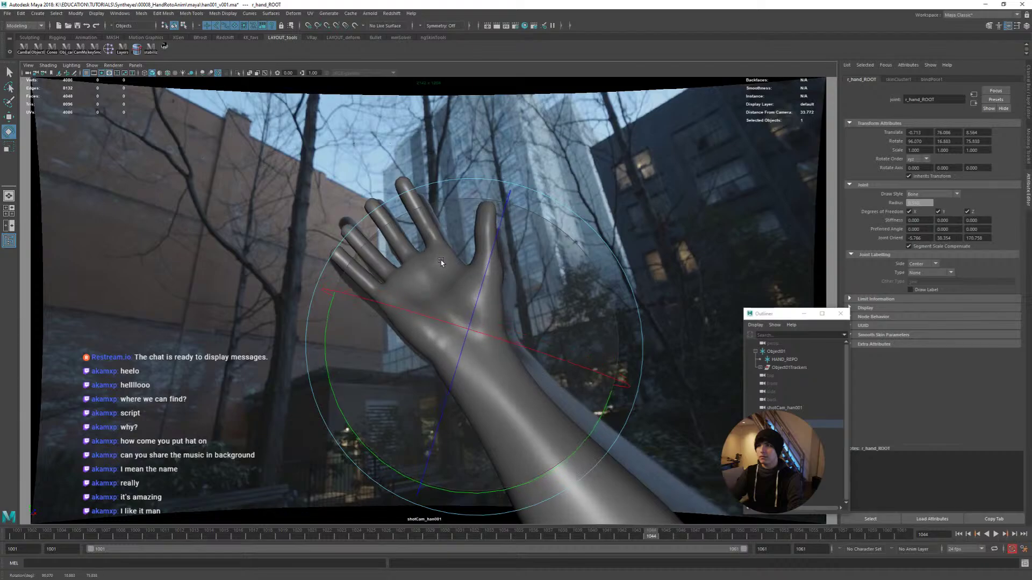
Make the hands_hi_deform display layer selectable and select the high-resolution hand mesh in the full-size perspective view
key(space)
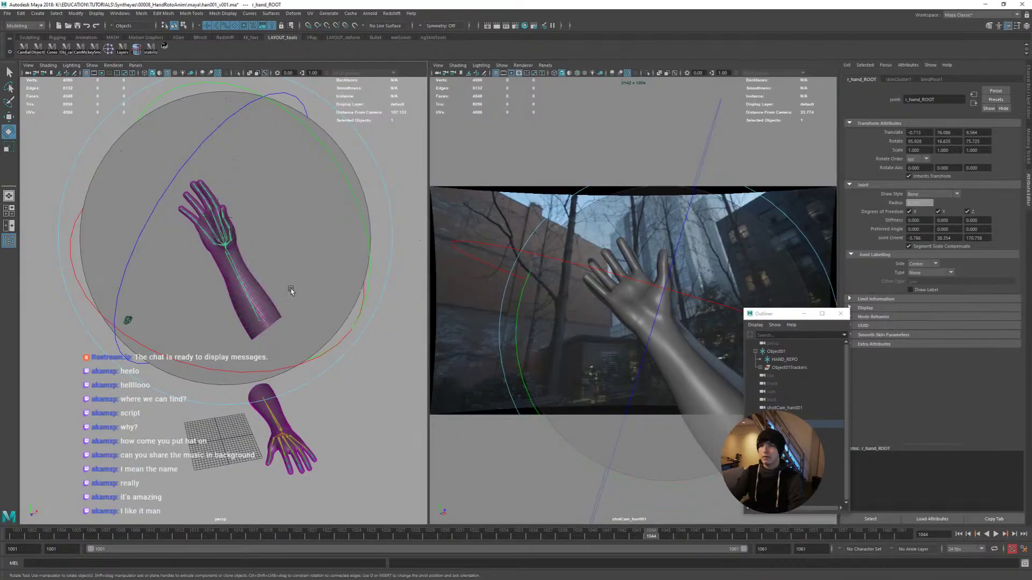
key(space)
key(w)
click(519, 309)
scroll(444, 382, up, 5)
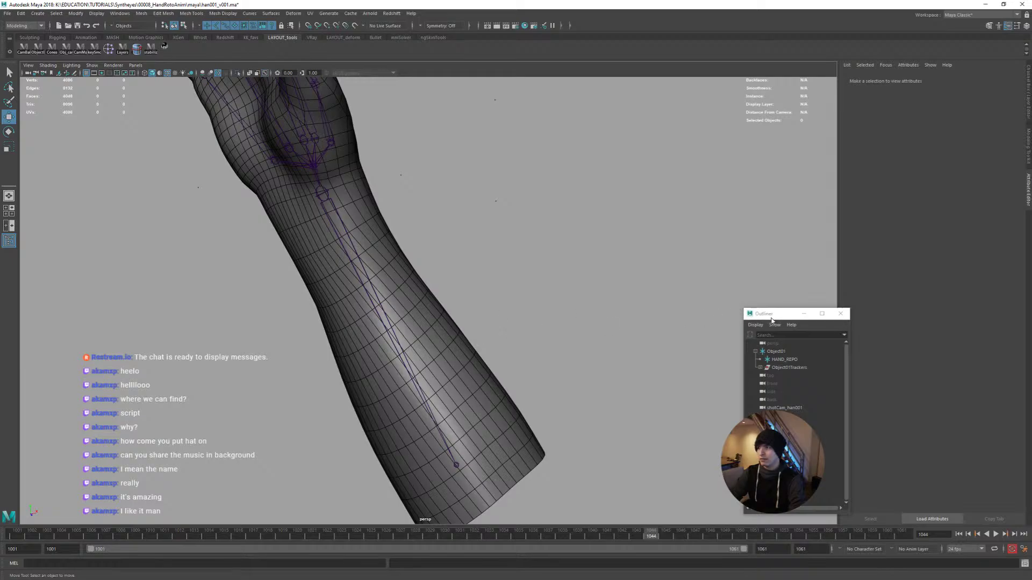
drag(771, 321, 677, 268)
key(ctrl+a)
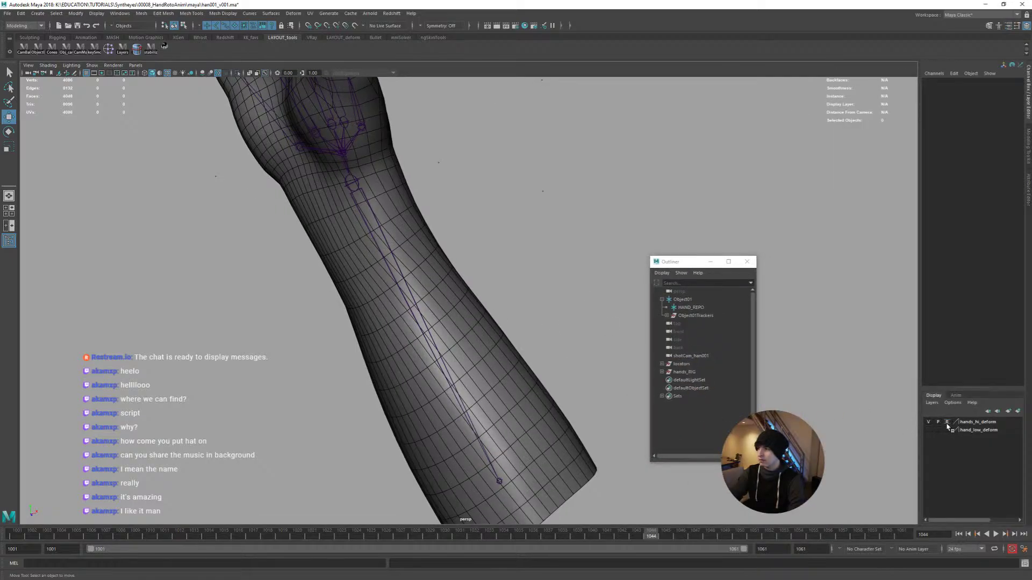
click(457, 358)
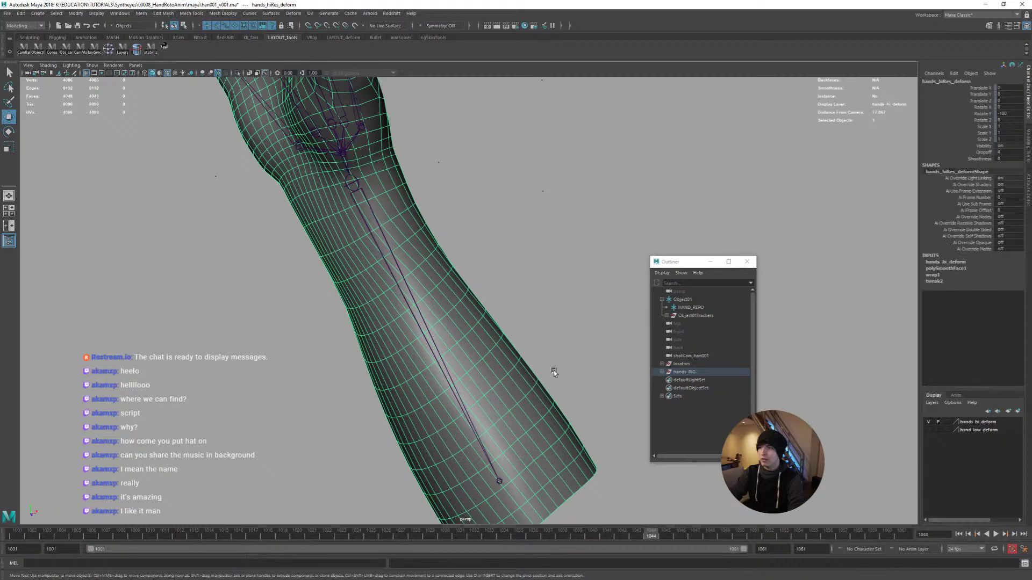
Select the two deform meshes under hands_GEO in the hands_RIG hierarchy and assign them a new Use Background shader
click(662, 372)
click(666, 388)
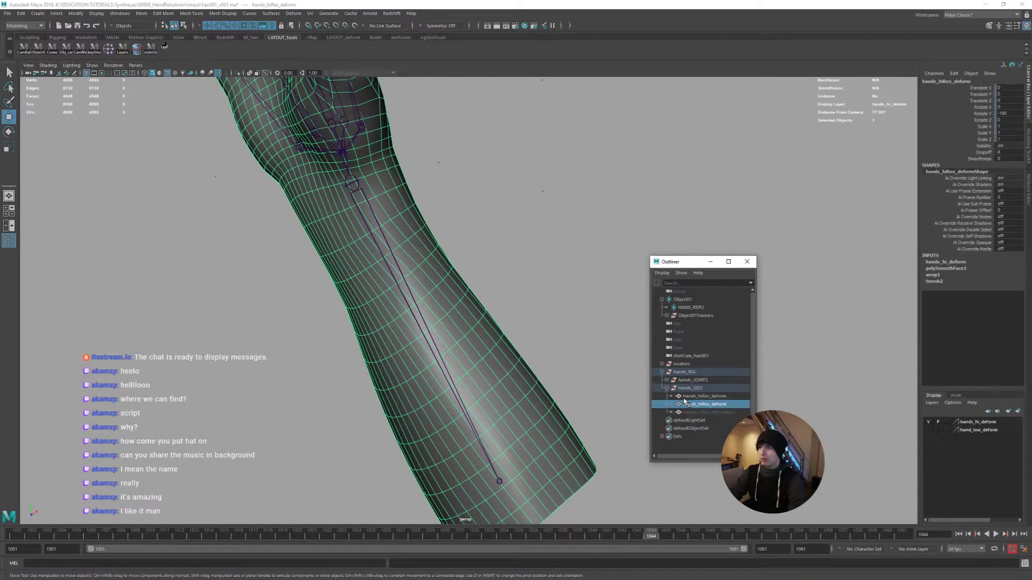
shift+click(701, 397)
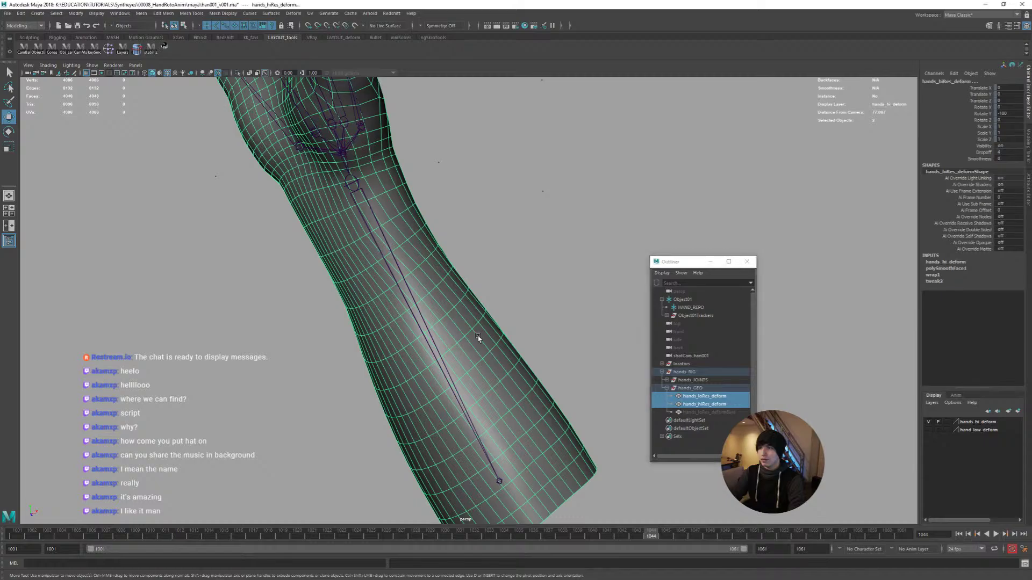
right_drag(478, 337, 541, 563)
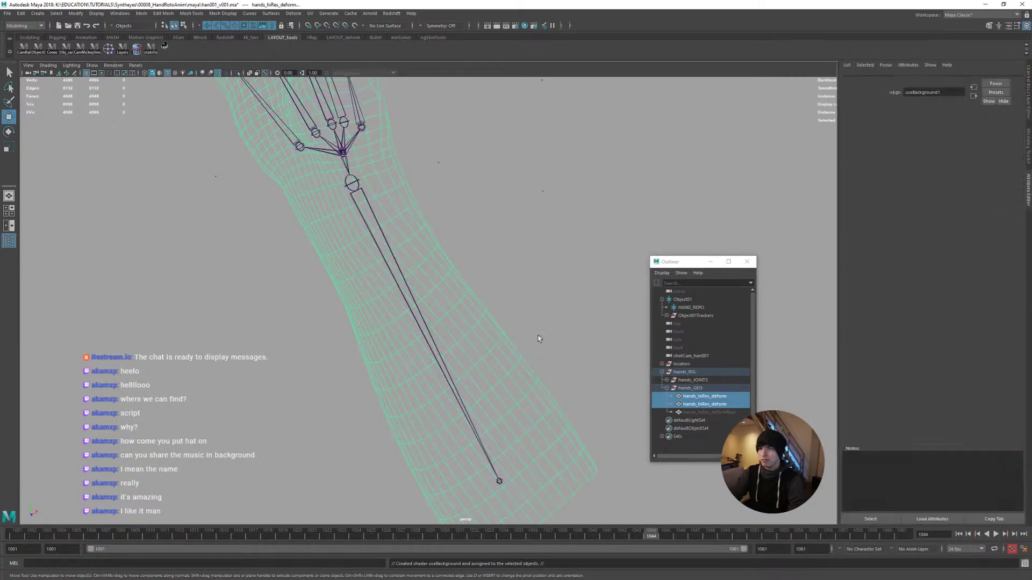
alt+right_drag(551, 297, 493, 290)
Return to the full-size shotCam_han001 view and select the r_pointer_01 joint over the filmed hand
key(space)
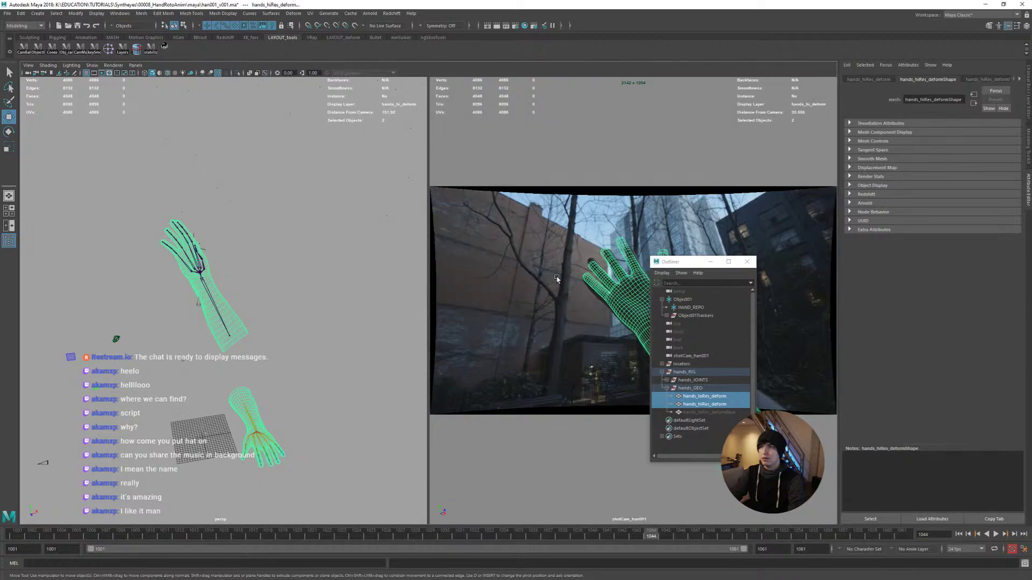
key(space)
click(461, 302)
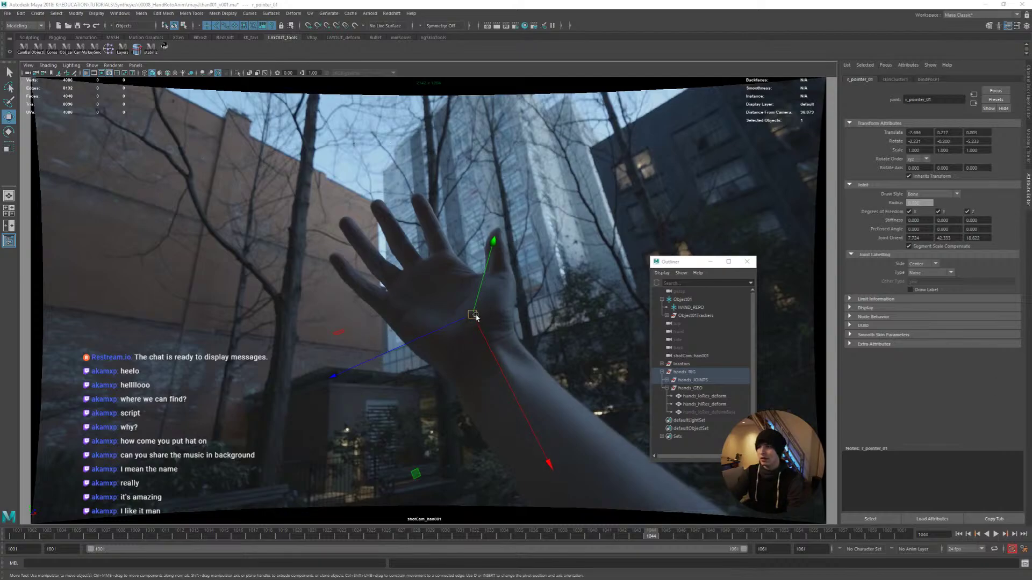
drag(476, 317, 470, 316)
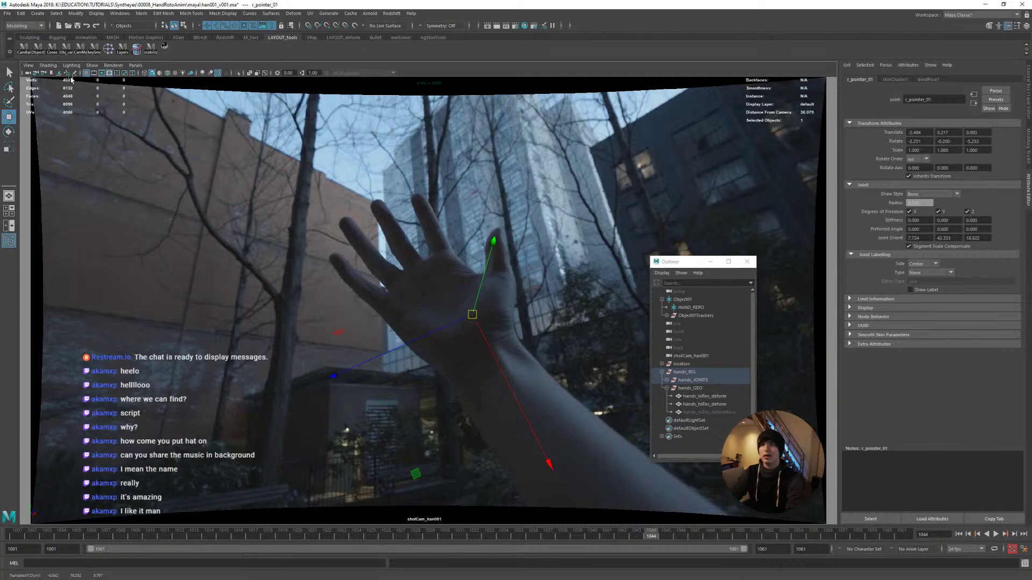
Turn on the hand mesh wireframe overlay in the shotCam_han001 view and bring up the full-size perspective view around the hand
click(167, 74)
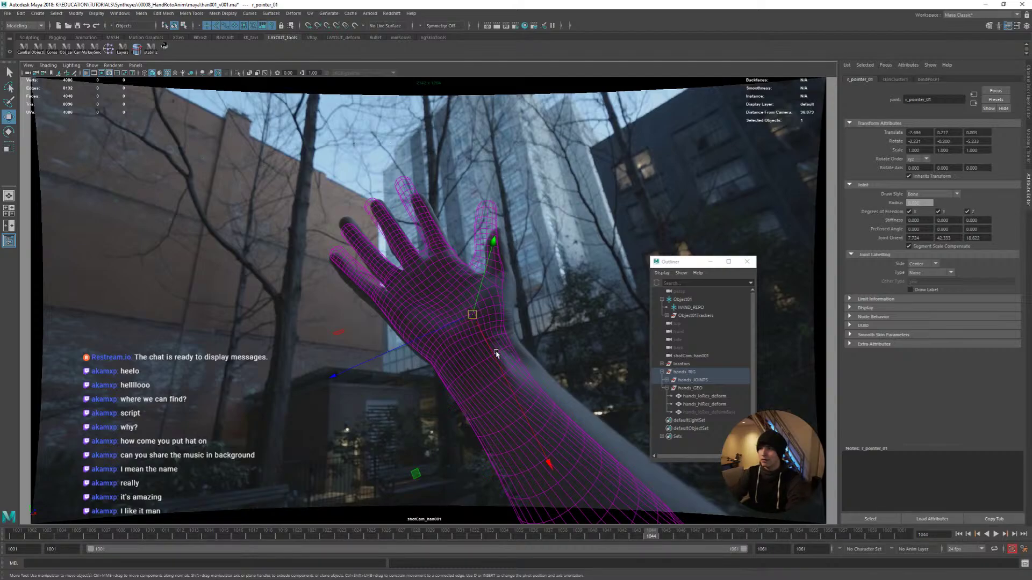
key(space)
key(space)
alt+right_drag(212, 378, 344, 333)
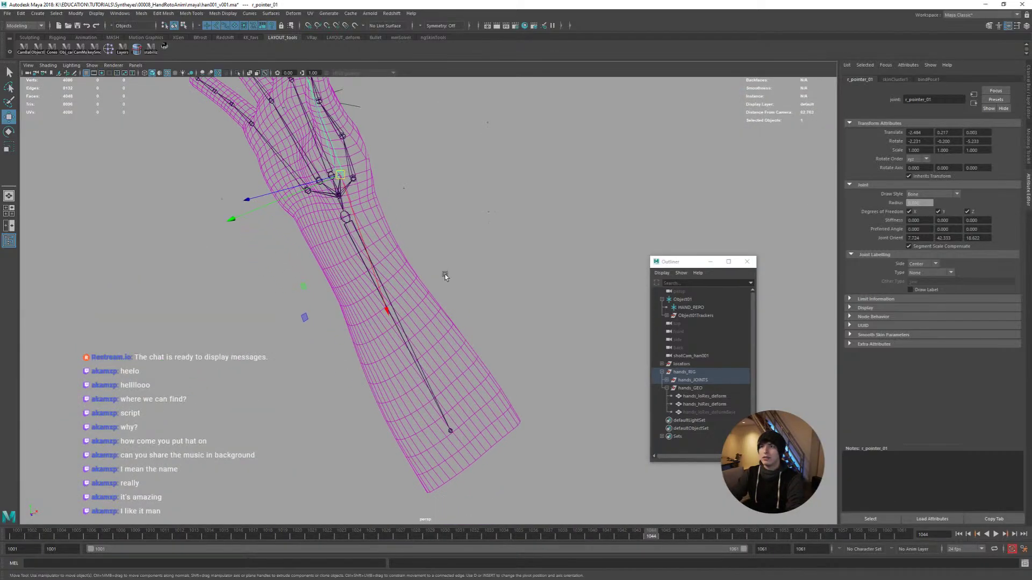
alt+middle_drag(444, 273, 476, 384)
alt+drag(347, 266, 380, 278)
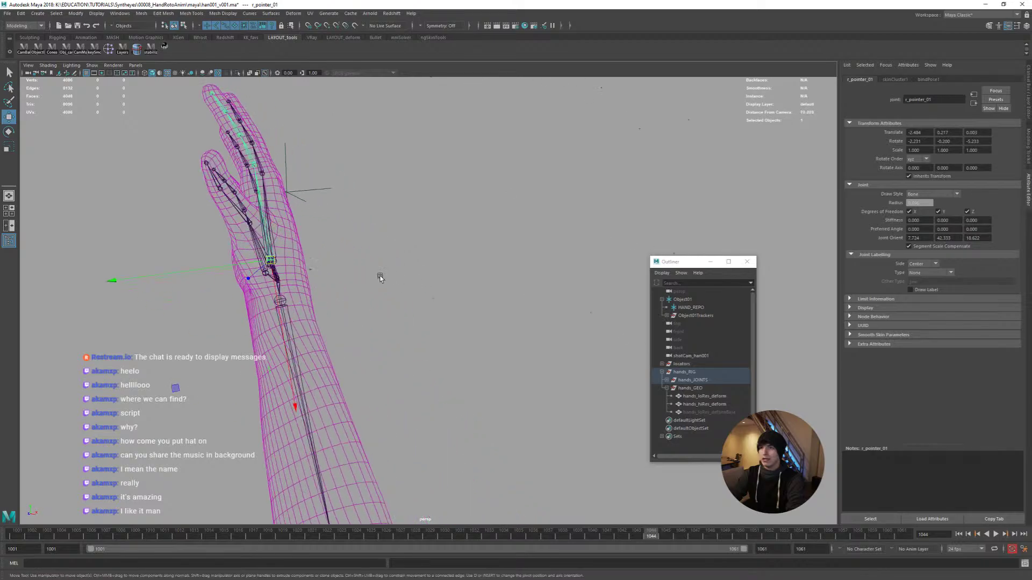
Try to move the r_pointer_01 joint away from the palm in the perspective view
drag(273, 260, 482, 210)
key(ctrl+z)
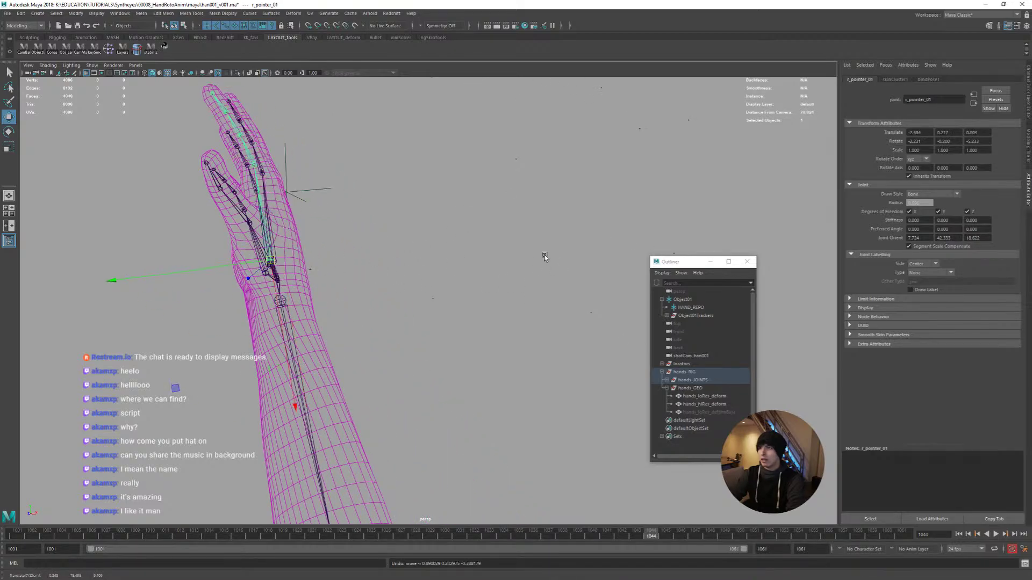
alt+drag(278, 257, 388, 310)
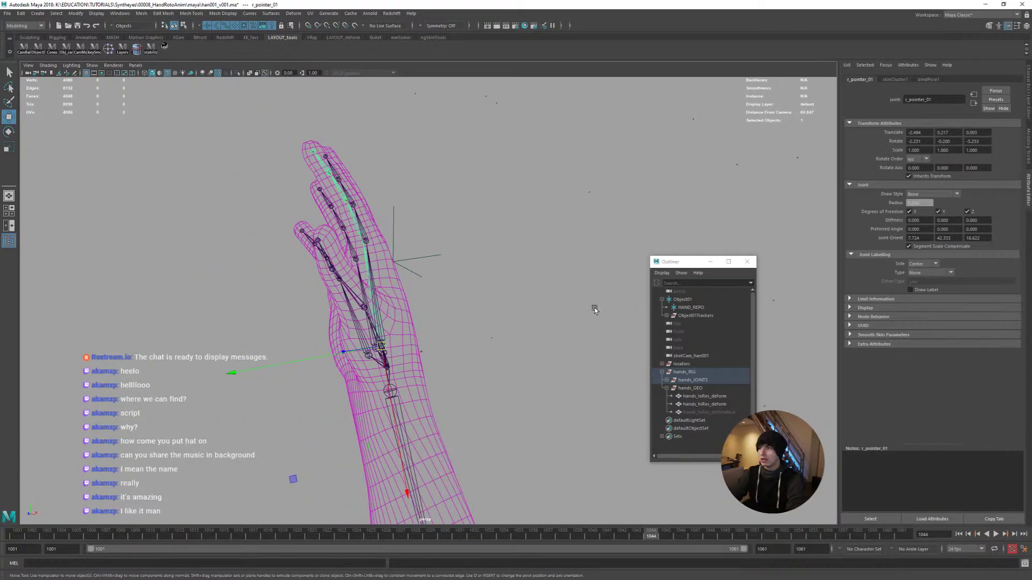
Select all the tracker locators from Tracker122 to Tracker134 under Object01Trackers and scale them up uniformly so they show clearly
click(666, 315)
click(693, 324)
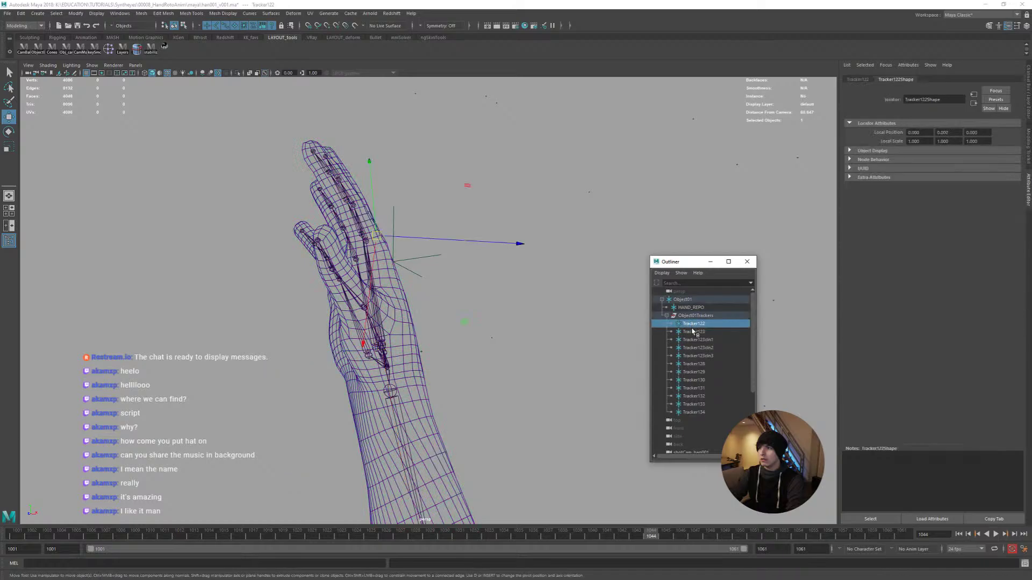
shift+click(693, 412)
key(r)
middle_drag(516, 324, 533, 321)
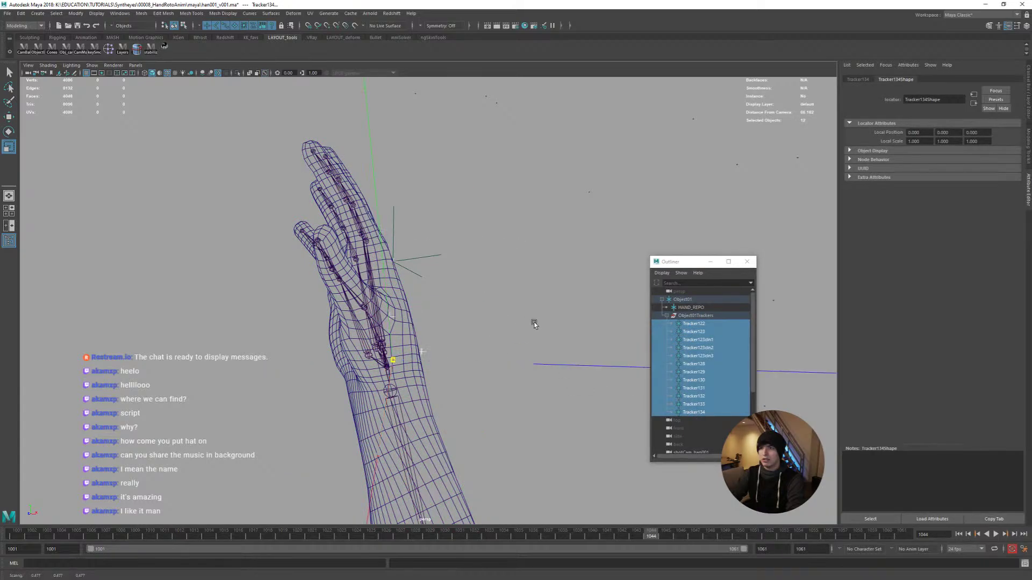
mouse_move(543, 330)
alt+mouse_down()
mouse_move(486, 325)
mouse_move(463, 307)
mouse_move(516, 293)
mouse_move(555, 303)
mouse_move(552, 317)
alt+mouse_up()
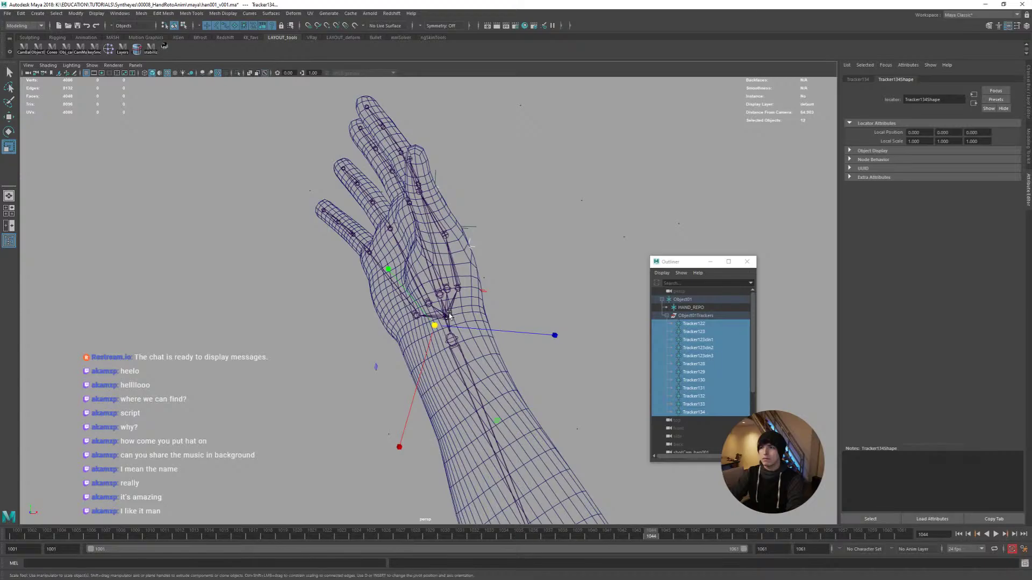
Select r_hand_ROOT in the perspective view, try moving it relative to the trackers and undo that move
click(443, 316)
alt+drag(464, 315, 414, 325)
key(w)
middle_drag(439, 337, 658, 360)
alt+drag(441, 320, 493, 311)
key(ctrl+z)
key(e)
alt+drag(492, 312, 517, 294)
key(w)
Move and rotate r_hand_ROOT in the full-size shotCam_han001 view to realign the mesh with the filmed palm and forearm
key(space)
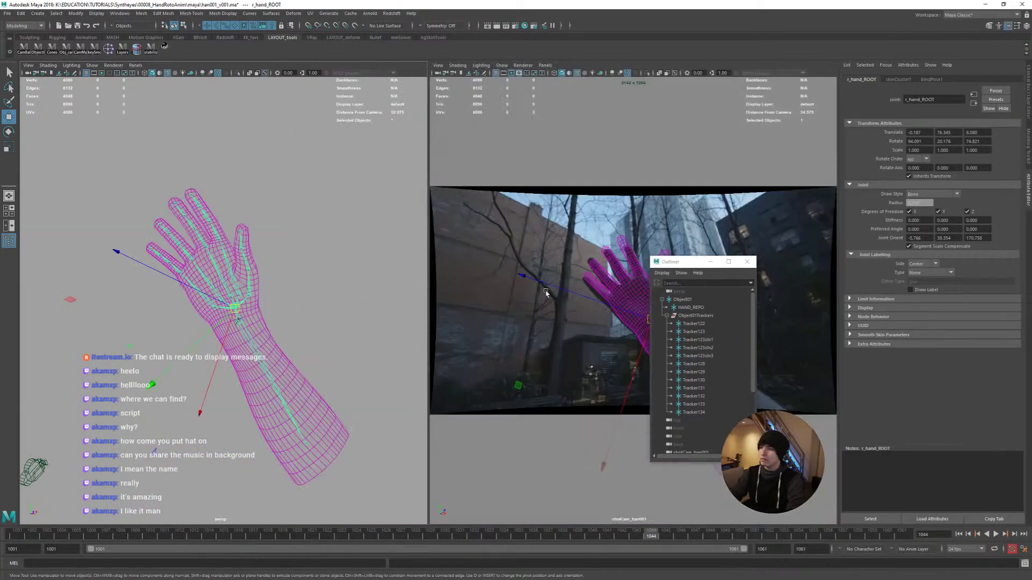
key(space)
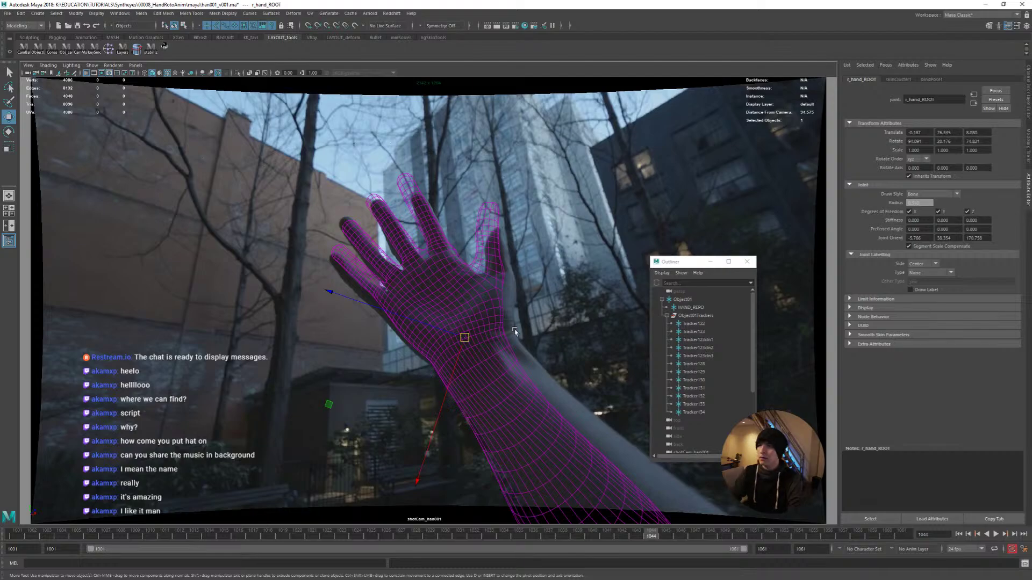
middle_drag(524, 342, 543, 347)
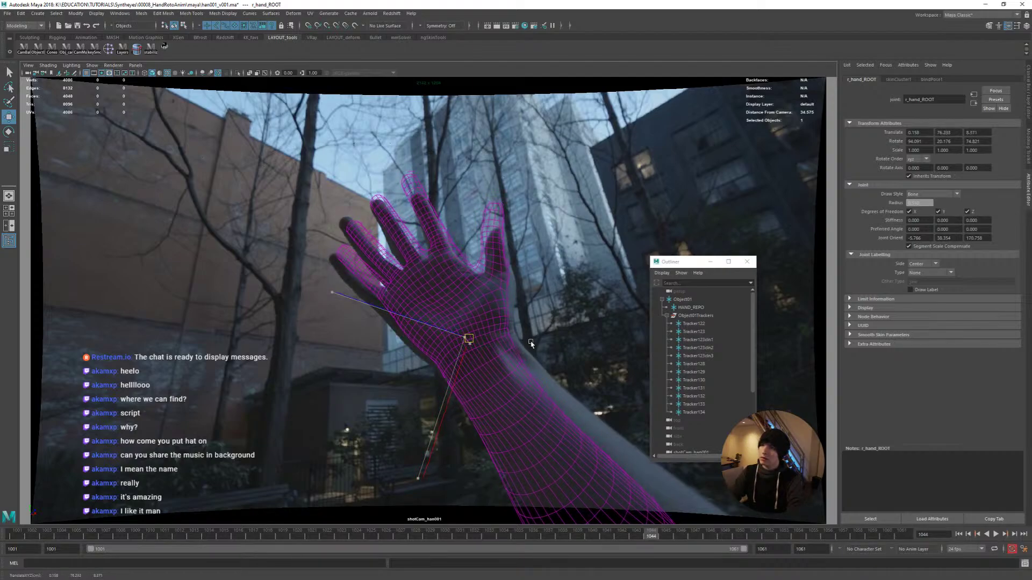
key(e)
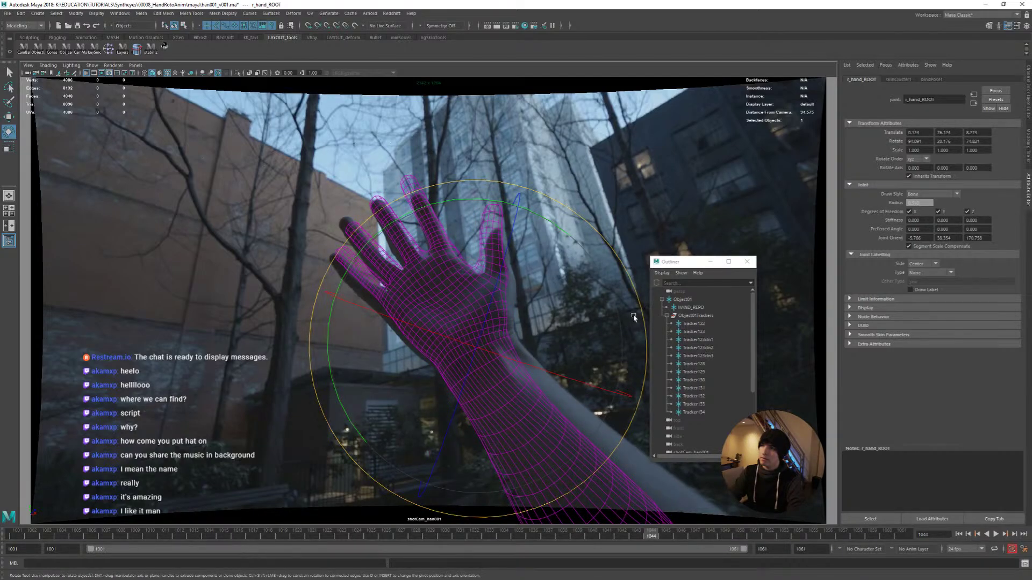
drag(633, 317, 642, 303)
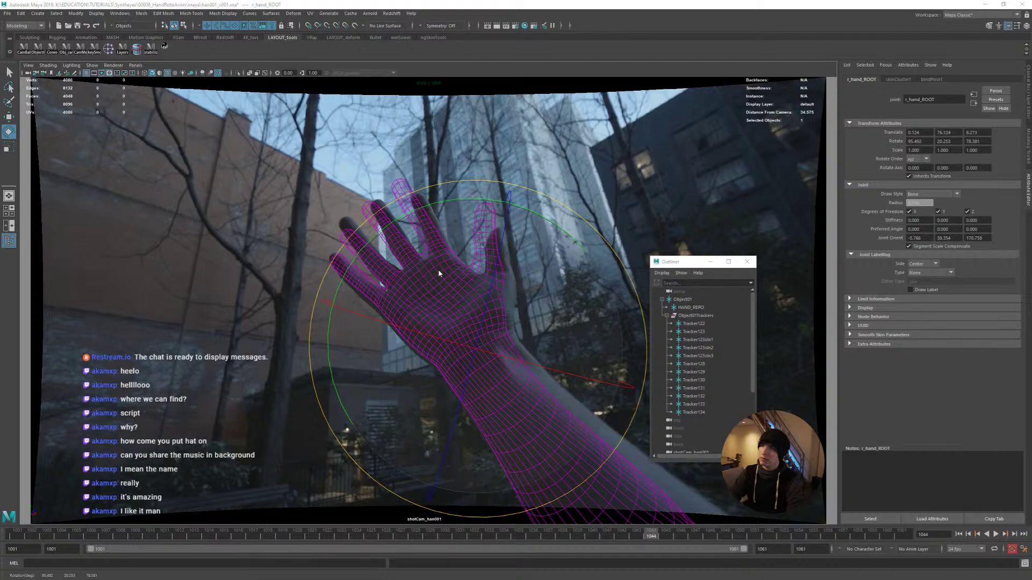
Switch the full-size perspective view to wireframe and toggle backface culling on the hands_hiRes_deform mesh
key(space)
key(space)
alt+drag(297, 285, 407, 341)
key(4)
alt+middle_drag(376, 364, 394, 308)
click(440, 238)
click(396, 280)
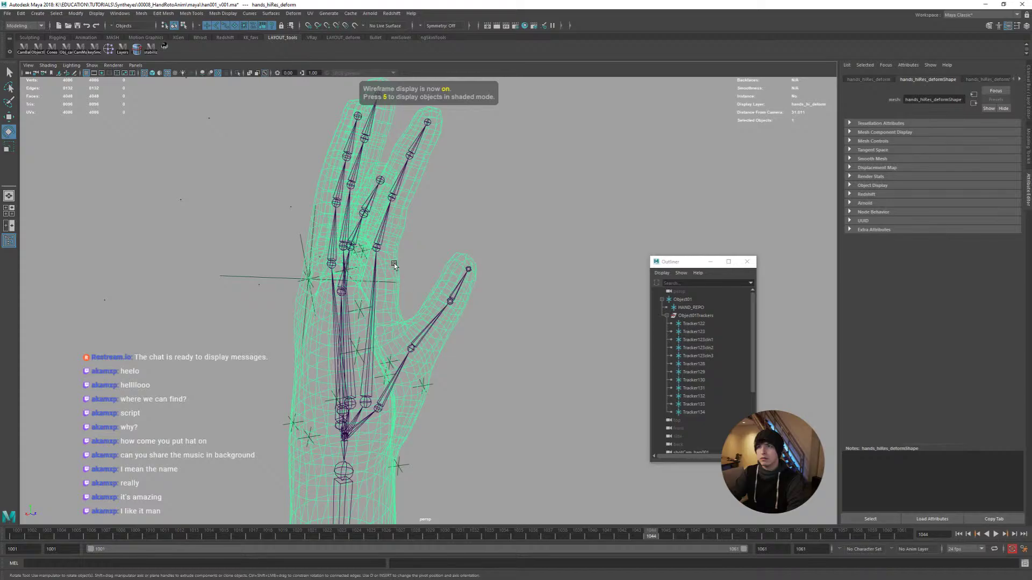
shift+right_drag(394, 252, 397, 455)
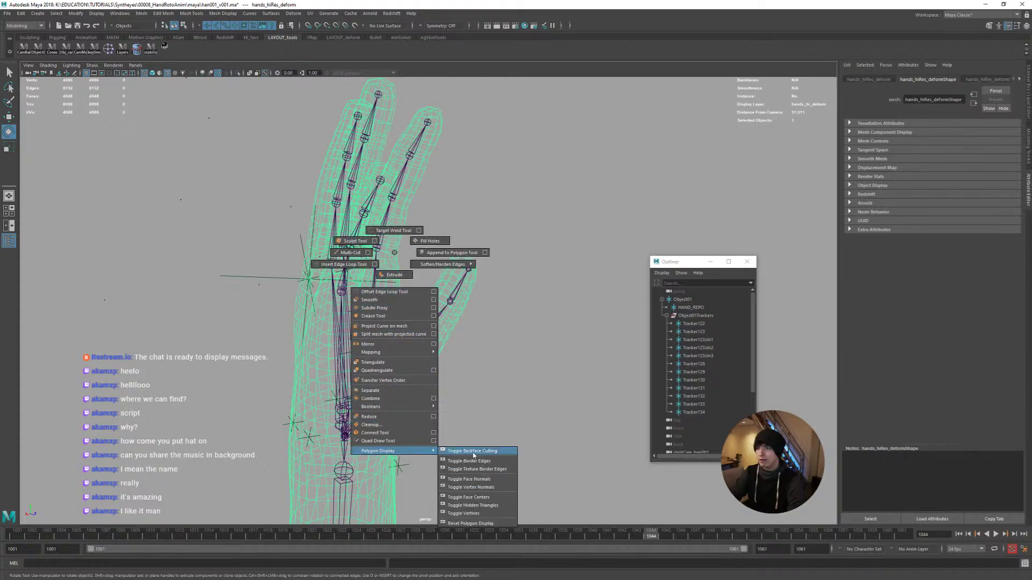
shift+right_drag(473, 455, 473, 455)
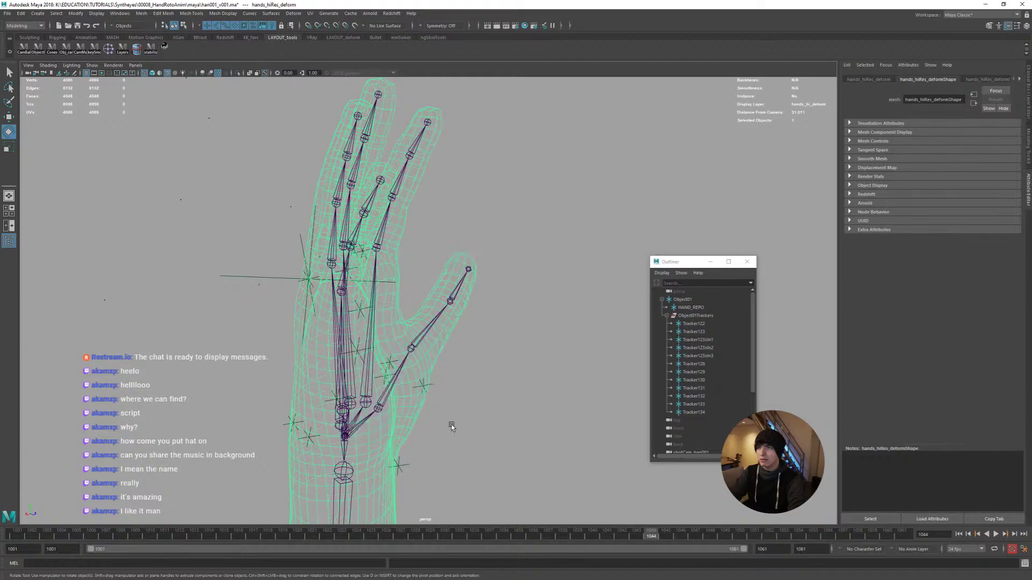
Examine from several angles how the tracker locators and HAND_REPO sit relative to the hand mesh surface
alt+drag(467, 452, 383, 310)
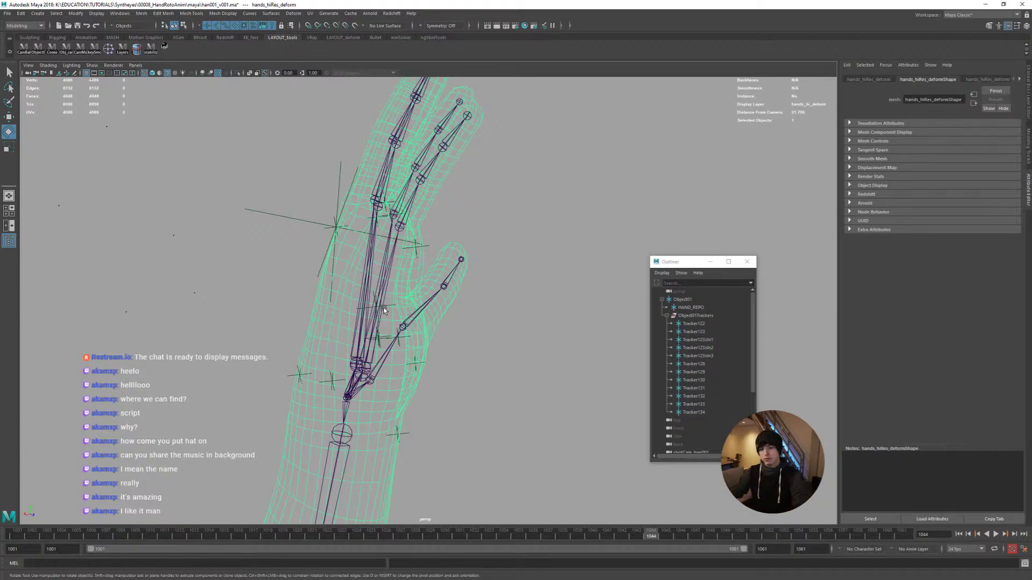
alt+drag(384, 310, 338, 301)
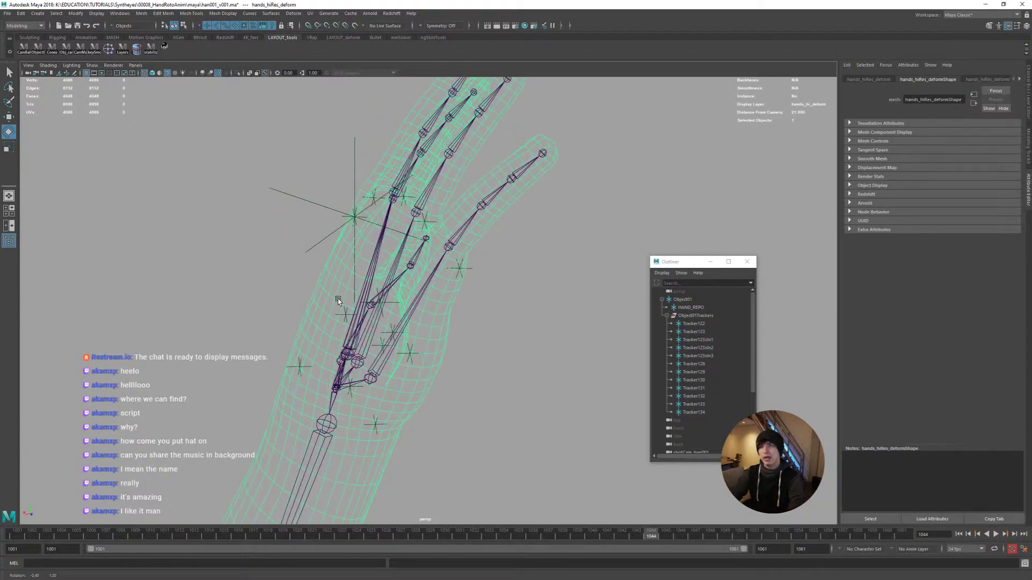
shift+click(301, 363)
alt+drag(303, 360, 292, 186)
key(q)
key(Right)
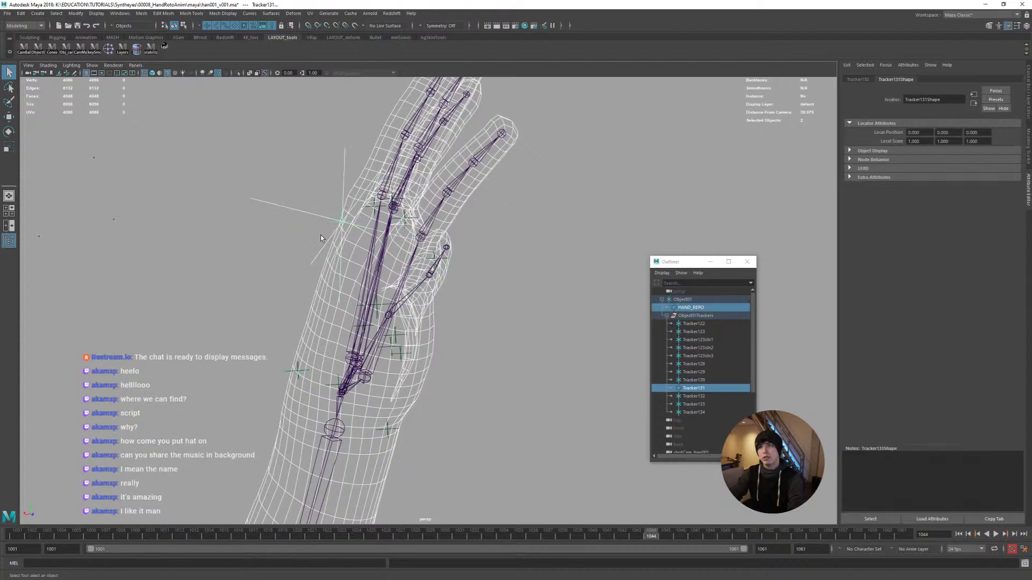
click(323, 285)
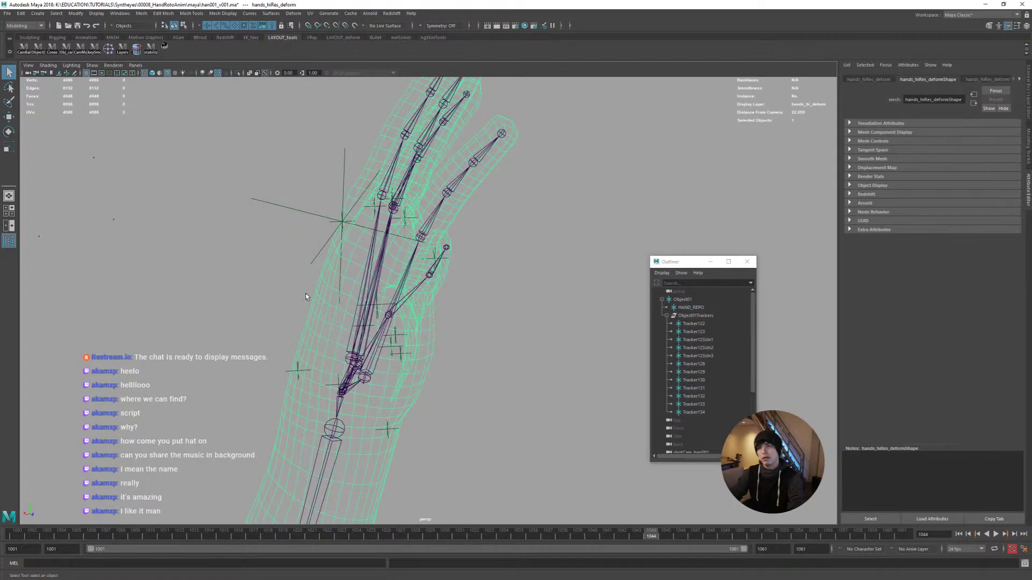
alt+drag(306, 296, 423, 312)
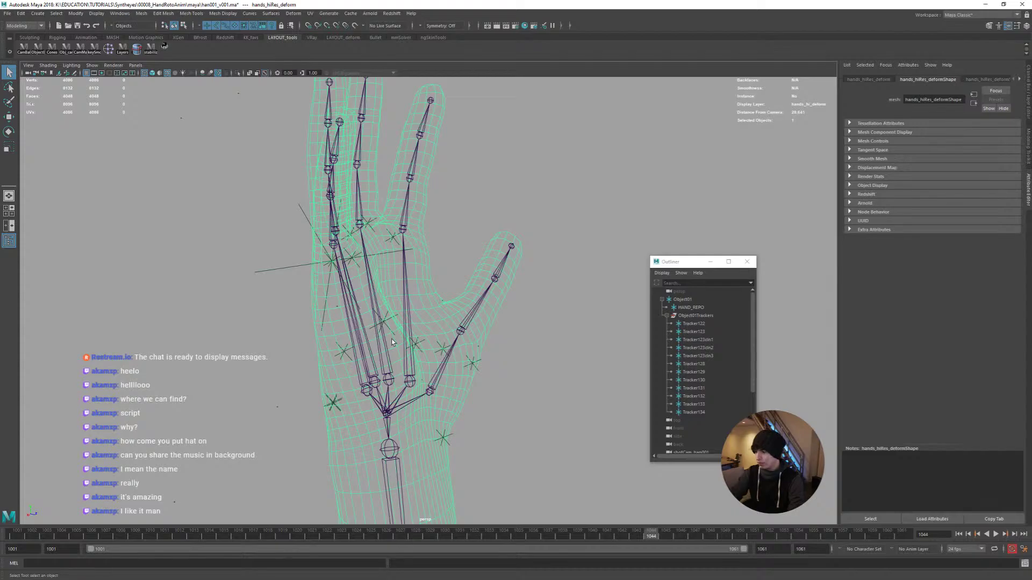
alt+drag(392, 342, 371, 364)
Try to flatten the hand by scaling the pinky, ring, middle and pointer base joints together along Y
click(382, 375)
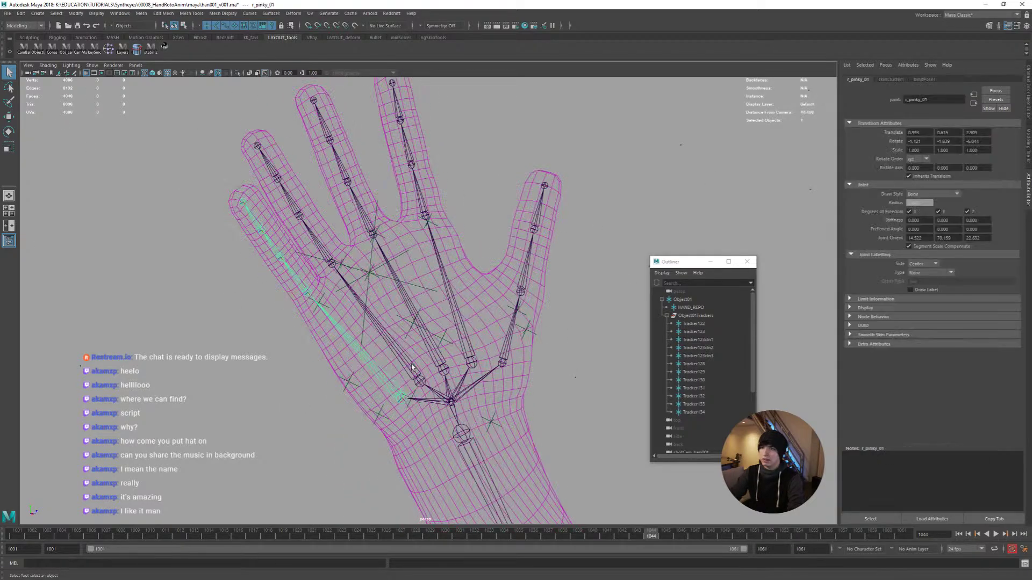
click(445, 366)
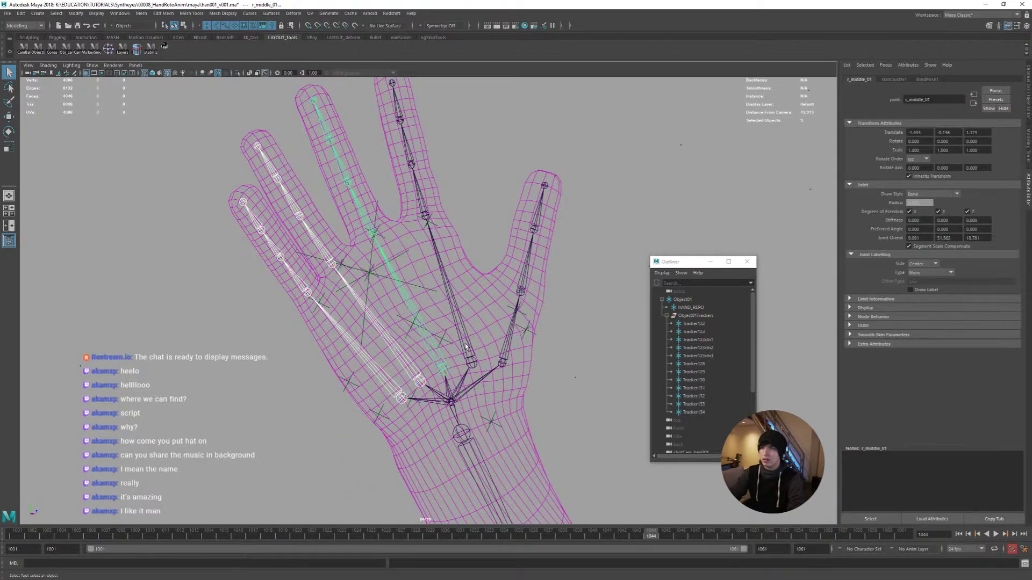
shift+click(471, 361)
alt+drag(471, 362, 489, 381)
key(r)
mouse_move(542, 359)
mouse_down()
mouse_move(502, 350)
mouse_move(569, 362)
mouse_move(465, 342)
mouse_move(536, 349)
mouse_up()
key(ctrl+z)
middle_drag(536, 349, 479, 338)
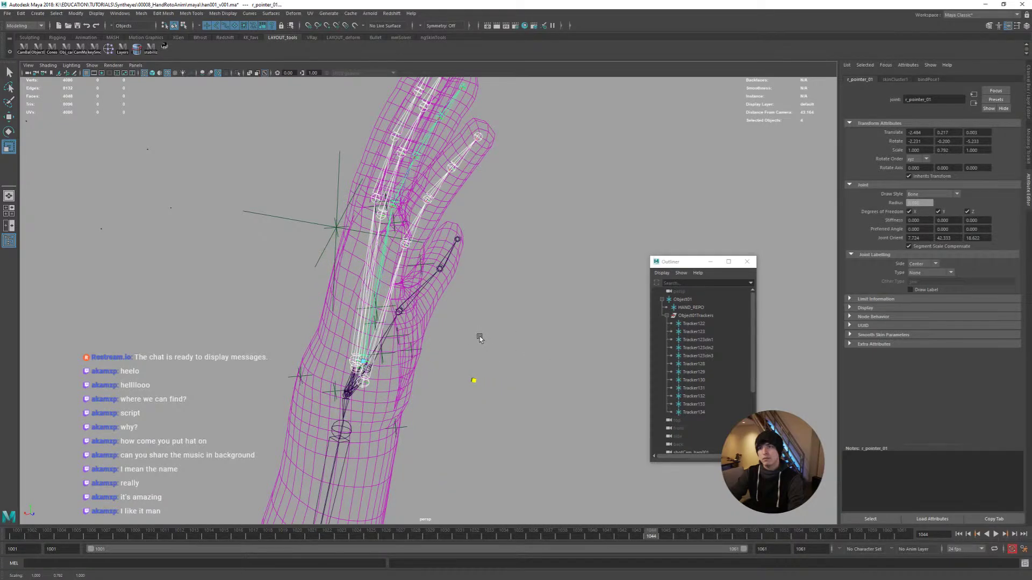
mouse_move(449, 338)
alt+mouse_down()
mouse_move(440, 323)
mouse_move(438, 347)
alt+mouse_up()
key(ctrl+z)
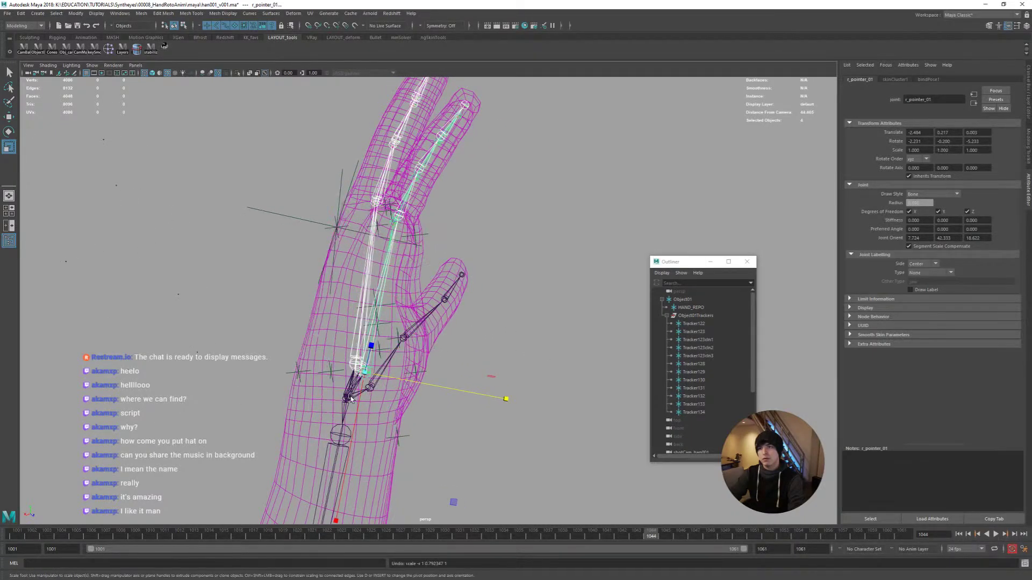
Select r_hand_ROOT and scale it along Y to about 0.74 to thin the hand toward the trackers
click(349, 397)
alt+drag(349, 397, 492, 435)
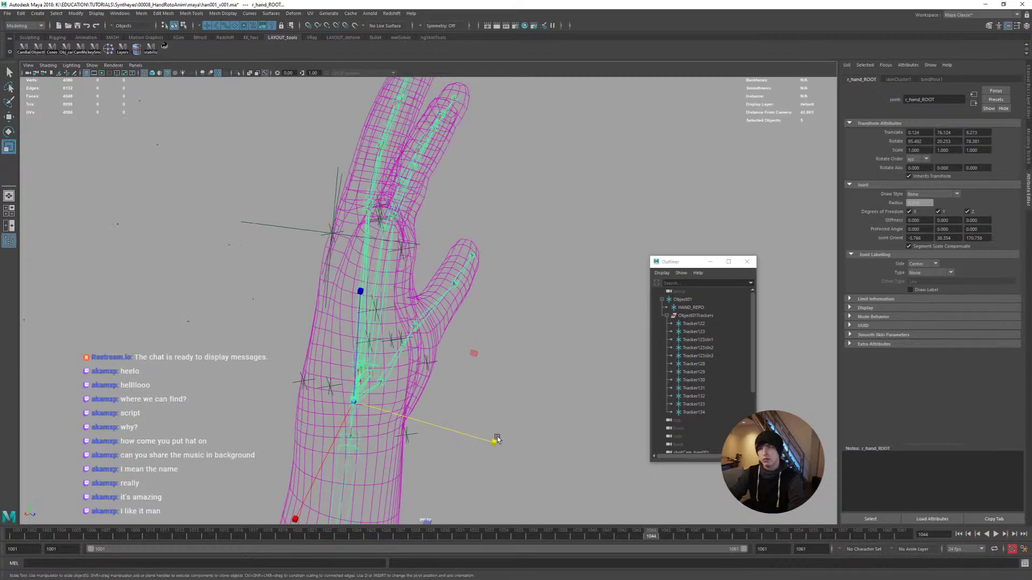
middle_drag(492, 434, 459, 433)
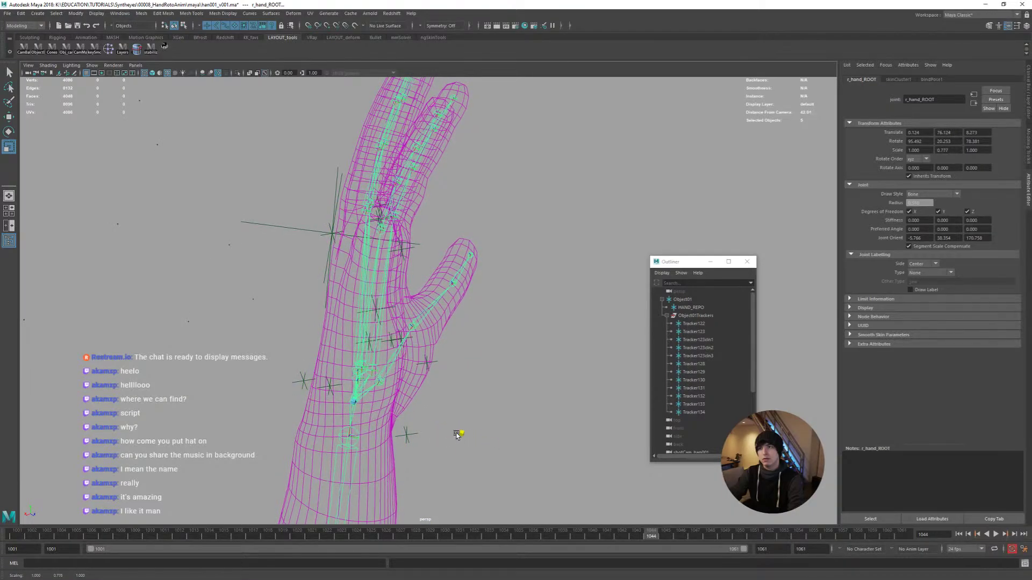
alt+drag(458, 433, 478, 435)
middle_drag(478, 435, 484, 442)
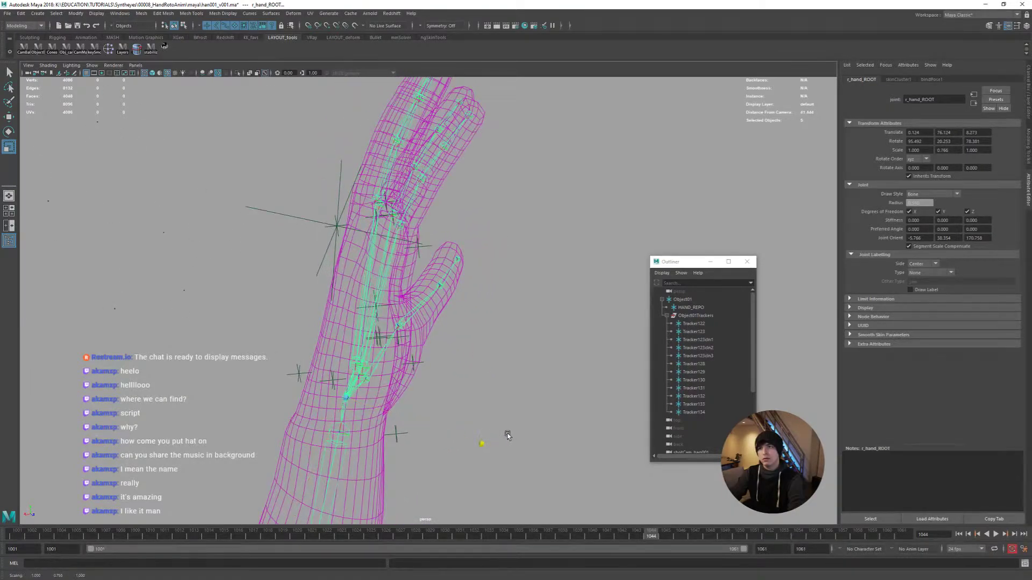
alt+drag(483, 442, 502, 434)
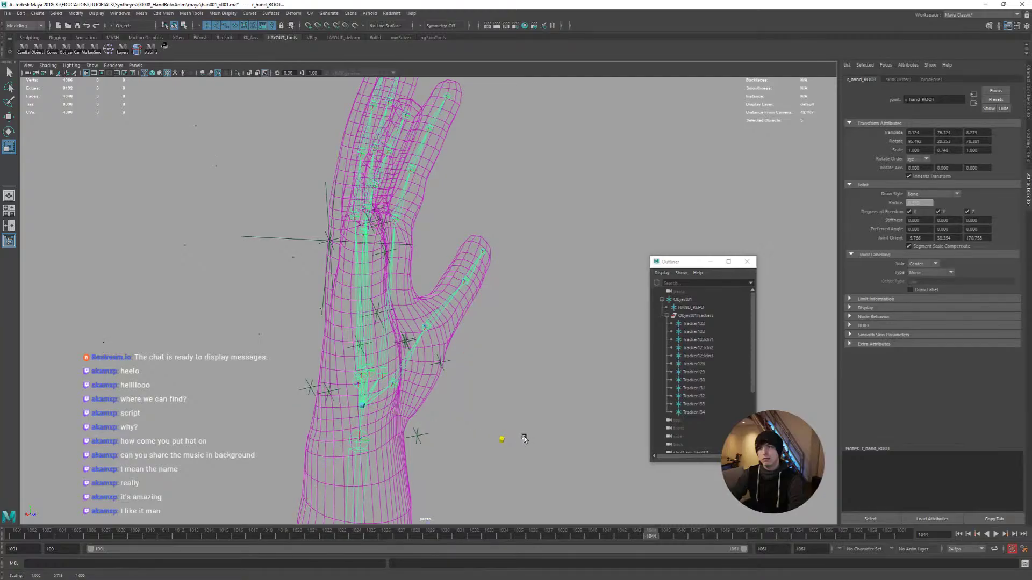
middle_drag(502, 434, 499, 433)
Reposition r_hand_ROOT in the perspective view so the thinned hand mesh sits closer to the trackers
alt+drag(499, 433, 456, 383)
key(q)
key(w)
key(e)
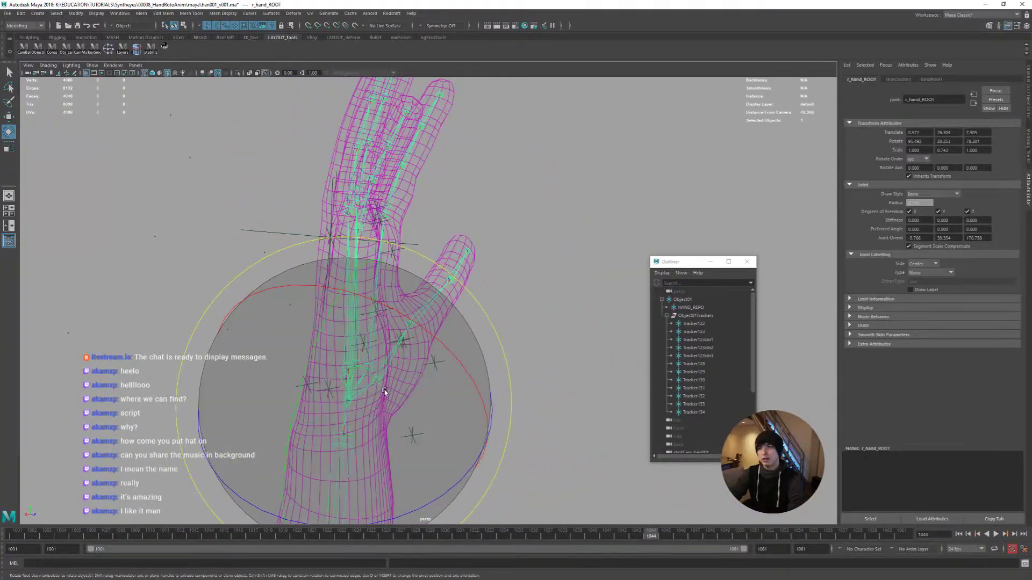
key(w)
mouse_move(384, 392)
alt+mouse_down()
mouse_move(356, 395)
mouse_move(370, 404)
alt+mouse_up()
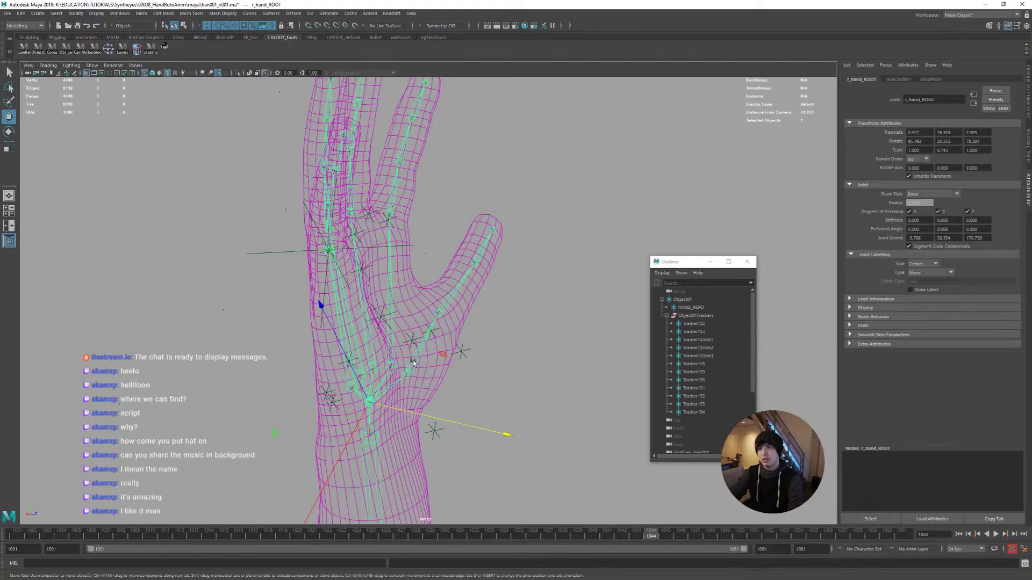
Add the four finger base joints to the r_hand_ROOT selection, rescale along Y with the root at about 0.80, and deselect everything
click(390, 347)
alt+drag(363, 334, 385, 344)
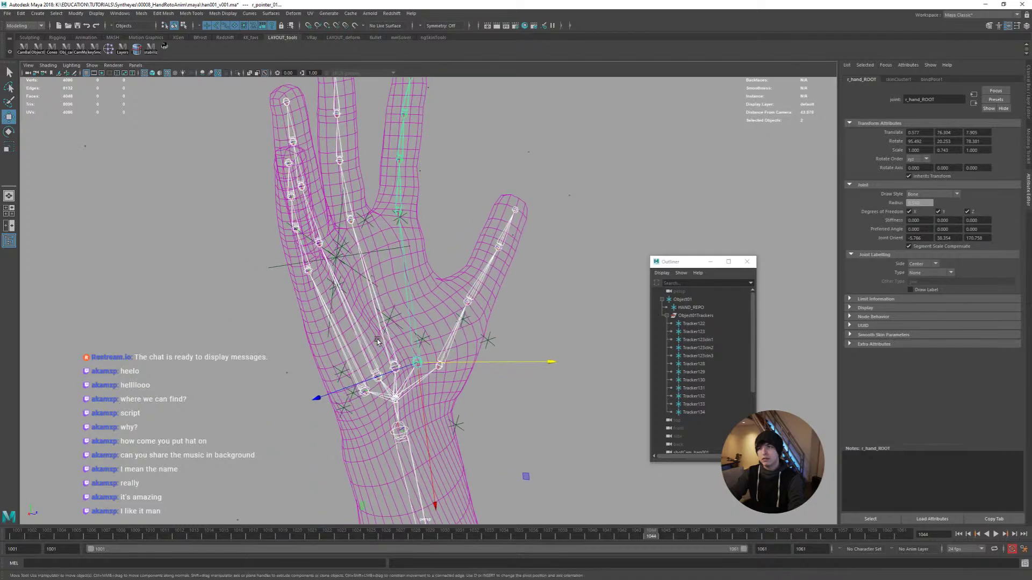
click(386, 345)
click(354, 363)
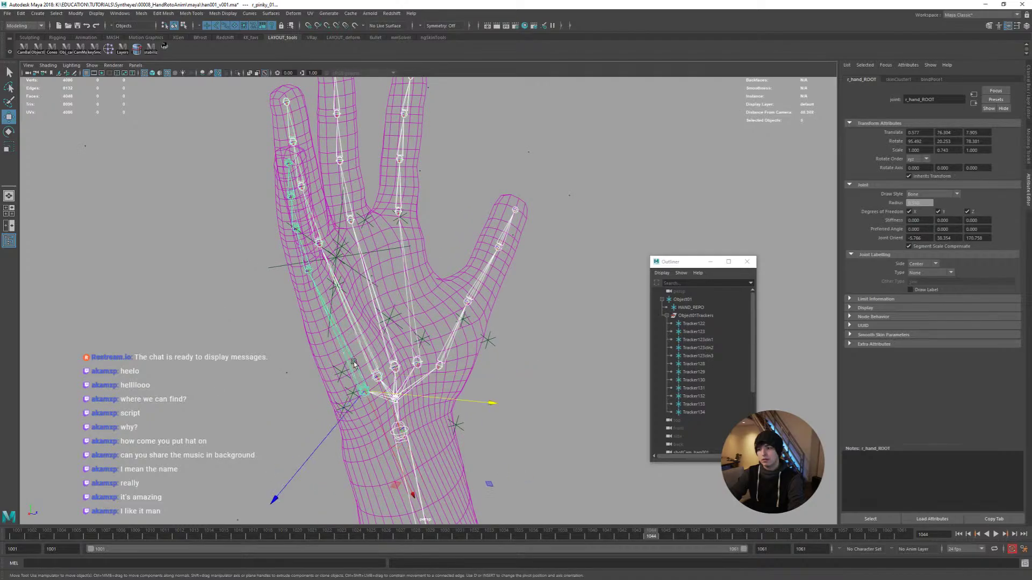
key(r)
mouse_move(353, 356)
alt+mouse_down()
mouse_move(430, 400)
mouse_move(455, 392)
mouse_move(443, 366)
mouse_move(455, 389)
mouse_move(350, 396)
mouse_move(283, 421)
mouse_move(350, 396)
mouse_move(351, 375)
alt+mouse_up()
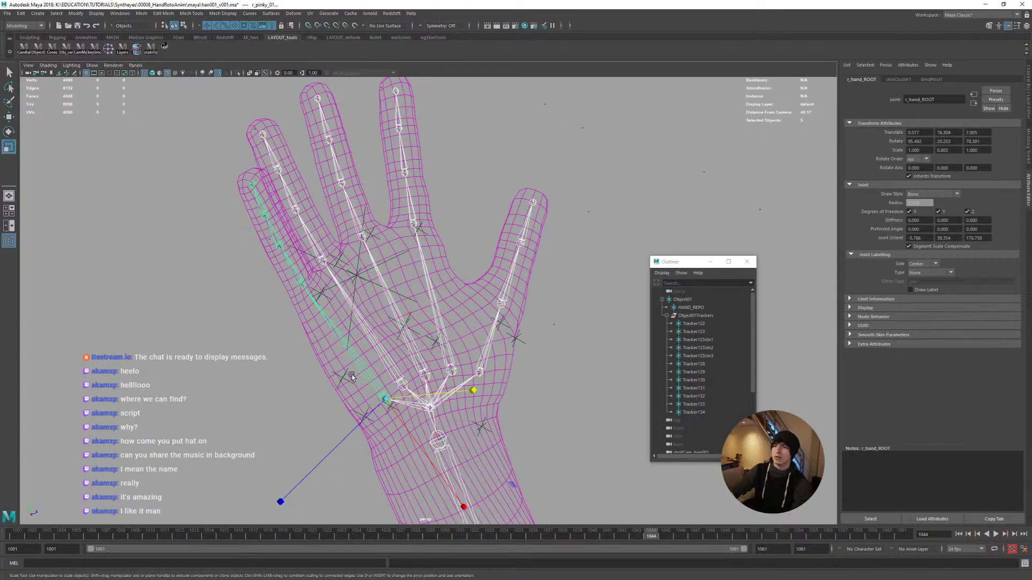
click(553, 364)
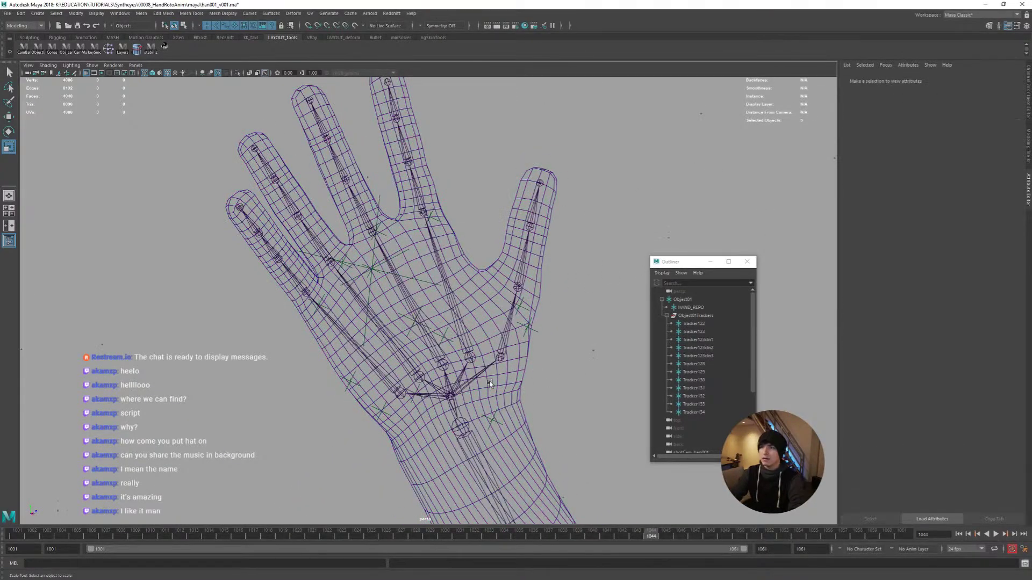
Select r_hand_ROOT, frame the hand closely in the shot camera view and turn on X-Ray Joints there
key(space)
key(space)
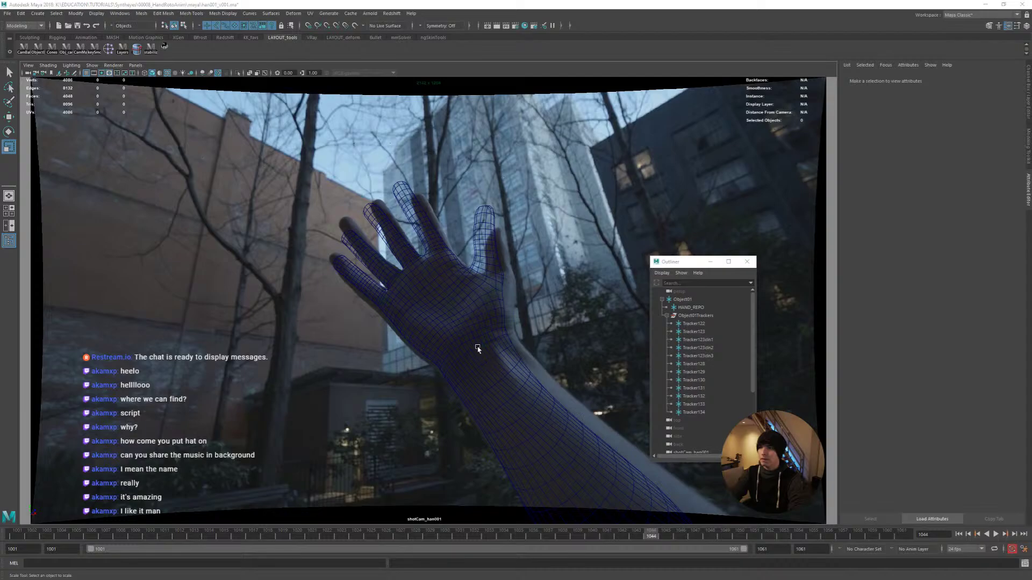
key(space)
click(228, 345)
key(space)
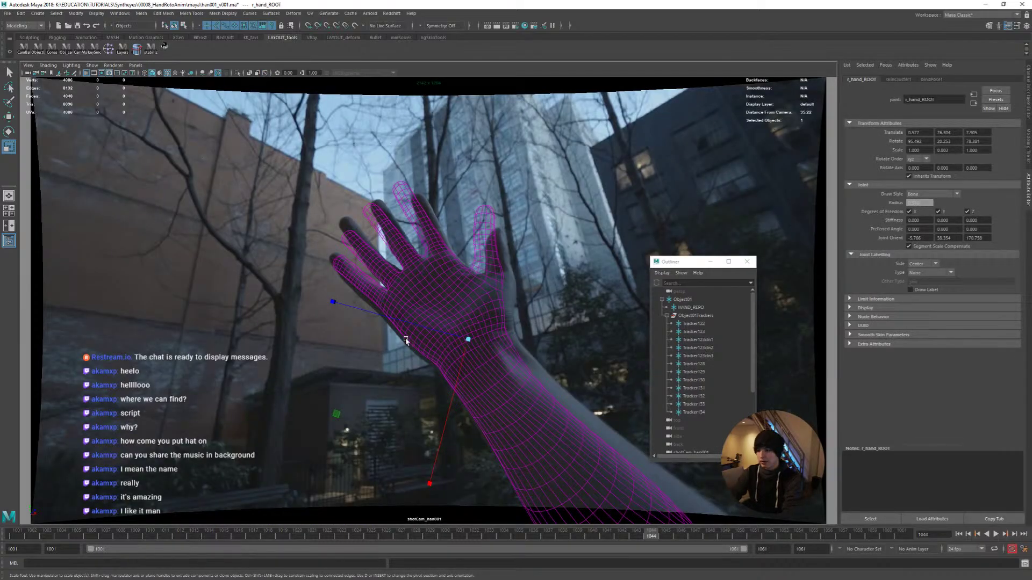
key(backslash)
right_drag(406, 341, 539, 331)
middle_drag(539, 331, 429, 312)
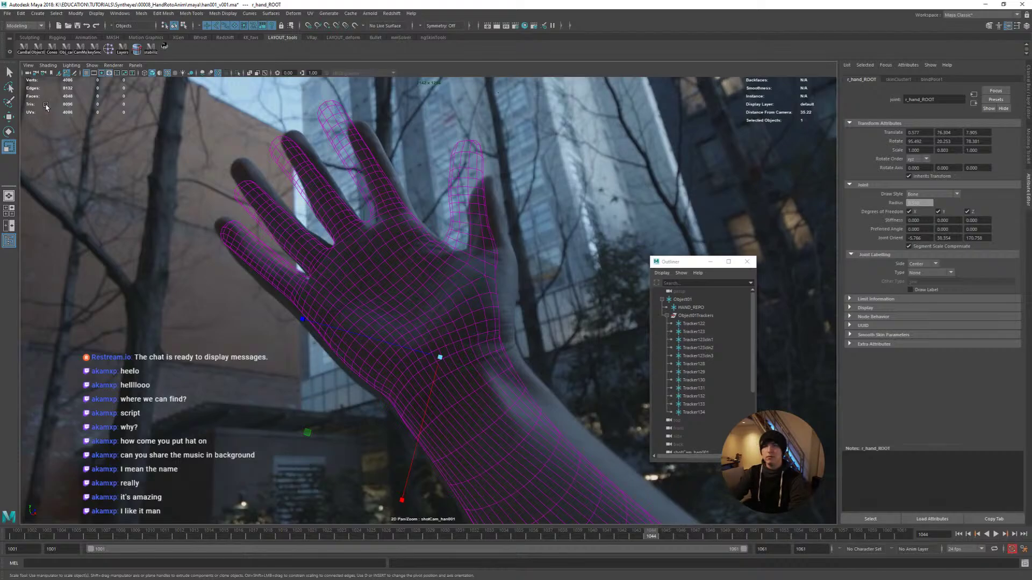
click(52, 67)
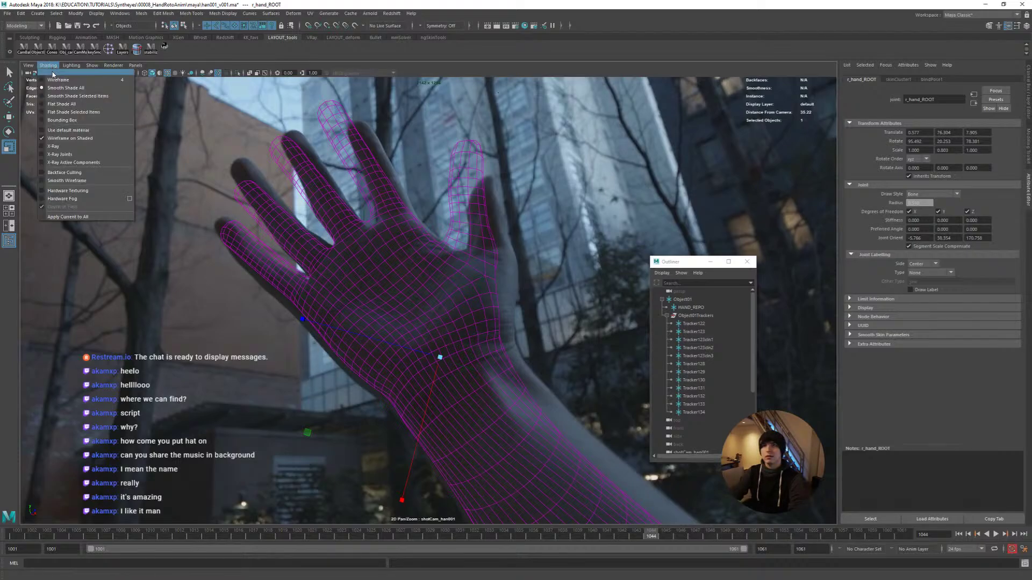
click(70, 155)
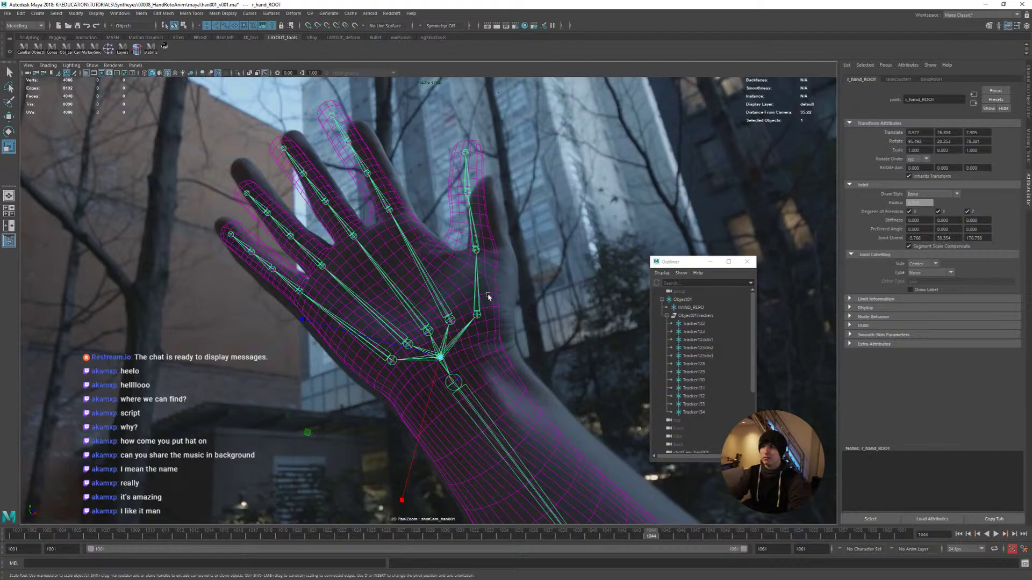
Move the r_thumb_01 and r_thumb_02 joints in the shot camera view so the thumb base lines up with the filmed thumb
click(479, 308)
right_drag(414, 261, 495, 260)
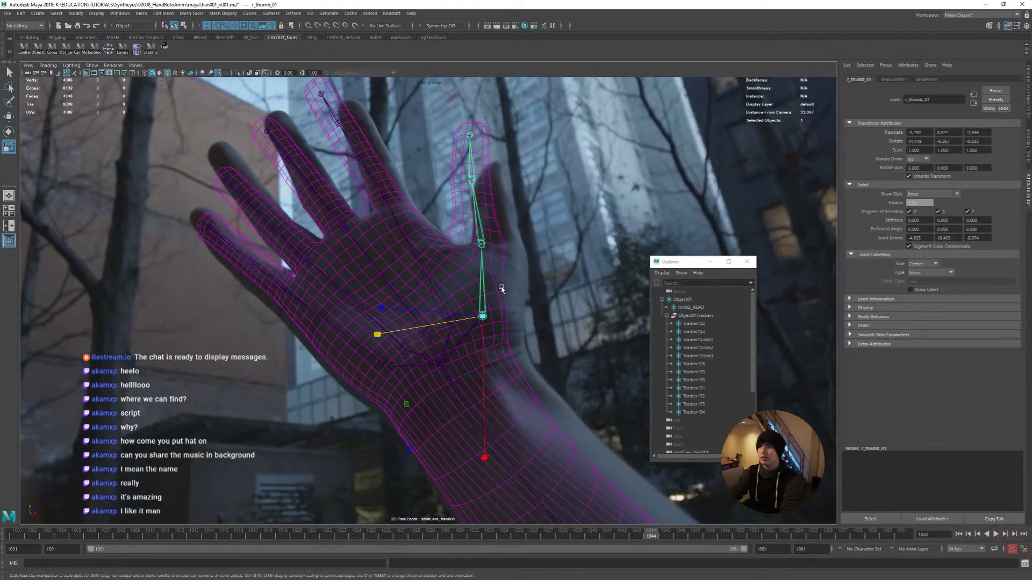
middle_drag(496, 259, 504, 289)
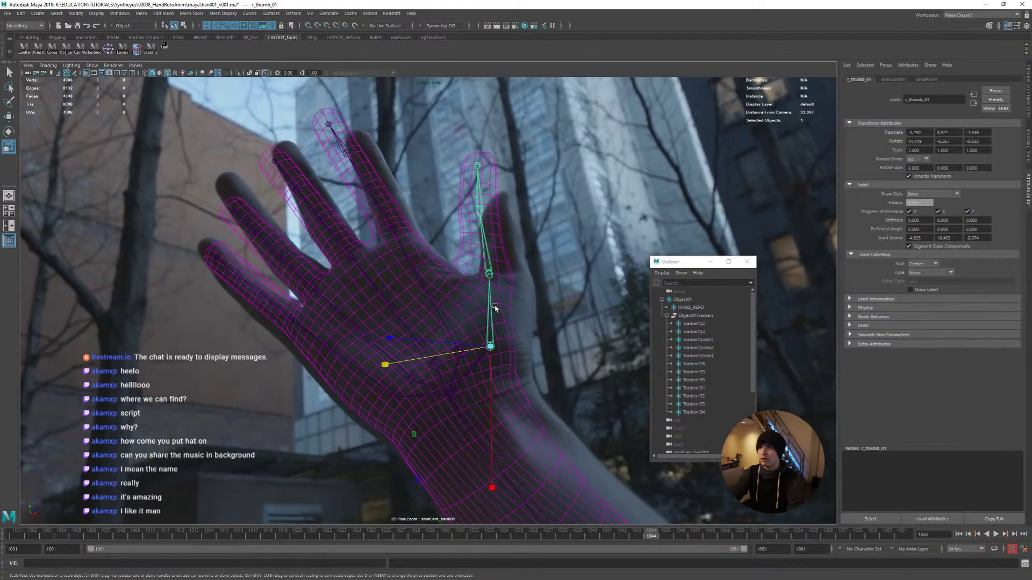
key(w)
drag(492, 348, 514, 352)
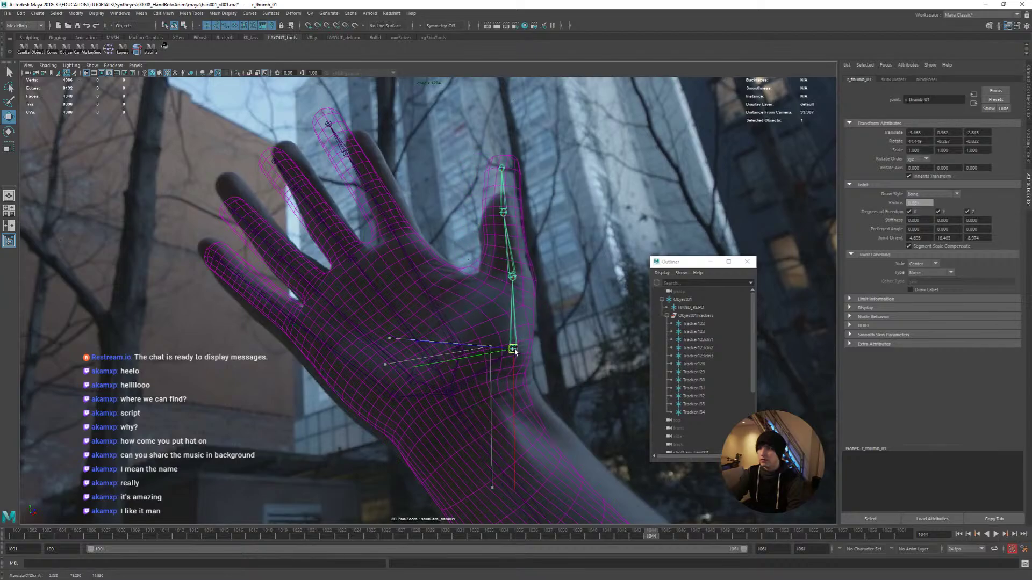
click(513, 275)
drag(513, 276, 513, 286)
Rotate r_thumb_02 slightly and scale it along X to about 0.94 to shorten the thumb
click(503, 222)
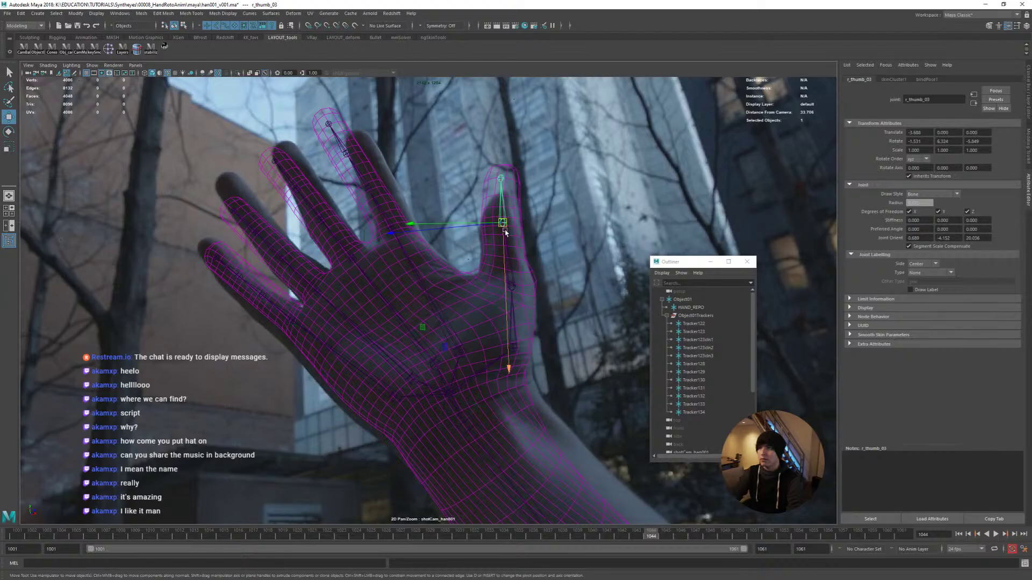
click(508, 256)
key(e)
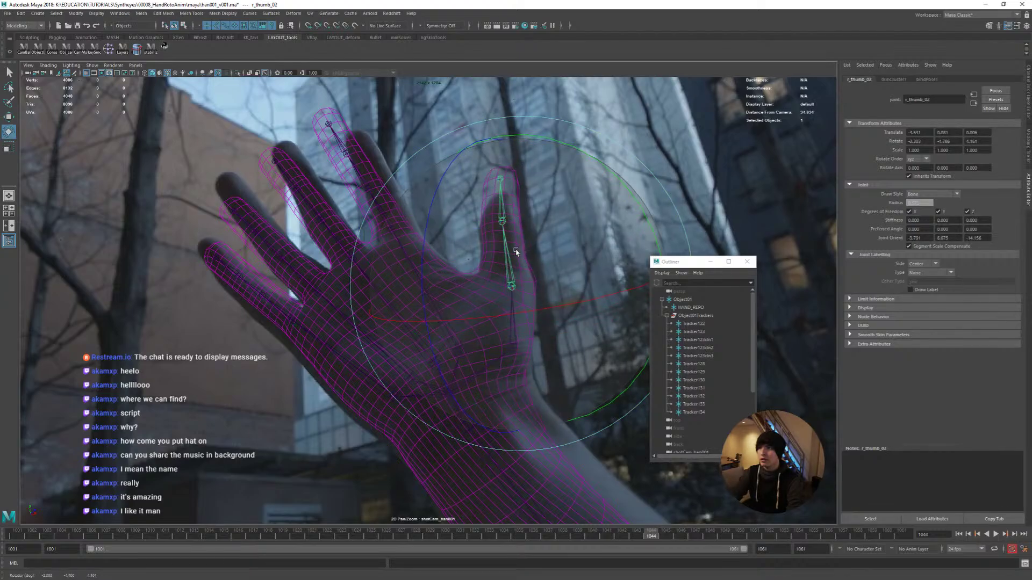
key(r)
drag(514, 320, 513, 306)
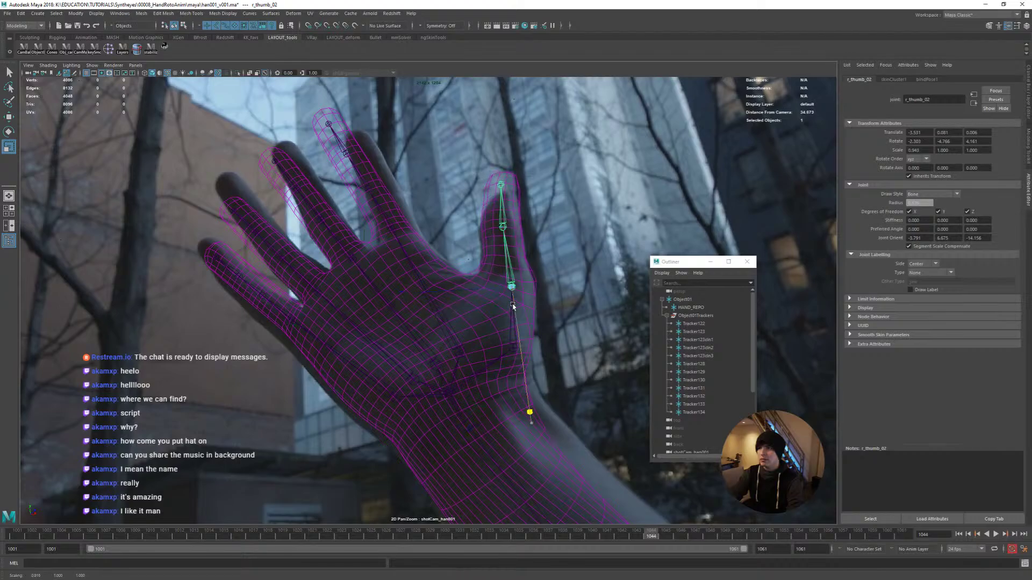
Try to shorten the thumb tip by moving r_thumb_03, and undo the move
click(503, 236)
key(w)
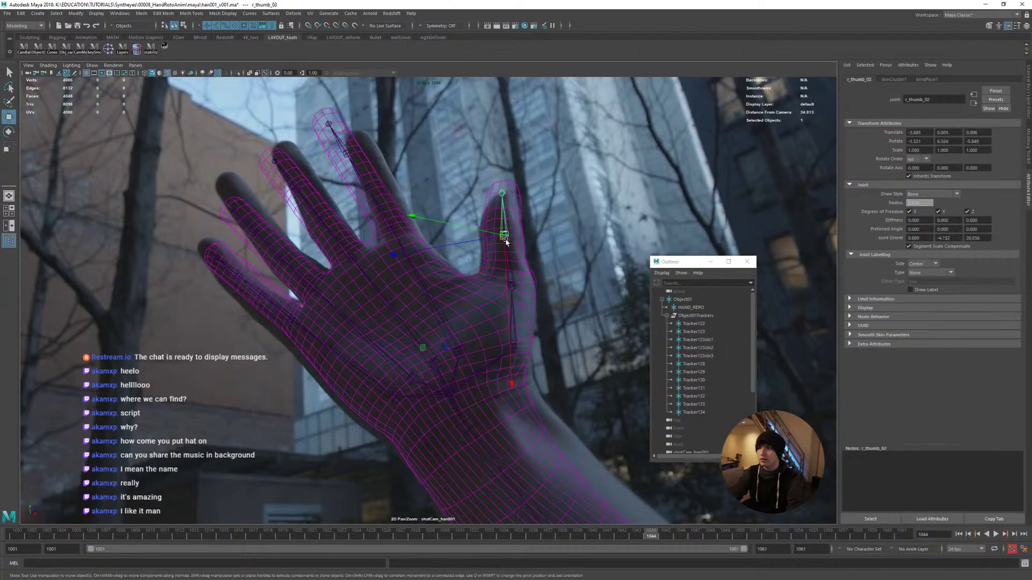
drag(504, 243, 503, 236)
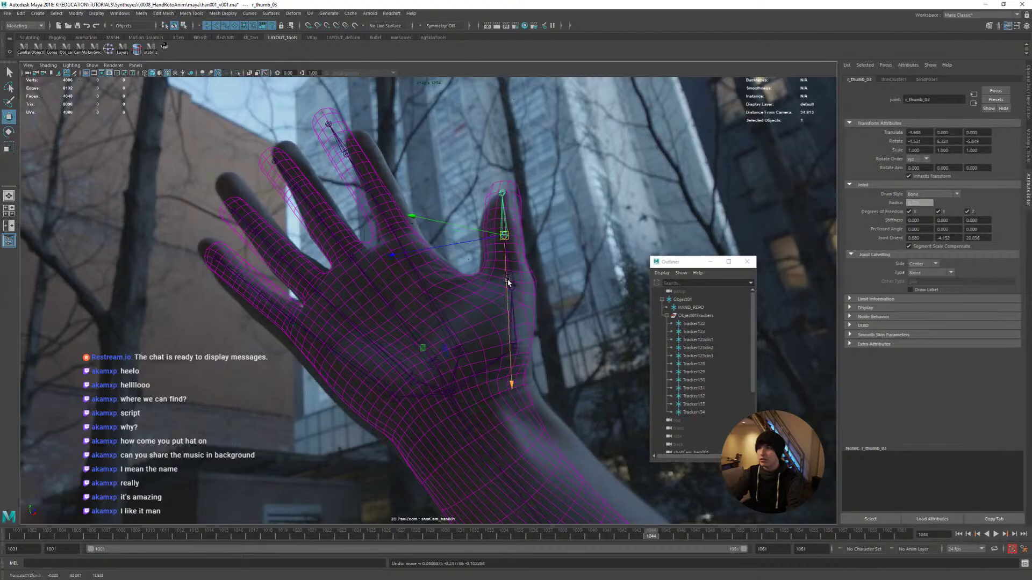
Scale r_thumb_02 along X to about 0.69 and rotate it to match the direction of the filmed thumb
click(511, 286)
key(r)
drag(524, 321, 559, 281)
key(e)
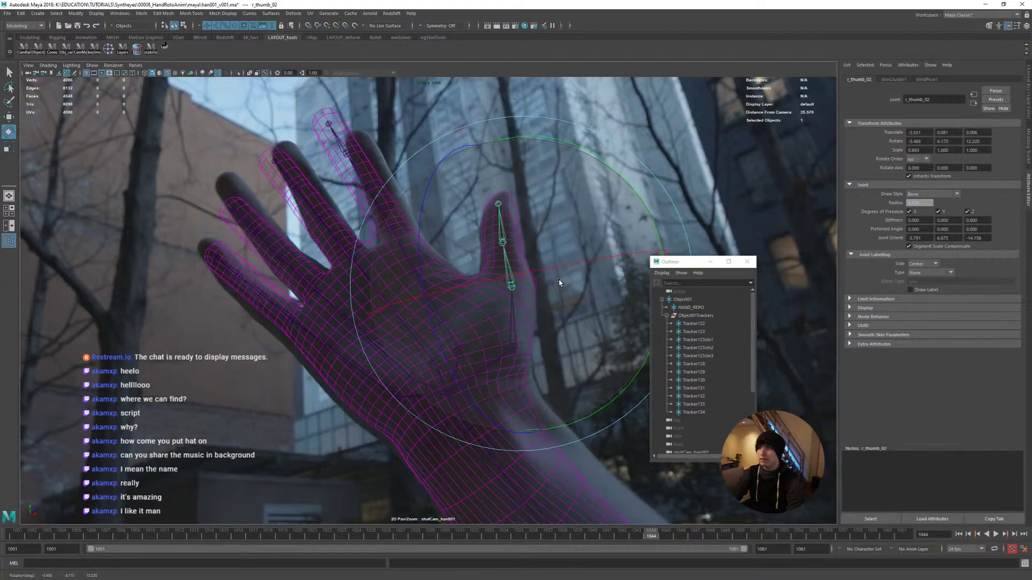
key(q)
click(510, 277)
key(e)
click(496, 225)
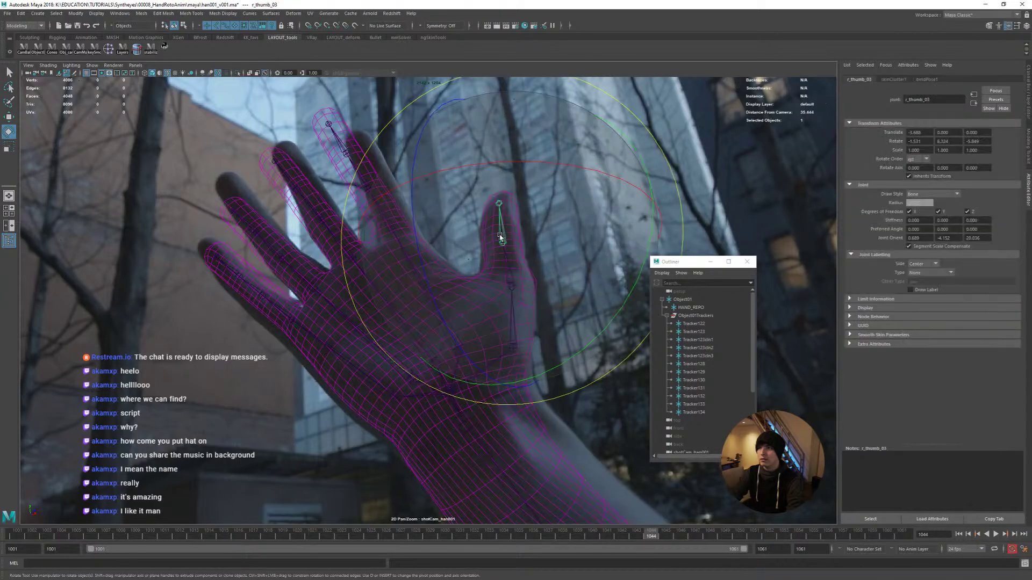
Rescale r_thumb_02 along X to about 0.75 and nudge its position to fit the filmed thumb
key(q)
click(511, 286)
key(r)
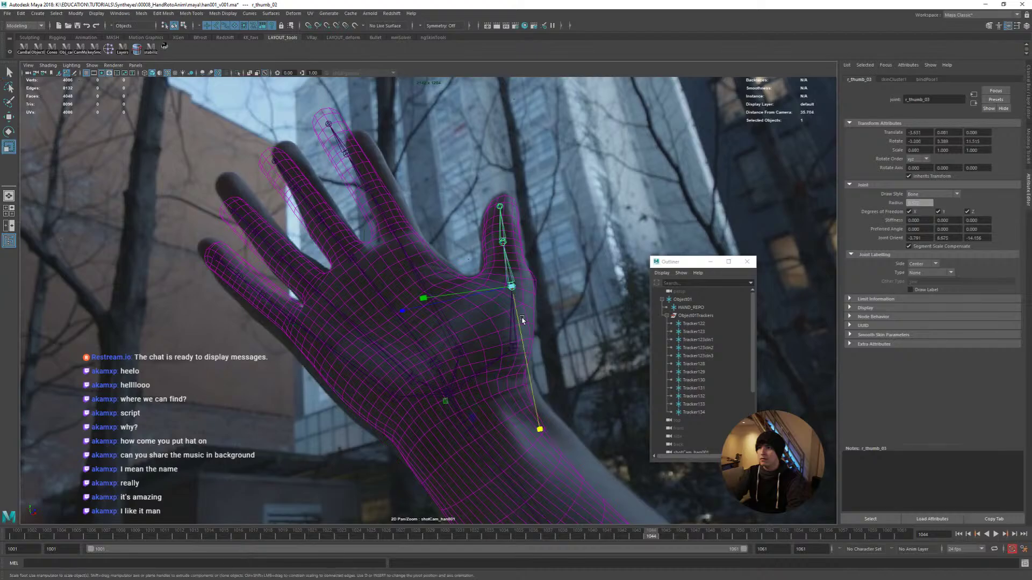
drag(520, 320, 522, 337)
key(w)
drag(512, 286, 514, 290)
Try to shorten the palm by scaling the pointer, middle, ring and pinky base joints together along X, and undo the scaling
middle_drag(396, 232, 386, 219)
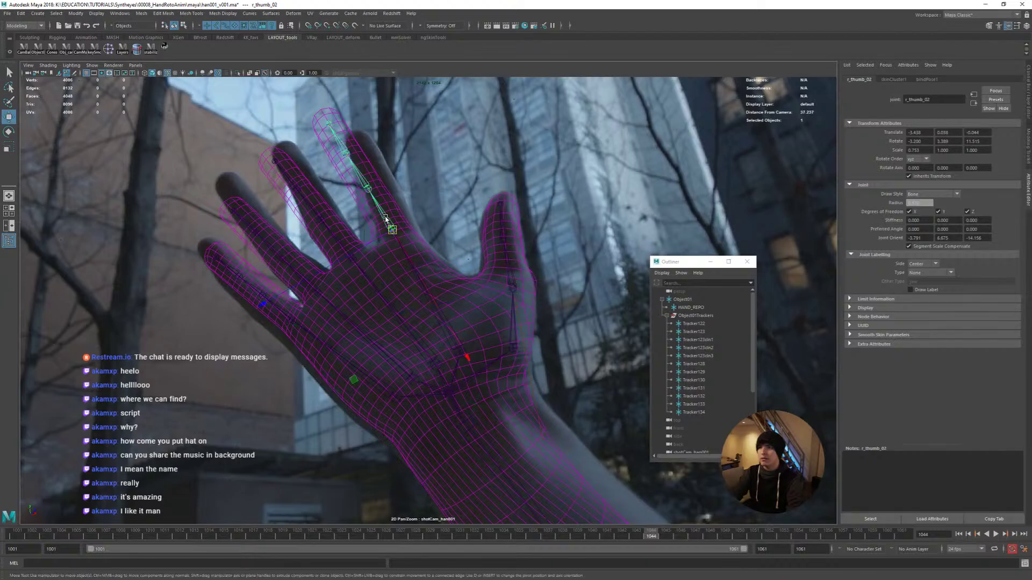
key(space)
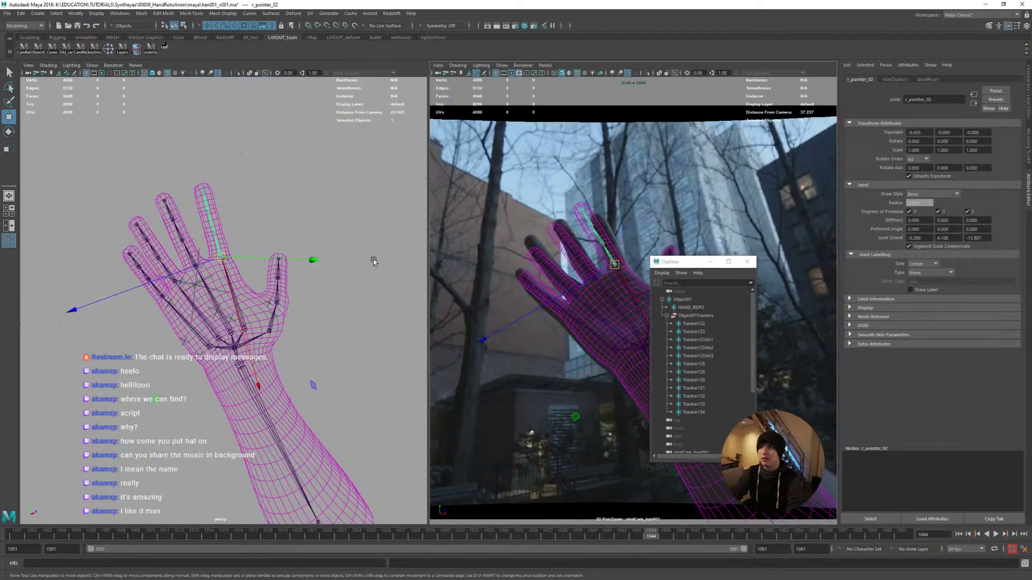
alt+drag(326, 289, 267, 312)
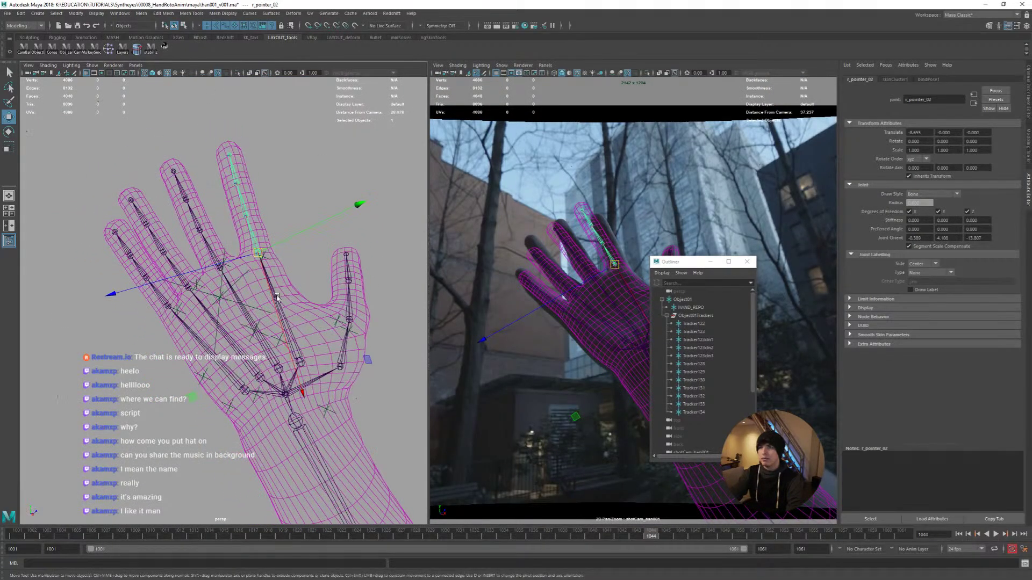
key(Up)
shift+click(256, 307)
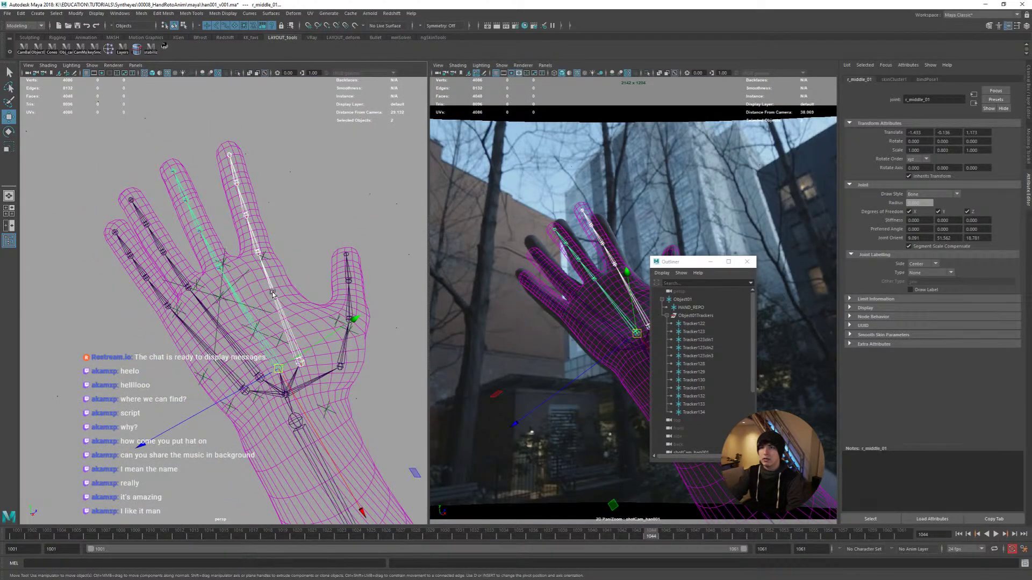
shift+click(220, 331)
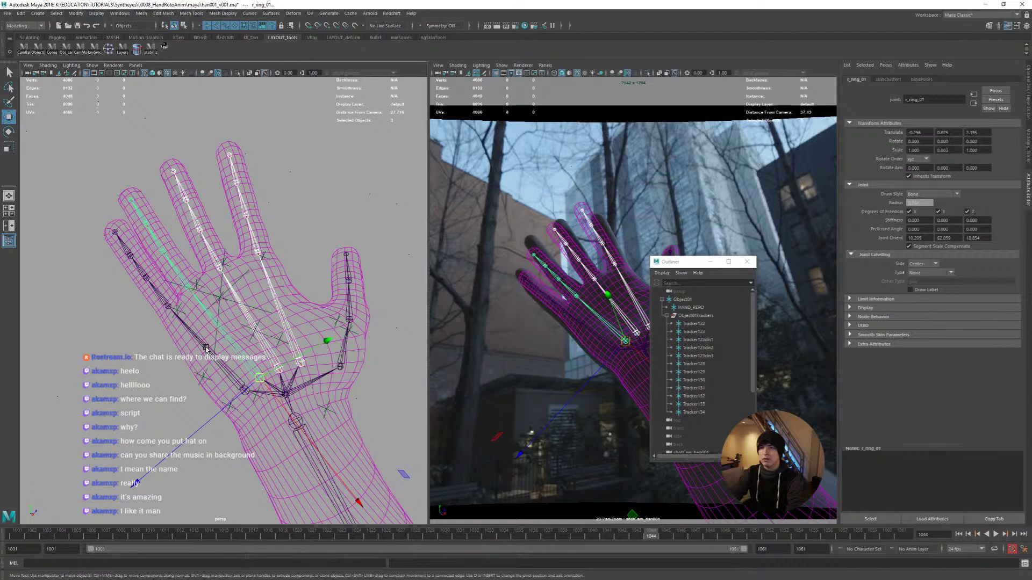
shift+click(206, 350)
key(r)
alt+drag(215, 354, 293, 373)
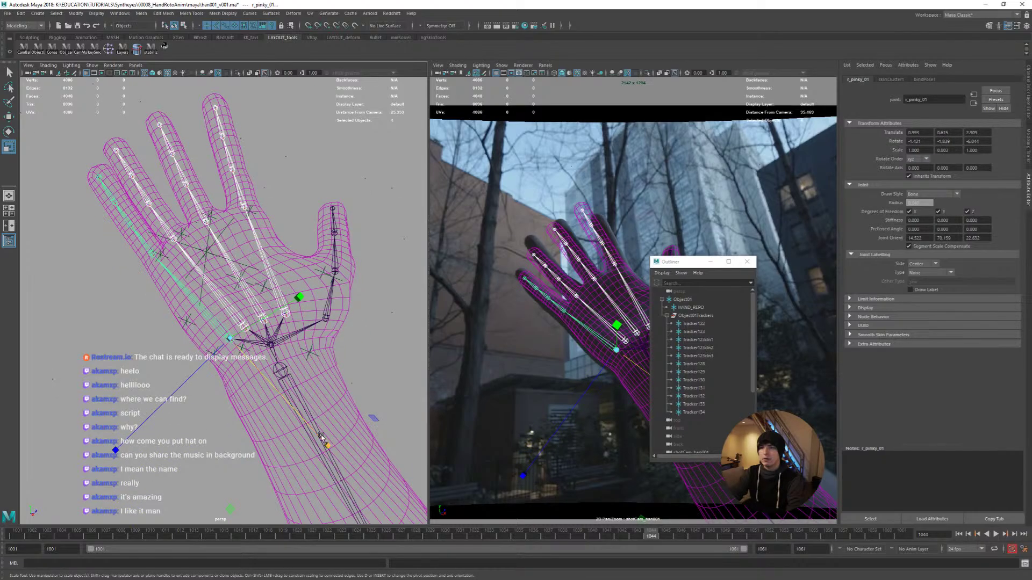
mouse_move(321, 437)
mouse_down()
mouse_move(301, 416)
mouse_move(314, 430)
mouse_move(333, 424)
mouse_up()
key(space)
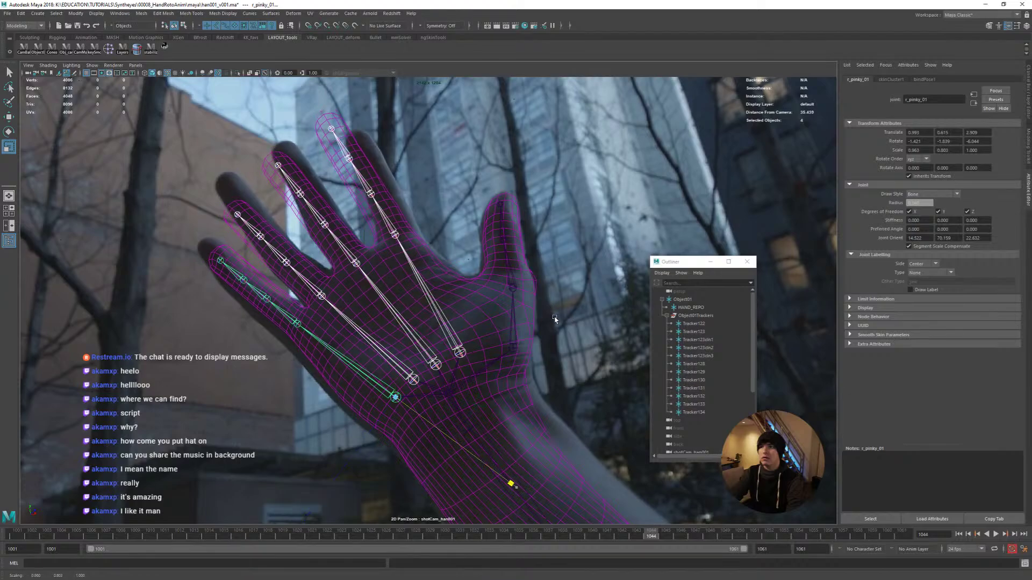
key(ctrl+z)
key(ctrl+z)
key(ctrl+z)
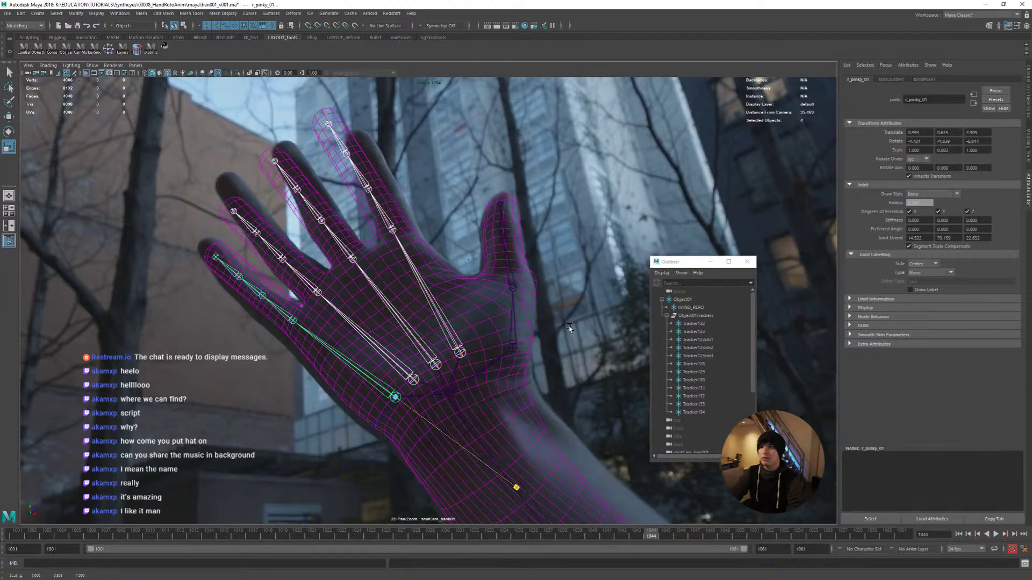
Scale r_pointer_01 along X to about 0.89 and rotate it to line up the pointer finger with the filmed one
click(410, 262)
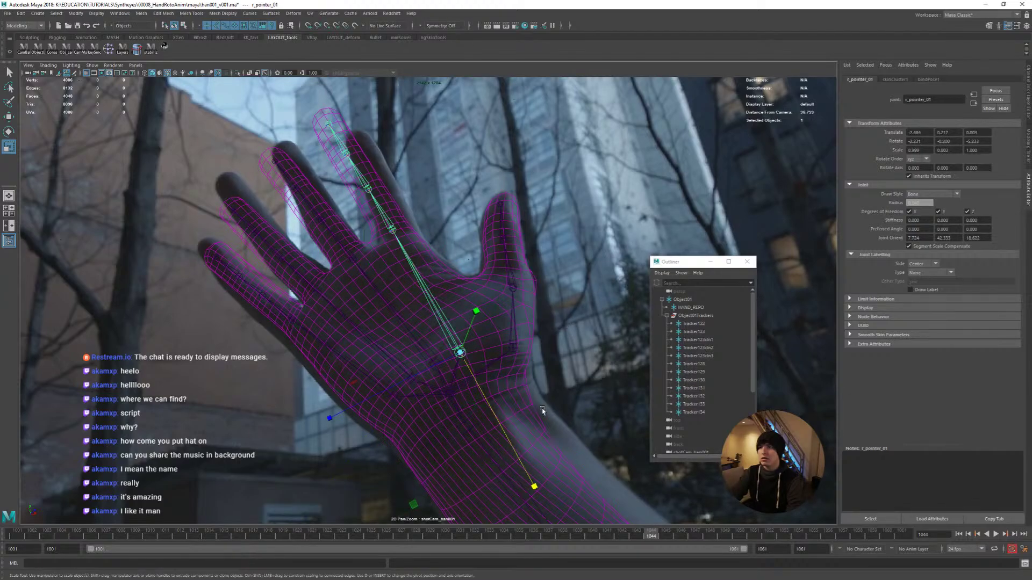
drag(534, 486, 525, 476)
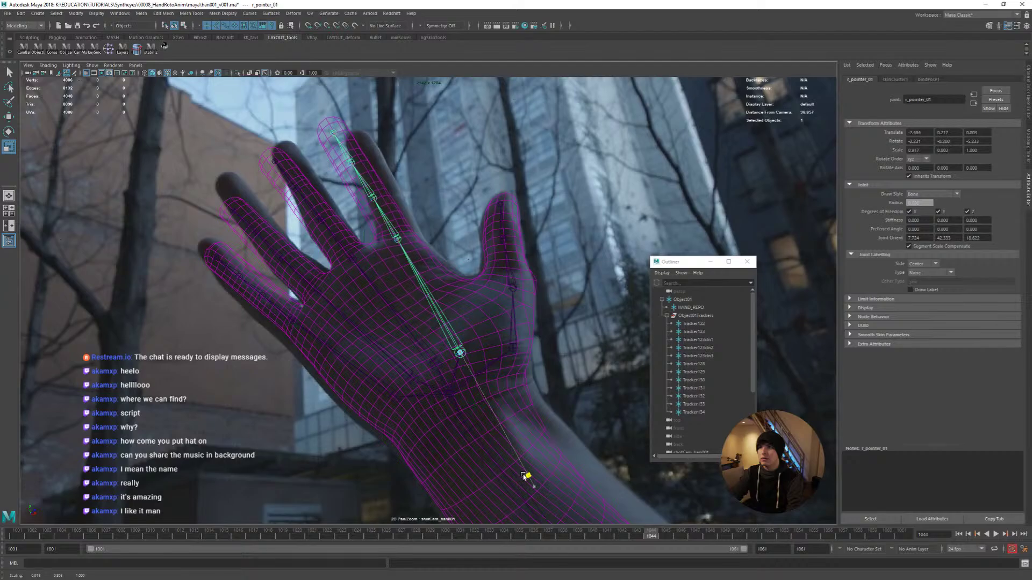
key(e)
drag(407, 490, 410, 363)
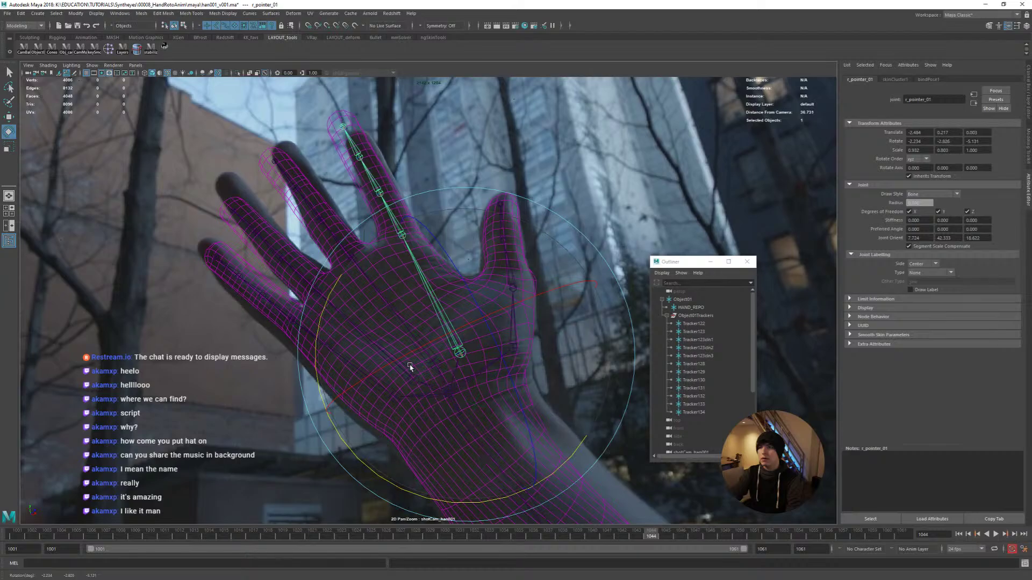
key(r)
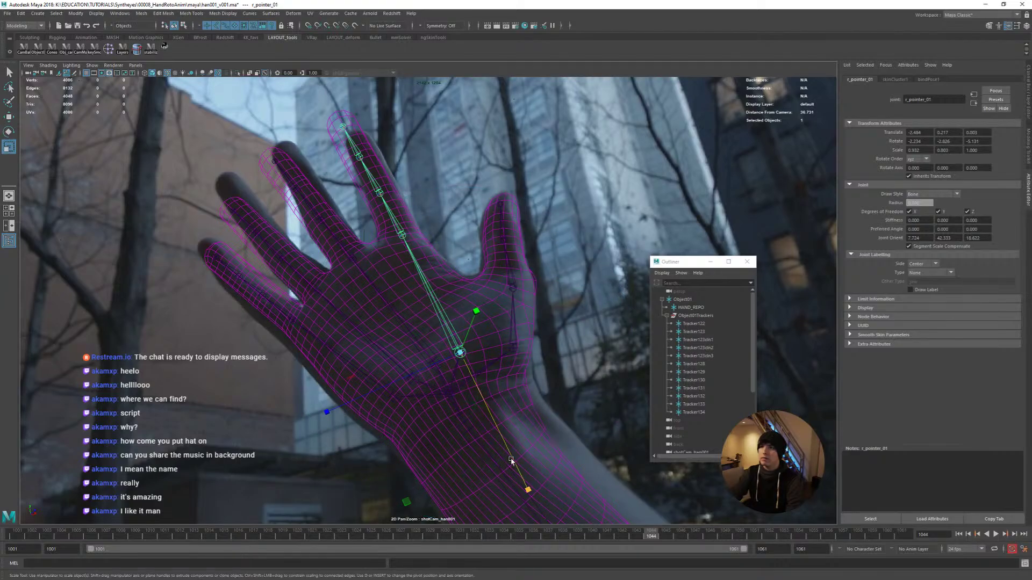
drag(527, 488, 524, 483)
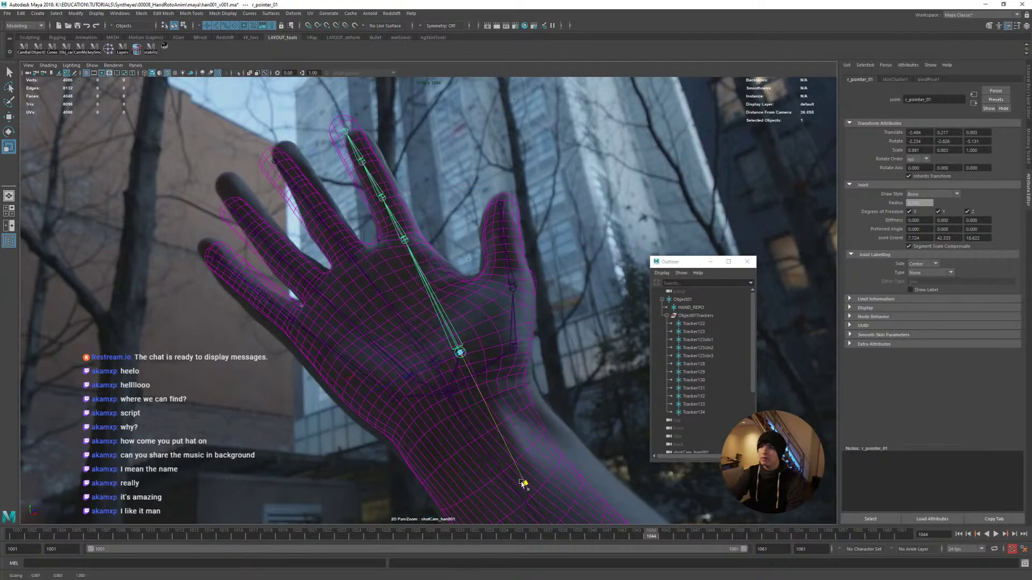
Try to bend the pointer finger by rotating r_pointer_02, r_pointer_03 and r_pointer_04 together, and undo the rotation
click(394, 219)
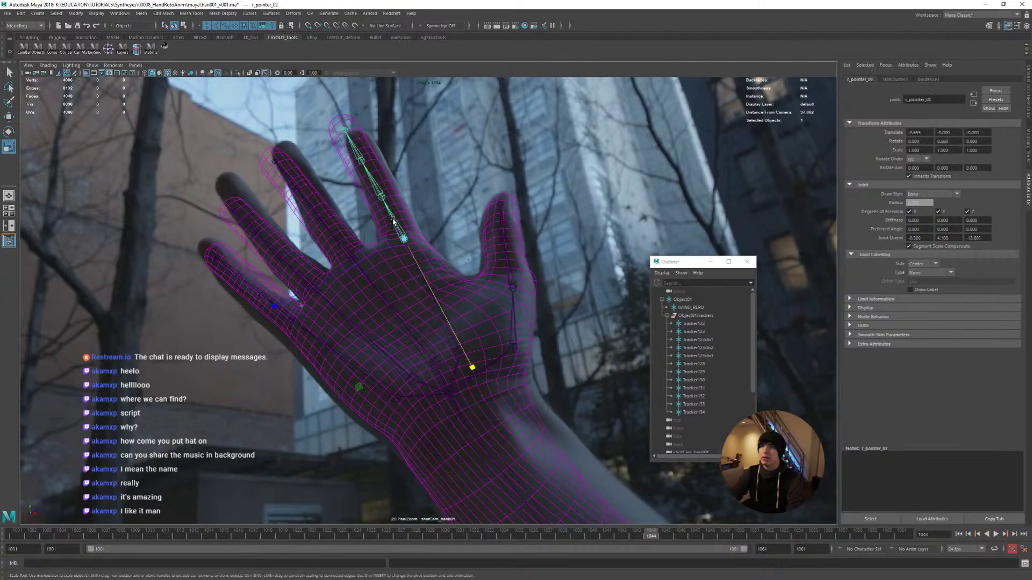
shift+click(374, 182)
shift+click(356, 153)
key(e)
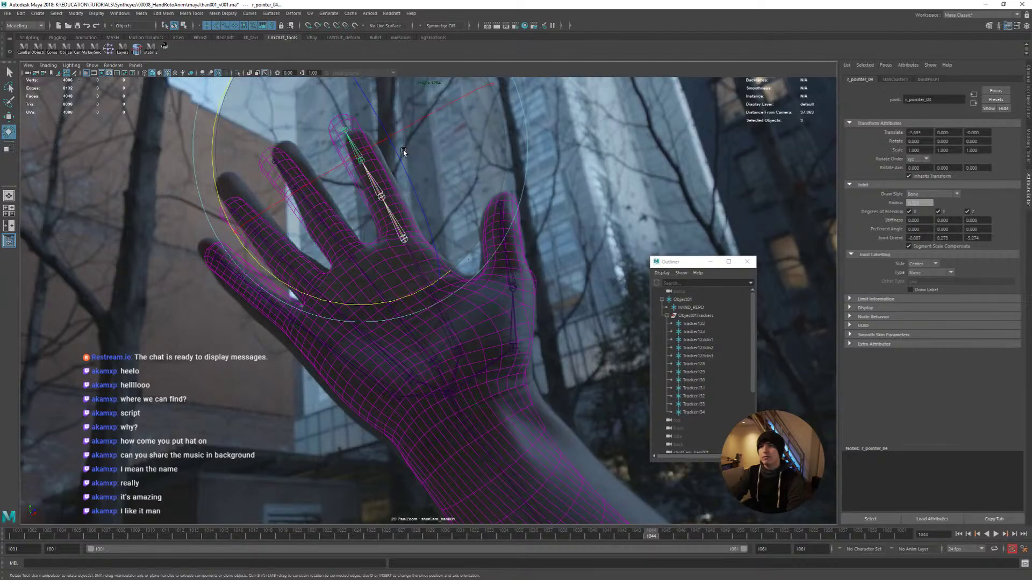
drag(403, 153, 428, 210)
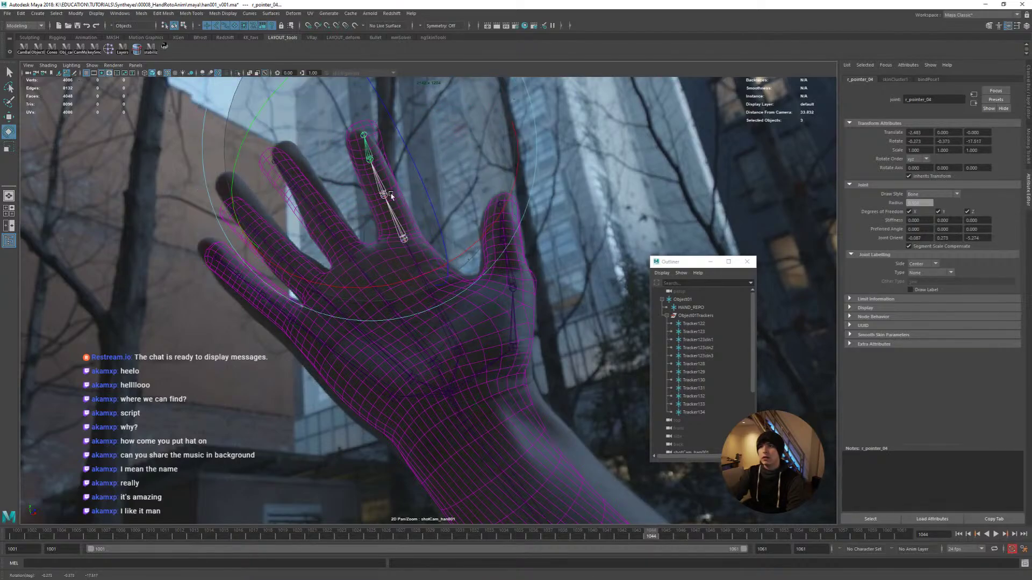
key(ctrl+z)
Rotate r_middle_02 to about -2.28 on Y to swing the middle finger toward the filmed one
key(space)
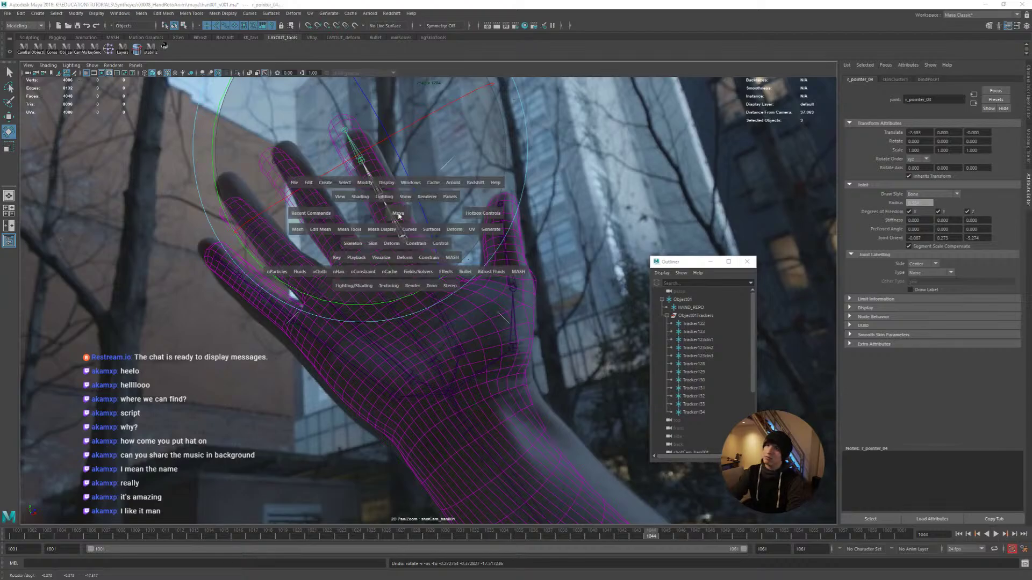
alt+drag(365, 230, 273, 321)
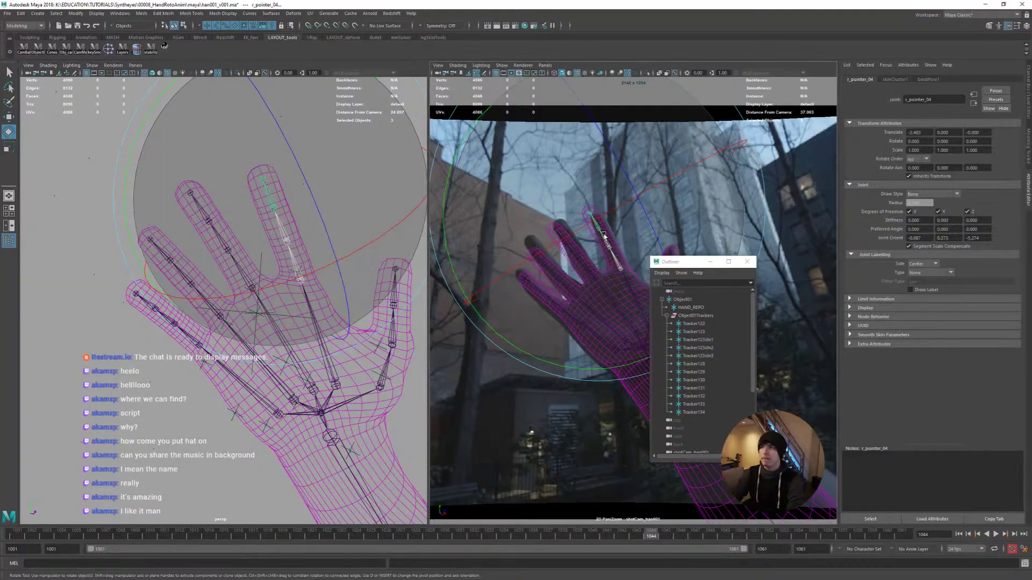
key(space)
key(q)
click(356, 262)
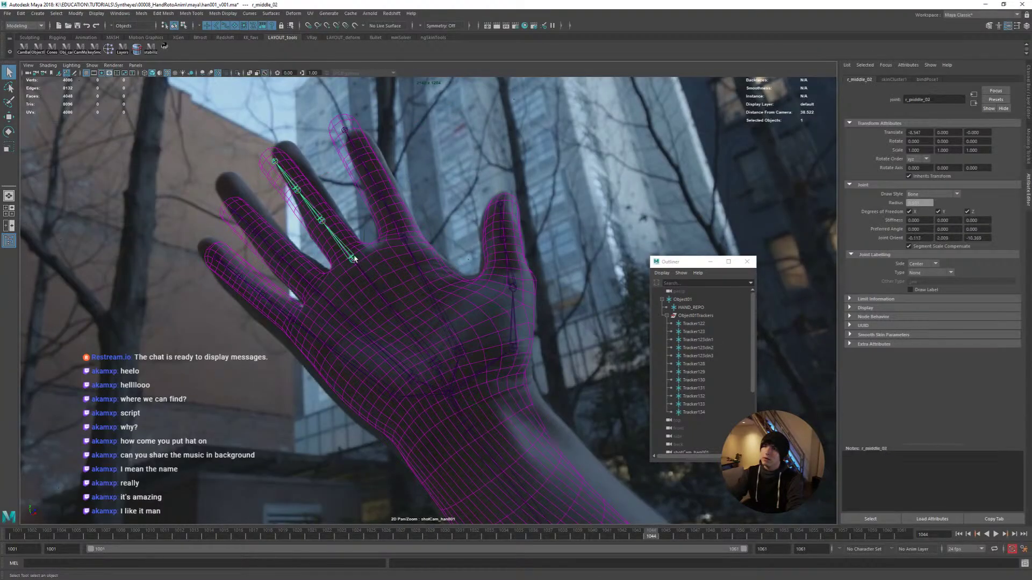
key(e)
mouse_move(479, 323)
mouse_down()
mouse_move(478, 345)
mouse_move(473, 324)
mouse_up()
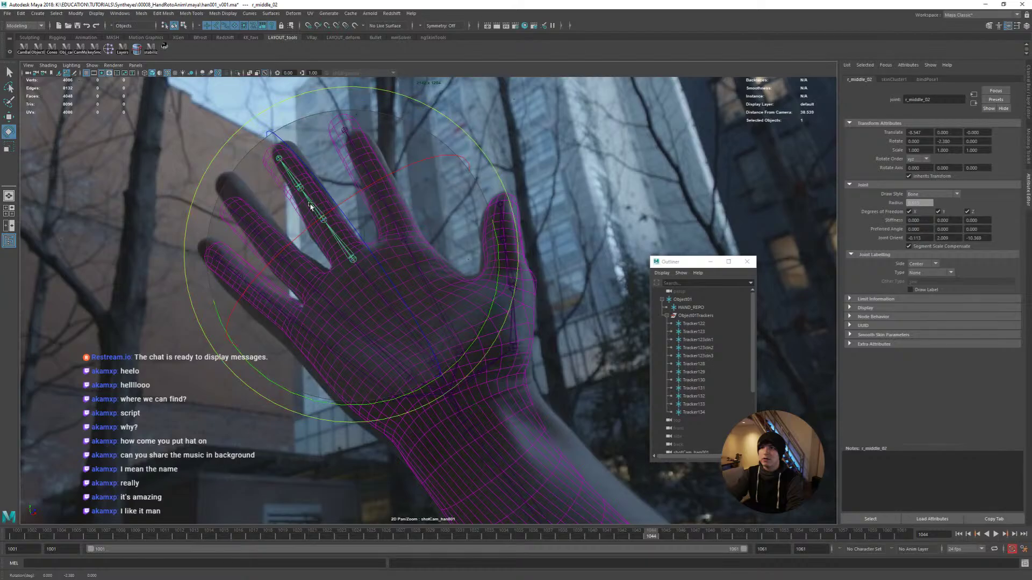
Rotate r_middle_03 to line up the upper part of the middle finger with the filmed fingertip
key(q)
click(323, 218)
key(e)
drag(427, 178, 406, 175)
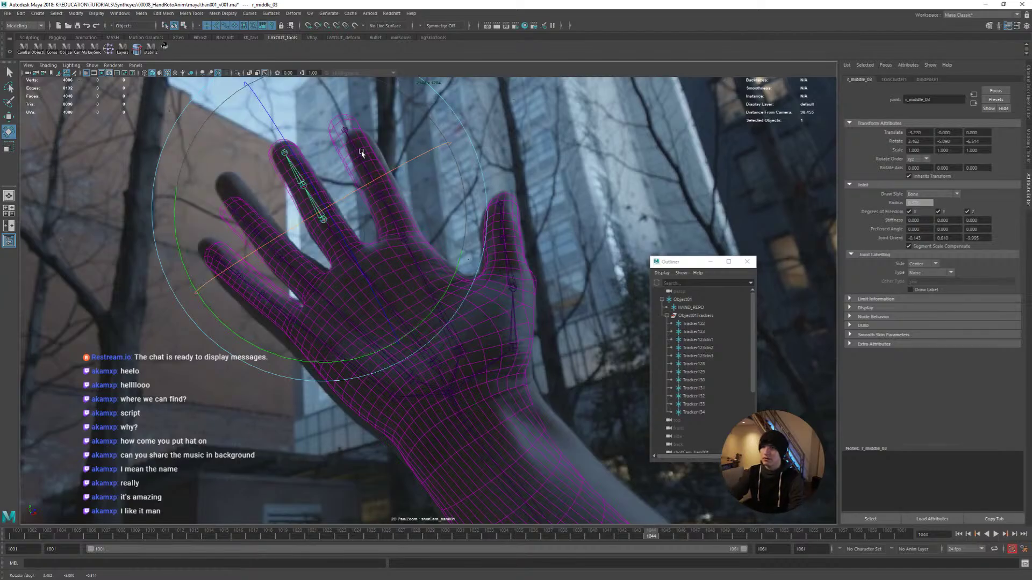
Move r_pinky_01 outward to the filmed edge of the palm and adjust its rotation
key(q)
click(315, 342)
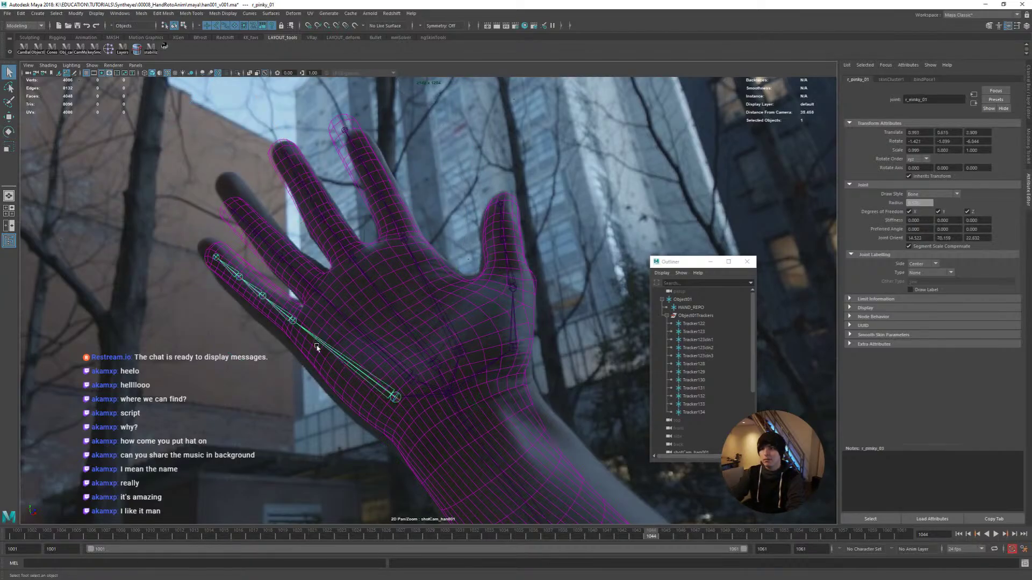
key(e)
key(w)
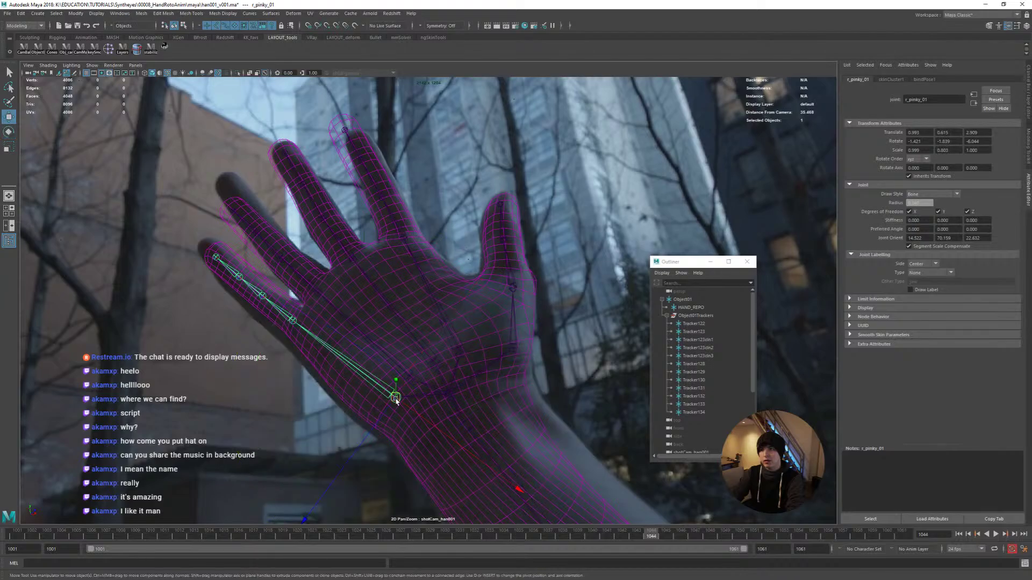
drag(393, 398, 391, 408)
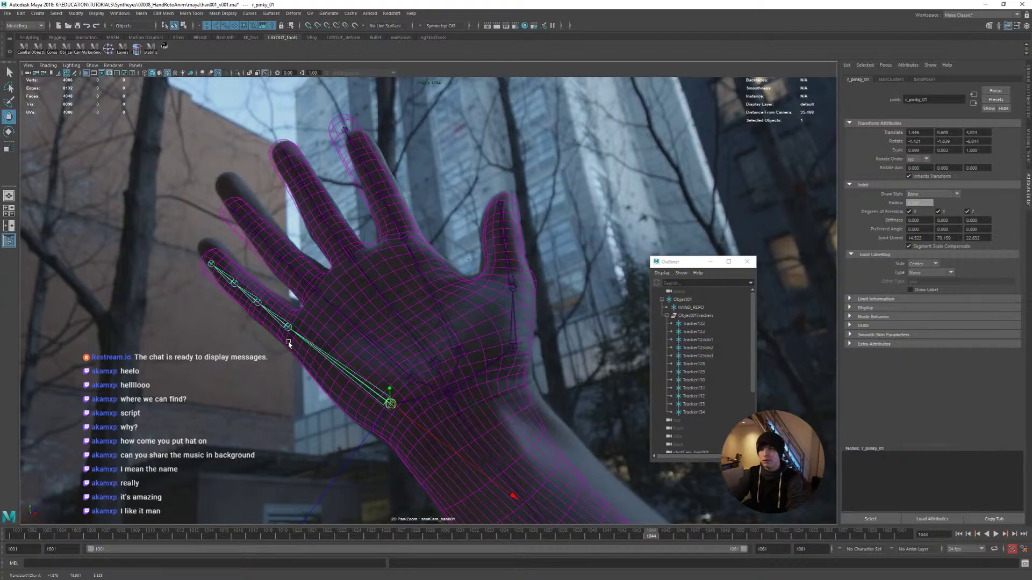
key(e)
drag(254, 374, 268, 321)
Rotate r_pinky_02, r_pinky_03 and r_pinky_04 together to line up the pinky with the filmed finger
key(q)
click(251, 294)
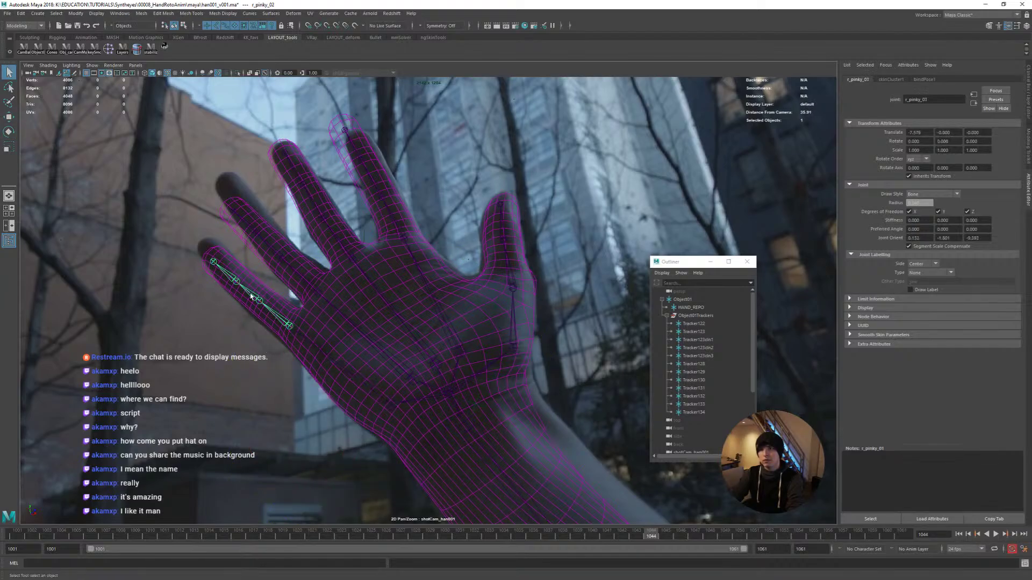
key(e)
drag(279, 240, 251, 221)
key(ctrl+z)
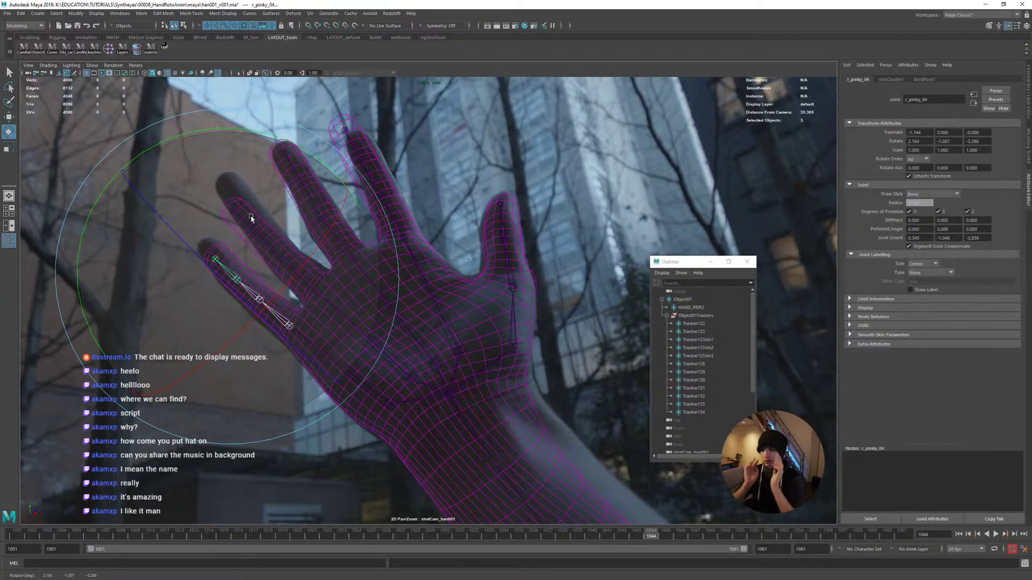
drag(287, 251, 295, 241)
Scale the three selected pinky joints along X to about 1.07 and refine their rotation to fit the filmed pinky
key(r)
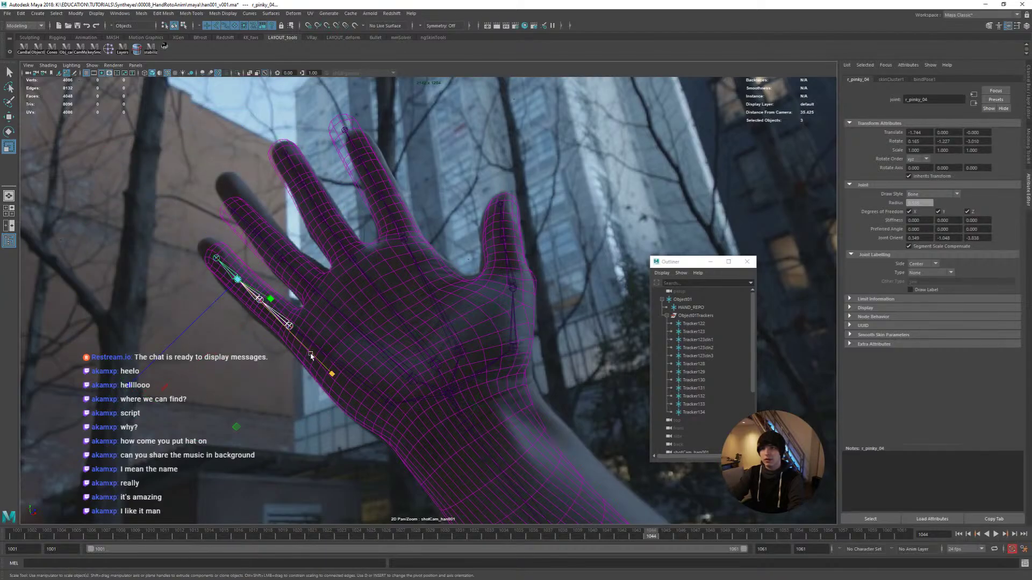
drag(311, 355, 315, 357)
key(e)
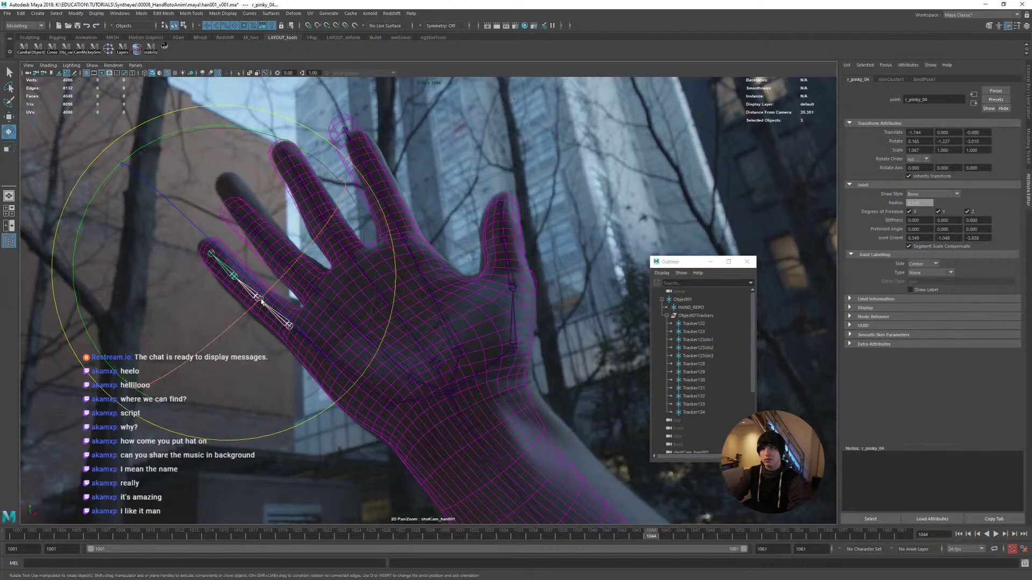
drag(209, 341, 209, 341)
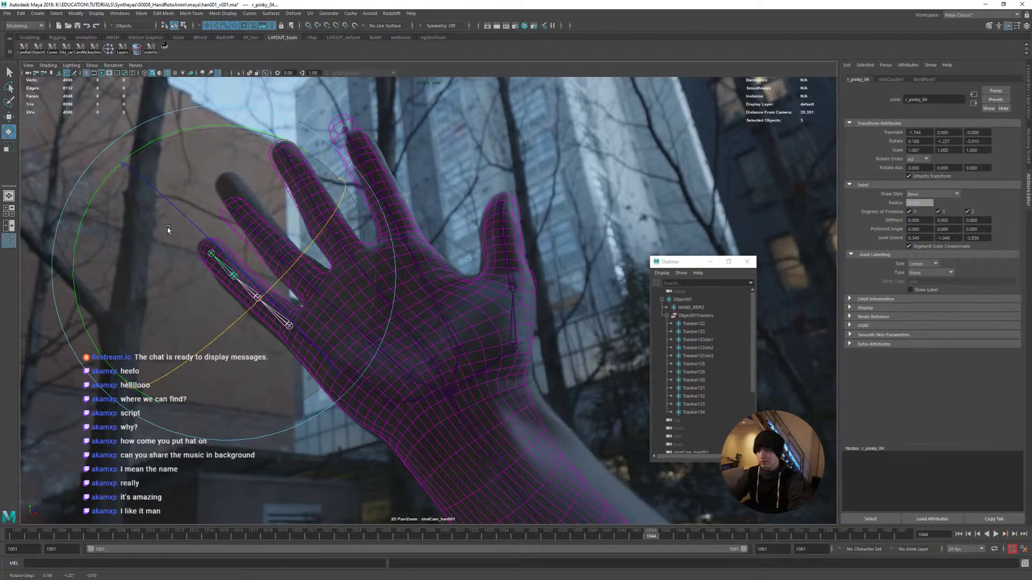
key(r)
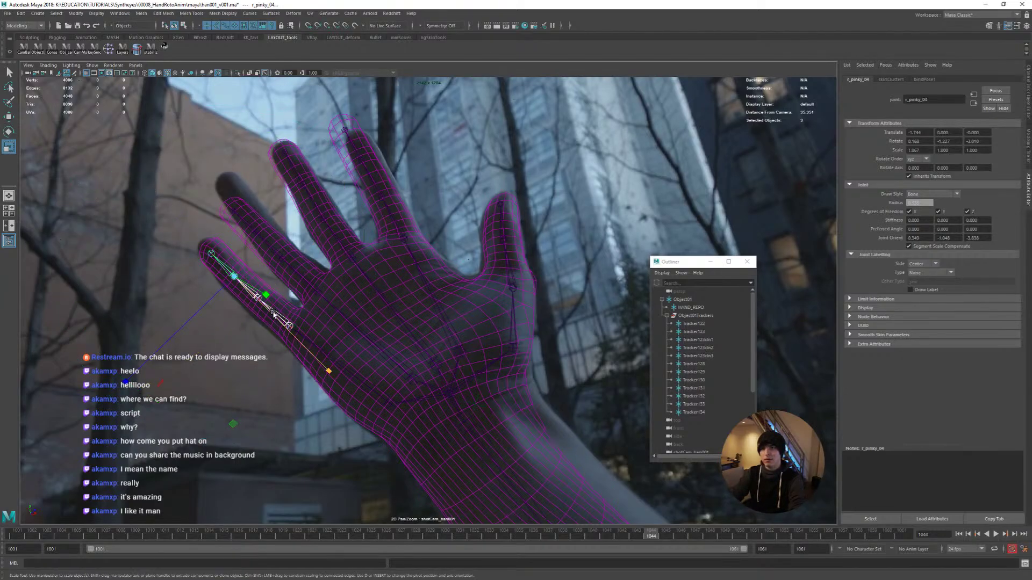
key(e)
drag(273, 314, 279, 280)
Rotate r_ring_02, r_ring_03 and r_ring_04 together to align the ring finger with the filmed one
key(w)
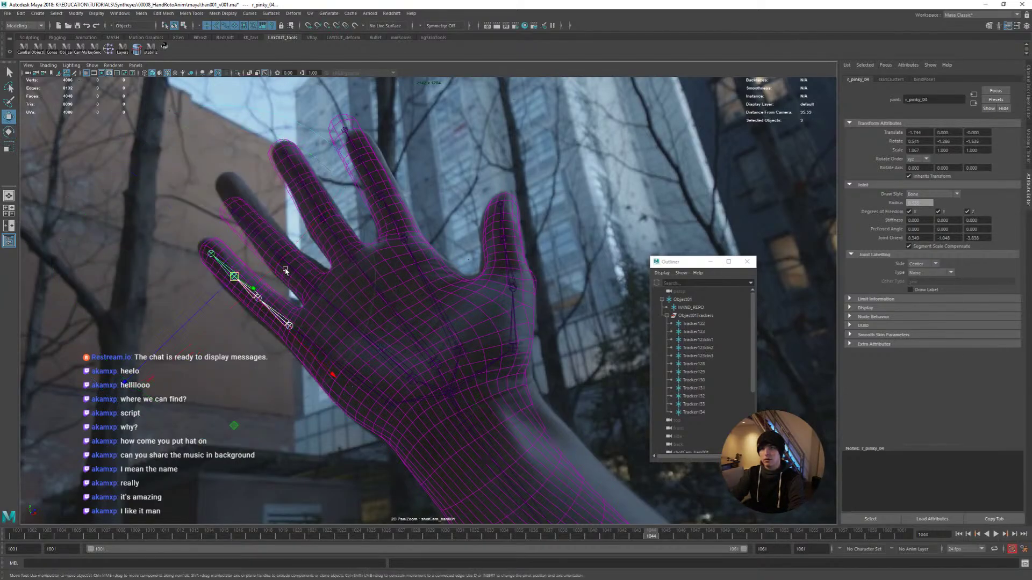
shift+click(267, 243)
shift+click(249, 225)
key(e)
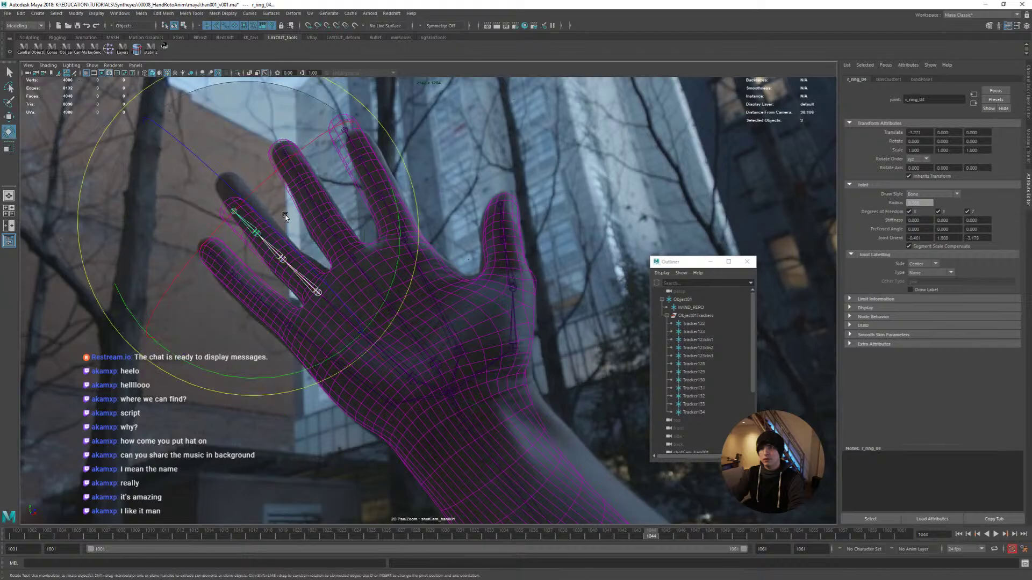
drag(288, 235, 309, 221)
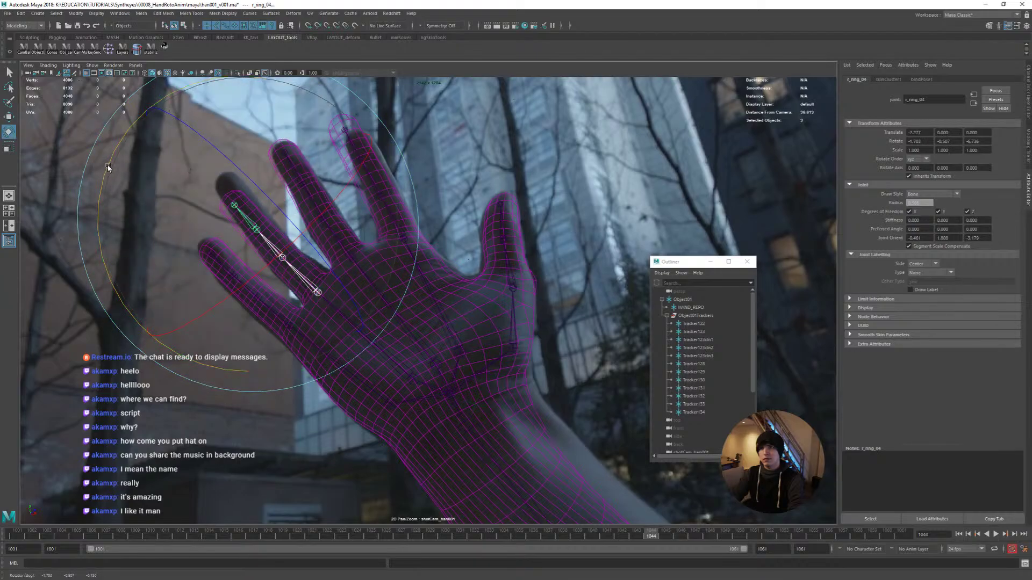
drag(108, 167, 115, 164)
Scale the three ring finger joints along X to about 1.15 and fine-tune their rotation to reach the filmed fingertip
key(r)
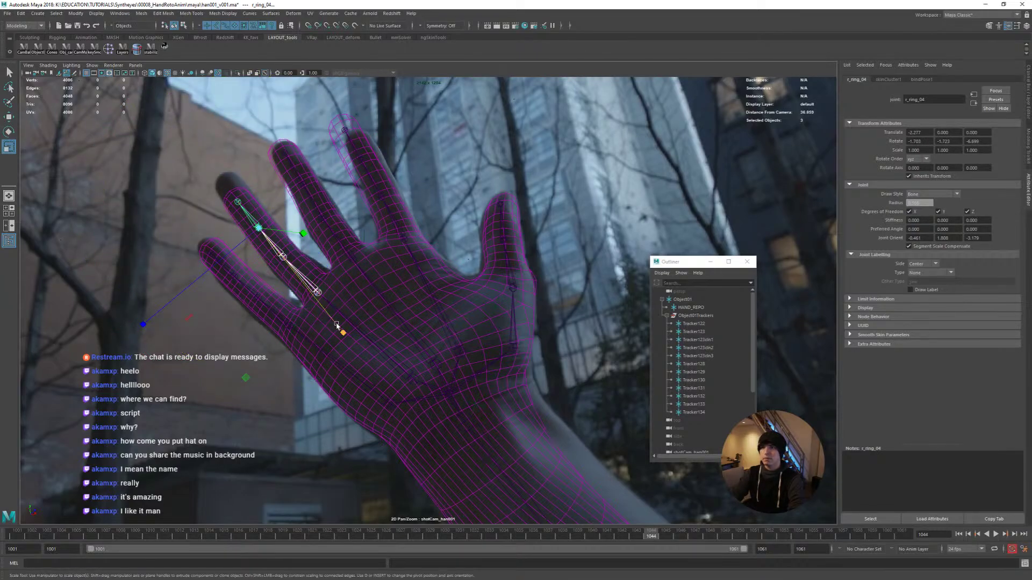
drag(337, 326, 352, 341)
key(e)
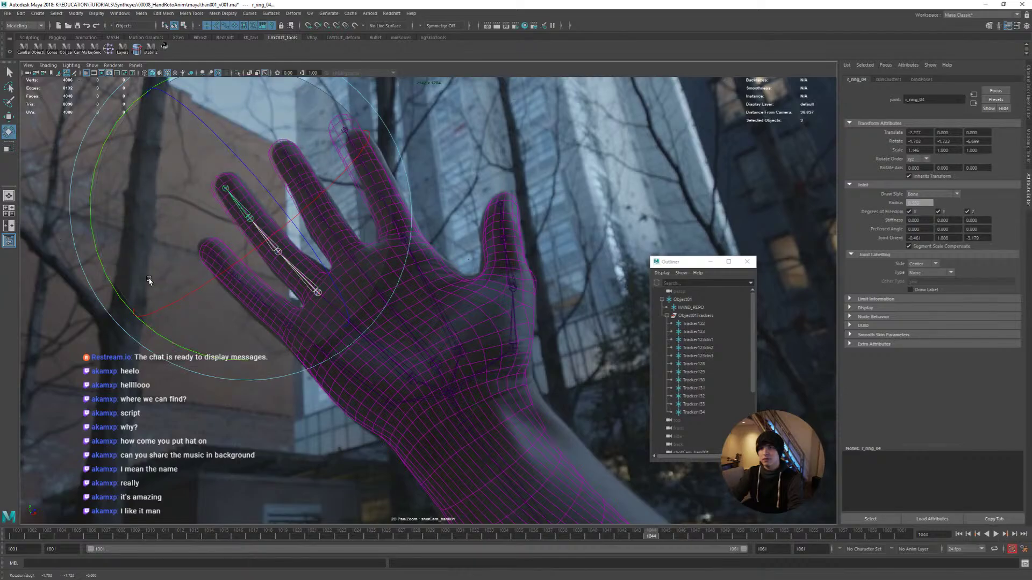
drag(148, 280, 149, 275)
Rotate r_middle_02, r_middle_03 and r_middle_04 together slightly and scale them along X to about 0.98
key(q)
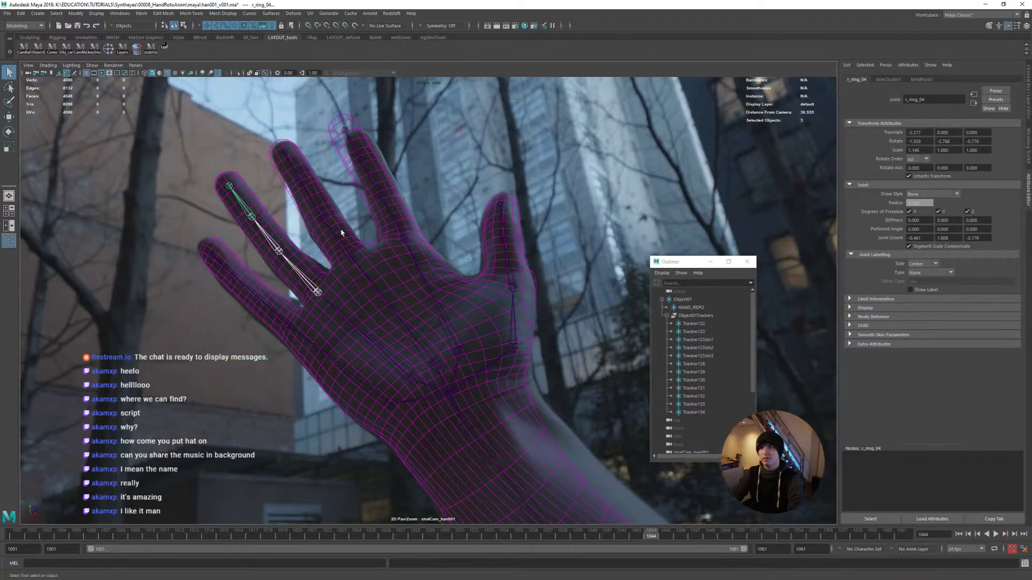
click(322, 220)
key(e)
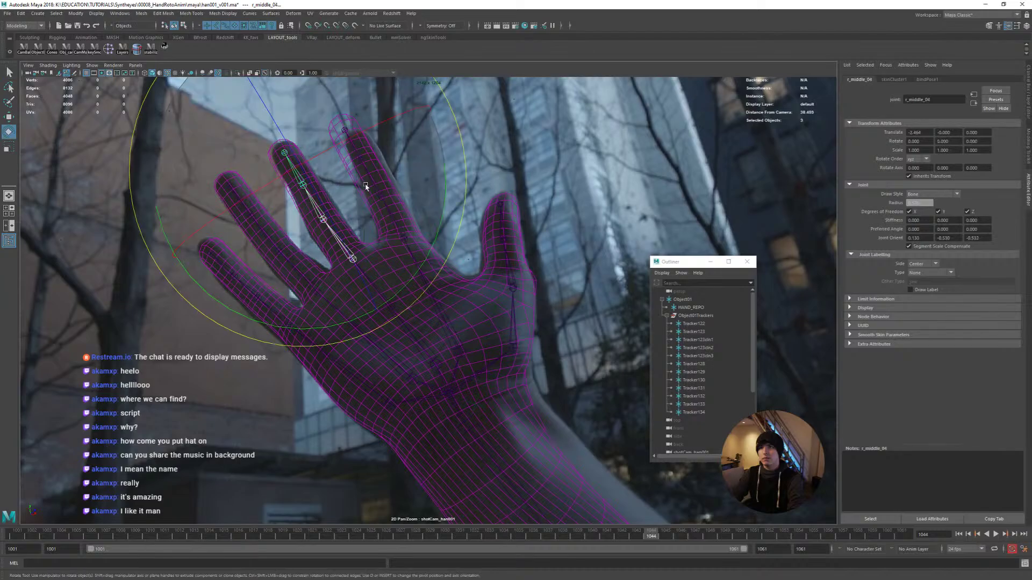
key(Down)
key(r)
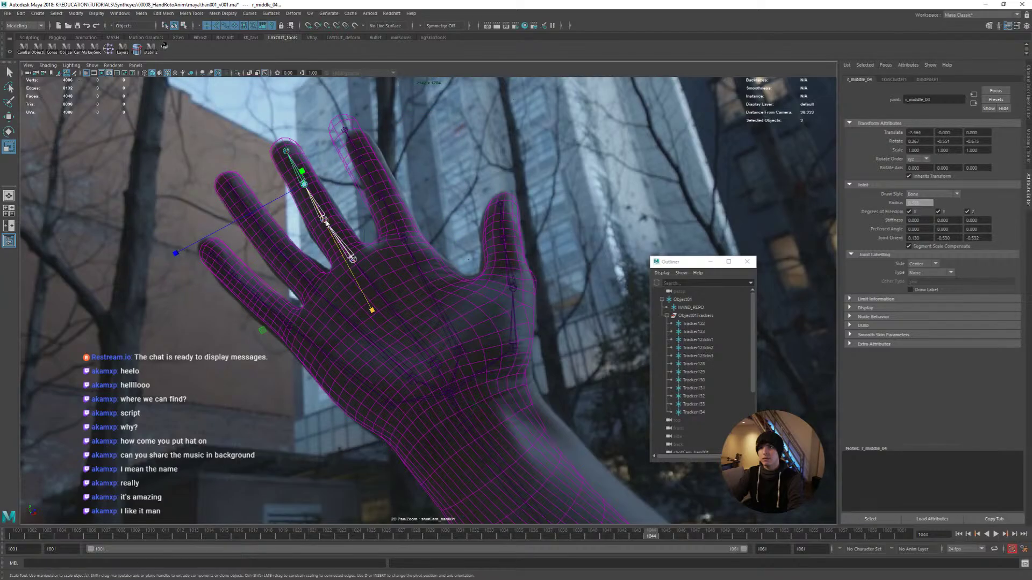
drag(326, 223, 322, 216)
Check the middle finger in the perspective view, rebend its three joints together and scale them along X to about 1.05
key(space)
alt+drag(215, 236, 177, 250)
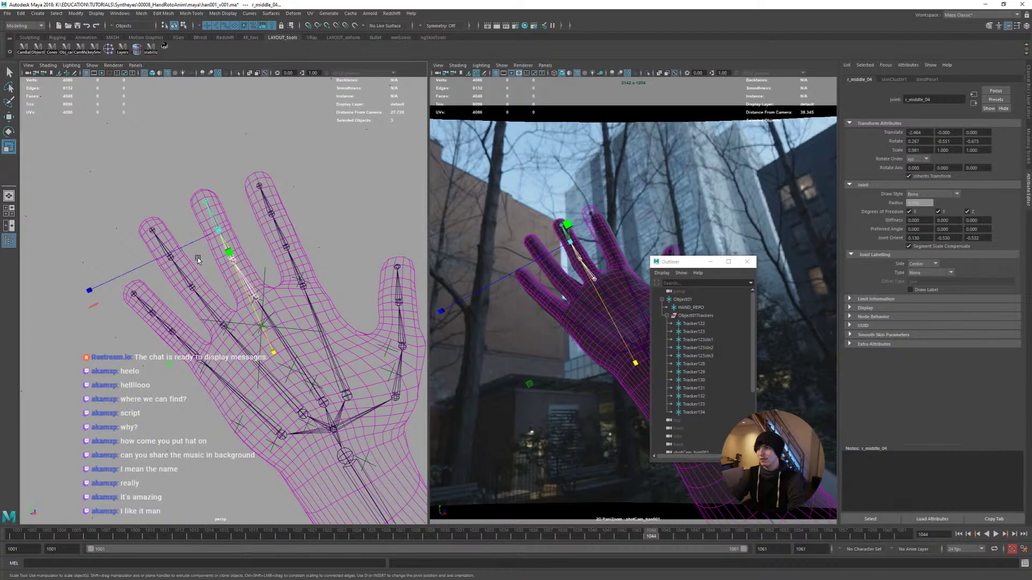
key(q)
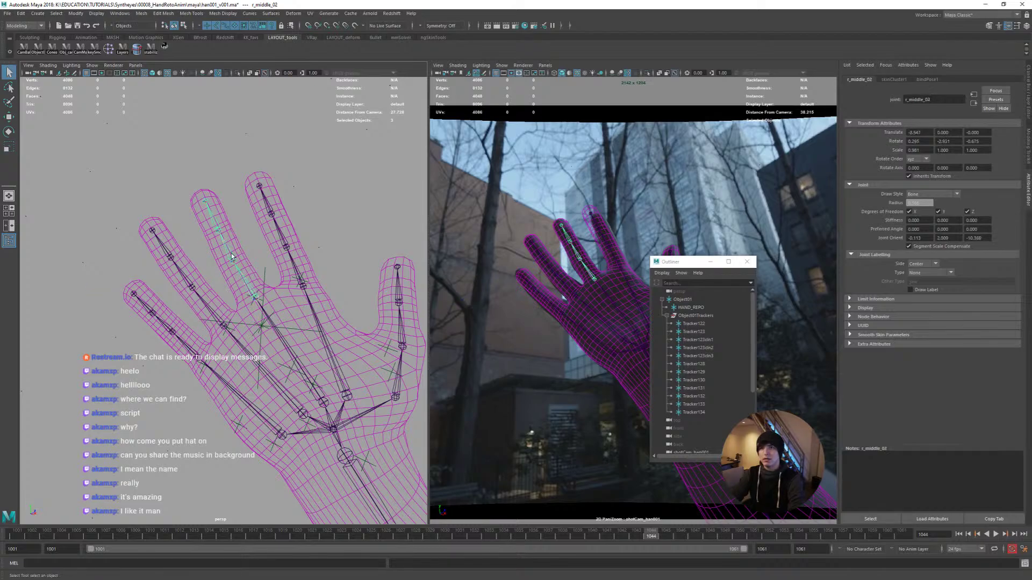
click(215, 226)
key(e)
mouse_move(275, 273)
mouse_down()
mouse_move(273, 248)
mouse_move(258, 269)
mouse_up()
key(r)
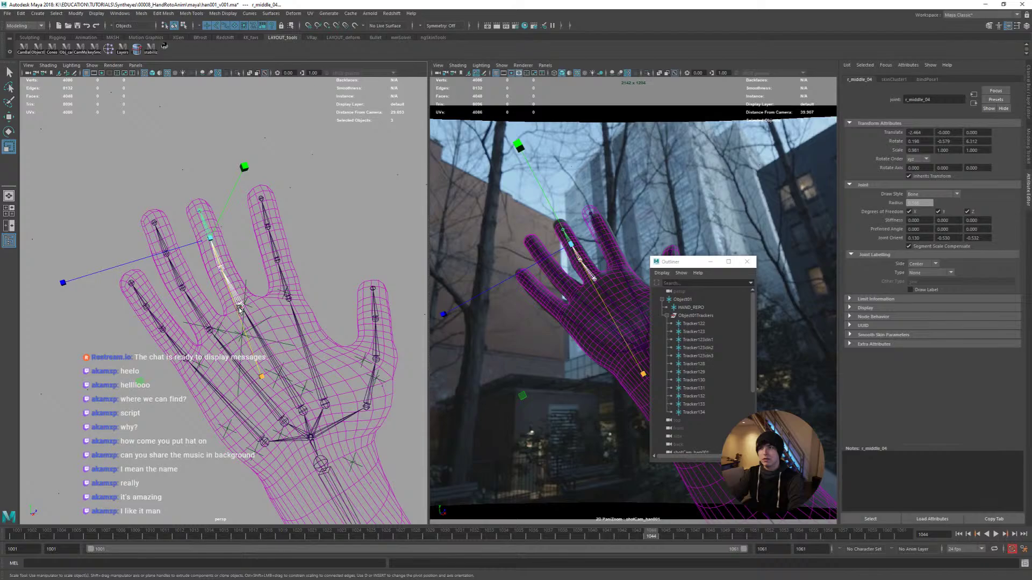
drag(240, 310, 207, 297)
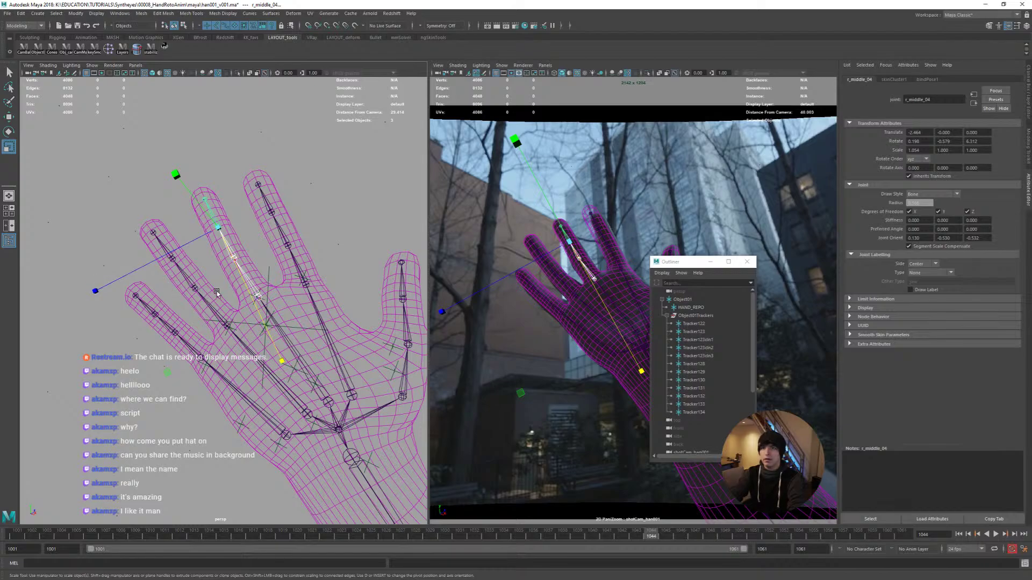
Reselect the three ring finger joints, adjust their rotation, and rescale them along X to about 1.13
click(206, 302)
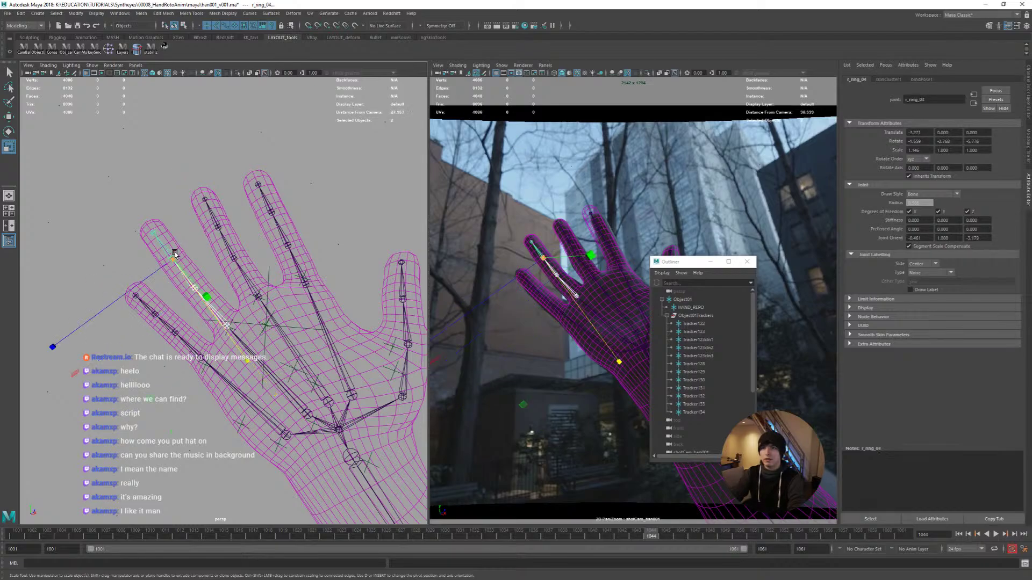
key(space)
drag(329, 321, 327, 319)
key(e)
drag(289, 231, 304, 245)
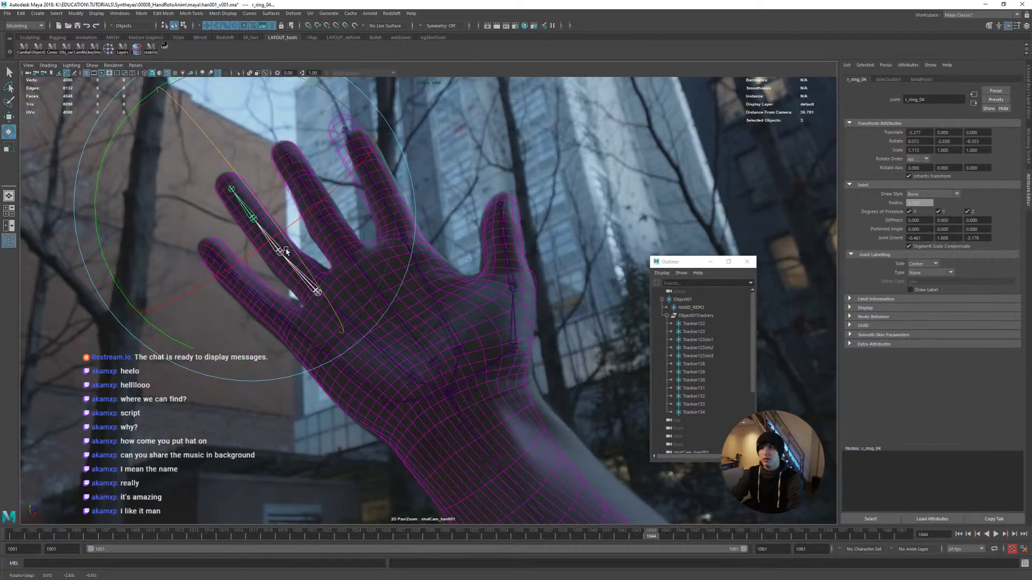
key(r)
key(space)
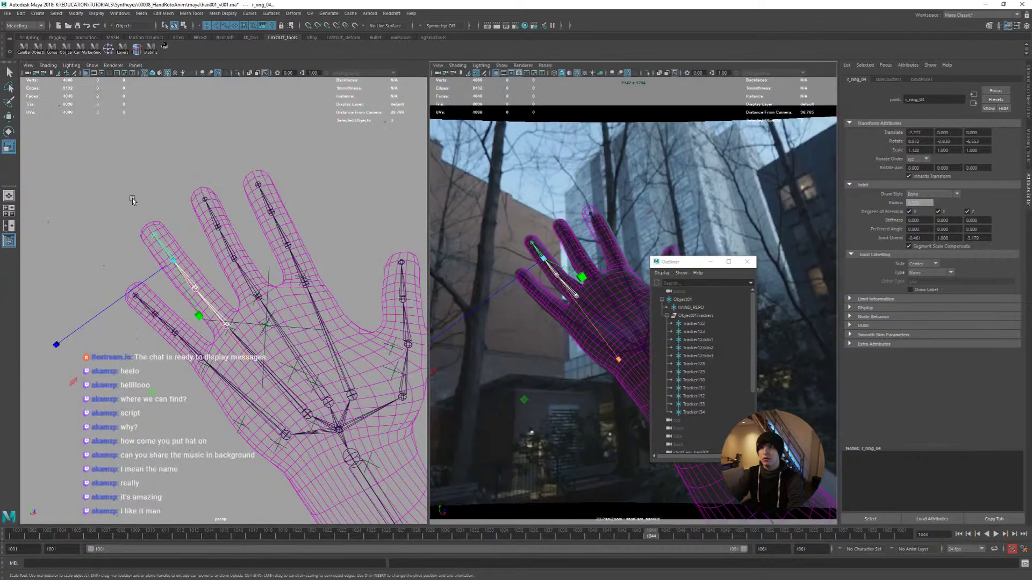
Scale the three middle finger joints along X to about 1.12 and rotate them to match the filmed middle finger
alt+drag(132, 199, 215, 221)
click(211, 220)
shift+click(202, 197)
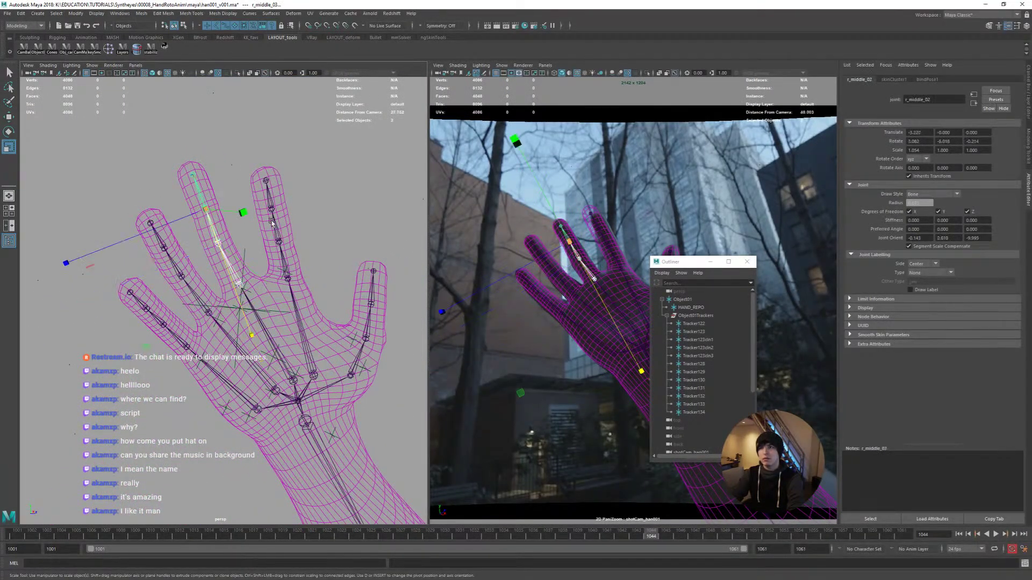
key(space)
drag(372, 309, 376, 315)
key(e)
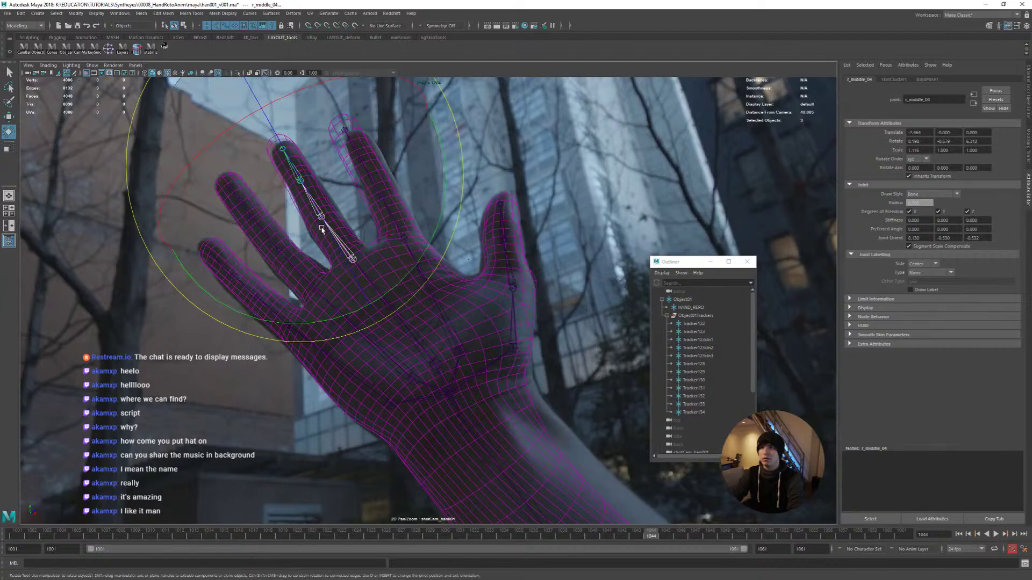
drag(322, 229, 312, 220)
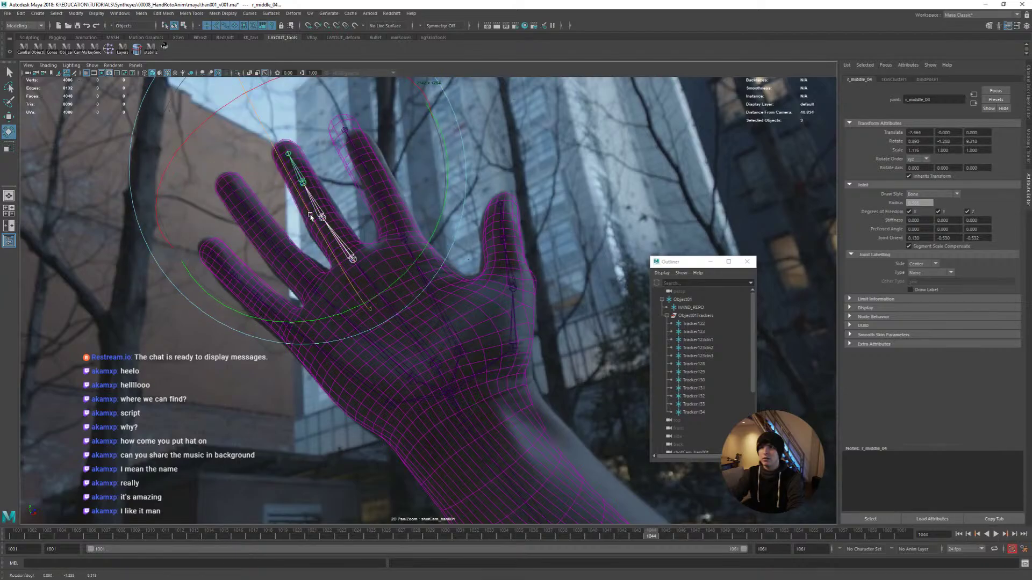
Select the three pinky joints together and rotate them slightly to match the filmed pinky
key(space)
alt+drag(218, 239, 232, 264)
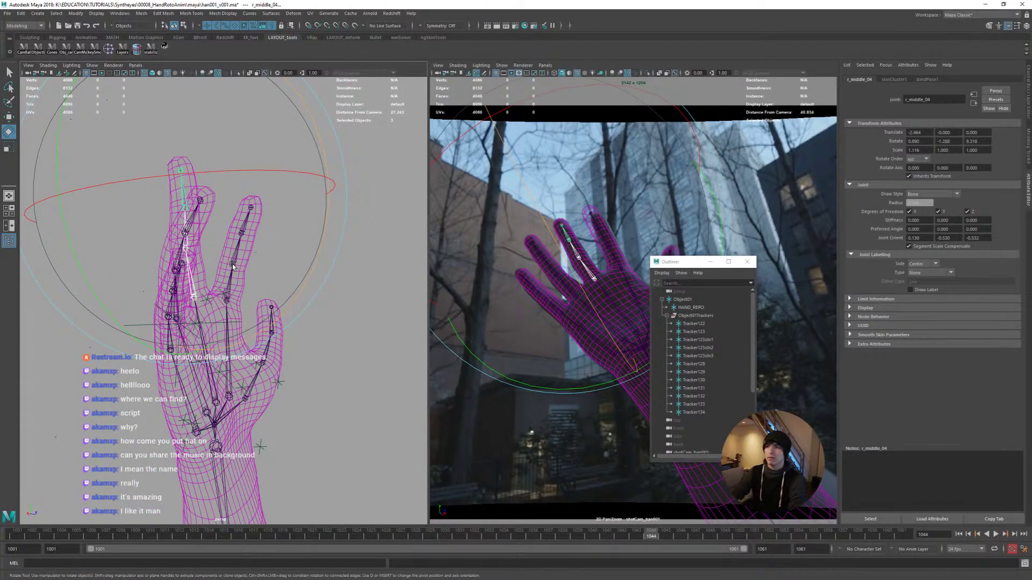
key(q)
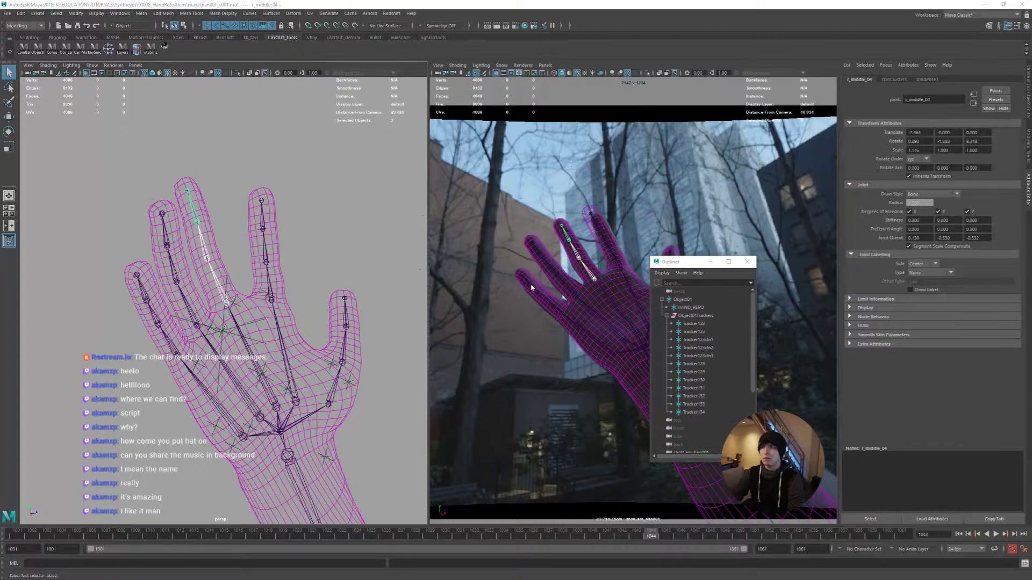
key(space)
click(257, 298)
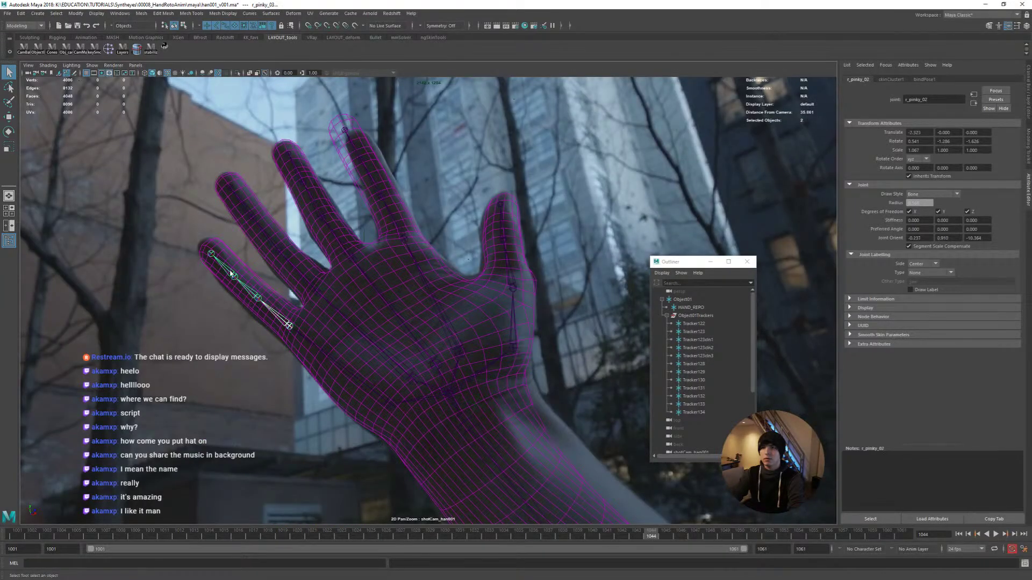
key(e)
drag(276, 304, 277, 324)
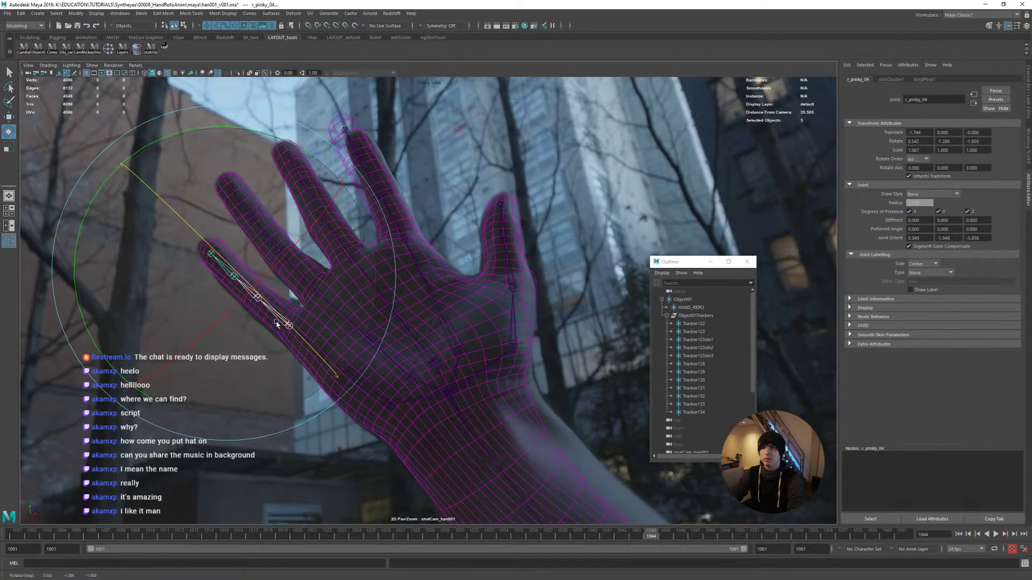
Rotate r_pinky_02 alone to about 5.5 in X and -5.0 in Z, and check the pinky in the perspective view
click(279, 323)
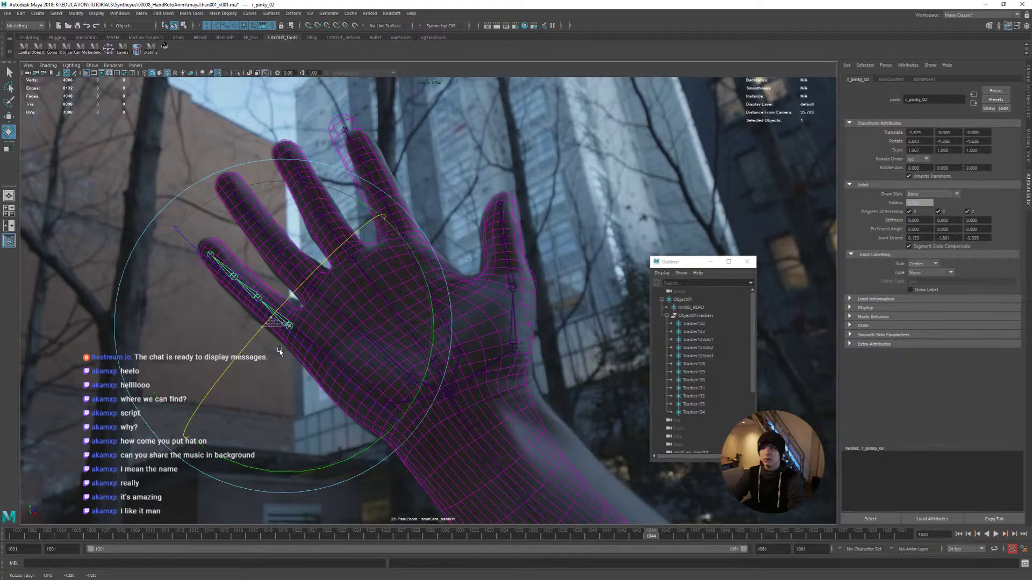
drag(300, 317, 308, 328)
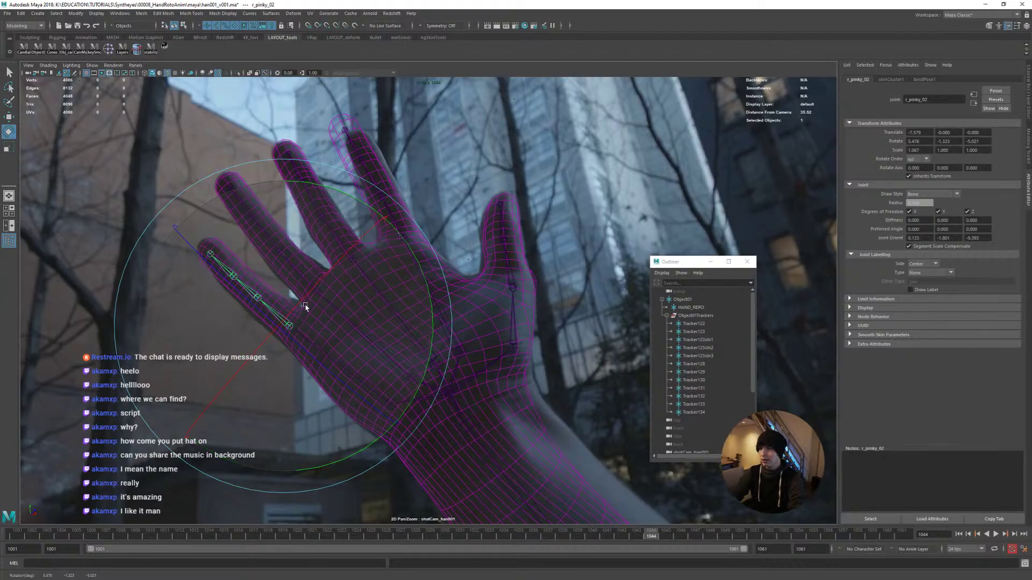
key(space)
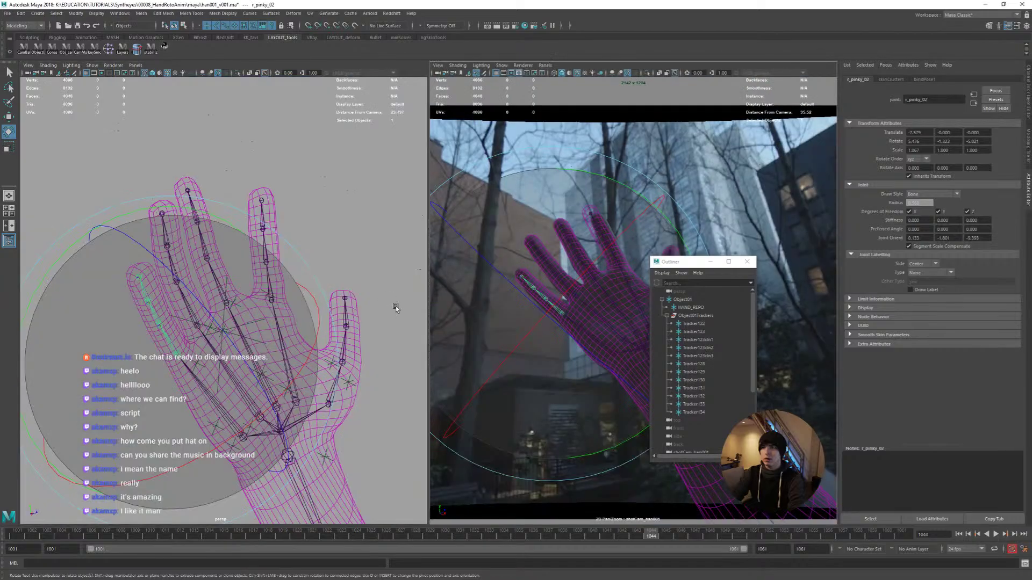
key(space)
key(space)
key(space)
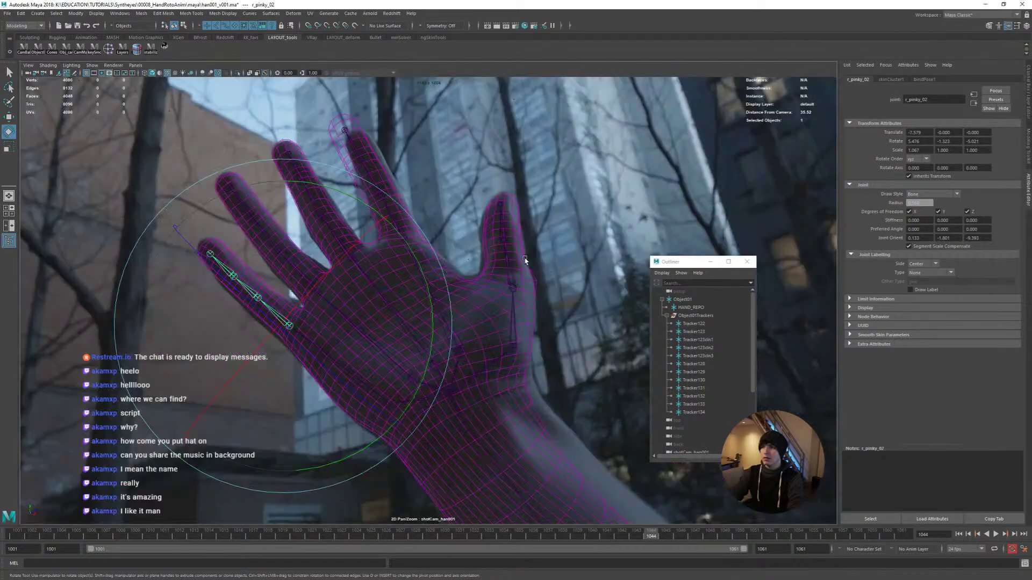
Collapse the Object01Trackers and hands_GEO groups in the Outliner, and display the channels of shotCam_han001
click(548, 247)
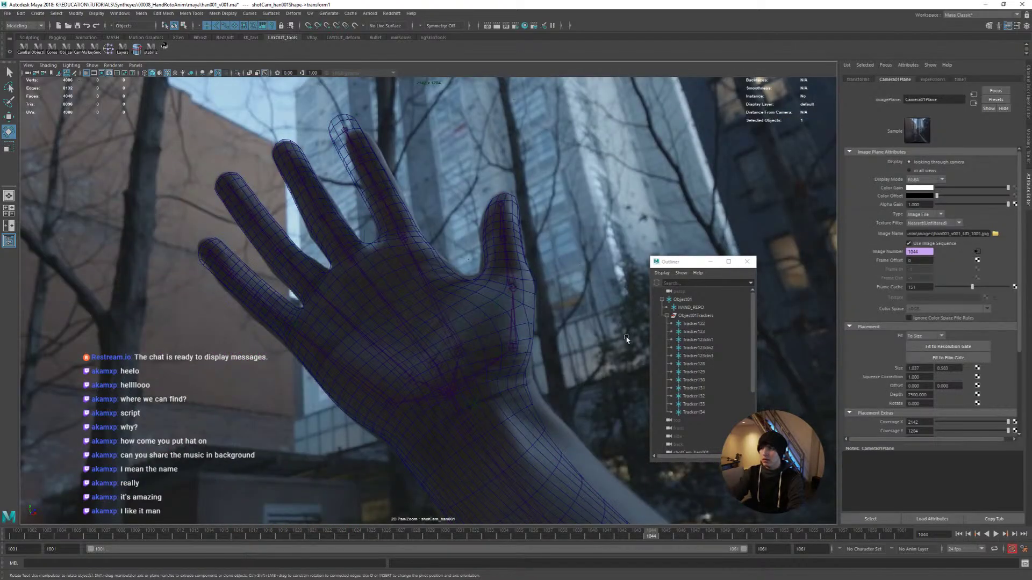
click(668, 316)
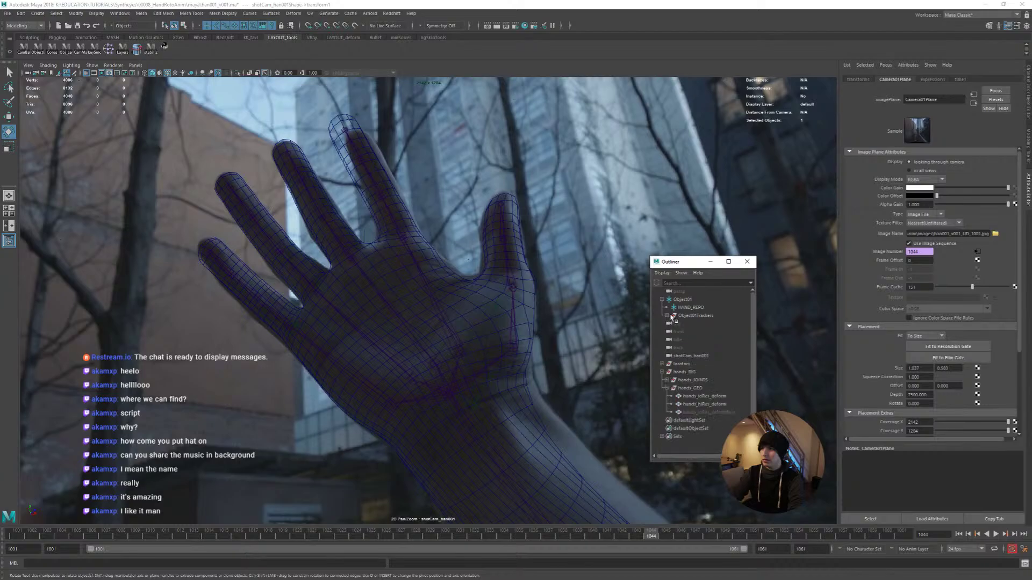
click(666, 388)
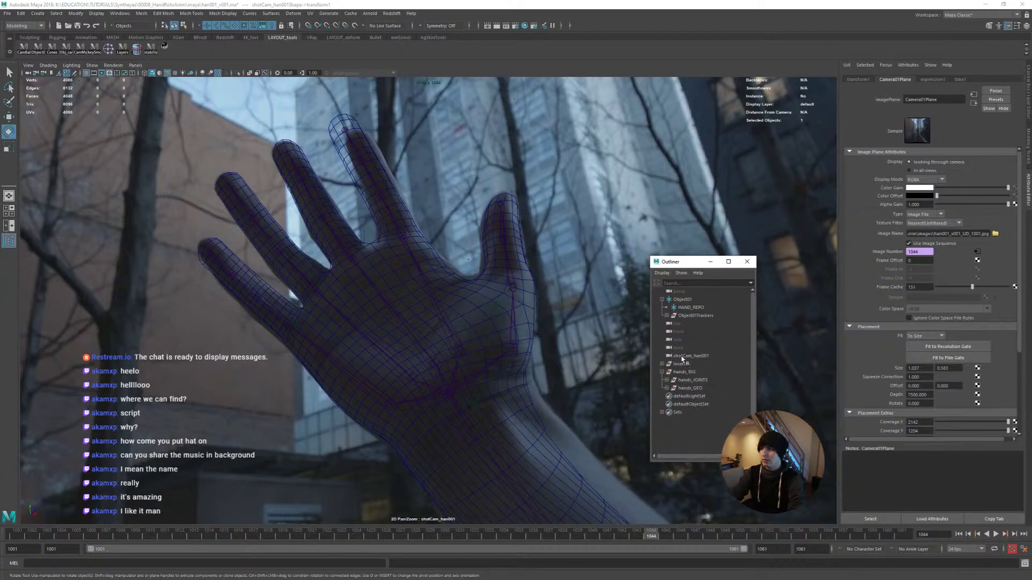
click(680, 356)
key(ctrl+a)
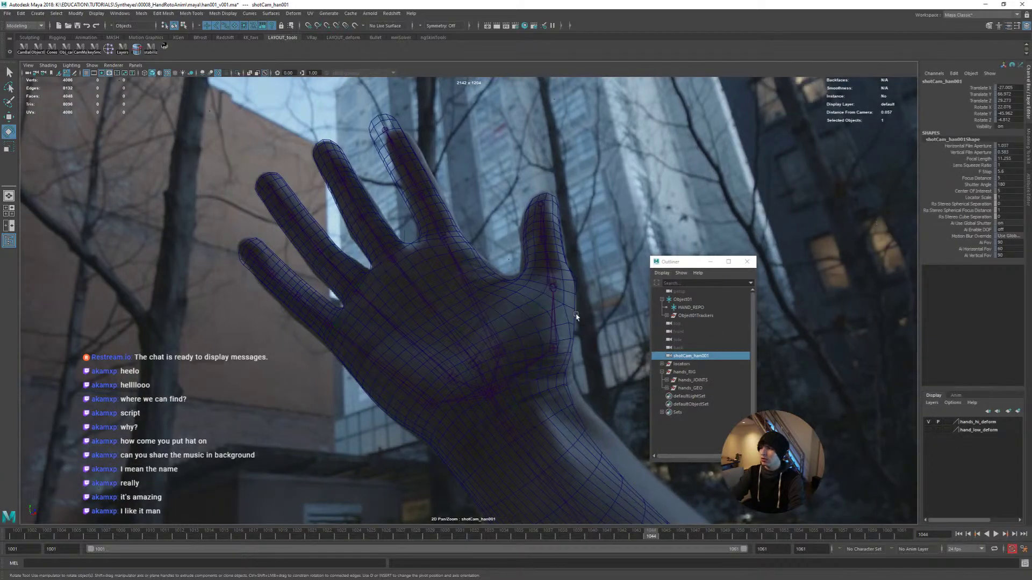
key(ctrl+a)
key(ctrl+a)
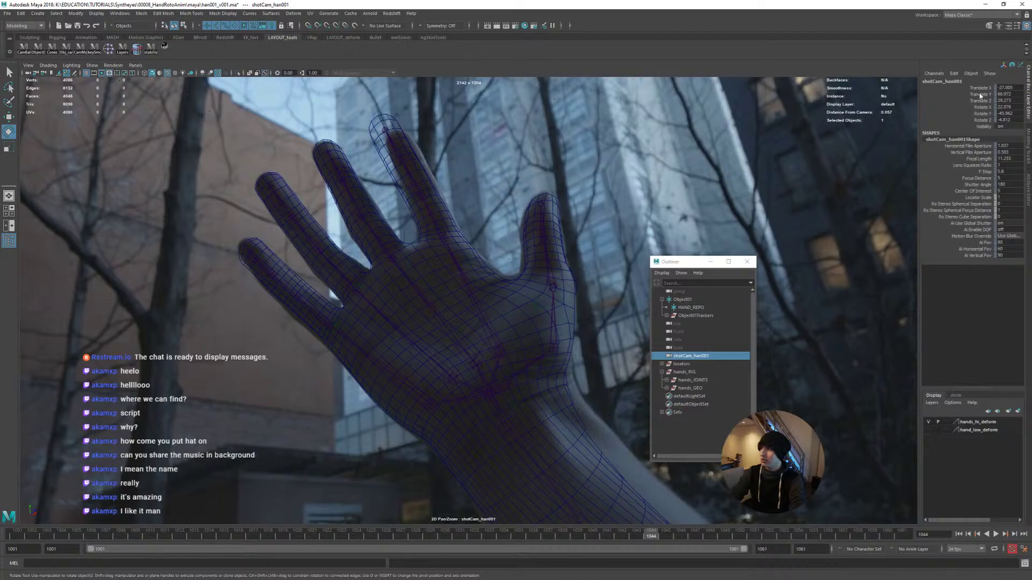
drag(981, 87, 979, 256)
right_click(979, 255)
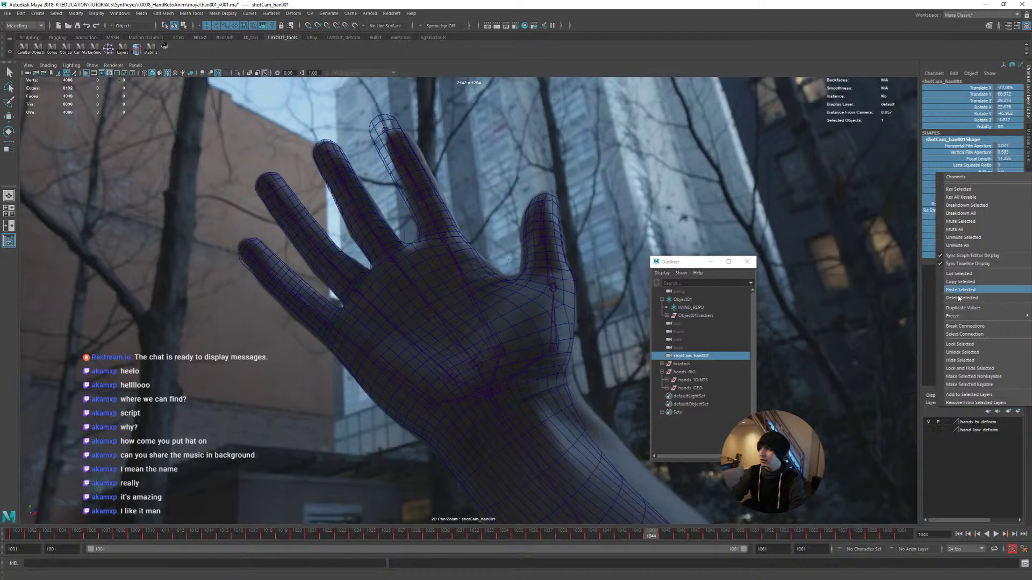
click(962, 152)
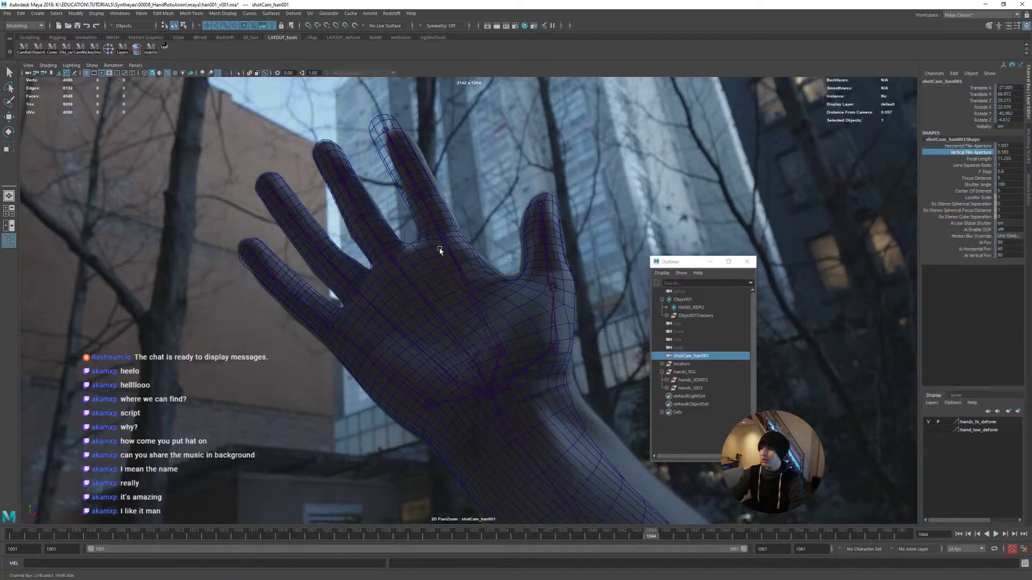
click(553, 212)
key(e)
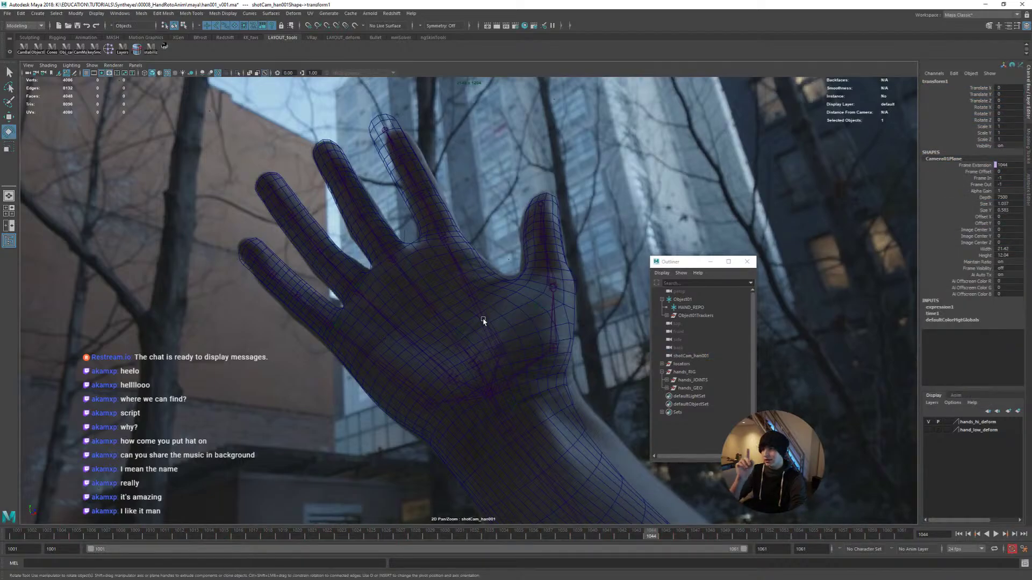
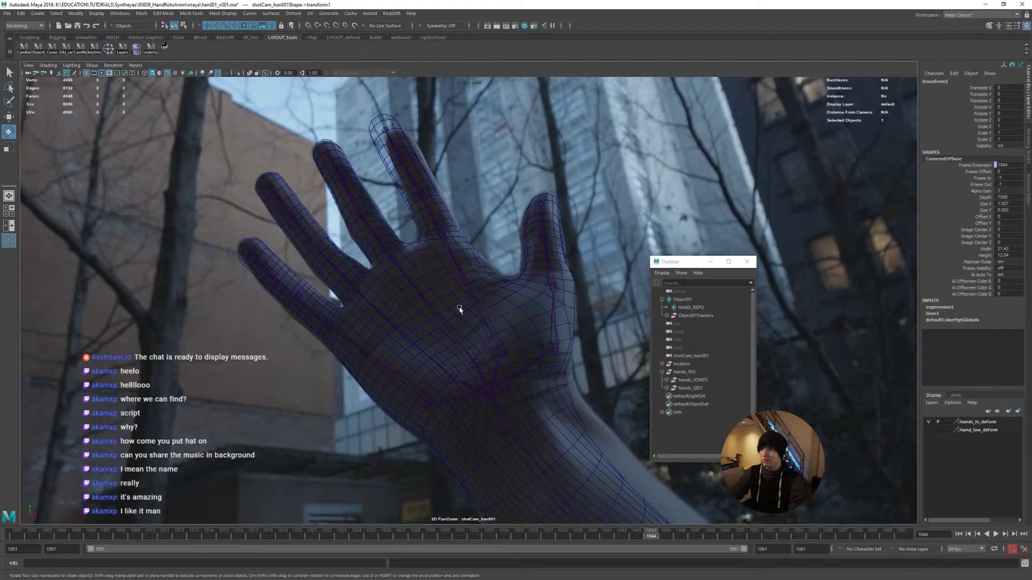
Rotate r_pointer_02 towards the filmed index finger and scale it along X to 0.946
click(432, 222)
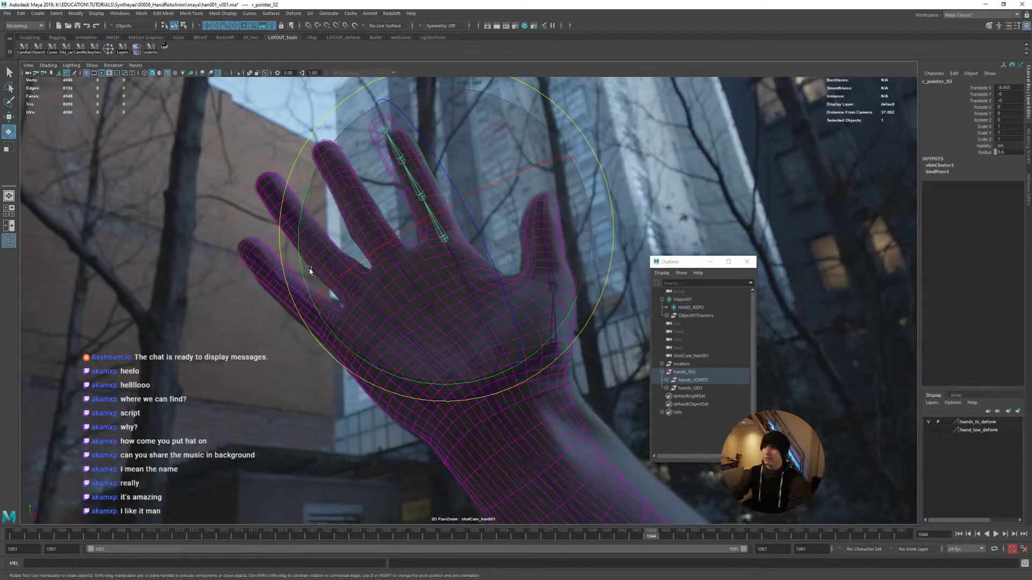
drag(414, 194, 419, 199)
key(space)
alt+drag(342, 287, 334, 312)
key(r)
key(space)
Try rotating r_pointer_02 further to bend the index finger, and undo the rotation
key(e)
drag(491, 209, 463, 183)
key(ctrl+z)
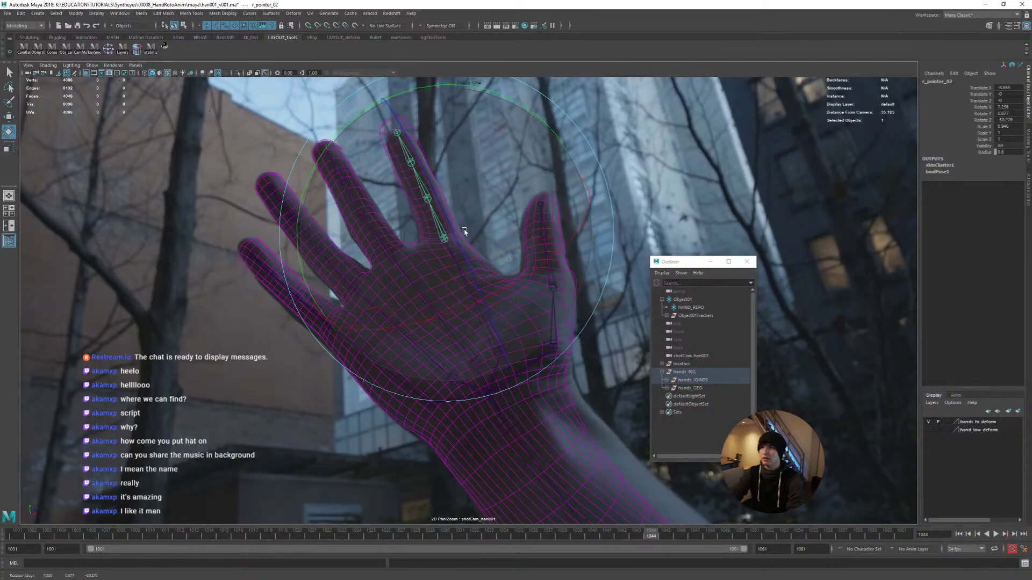
key(ctrl+z)
Select the three index finger joints and bend them together to match the footage, with r_pointer_04 at about -14.1 in Z
key(q)
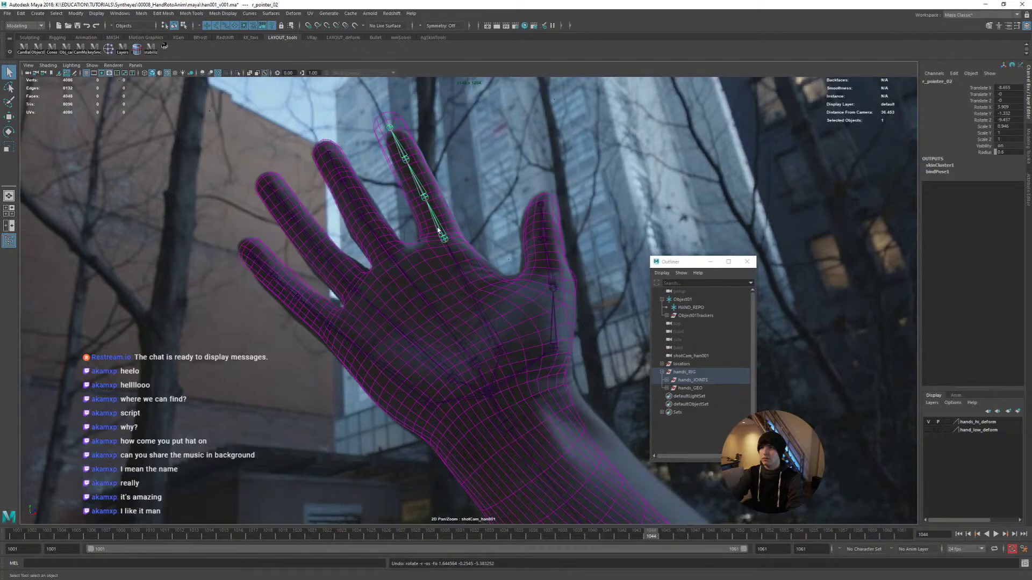
click(436, 219)
shift+click(419, 185)
key(e)
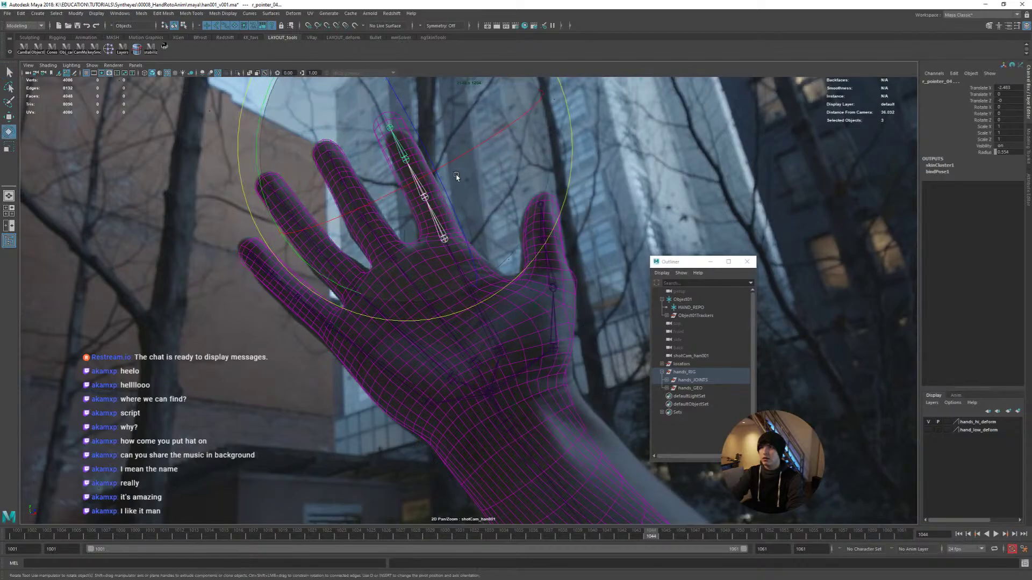
drag(454, 175, 384, 186)
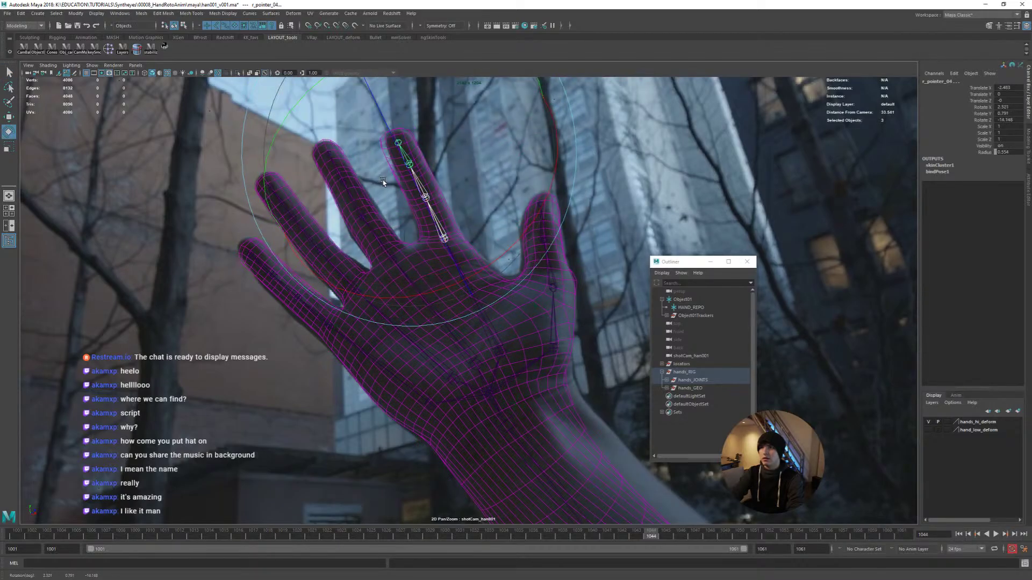
Move the Outliner clear of the filmed hand and examine the index finger's bend from several angles in the perspective view
key(space)
mouse_move(323, 262)
alt+mouse_down()
mouse_move(350, 256)
mouse_move(329, 248)
alt+mouse_up()
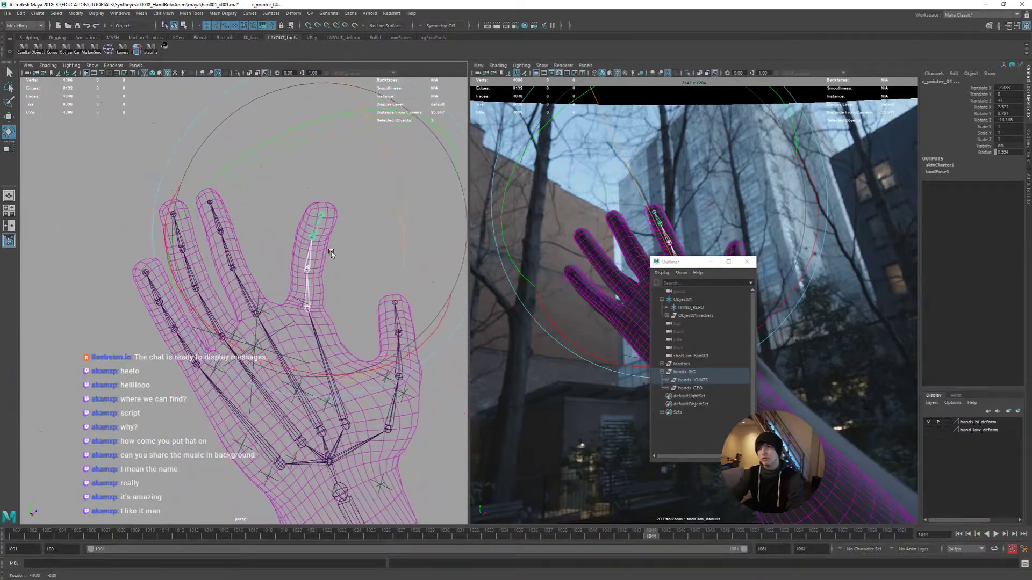
mouse_move(676, 263)
mouse_down()
mouse_move(817, 277)
mouse_move(819, 245)
mouse_up()
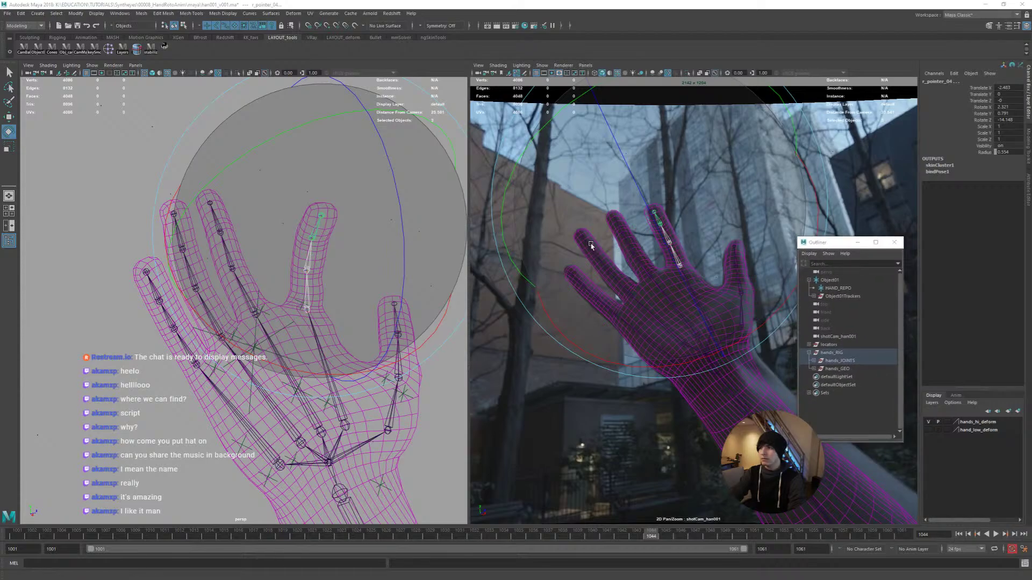
key(space)
key(space)
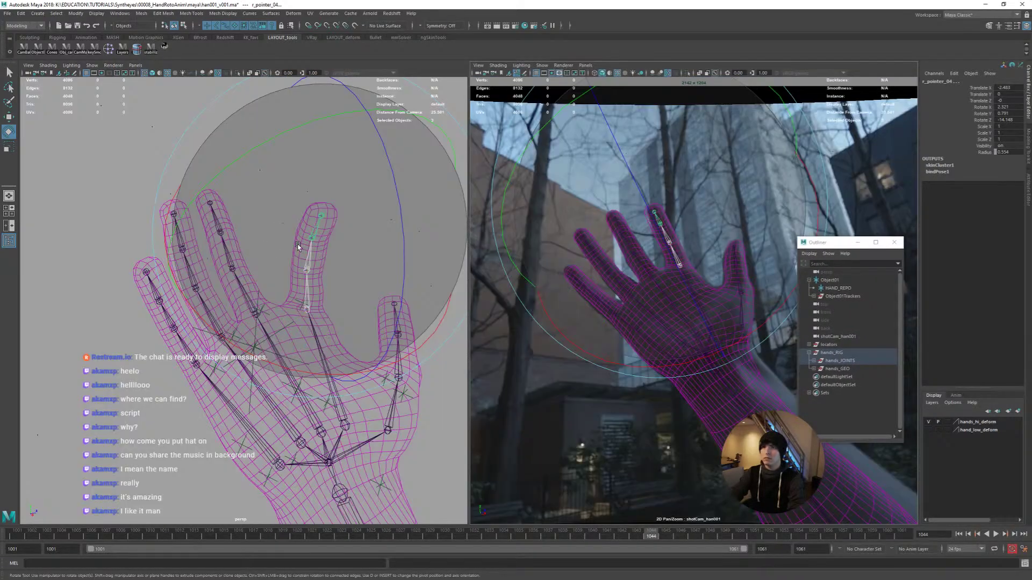
mouse_move(298, 246)
alt+mouse_down()
mouse_move(357, 253)
mouse_move(291, 260)
alt+mouse_up()
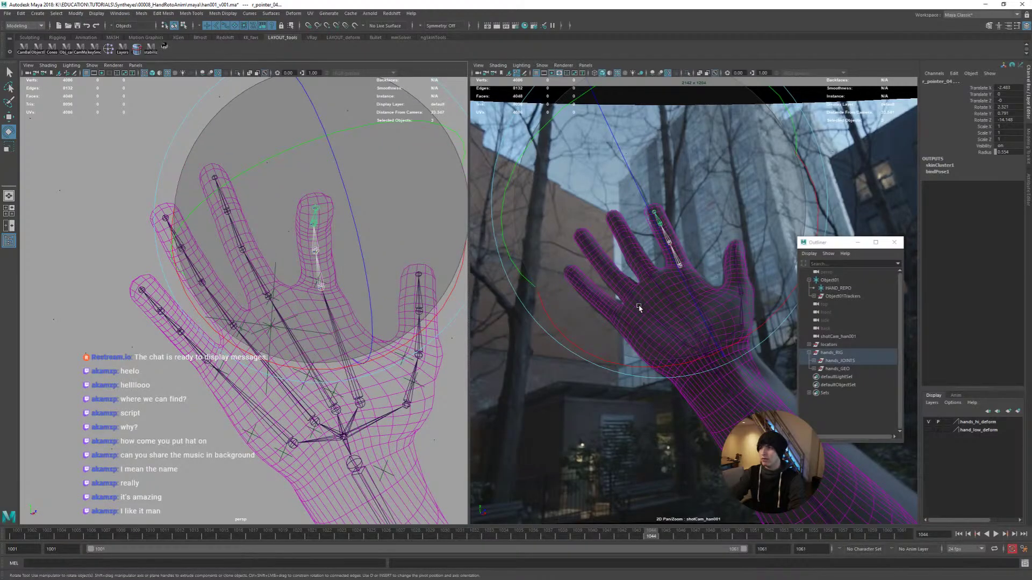
alt+drag(312, 296, 376, 299)
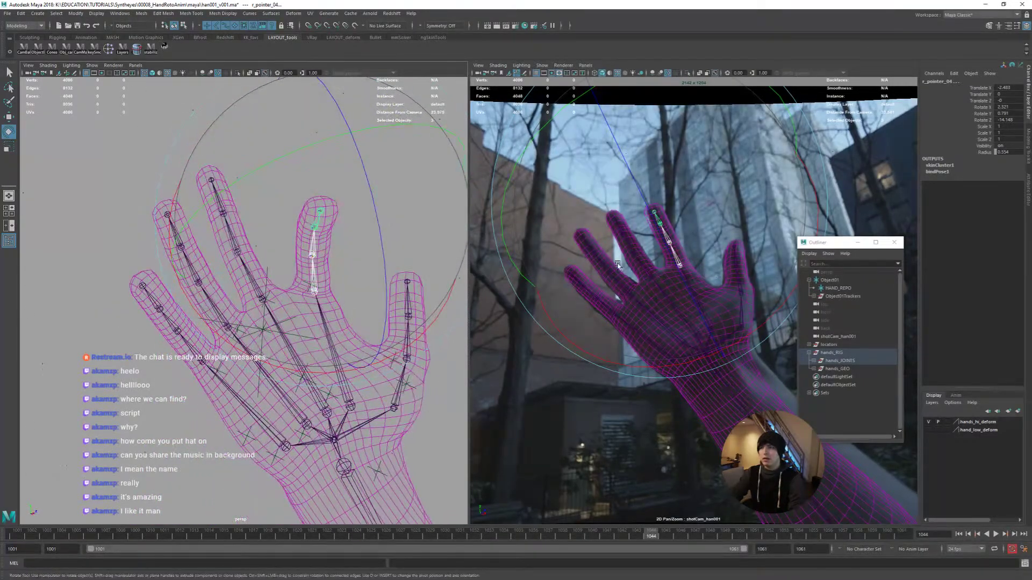
Move r_thumb_02 slightly in the shot camera view and scale it along X to about 0.71 to fit the filmed thumb
key(space)
key(w)
click(553, 289)
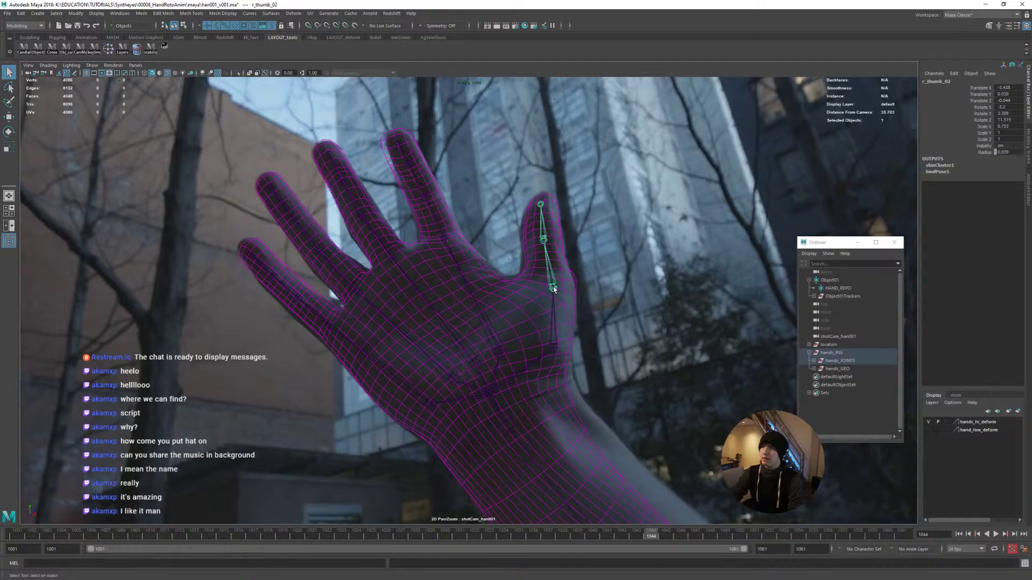
drag(555, 293, 546, 259)
key(r)
middle_drag(554, 295, 547, 293)
key(w)
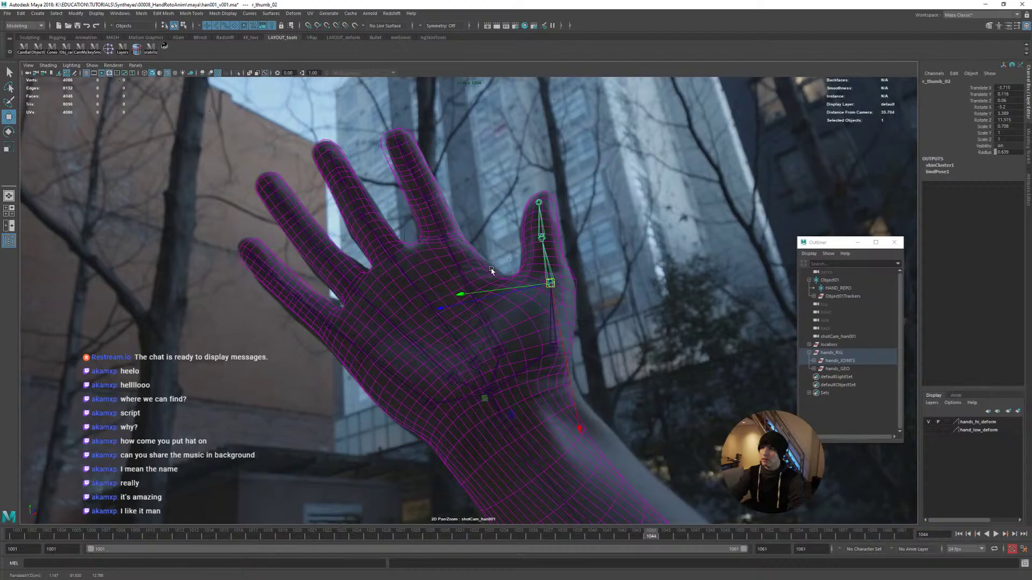
Shift the palm joint r_pointer_01 and rotate it to about -0.86 in Y to realign the index finger
click(468, 295)
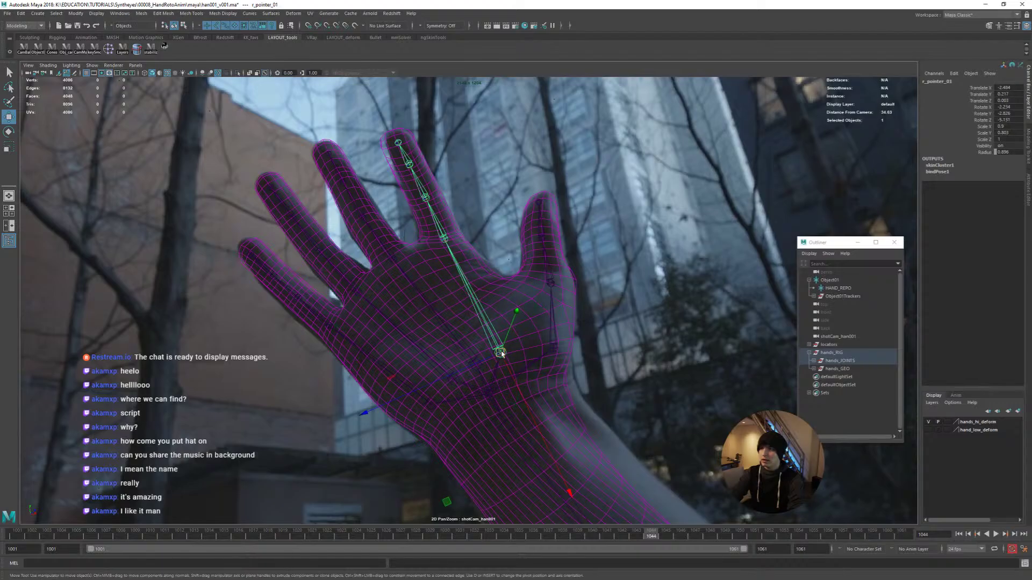
middle_drag(500, 353, 490, 359)
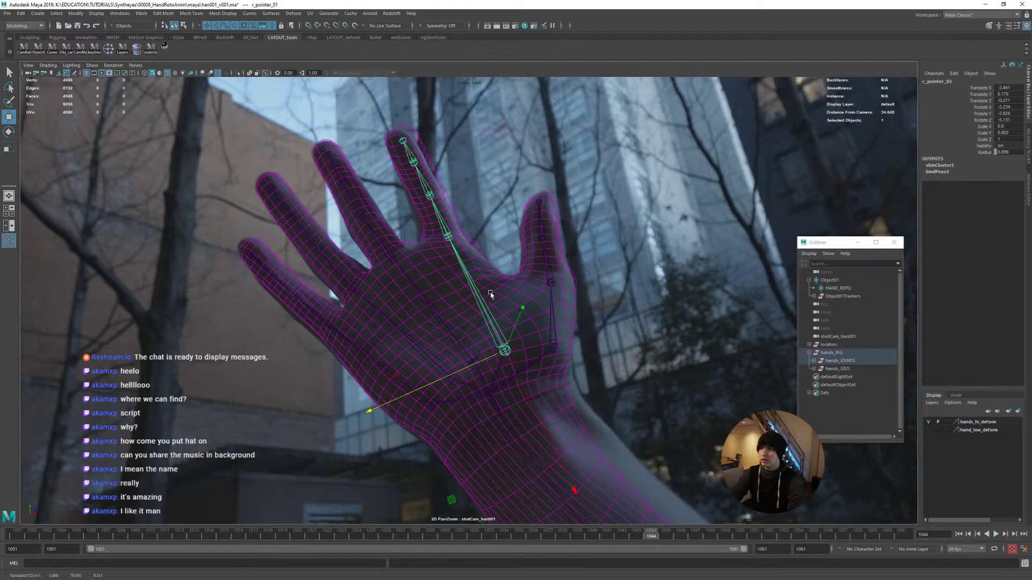
key(e)
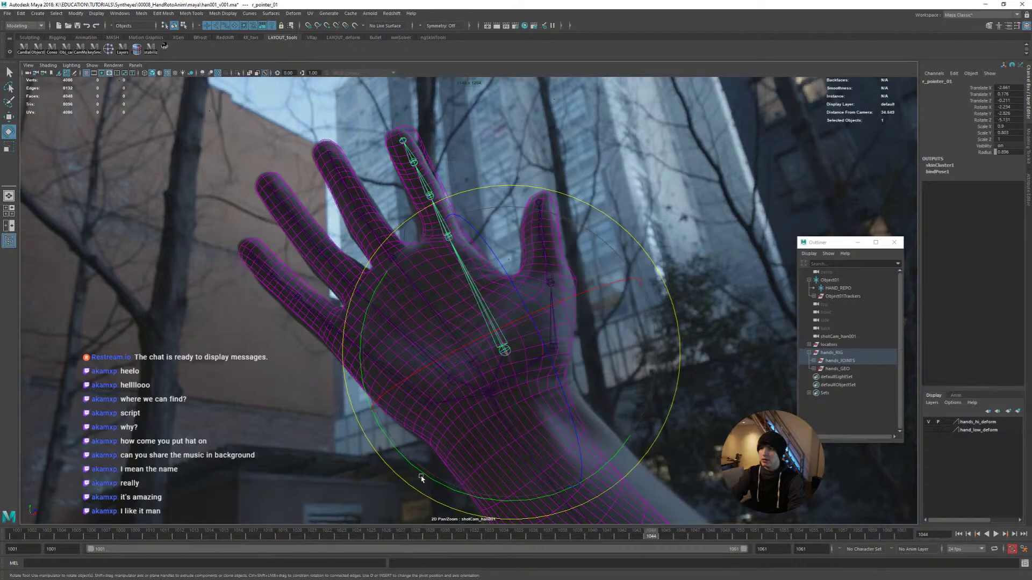
drag(422, 476, 422, 476)
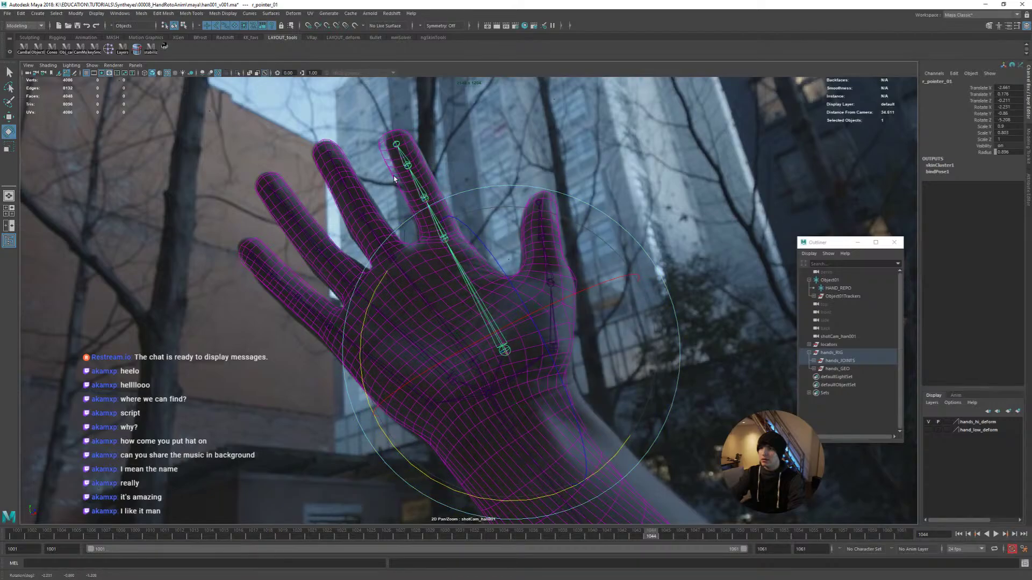
Rotate r_pointer_02 to about -23.7 in Z to refit the index finger, and check the hand in the perspective view
key(Down)
drag(330, 325, 331, 326)
key(q)
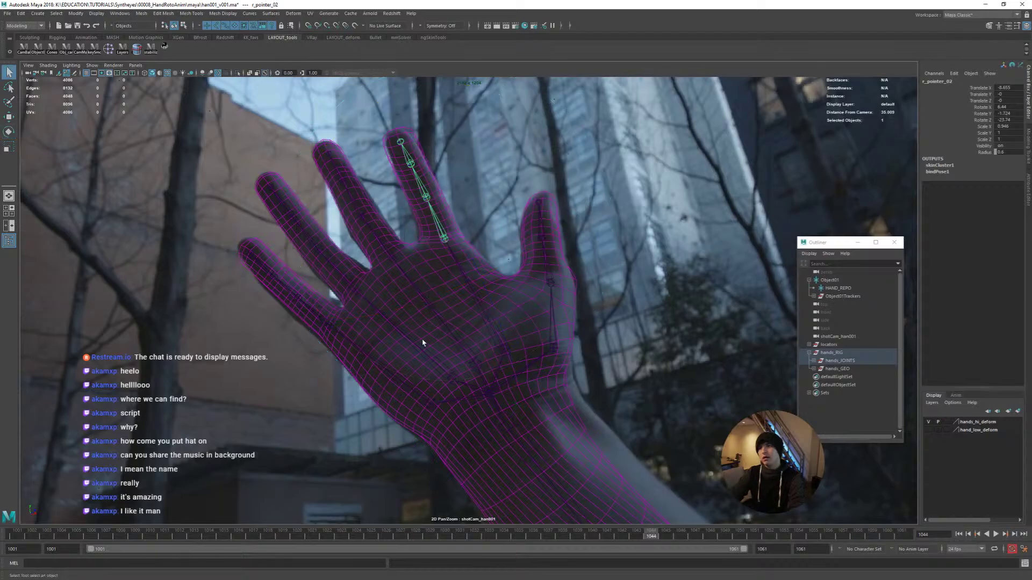
key(space)
key(space)
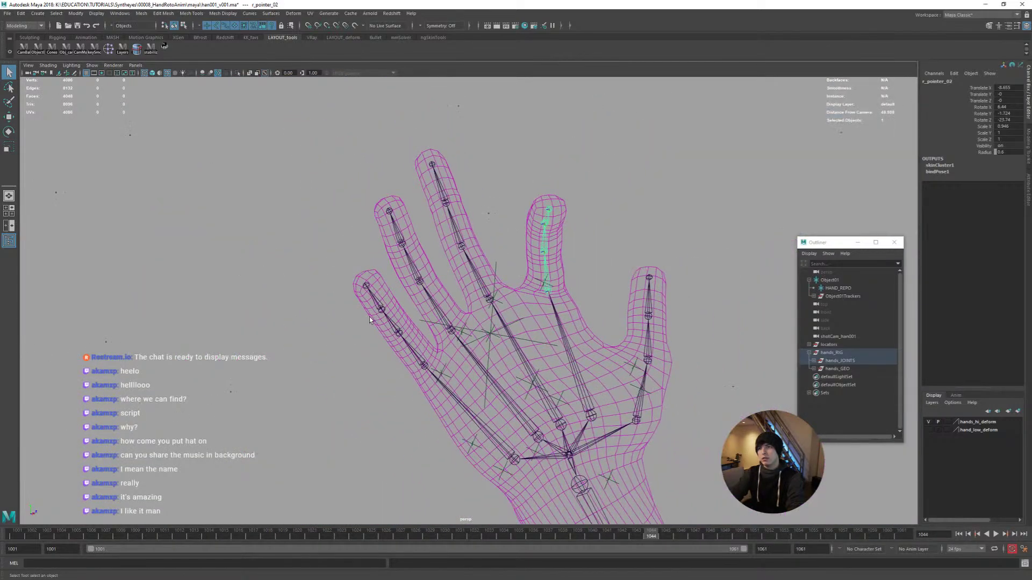
Select the tracker beside the wrist and compare its position with the hand mesh in the perspective and shot camera views
alt+drag(499, 290, 474, 322)
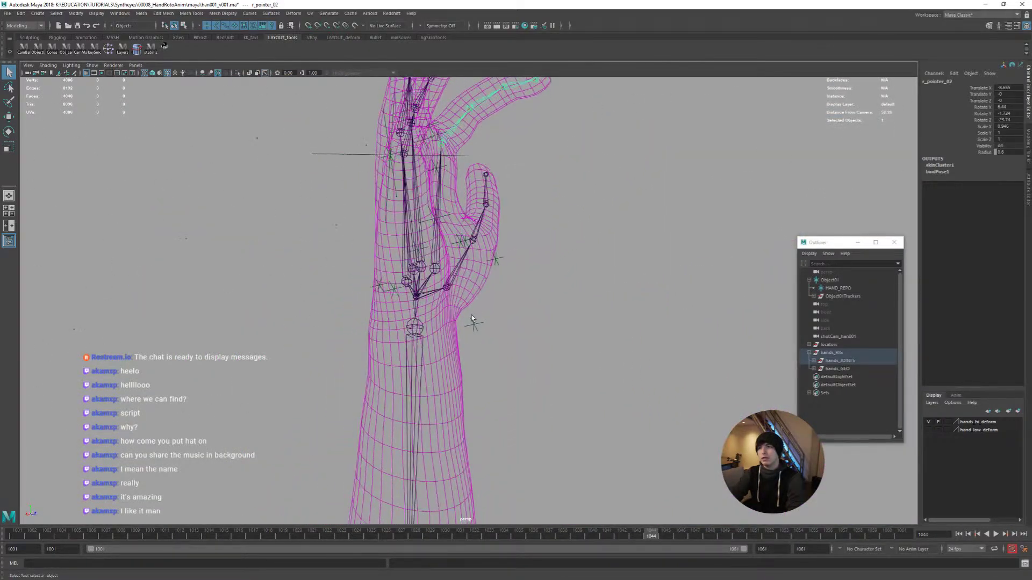
click(473, 323)
key(space)
key(space)
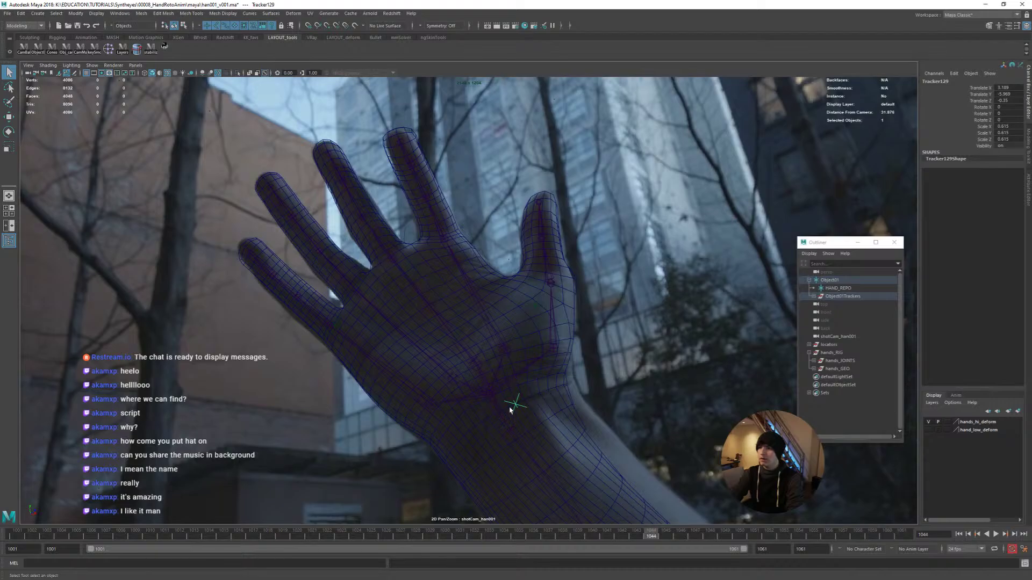
key(space)
alt+drag(334, 327, 321, 318)
alt+right_drag(321, 318, 316, 341)
alt+middle_drag(315, 341, 357, 316)
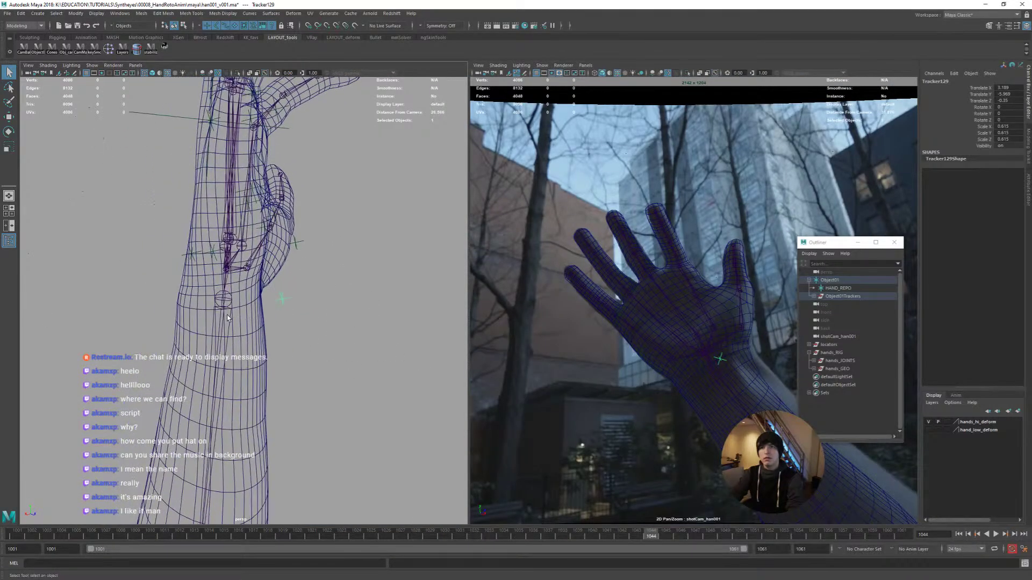
click(227, 317)
key(f)
key(w)
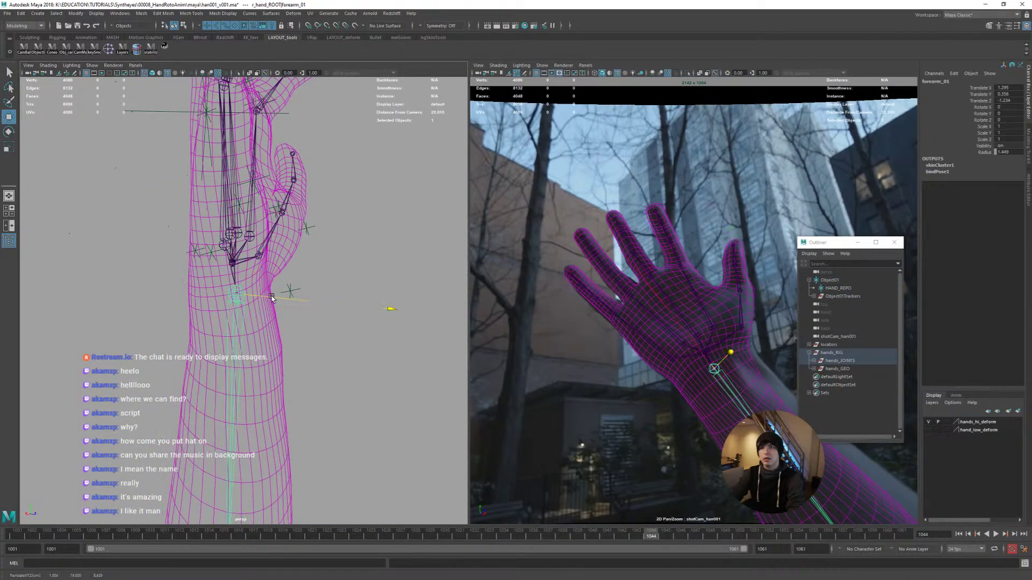
mouse_move(271, 299)
mouse_down()
mouse_move(276, 288)
mouse_move(268, 296)
mouse_move(282, 297)
mouse_up()
key(ctrl+z)
Rotate r_hand_ROOT slightly to about 95.97 in X, 19.95 in Y and 78.42 in Z to match the filmed hand
key(r)
alt+drag(282, 296, 358, 240)
click(253, 263)
key(ctrl+z)
key(w)
key(r)
key(e)
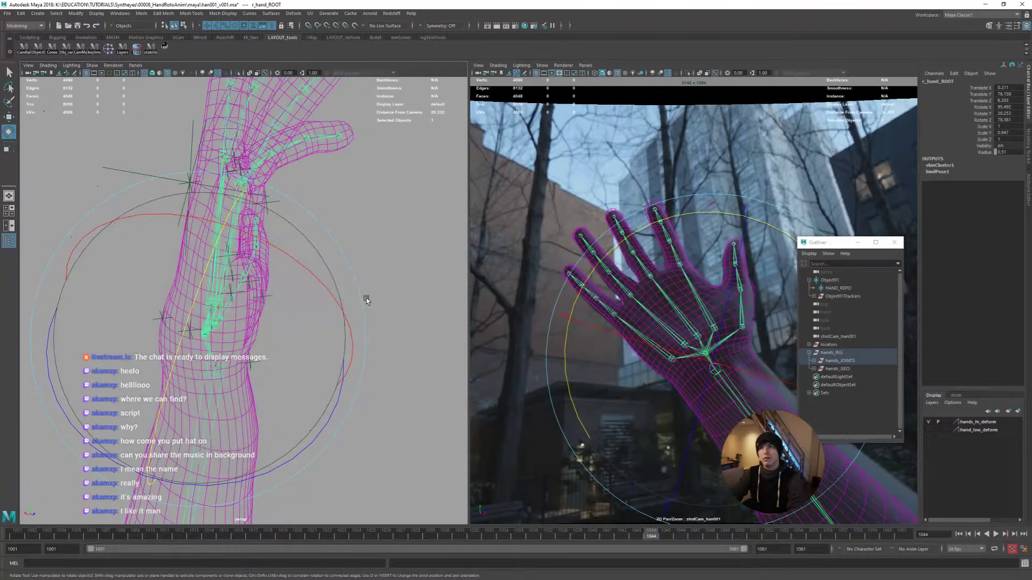
key(space)
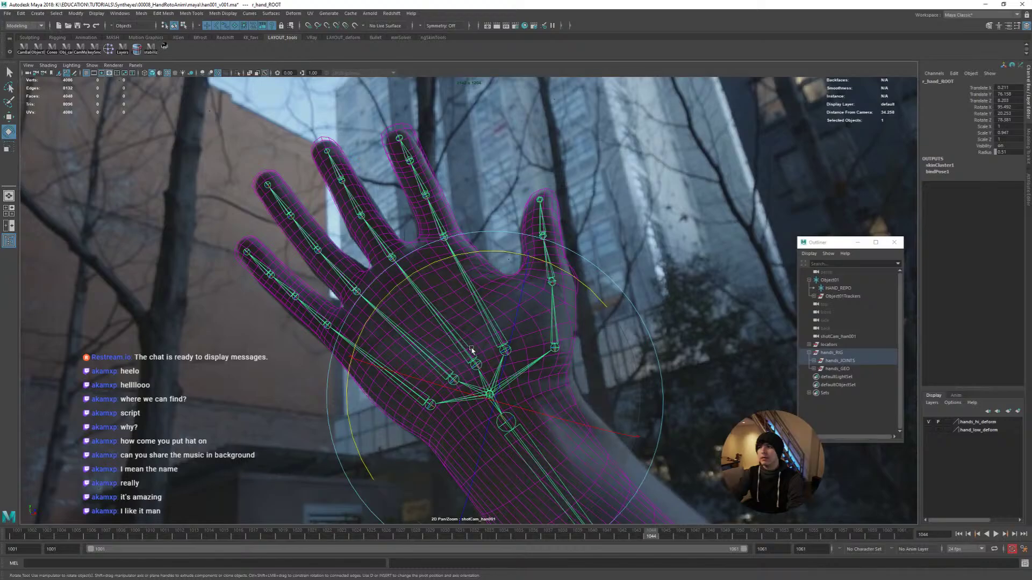
drag(410, 251, 409, 253)
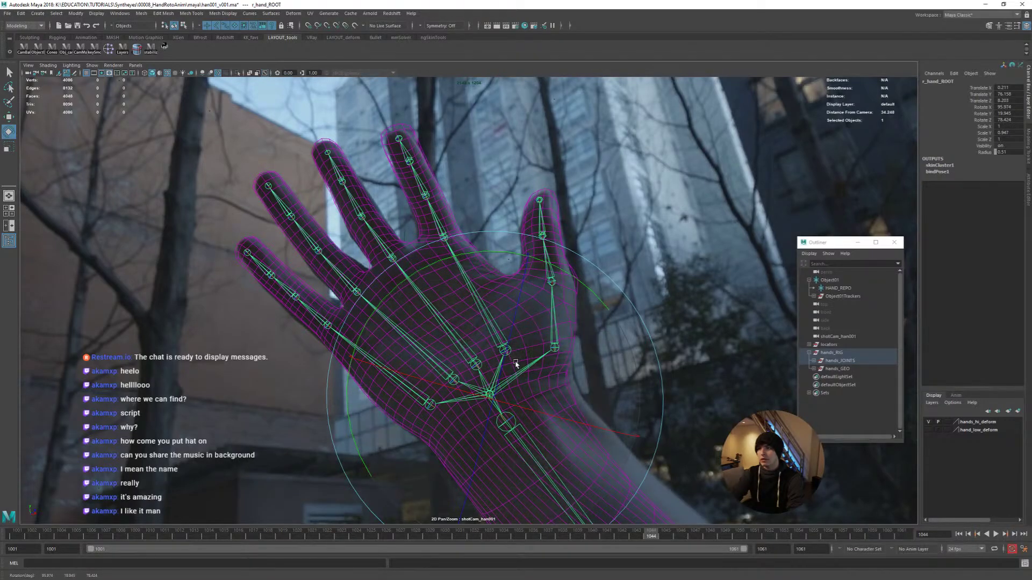
Move r_hand_ROOT to about 0.046, 76.1, 8.34 and scale it along Y to about 0.971 to fit the trackers
key(space)
alt+drag(259, 315, 334, 310)
click(440, 295)
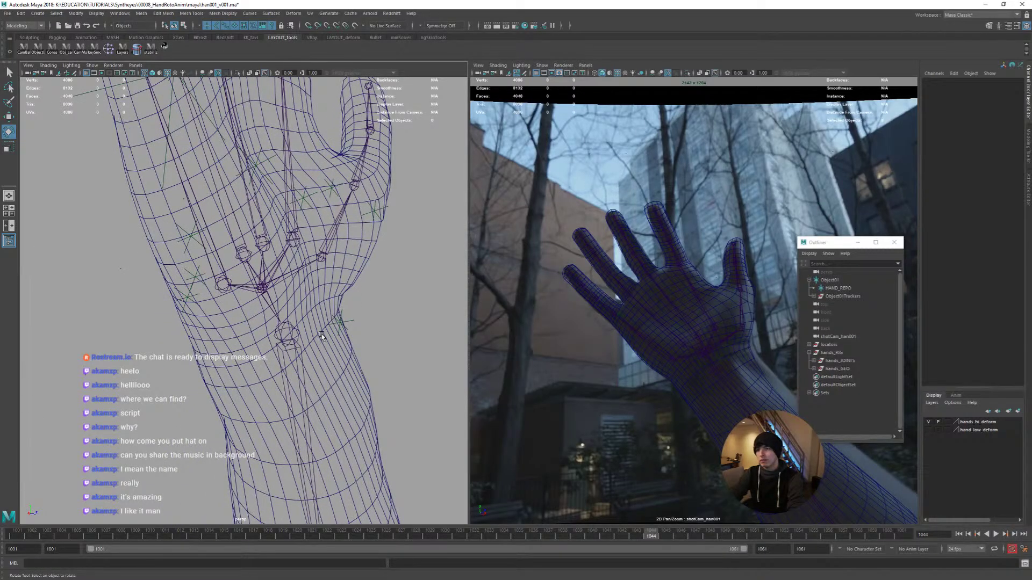
alt+drag(310, 329, 222, 297)
click(248, 387)
key(w)
click(220, 307)
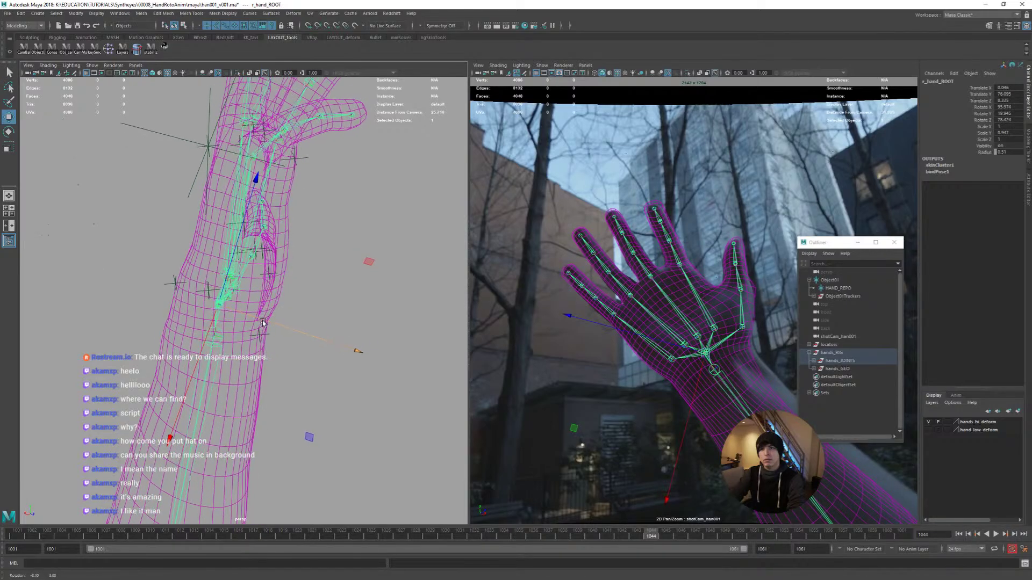
key(r)
middle_drag(253, 319, 267, 318)
alt+drag(266, 317, 237, 306)
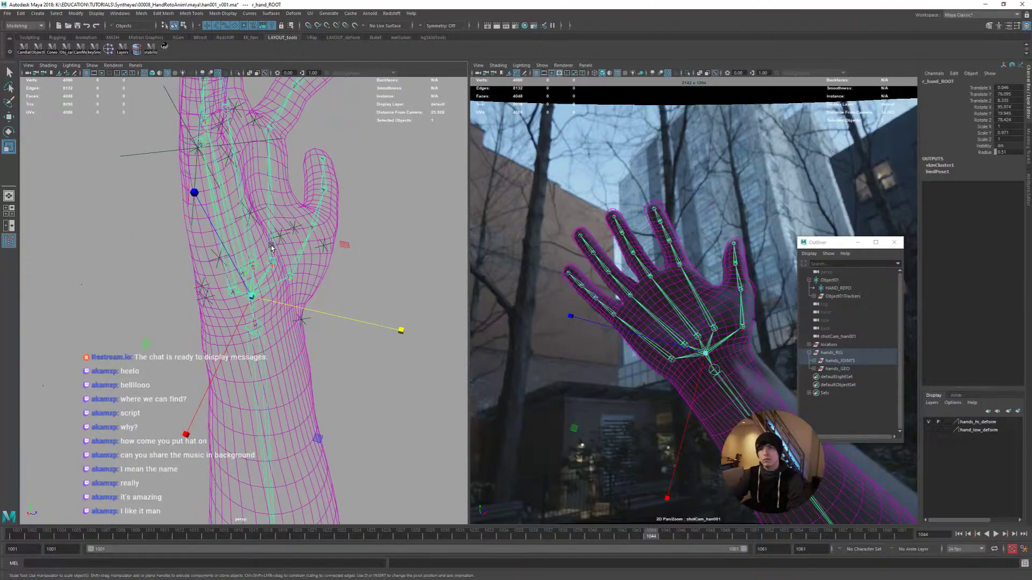
Select the palm joints of the index, middle, ring and pinky fingers and shift them together slightly to refit the palm
click(249, 258)
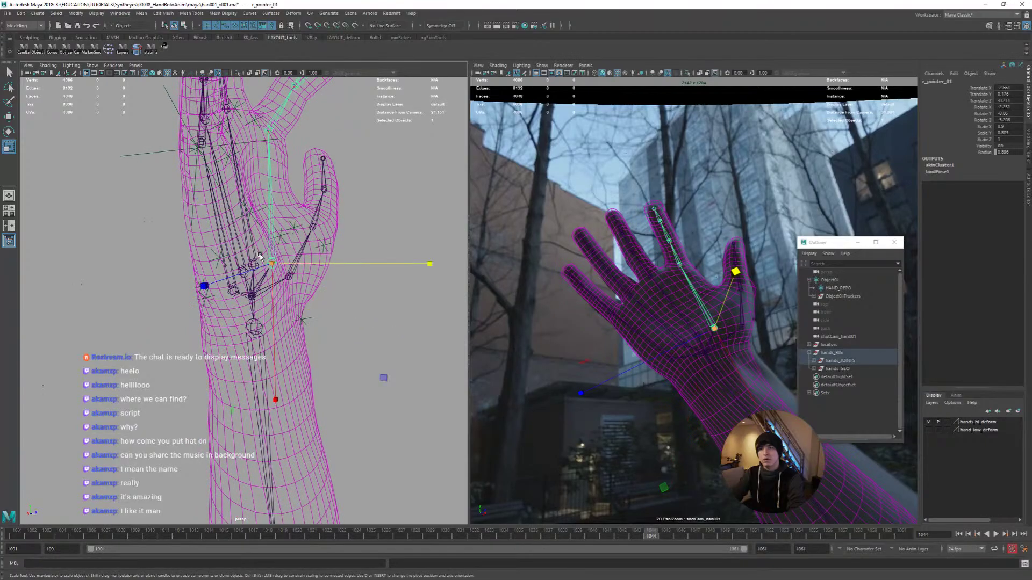
shift+click(229, 267)
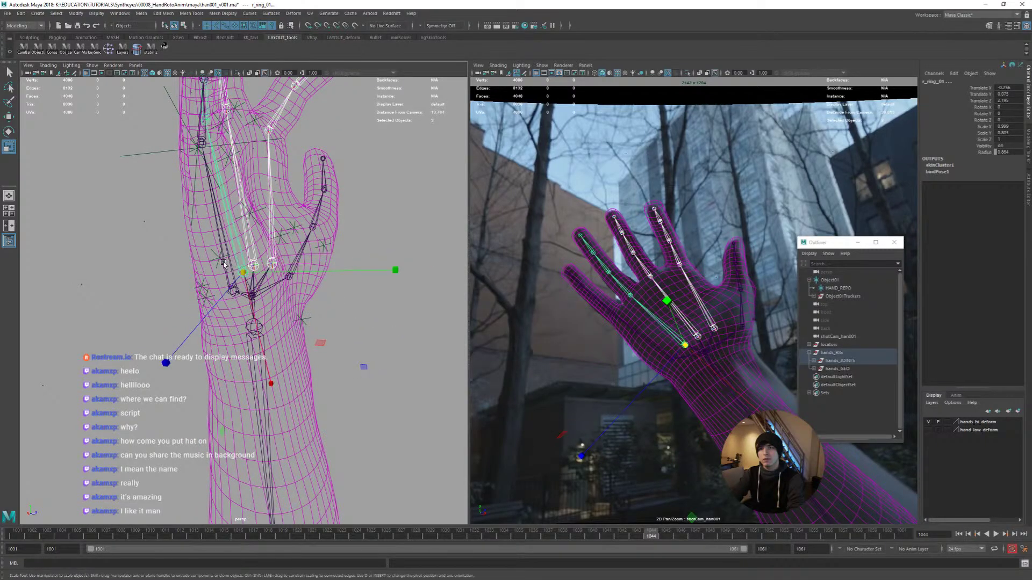
shift+click(232, 290)
alt+drag(232, 290, 252, 230)
key(w)
click(259, 237)
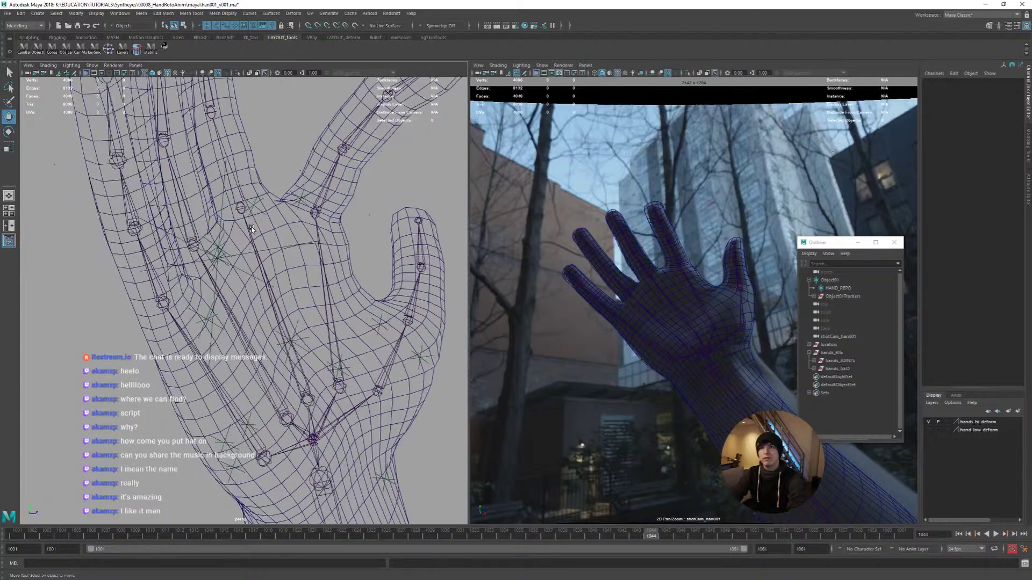
Examine the middle knuckle's tracker and the middle and ring palm joints from several angles and against the filmed hand
drag(264, 195, 247, 215)
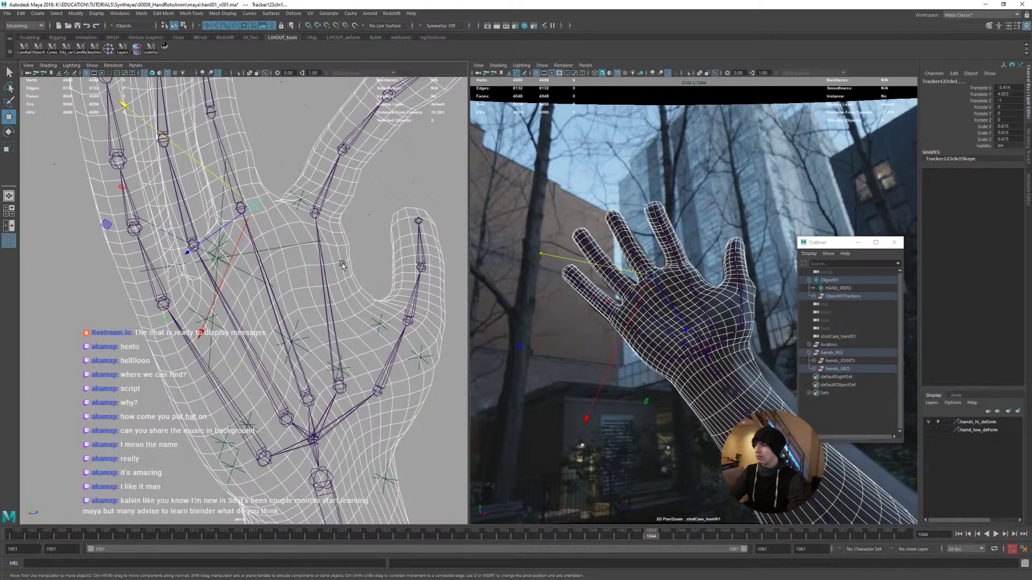
alt+drag(352, 296, 363, 293)
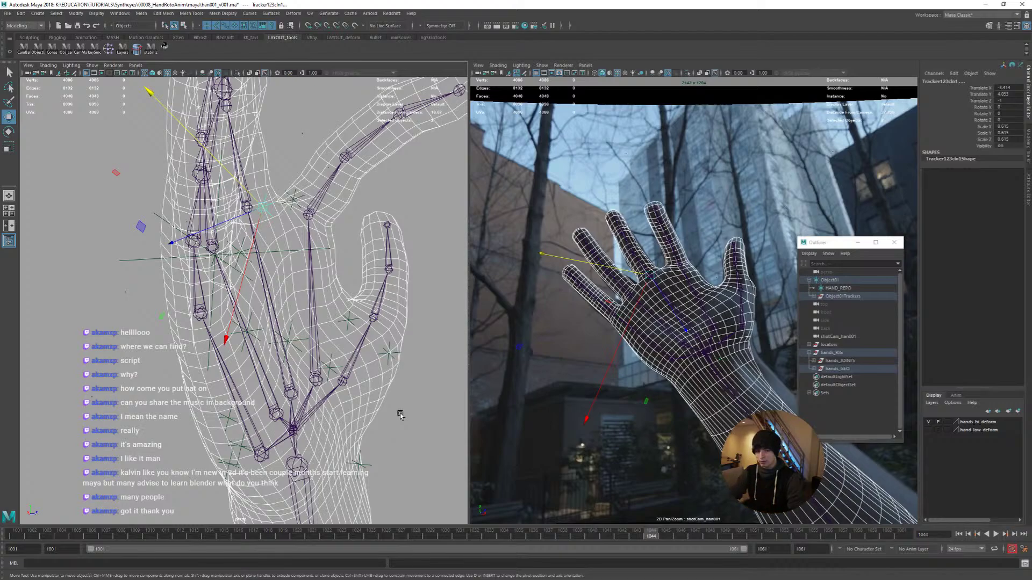
scroll(297, 362, down, 5)
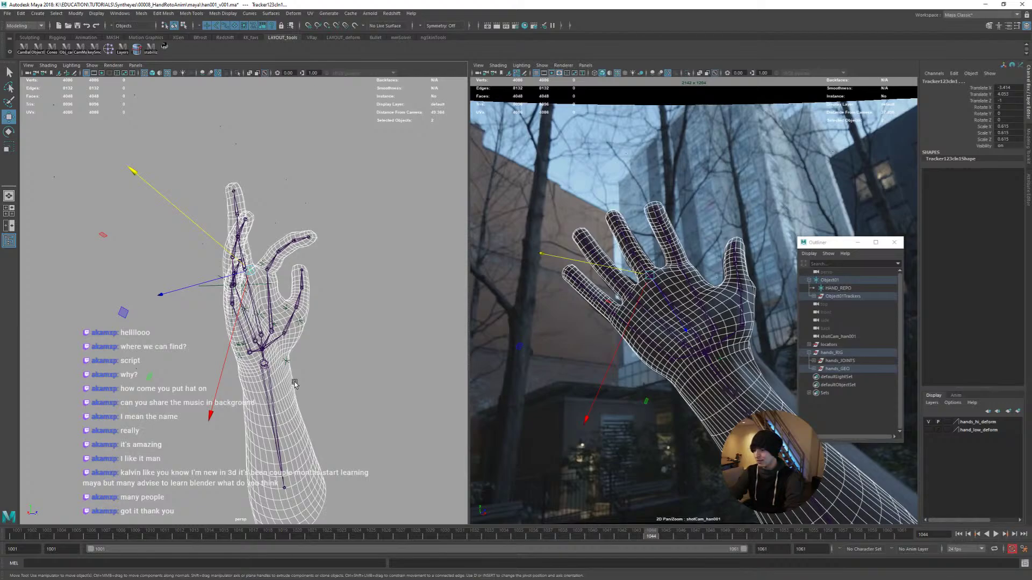
alt+drag(282, 386, 301, 250)
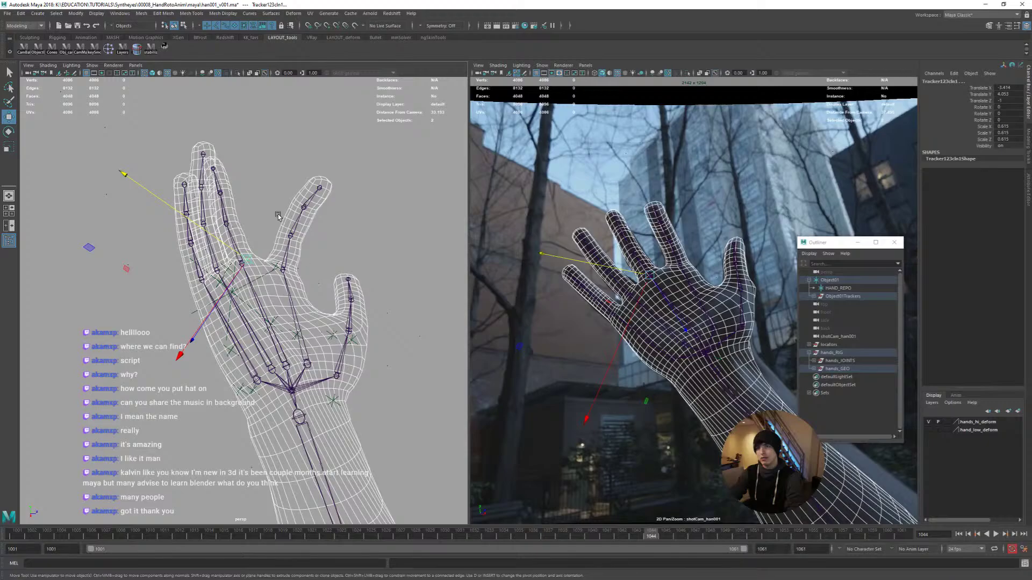
drag(272, 200, 201, 329)
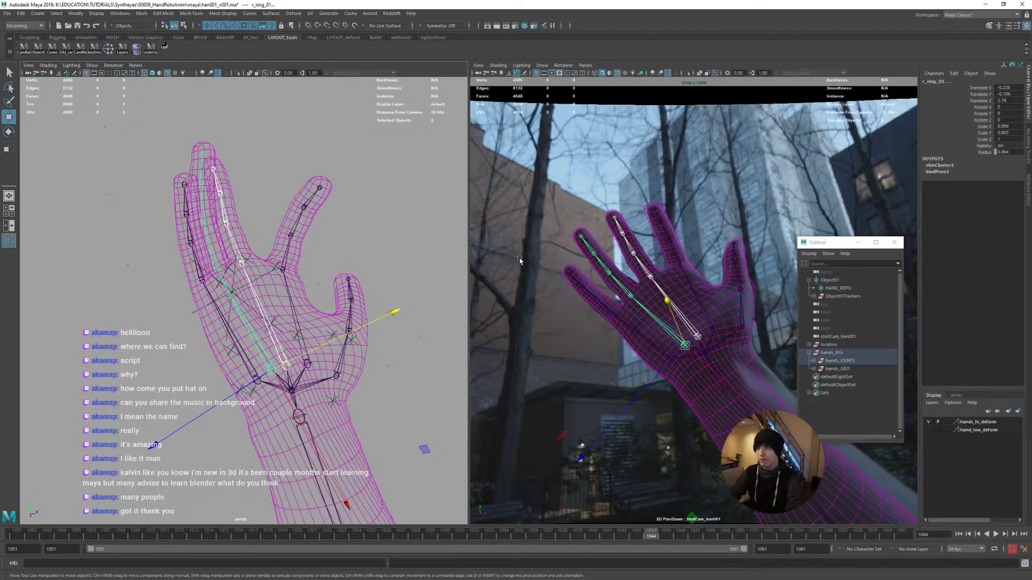
key(space)
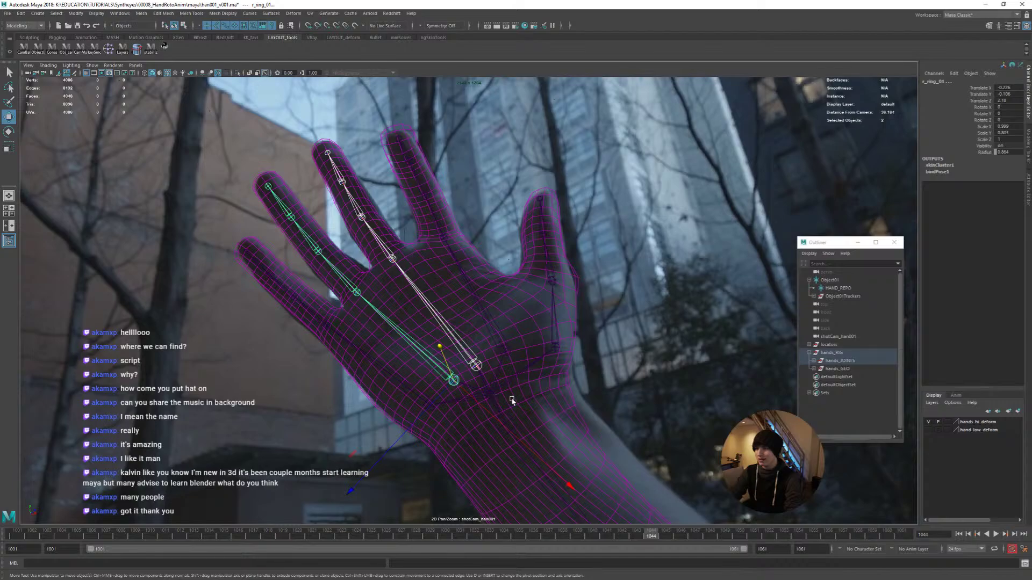
Move forearm_01 to about 0.87, 0.21, -1.58 and scale it to about 1.08 in Y and 1.16 in Z to fit the wrist
click(494, 411)
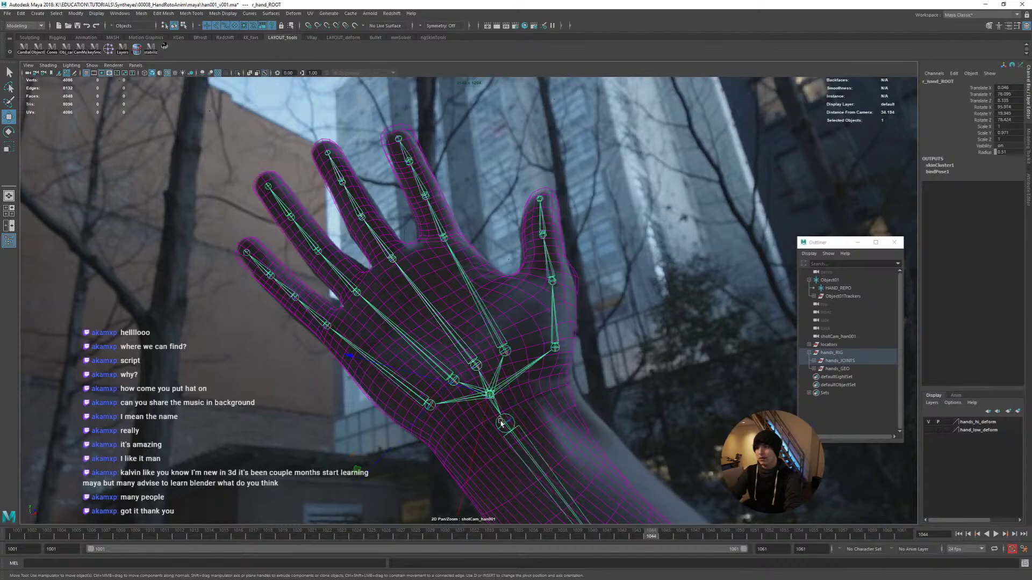
click(517, 433)
drag(532, 411, 559, 384)
key(r)
key(w)
key(space)
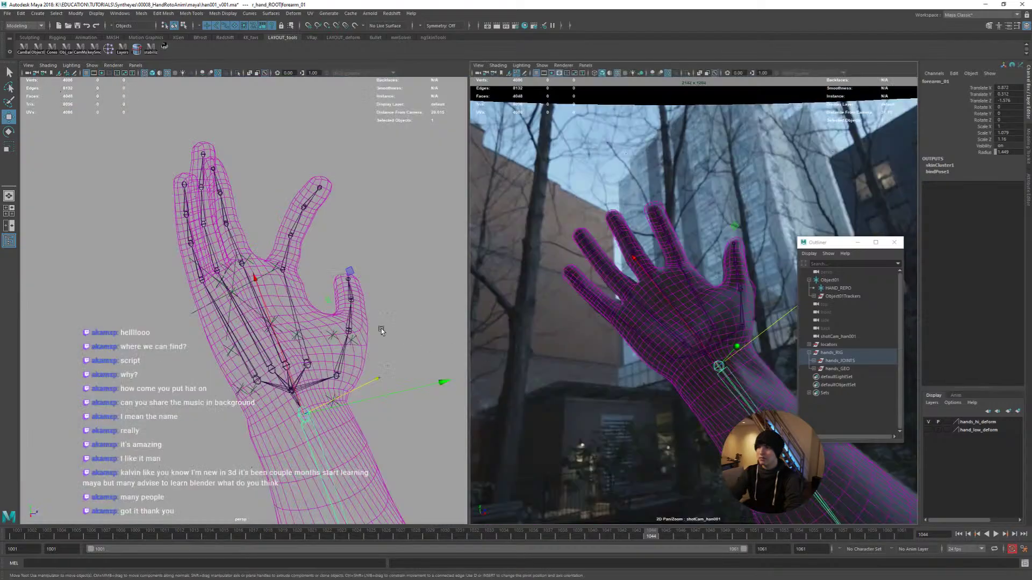
Rotate the middle fingertip joint r_middle_04 to about -1.1 in Y and -1.6 in Z, and check it in the shot camera view
alt+drag(387, 366, 371, 348)
key(space)
alt+right_drag(371, 348, 376, 333)
alt+drag(376, 334, 427, 206)
click(424, 208)
key(e)
drag(490, 199, 446, 214)
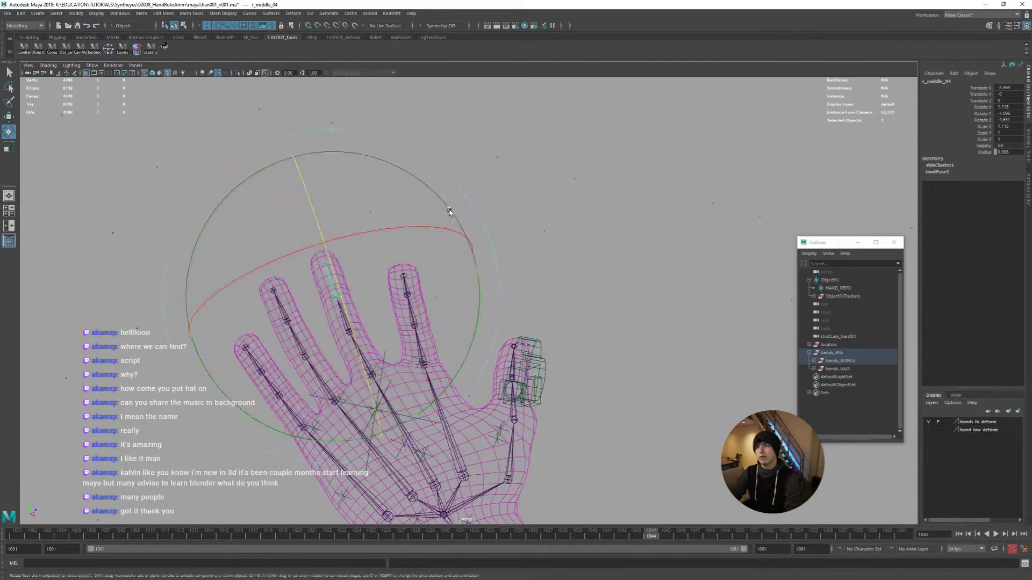
key(space)
key(space)
key(q)
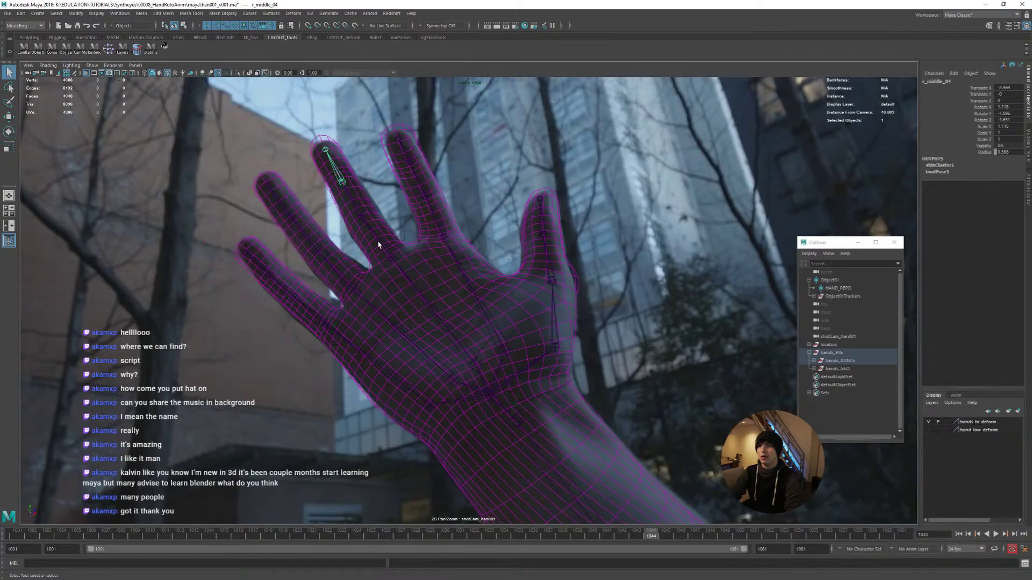
Rotate the middle finger's knuckle joint slightly in the shot camera view and check the finger in the perspective view
click(382, 252)
key(e)
drag(392, 247, 403, 246)
key(space)
key(space)
alt+drag(306, 278, 441, 251)
Examine the palm and wrist from several angles, select r_hand_ROOT and compare the rig's fit in the perspective and shot camera views
click(519, 332)
alt+drag(518, 332, 416, 334)
alt+drag(518, 399, 419, 304)
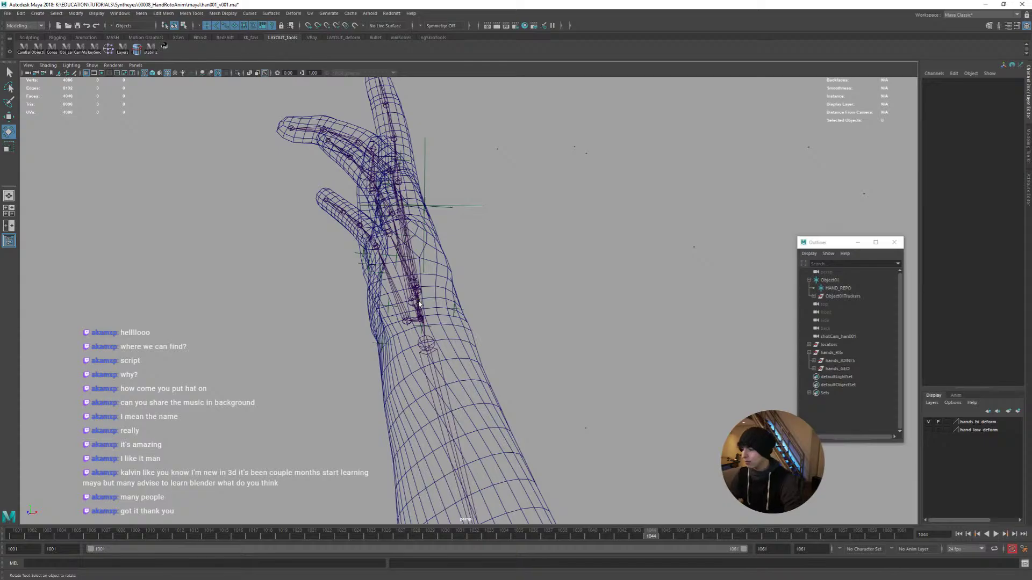
alt+drag(402, 329, 483, 289)
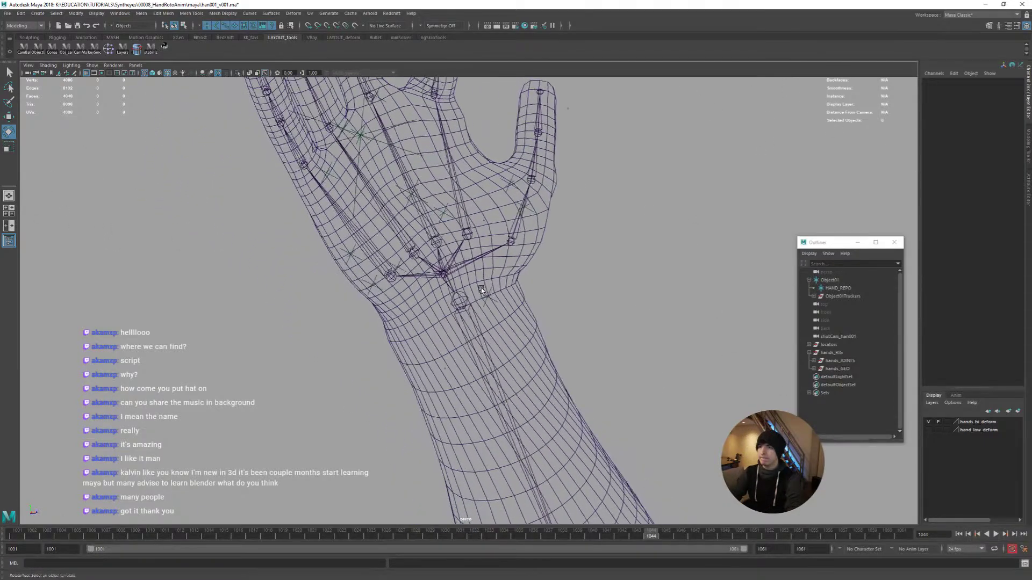
click(442, 275)
key(q)
key(space)
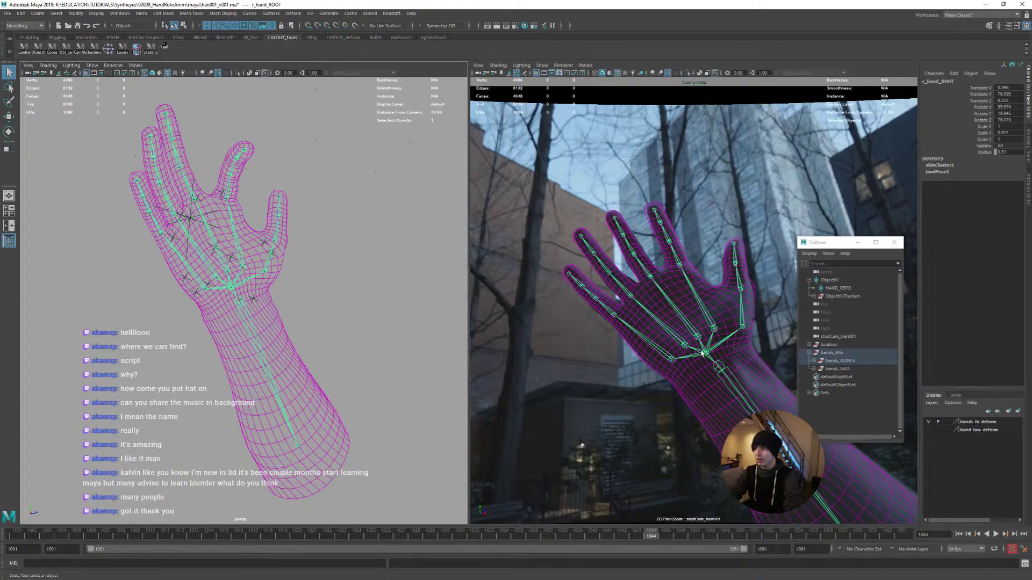
key(space)
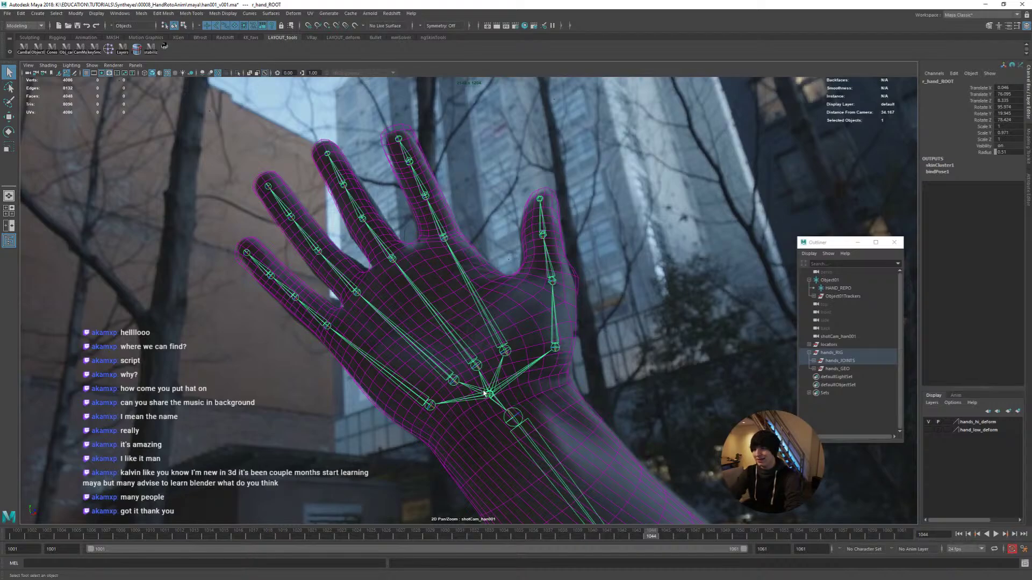
key(space)
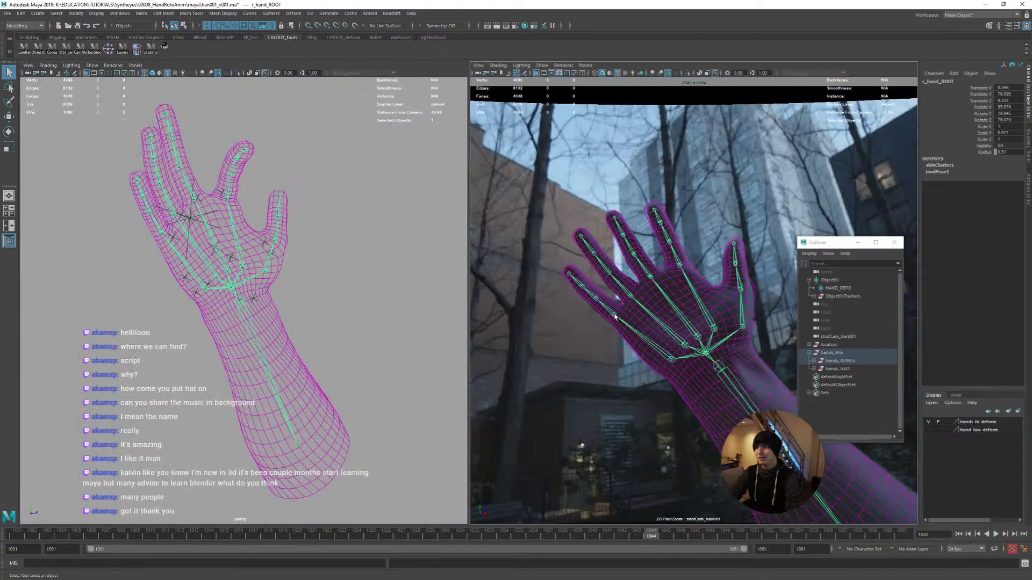
key(space)
alt+drag(436, 286, 554, 374)
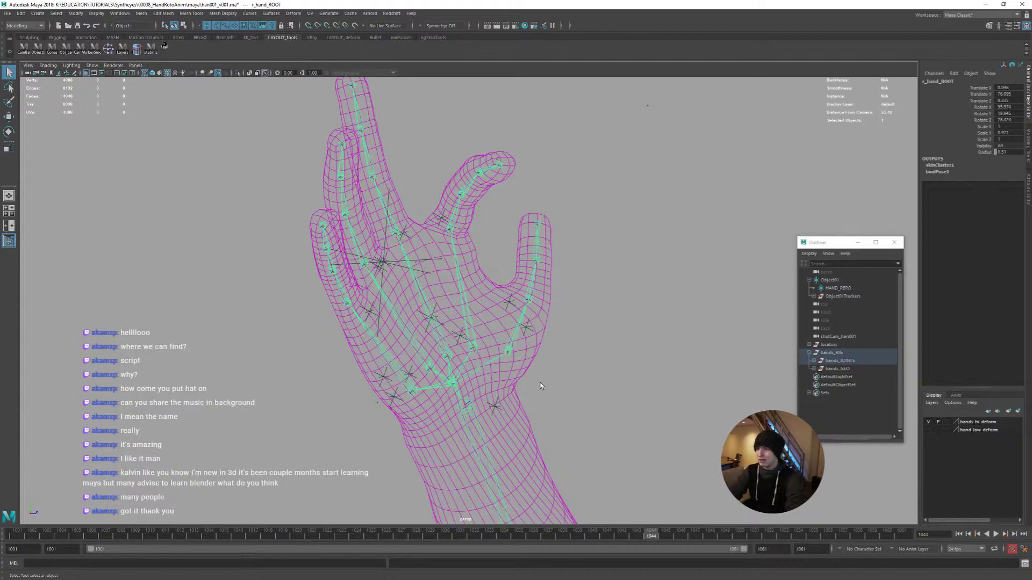
key(space)
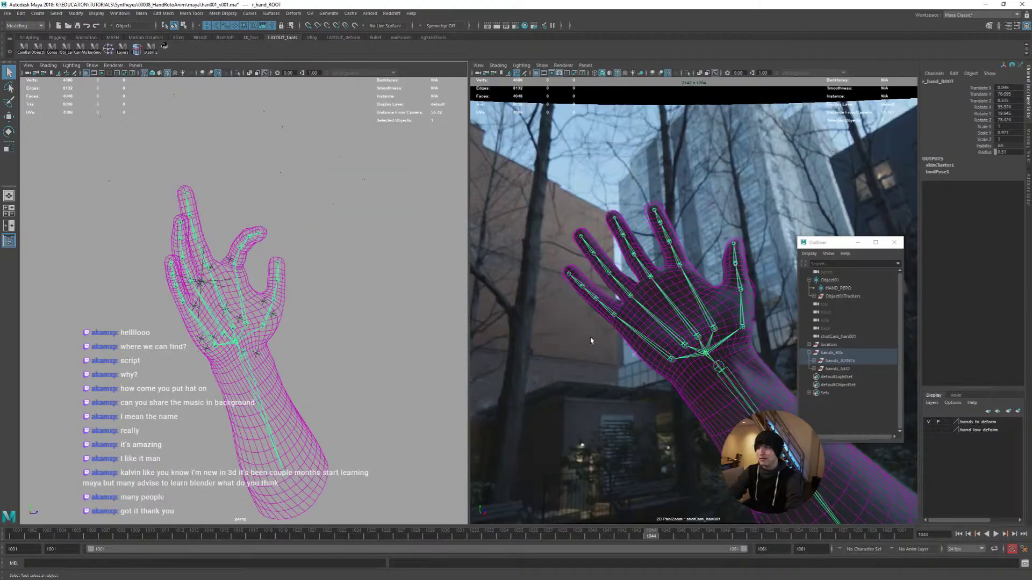
key(space)
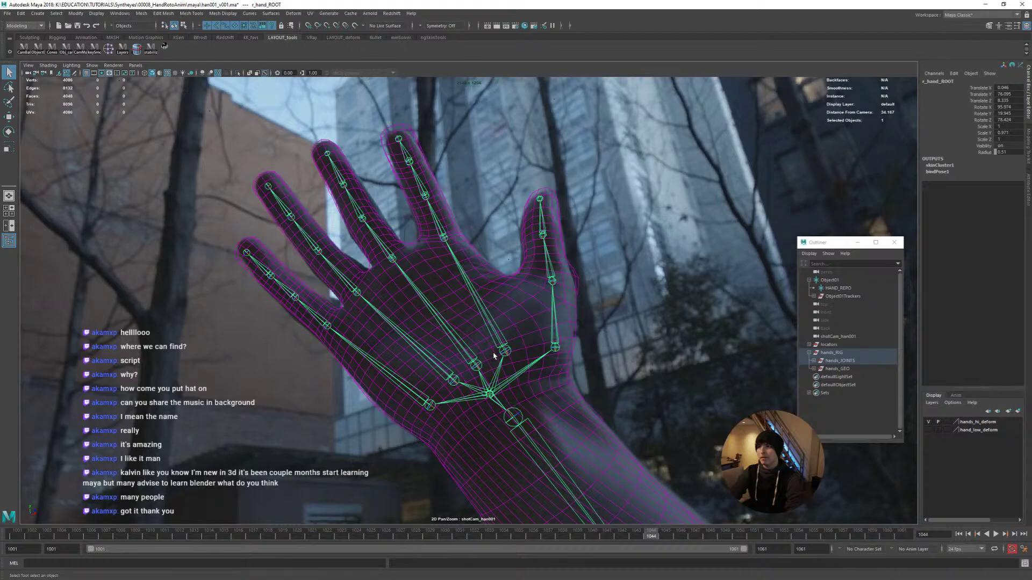
Inspect the hand mesh against the palm and wrist trackers from the thumb side, and reselect r_hand_ROOT
click(585, 379)
key(space)
key(space)
alt+drag(326, 352, 388, 359)
alt+middle_drag(388, 359, 365, 316)
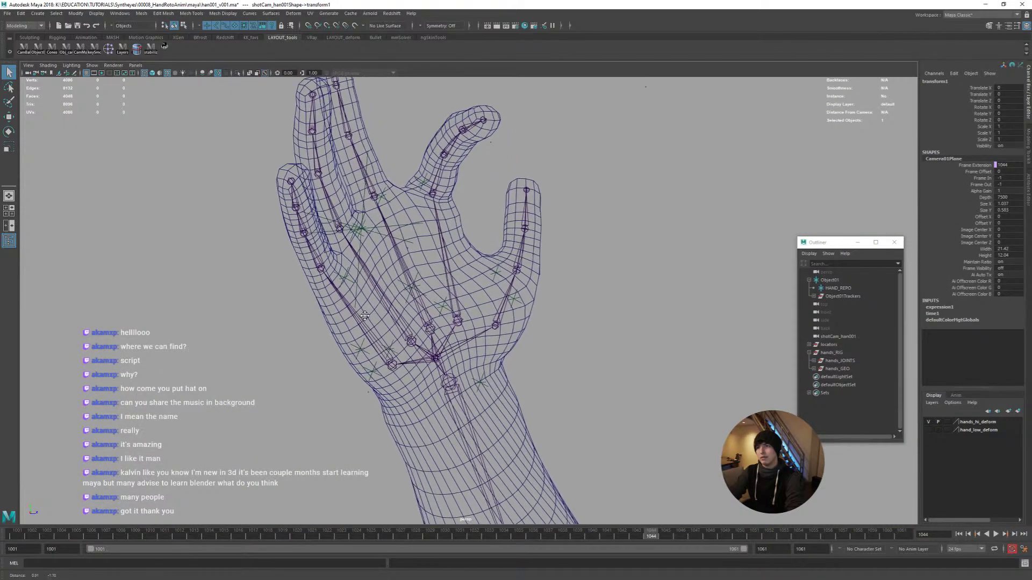
alt+drag(365, 316, 441, 330)
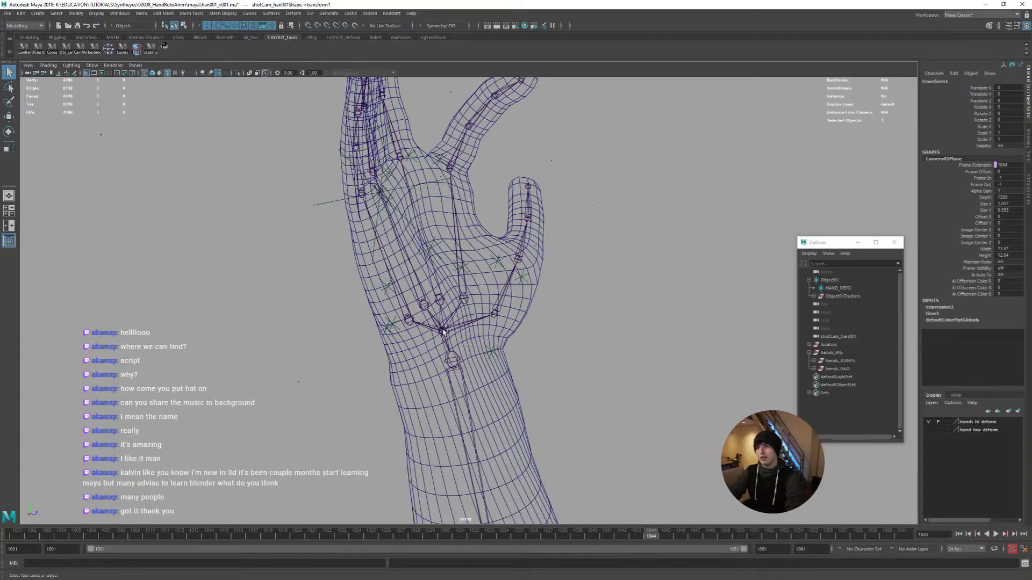
click(443, 330)
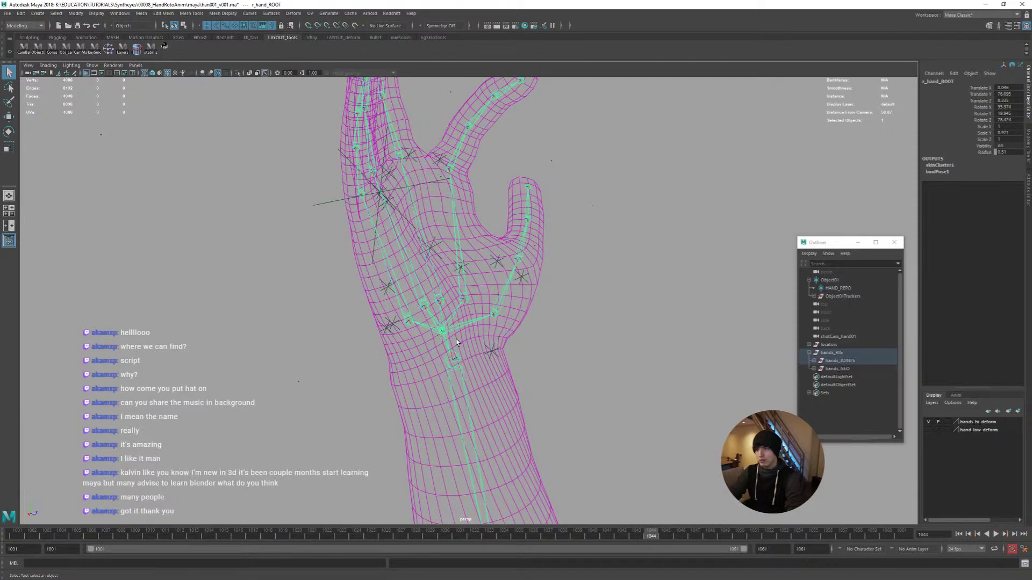
alt+drag(456, 342, 440, 357)
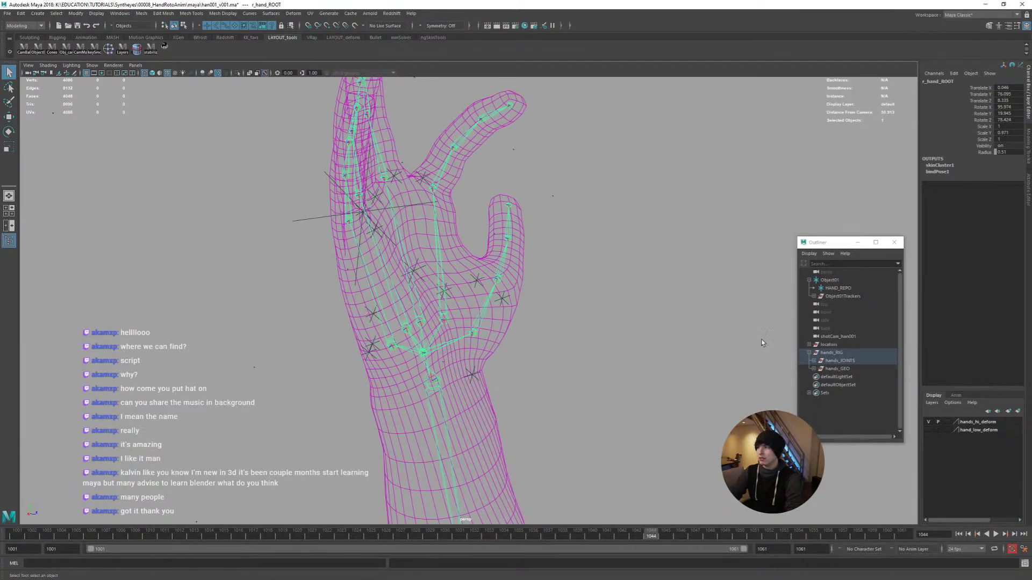
Select HAND_REPO and move it slightly at the back of the knuckles, to about 3.7 in Y and 1.8 in Z
click(837, 289)
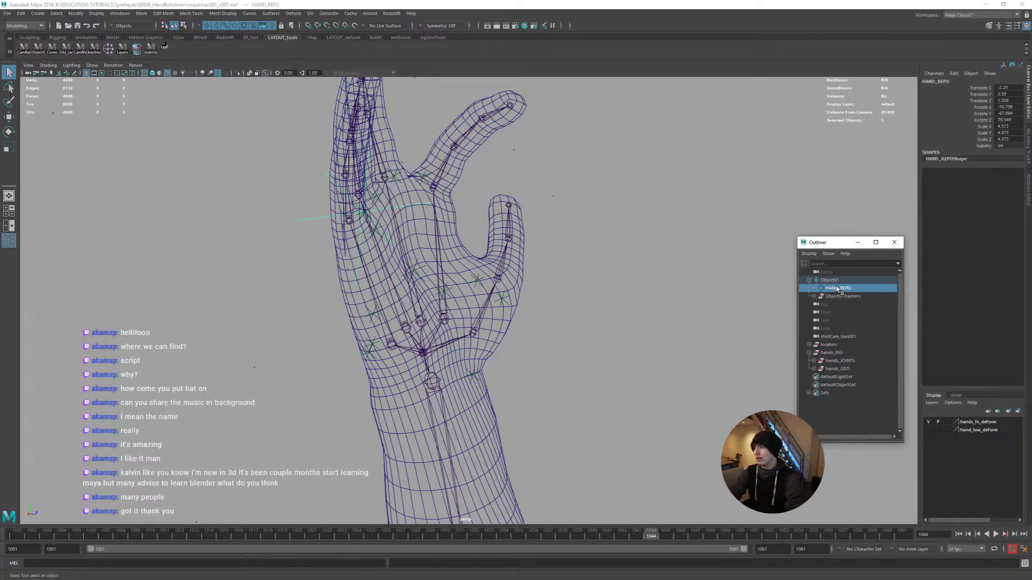
key(w)
alt+right_drag(598, 273, 511, 331)
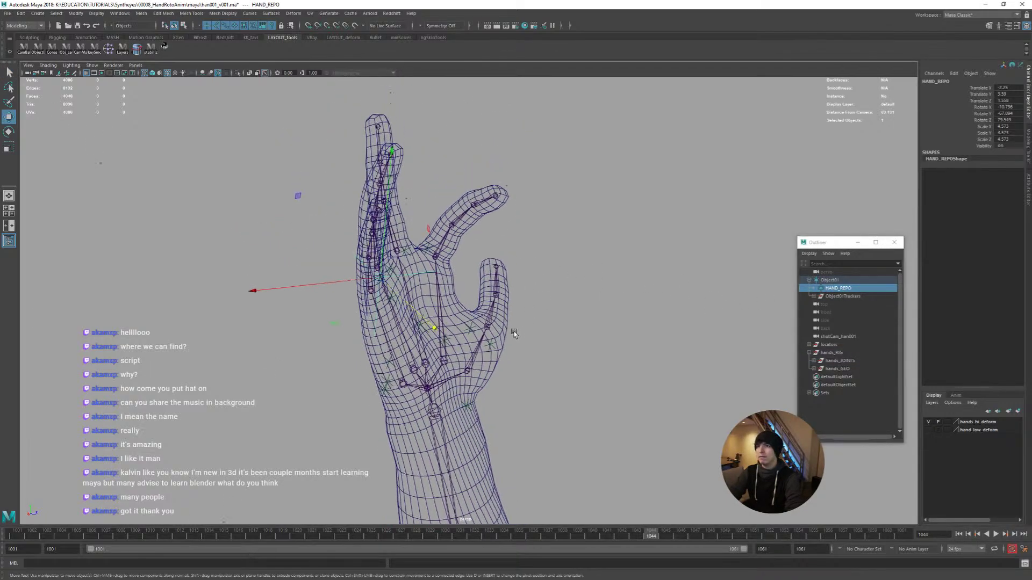
alt+drag(511, 330, 422, 275)
alt+drag(486, 309, 449, 266)
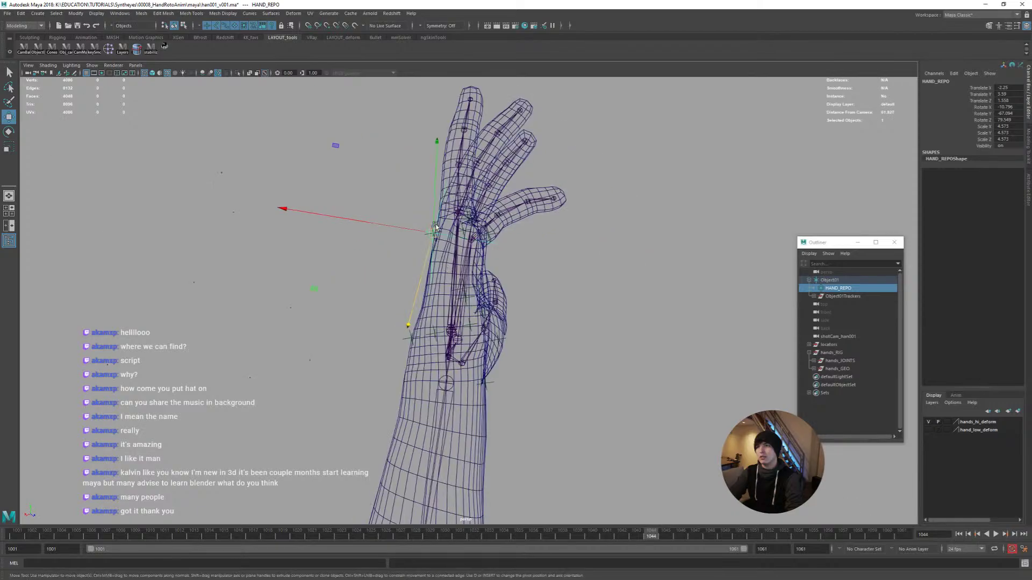
mouse_move(433, 230)
mouse_down()
mouse_move(421, 209)
mouse_move(428, 230)
mouse_up()
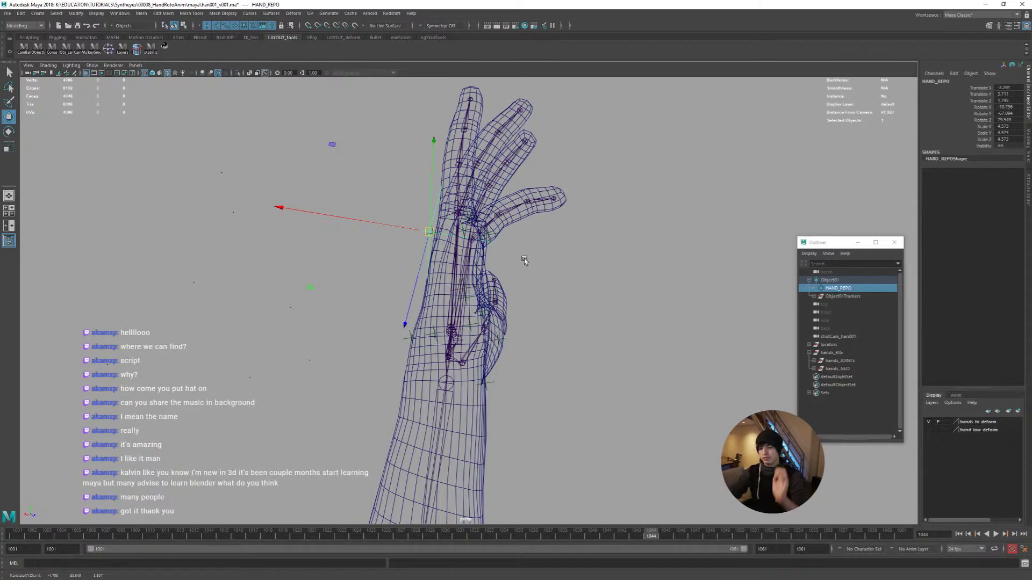
alt+drag(525, 260, 473, 261)
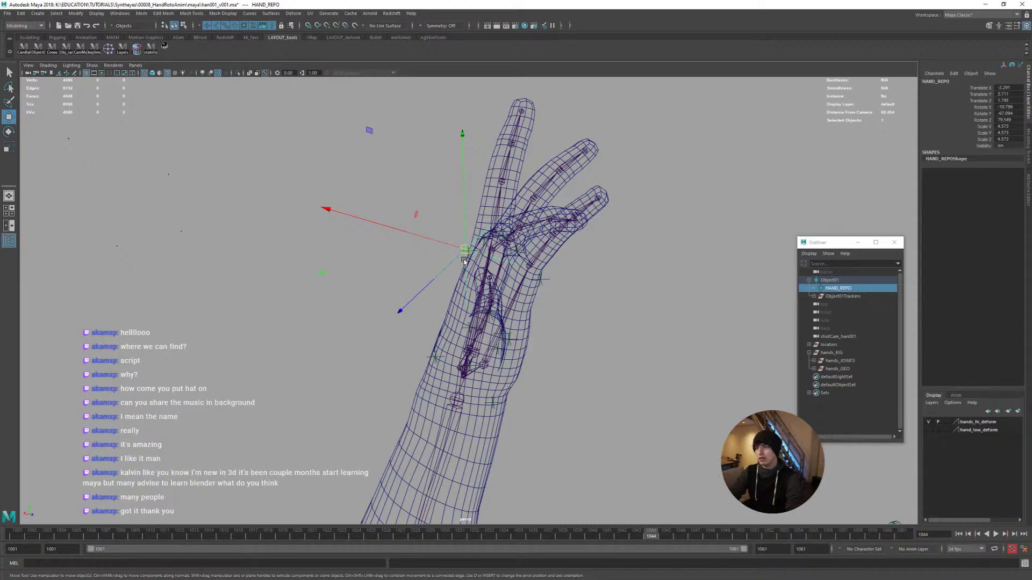
Try moving HAND_REPO toward the wrist and palm from different viewing angles, and undo the trial moves
middle_drag(483, 273, 491, 460)
alt+drag(490, 460, 478, 457)
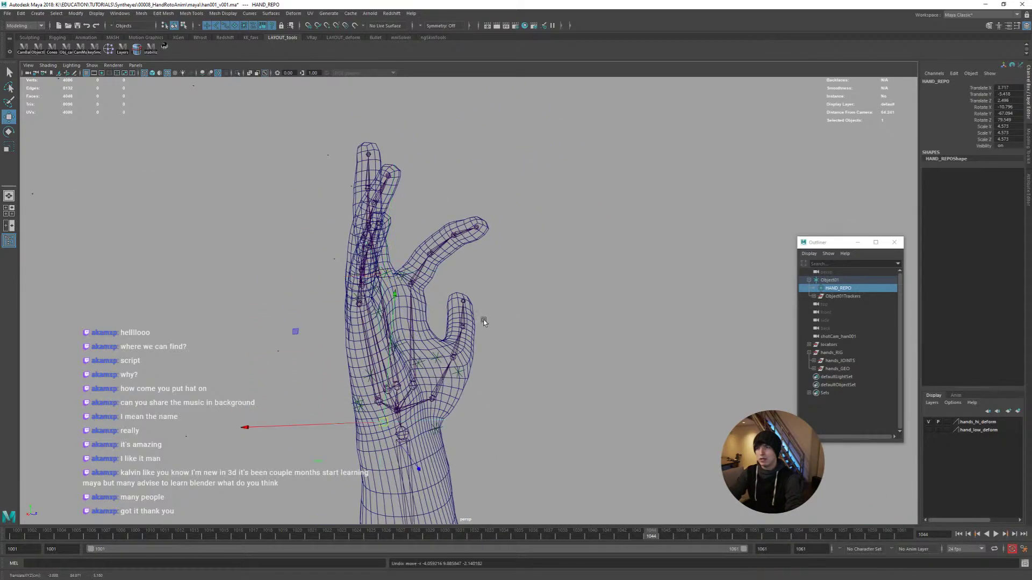
alt+drag(481, 320, 524, 325)
middle_drag(524, 326, 534, 349)
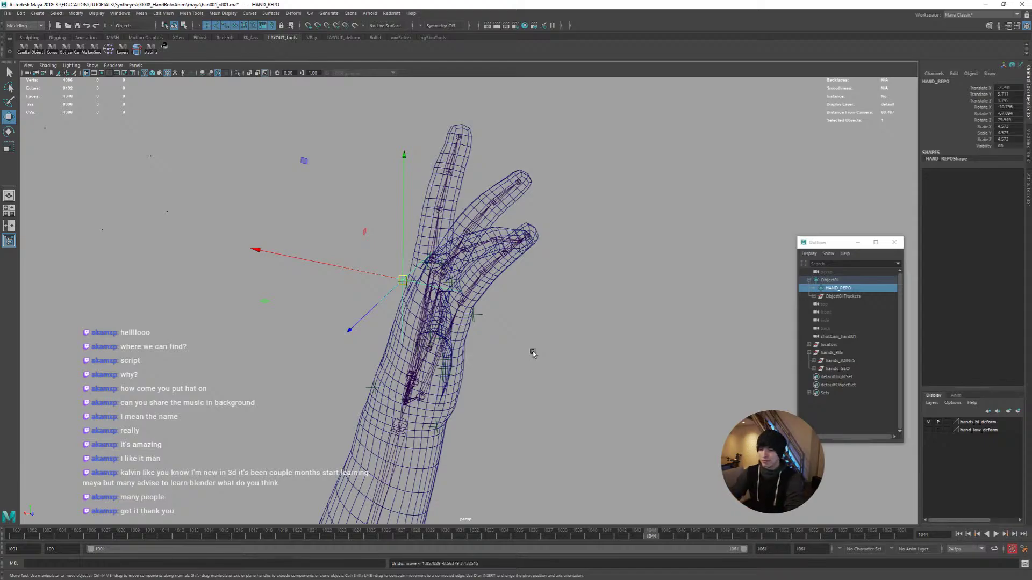
mouse_move(453, 310)
middle_down()
mouse_move(435, 313)
mouse_move(454, 307)
middle_up()
key(ctrl+z)
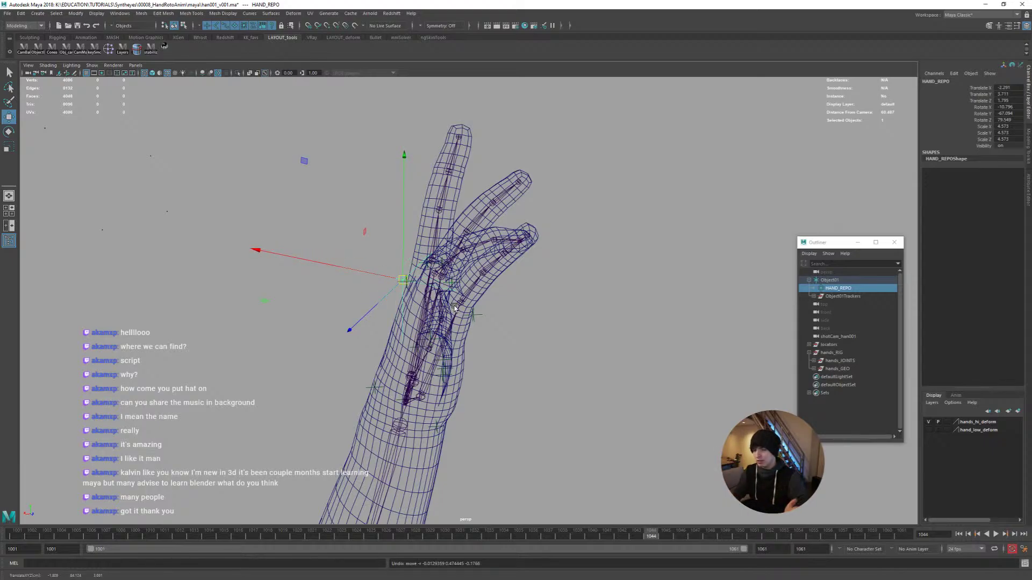
Inspect the finger joints around the palm in the perspective view, selecting them one by one up to the pinky base joint r_pinky_01
alt+drag(454, 308, 445, 264)
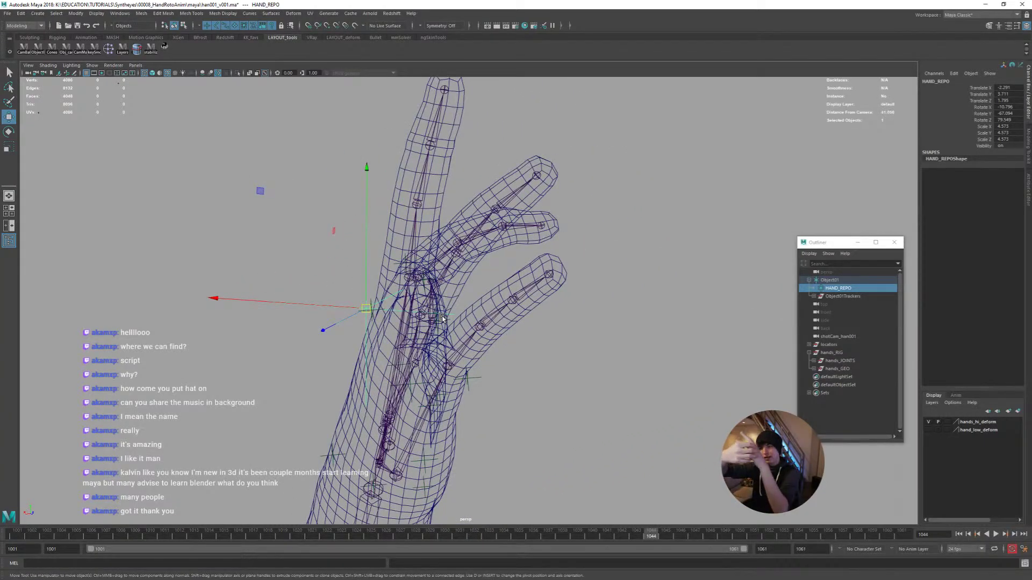
alt+drag(441, 319, 330, 379)
click(459, 286)
key(e)
key(q)
click(401, 317)
key(e)
key(q)
click(343, 328)
key(e)
key(q)
click(486, 229)
key(e)
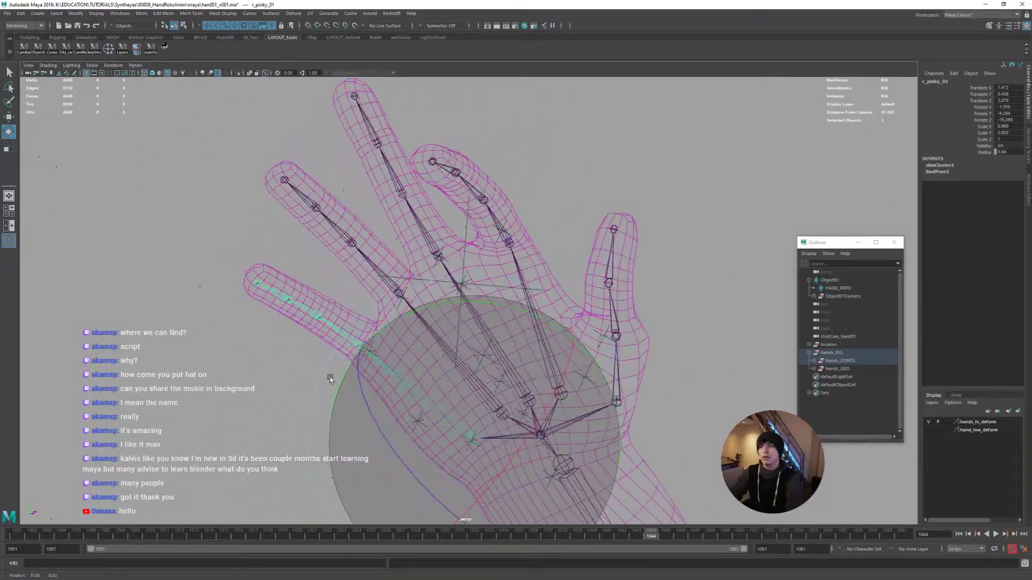
Rotate the pinky base joint r_pinky_01 in the shot camera view to about -3.3 in Y and -16.4 in Z
alt+drag(480, 251, 365, 253)
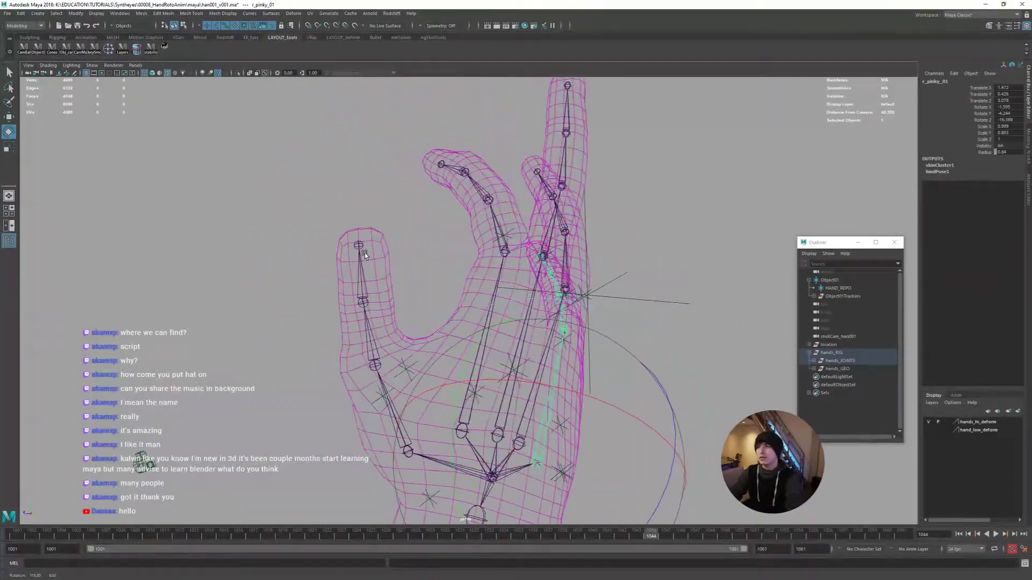
key(space)
key(space)
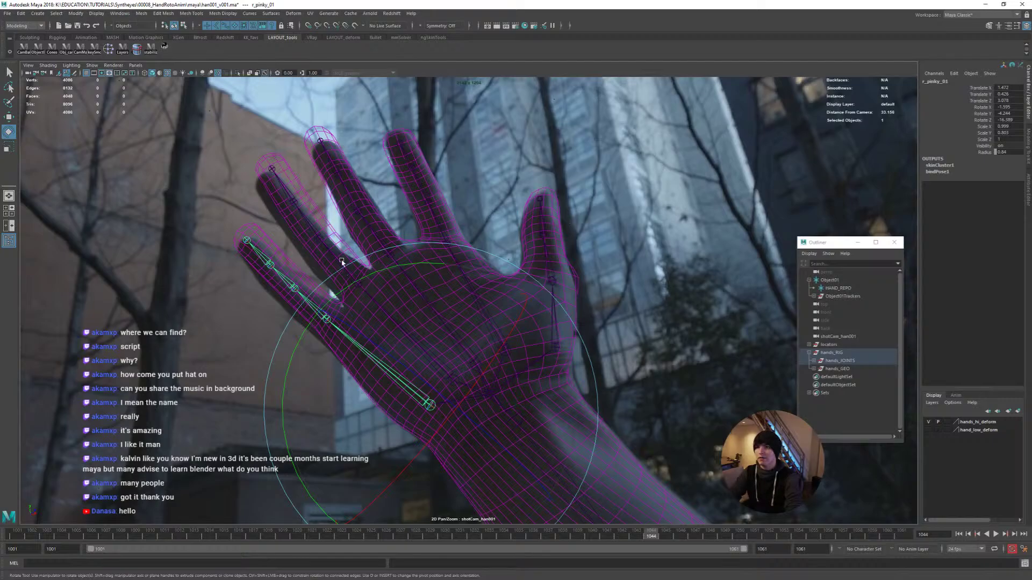
key(q)
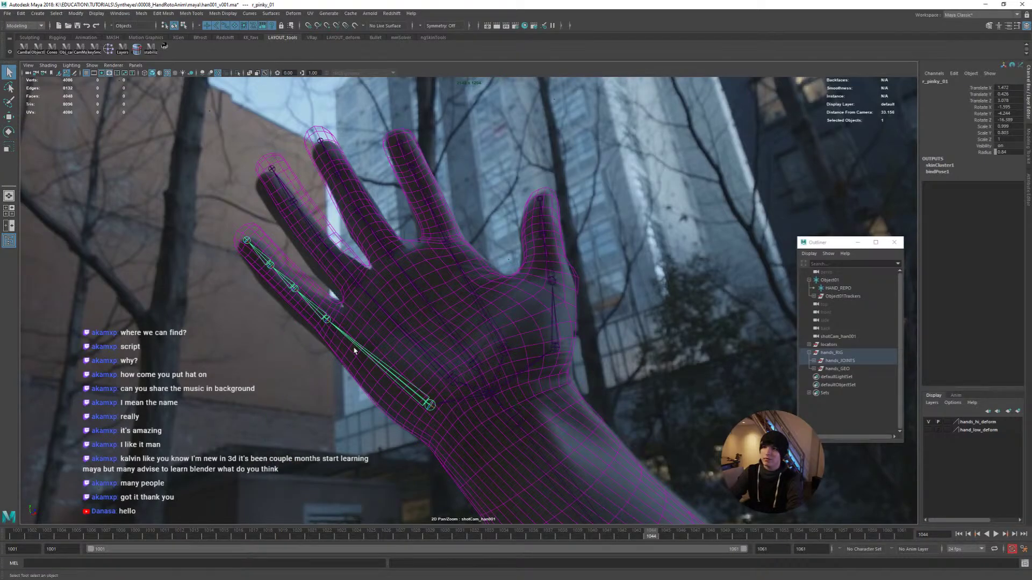
key(e)
drag(293, 352, 294, 357)
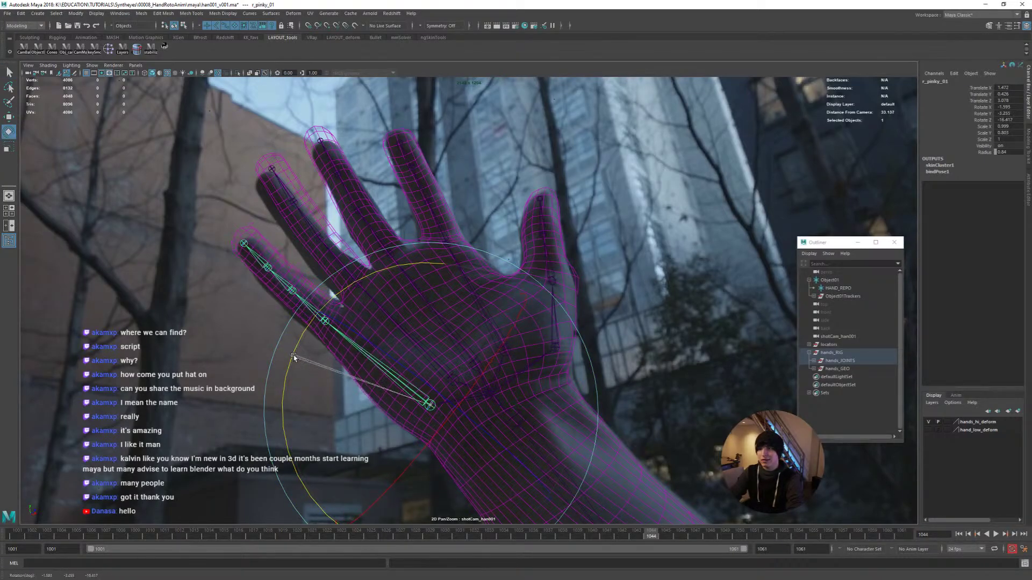
Rotate r_pinky_02, r_pinky_03 and r_pinky_04 together toward the filmed pinky and scale them to about 0.96 in X
key(q)
click(324, 321)
shift+click(292, 290)
shift+click(268, 267)
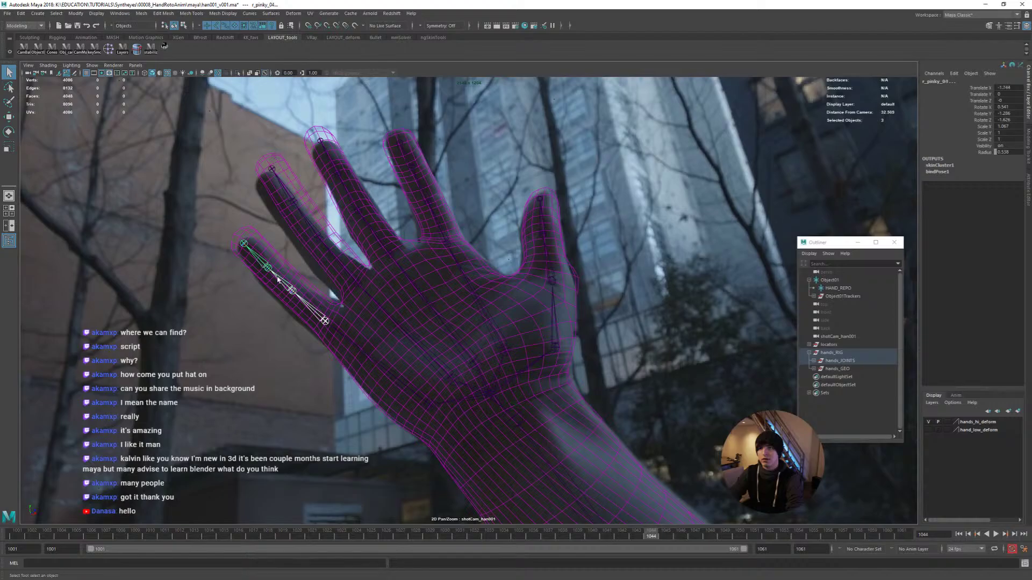
key(e)
drag(273, 295, 266, 262)
key(r)
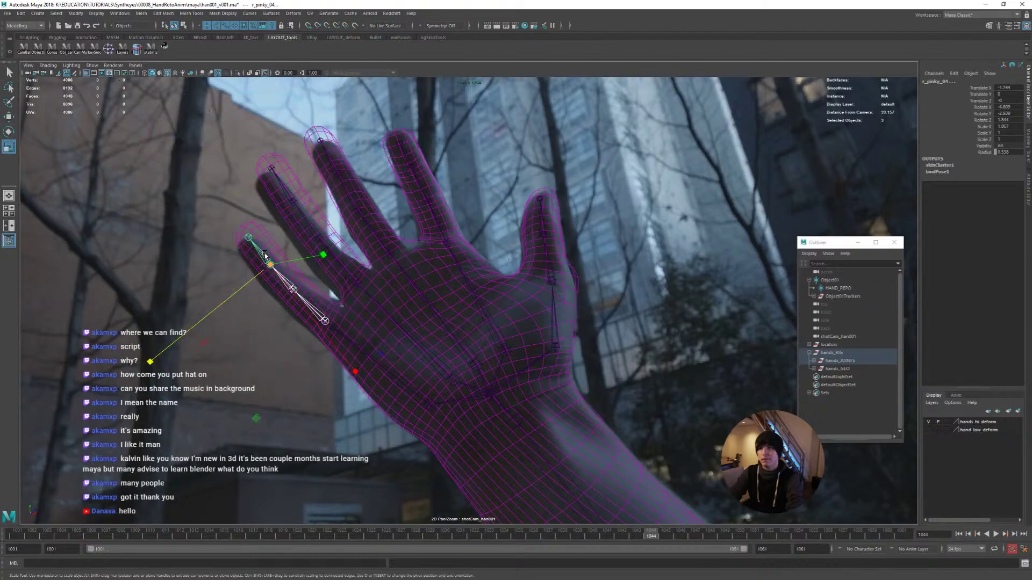
drag(355, 371, 362, 376)
key(e)
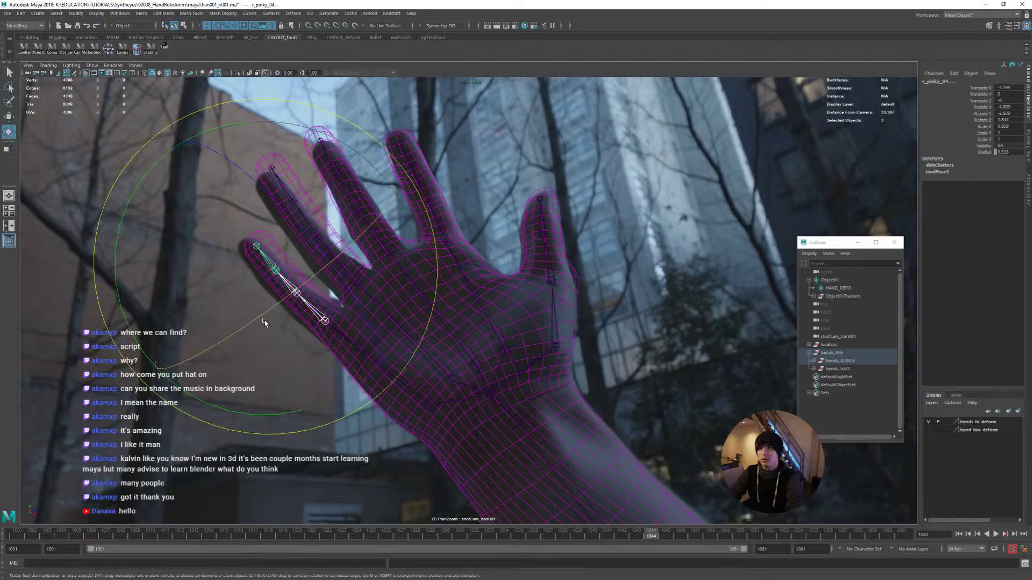
Rotate the pinky knuckle joint r_pinky_02 to about 1.4 in Y and -1.7 in Z
click(265, 320)
click(325, 321)
drag(205, 412, 211, 425)
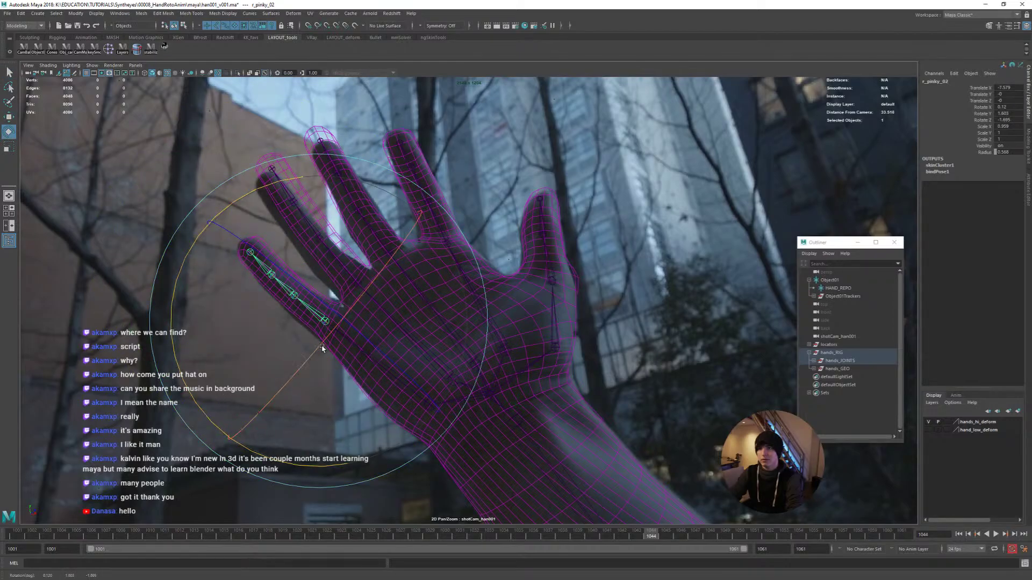
Try moving the pinky knuckle joint r_pinky_02 in two directions, undoing each move
key(w)
drag(325, 323, 325, 325)
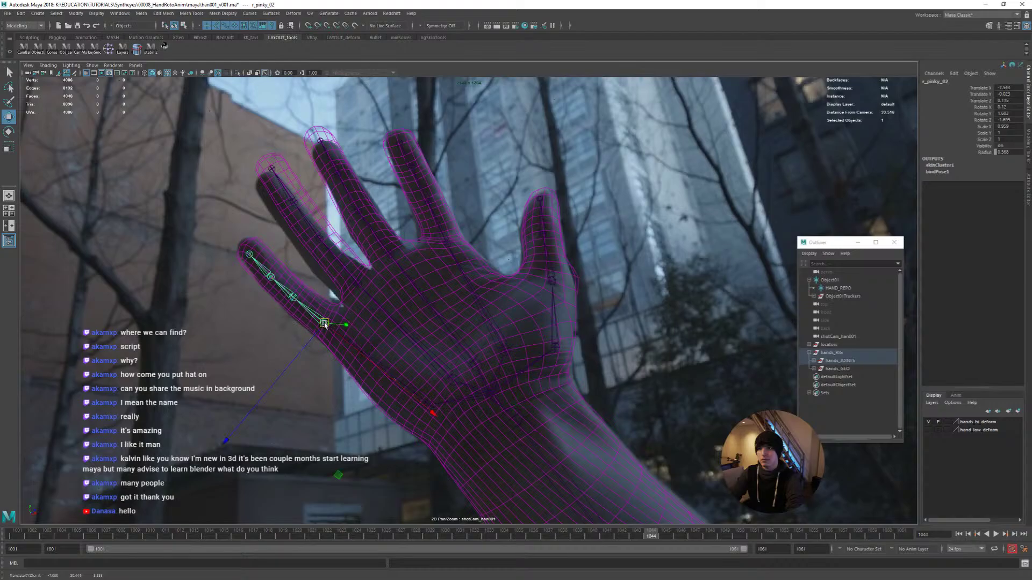
key(ctrl+z)
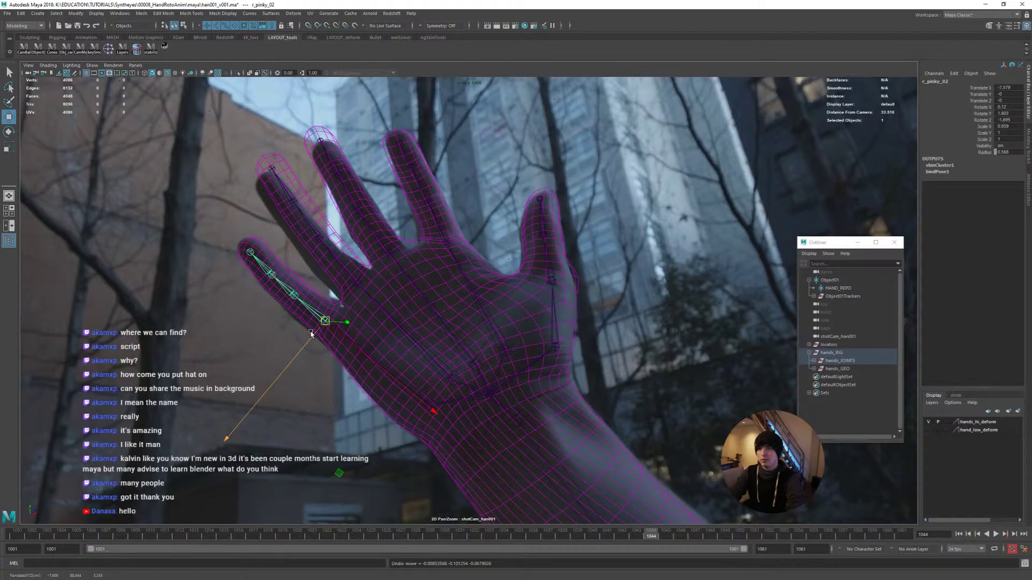
key(e)
key(w)
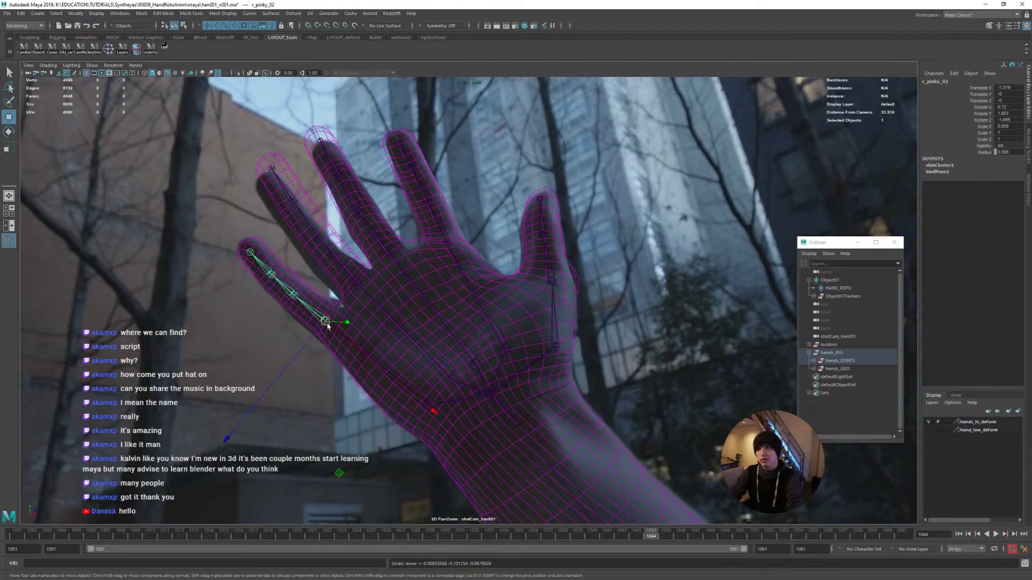
drag(328, 325, 342, 339)
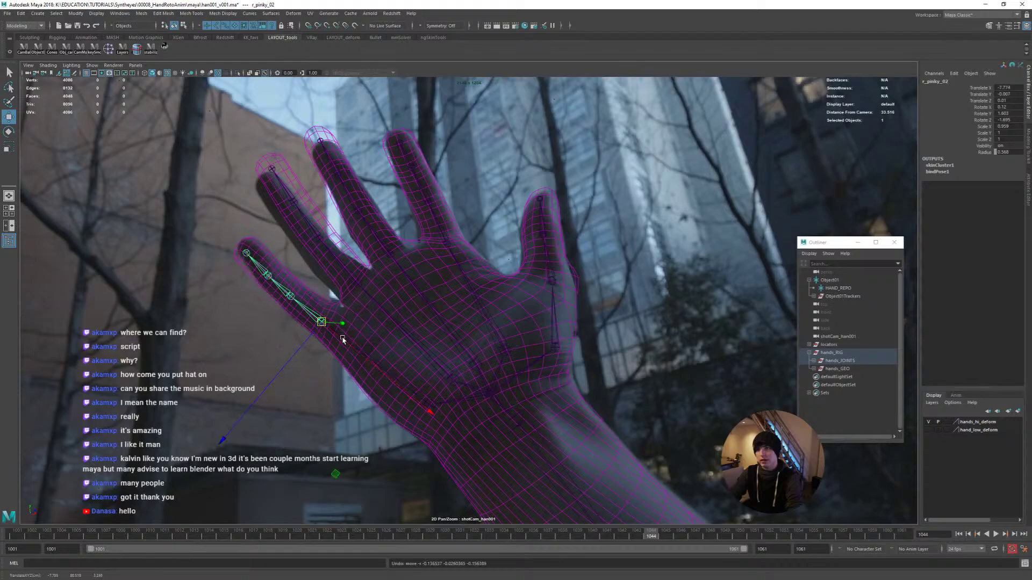
key(ctrl+z)
Rotate the pinky base joint r_pinky_01 slightly and move it to about 1.41 in X, 0.42 in Y and 3.02 in Z
key(q)
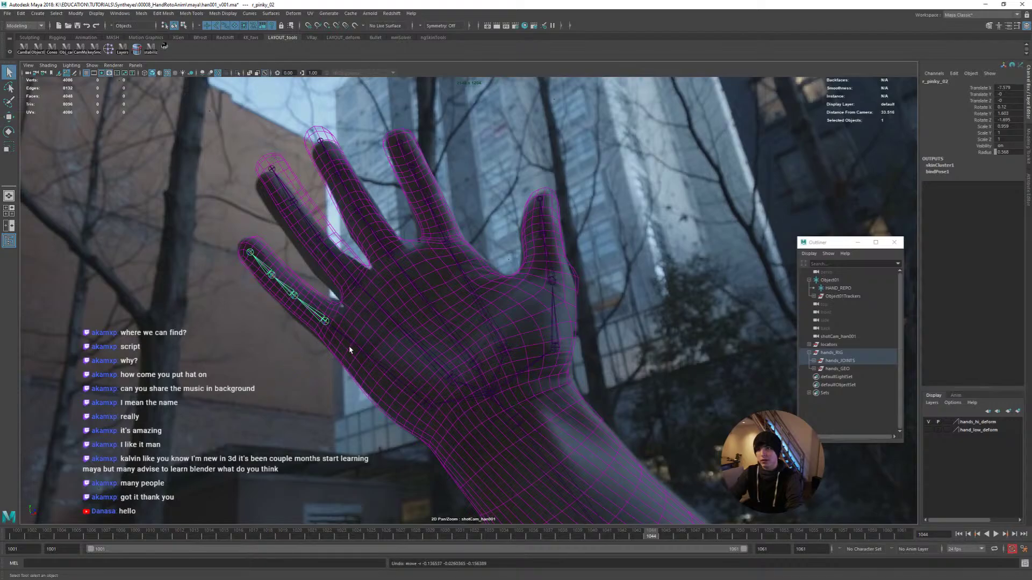
click(363, 353)
key(e)
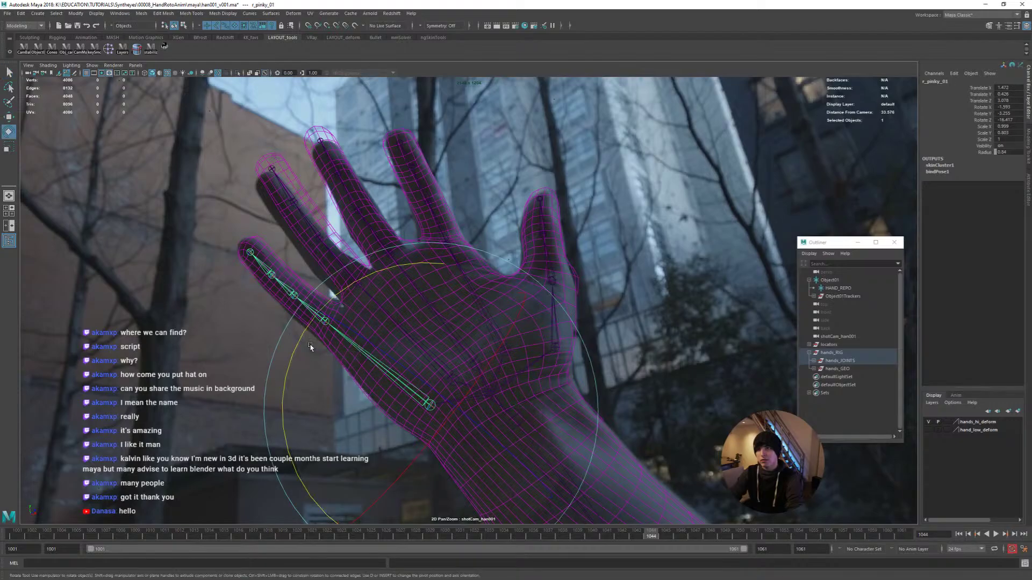
drag(295, 350, 294, 356)
key(q)
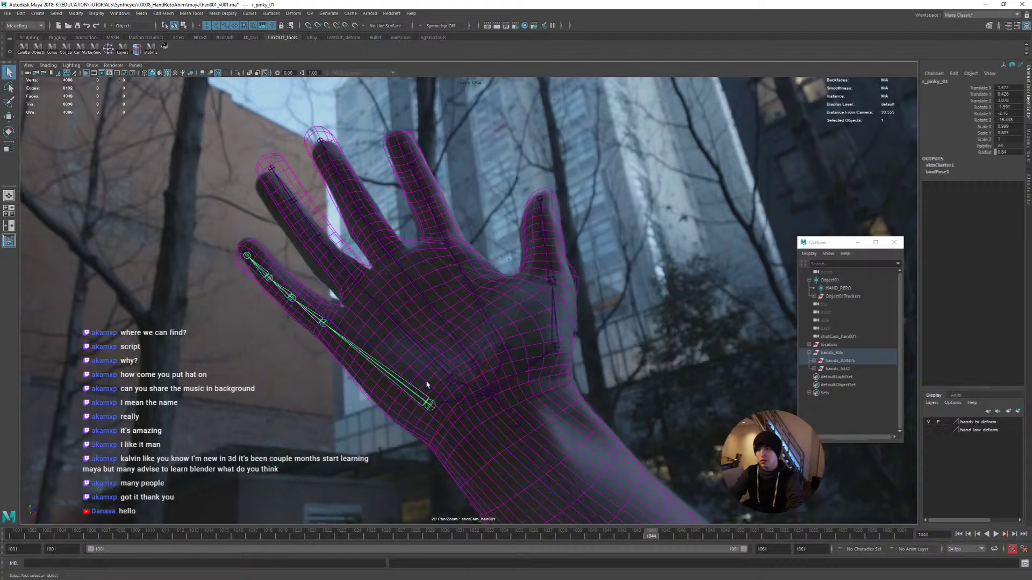
key(w)
drag(431, 405, 432, 403)
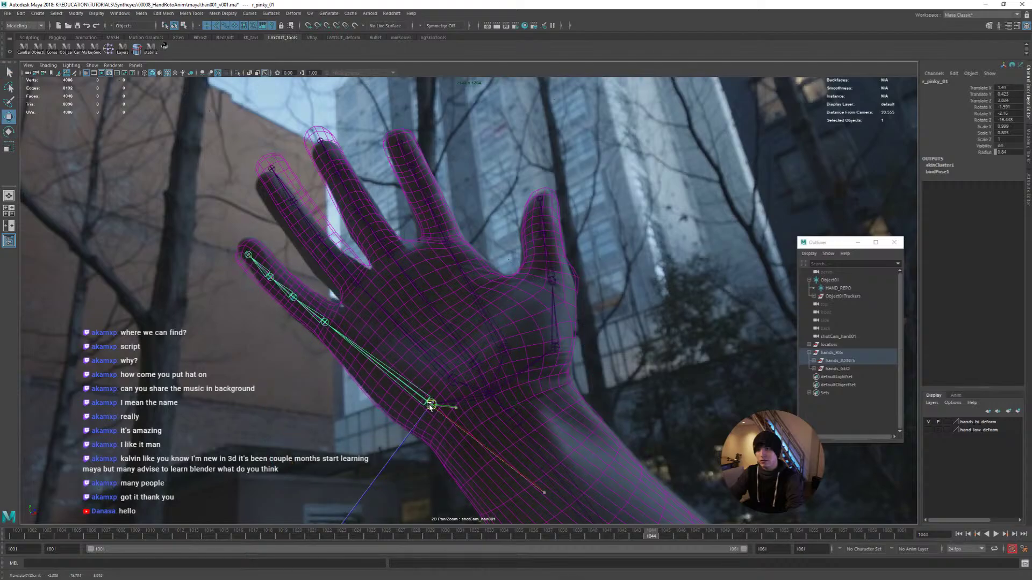
Try moving r_pinky_02 outward from the palm, and undo the move
click(311, 314)
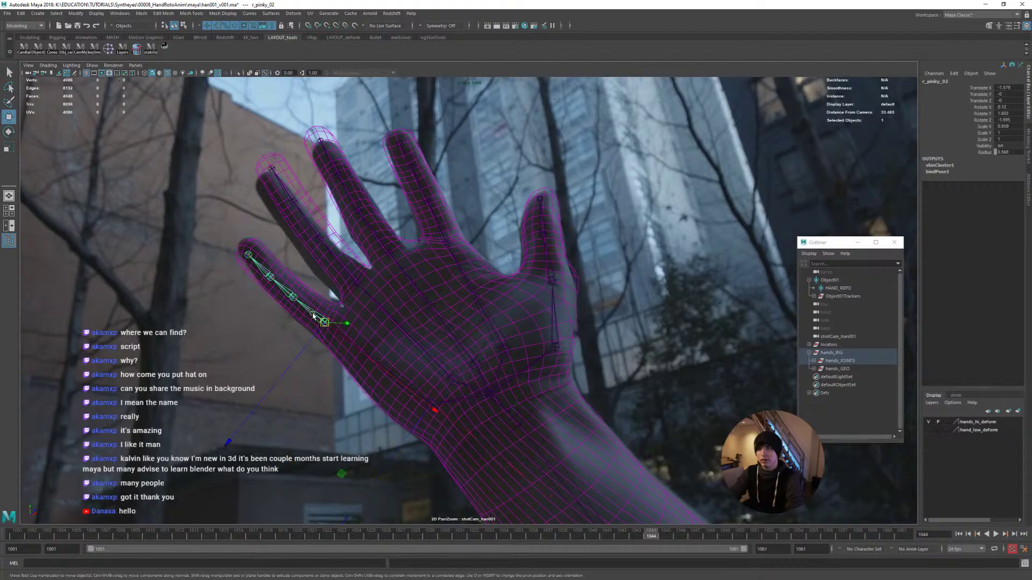
drag(324, 322, 319, 329)
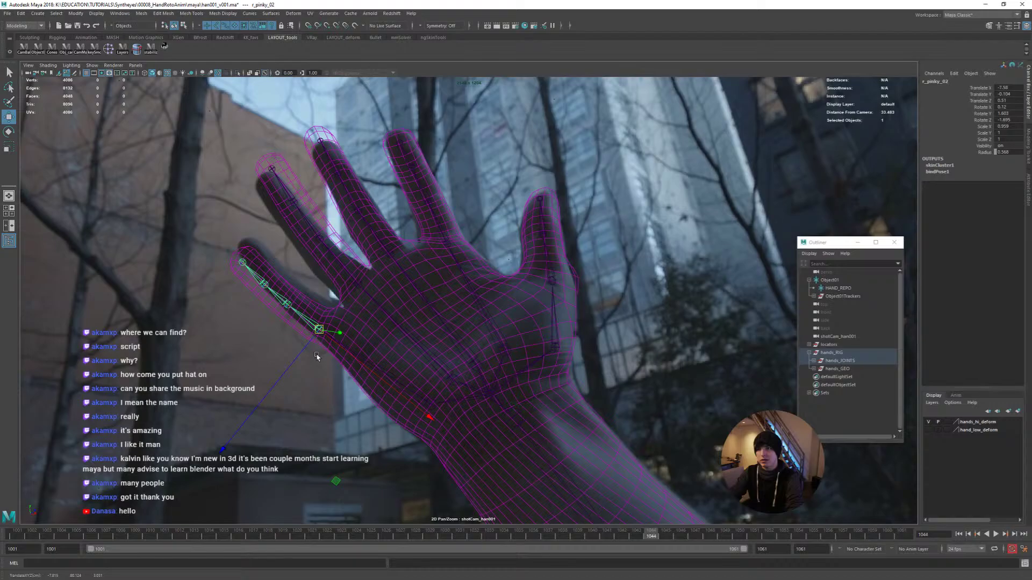
key(ctrl+z)
Rotate r_pinky_03 to about -4.2 in Y and 1.2 in Z, and scale r_pinky_04 to about 0.917 in Y and Z
key(e)
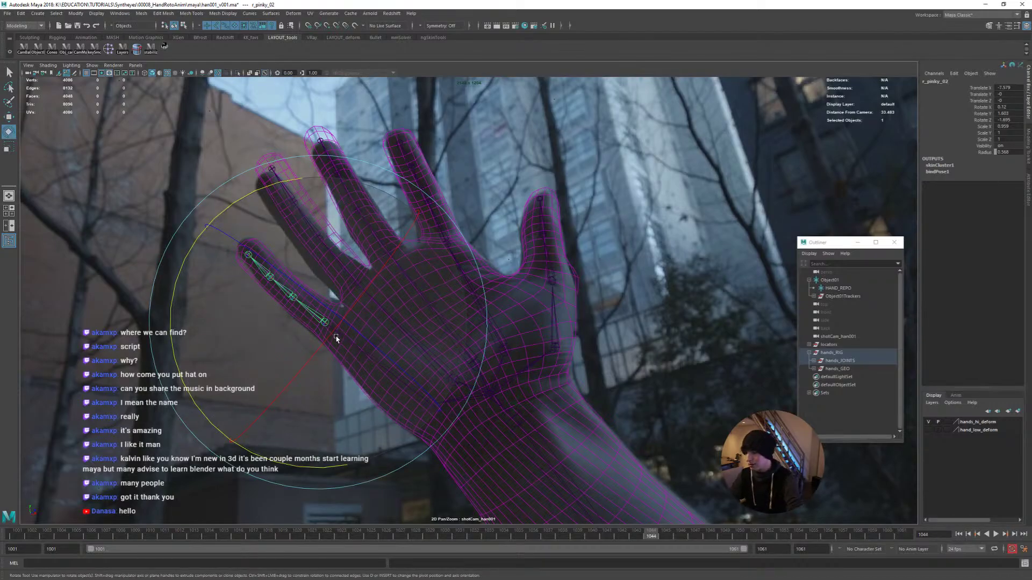
key(Down)
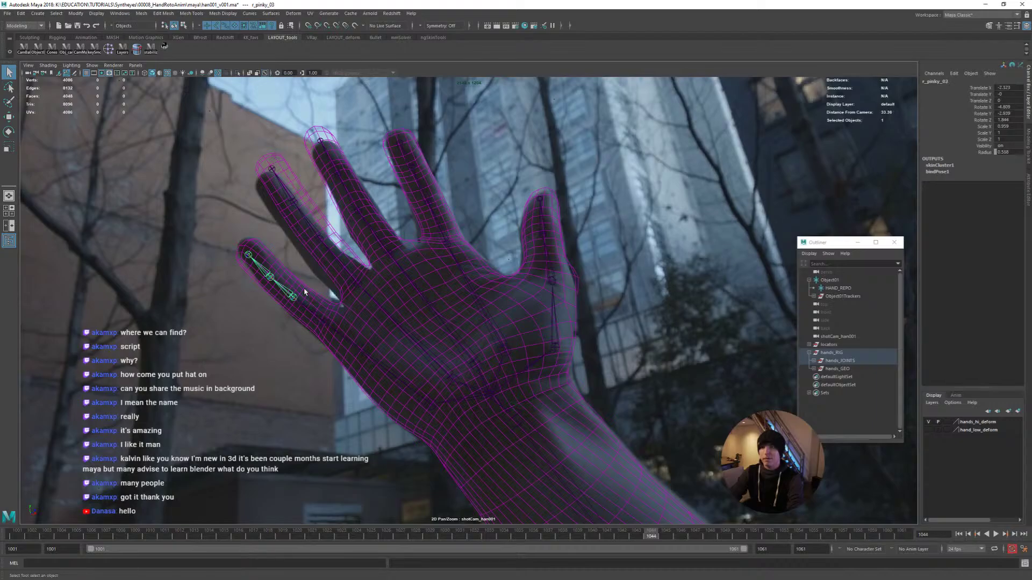
drag(391, 300, 388, 315)
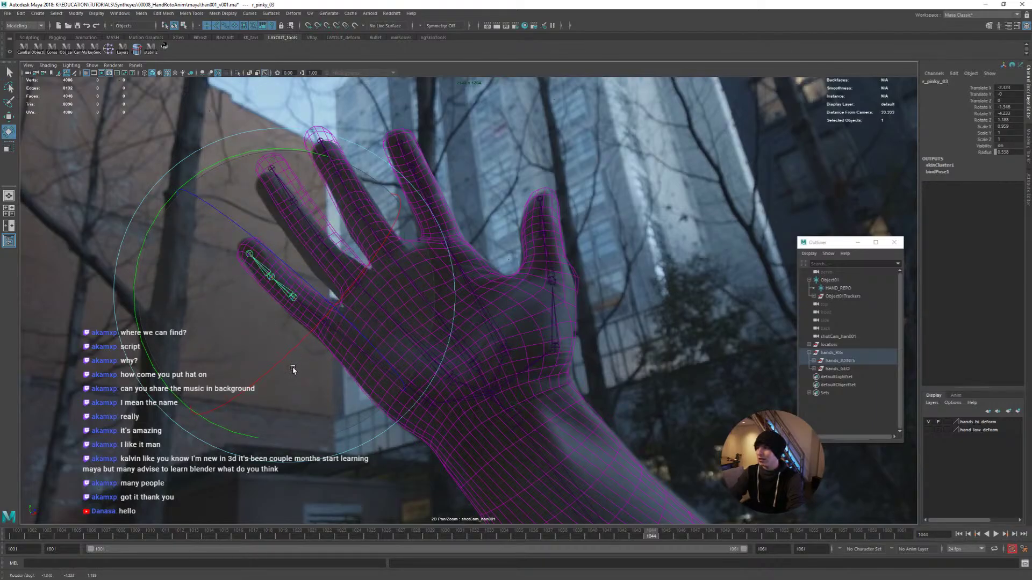
click(263, 277)
key(r)
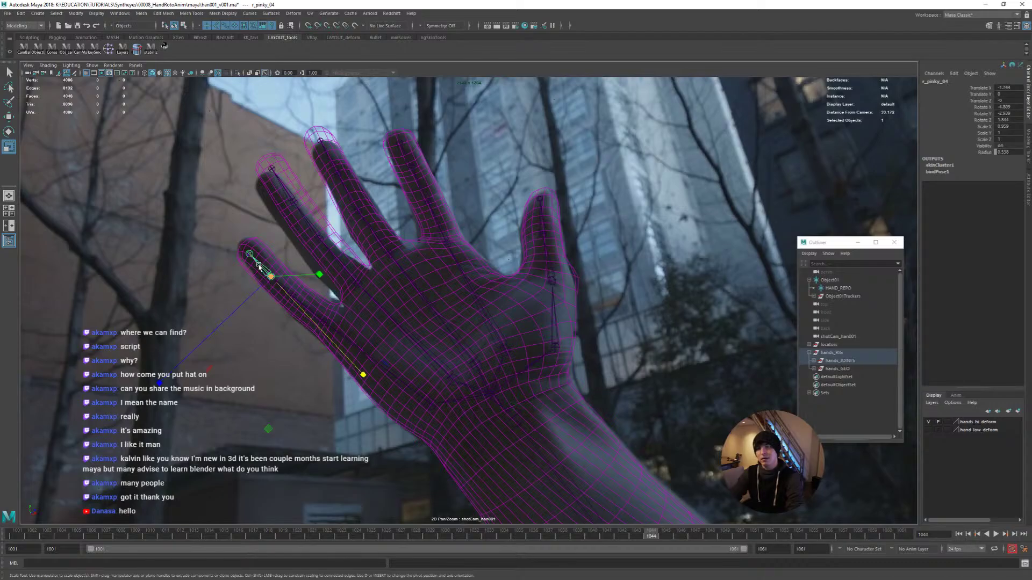
ctrl+drag(335, 344, 353, 367)
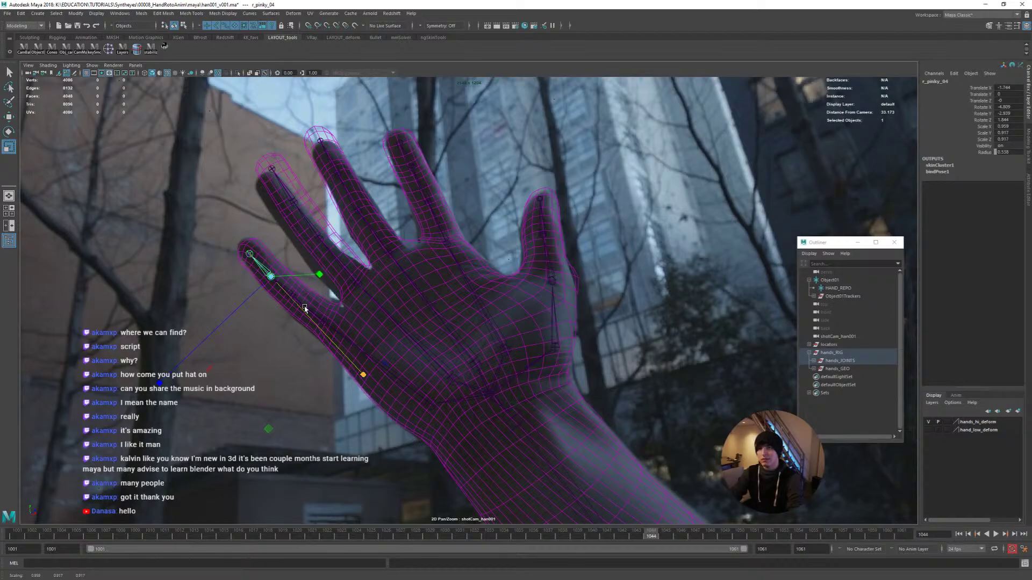
Select r_pinky_02, r_pinky_03 and r_pinky_04 together and scale them to about 0.99 in X
key(Up)
key(Up)
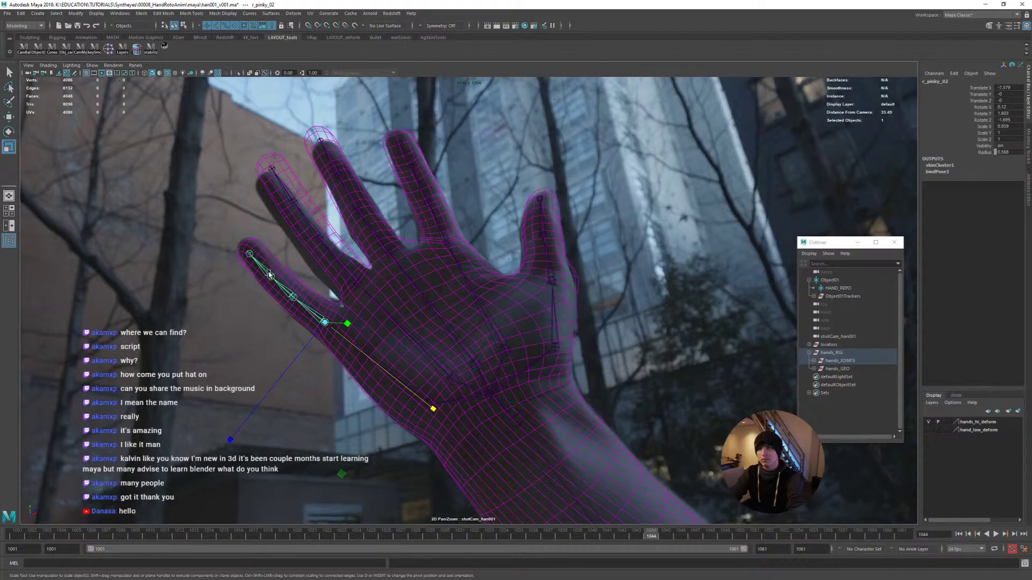
shift+click(284, 289)
shift+click(269, 274)
mouse_move(311, 320)
middle_down()
mouse_move(348, 361)
mouse_move(271, 284)
mouse_move(317, 331)
middle_up()
key(e)
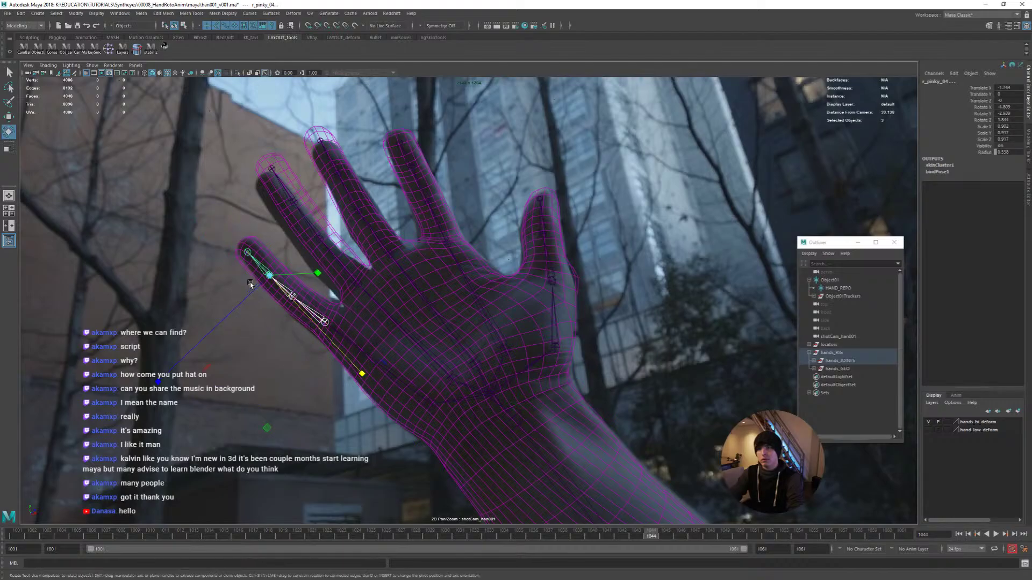
Rotate r_pinky_02, r_pinky_03 and r_pinky_04 together slightly to follow the filmed pinky
drag(229, 131, 332, 260)
drag(315, 223, 315, 250)
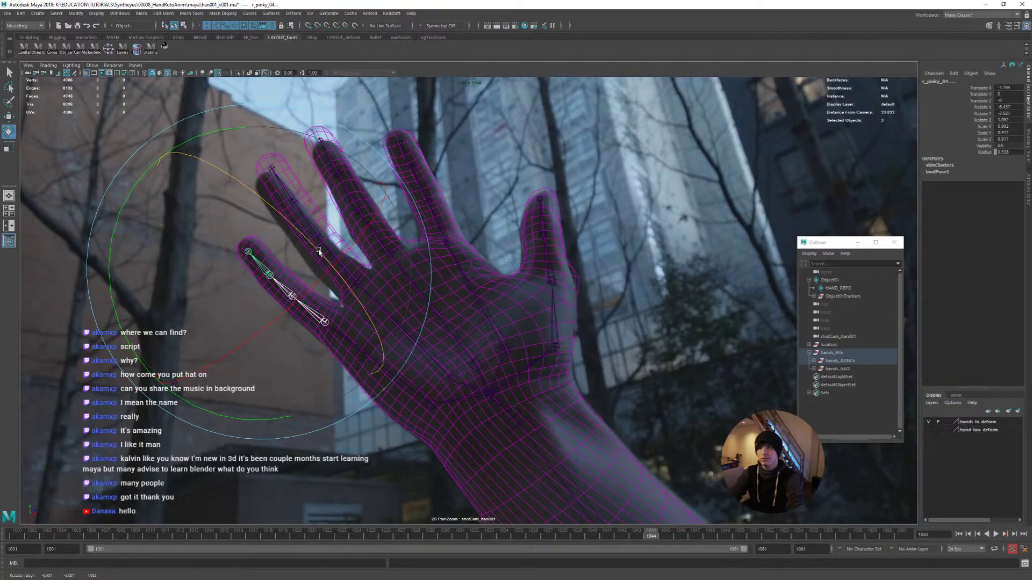
key(q)
Rotate the ring base joint r_ring_01 slightly outward towards the pinky to line up with the filmed ring finger
click(342, 274)
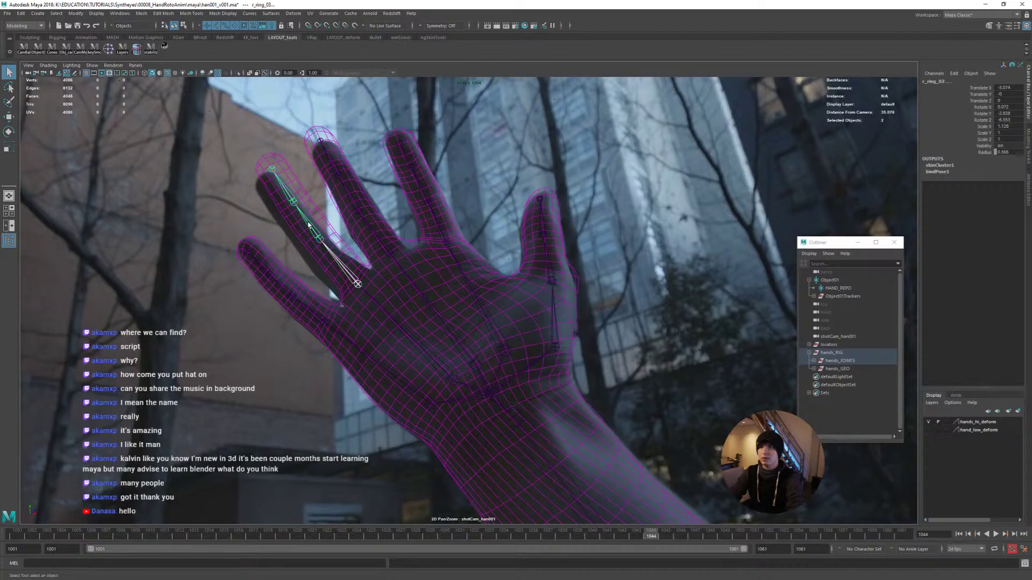
click(370, 299)
key(e)
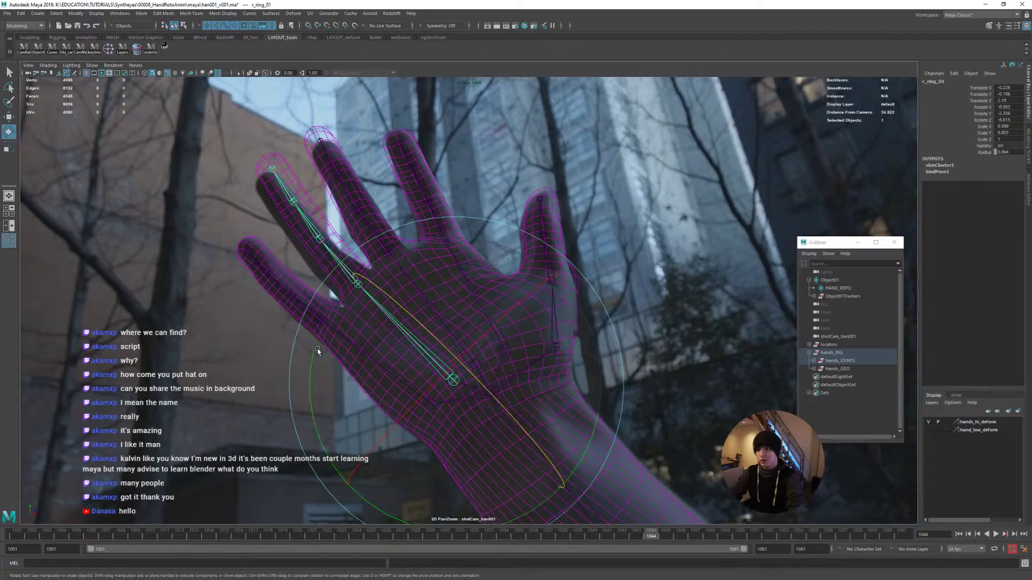
drag(329, 287, 316, 290)
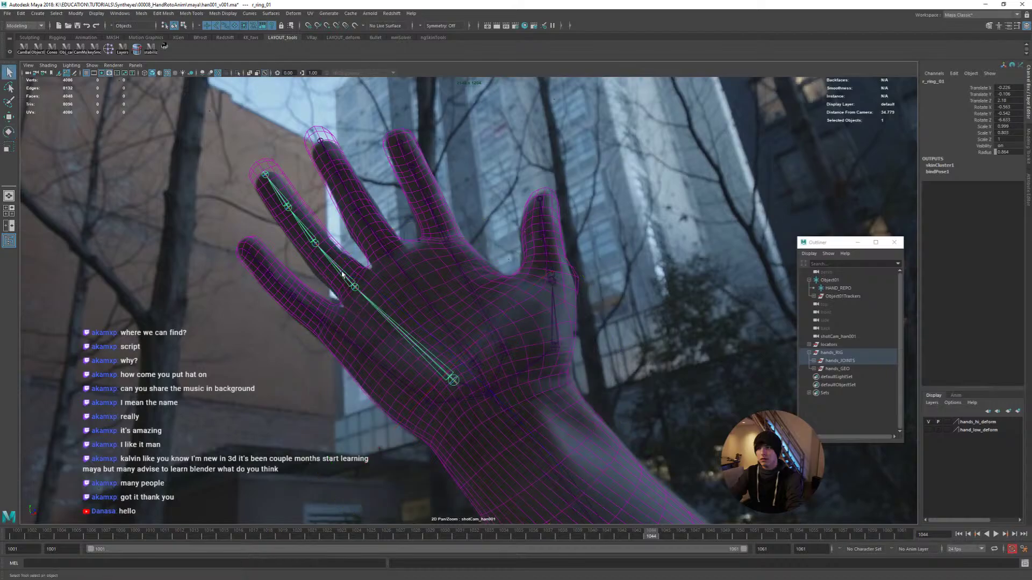
Rotate r_ring_02 slightly, and rotate r_ring_02, r_ring_03 and r_ring_04 together to about -6.4 in Z
click(351, 279)
drag(350, 277, 355, 264)
key(q)
shift+click(306, 231)
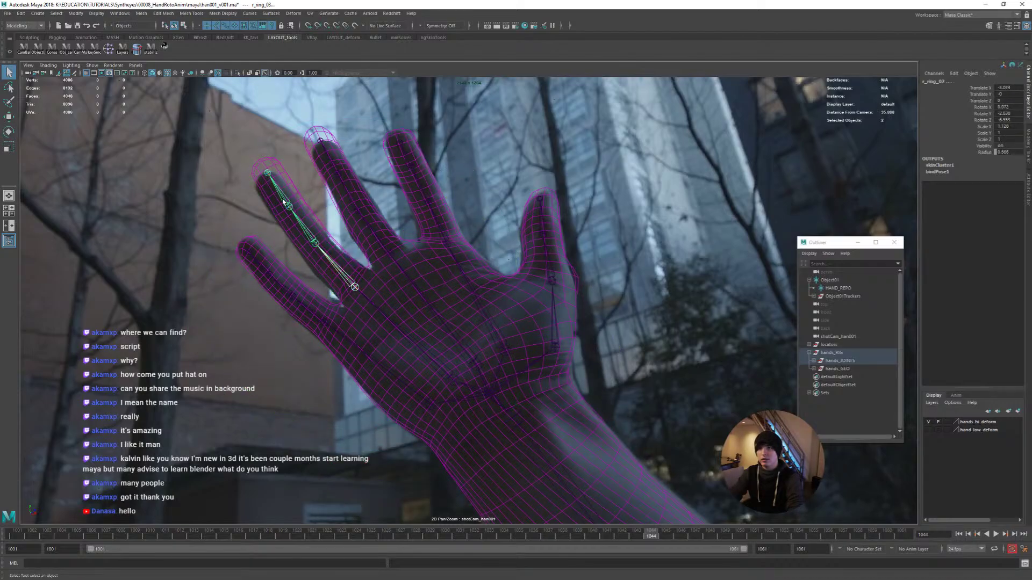
shift+click(282, 198)
key(e)
mouse_move(334, 203)
mouse_down()
mouse_move(349, 224)
mouse_move(324, 202)
mouse_up()
Scale r_ring_02, r_ring_03 and r_ring_04 together to about 1.037 in X to fit the filmed ring finger's length
key(space)
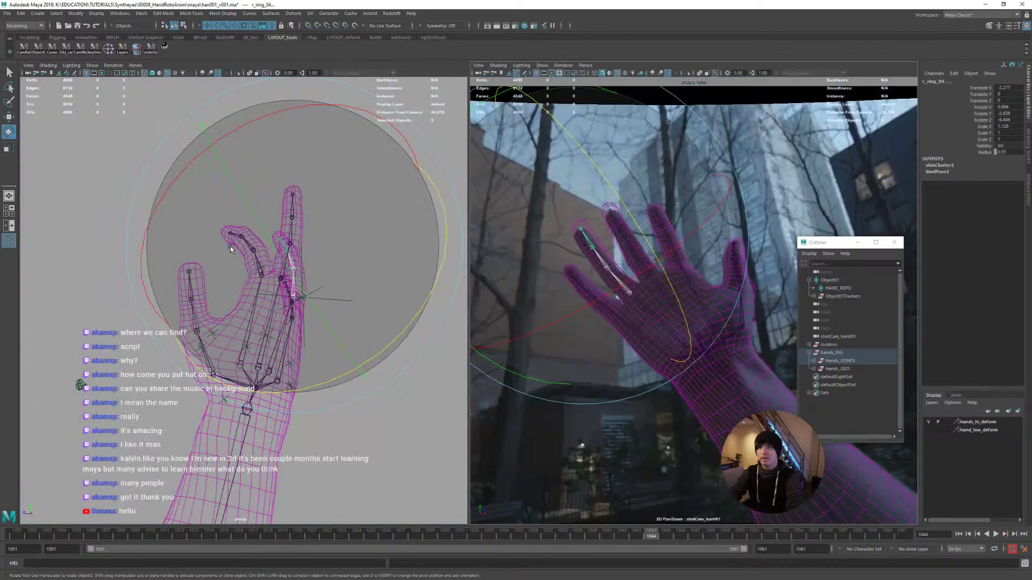
alt+drag(192, 228, 354, 252)
key(r)
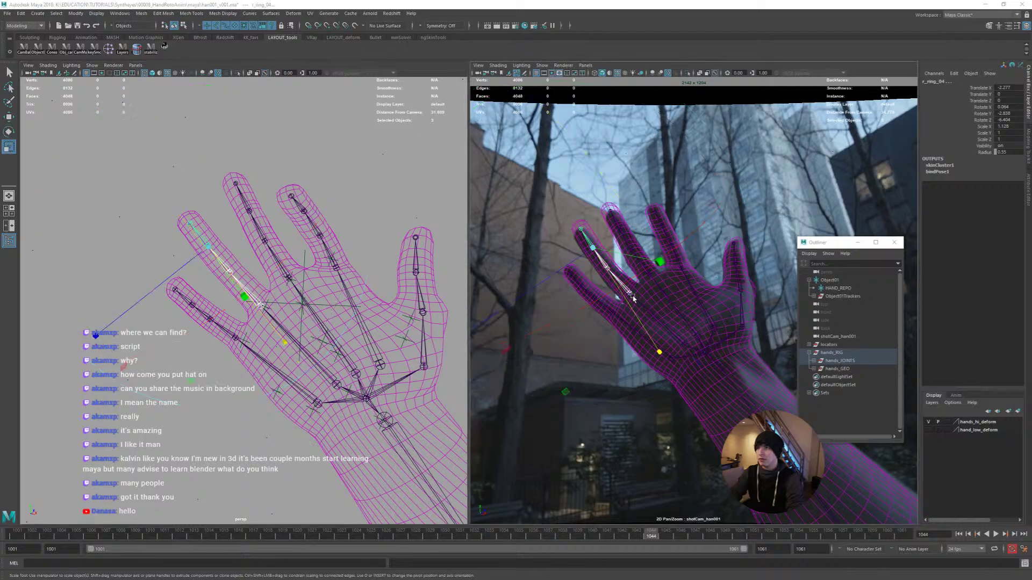
key(space)
drag(360, 319, 354, 313)
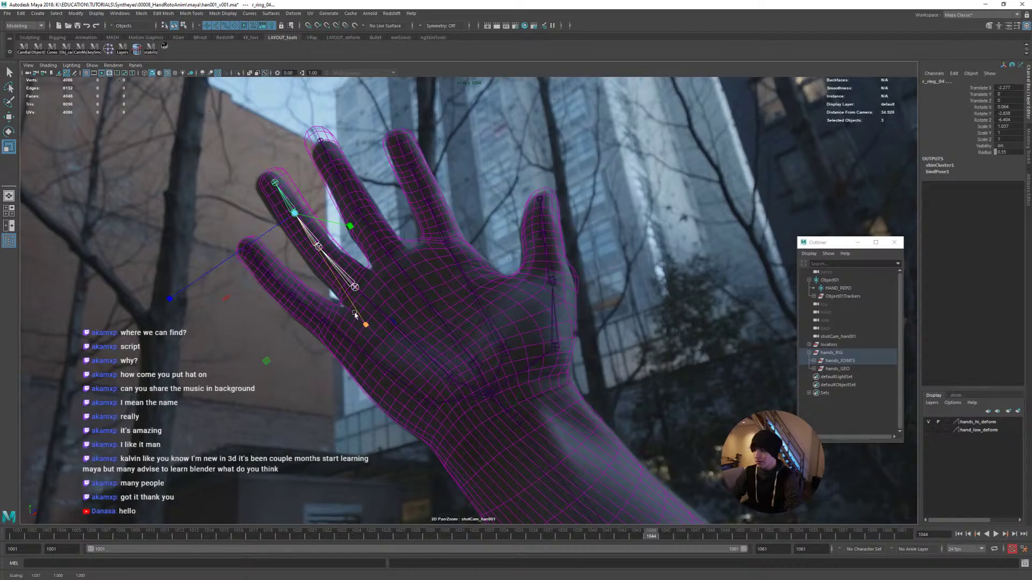
Try moving the whole right hand rig by its root joint r_hand_ROOT in the perspective view, and undo the move
click(347, 281)
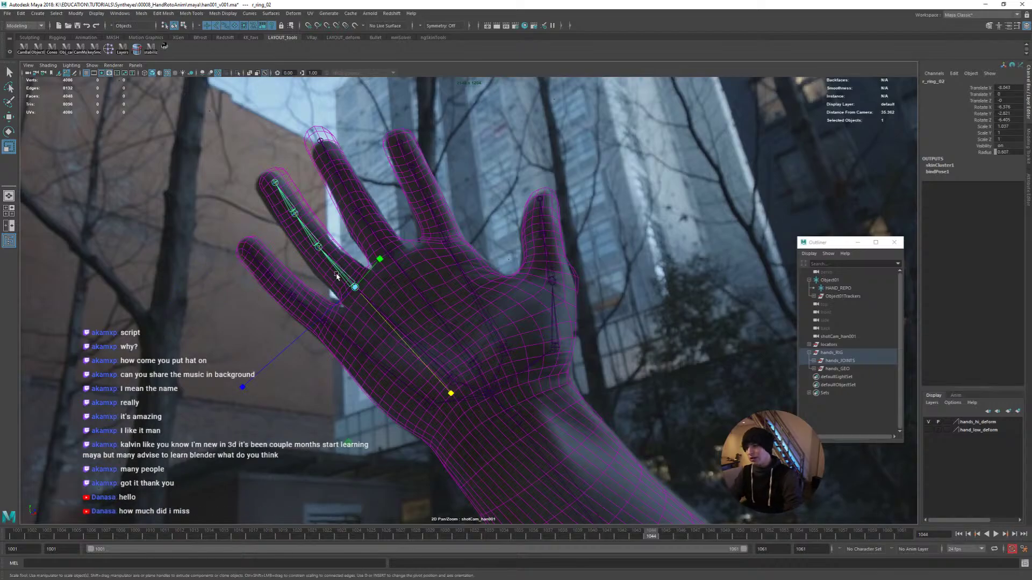
key(space)
key(space)
scroll(293, 317, down, 4)
alt+middle_drag(444, 365, 283, 272)
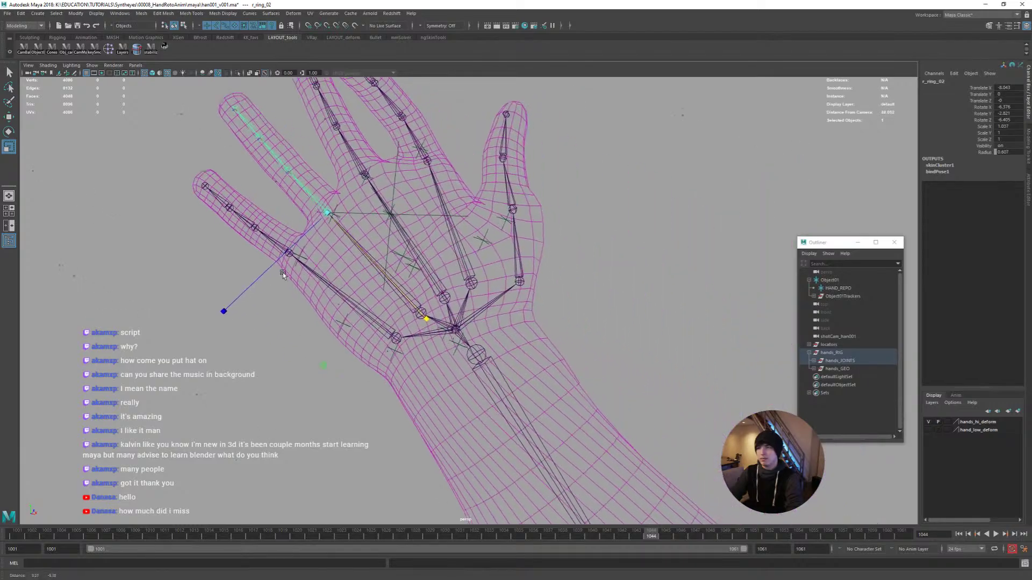
alt+right_drag(283, 272, 88, 373)
alt+drag(467, 333, 447, 306)
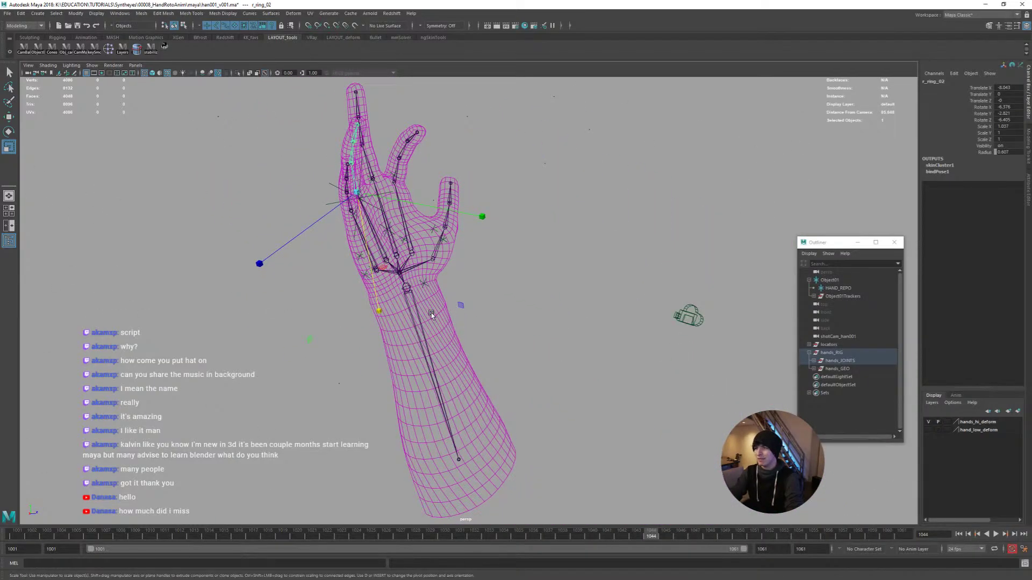
click(398, 272)
key(w)
middle_drag(480, 239, 355, 280)
key(ctrl+z)
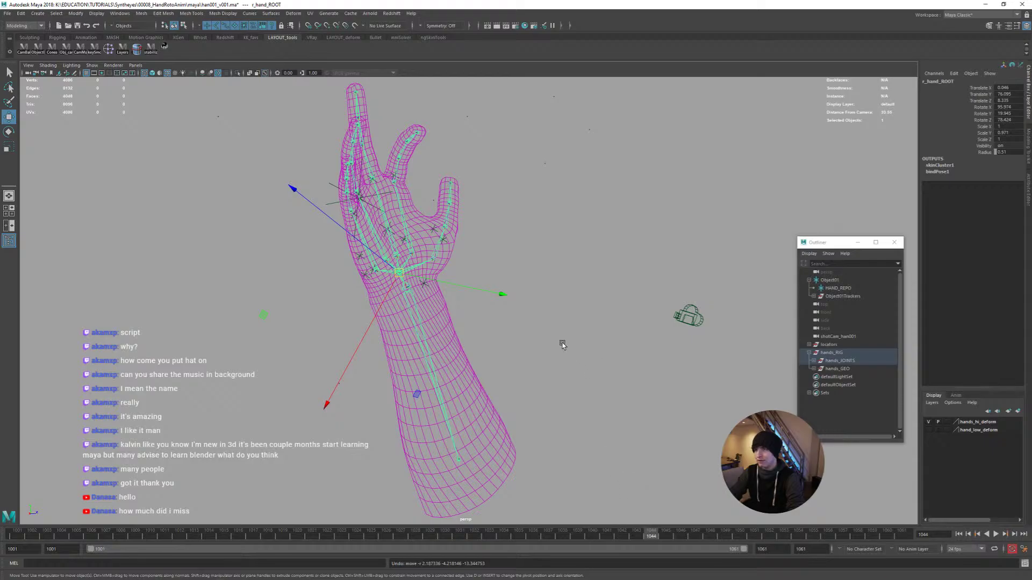
Examine the other, unposed hand's root joint, and select r_hand_ROOT to inspect the right hand against the trackers from several angles
scroll(562, 344, down, 5)
alt+middle_drag(561, 355, 541, 254)
alt+drag(541, 255, 407, 431)
click(386, 397)
key(e)
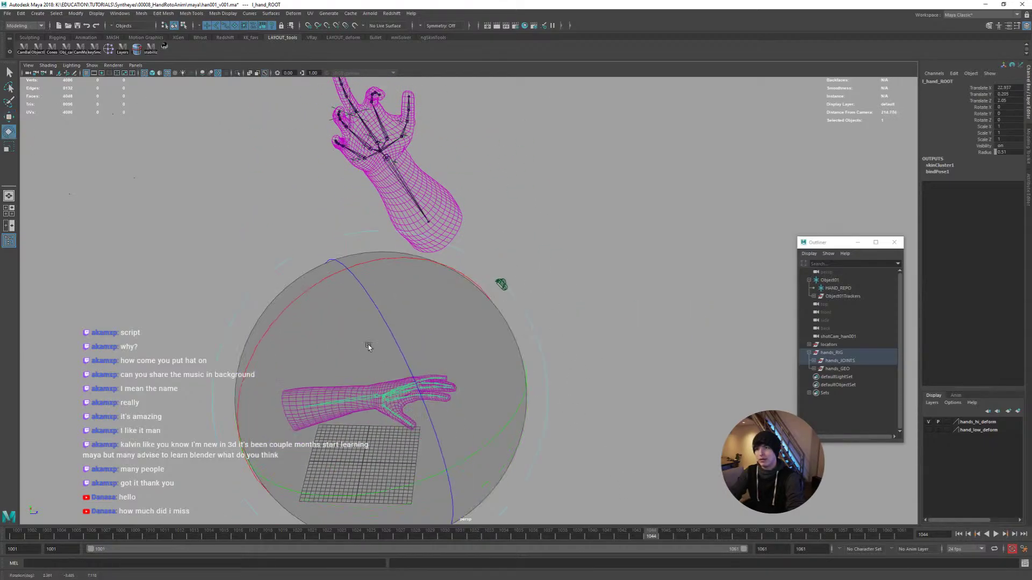
alt+middle_drag(407, 291, 434, 380)
alt+drag(434, 380, 507, 362)
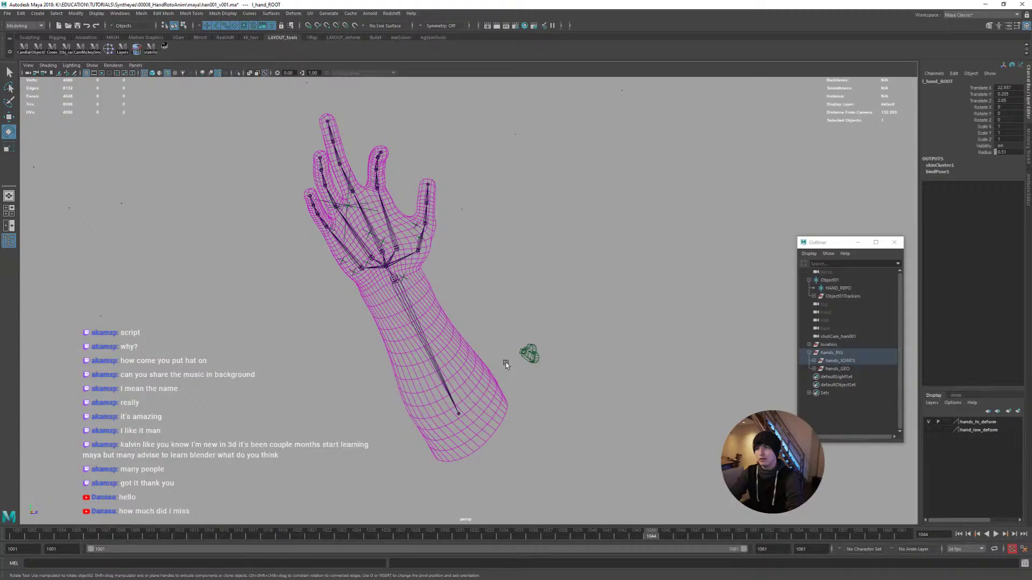
click(386, 259)
alt+drag(385, 259, 399, 248)
alt+right_drag(400, 247, 508, 328)
alt+middle_drag(508, 328, 523, 420)
alt+drag(523, 420, 548, 450)
alt+middle_drag(548, 450, 550, 357)
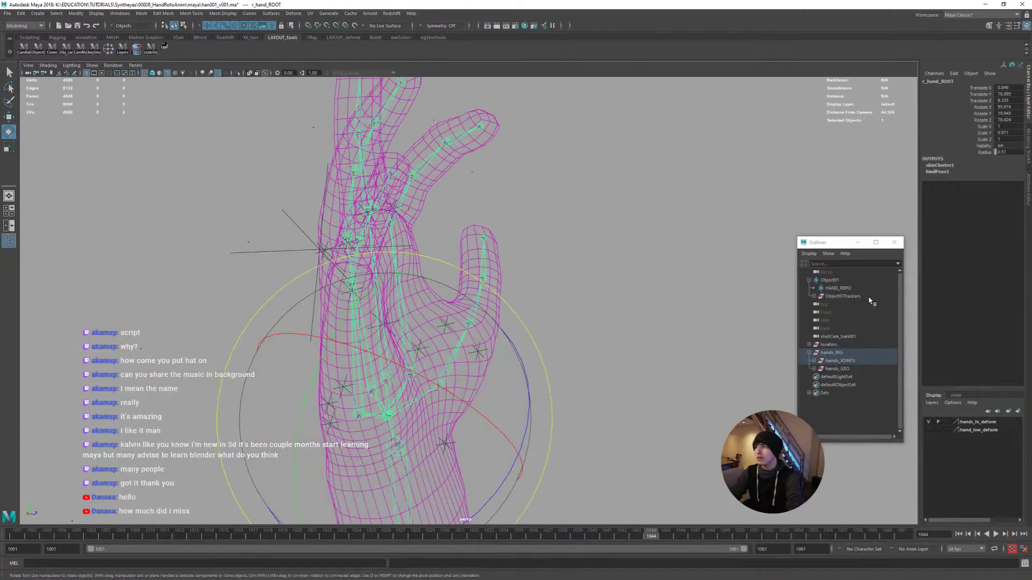
In the shotCam_han001 view at frame 1044, scale the middle finger's three outer joints down lengthwise to about 0.994 so the fingertip fits the footage
click(844, 280)
mouse_move(510, 306)
alt+mouse_down()
mouse_move(568, 285)
mouse_move(508, 304)
alt+mouse_up()
key(space)
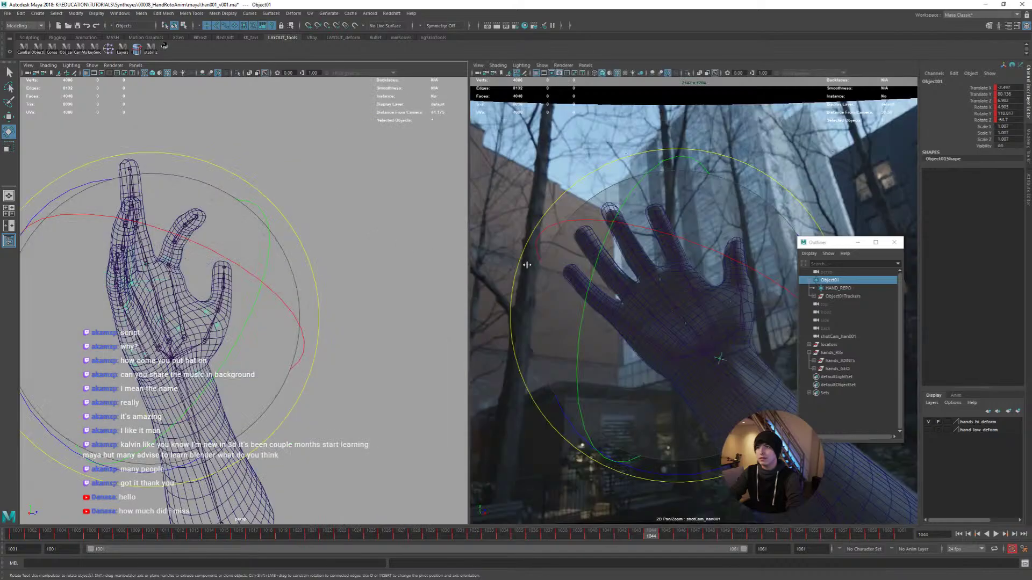
key(space)
click(643, 312)
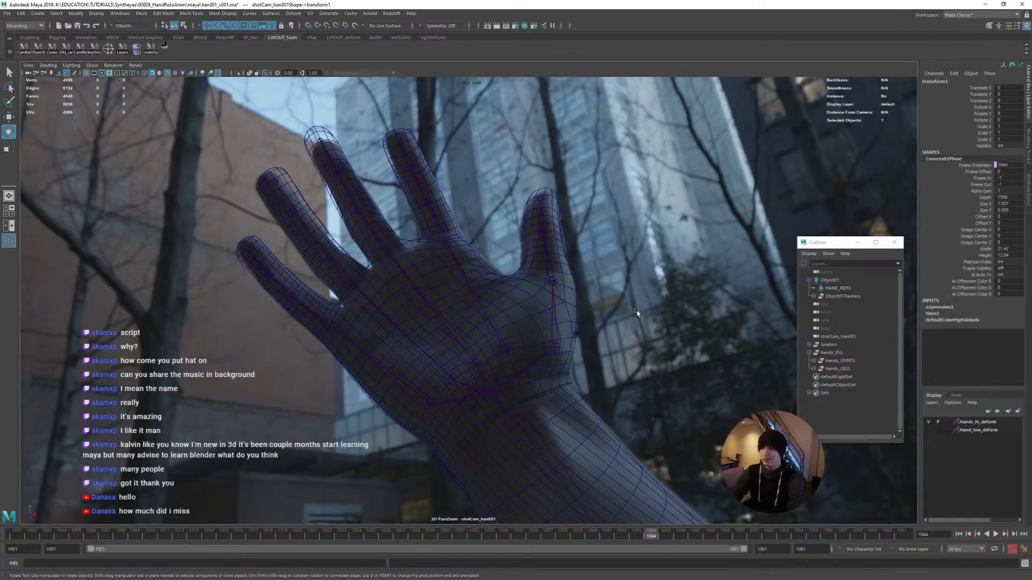
click(373, 240)
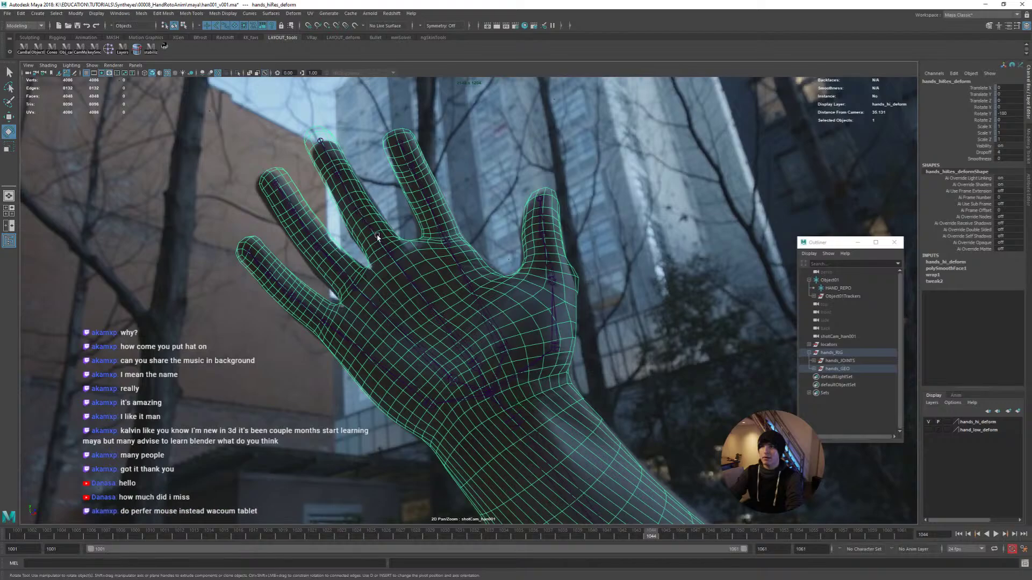
click(349, 197)
key(q)
shift+click(348, 197)
shift+click(337, 174)
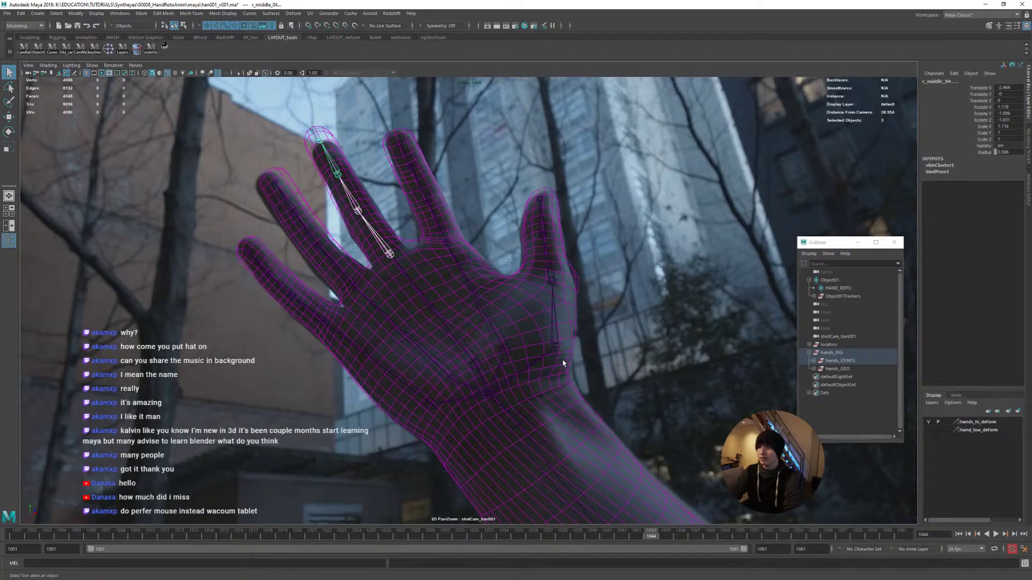
key(r)
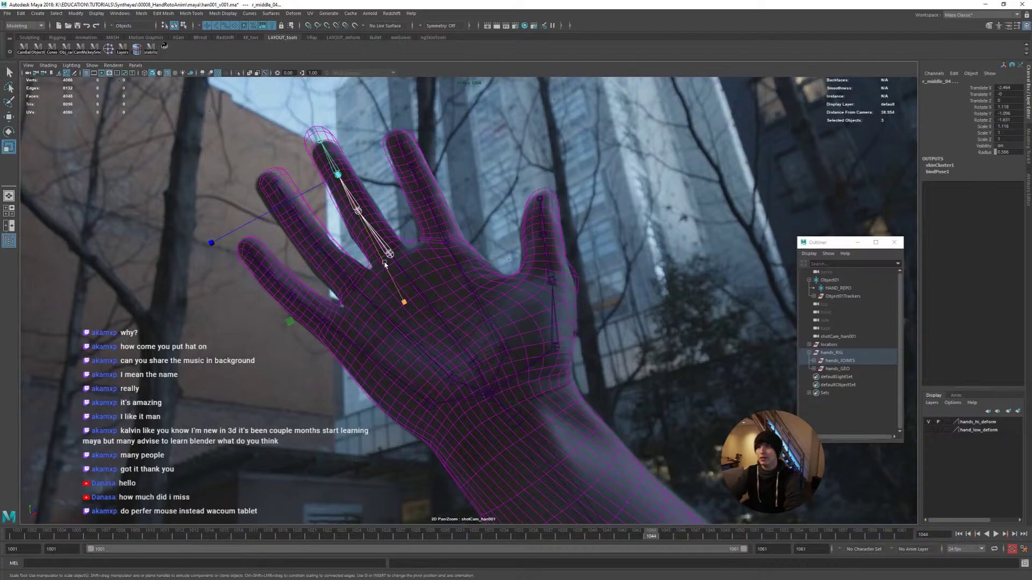
drag(385, 265, 377, 251)
Rotate the middle finger's outer joints slightly to follow the footage and check the finger's pose in the perspective view
key(e)
key(space)
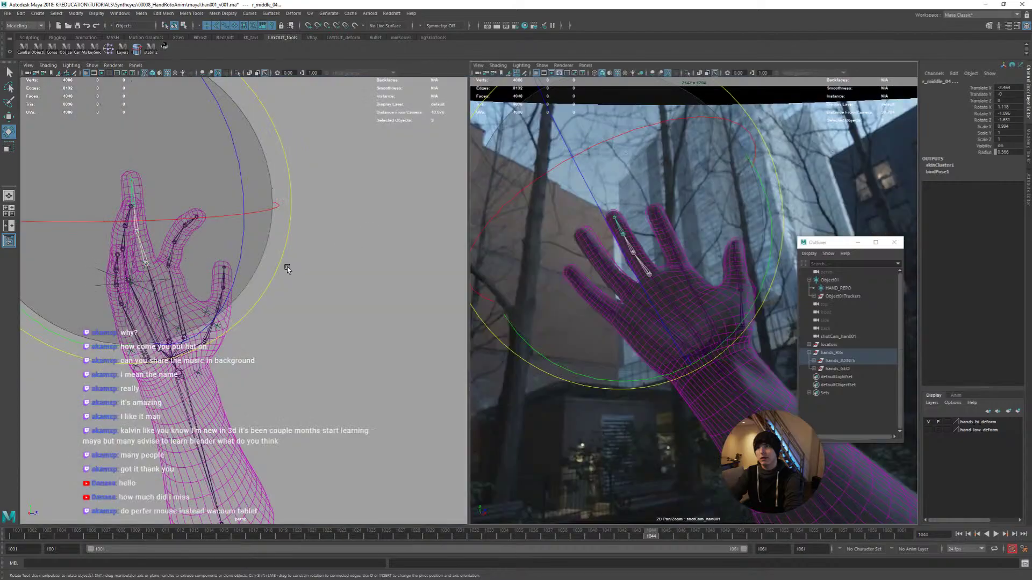
alt+drag(287, 266, 225, 269)
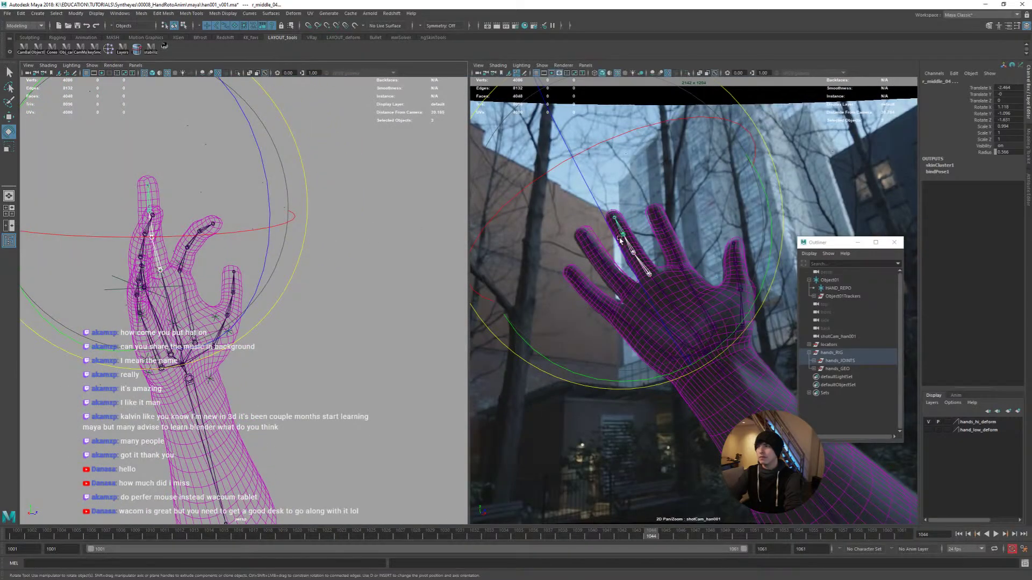
drag(620, 240, 618, 242)
key(space)
key(space)
alt+drag(322, 253, 301, 236)
alt+right_drag(301, 236, 324, 271)
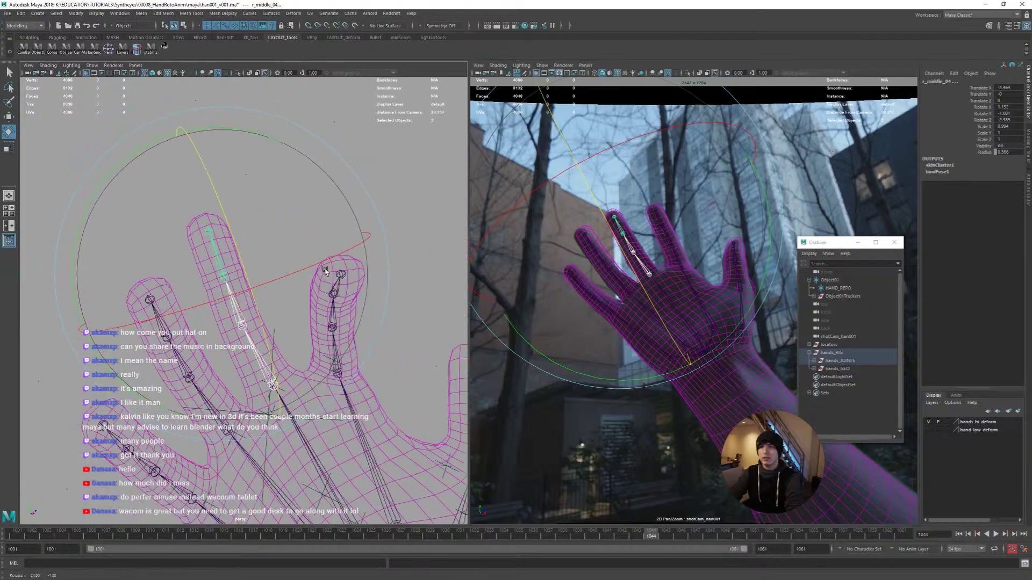
alt+drag(325, 270, 315, 274)
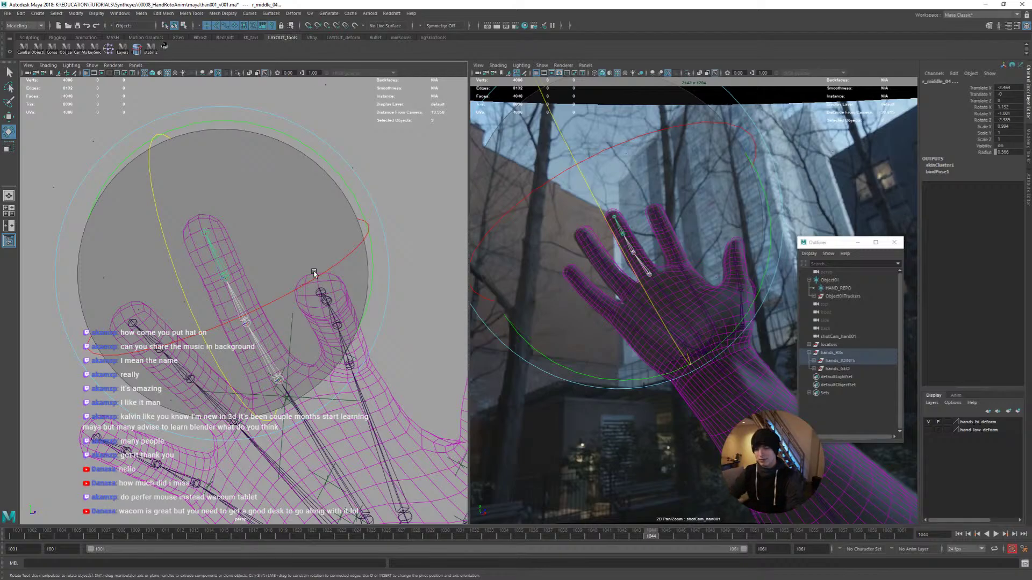
alt+drag(314, 274, 300, 340)
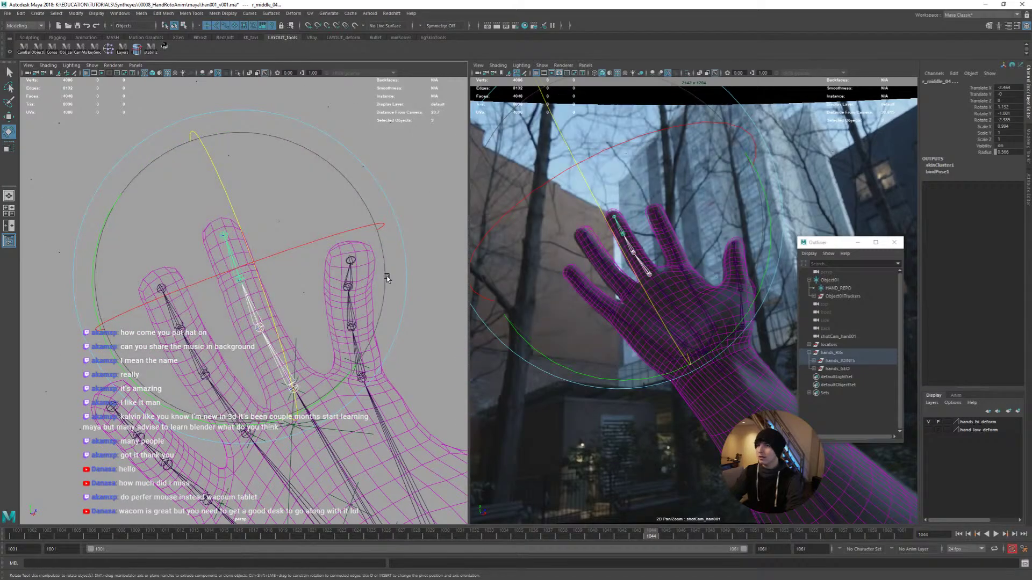
alt+drag(387, 278, 310, 297)
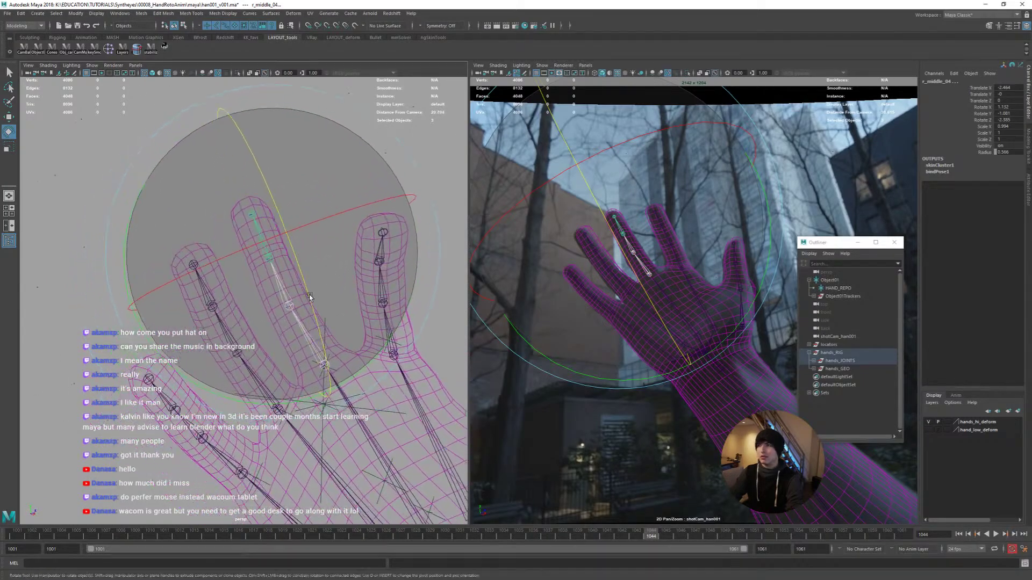
Select the ring finger's outer joints and rotate them together so the mesh lines up with the finger in the footage
key(q)
click(256, 375)
key(Down)
key(Down)
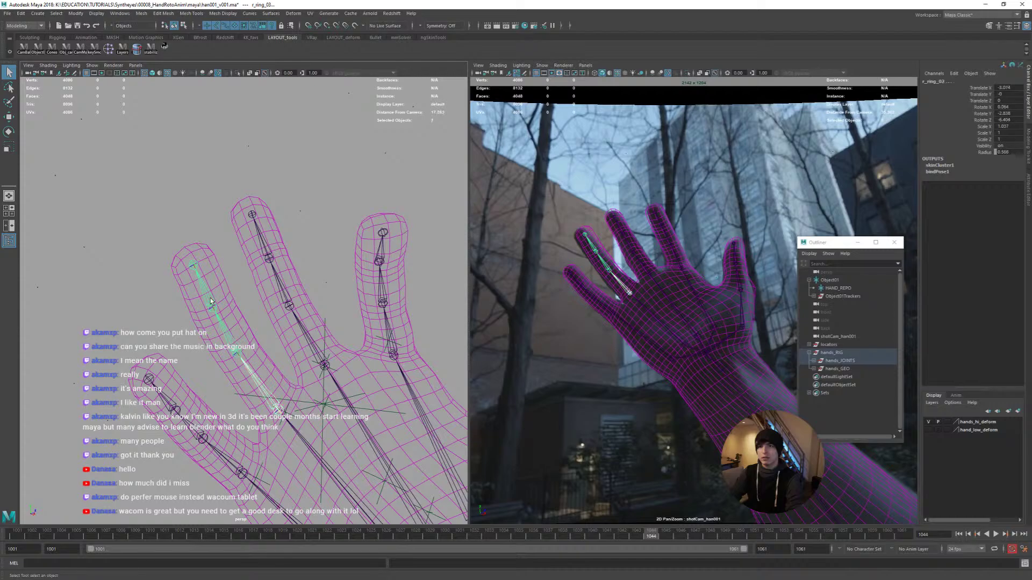
key(e)
key(space)
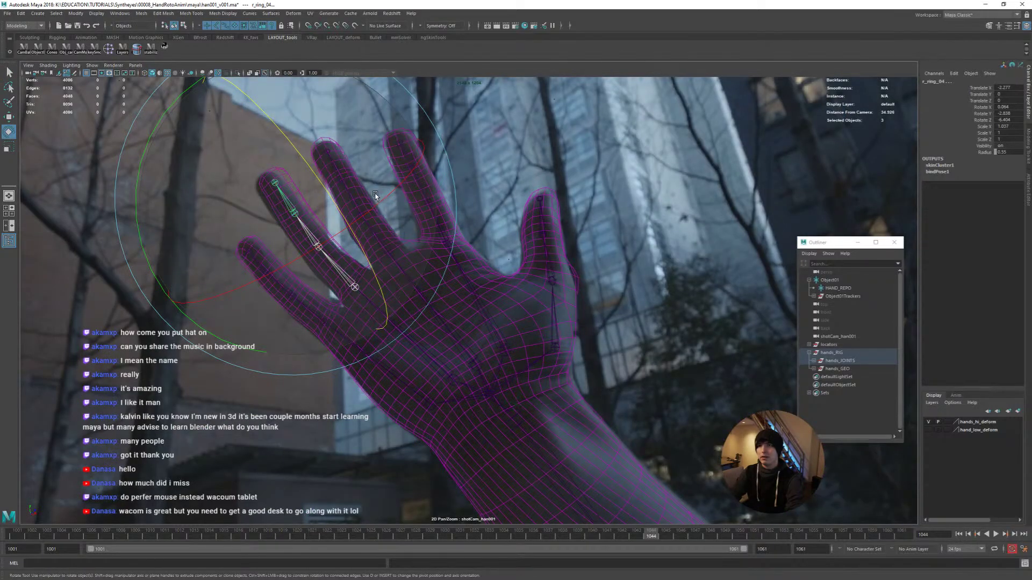
drag(375, 195, 347, 195)
key(Up)
key(Up)
key(space)
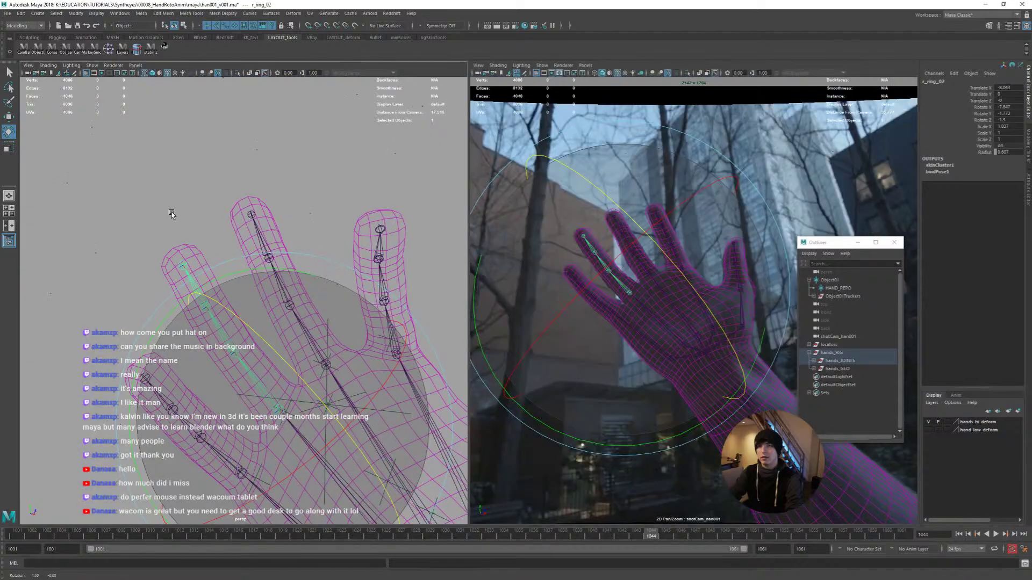
Reselect the middle finger's outer joints and fine-tune their bend against the finger in the shot camera view
key(q)
alt+drag(172, 214, 321, 291)
click(321, 292)
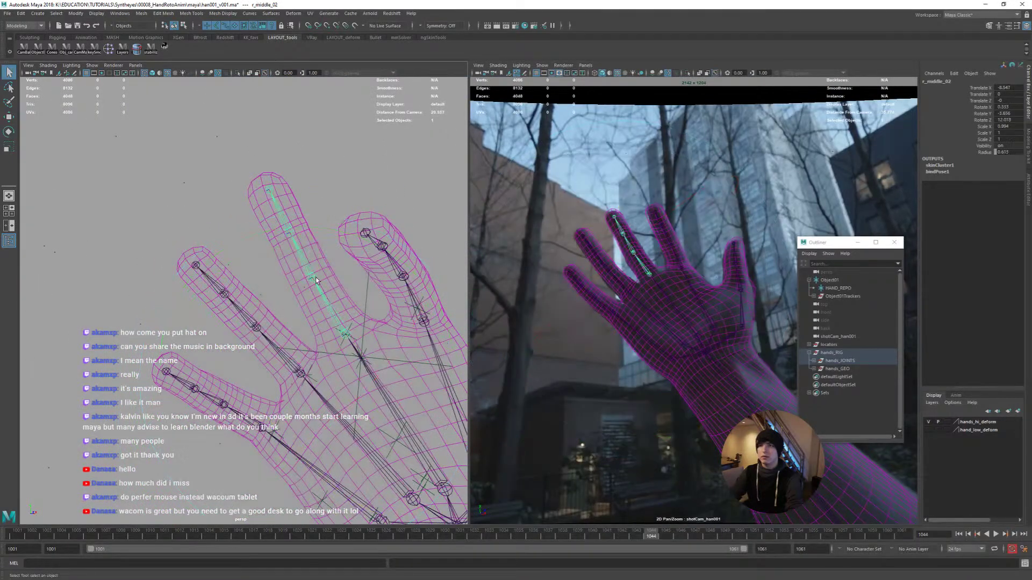
key(Down)
key(Down)
key(space)
key(r)
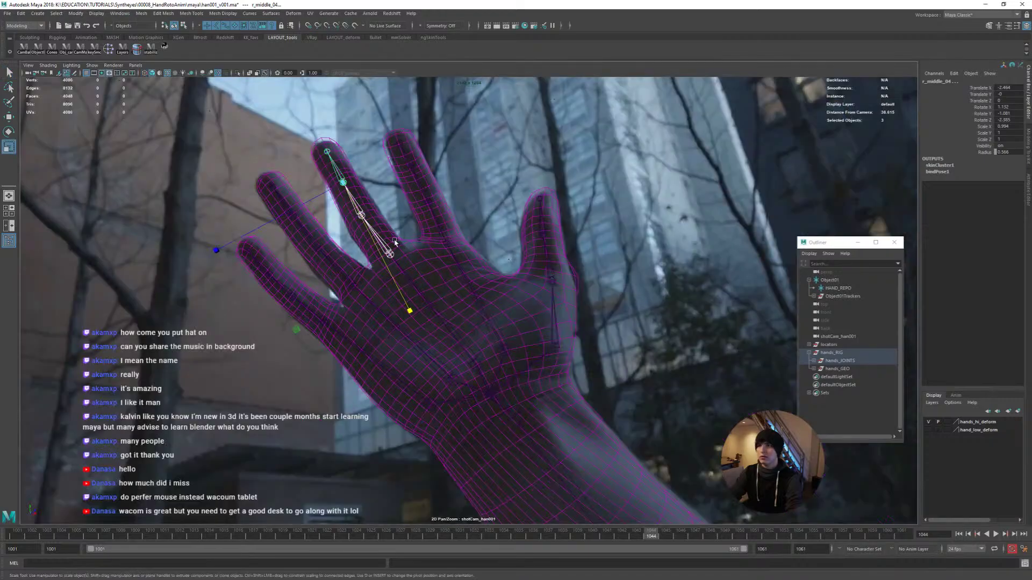
key(e)
drag(371, 230, 375, 235)
key(space)
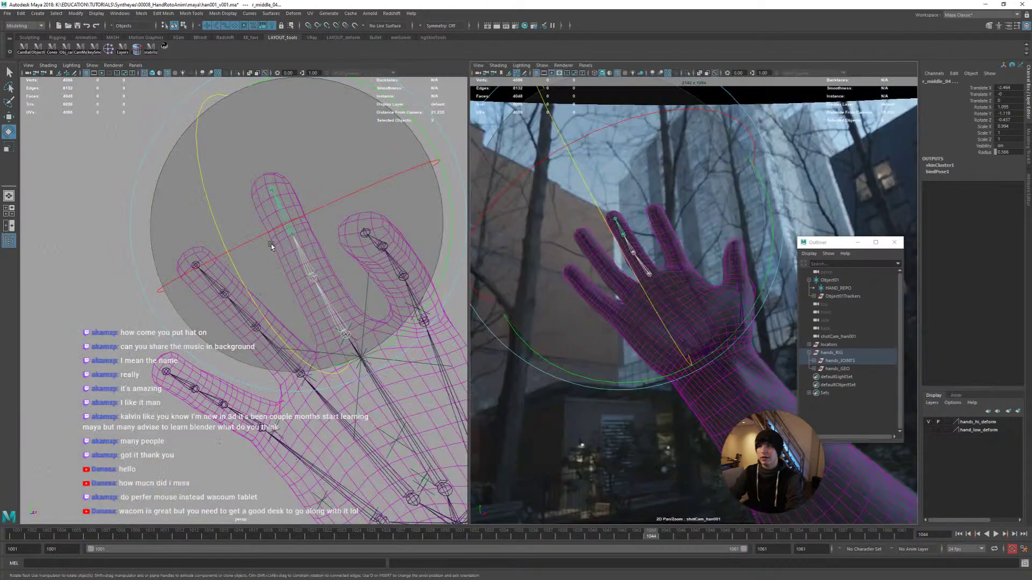
Lengthen the middle finger's outer joints by scaling them along X to about 1.03
mouse_move(271, 244)
alt+mouse_down()
mouse_move(299, 245)
mouse_move(276, 257)
alt+mouse_up()
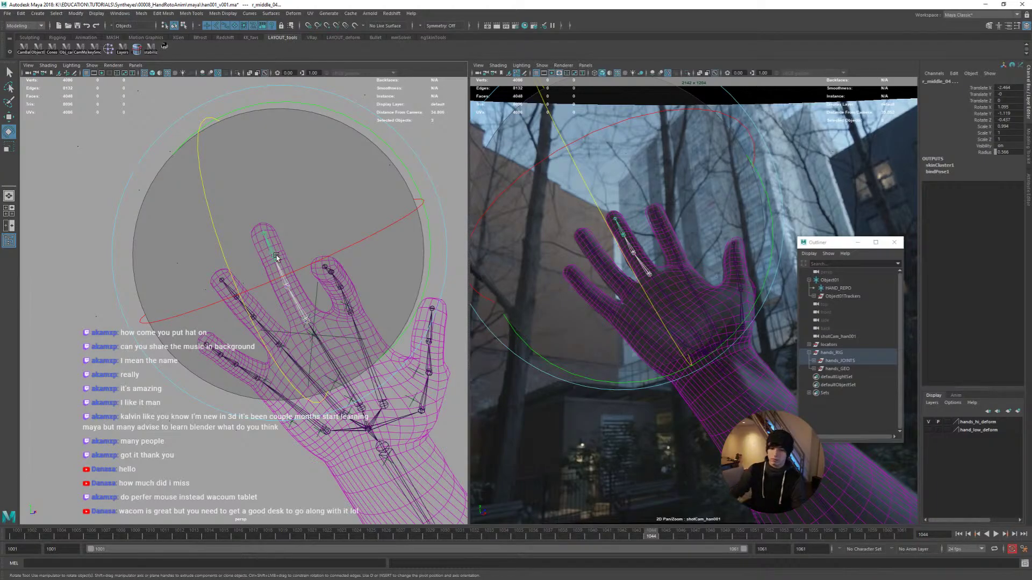
alt+drag(276, 257, 304, 330)
key(r)
drag(308, 340, 306, 322)
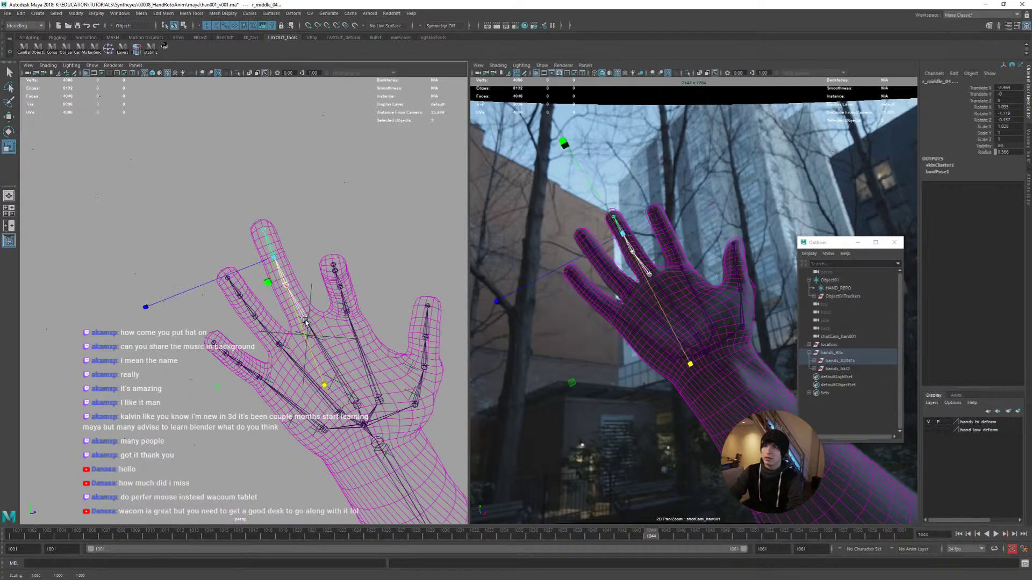
Rotate the middle finger's base joint, r_middle_02, to align the whole finger with the footage
key(Up)
key(Up)
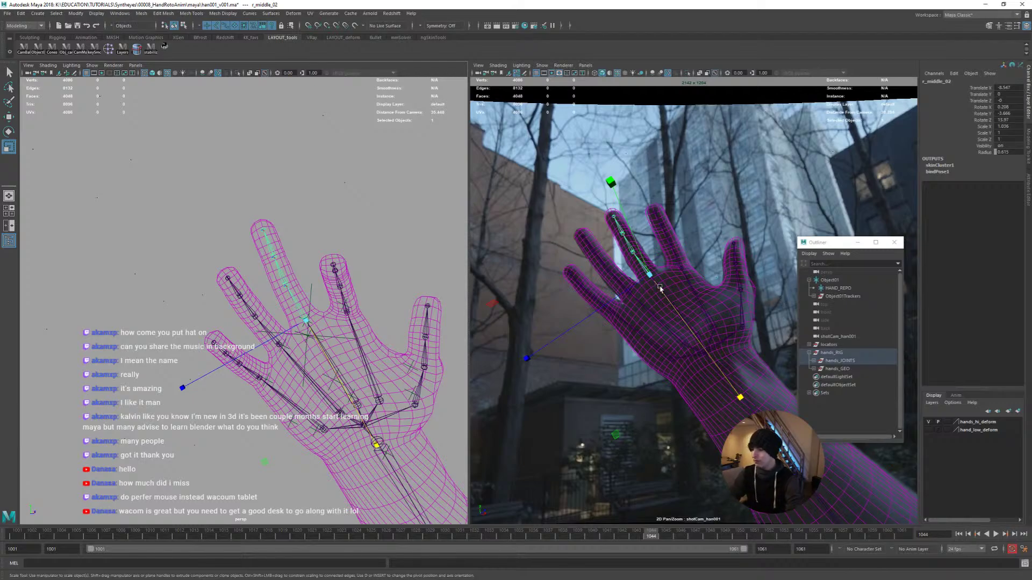
key(space)
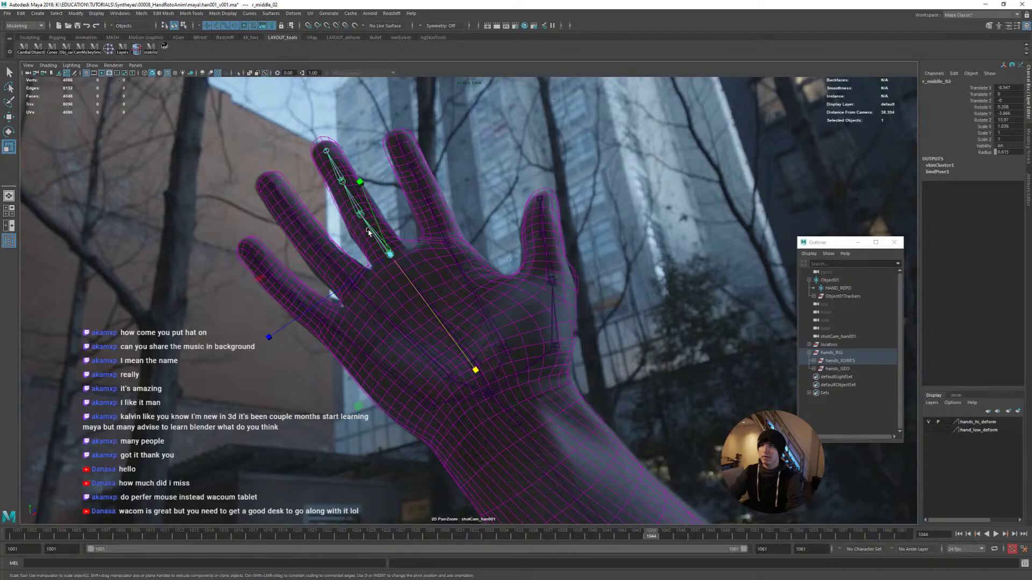
key(e)
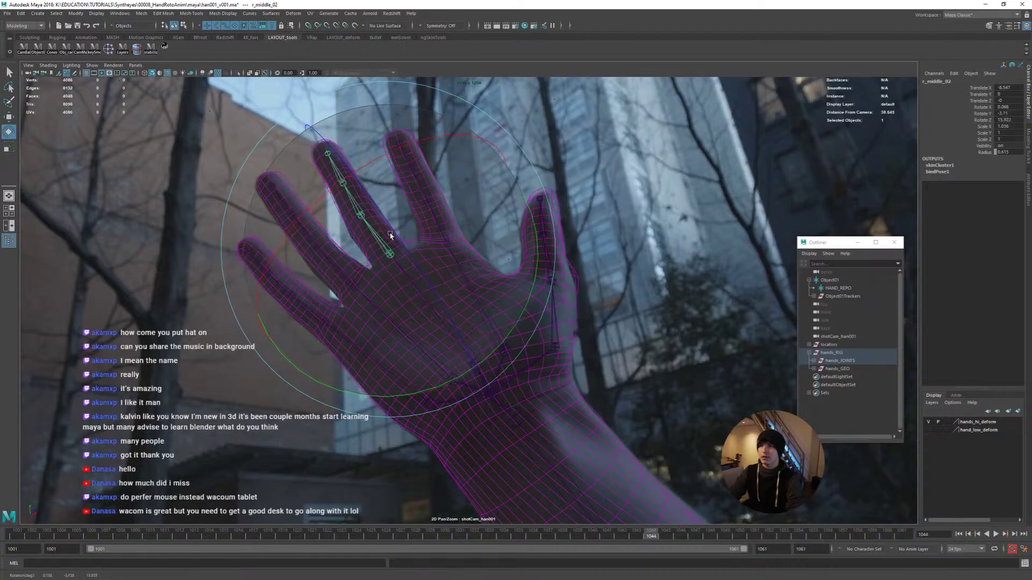
drag(392, 236, 437, 254)
key(space)
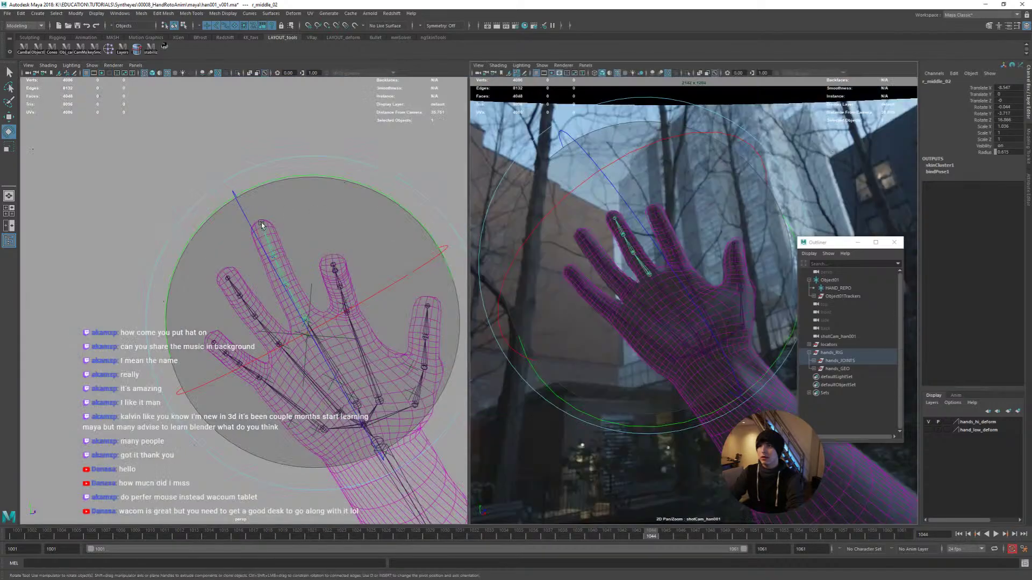
key(space)
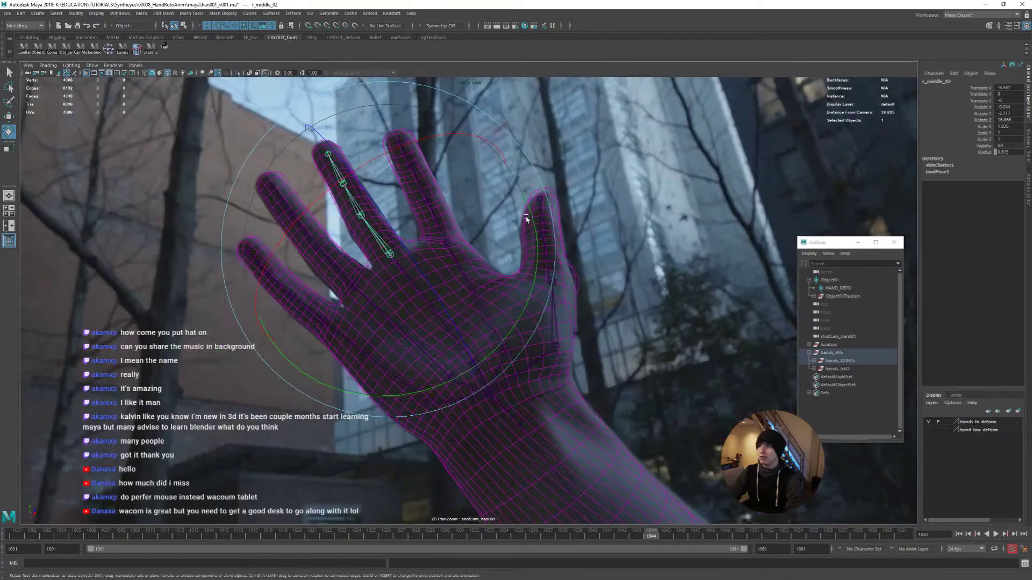
Select the index finger's outer joints and shorten them by scaling along X
key(q)
click(437, 221)
shift+click(407, 156)
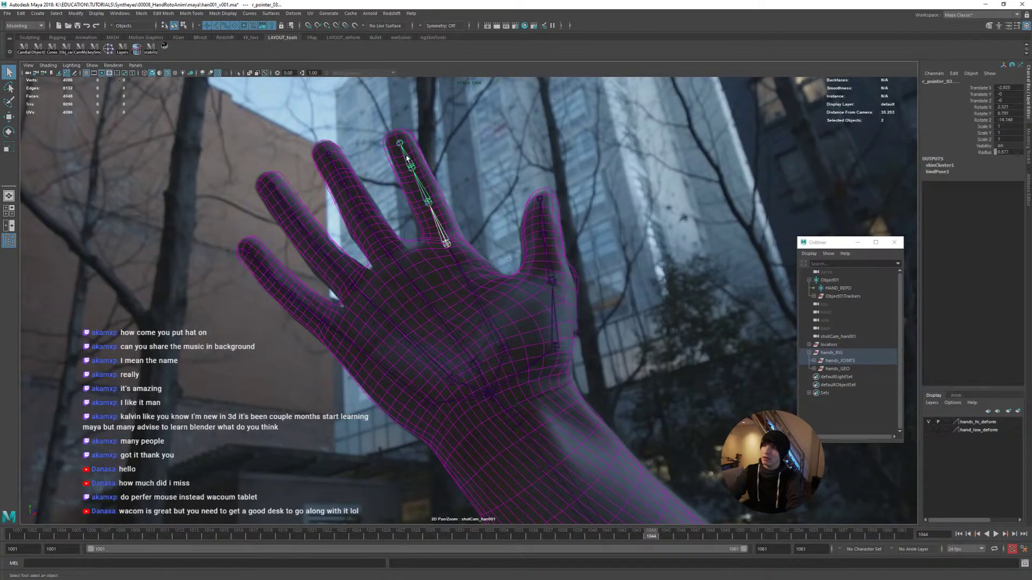
key(space)
mouse_move(377, 275)
alt+mouse_down()
mouse_move(386, 238)
mouse_move(358, 288)
mouse_move(375, 238)
mouse_move(356, 193)
mouse_move(338, 185)
mouse_move(364, 193)
alt+mouse_up()
key(e)
key(r)
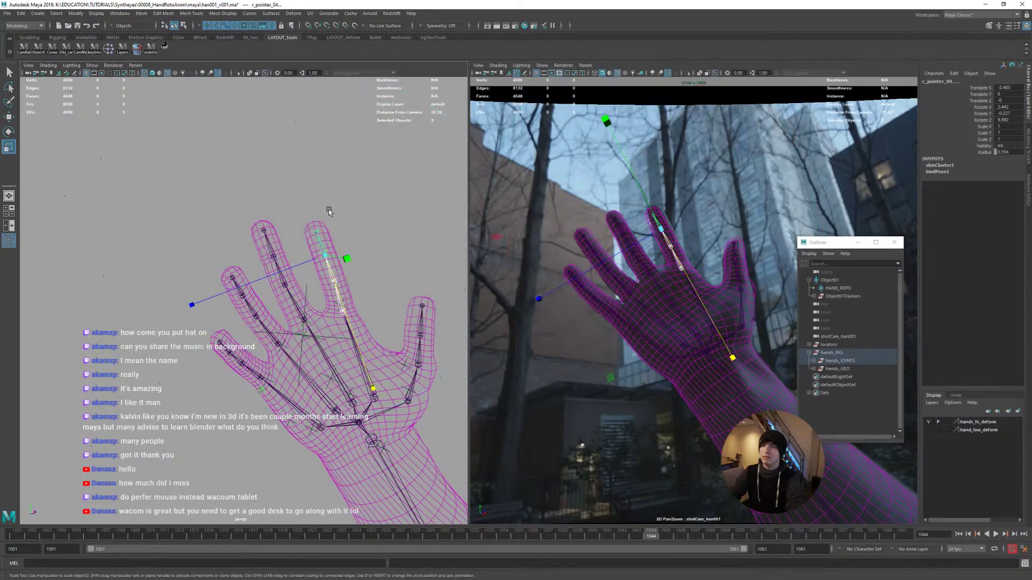
drag(350, 335, 342, 280)
Rotate the index finger's outer joints to match the footage and undo the large sideways bend
key(e)
key(space)
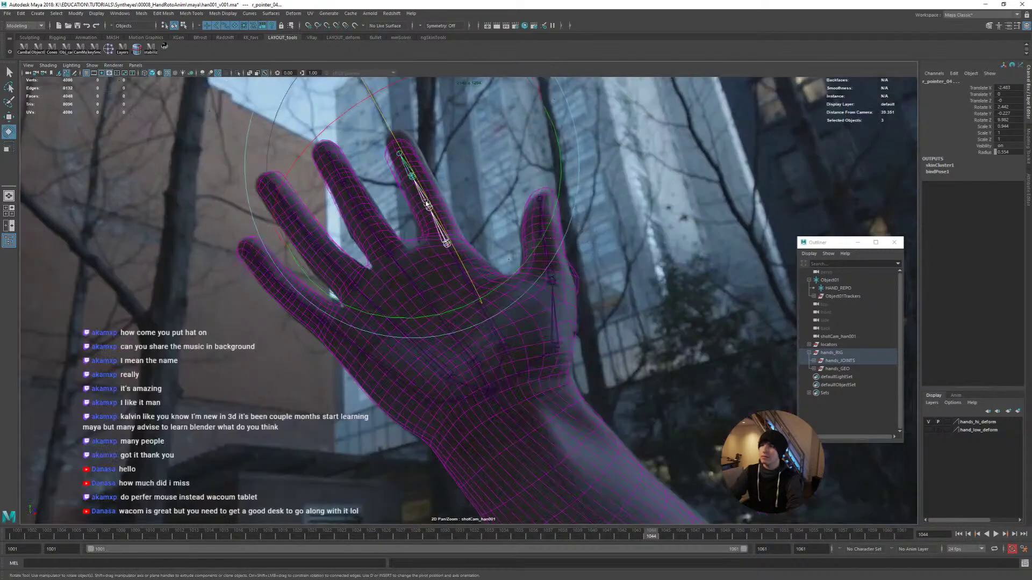
drag(426, 193, 434, 213)
drag(490, 292, 454, 308)
key(ctrl+z)
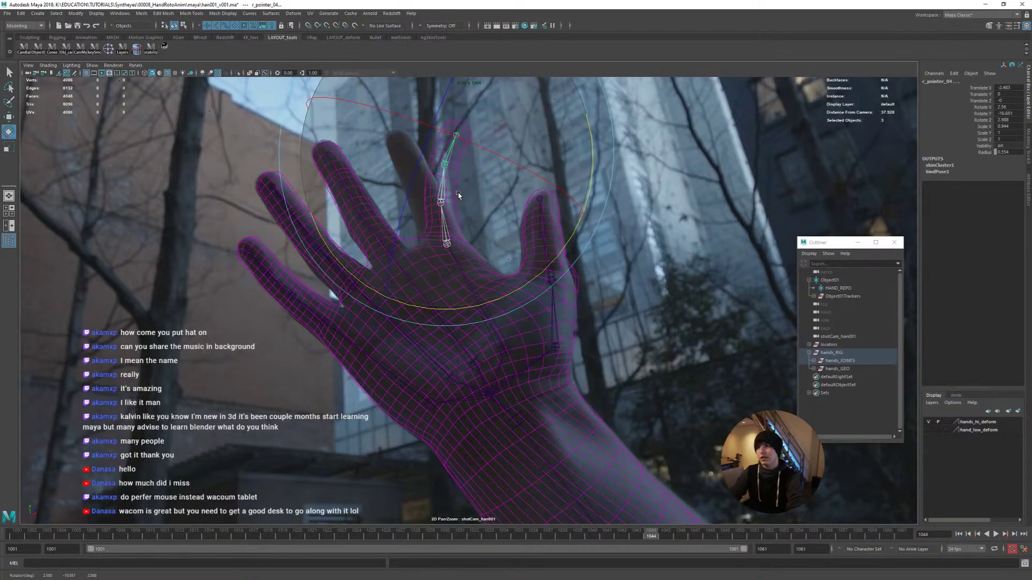
key(ctrl+z)
key(q)
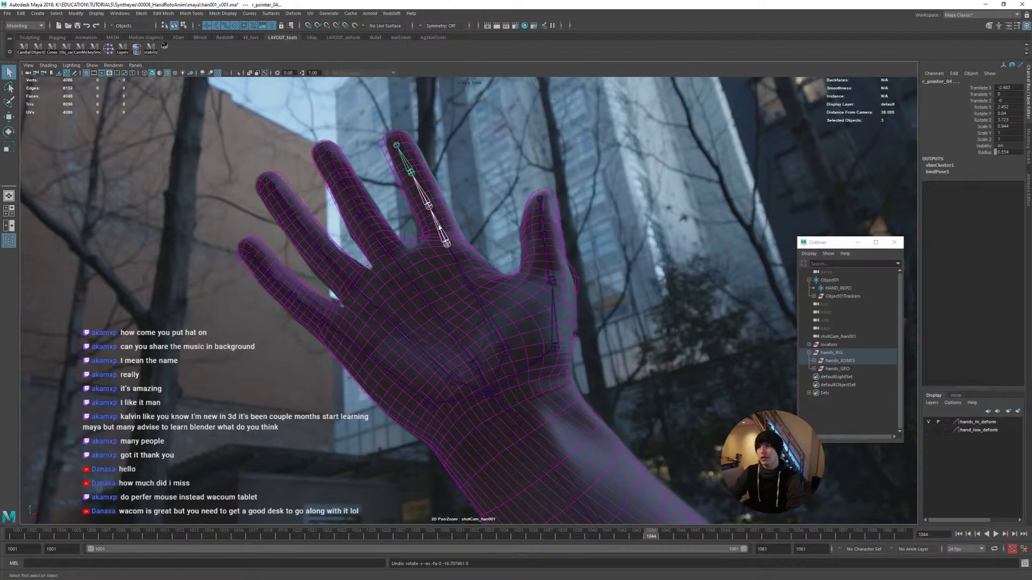
Rotate the index finger's base joint, r_pointer_02, to bring the finger onto its position in the footage
click(440, 228)
key(e)
drag(457, 200, 415, 212)
key(q)
click(406, 162)
key(e)
key(q)
Refine the index finger base joint's Y rotation to about -5.15, undoing the additional turn beyond it
click(436, 224)
key(e)
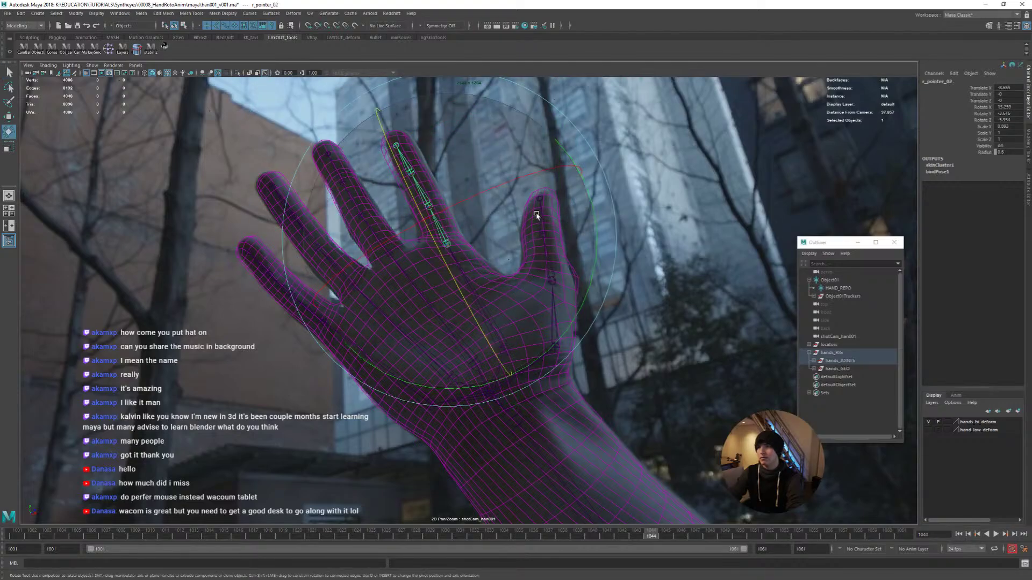
drag(596, 226, 407, 195)
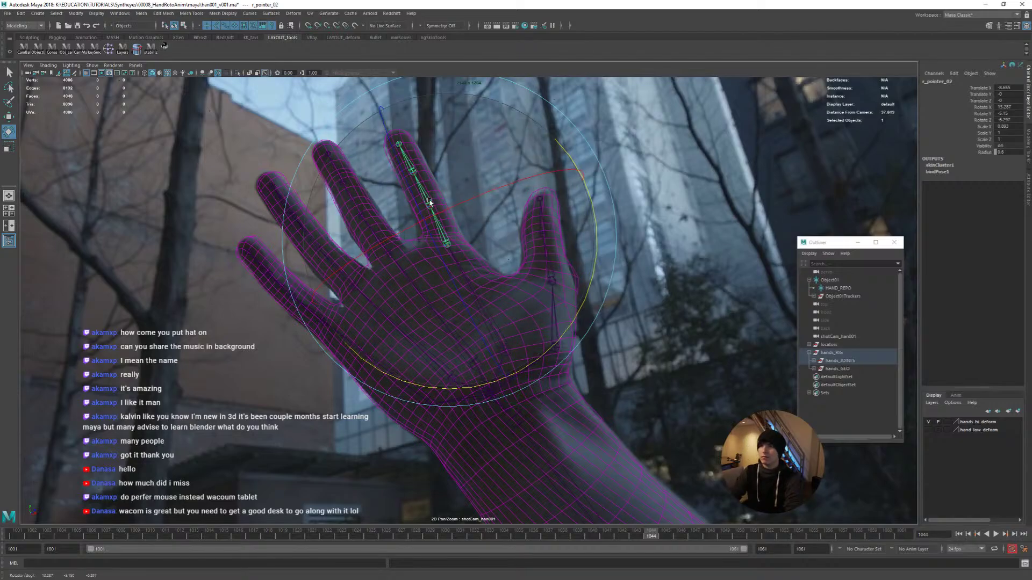
drag(575, 191, 498, 236)
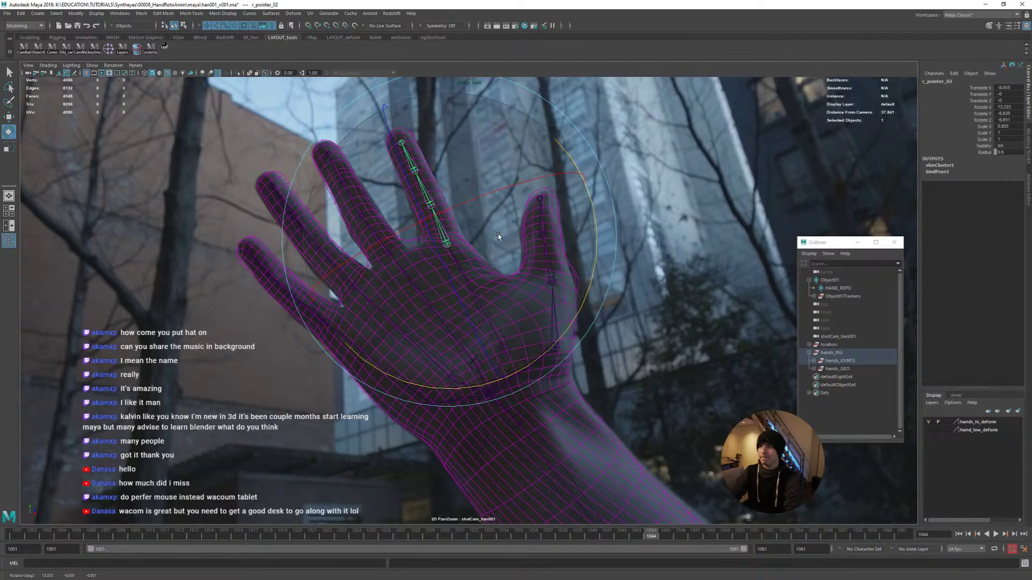
key(ctrl+z)
Move the index finger's base joint a tiny amount to seat the knuckle on the footage
key(w)
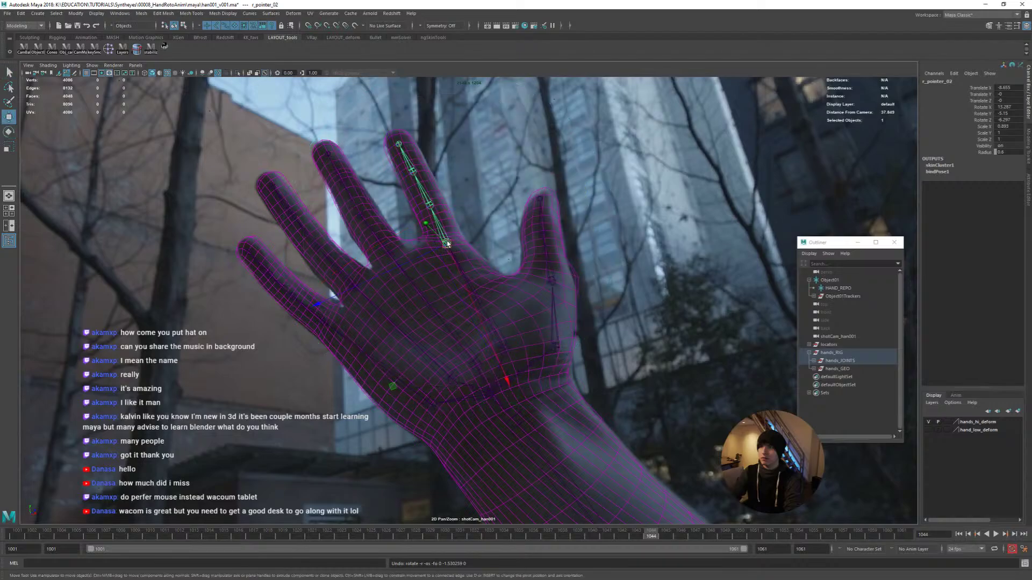
drag(446, 245, 446, 246)
key(e)
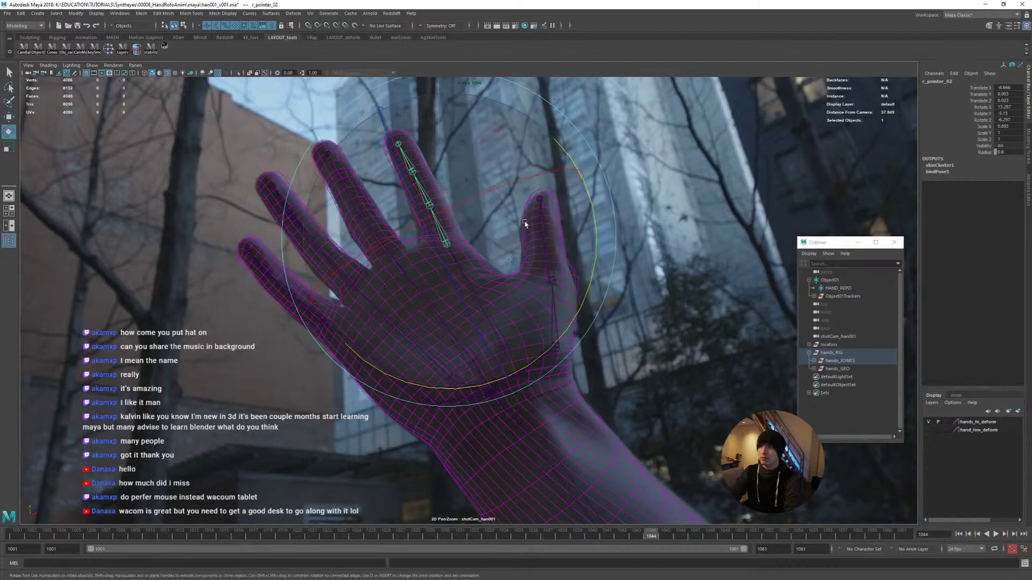
key(r)
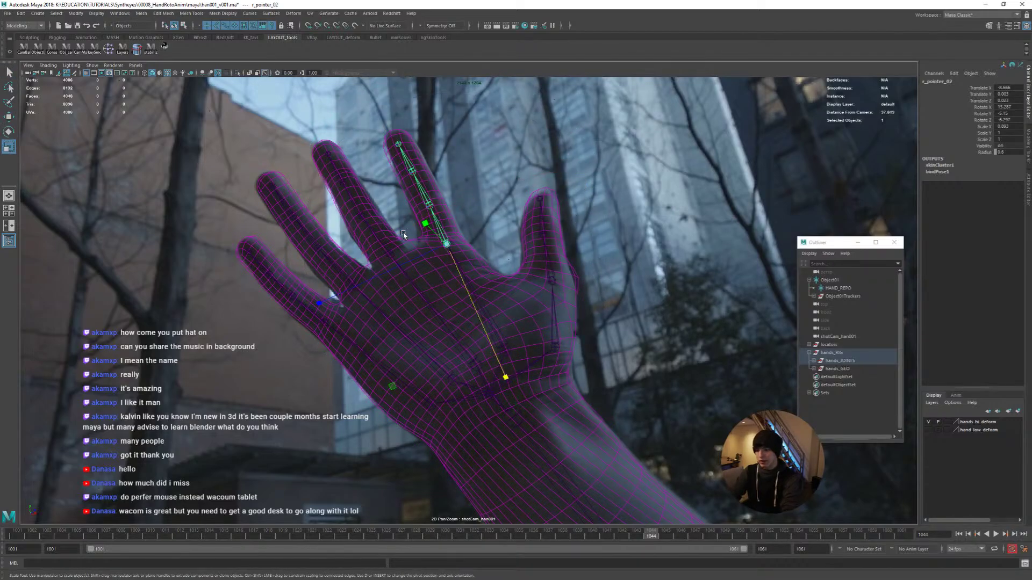
Thicken the index finger's base by scaling joint r_pointer_02 to about 1.16 in Y and Z
right_drag(431, 247, 554, 153)
middle_drag(403, 177, 459, 349)
right_drag(459, 349, 471, 342)
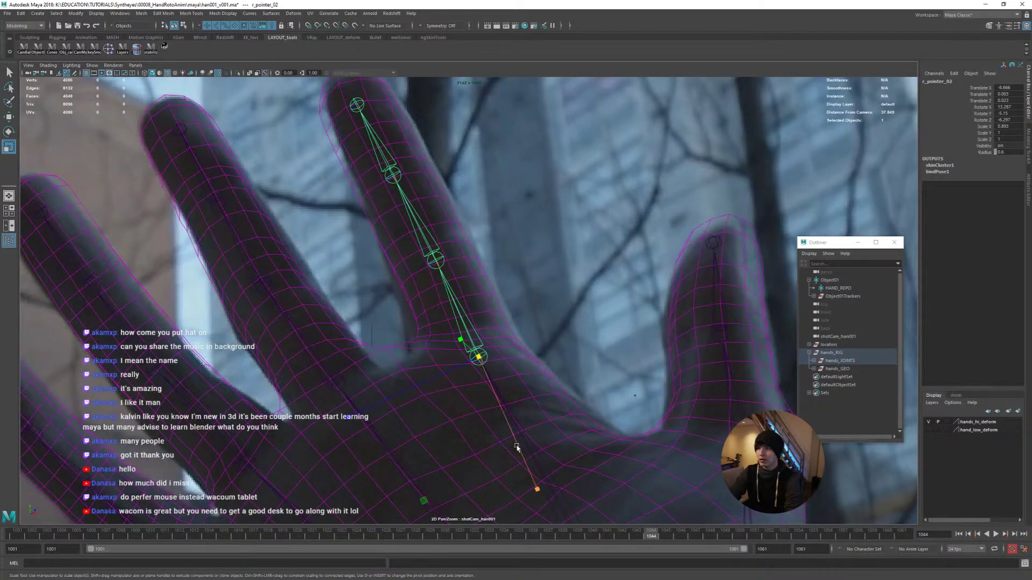
ctrl+drag(519, 447, 449, 299)
Rotate the index finger's base joint, r_pointer_02, to about -6.1 in Y and -6.54 in Z to follow the footage
click(417, 231)
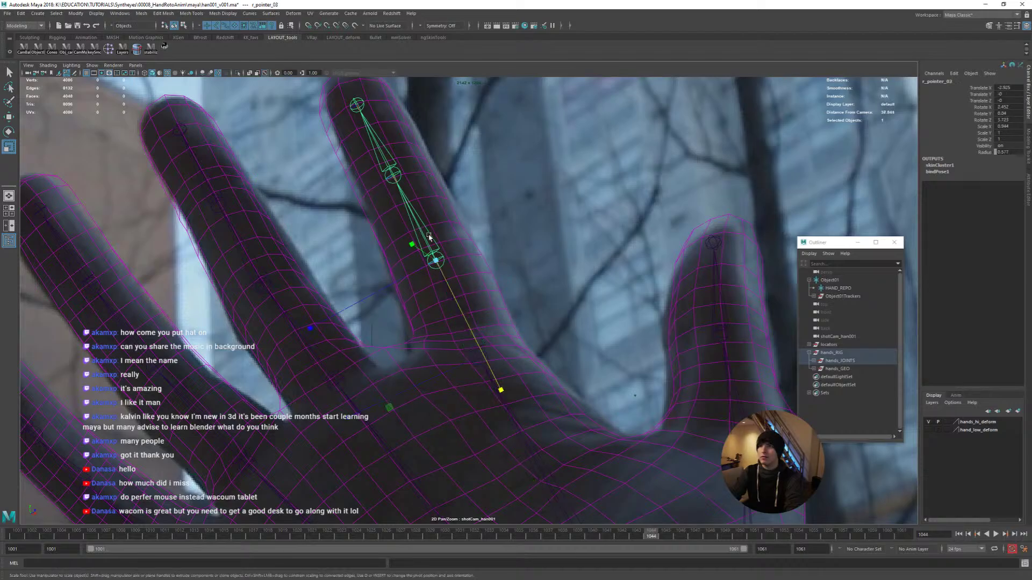
middle_drag(437, 260, 454, 325)
click(484, 401)
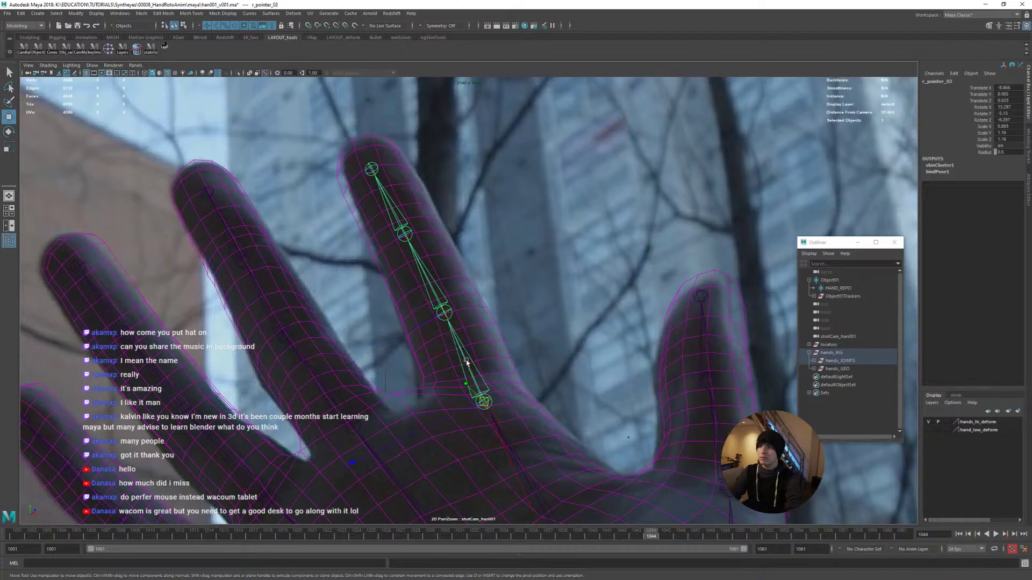
key(e)
drag(608, 318, 611, 317)
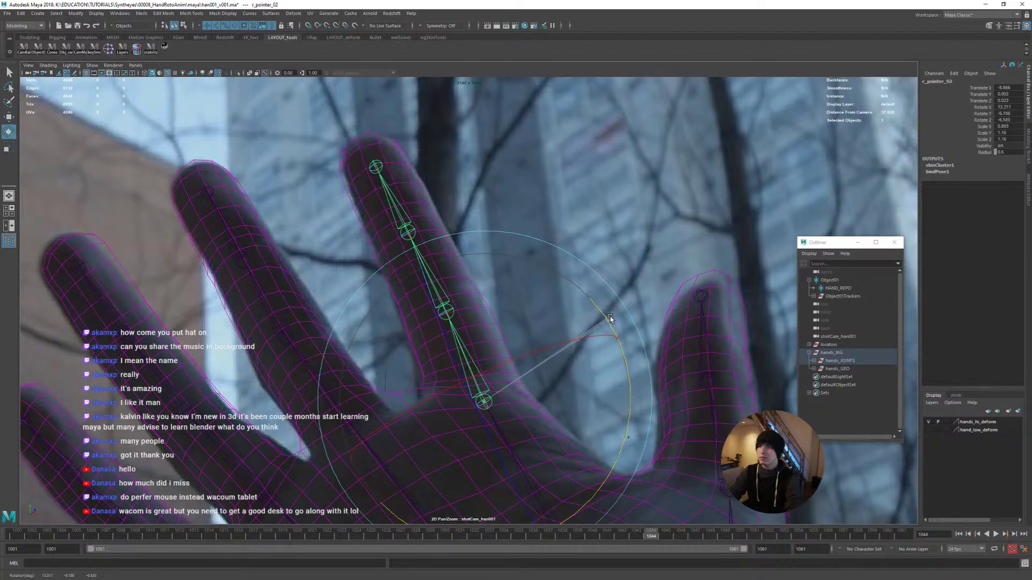
Scale the index finger's next joint, r_pointer_03, slightly along its length to fit the footage
key(q)
click(436, 284)
key(r)
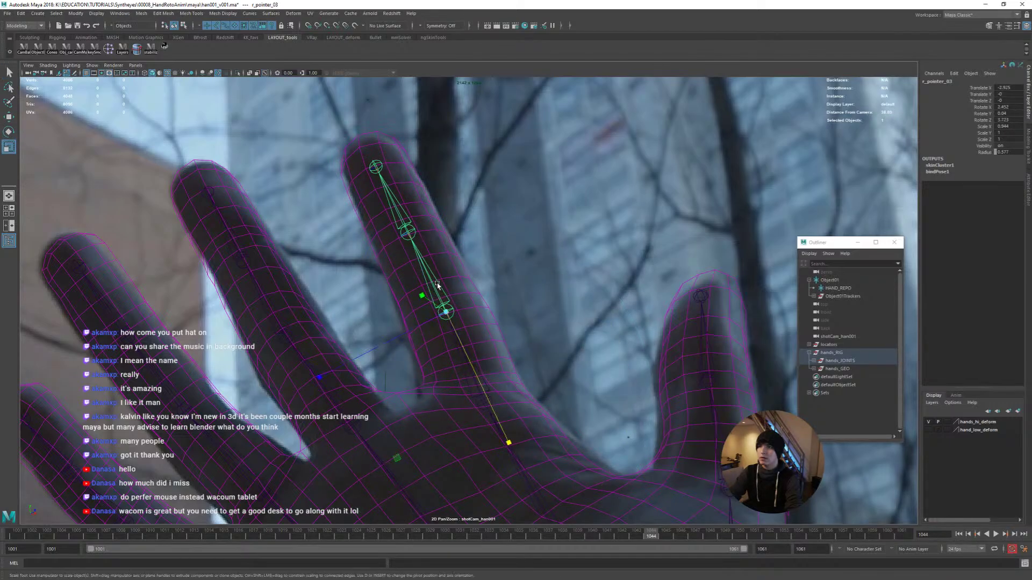
drag(479, 376, 484, 386)
Slim the middle finger by scaling joint r_middle_03 to about 0.965 in Y and Z
click(310, 369)
click(315, 376)
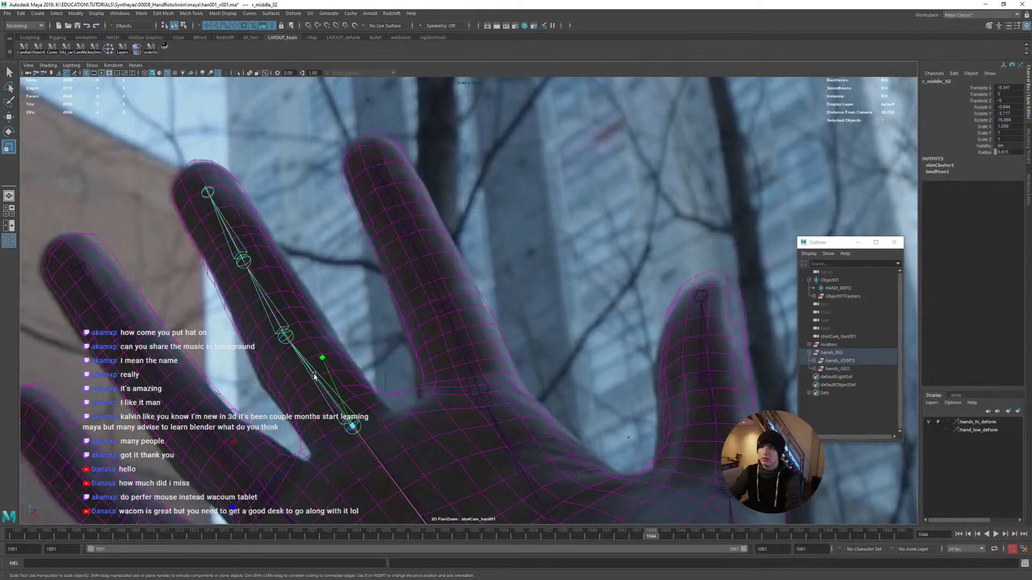
click(274, 305)
mouse_move(304, 368)
ctrl+mouse_down()
mouse_move(311, 384)
mouse_move(305, 364)
ctrl+mouse_up()
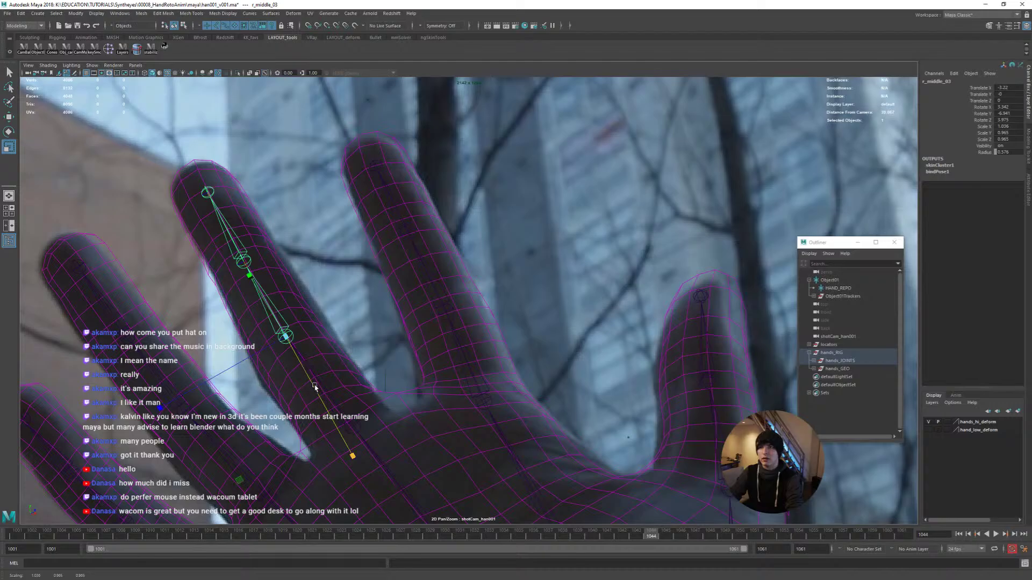
Scale the middle finger's base joint, r_middle_02, to about 1.061 in Y and Z and rotate it to about -3.88 in Y
key(q)
click(329, 396)
key(e)
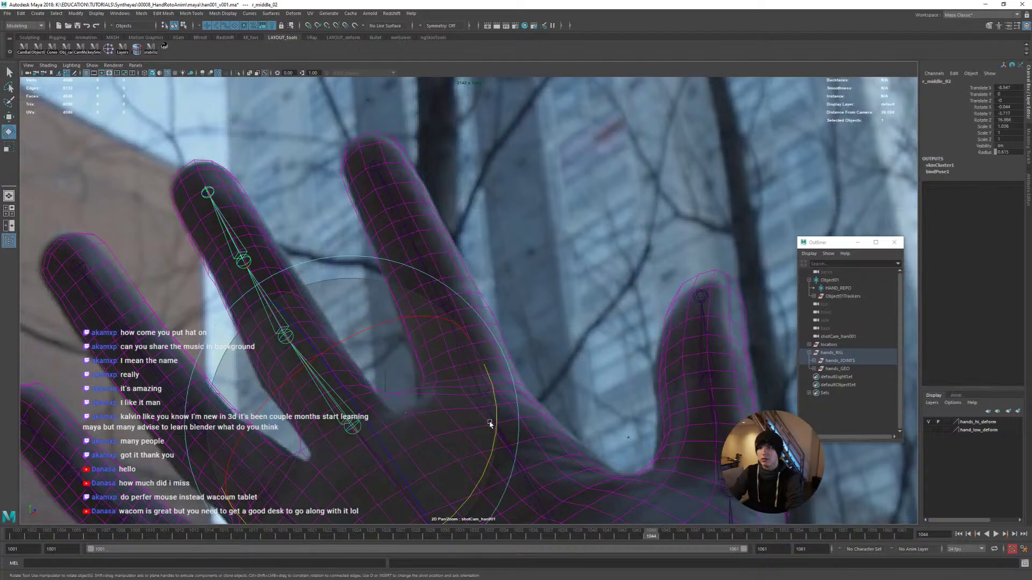
drag(489, 424, 473, 422)
key(r)
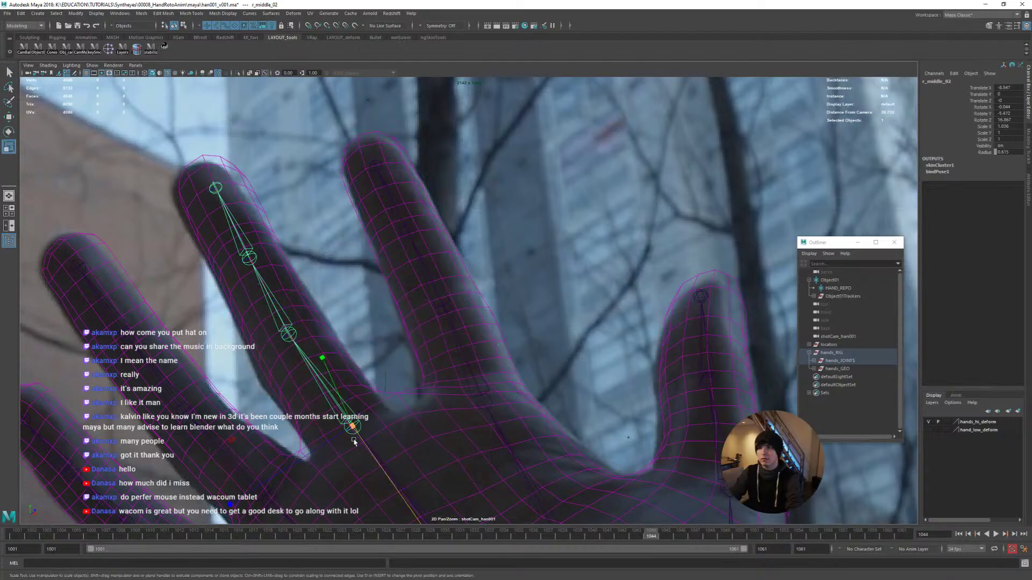
ctrl+drag(354, 442, 377, 456)
key(e)
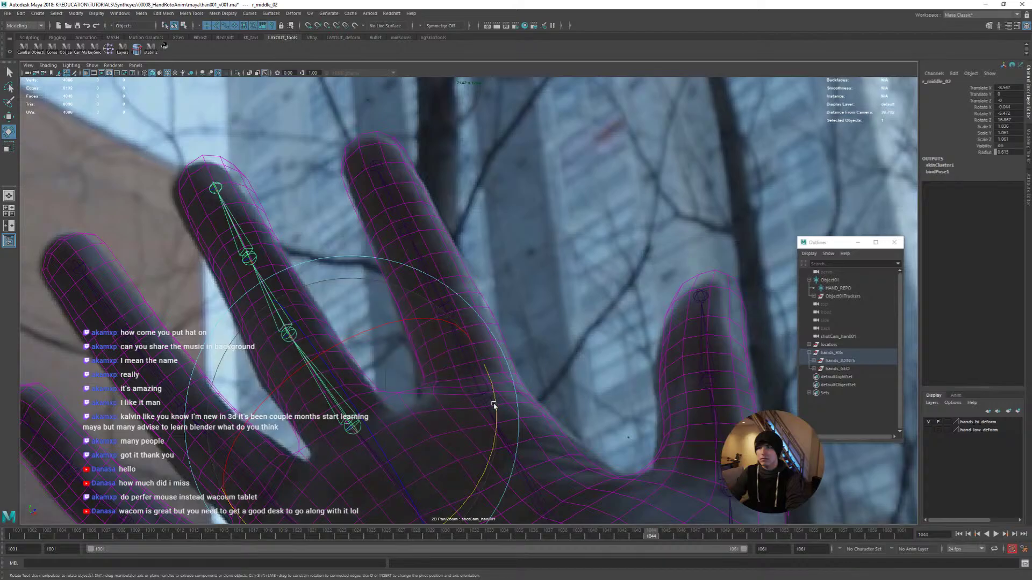
drag(494, 406, 483, 397)
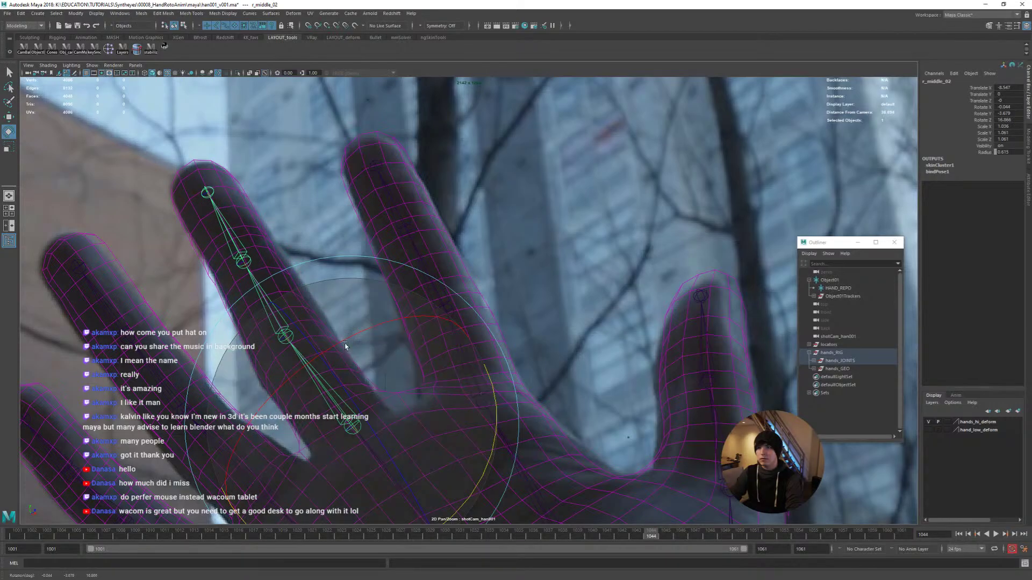
key(q)
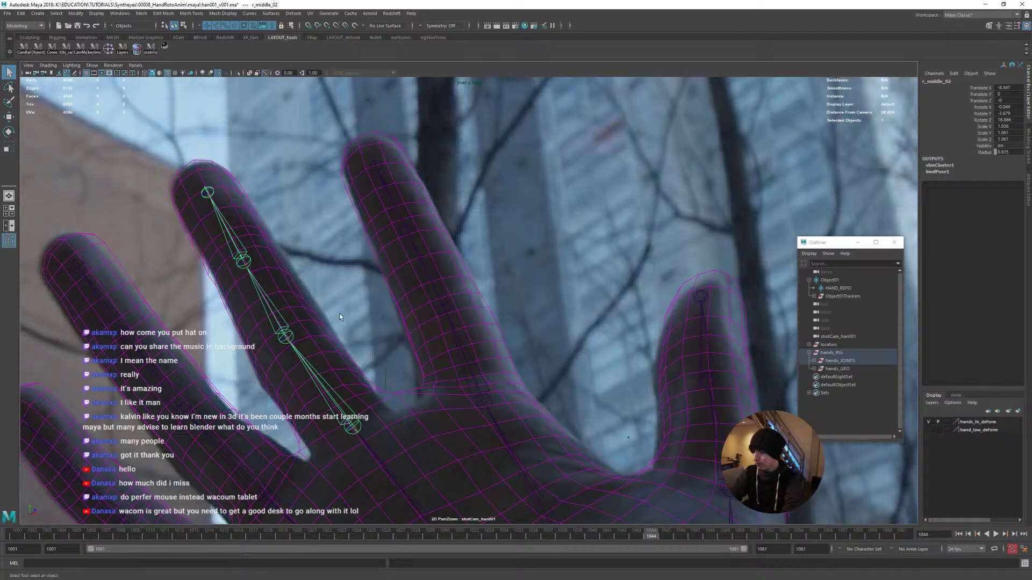
Rotate the ring finger's base joint, r_ring_02, to about -0.92 in Y and -1.42 in Z to match the footage
right_drag(339, 318, 242, 322)
middle_drag(412, 289, 391, 204)
right_drag(546, 249, 506, 287)
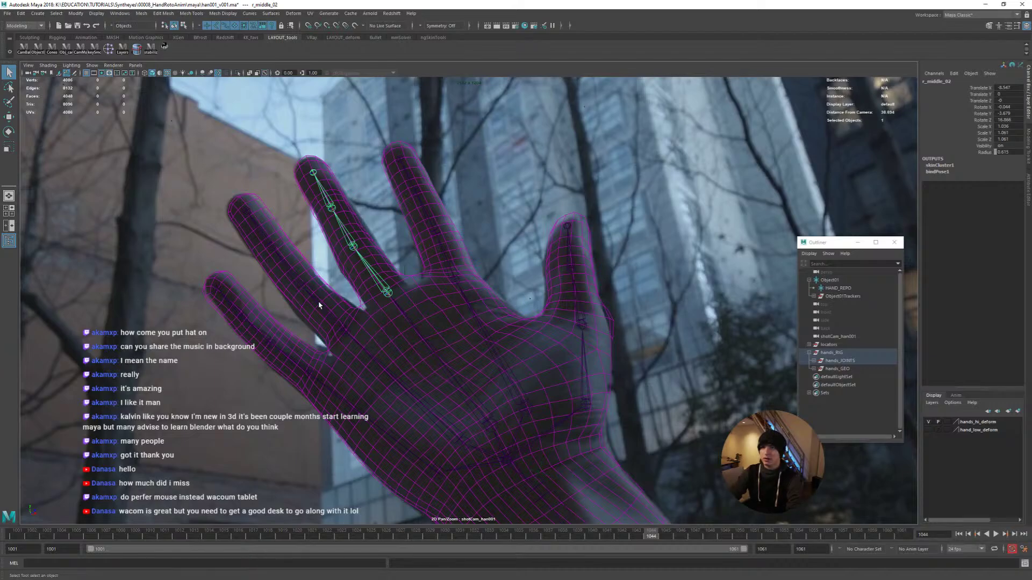
drag(358, 342, 296, 317)
key(e)
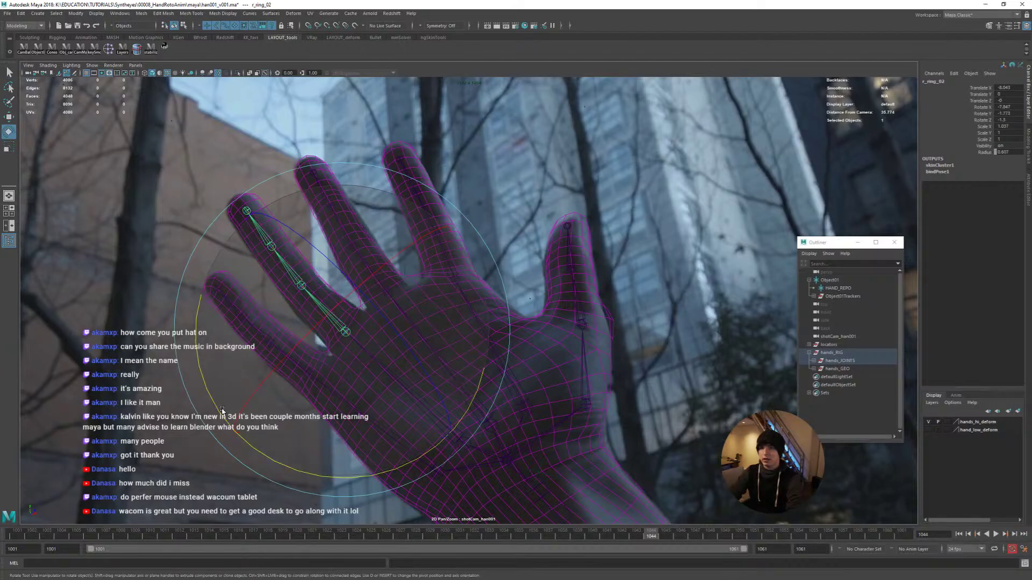
drag(222, 410, 225, 414)
key(space)
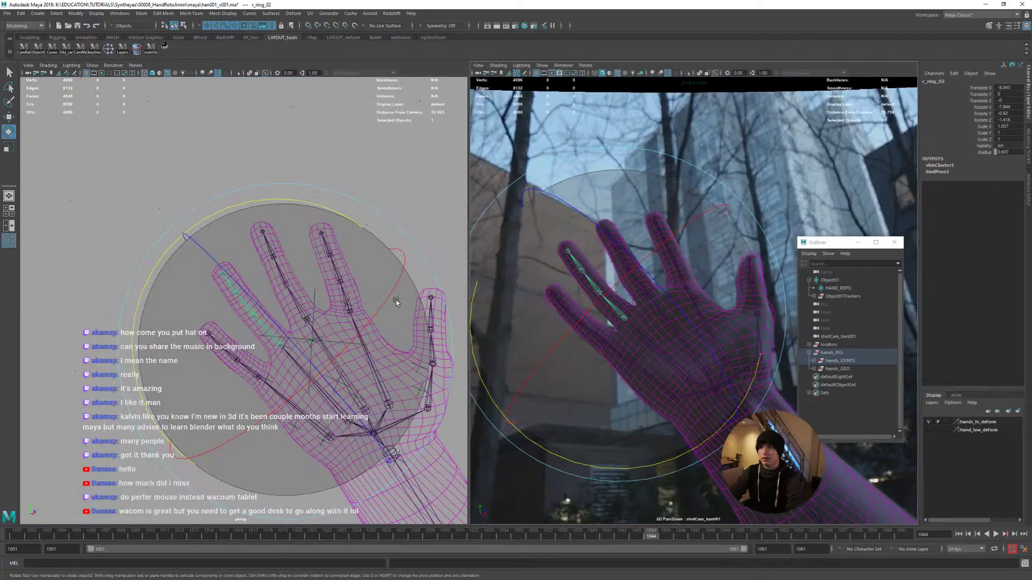
key(space)
key(q)
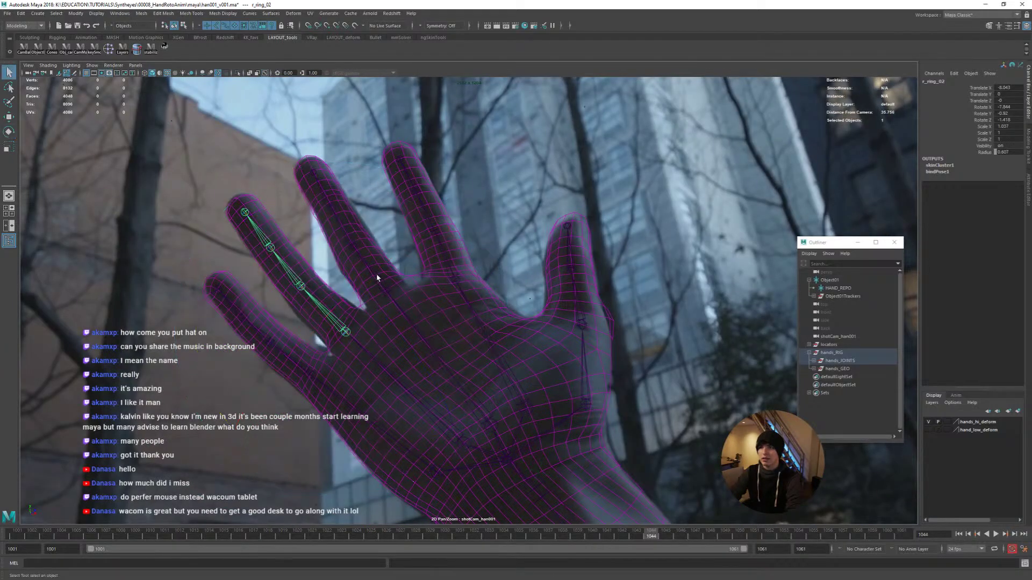
Shorten the middle finger's palm joint, r_middle_01, by scaling it along X to about 0.928
click(402, 296)
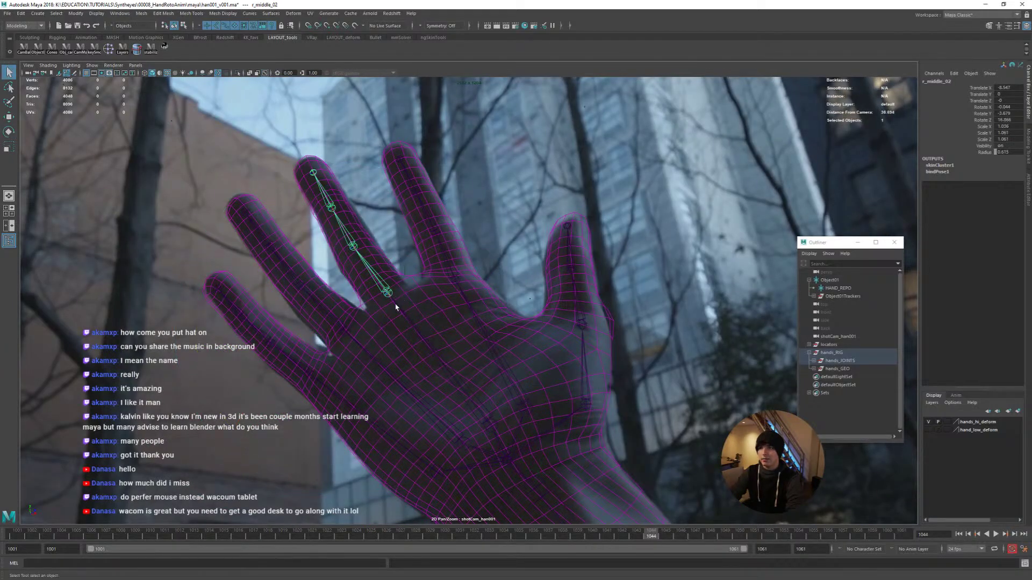
key(Up)
key(r)
drag(527, 470, 517, 466)
key(ctrl+z)
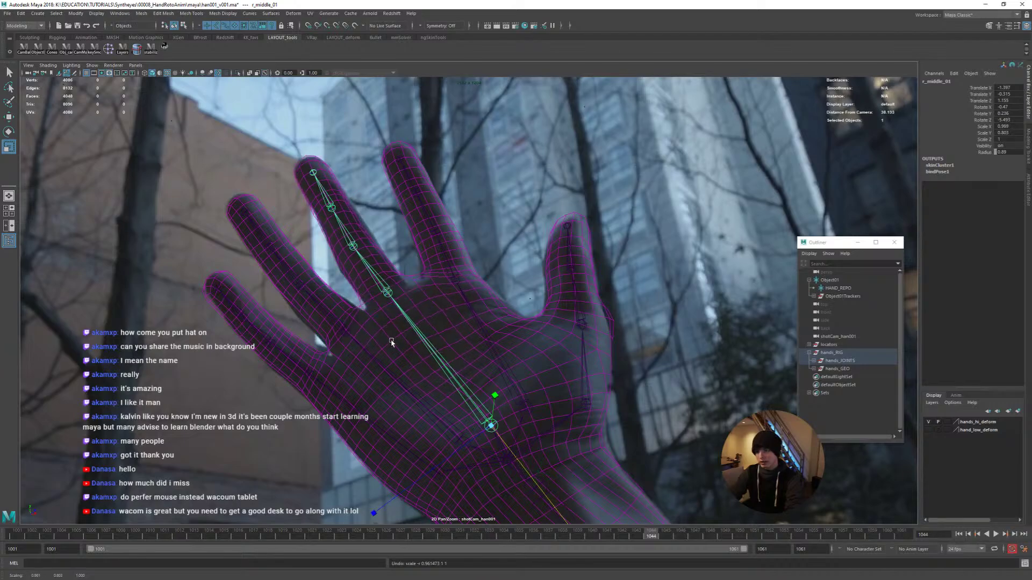
right_drag(356, 293, 593, 416)
drag(546, 464, 533, 461)
right_drag(533, 461, 379, 272)
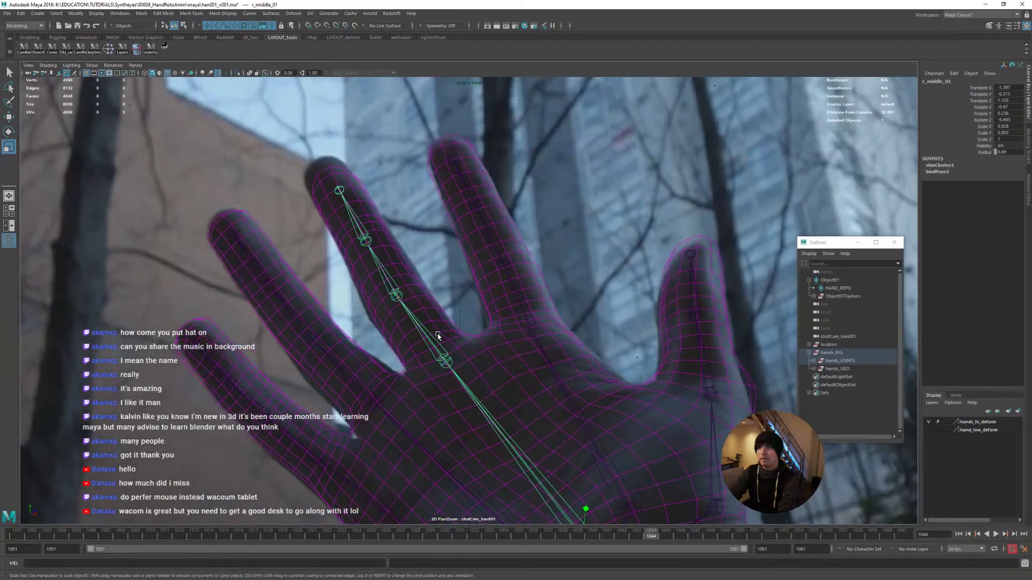
Lengthen the middle finger by scaling two of its joints along X, bringing r_middle_04 to about 1.101
click(380, 272)
click(410, 311)
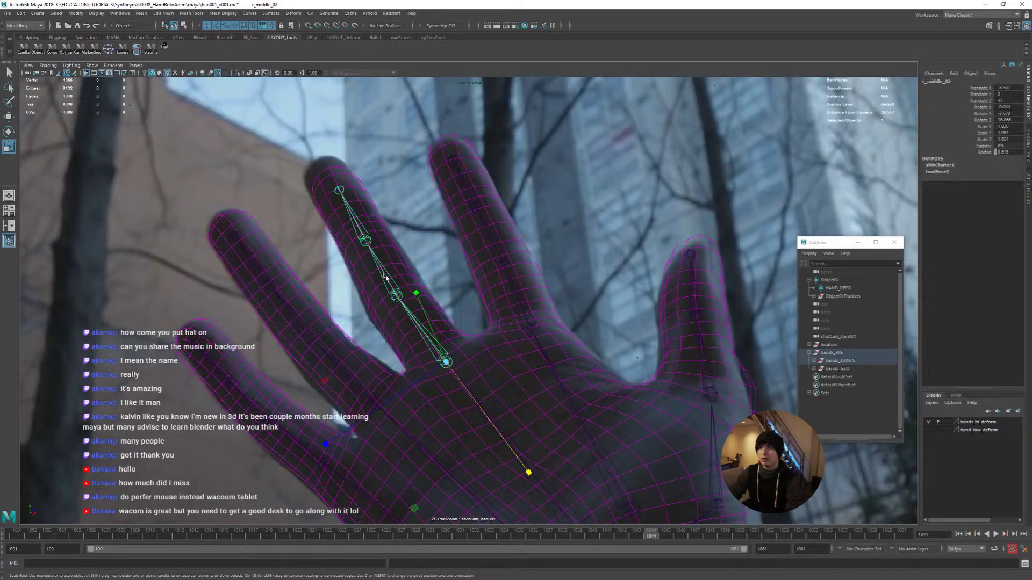
click(396, 295)
click(355, 221)
drag(422, 347, 431, 352)
Examine the posed hand from several angles in the perspective view and return to the shot camera
key(space)
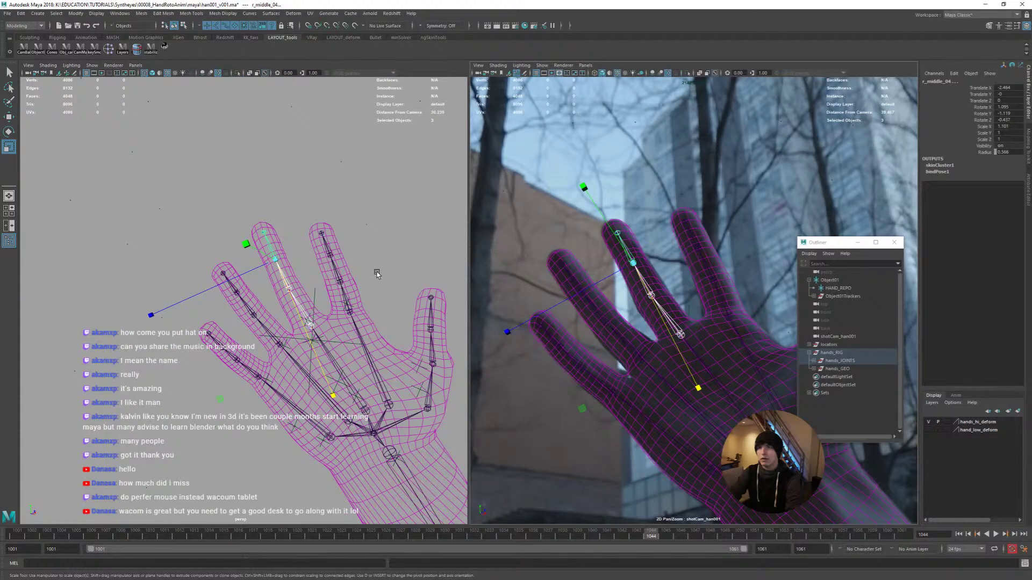
click(415, 272)
alt+drag(414, 271, 351, 306)
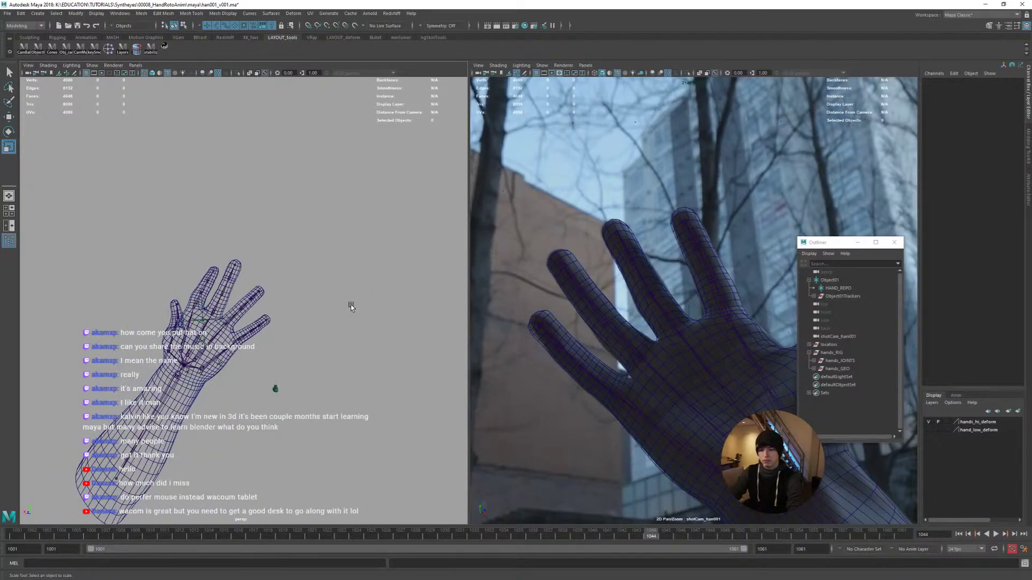
key(5)
key(space)
alt+drag(462, 290, 576, 310)
click(438, 311)
click(543, 289)
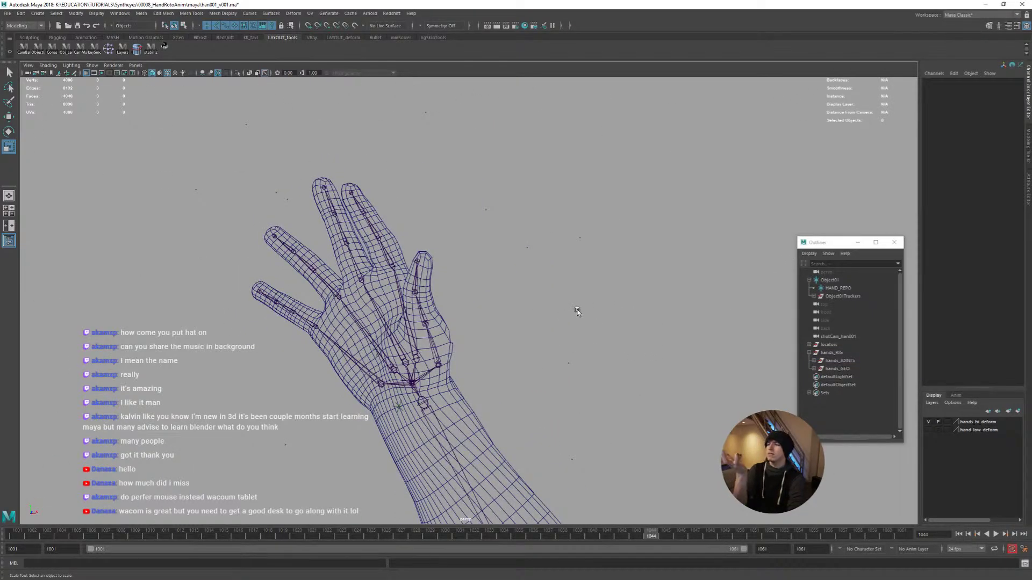
mouse_move(575, 306)
alt+mouse_down()
mouse_move(539, 299)
mouse_move(580, 290)
alt+mouse_up()
key(space)
key(space)
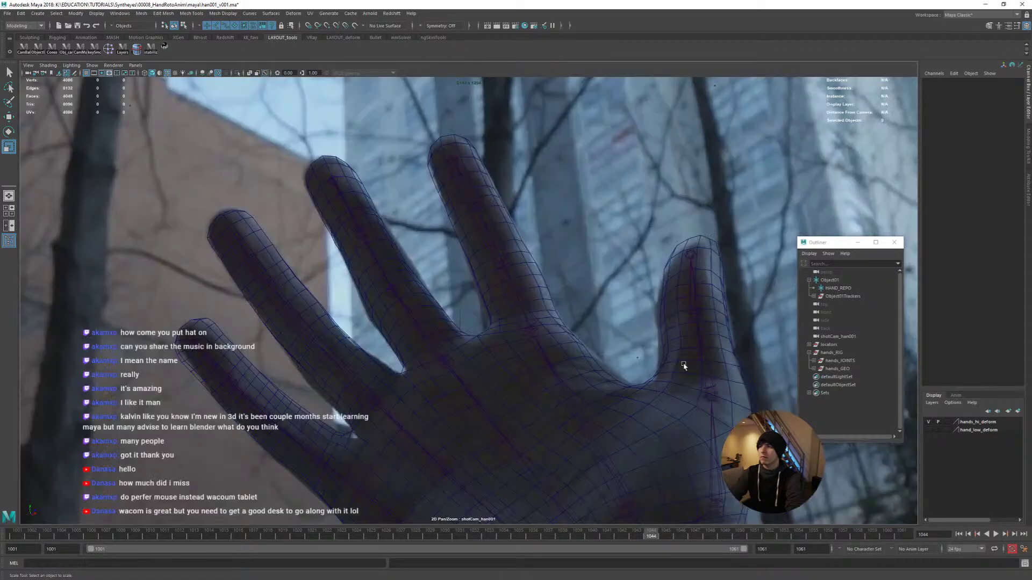
Rotate thumb joints r_thumb_02 and r_thumb_03 to bring the thumb tip onto the footage
click(702, 365)
key(e)
drag(714, 402, 715, 376)
key(Down)
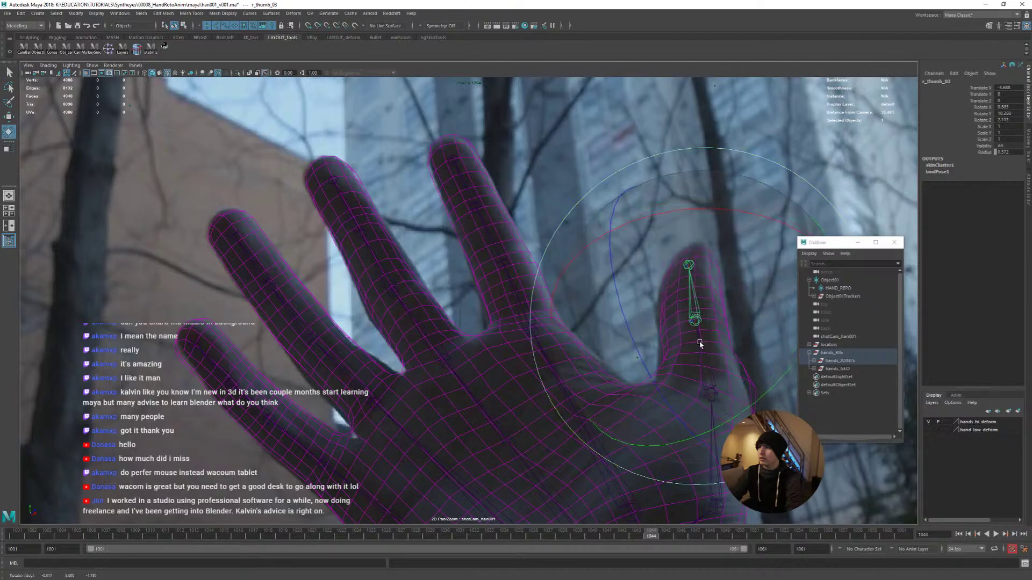
key(space)
alt+drag(226, 291, 411, 312)
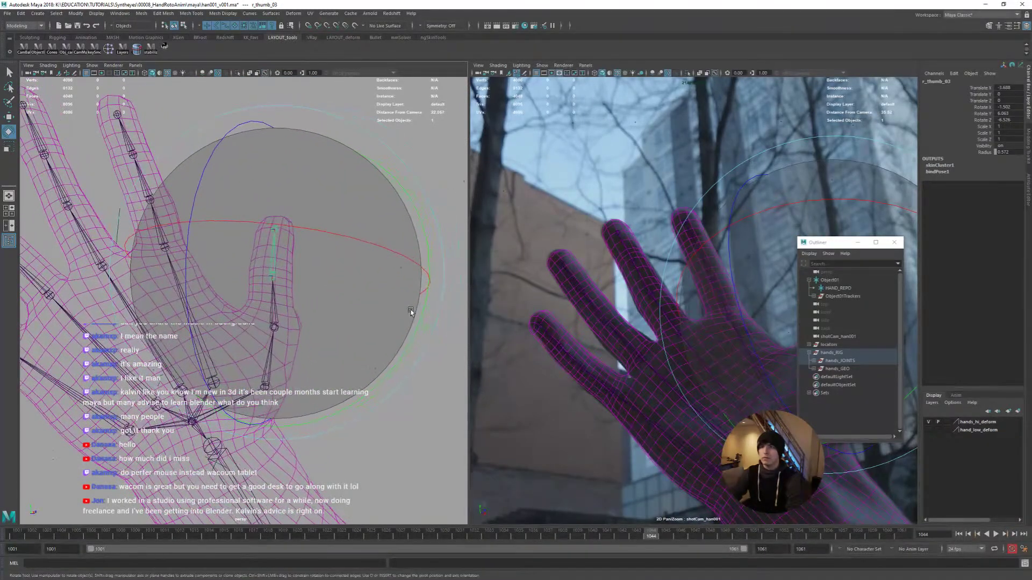
Rotate the thumb's middle joint, r_thumb_02, to about 2.82, 13.81 and 36.52 in X, Y and Z
key(w)
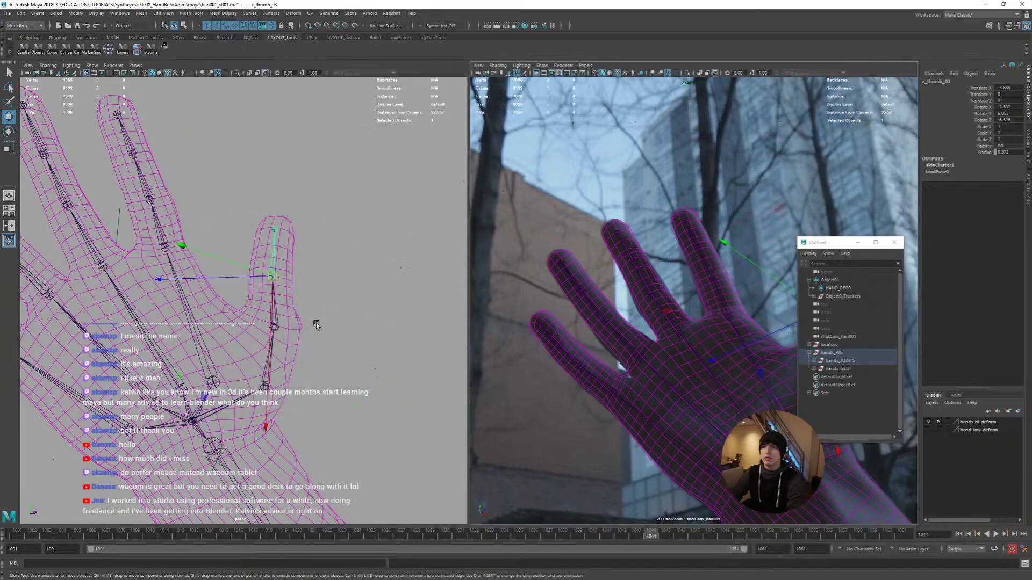
click(273, 343)
key(e)
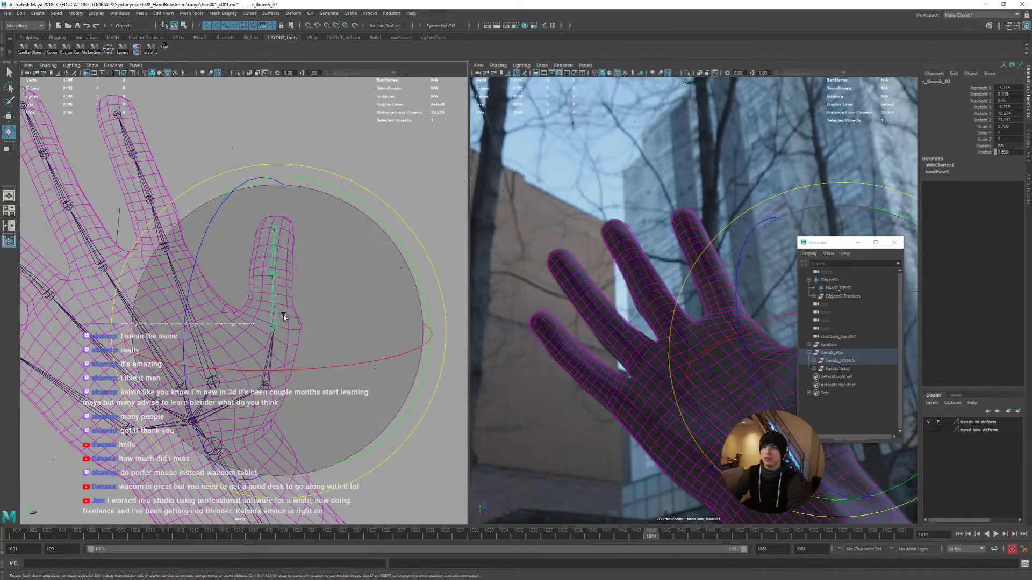
key(space)
scroll(272, 310, down, 5)
alt+drag(546, 306, 524, 324)
Rotate the thumb's outer joint, r_thumb_03, in the perspective view to straighten the thumb tip
click(472, 256)
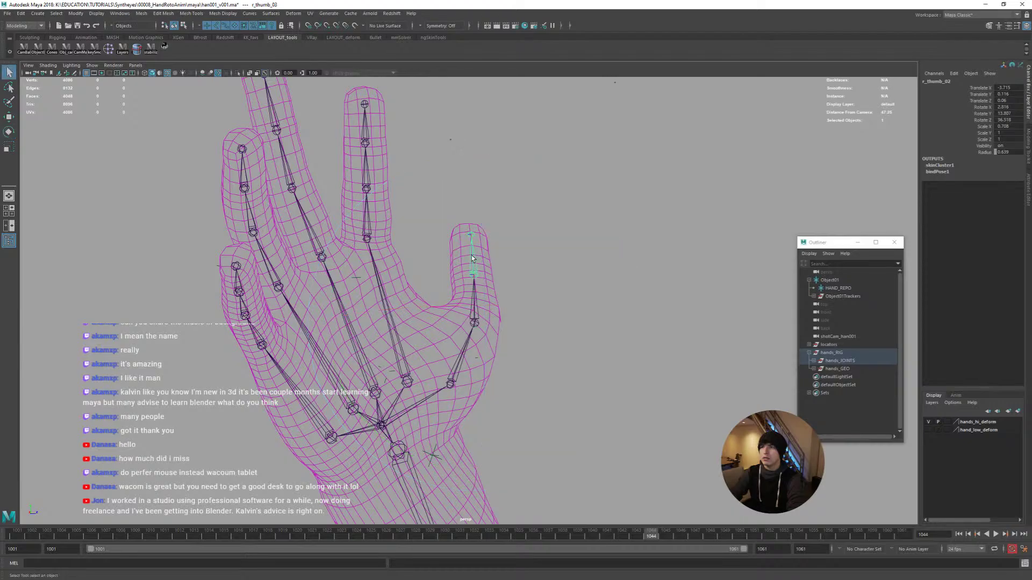
drag(484, 274, 483, 324)
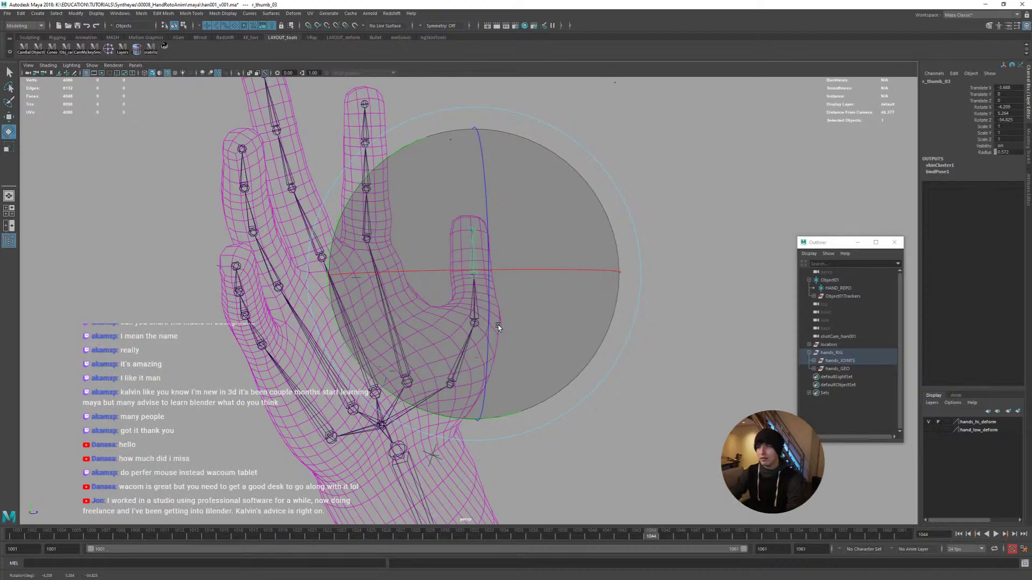
alt+drag(498, 327, 403, 302)
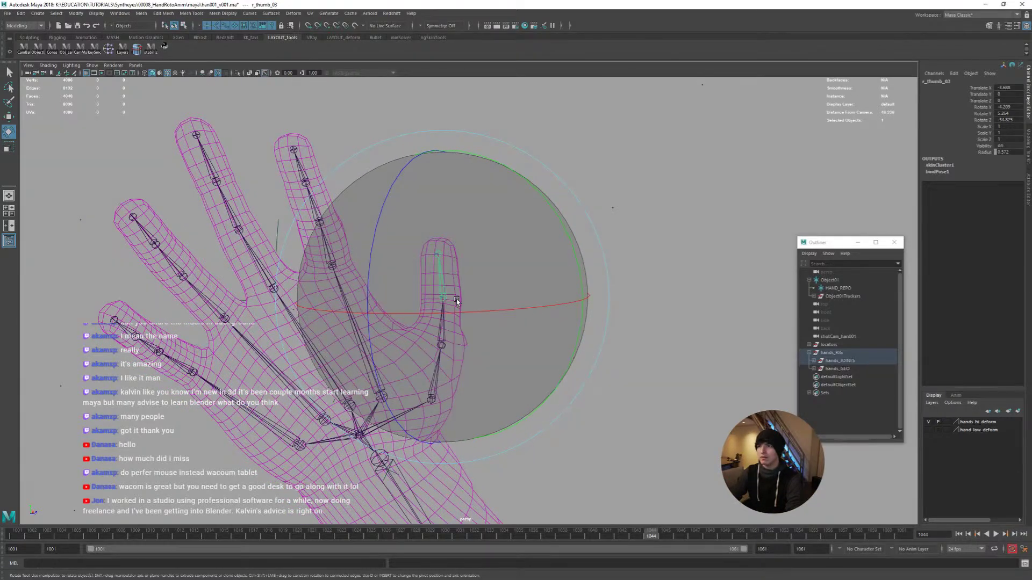
Move the thumb joint r_thumb_02 slightly toward the palm in the shot camera to line the thumb up with the footage
key(space)
key(space)
key(q)
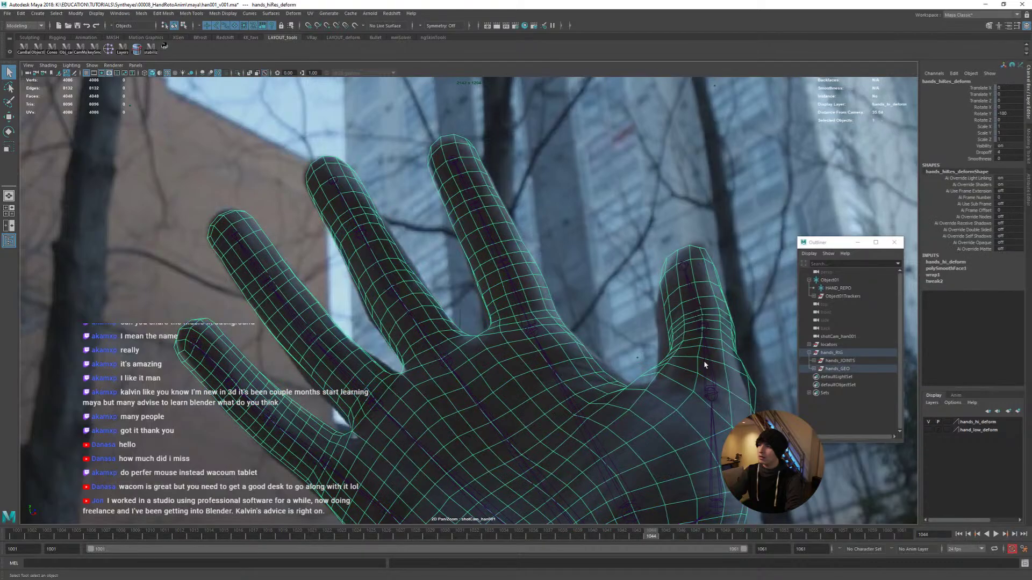
click(709, 397)
key(w)
drag(708, 401, 697, 398)
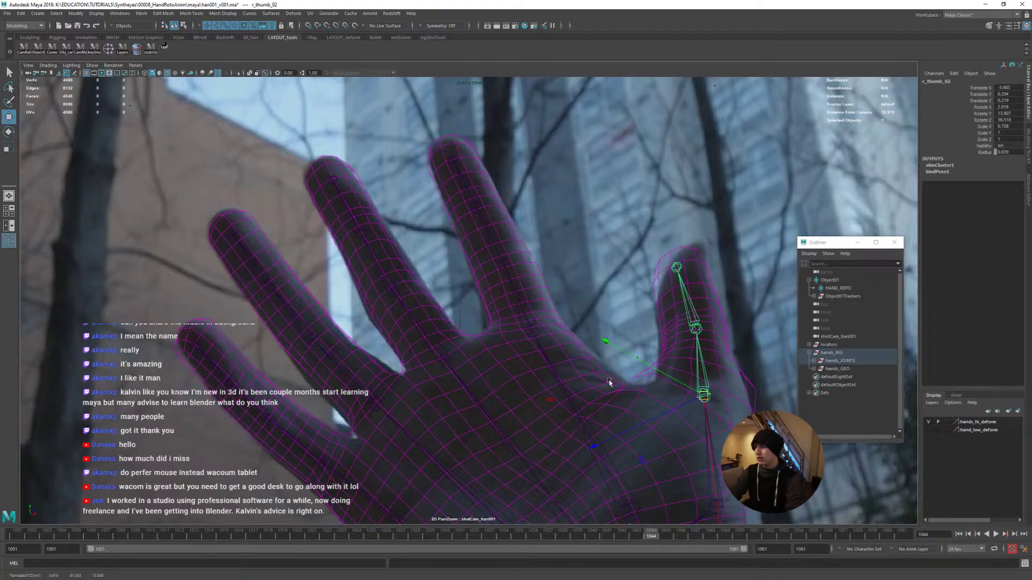
right_drag(701, 370, 609, 371)
middle_drag(609, 370, 509, 322)
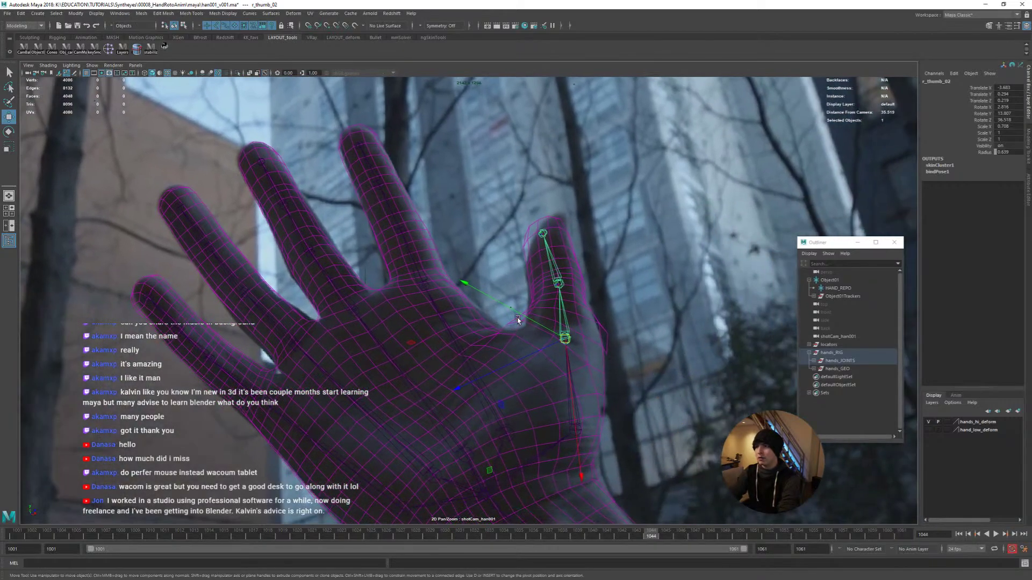
scroll(524, 311, up, 1)
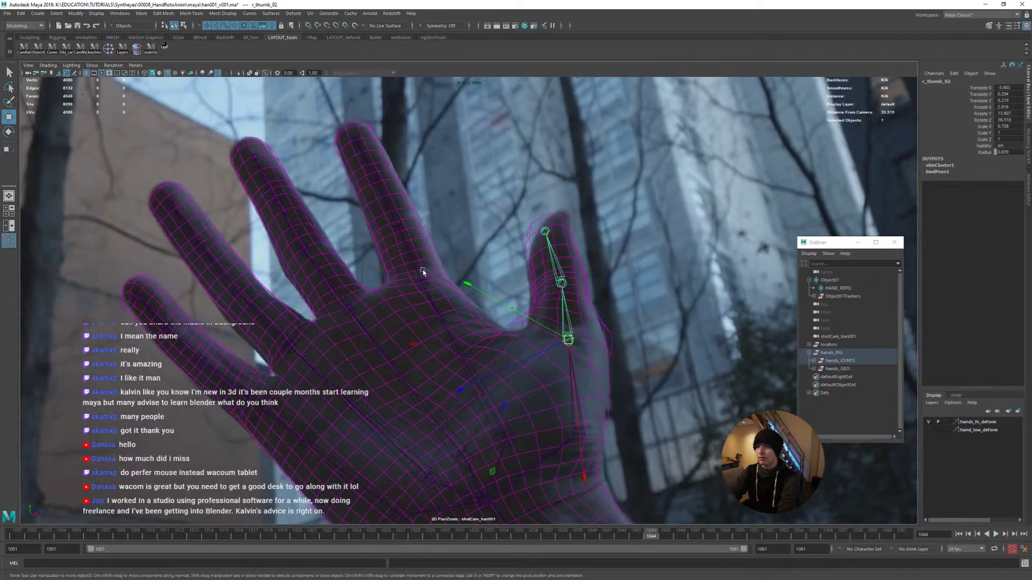
Rotate the outer thumb joint r_thumb_03 to about -23.2 in Z and scale r_thumb_02 to 0.79 in X
click(559, 279)
key(e)
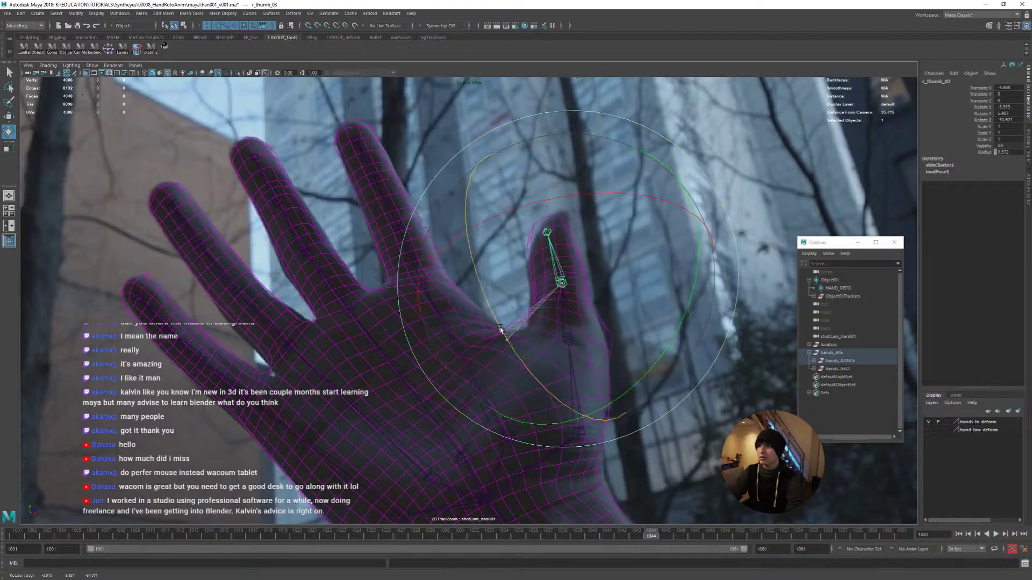
drag(559, 287, 568, 311)
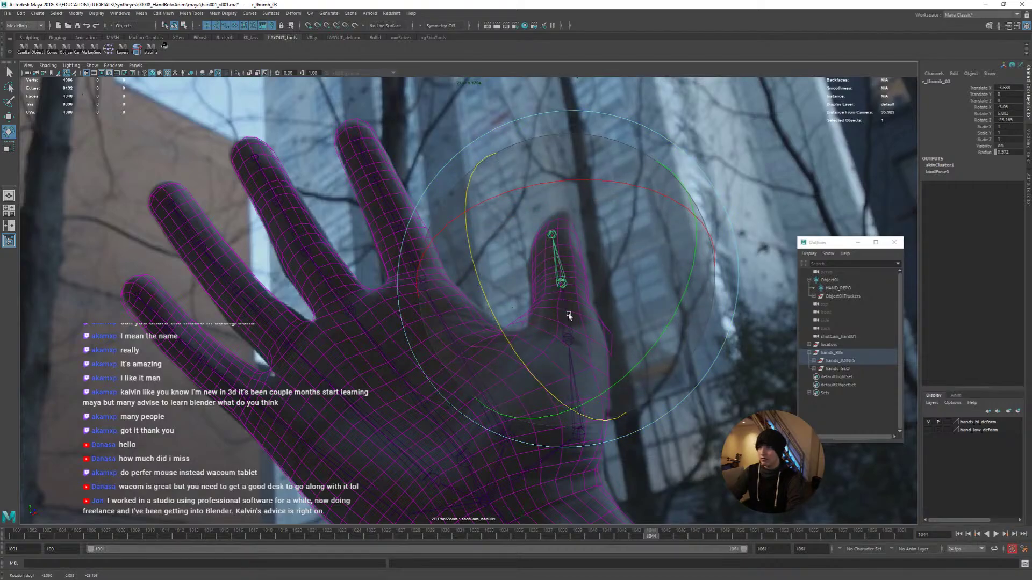
key(Up)
key(r)
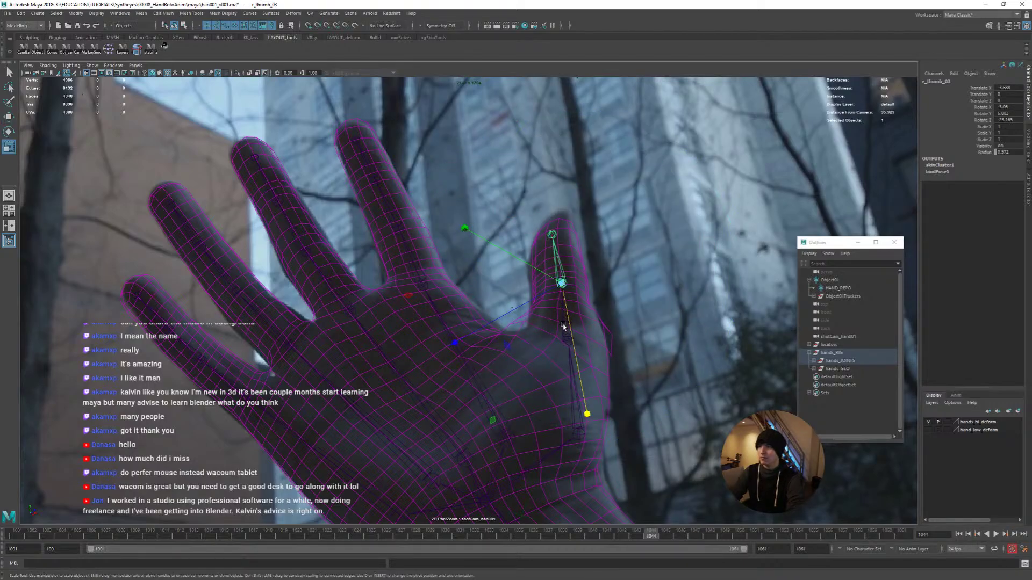
drag(568, 339, 557, 290)
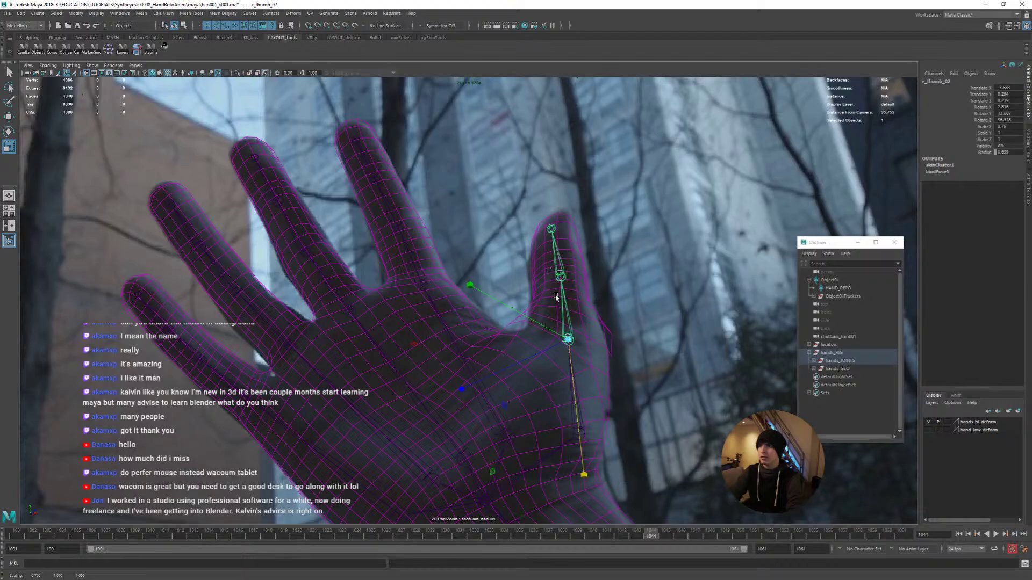
Rotate r_thumb_02 to about 1.3, 14.0 and 30.3, and r_thumb_03 to about 13.7, 4.2 and -13.6 in X, Y and Z
click(560, 277)
key(e)
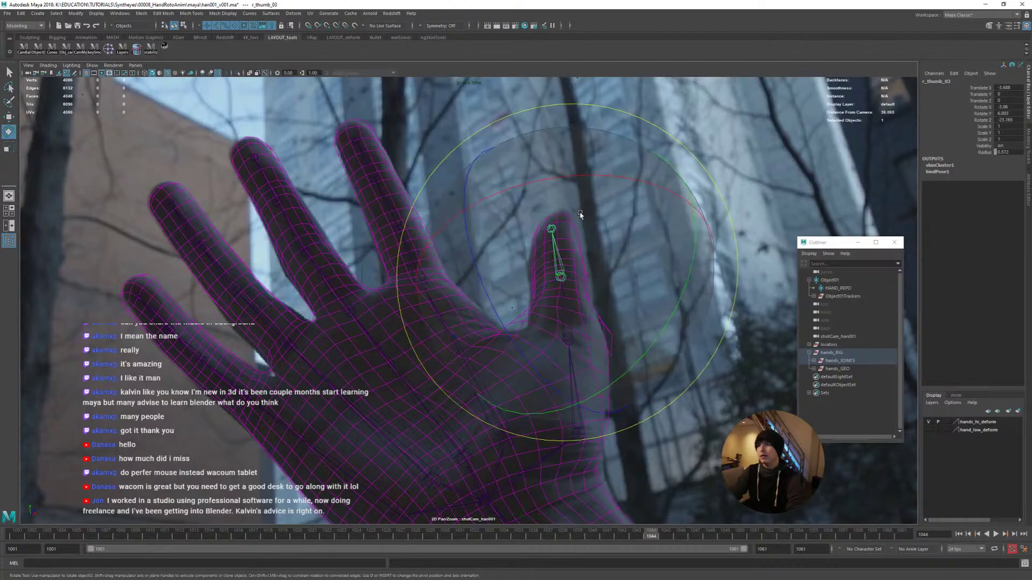
mouse_move(575, 212)
mouse_down()
mouse_move(534, 221)
mouse_move(563, 225)
mouse_up()
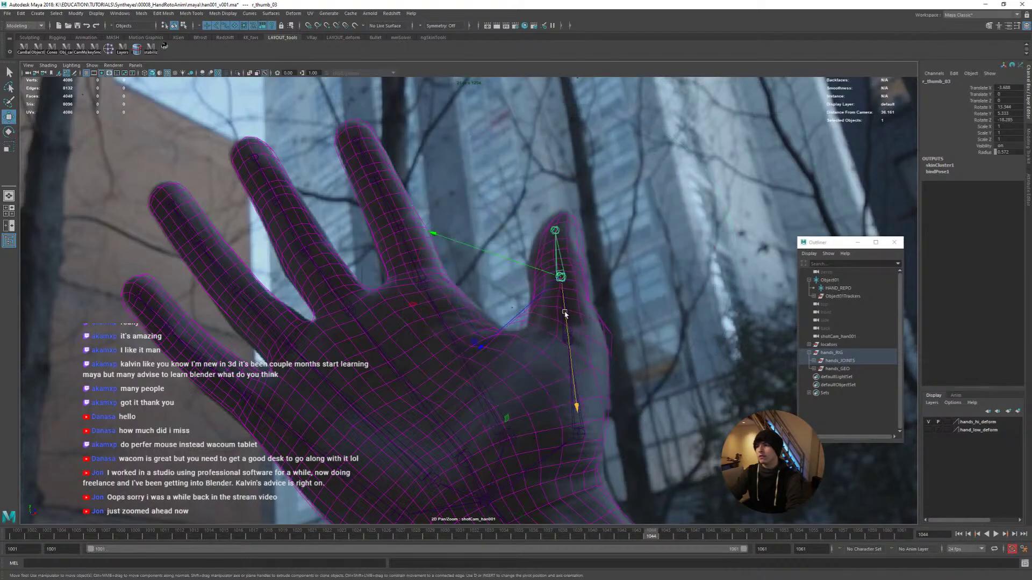
click(568, 339)
drag(525, 375, 556, 313)
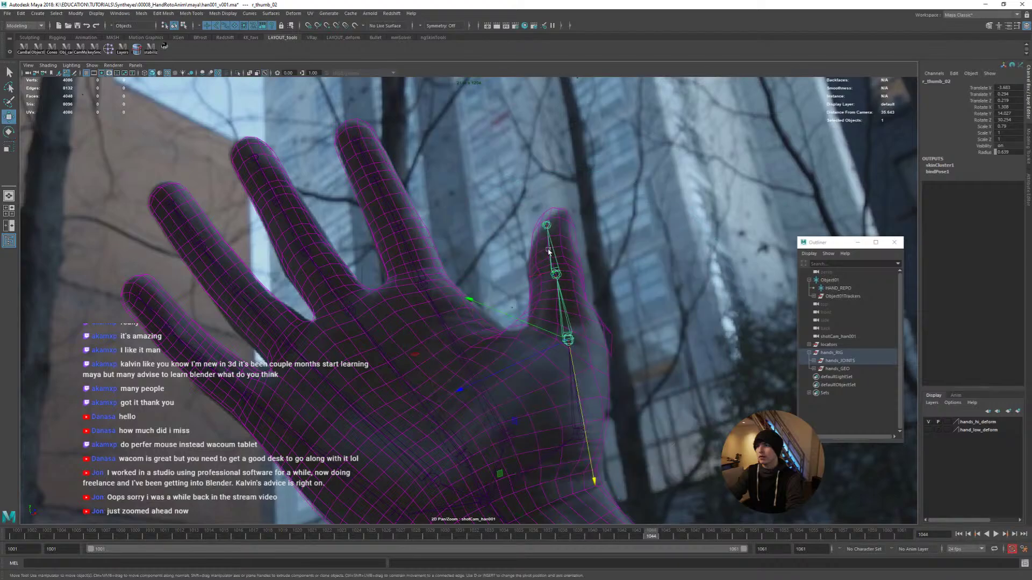
click(556, 275)
mouse_move(495, 361)
mouse_down()
mouse_move(490, 350)
mouse_move(497, 356)
mouse_up()
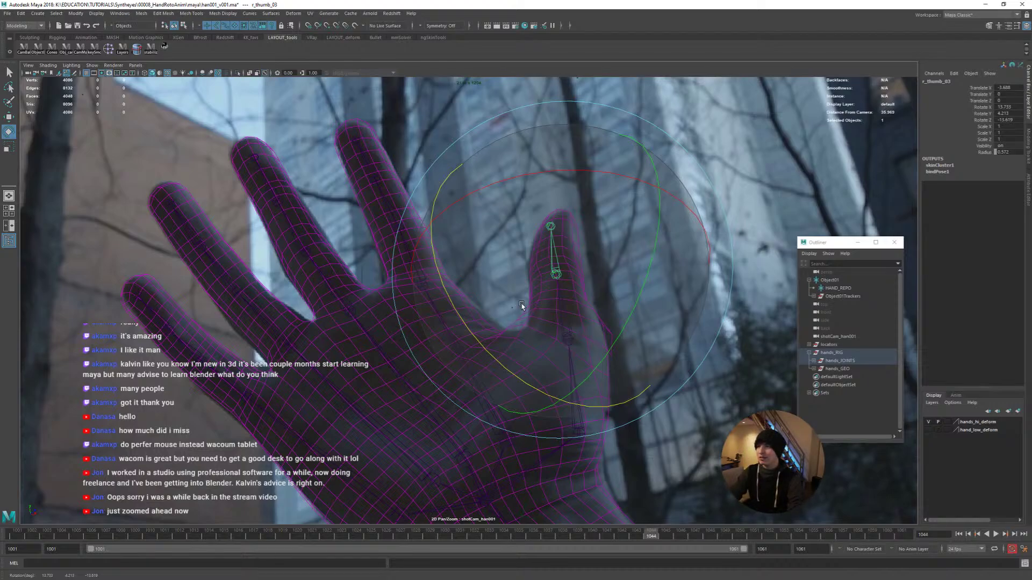
Twist the thumb by rotating r_thumb_02 to about 9.9 and r_thumb_03 to about 0.9 in X
click(552, 301)
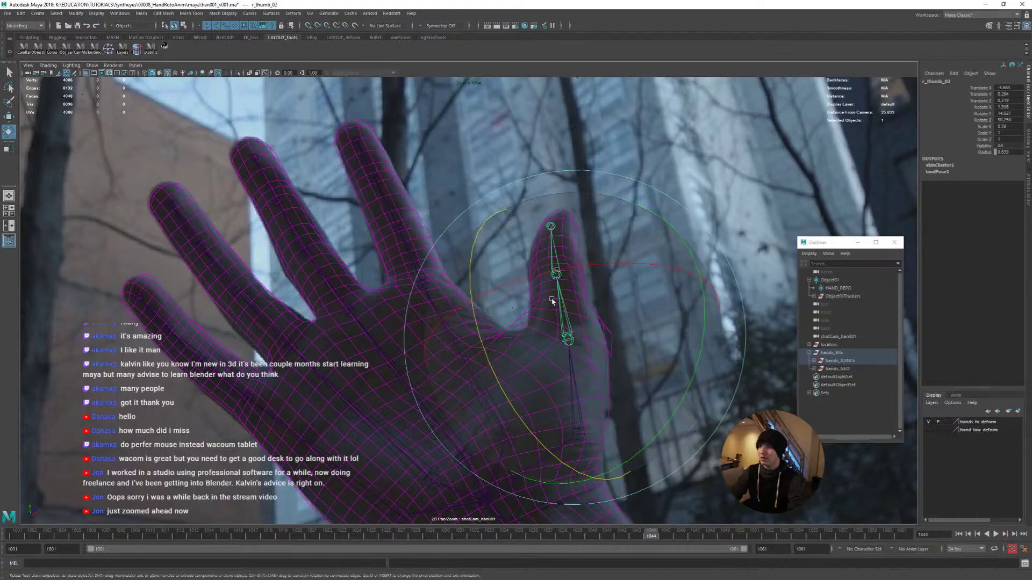
drag(564, 269, 539, 281)
key(q)
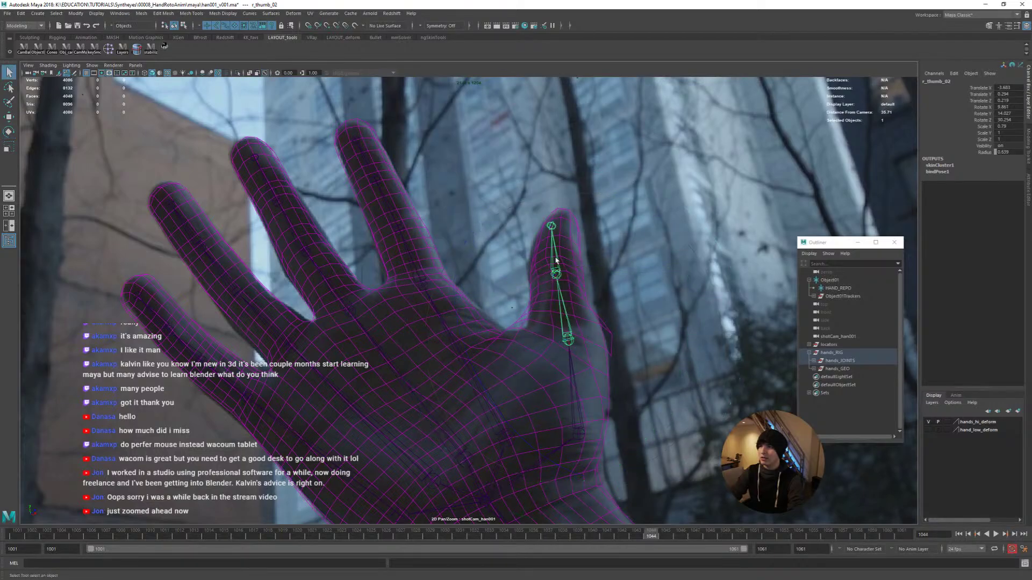
click(557, 260)
key(e)
drag(544, 176, 580, 179)
Try to move the outer thumb joint r_thumb_03 slightly toward the thumb's base
key(w)
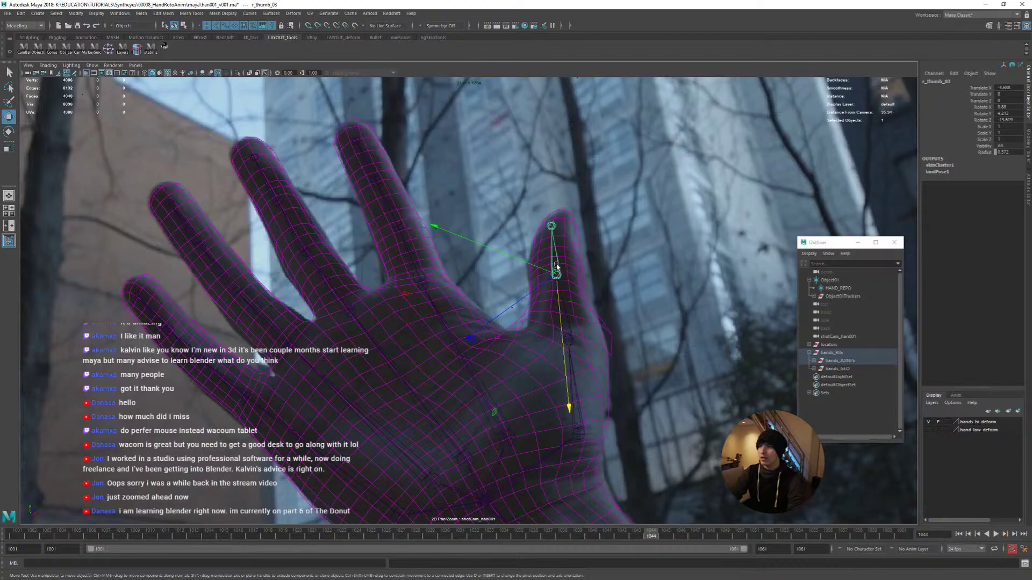
drag(555, 274, 553, 276)
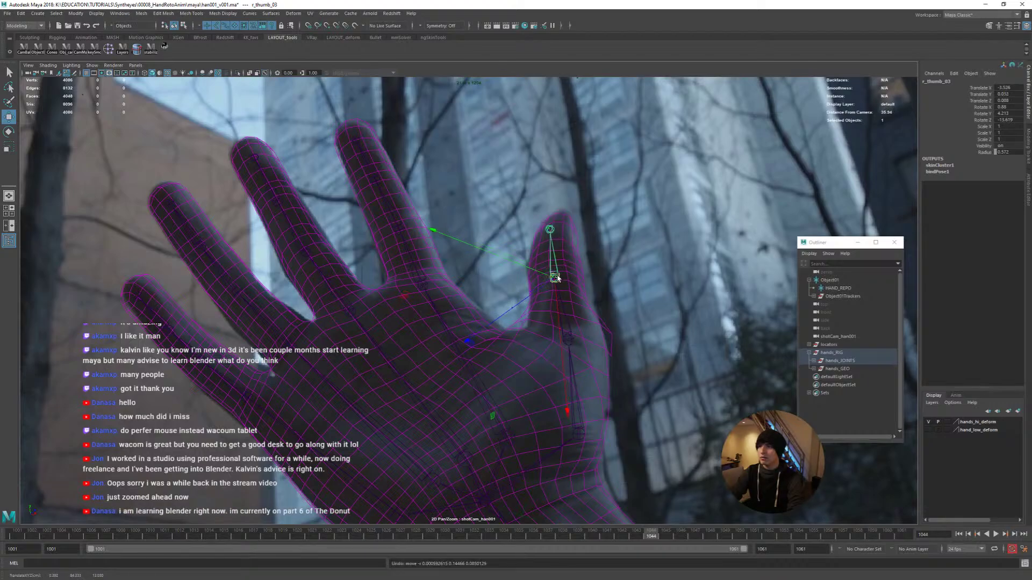
key(q)
Rotate the middle thumb joint r_thumb_02 slightly to about 15.8 in Y and 30.2 in Z
click(566, 323)
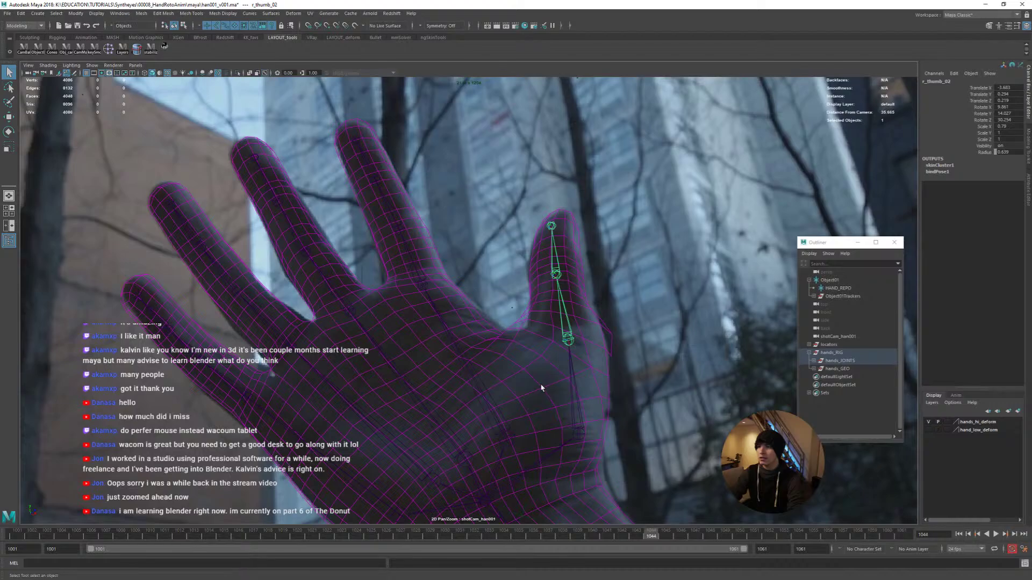
key(e)
drag(526, 438, 603, 367)
Rotate the thumb's base joint r_thumb_01 in the perspective view to about 49.5, 4.5 and 14.7 in X, Y and Z
key(space)
key(space)
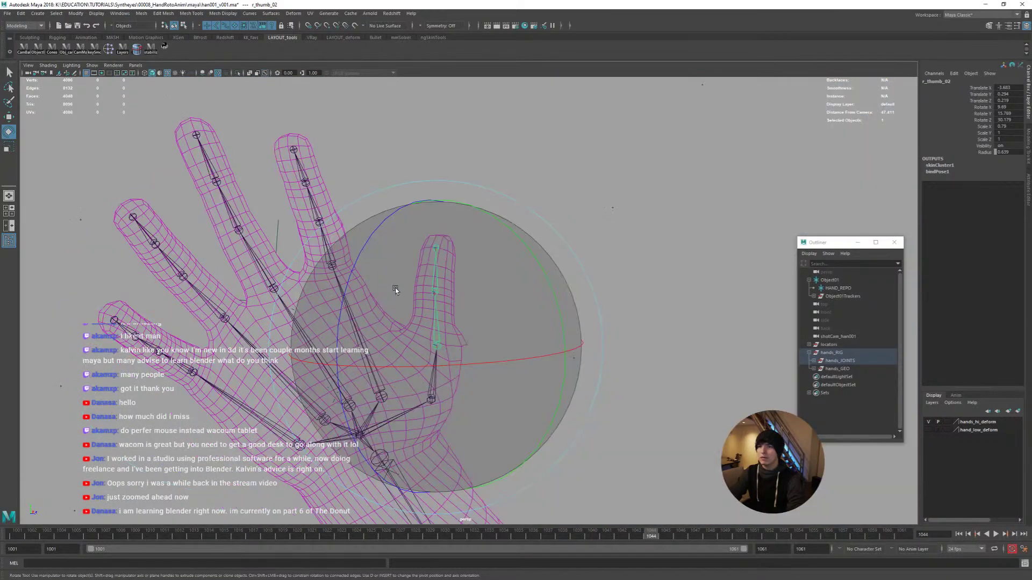
alt+drag(450, 319, 465, 355)
key(q)
click(467, 309)
scroll(471, 305, up, 3)
key(w)
key(4)
key(e)
alt+drag(454, 360, 455, 375)
drag(456, 376, 468, 323)
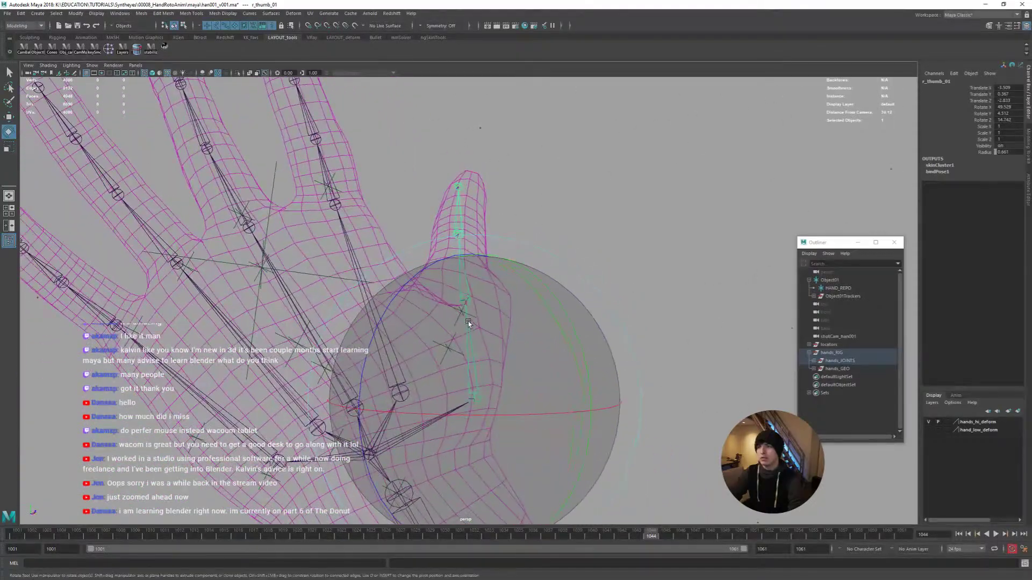
Rotate r_thumb_02 in the shot camera to about 14.4, -3.4 and 21.7 so the thumb lies over the footage
key(space)
key(Down)
key(space)
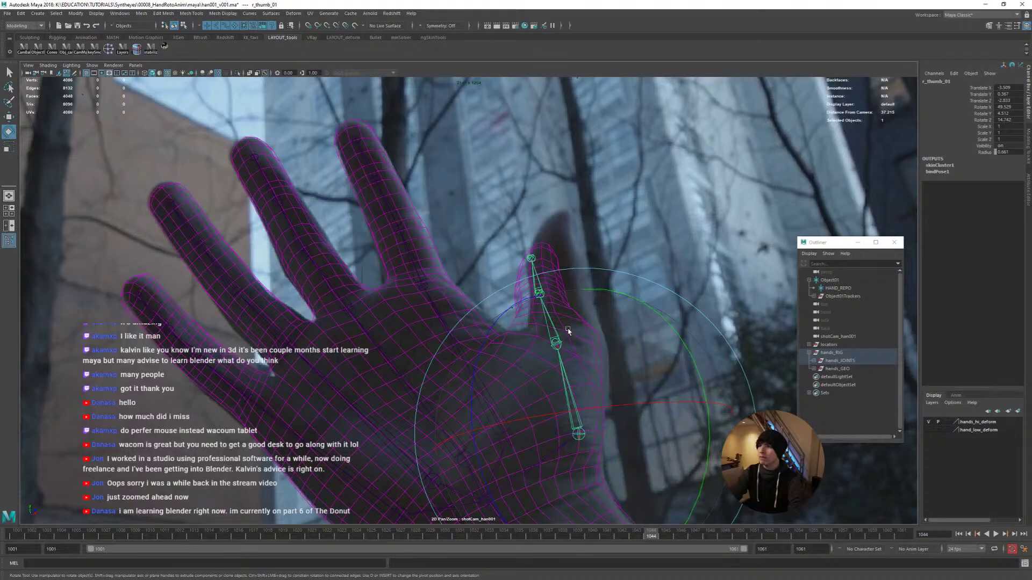
drag(600, 340, 597, 391)
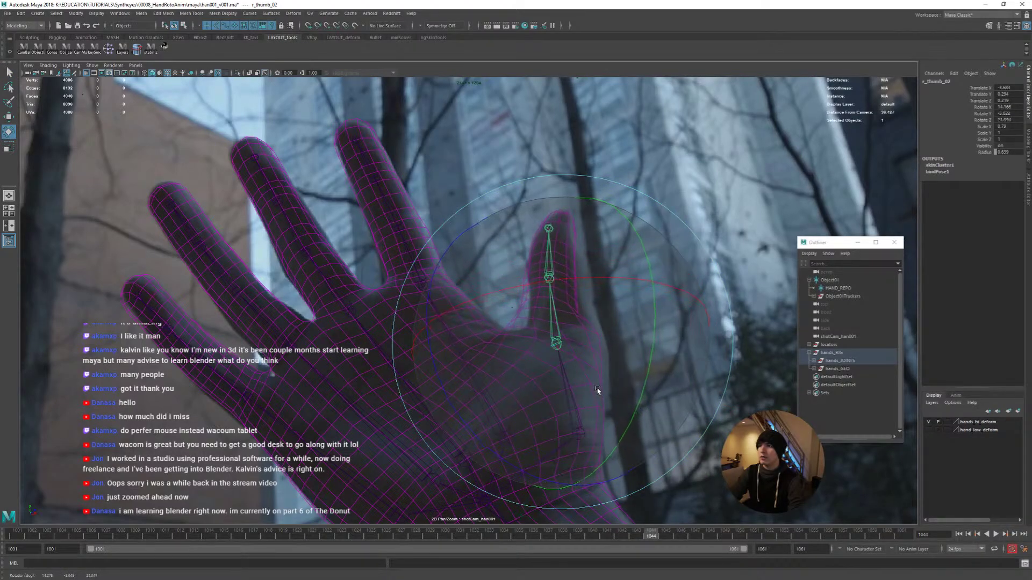
key(q)
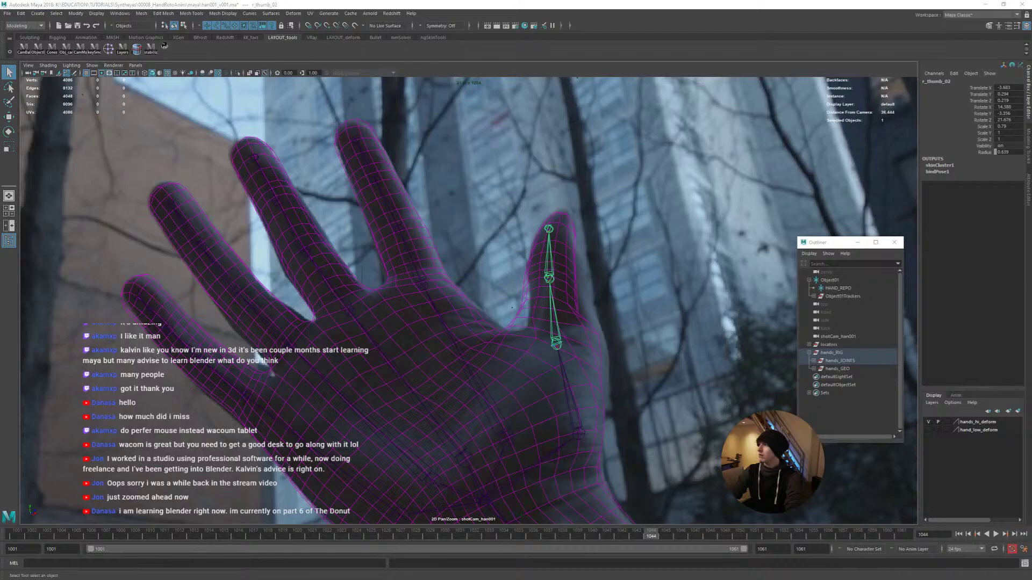
Switch to the browser to view the doughnut render post on Instagram, and return to Maya
key(alt+Tab)
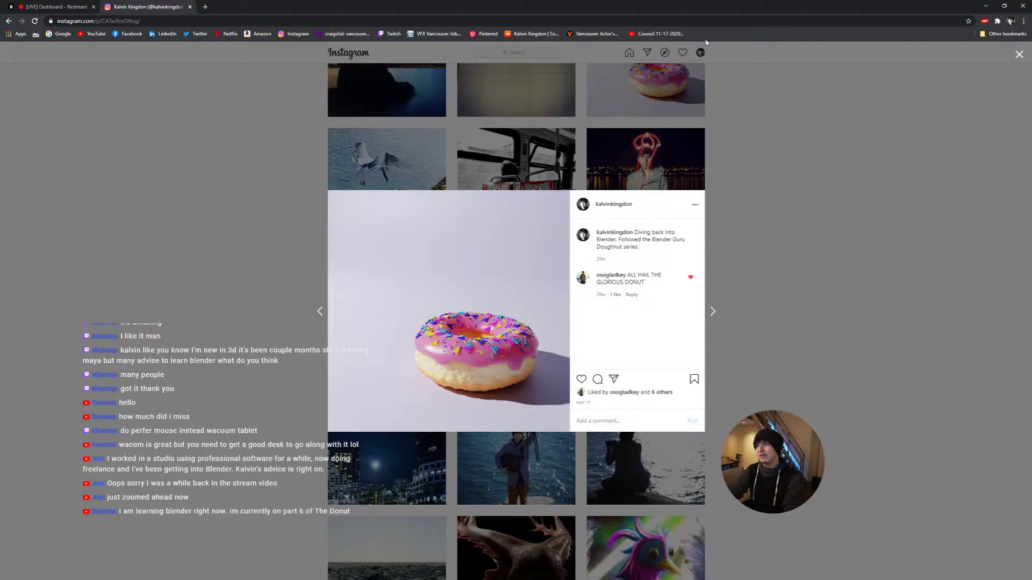
key(super+Down)
key(super+Down)
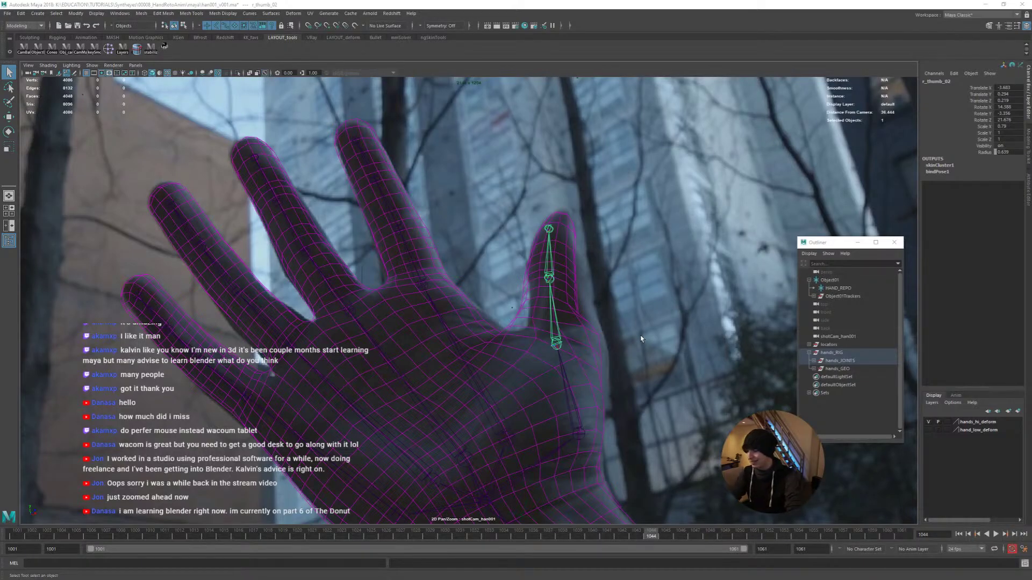
Move r_thumb_02 outward to about -3.6, -0.14 and -0.1, and rotate it to tilt the thumb back onto the footage
key(w)
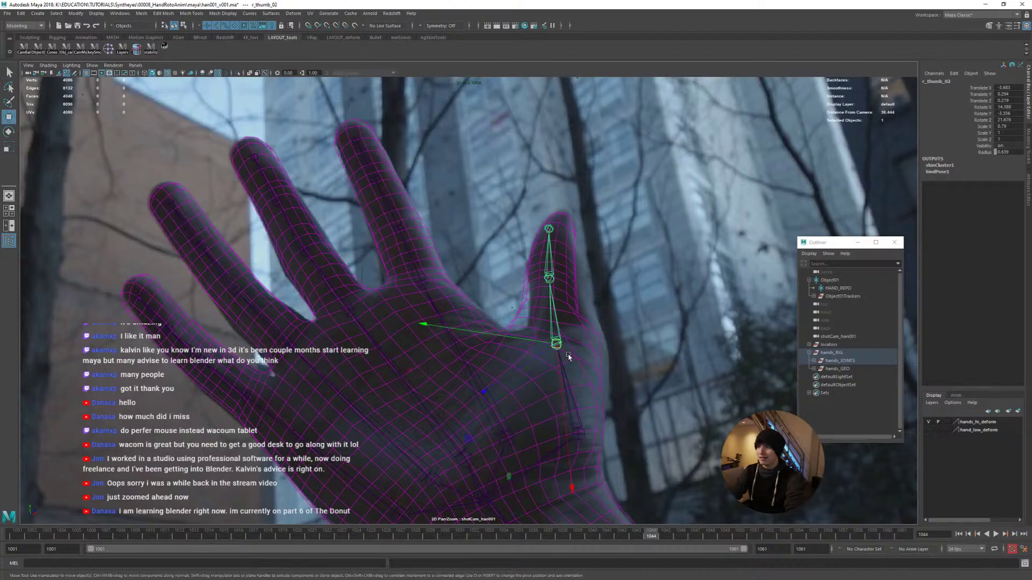
drag(561, 345, 574, 349)
key(e)
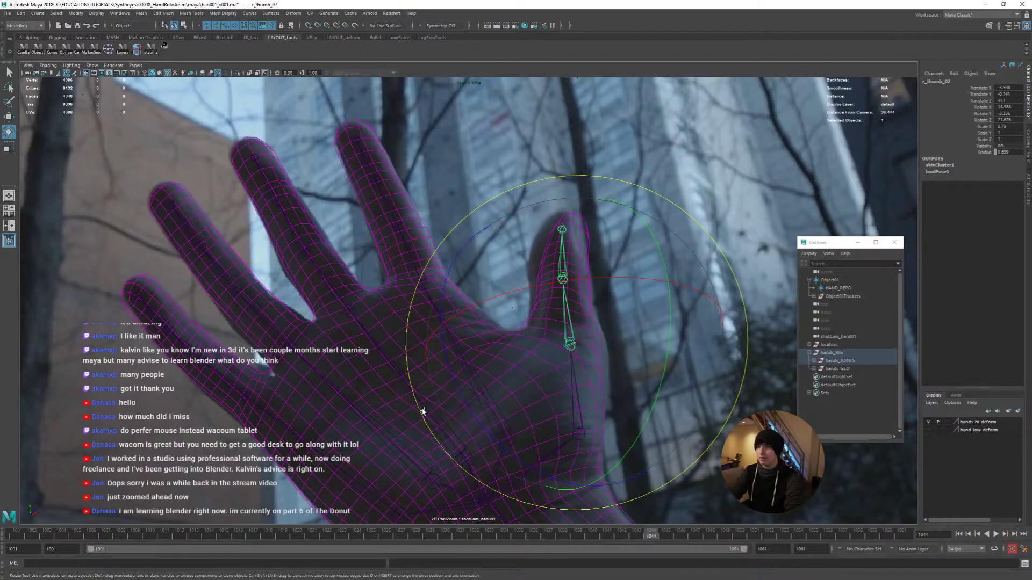
drag(419, 413, 435, 430)
Scale r_thumb_02 to about 0.88 in X and rotate it to about 19.4 in Z
key(r)
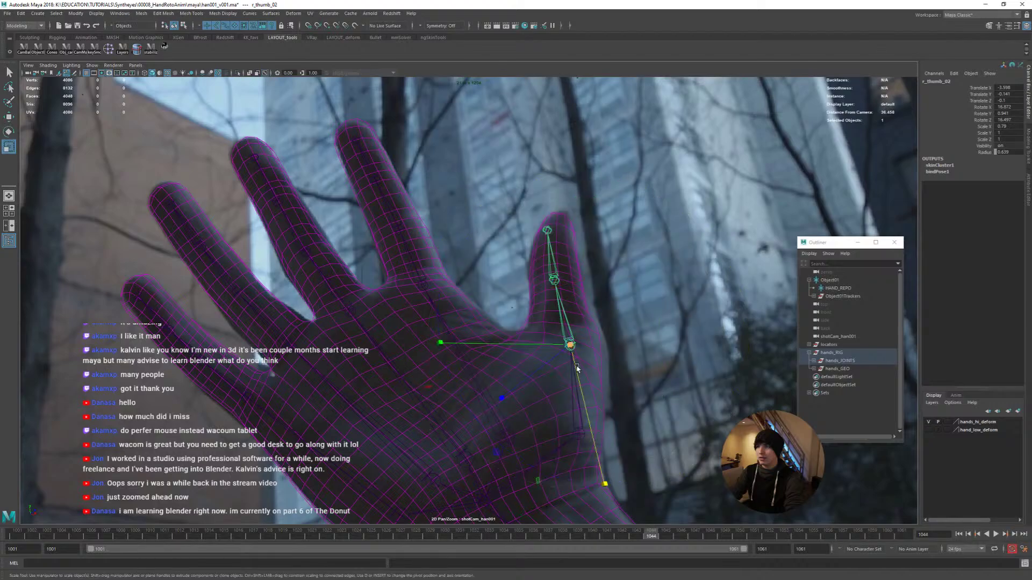
middle_drag(579, 375, 552, 293)
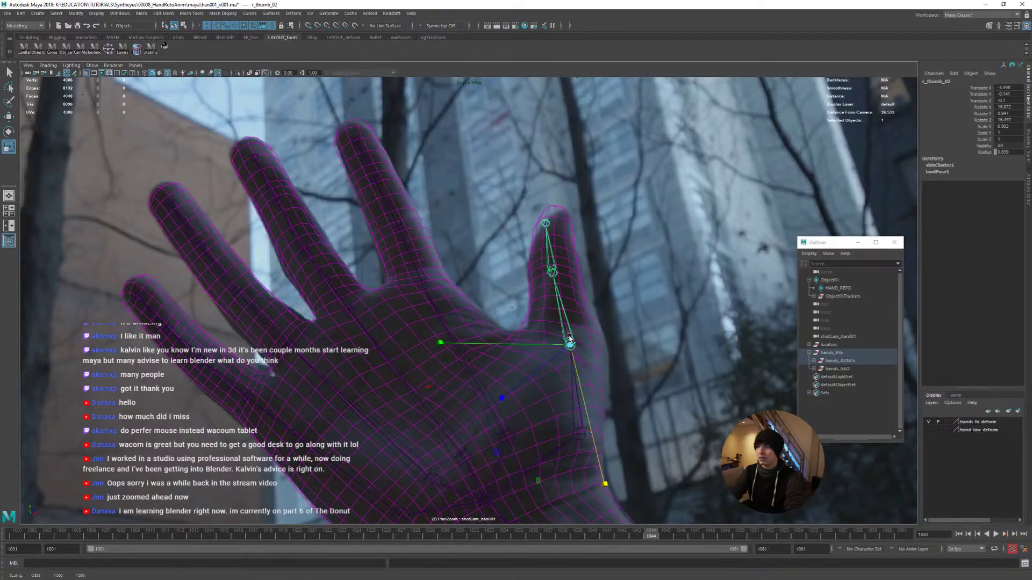
key(e)
drag(465, 420, 468, 407)
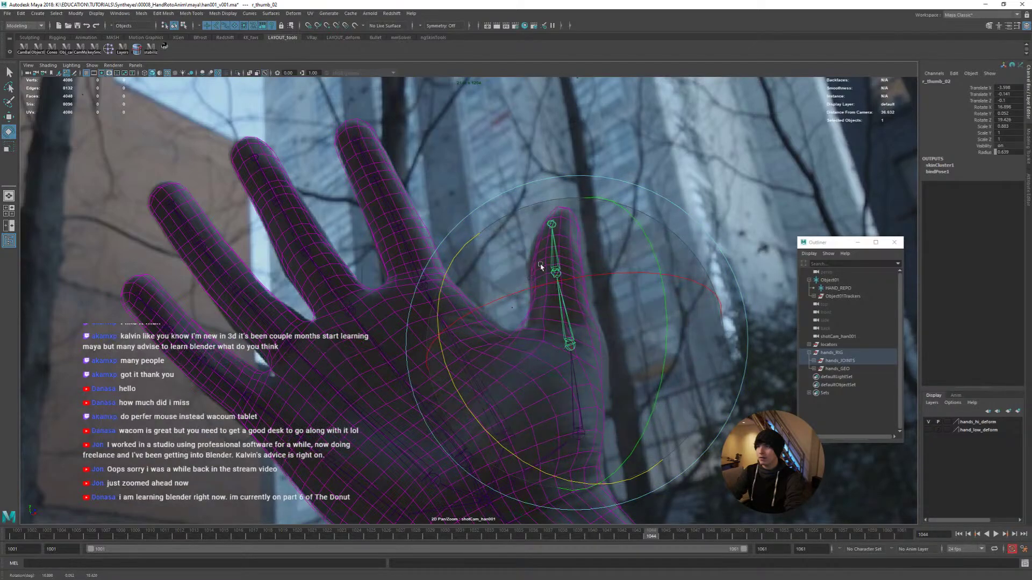
Rotate r_thumb_03 to about -10 in Z and refine r_thumb_02 to about 1.5 in Y to fit the thumb outline
click(553, 272)
drag(511, 370, 497, 374)
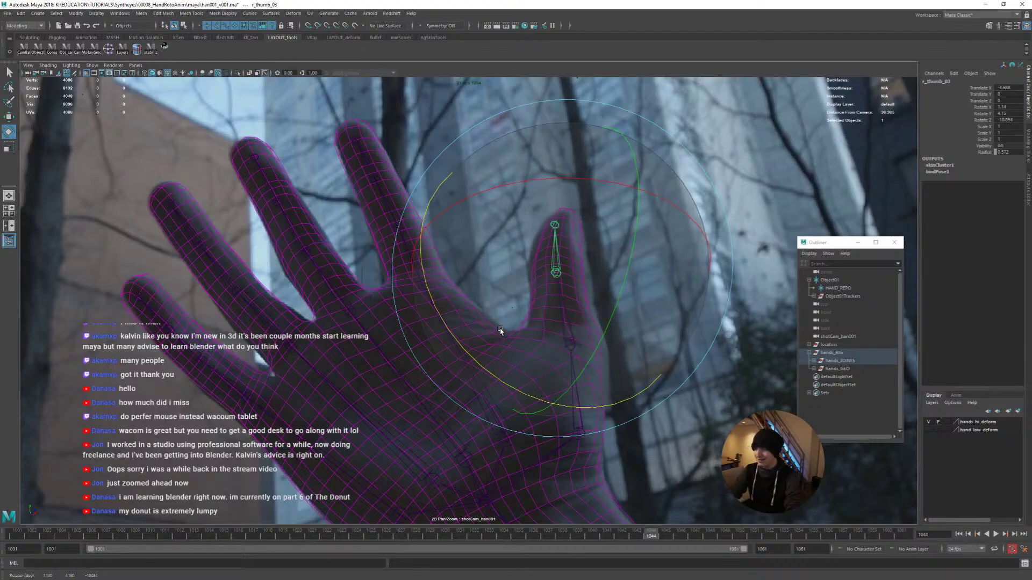
click(558, 290)
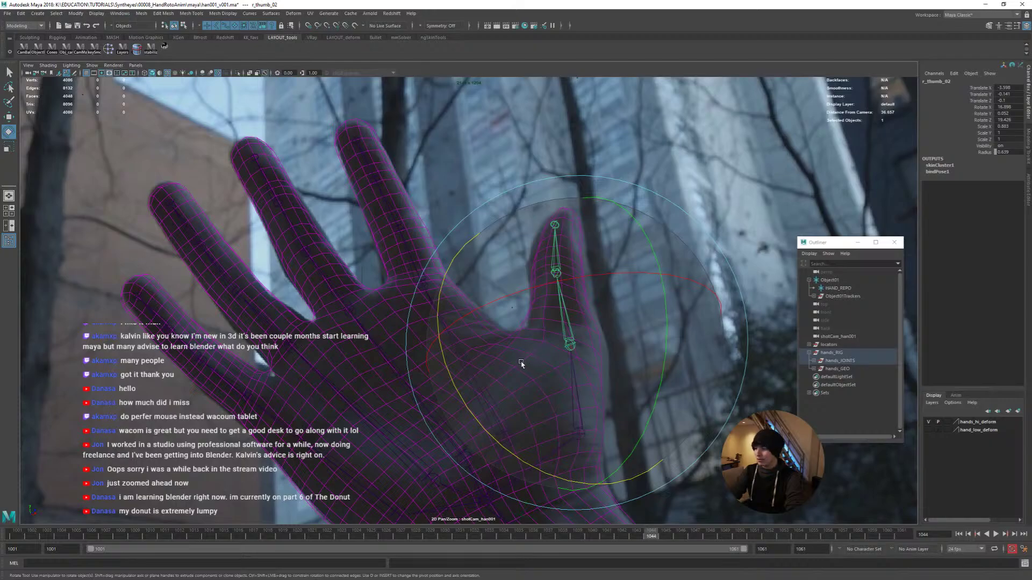
drag(470, 417, 466, 390)
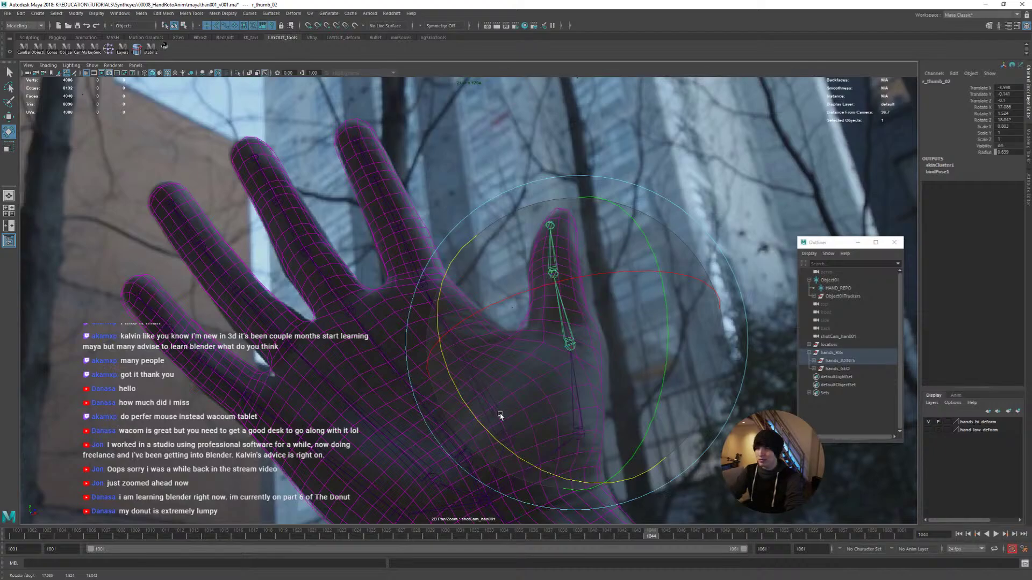
Examine the posed hand in the perspective view and against the wider footage in the shot camera
click(279, 336)
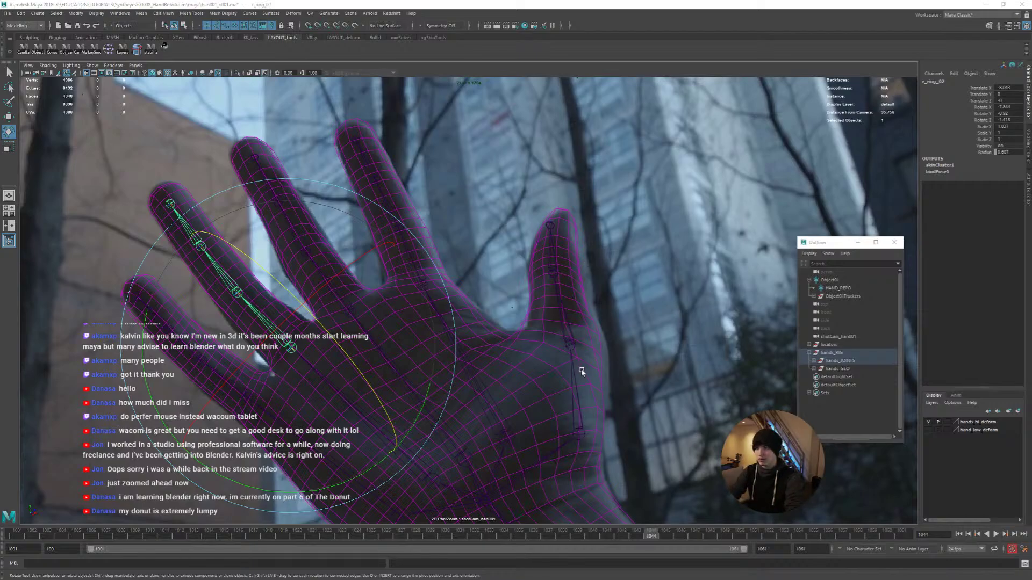
key(space)
key(space)
alt+drag(505, 274, 463, 362)
click(554, 277)
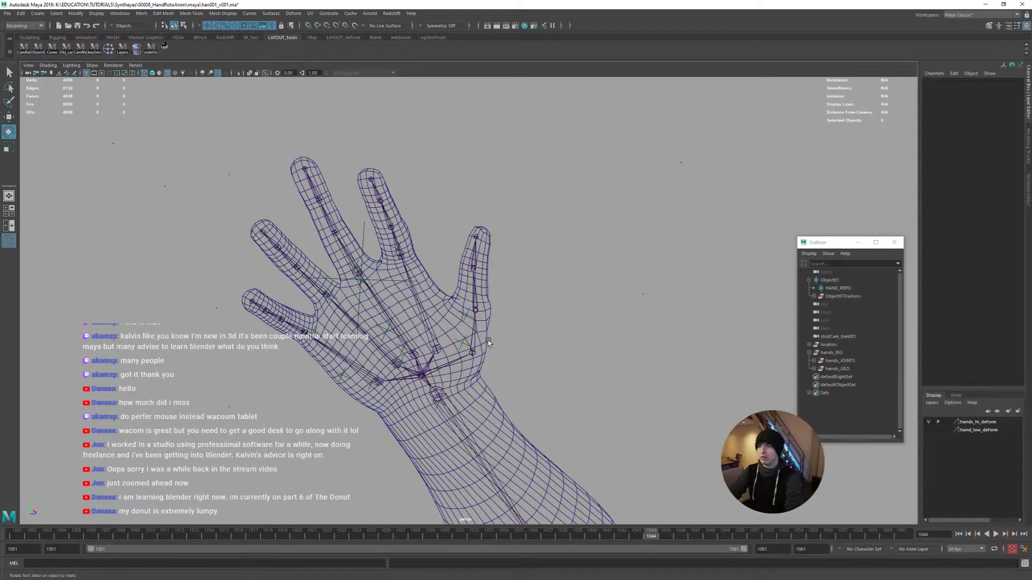
key(space)
key(space)
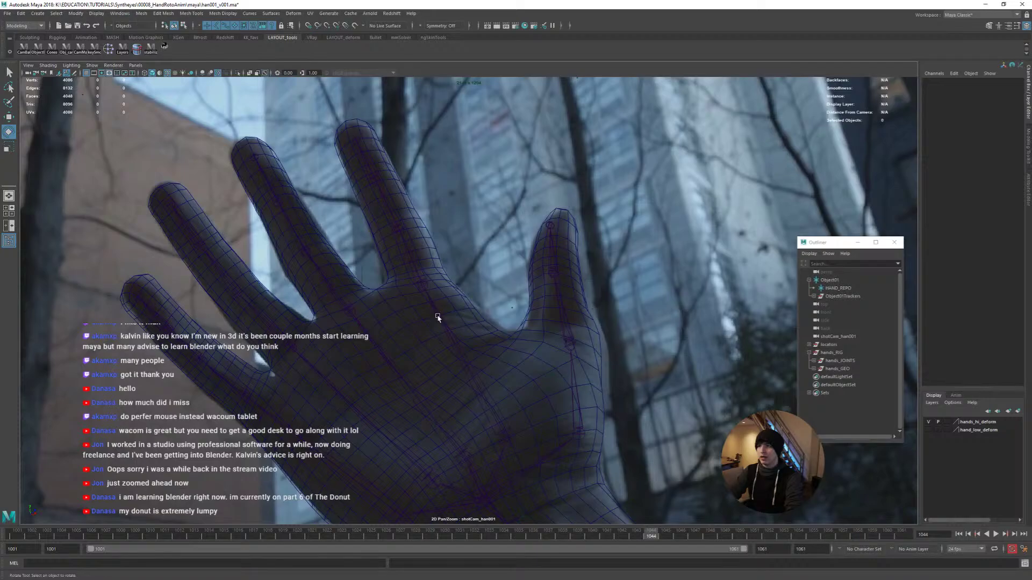
scroll(544, 293, down, 3)
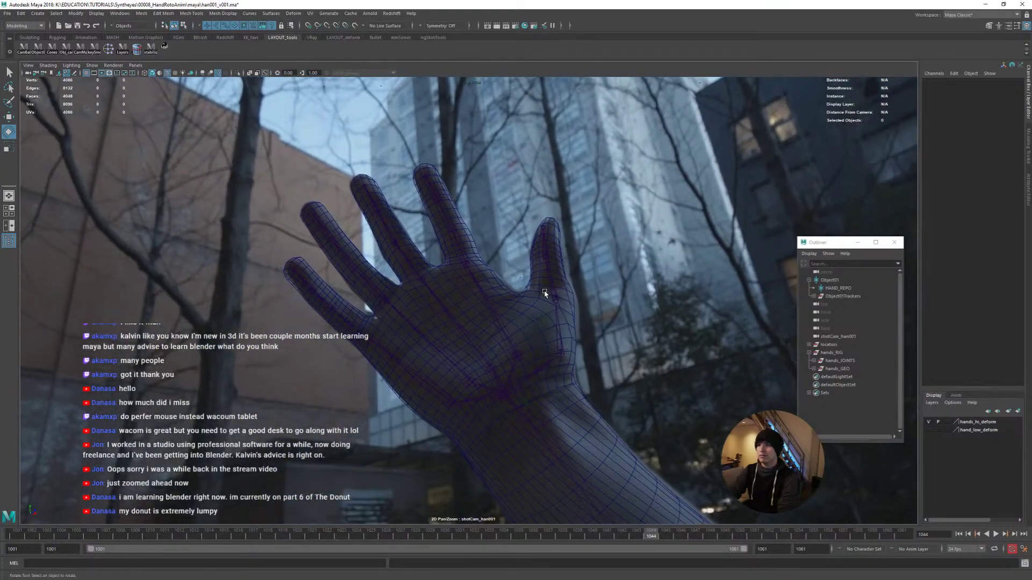
Move the Outliner closer to the hand and select the tracked object Object01
click(490, 262)
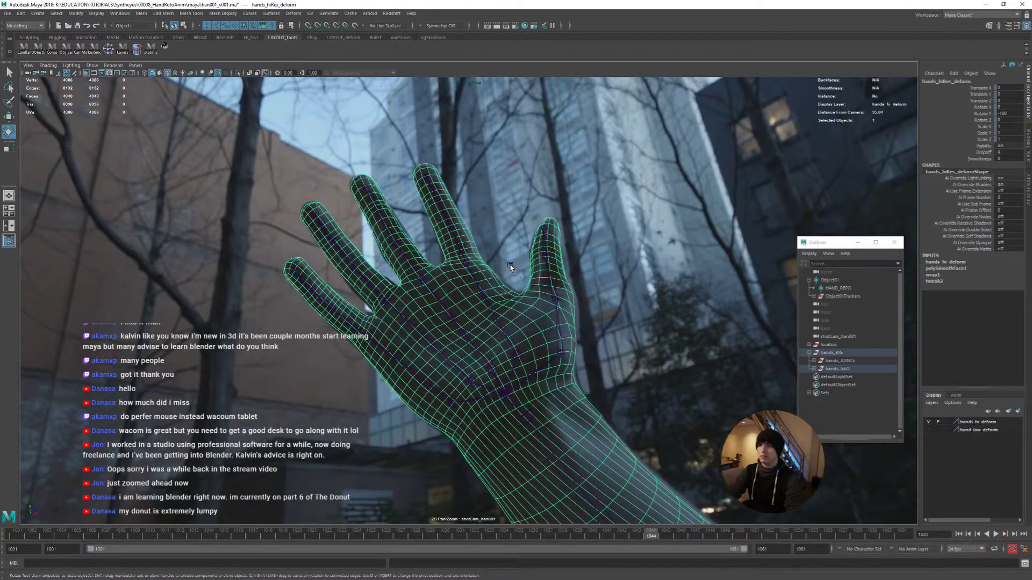
click(510, 266)
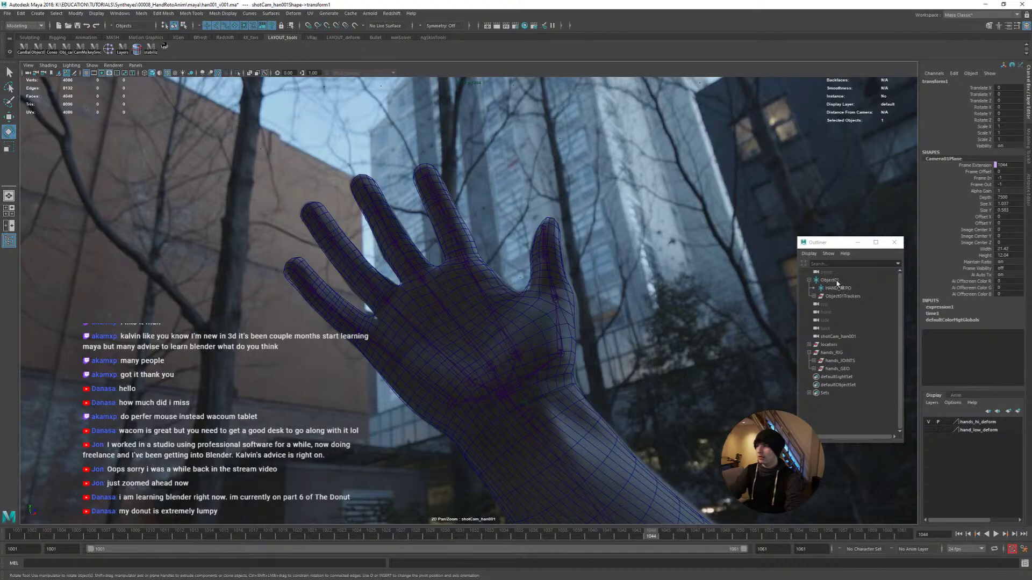
drag(829, 243, 704, 189)
click(706, 233)
click(708, 228)
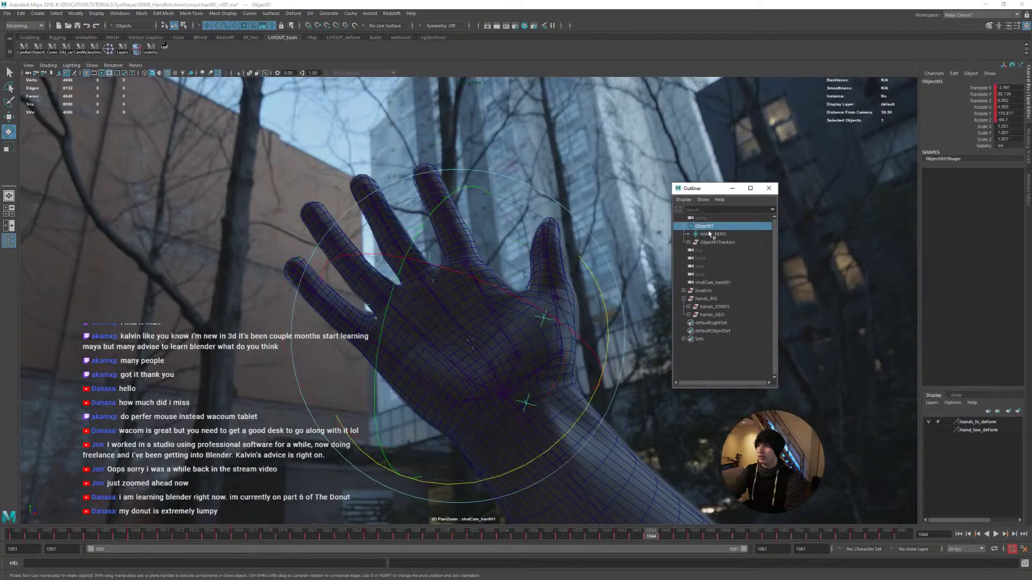
Rename the tracked object Object01 as HAND_TRACK
double_click(711, 226)
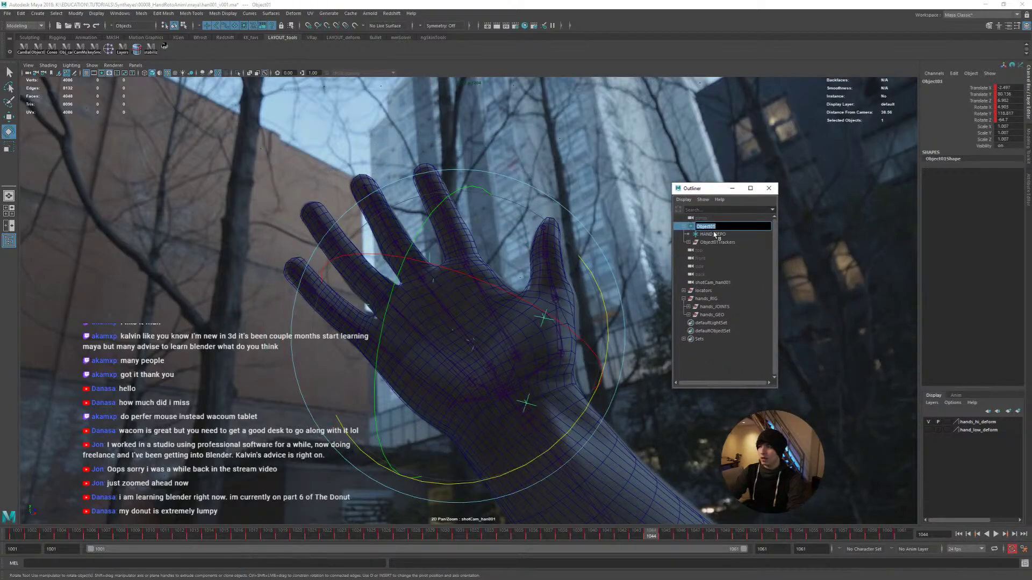
text(HAND_TRACK)
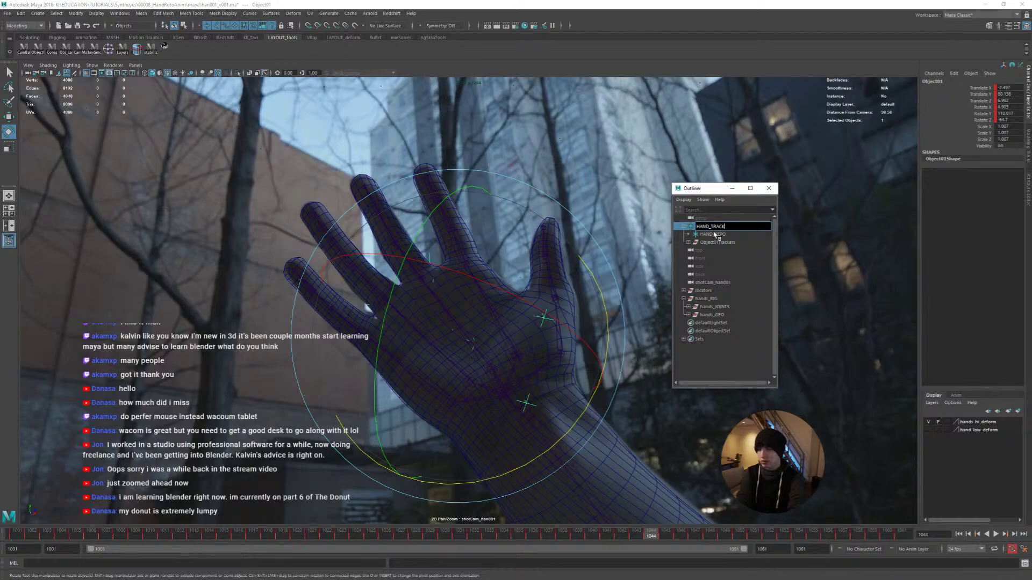
key(Return)
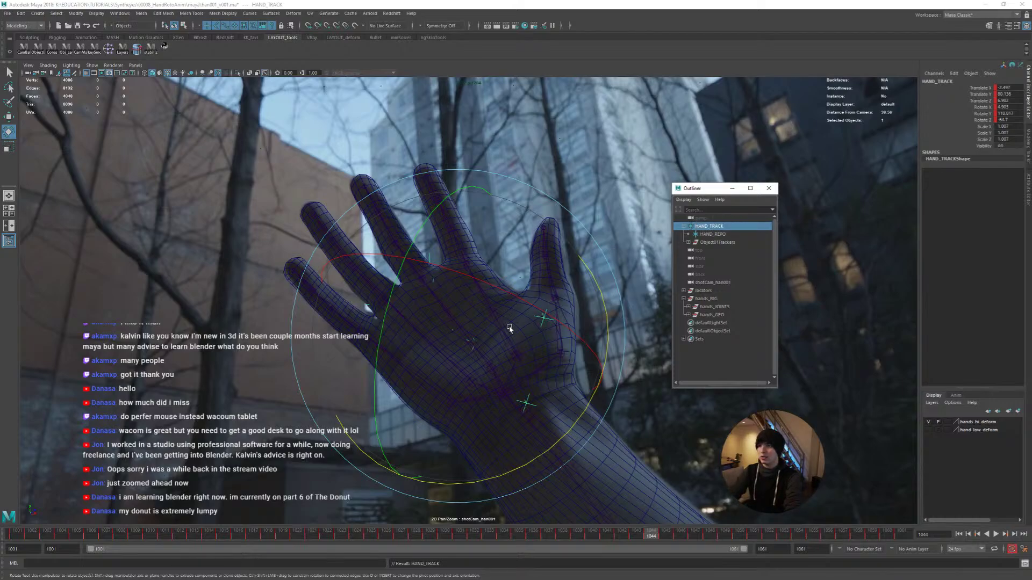
Try moving the HAND_REPO locator under HAND_TRACK and undo the move
click(710, 242)
middle_drag(710, 242, 712, 237)
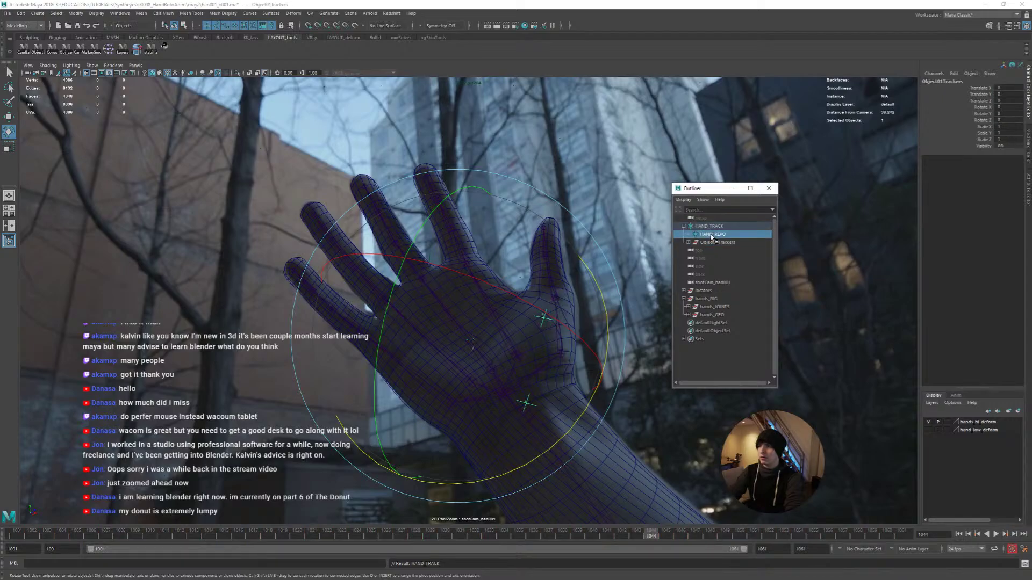
click(712, 237)
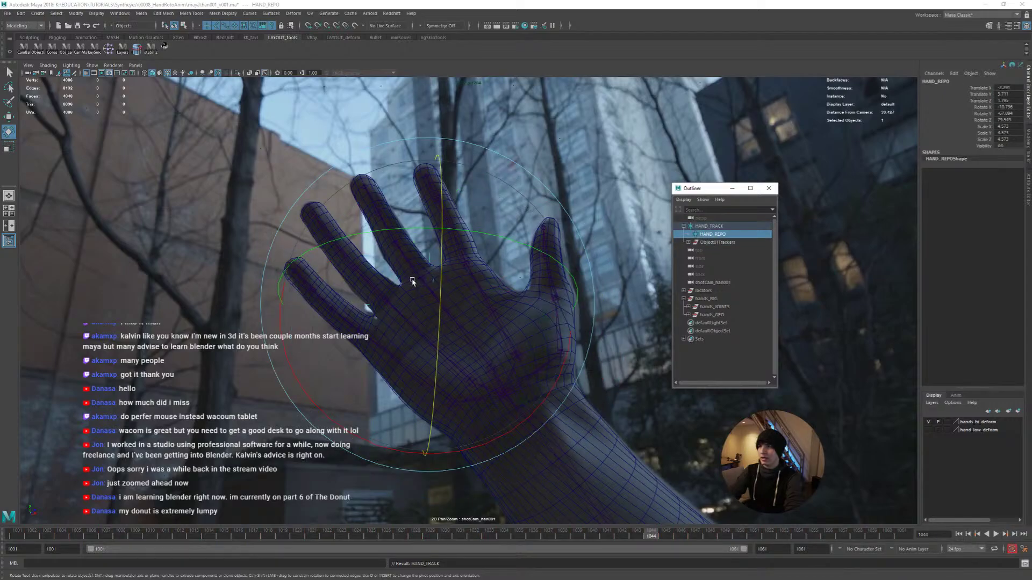
key(w)
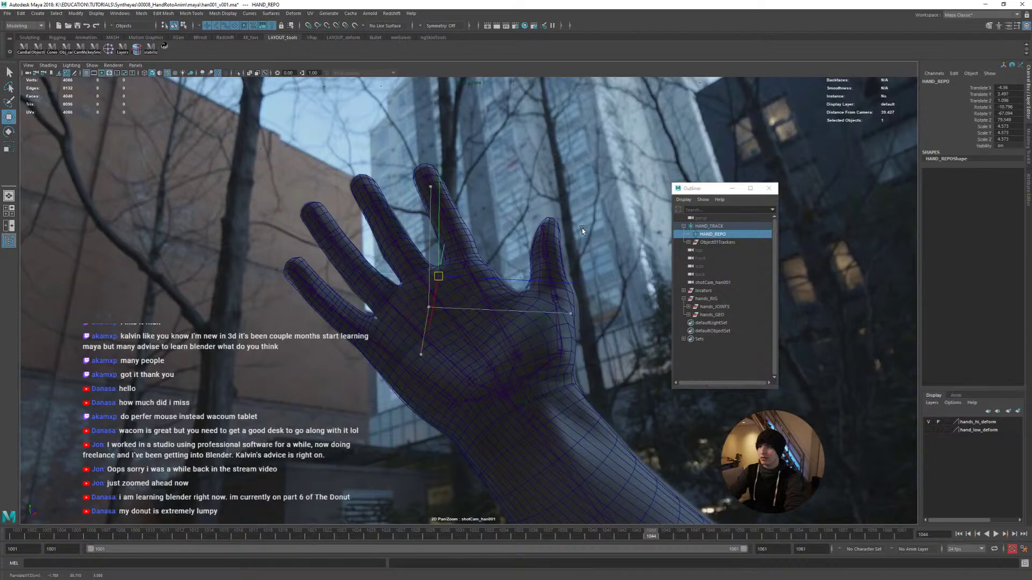
key(ctrl+z)
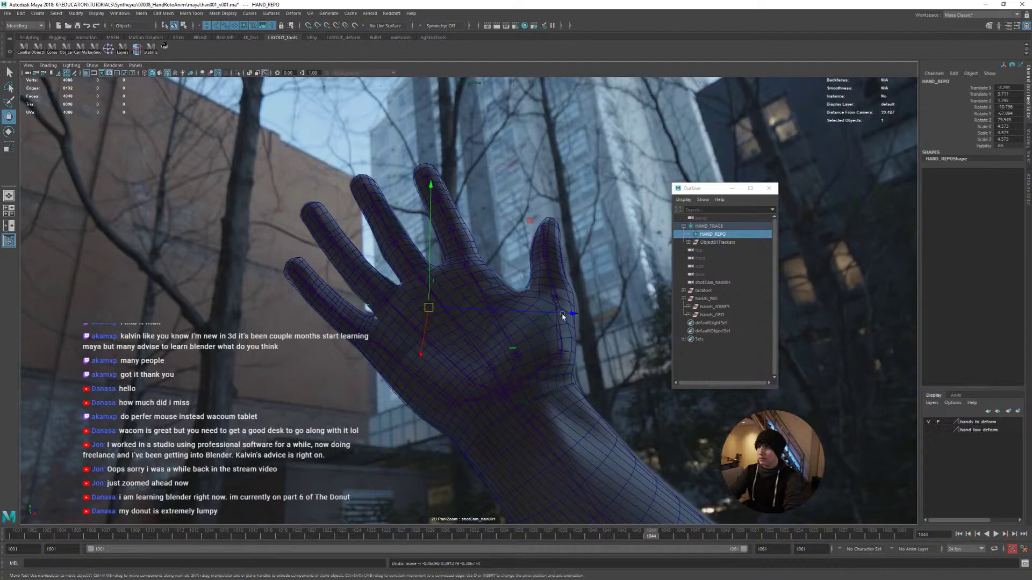
Parent-constrain r_hand_ROOT to HAND_REPO with Maintain offset on and all translate and rotate axes, and clear the joint selection
click(711, 234)
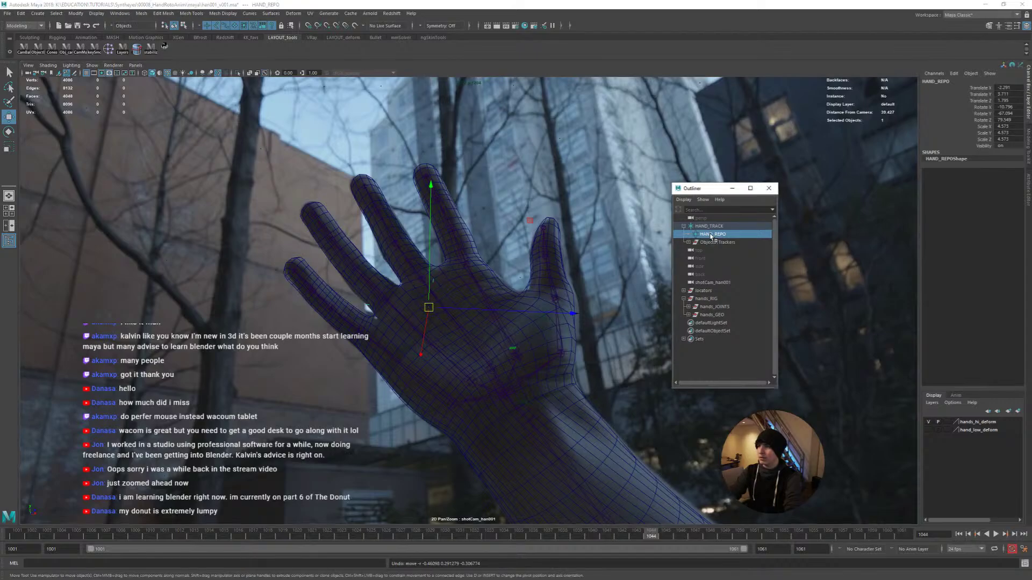
shift+click(503, 393)
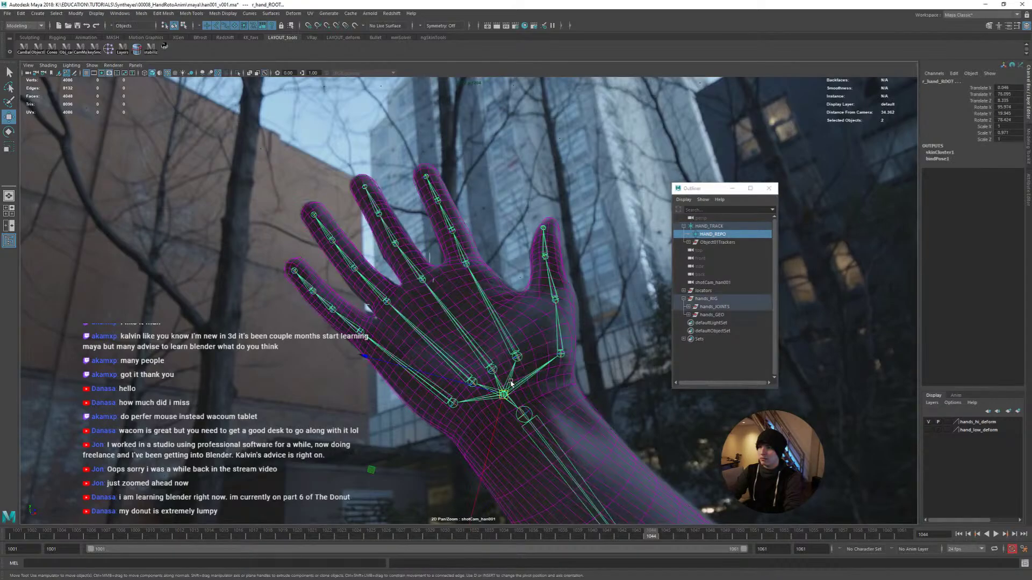
key(space)
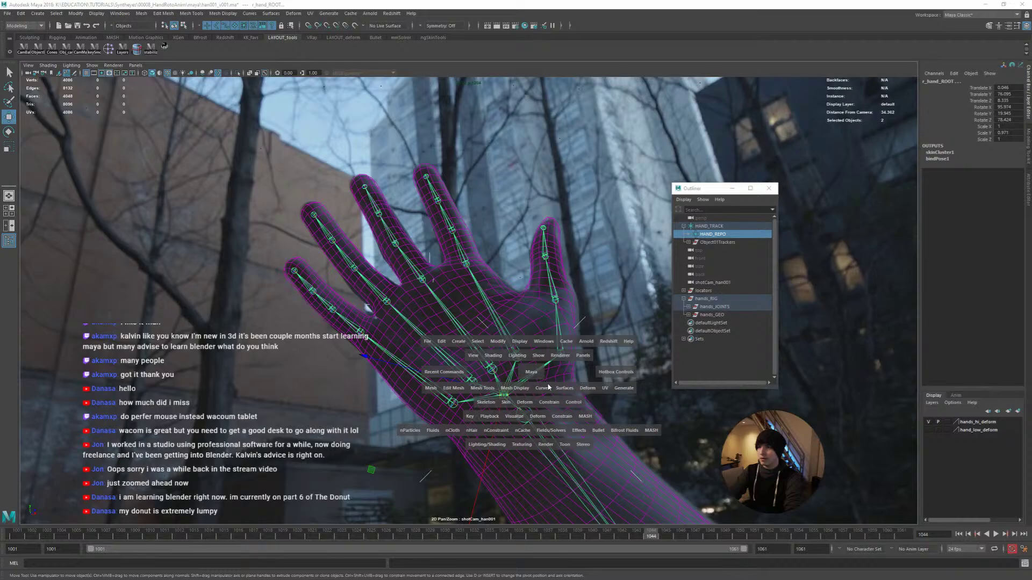
click(562, 416)
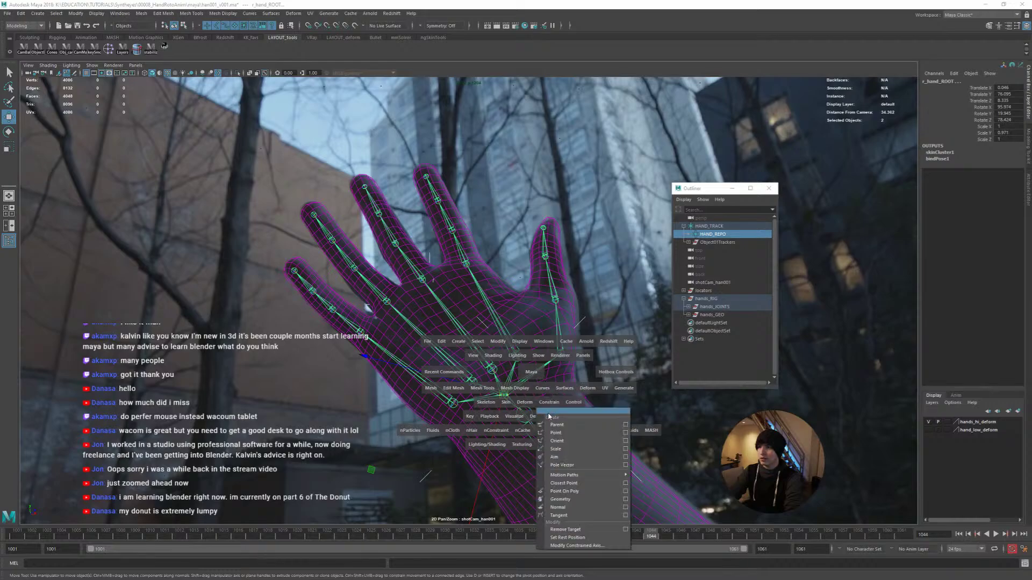
click(626, 425)
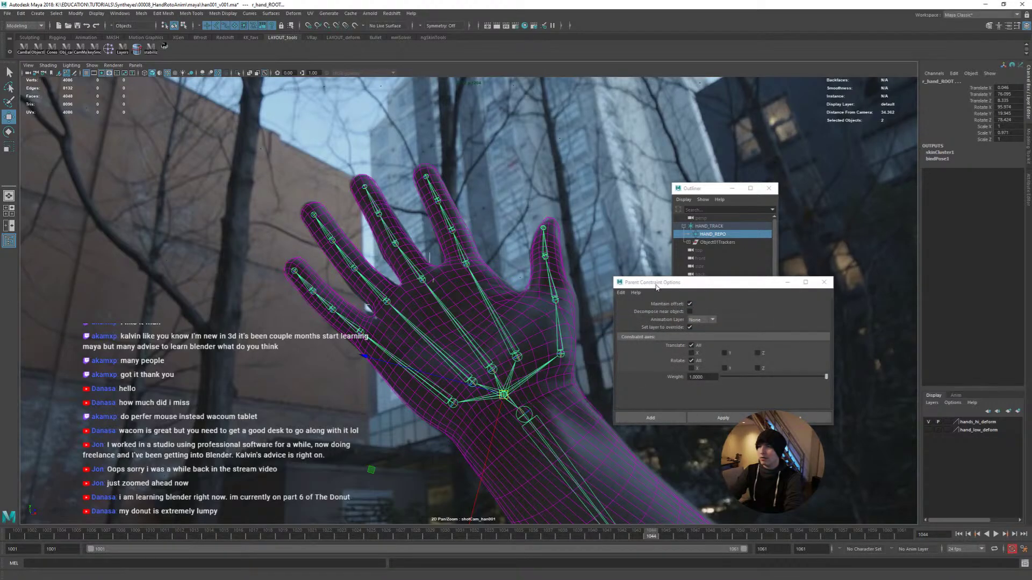
drag(655, 285, 532, 246)
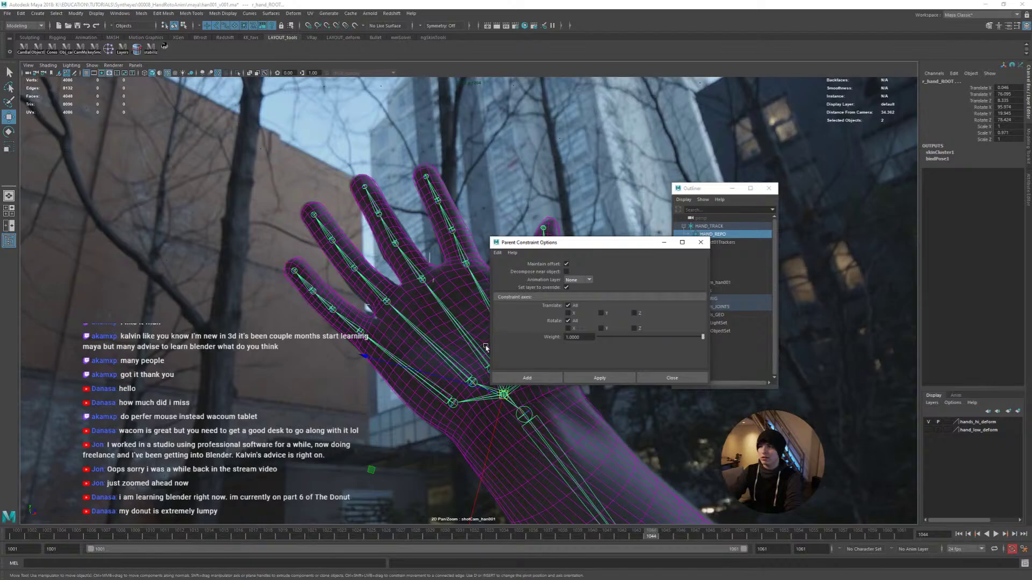
click(525, 377)
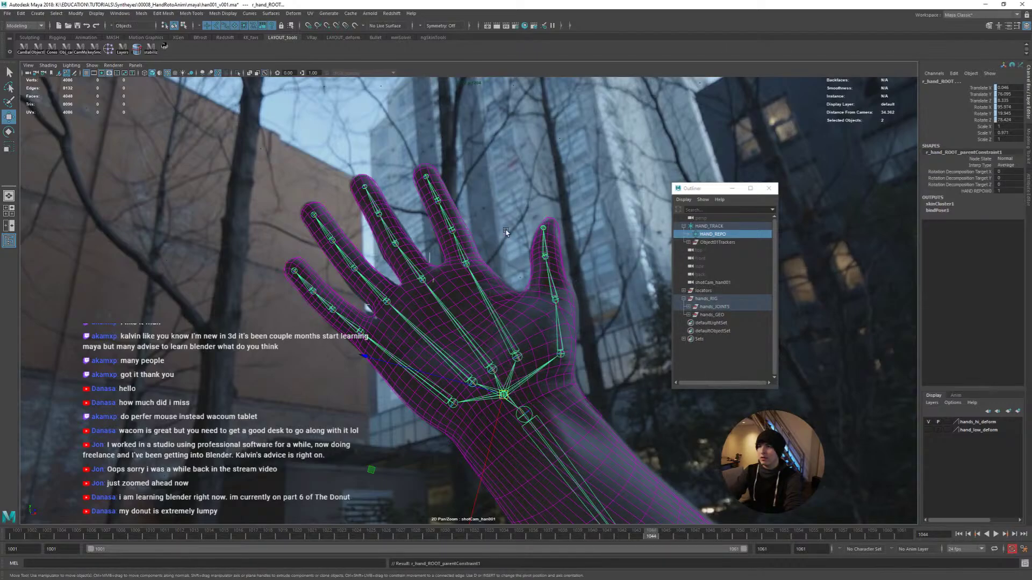
click(511, 265)
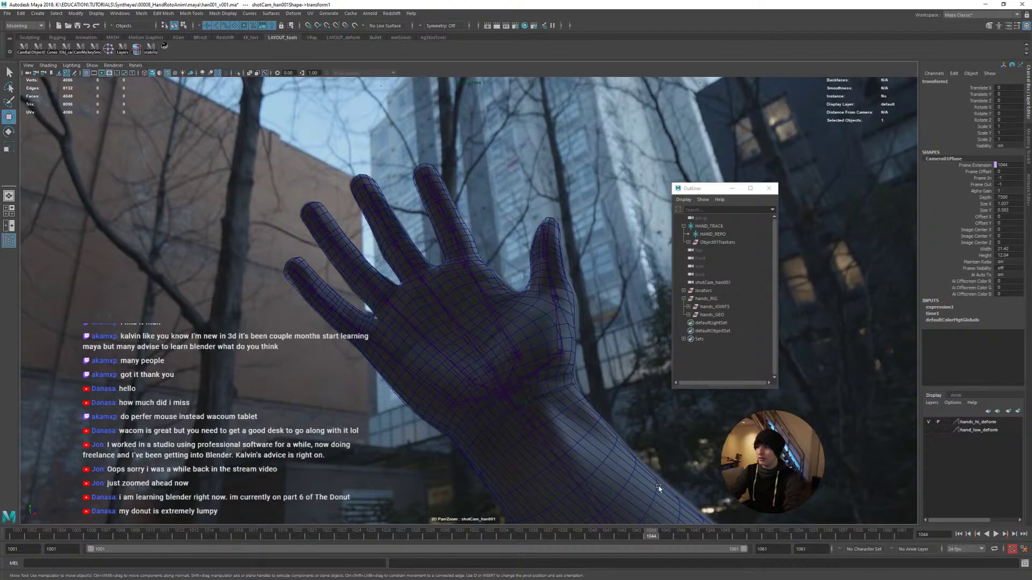
Test the constraint by moving and rotating HAND_REPO, and undo those transforms
click(714, 234)
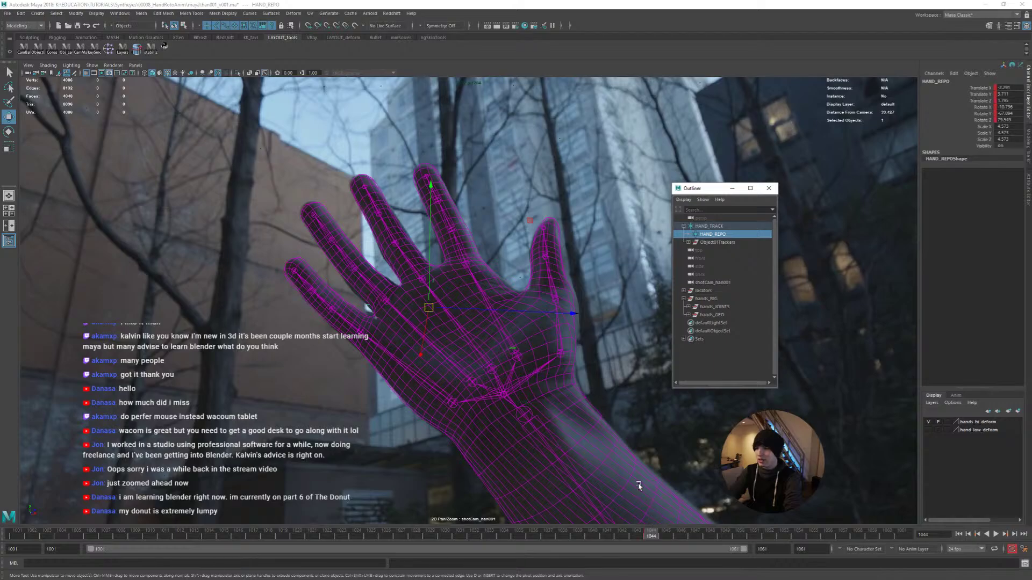
middle_drag(586, 366, 545, 330)
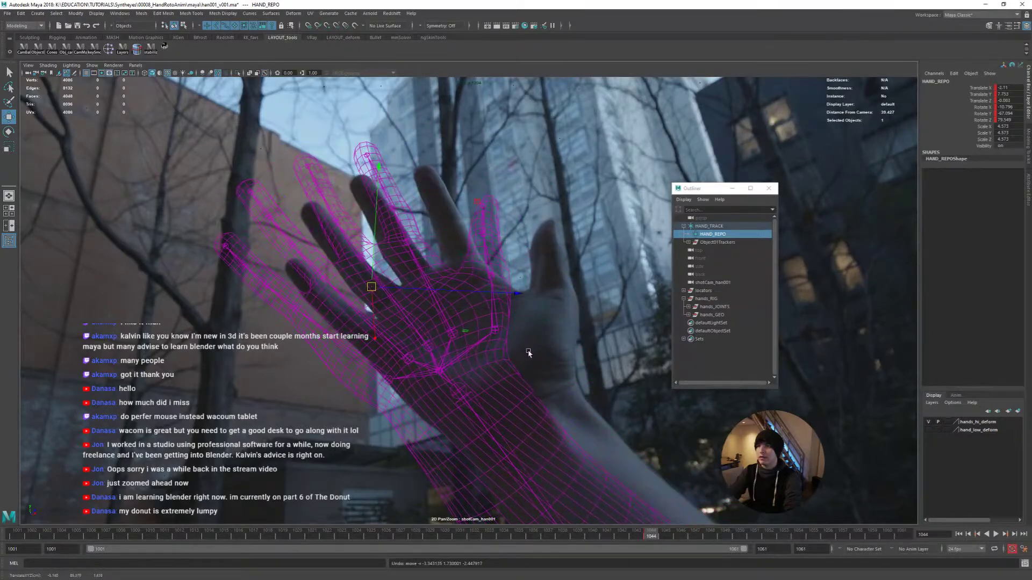
key(ctrl+z)
key(ctrl+z)
key(ctrl+z)
key(ctrl+z)
drag(460, 319, 630, 428)
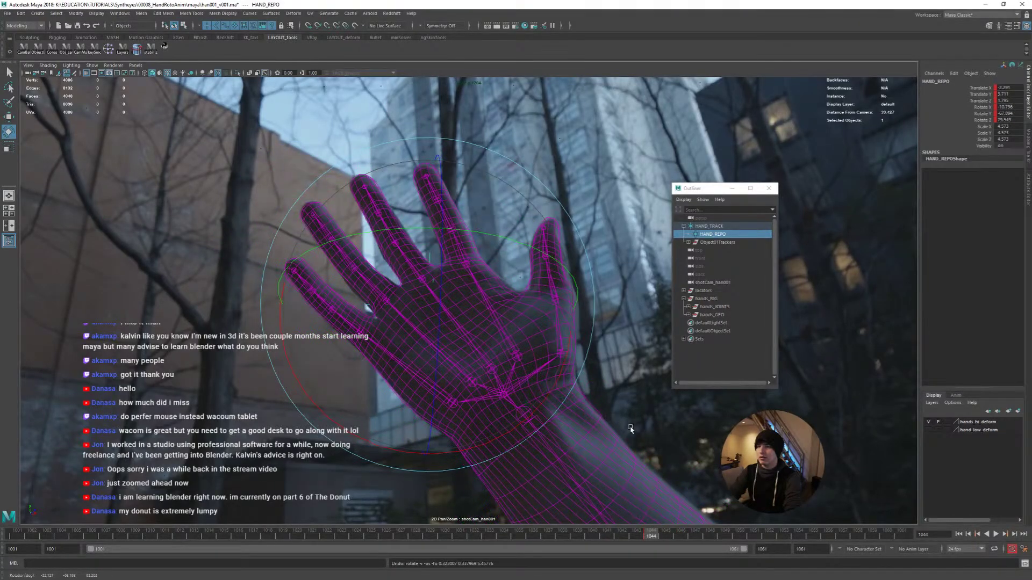
click(635, 431)
mouse_move(651, 537)
mouse_down()
mouse_move(769, 538)
mouse_move(586, 536)
mouse_move(822, 543)
mouse_move(804, 551)
mouse_move(839, 553)
mouse_move(769, 545)
mouse_move(825, 550)
mouse_move(725, 562)
mouse_move(666, 548)
mouse_move(390, 547)
mouse_move(119, 524)
mouse_move(32, 532)
mouse_move(371, 545)
mouse_move(513, 565)
mouse_move(651, 552)
mouse_up()
click(592, 431)
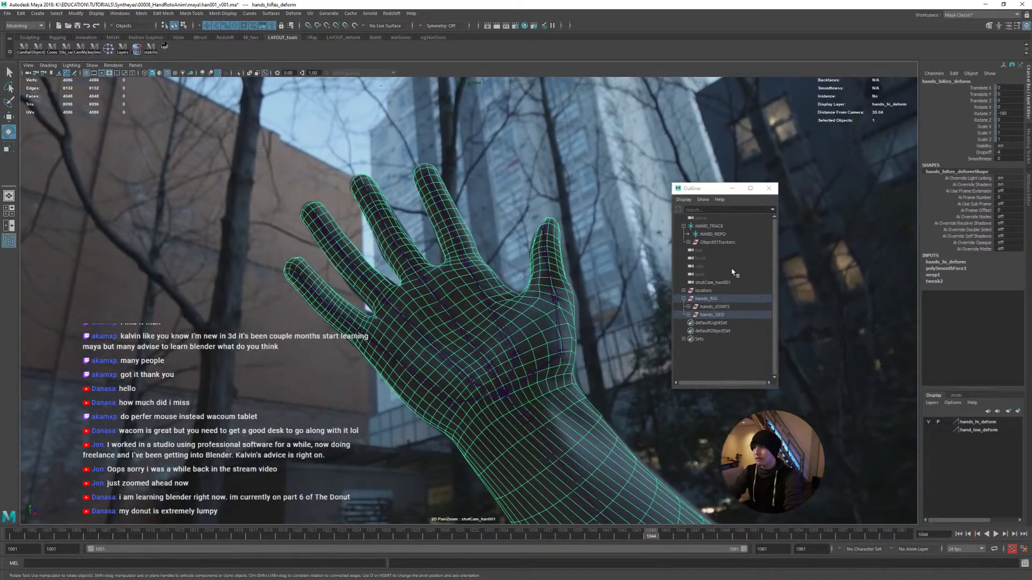
Rename HAND_TRACK as HAND_TRACK_frame1044
click(725, 237)
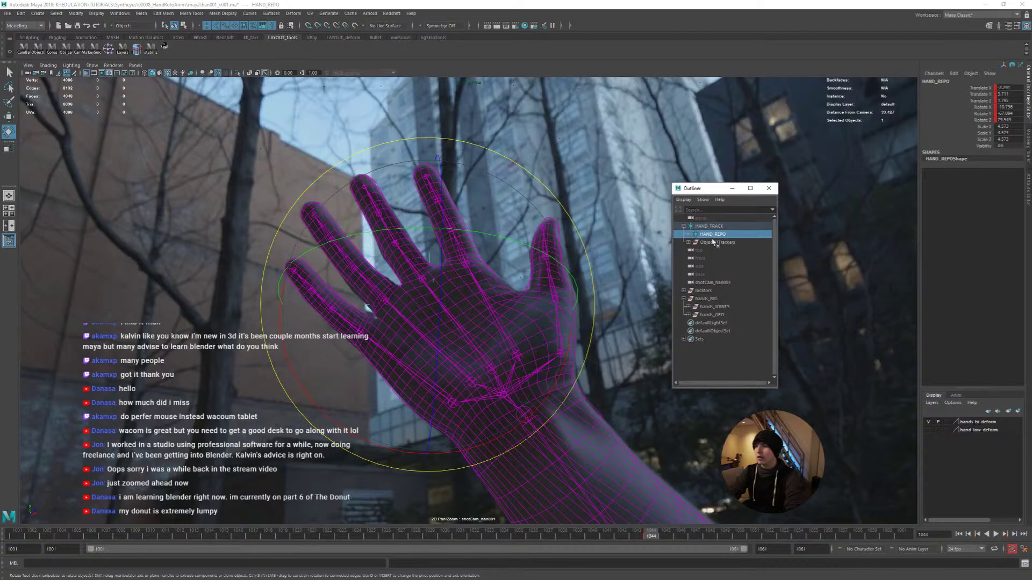
click(723, 226)
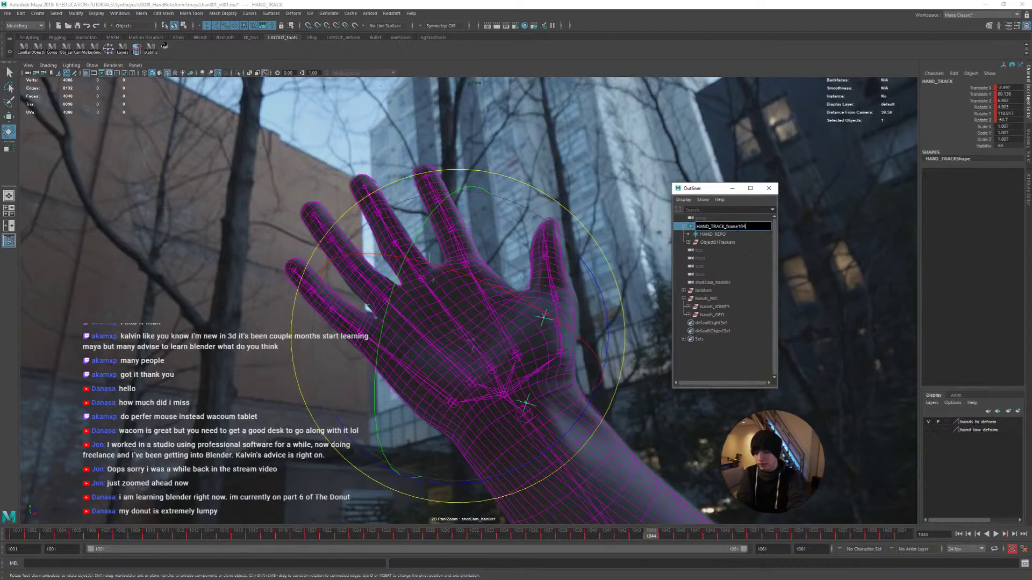
text(4)
key(Return)
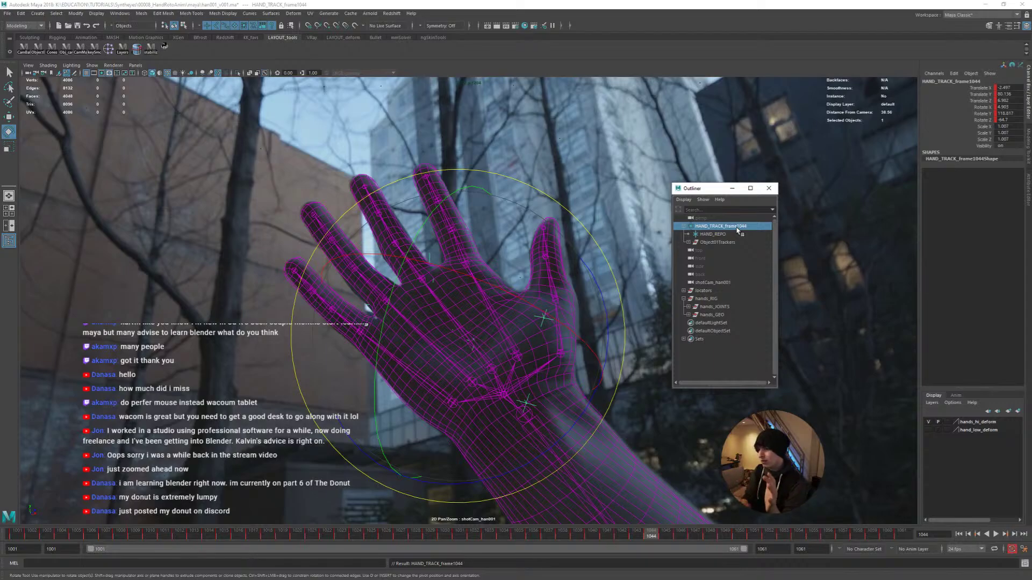
key(w)
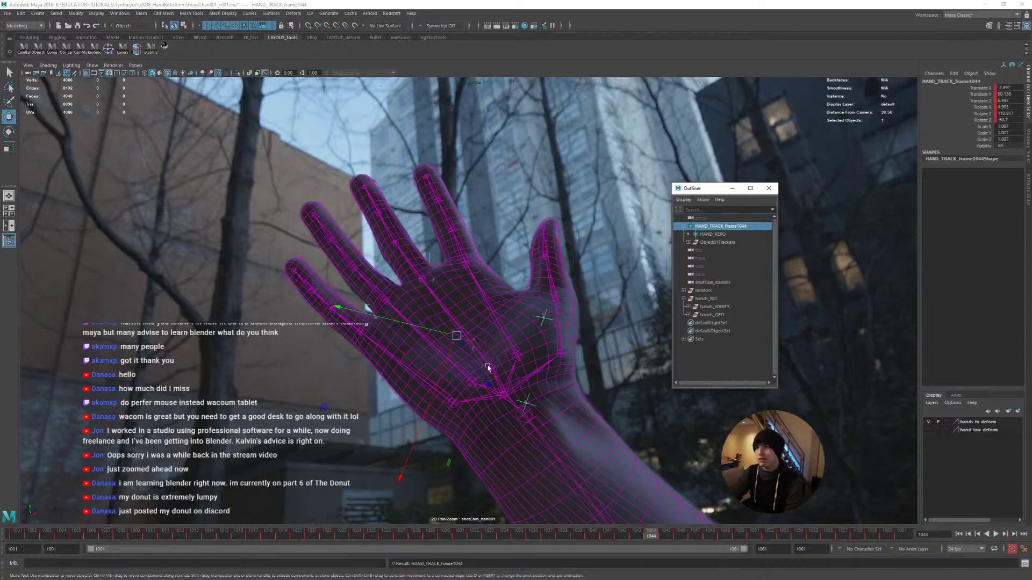
click(489, 368)
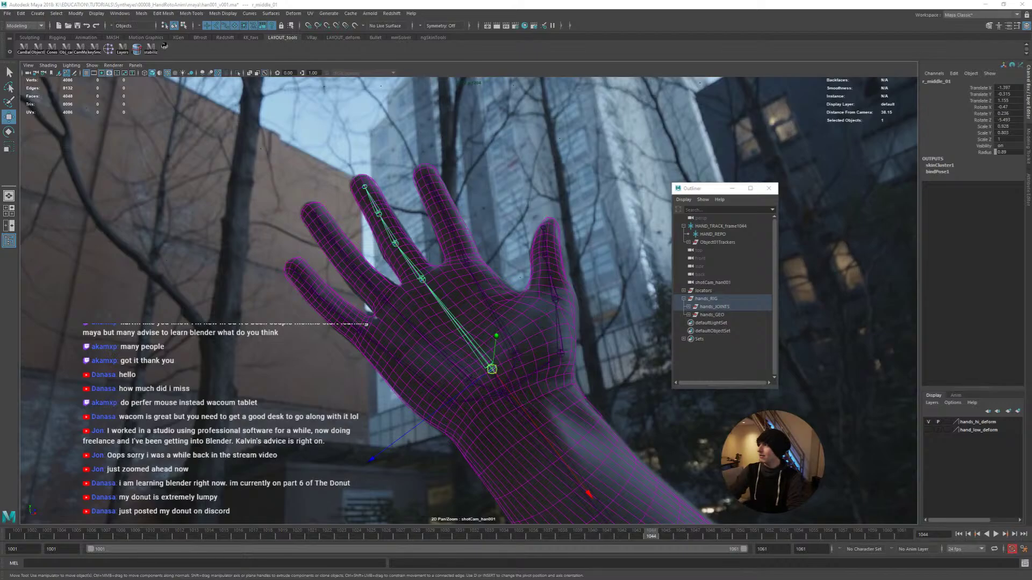
Switch to Discord, view the donut image posted in show-off-your-work, and return to Maya
drag(0, 155, 430, 0)
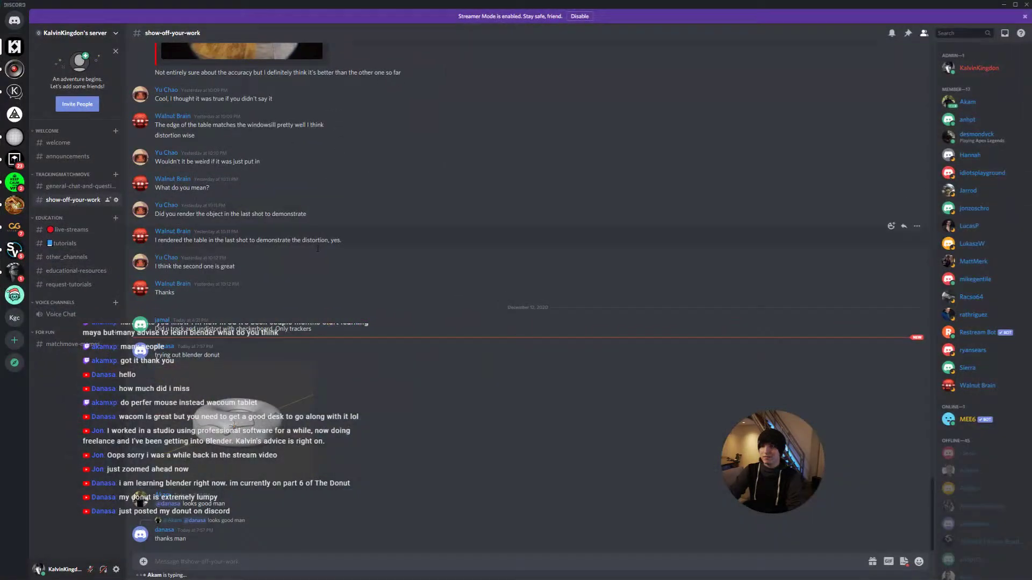
click(226, 422)
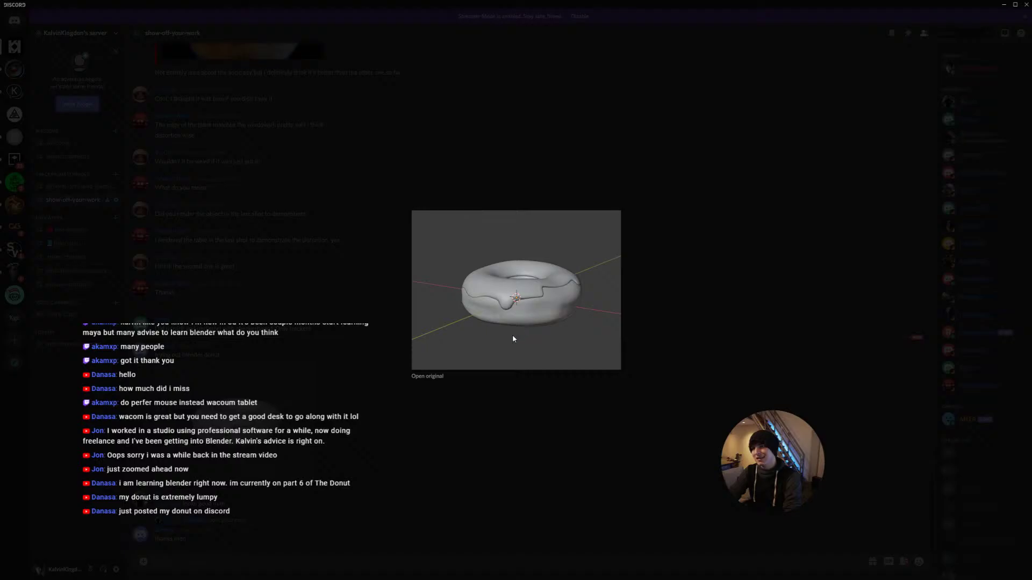
double_click(873, 9)
click(911, 135)
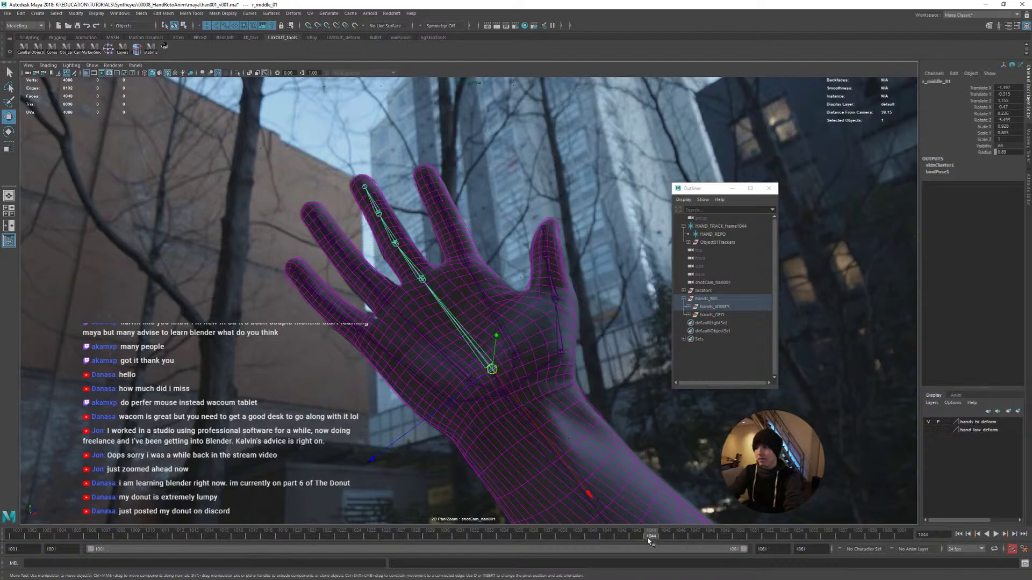
Scrub to frame 1048, try rotating r_middle_02 there, undo it and return to frame 1044
drag(650, 541, 709, 536)
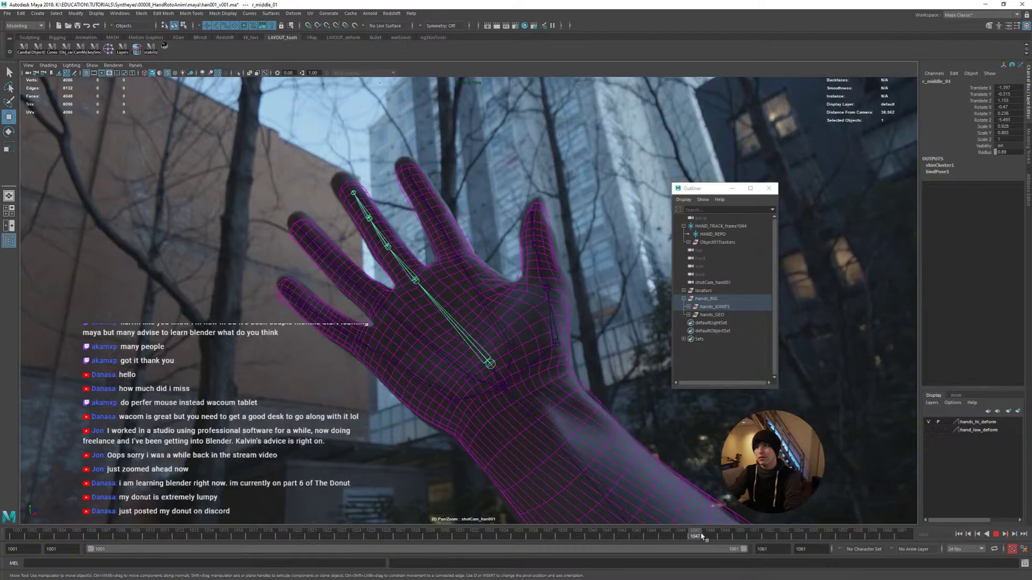
click(414, 284)
key(e)
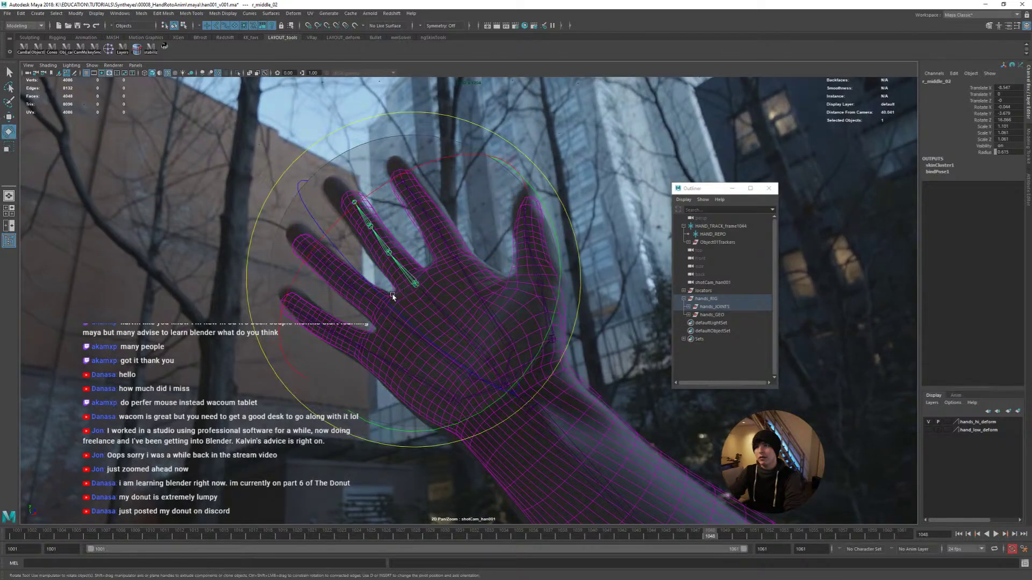
drag(381, 297, 424, 320)
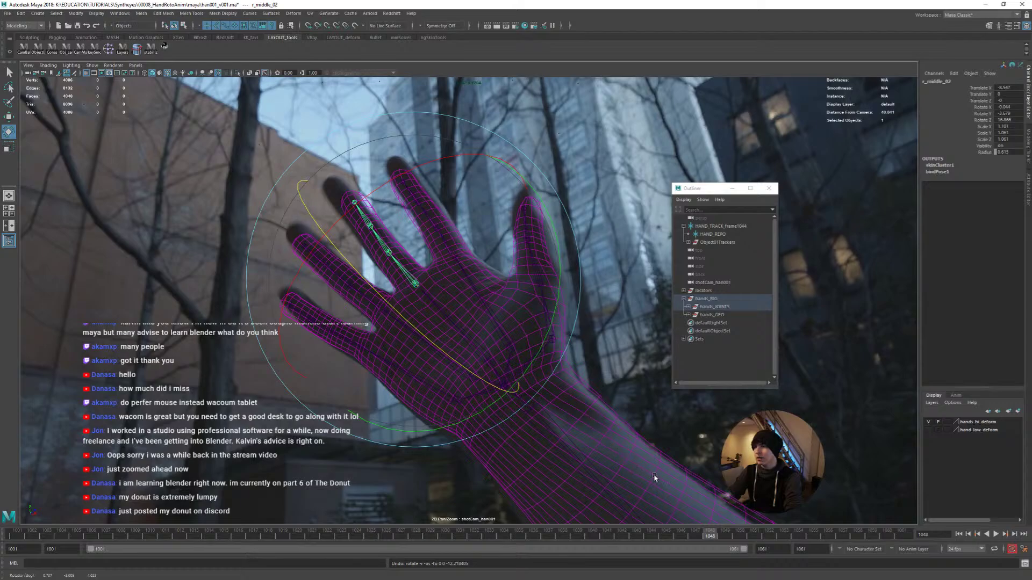
drag(715, 539, 651, 539)
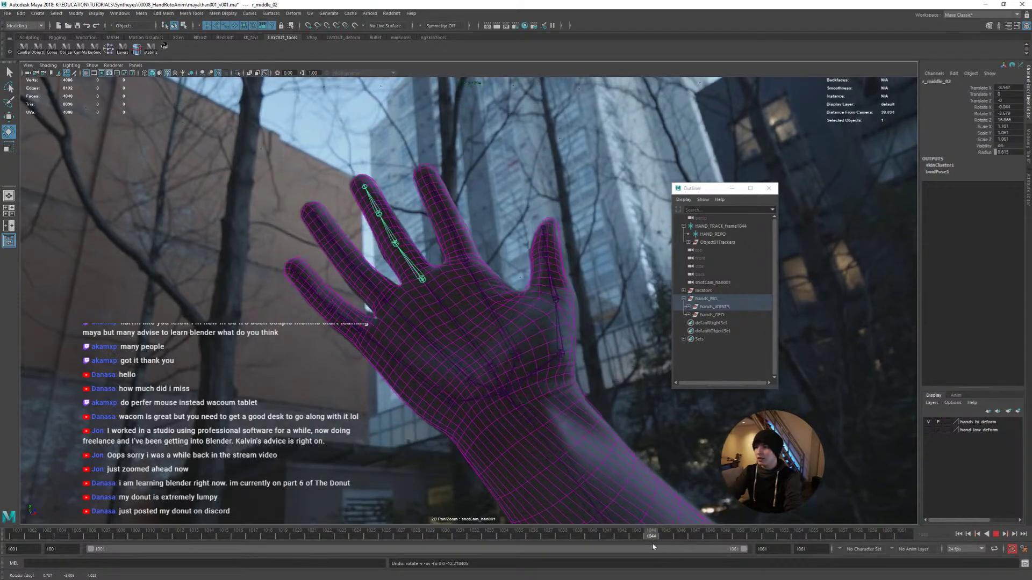
Select the r_hand_ROOT and forearm_01 joints together in the camera view
key(q)
click(502, 388)
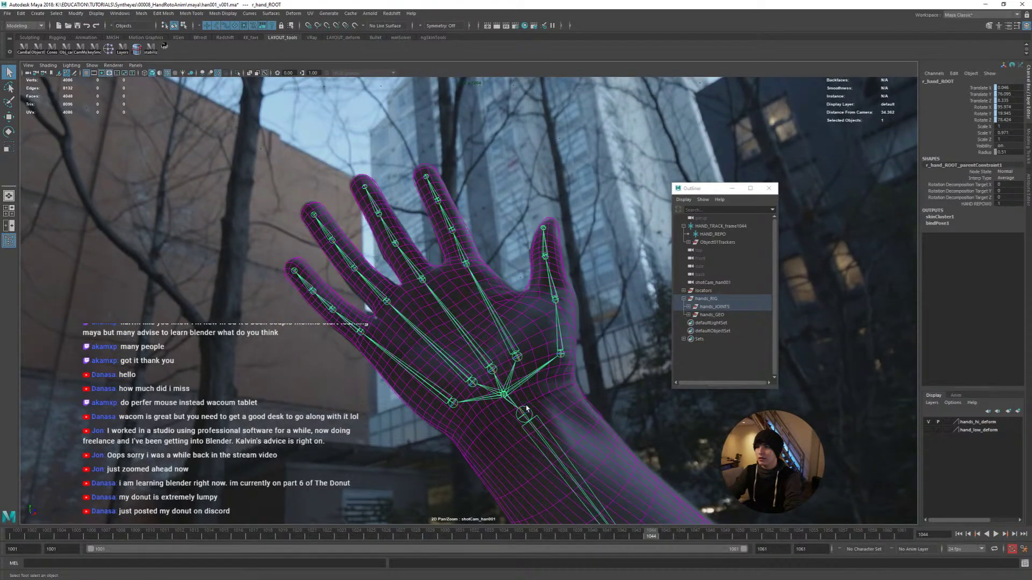
shift+click(535, 430)
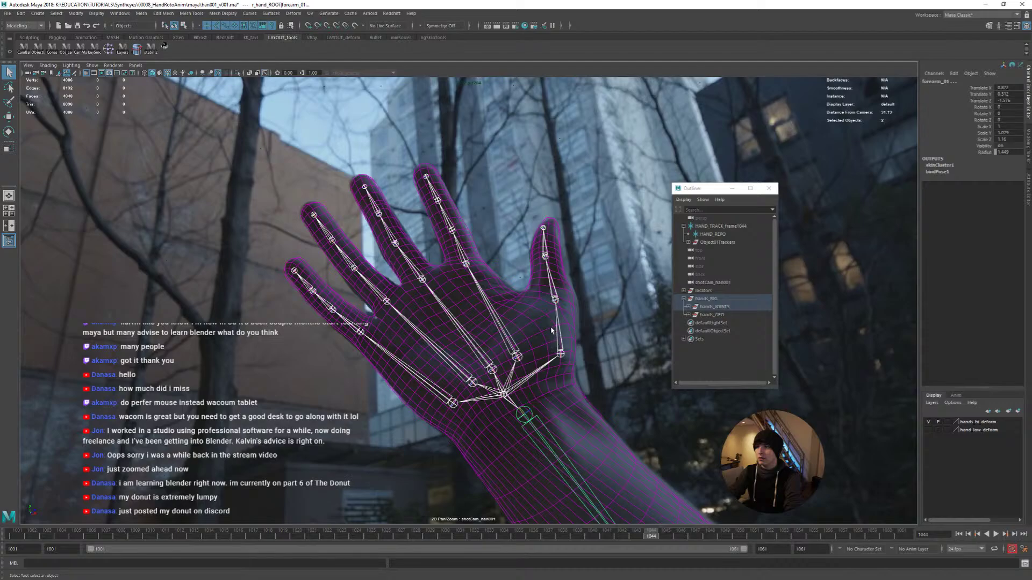
Select the 04, 03 and 02 joints of the pinky, ring, middle and pointer fingers
click(304, 286)
shift+click(329, 230)
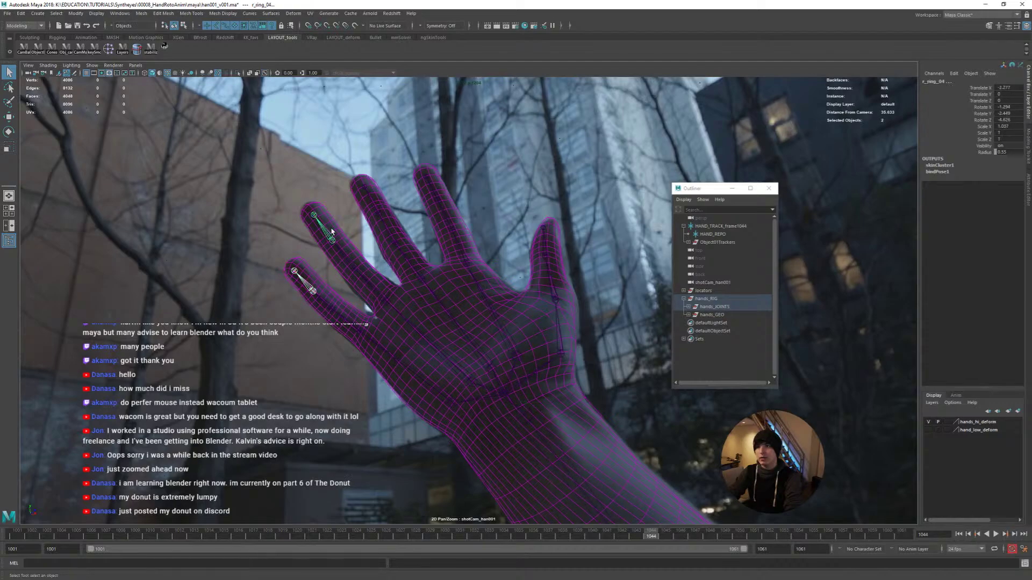
shift+click(373, 205)
shift+click(436, 192)
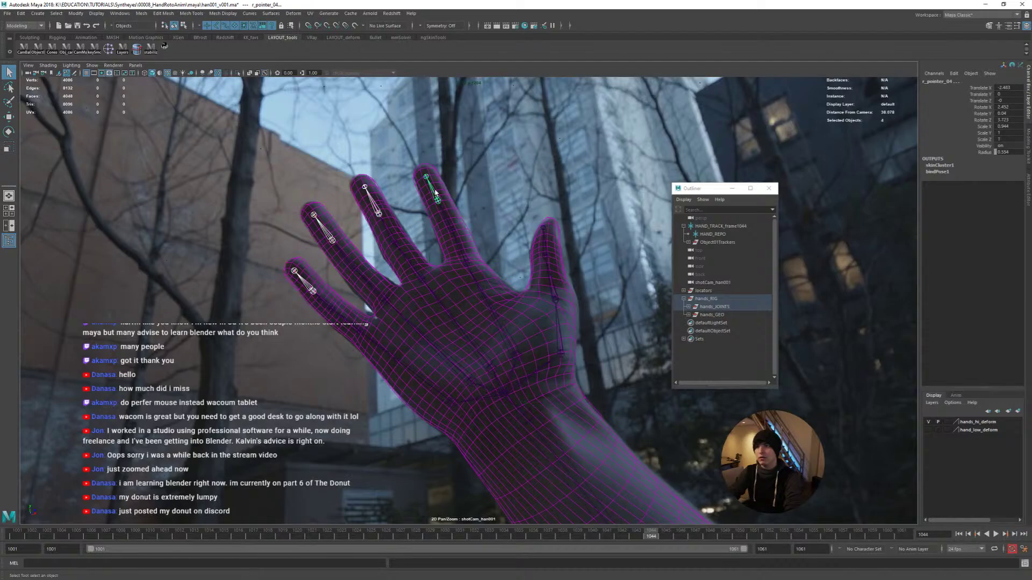
shift+click(451, 228)
shift+click(392, 240)
shift+click(350, 264)
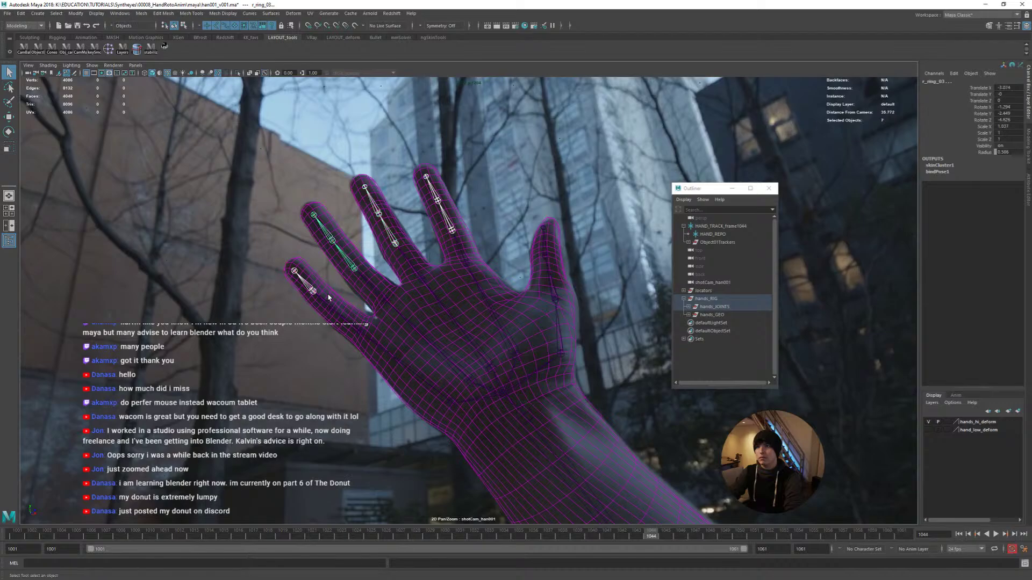
shift+click(326, 304)
shift+click(344, 317)
shift+click(367, 283)
shift+click(413, 264)
shift+click(462, 251)
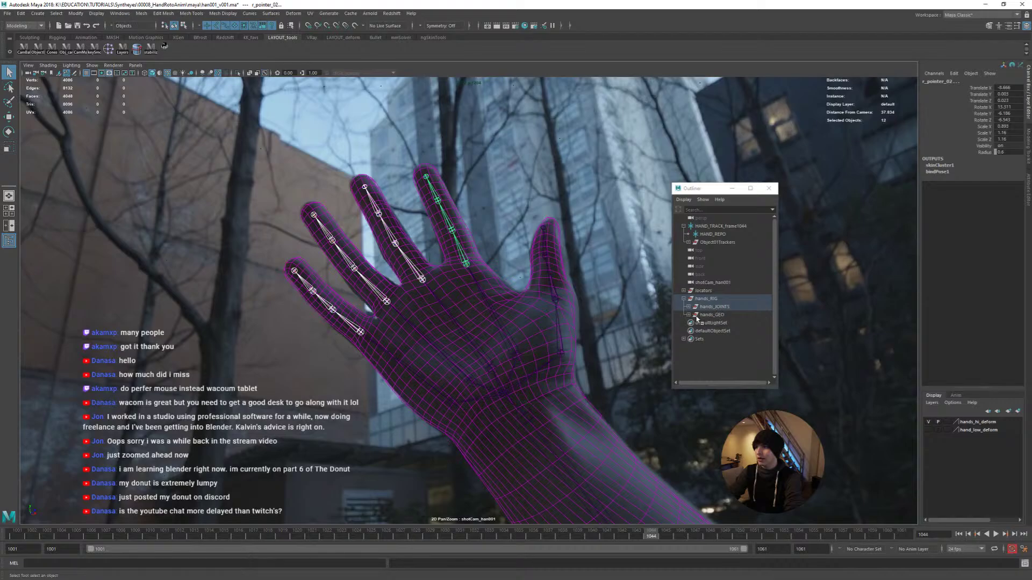
Select r_hand_ROOT and expand its hierarchy to show the thumb, finger and forearm joint chains
click(504, 398)
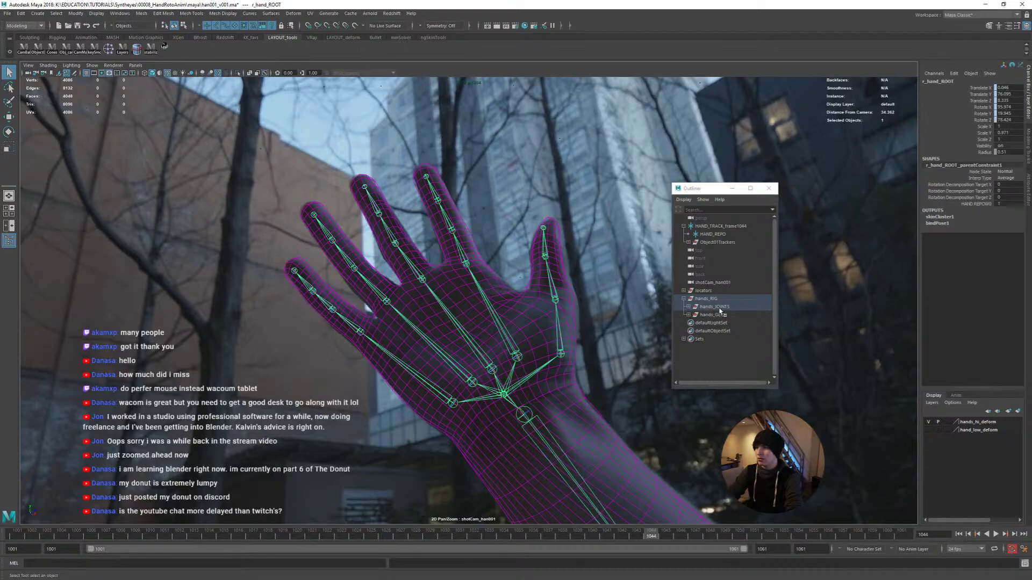
key(f)
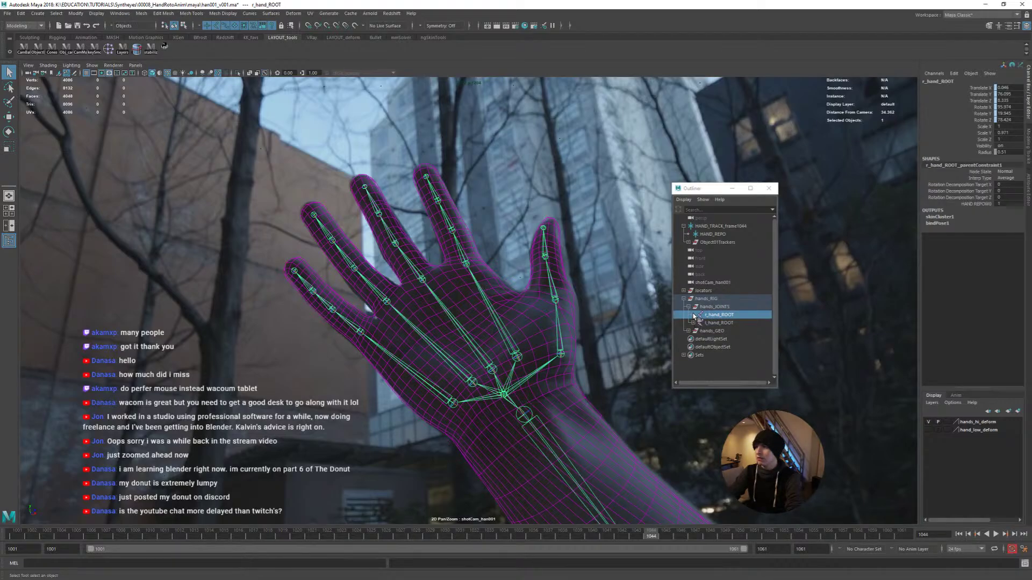
click(693, 315)
scroll(703, 337, down, 2)
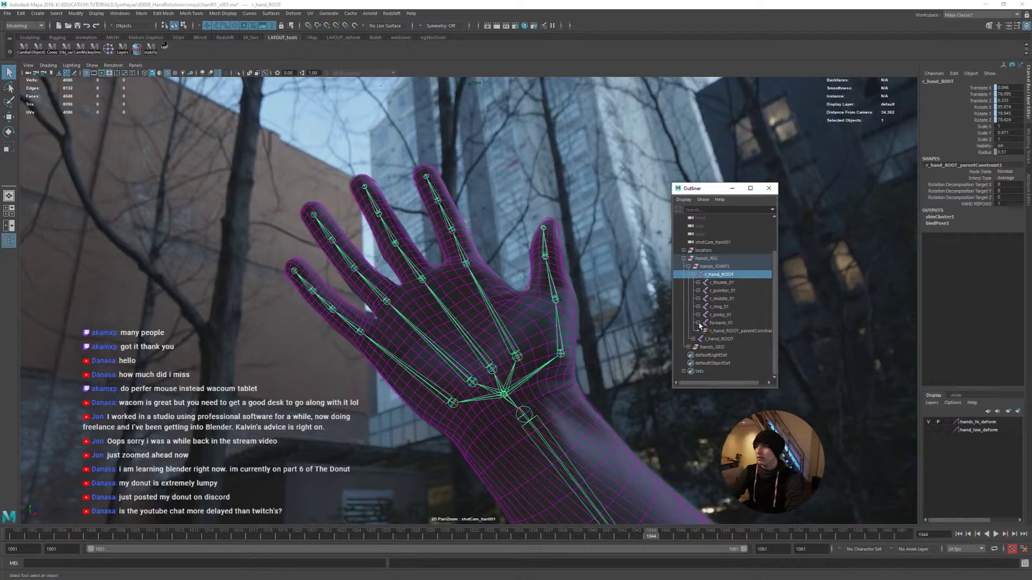
click(698, 306)
click(697, 322)
click(697, 339)
click(698, 282)
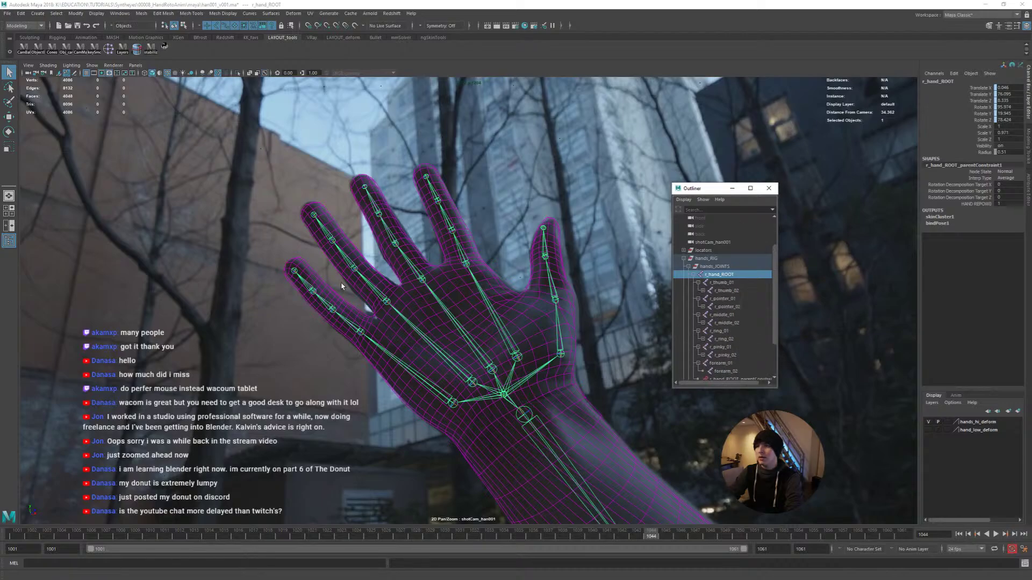
Select the 04 and 03 joints of the pinky, ring, middle and pointer fingers, plus r_pointer_02
click(309, 287)
shift+click(329, 236)
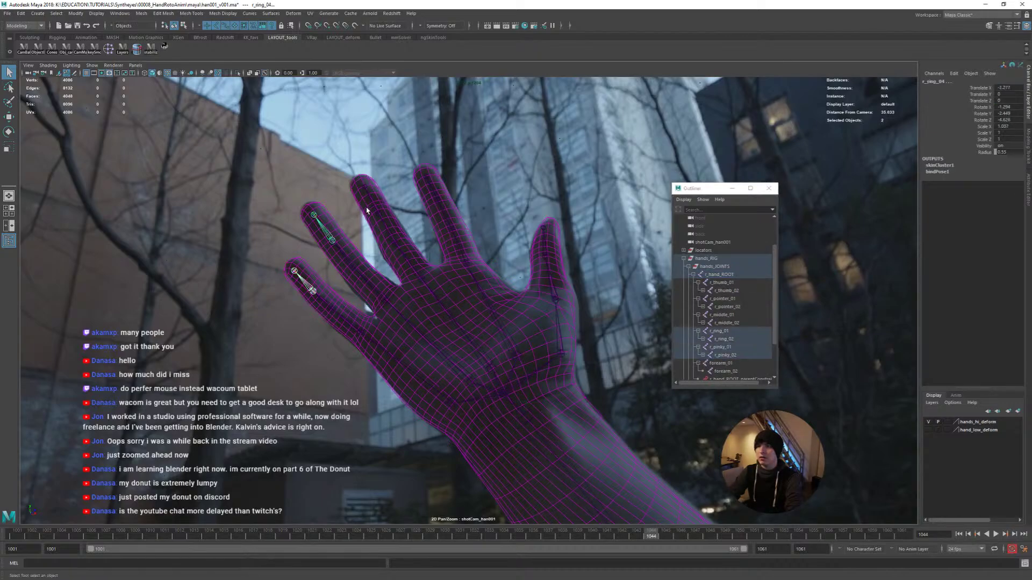
shift+click(377, 211)
shift+click(436, 199)
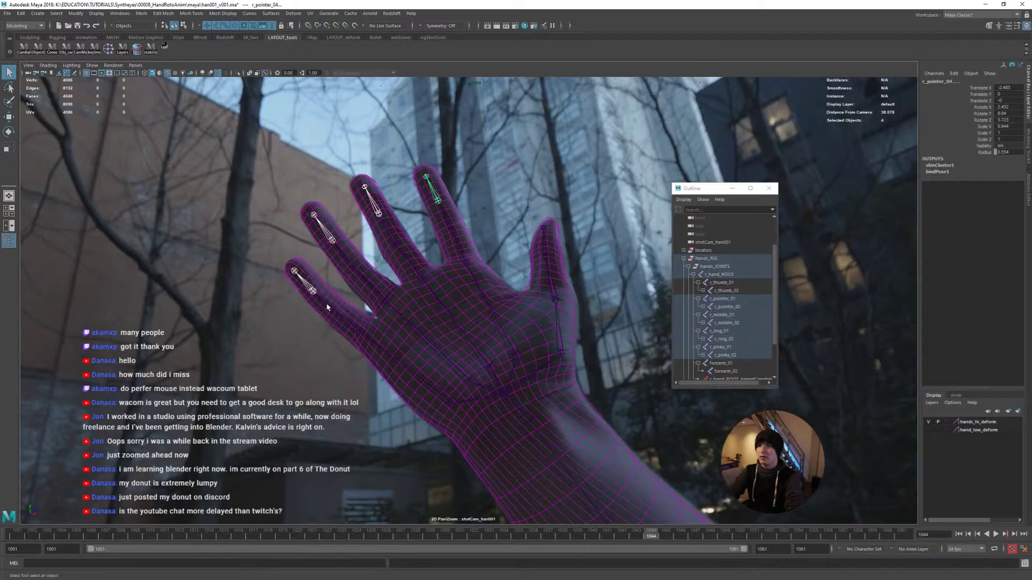
shift+click(333, 309)
shift+click(354, 268)
shift+click(395, 244)
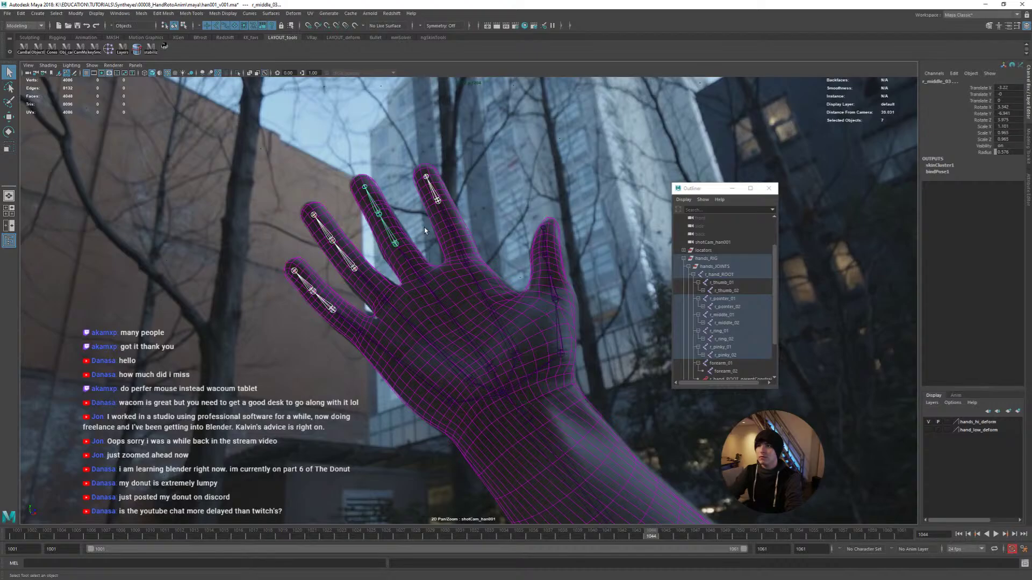
shift+click(451, 231)
shift+click(466, 263)
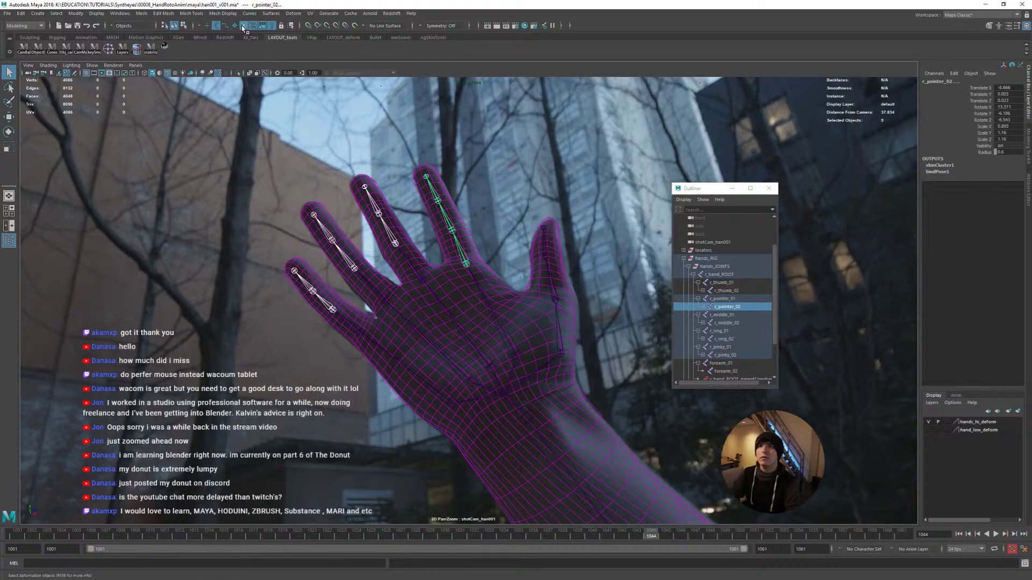
Walk the joint selection up the hierarchy to r_hand_ROOT, and select r_middle_02 alone
key(Up)
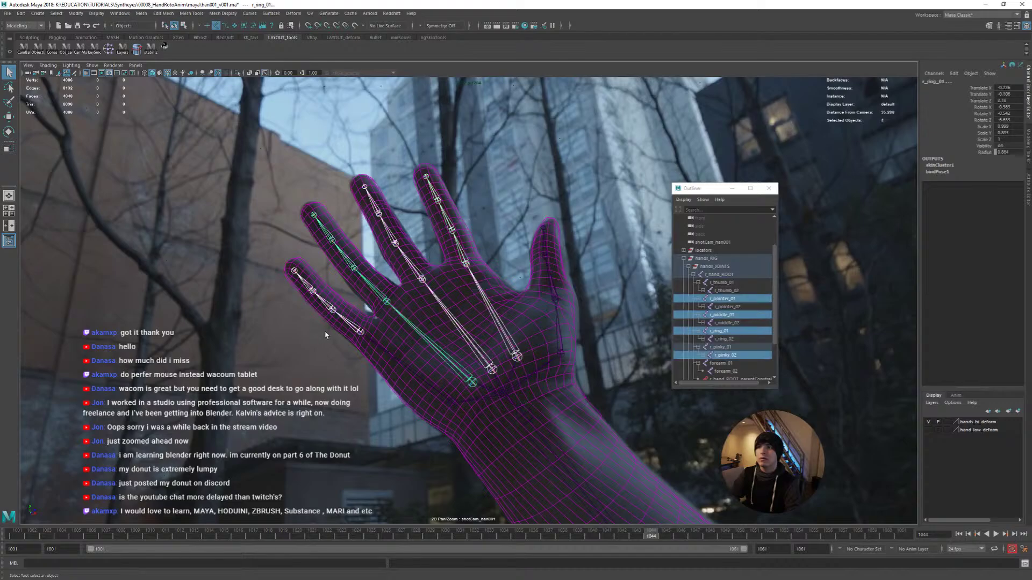
key(Up)
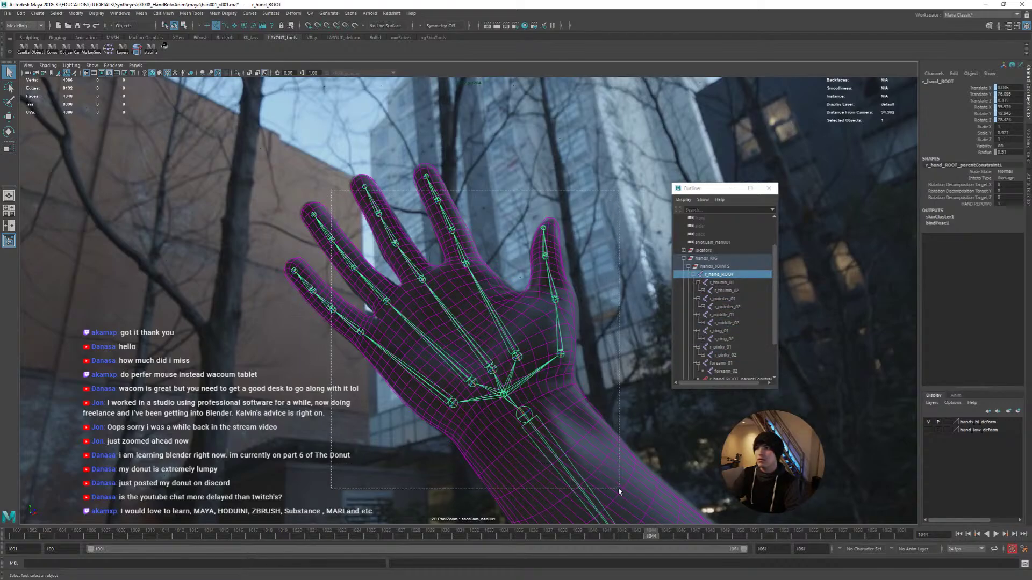
scroll(732, 283, down, 2)
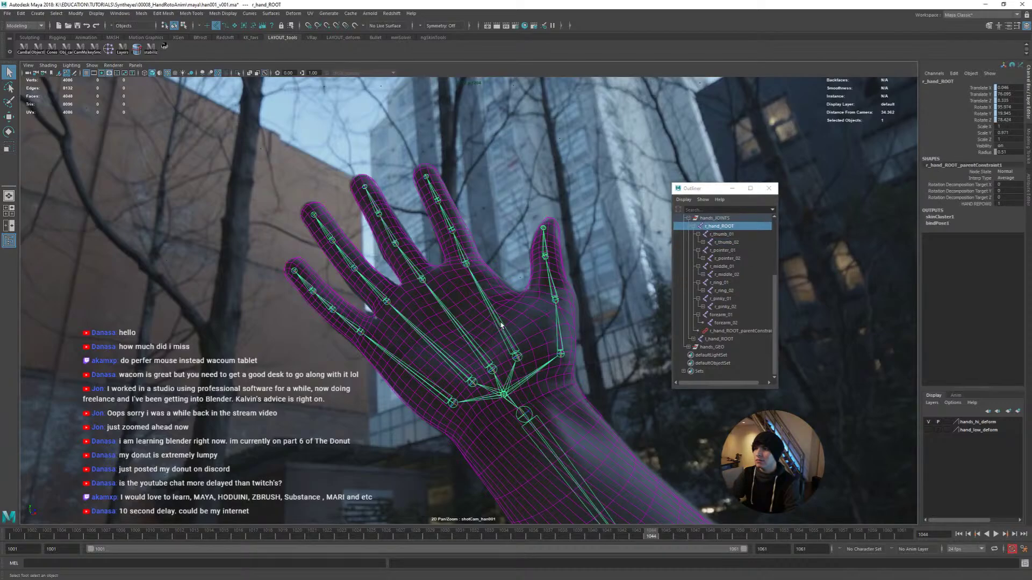
drag(475, 241, 381, 288)
key(Down)
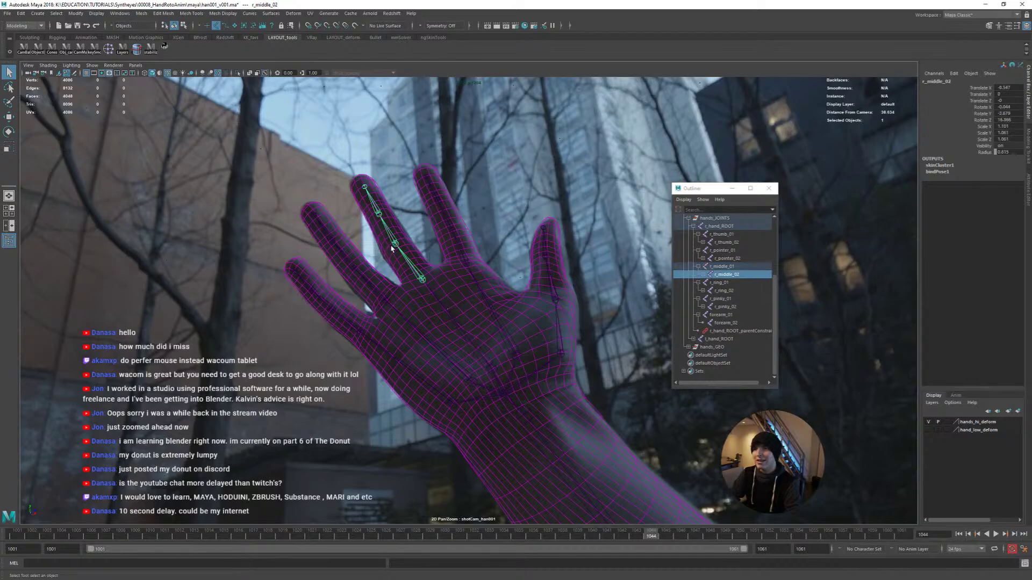
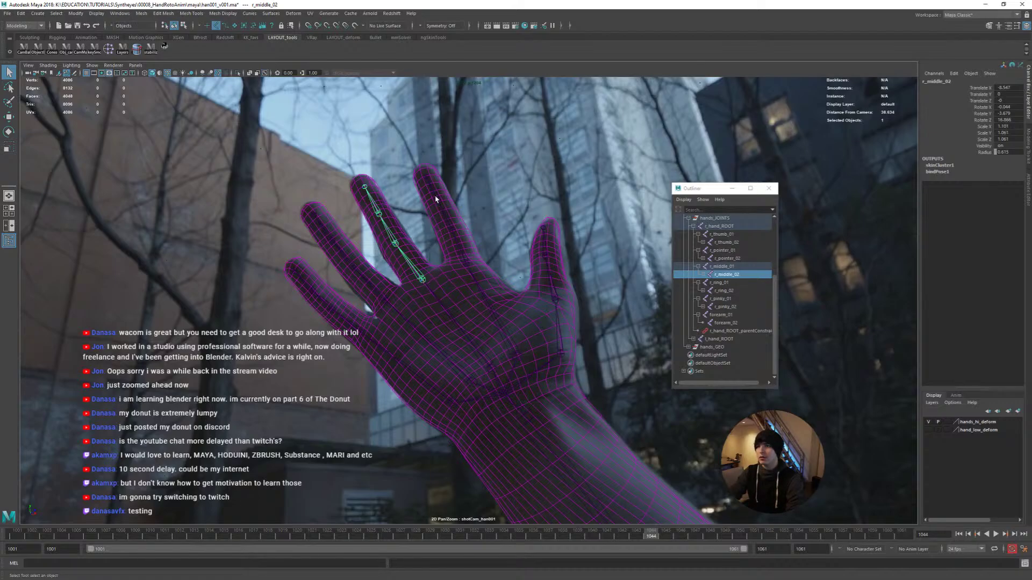
Select every joint from 04 to 01 in the pinky, ring, middle and pointer fingers
click(374, 209)
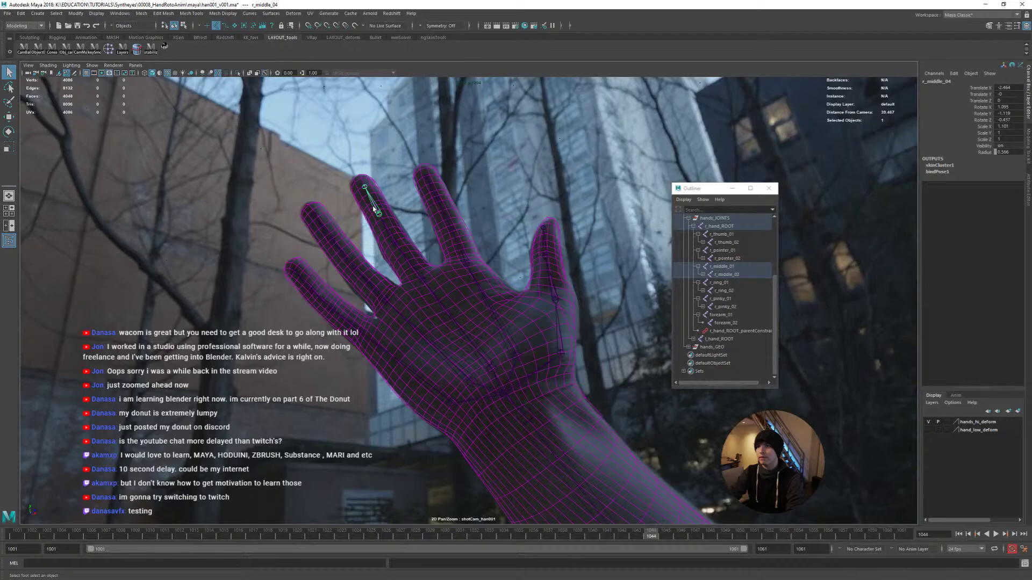
click(306, 287)
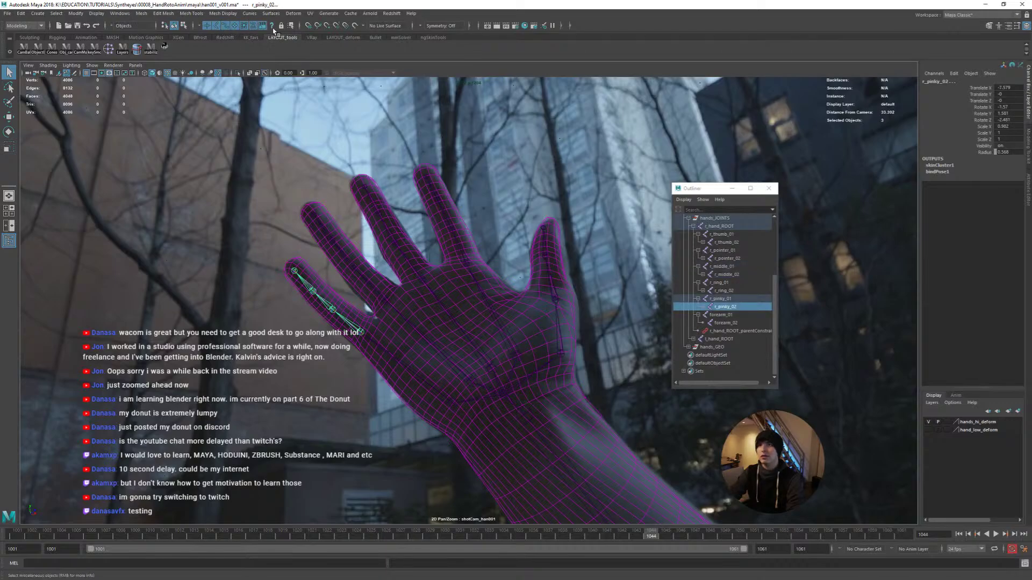
shift+click(331, 239)
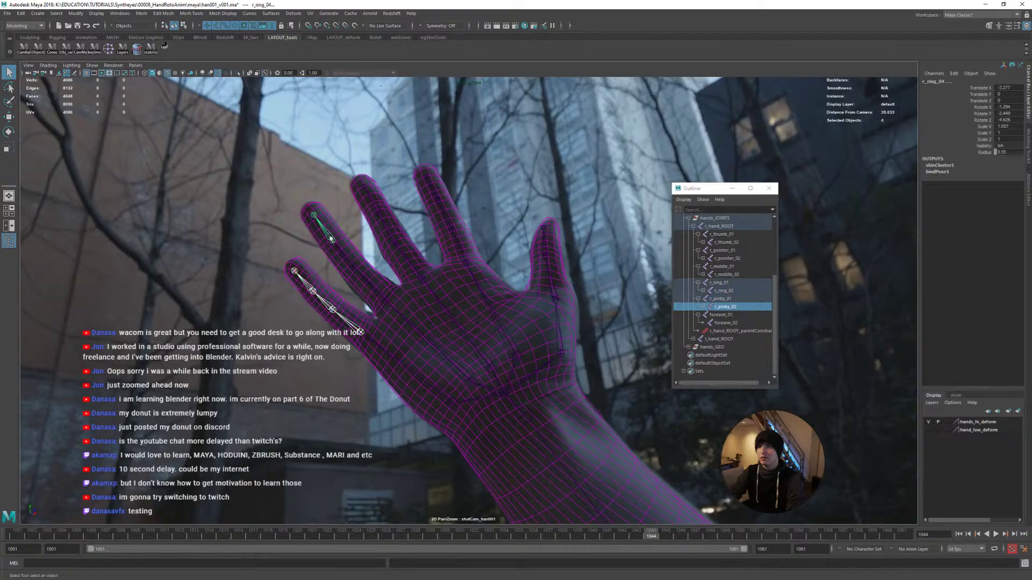
shift+click(365, 280)
shift+click(379, 213)
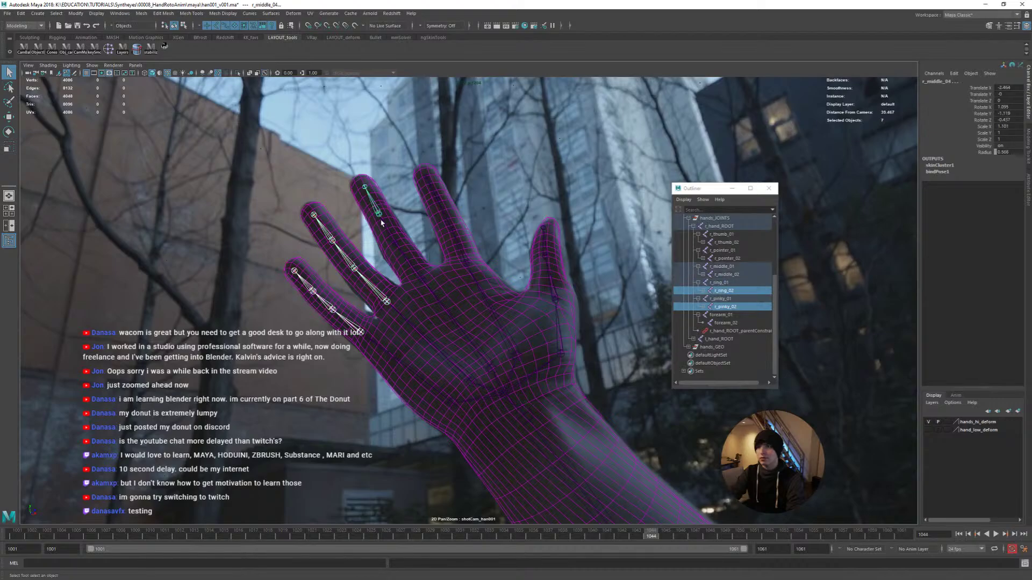
shift+click(395, 245)
shift+click(431, 192)
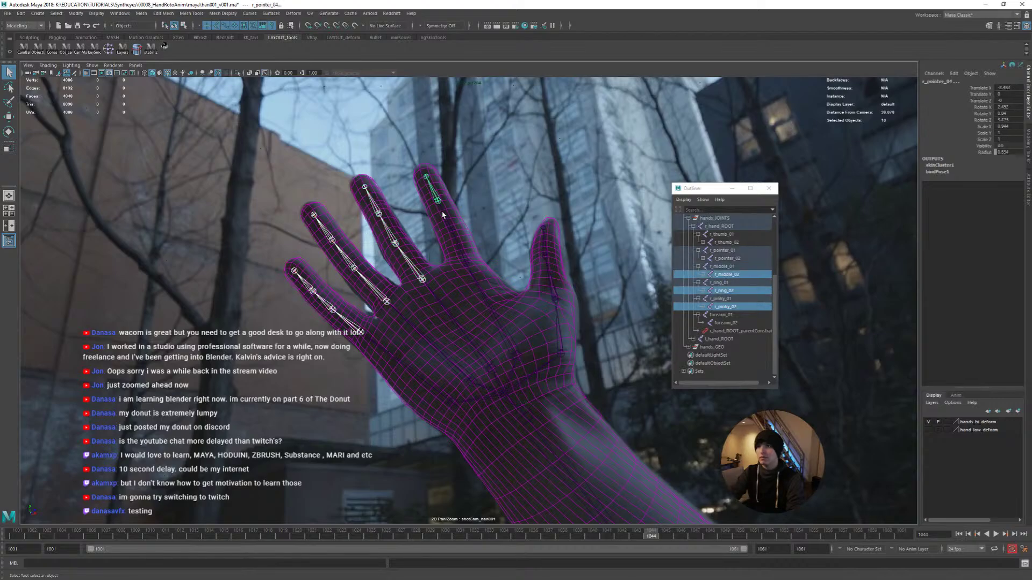
shift+click(445, 218)
shift+click(461, 245)
shift+click(473, 280)
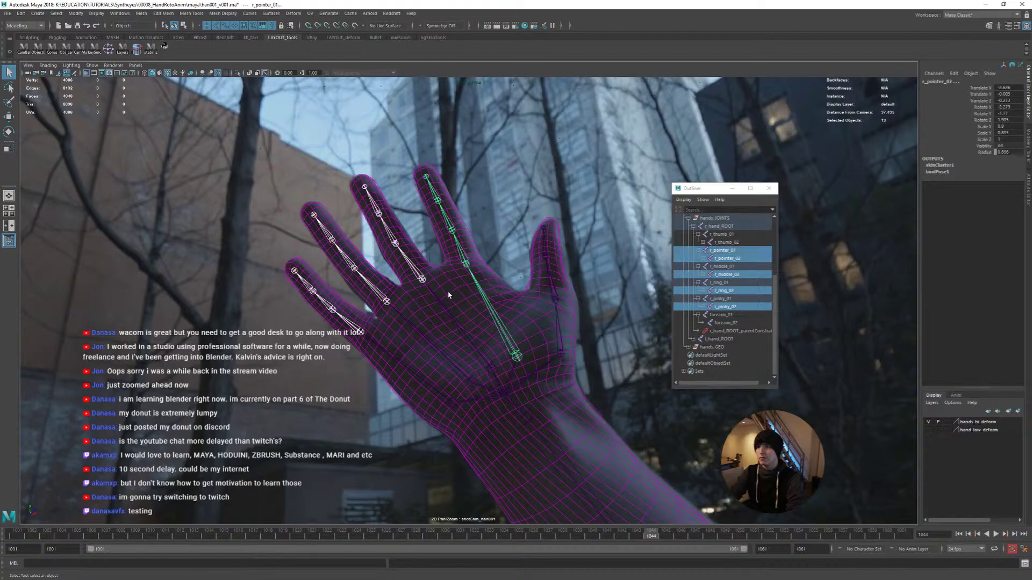
shift+click(440, 301)
shift+click(412, 325)
shift+click(425, 380)
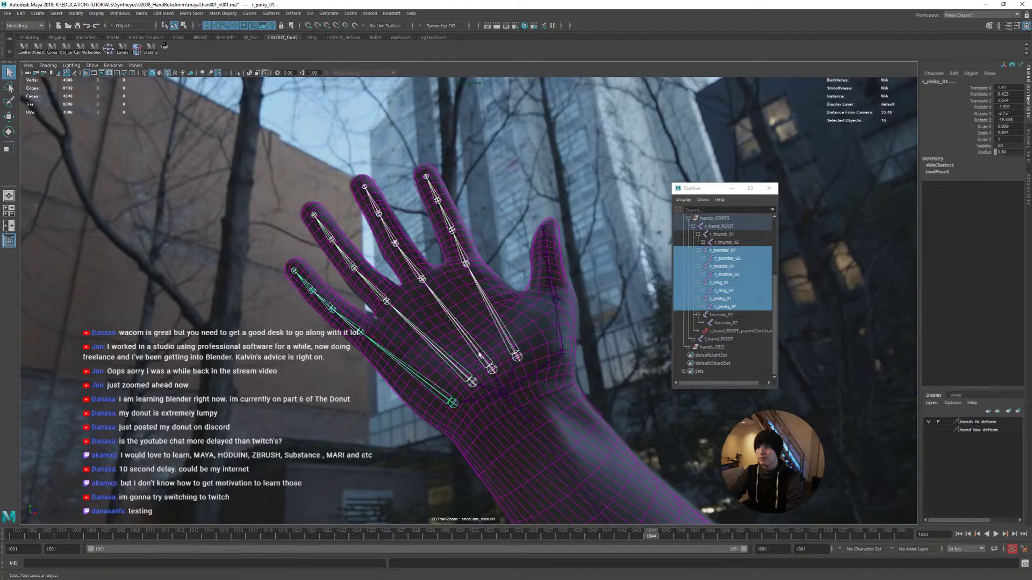
Add the thumb joints, r_hand_ROOT and forearm_01 to the joint selection
shift+click(546, 256)
shift+click(555, 299)
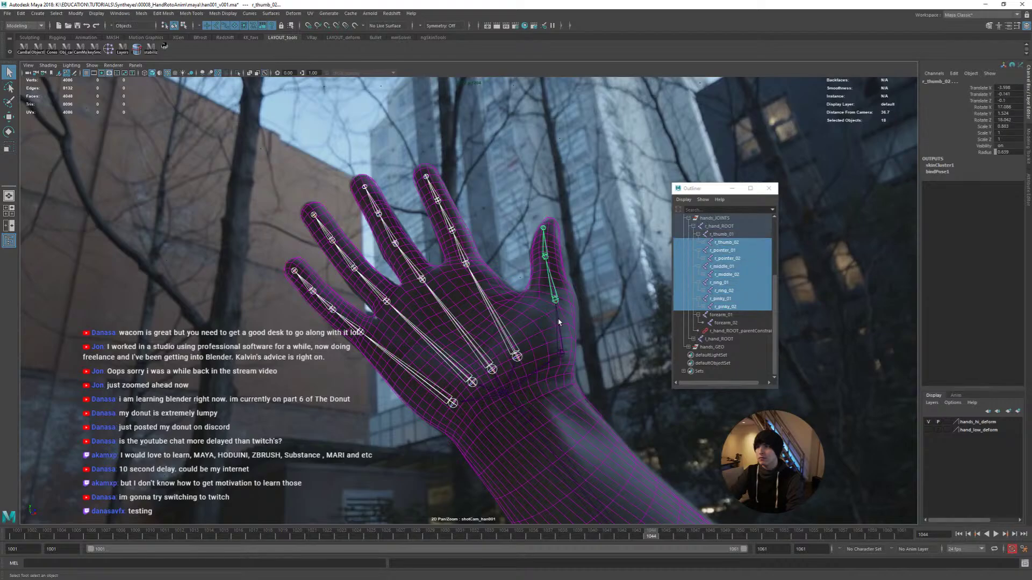
shift+click(558, 322)
shift+click(525, 399)
shift+click(537, 436)
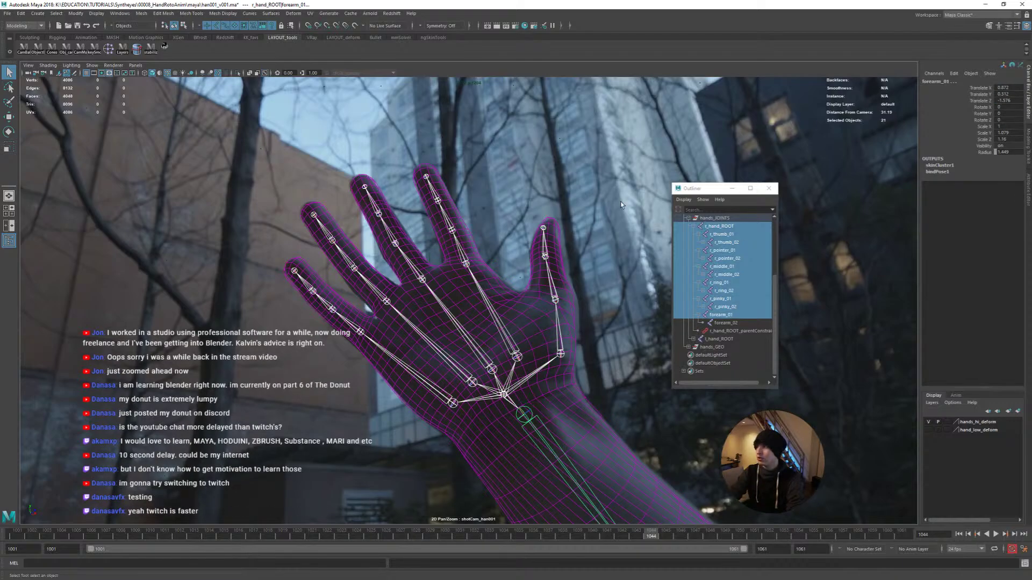
Try keying all selected joints, including r_hand_ROOT, at frame 1044, scrub back to frame 1033, and undo the keys
key(shift+w)
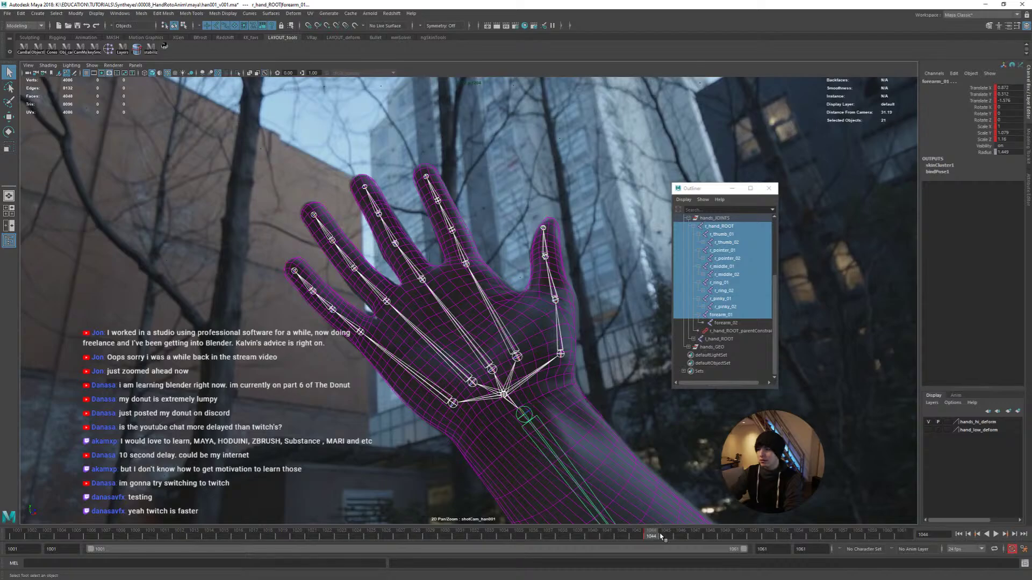
drag(649, 537, 522, 540)
key(ctrl+z)
key(ctrl+z)
key(ctrl+z)
key(ctrl+z)
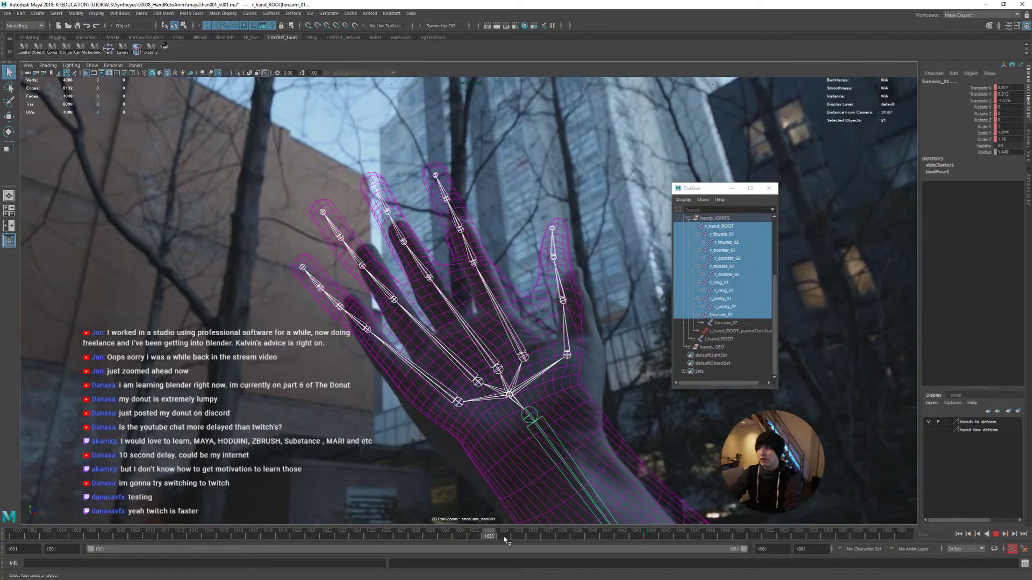
key(shift+w)
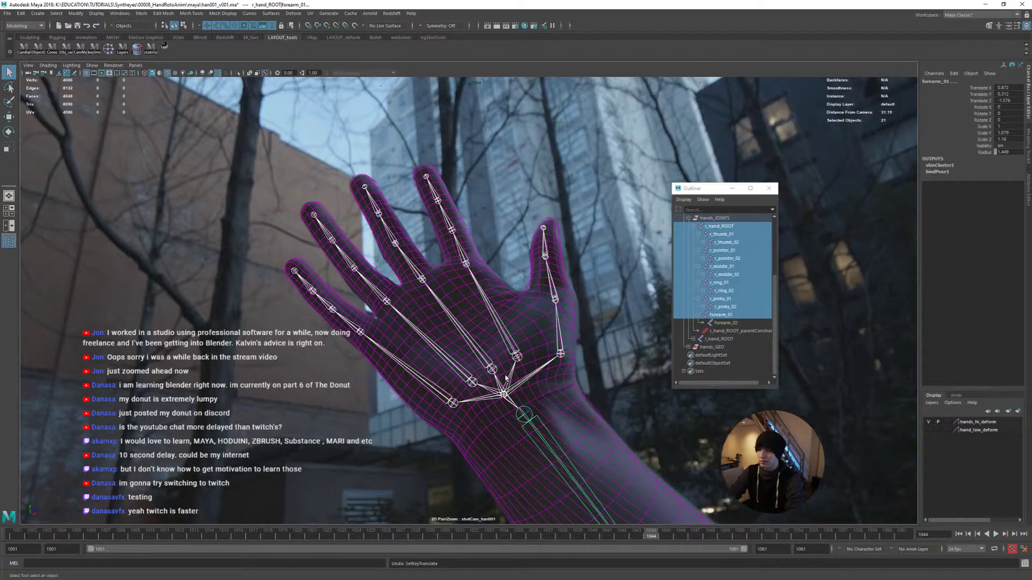
Remove r_hand_ROOT from the selection and key the remaining finger, thumb and forearm joints at frame 1044
ctrl+click(504, 394)
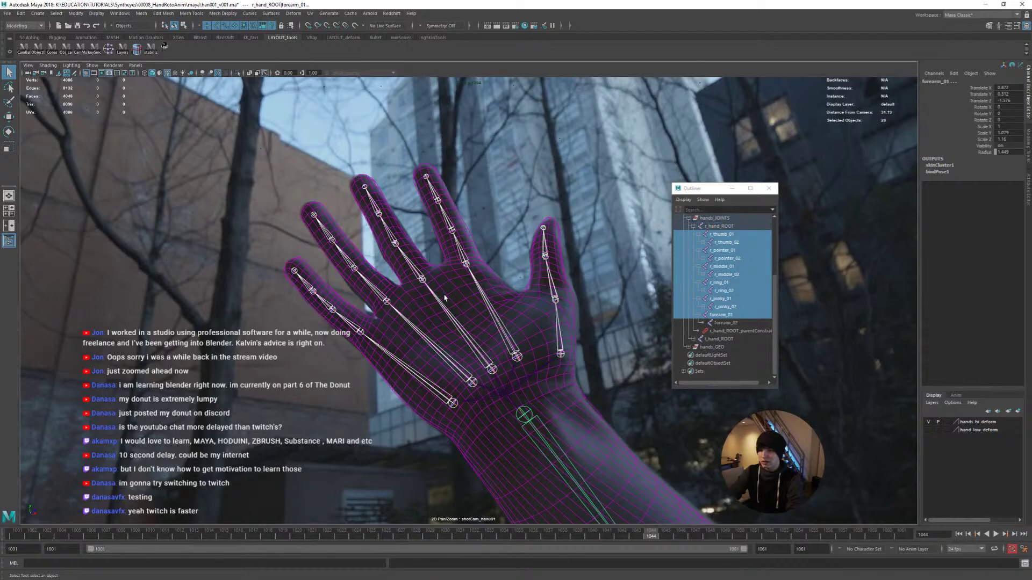
key(s)
Check the hand's fit over the footage around frame 1042, and return to frame 1044
key(alt+v)
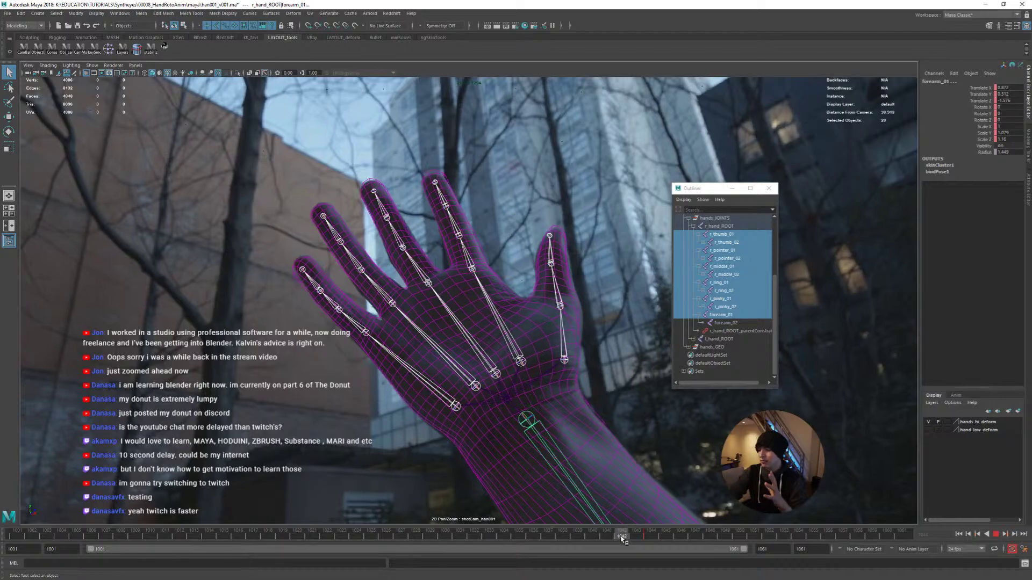
key(alt+v)
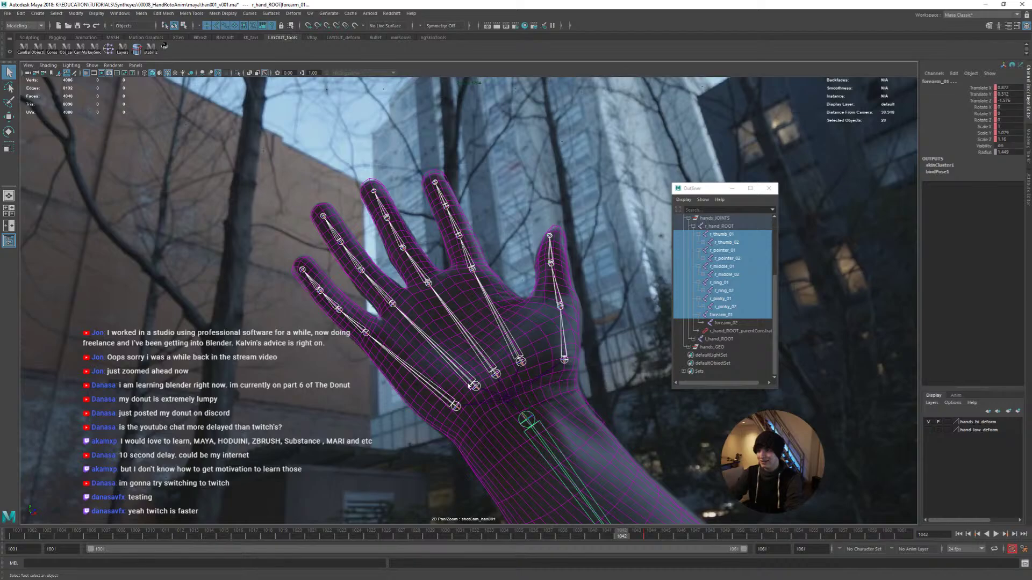
mouse_move(635, 537)
mouse_down()
mouse_move(789, 539)
mouse_move(651, 538)
mouse_up()
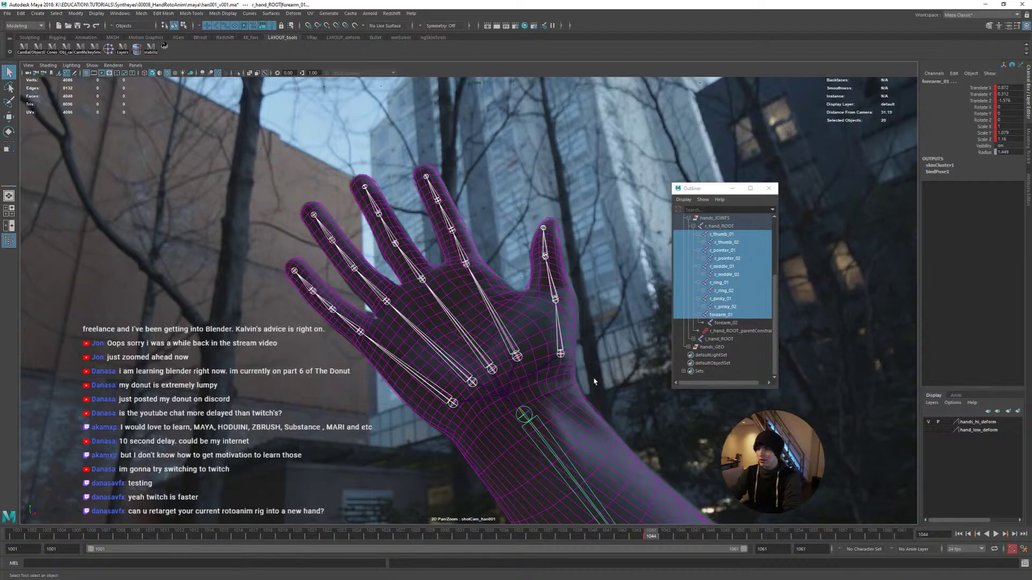
Inspect the hand mesh and the r_pointer_01 joint chain from several angles in the perspective view
key(space)
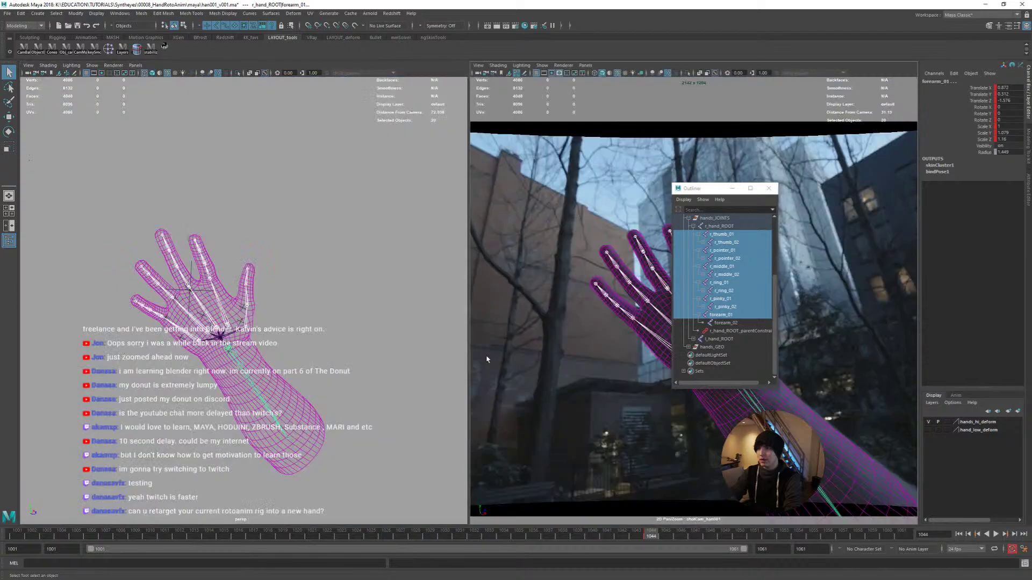
key(space)
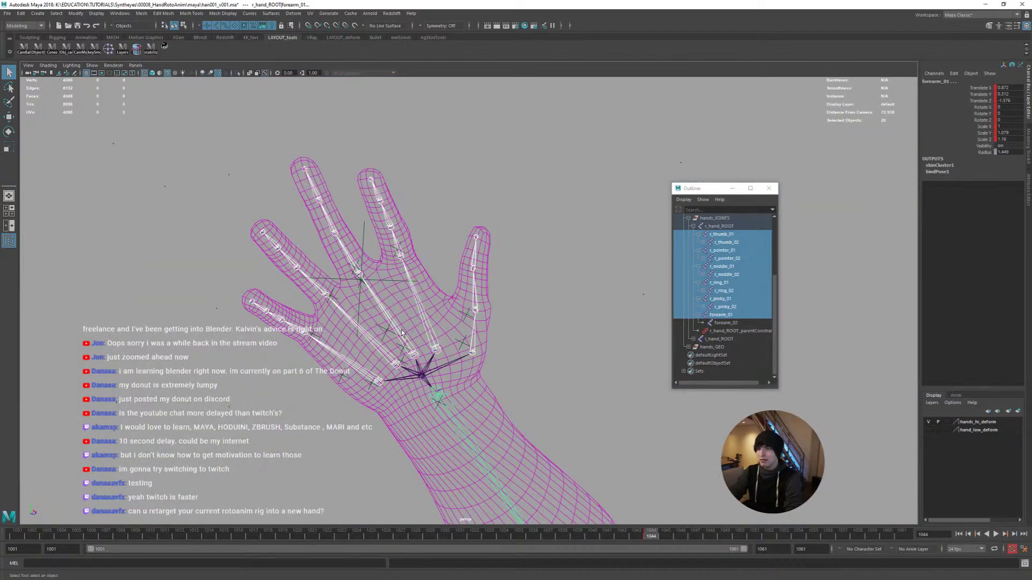
click(423, 329)
alt+drag(430, 341, 428, 338)
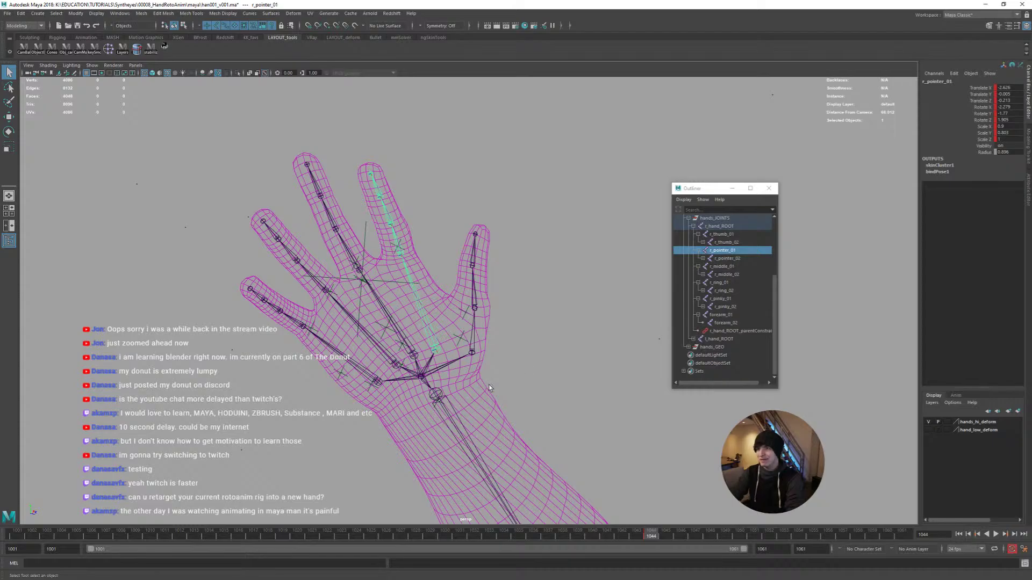
scroll(493, 356, up, 5)
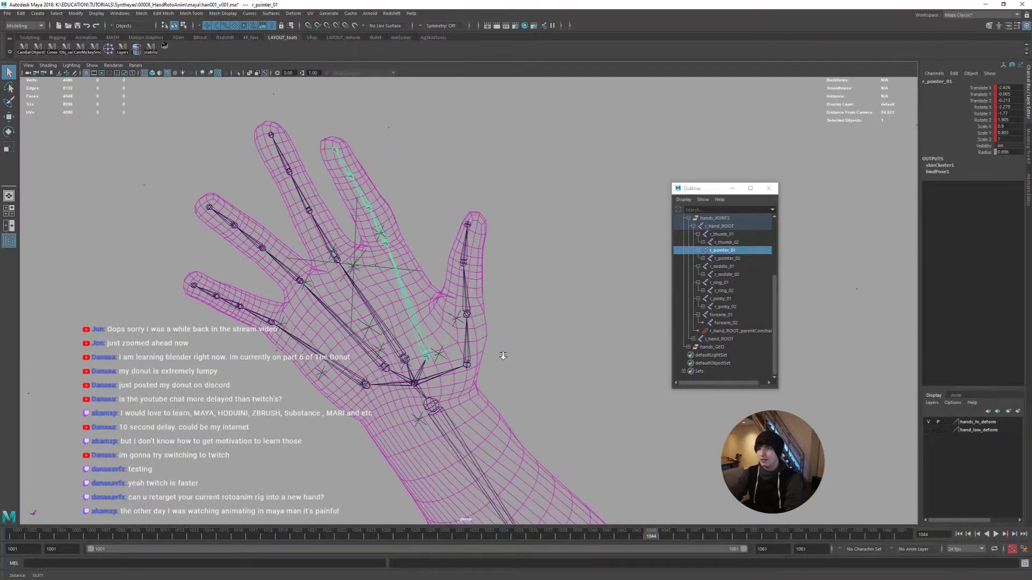
alt+drag(503, 356, 518, 398)
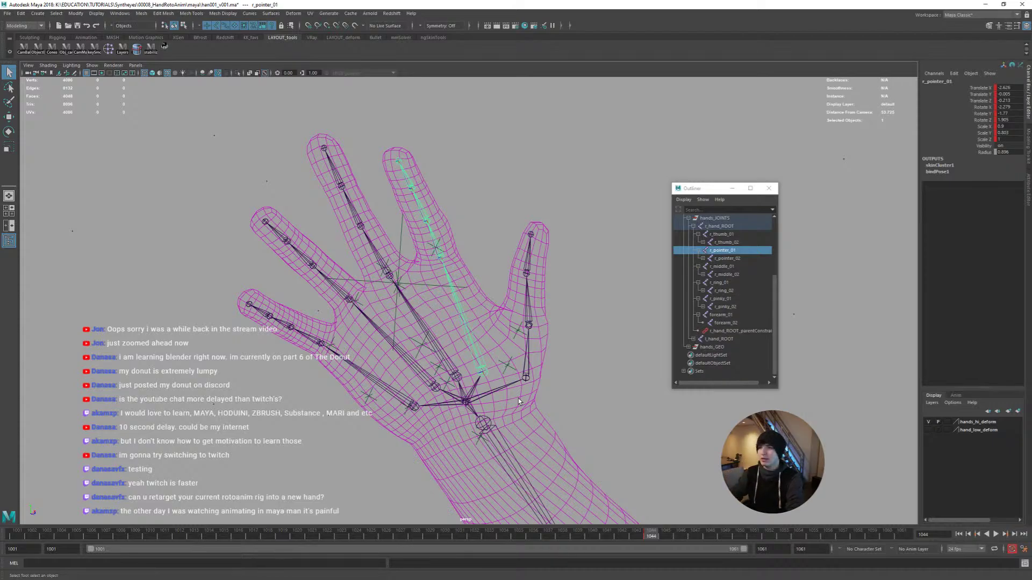
alt+drag(518, 399, 593, 339)
alt+drag(386, 250, 437, 262)
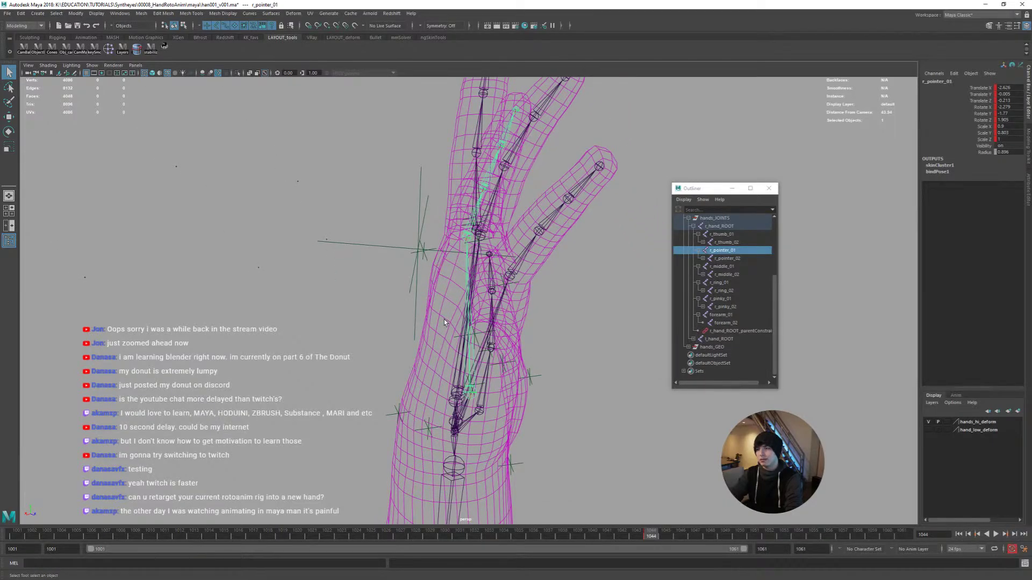
key(space)
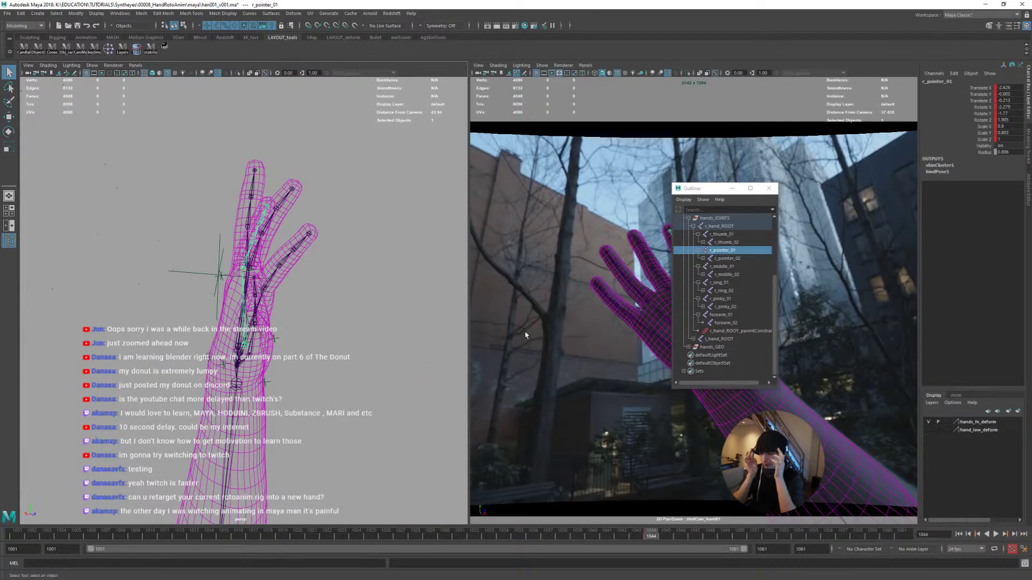
Minimize the Outliner, maximize the shot camera view, review the hand's fit over the footage, and move to frame 1049
click(733, 189)
key(space)
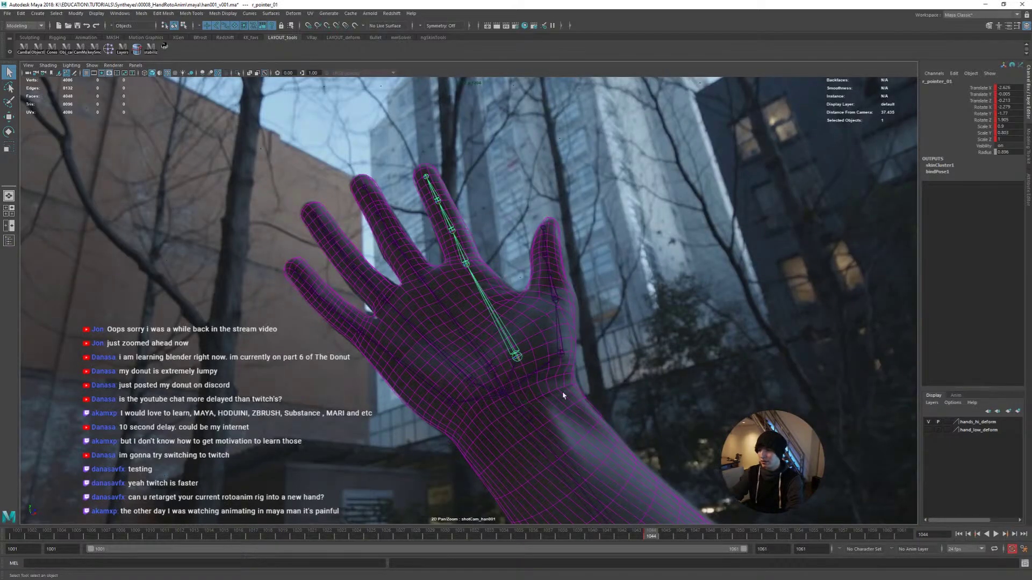
drag(656, 537, 771, 537)
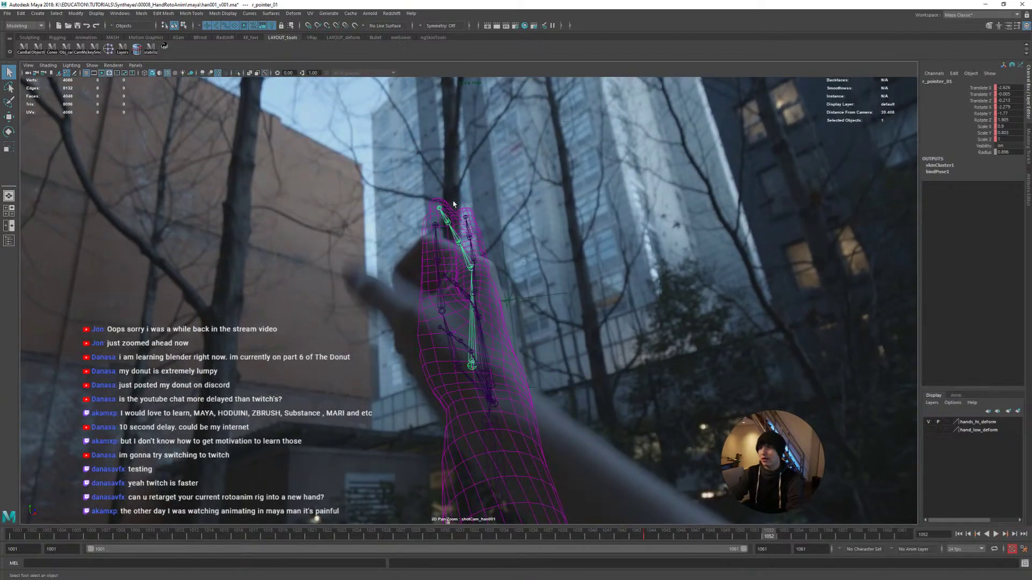
key(alt+v)
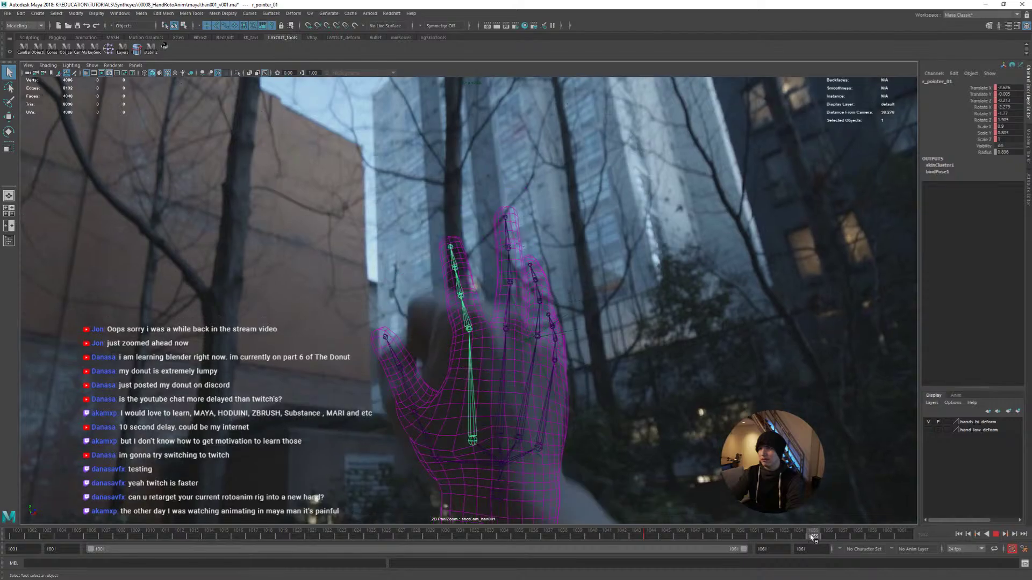
drag(798, 537, 596, 556)
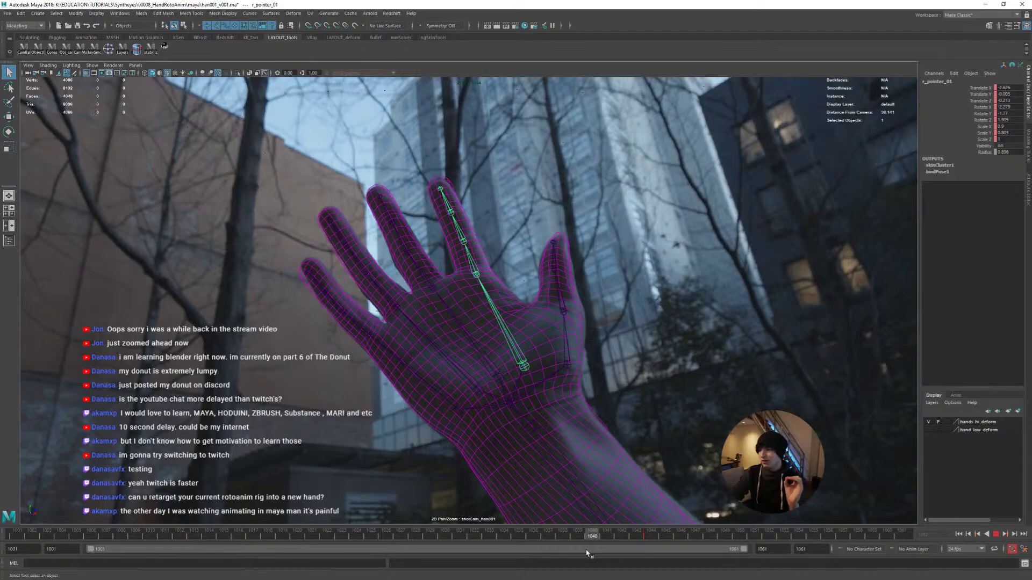
drag(592, 537, 645, 542)
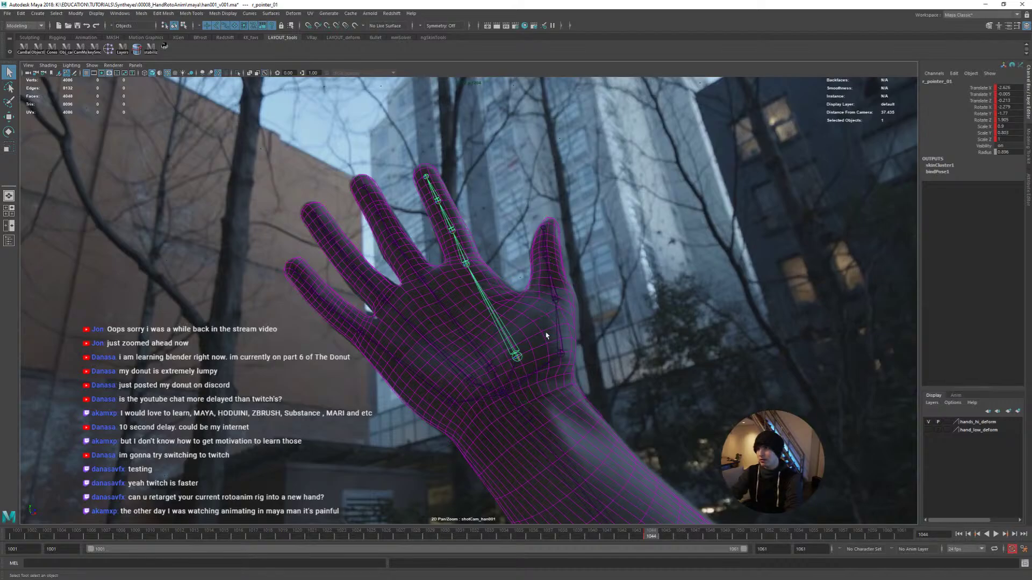
key(alt+v)
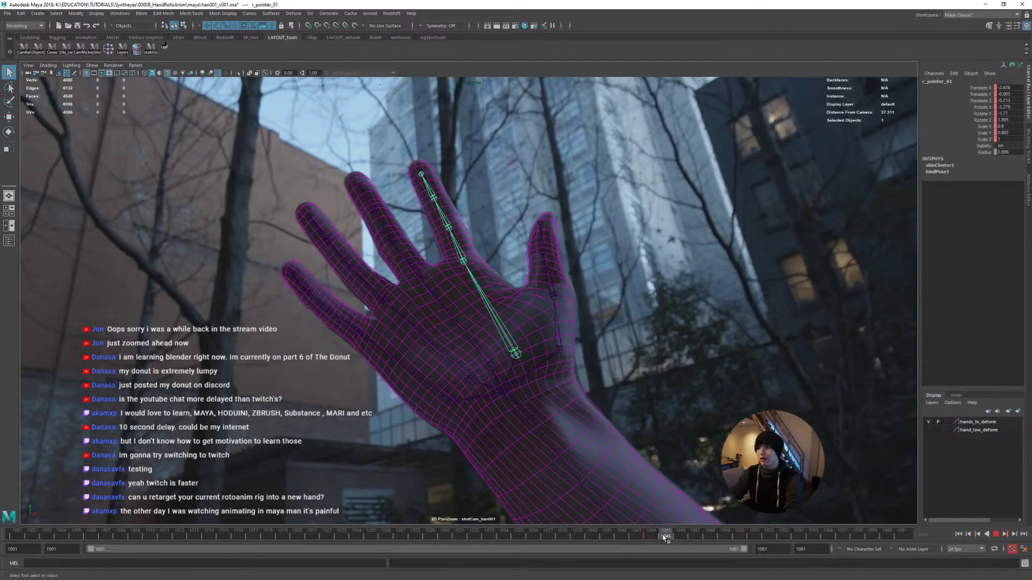
key(alt+v)
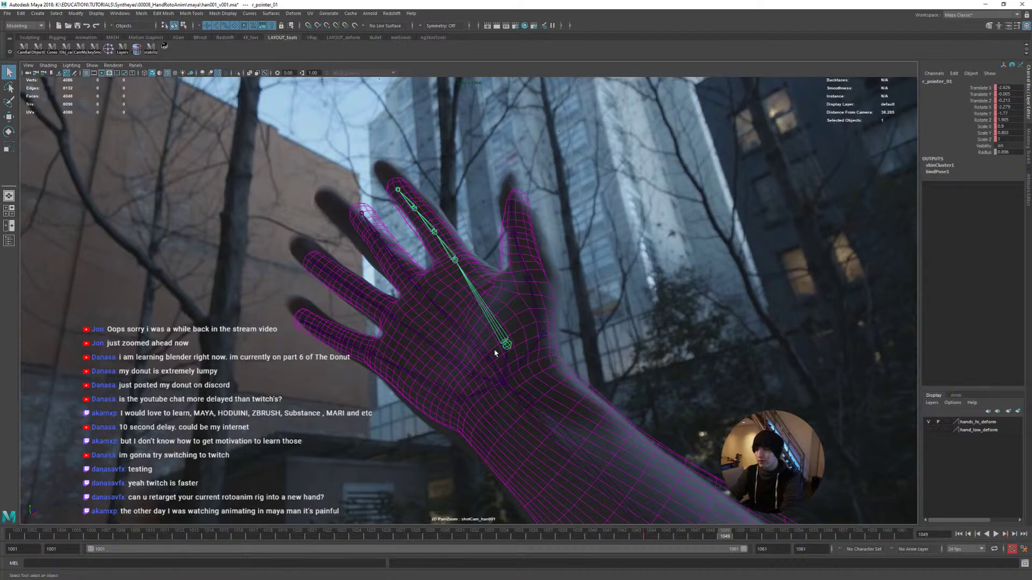
Rotate r_pointer_02 at frame 1049 to align the index finger with the footage
scroll(488, 294, up, 2)
middle_drag(488, 294, 502, 306)
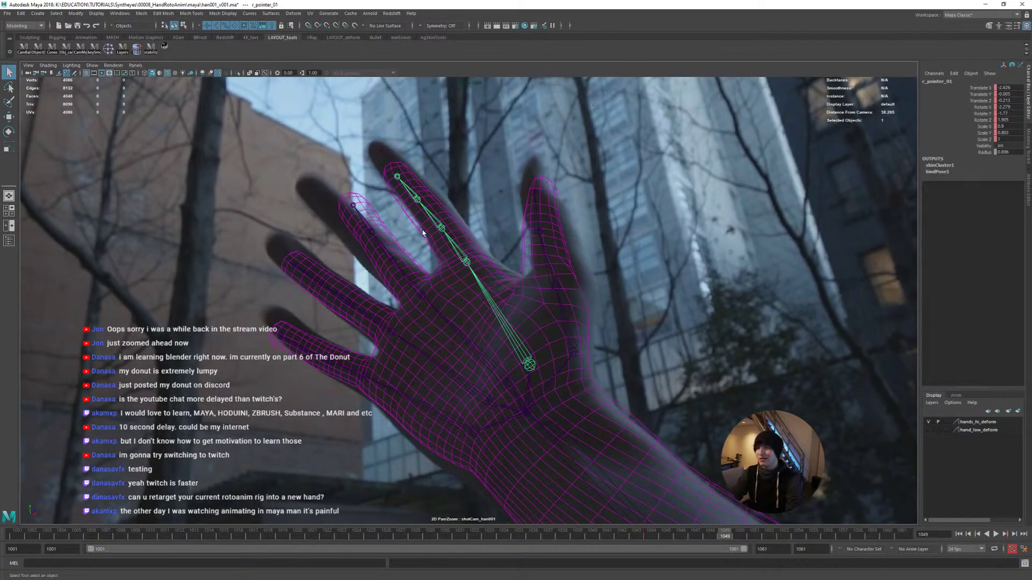
click(455, 247)
key(e)
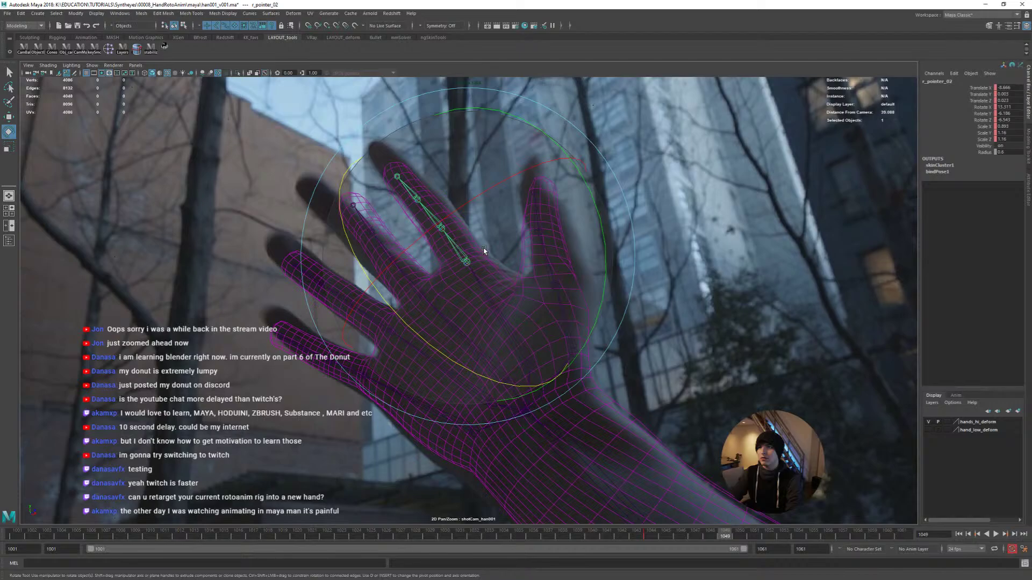
drag(485, 249, 490, 303)
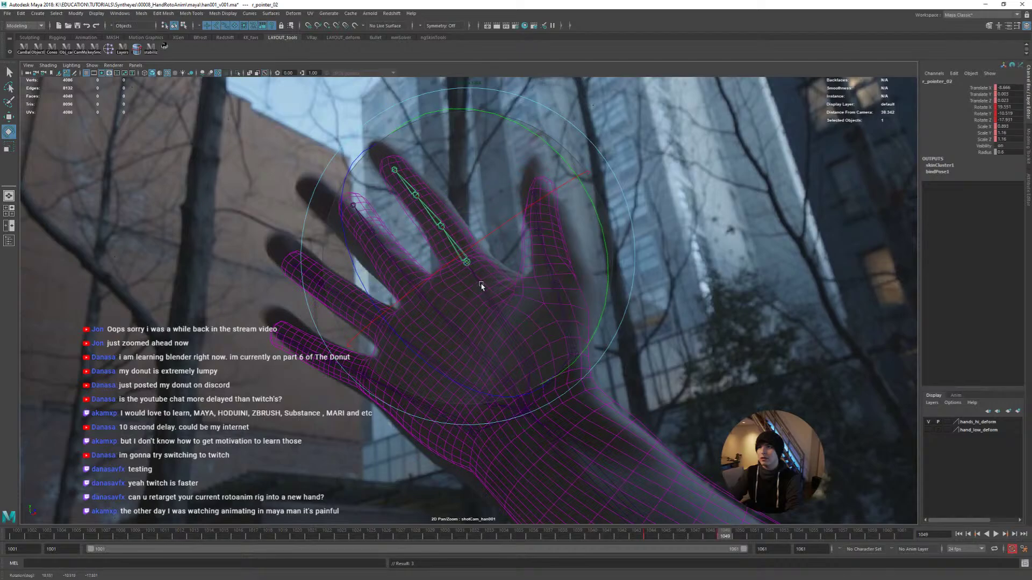
Fine-tune the rotation of r_pointer_03 and r_pointer_04 to follow the index finger in the footage, and reselect r_pointer_01
key(q)
click(432, 217)
click(415, 193)
key(e)
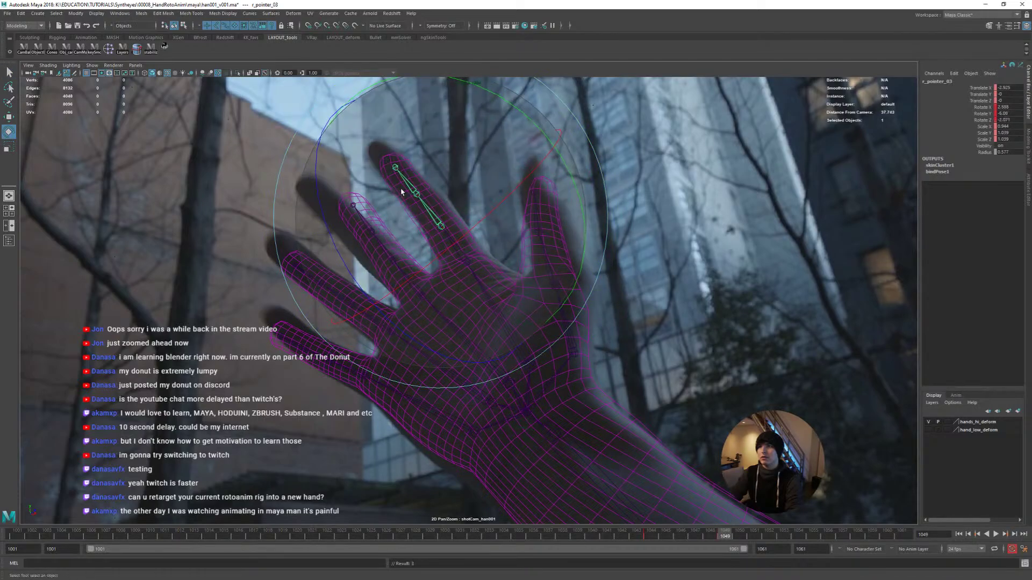
key(q)
click(441, 225)
key(e)
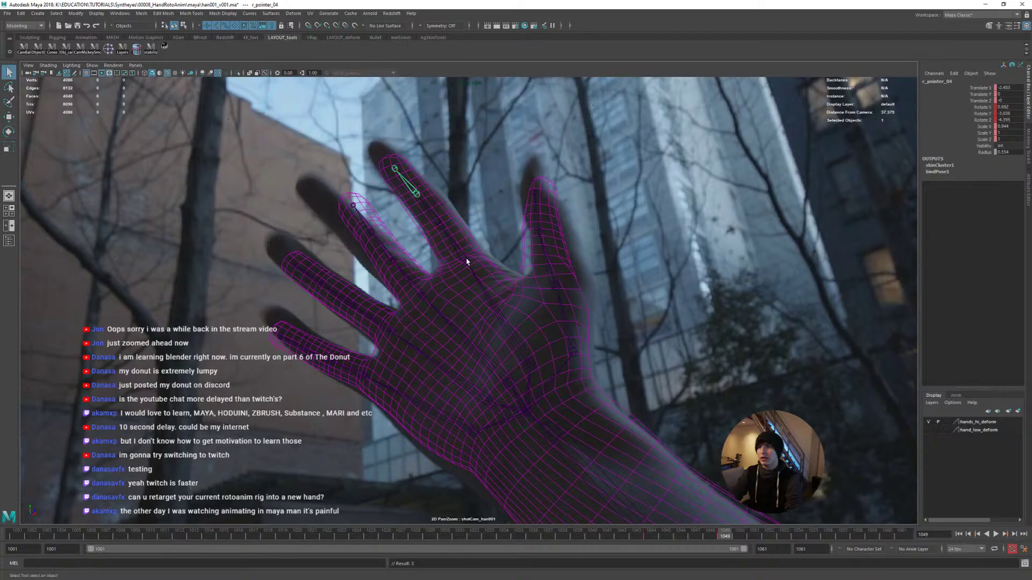
key(q)
click(483, 287)
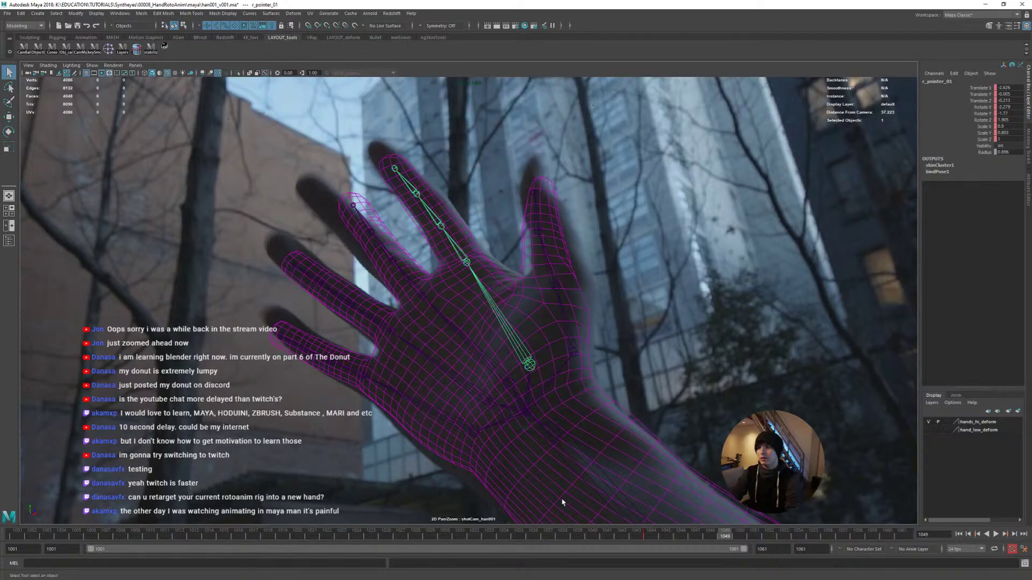
Compare frames 1044 and 1049, and scale r_pointer_02, r_pointer_03 and r_pointer_04 along their length to reach the footage's index fingertip
drag(651, 536, 726, 536)
click(456, 246)
shift+click(431, 212)
shift+click(408, 183)
key(r)
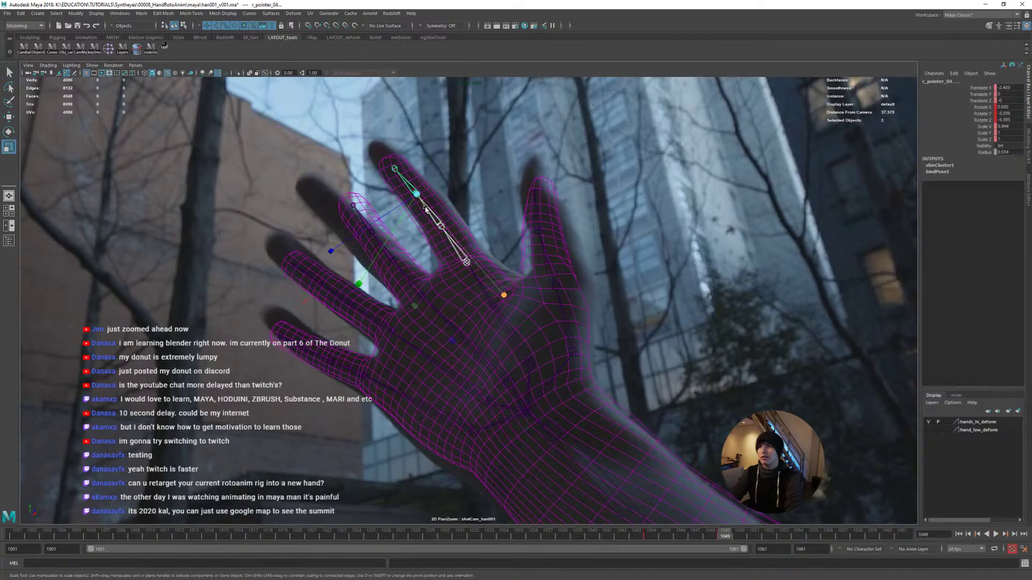
mouse_move(436, 222)
mouse_down()
mouse_move(450, 237)
mouse_move(451, 222)
mouse_up()
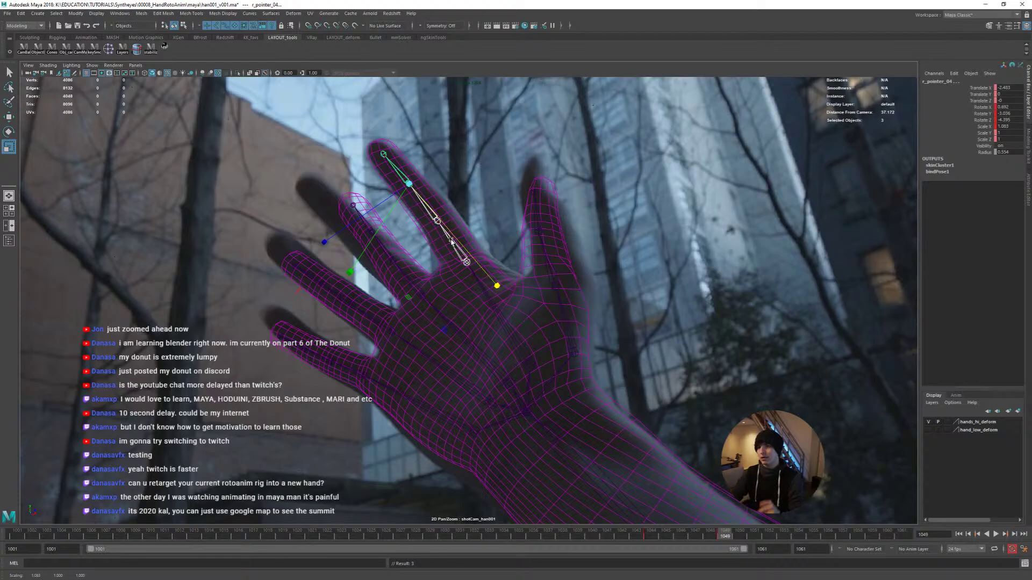
middle_drag(480, 286, 462, 305)
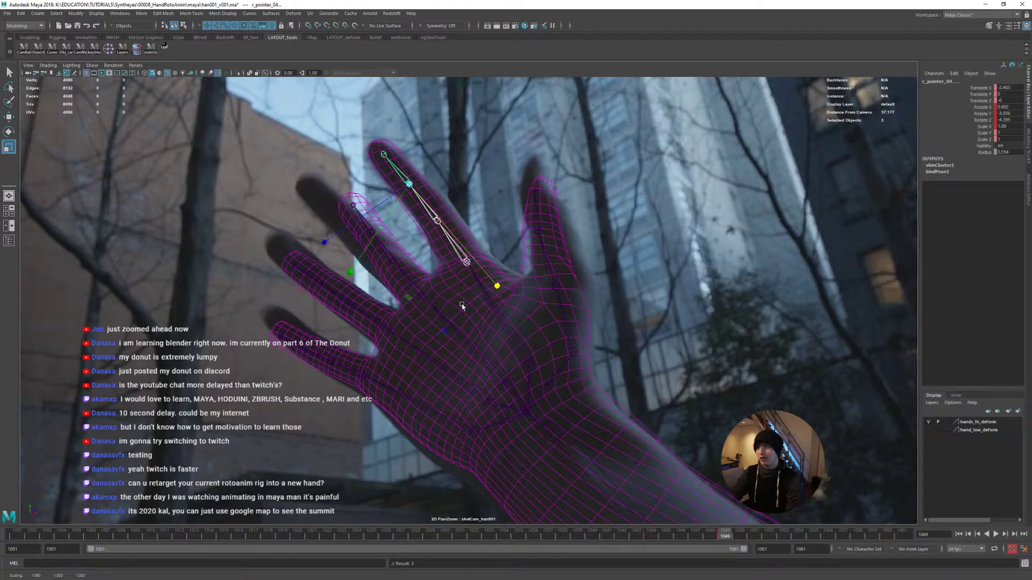
key(ctrl+z)
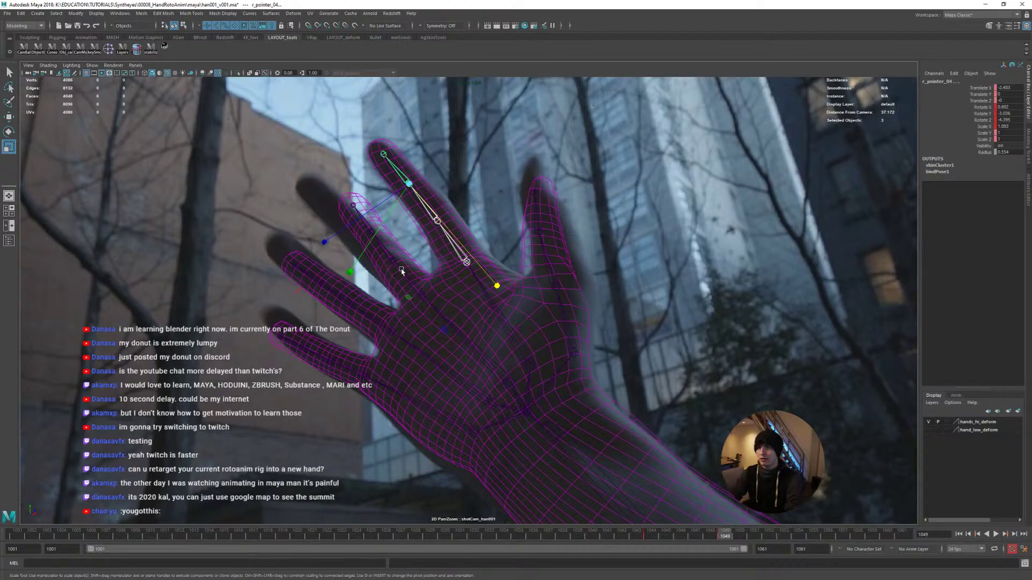
Rotate r_middle_02 and scale it slightly along its length to align the middle finger with the footage
click(383, 251)
key(q)
click(370, 228)
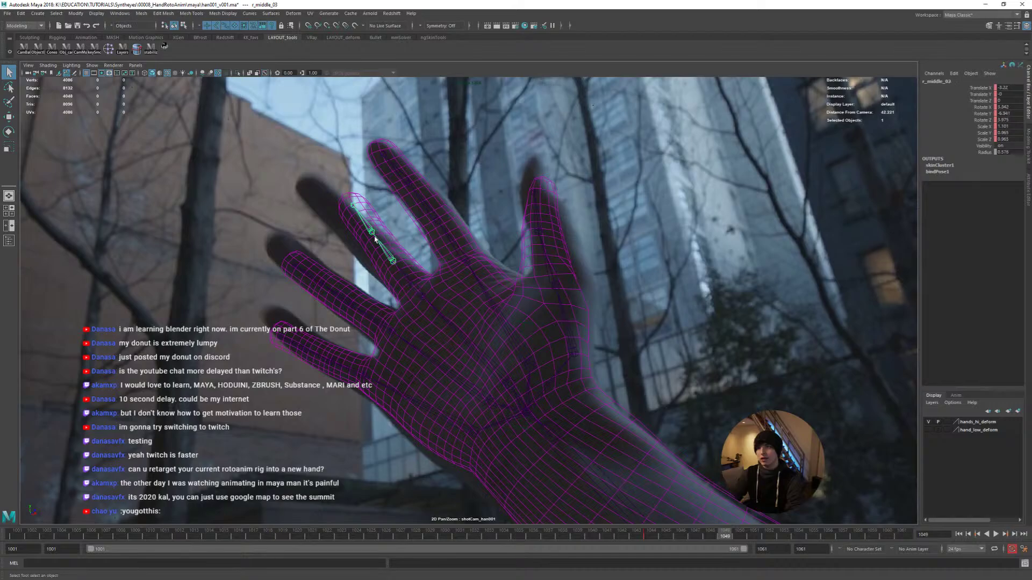
shift+click(352, 204)
key(e)
drag(351, 310, 434, 377)
key(ctrl+z)
key(q)
click(422, 296)
key(e)
key(r)
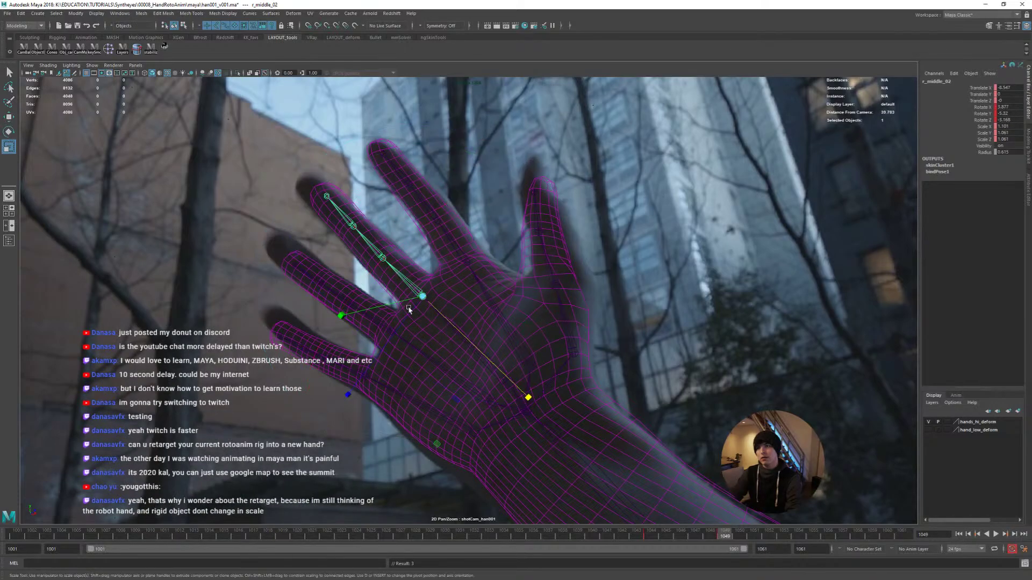
drag(451, 323, 452, 325)
Lengthen r_middle_03 along its X axis and rotate it to follow the middle finger in the footage
key(q)
click(372, 246)
key(e)
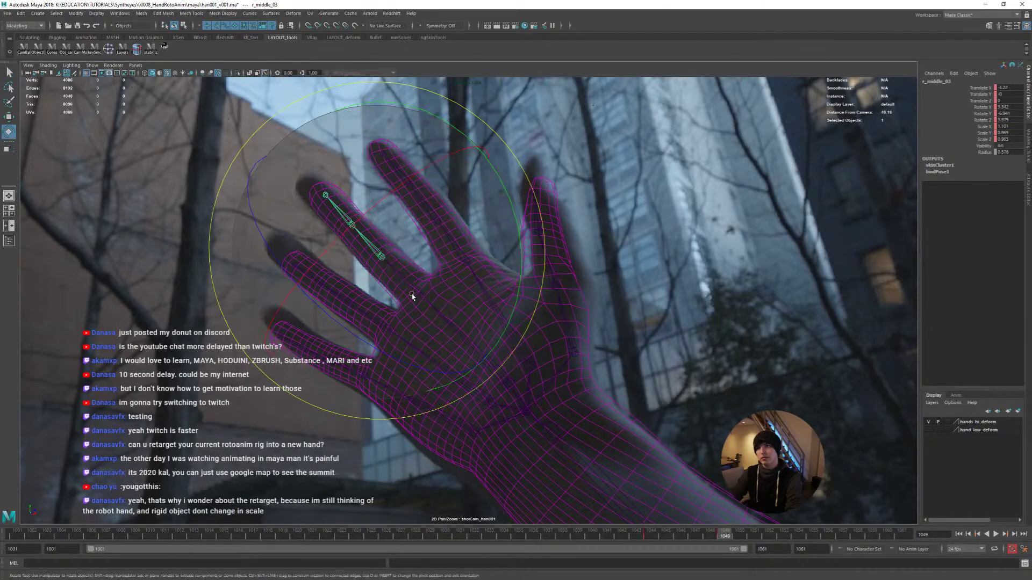
key(r)
drag(420, 291, 429, 311)
key(e)
drag(379, 286, 425, 296)
Lengthen and rotate r_middle_04 to match the tip of the middle finger in the footage
key(q)
click(348, 221)
key(r)
key(e)
drag(359, 276, 358, 285)
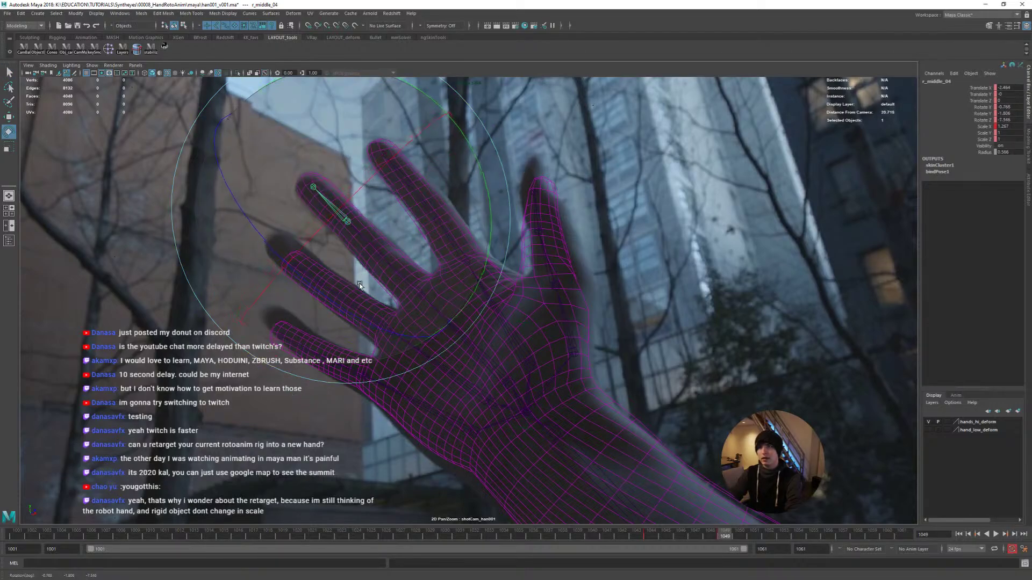
key(q)
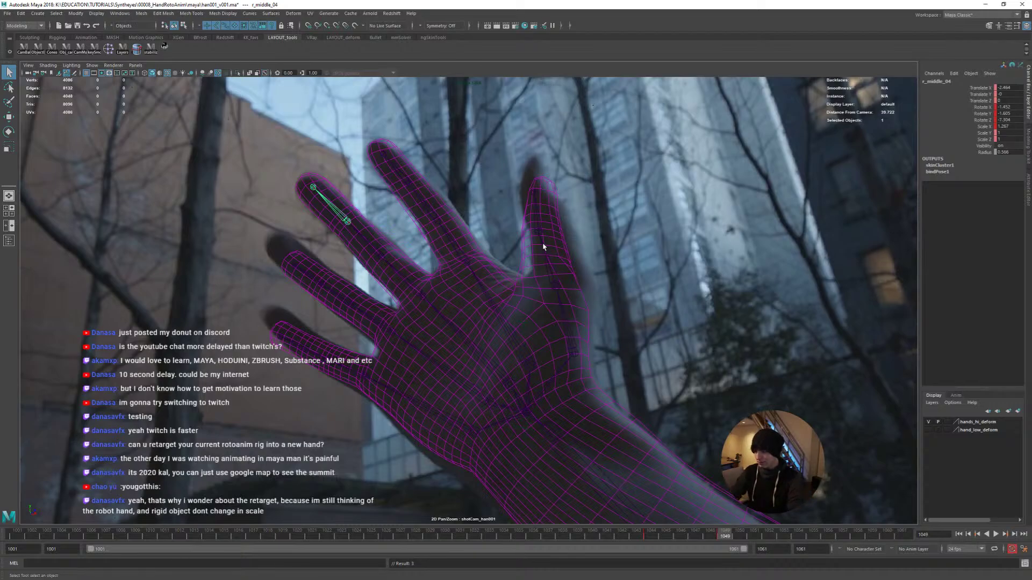
Rotate r_ring_02 toward the ring finger in the footage and lengthen it slightly
click(372, 318)
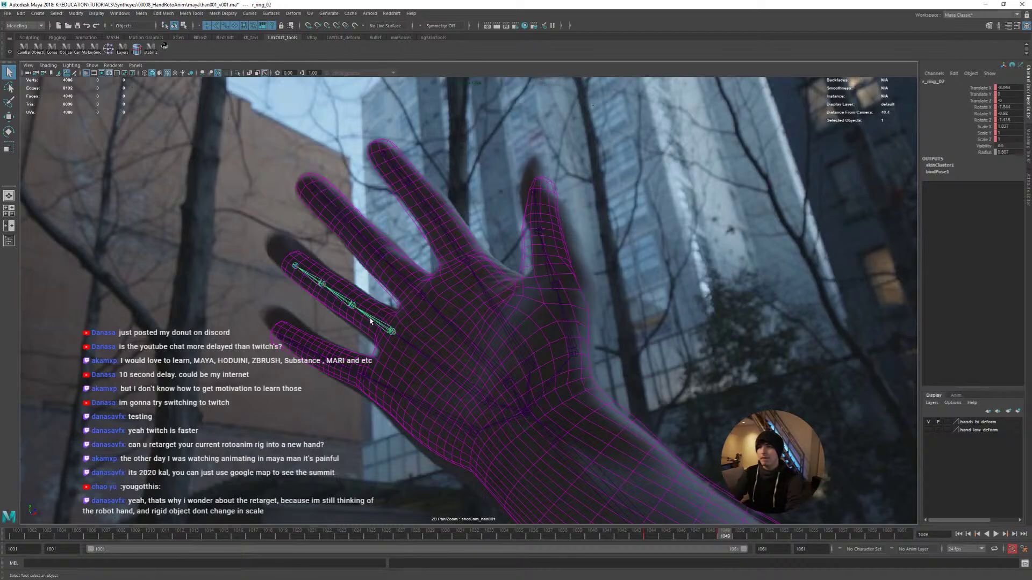
key(e)
drag(401, 339, 460, 357)
middle_drag(447, 374, 456, 376)
Scale r_ring_03 and r_ring_04 along their length to reach the ring fingertip in the footage
click(350, 301)
middle_drag(391, 334, 404, 341)
click(298, 263)
middle_drag(340, 292, 356, 306)
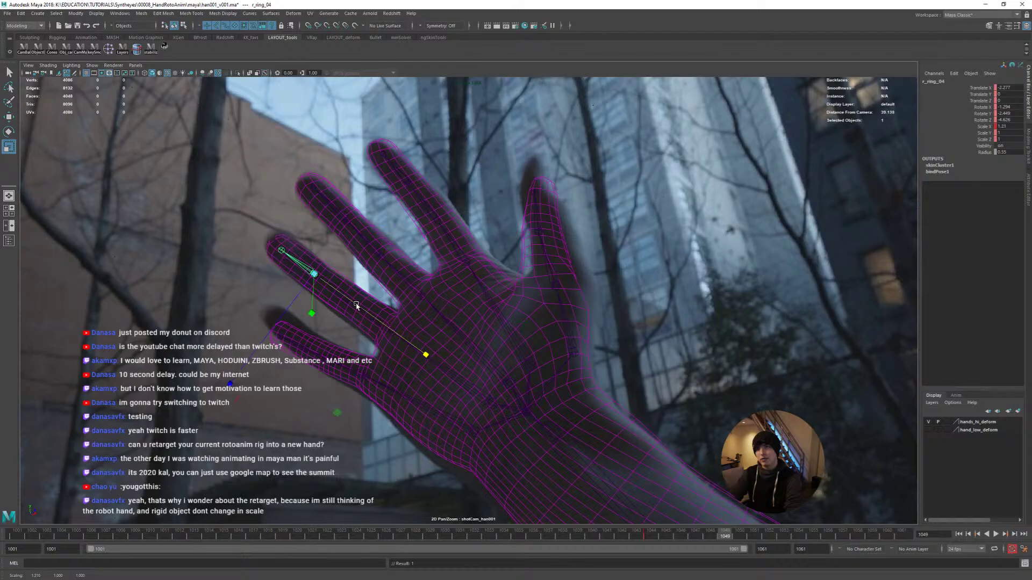
Refine the rotation of r_ring_02 and scale r_ring_03 to about 1.225 along X
key(e)
click(392, 332)
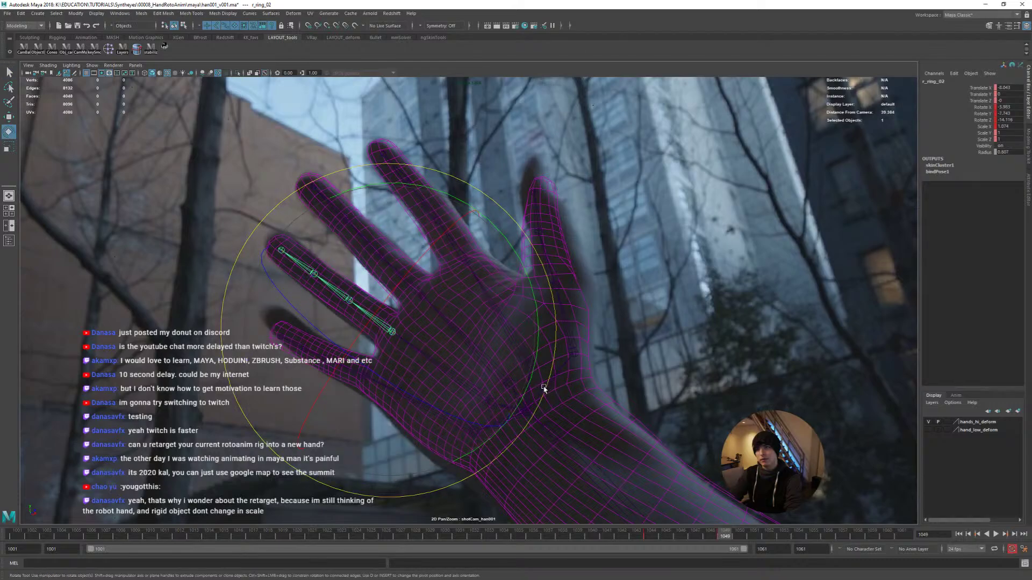
middle_drag(543, 387, 545, 385)
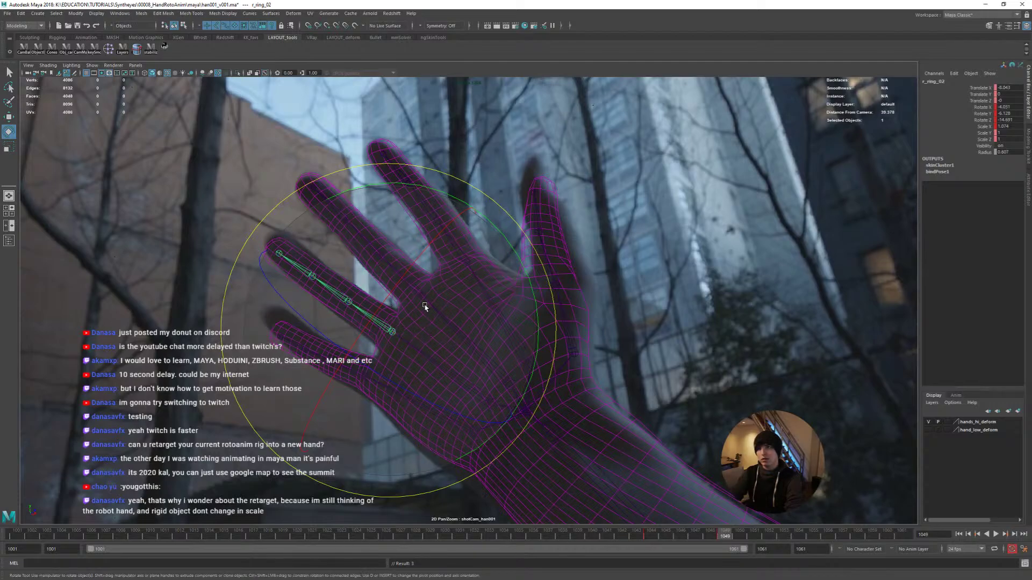
key(Down)
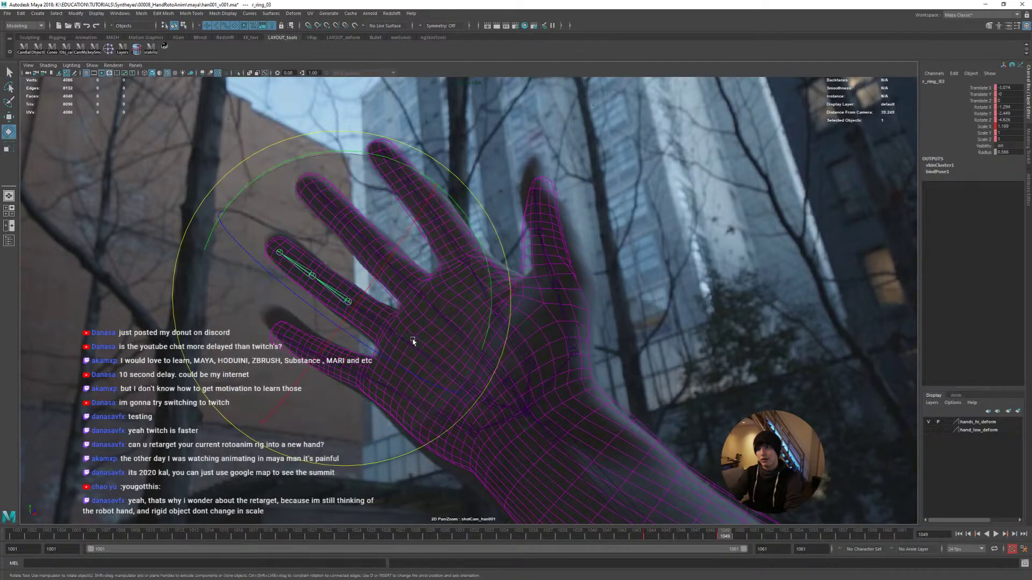
key(r)
middle_drag(408, 348, 424, 352)
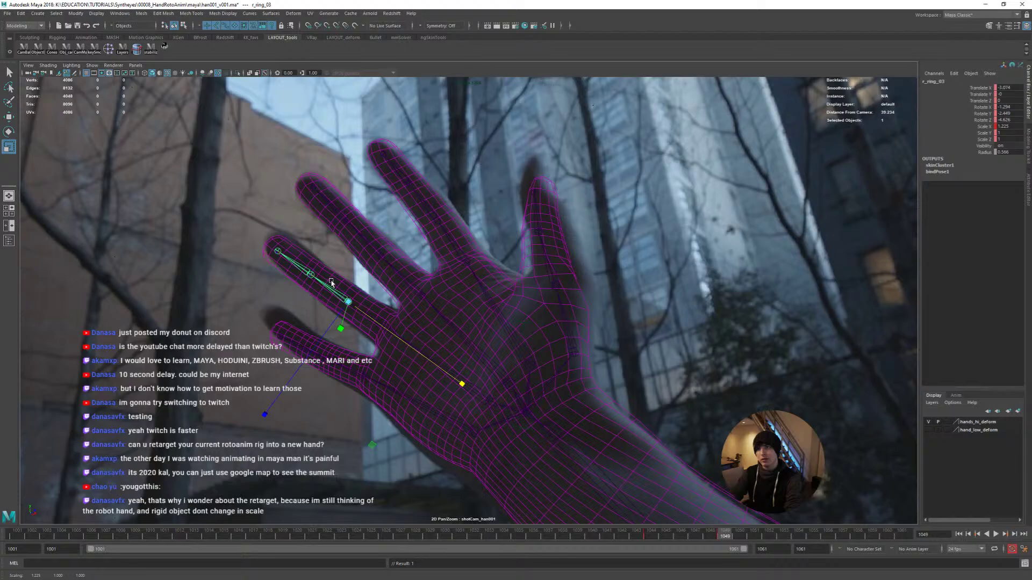
Rotate r_ring_03 and r_ring_04 slightly so the upper ring finger follows the finger in the footage
key(e)
middle_drag(497, 318, 449, 349)
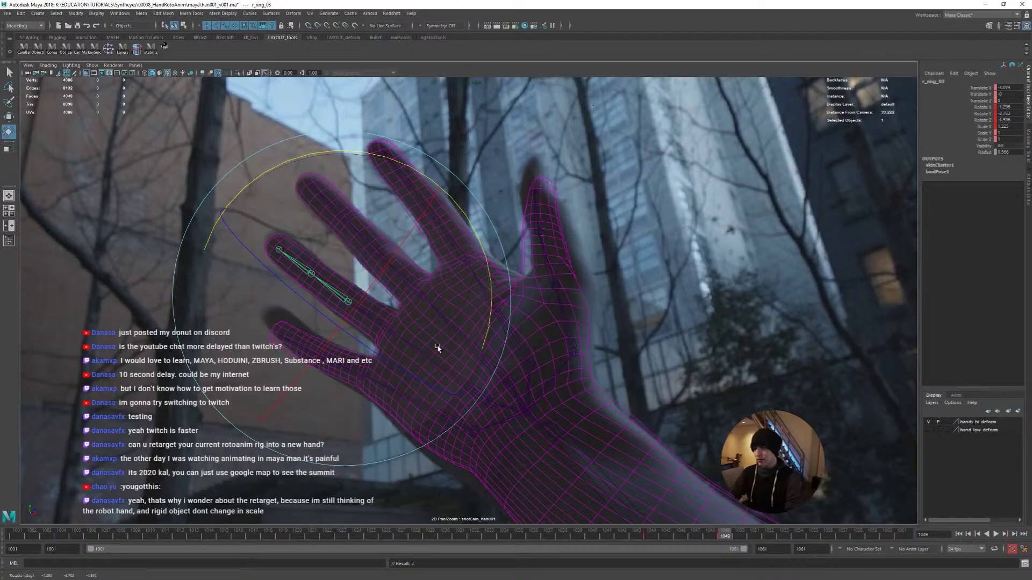
key(w)
key(Down)
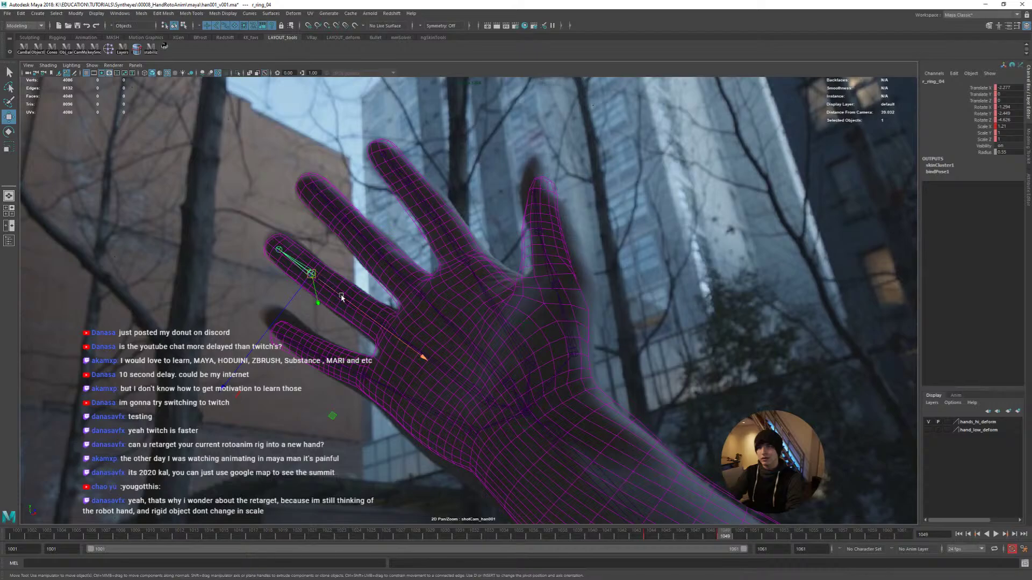
key(Up)
key(e)
drag(489, 291, 385, 286)
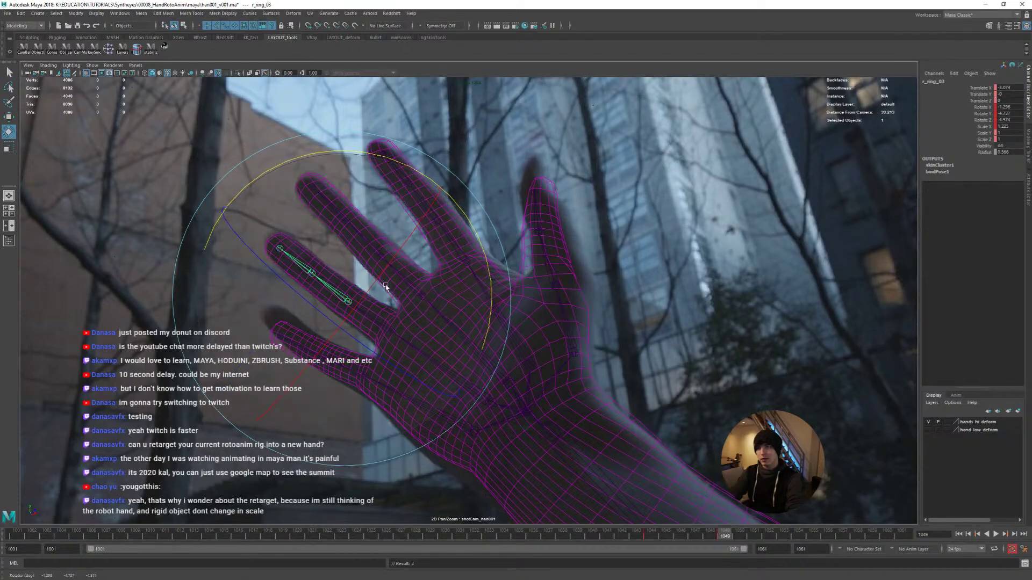
key(Down)
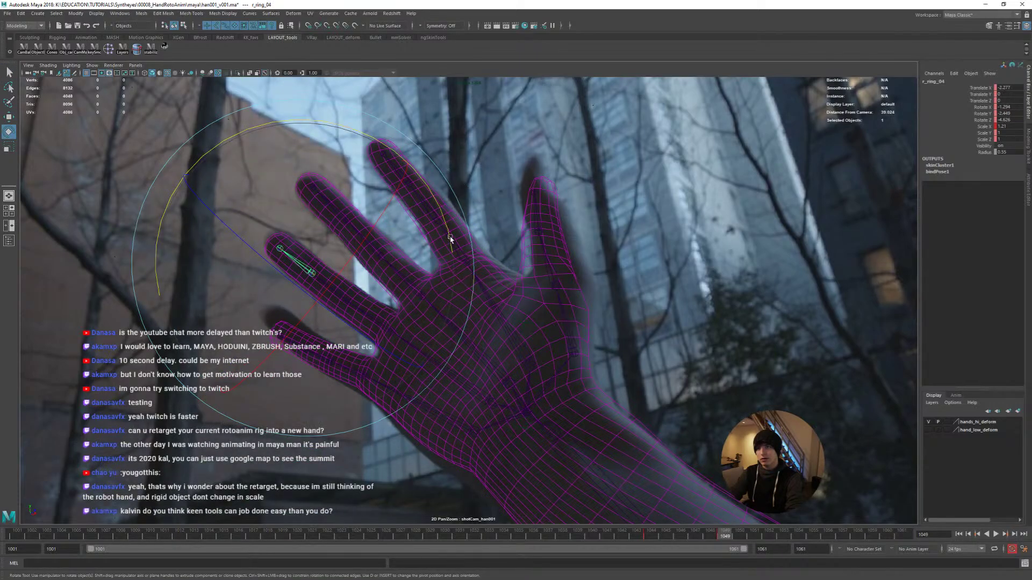
drag(450, 239, 373, 411)
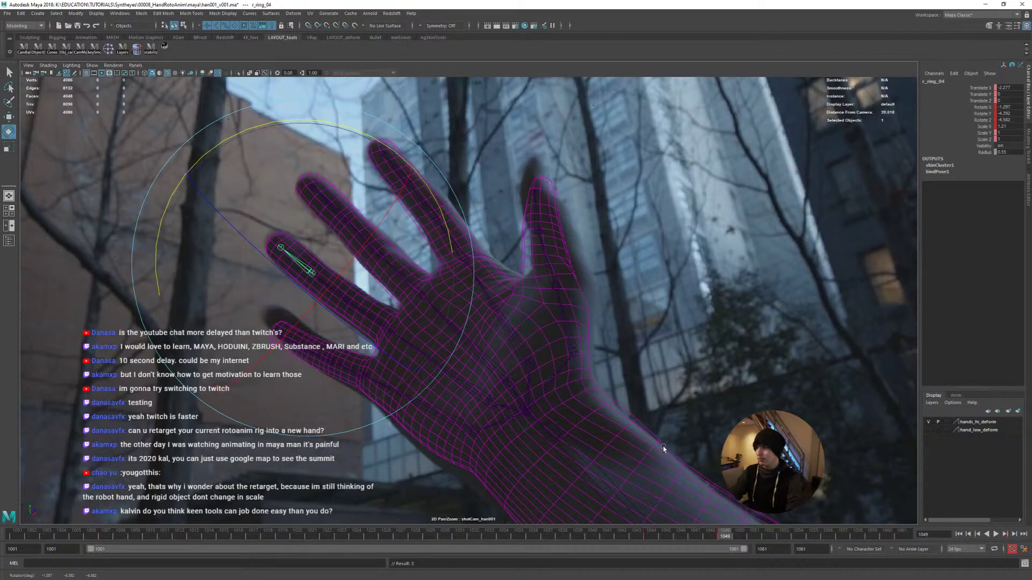
Select the 02 to 04 joints of the ring, middle and pointer fingers, one finger at a time, and key them at frame 1049
key(q)
click(365, 314)
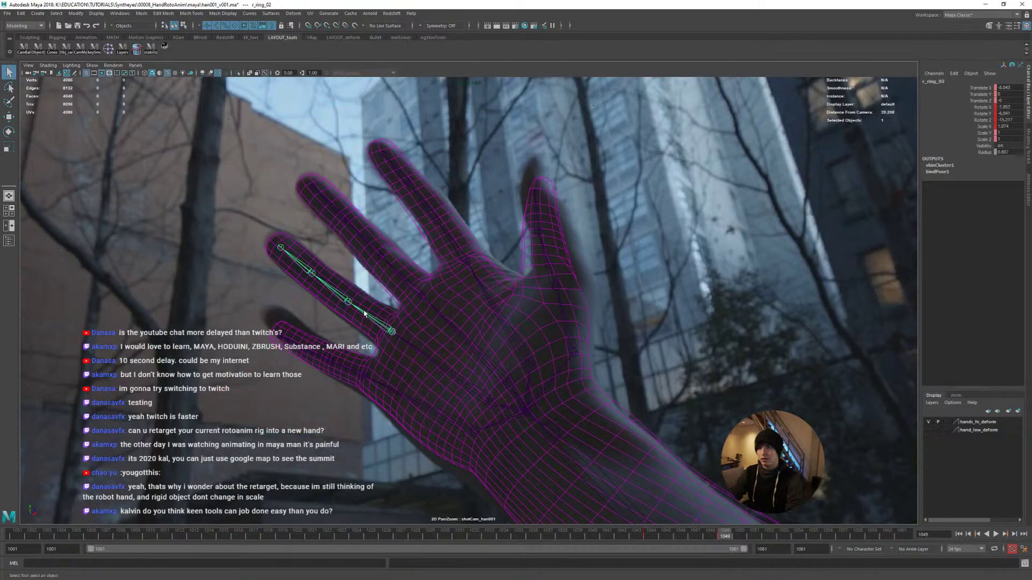
shift+click(338, 295)
shift+click(302, 266)
click(397, 273)
shift+click(374, 249)
shift+click(339, 211)
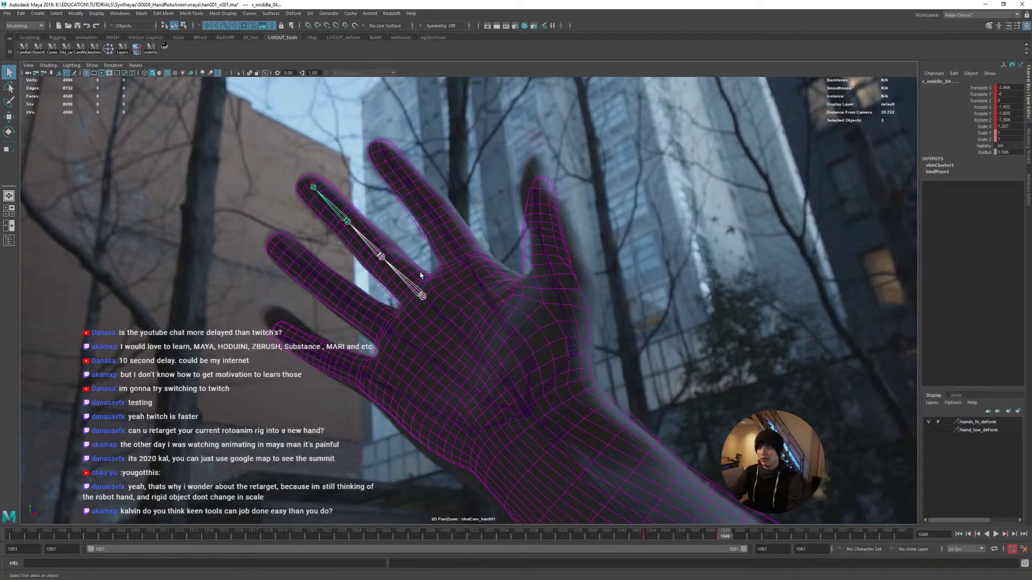
click(450, 242)
shift+click(423, 202)
shift+click(396, 168)
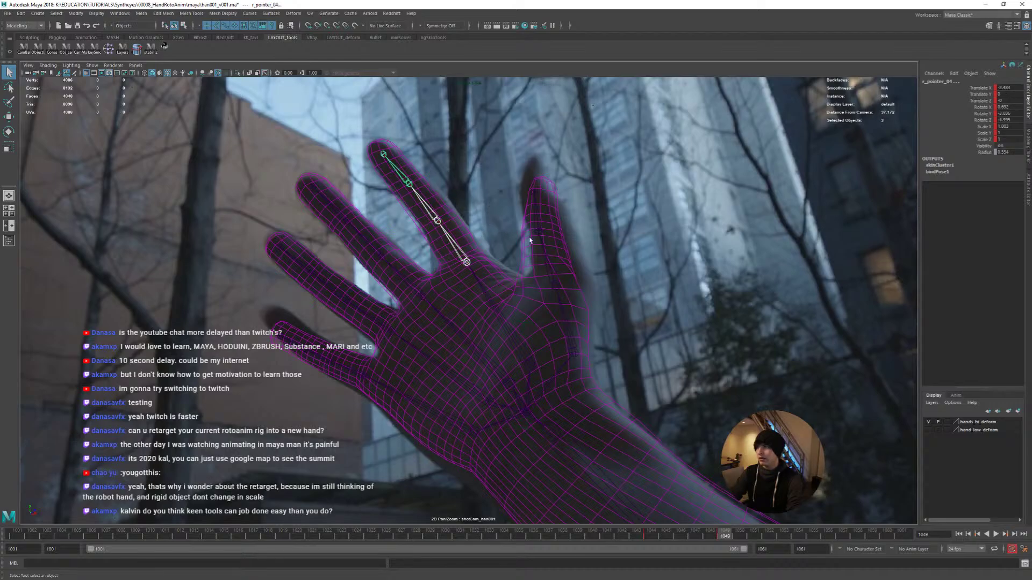
Rotate the thumb's base joint r_thumb_01 to swing the thumb outward toward its outline in the footage
click(551, 275)
shift+click(539, 231)
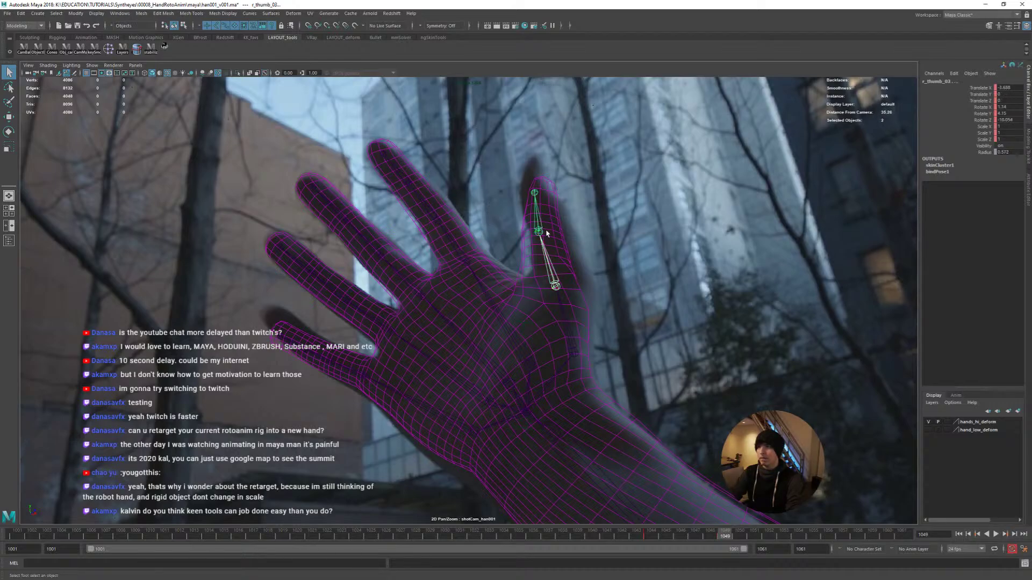
click(574, 352)
key(e)
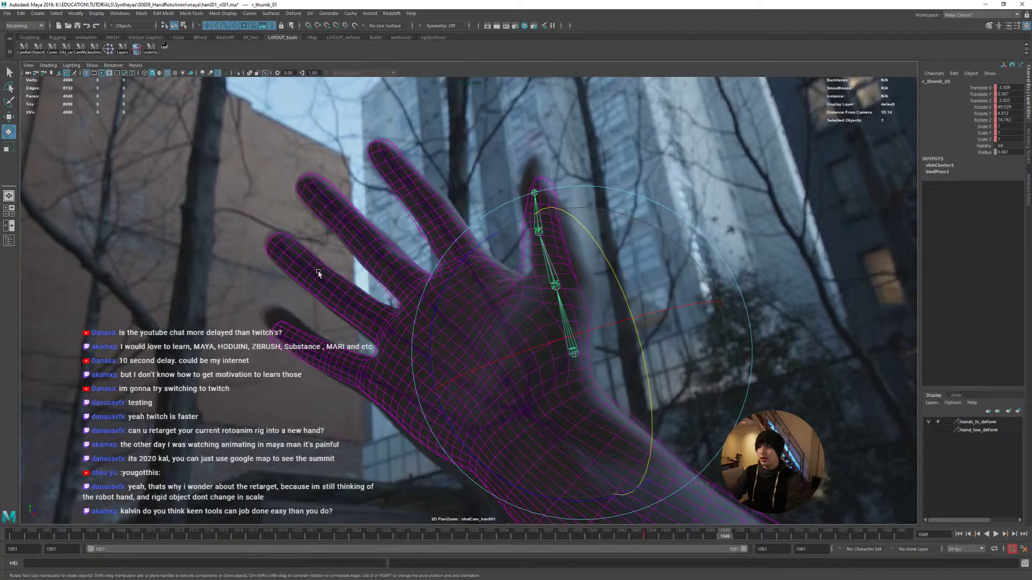
click(287, 257)
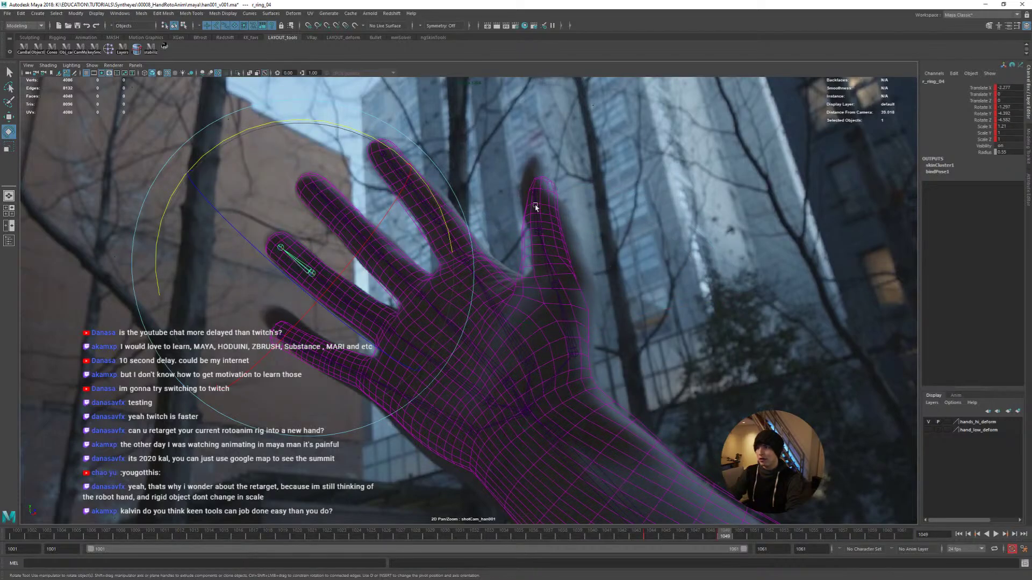
click(548, 264)
key(w)
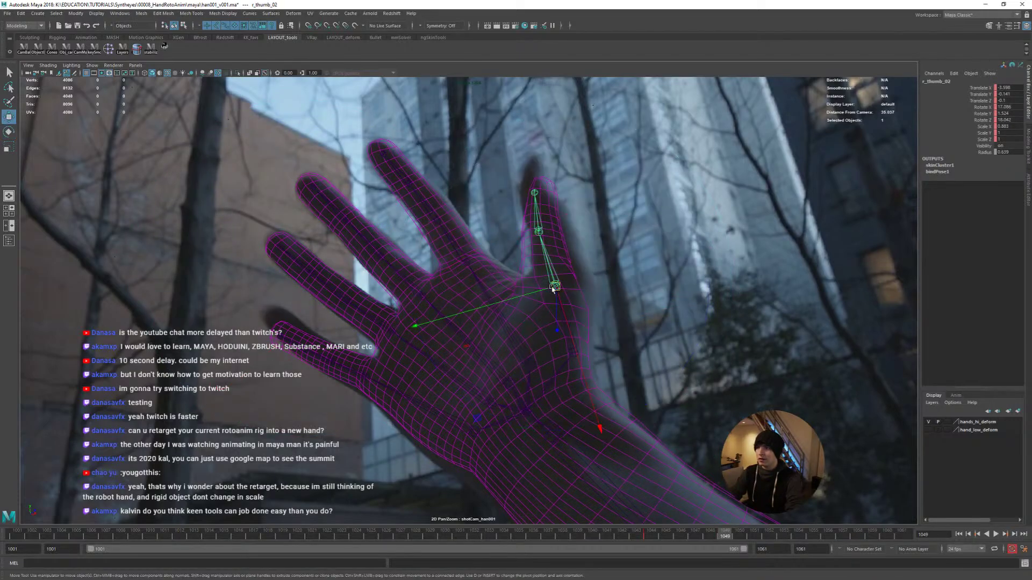
click(573, 352)
key(e)
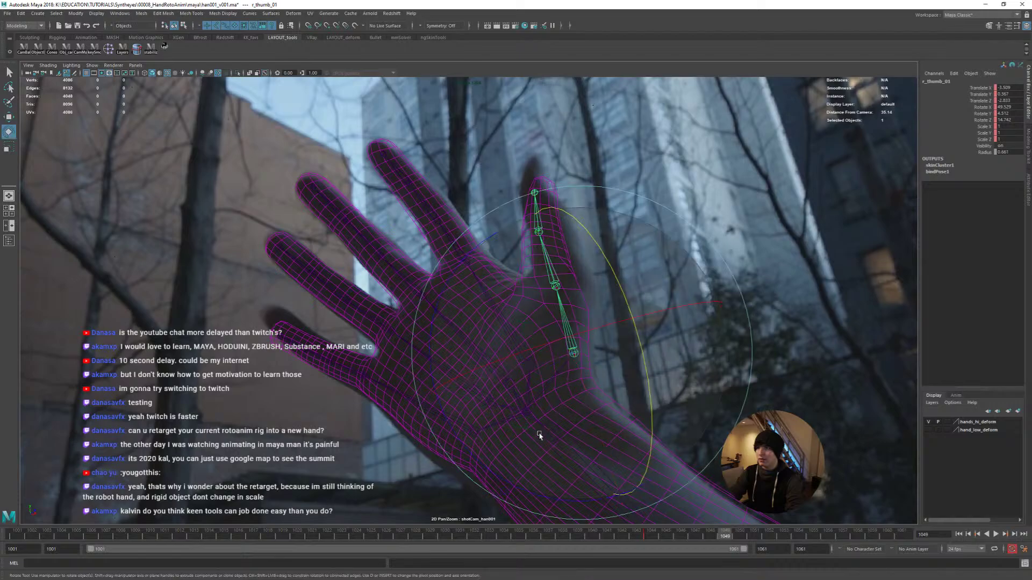
drag(490, 475, 474, 455)
Rotate r_thumb_02 back inward to line the upper thumb up with the footage
key(q)
click(563, 269)
key(e)
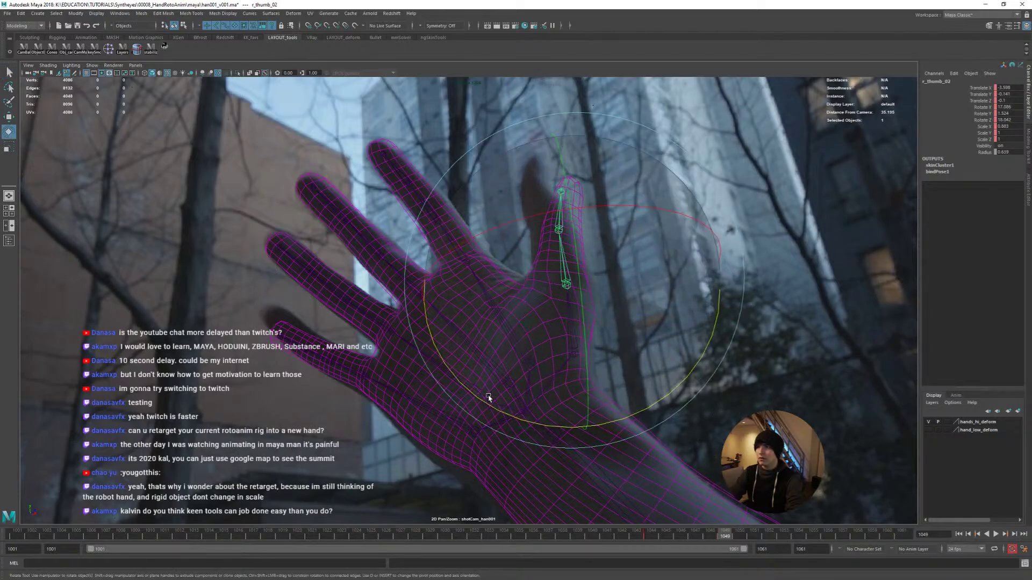
drag(487, 403, 521, 387)
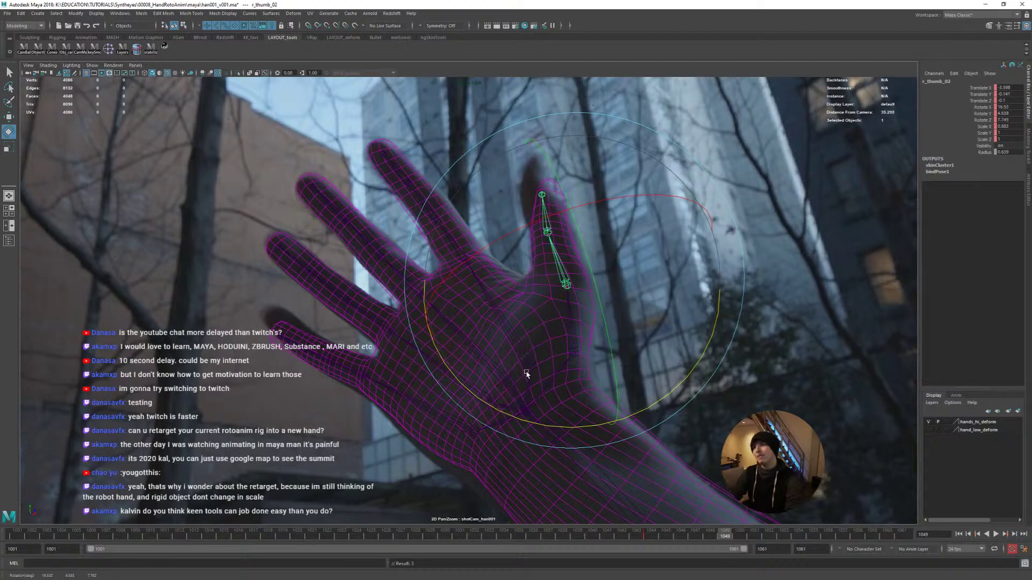
drag(567, 305, 579, 392)
Scale r_thumb_01 to about 1.089 along X and nudge its position to fit the thumb base
click(576, 335)
key(r)
key(w)
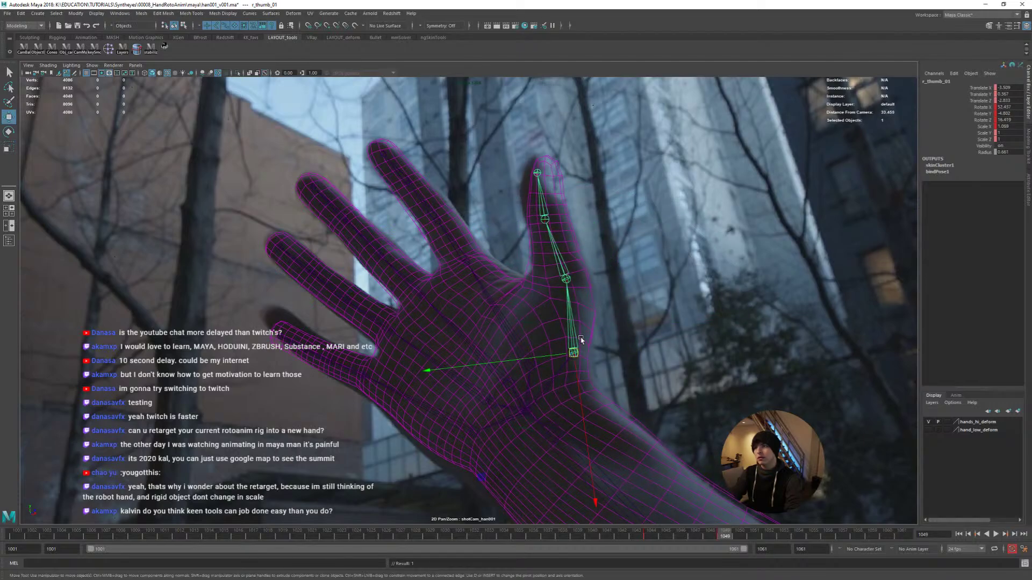
drag(574, 353, 576, 353)
Rotate r_thumb_02 and bend r_thumb_03 inward to match the thumb tip in the footage
click(557, 245)
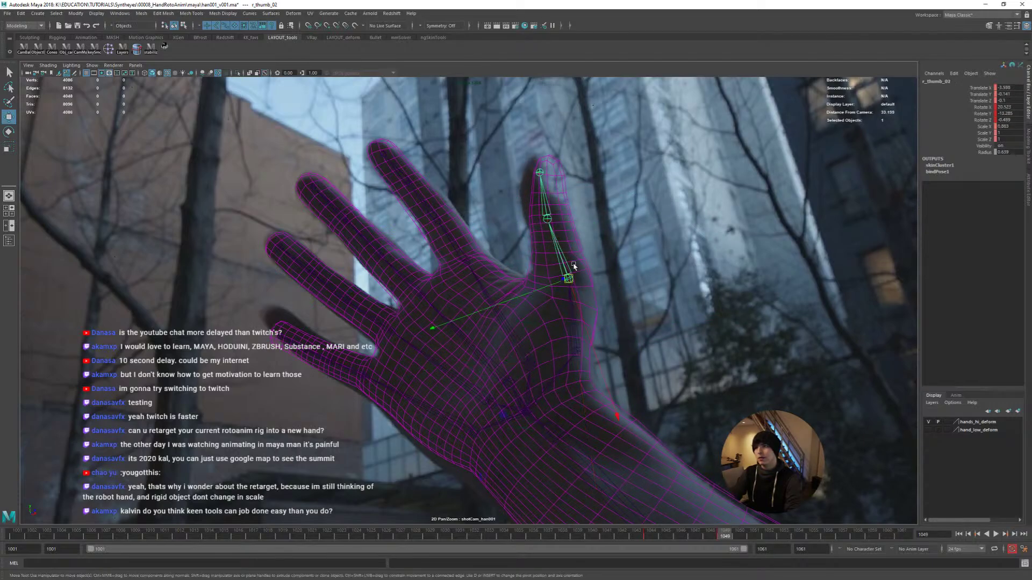
key(e)
drag(556, 237, 551, 207)
key(q)
click(535, 176)
key(e)
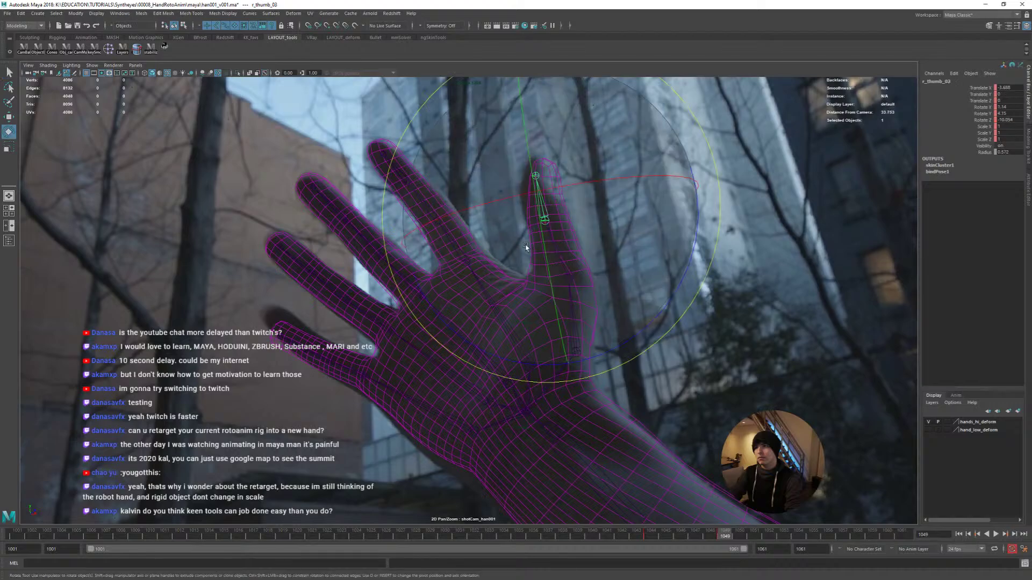
drag(461, 337, 489, 340)
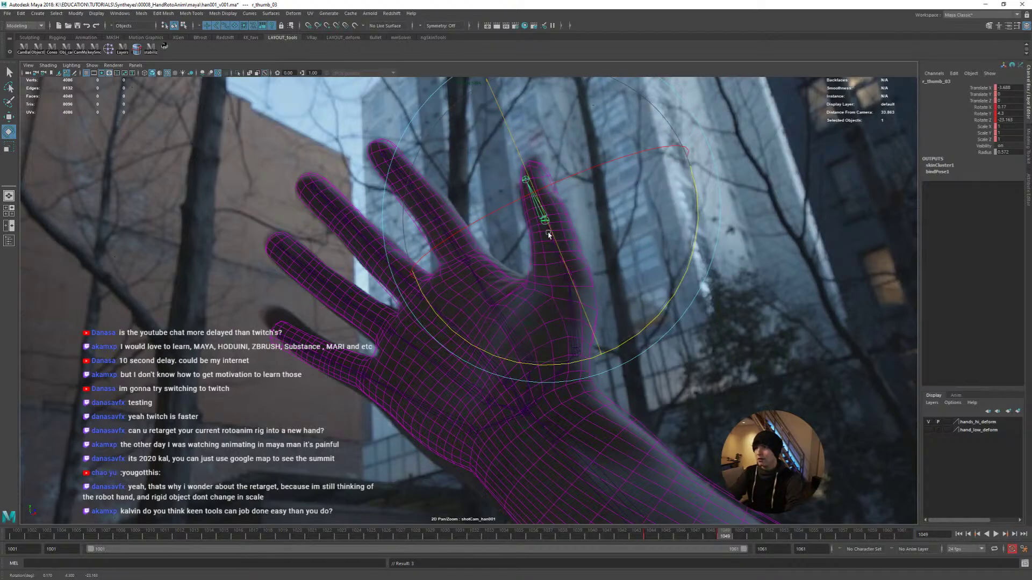
Lengthen r_thumb_02 slightly and refine the rotation of r_thumb_03 to about -21.46 in Z
key(Up)
key(r)
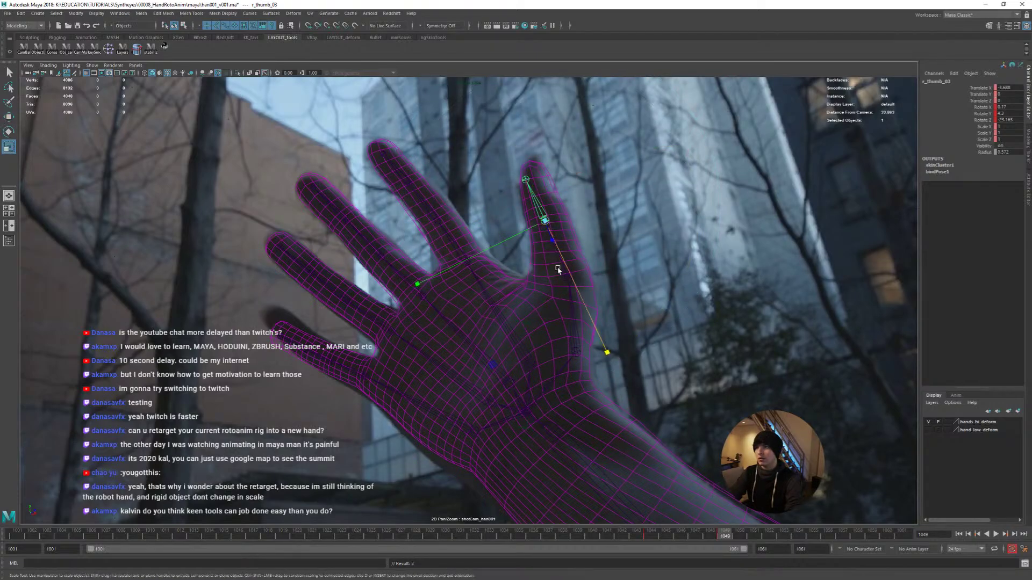
drag(584, 318, 575, 352)
key(Down)
key(e)
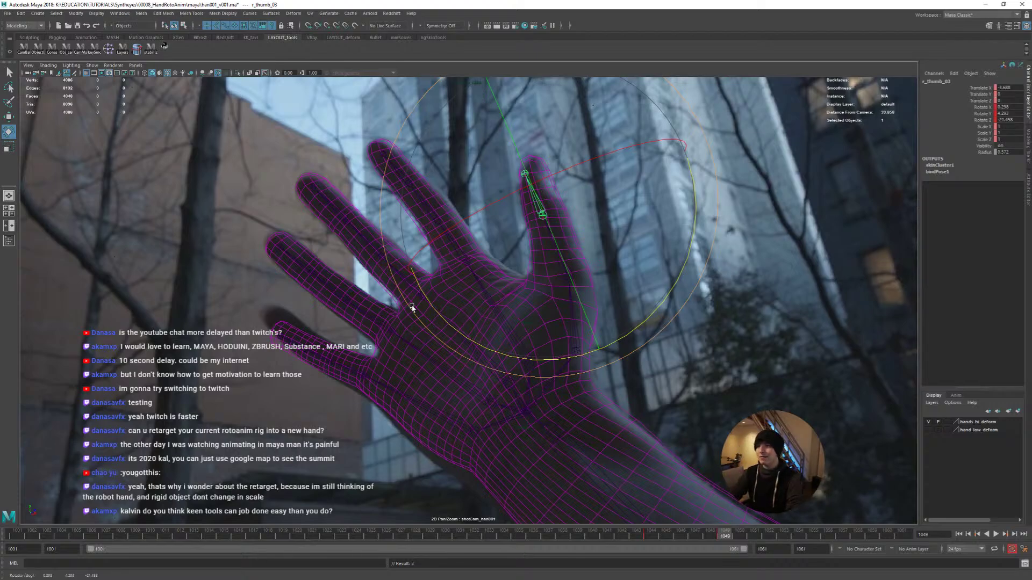
Twist and rotate r_pinky_02 so the pinky turns toward its position in the footage
click(352, 370)
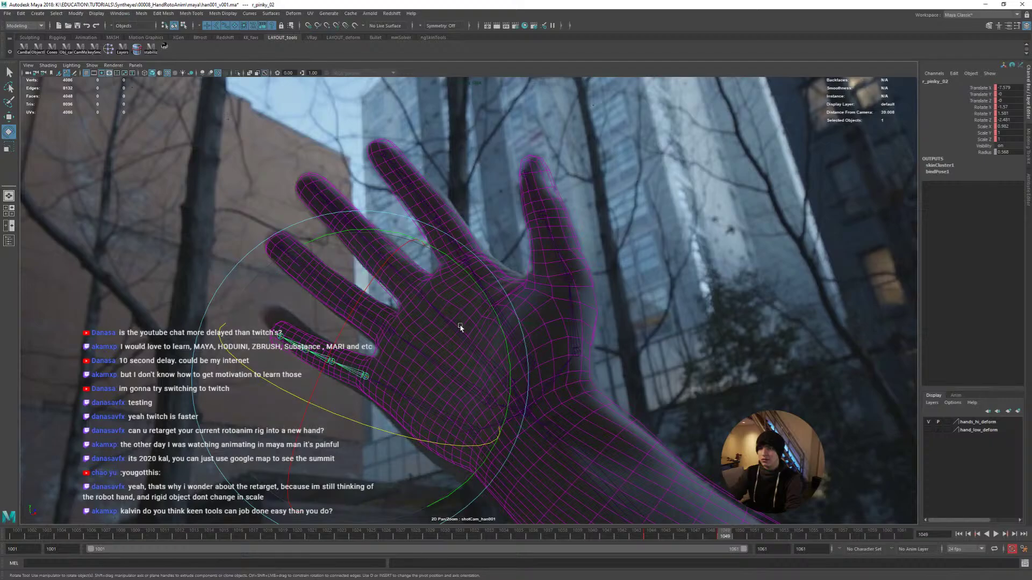
mouse_move(376, 282)
mouse_down()
mouse_move(391, 267)
mouse_move(367, 285)
mouse_up()
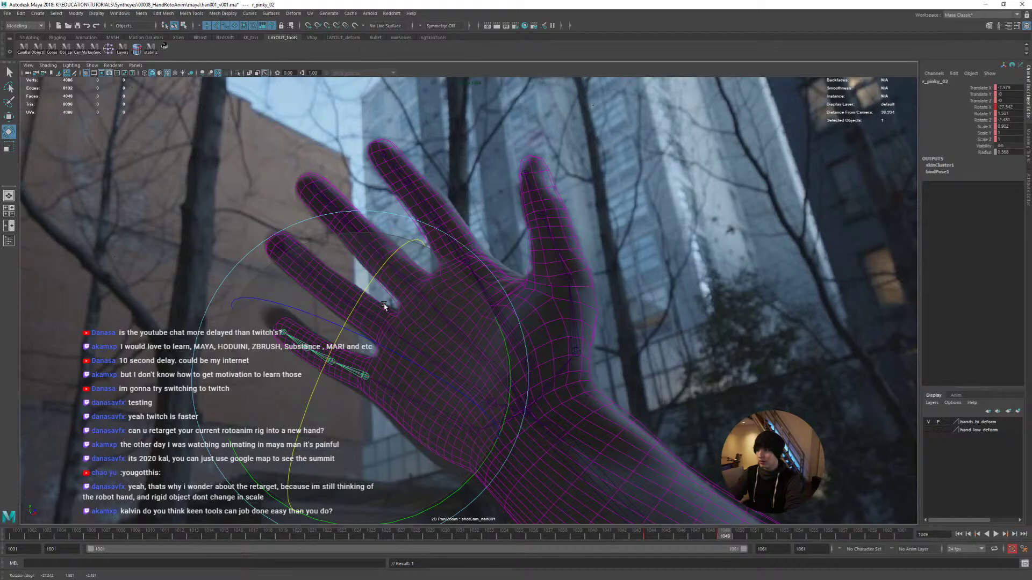
drag(384, 306, 412, 328)
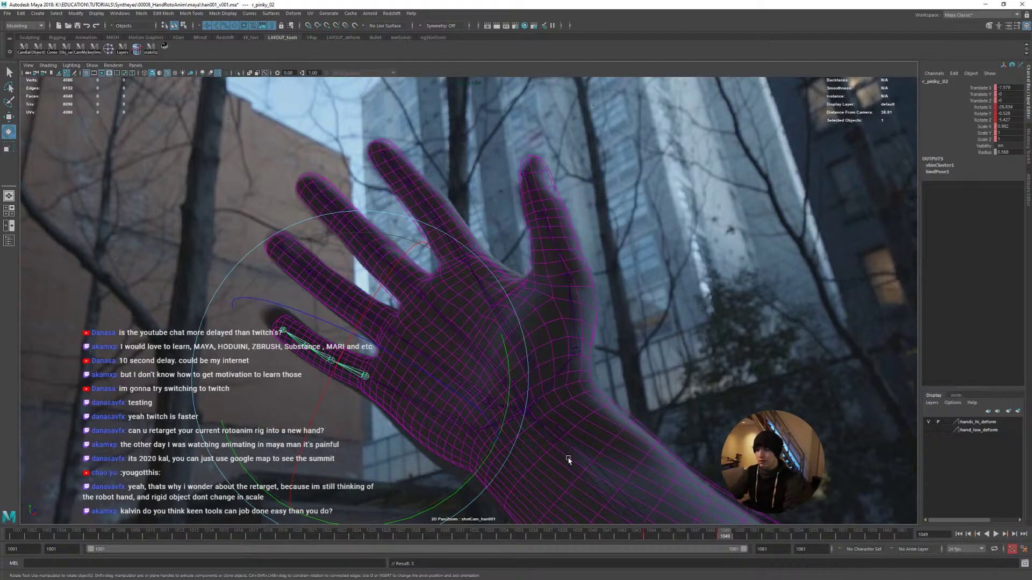
drag(568, 460, 473, 421)
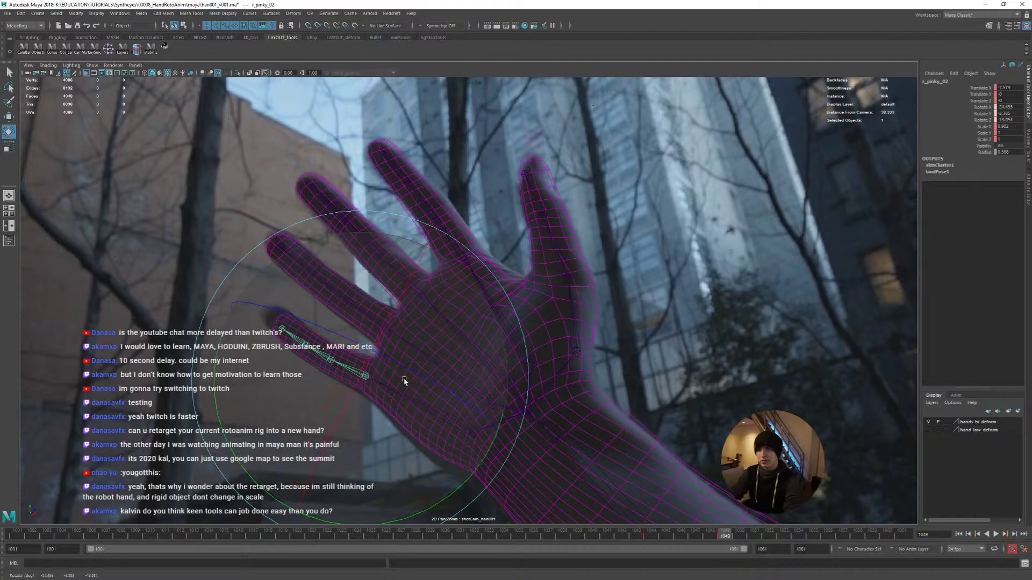
Lengthen r_pinky_02, r_pinky_03 and r_pinky_04 together and rotate them to reach the pinky tip in the footage
key(r)
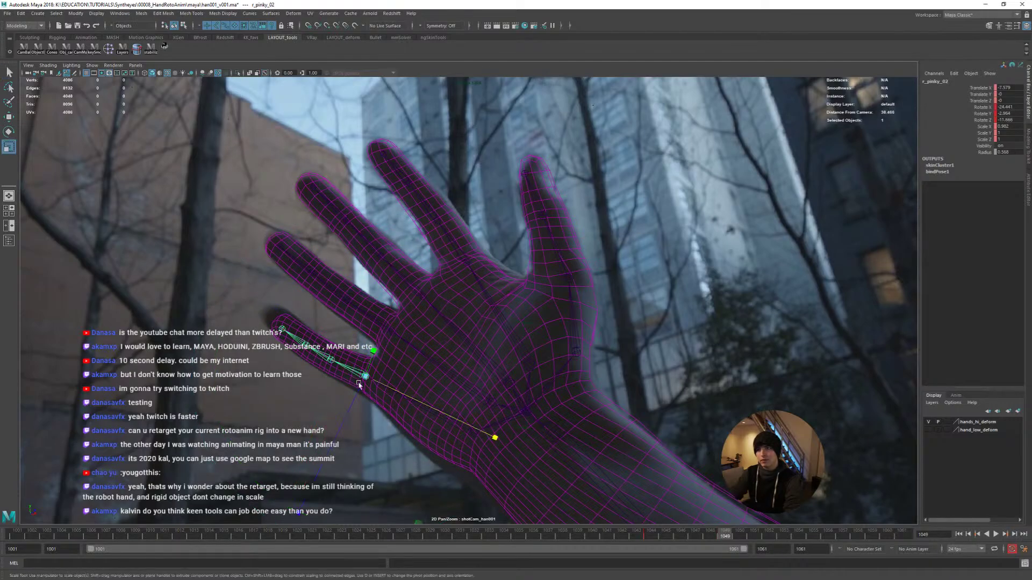
shift+click(319, 355)
shift+click(299, 342)
middle_drag(356, 383, 371, 391)
key(e)
middle_drag(377, 296, 396, 420)
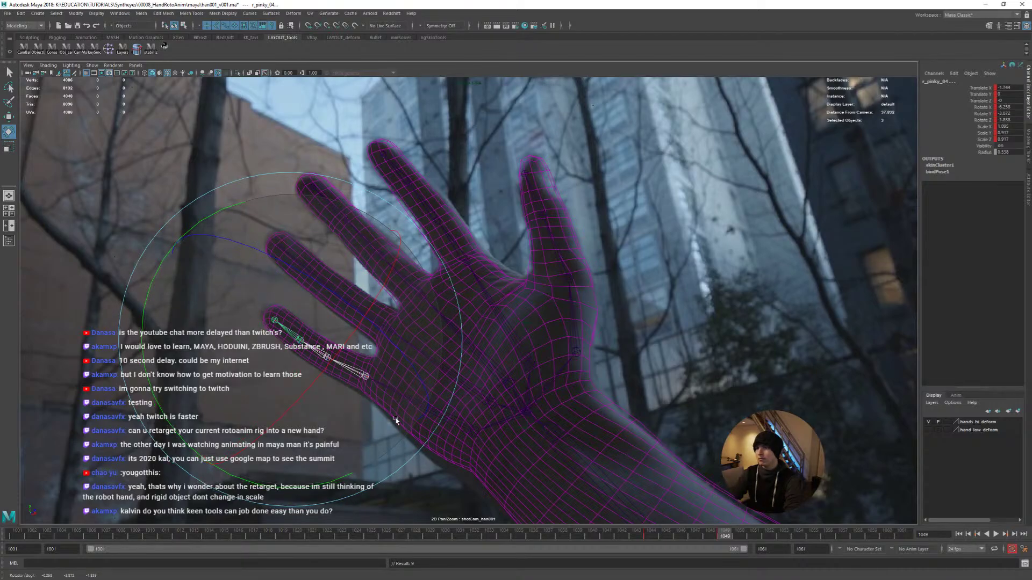
Move the pinky's base joint r_pinky_01 outward and rotate it to match the edge of the palm
click(472, 435)
key(w)
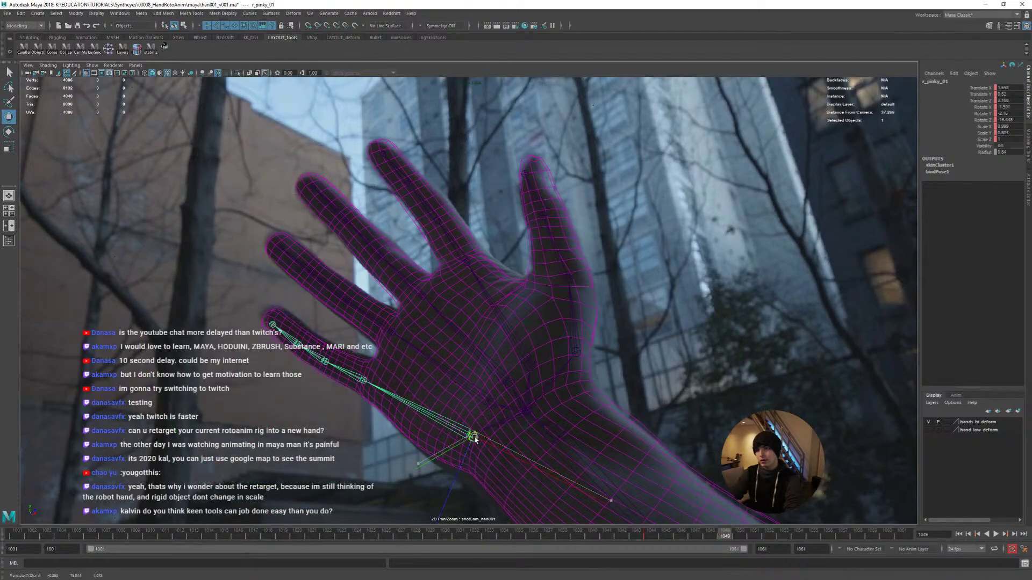
middle_drag(476, 439, 468, 440)
key(e)
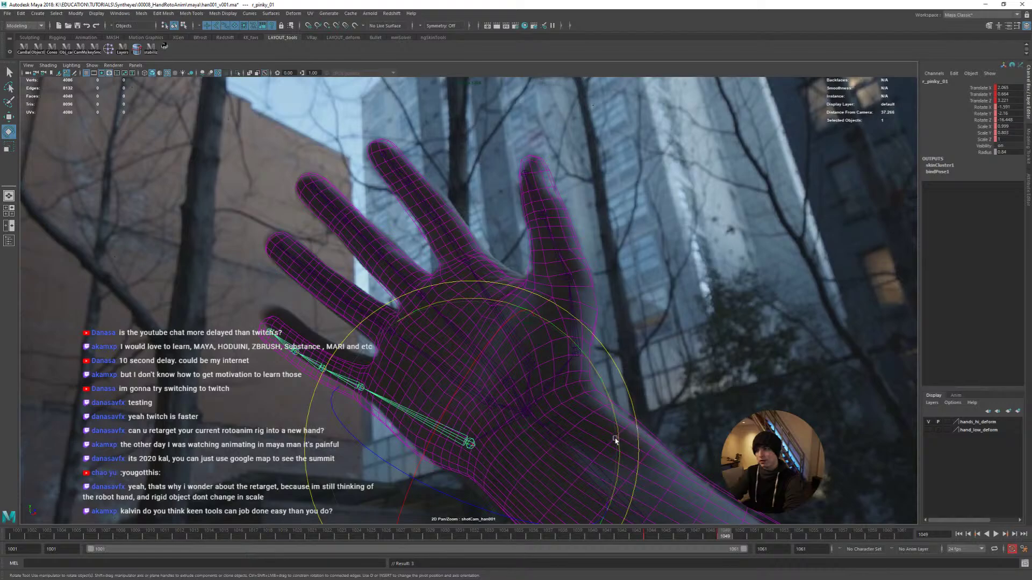
drag(616, 439, 616, 451)
key(q)
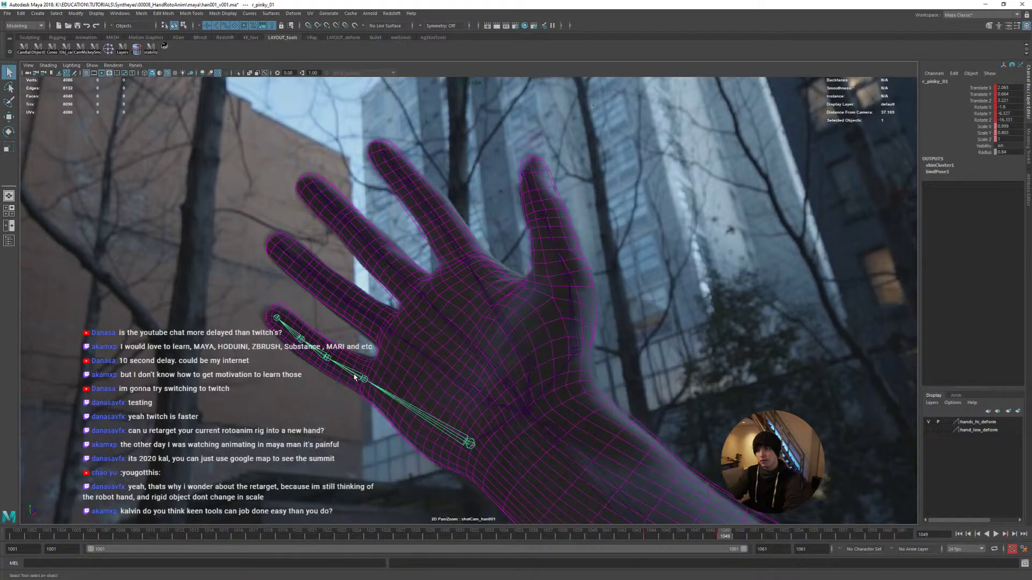
Refine the rotation of r_pinky_02 to realign the pinky with the footage
click(354, 376)
key(e)
drag(527, 371, 529, 364)
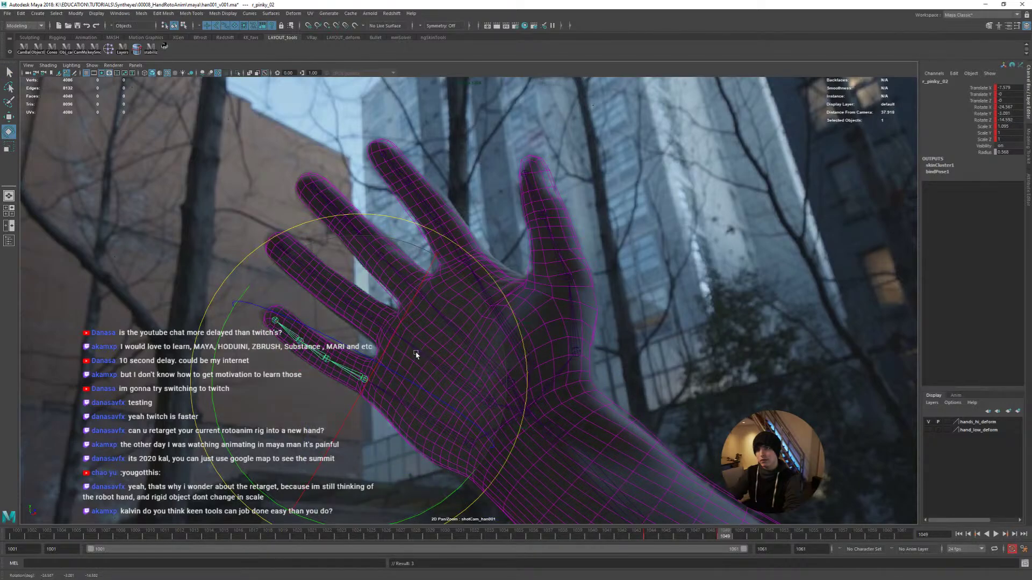
drag(416, 355, 446, 378)
key(q)
click(487, 404)
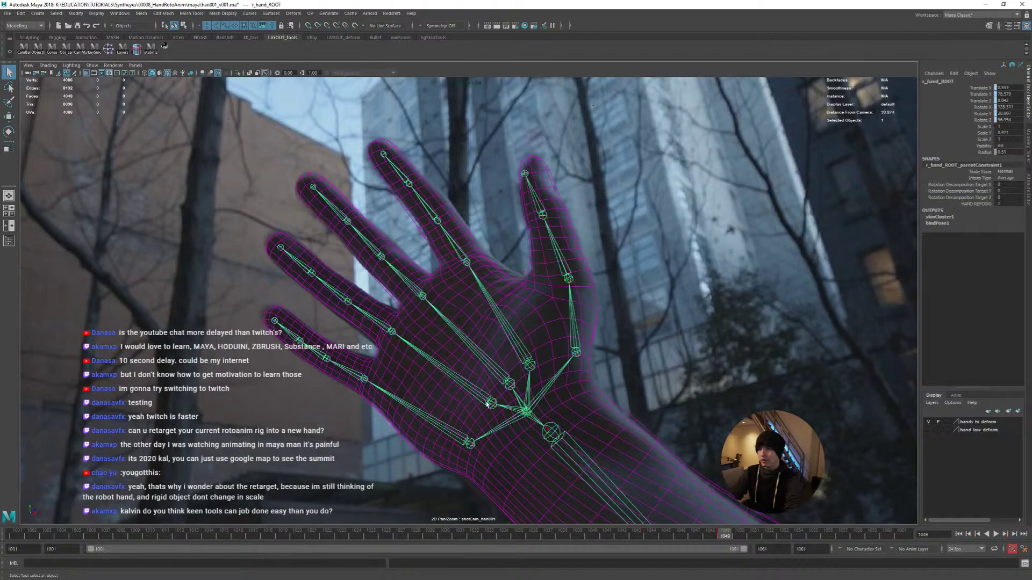
click(402, 344)
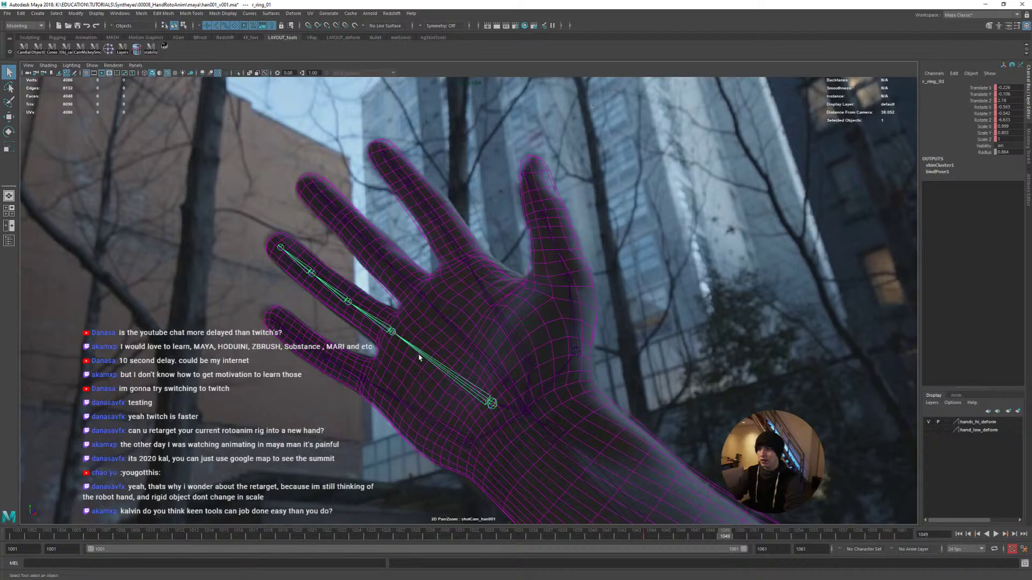
key(ctrl+z)
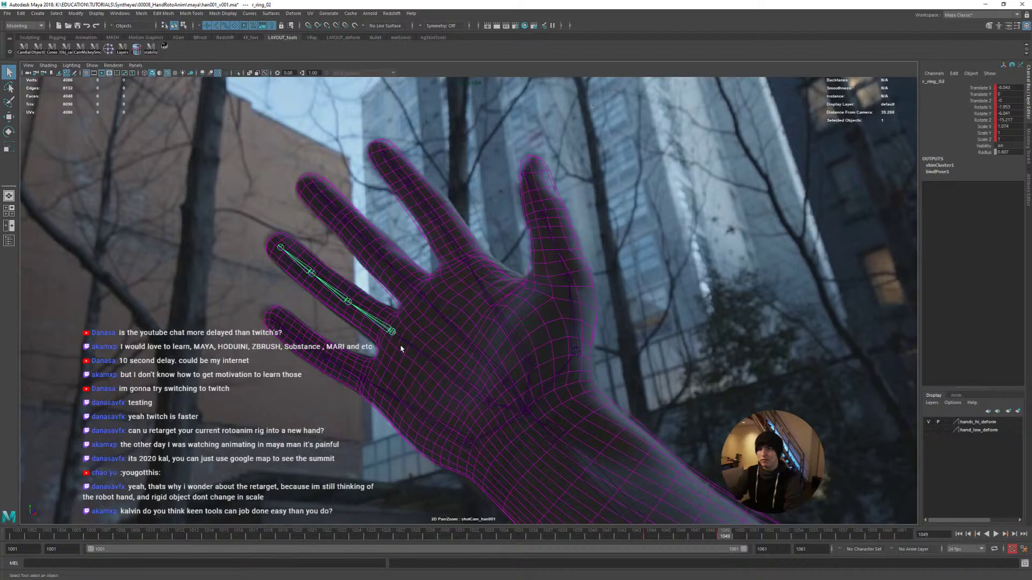
key(e)
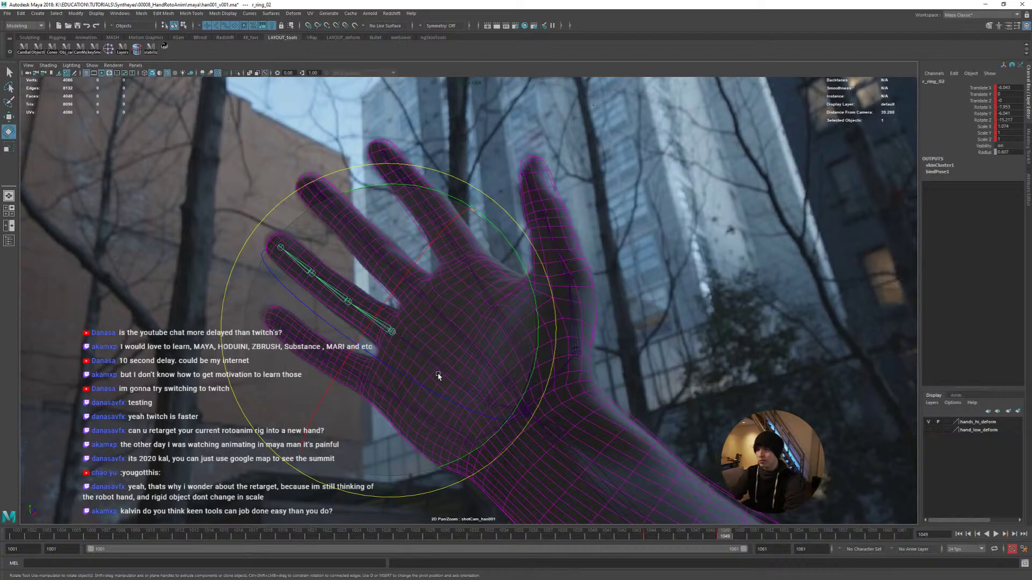
key(q)
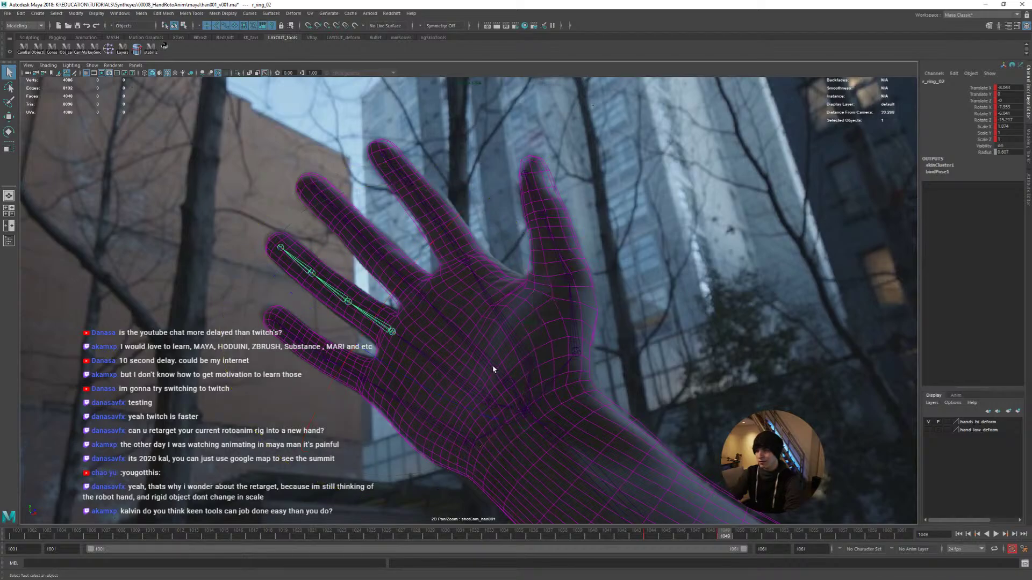
Key the base joints of the index, middle, ring, pinky and thumb at frame 1049
click(460, 325)
click(493, 308)
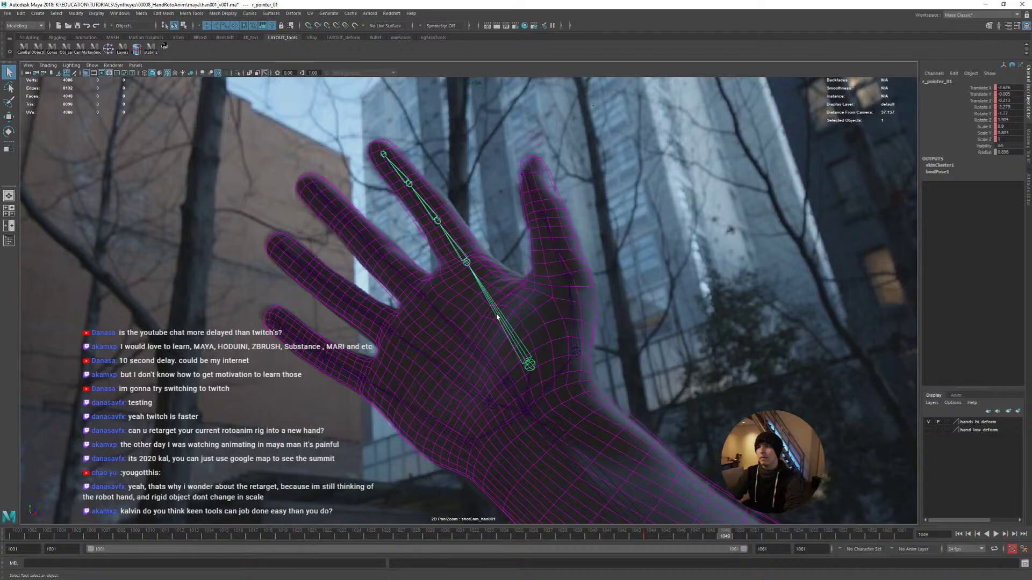
key(s)
click(459, 338)
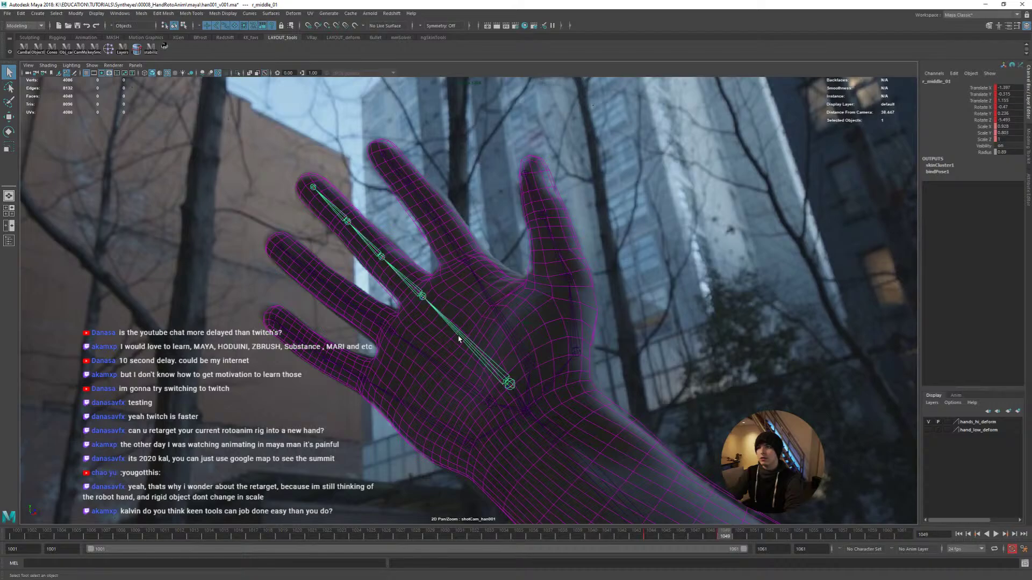
click(443, 375)
key(s)
click(421, 422)
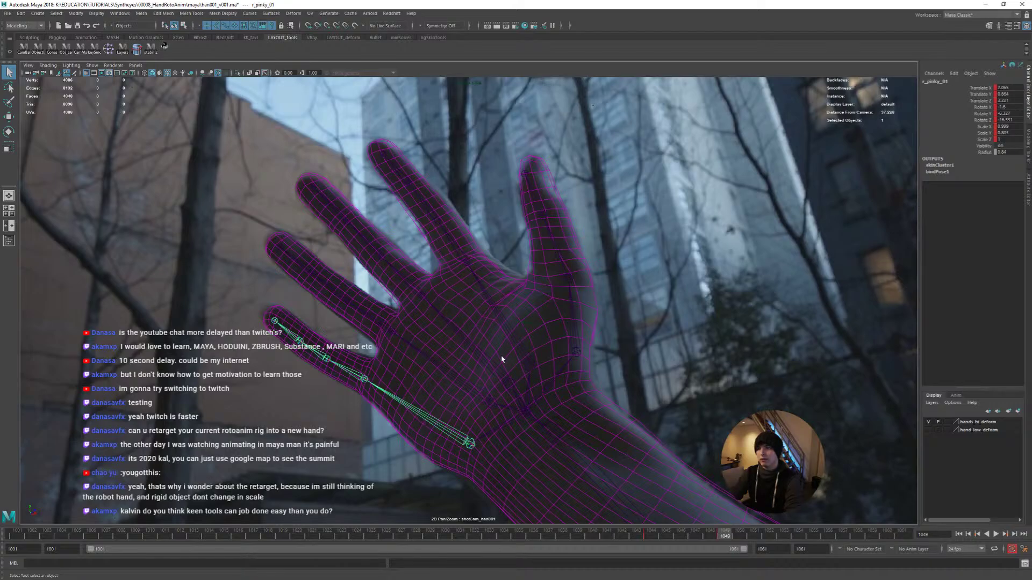
click(519, 342)
click(567, 345)
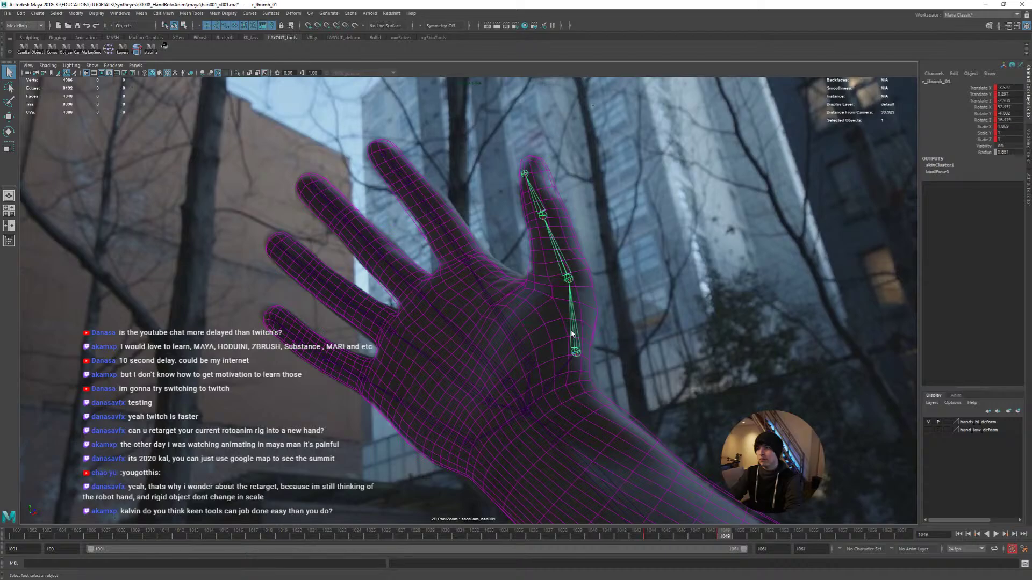
Key the translation, rotation and scale of forearm_01 at frame 1049
click(546, 386)
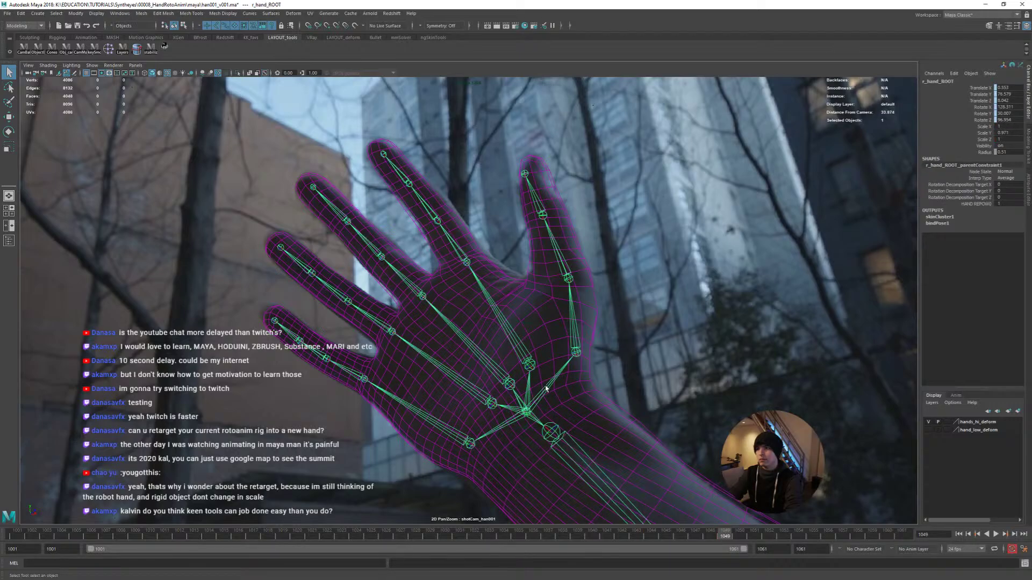
click(563, 448)
click(575, 448)
key(shift+w)
key(shift+e)
key(shift+r)
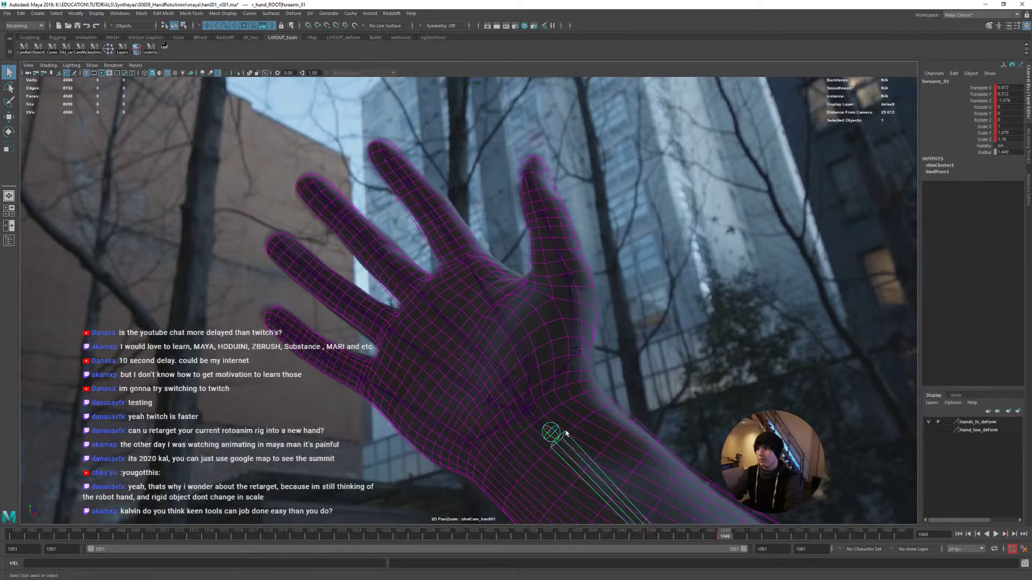
Advance the timeline to frame 1054 for the next hand pose
right_drag(537, 346, 590, 435)
middle_drag(590, 435, 564, 393)
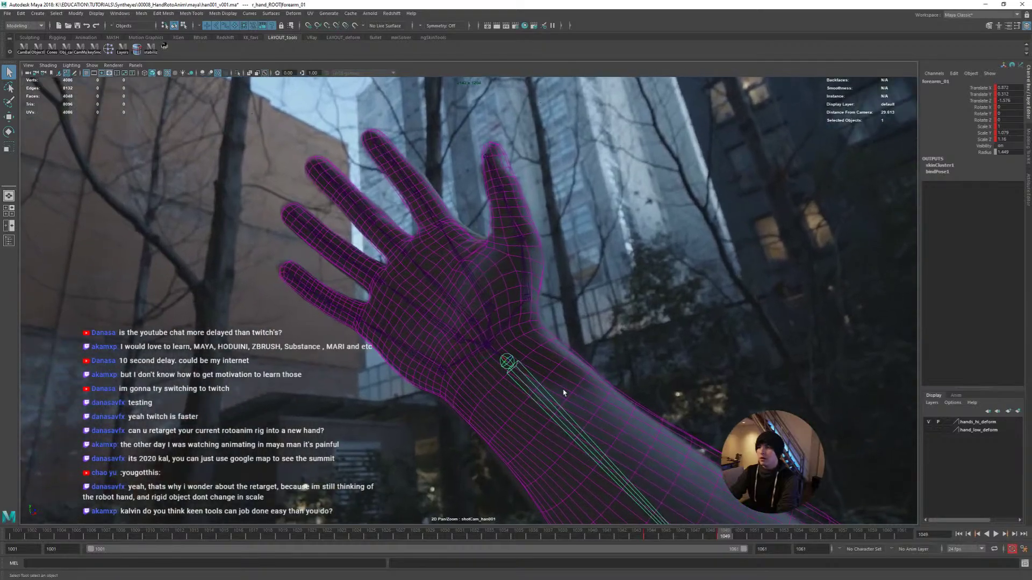
mouse_move(724, 535)
mouse_down()
mouse_move(653, 536)
mouse_move(829, 545)
mouse_move(796, 548)
mouse_up()
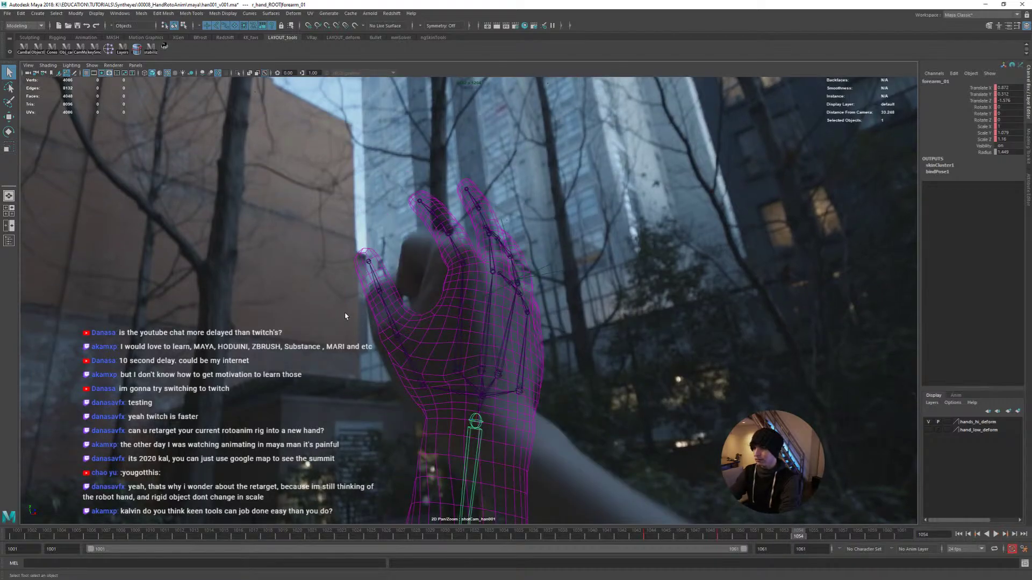
scroll(467, 344, up, 2)
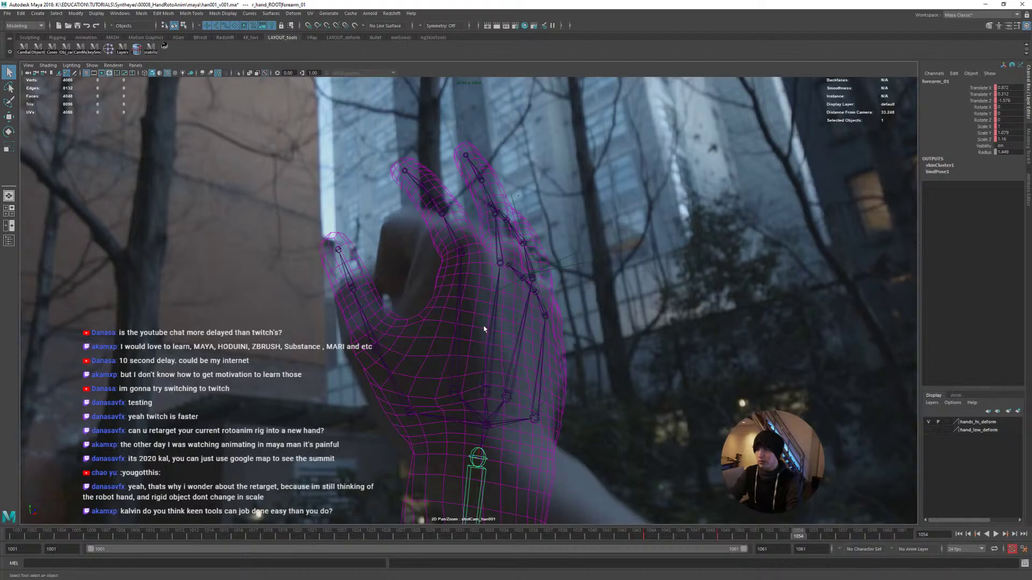
click(461, 253)
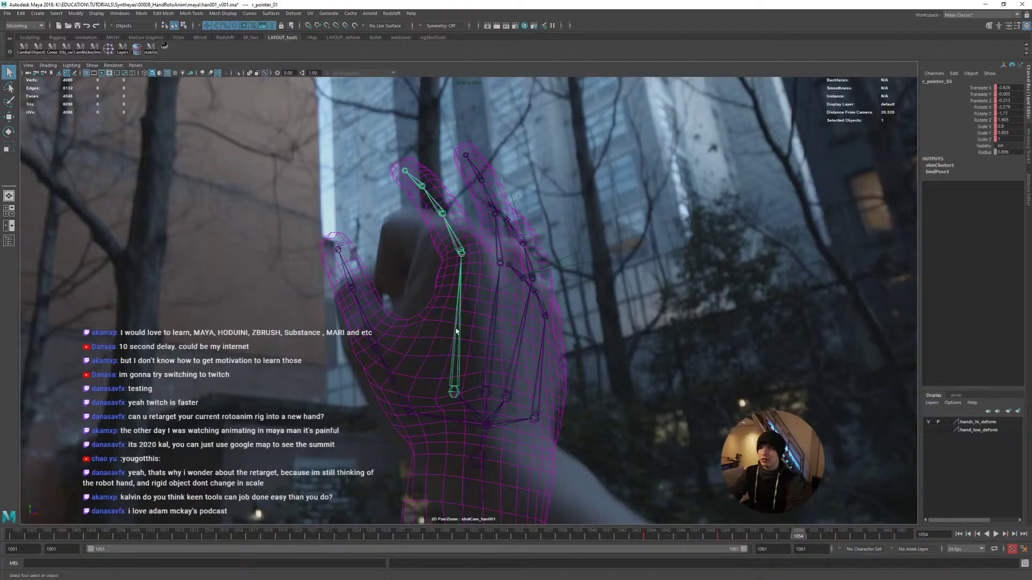
shift+click(492, 326)
shift+click(519, 342)
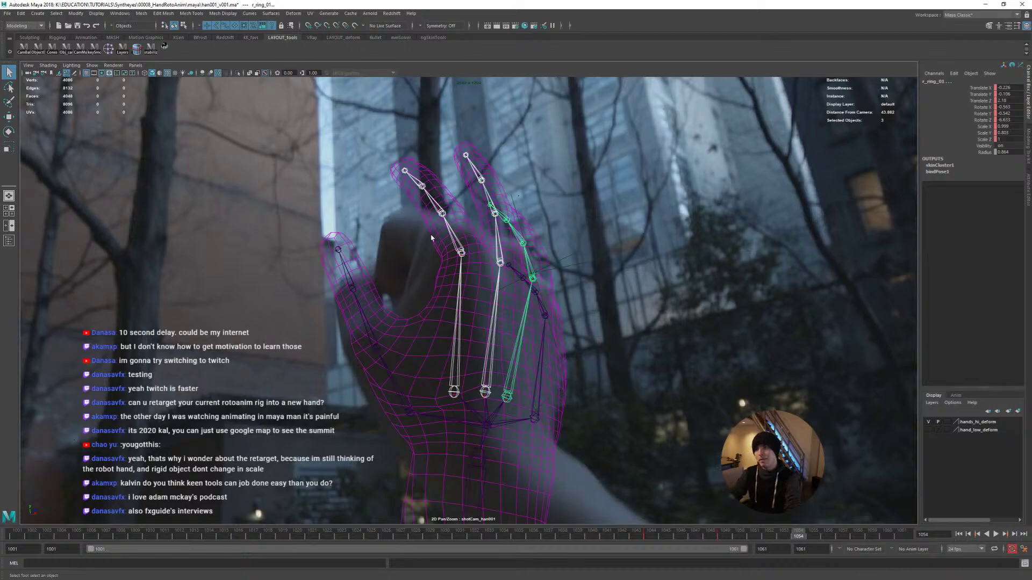
Scale r_pointer_01 to about 0.991 in X and 1.112 in Y, and rotate it toward the index knuckle in the footage
click(461, 304)
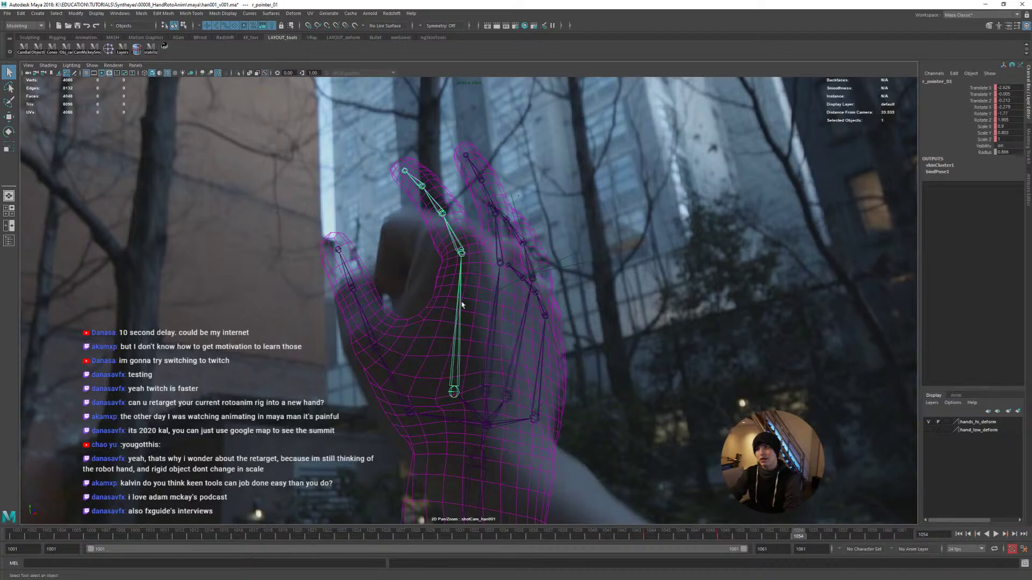
key(r)
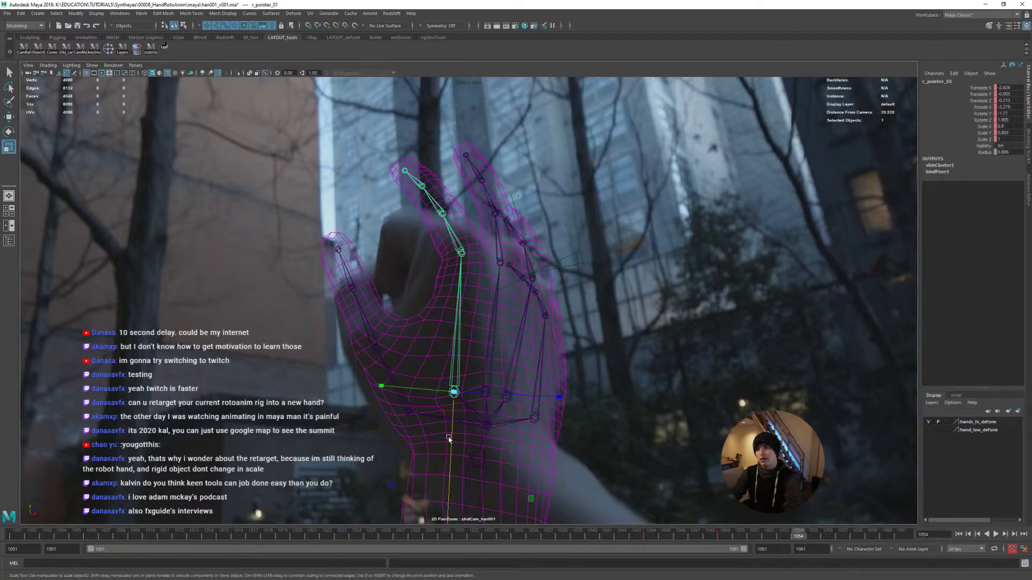
drag(450, 439, 470, 398)
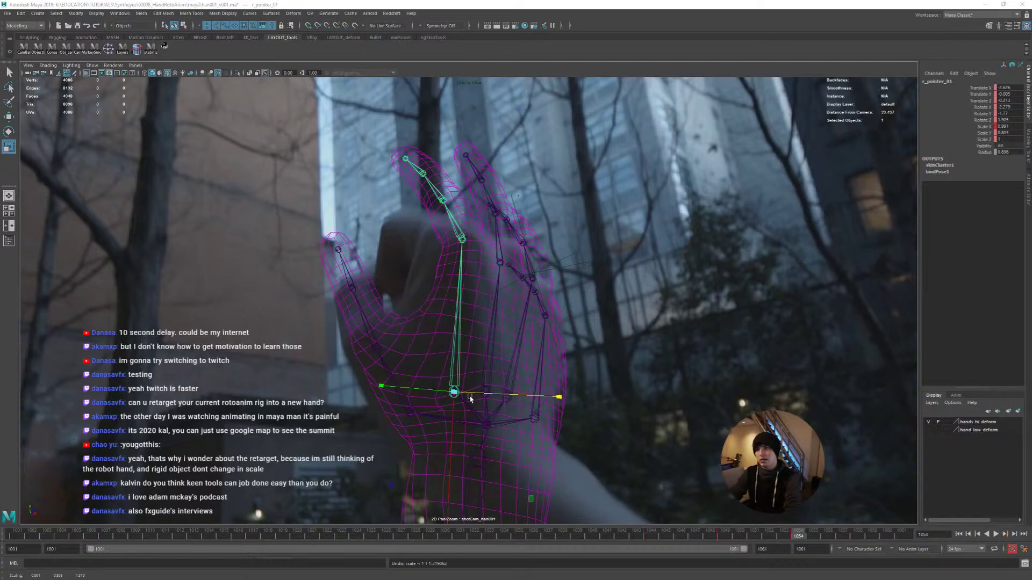
key(space)
alt+drag(357, 290, 162, 367)
key(space)
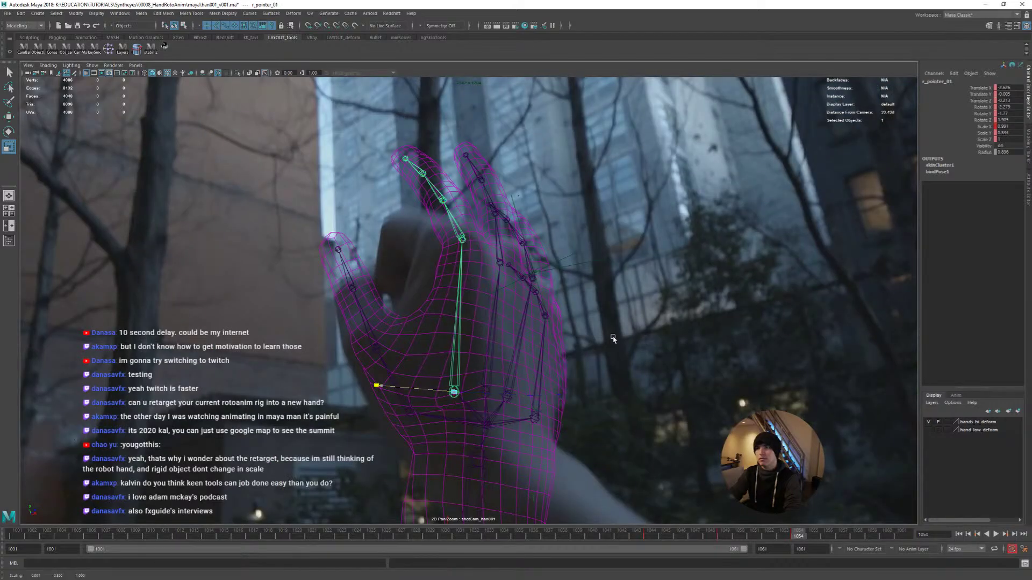
middle_drag(613, 339, 553, 350)
key(e)
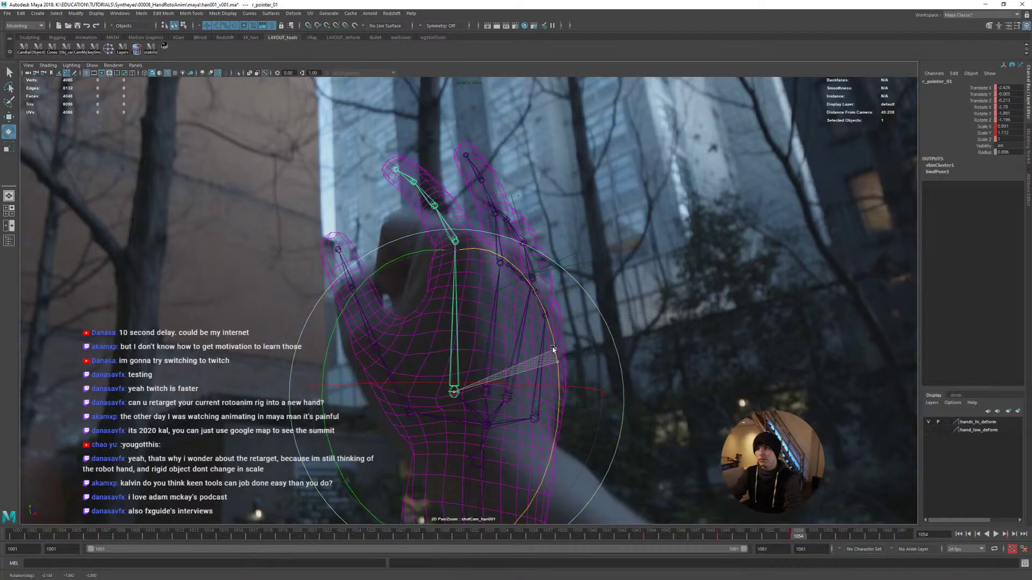
key(q)
Curl the index finger into the palm by rotating r_pointer_02, r_pointer_03 and r_pointer_04 together
click(424, 207)
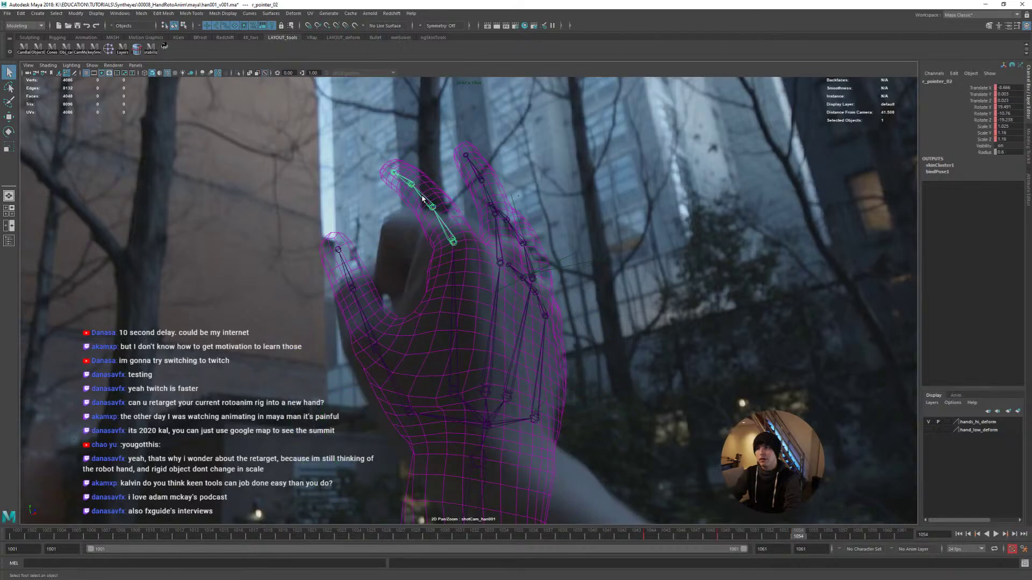
shift+click(423, 199)
shift+click(398, 176)
key(e)
drag(502, 235, 490, 107)
key(ctrl+z)
key(ctrl+z)
key(ctrl+z)
key(ctrl+z)
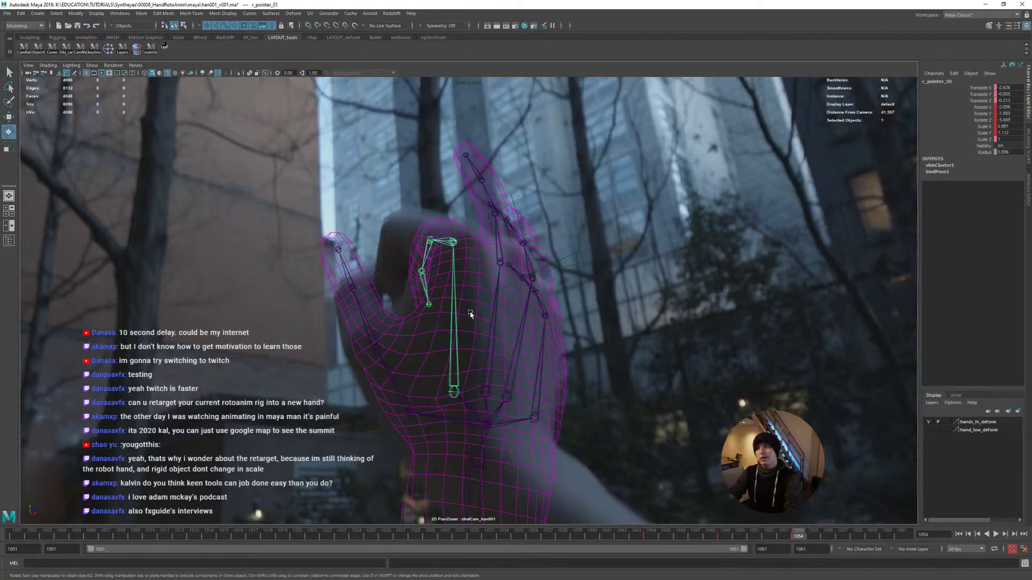
Twist r_pointer_01 and lengthen it to an X scale of about 1.025 so the index knuckle matches the footage
drag(469, 379, 513, 352)
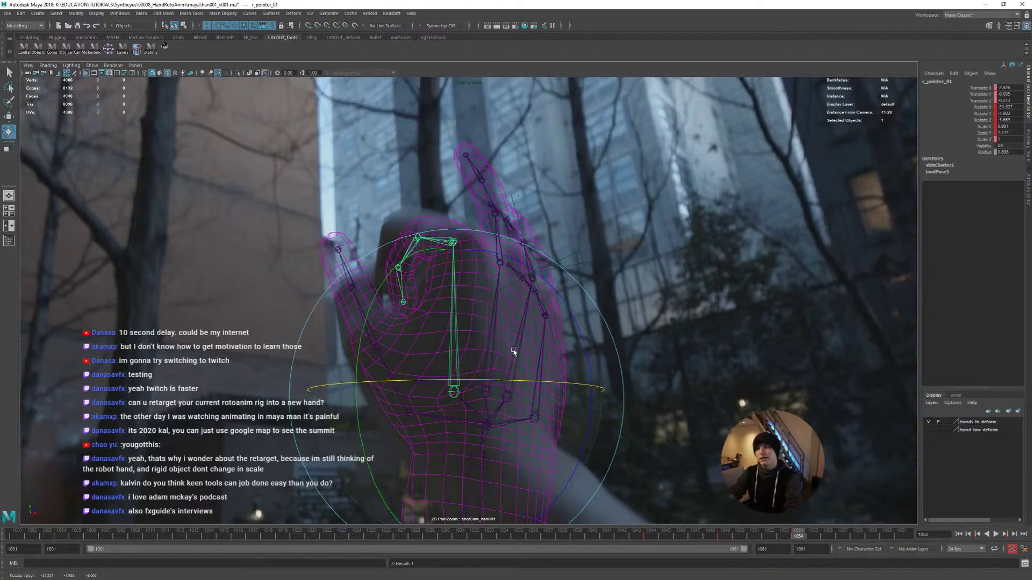
key(w)
drag(458, 394, 520, 368)
key(ctrl+z)
key(e)
key(r)
key(e)
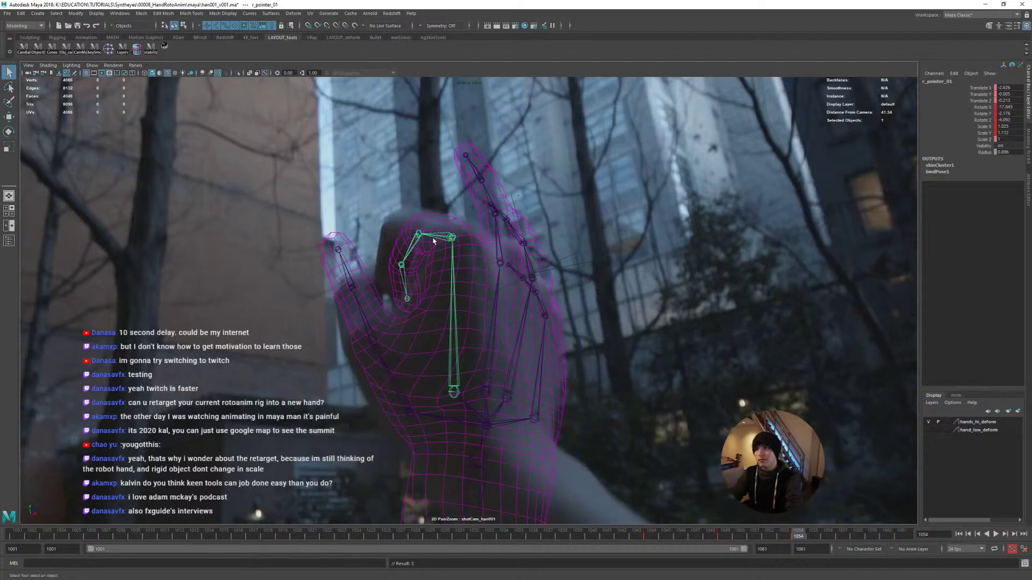
Rotate r_pointer_02 to adjust the curled index finger, checking it against the hand in the perspective view
click(452, 238)
mouse_move(485, 243)
mouse_down()
mouse_move(546, 258)
mouse_move(480, 256)
mouse_up()
key(space)
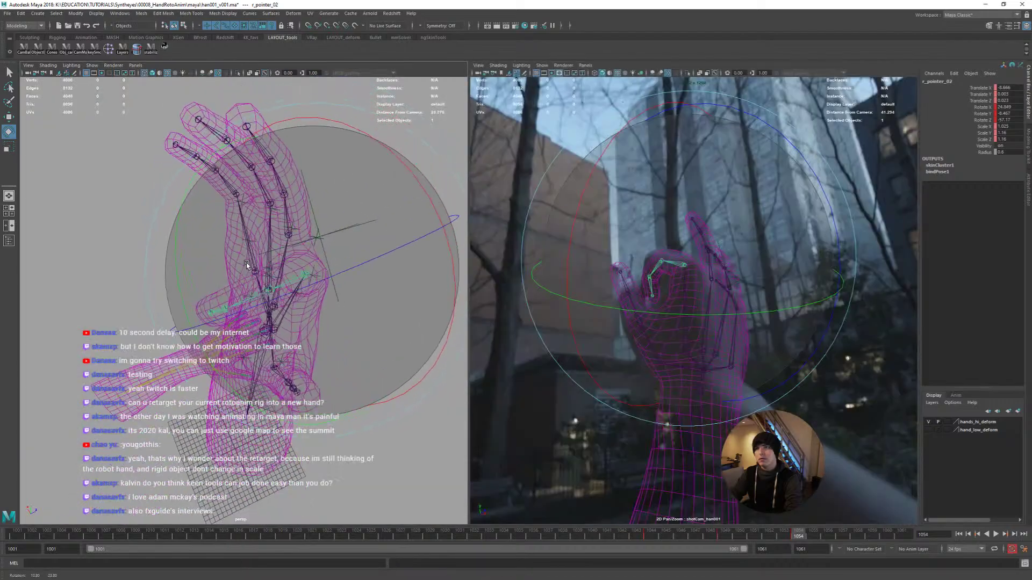
alt+drag(323, 300, 237, 294)
Swing r_pointer_01 outward toward the thumb side and refine its rotation against the footage
key(q)
click(238, 297)
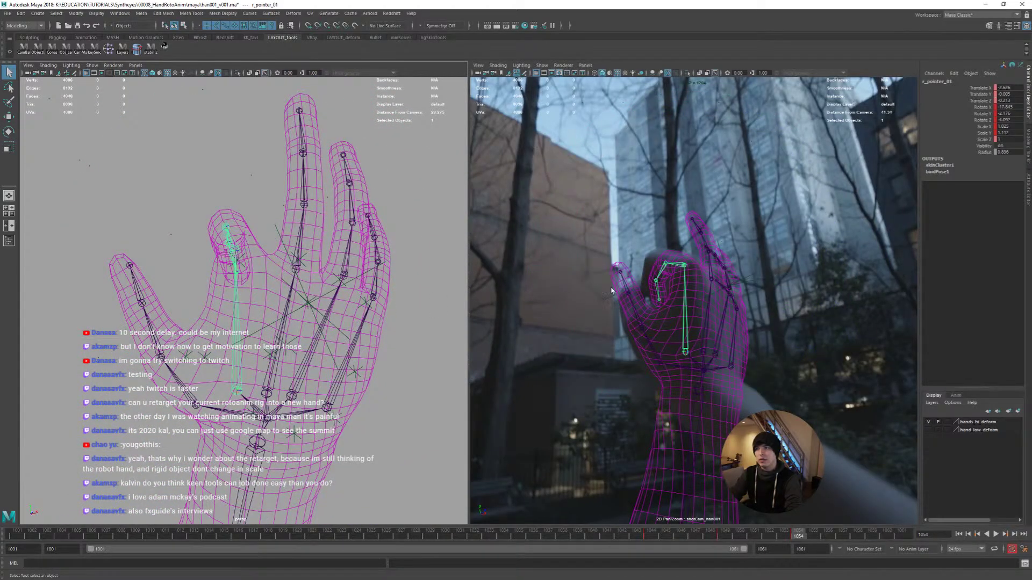
key(e)
drag(188, 264, 178, 264)
alt+drag(273, 275, 307, 280)
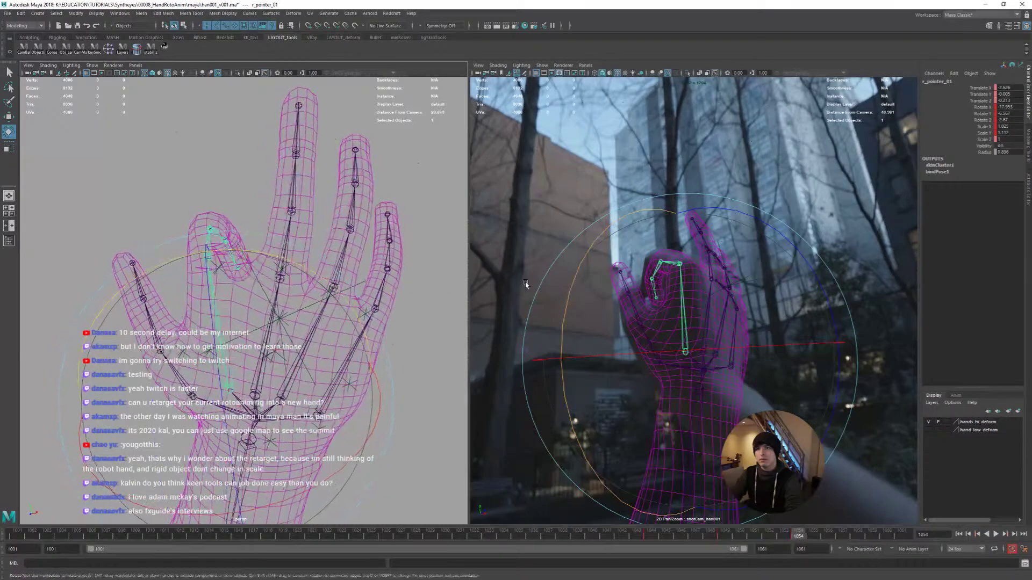
key(space)
drag(594, 280, 488, 275)
key(q)
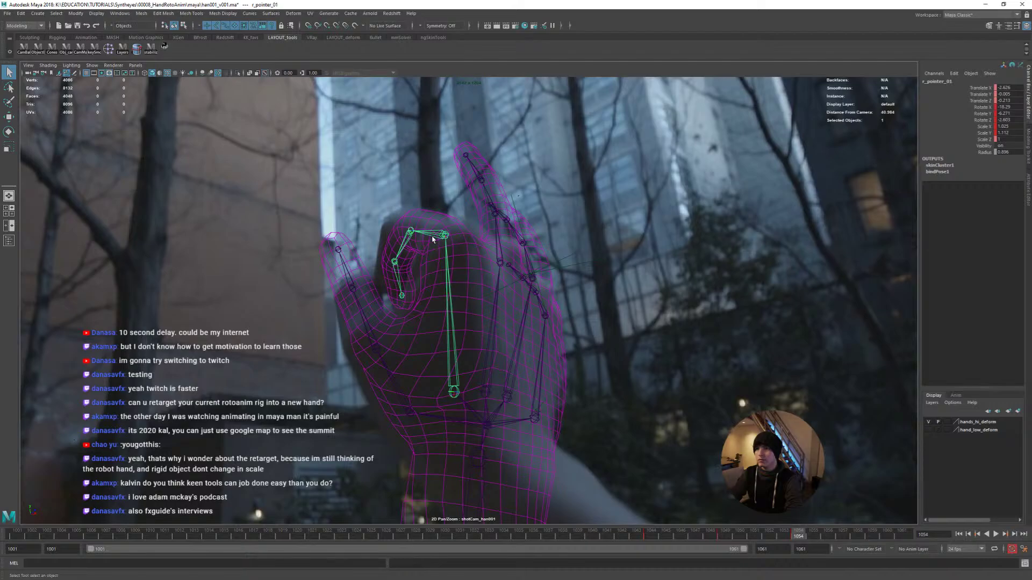
Twist r_pointer_02 to about 5 degrees in Rotate X so the curled index finger lines up with its base
click(450, 245)
key(e)
drag(457, 245, 468, 244)
key(space)
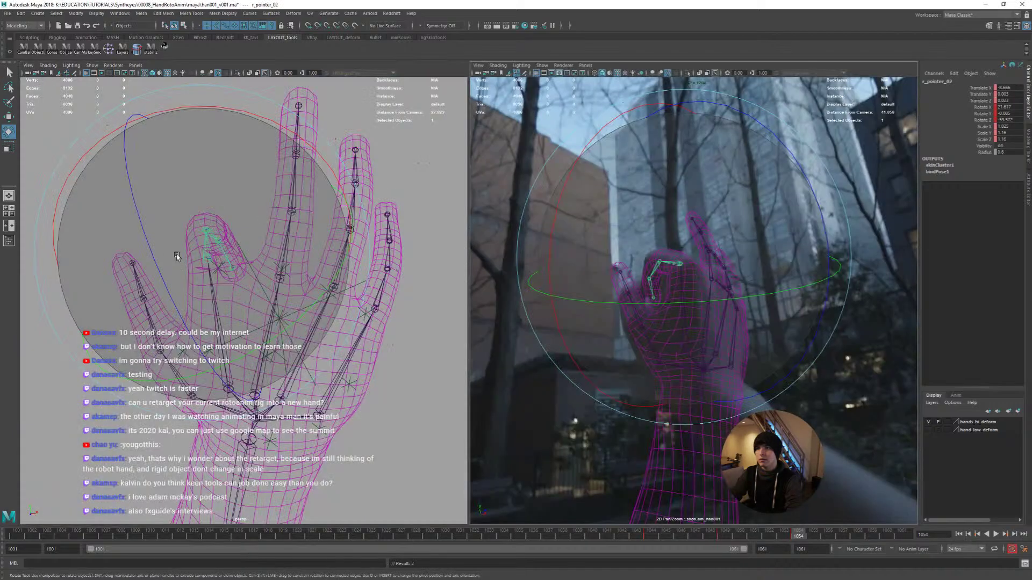
alt+drag(269, 236, 178, 247)
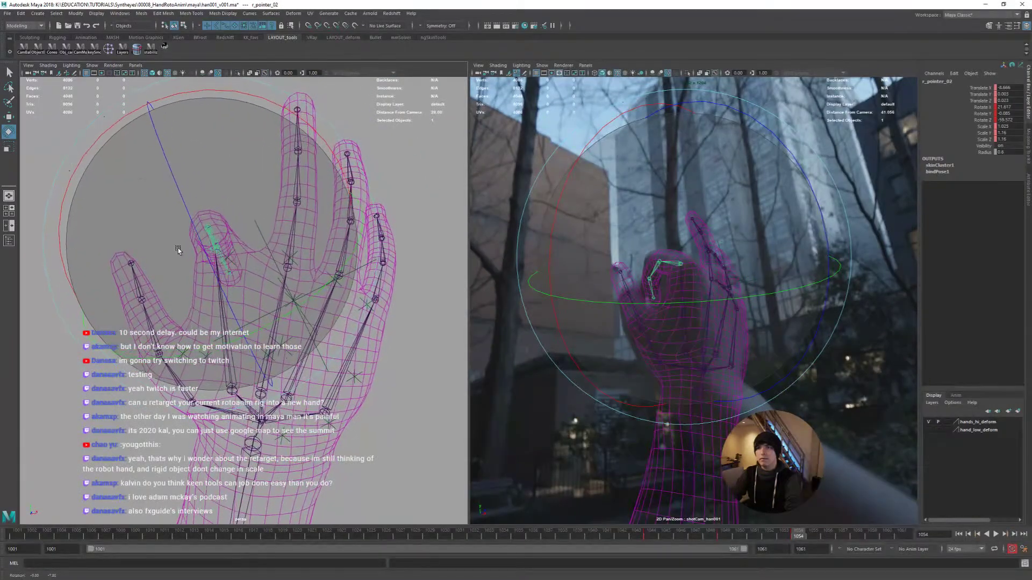
drag(291, 111, 325, 162)
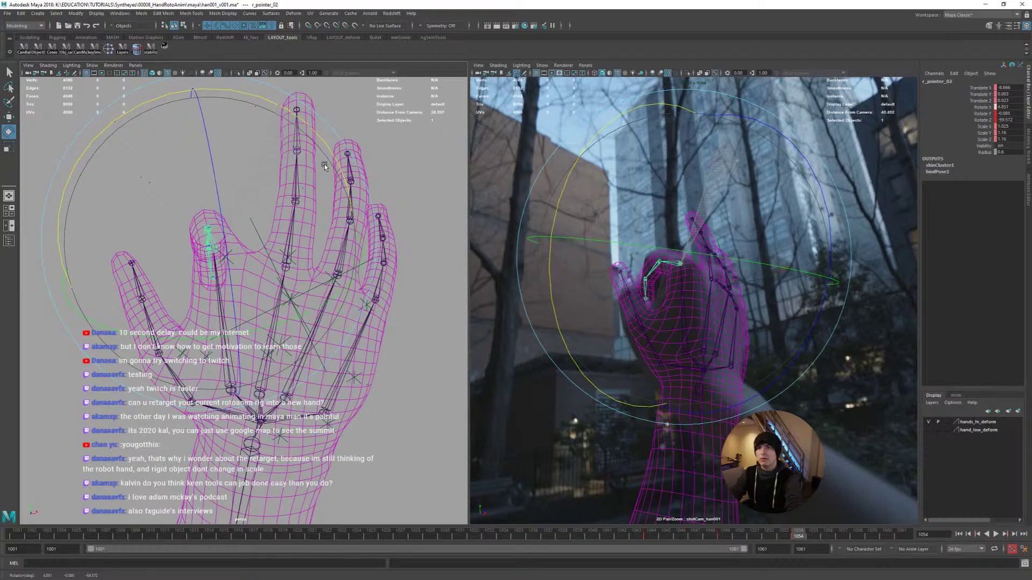
Move r_pointer_02 slightly so the index knuckle follows its outline in the footage
key(w)
drag(214, 250, 218, 245)
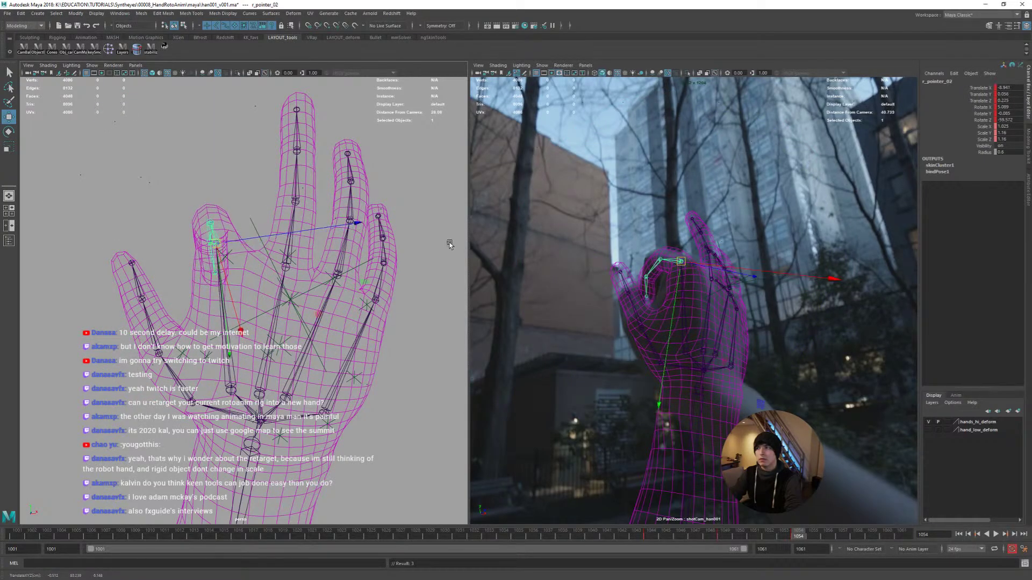
key(space)
drag(445, 234, 446, 240)
Lengthen r_pointer_02 along its bone by scaling it to about 1.23 in Scale X to match the footage
key(e)
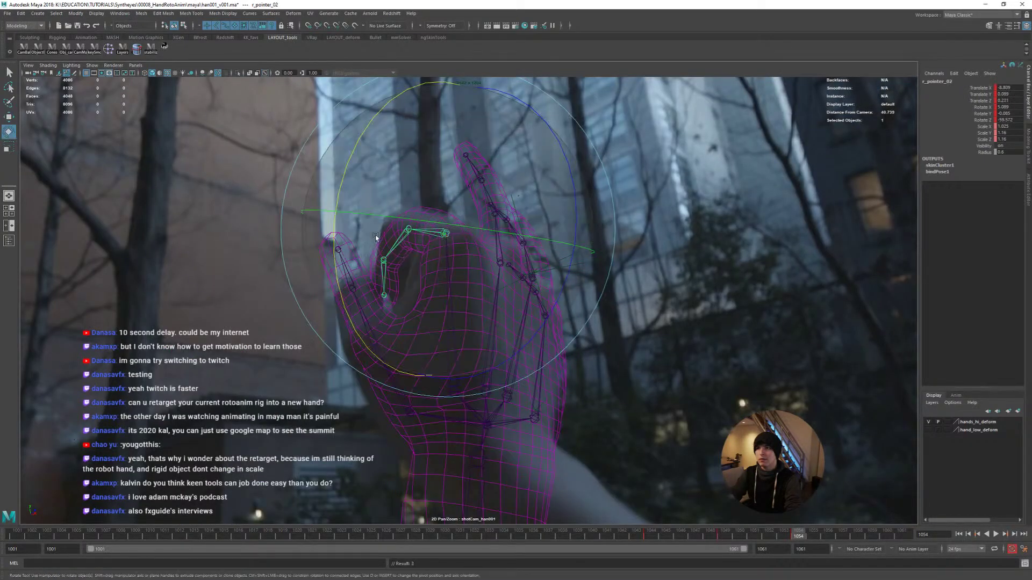
key(q)
key(r)
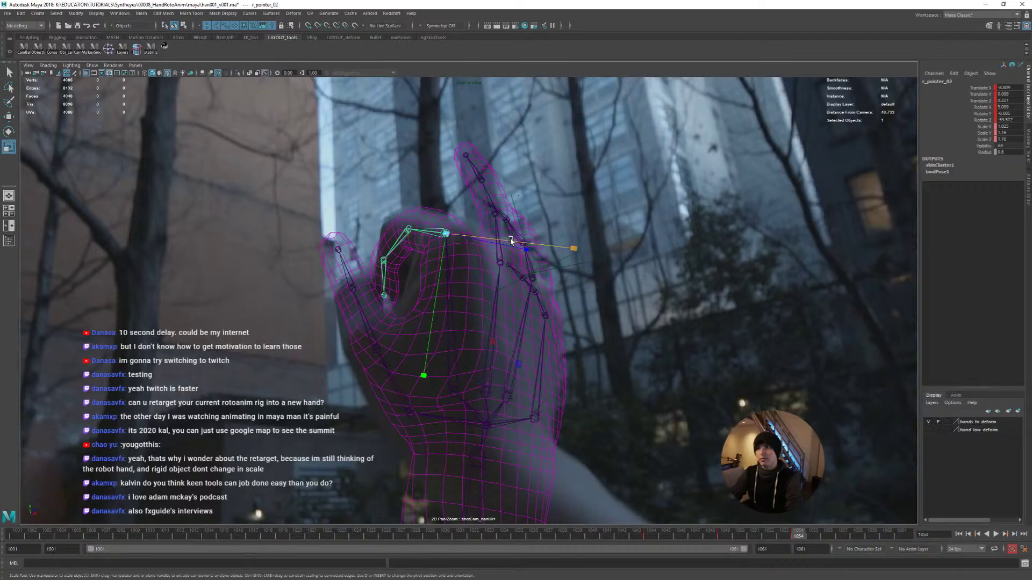
key(space)
alt+drag(337, 234, 294, 300)
middle_drag(295, 299, 301, 300)
key(space)
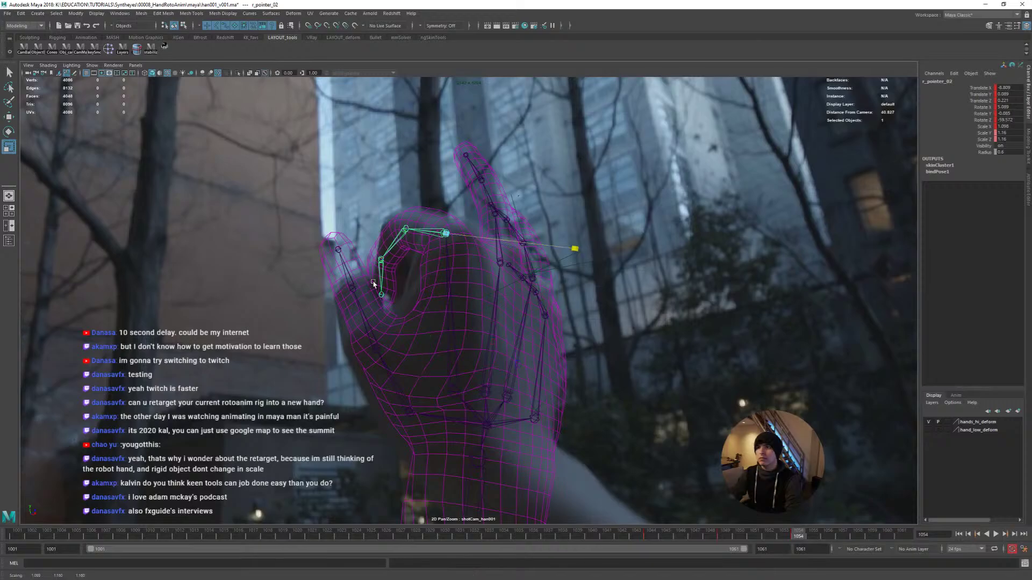
key(space)
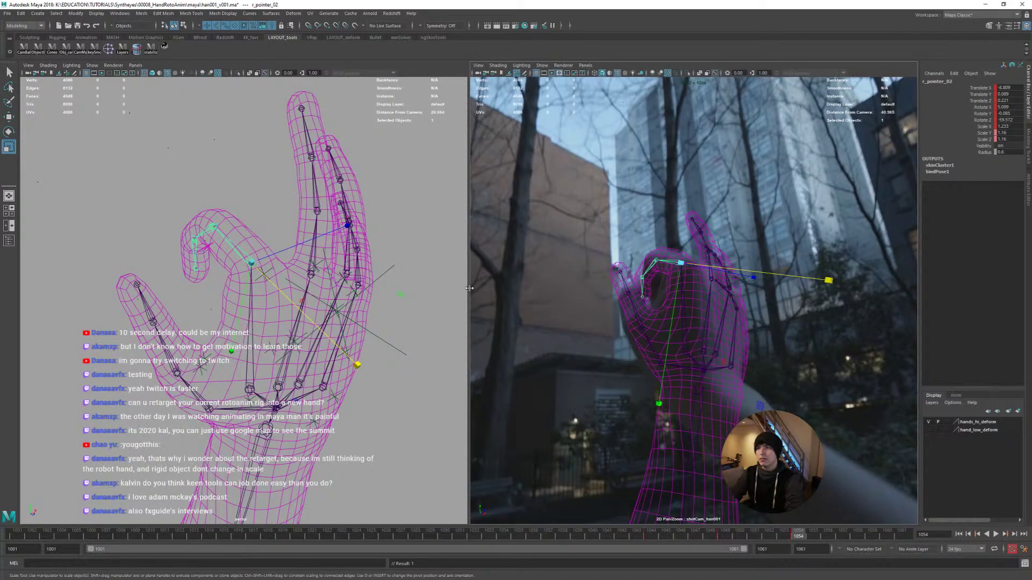
Give the shot camera view more room, curl r_pointer_03 inward to about -75 degrees in Rotate Z, and lengthen it along X
middle_drag(468, 289, 336, 290)
drag(361, 291, 283, 297)
scroll(227, 250, up, 10)
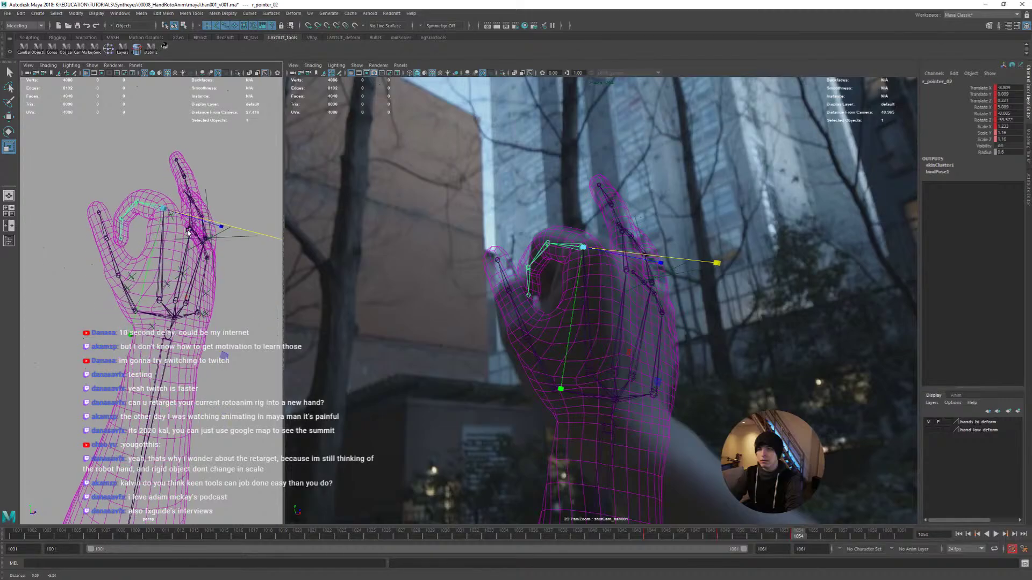
scroll(226, 251, down, 3)
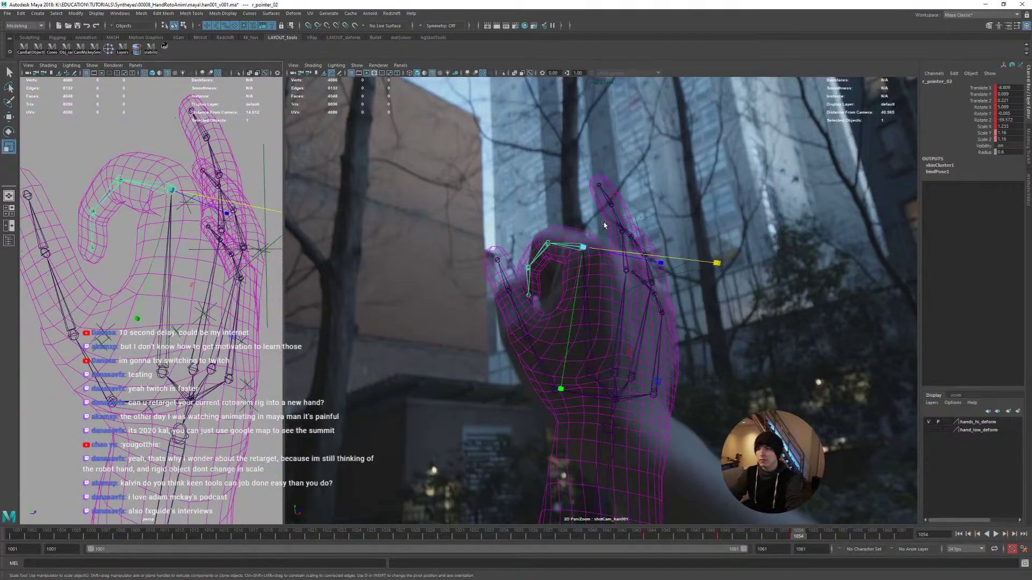
key(Down)
key(e)
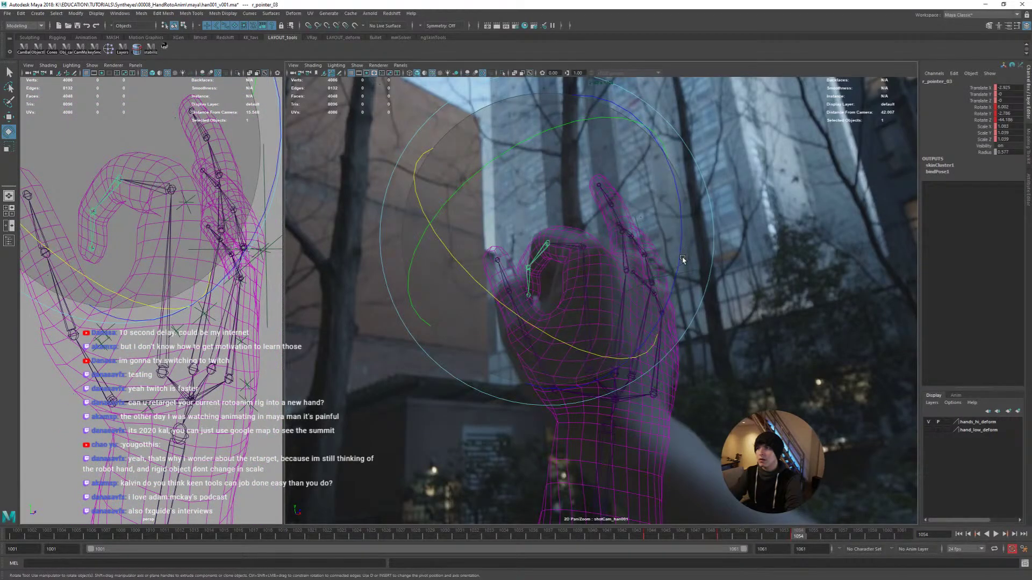
drag(683, 259, 564, 185)
key(r)
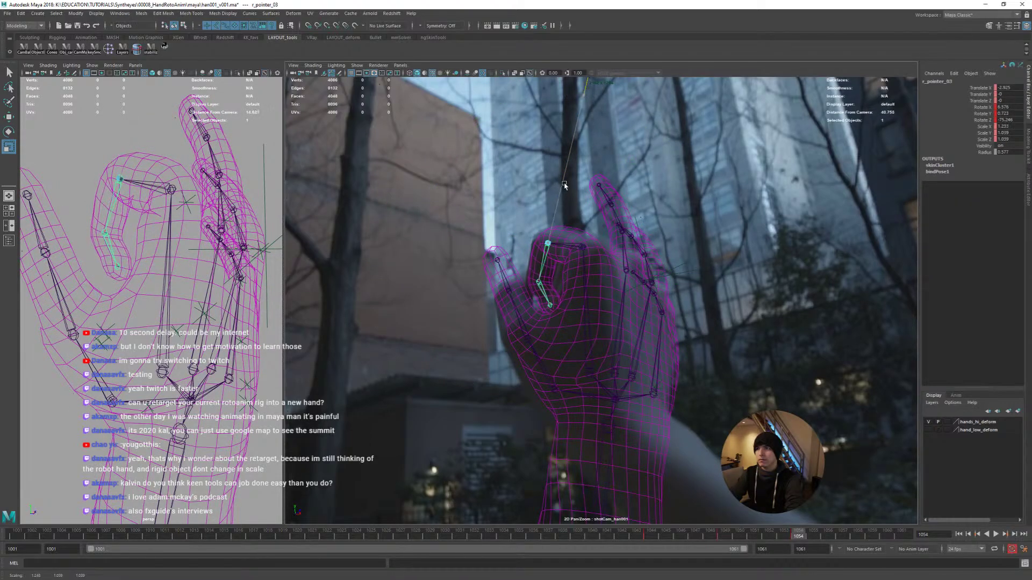
Rotate the index fingertip joint below r_pointer_03 inward so the tip curls toward the palm
key(Down)
key(e)
drag(657, 317, 639, 275)
key(q)
Lengthen r_pointer_03 along X and fine-tune the length of r_pointer_02 to fit the finger's outline
key(Up)
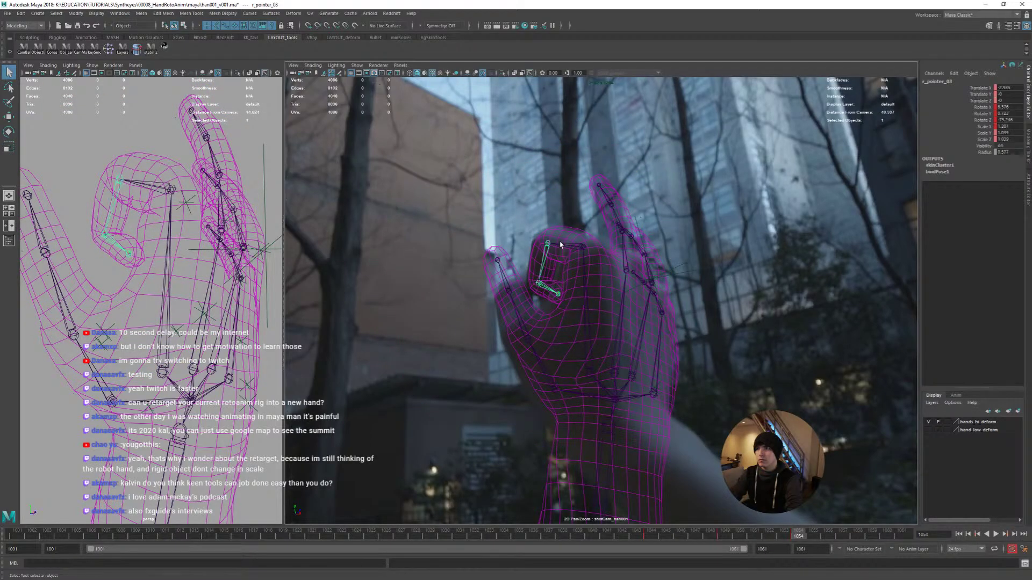
key(r)
drag(560, 246, 618, 255)
key(Up)
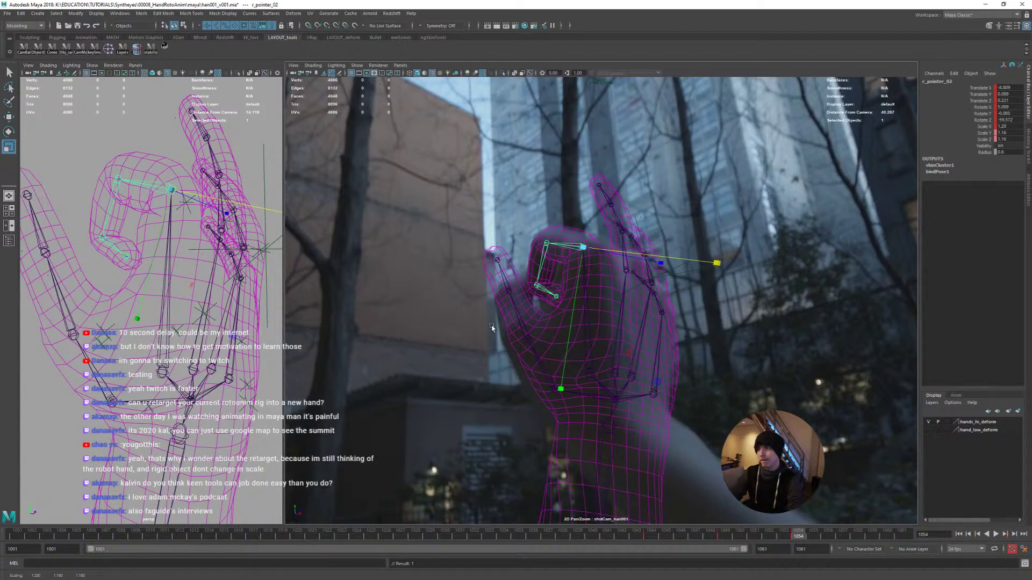
Rotate r_thumb_01 outward in the full-size shot camera view to follow the base of the thumb
click(553, 386)
key(space)
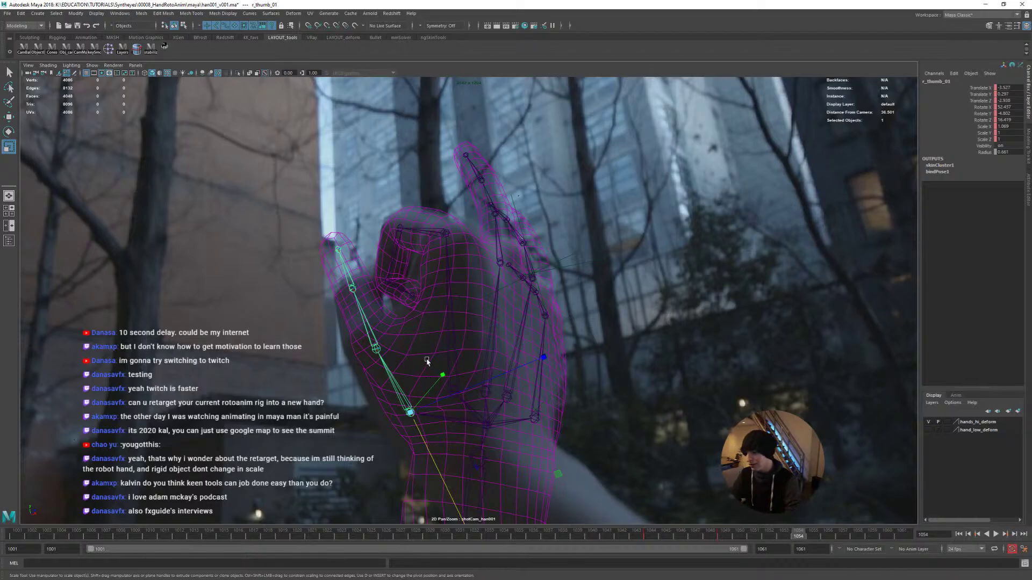
key(e)
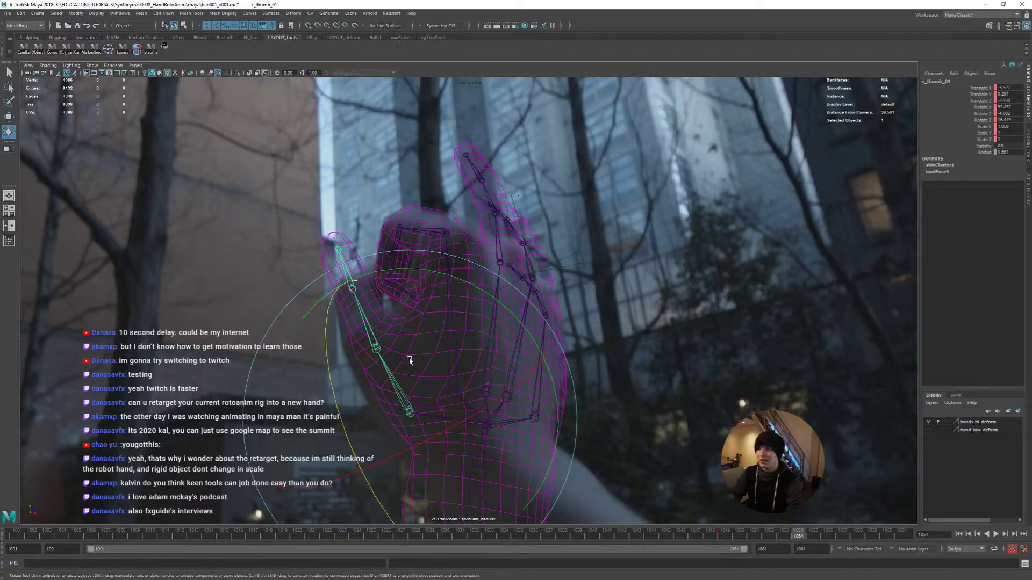
drag(486, 296, 369, 327)
Lengthen r_thumb_01 by scaling it to about 1.17 in Scale X
key(q)
click(366, 352)
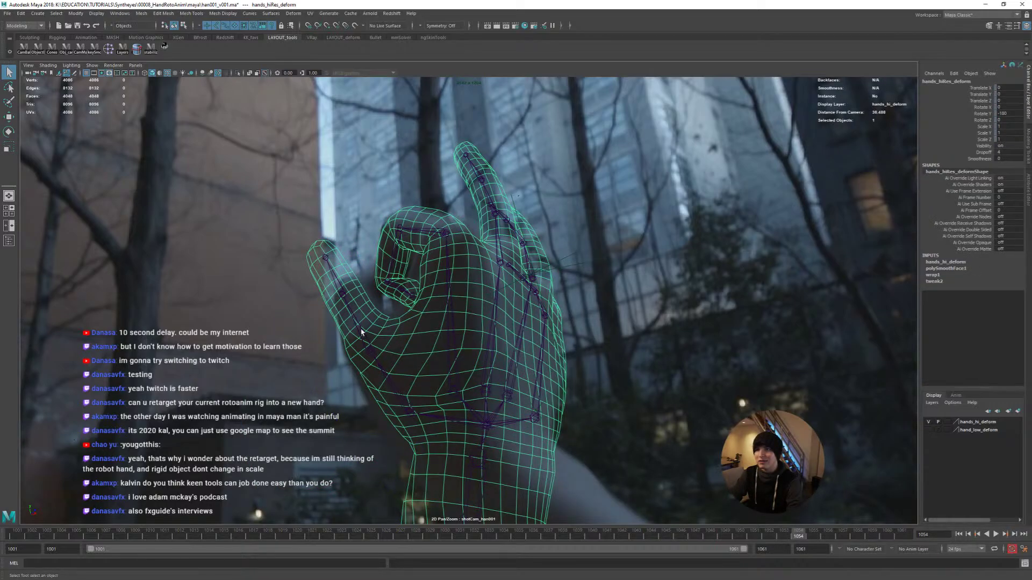
click(371, 352)
key(e)
key(r)
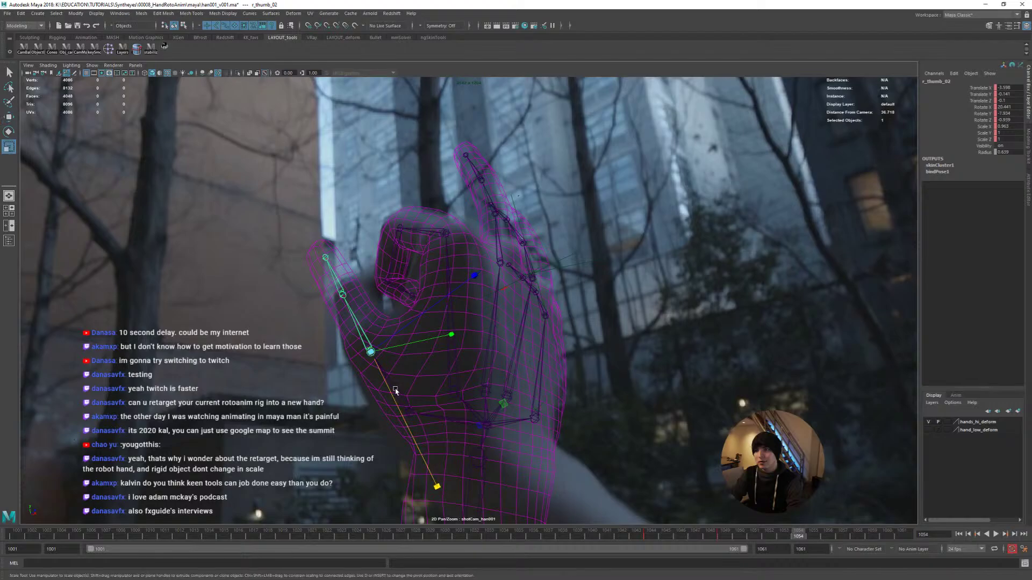
key(Up)
drag(427, 437, 429, 452)
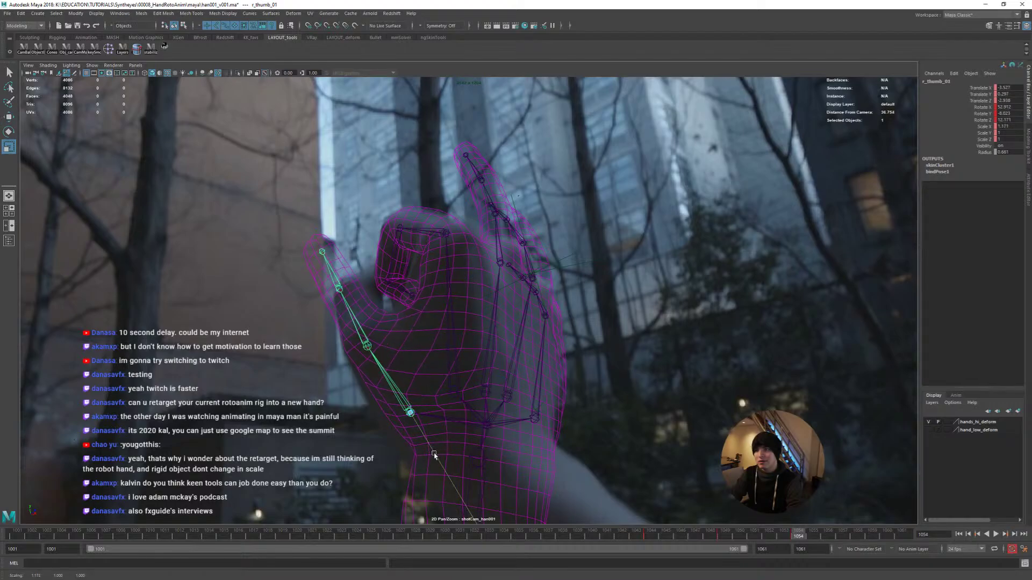
Rotate r_thumb_02 inward so the middle thumb segment follows the thumb's outer edge in the footage
key(Down)
key(e)
drag(371, 388, 304, 295)
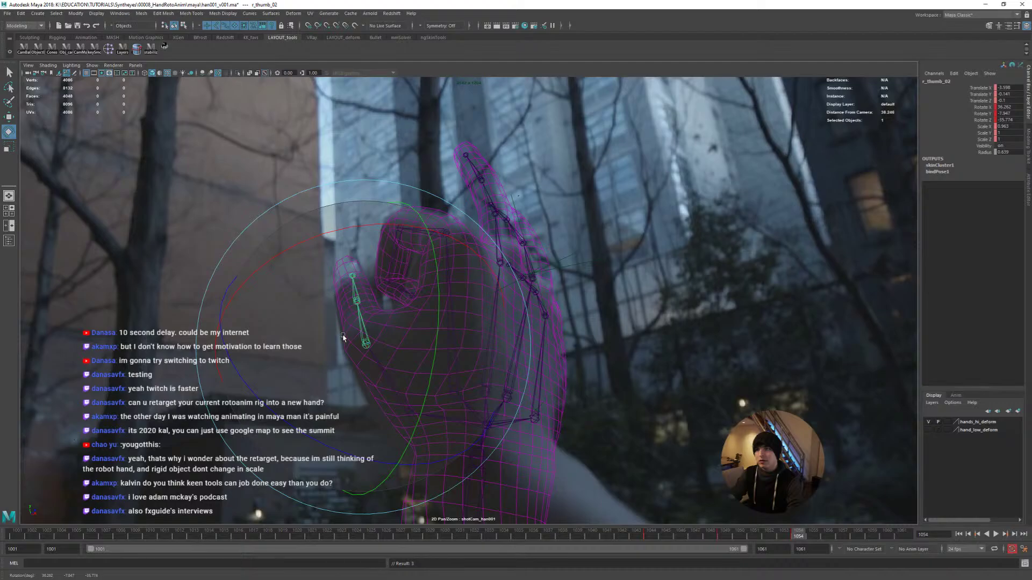
mouse_move(344, 337)
mouse_down()
mouse_move(357, 302)
mouse_move(355, 348)
mouse_up()
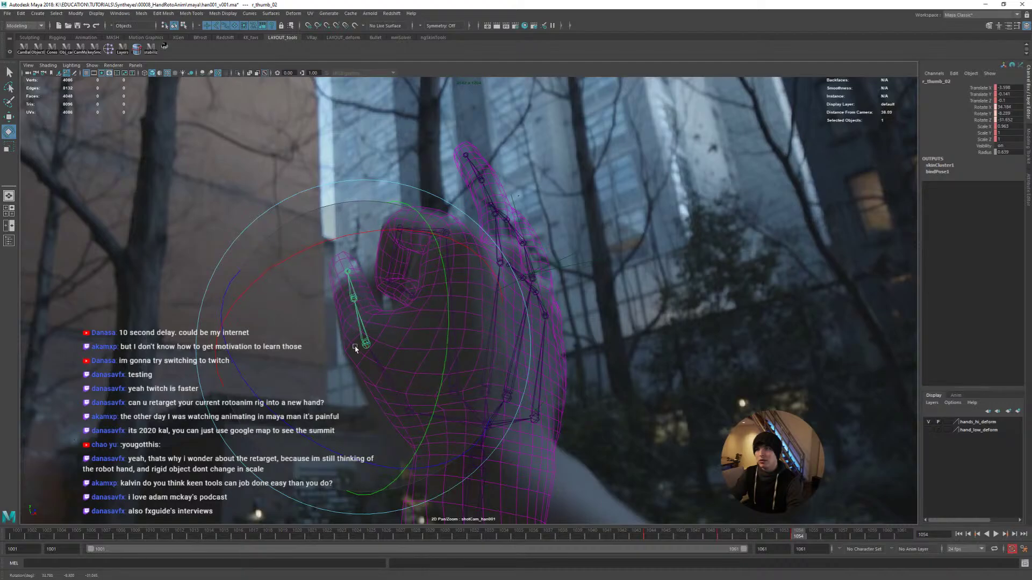
Bend the thumb tip joint r_thumb_03 in toward the curled index finger and bring back the perspective view
click(351, 286)
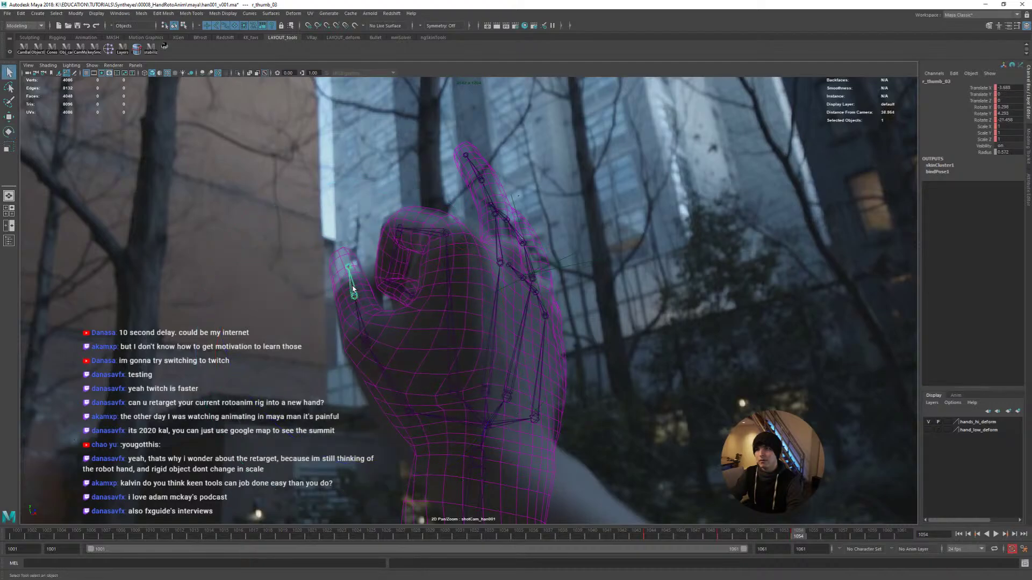
drag(351, 286, 242, 263)
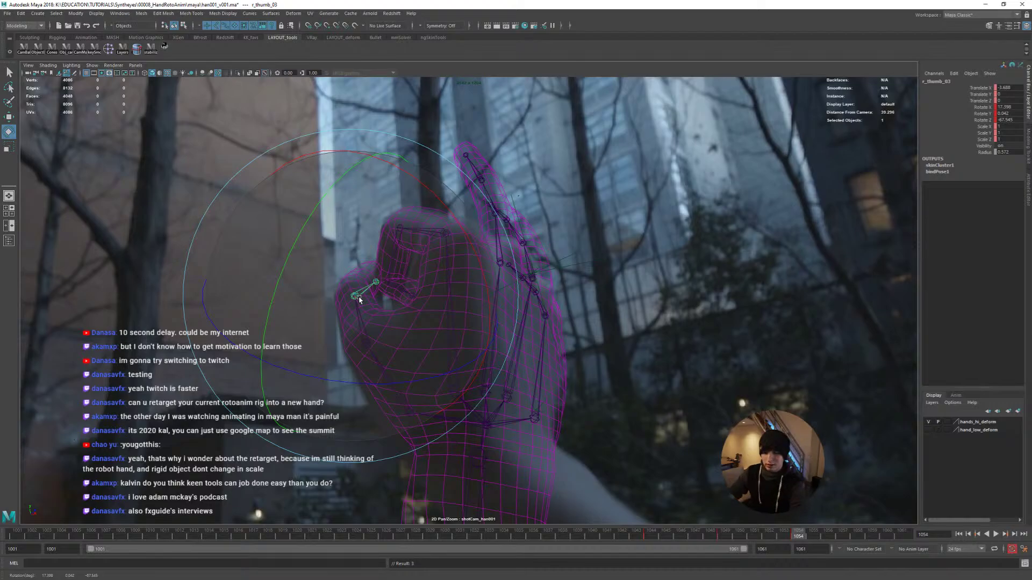
key(space)
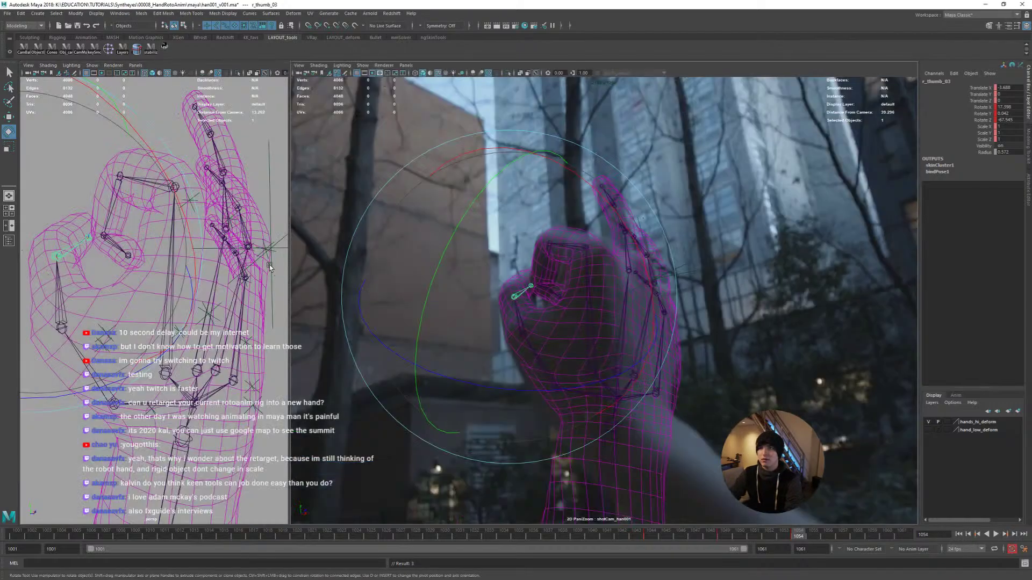
Rotate r_pointer_03 in the perspective view to bring the curled index fingertip into line with the thumb tip
alt+drag(226, 274, 112, 248)
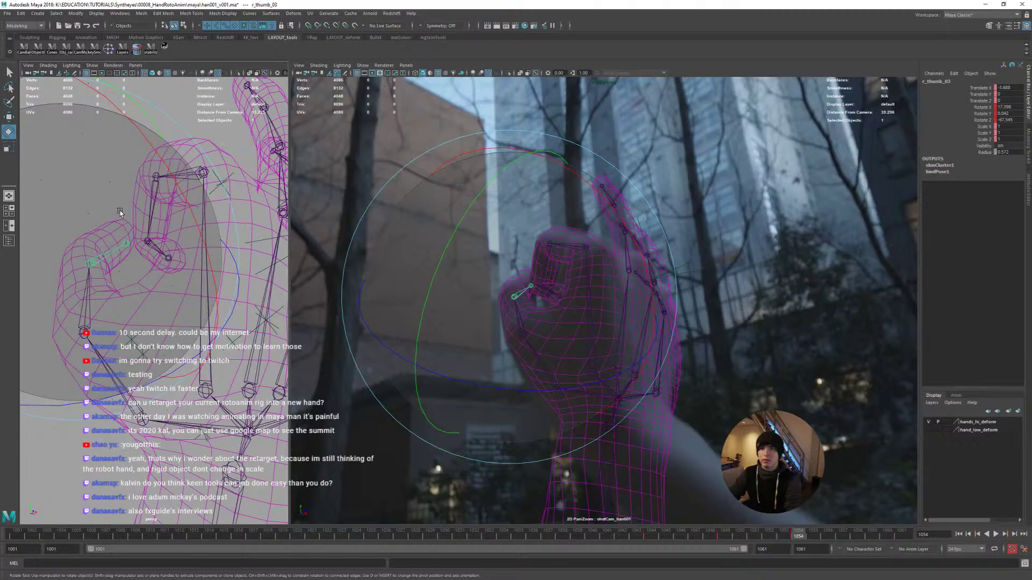
alt+drag(120, 212, 157, 229)
click(159, 230)
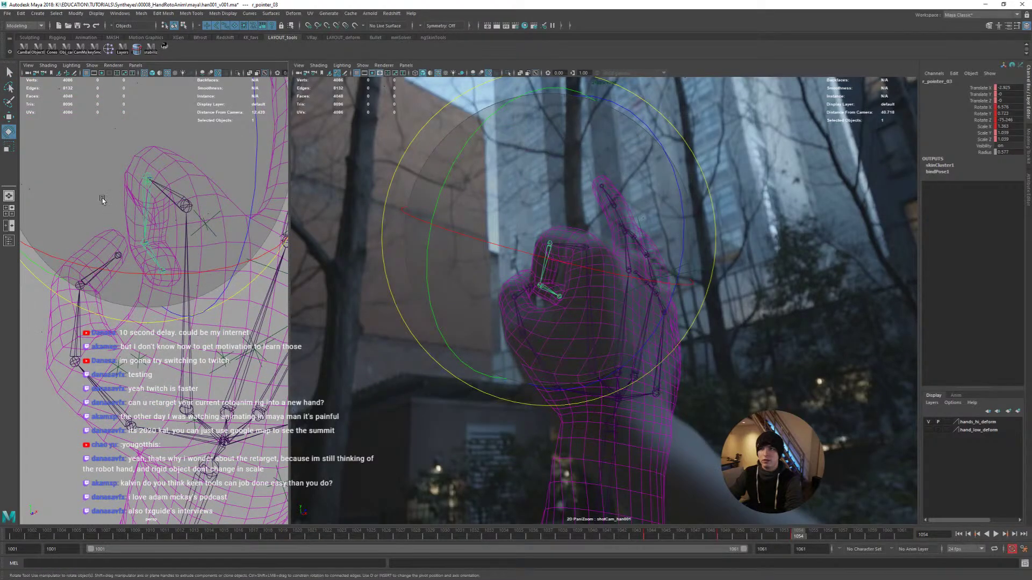
drag(102, 198, 192, 191)
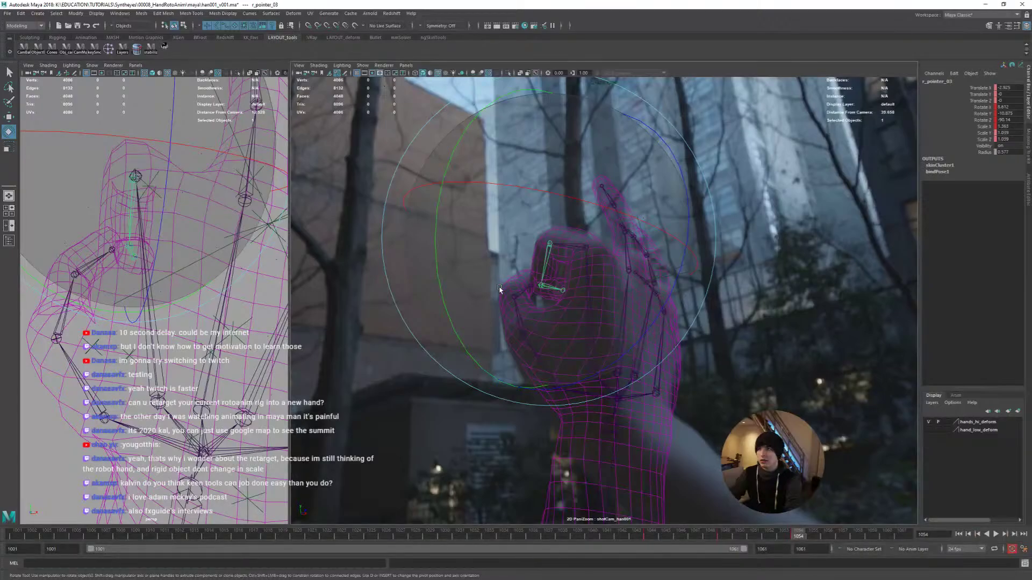
Move r_pointer_02 slightly in the shot camera view so the index knuckle matches the footage
key(space)
drag(453, 290, 444, 245)
click(446, 233)
key(w)
key(q)
key(space)
Lengthen r_thumb_01 along X in the perspective view so the thumb reaches the curled index finger
alt+drag(178, 268, 204, 291)
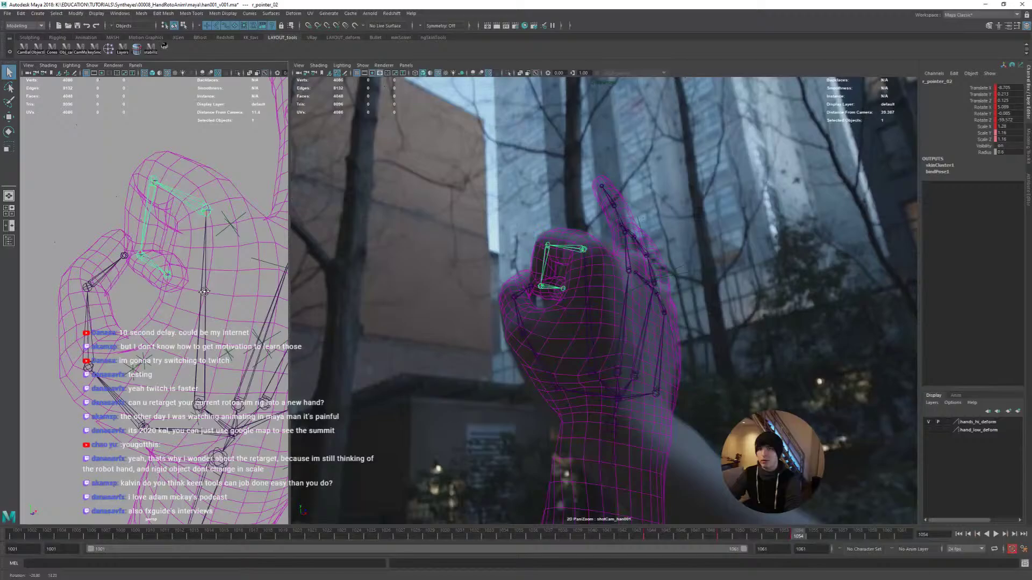
click(89, 322)
alt+drag(90, 323, 134, 300)
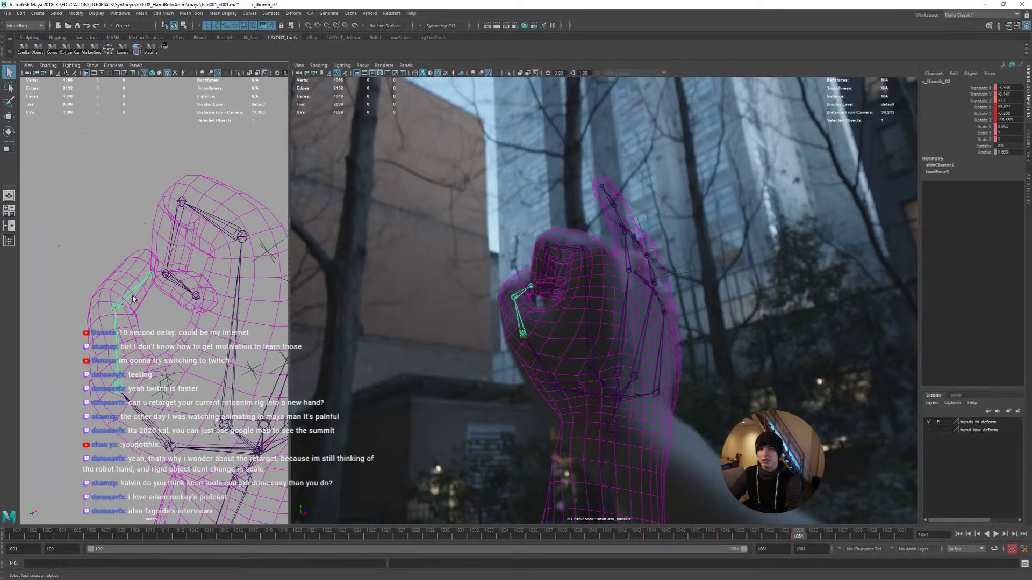
click(149, 425)
key(r)
alt+drag(149, 425, 161, 421)
drag(189, 488, 199, 486)
alt+drag(199, 486, 230, 445)
alt+drag(230, 445, 152, 387)
Rotate r_thumb_01 in the shot camera view to realign the lengthened thumb with the footage
key(e)
key(space)
drag(465, 353, 458, 345)
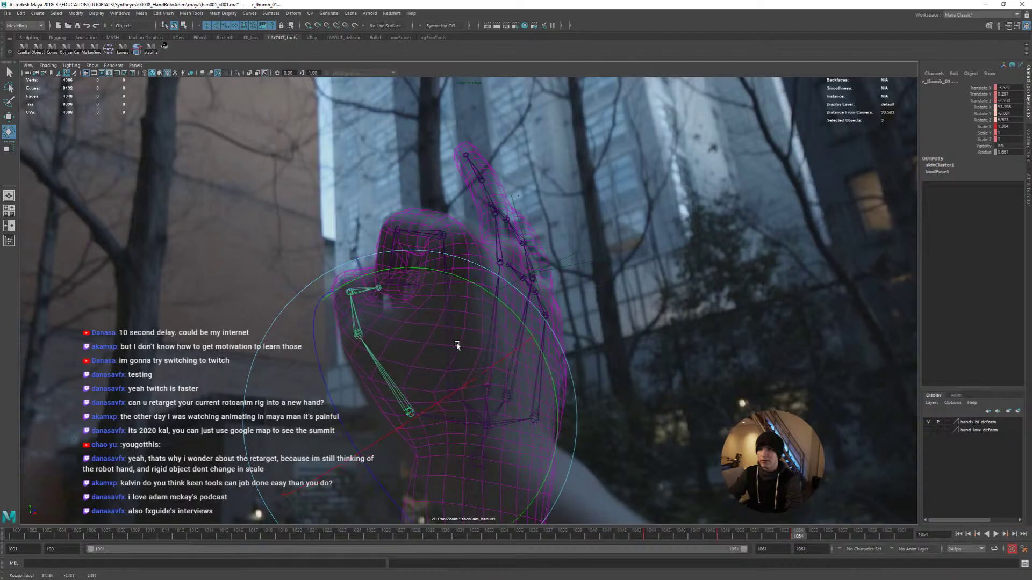
drag(548, 369, 500, 421)
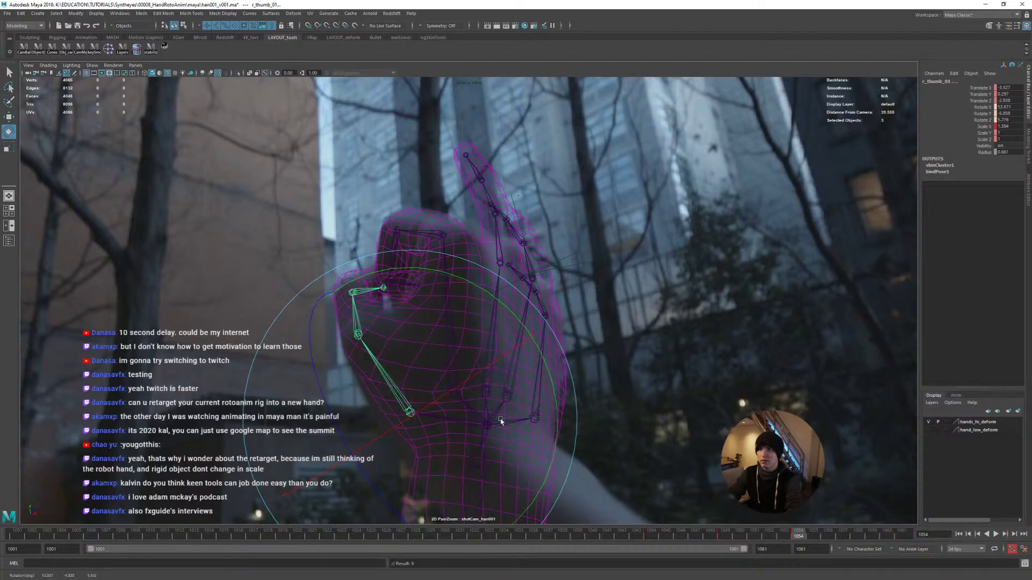
scroll(415, 323, up, 5)
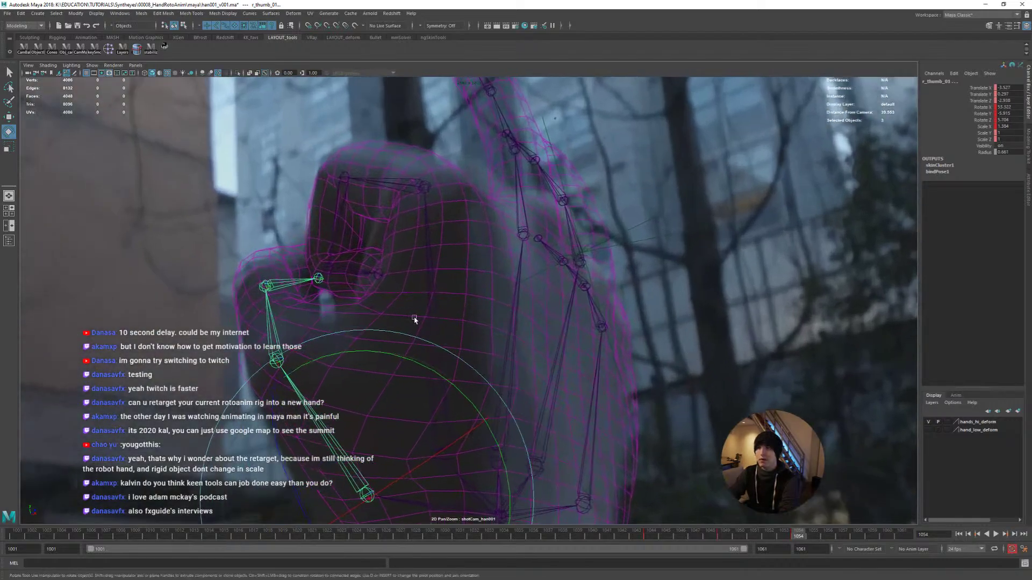
scroll(398, 419, down, 1)
drag(397, 424, 511, 457)
key(ctrl+z)
key(ctrl+z)
key(ctrl+z)
key(ctrl+z)
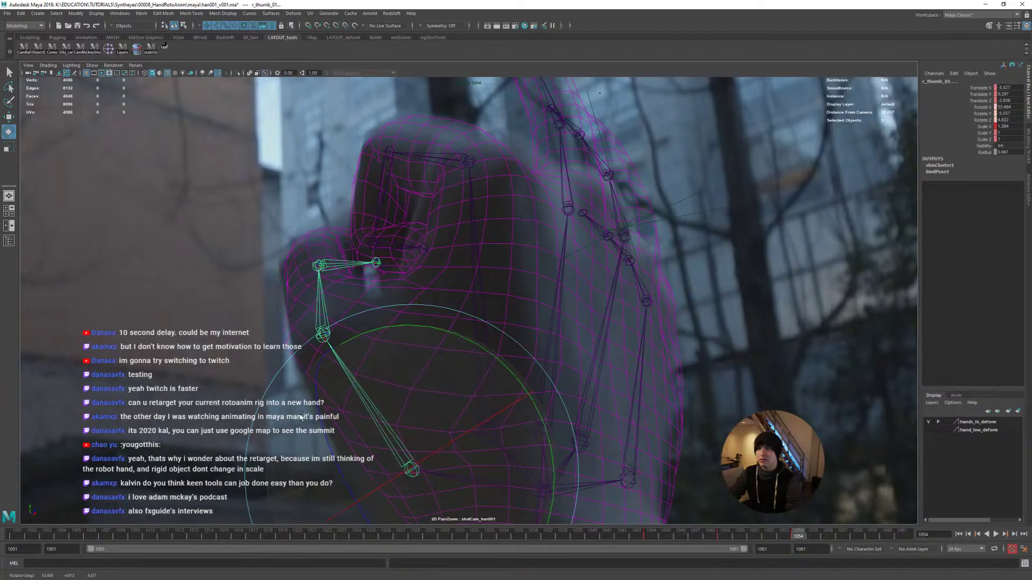
Fine-tune the rotation of r_thumb_01 and r_thumb_03 so the thumb tip fits its outline in the footage
drag(414, 416, 415, 414)
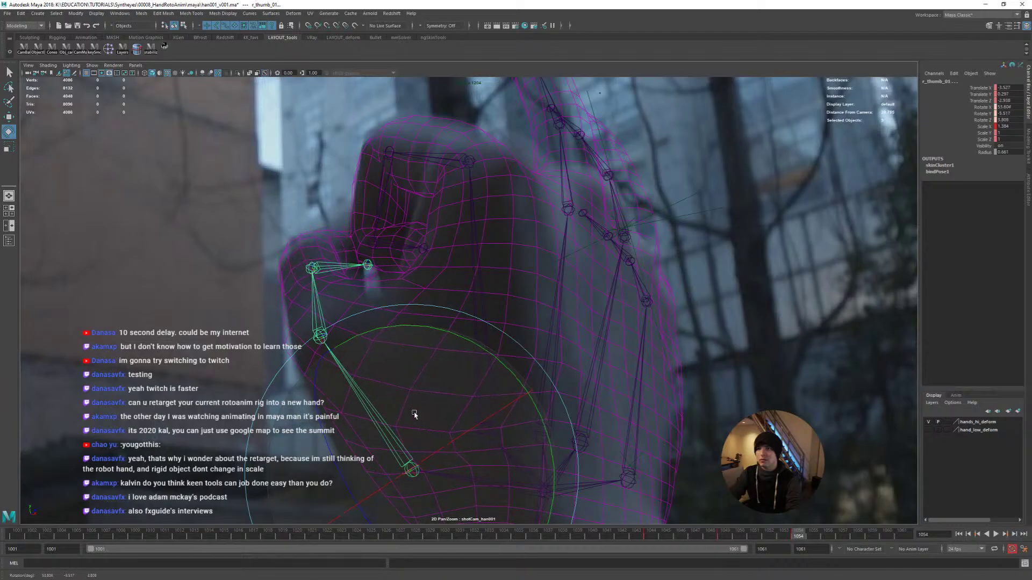
click(329, 267)
drag(287, 277, 316, 301)
Select all thumb and index finger joints in the perspective view and key their channels at frame 1054
key(space)
key(space)
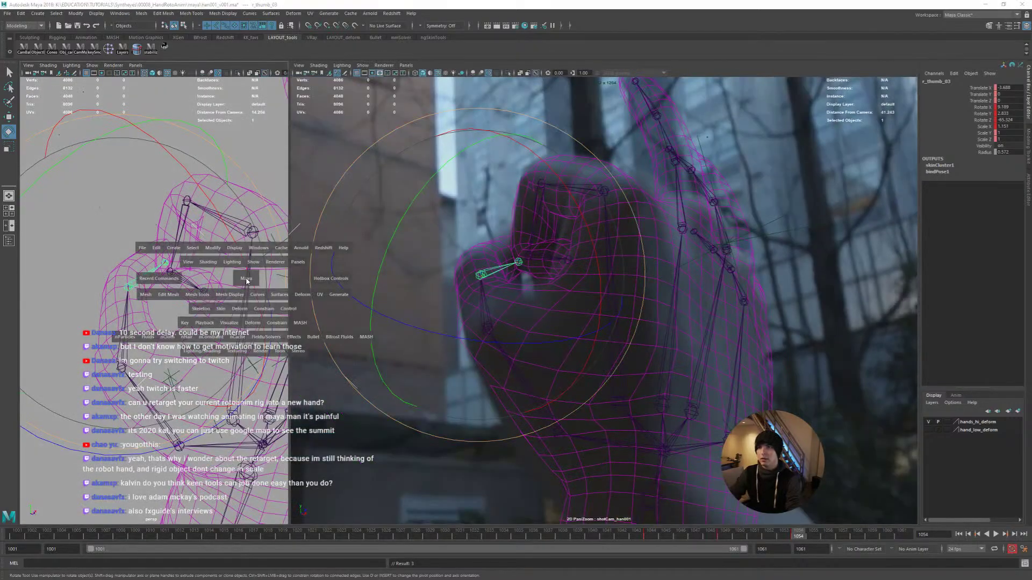
scroll(388, 292, down, 3)
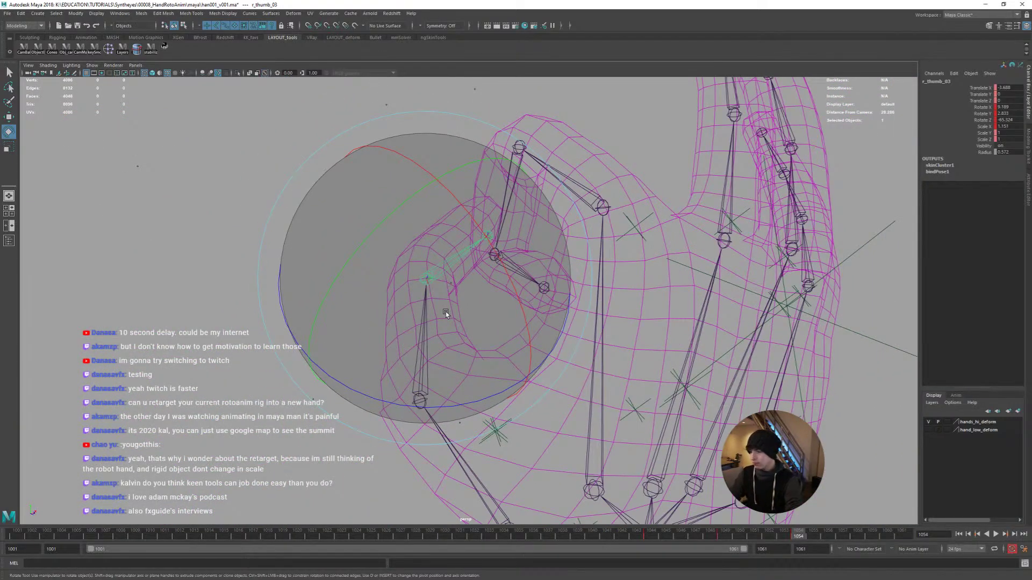
key(q)
scroll(458, 284, down, 1)
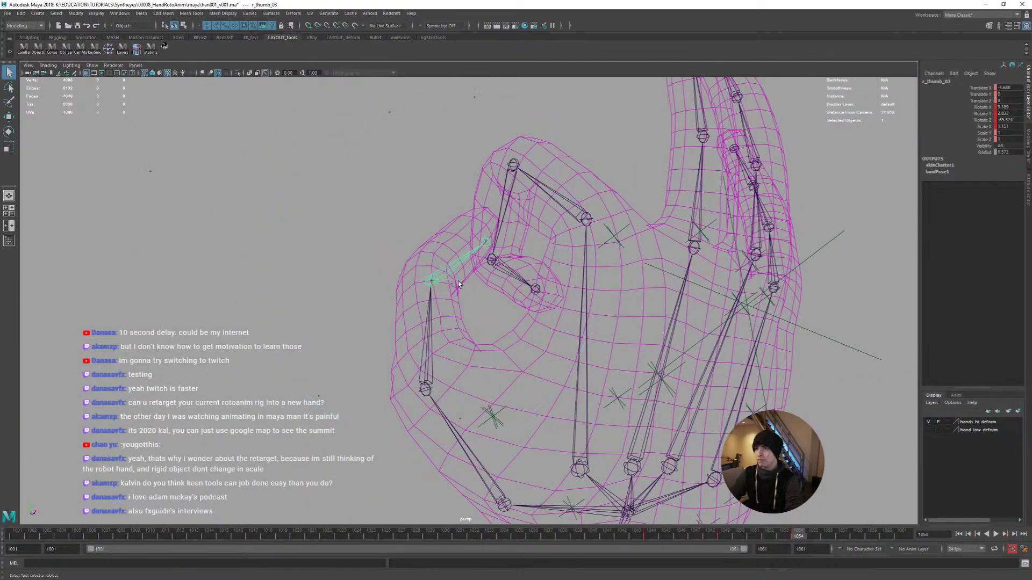
shift+click(429, 330)
alt+middle_drag(435, 356, 396, 243)
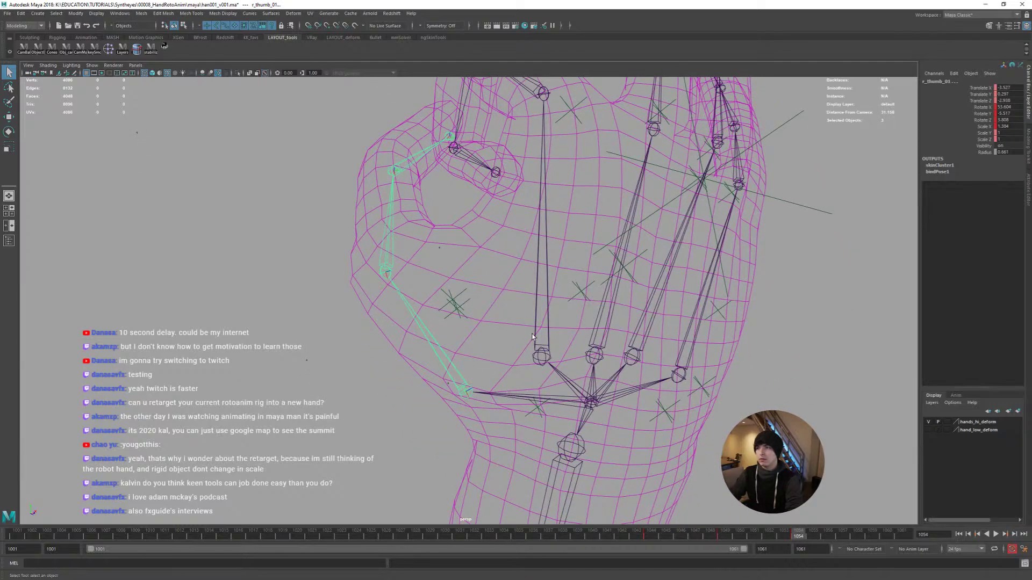
alt+drag(533, 328, 441, 252)
shift+click(424, 239)
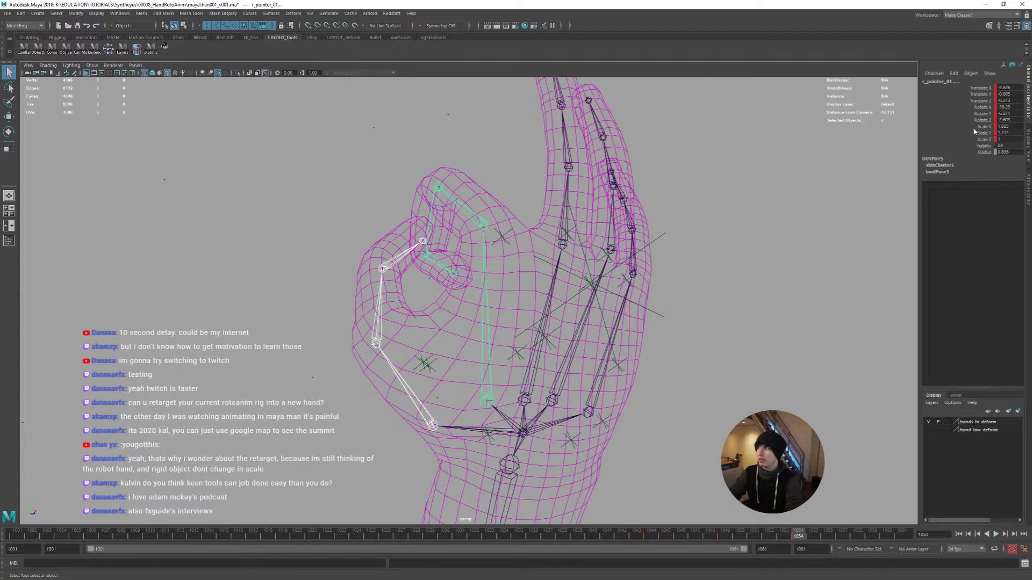
Select the middle finger joints r_middle_02 to r_middle_04 over the footage in the shot camera view
key(space)
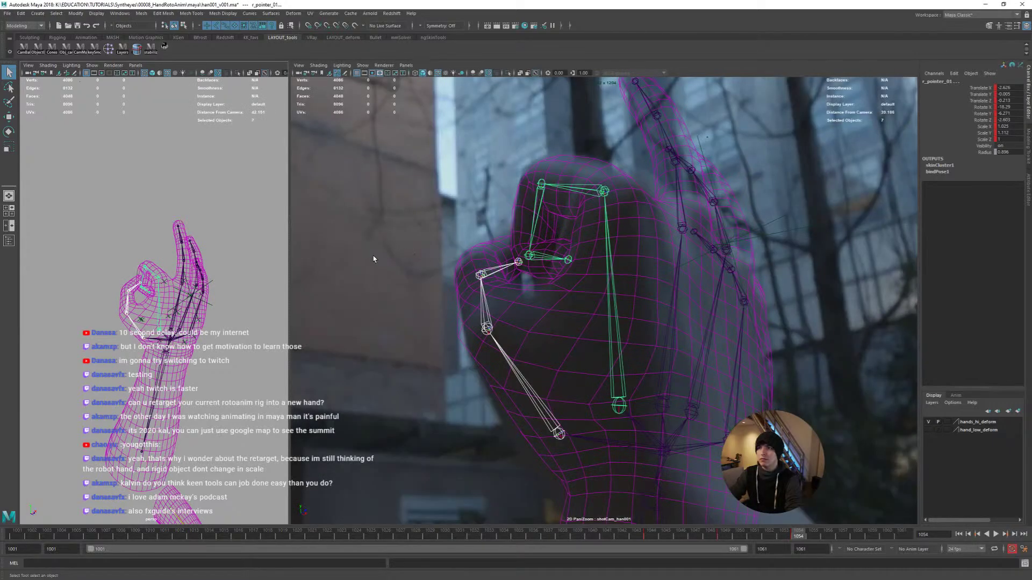
key(space)
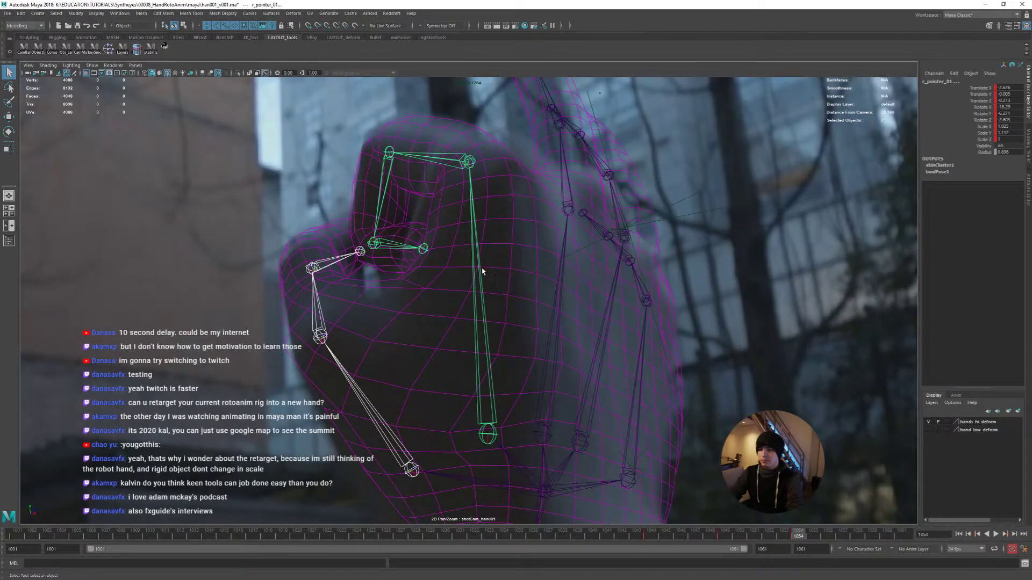
right_drag(613, 209, 430, 182)
middle_drag(430, 181, 345, 241)
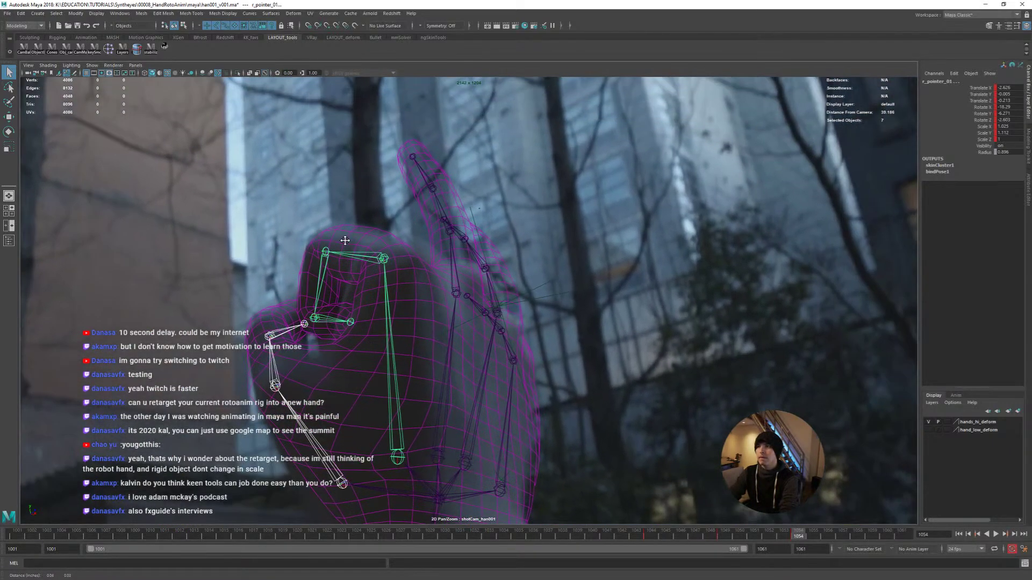
click(452, 341)
click(454, 267)
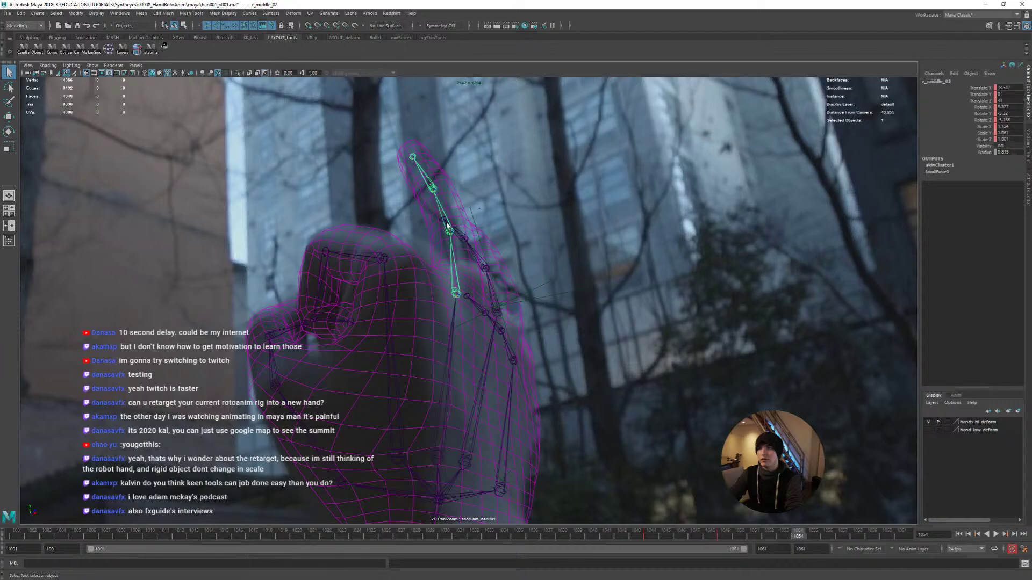
shift+click(452, 229)
key(e)
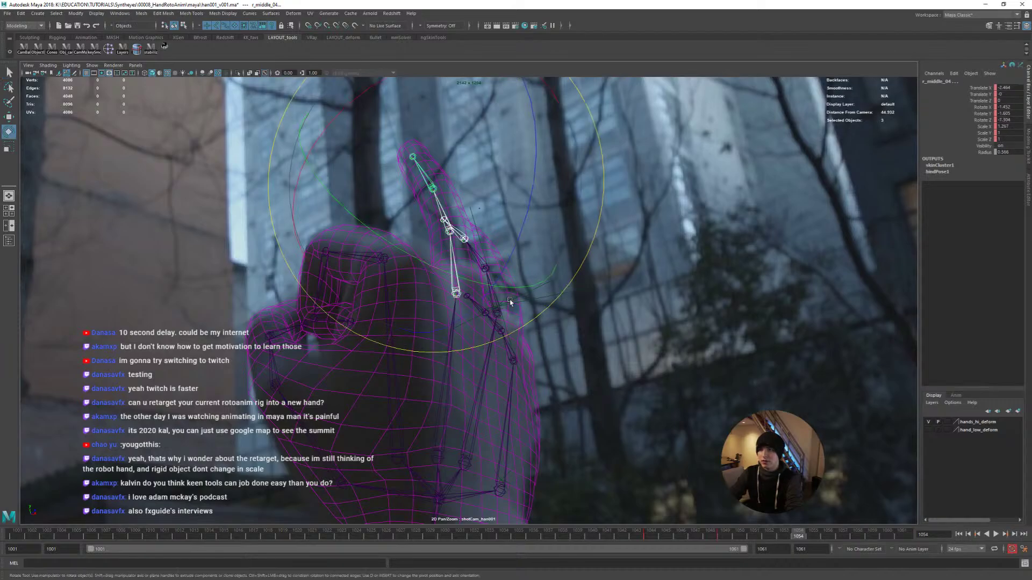
drag(505, 269, 498, 301)
key(ctrl+z)
key(q)
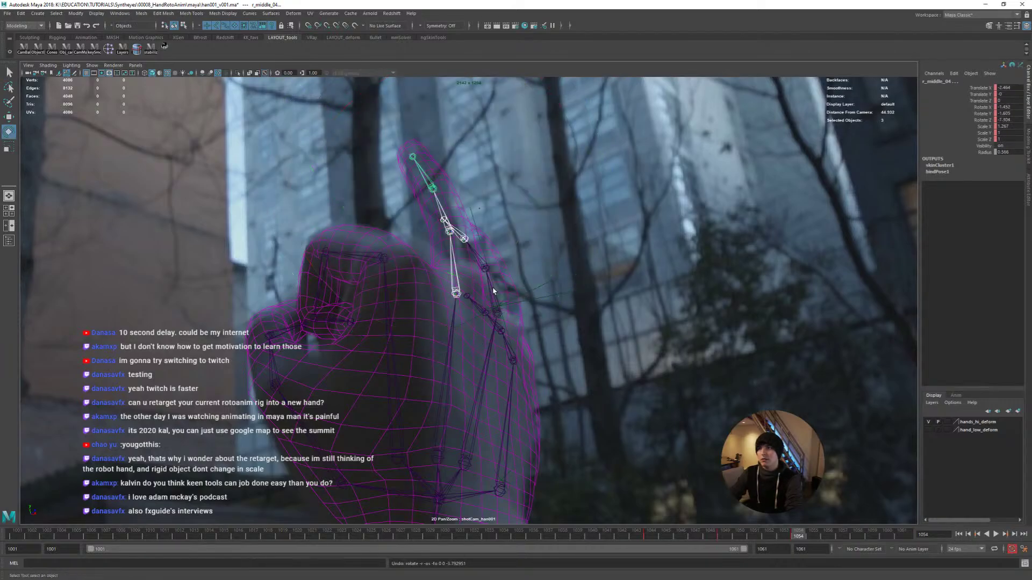
Add the ring and pinky joints 02 to 04 to the selection and rotate all three fingers together into a curl
shift+click(484, 267)
key(space)
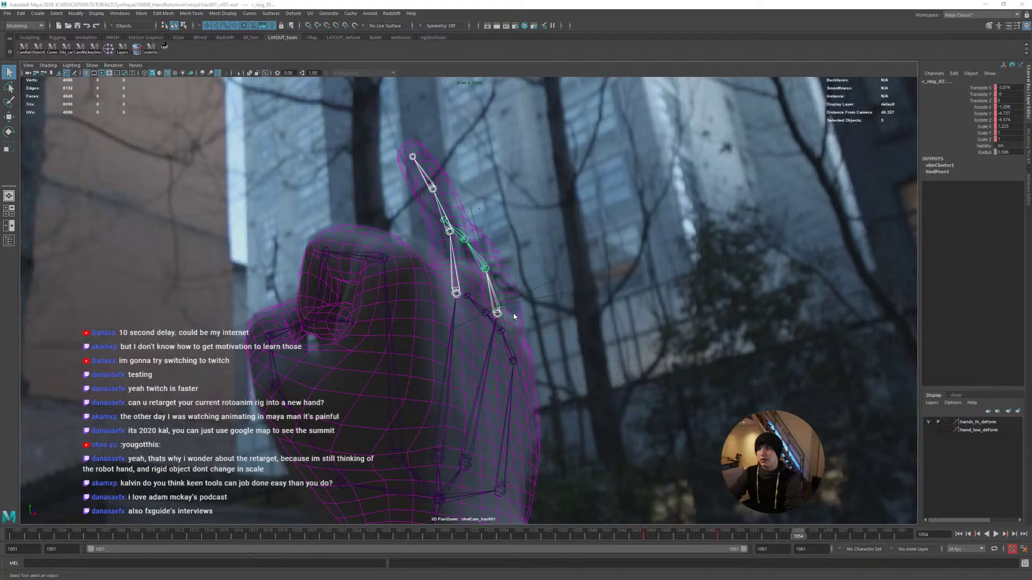
alt+drag(236, 263, 199, 321)
shift+click(237, 295)
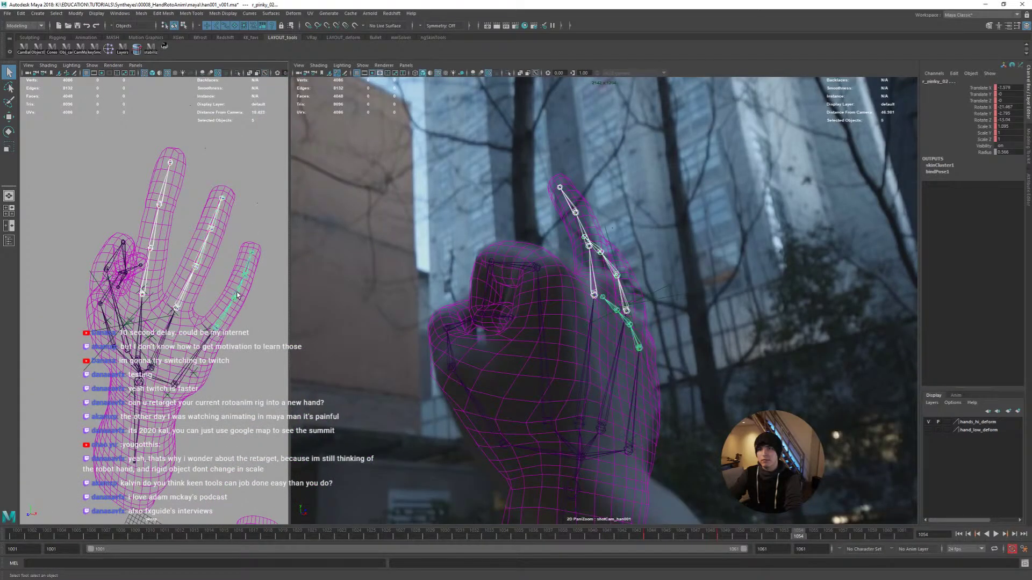
key(space)
key(e)
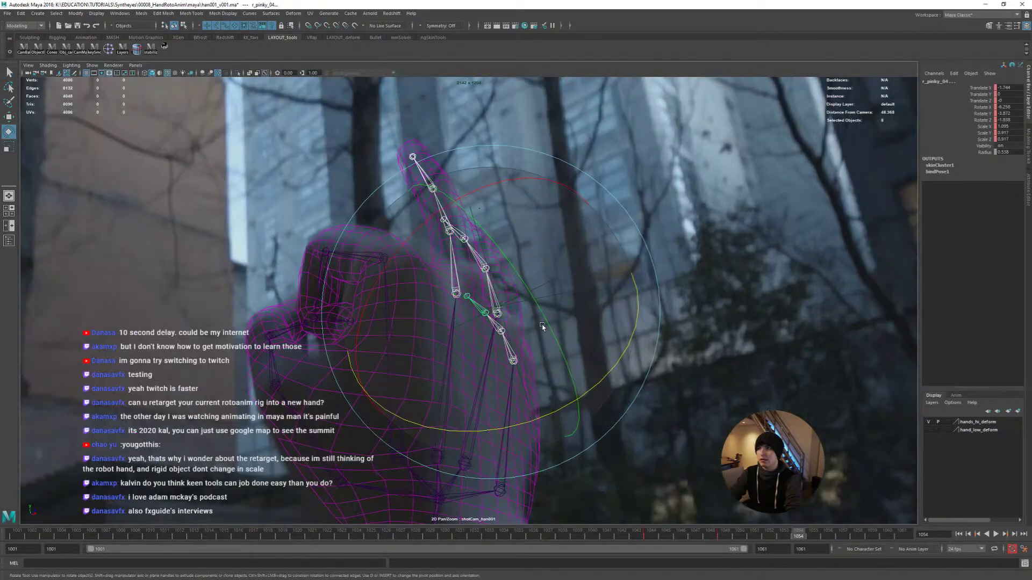
drag(624, 372, 643, 224)
key(q)
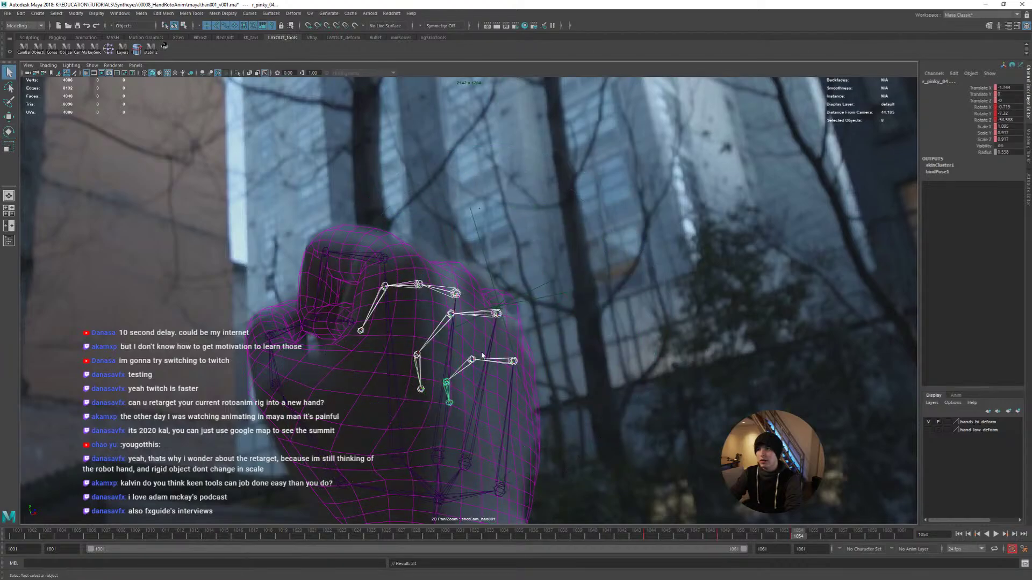
Rotate r_ring_01 slightly in the shot camera view and shorten it along X to lower the ring knuckle
click(492, 344)
key(e)
drag(577, 398, 568, 387)
key(r)
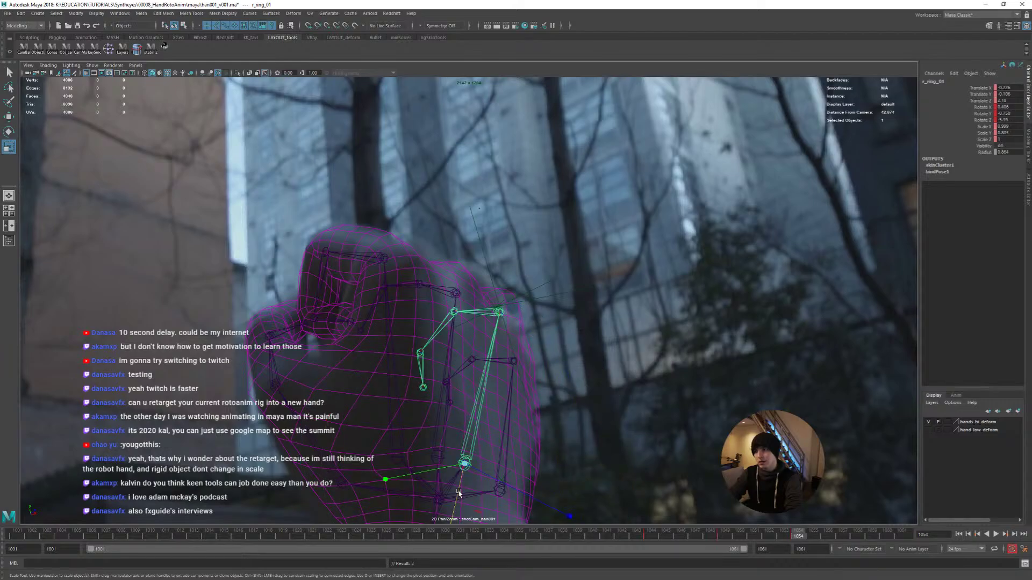
drag(458, 493, 466, 472)
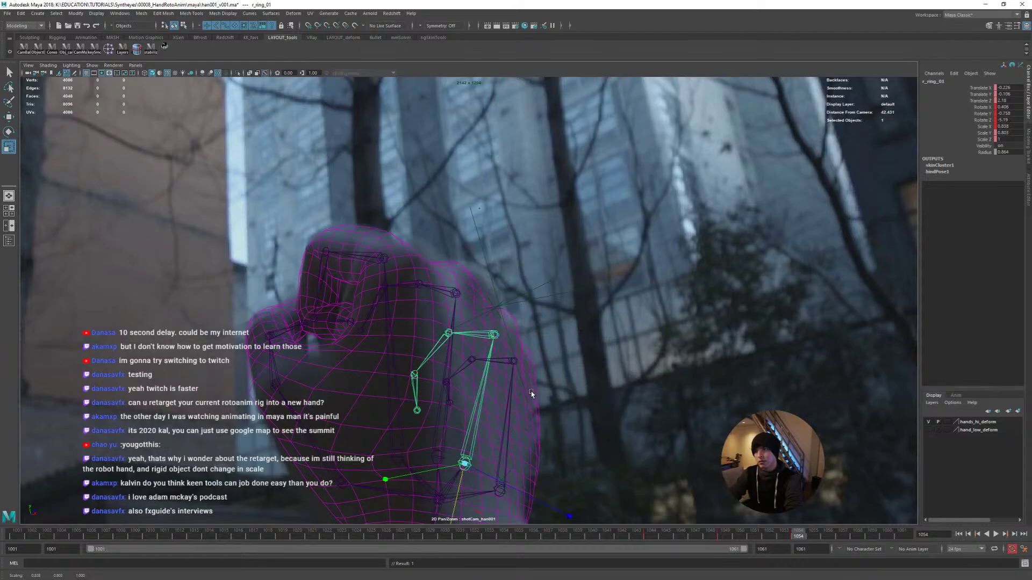
Rotate r_middle_01 so the middle knuckle moves outward toward its outline in the footage
click(506, 423)
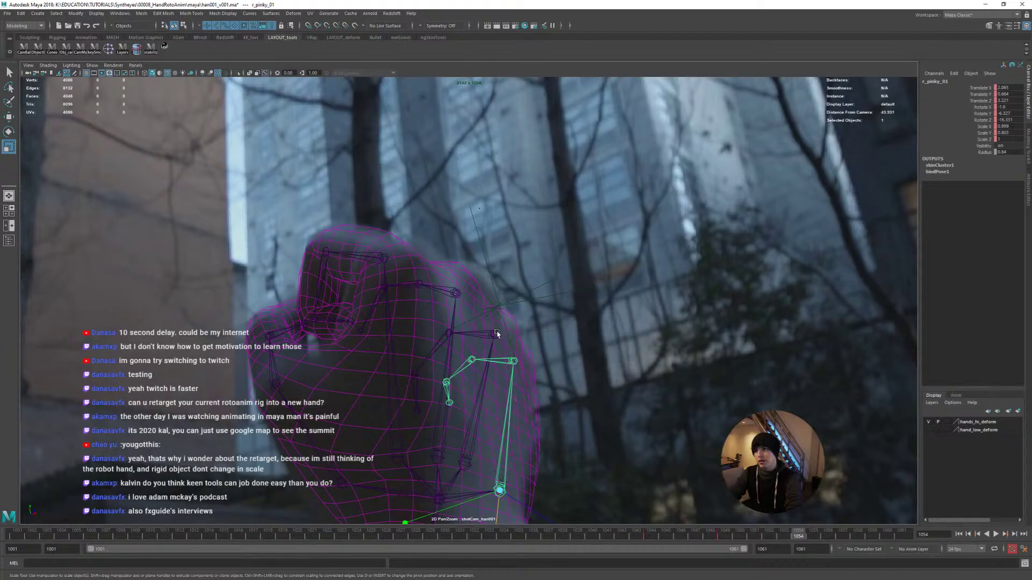
click(454, 312)
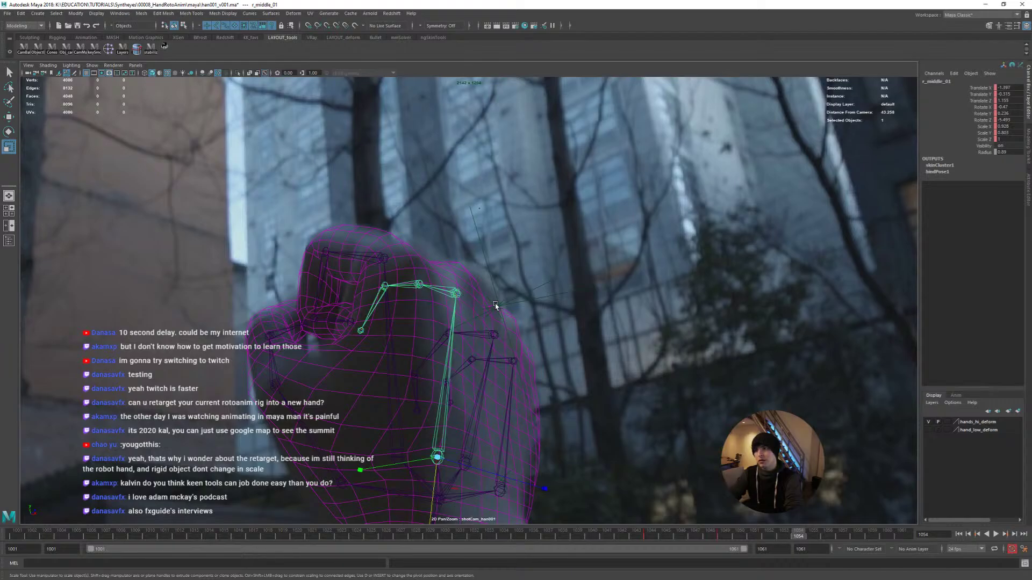
key(space)
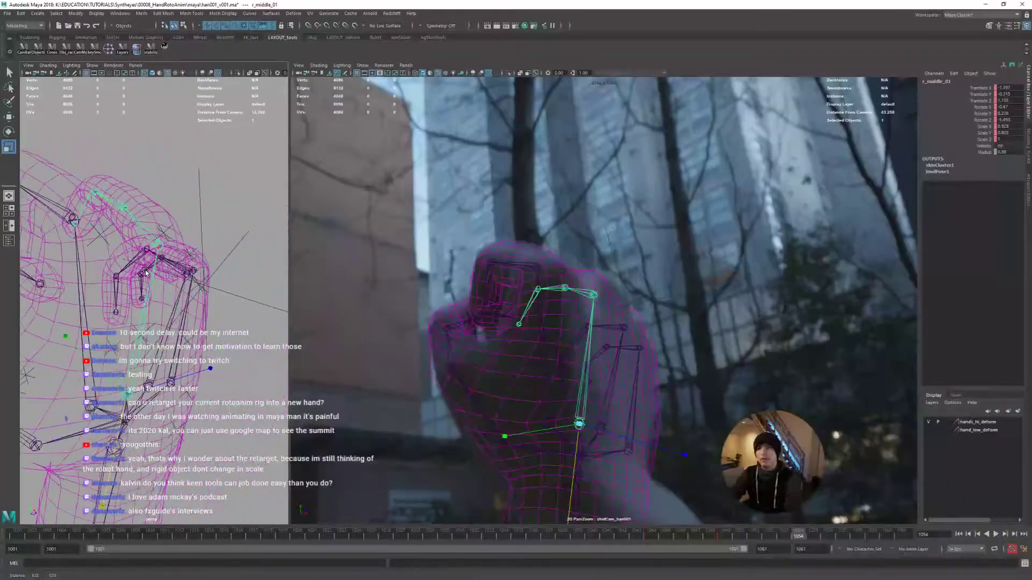
alt+drag(145, 272, 192, 309)
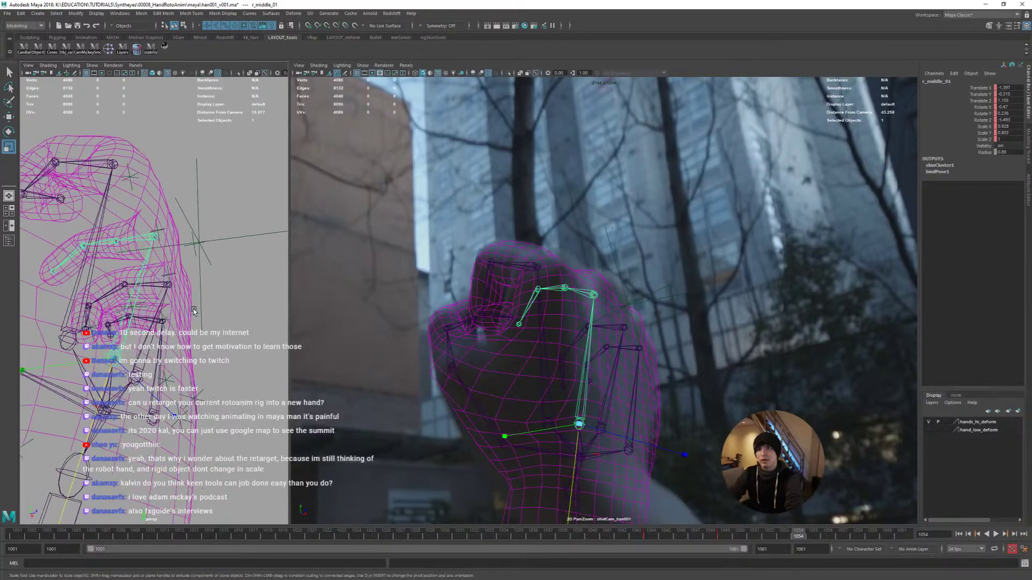
key(e)
alt+drag(263, 397, 233, 398)
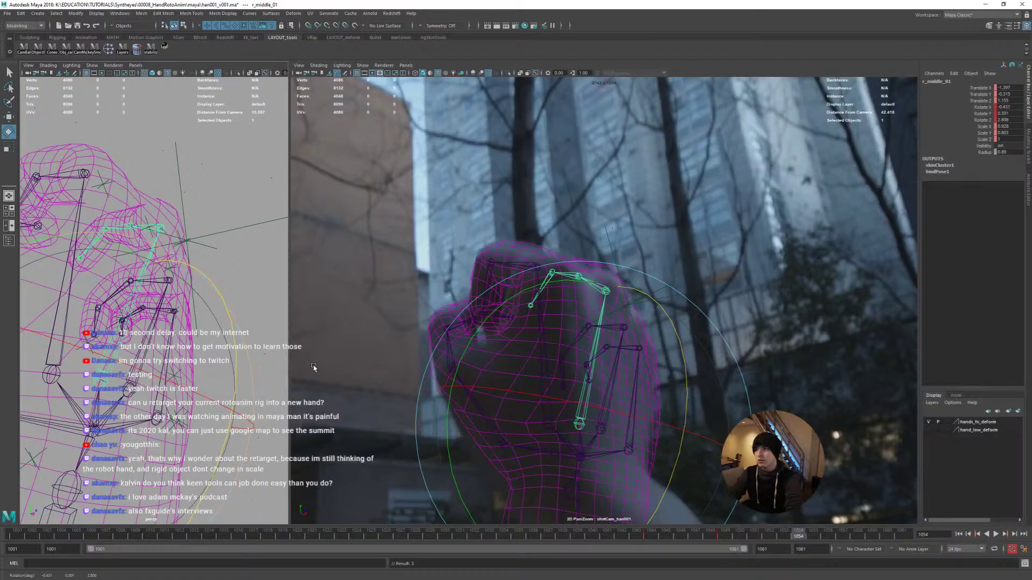
Fine-tune the rotation of r_middle_01 and shorten it along X so the middle knuckle fits the hand outline in the footage
key(space)
key(r)
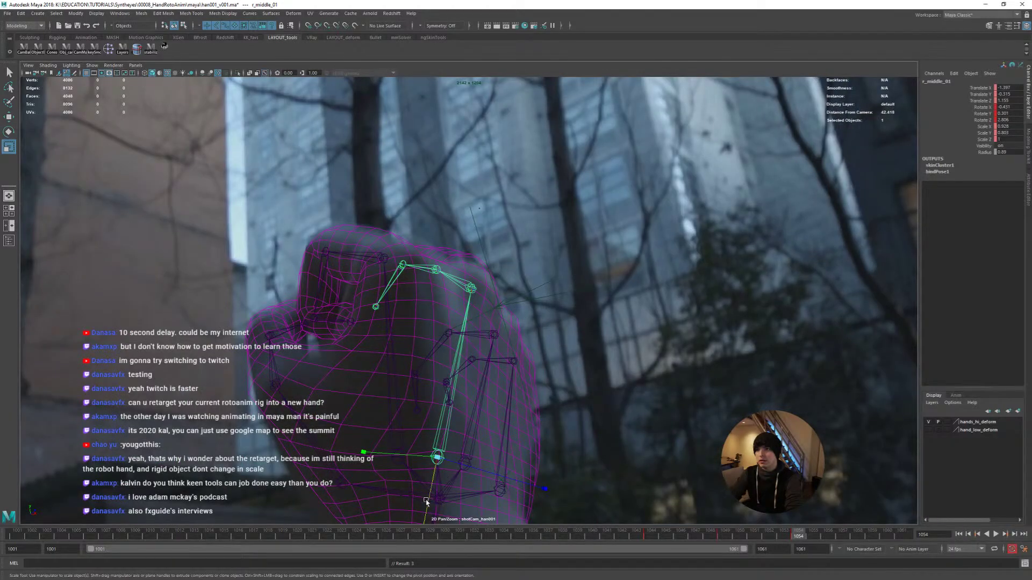
drag(426, 502, 428, 496)
key(e)
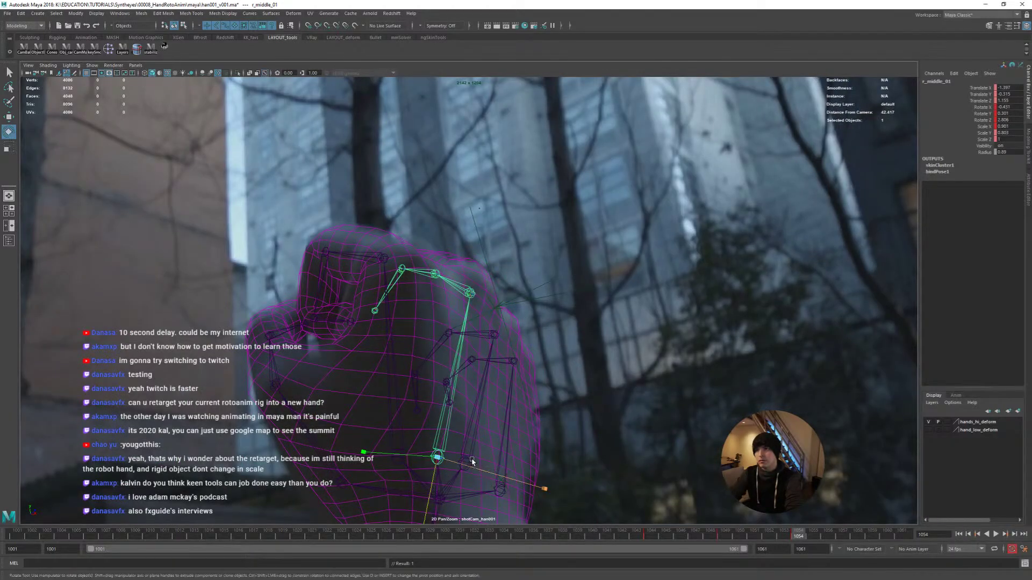
drag(541, 442, 531, 450)
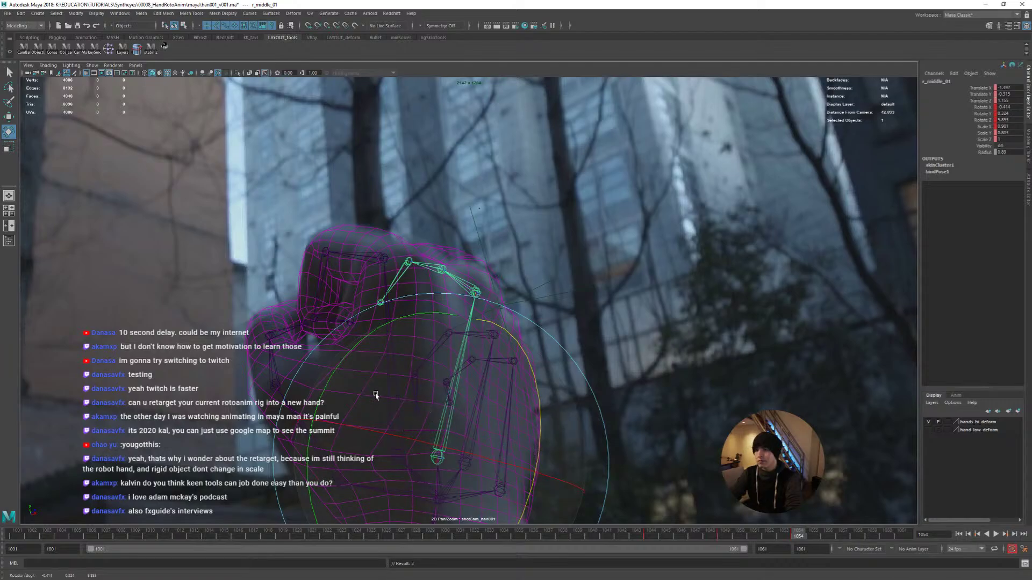
drag(329, 381, 391, 388)
key(r)
drag(431, 477, 431, 485)
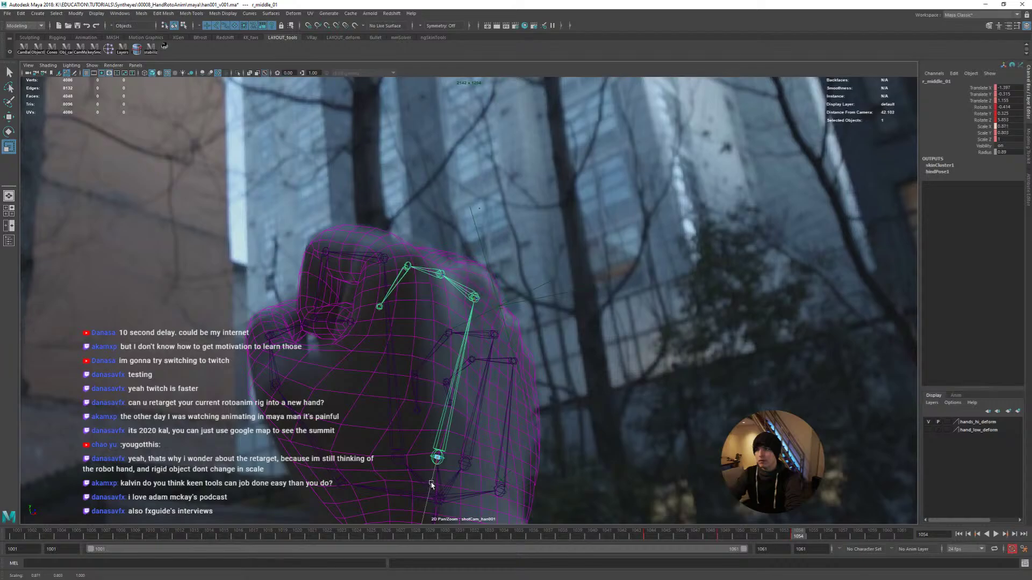
Move r_pinky_01 inward toward the palm so the outer edge of the hand follows the footage
key(space)
mouse_move(193, 301)
alt+mouse_down()
mouse_move(229, 313)
mouse_move(242, 237)
mouse_move(132, 294)
mouse_move(244, 326)
mouse_move(178, 327)
mouse_move(205, 287)
mouse_move(90, 276)
mouse_move(183, 288)
alt+mouse_up()
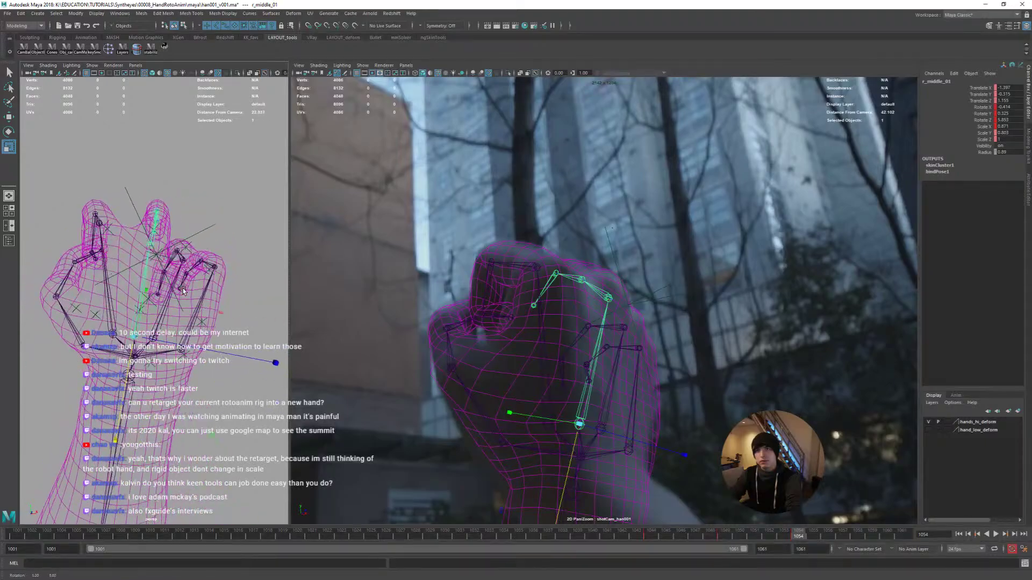
click(218, 236)
alt+drag(217, 235, 192, 272)
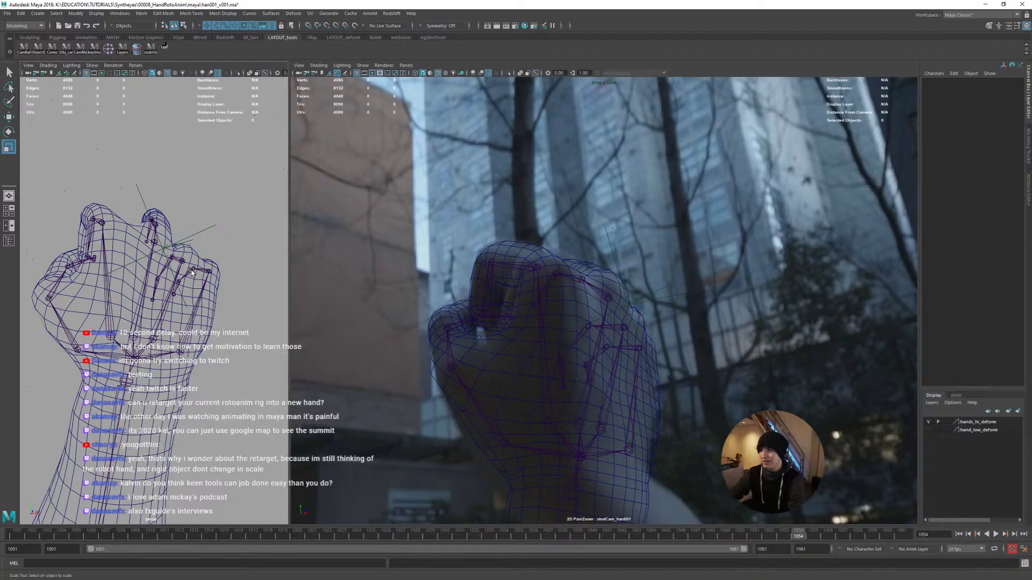
click(636, 423)
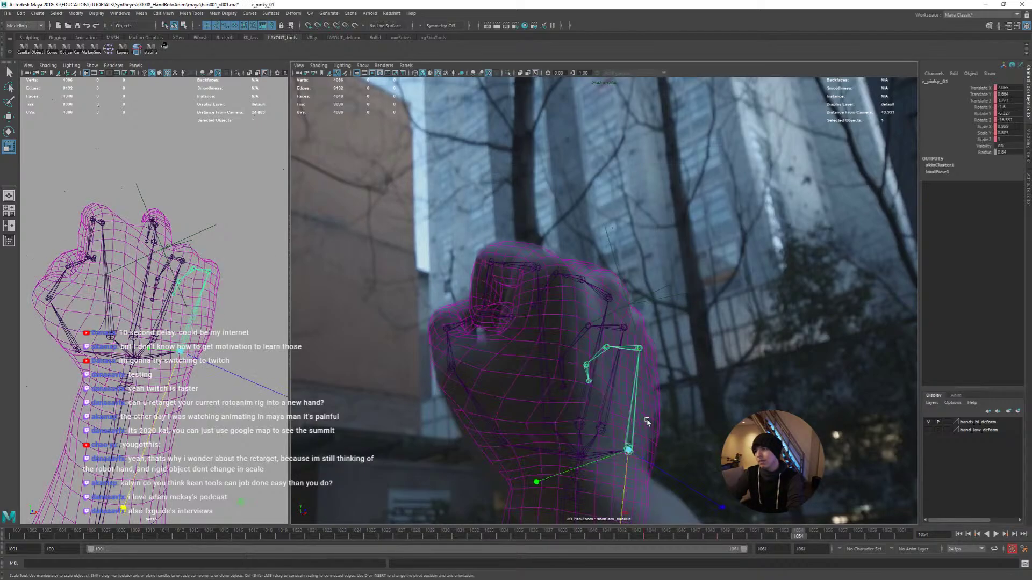
alt+middle_drag(647, 430, 593, 391)
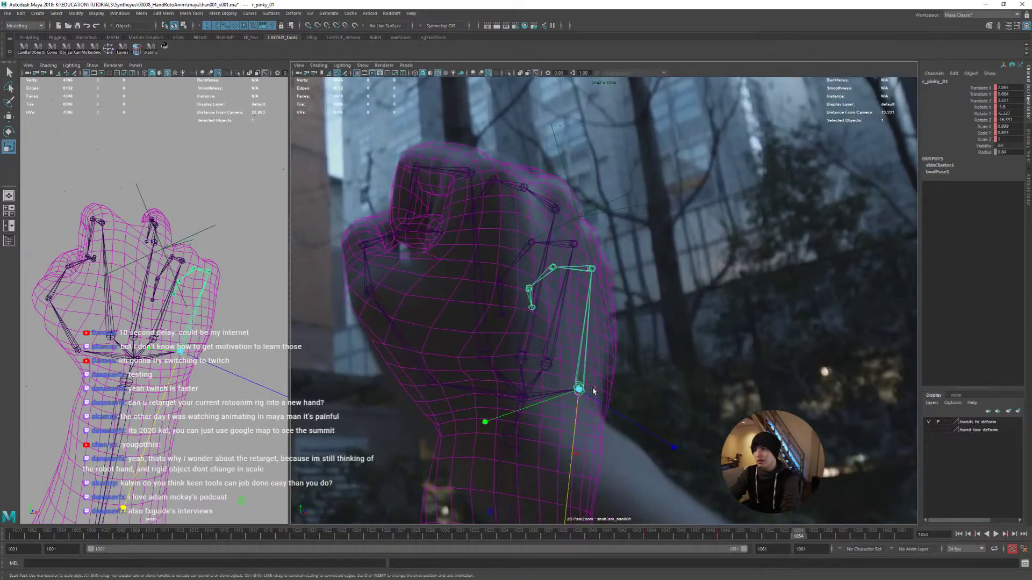
key(w)
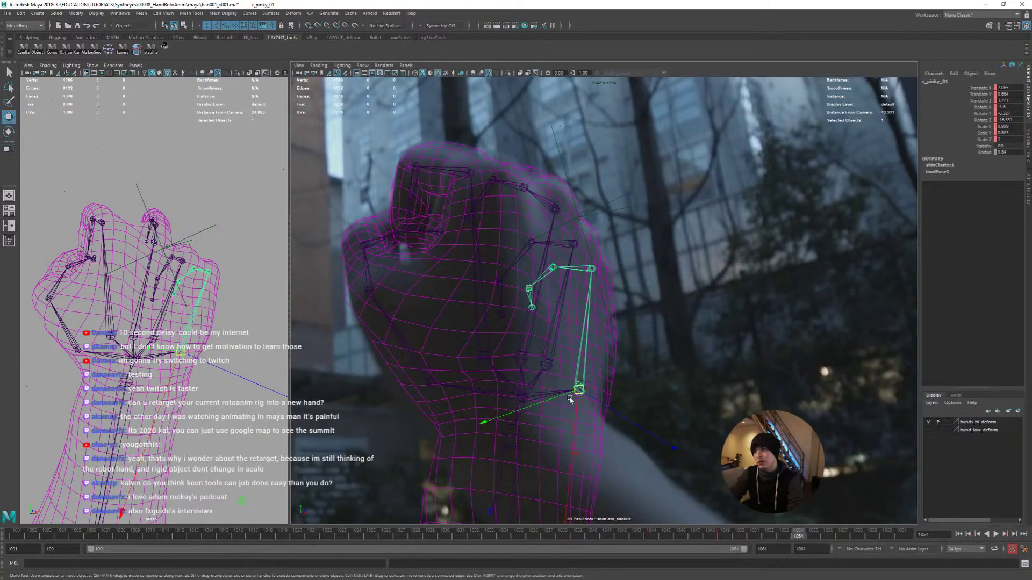
alt+drag(161, 333, 216, 349)
Rotate r_pinky_01 in the shot camera view to swing the pinky knuckle back onto the hand's outer edge
key(e)
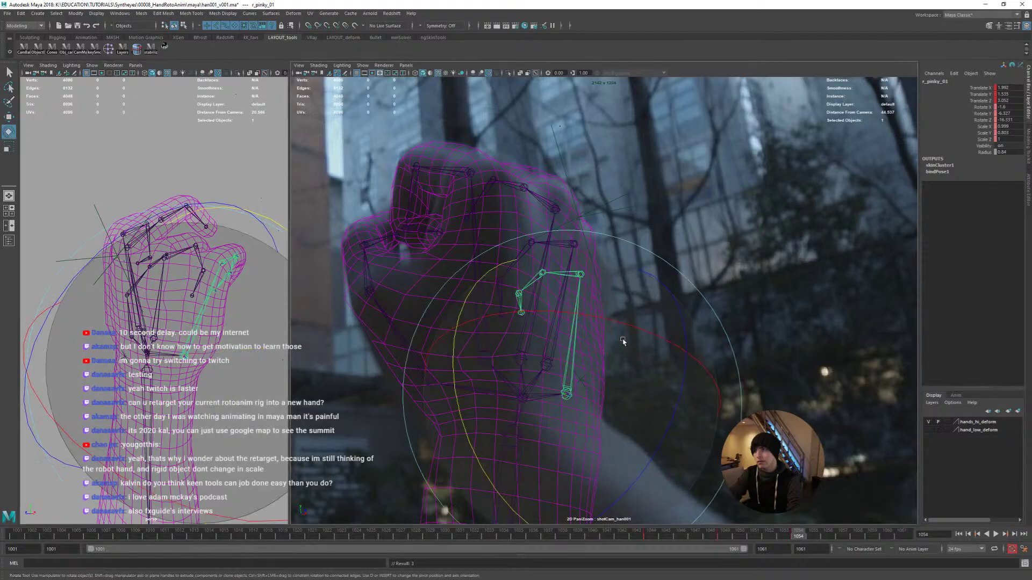
drag(684, 339, 690, 358)
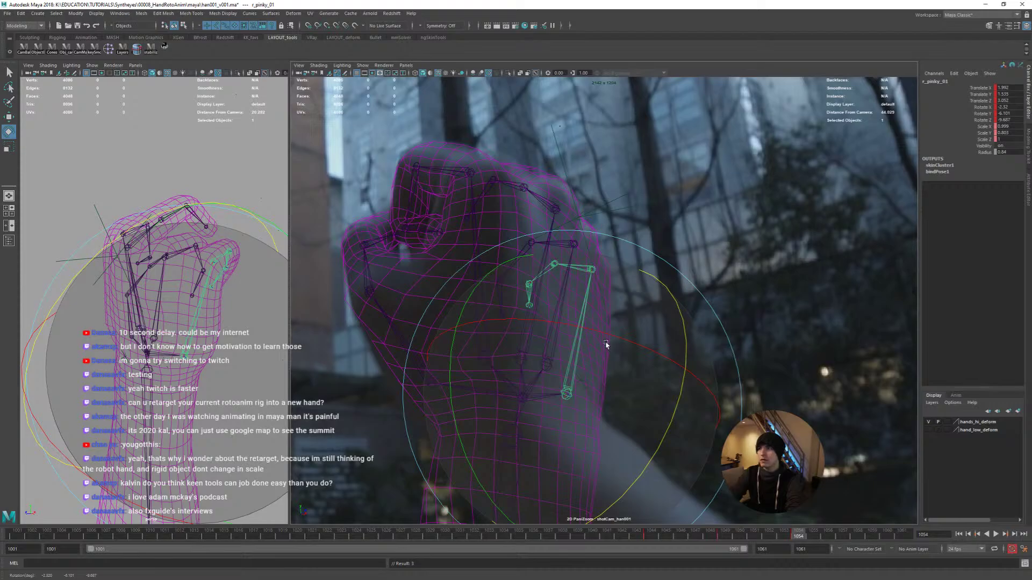
key(q)
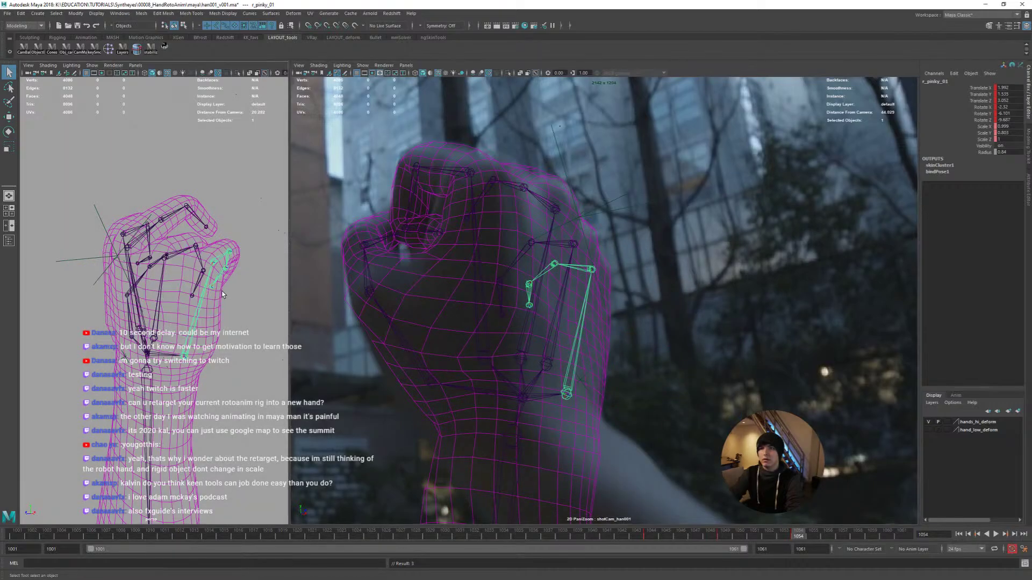
Select all joints of the middle, ring and pinky fingers and check their pose through the shot camera
key(space)
alt+drag(186, 286, 338, 304)
scroll(387, 290, down, 3)
alt+middle_drag(429, 273, 371, 295)
scroll(372, 295, down, 3)
alt+drag(371, 295, 418, 237)
click(404, 273)
click(429, 190)
alt+drag(428, 189, 436, 260)
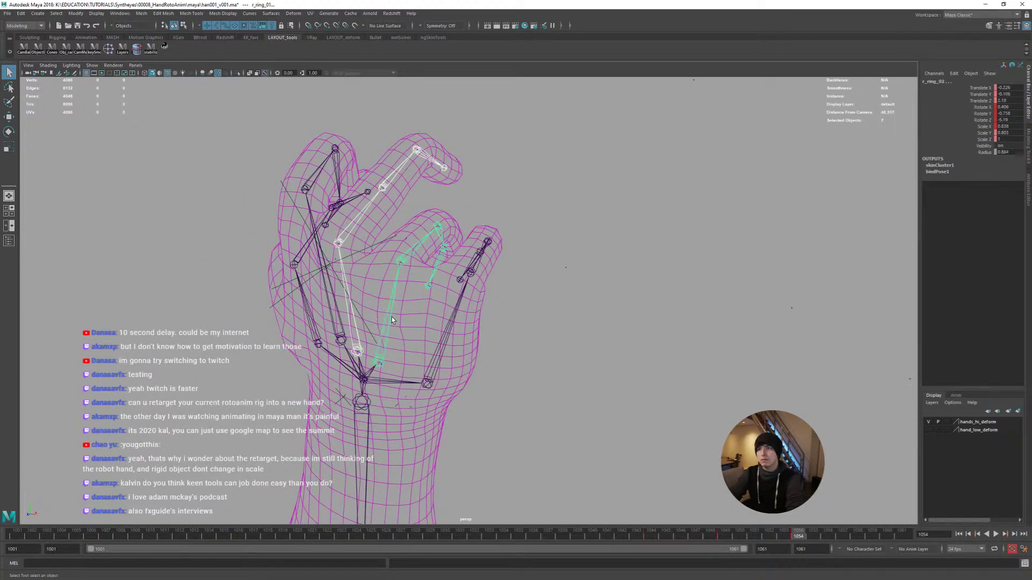
alt+drag(391, 321, 479, 271)
click(501, 264)
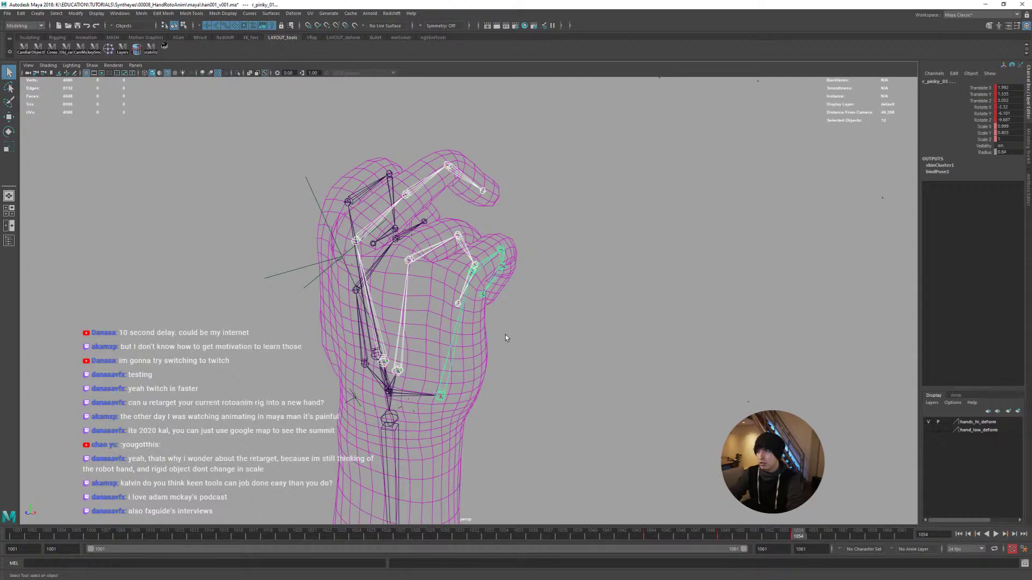
key(space)
key(space)
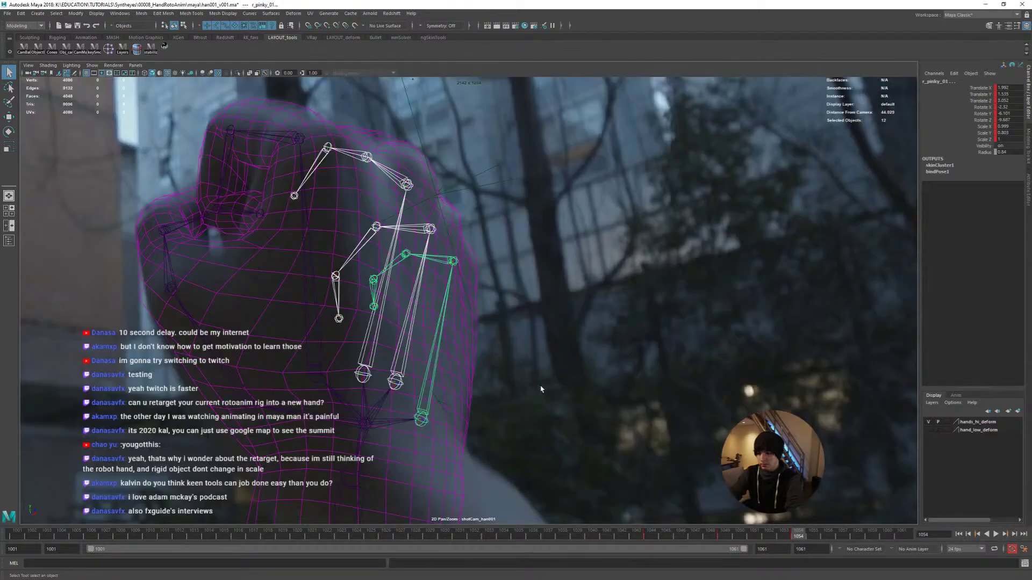
Rotate forearm_01 in the shot camera and perspective views so the forearm lines up with the arm in the footage
scroll(541, 389, down, 3)
middle_drag(419, 484, 384, 299)
click(385, 299)
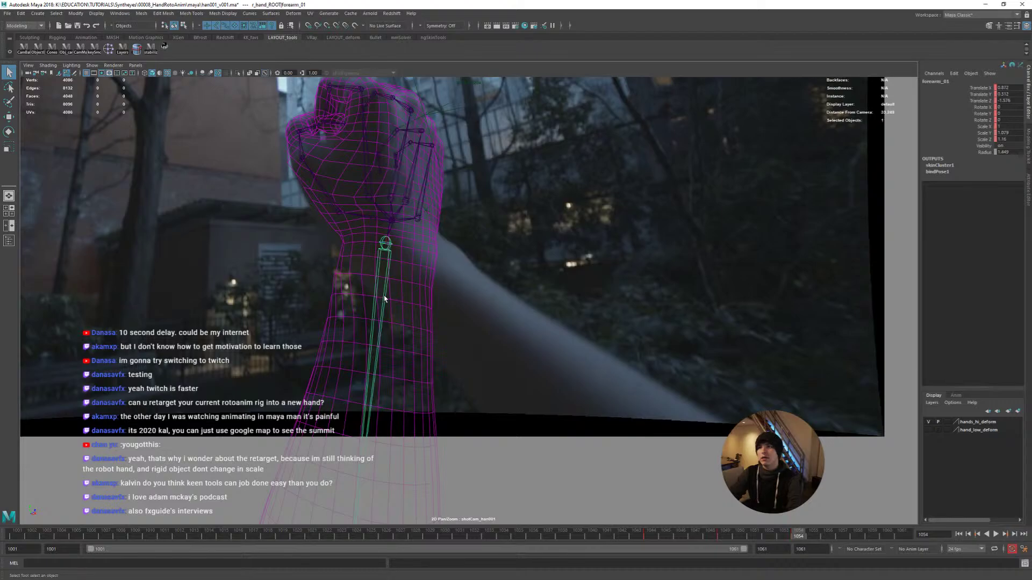
key(e)
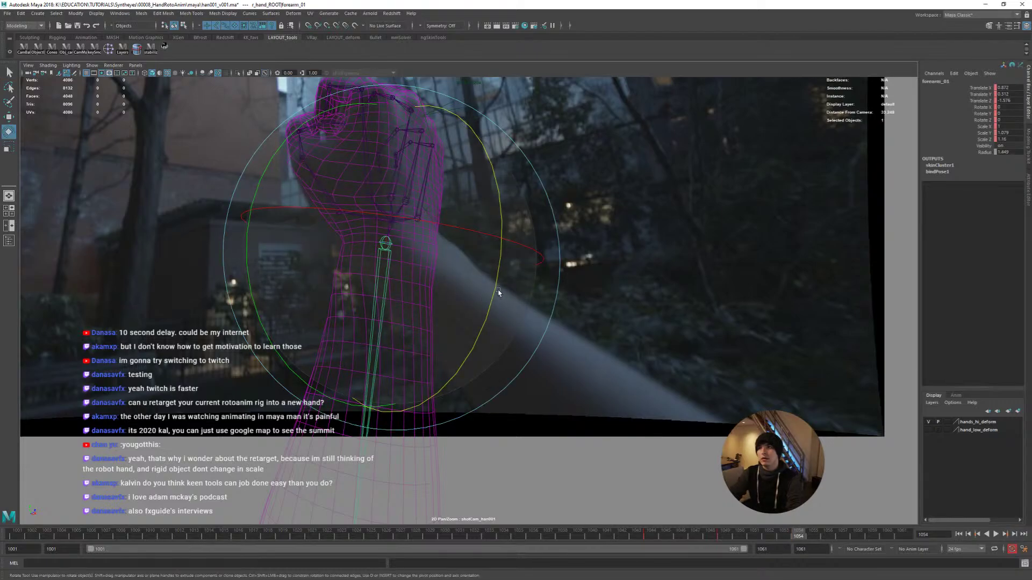
drag(498, 291, 478, 339)
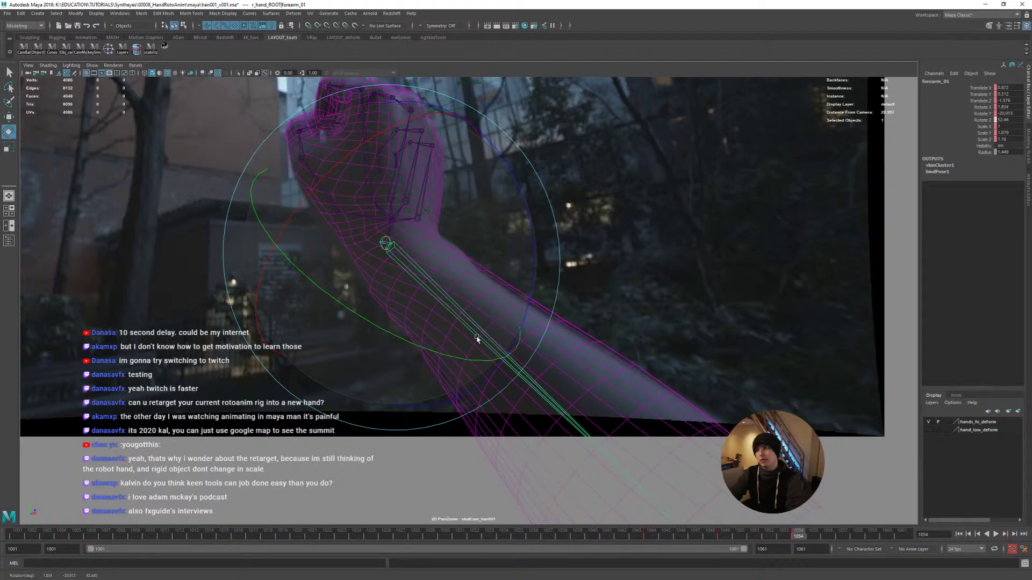
key(space)
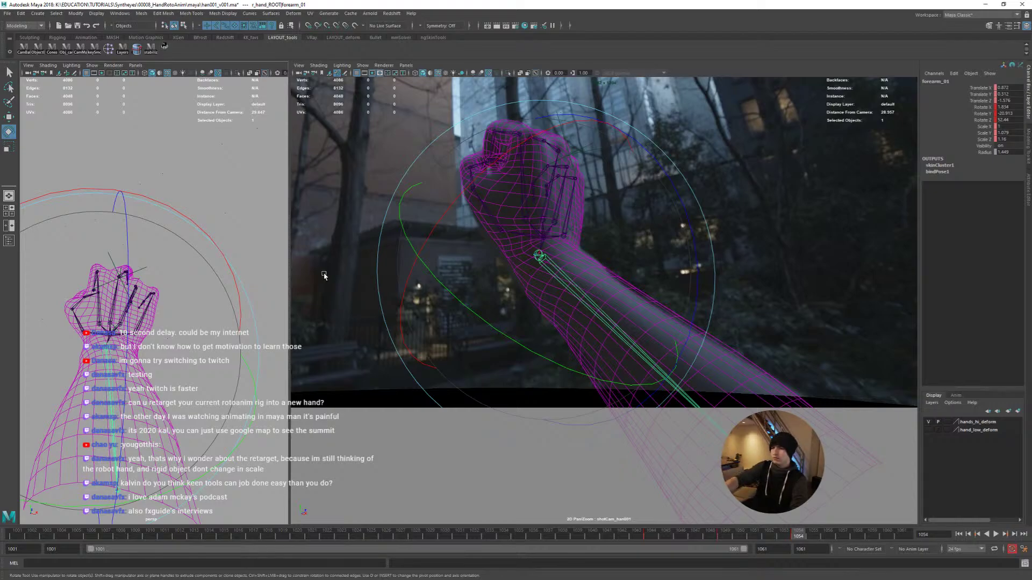
drag(115, 425, 101, 454)
Scale forearm_01 down to about 0.87 in Y and 0.94 in Z, and shift the joint slightly at the wrist
key(r)
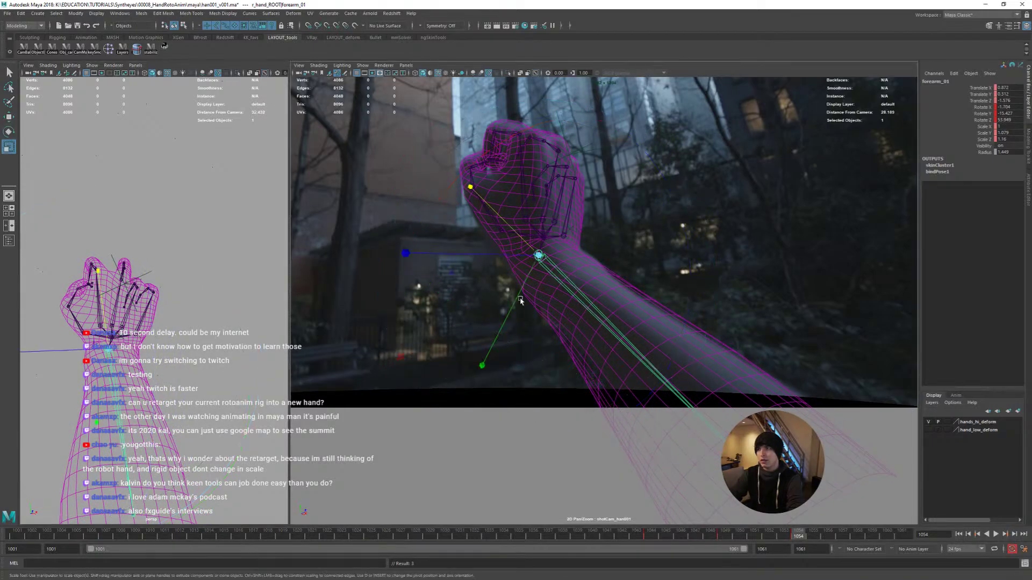
key(space)
drag(326, 187, 342, 200)
key(e)
key(w)
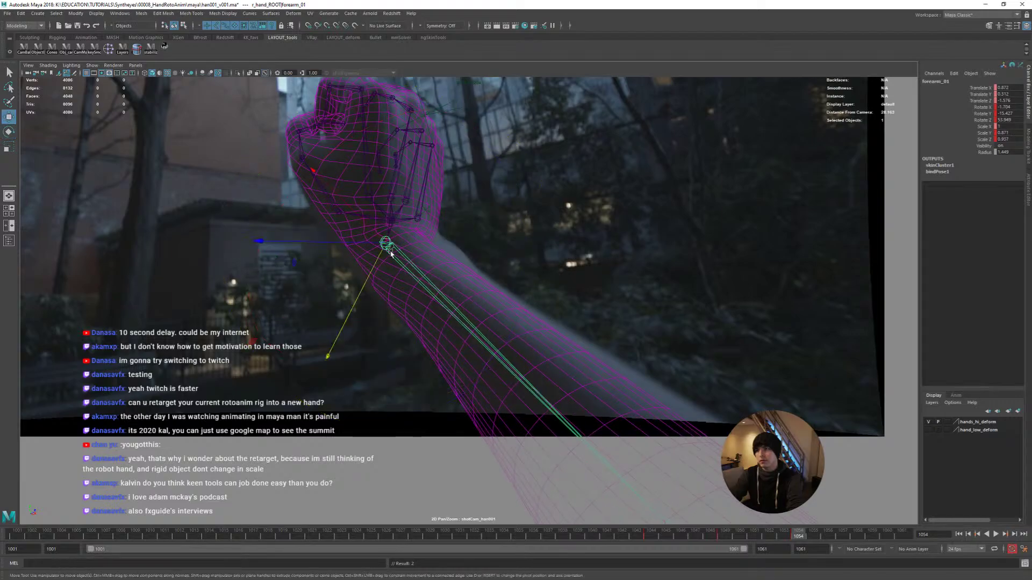
drag(391, 254, 476, 289)
Thicken forearm_01 to a scale of about 1.04 in Y and 1.12 in Z to fit the arm in the footage
key(r)
key(e)
key(r)
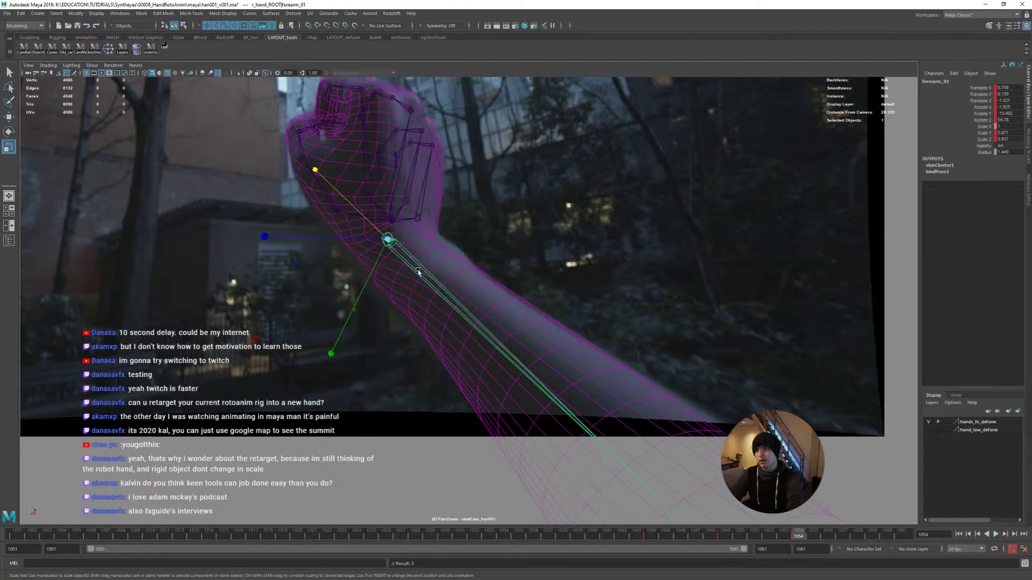
ctrl+drag(373, 228, 371, 297)
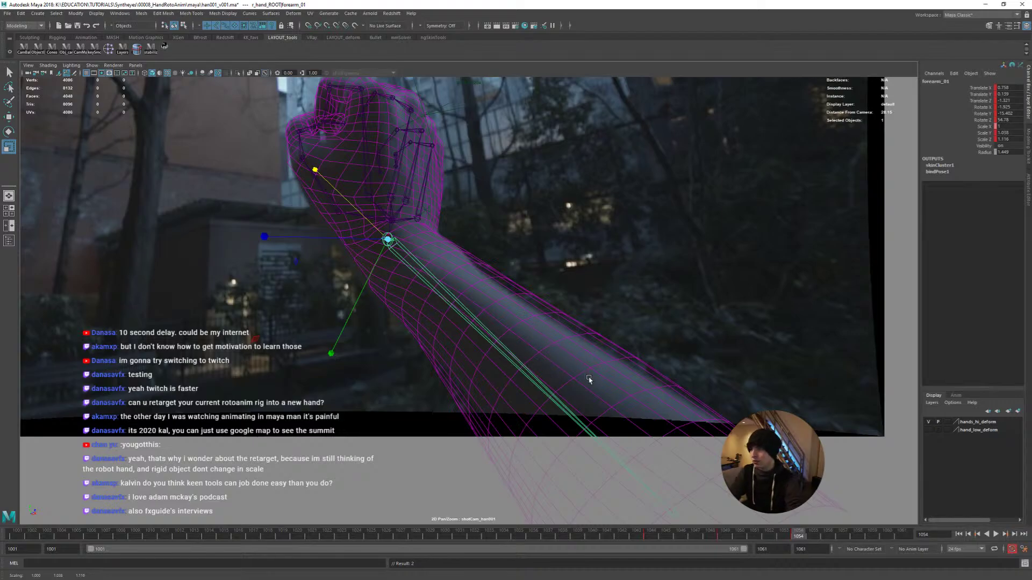
key(space)
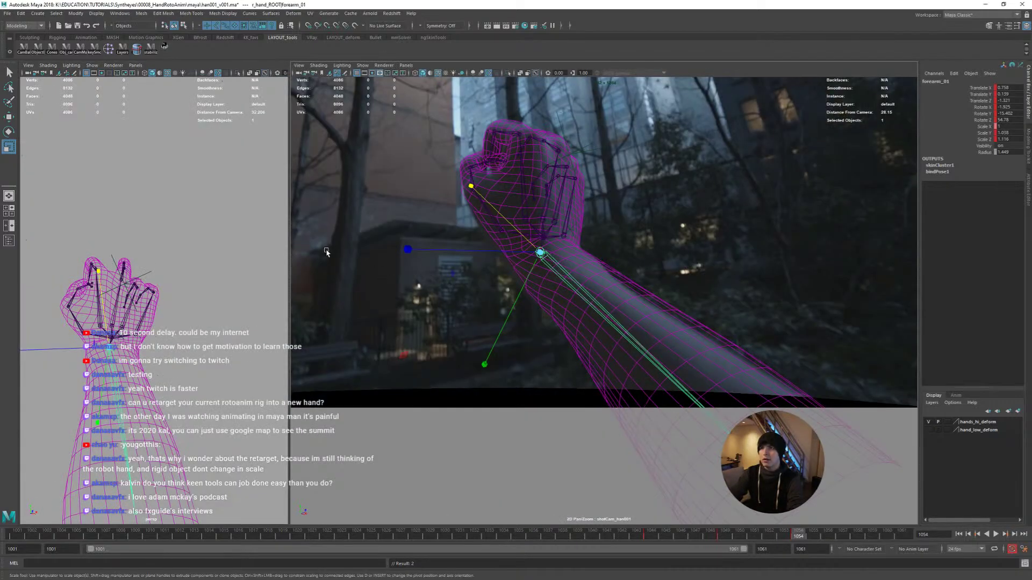
key(space)
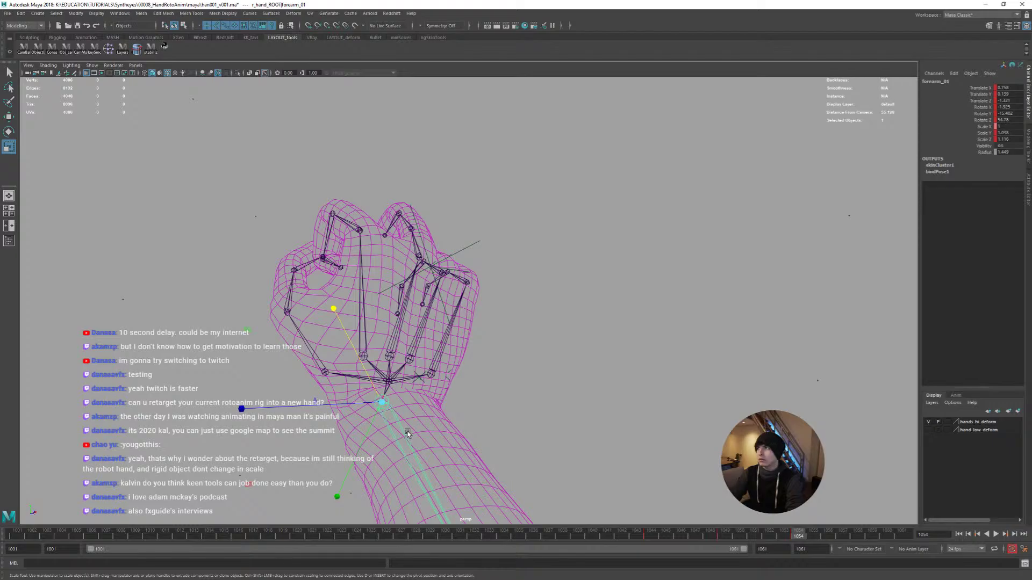
alt+drag(392, 417, 394, 400)
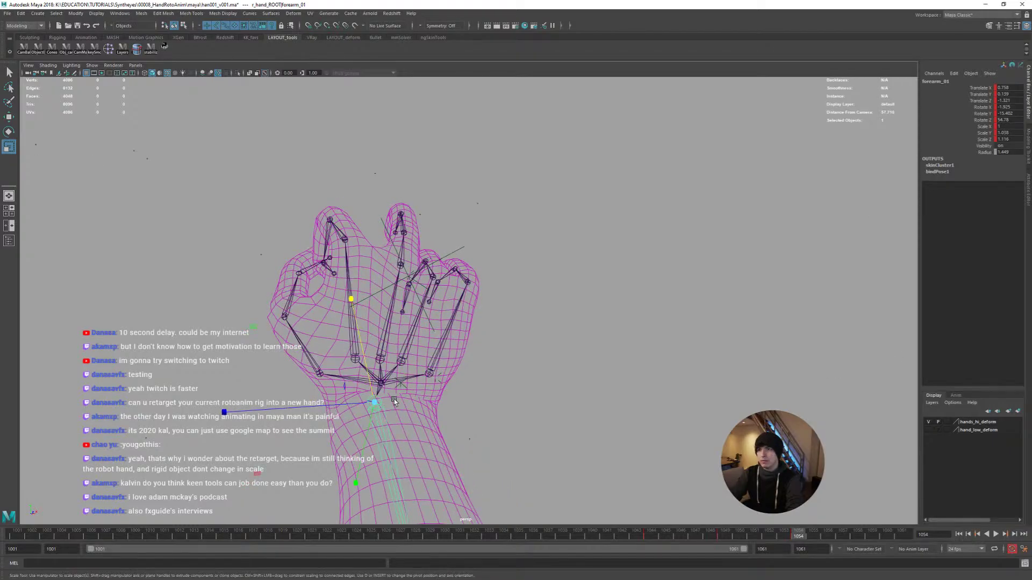
click(349, 344)
click(391, 304)
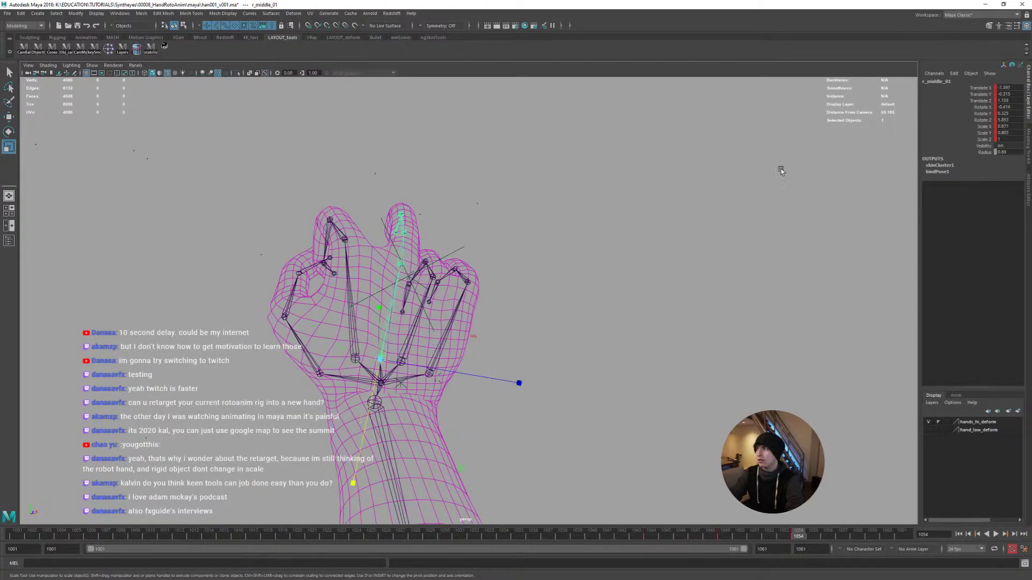
alt+drag(375, 296, 435, 289)
click(394, 347)
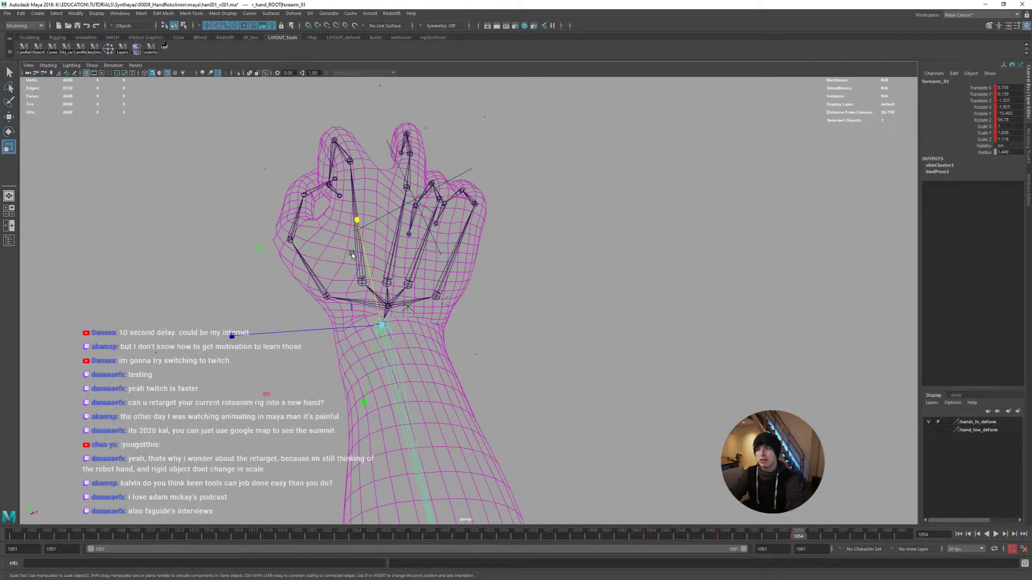
Select all joints of the thumb and pointer finger in the perspective view
alt+drag(353, 255, 315, 203)
click(301, 201)
click(291, 261)
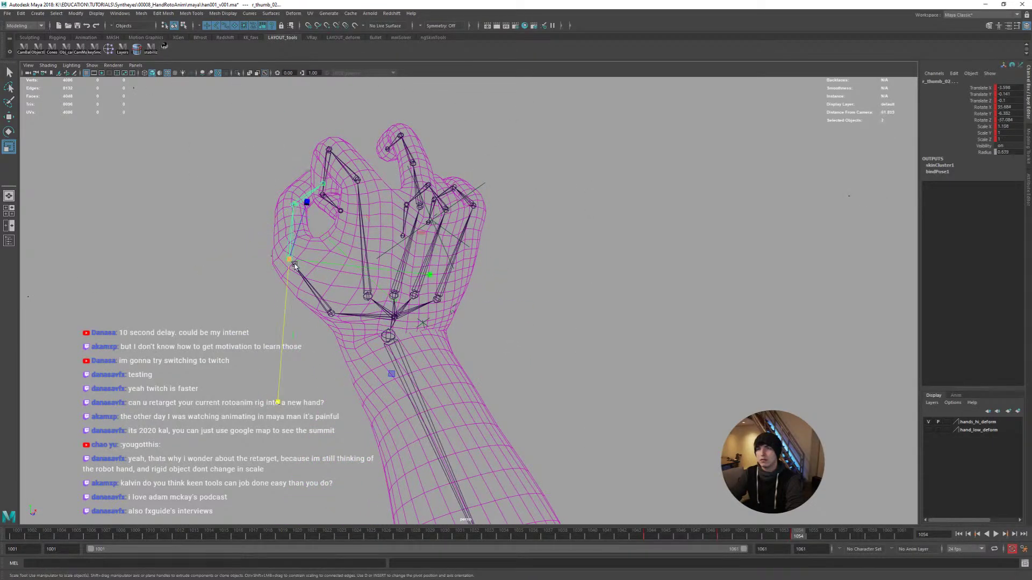
click(309, 287)
click(332, 203)
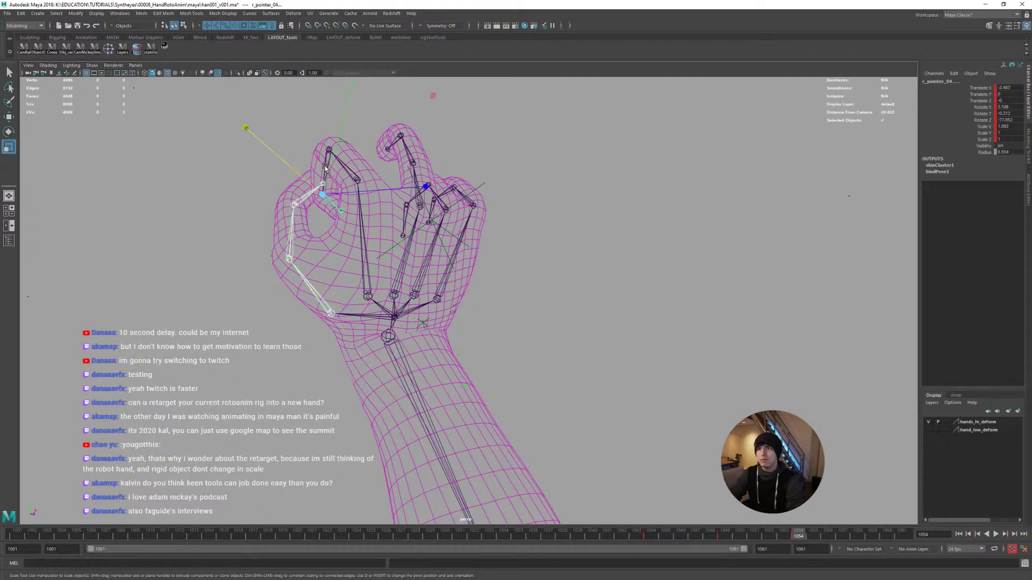
click(361, 209)
key(q)
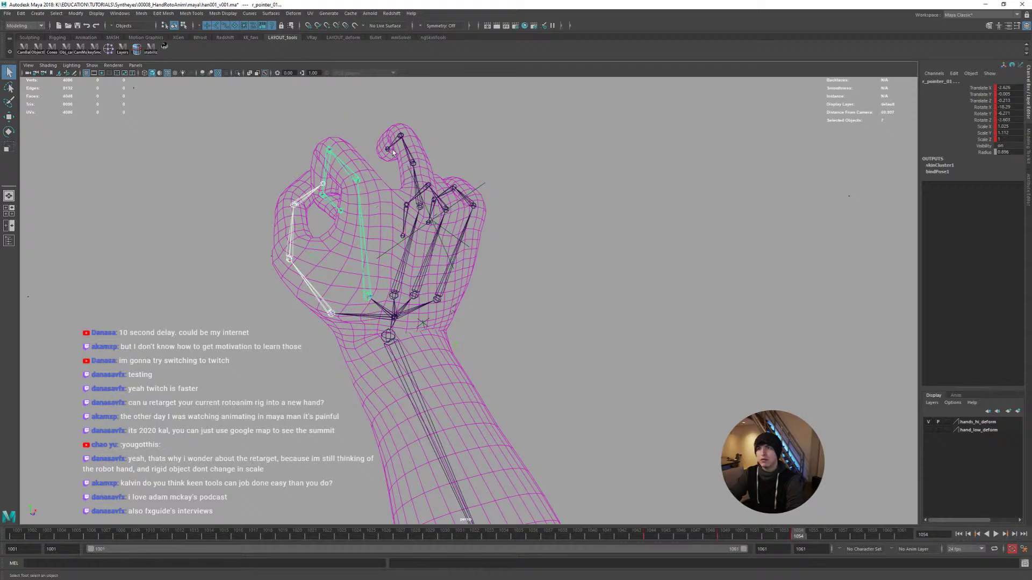
Add all joints of the middle and ring fingers to the selection
click(413, 171)
shift+click(415, 188)
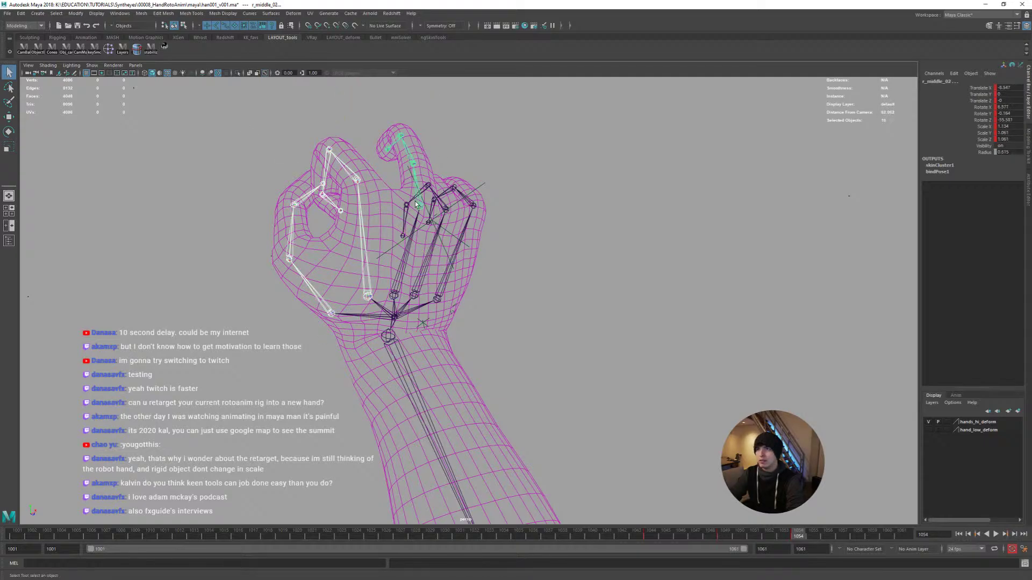
shift+click(414, 229)
alt+drag(414, 229, 415, 207)
shift+click(415, 208)
shift+click(426, 192)
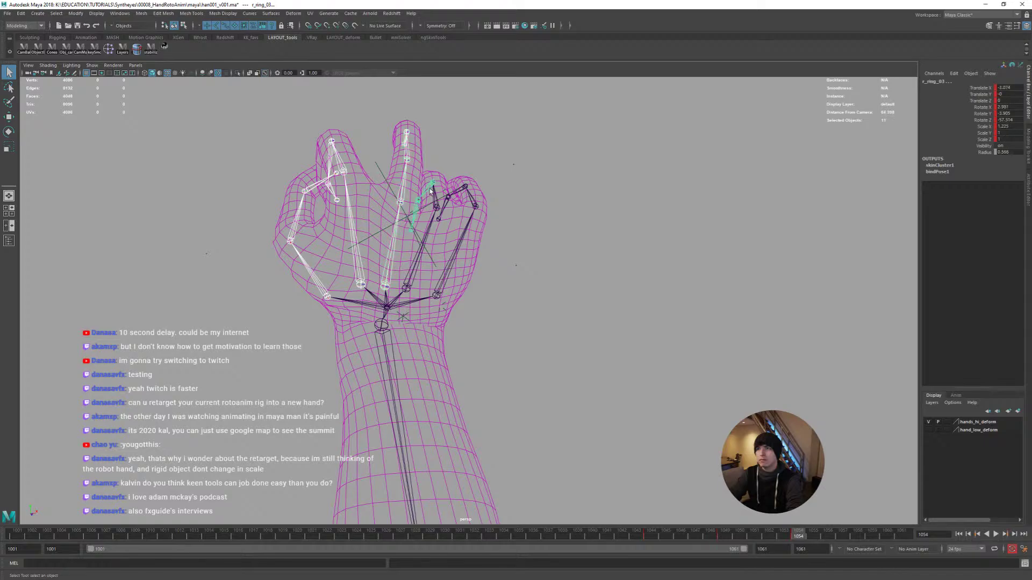
shift+click(436, 196)
shift+click(430, 226)
Add all pinky joints and forearm_01 to the joint selection
shift+click(443, 208)
shift+click(465, 187)
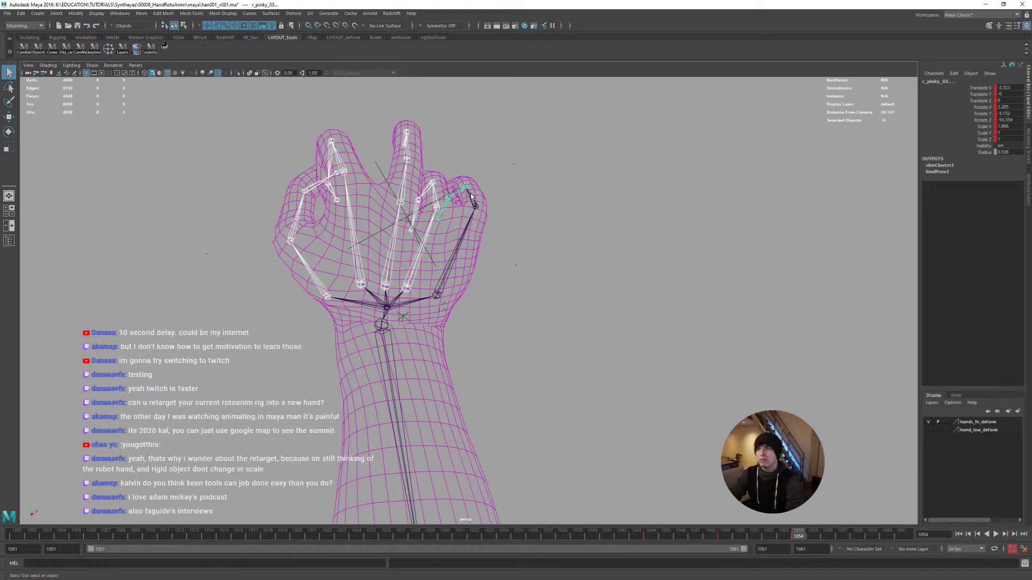
shift+click(474, 206)
shift+click(437, 295)
alt+drag(446, 285, 431, 344)
shift+click(398, 354)
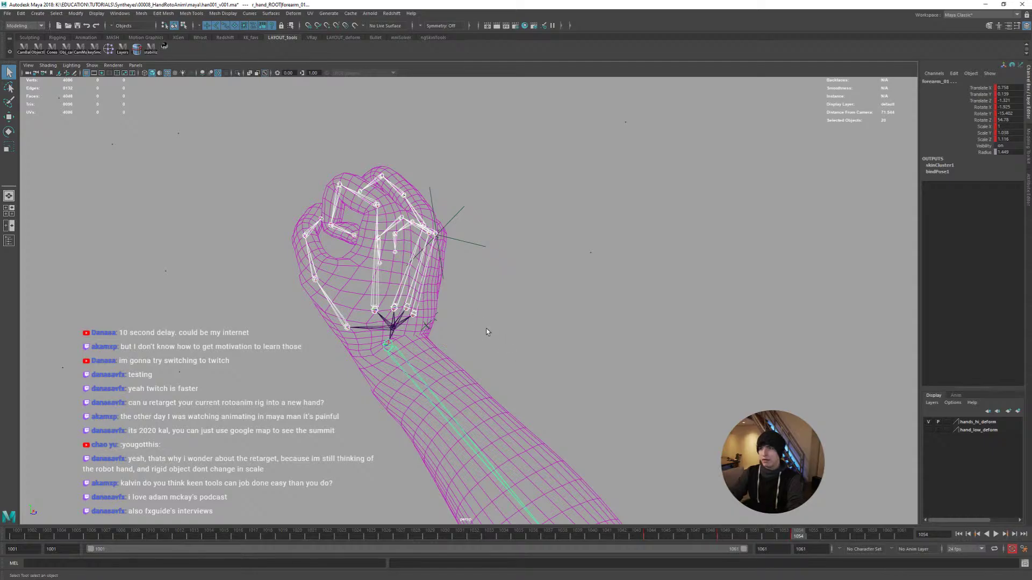
Create a set named Hand_key_all_channels from the selected finger and forearm joints
key(space)
click(469, 254)
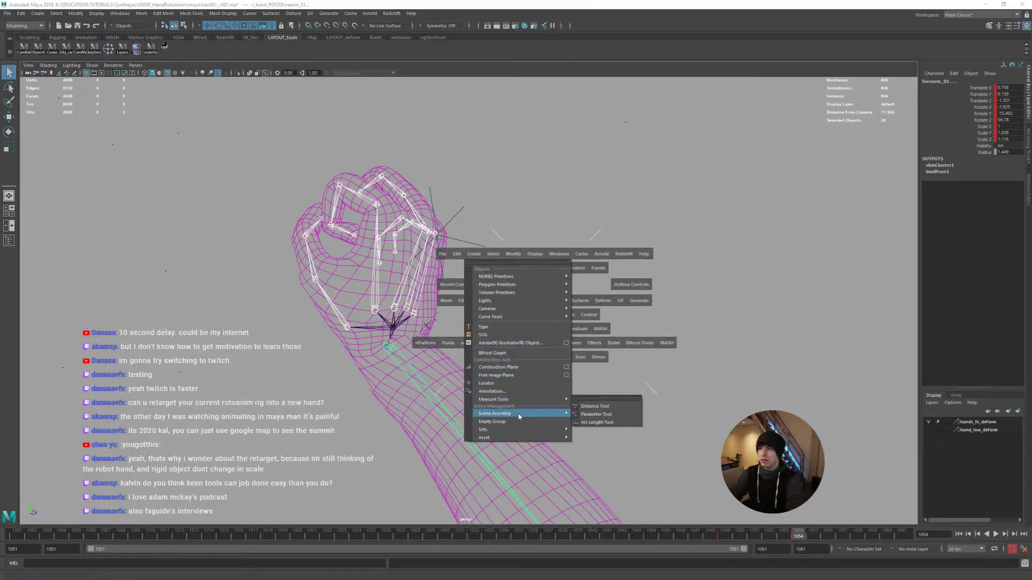
mouse_move(531, 432)
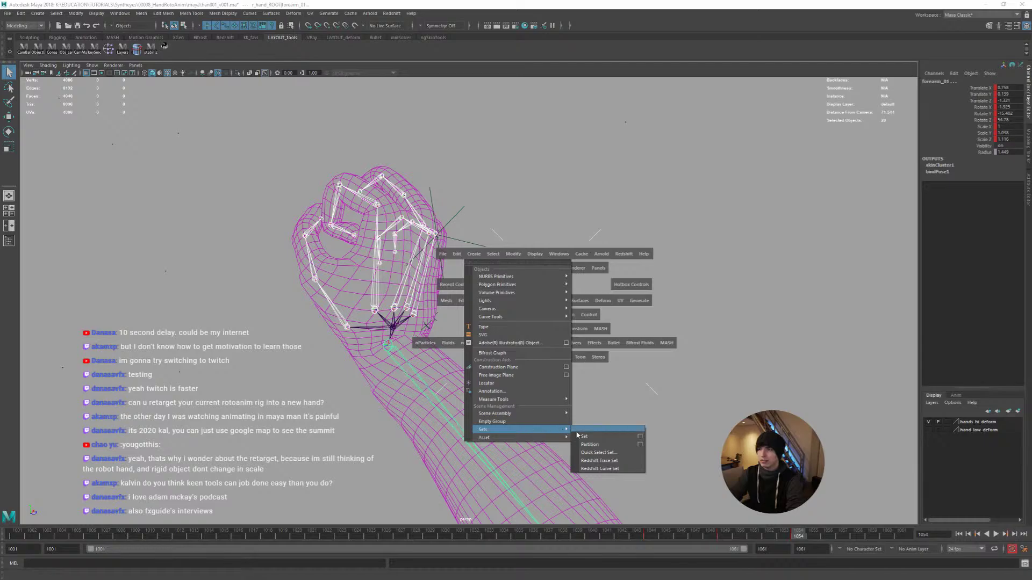
click(641, 437)
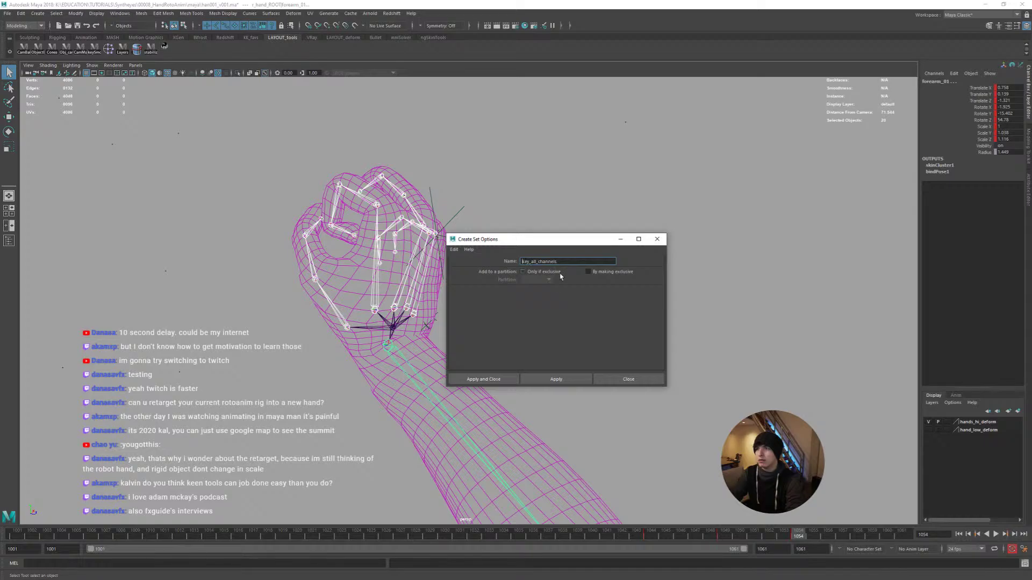
text(_Hand_)
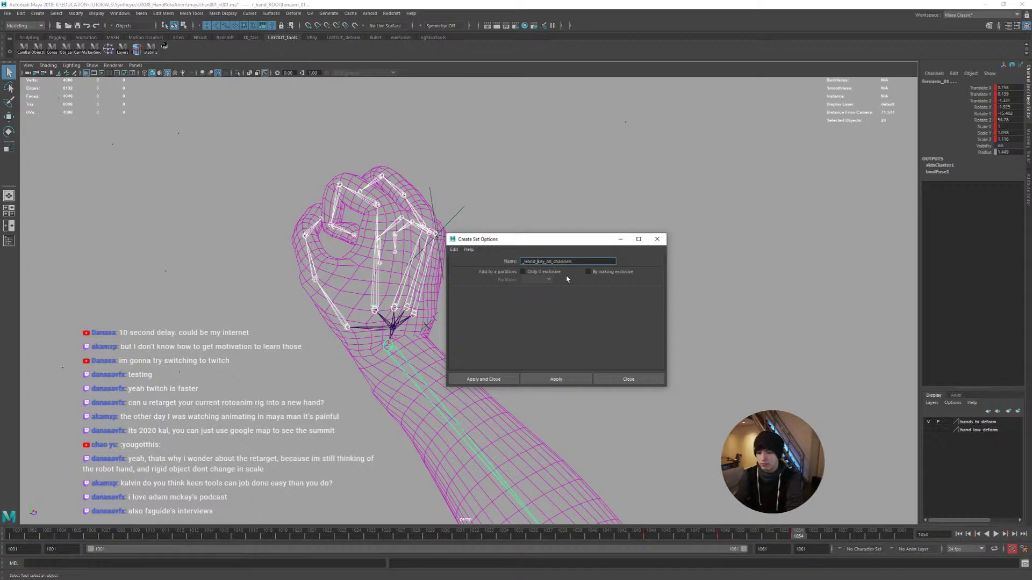
key(Delete)
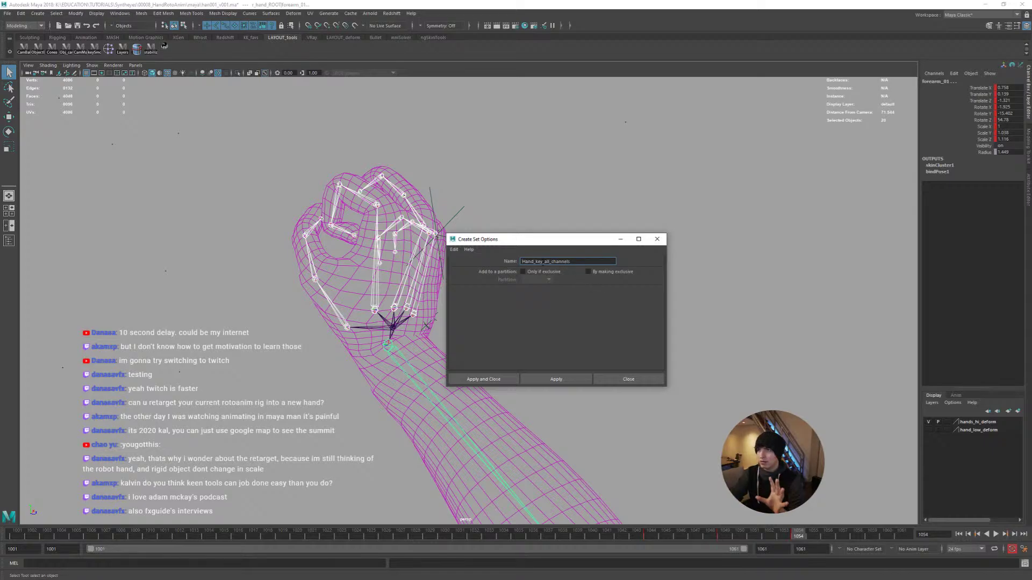
click(484, 379)
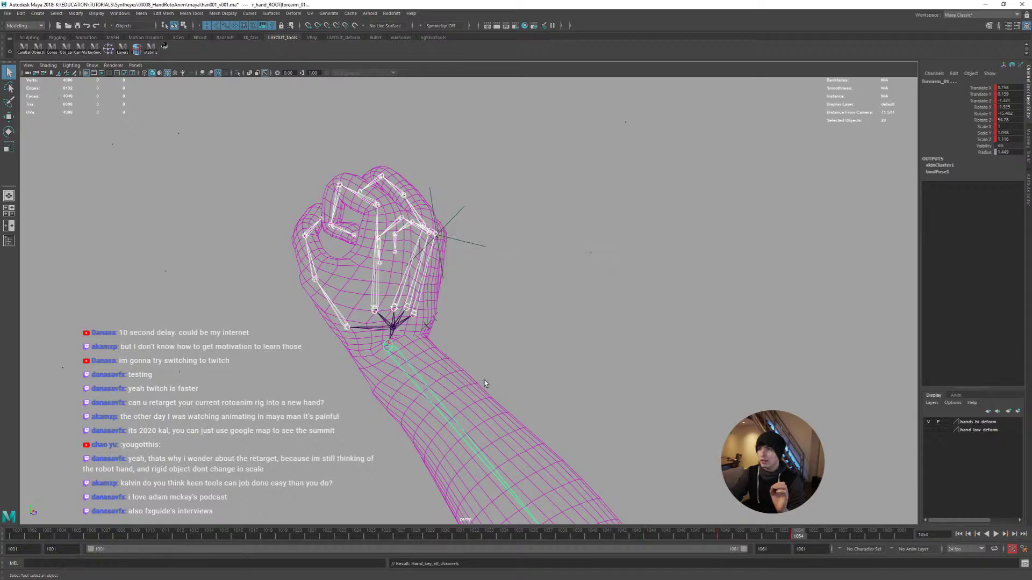
Clear the joint selection and open the Outliner in an enlarged floating window
click(521, 349)
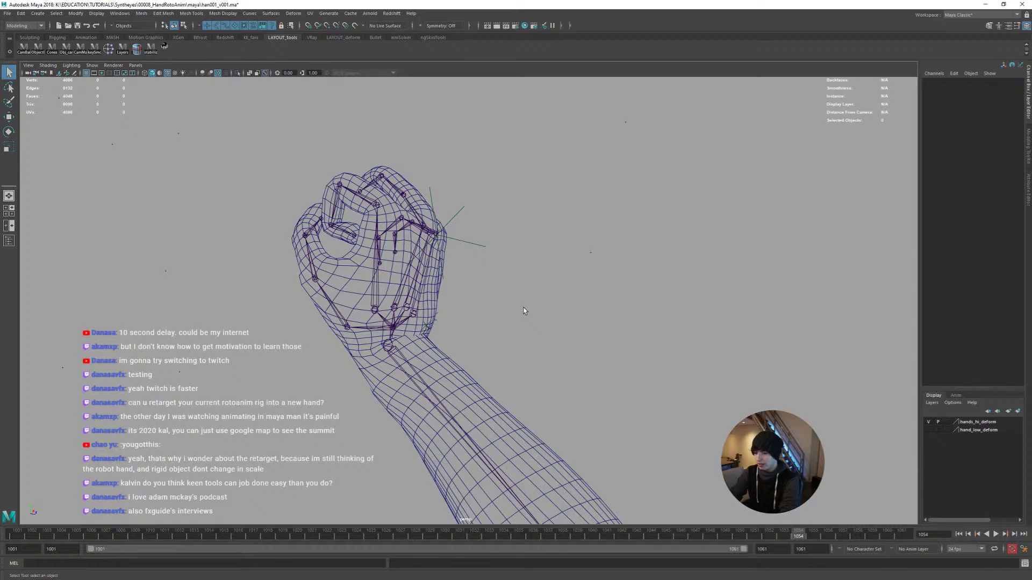
key(shift+o)
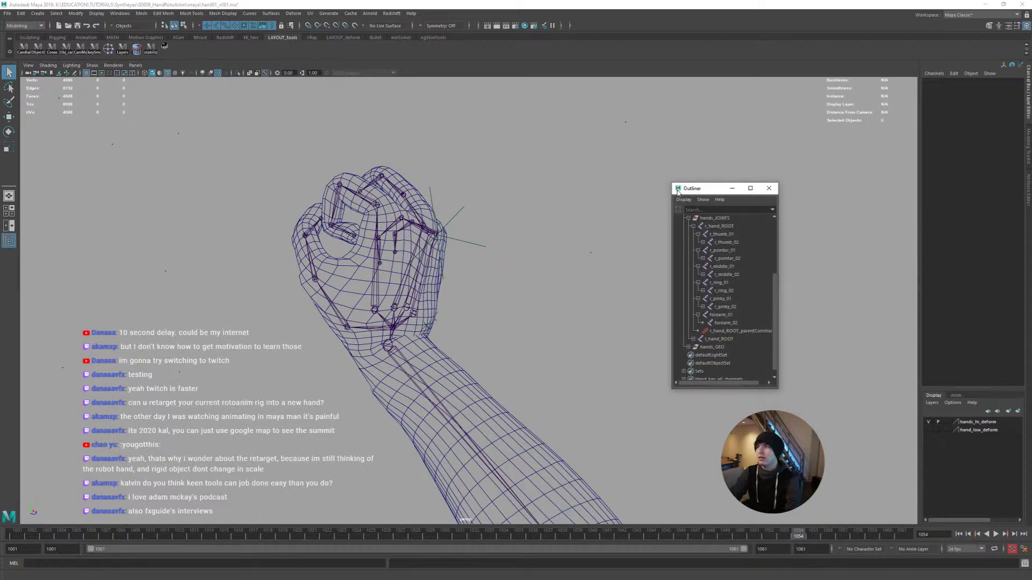
drag(672, 184, 664, 131)
drag(672, 136, 675, 151)
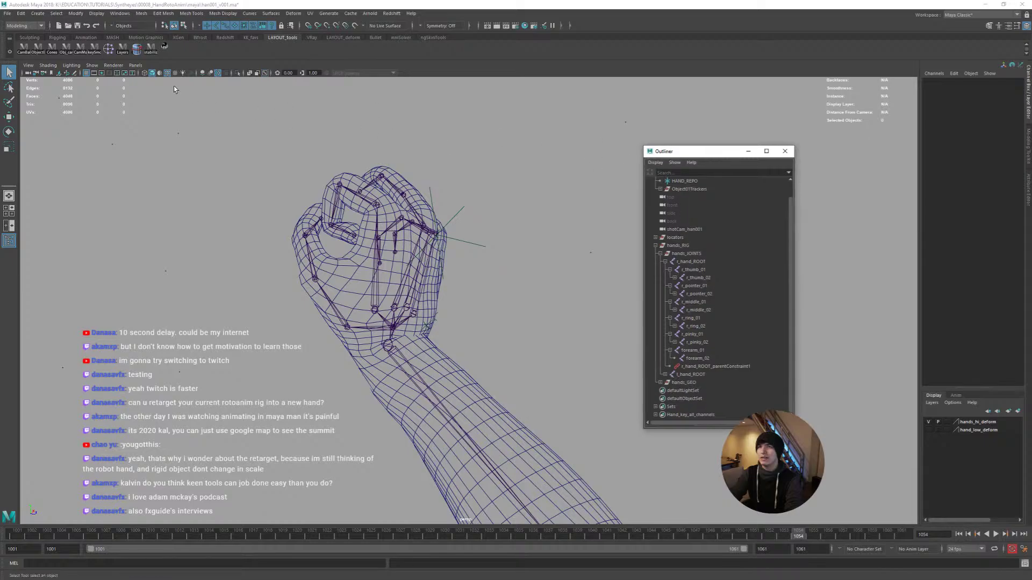
click(120, 13)
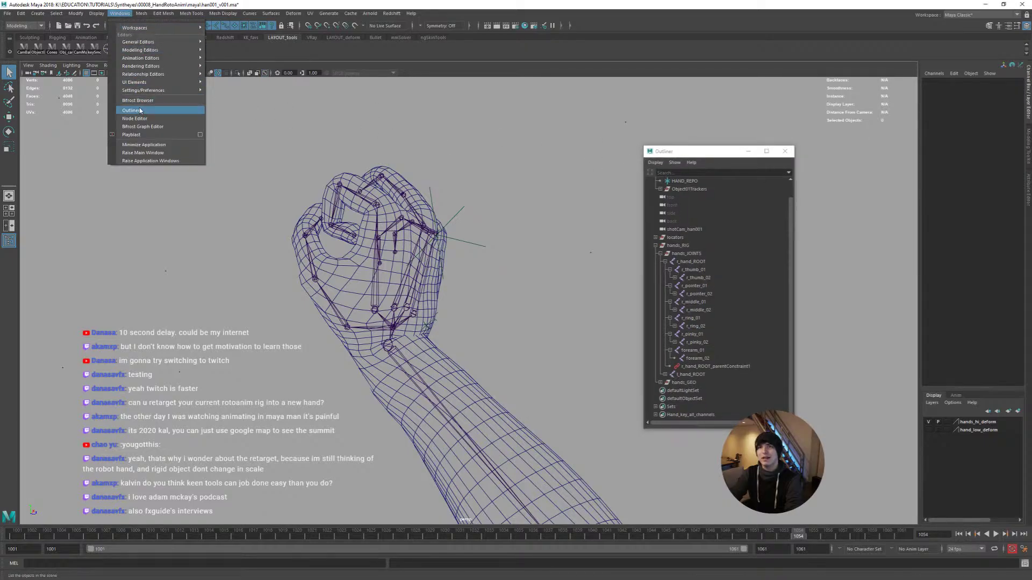
click(671, 154)
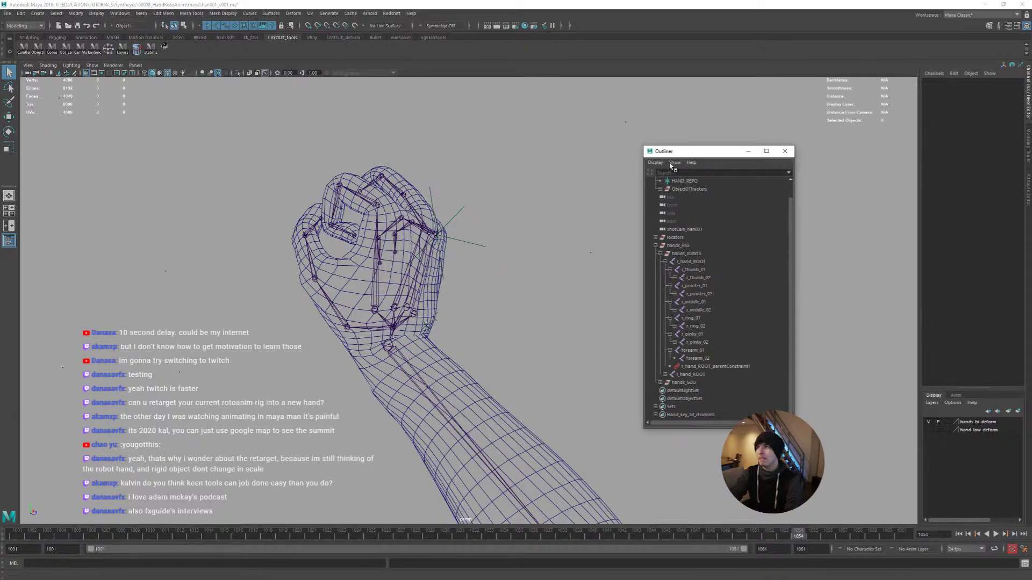
Collapse the hands_RIG hierarchy in the Outliner and select the shot camera
click(656, 245)
click(677, 261)
click(678, 246)
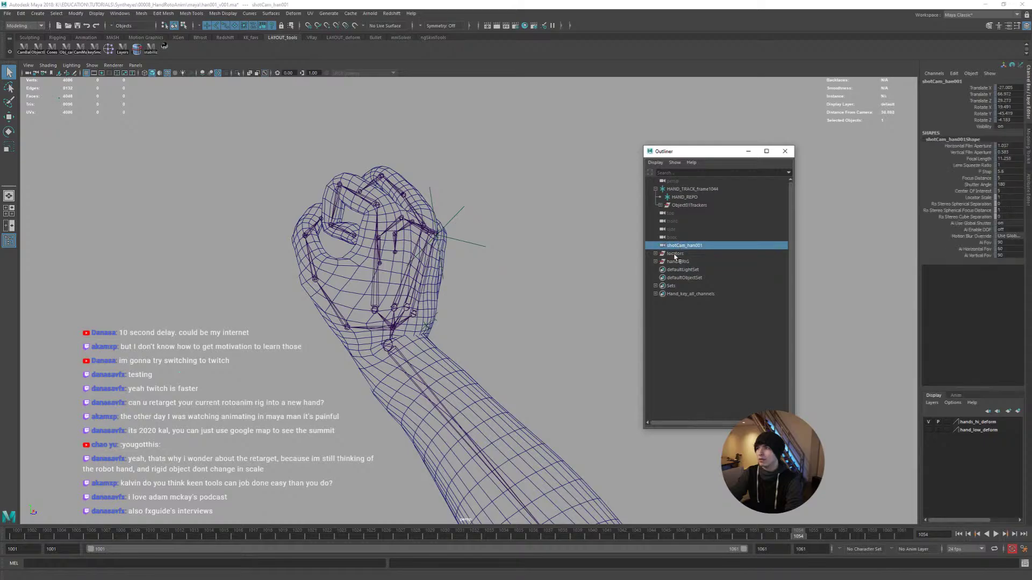
Select the Hand_key_all_channels set in the Outliner and expand it to list its member joints
click(682, 278)
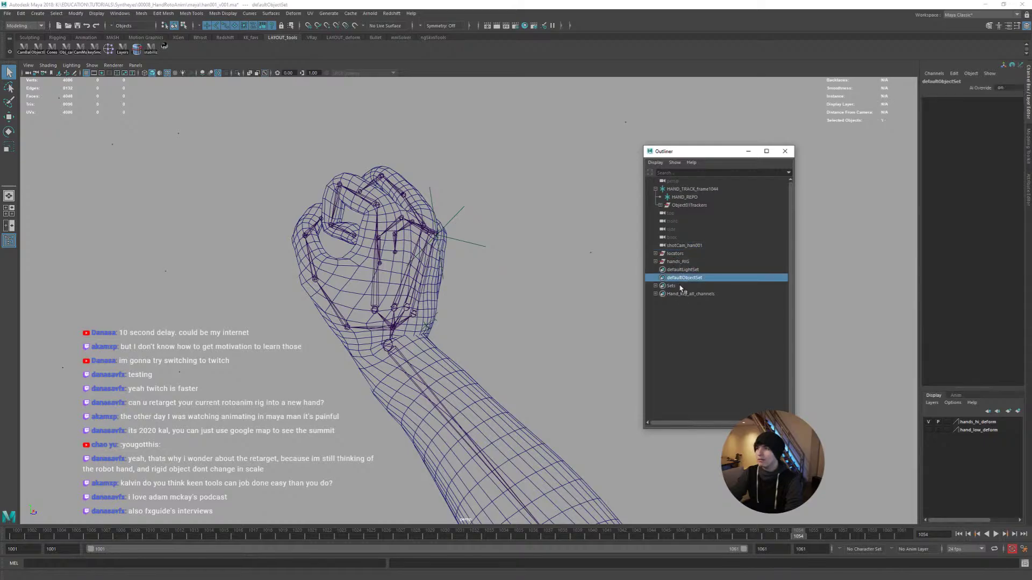
click(680, 271)
click(681, 278)
click(681, 284)
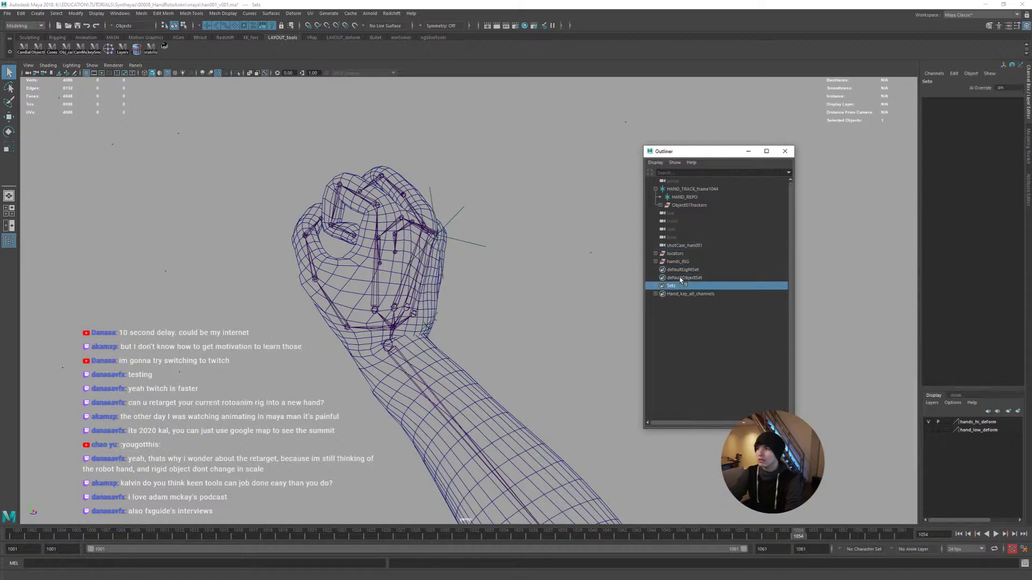
click(678, 294)
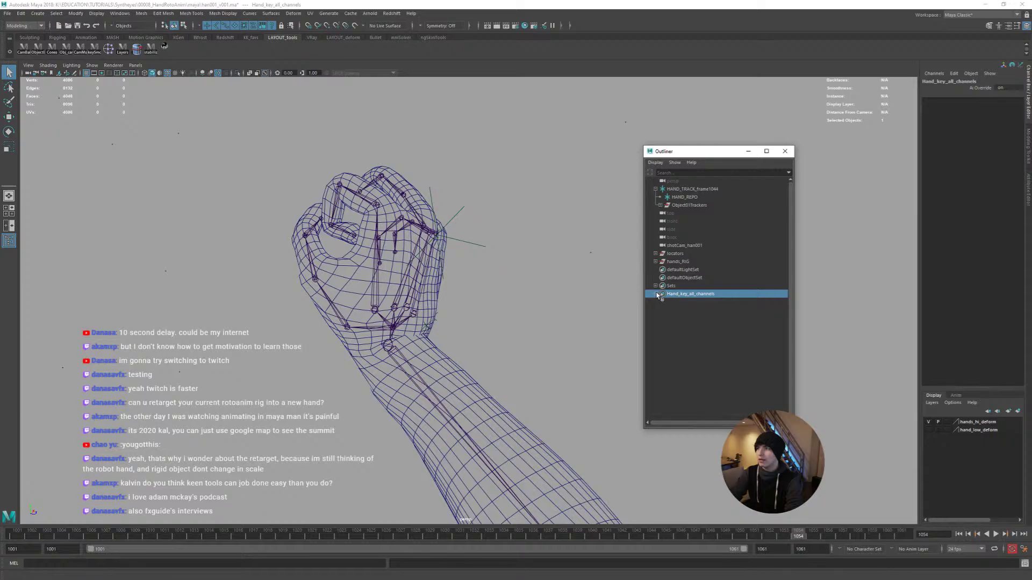
click(656, 295)
Select every joint in the Hand_key_all_channels set, from r_thumb_03 through forearm_01
click(682, 302)
scroll(683, 309, down, 2)
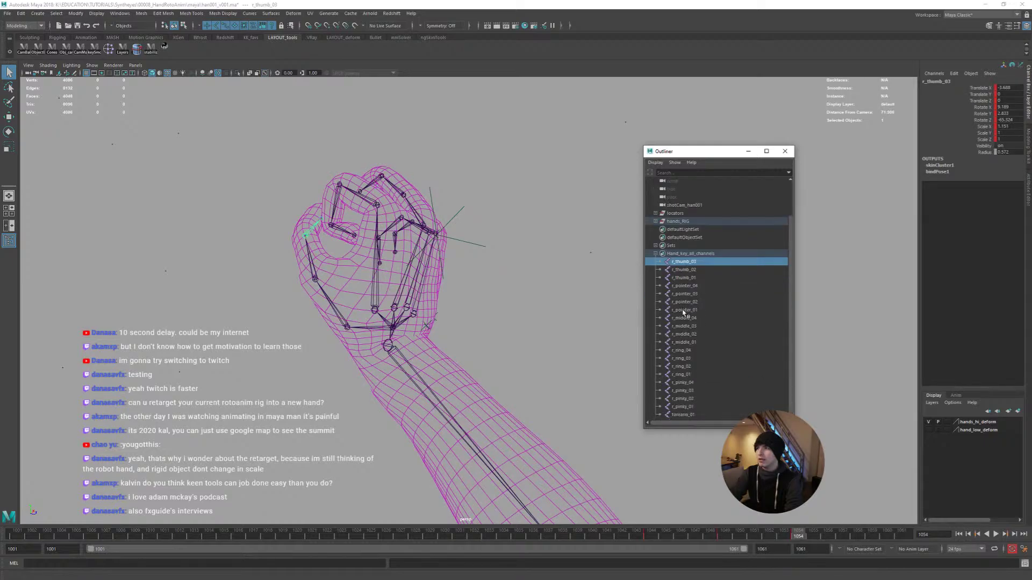
shift+click(682, 414)
key(f)
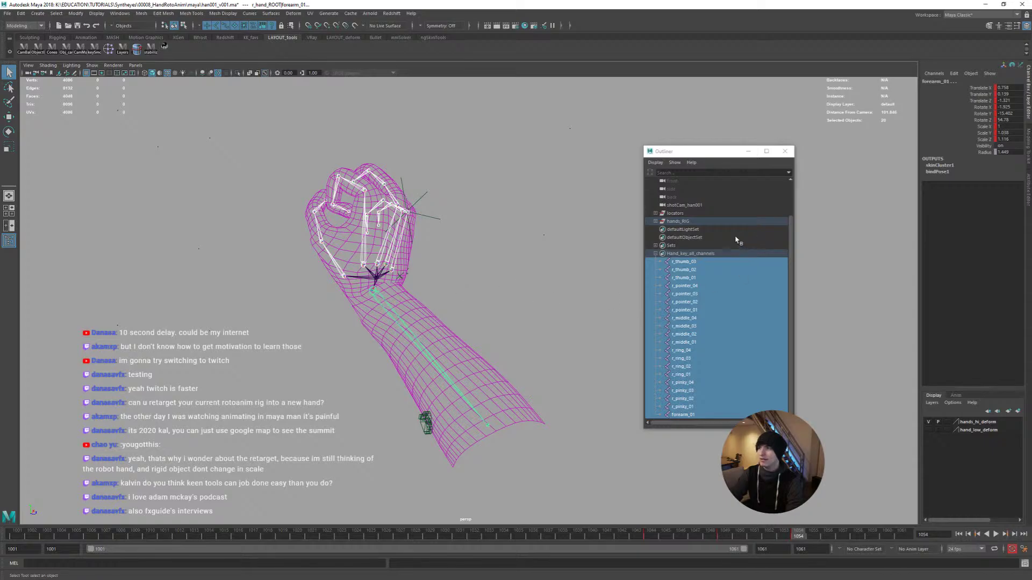
scroll(679, 245, up, 2)
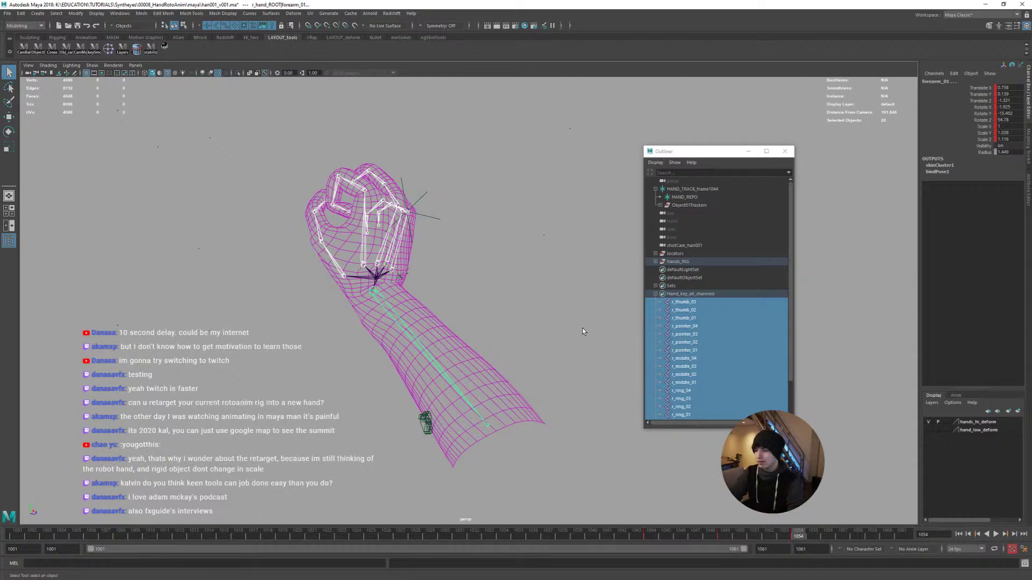
alt+drag(511, 353, 543, 352)
scroll(690, 340, down, 2)
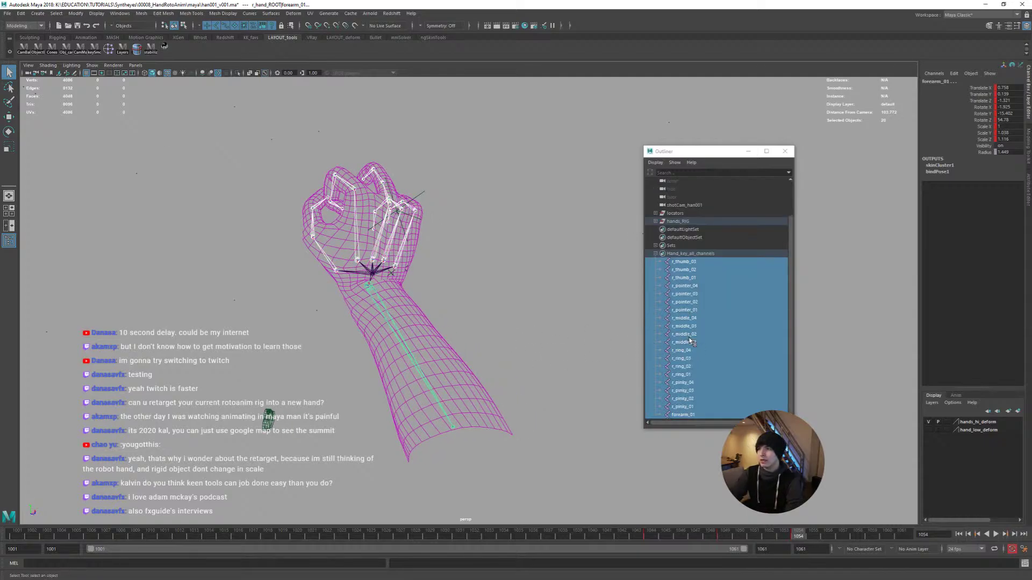
click(681, 261)
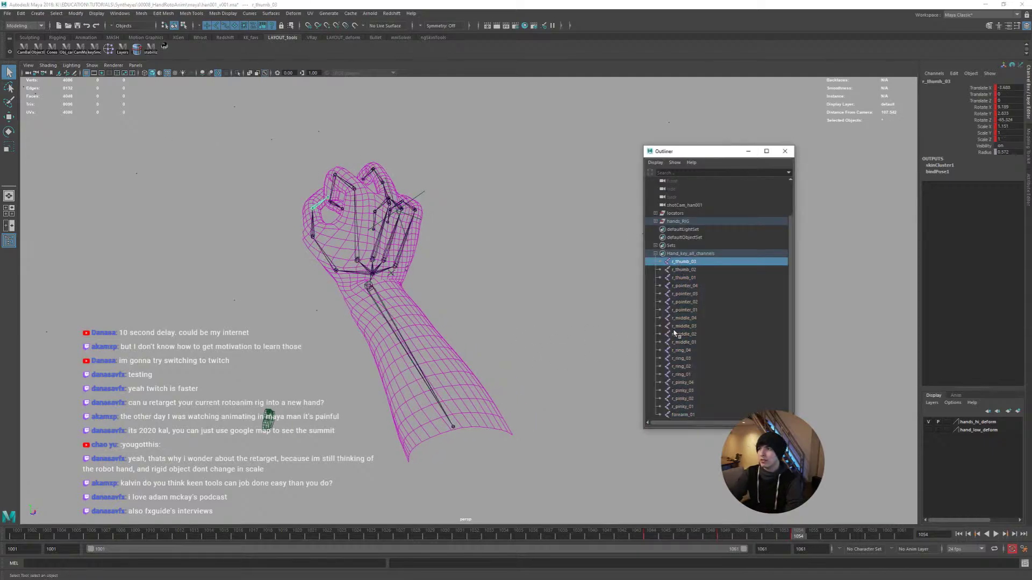
shift+click(683, 414)
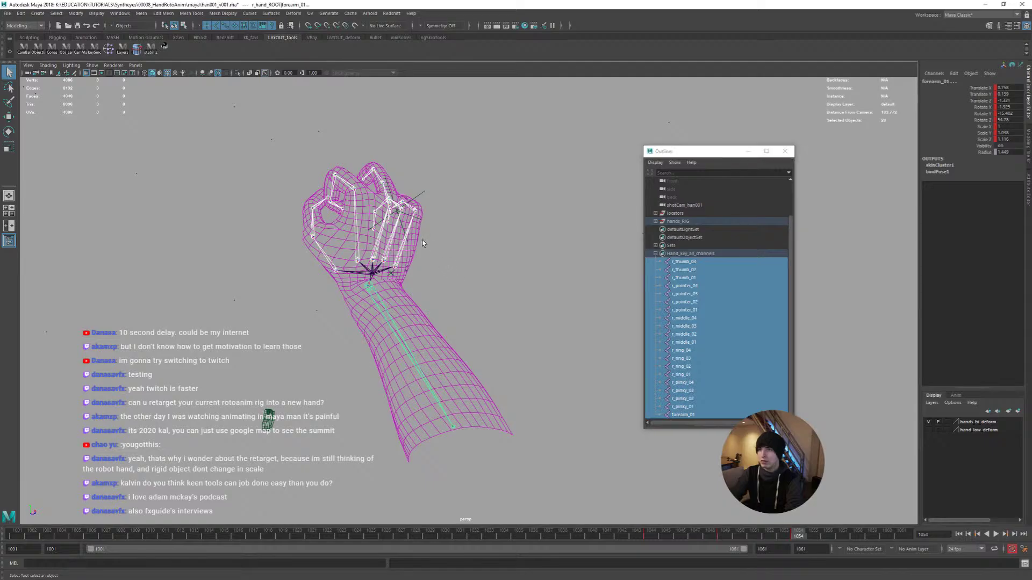
Switch the viewport to the shot camera and scrub the timeline back to frame 1051
alt+drag(419, 214, 479, 231)
key(space)
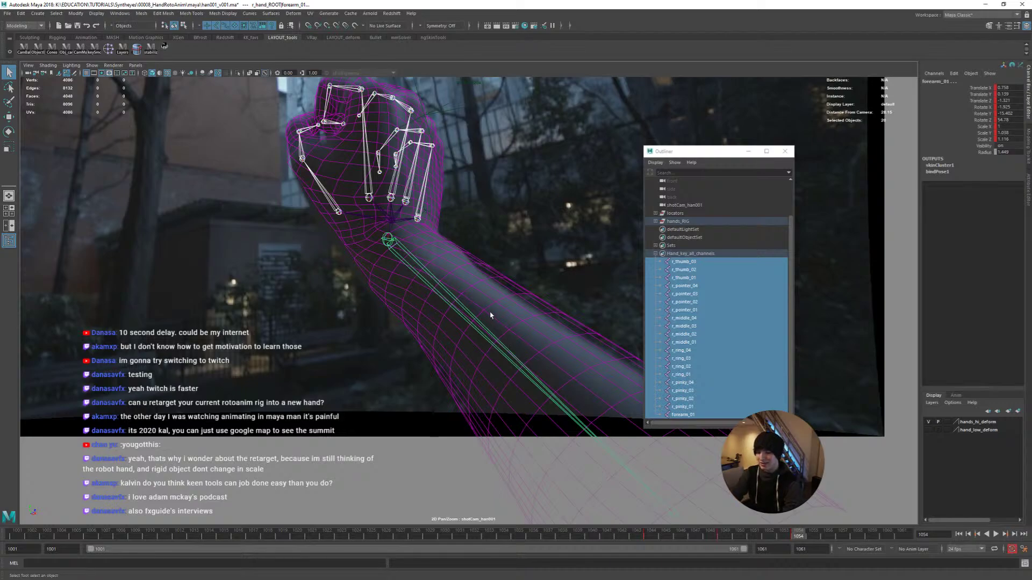
scroll(490, 315, down, 2)
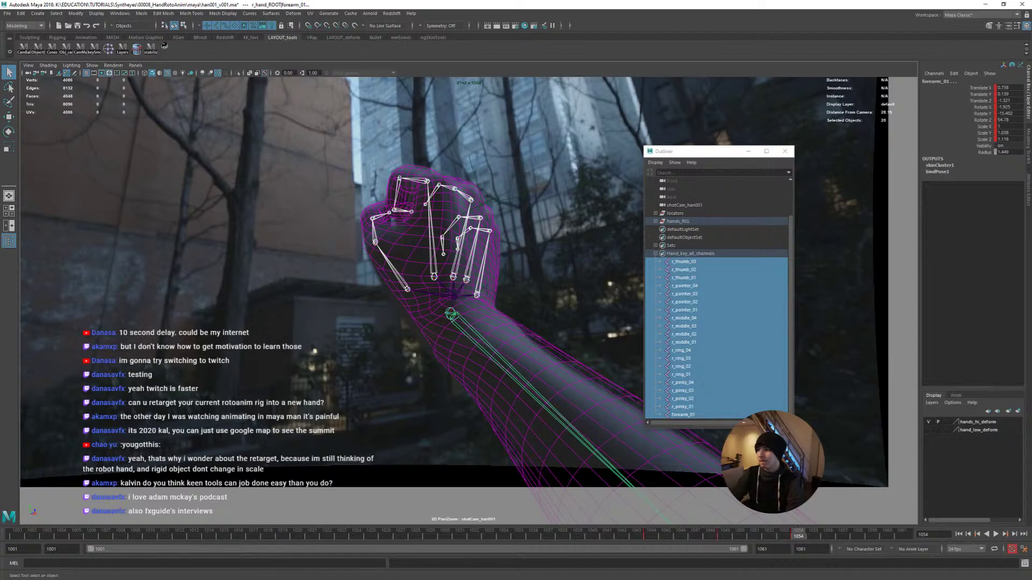
drag(803, 539, 749, 554)
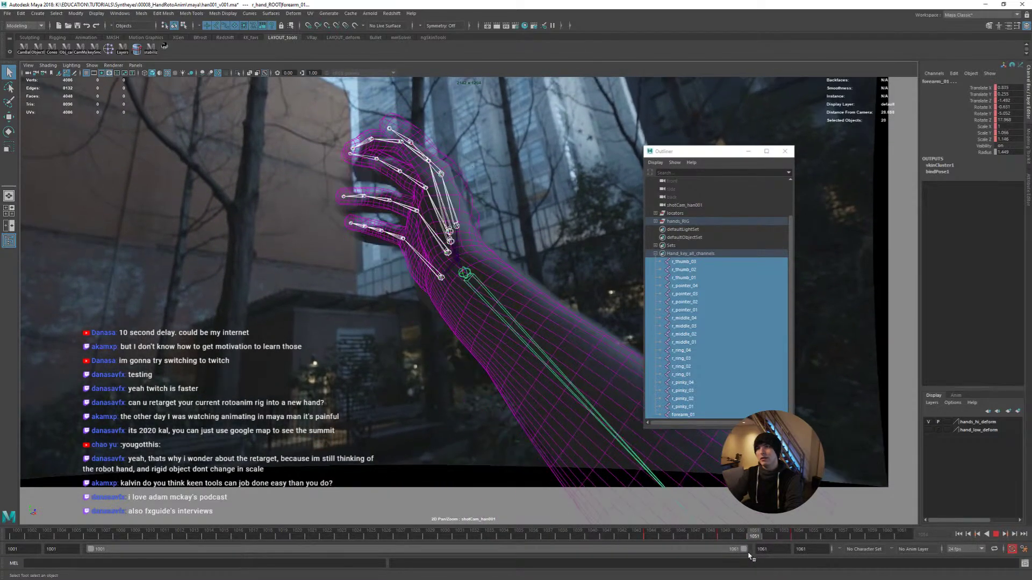
right_drag(460, 265, 398, 223)
middle_drag(398, 223, 432, 263)
drag(740, 535, 756, 551)
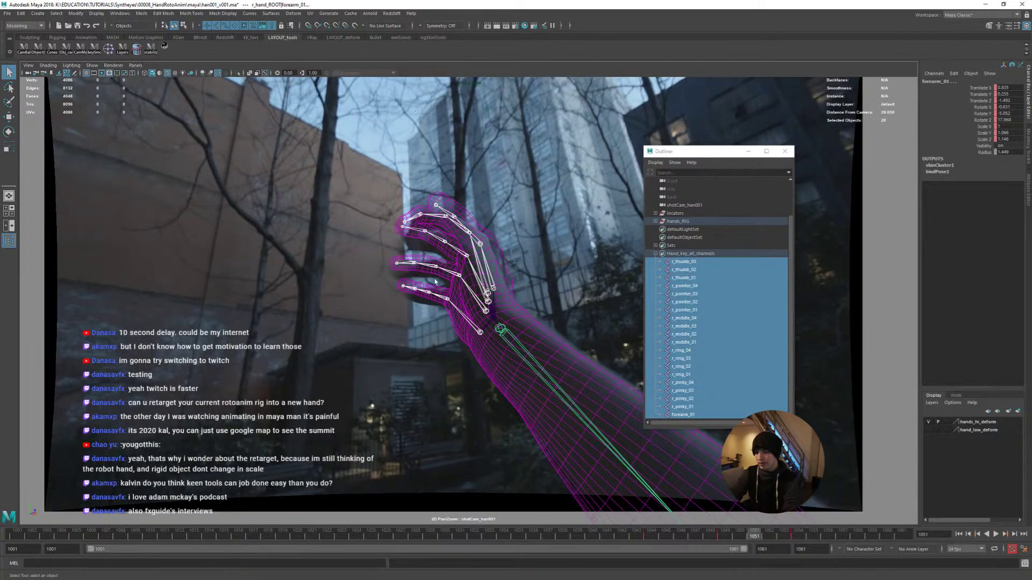
Rotate the r_ring_02 and r_pinky_02 joints to repose the ring and pinky fingers at frame 1051
scroll(439, 271, up, 3)
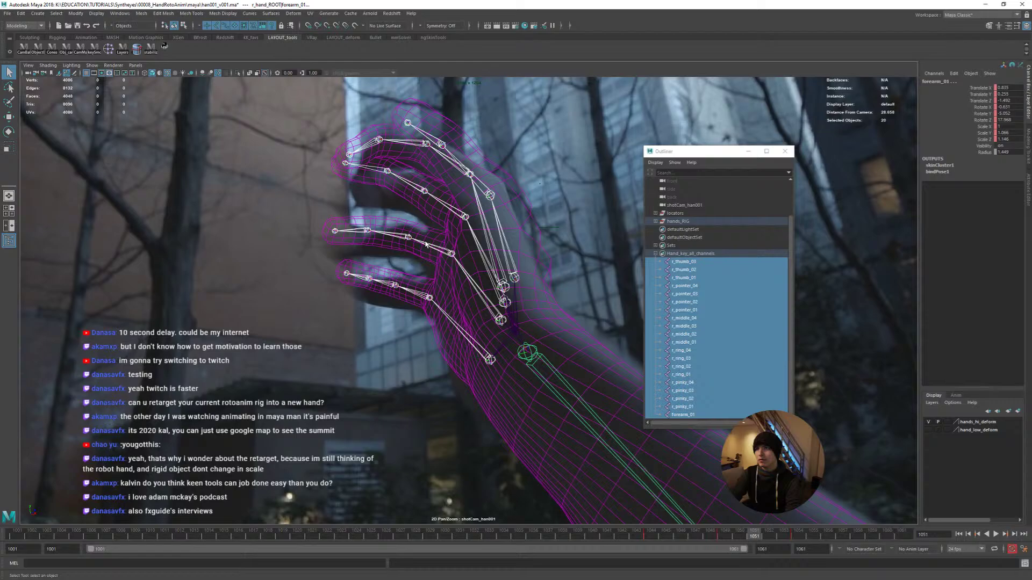
click(449, 252)
key(e)
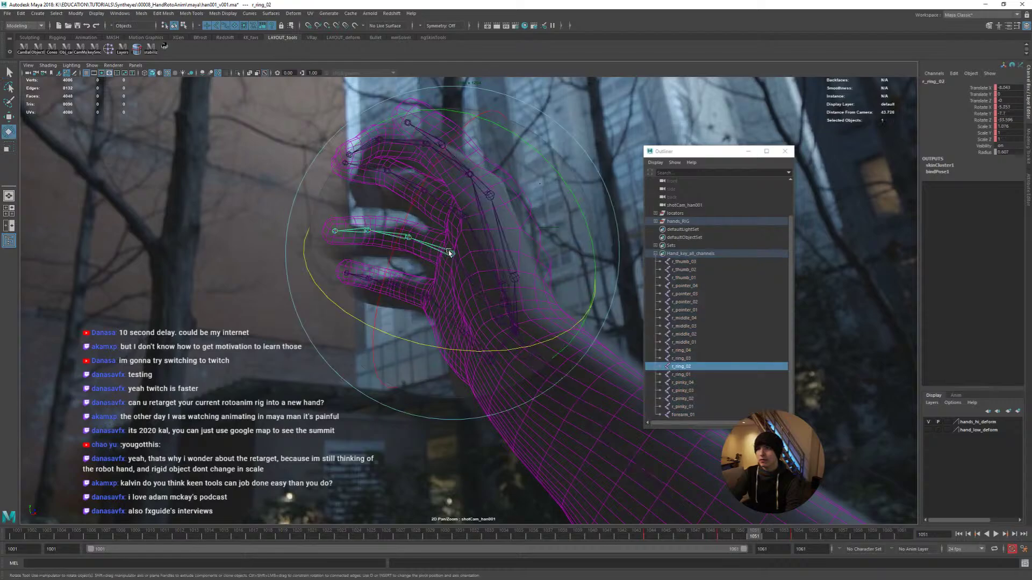
drag(546, 241, 500, 215)
click(416, 293)
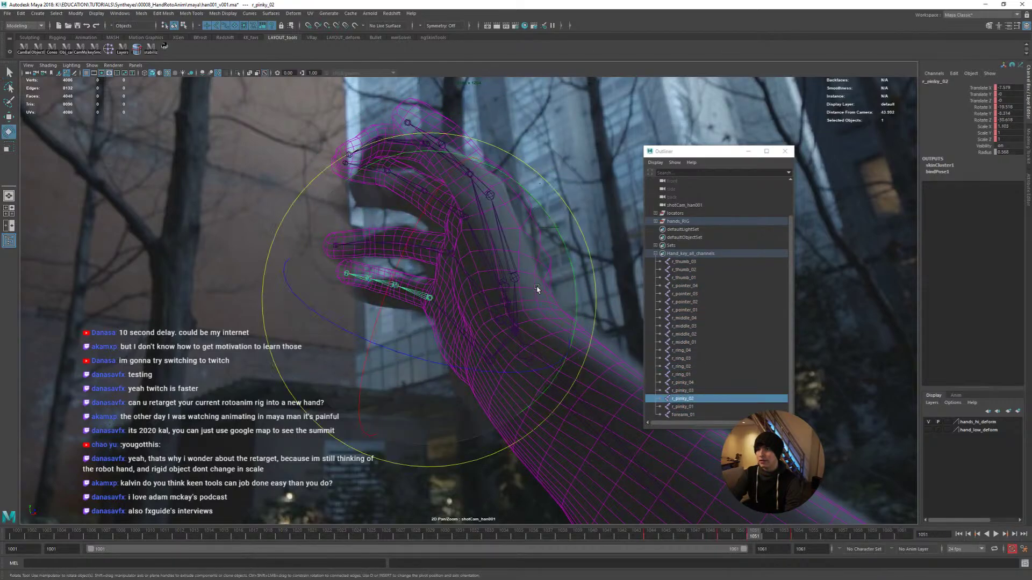
drag(486, 258, 433, 240)
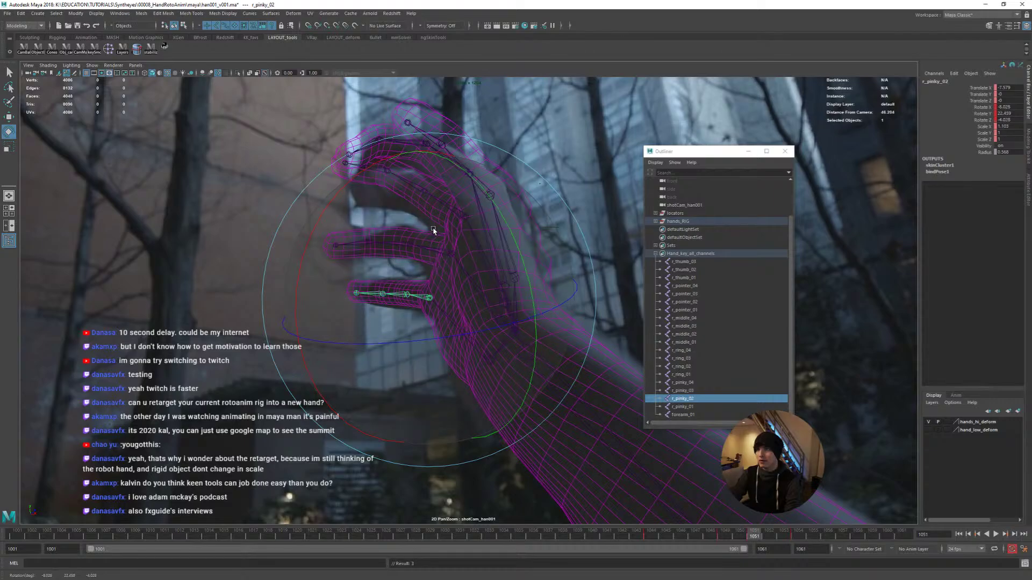
Rotate the r_middle_02 joint to repose the middle finger at frame 1051
key(q)
click(454, 213)
key(e)
drag(459, 199, 414, 153)
drag(421, 228, 460, 206)
key(q)
key(e)
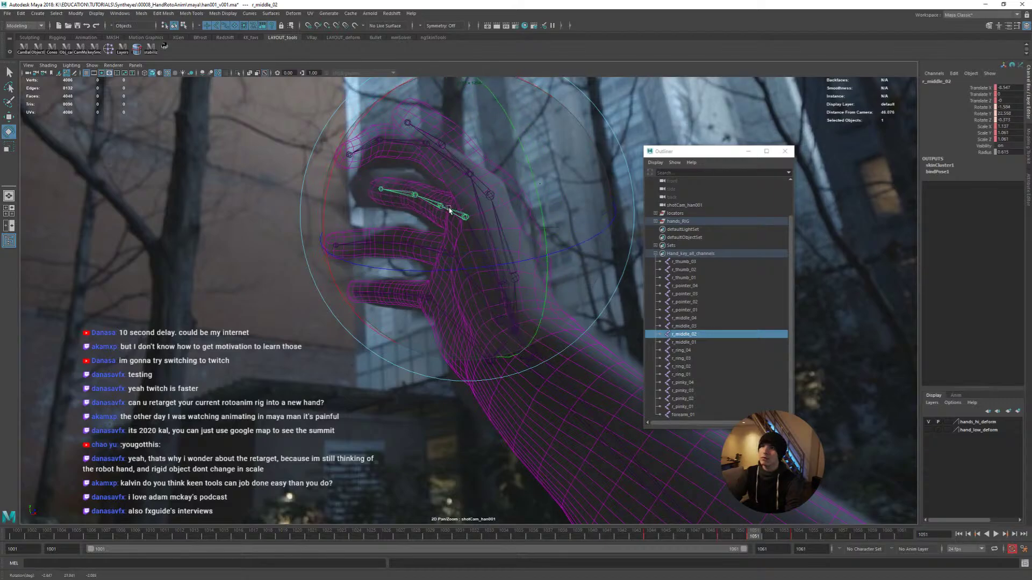
Try rotating the r_thumb_02 and r_pointer_02 joints to match the thumb and index finger to the footage at frame 1051
click(476, 185)
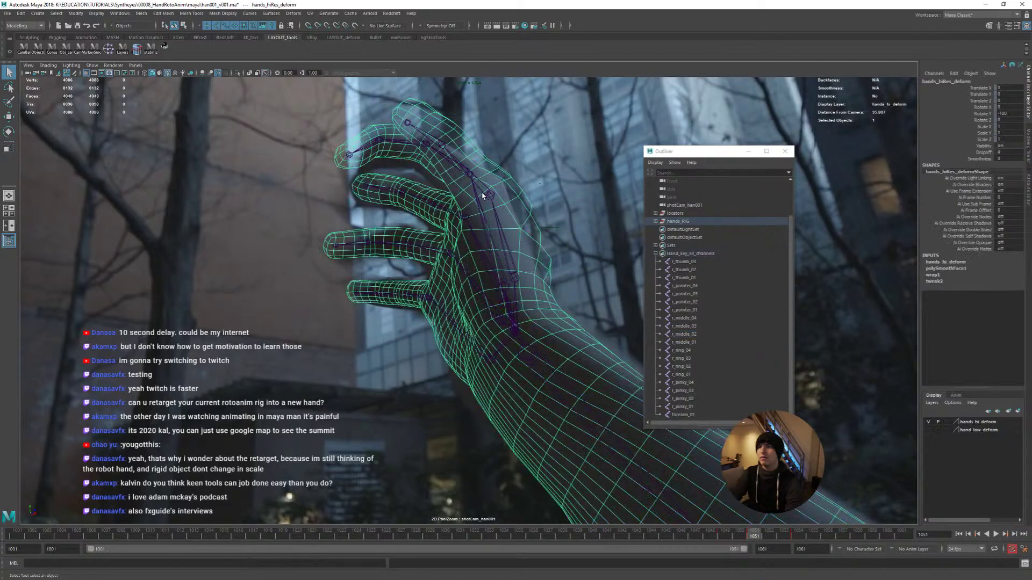
key(e)
click(488, 191)
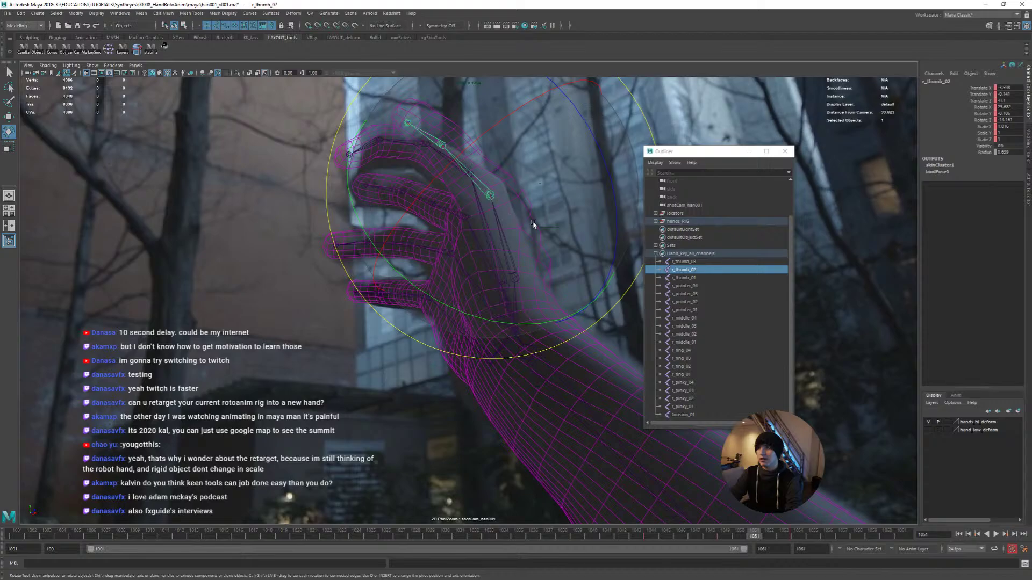
drag(537, 223, 495, 143)
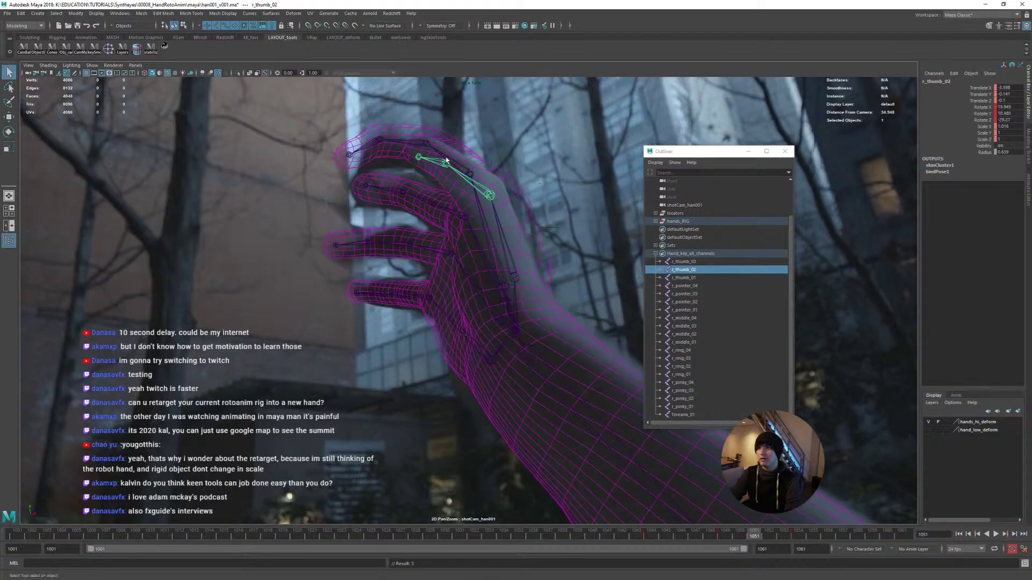
click(491, 225)
drag(490, 224, 401, 167)
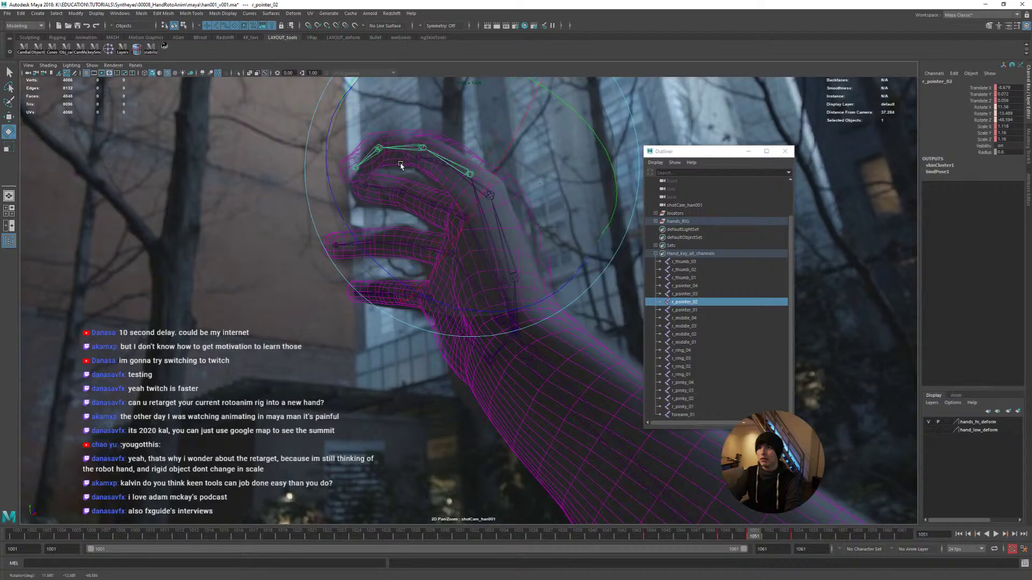
key(shift+e)
Check the hand pose from the perspective view and compare frames 1050 and 1051 through the shot camera
key(space)
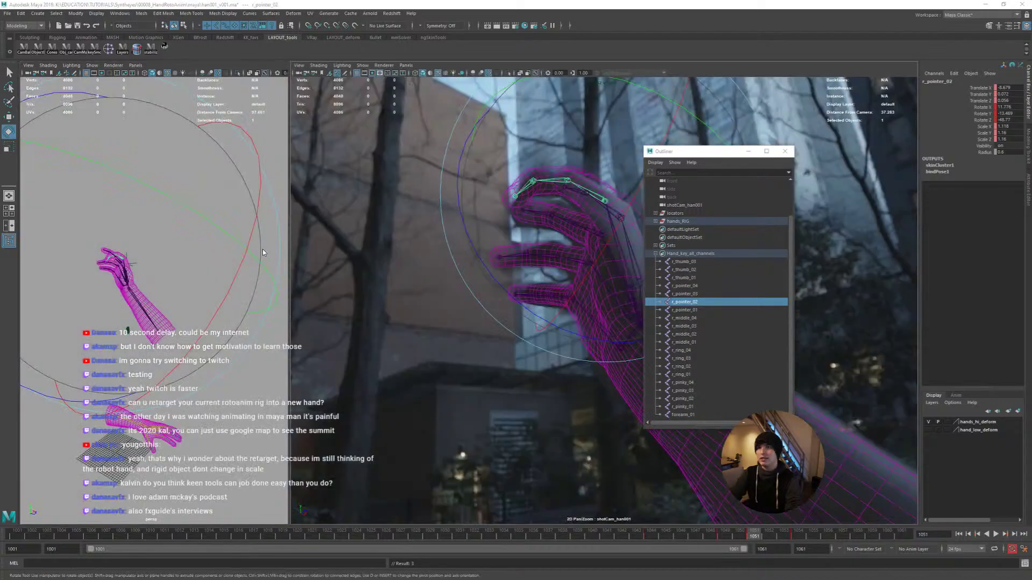
key(space)
alt+drag(215, 330, 406, 250)
key(space)
key(space)
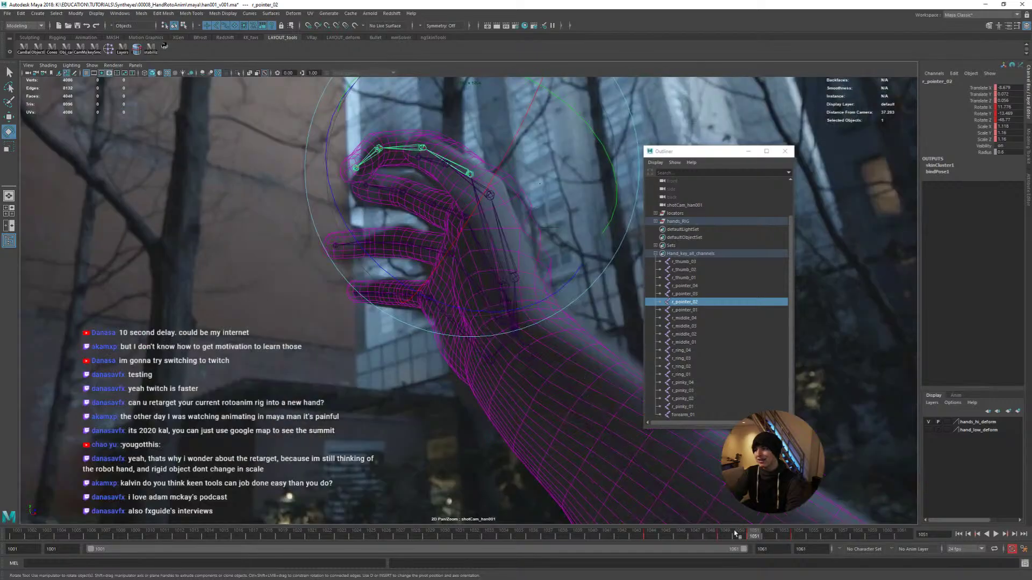
mouse_move(750, 535)
mouse_down()
mouse_move(766, 535)
mouse_move(726, 534)
mouse_move(755, 536)
mouse_move(745, 535)
mouse_up()
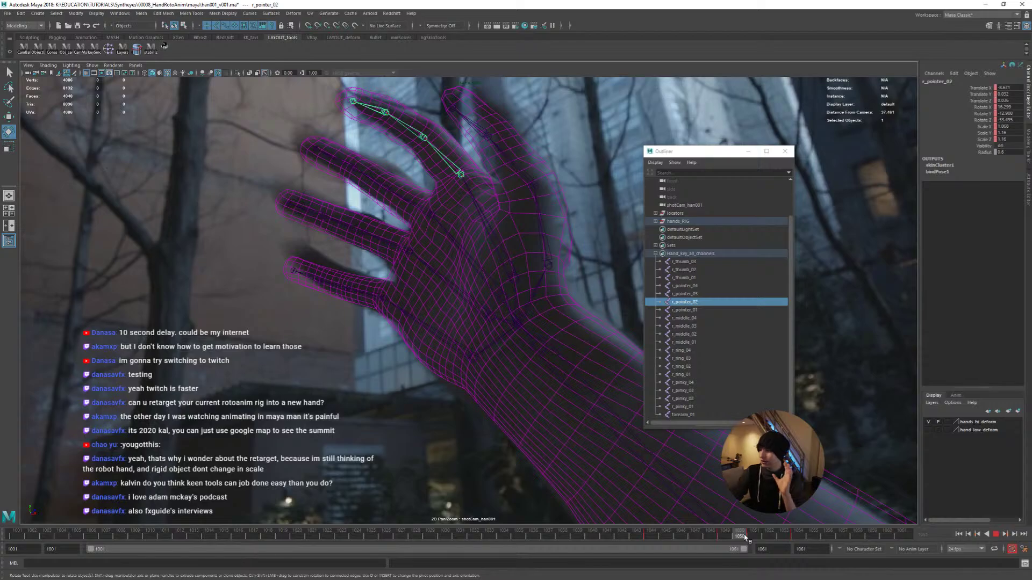
mouse_move(745, 537)
mouse_down()
mouse_move(729, 538)
mouse_move(759, 544)
mouse_up()
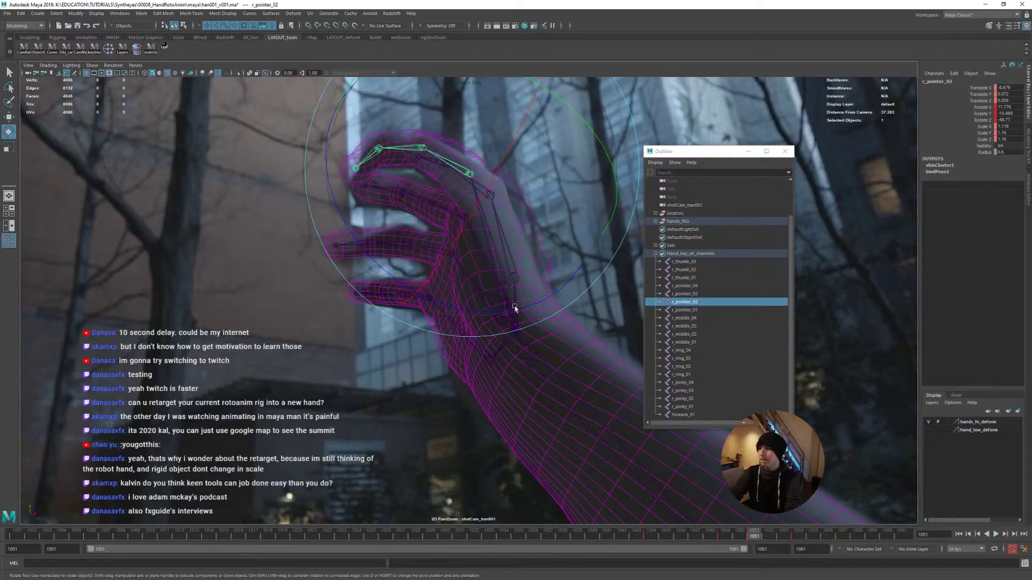
Undo the recent thumb, index and middle finger rotations at frame 1051, back to having all hand joints selected
key(ctrl+z)
key(ctrl+z)
key(ctrl+z)
key(ctrl+z)
key(ctrl+z)
key(ctrl+z)
key(ctrl+z)
key(ctrl+z)
key(ctrl+z)
key(ctrl+z)
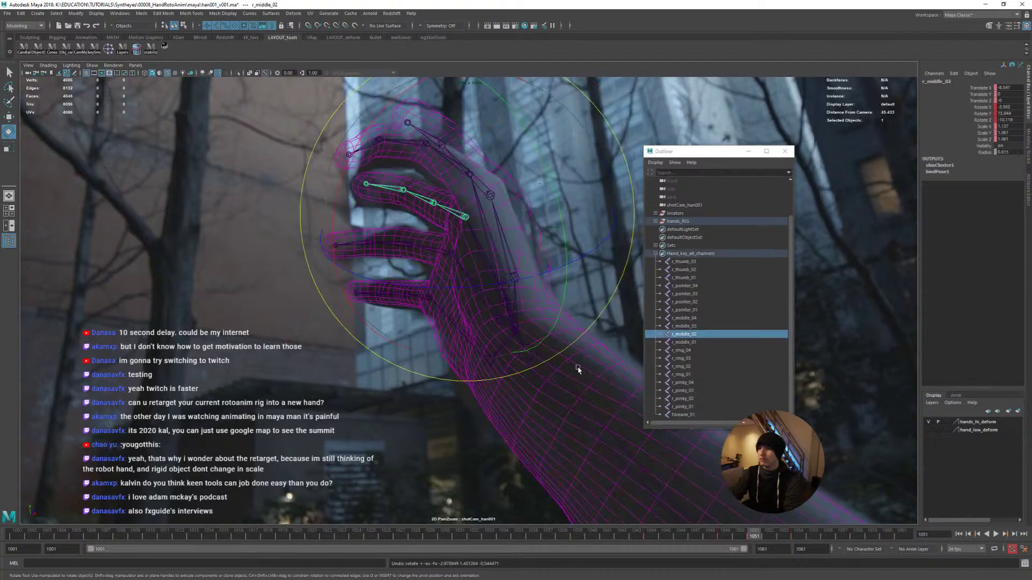
key(ctrl+z)
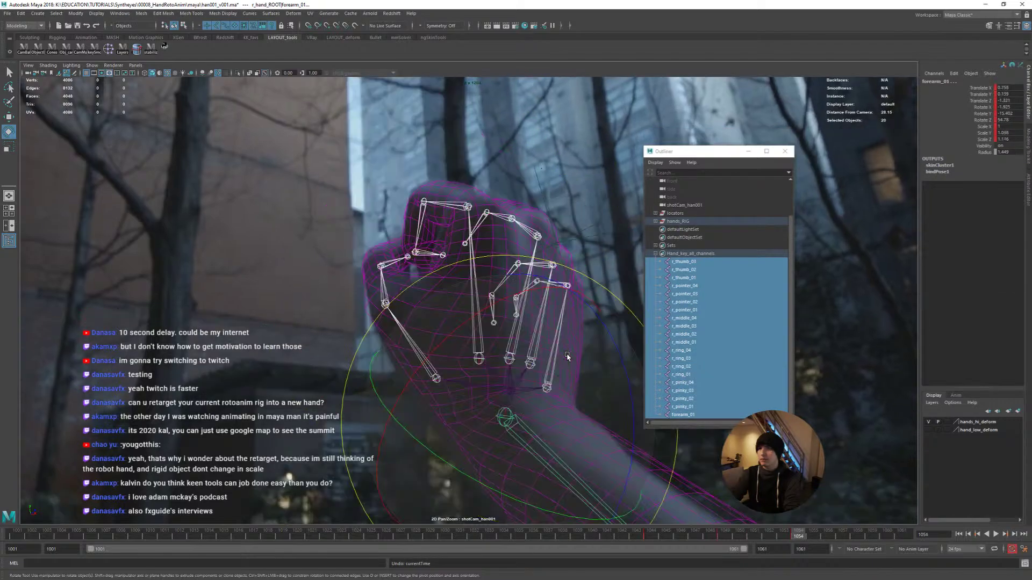
key(ctrl+z)
key(shift+z)
key(shift+z)
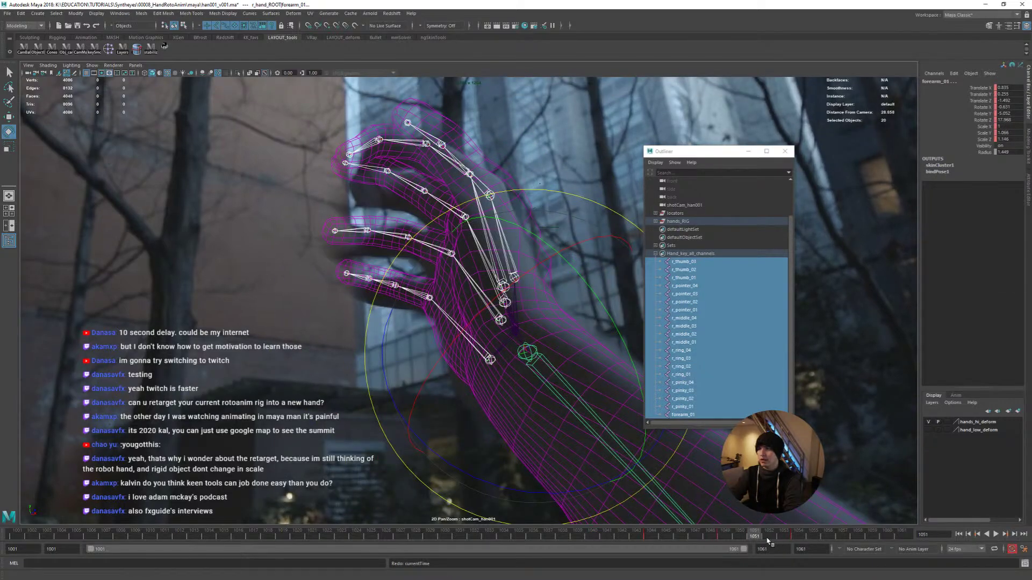
Play back the hand animation, reframe the camera view on the open hand, and go to frame 1035
key(alt+v)
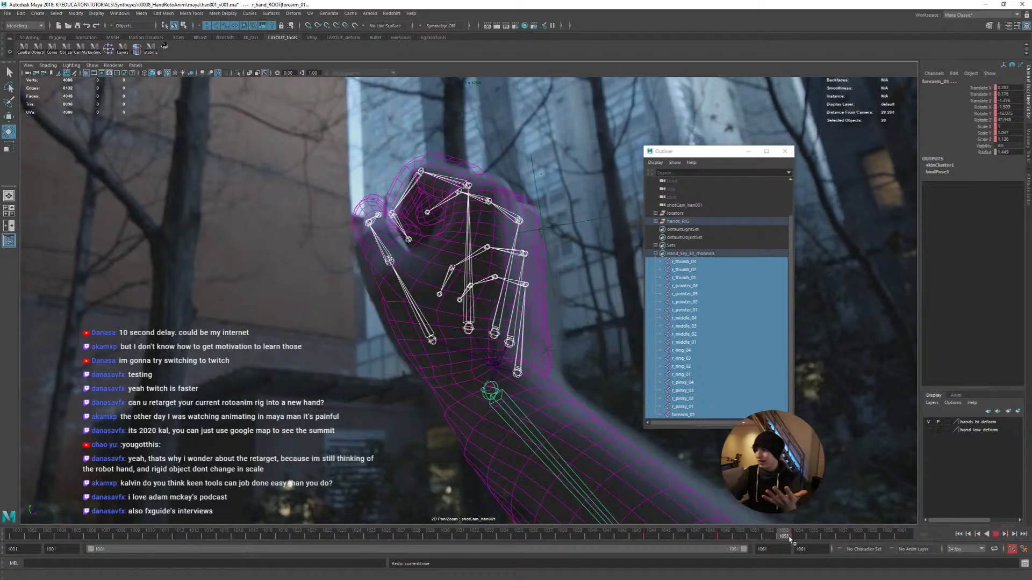
drag(774, 539, 504, 542)
key(e)
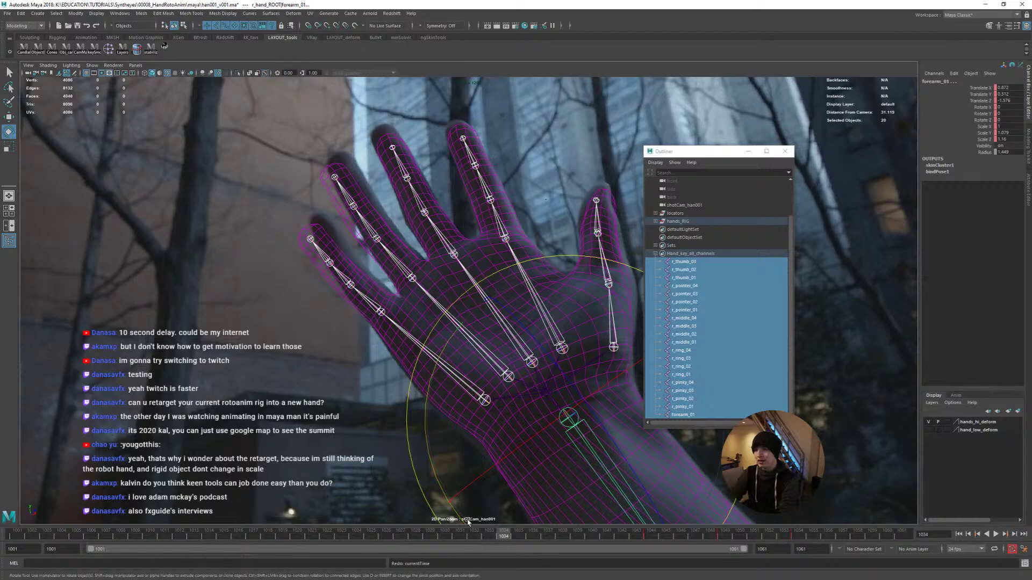
right_drag(564, 402, 530, 398)
middle_drag(529, 398, 485, 392)
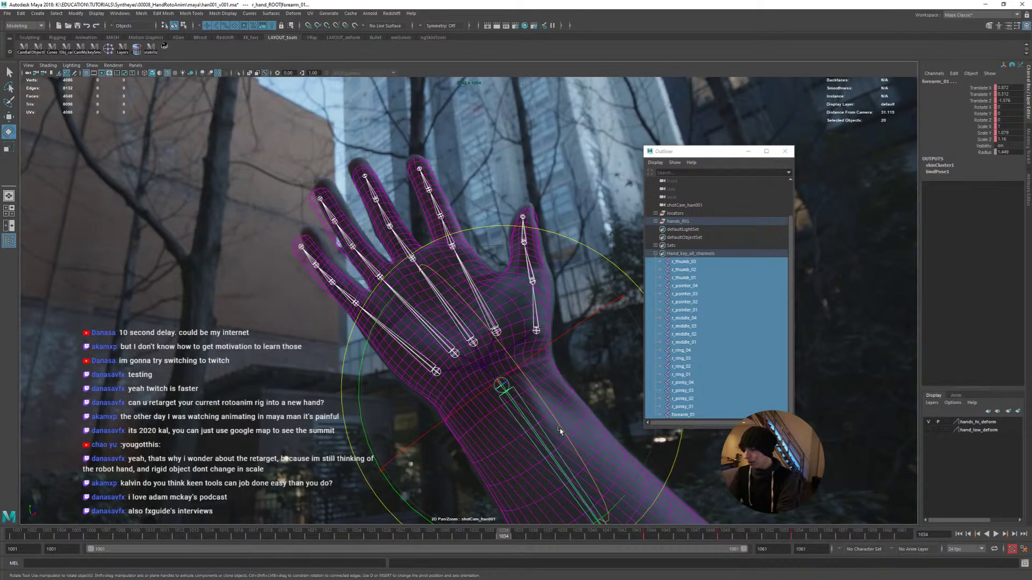
drag(560, 430, 512, 544)
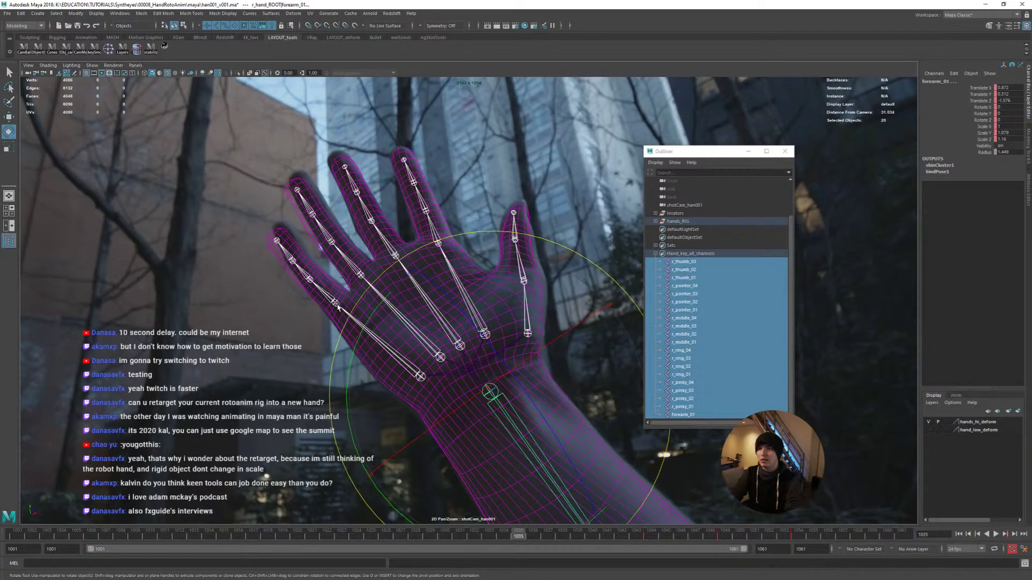
Rotate the r_pinky_01 and r_pinky_02 joints to line the little finger up with the footage at frame 1035
click(335, 303)
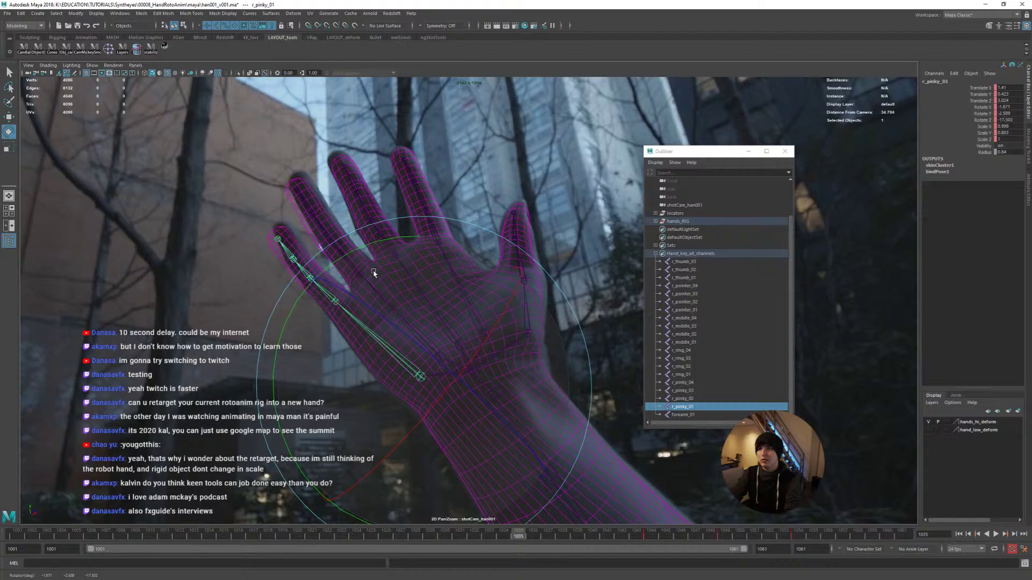
key(q)
click(336, 296)
key(e)
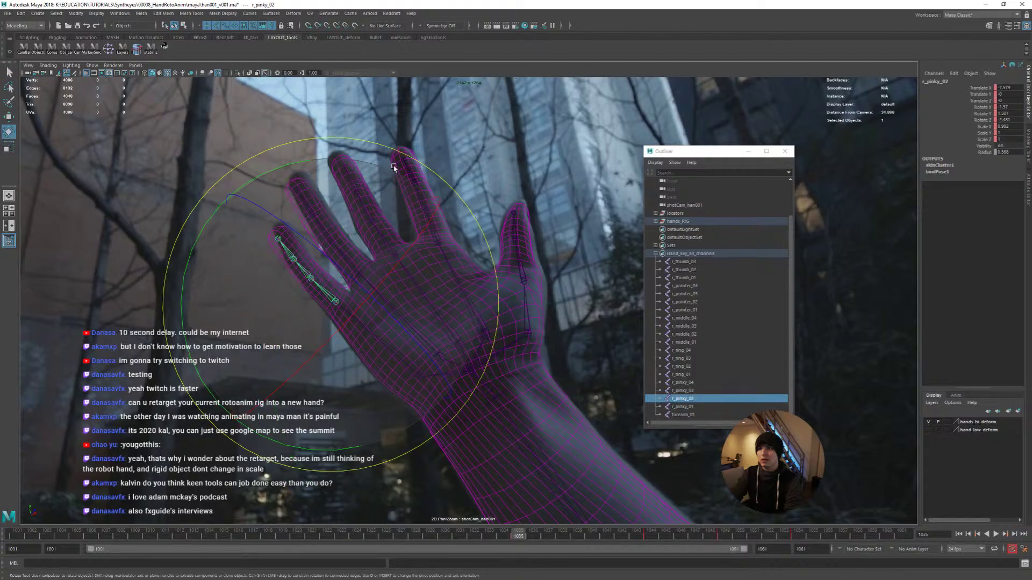
drag(394, 168, 319, 178)
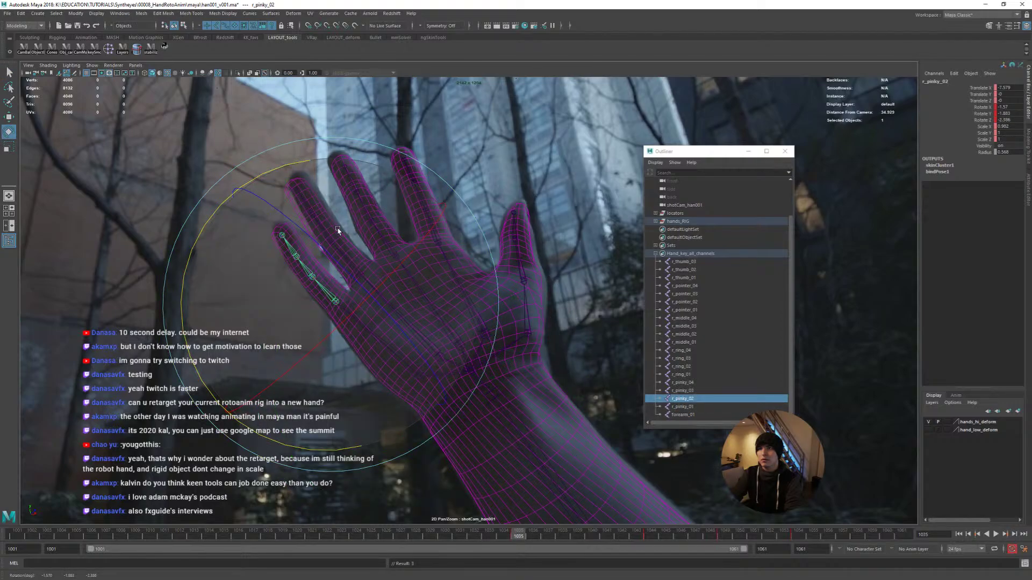
Rotate the r_ring_02 joint so the ring finger follows the finger in the plate
key(q)
click(339, 249)
key(e)
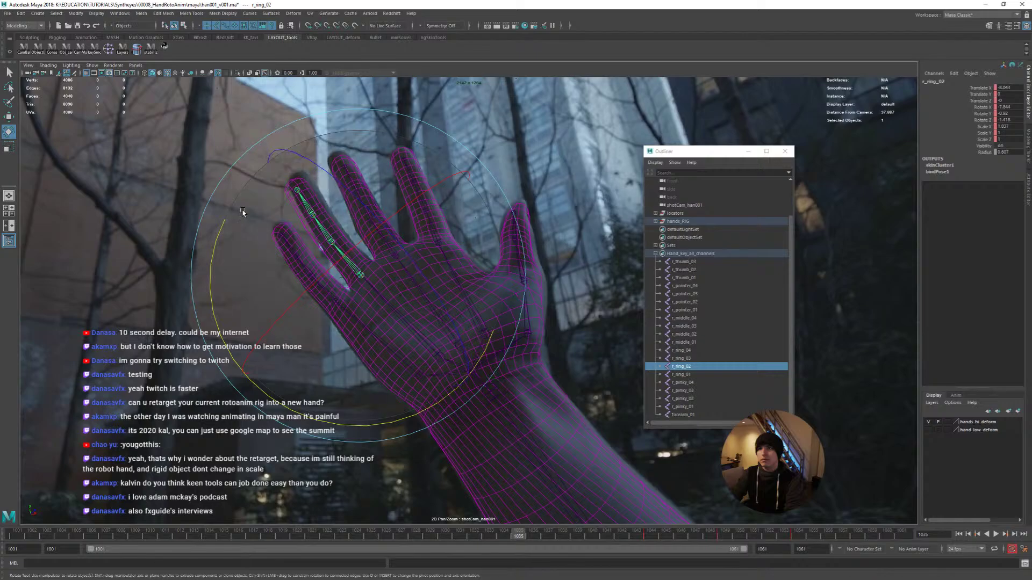
drag(222, 233, 227, 225)
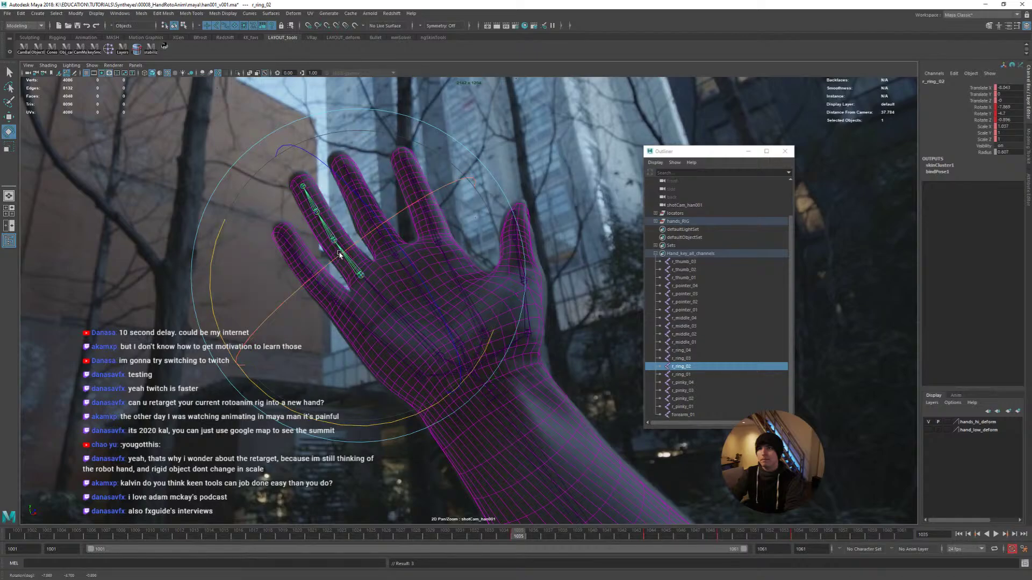
Select r_ring_02, r_ring_03 and r_ring_04 and scale them along X to fit the ring finger's length
key(q)
shift+click(334, 240)
shift+click(327, 223)
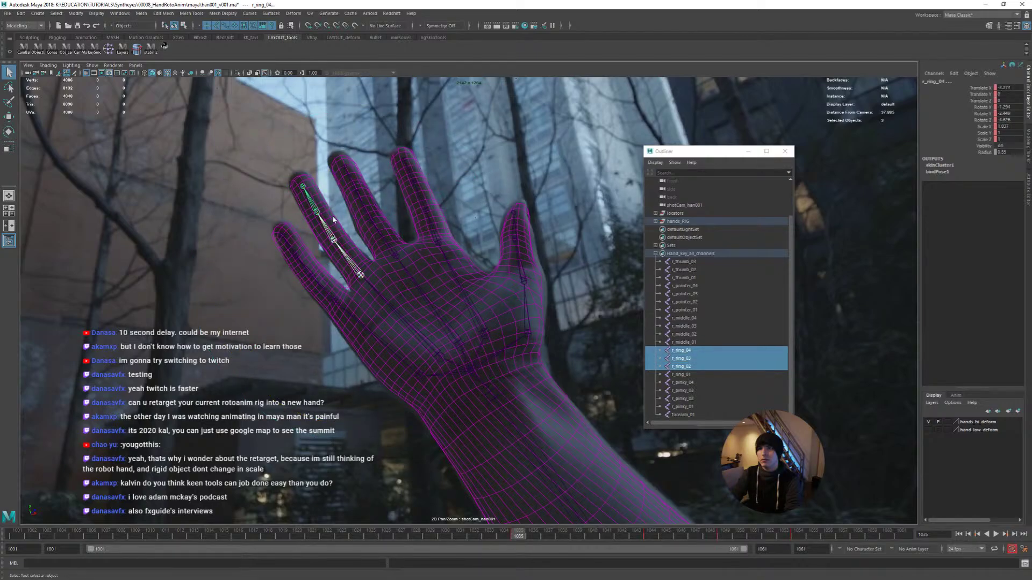
key(e)
drag(359, 183, 365, 180)
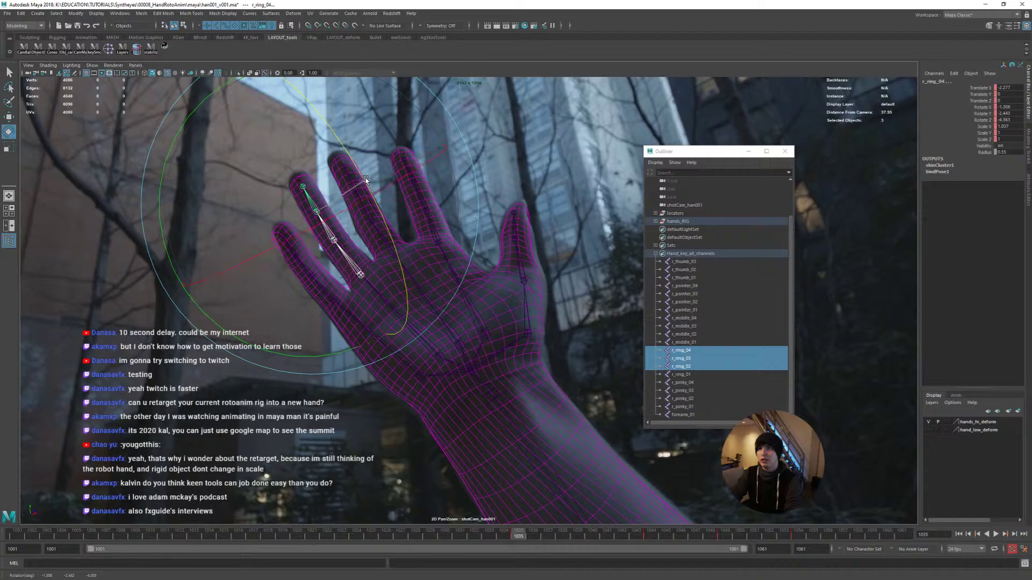
key(ctrl+z)
key(r)
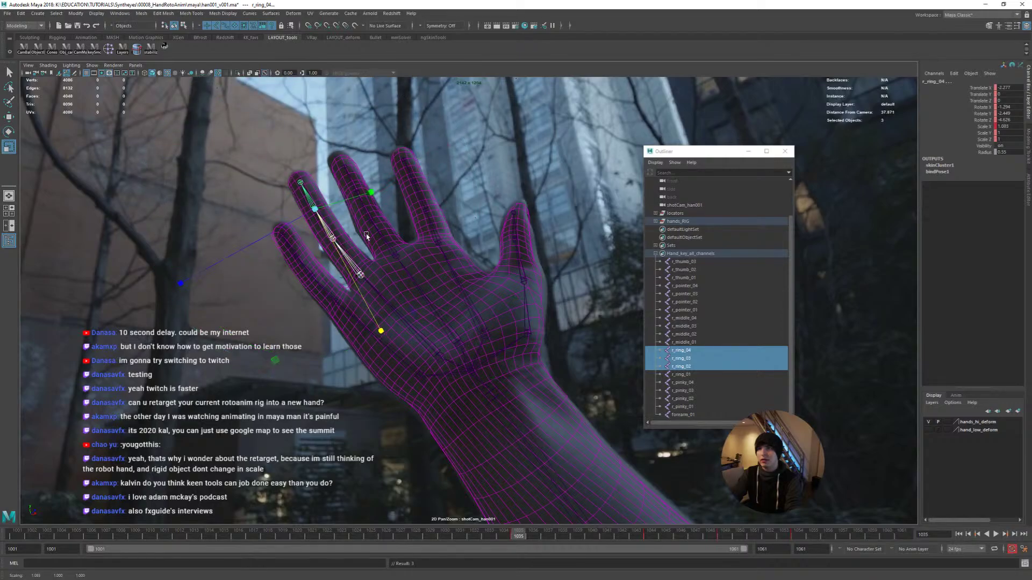
Scale r_middle_02 and r_middle_03 to 1.101 along X and rotate the middle finger to match the footage
click(373, 227)
shift+click(362, 202)
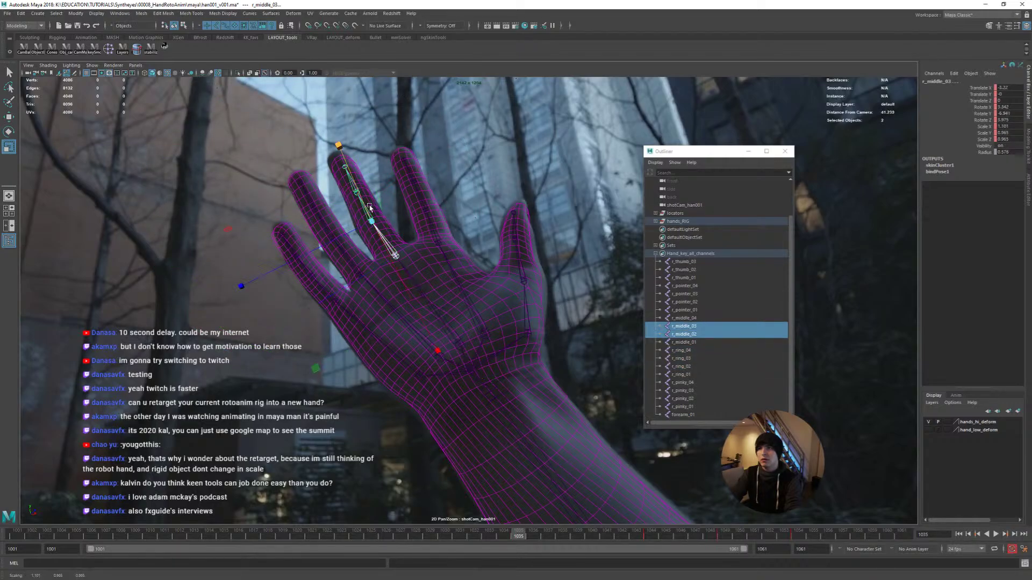
key(e)
drag(370, 221, 350, 154)
click(379, 239)
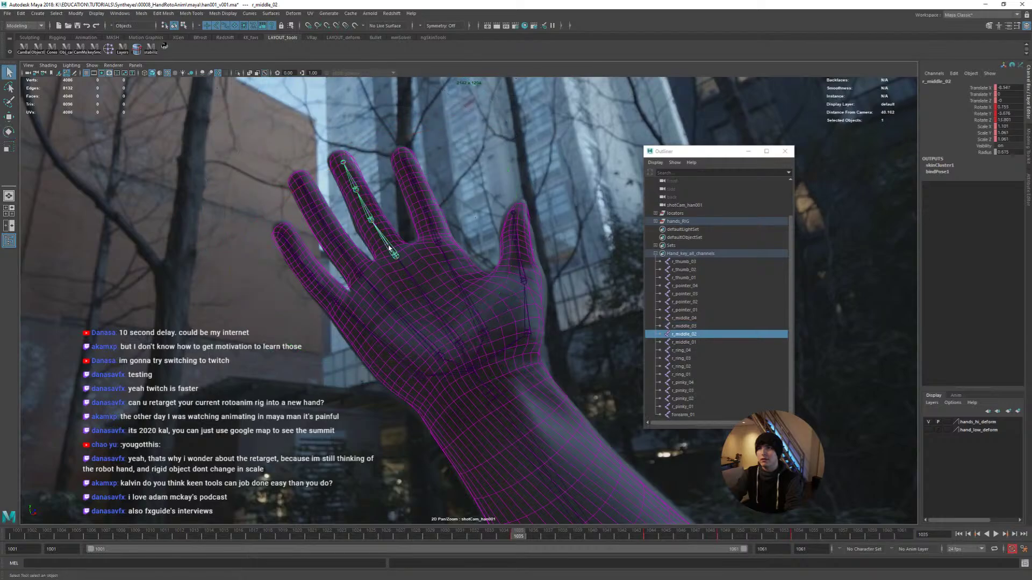
drag(380, 238, 359, 400)
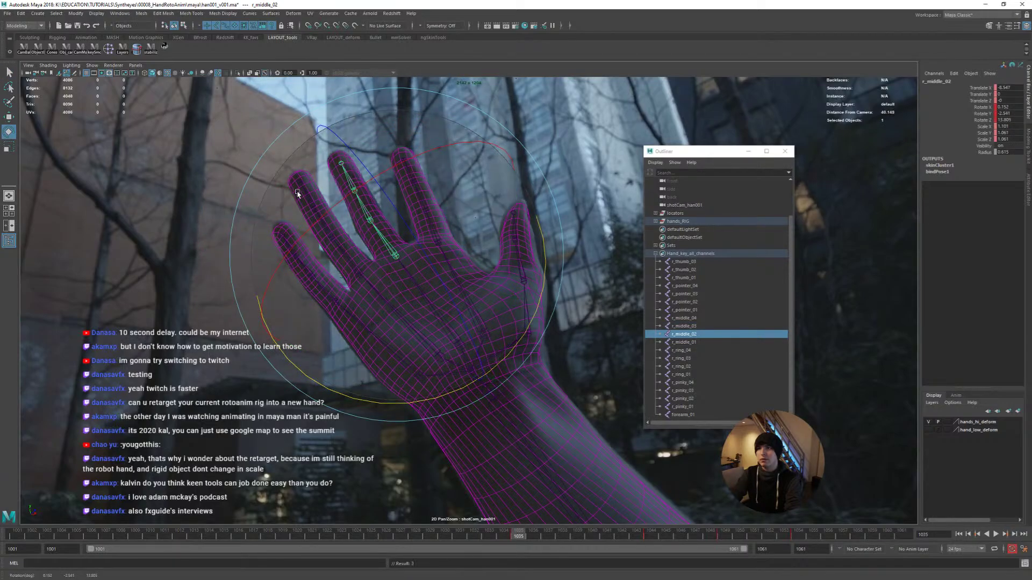
Rotate r_pointer_02, r_pointer_03 and r_pointer_04 together to align the index finger with the footage
click(431, 219)
shift+click(420, 196)
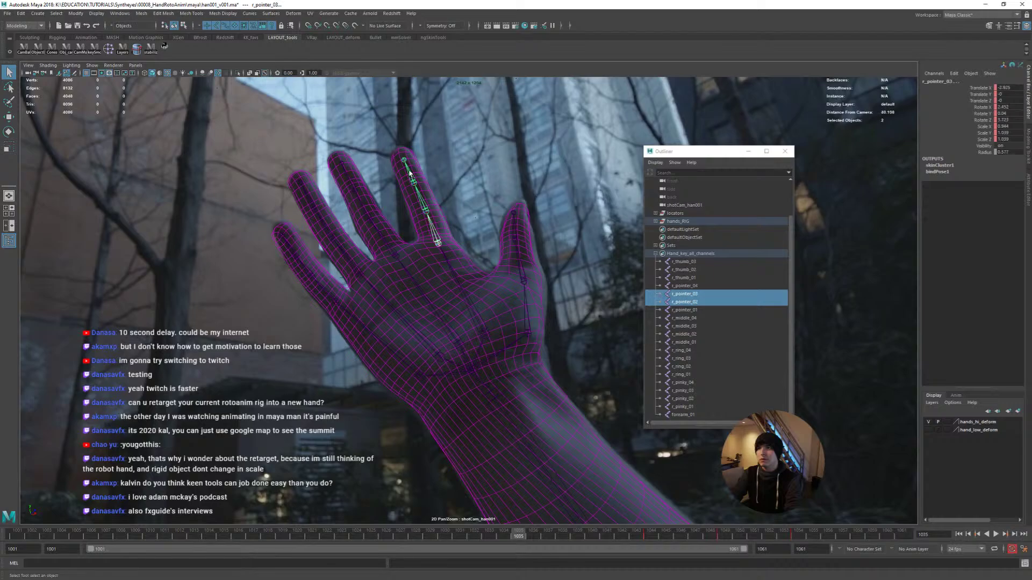
shift+click(421, 219)
drag(421, 219, 397, 156)
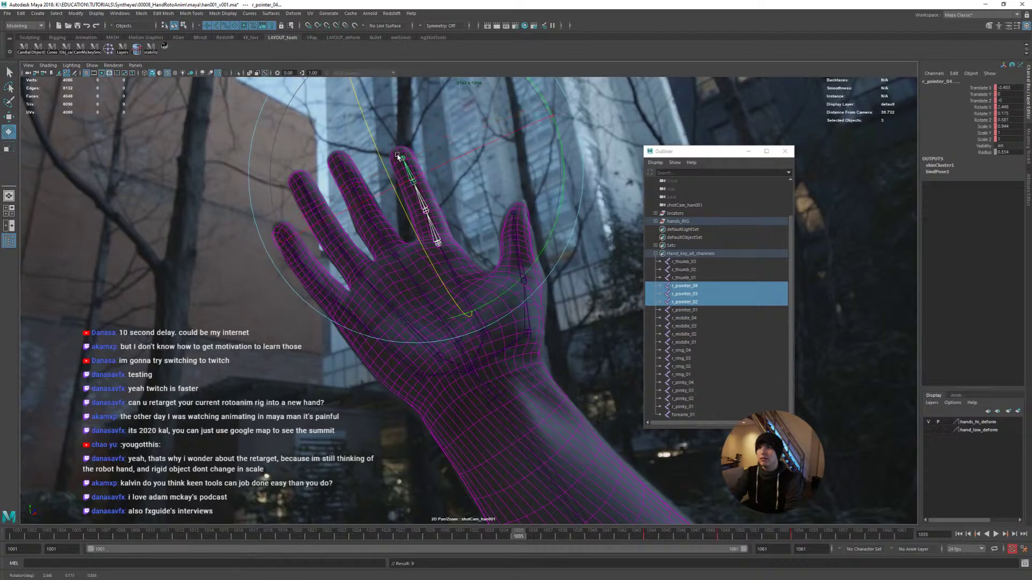
Rotate the r_thumb_02 joint to line the thumb up with the footage
click(523, 260)
drag(523, 260, 525, 281)
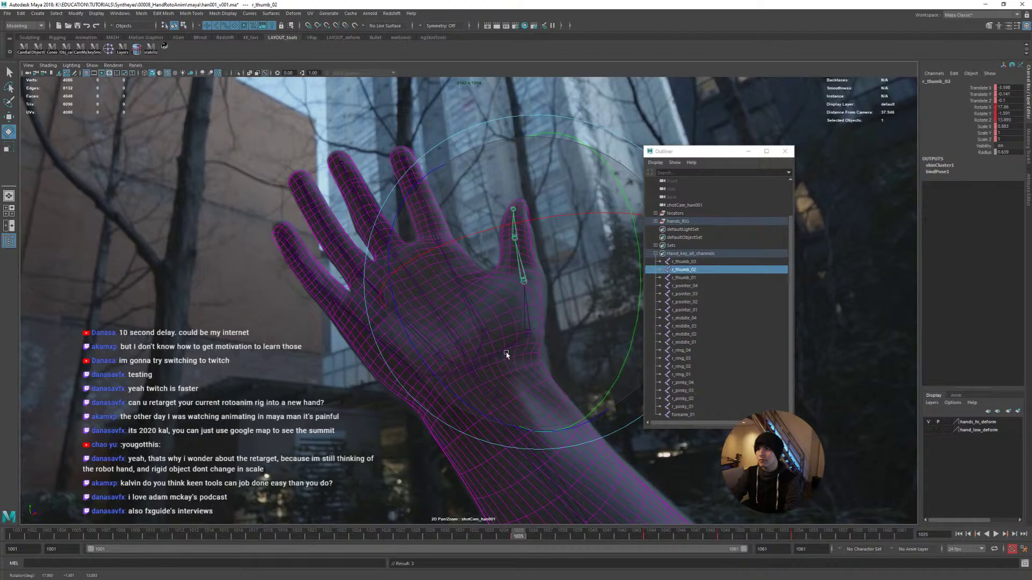
key(q)
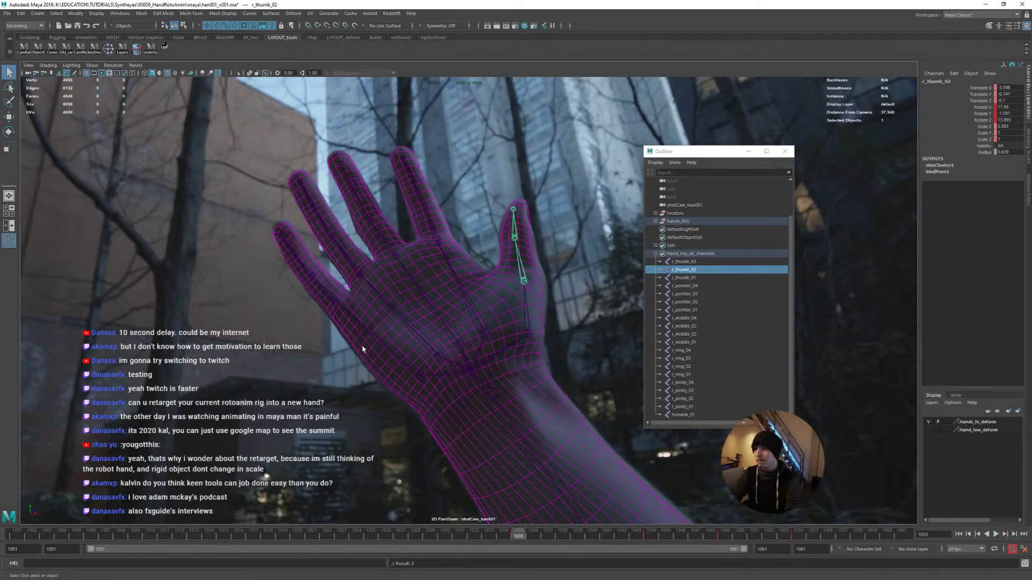
Move the r_pinky_01 joint slightly outward to fit the outer edge of the palm
click(468, 369)
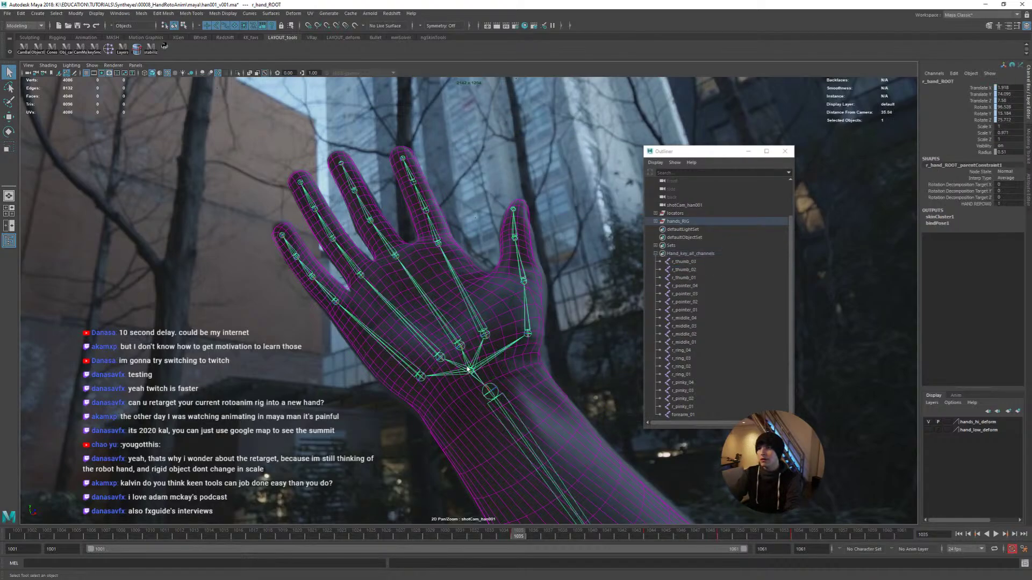
click(371, 336)
key(e)
key(w)
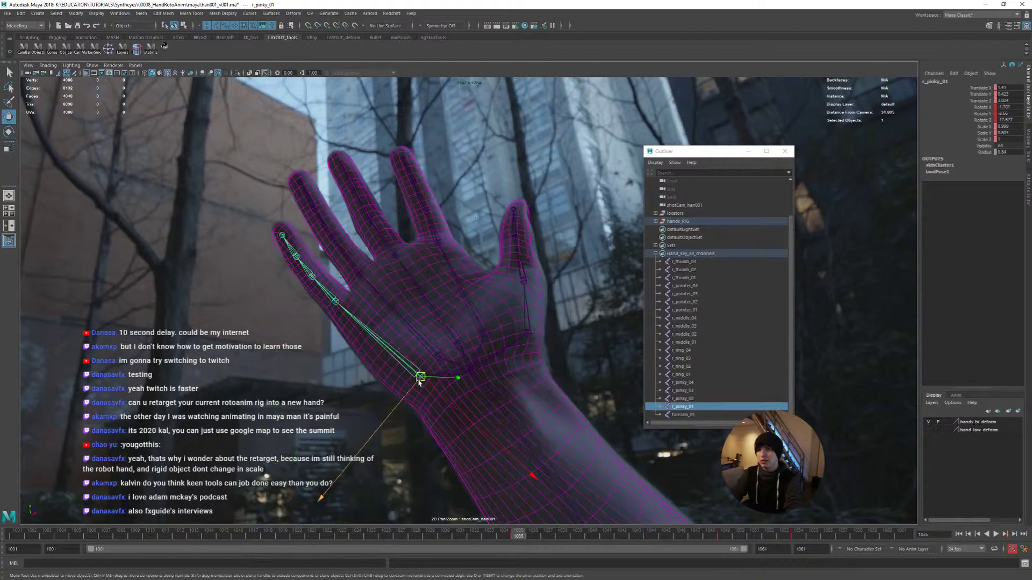
drag(421, 376, 419, 377)
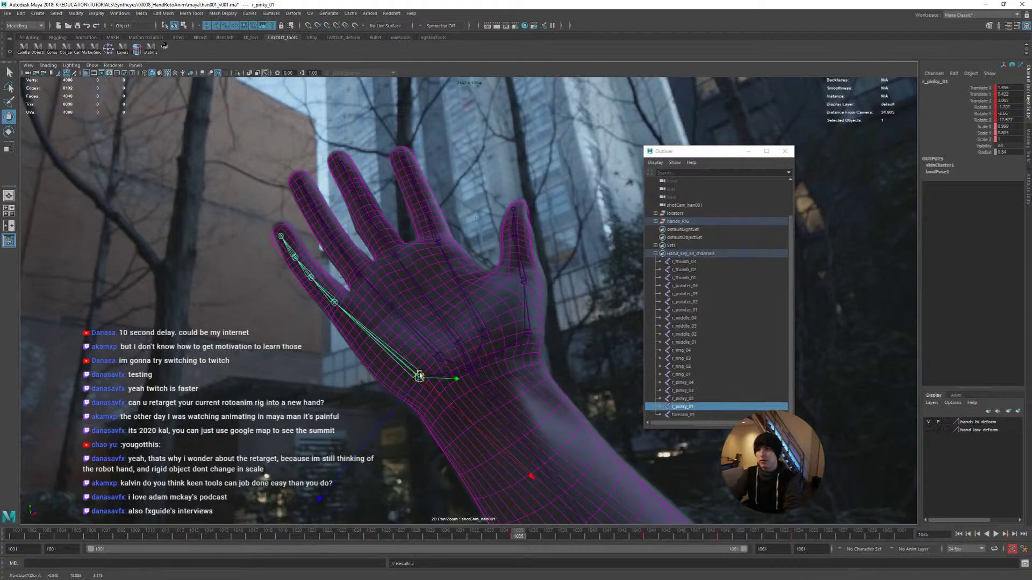
Rotate the r_pinky_02 joint again to refine the little finger's alignment with the plate
click(317, 286)
key(e)
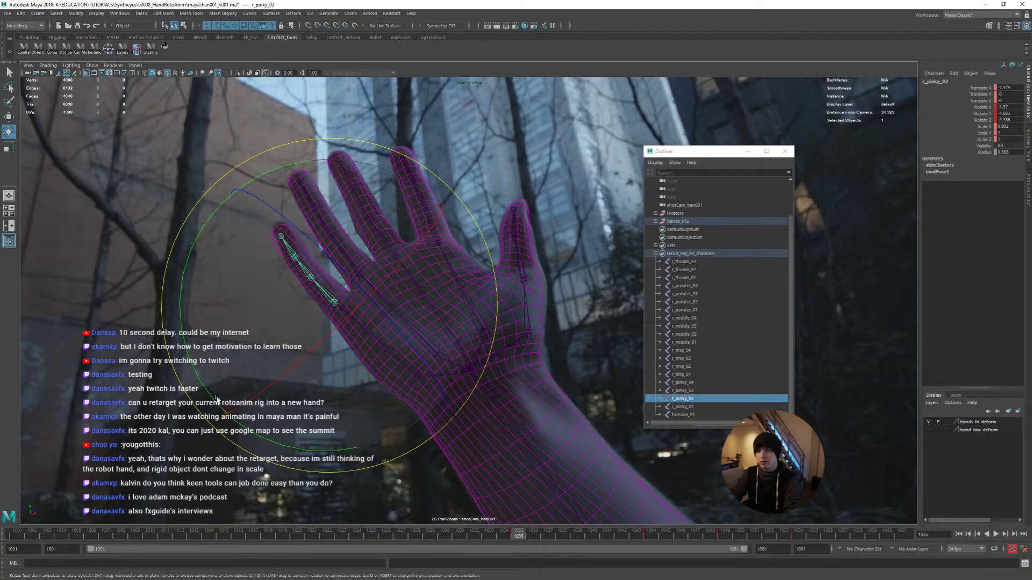
drag(214, 395, 269, 348)
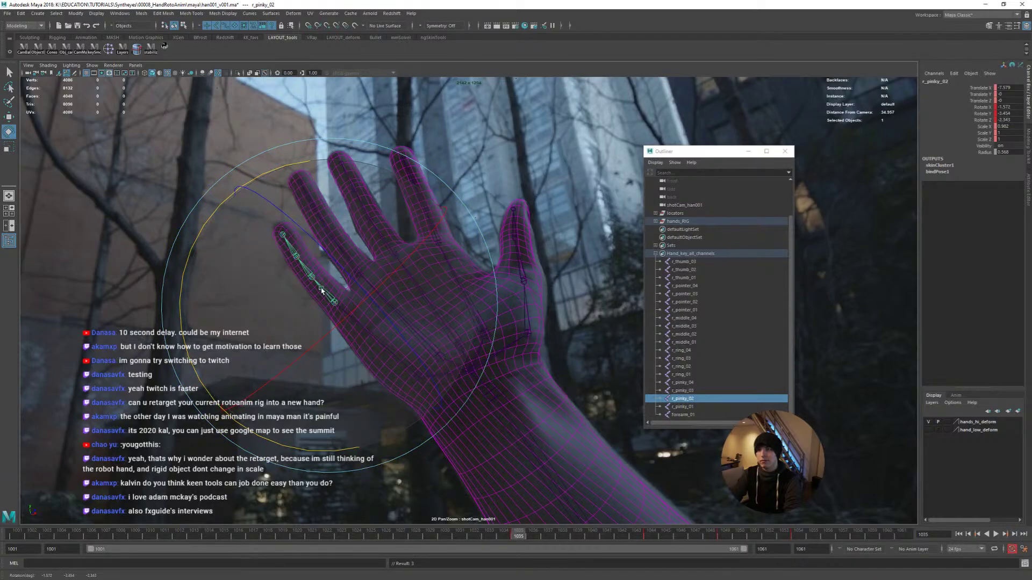
Rotate the thumb's base joint slightly, and rotate r_thumb_02 to line the thumb up with the filmed thumb
key(q)
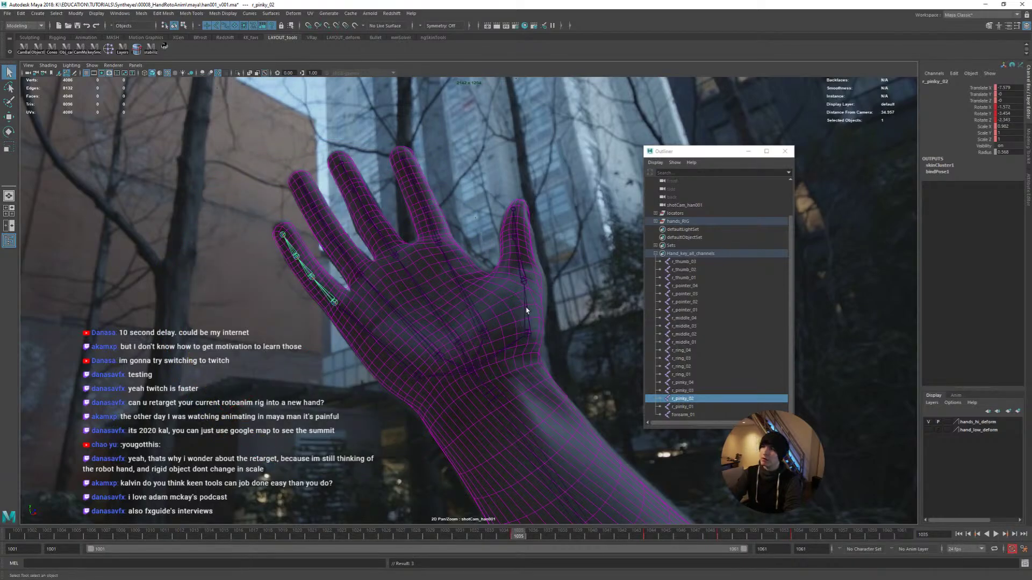
click(533, 290)
key(e)
drag(435, 391, 432, 391)
key(q)
click(522, 263)
key(e)
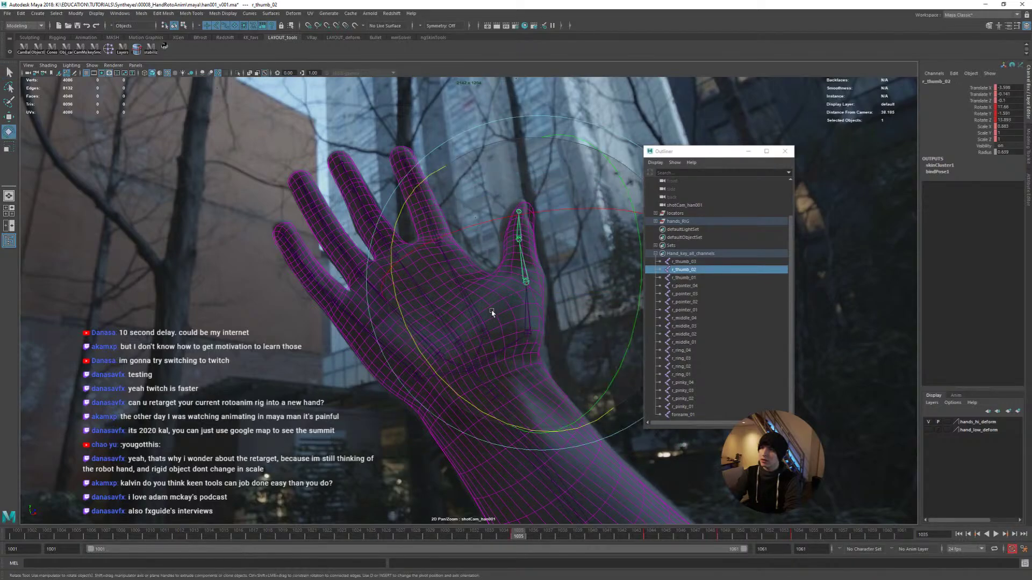
drag(421, 347, 430, 361)
key(q)
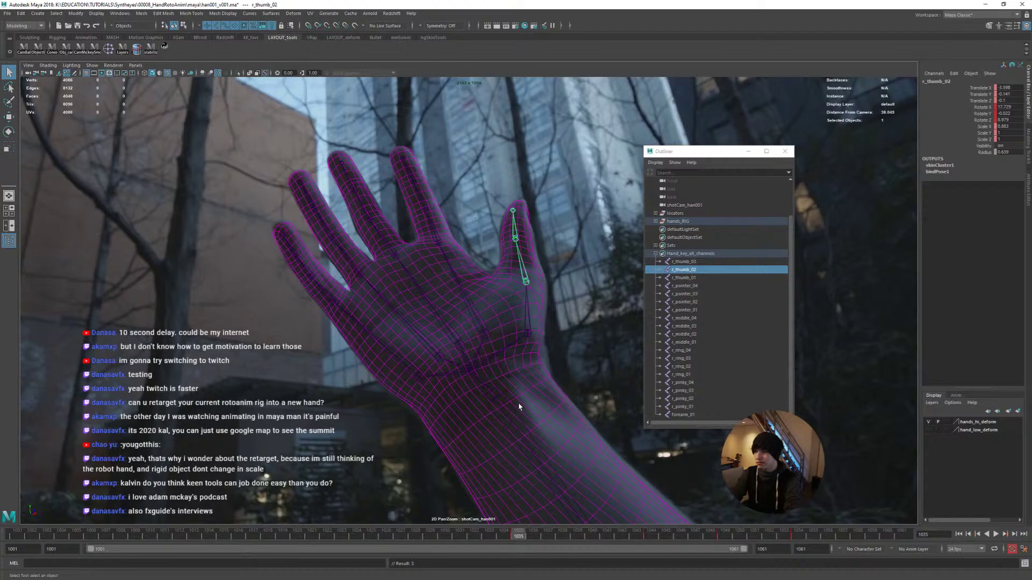
Select all the hand joints from r_thumb_03 through forearm_01 and go to frame 1029
click(682, 262)
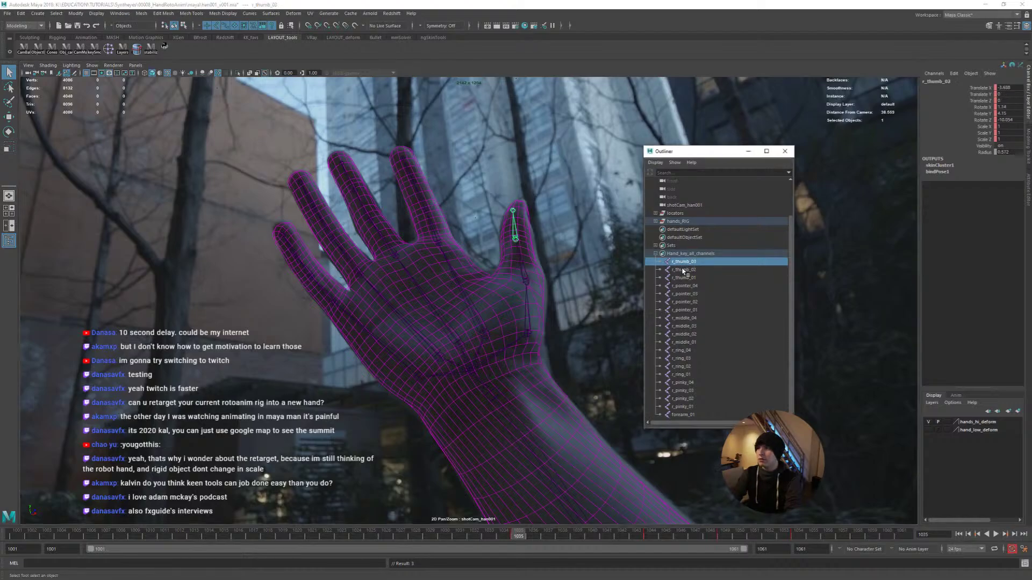
shift+click(683, 415)
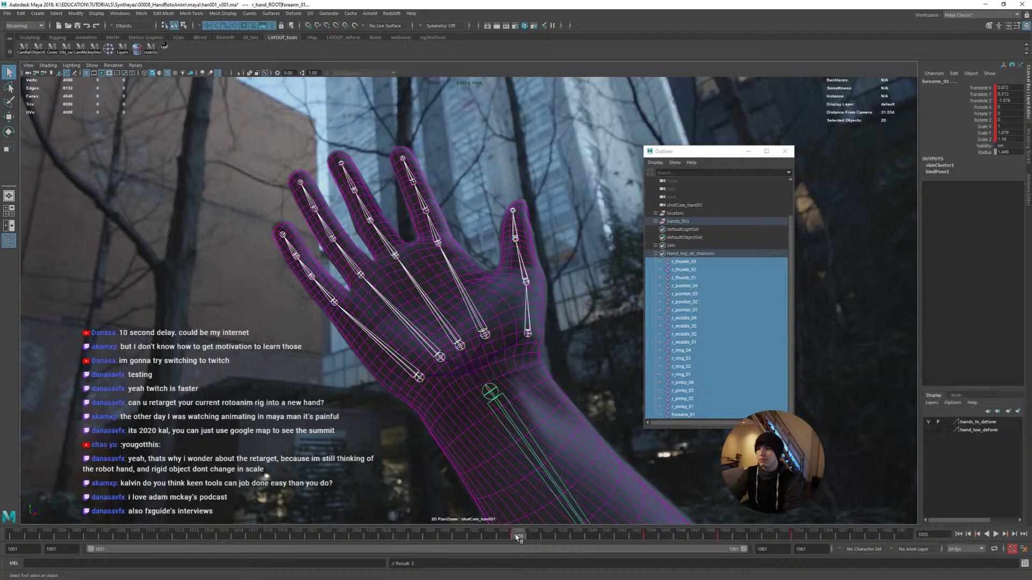
key(alt+v)
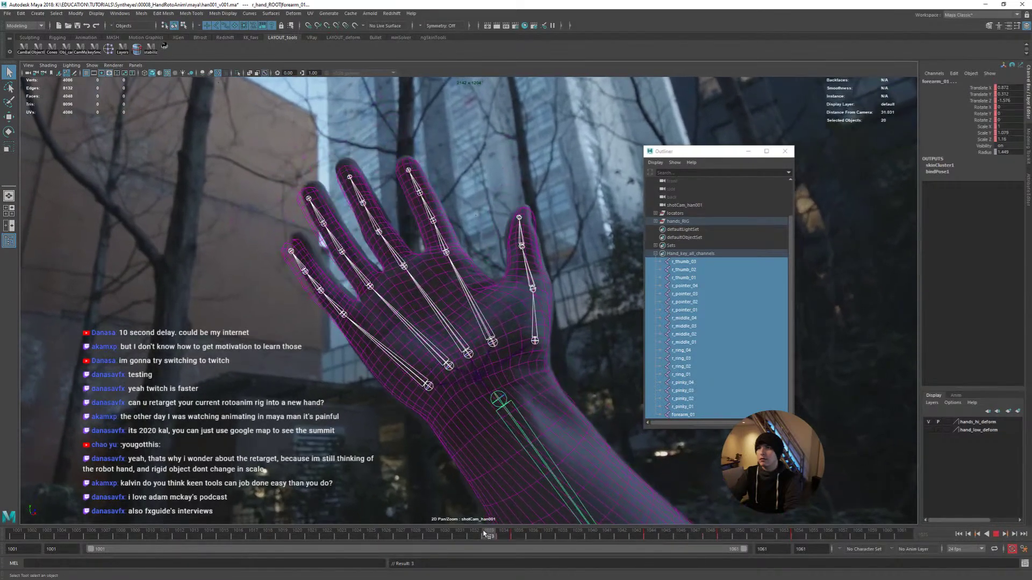
drag(485, 533, 431, 537)
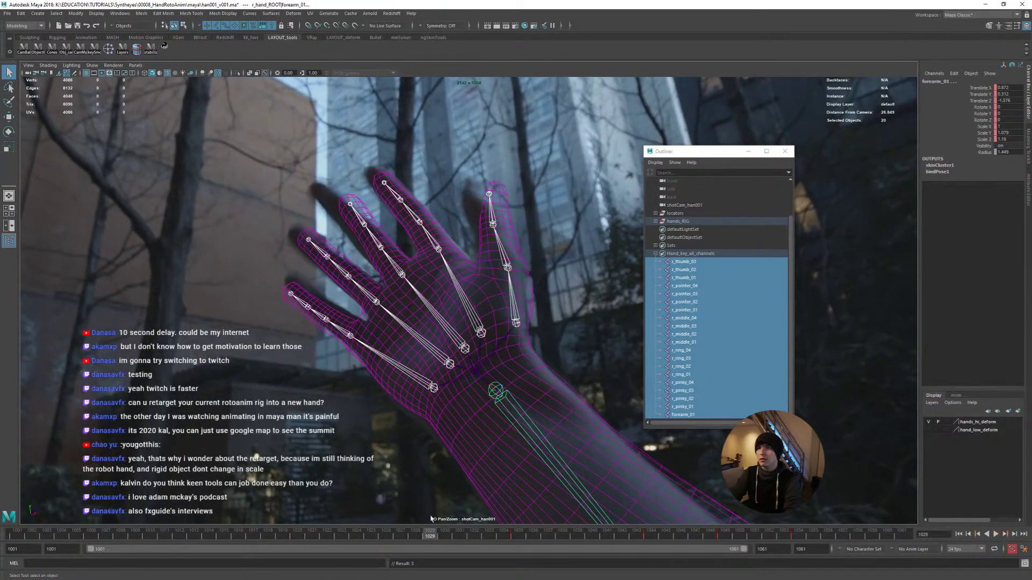
Rotate the r_middle_02 joint outward so the middle finger follows the filmed finger at frame 1029
click(396, 267)
key(e)
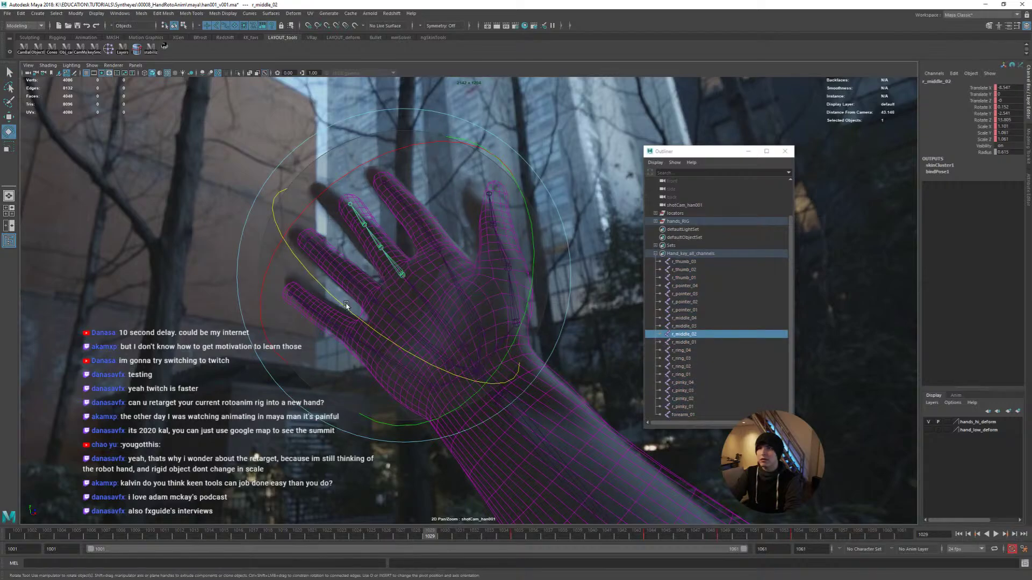
drag(346, 305, 380, 339)
key(q)
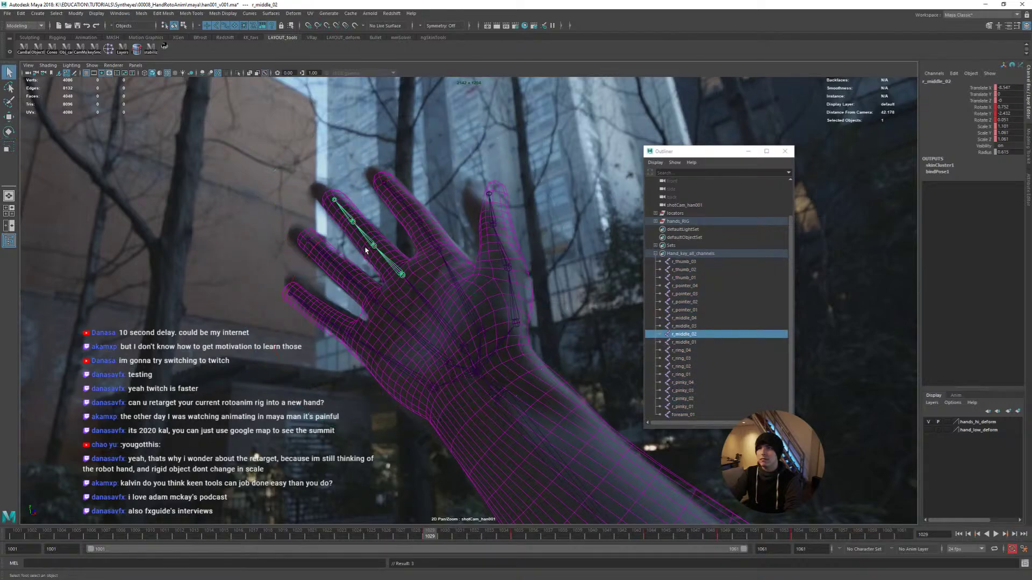
Rotate the r_middle_03 and r_middle_04 joints in turn to bring the middle fingertip into line with the footage
click(350, 221)
key(e)
mouse_move(346, 226)
mouse_down()
mouse_move(368, 307)
mouse_move(346, 227)
mouse_up()
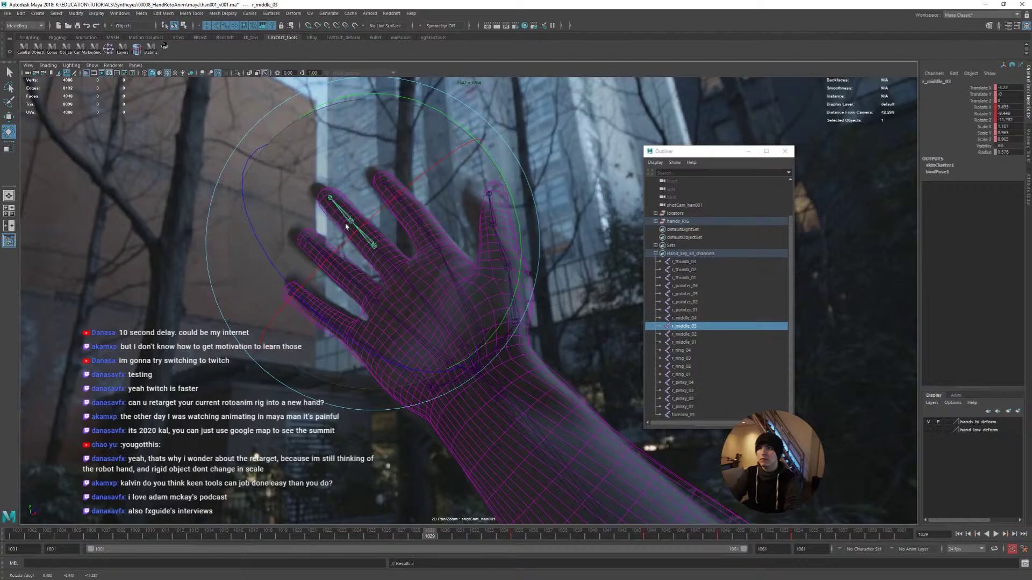
key(ctrl+z)
click(350, 221)
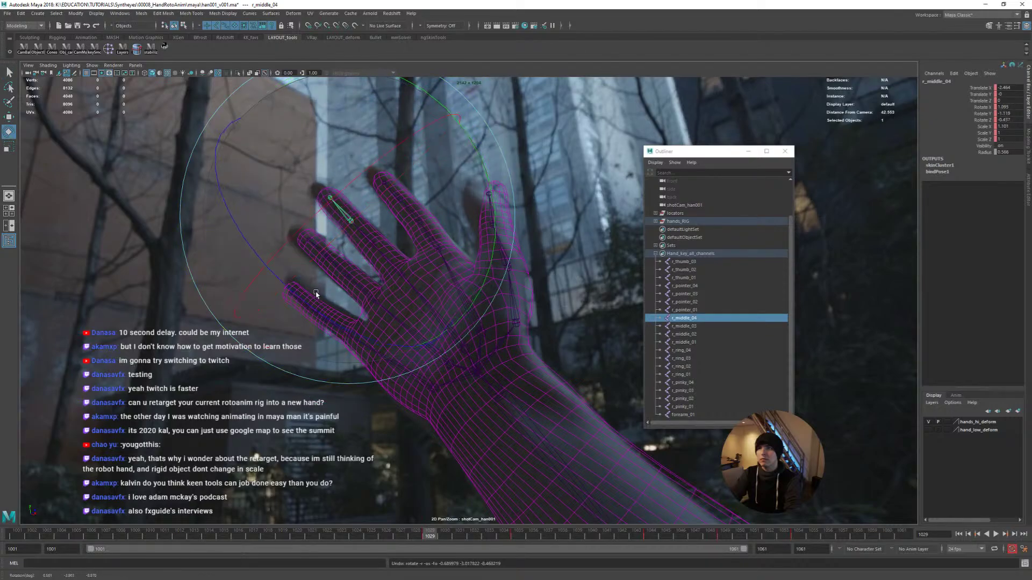
drag(316, 294, 341, 320)
key(q)
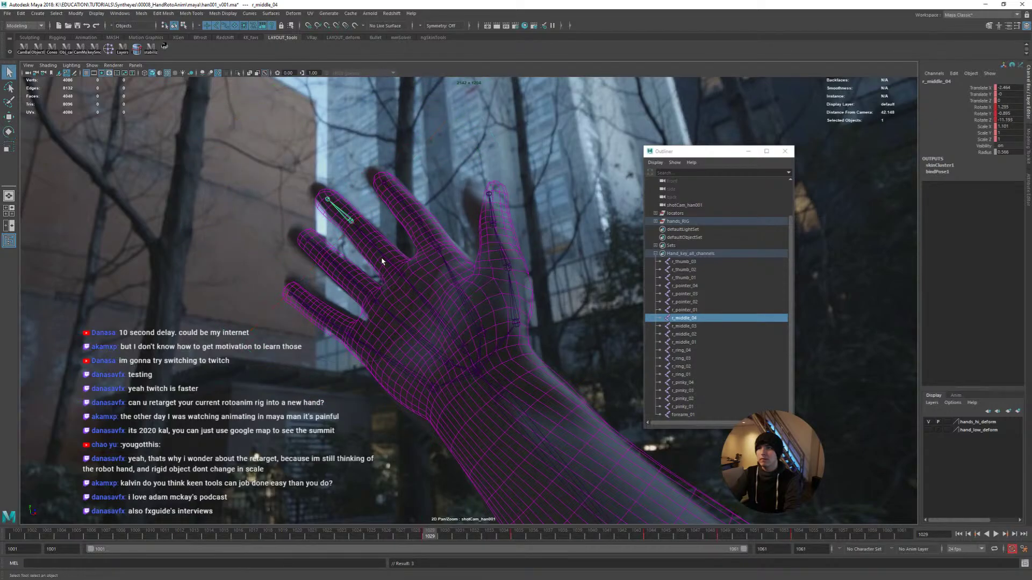
Scale r_middle_02, r_middle_03 and r_middle_04 together along the bones to lengthen the middle finger to the filmed fingertip
click(402, 275)
shift+click(375, 246)
shift+click(351, 221)
key(r)
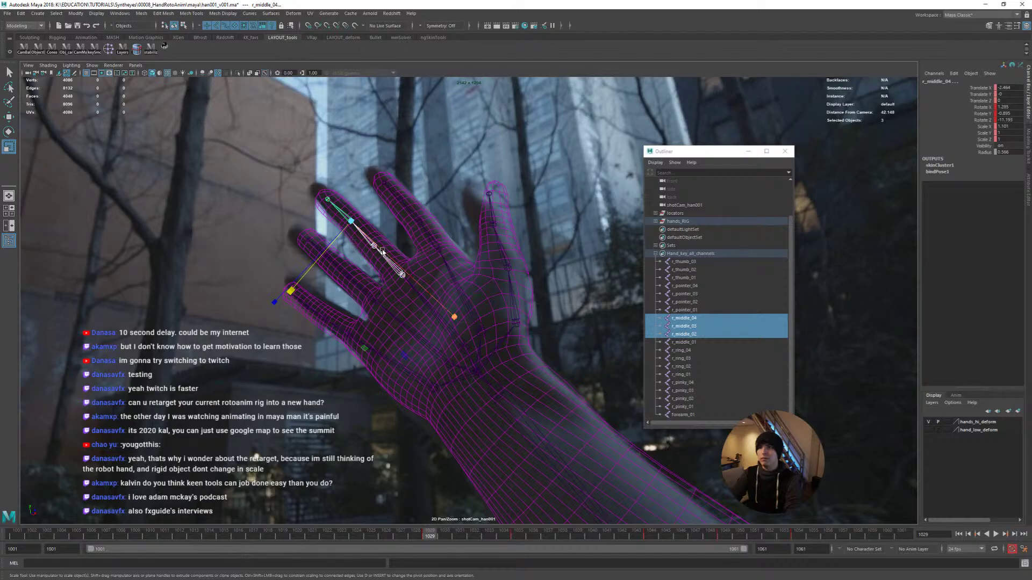
drag(382, 251, 395, 258)
key(w)
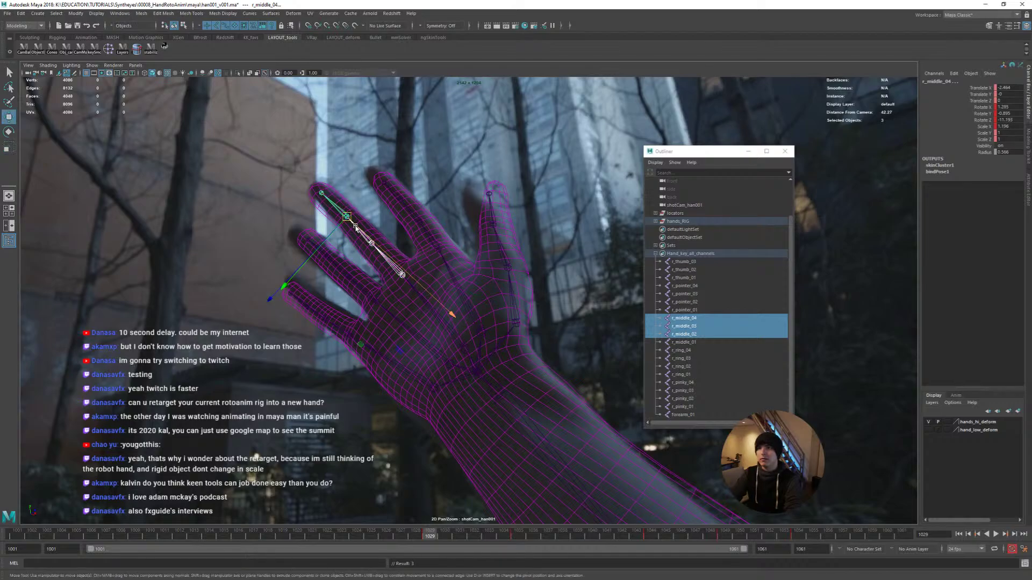
Rotate the r_middle_02 joint slightly to refine the lengthened middle finger's alignment
click(402, 275)
key(e)
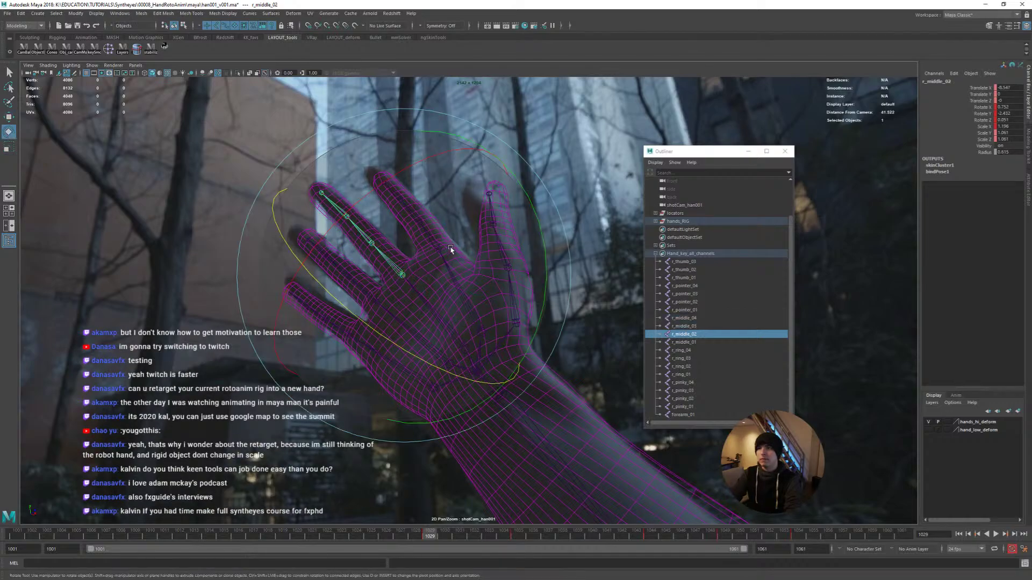
drag(540, 247, 513, 257)
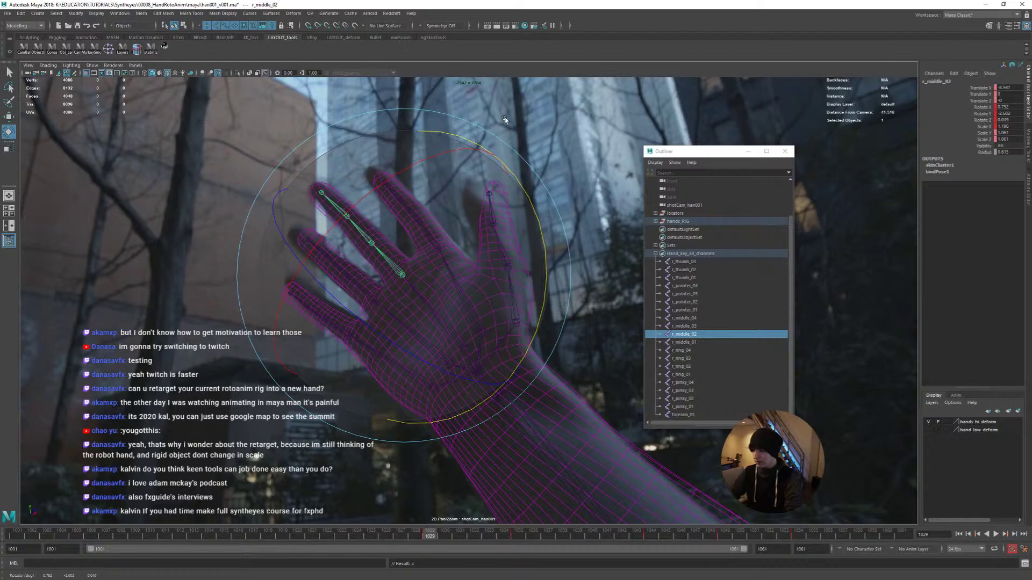
key(q)
Rotate the r_thumb_01 joint slightly to swing the thumb toward its filmed position
click(505, 261)
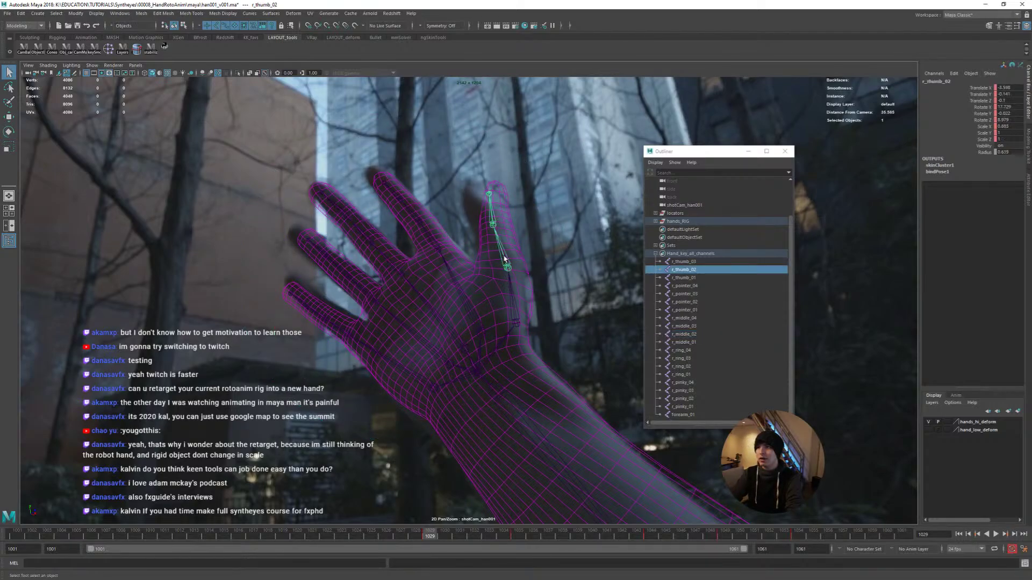
click(517, 322)
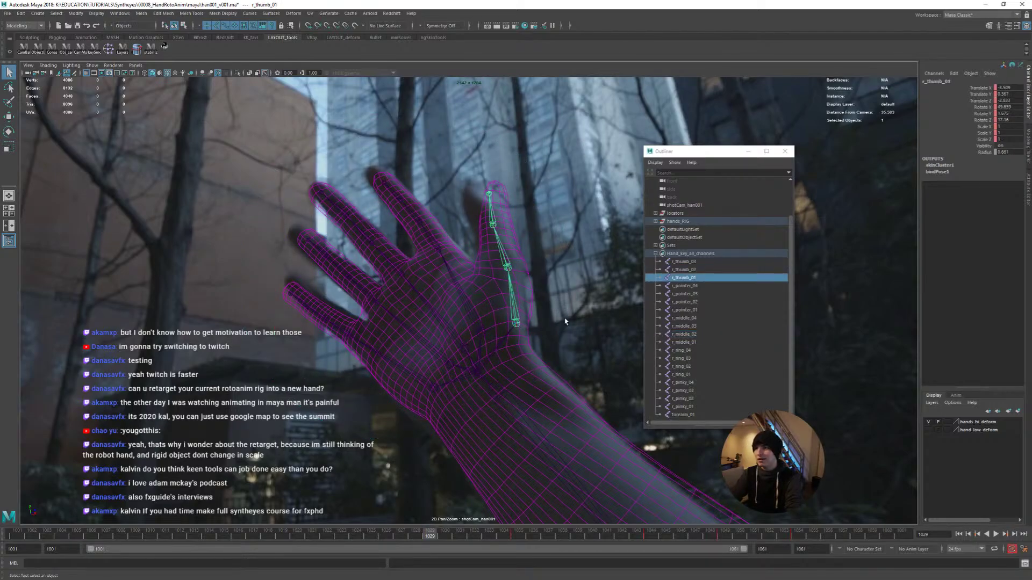
key(e)
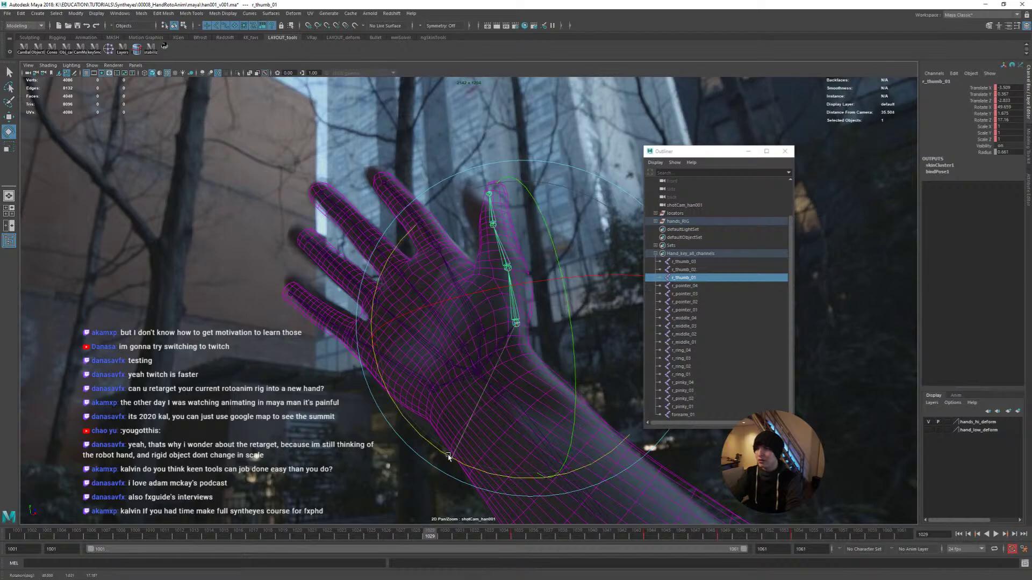
drag(448, 456, 455, 456)
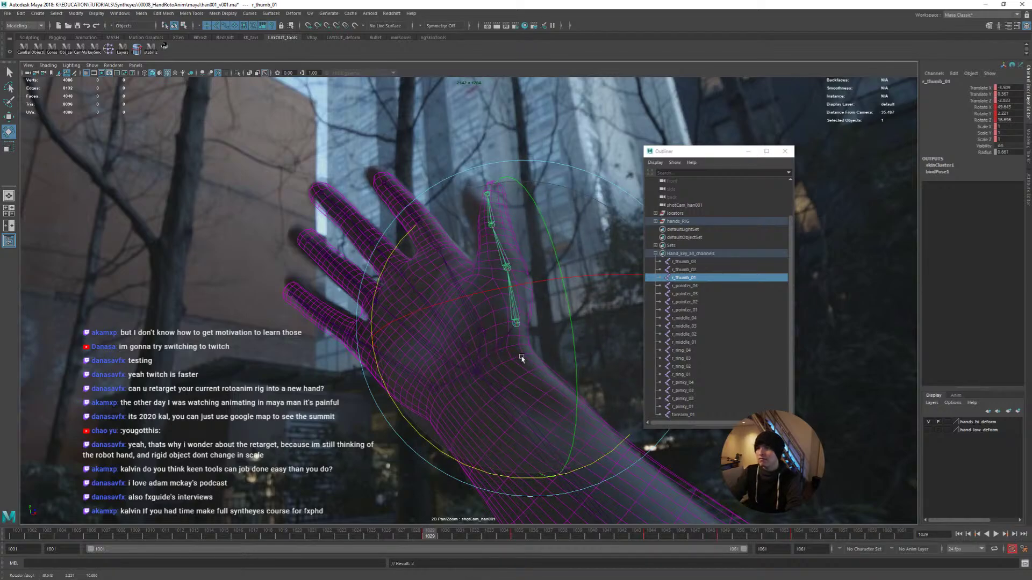
key(q)
Save the scene and rotate the r_pinky_01 joint slightly to fit the little finger and palm edge
click(370, 348)
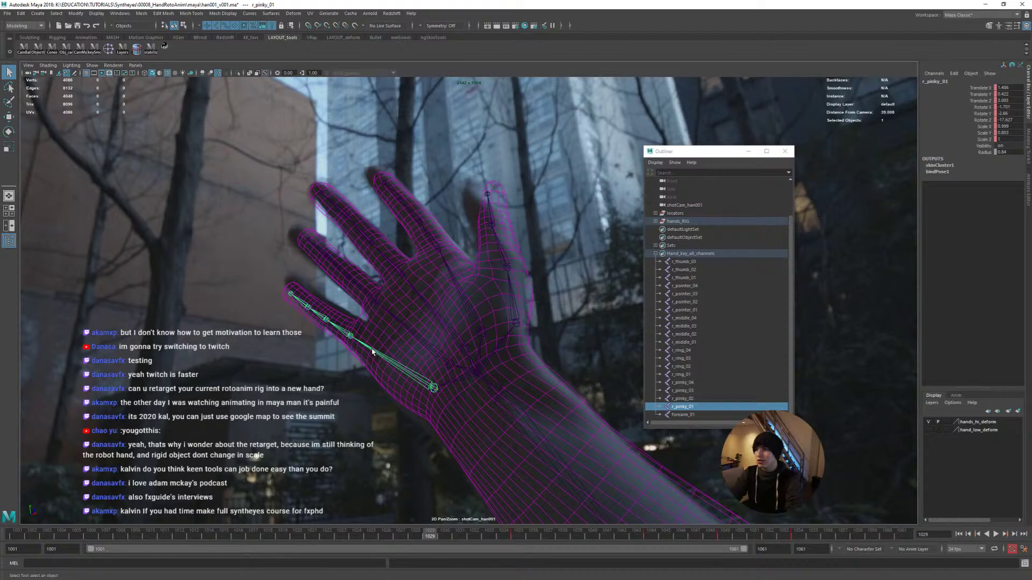
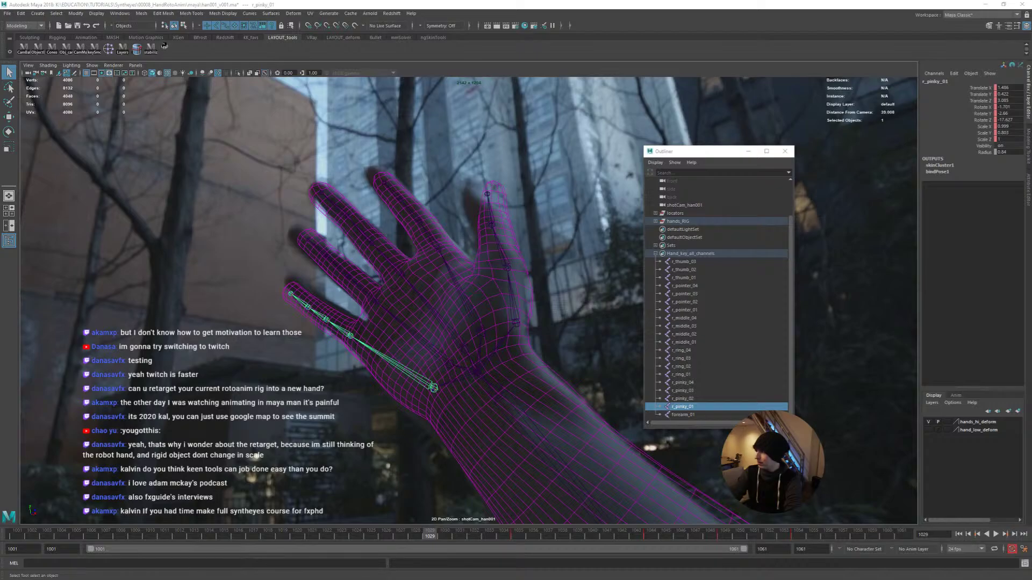
key(ctrl+s)
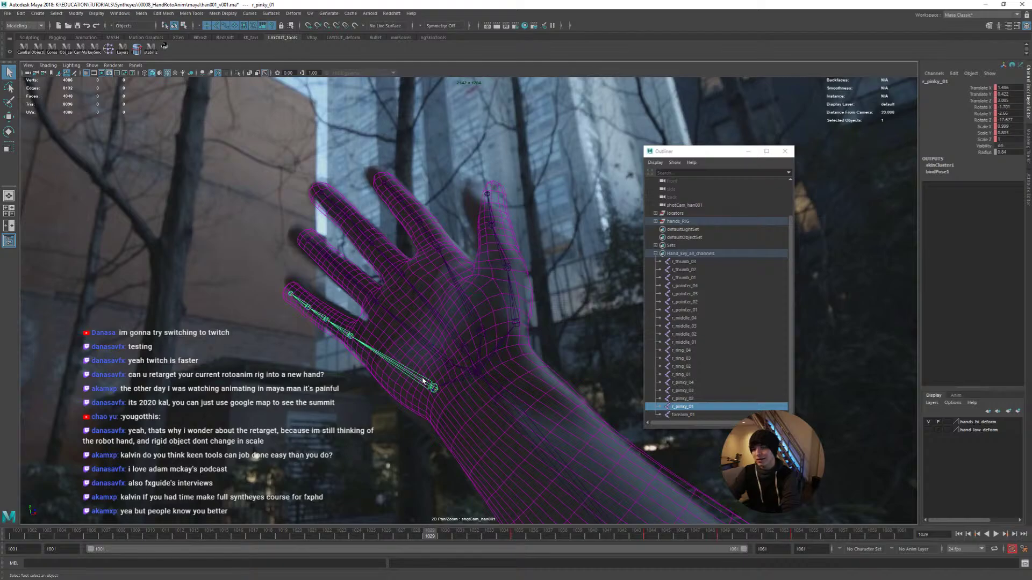
key(e)
drag(570, 344, 580, 347)
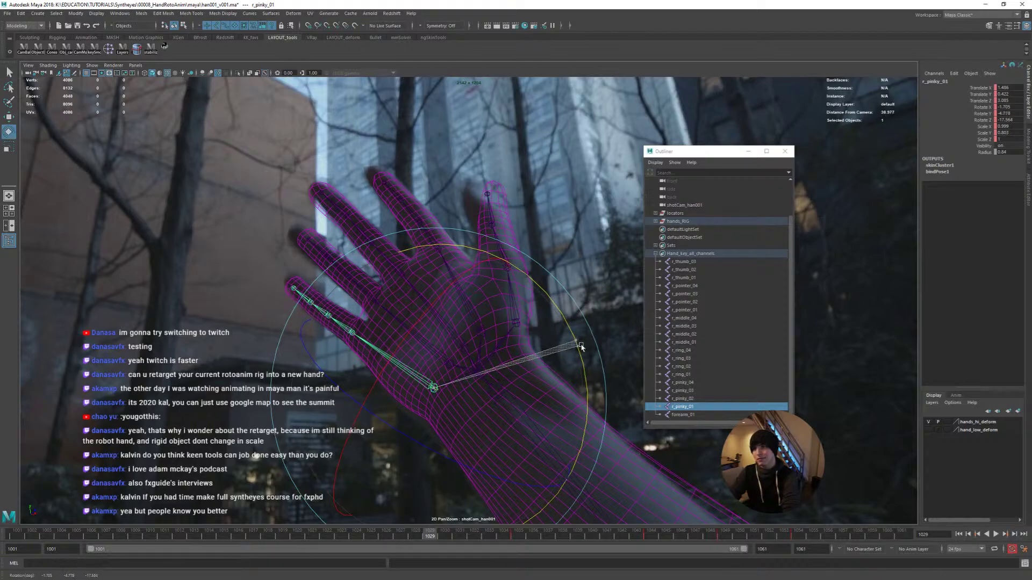
key(q)
Try rotating the r_pinky_03 joint on its own to adjust the end of the little finger
click(332, 322)
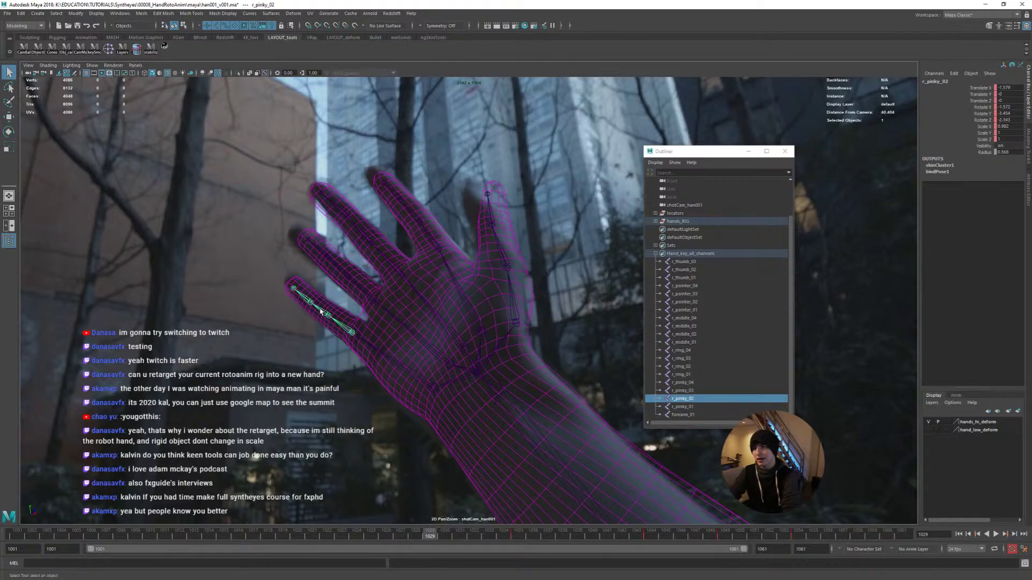
click(320, 311)
key(e)
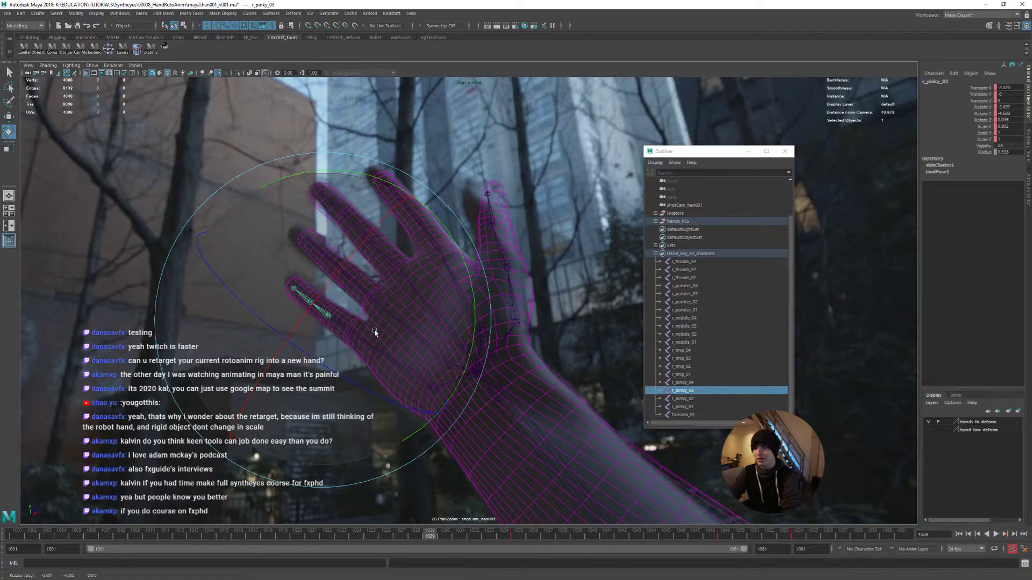
drag(307, 352, 326, 357)
key(ctrl+z)
key(q)
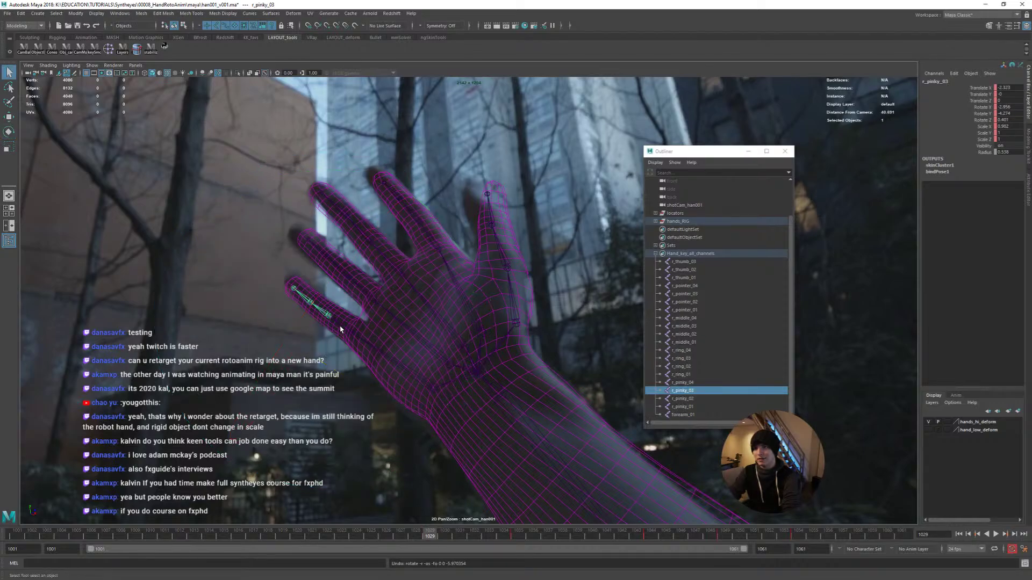
Add r_pinky_02 to the selected r_pinky_03 and rotate both joints together to match the little finger's bend
shift+click(340, 328)
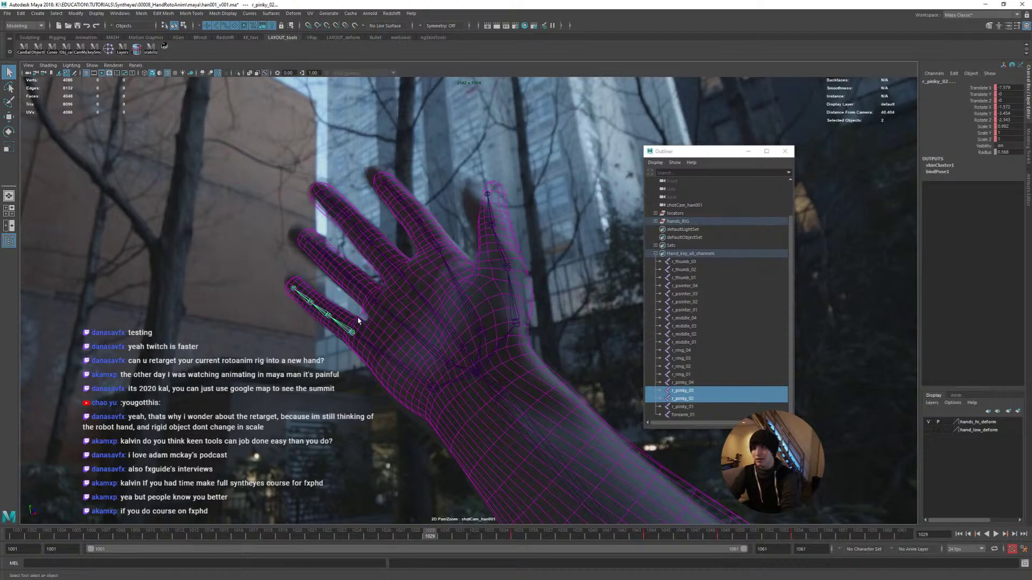
key(e)
drag(346, 344, 355, 355)
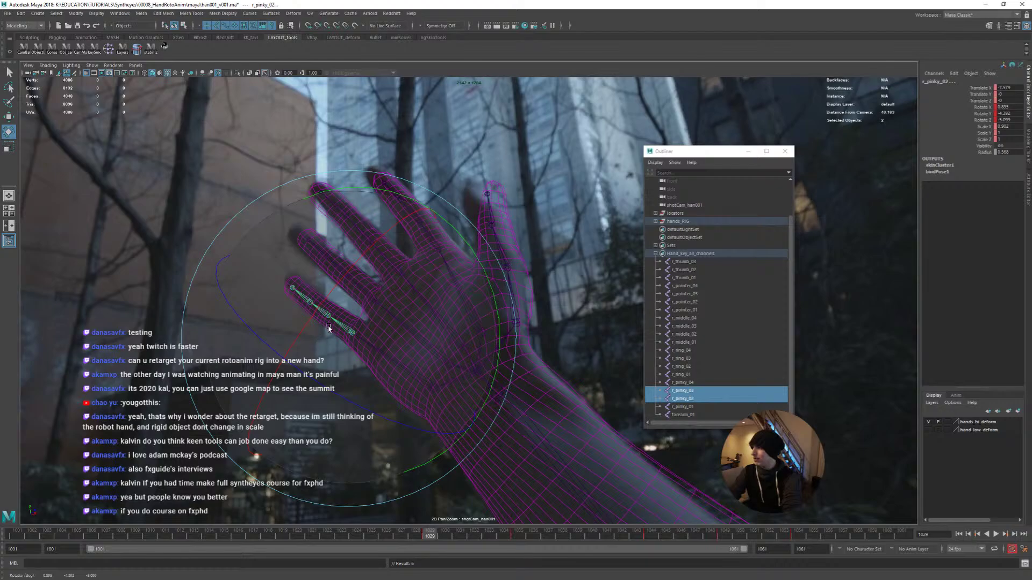
key(q)
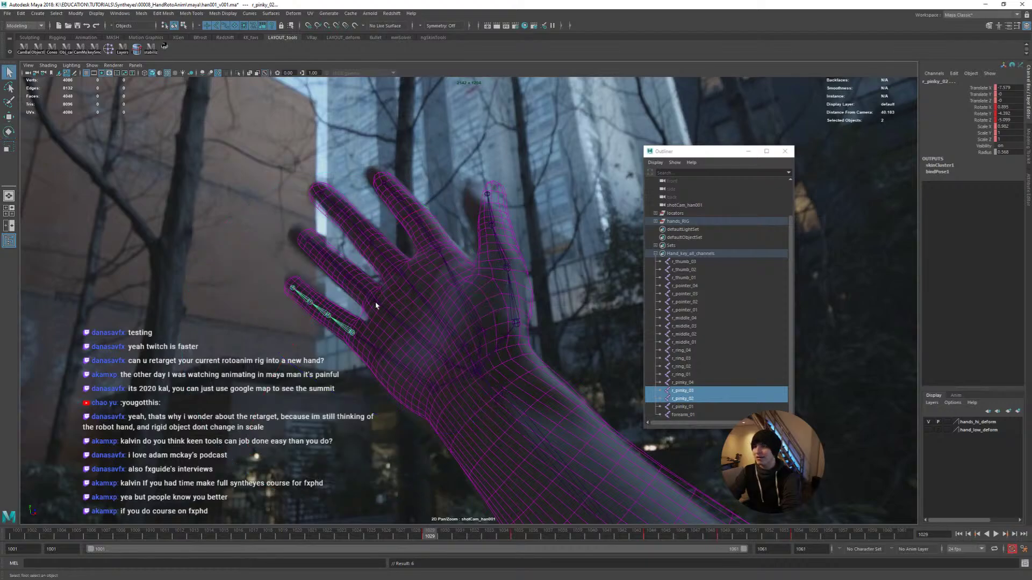
Rotate r_ring_02, r_ring_03 and r_ring_04 together to align the ring finger with the footage
click(388, 315)
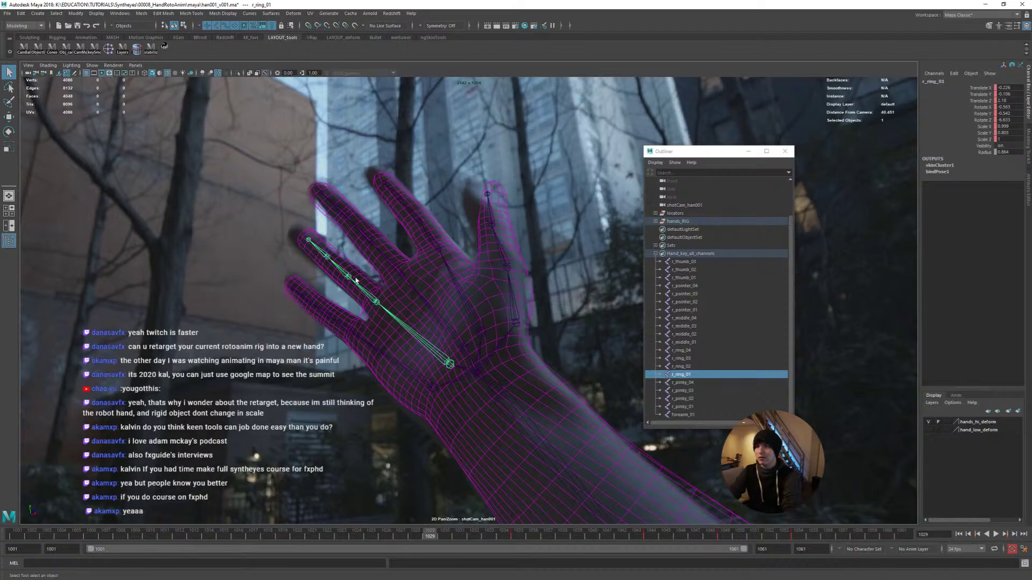
click(361, 303)
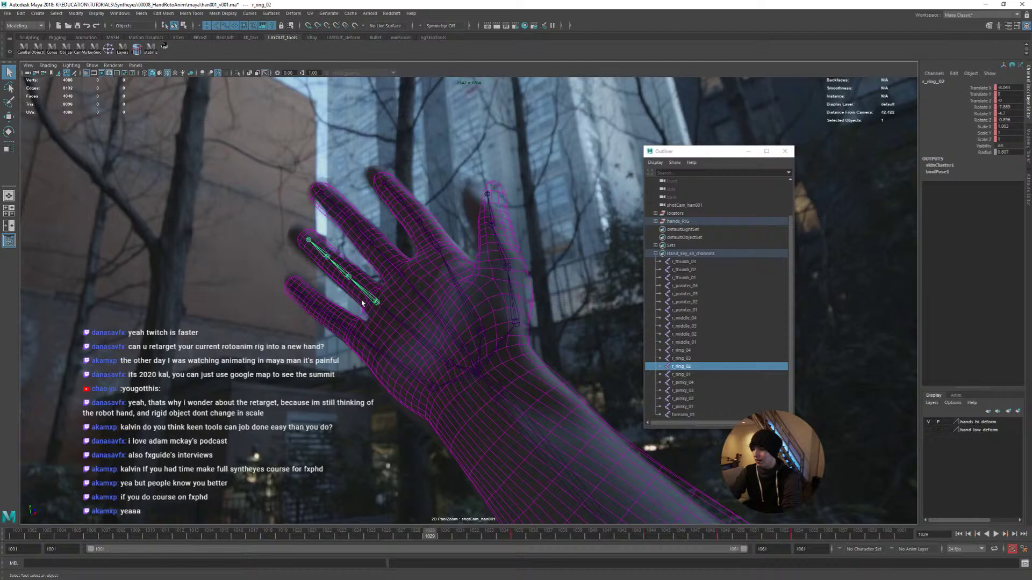
click(339, 267)
click(317, 254)
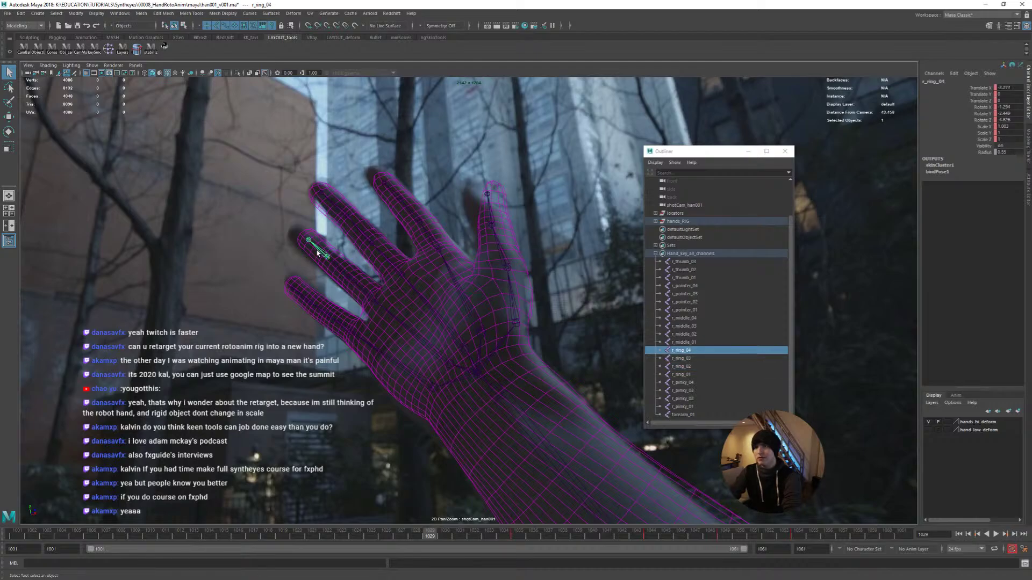
shift+click(349, 277)
shift+click(376, 302)
key(e)
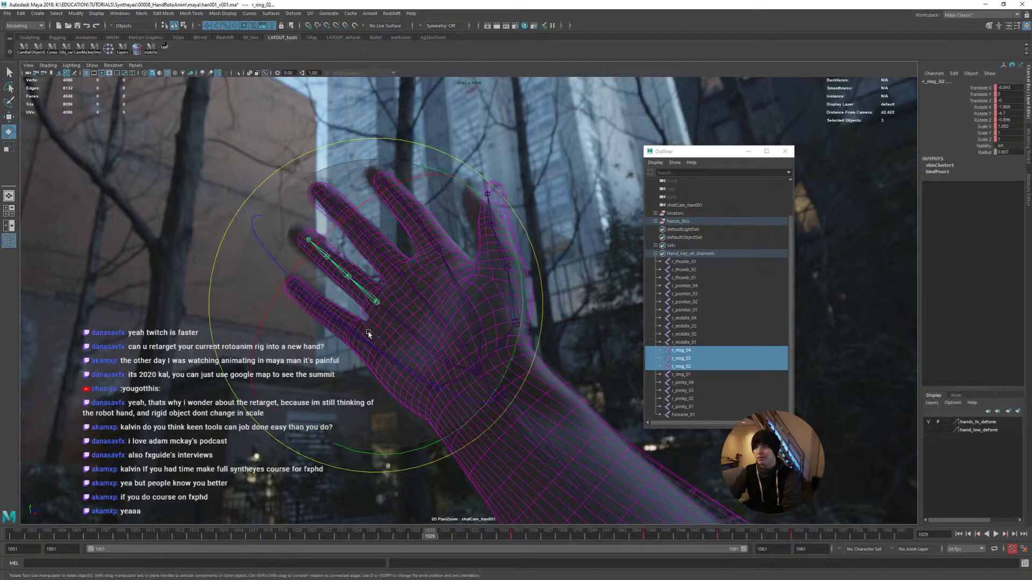
drag(372, 344, 427, 247)
Select the index finger joints r_pointer_02, r_pointer_03 and r_pointer_04 together with the Scale tool active
key(r)
click(427, 247)
shift+click(411, 222)
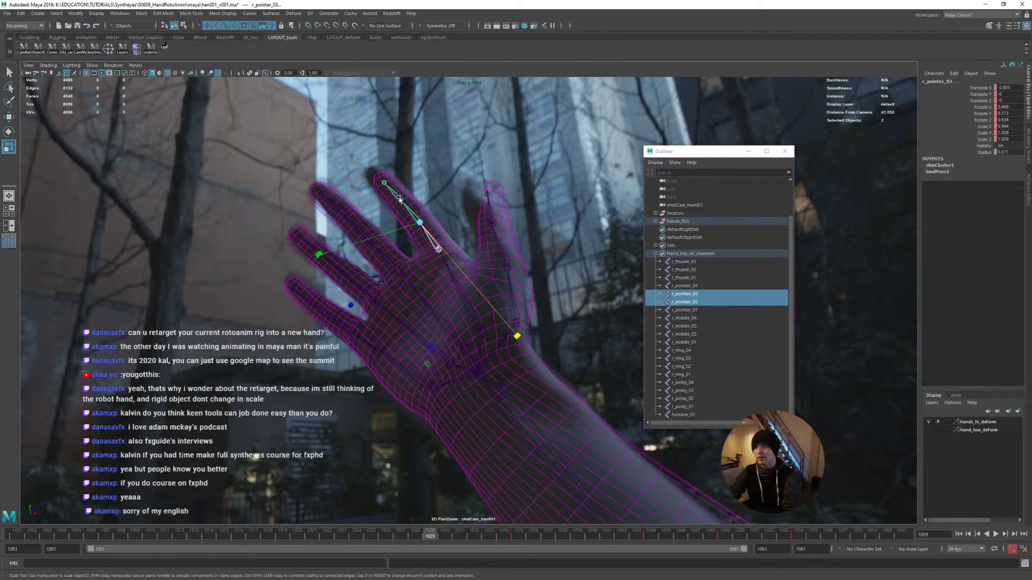
shift+click(395, 199)
key(r)
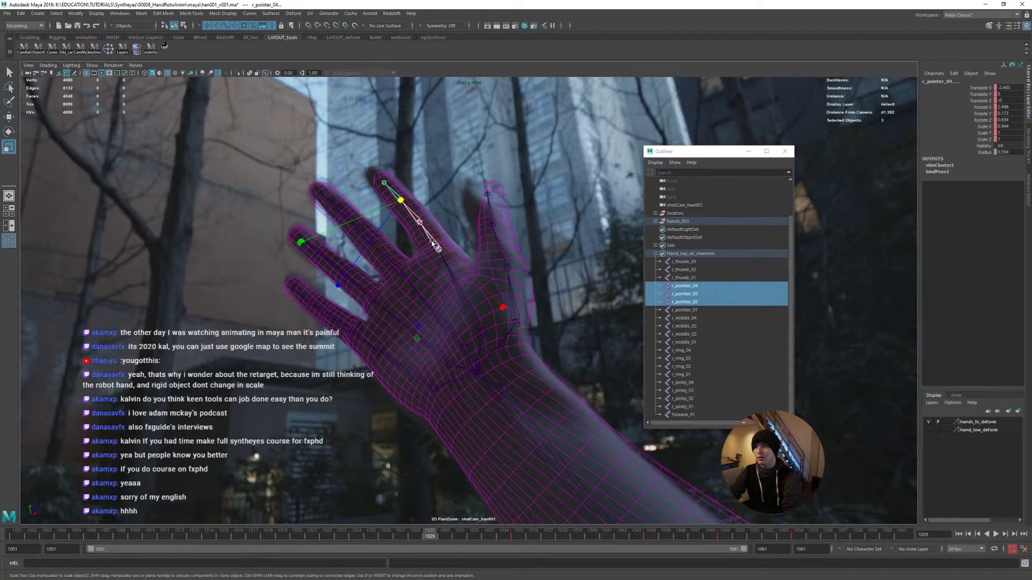
Inspect the whole rigged hand in the perspective view beside the shot camera, and return to the full camera view
key(space)
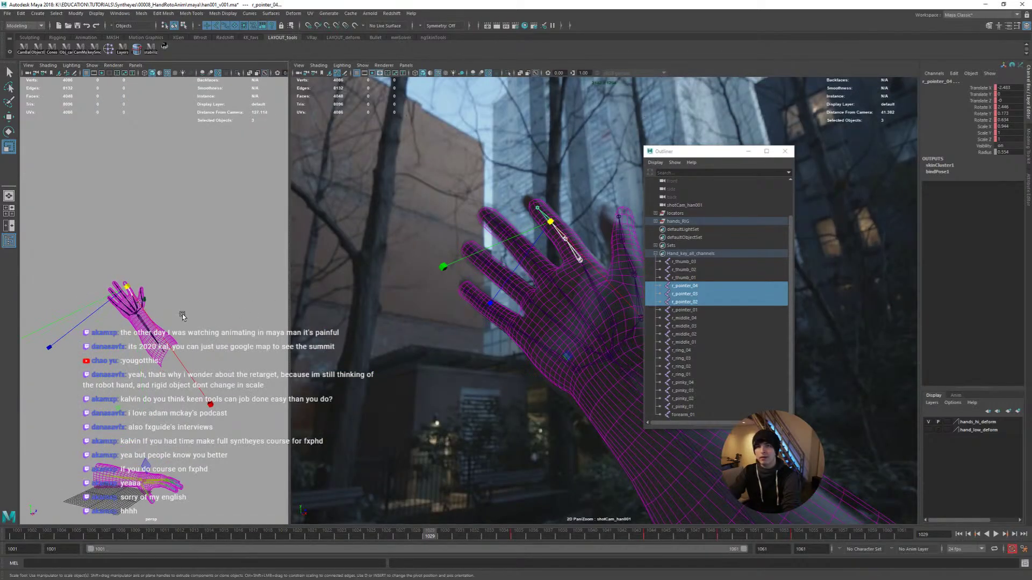
alt+drag(219, 338, 218, 366)
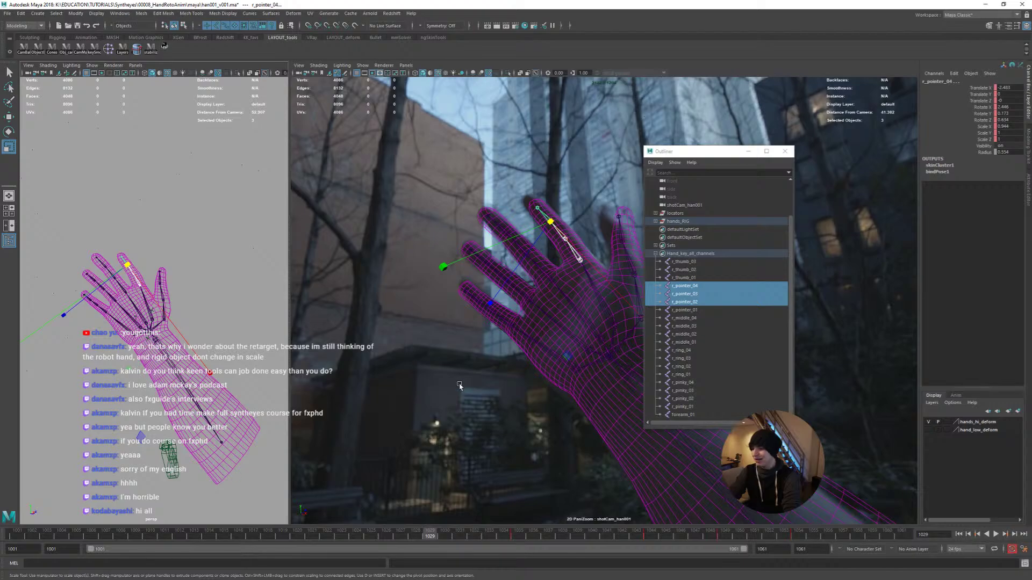
key(space)
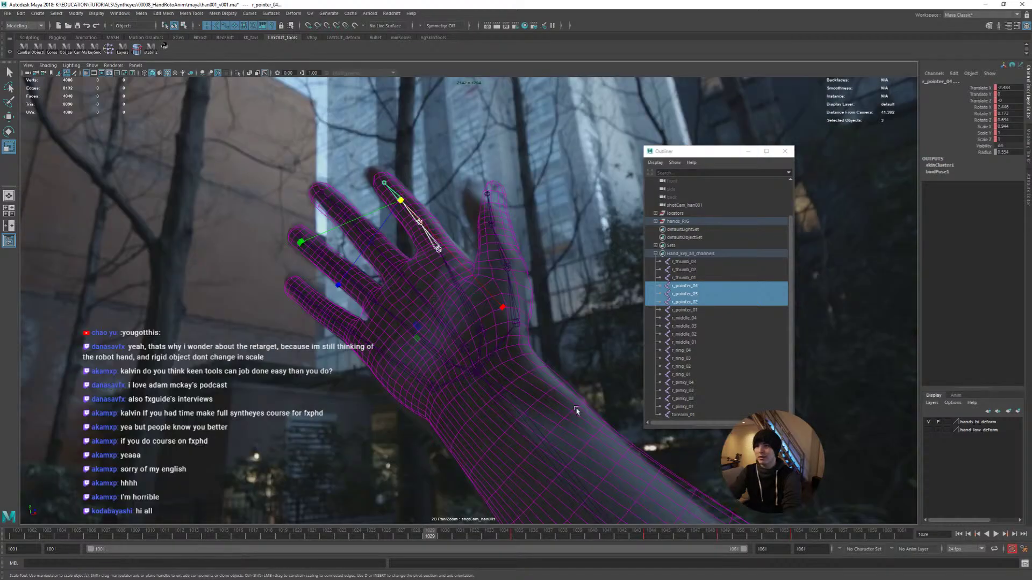
Play back the animation to check the hand against the footage, and stop on frame 1031
key(alt+v)
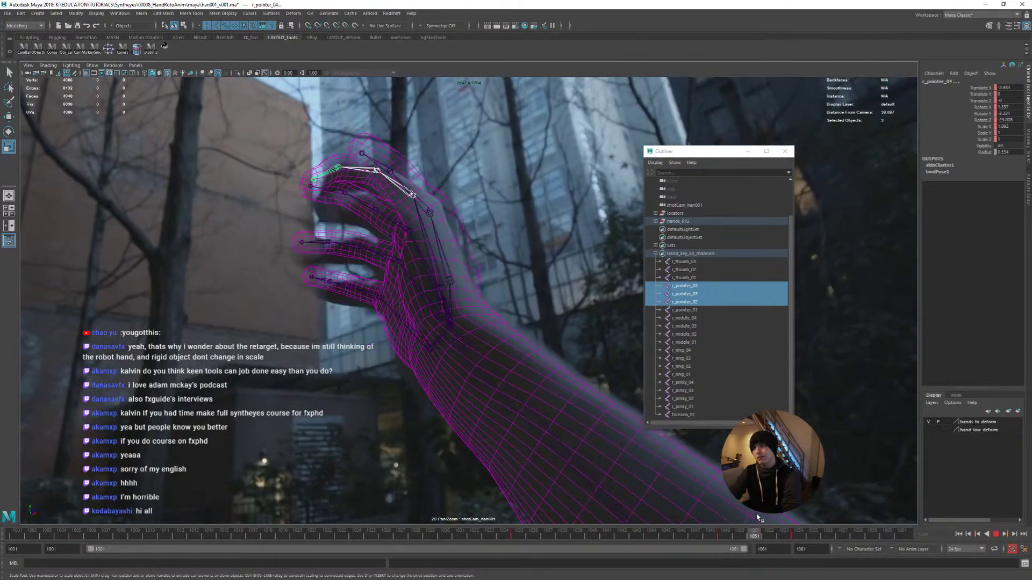
click(429, 535)
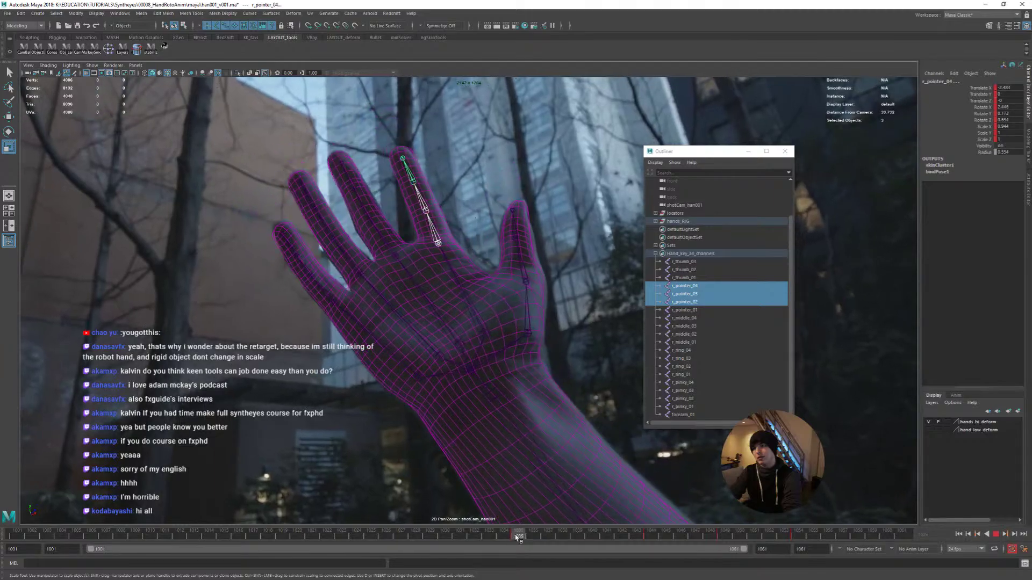
mouse_move(430, 536)
mouse_down()
mouse_move(376, 536)
mouse_move(458, 536)
mouse_up()
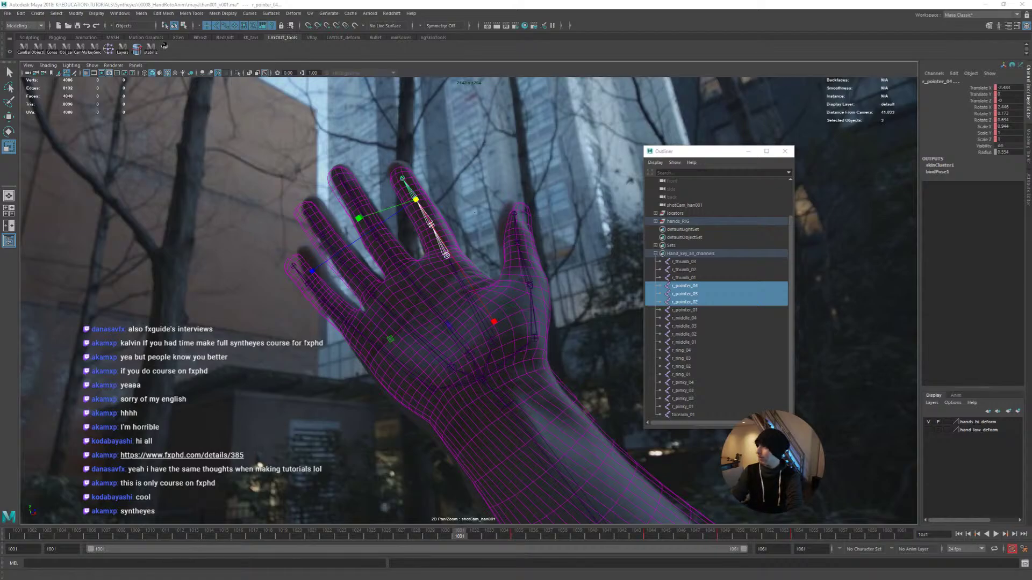
Switch to the browser and look over the fxphd course page for SynthEyes Tracking Challenges
key(alt+Tab)
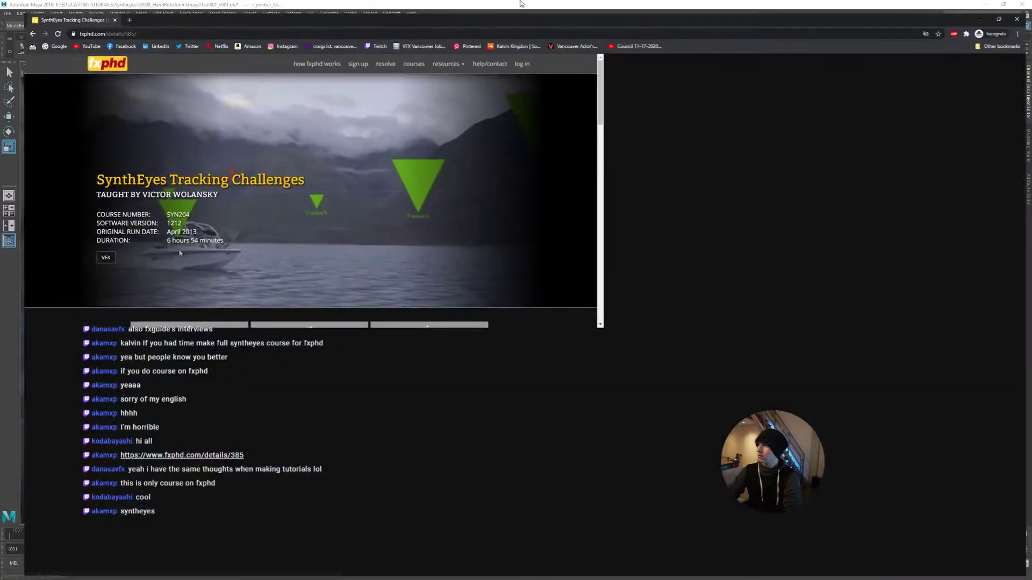
scroll(411, 380, down, 3)
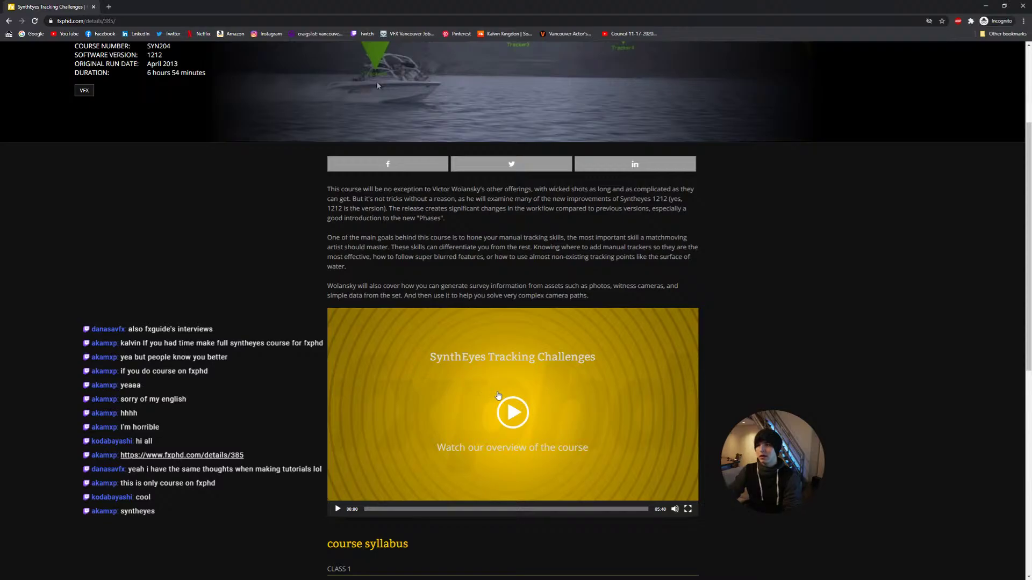
scroll(491, 394, down, 1)
scroll(510, 378, up, 4)
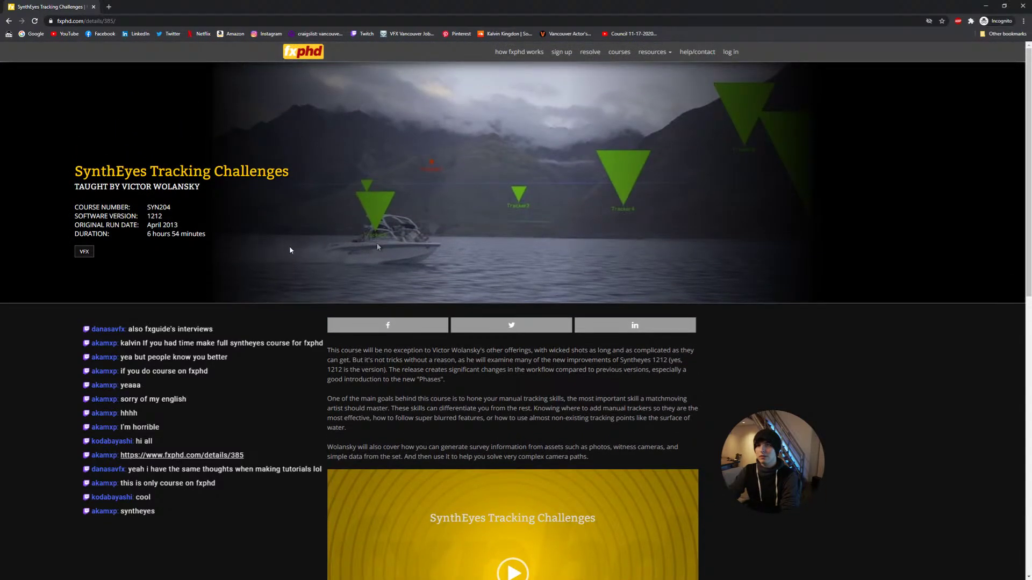
scroll(510, 378, down, 3)
scroll(494, 410, down, 1)
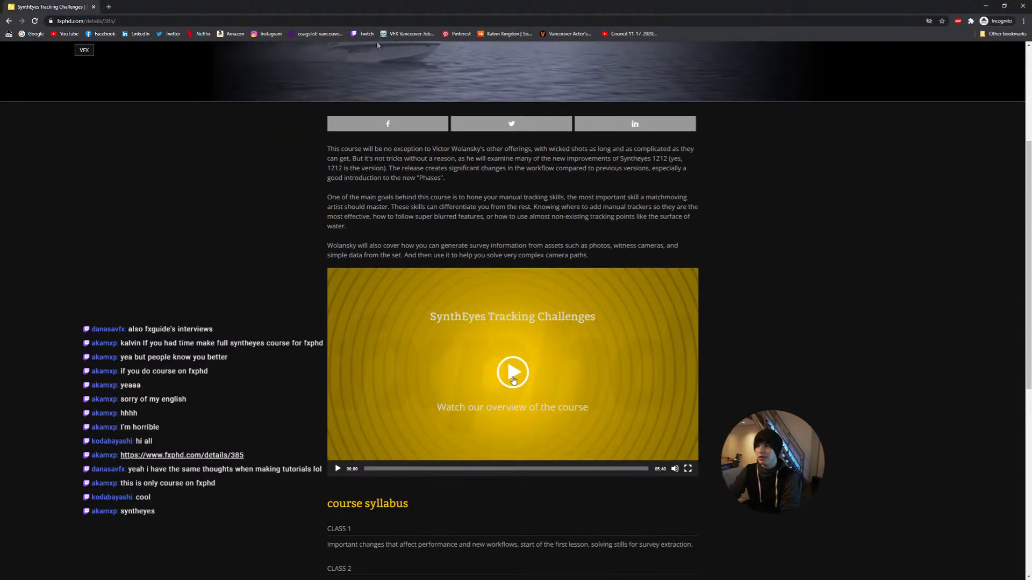
Play the course overview video in full screen with its sound muted
click(513, 373)
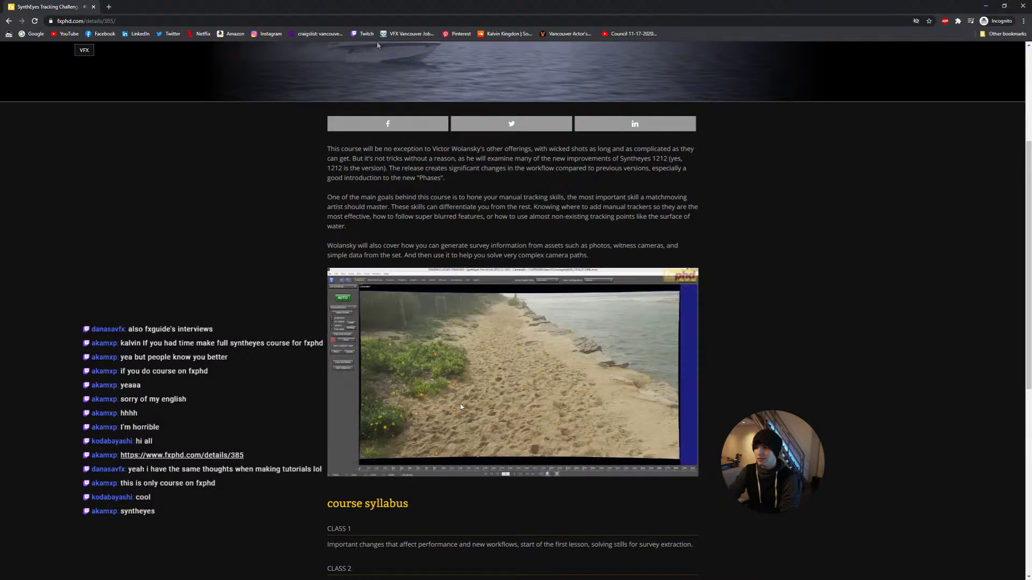
click(688, 468)
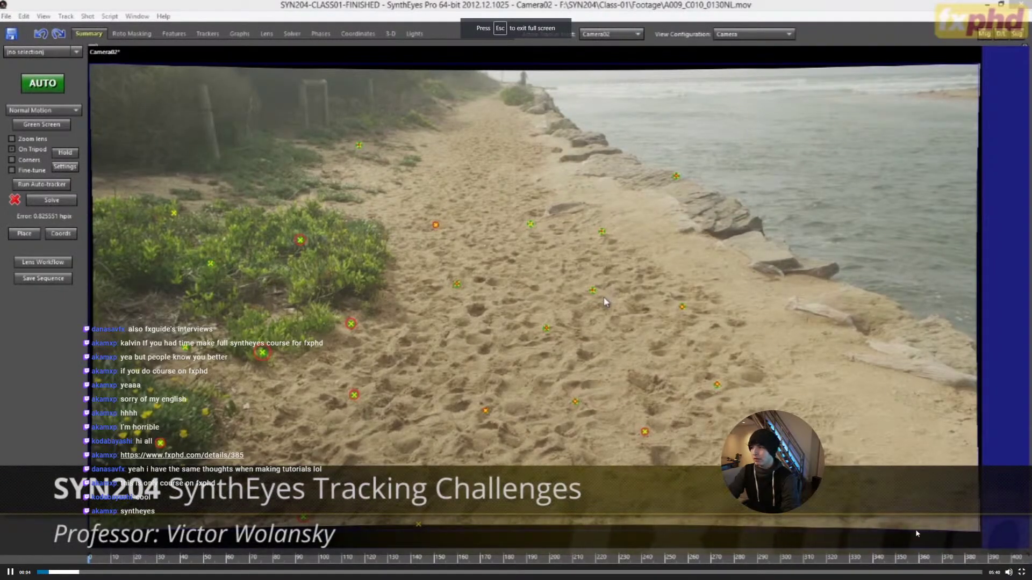
mouse_move(1009, 573)
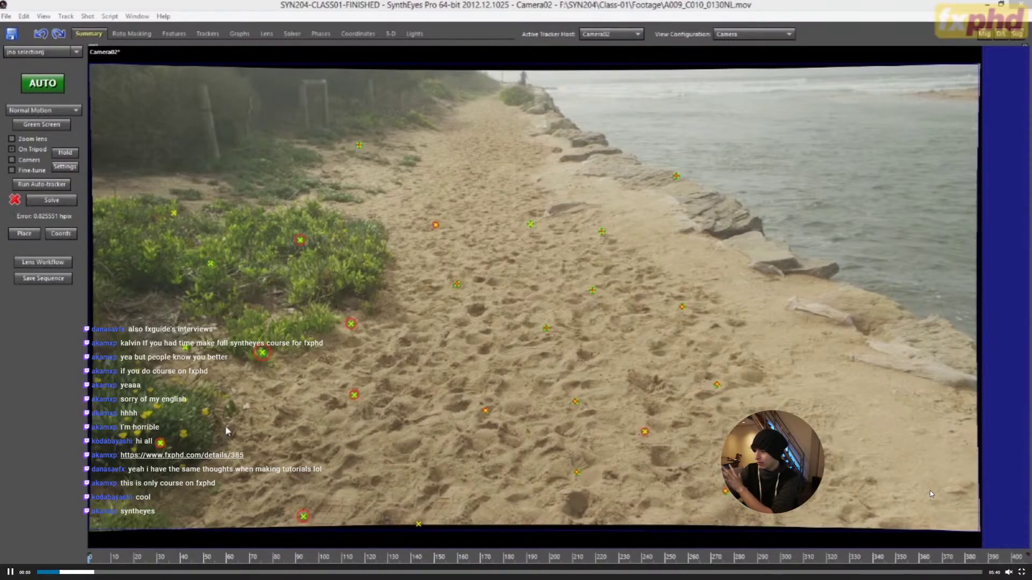
Skim through the overview video by skipping ahead through its camera tracking examples to near the end
drag(95, 556, 263, 549)
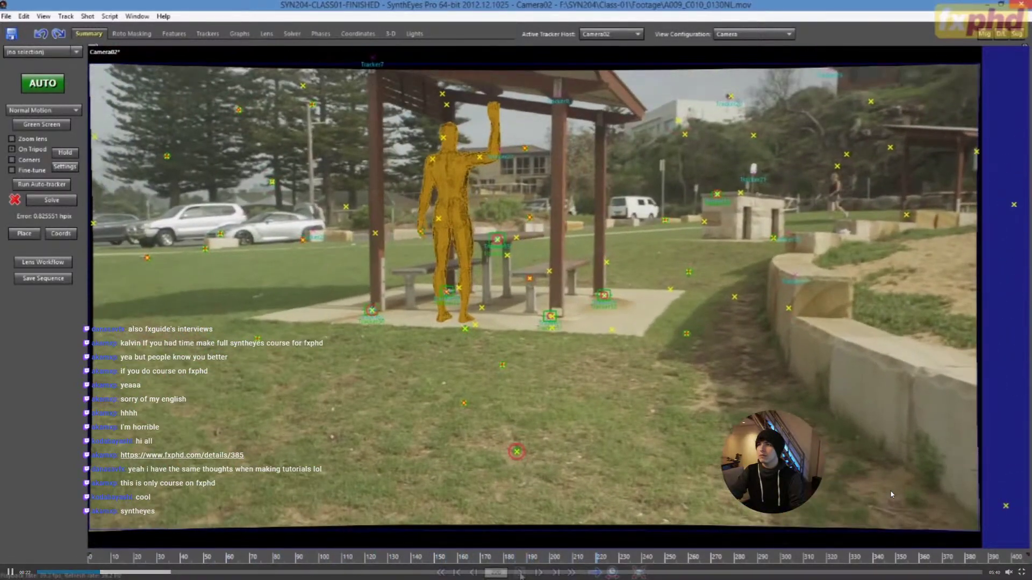
drag(601, 540, 462, 539)
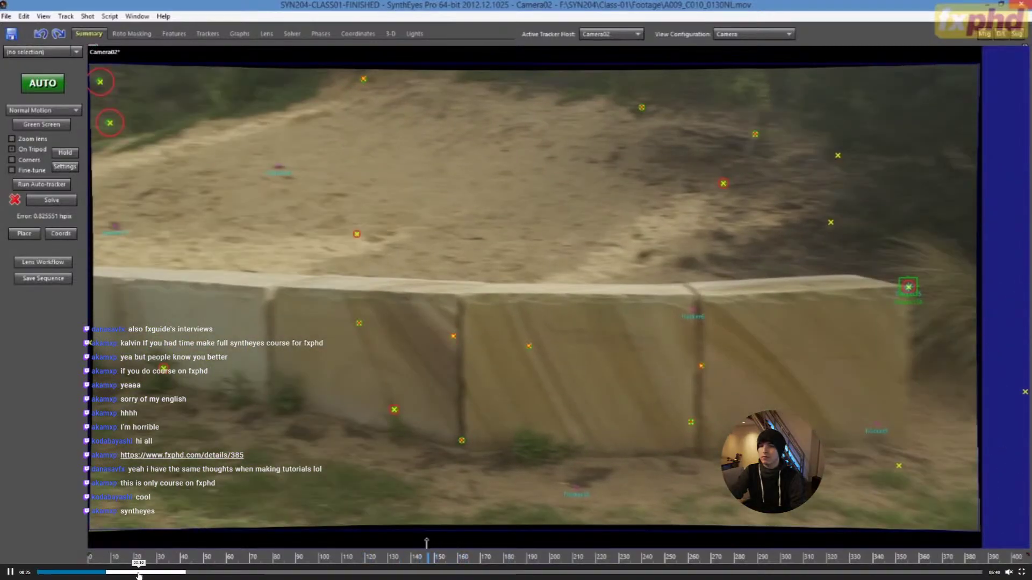
click(135, 573)
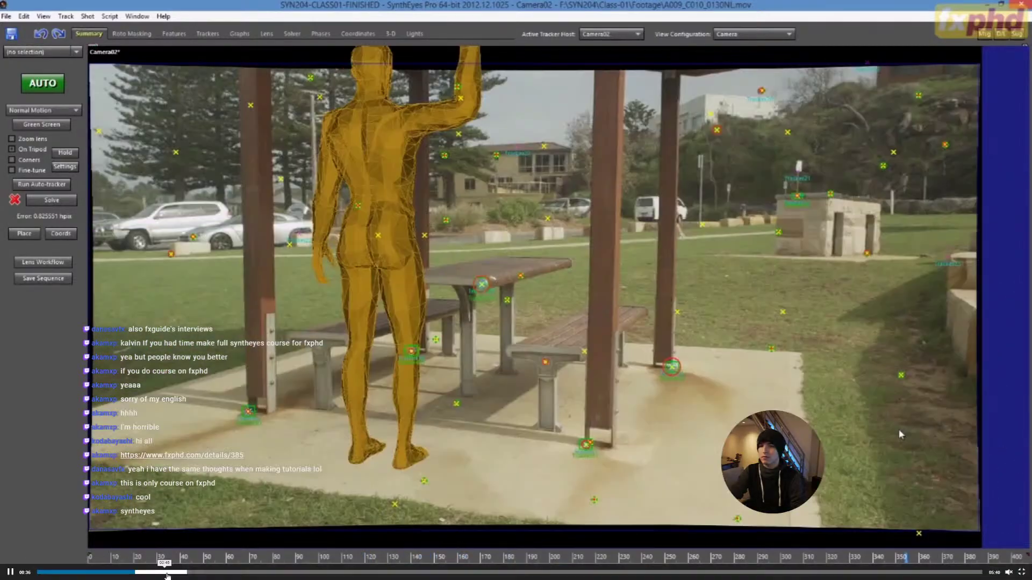
click(178, 573)
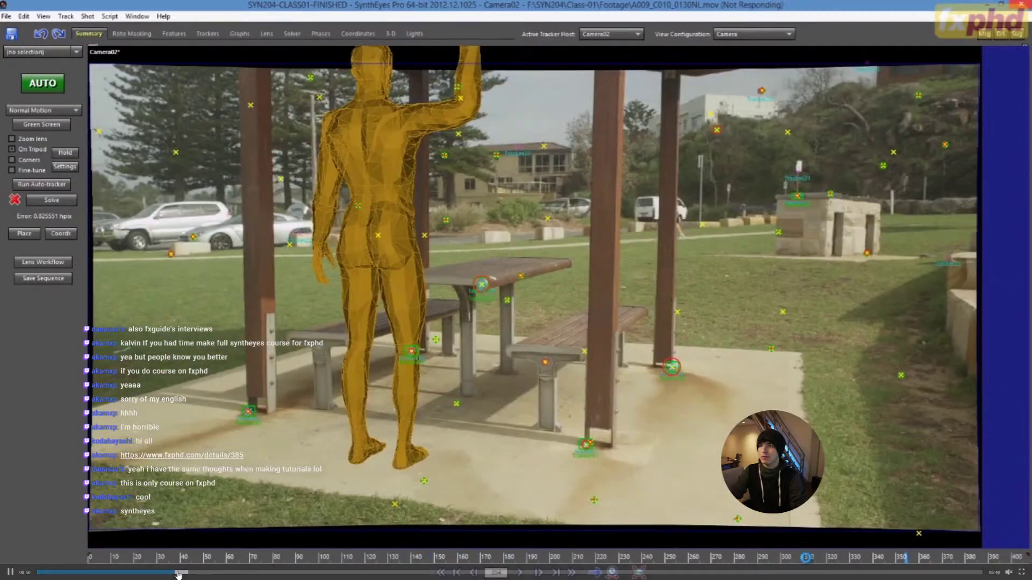
click(205, 573)
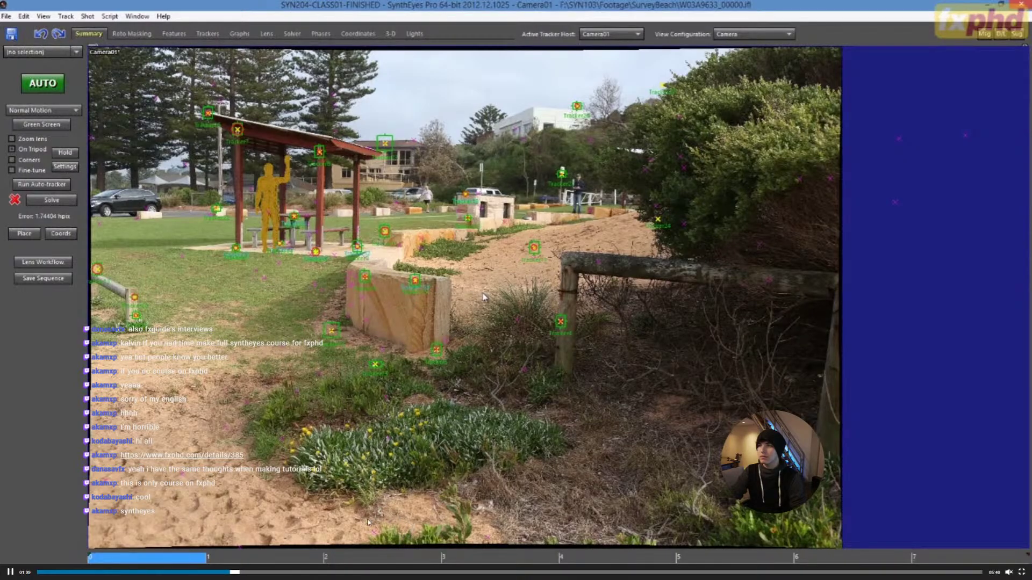
drag(249, 573, 386, 572)
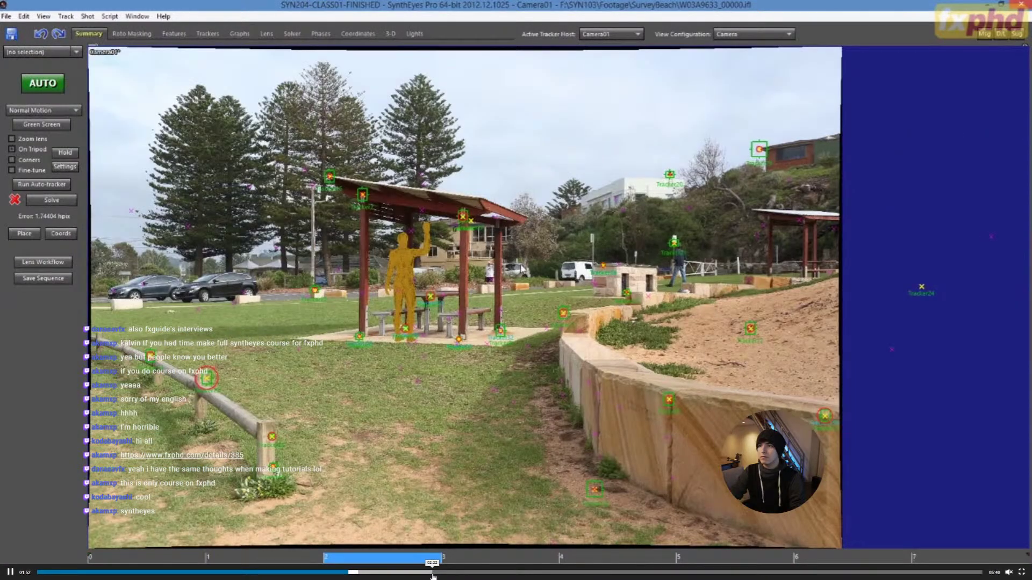
click(433, 573)
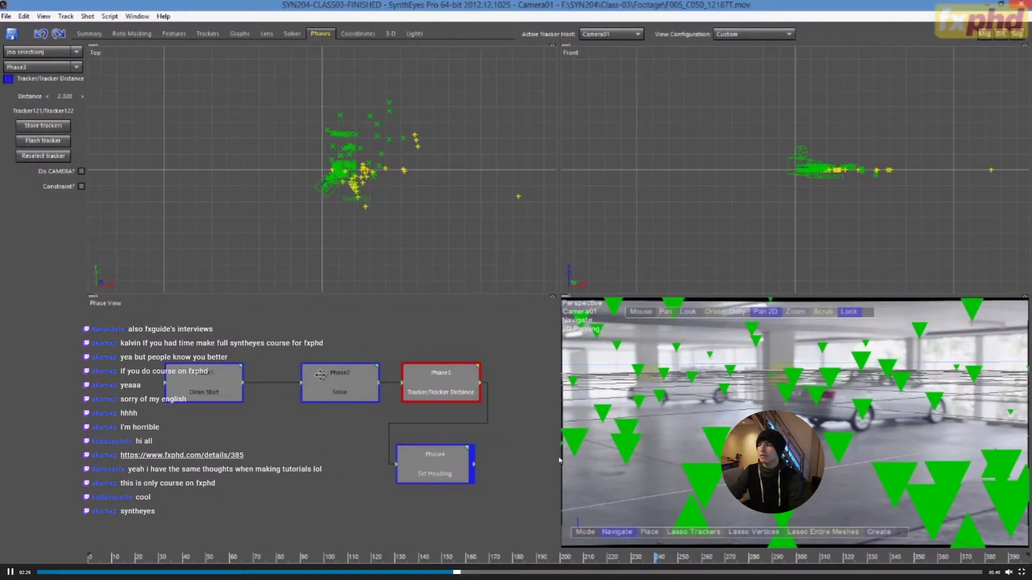
click(472, 572)
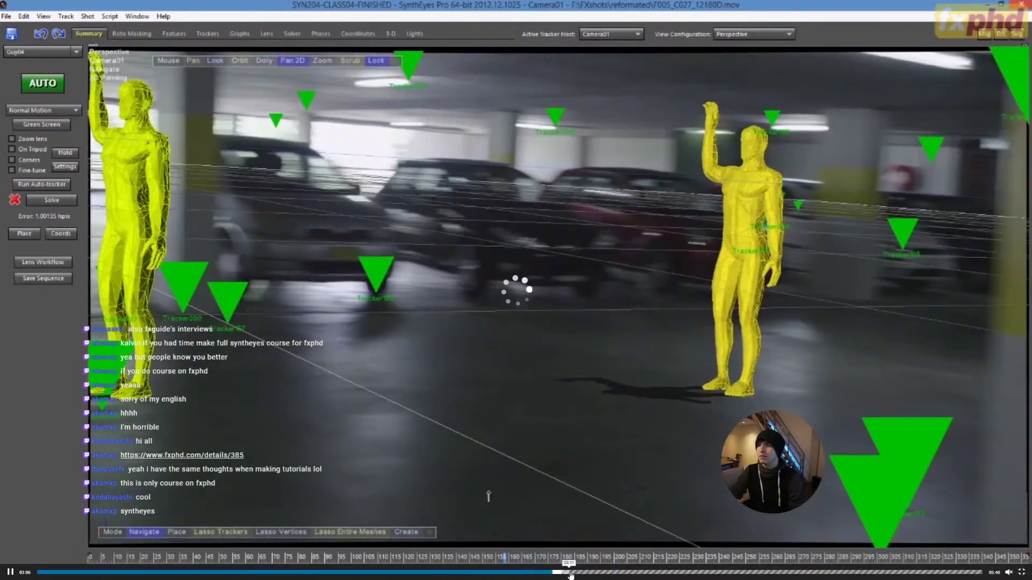
click(557, 573)
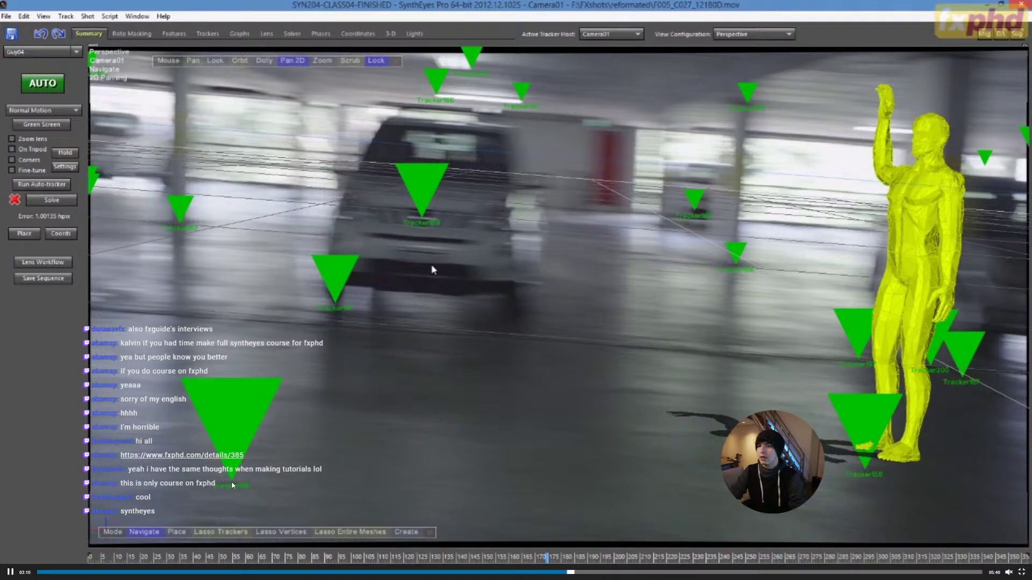
click(622, 573)
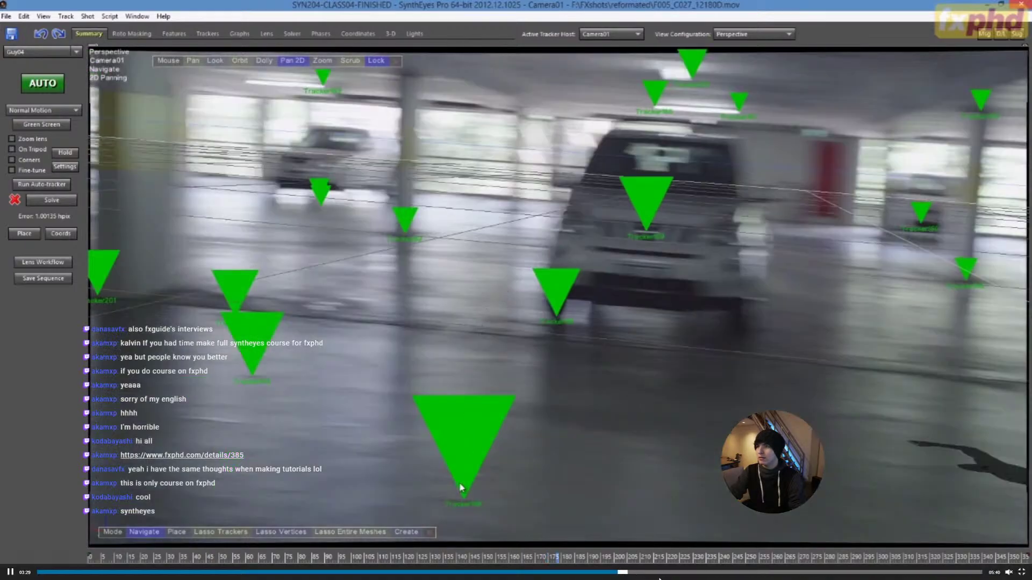
click(677, 573)
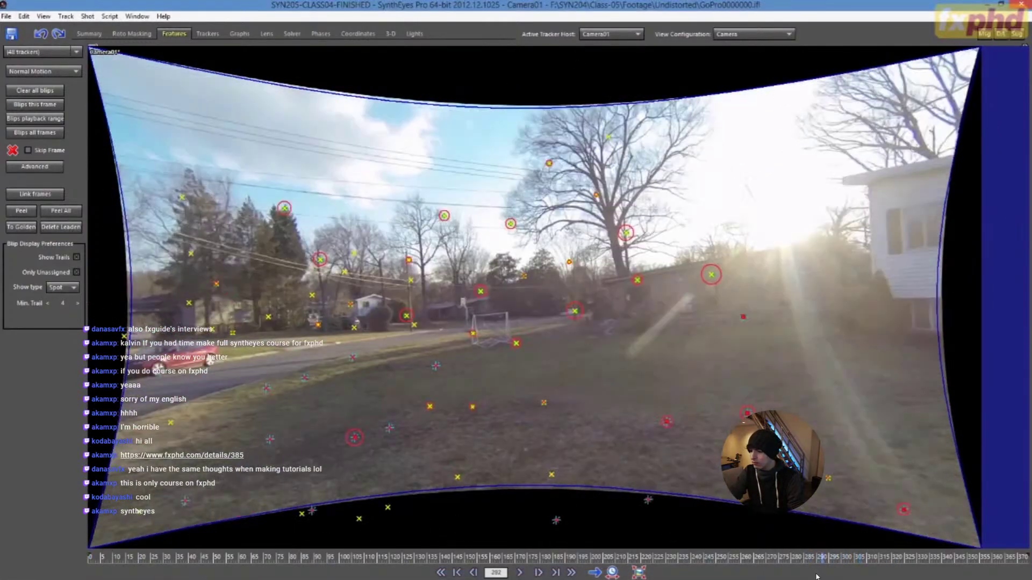
click(817, 577)
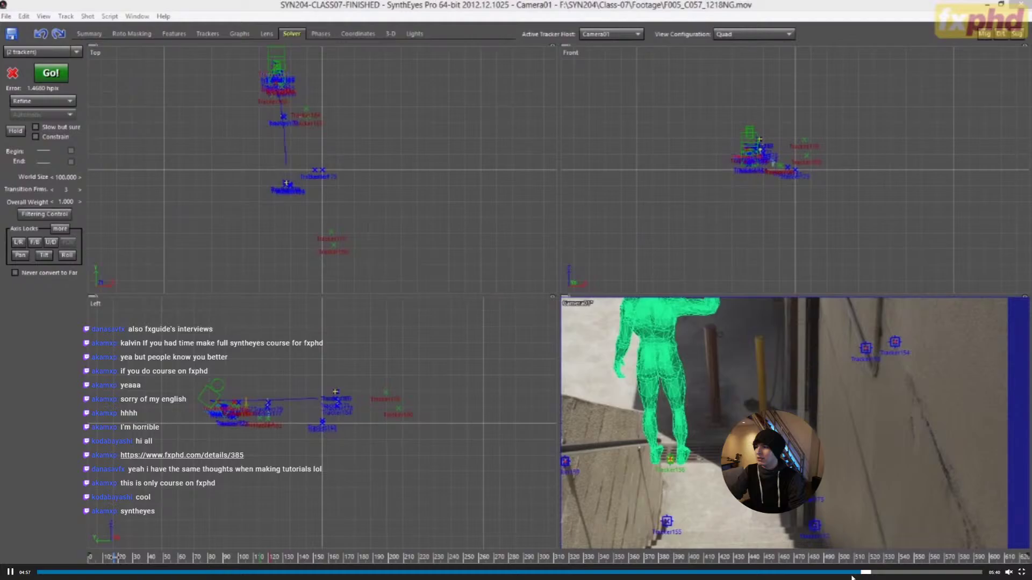
click(851, 572)
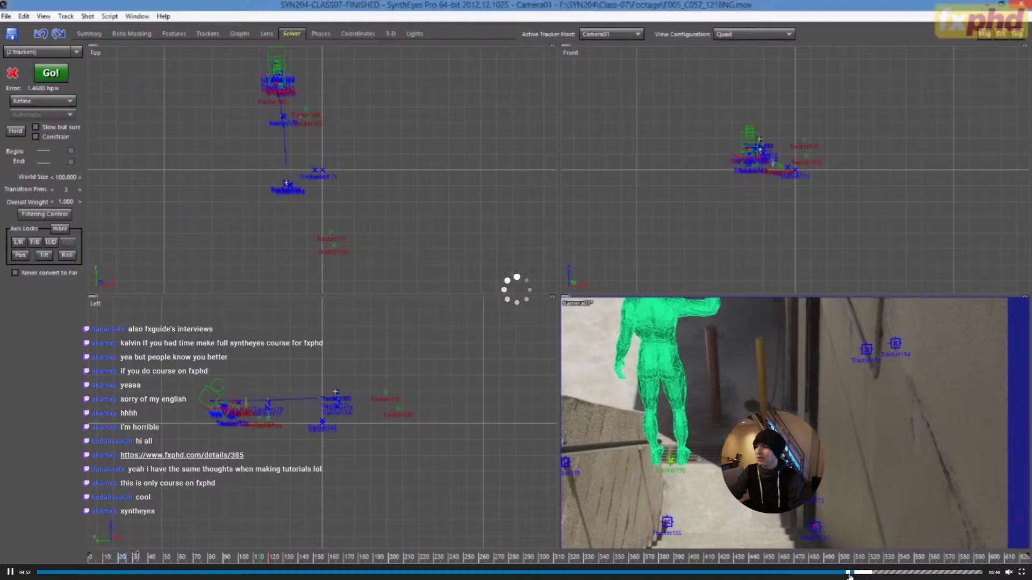
Pause and resume the overview video near its end, leave full screen, and switch back to Maya
click(435, 248)
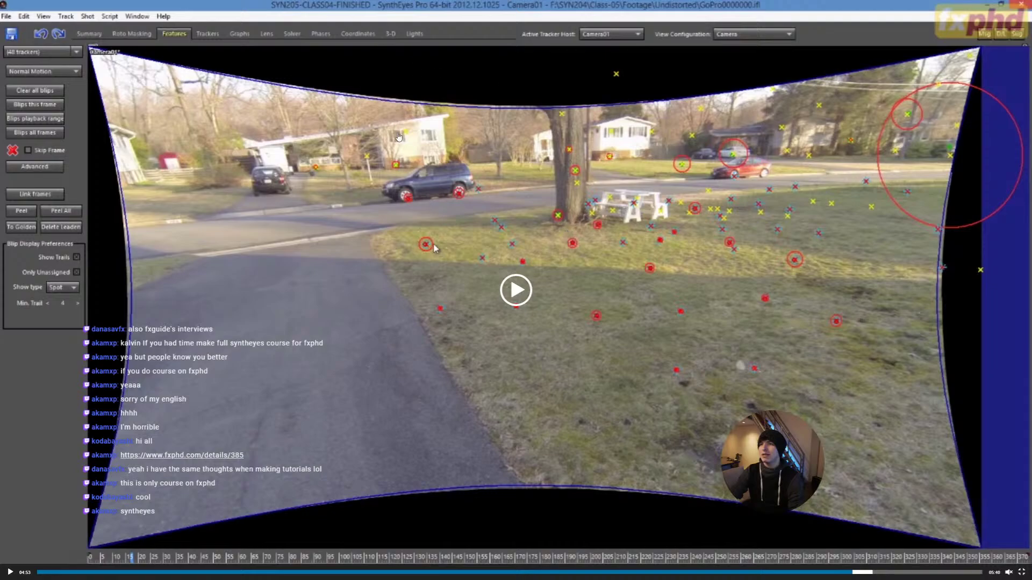
click(779, 350)
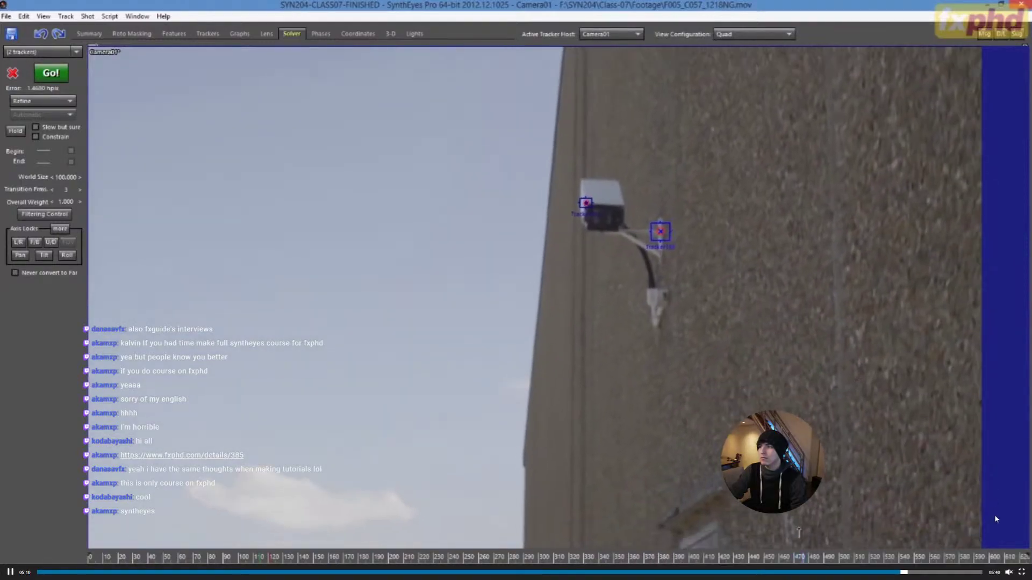
key(Escape)
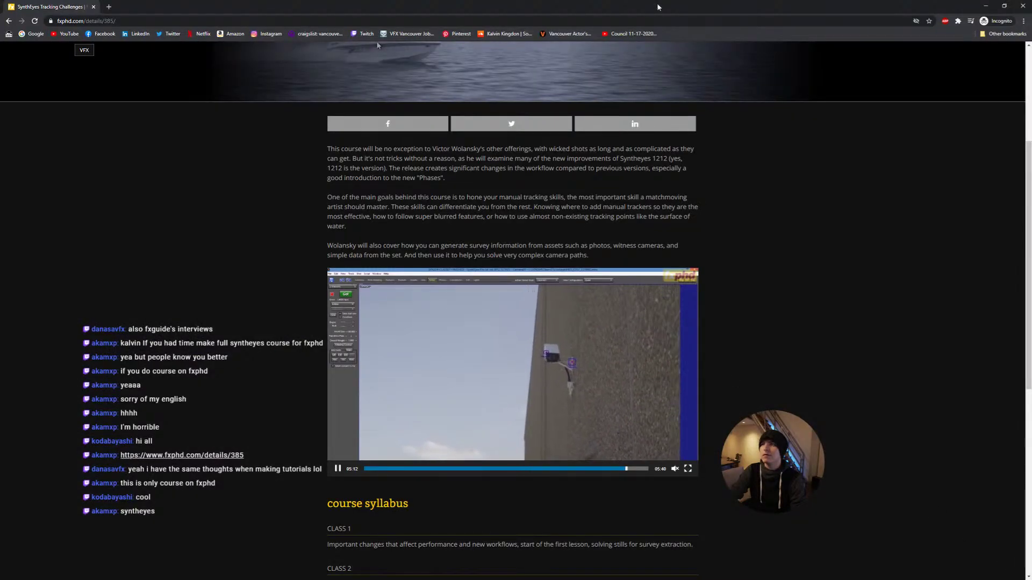
key(alt+Tab)
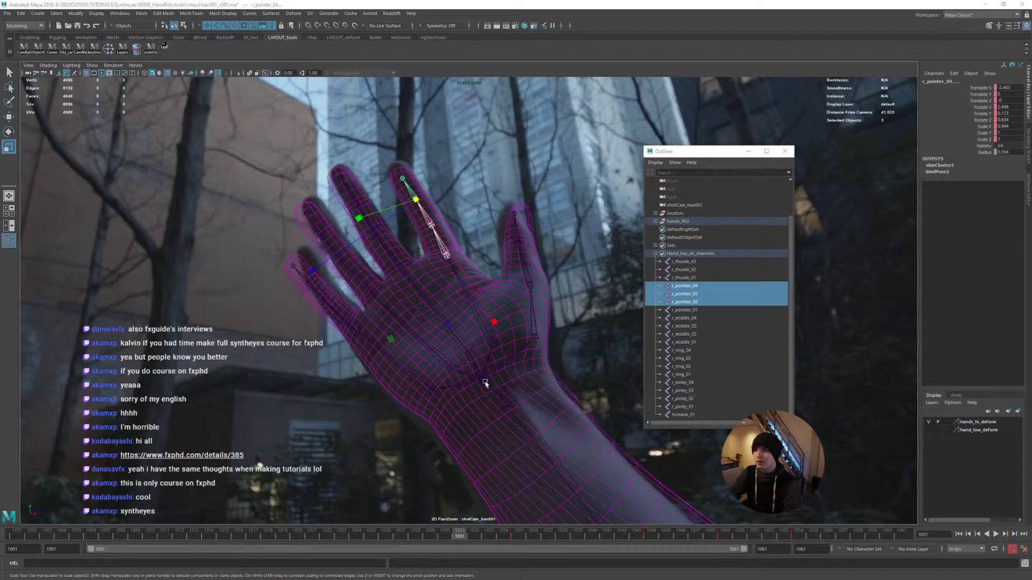
Rotate the r_thumb_02 joint on frame 1031 to align the upper thumb with the footage
click(505, 399)
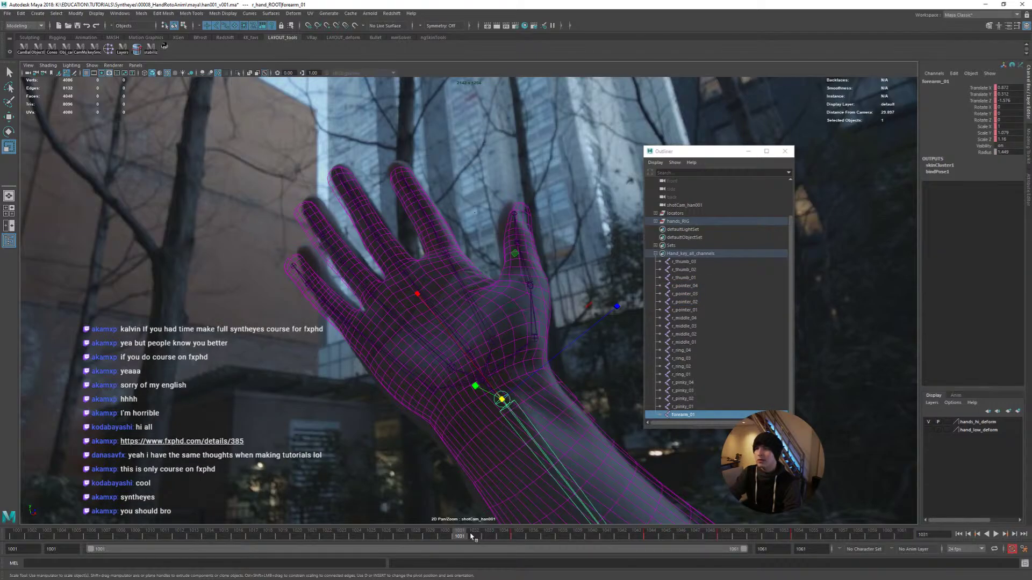
click(530, 270)
key(e)
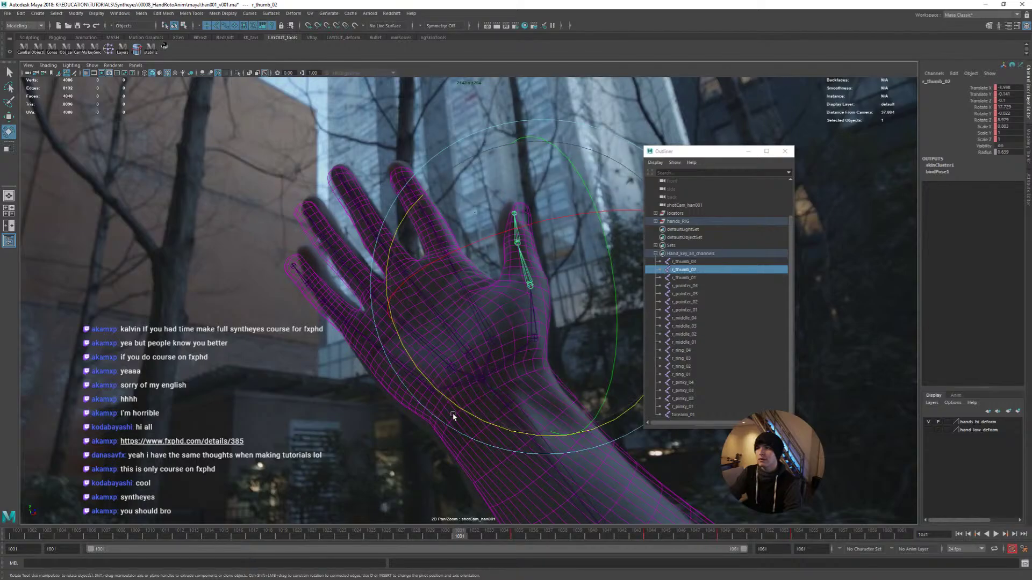
drag(456, 407, 479, 414)
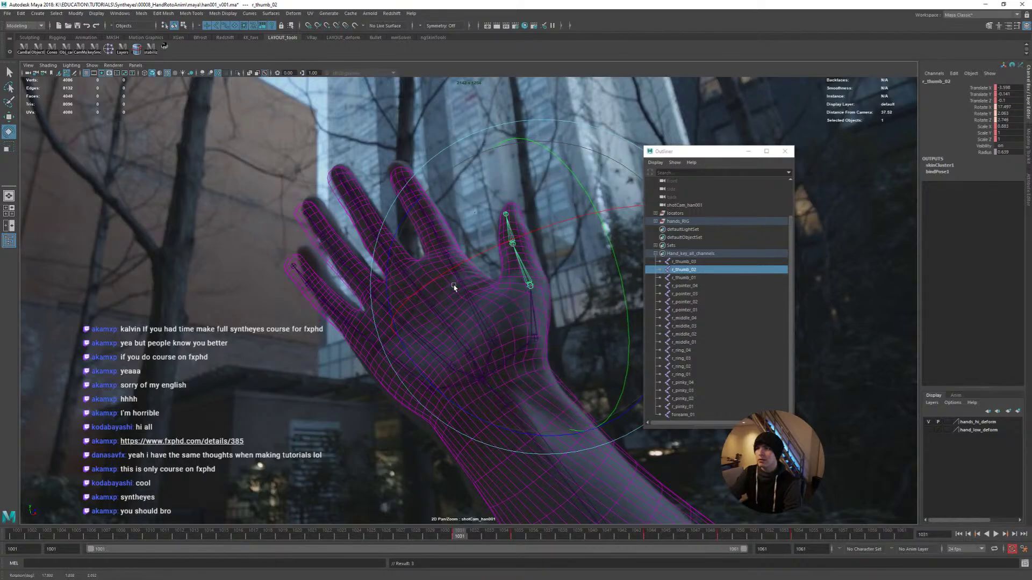
Scale the index-finger joints r_pointer_02 to r_pointer_04 to about 1.01 in X on frame 1031 and rotate them to match the footage
key(q)
click(426, 217)
shift+click(433, 228)
shift+click(418, 206)
key(r)
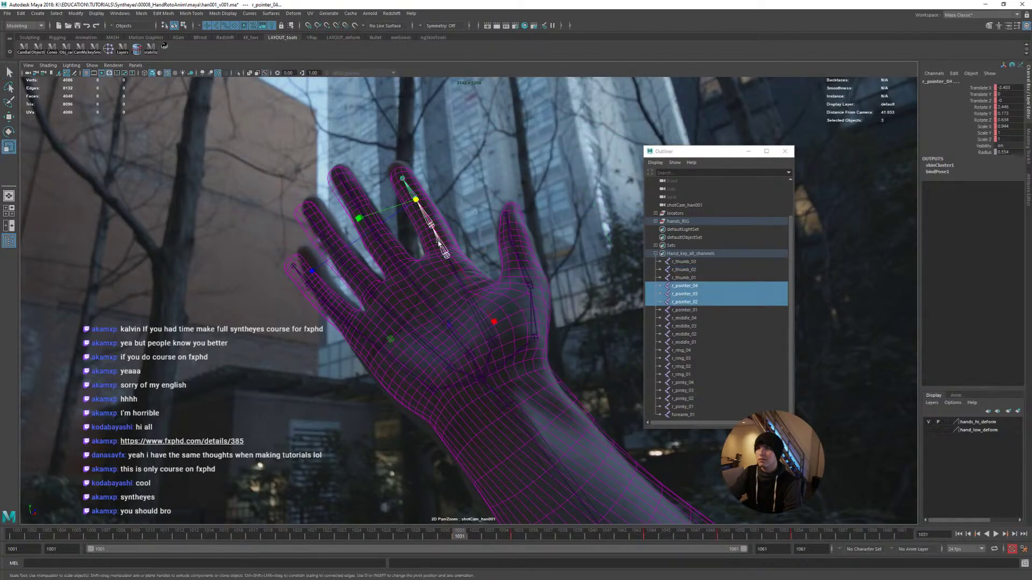
drag(462, 268, 465, 272)
key(e)
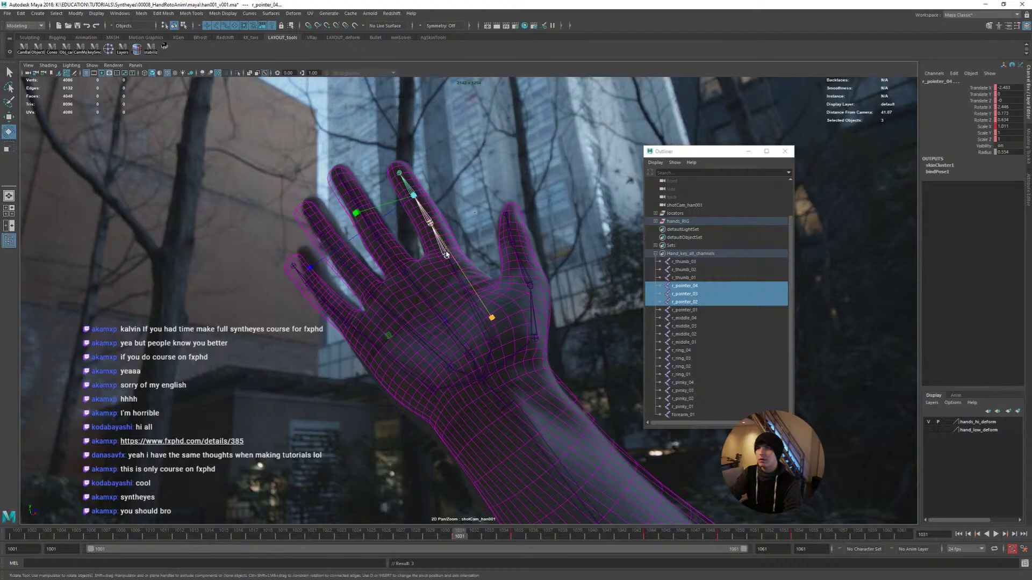
drag(375, 225, 416, 176)
key(q)
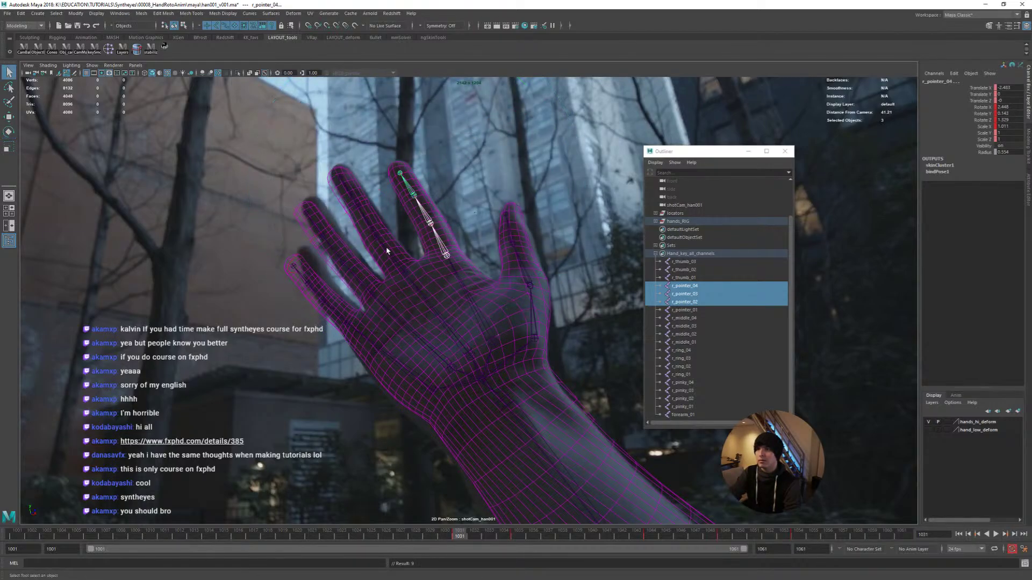
Rotate the r_middle_02 and r_ring_02 joints on frame 1031 to line both fingers up with the footage
click(385, 250)
key(e)
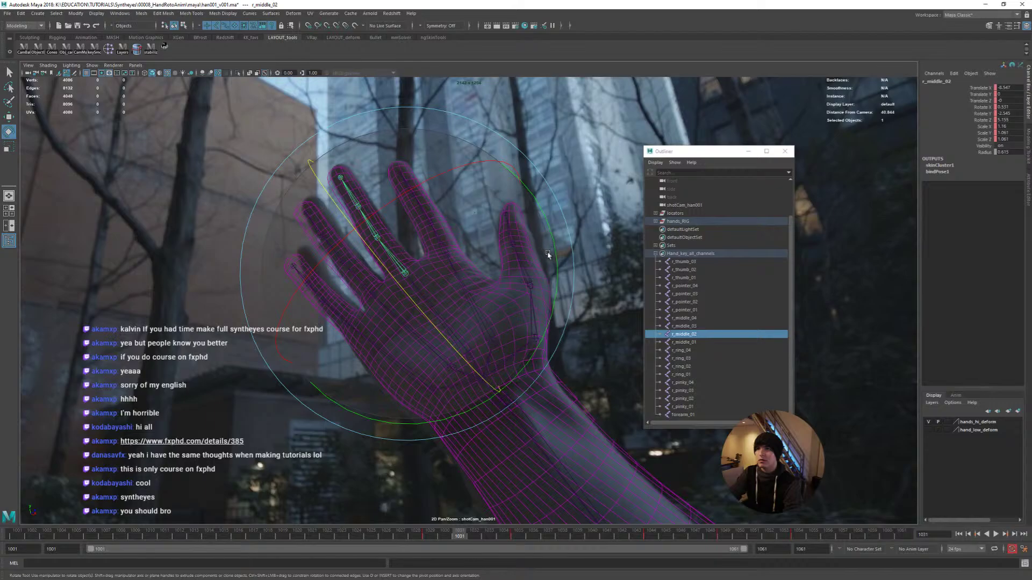
drag(557, 254, 558, 261)
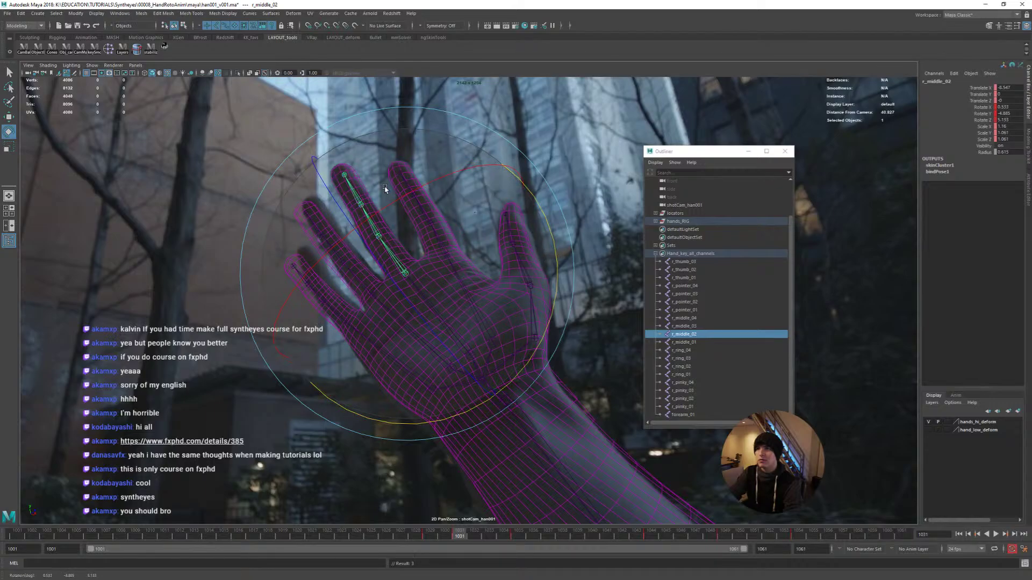
click(346, 265)
drag(518, 289, 521, 309)
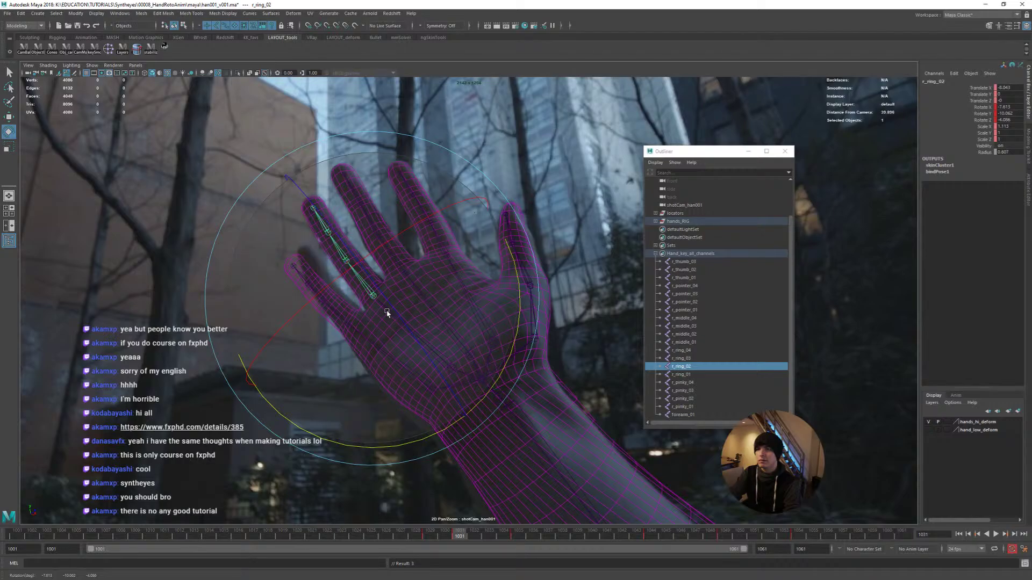
key(w)
drag(375, 298, 378, 299)
key(ctrl+z)
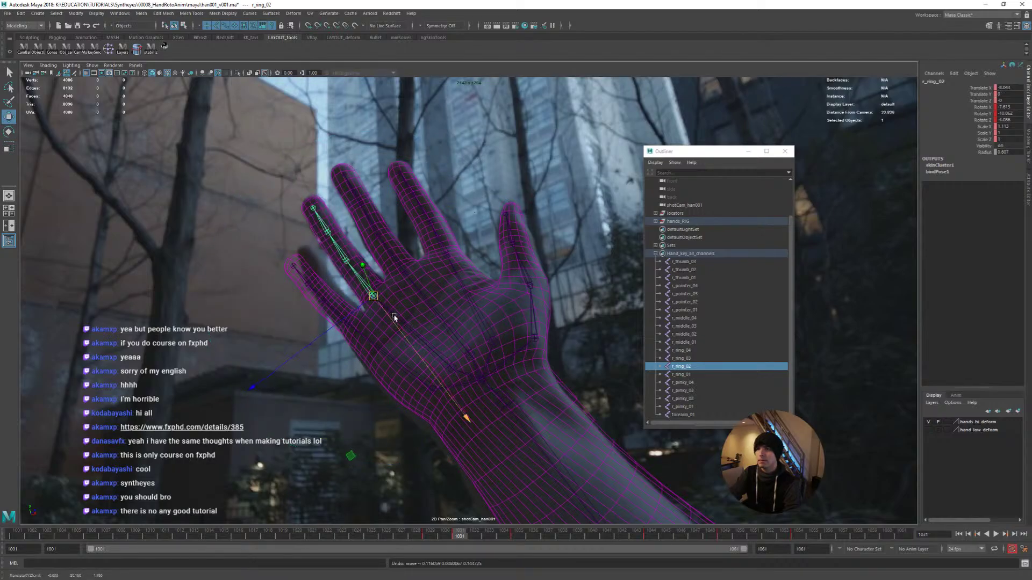
Rotate the r_ring_01 joint slightly and readjust the r_ring_02 rotation so the ring finger fits the footage on frame 1031
key(q)
key(Up)
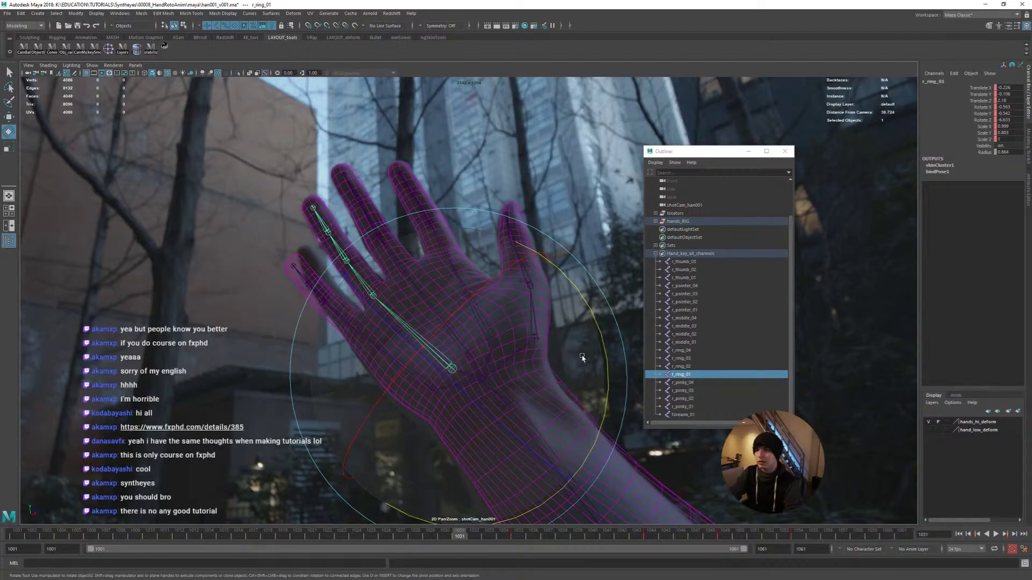
drag(604, 360, 604, 364)
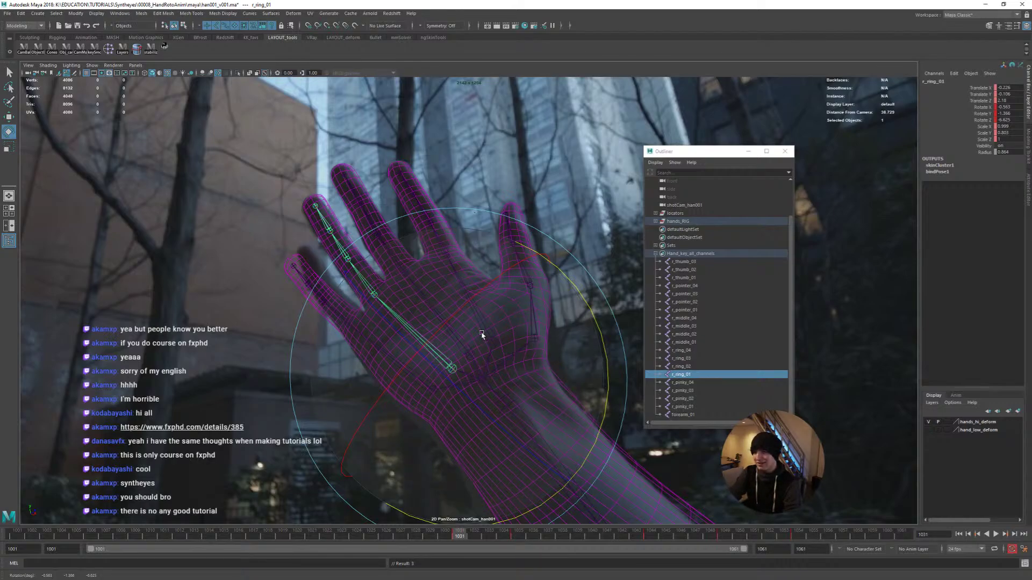
key(q)
click(374, 295)
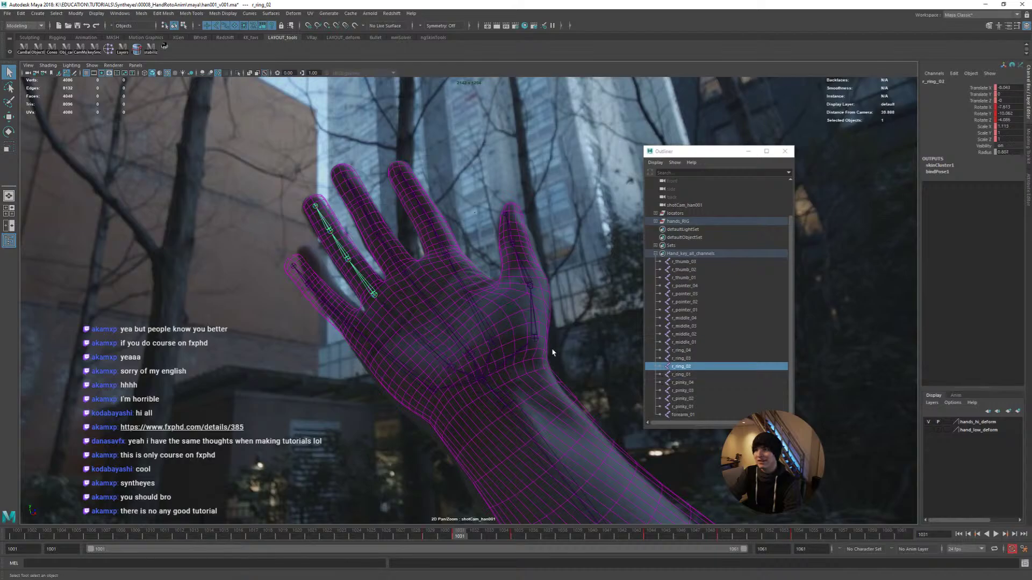
key(e)
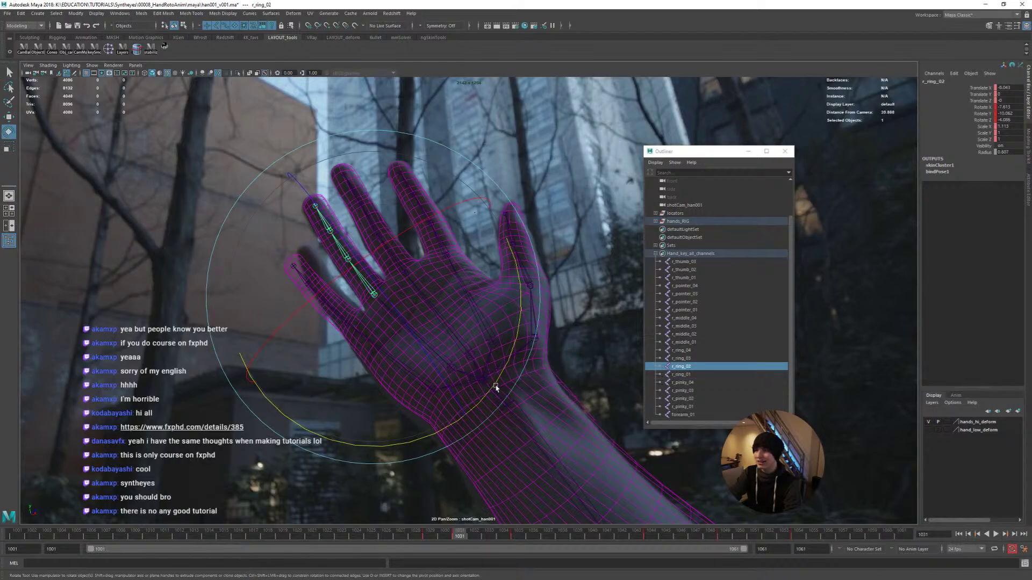
drag(495, 383, 428, 340)
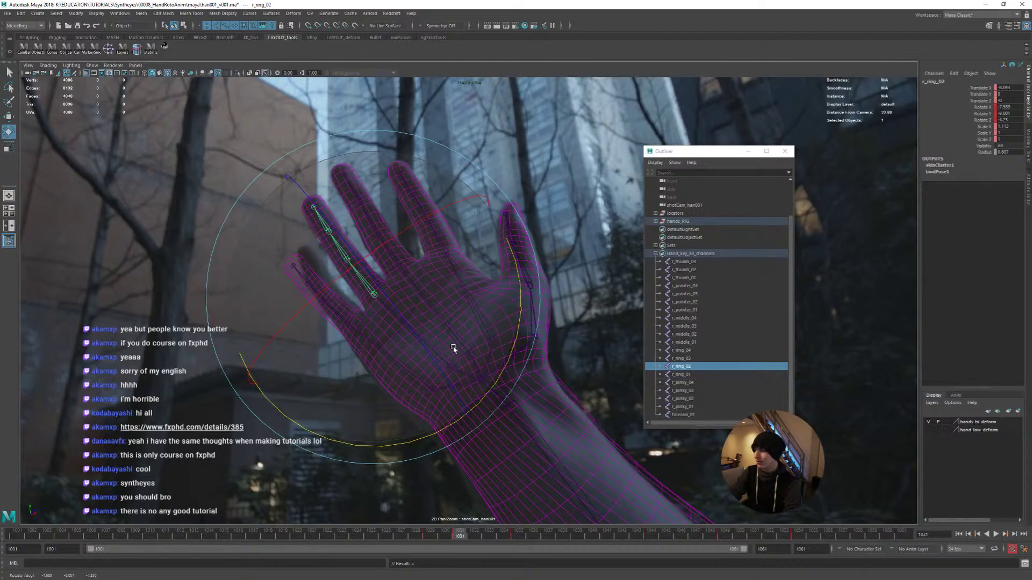
key(q)
Rotate and move the r_pinky_01 joint on frame 1031 to align the outer palm and little finger with the footage
click(348, 323)
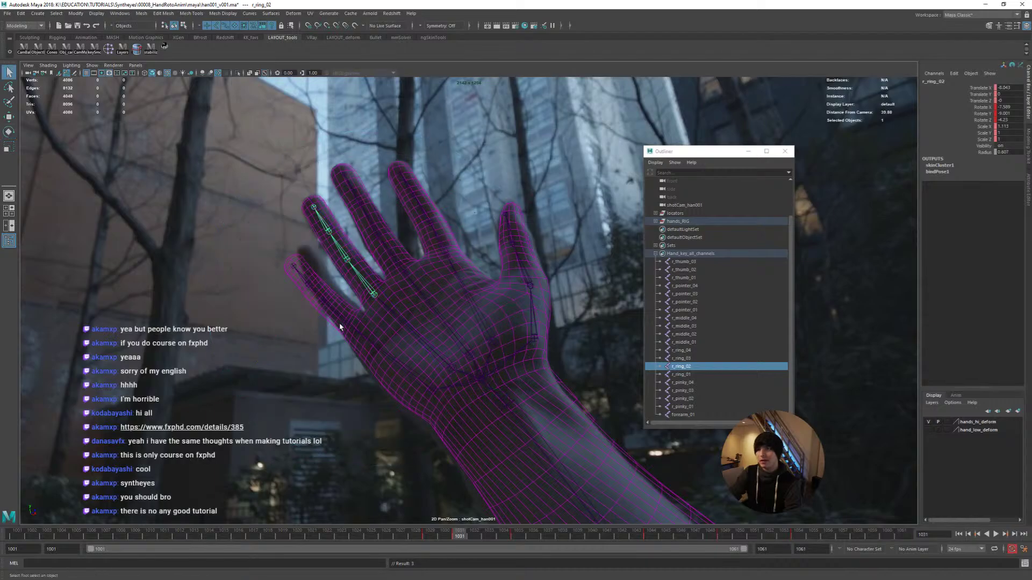
click(397, 366)
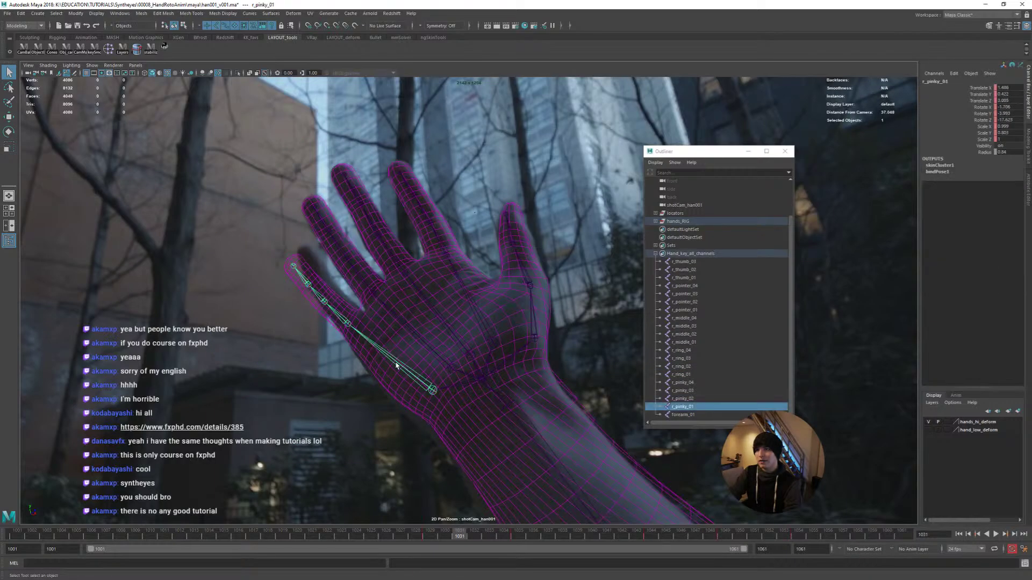
key(e)
drag(580, 415, 585, 423)
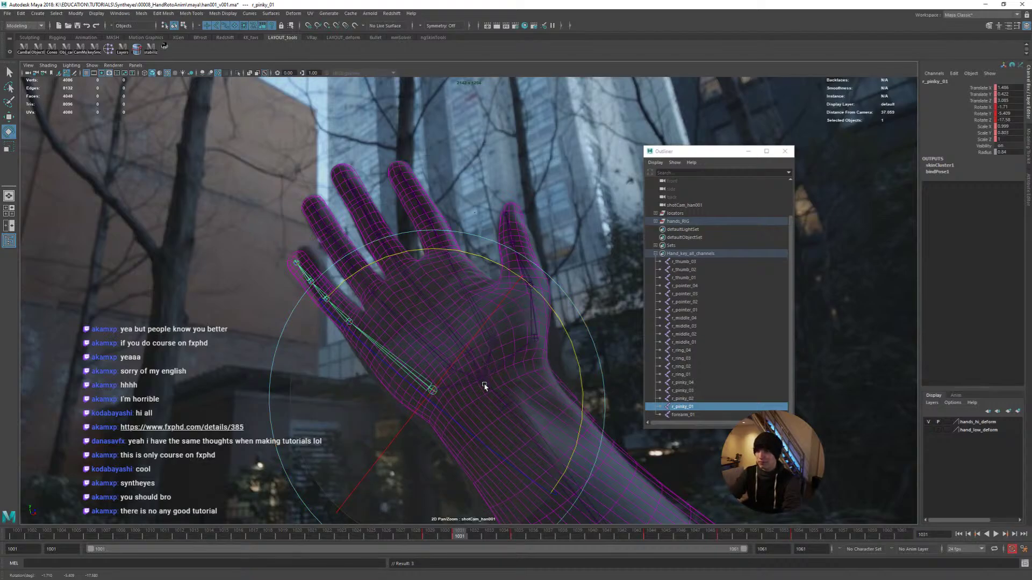
key(w)
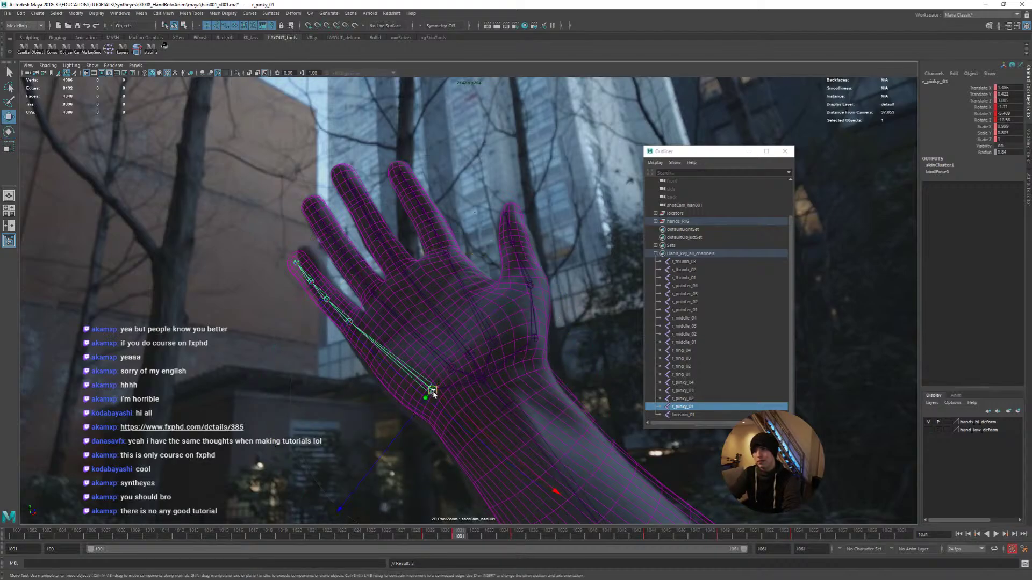
drag(433, 393, 431, 401)
key(e)
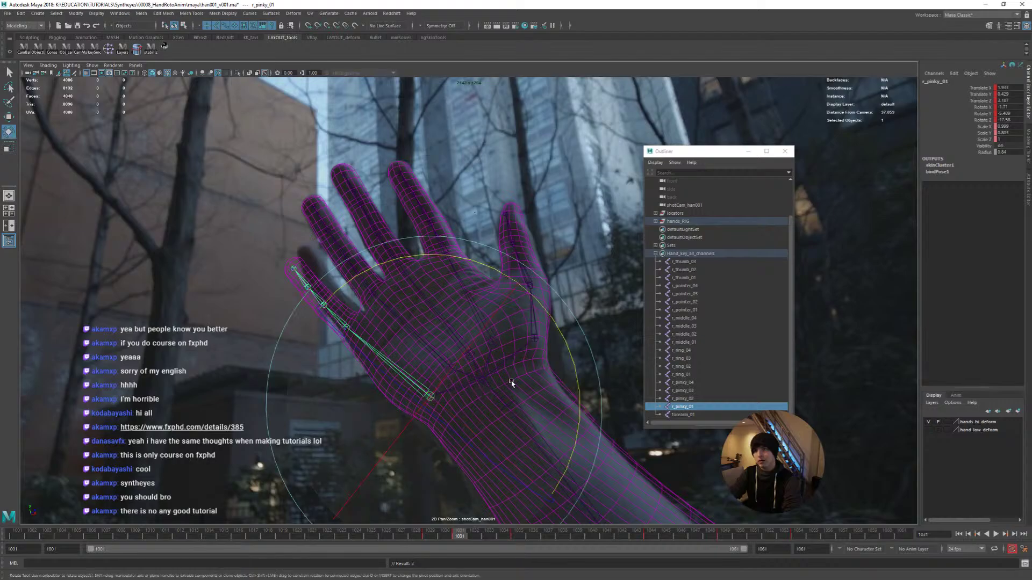
drag(583, 400, 575, 411)
key(q)
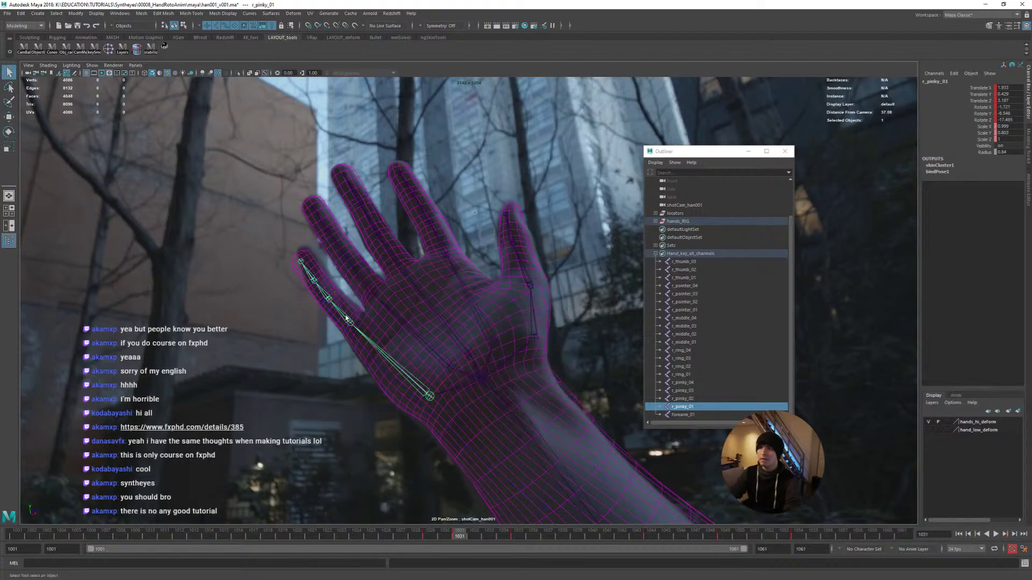
Rotate the r_pinky_02 joint and scale it along its length to fit the filmed little finger on frame 1031
click(349, 322)
key(e)
drag(492, 347, 490, 364)
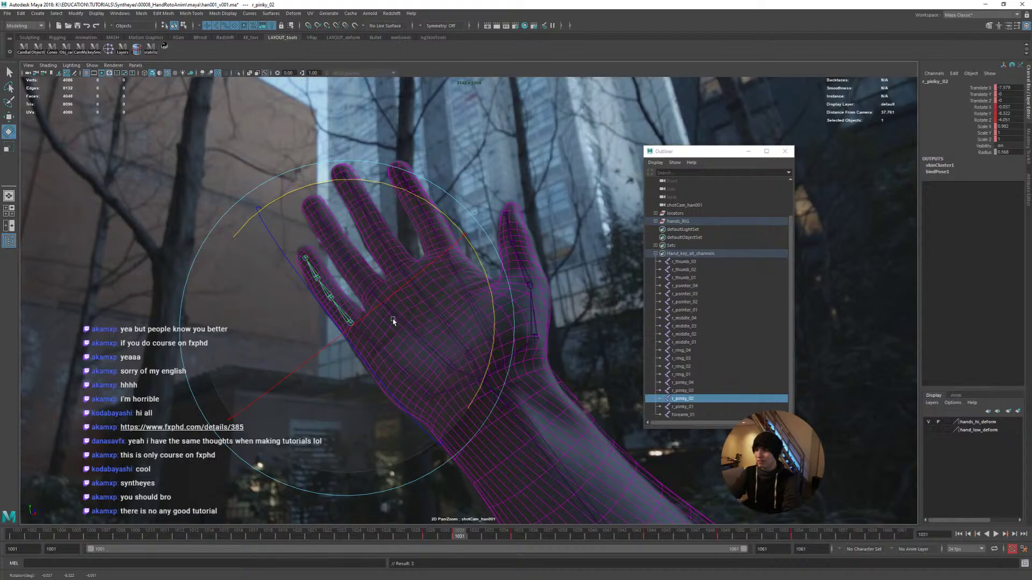
key(r)
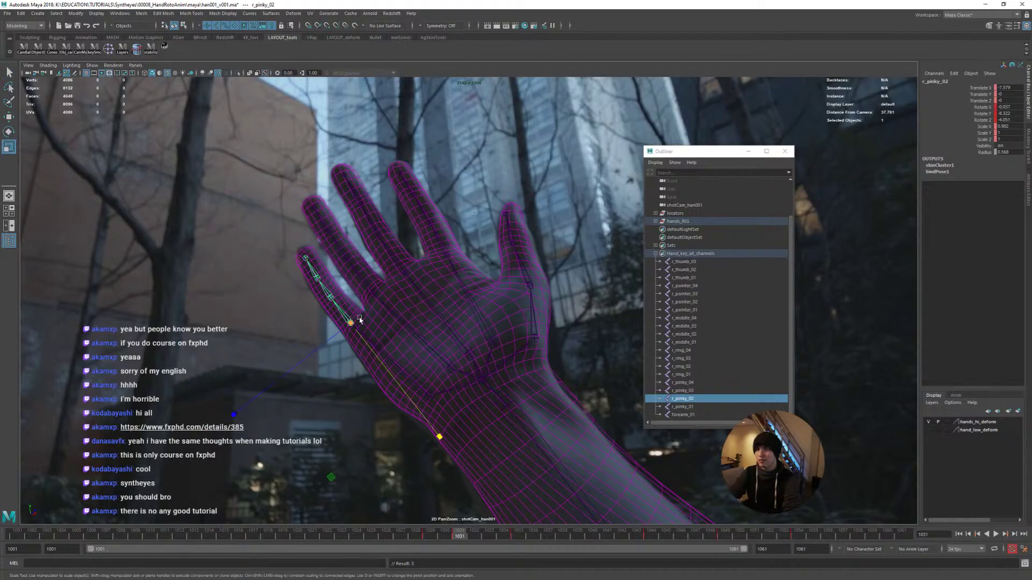
drag(367, 347, 493, 364)
Rotate the forearm_01 joint on frame 1031 so the forearm mesh follows the filmed arm
click(523, 417)
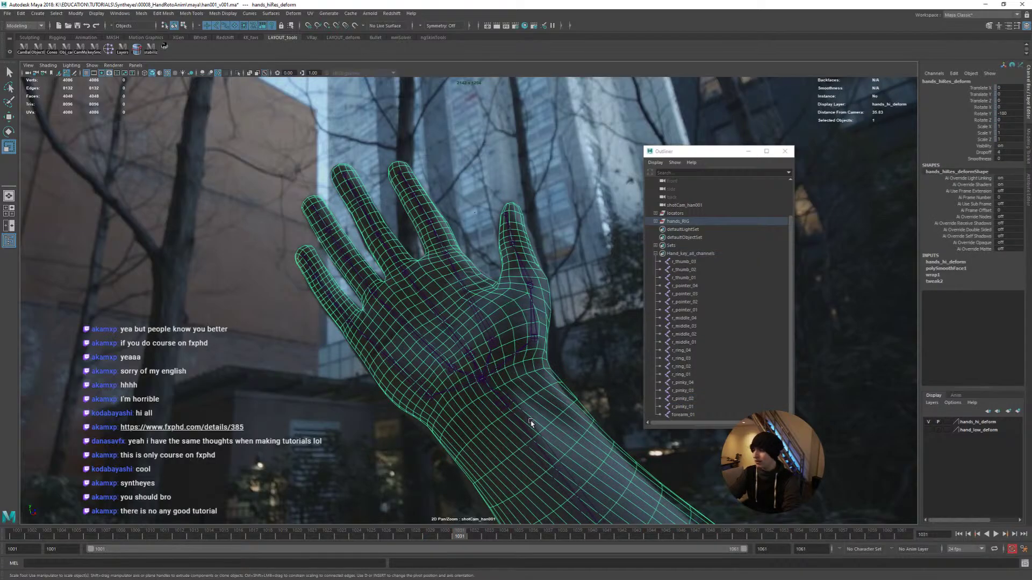
click(530, 430)
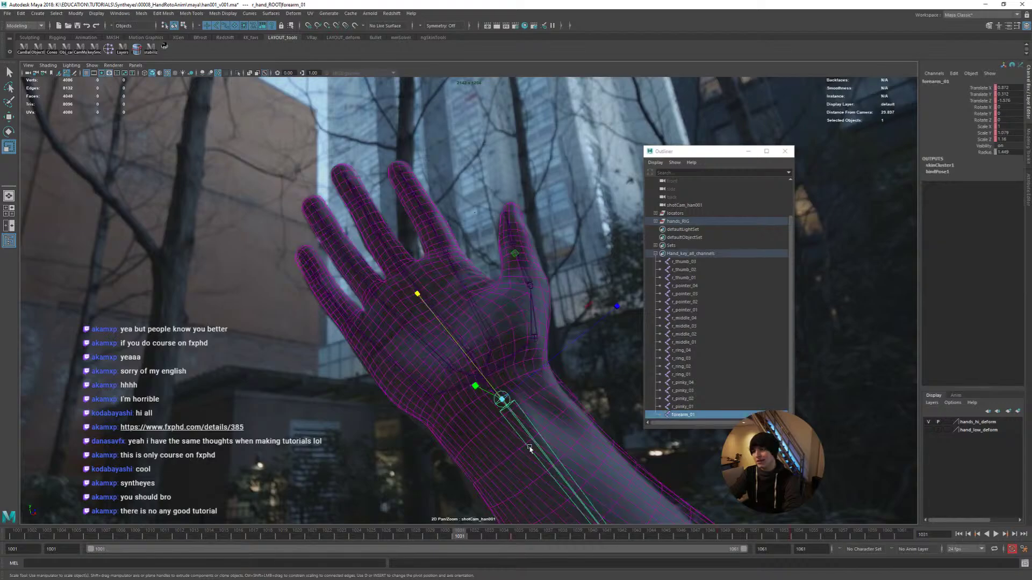
right_drag(558, 394, 332, 327)
middle_drag(424, 387, 344, 299)
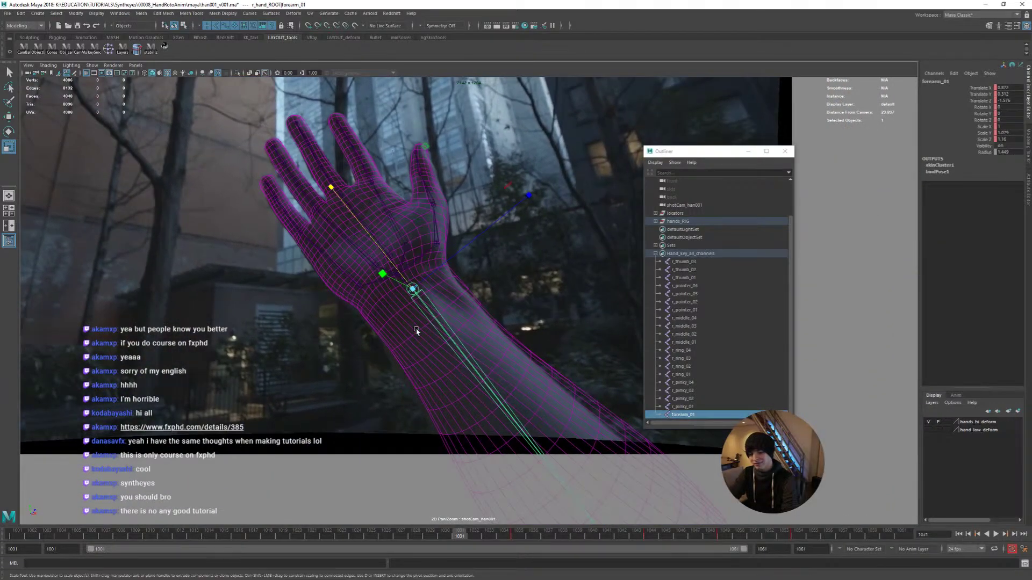
key(e)
drag(457, 368, 570, 372)
right_drag(379, 215, 422, 174)
middle_drag(420, 170, 514, 276)
Select all the hand joints from r_thumb_03 through forearm_01 and go to frame 1029
click(692, 262)
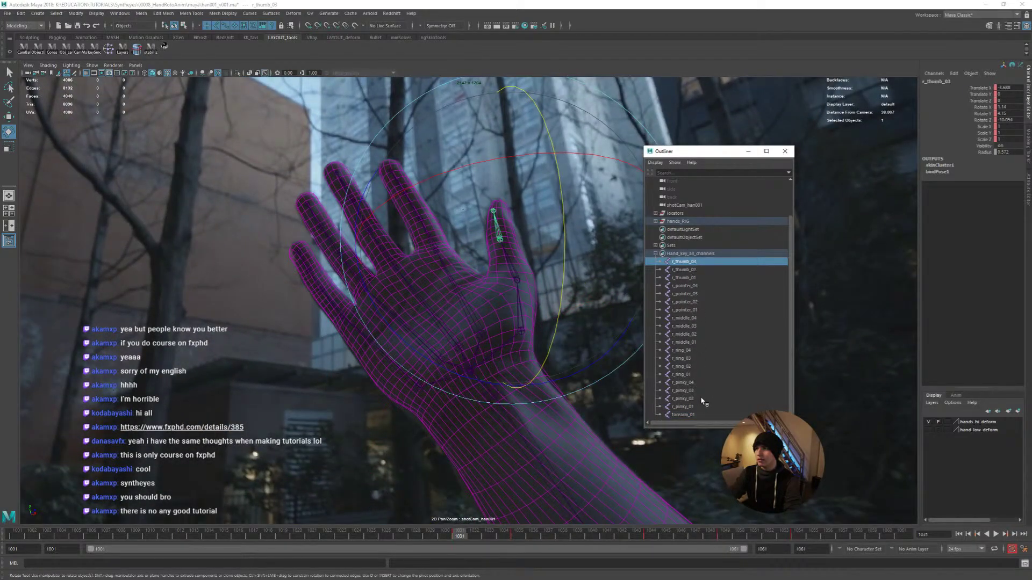
shift+click(697, 417)
click(547, 303)
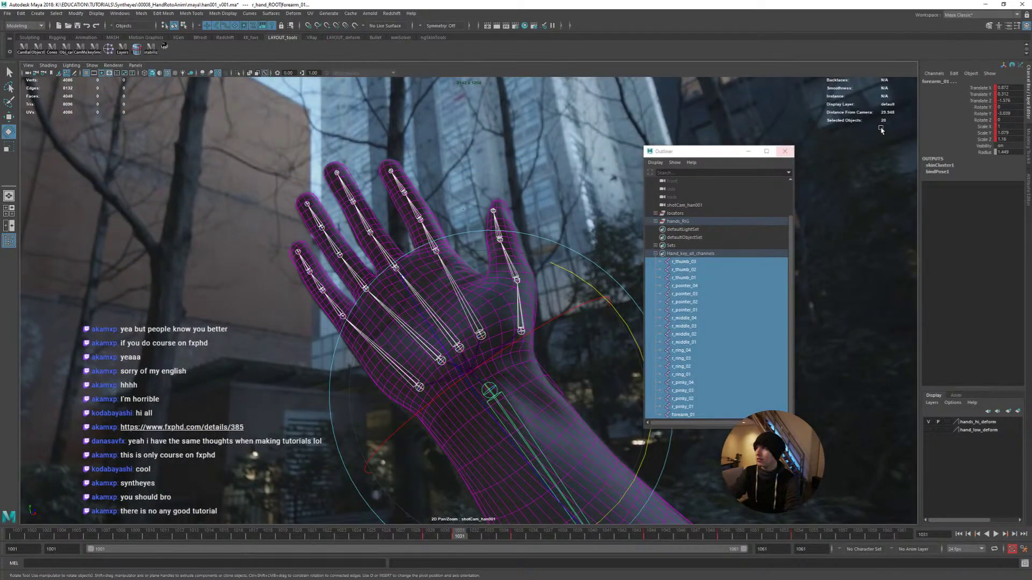
drag(460, 537, 425, 537)
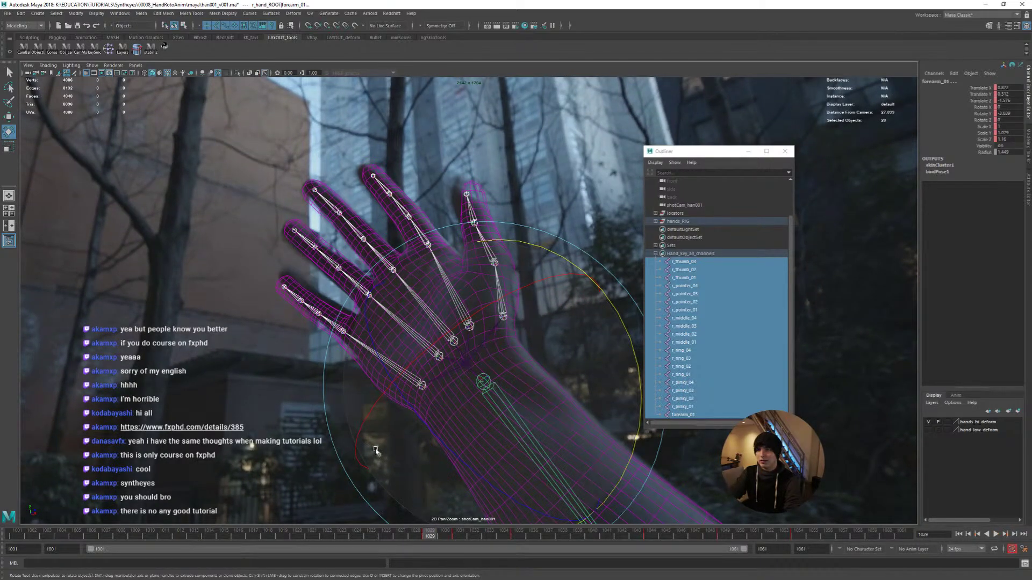
Rotate the r_pinky_01 joint on frame 1029 to align the little finger with the footage
key(q)
click(421, 383)
key(e)
drag(417, 376, 579, 394)
key(q)
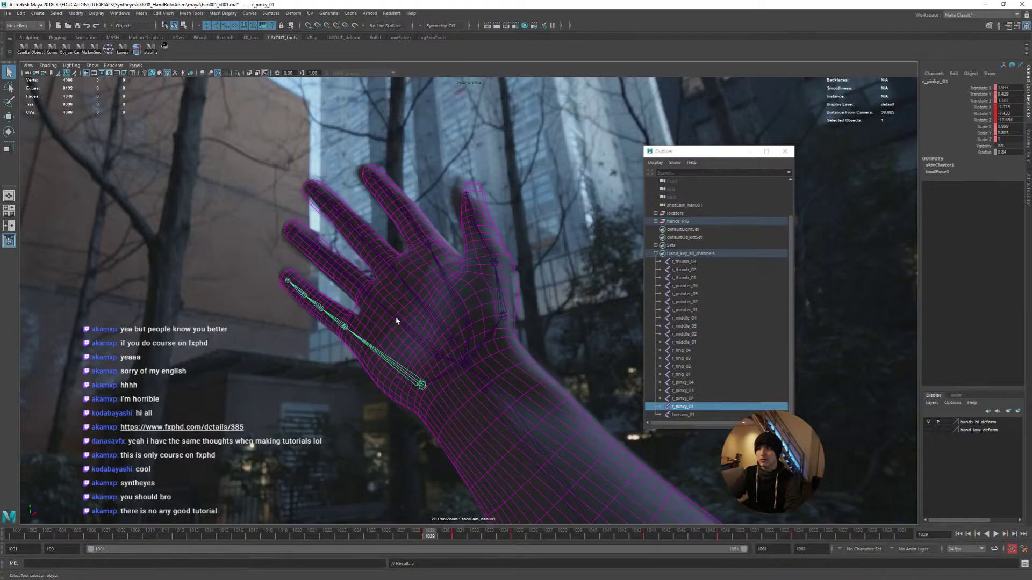
Rotate the r_ring_02 joint on frame 1029 to align the ring finger with the footage
click(346, 280)
click(367, 286)
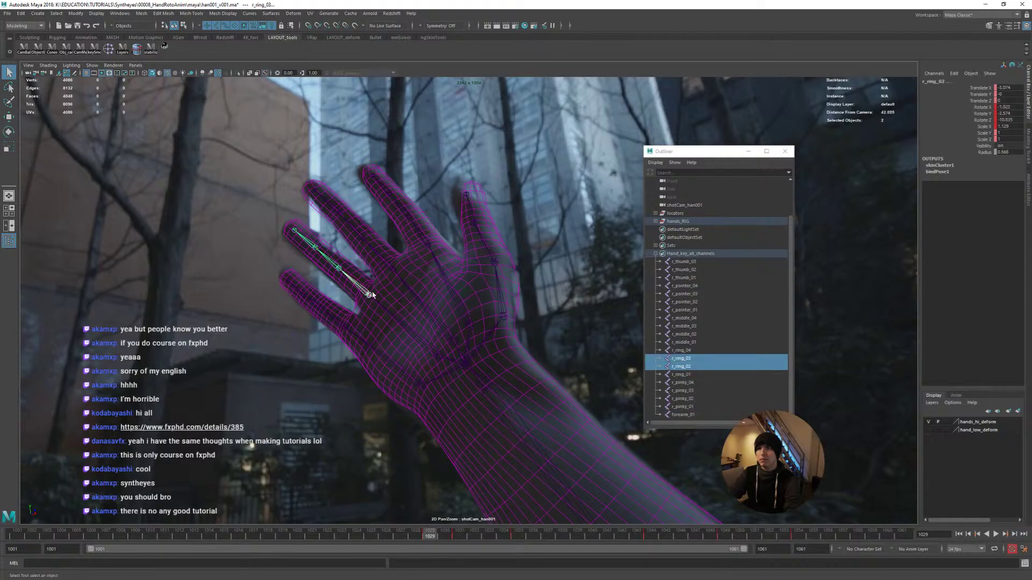
key(e)
drag(325, 244, 316, 240)
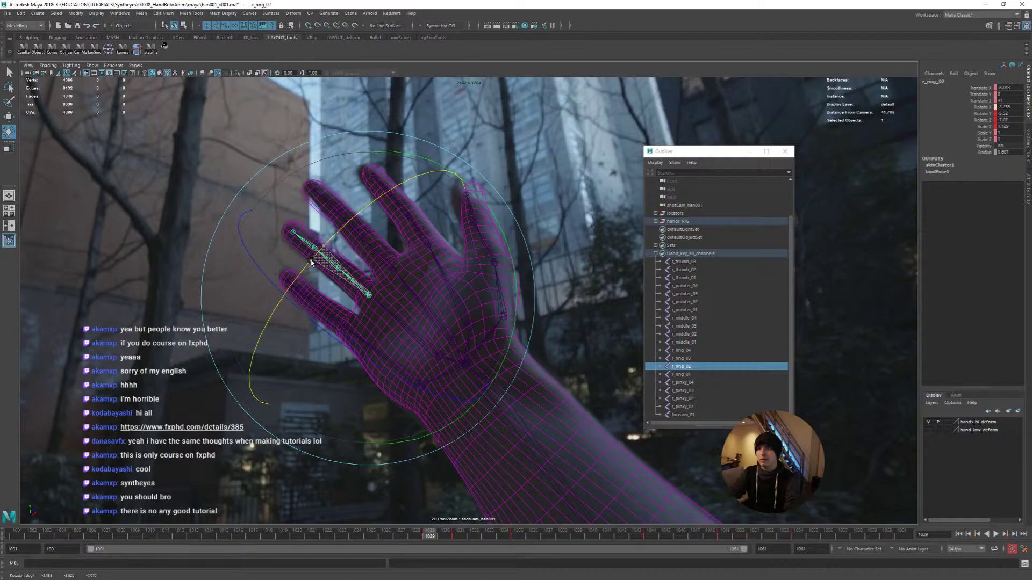
key(q)
Rotate the r_pointer_02 joint on two axes on frame 1029 to align the index finger with the footage
click(401, 253)
click(424, 241)
key(e)
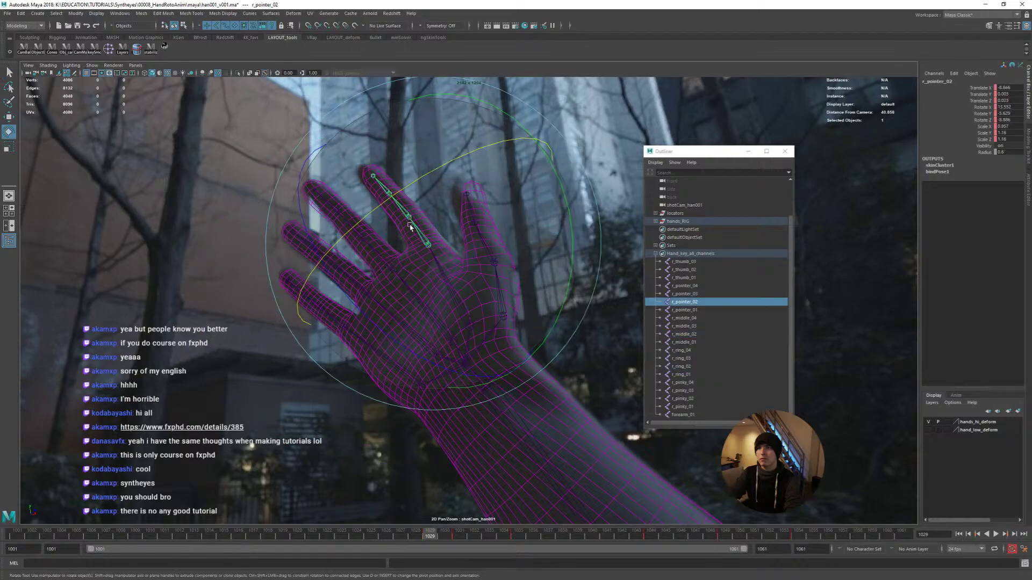
mouse_move(392, 190)
mouse_down()
mouse_move(379, 198)
mouse_move(404, 202)
mouse_up()
drag(377, 286, 383, 288)
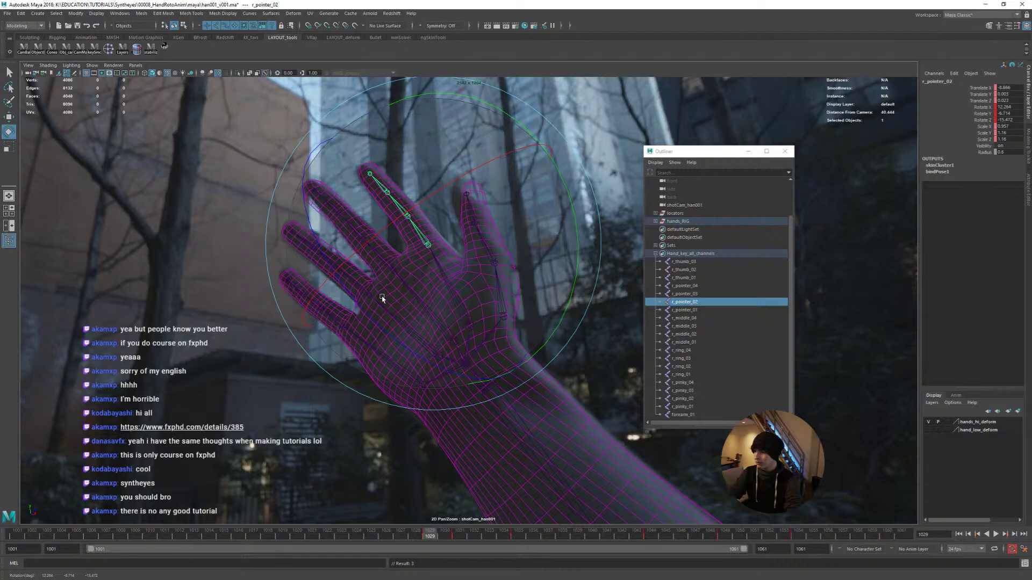
Rotate the r_thumb_03 joint on frame 1029 to bend the thumb tip onto the filmed thumb
click(485, 244)
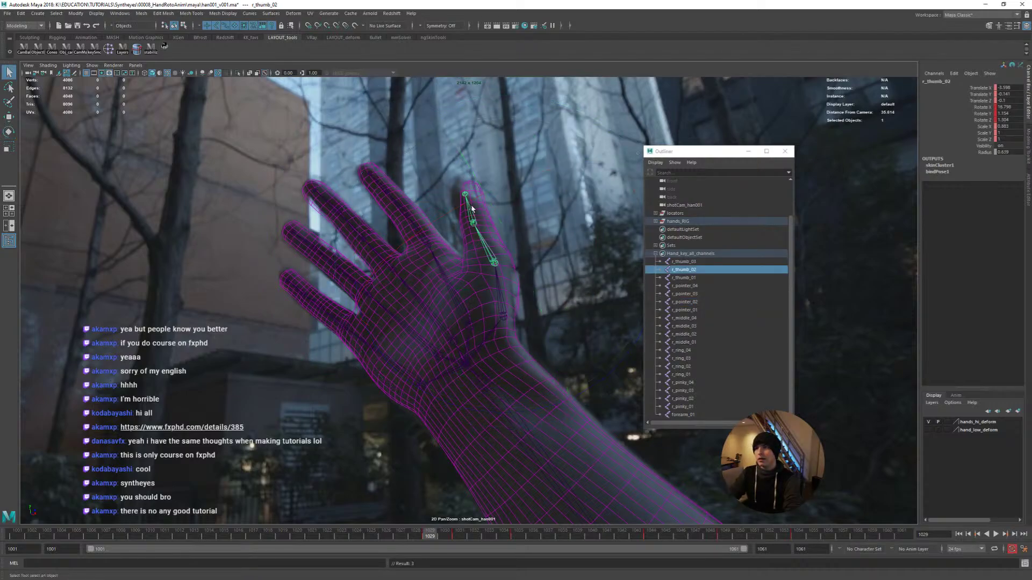
key(Down)
drag(479, 323, 504, 325)
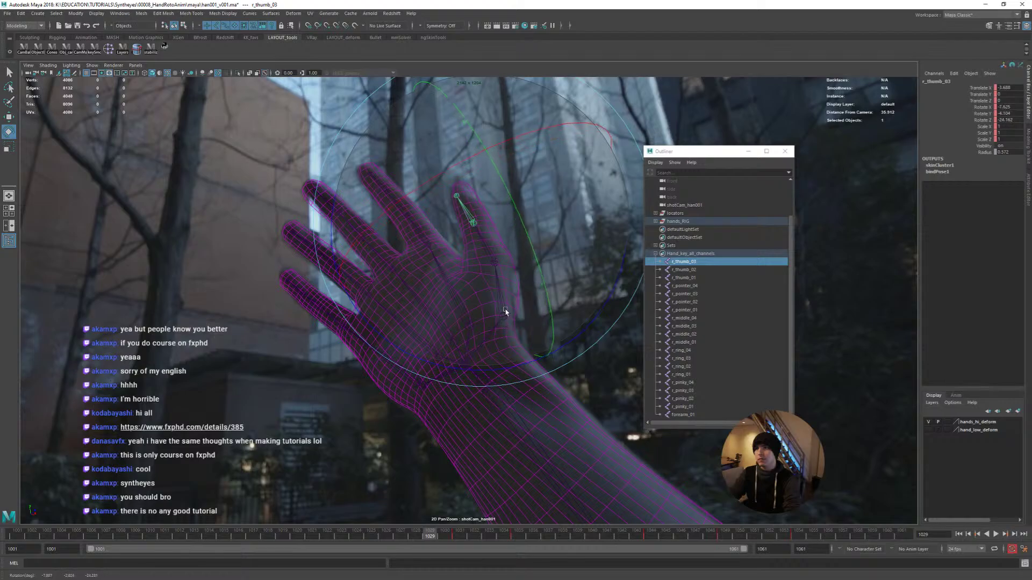
Rotate the r_thumb_01 joint on frame 1029 to align the base of the thumb with the footage
key(q)
click(503, 316)
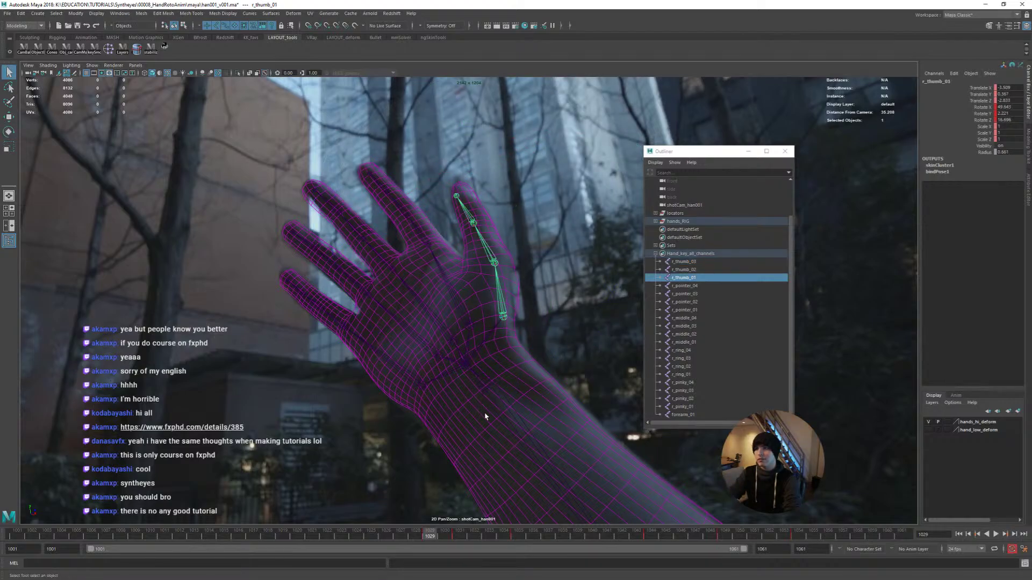
click(464, 366)
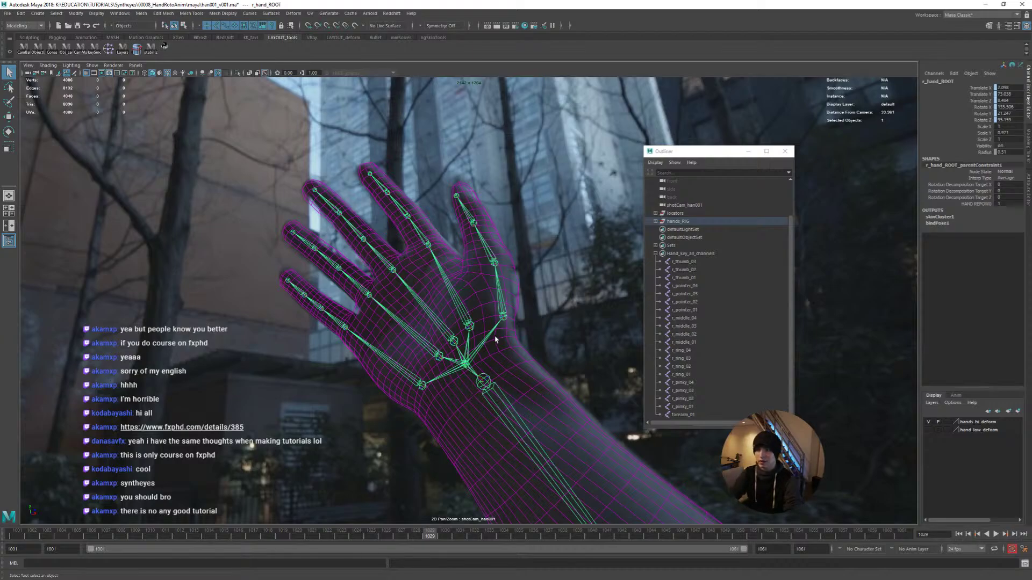
click(500, 296)
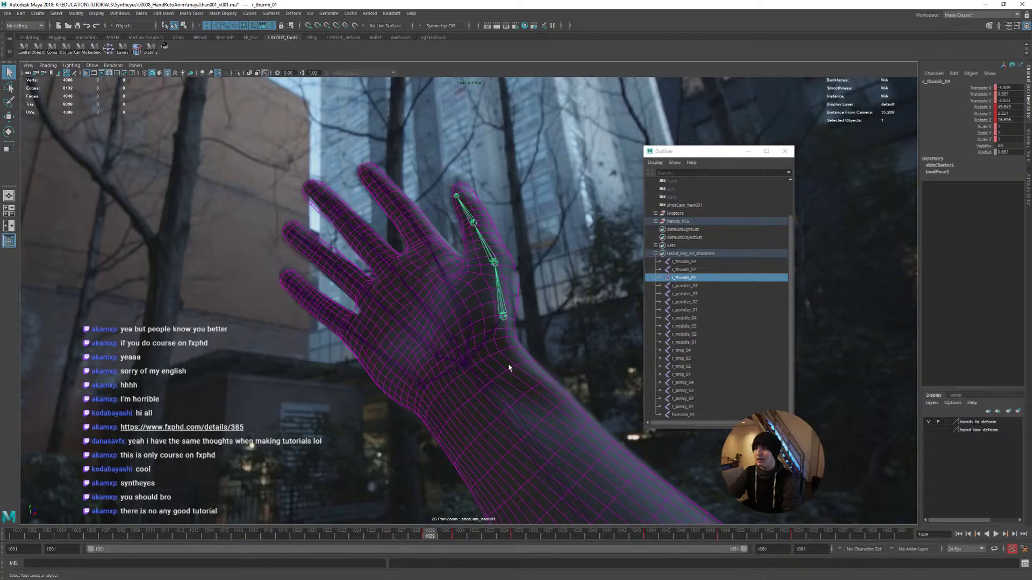
key(e)
drag(458, 408, 467, 412)
Rotate the r_thumb_02 joint on frame 1029 to refine the thumb's middle segment against the footage
click(480, 250)
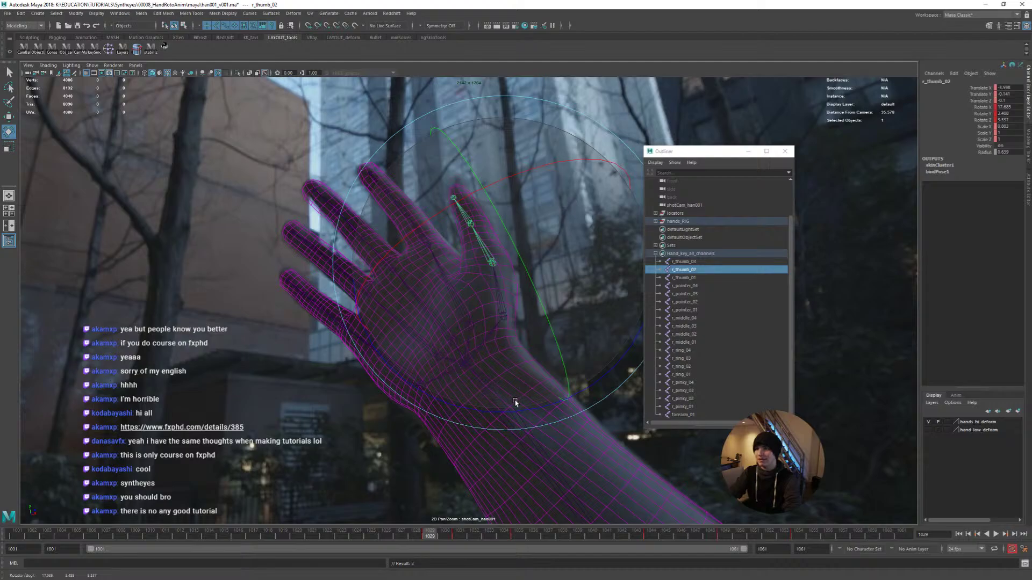
drag(493, 419, 494, 425)
key(q)
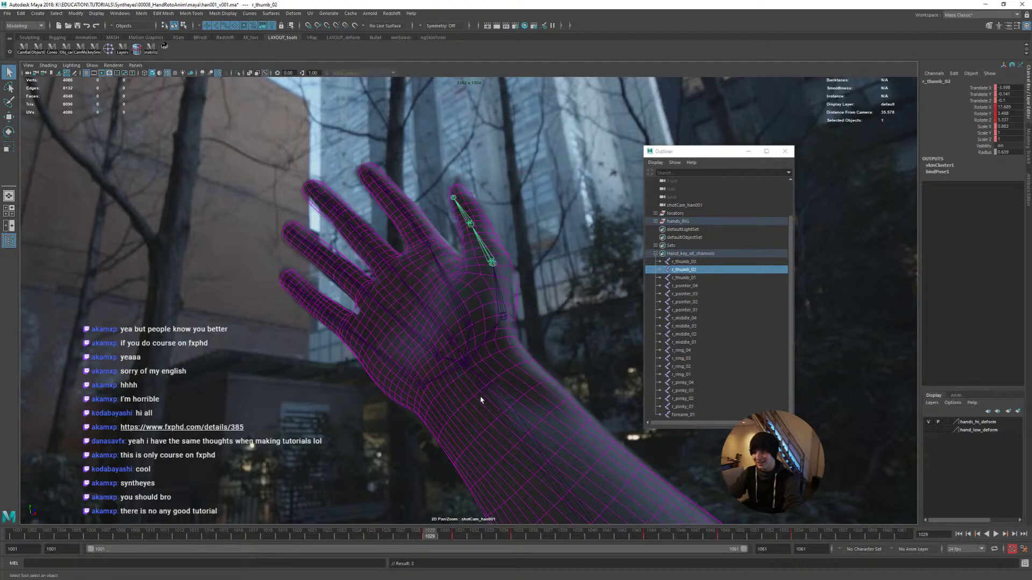
Rotate the r_pinky_03 joint on frame 1029 to line up the outer part of the little finger with the footage
click(498, 394)
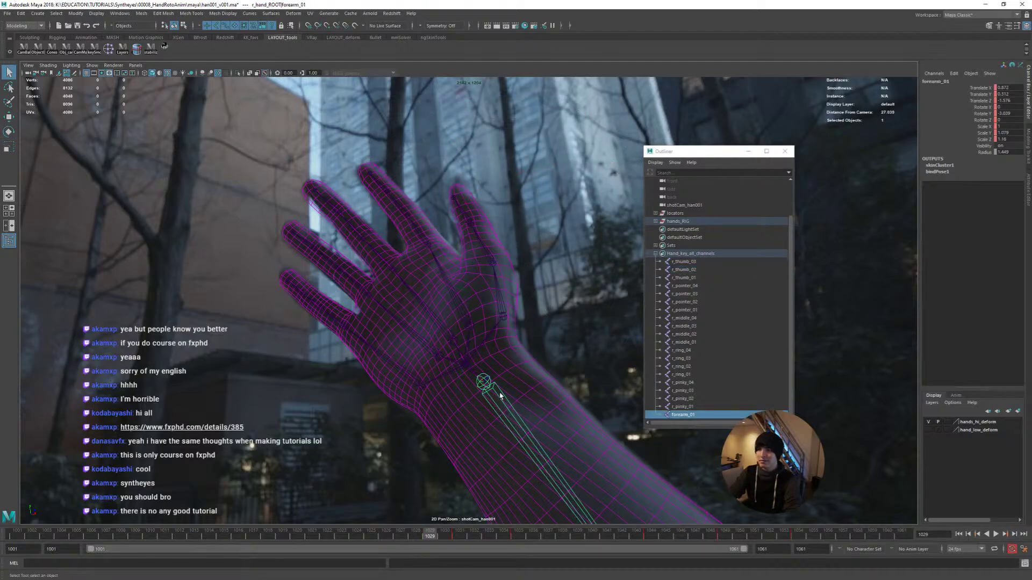
click(322, 310)
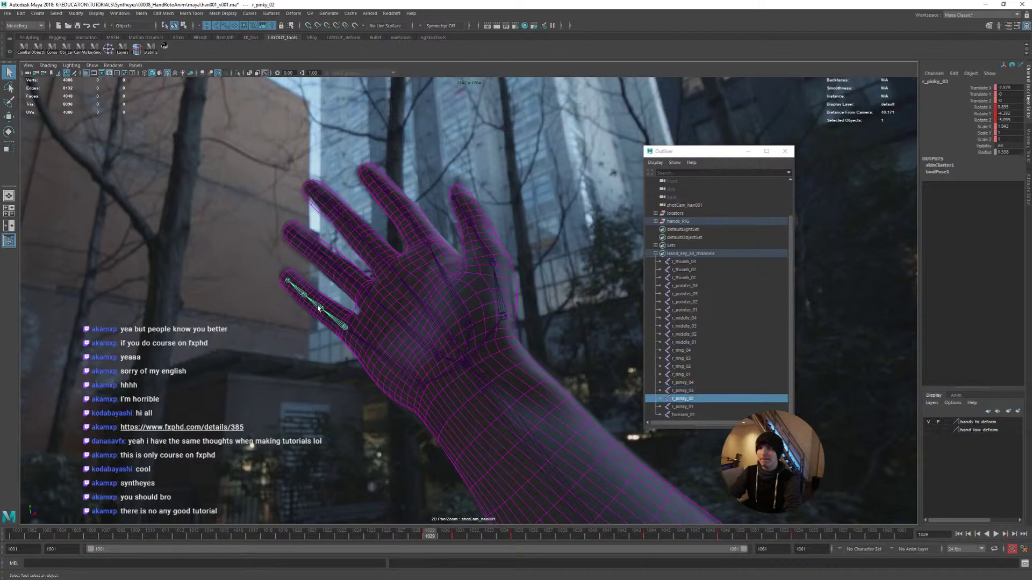
key(e)
drag(363, 309, 362, 312)
key(q)
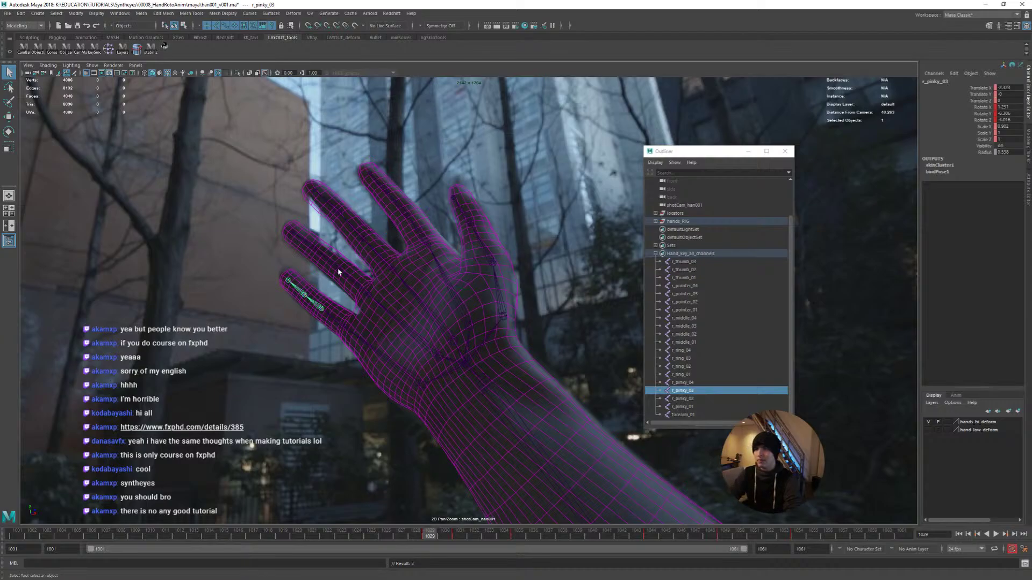
key(e)
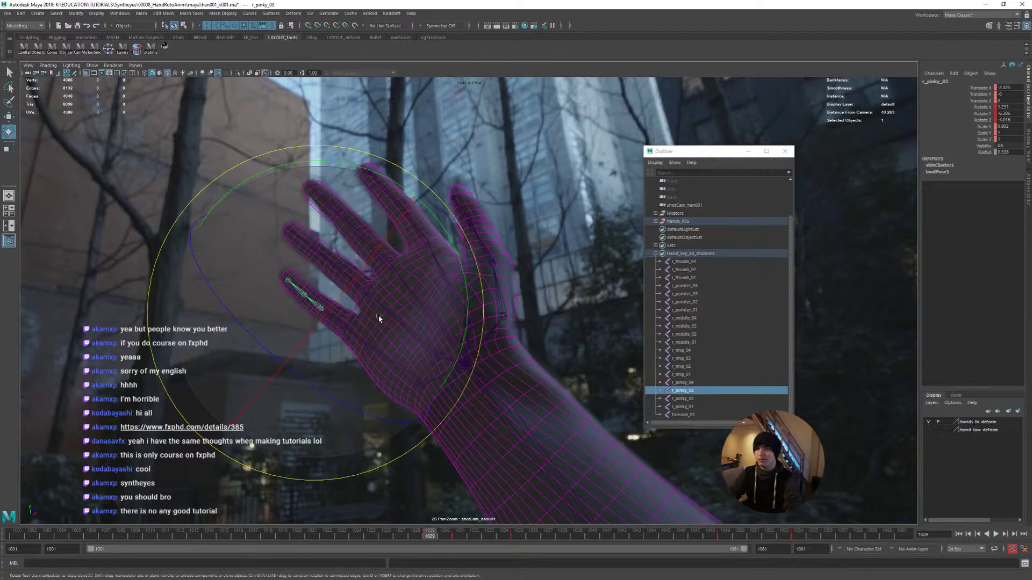
drag(379, 319, 375, 321)
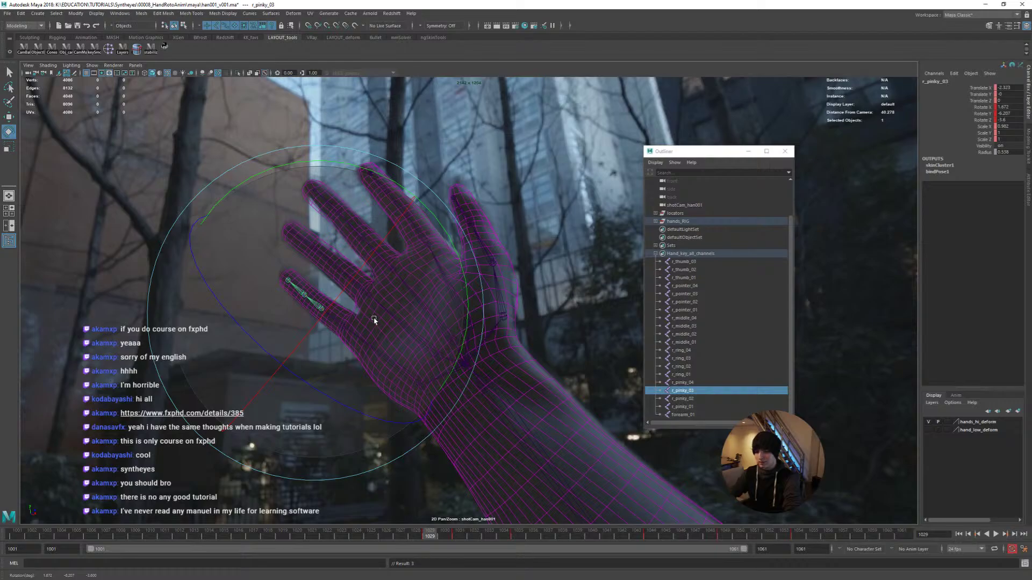
drag(383, 314, 386, 317)
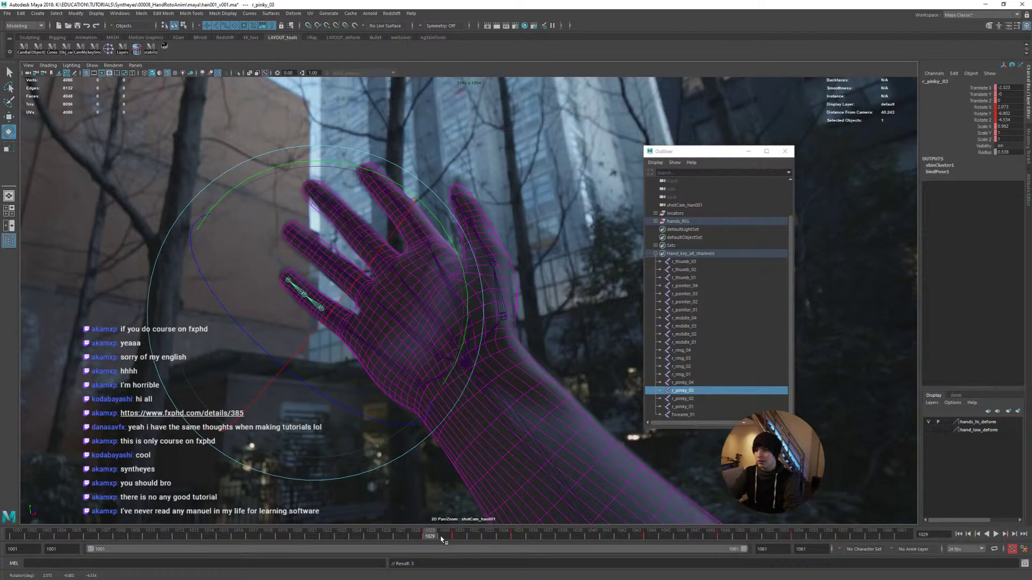
Scrub between frames 1028 and 1031 to check the hand match against the footage, and return to frame 1029
mouse_move(441, 538)
mouse_down()
mouse_move(431, 537)
mouse_move(456, 537)
mouse_move(436, 539)
mouse_up()
mouse_move(435, 539)
mouse_down()
mouse_move(473, 543)
mouse_move(469, 559)
mouse_move(446, 541)
mouse_move(475, 540)
mouse_move(439, 542)
mouse_move(449, 542)
mouse_up()
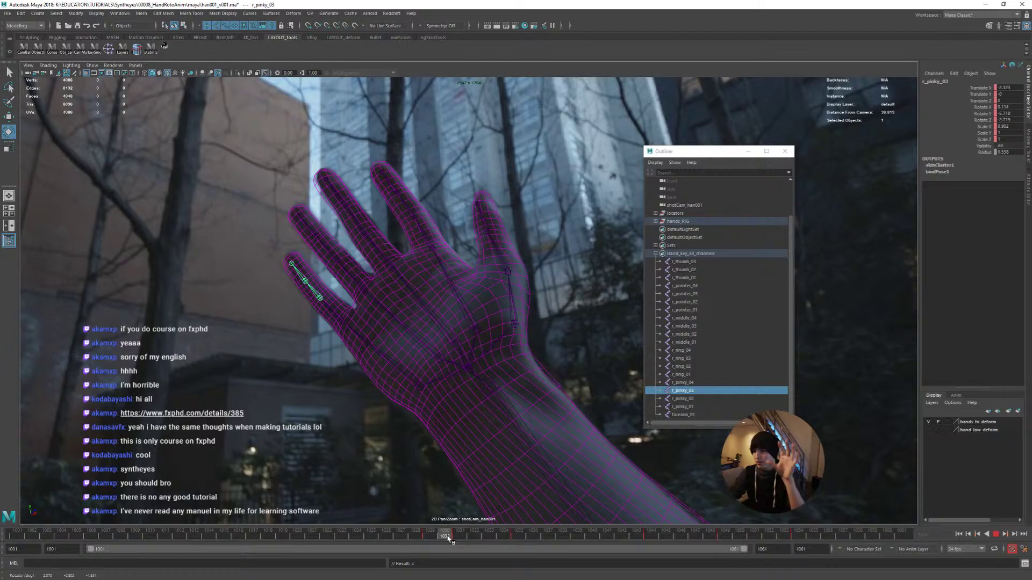
mouse_move(449, 540)
mouse_down()
mouse_move(501, 555)
mouse_move(379, 539)
mouse_move(477, 536)
mouse_move(460, 538)
mouse_up()
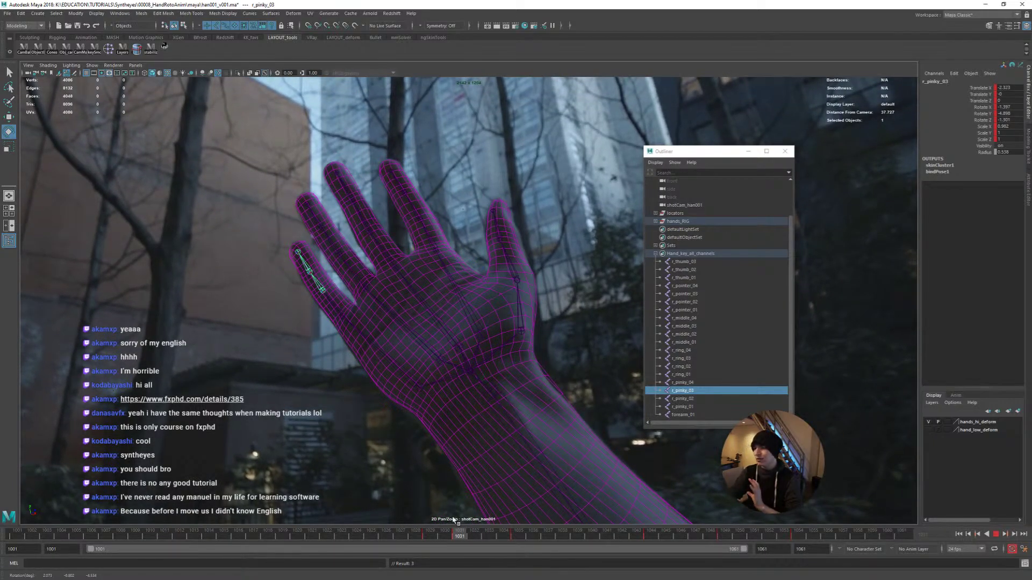
drag(454, 519, 415, 539)
key(e)
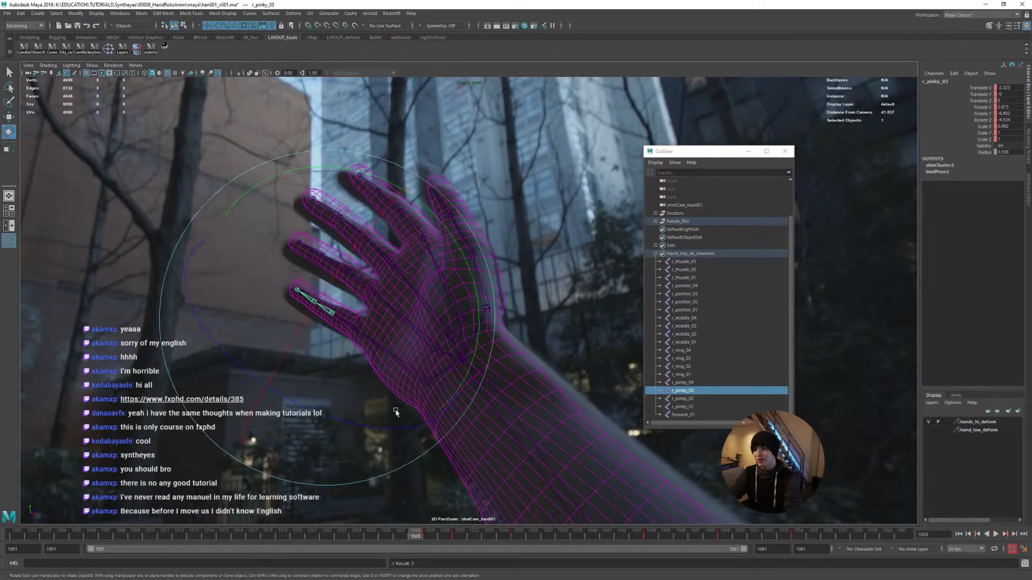
click(354, 329)
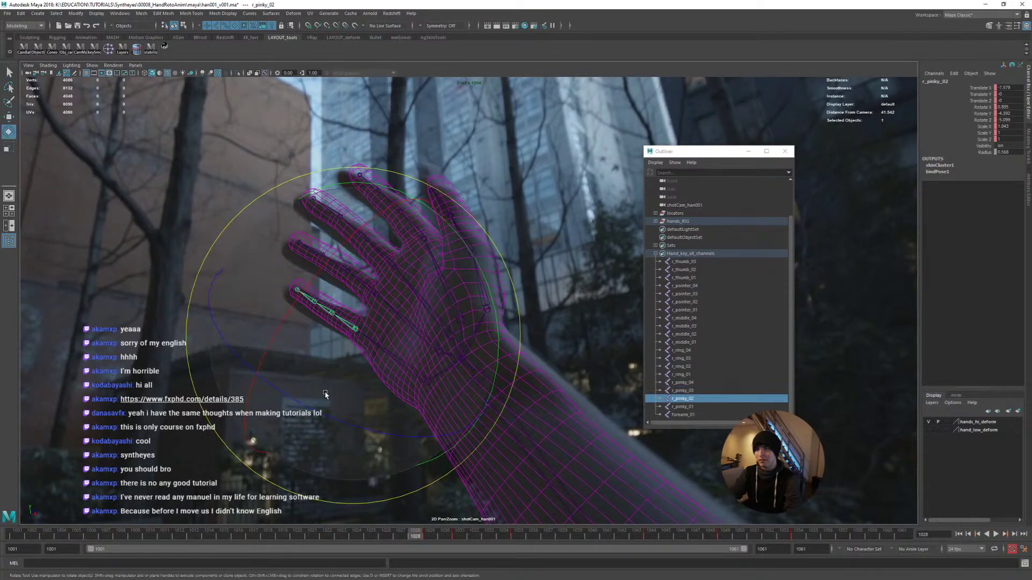
click(425, 539)
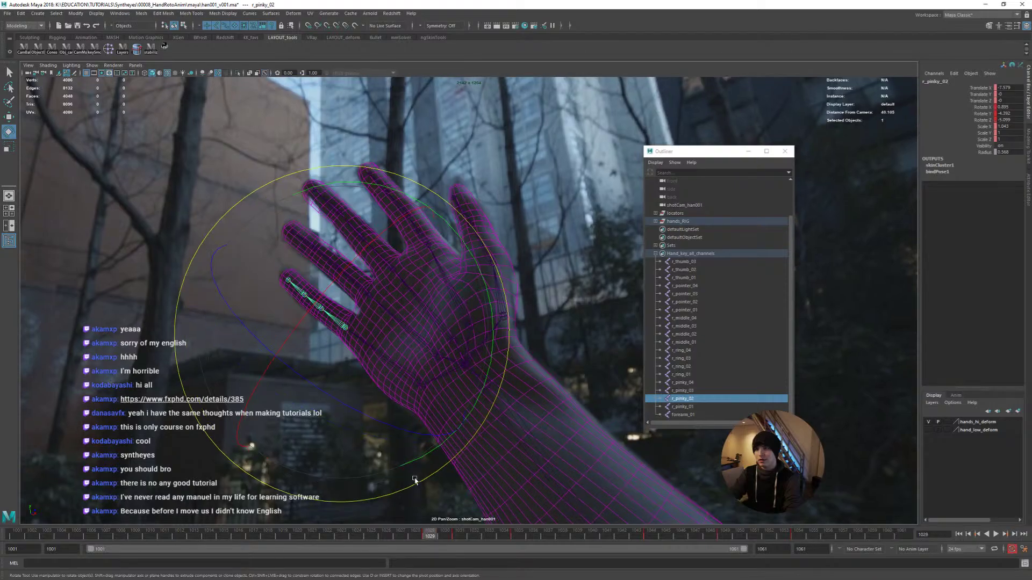
Select all the hand joints from r_thumb_03 through forearm_01 and set a key on them on frame 1029
key(q)
click(476, 241)
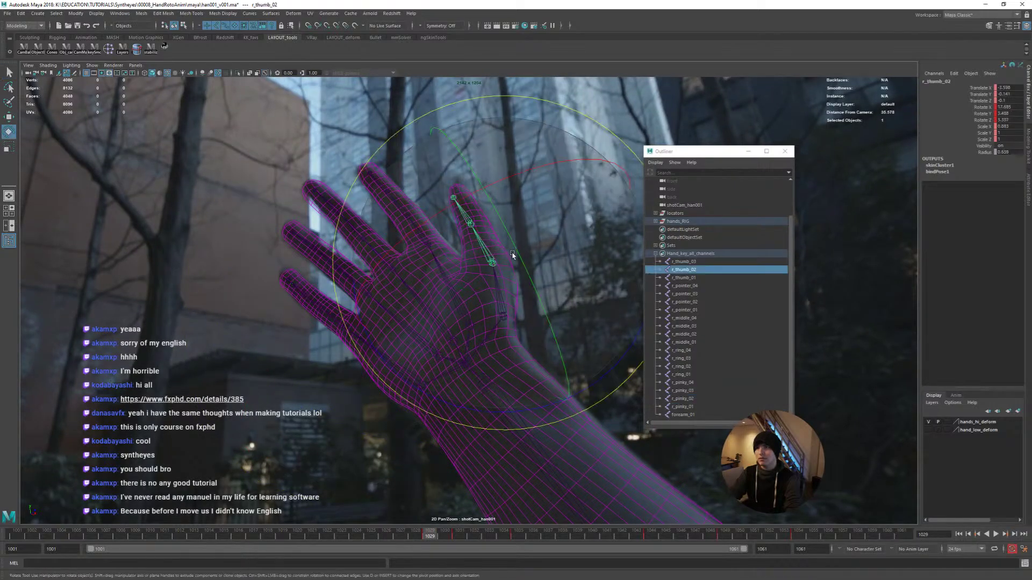
click(417, 230)
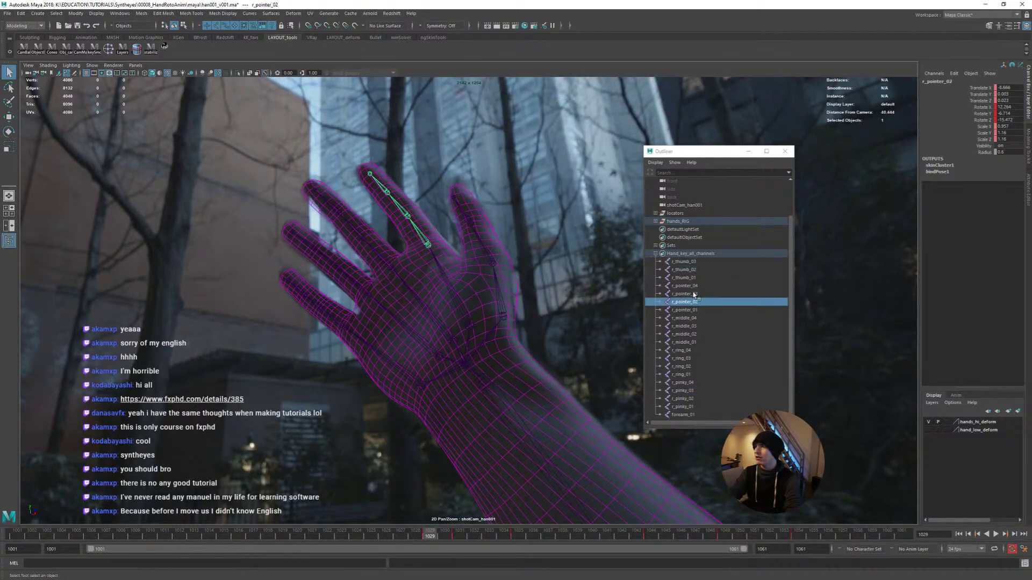
click(691, 270)
click(692, 261)
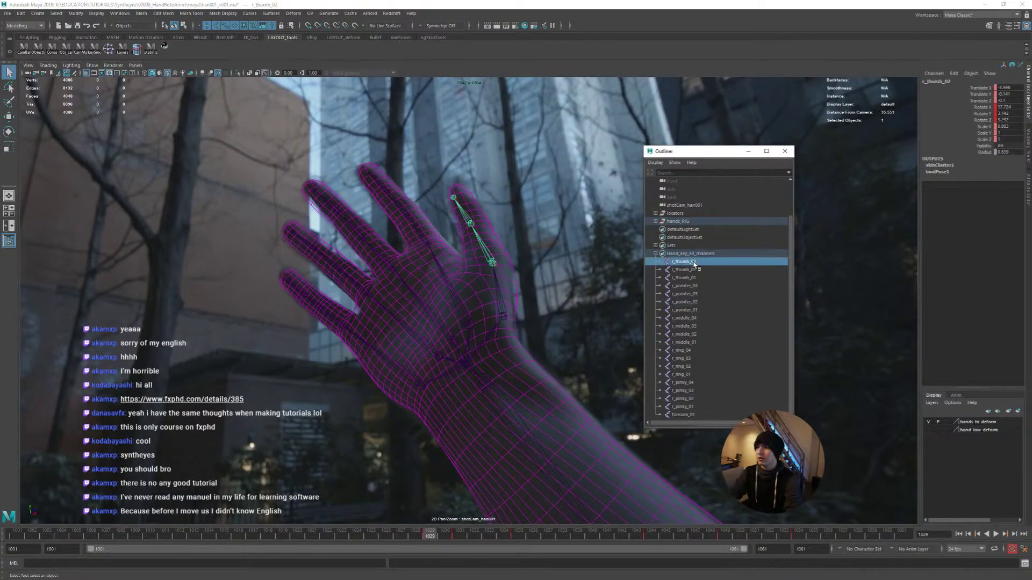
shift+click(690, 415)
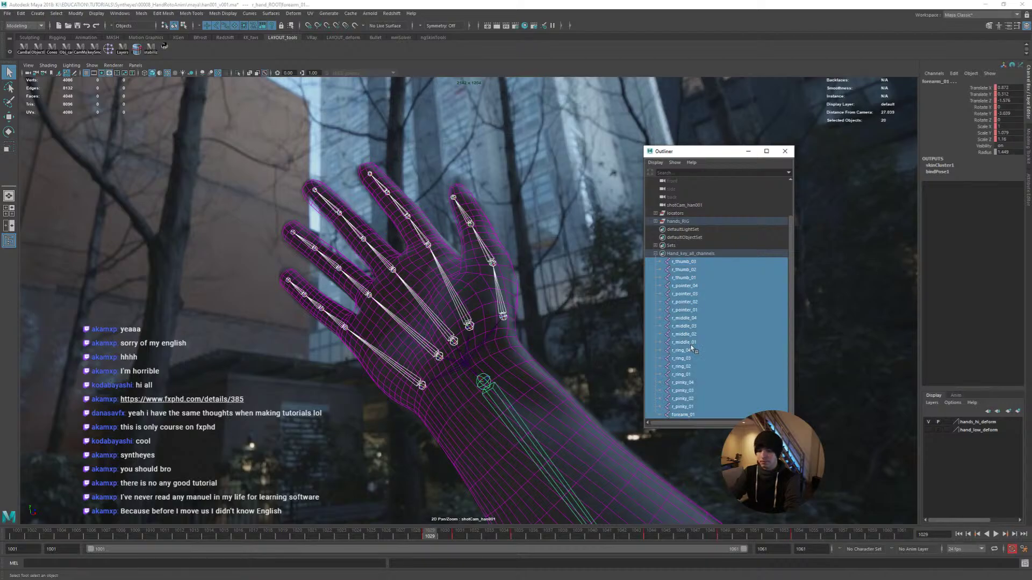
middle_click(422, 342)
key(s)
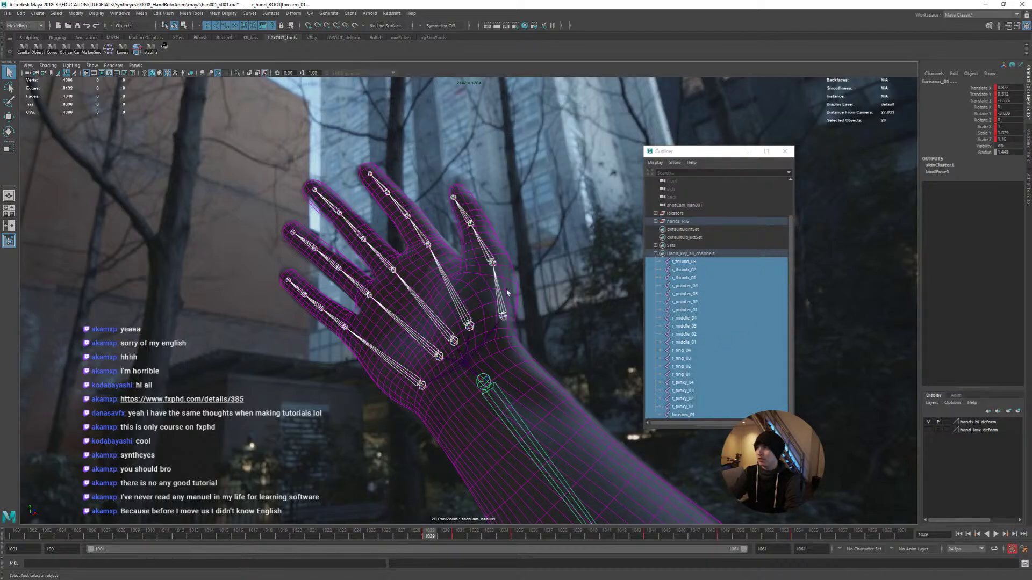
Go to frame 1022 and rotate the r_thumb_01 joint to swing the thumb outward toward the filmed thumb
drag(419, 536, 332, 549)
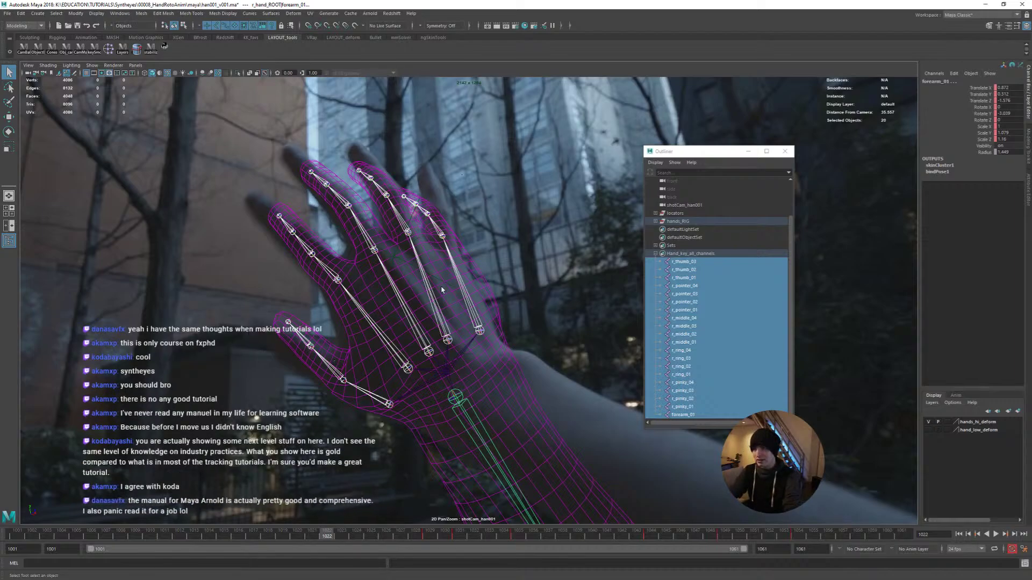
click(338, 378)
click(363, 394)
key(e)
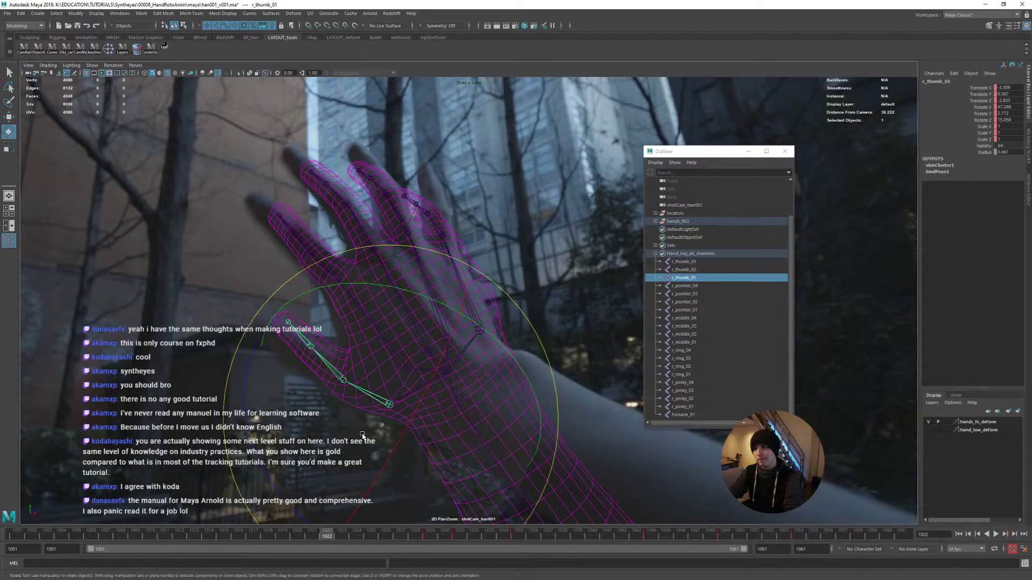
drag(284, 486, 280, 495)
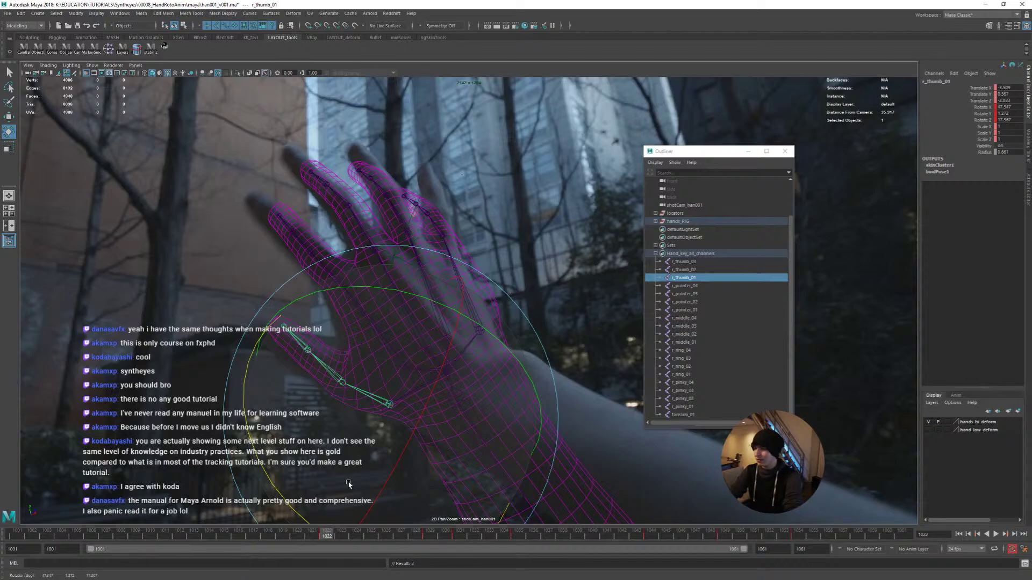
middle_drag(261, 466, 294, 474)
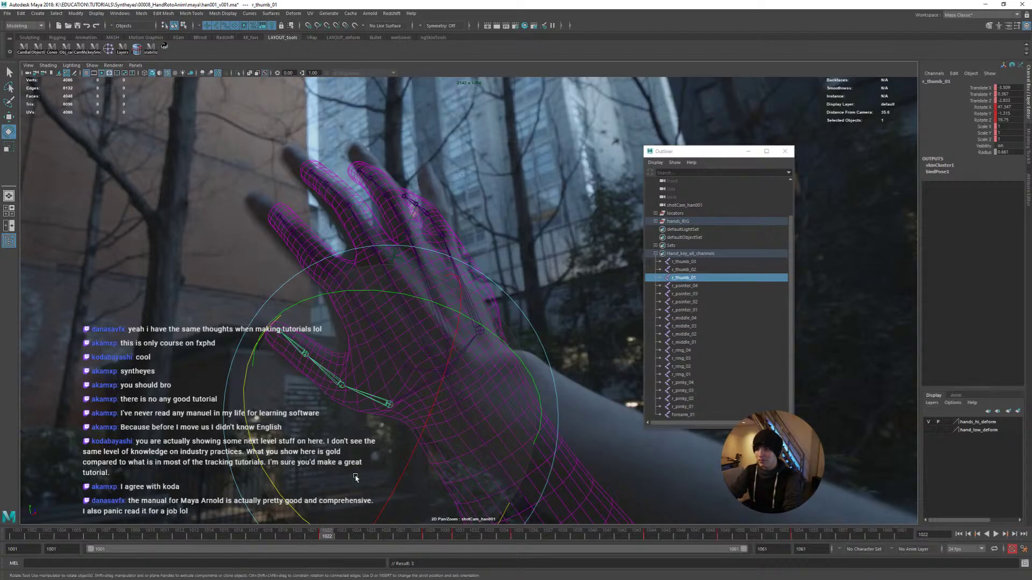
Rotate and move the forearm_01 joint on frame 1022 to lay the forearm over the filmed arm
click(486, 449)
key(w)
key(e)
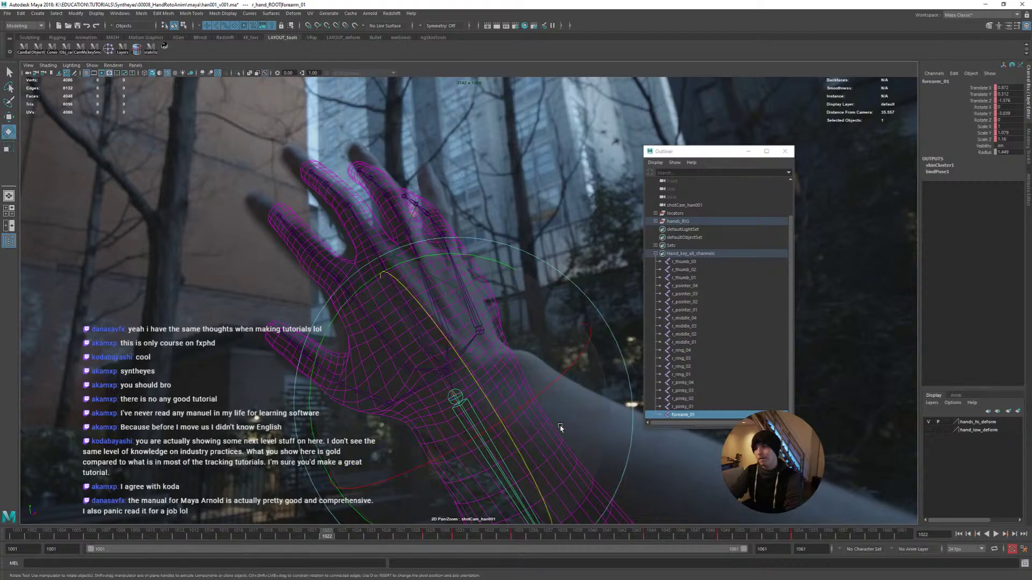
drag(567, 391, 510, 280)
key(w)
drag(456, 430, 452, 376)
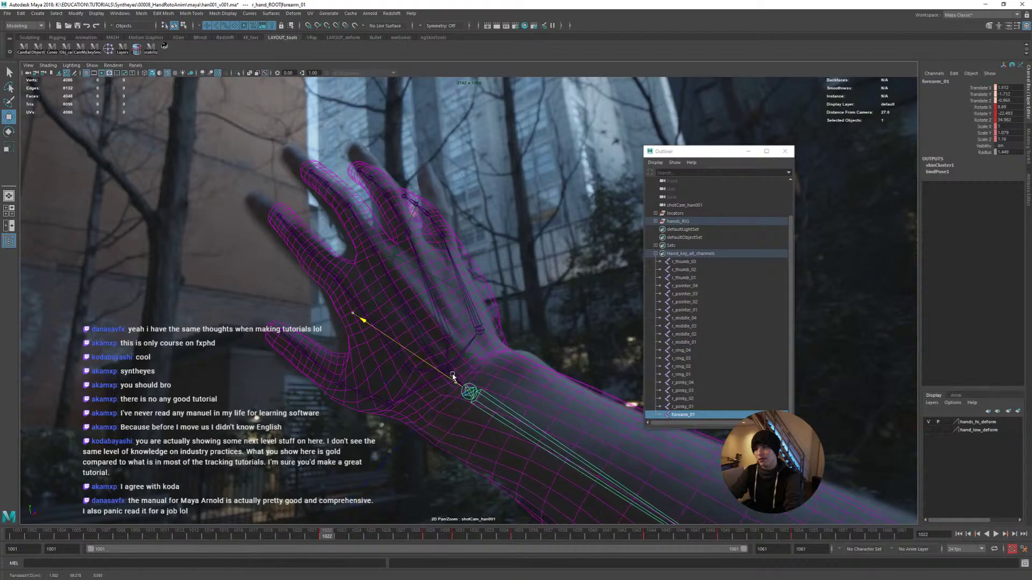
drag(471, 422, 471, 417)
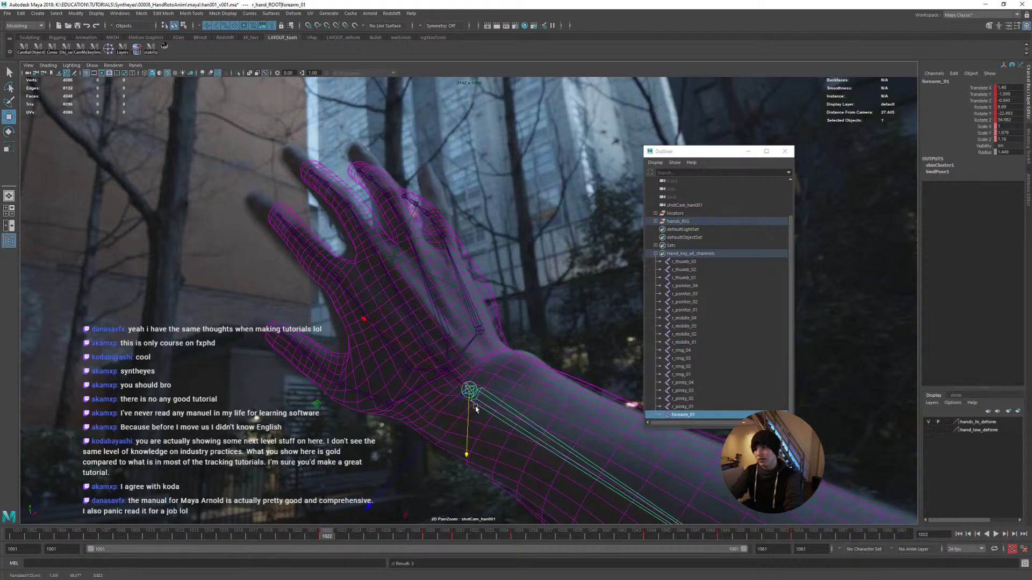
key(e)
drag(527, 384, 528, 387)
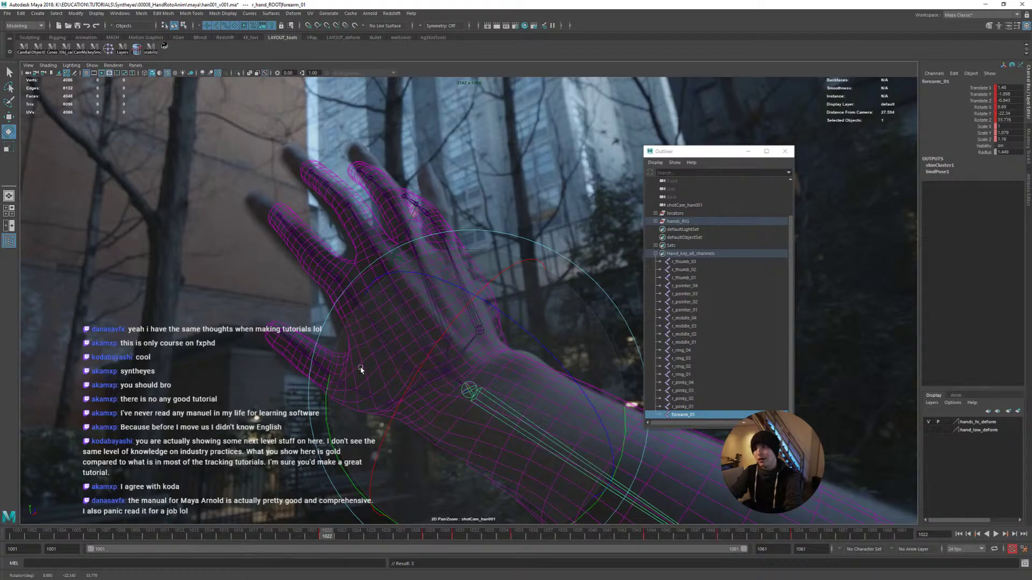
Move the r_thumb_02 joint slightly outward and lengthen it along X on frame 1022 to fit the filmed thumb
key(q)
click(329, 380)
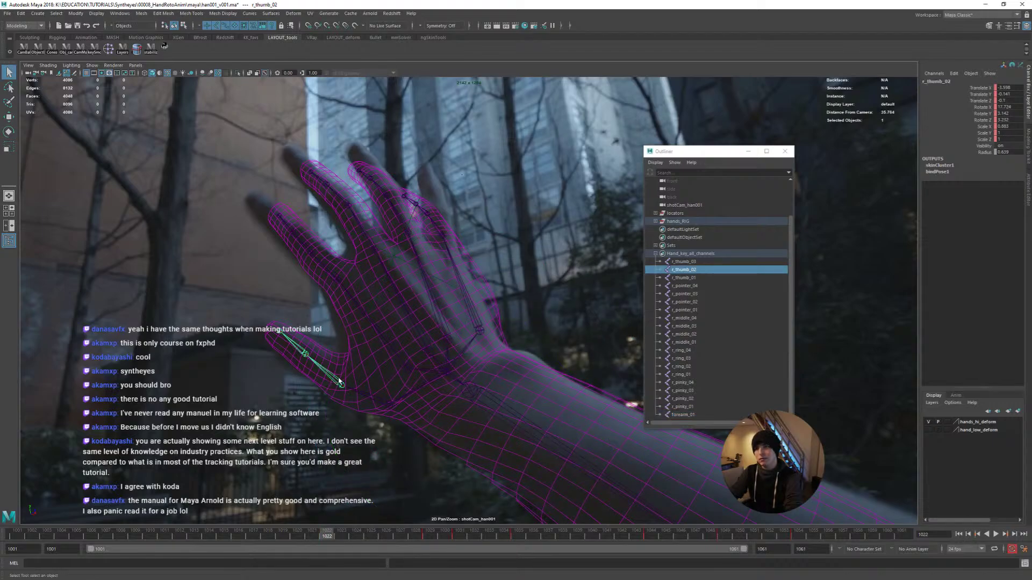
key(w)
drag(340, 382, 334, 378)
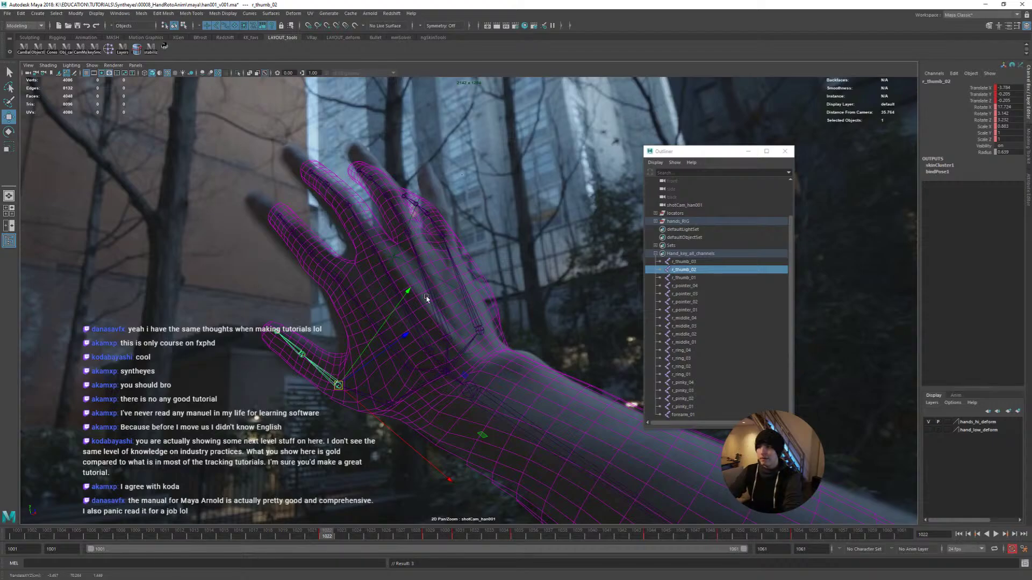
key(w)
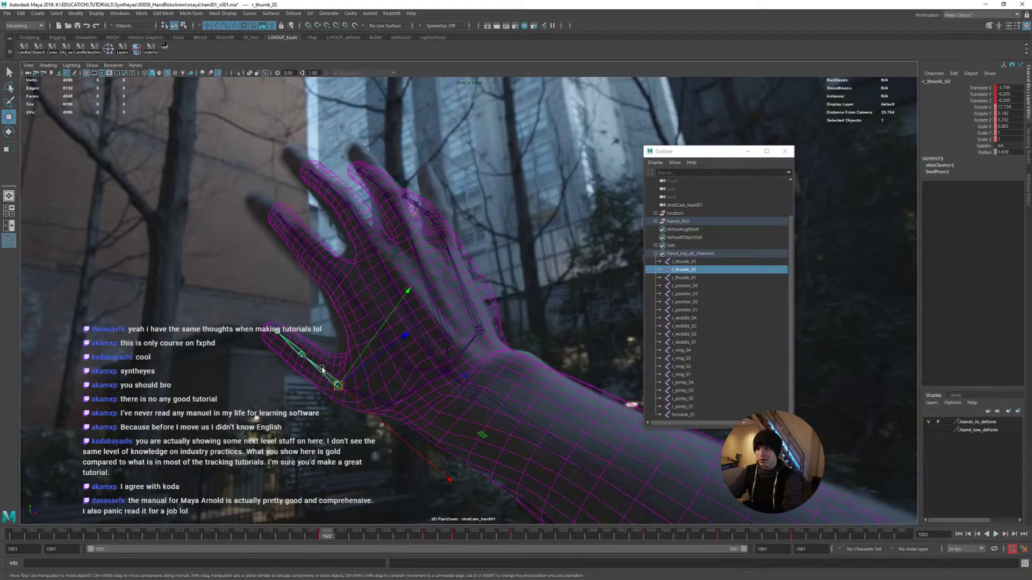
key(r)
drag(352, 395, 357, 400)
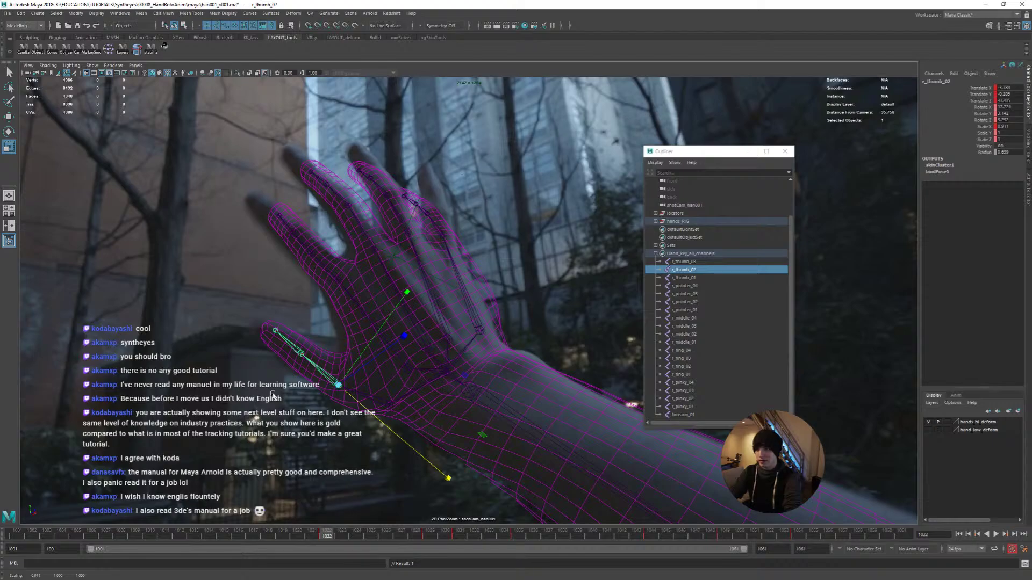
Lengthen the r_thumb_03 and r_pointer_01 joints along X on frame 1022 to reach the filmed thumb and index finger
click(293, 349)
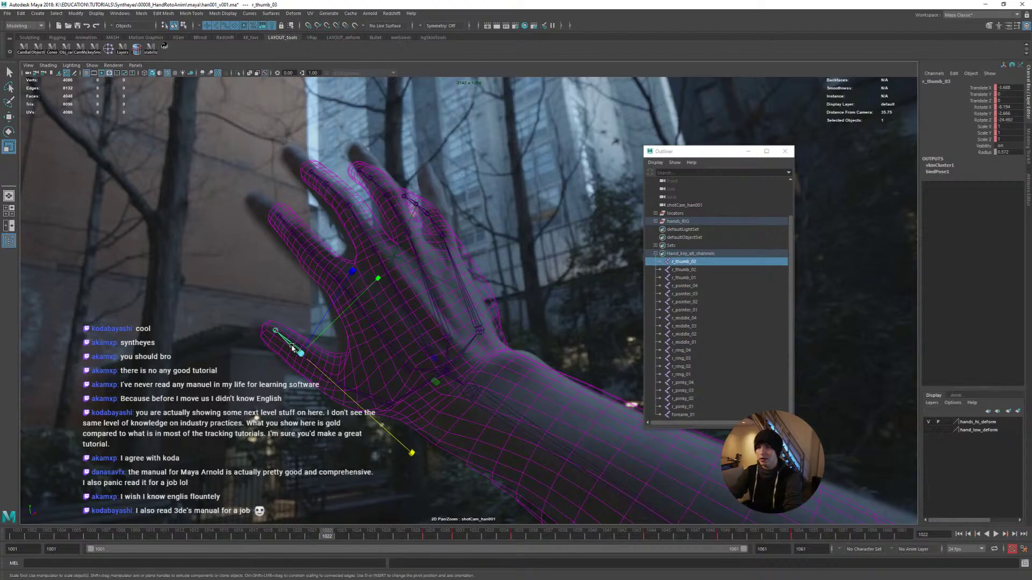
drag(293, 349, 348, 380)
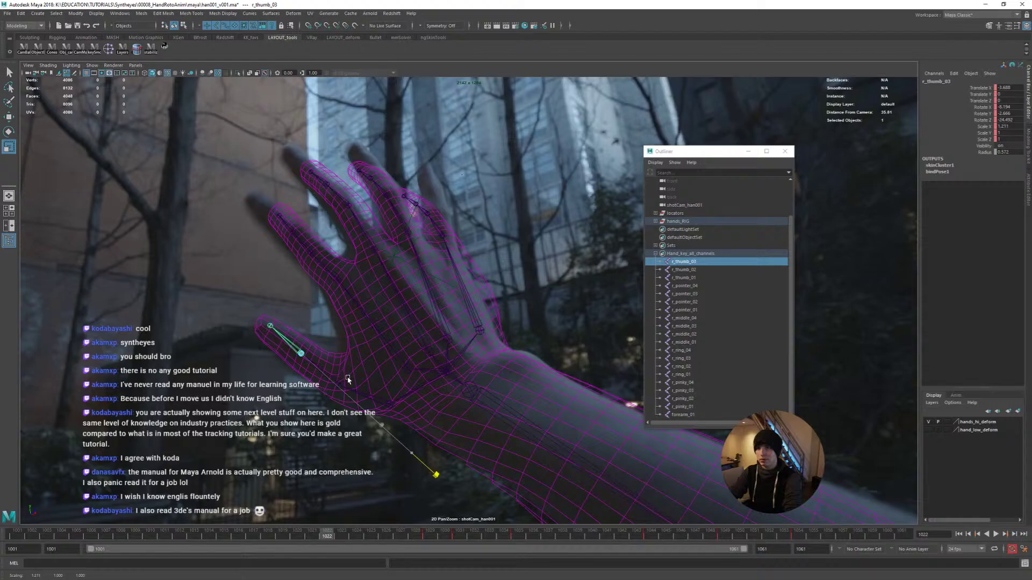
click(324, 272)
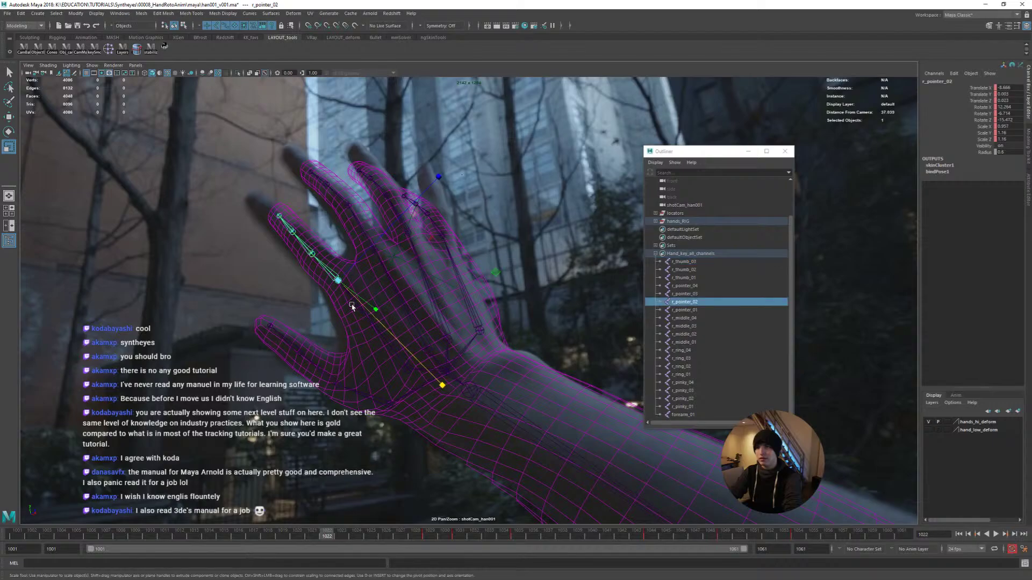
click(374, 326)
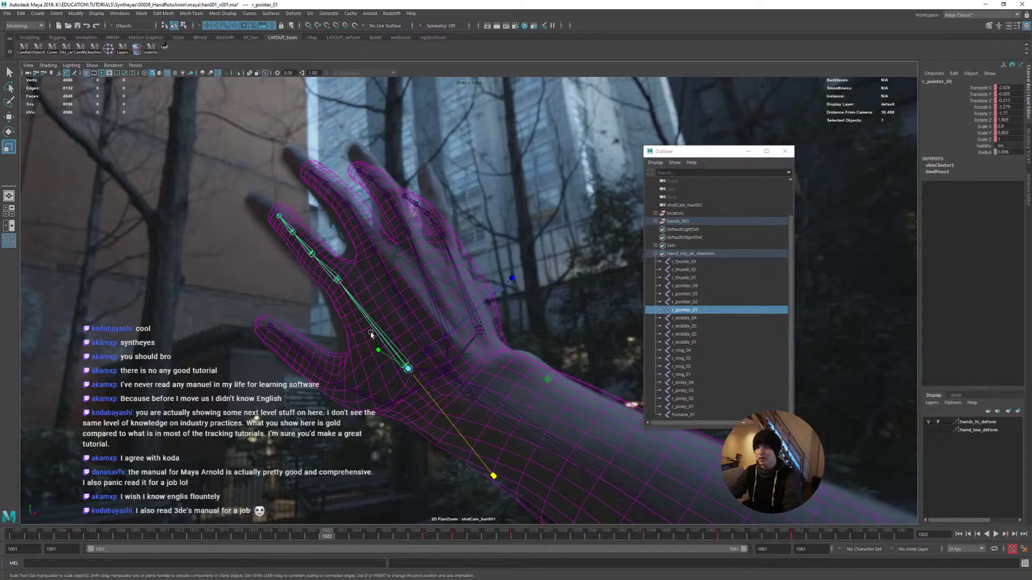
middle_drag(431, 392, 440, 403)
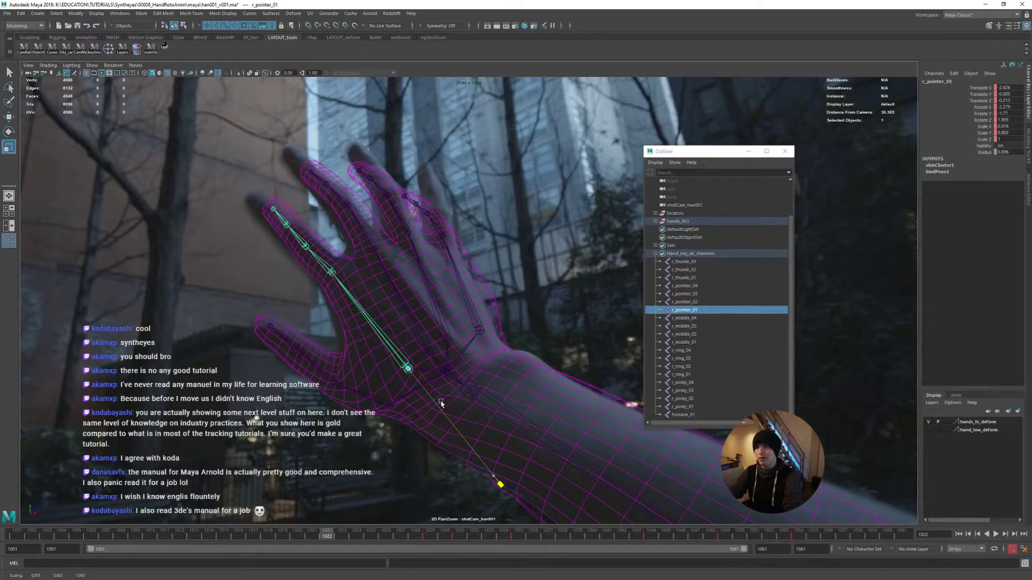
Nudge the r_pointer_01 joint slightly on frame 1022 and rotate it to line up with the filmed index finger
key(w)
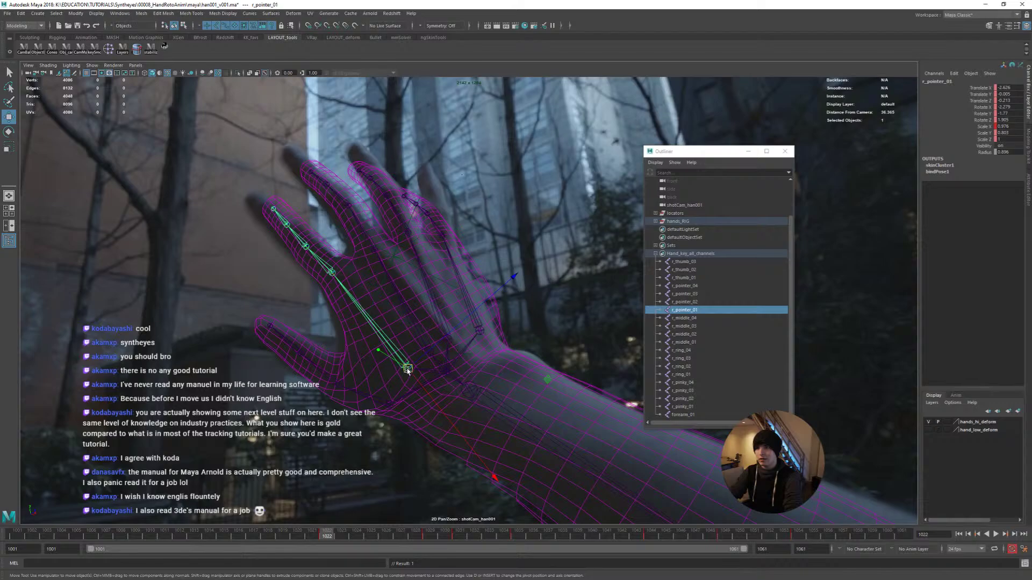
middle_drag(407, 371, 408, 371)
key(ctrl+z)
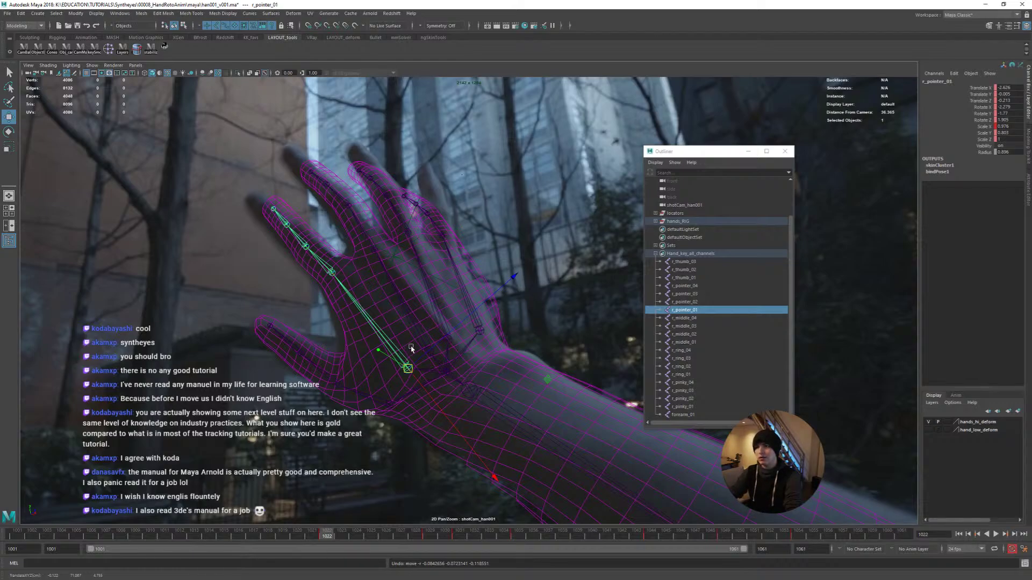
drag(419, 358, 434, 254)
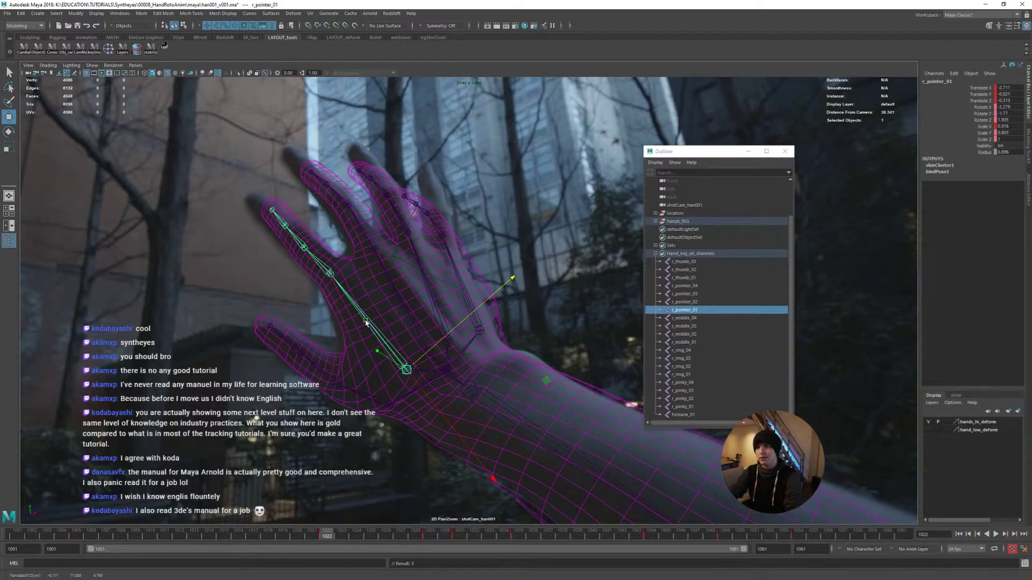
key(e)
drag(375, 333, 374, 297)
Rotate the r_pointer_02 joint outward on frame 1022 so the finger chain lies over the filmed index finger
key(q)
key(Down)
key(e)
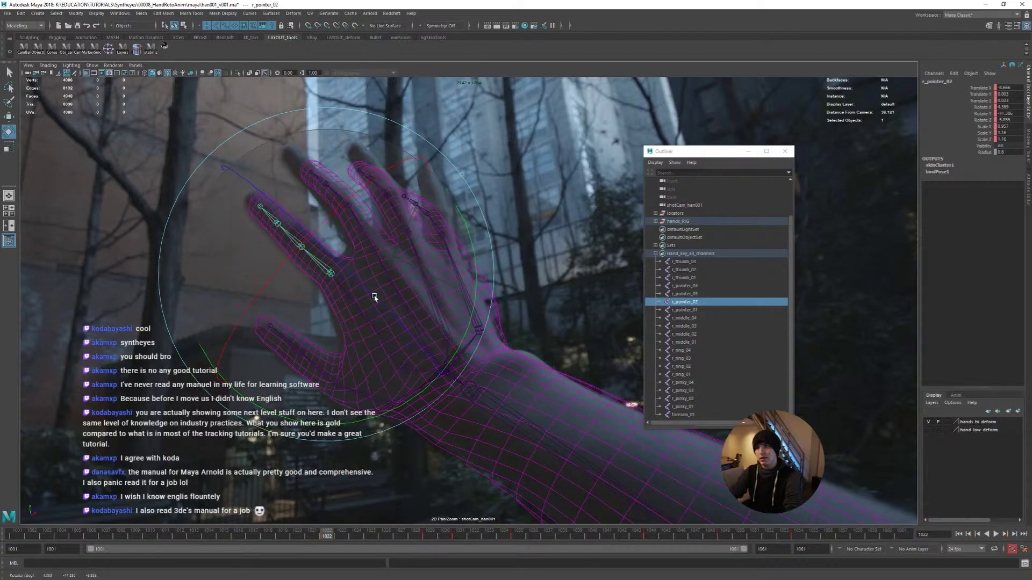
drag(304, 248, 326, 268)
key(q)
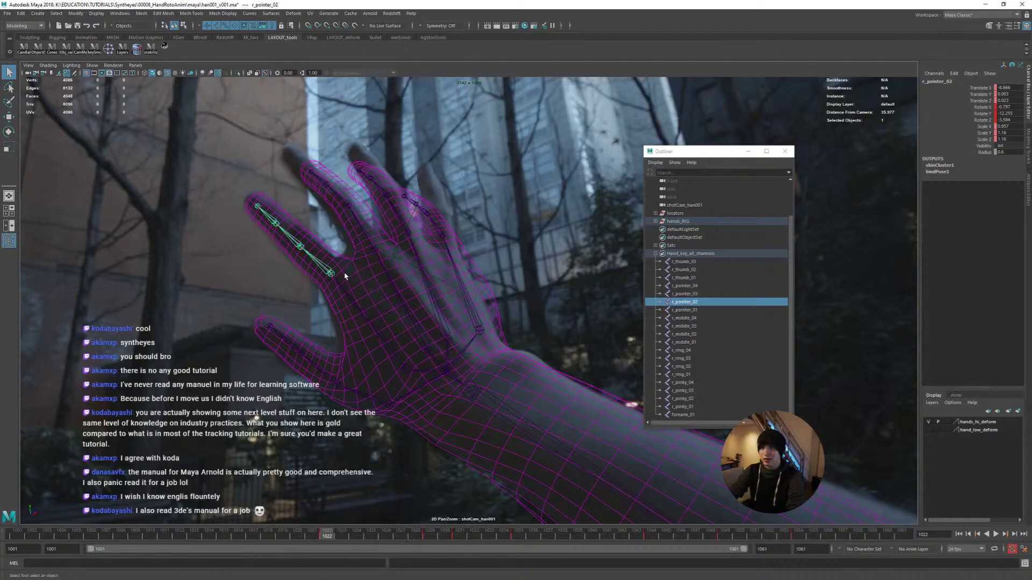
key(e)
key(q)
Move the r_middle_01 joint slightly on frame 1022 and rotate it to swing the middle finger outward
click(364, 235)
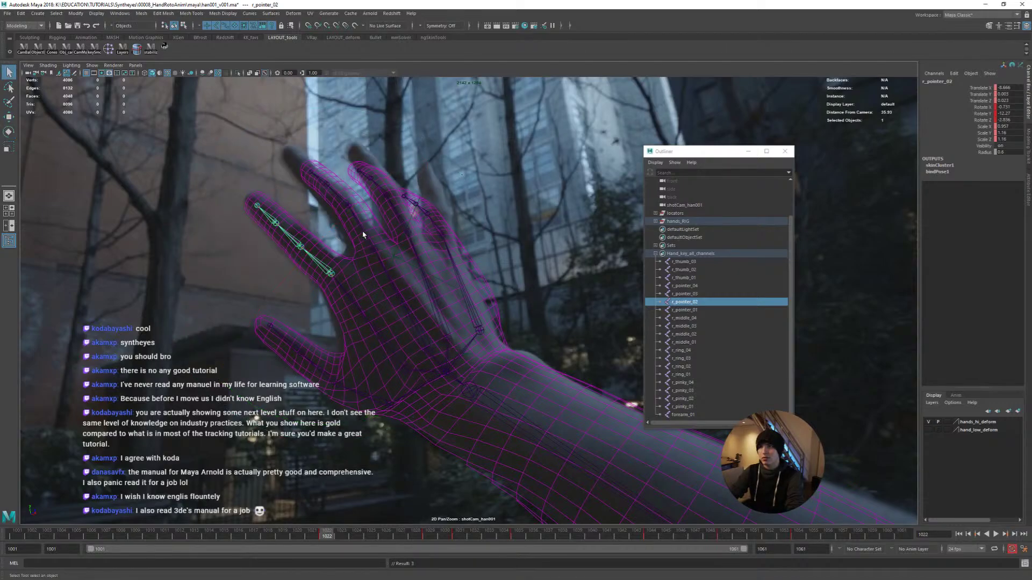
click(379, 264)
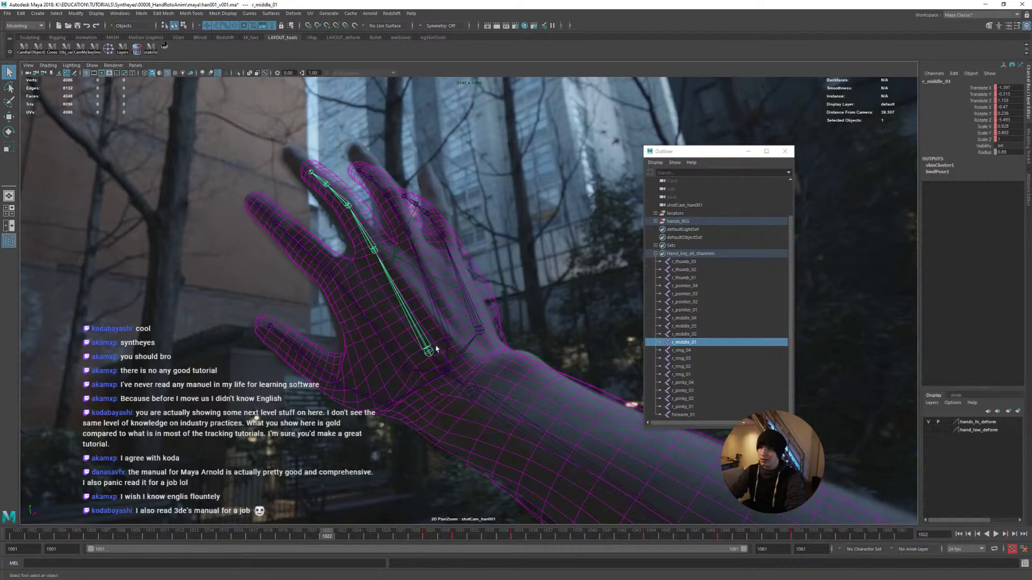
key(w)
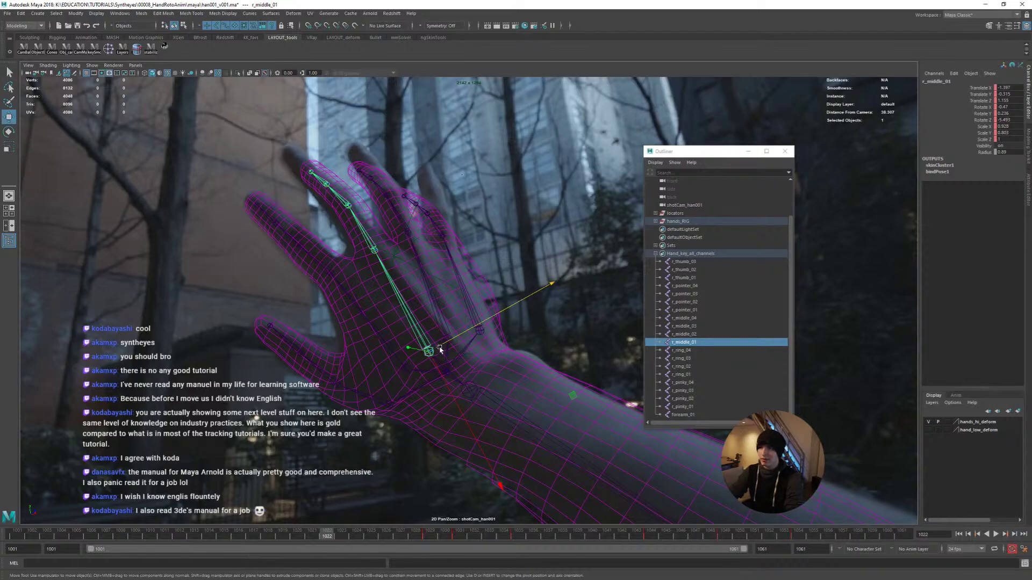
drag(438, 347, 439, 348)
key(e)
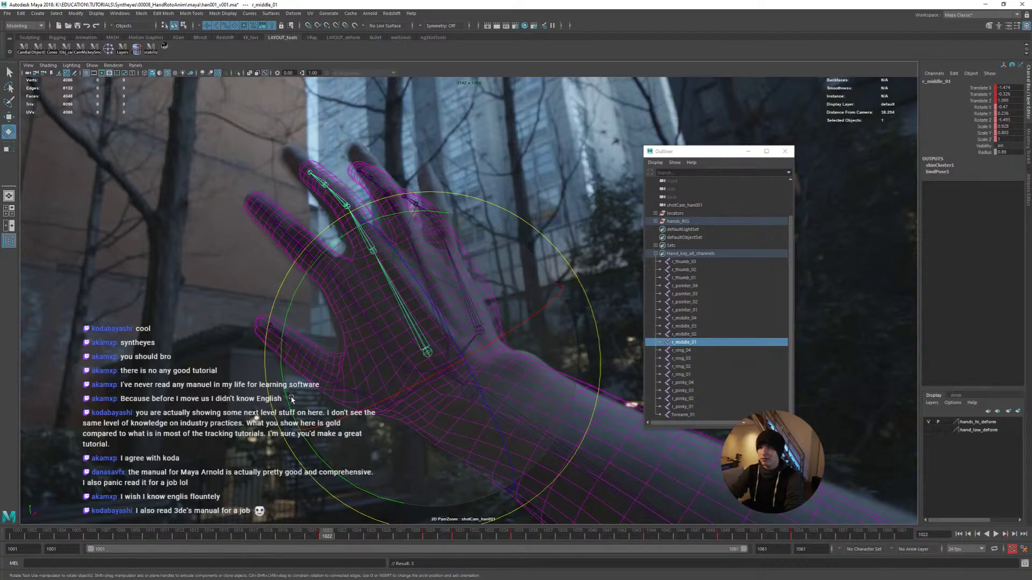
drag(294, 395, 296, 407)
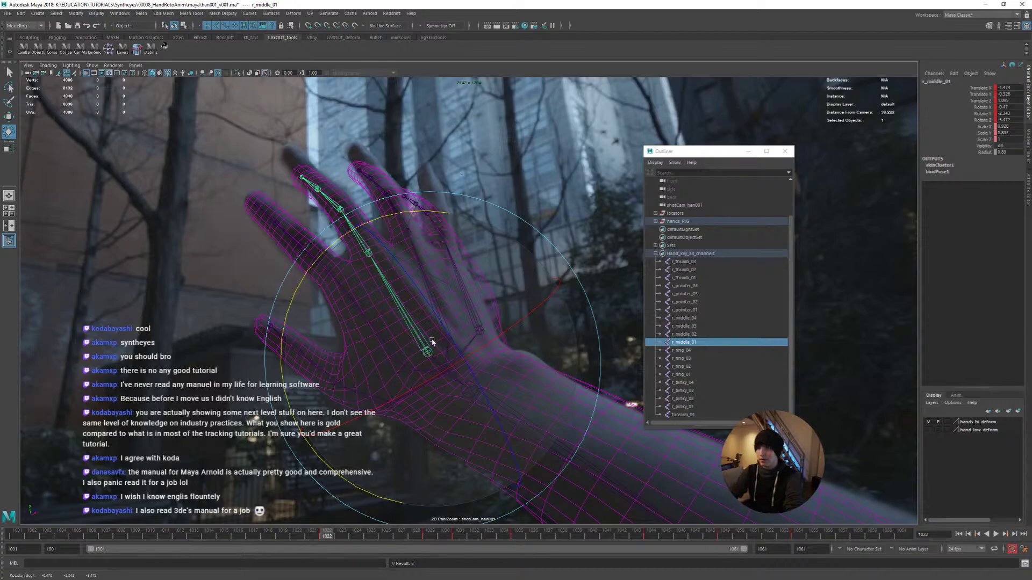
Lengthen the r_middle_01 joint to an X scale of about 1.0 and rotate r_middle_02 onto the filmed middle finger
key(r)
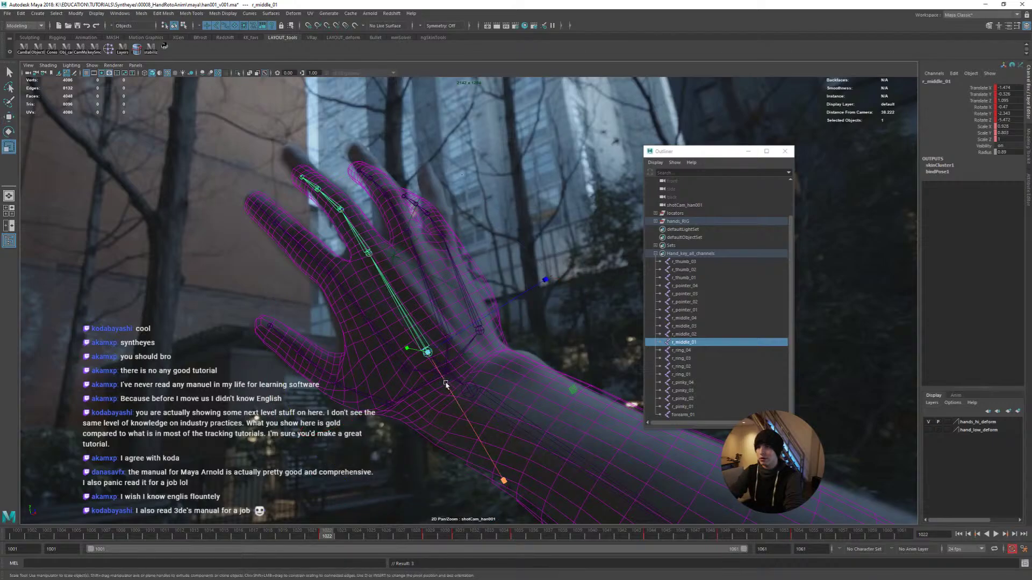
drag(448, 386, 455, 395)
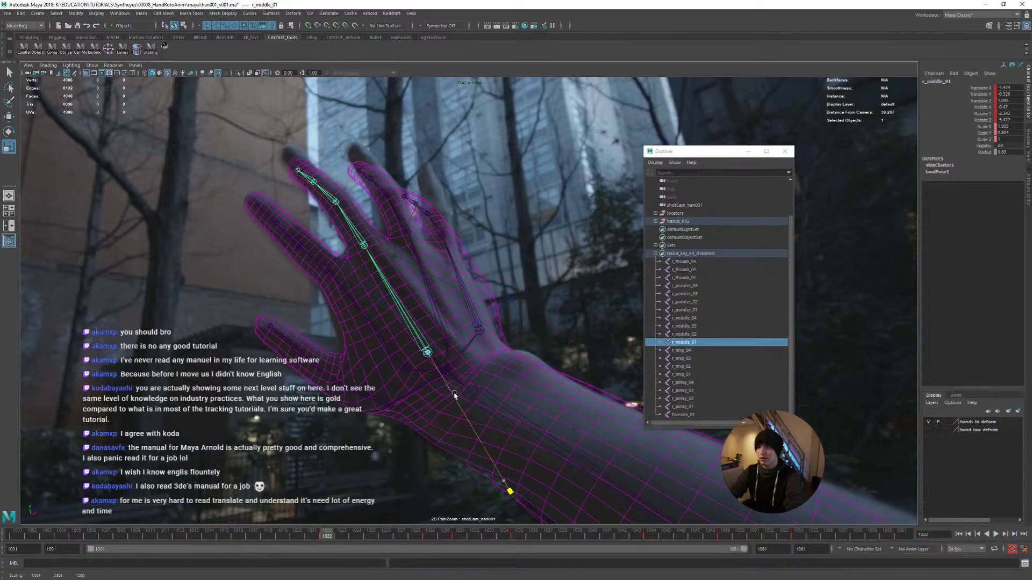
click(368, 232)
key(e)
drag(370, 189, 403, 218)
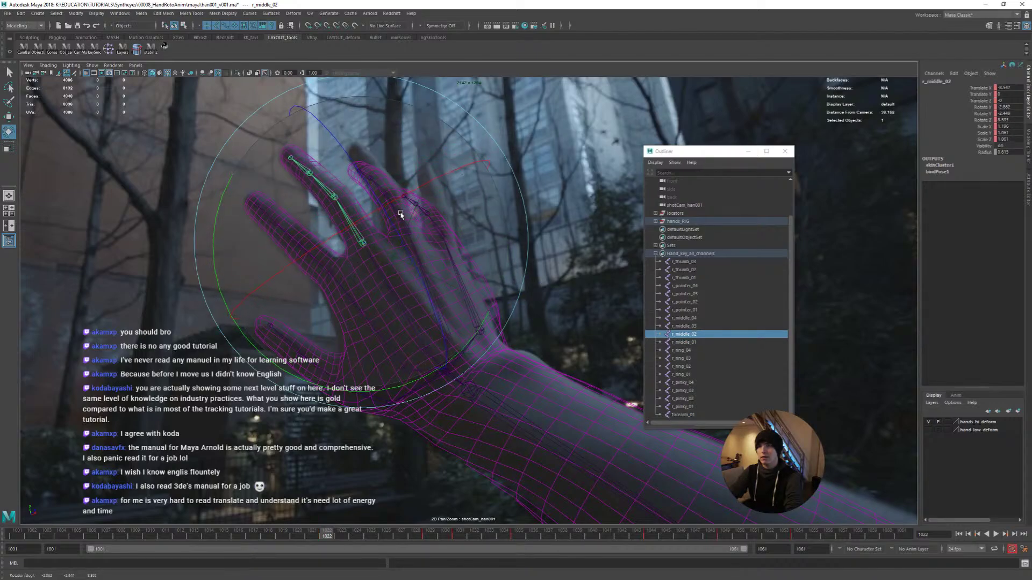
key(q)
Rotate the r_ring_01 joint on frame 1022 to swing the ring finger toward the filmed ring finger
click(407, 230)
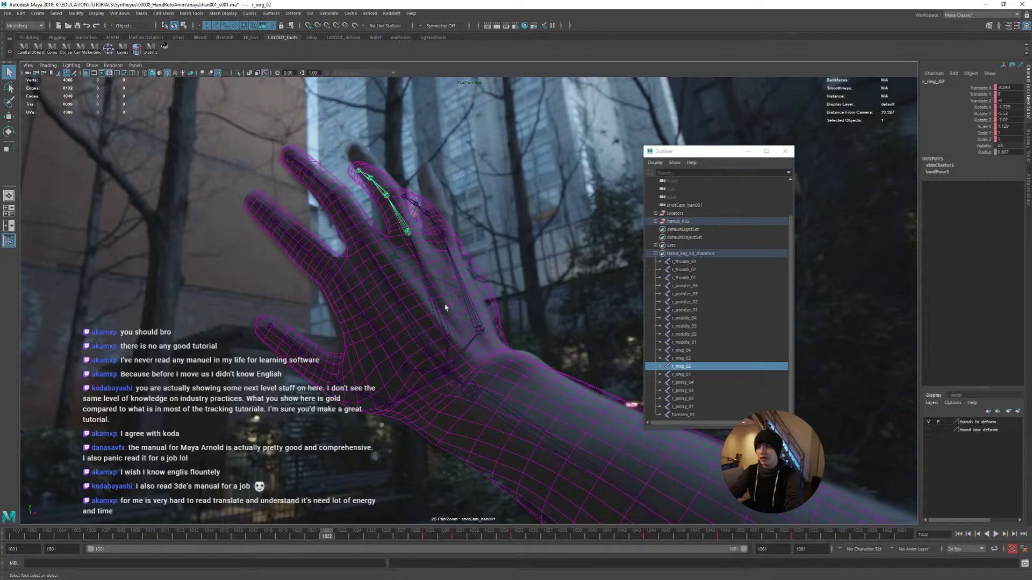
key(Up)
key(e)
drag(508, 336, 308, 385)
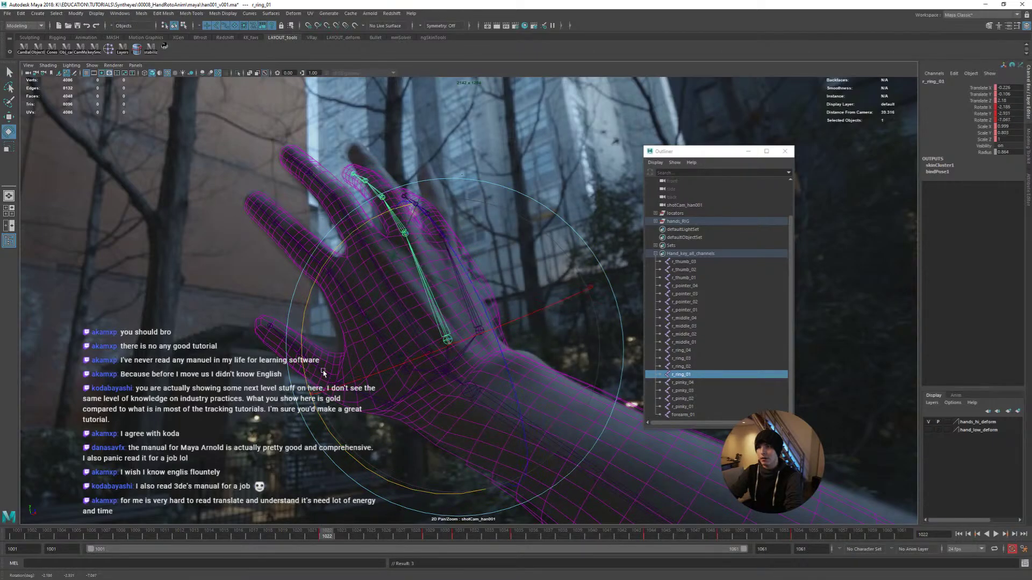
Rotate the r_ring_02 and r_ring_03 joints on frame 1022 to straighten the finger over the filmed ring finger
click(399, 221)
key(w)
key(e)
drag(508, 277, 429, 231)
click(379, 182)
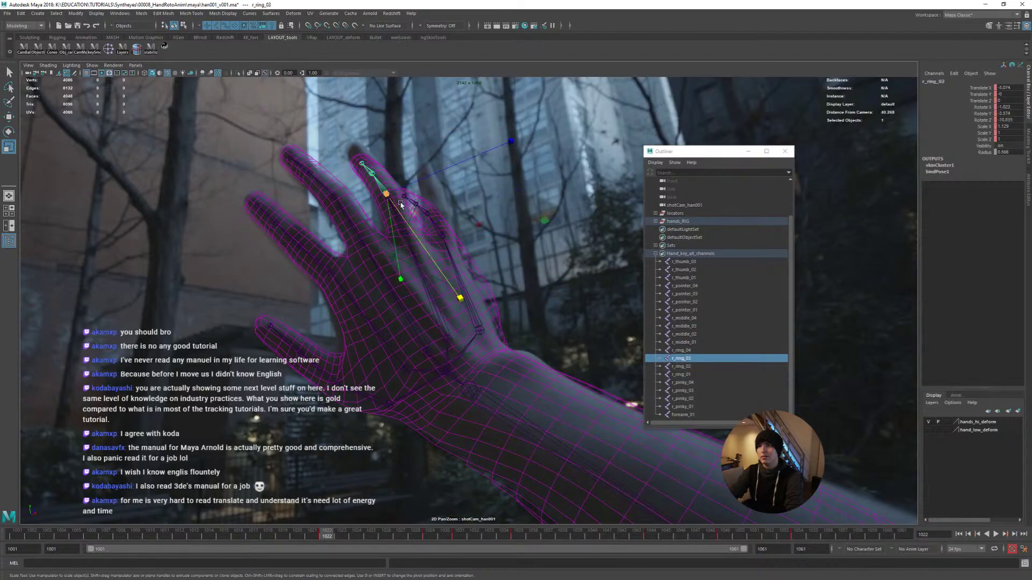
drag(429, 222, 421, 241)
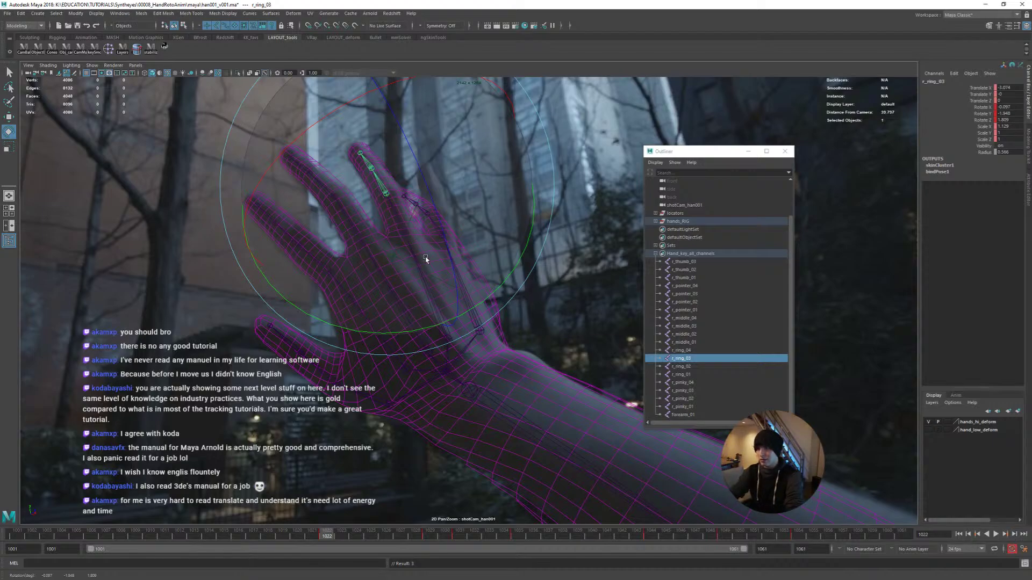
Rotate the r_pinky_02 joint on frame 1022 to straighten the little finger along the filmed one
click(440, 234)
drag(458, 260, 451, 287)
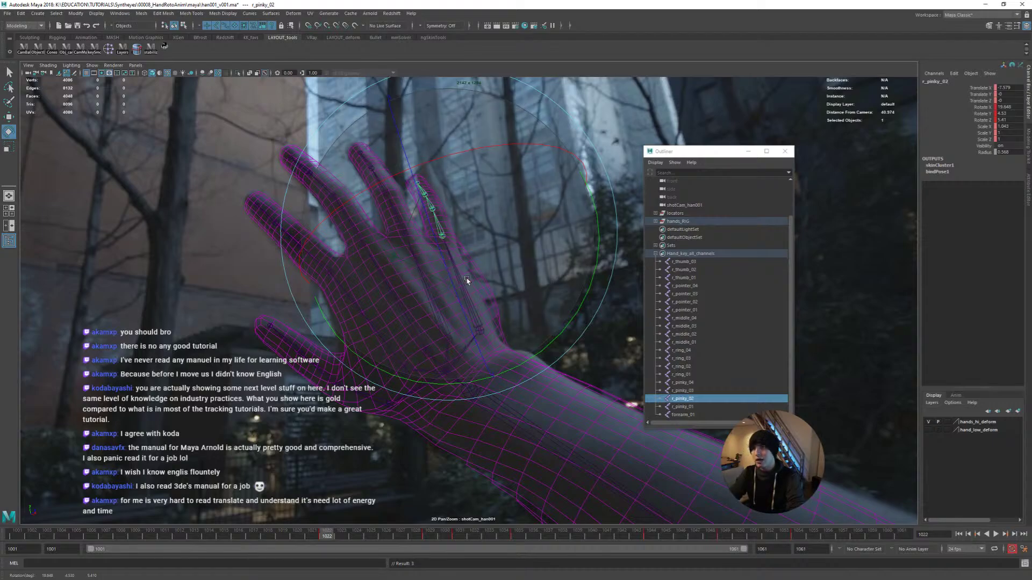
drag(479, 279, 449, 320)
key(w)
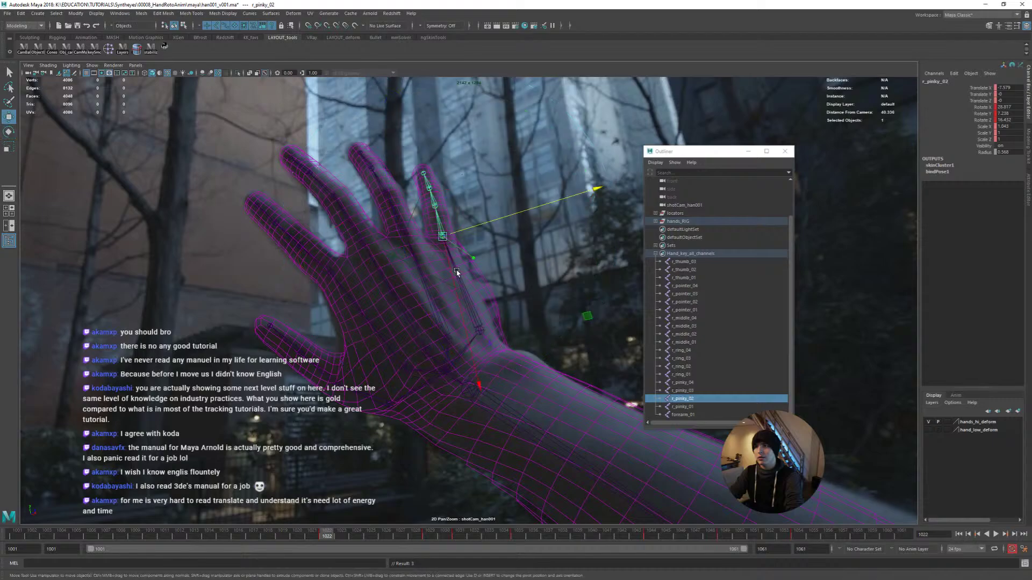
Shorten the r_pinky_01 joint slightly along X and refine the rotation of r_pinky_02 on frame 1022
click(458, 274)
key(r)
drag(491, 364, 490, 358)
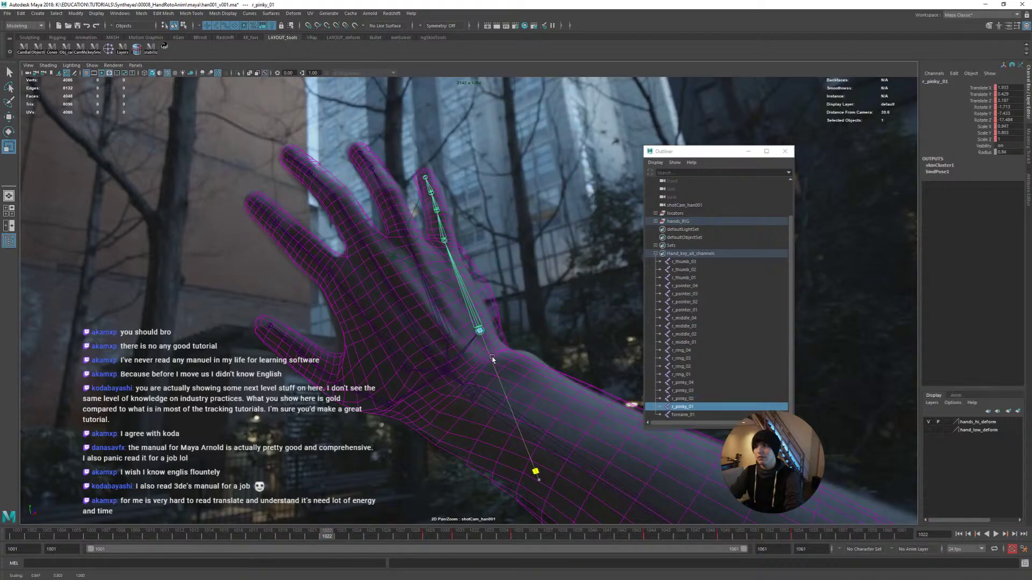
click(444, 241)
key(e)
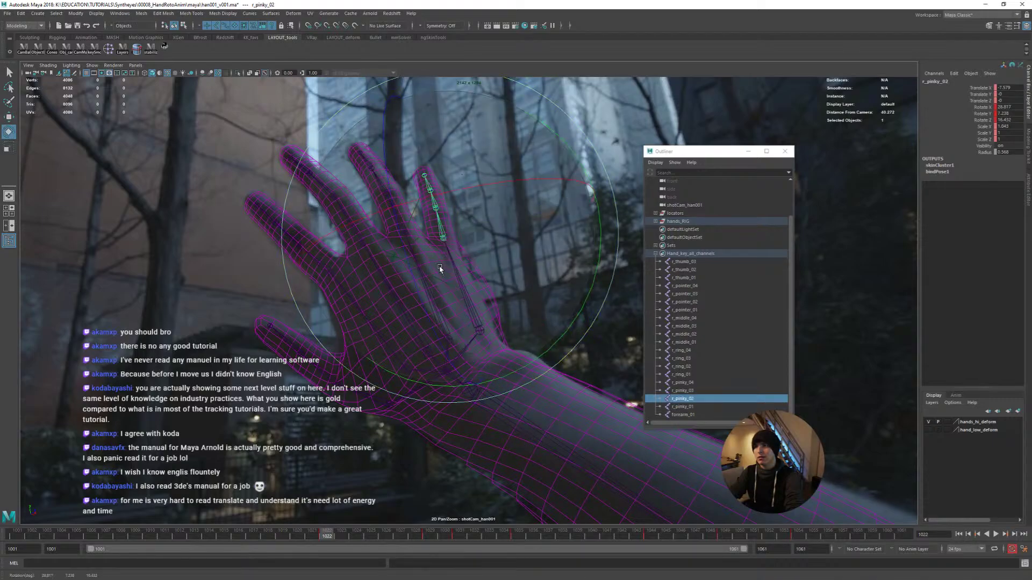
mouse_move(445, 262)
mouse_down()
mouse_move(433, 261)
mouse_move(435, 274)
mouse_up()
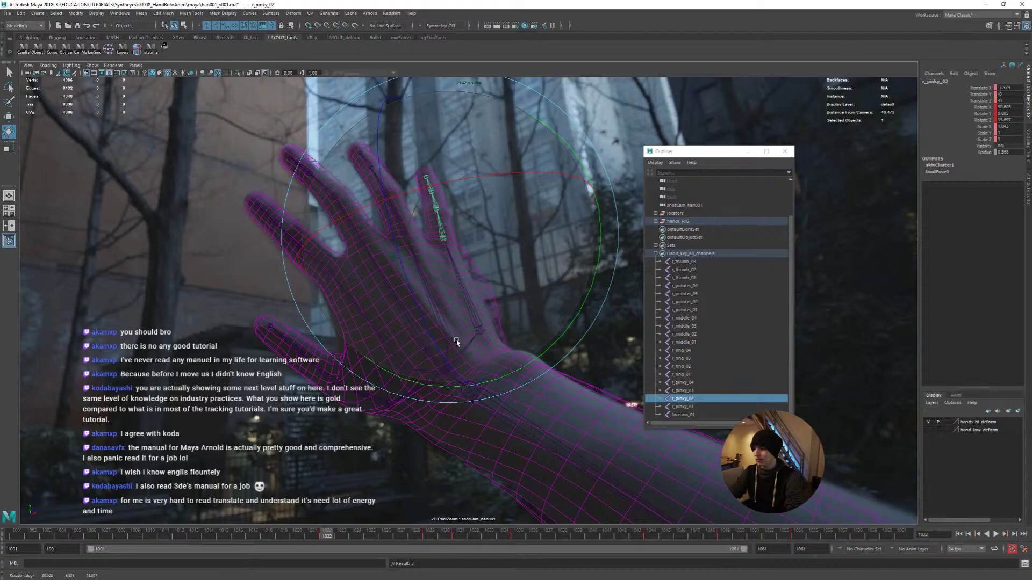
Move the r_pinky_01 joint inward toward the palm on frame 1022 and rotate the little finger back outward
key(q)
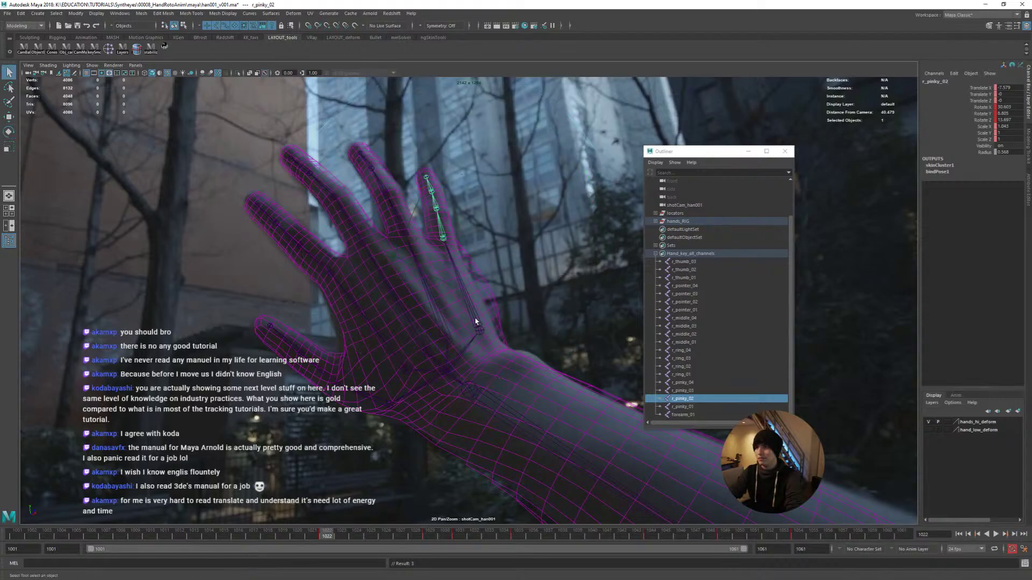
click(480, 332)
key(w)
drag(481, 333, 471, 332)
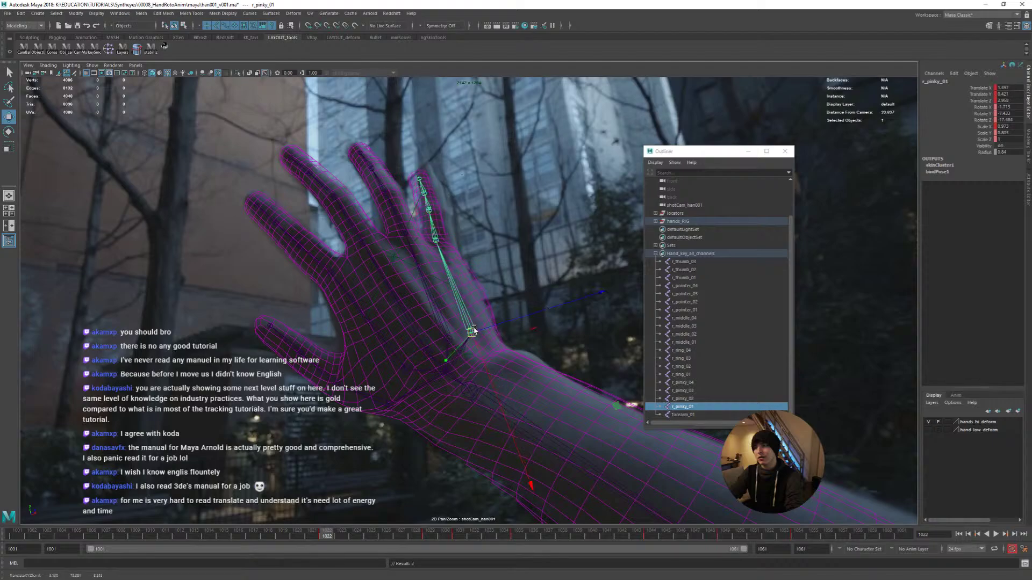
key(e)
drag(606, 231, 621, 244)
key(q)
key(e)
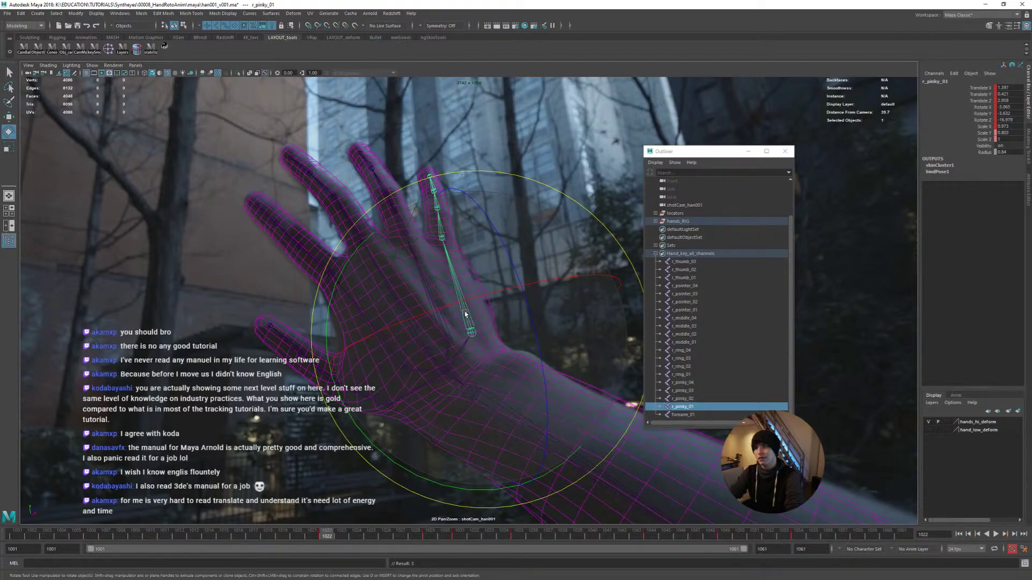
Shorten the r_pinky_01 joint to an X scale of about 0.94 and slightly rotate r_pinky_02 to fit the footage
key(r)
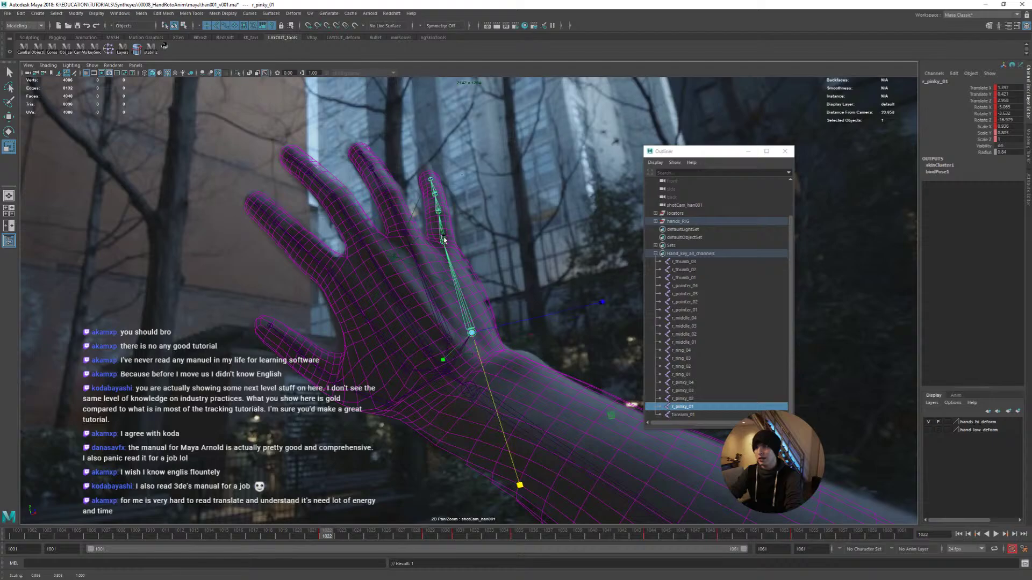
click(443, 245)
key(e)
key(q)
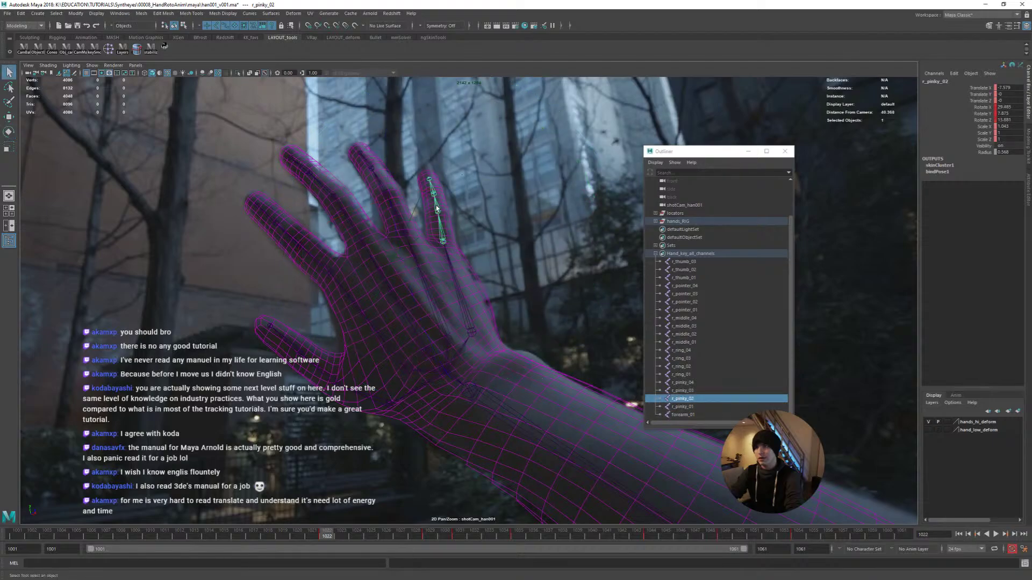
Rotate the r_pinky_03 and r_pinky_04 joints together on frame 1022 and check the hand pose in the perspective view
mouse_move(444, 218)
mouse_down()
mouse_move(432, 192)
mouse_move(449, 247)
mouse_move(445, 237)
mouse_up()
key(e)
key(space)
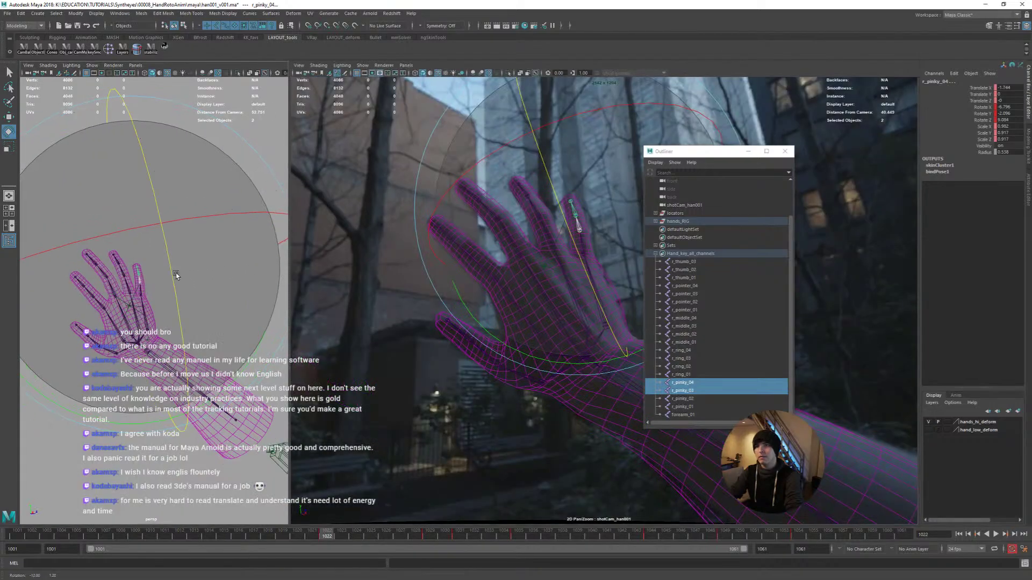
alt+drag(176, 273, 226, 301)
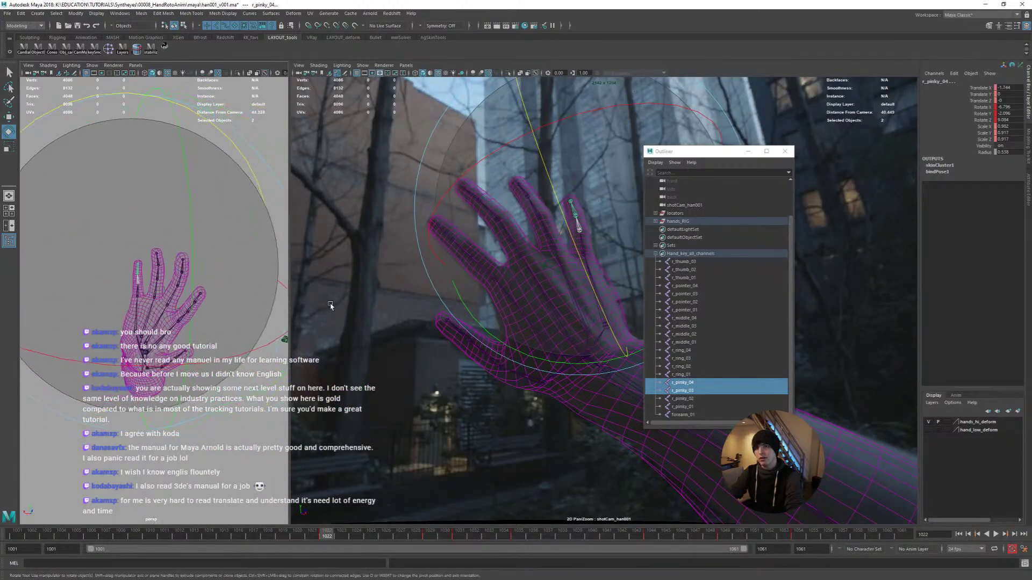
key(space)
key(q)
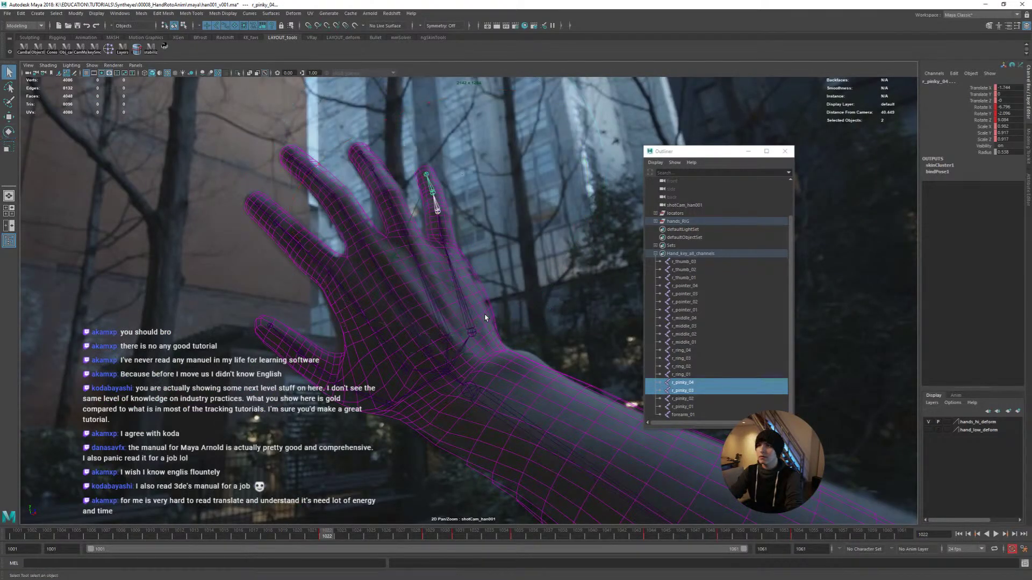
Move the r_pinky_01 joint slightly inward on frame 1022 and rotate it to swing the little finger outward
click(471, 331)
key(w)
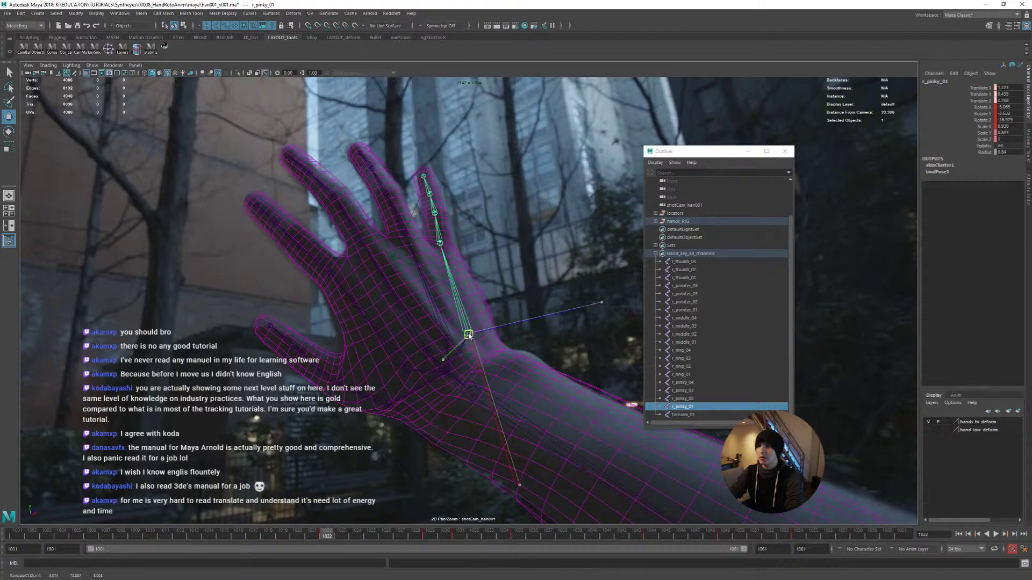
drag(468, 334, 466, 332)
key(e)
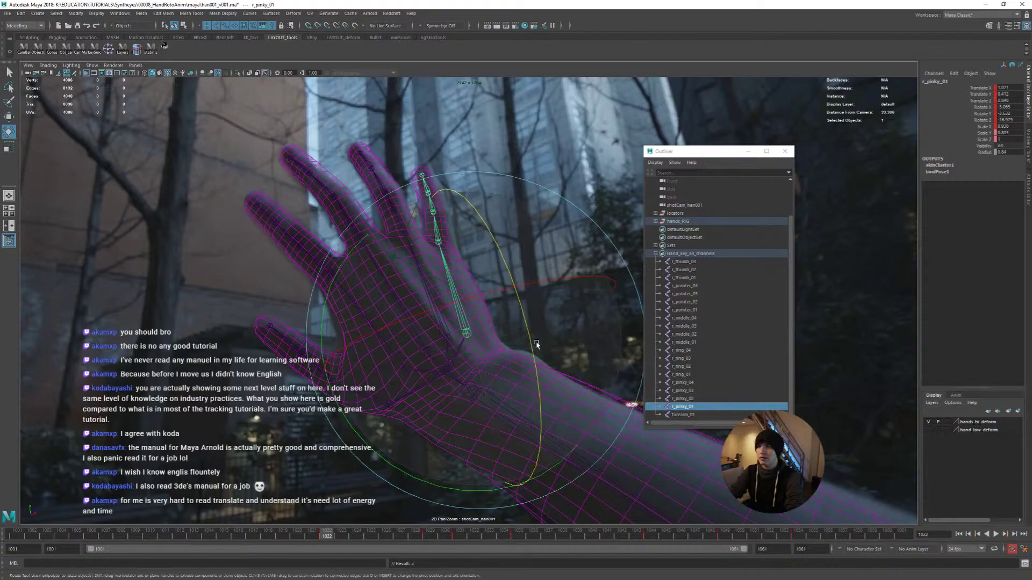
drag(636, 296, 449, 266)
Refine the rotation of the r_pinky_02 joint on frame 1022
key(w)
click(442, 233)
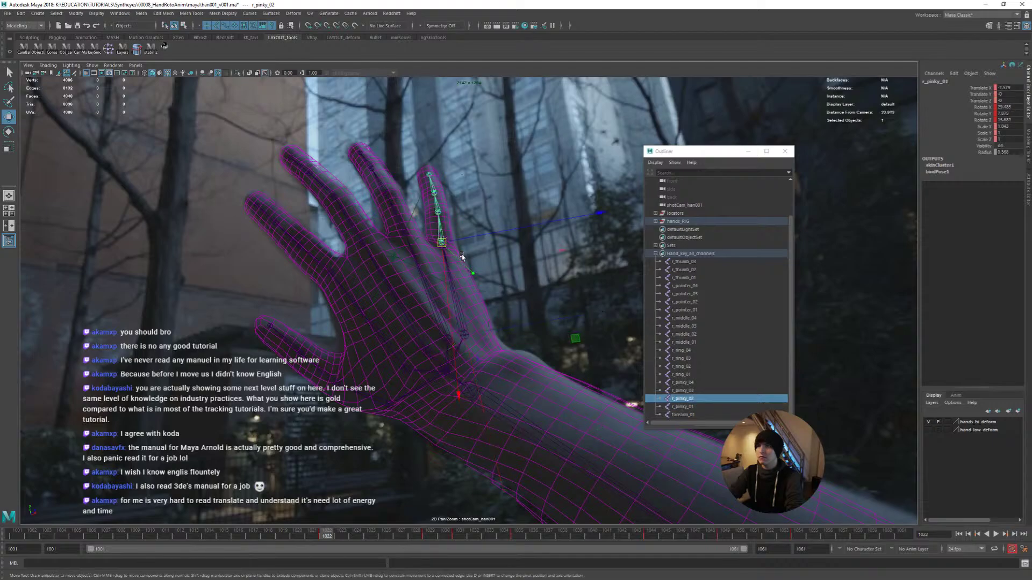
key(e)
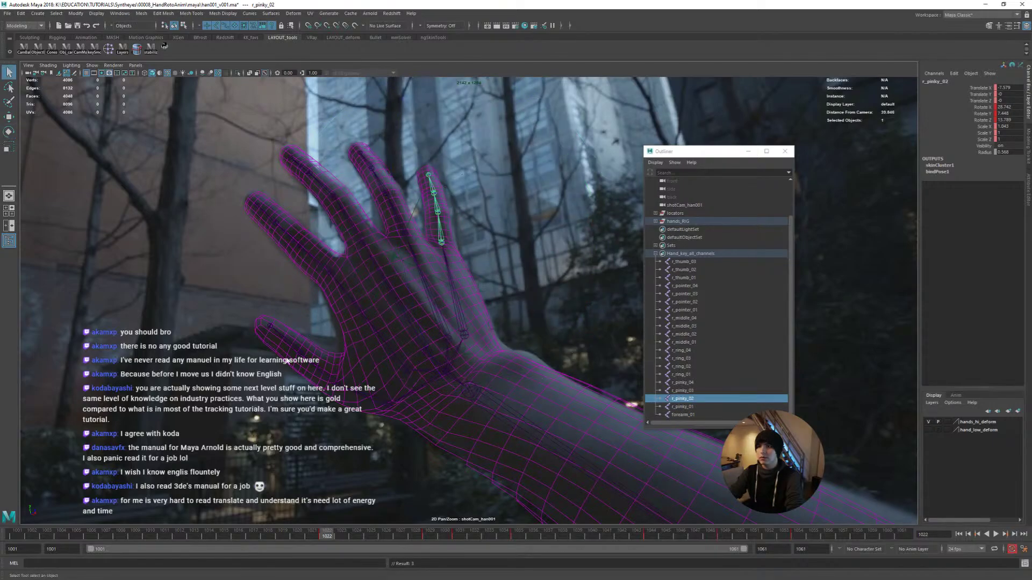
Rotate the r_thumb_02 joint slightly on frame 1022 and shorten r_thumb_03 to an X scale of about 1.12
click(314, 370)
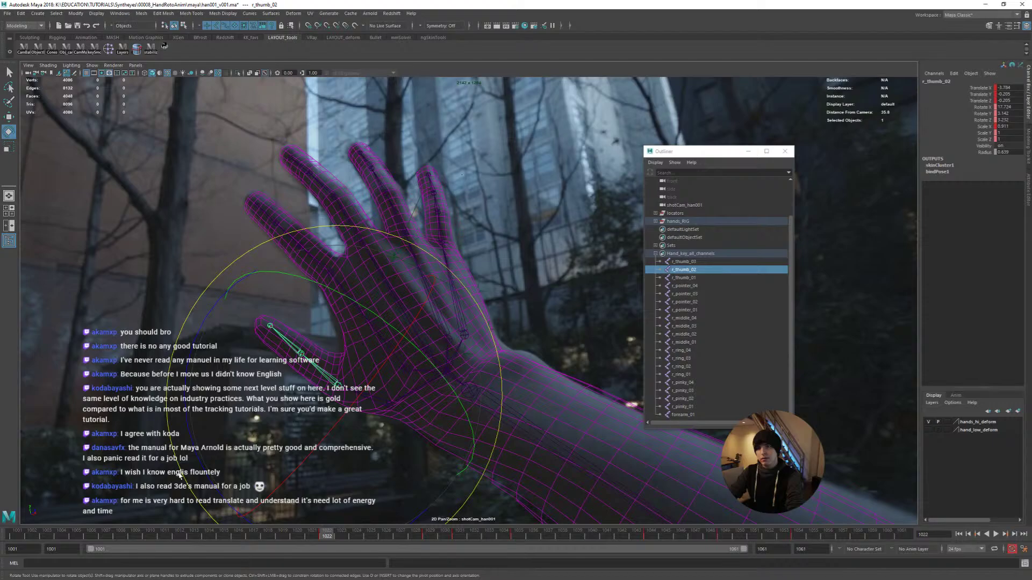
drag(183, 478, 258, 428)
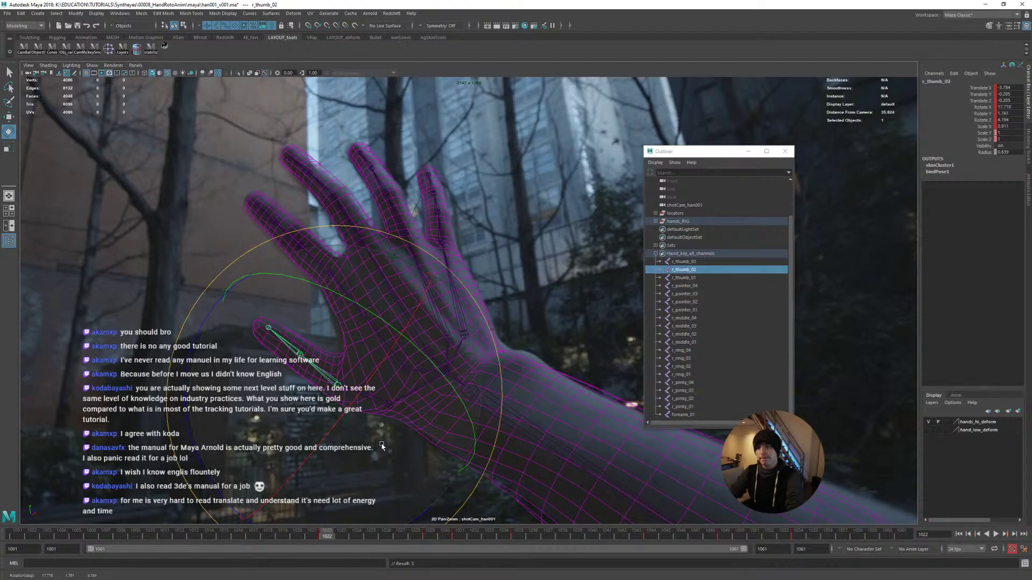
key(q)
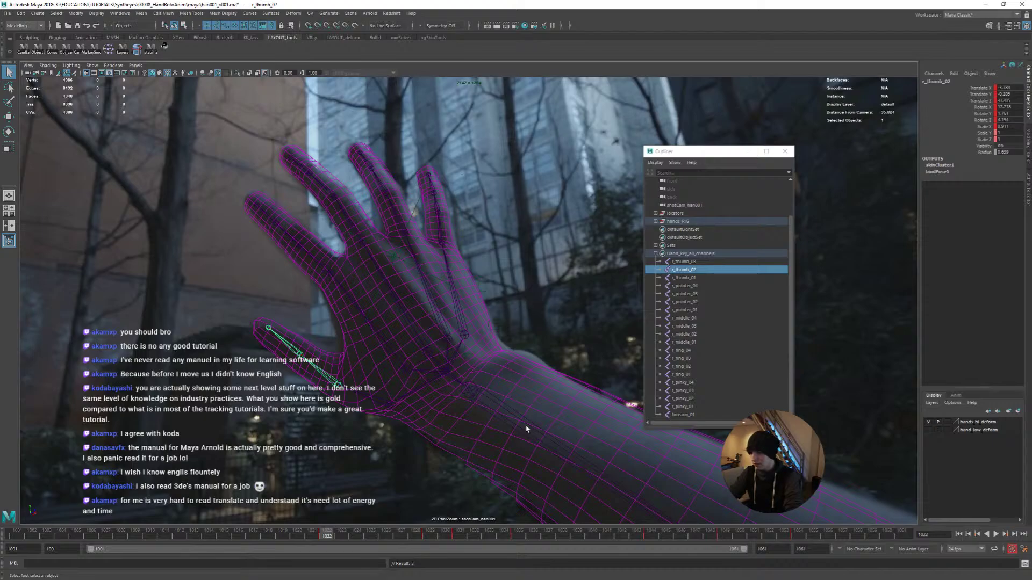
click(301, 358)
key(r)
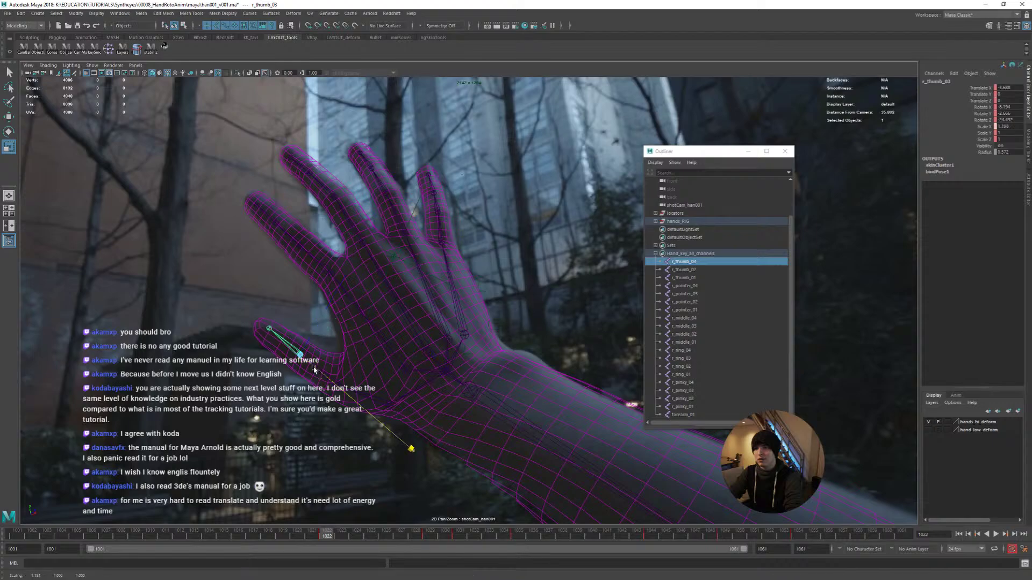
drag(317, 374, 272, 381)
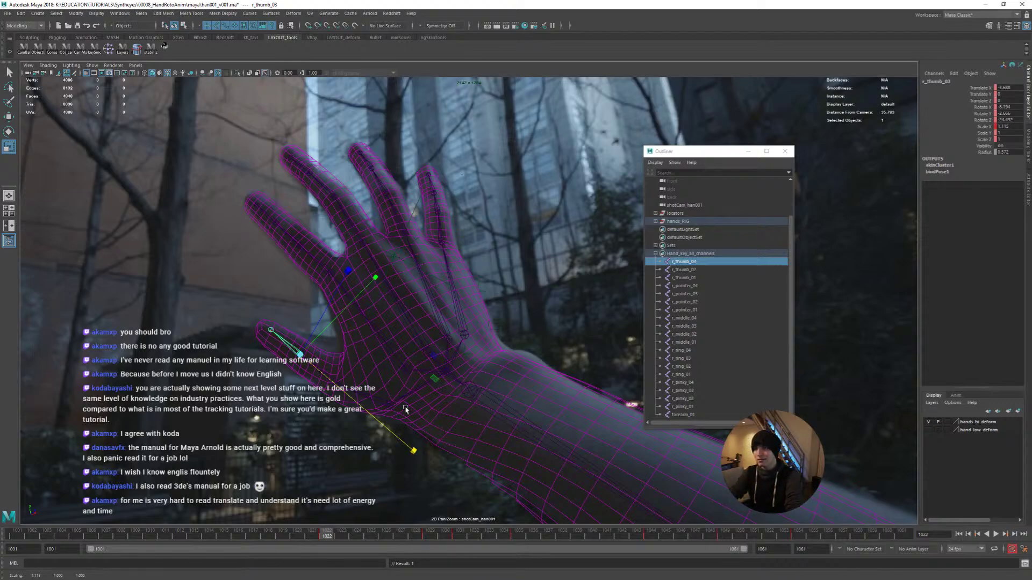
Move the forearm_01 joint back toward the elbow to a Translate X of about 2.94 and slightly rotate r_ring_02 on frame 1022
click(484, 401)
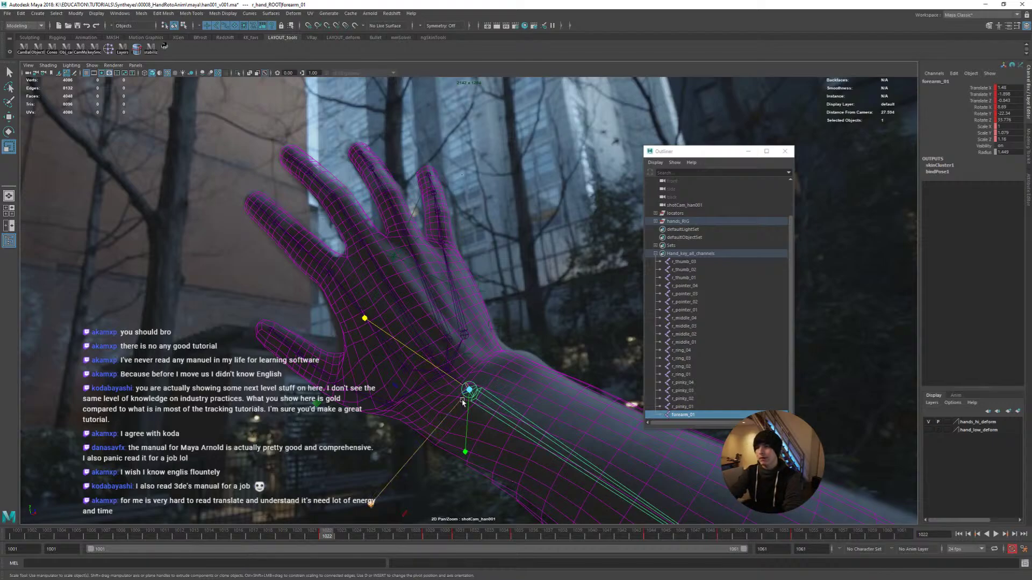
click(449, 363)
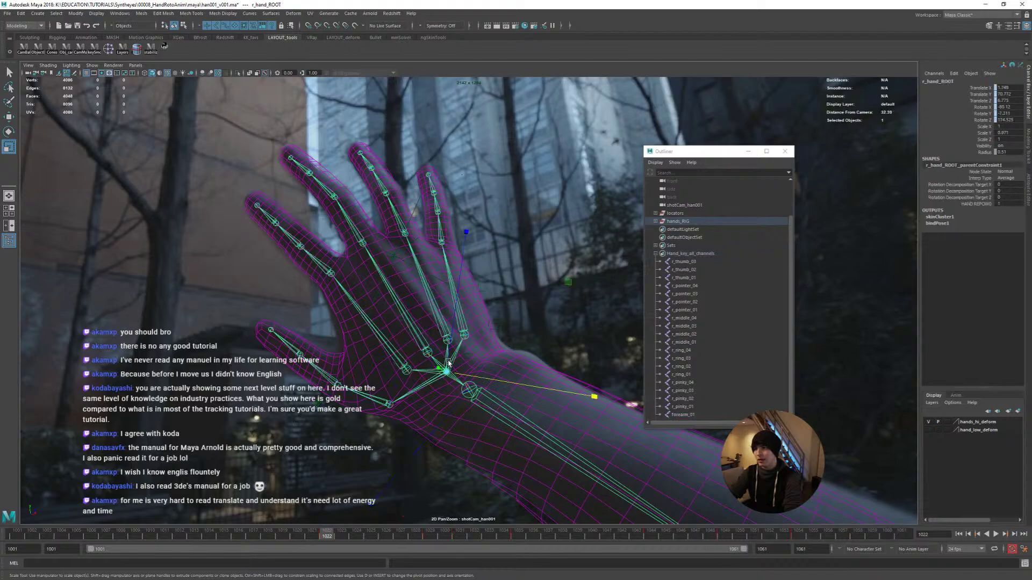
click(474, 393)
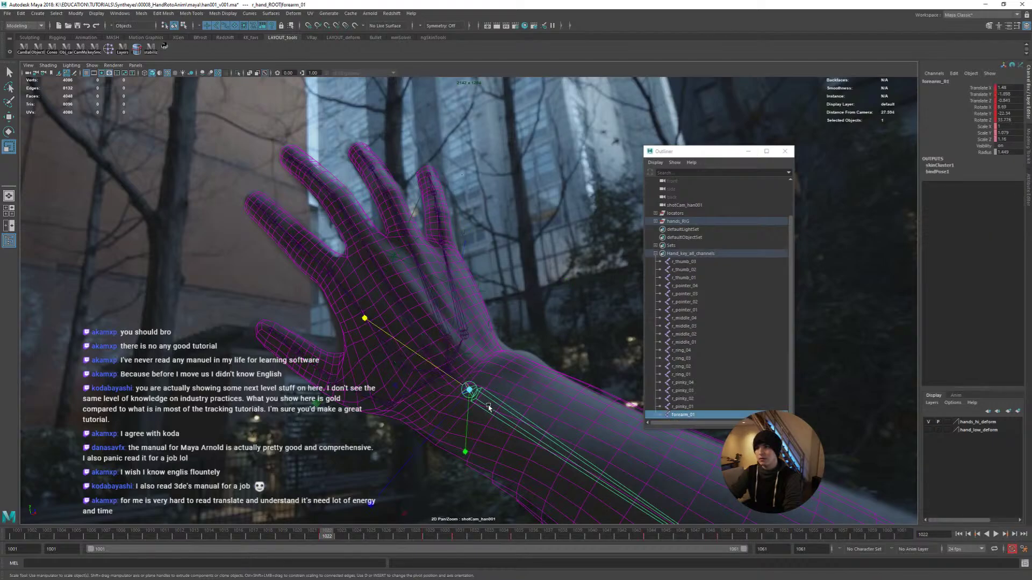
key(w)
drag(475, 400, 483, 404)
key(ctrl+z)
middle_drag(536, 398, 437, 475)
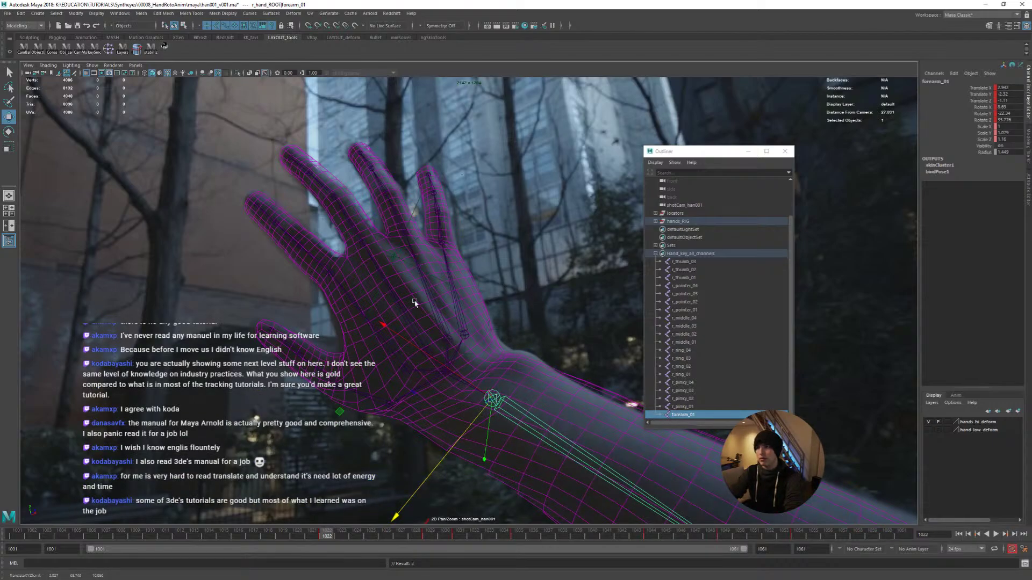
click(391, 210)
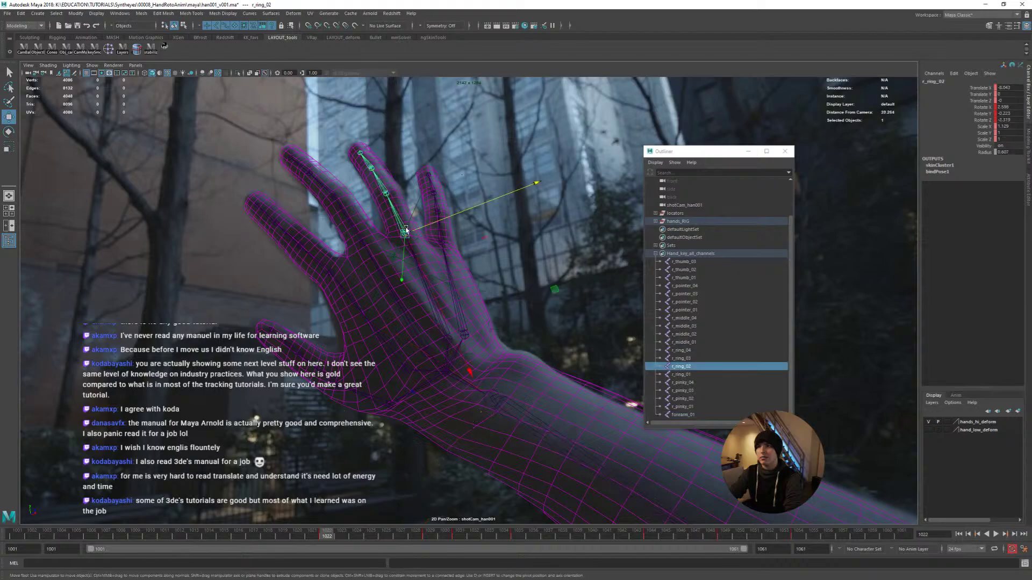
key(e)
Select every joint in Hand_key_all_channels, from r_thumb_03 to forearm_01, and scrub back to frame 1018 and forward to frame 1026
click(680, 262)
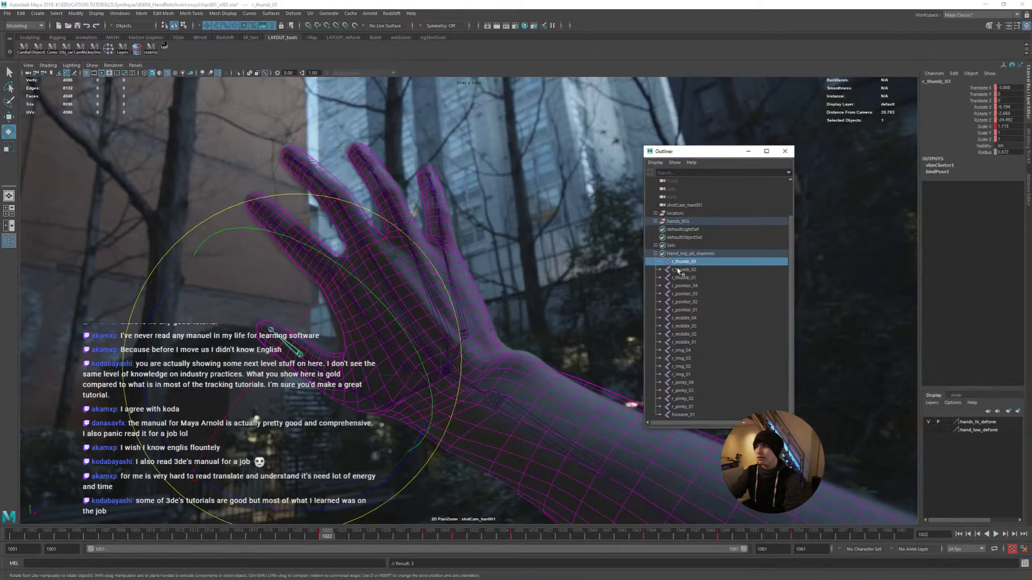
shift+click(694, 417)
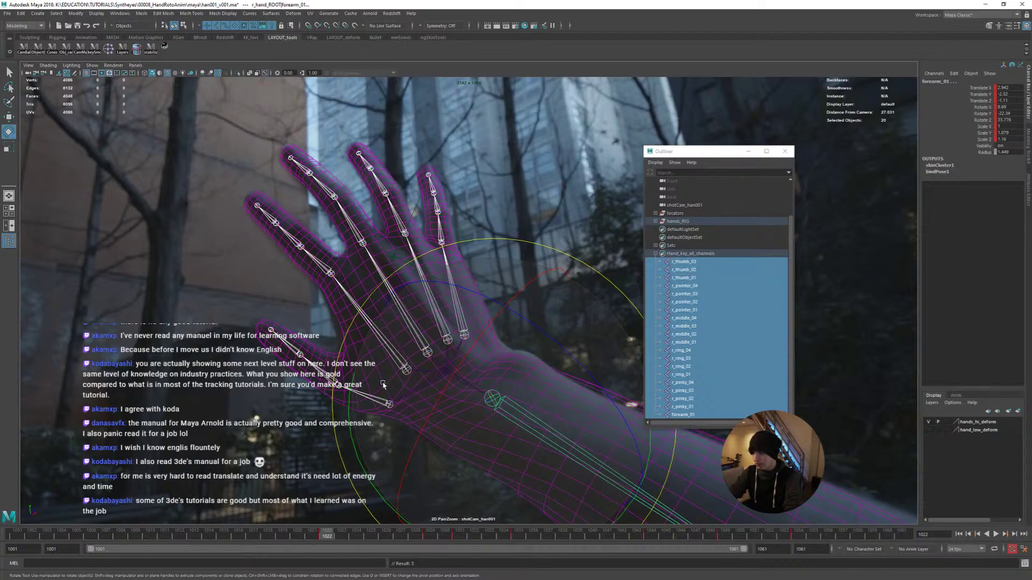
drag(331, 537, 264, 566)
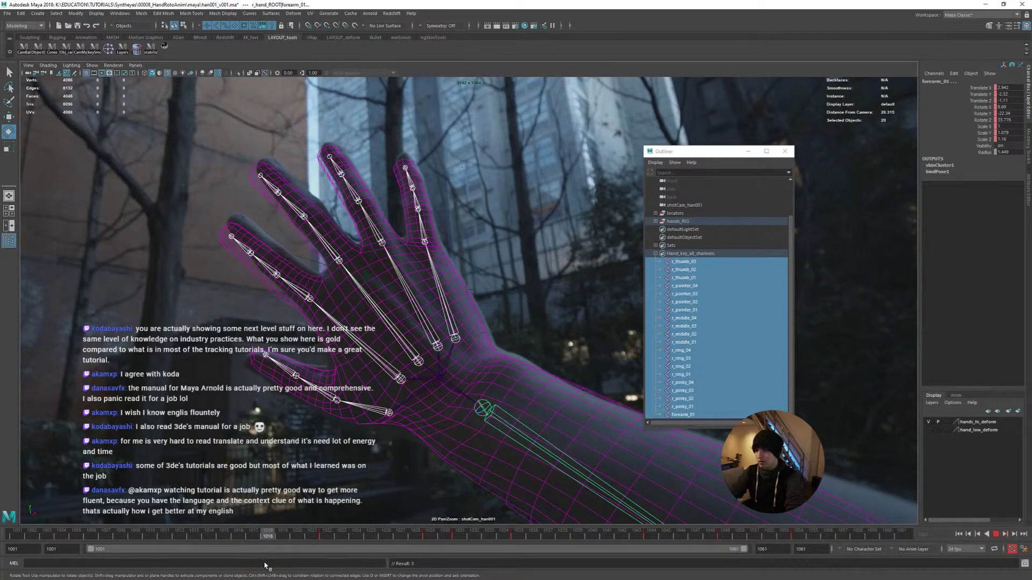
drag(268, 538, 388, 561)
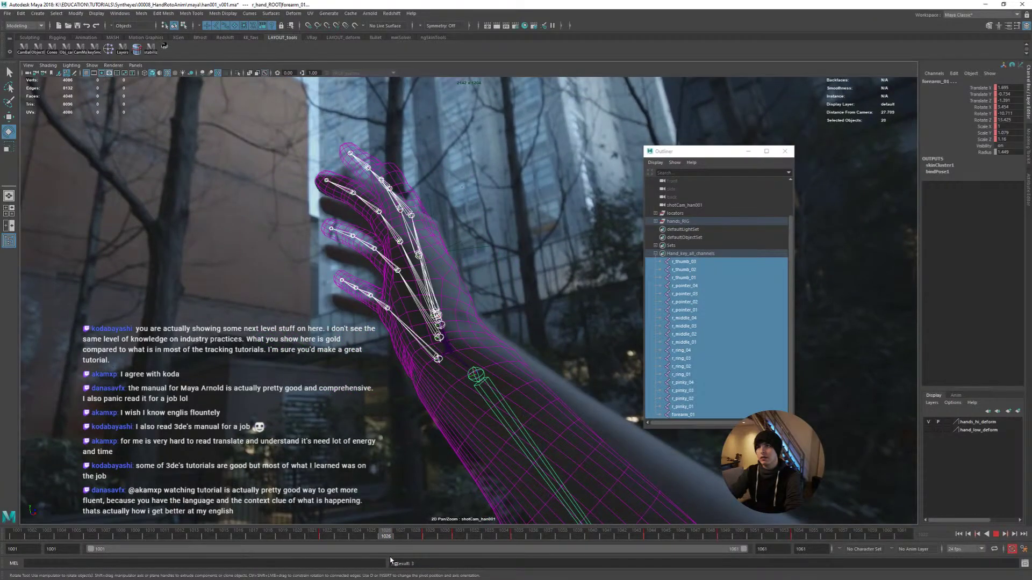
click(368, 346)
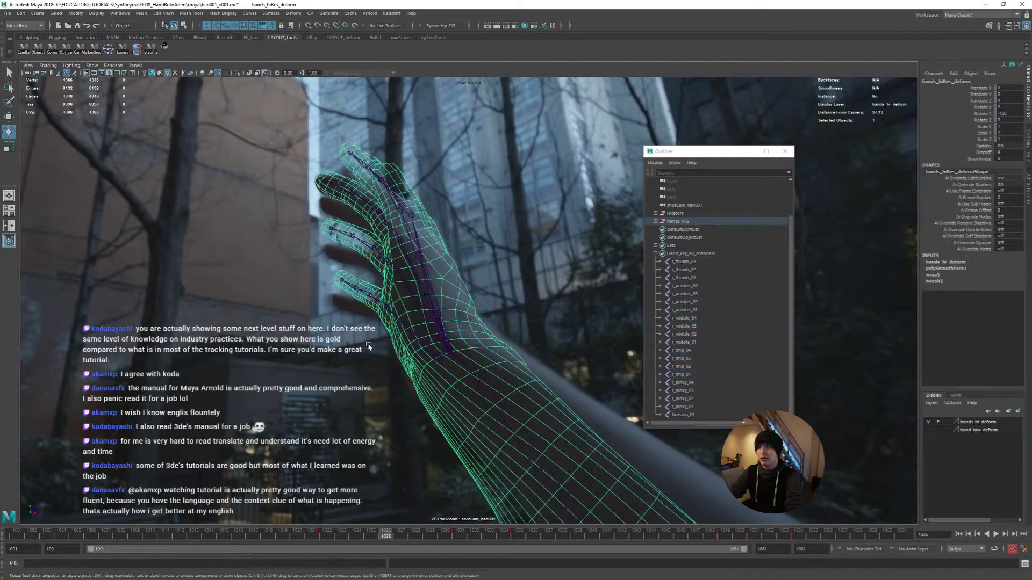
Rotate the r_pinky_02 joint on frame 1026 and move its base slightly to line up with the filmed little finger
click(376, 297)
drag(344, 430, 398, 444)
key(w)
drag(387, 309, 388, 313)
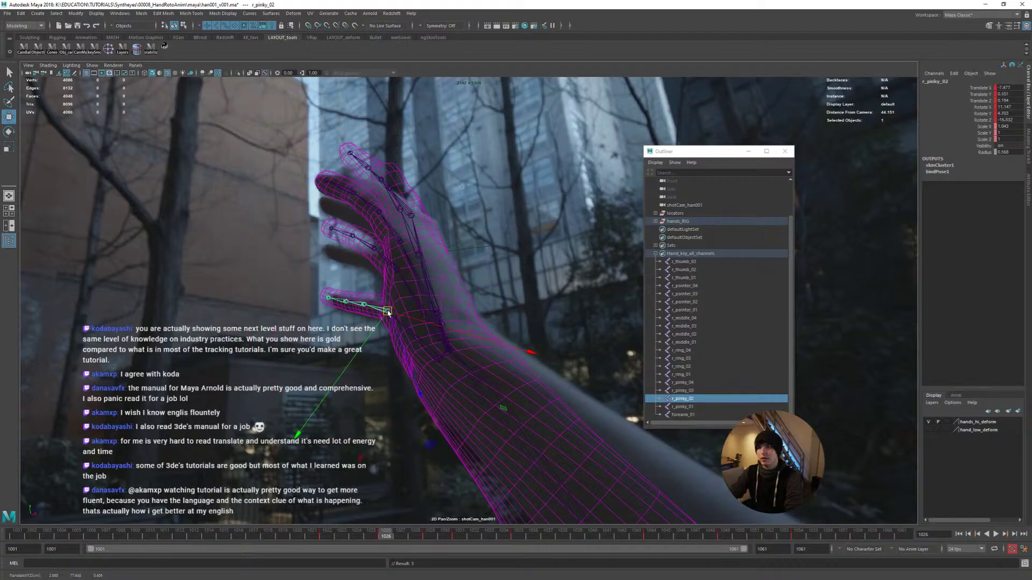
Shorten the r_pinky_02, r_pinky_03 and r_pinky_04 joints together along X, bringing r_pinky_04 to a scale of about 0.87
click(366, 307)
key(q)
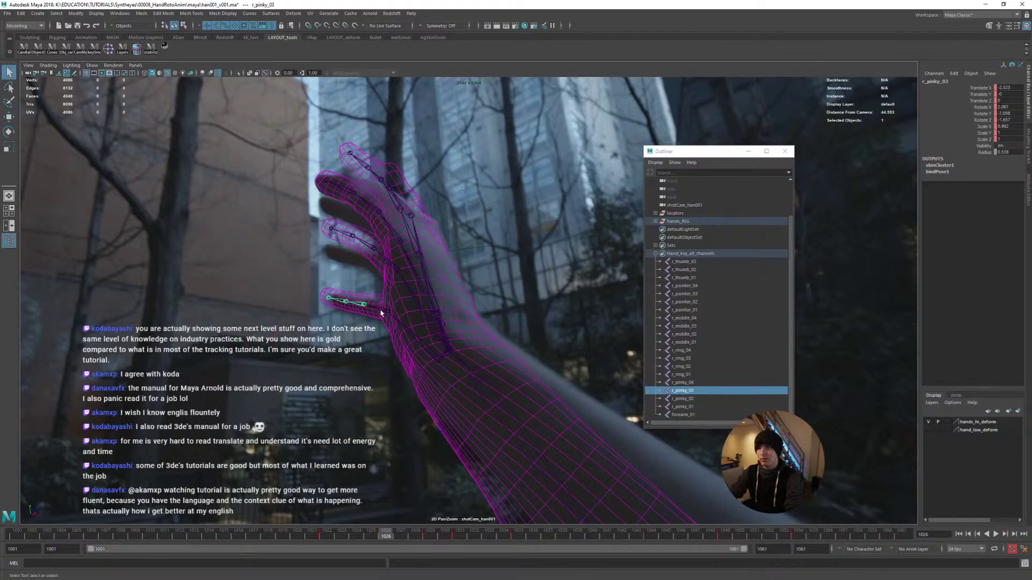
click(381, 312)
shift+click(362, 306)
shift+click(341, 302)
key(r)
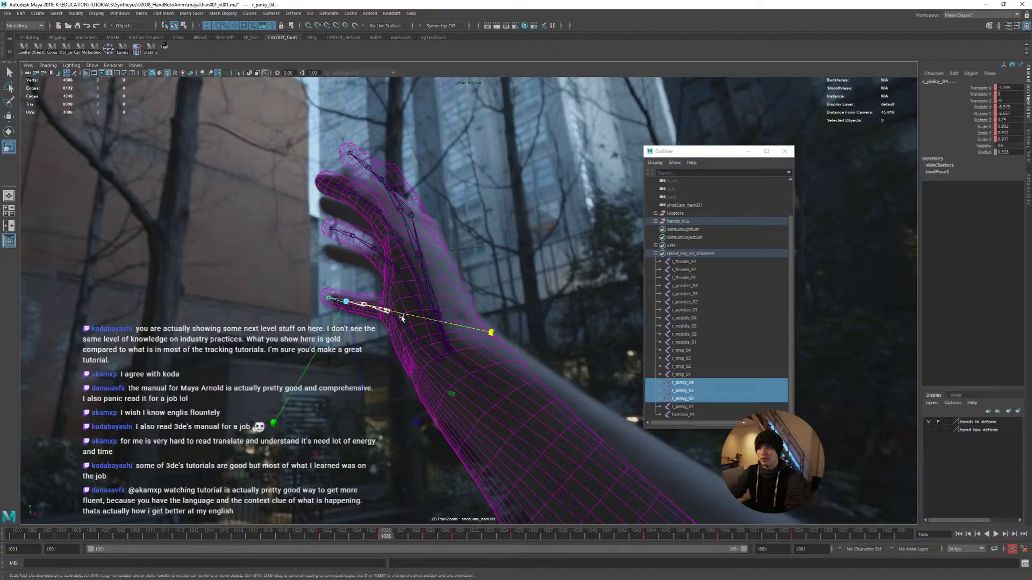
drag(401, 318, 384, 308)
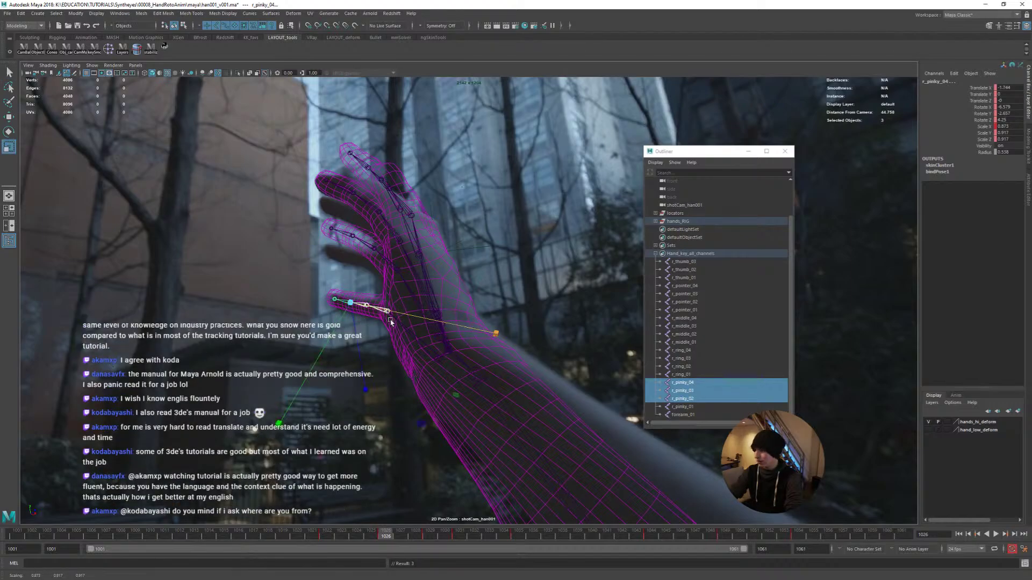
Move the r_pinky_02 joint slightly down on frame 1026 to fit the base of the filmed little finger
key(e)
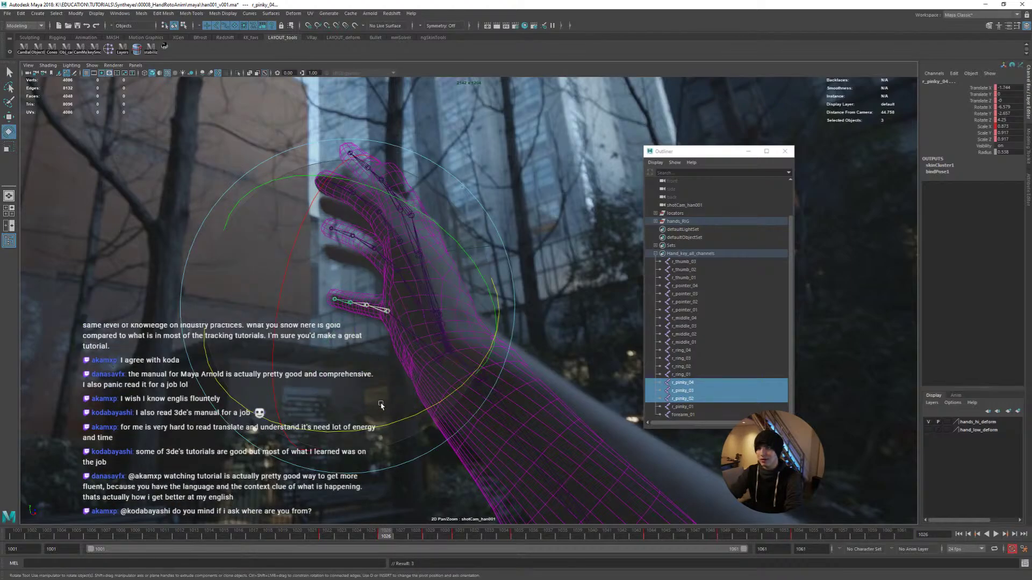
key(w)
click(387, 314)
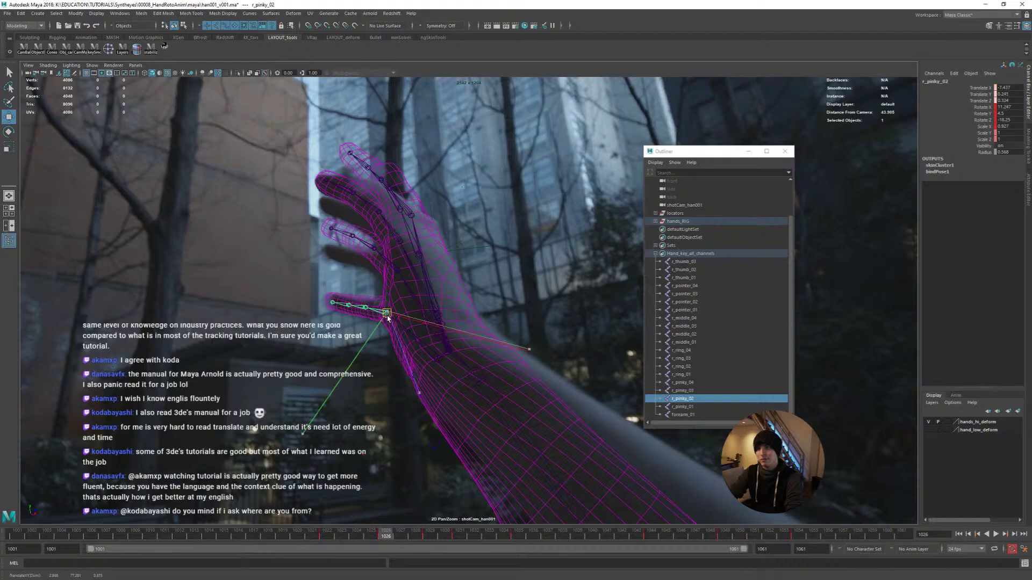
click(374, 249)
shift+click(343, 235)
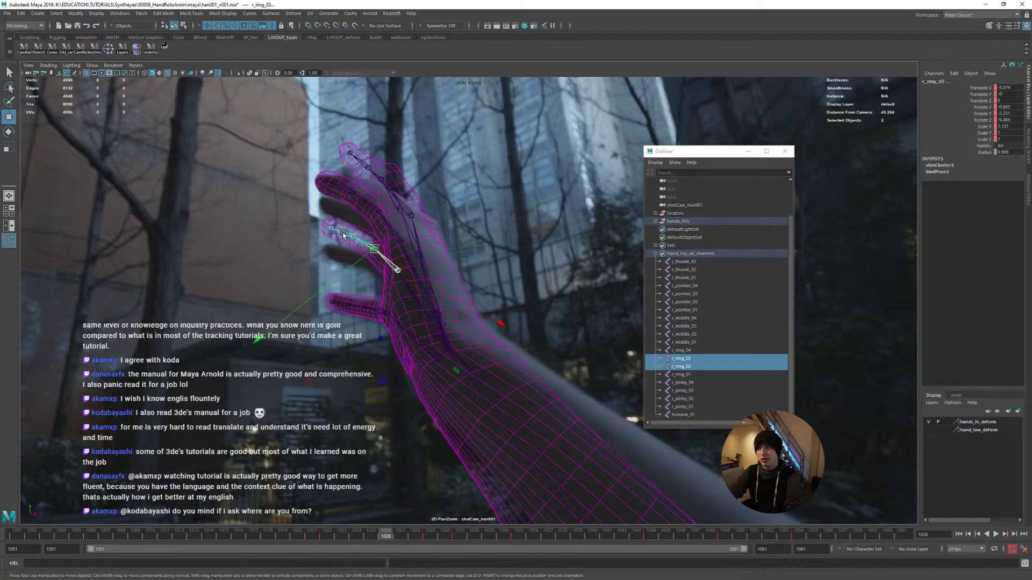
shift+click(351, 236)
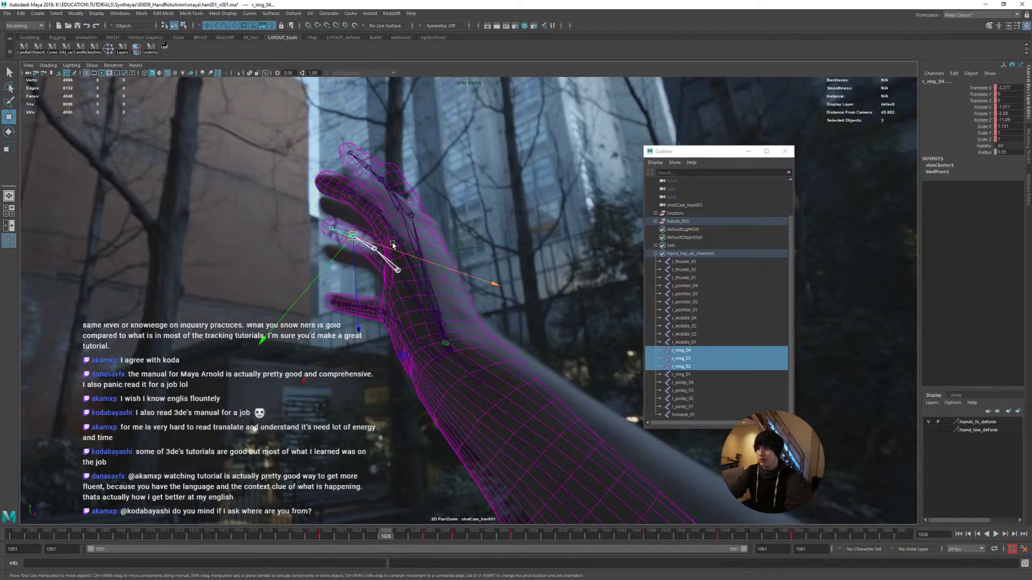
click(373, 310)
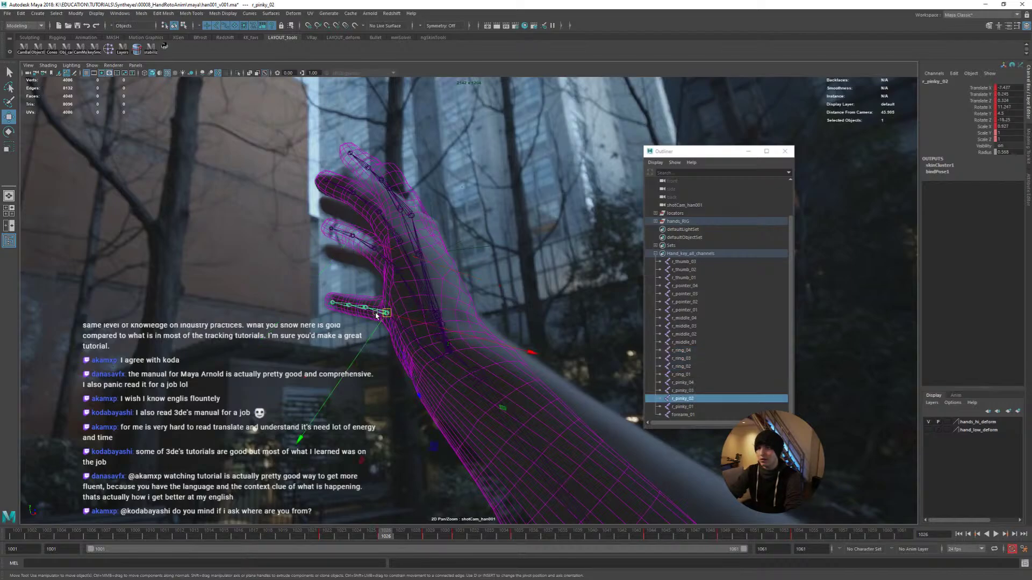
key(q)
key(w)
click(384, 258)
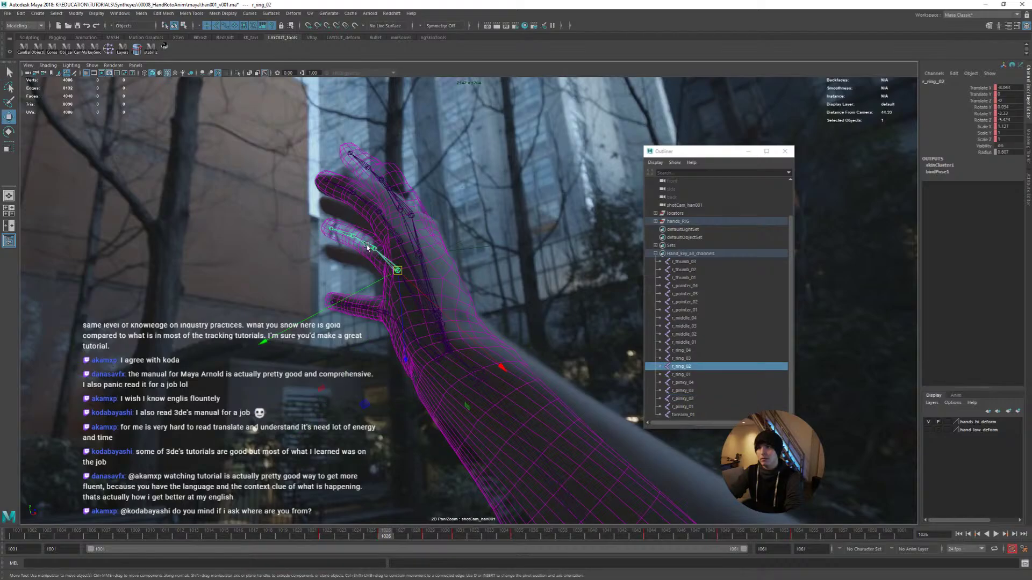
shift+click(374, 247)
shift+click(352, 236)
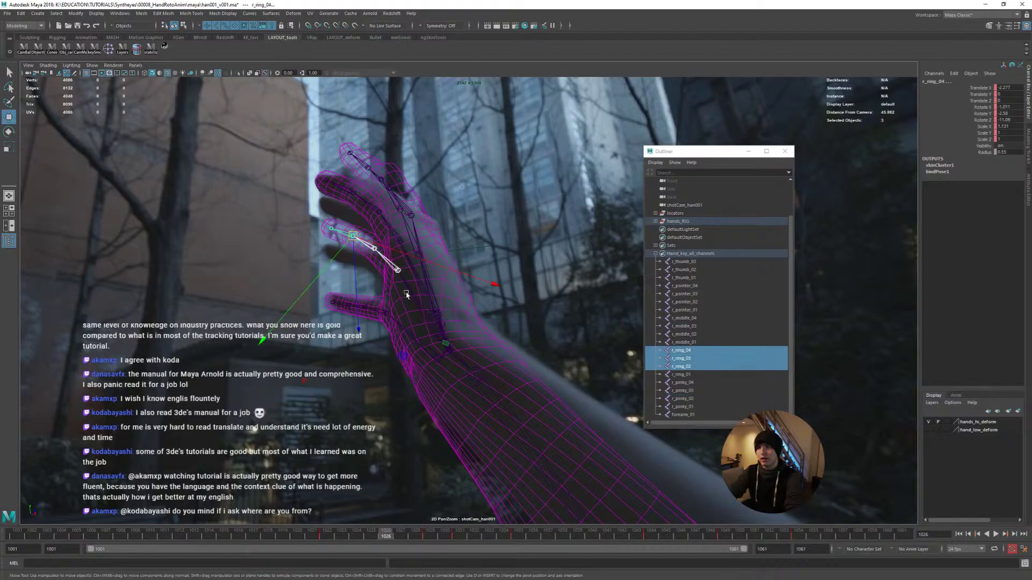
Adjust the scale and rotation of the r_ring_01 joint on frame 1026 to lower the base of the ring finger
click(439, 337)
key(e)
key(r)
drag(515, 461, 506, 448)
key(e)
drag(387, 468, 396, 472)
key(q)
Rotate the r_ring_02, r_ring_03 and r_ring_04 joints together on frame 1026 to bend the ring finger down toward the footage
click(381, 266)
shift+click(356, 251)
shift+click(333, 240)
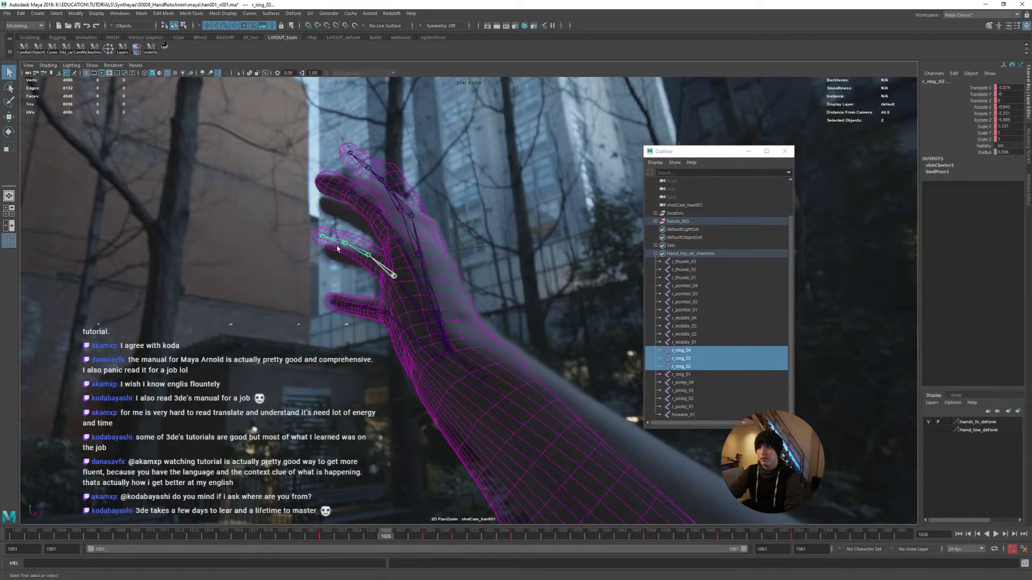
key(e)
drag(356, 359, 356, 365)
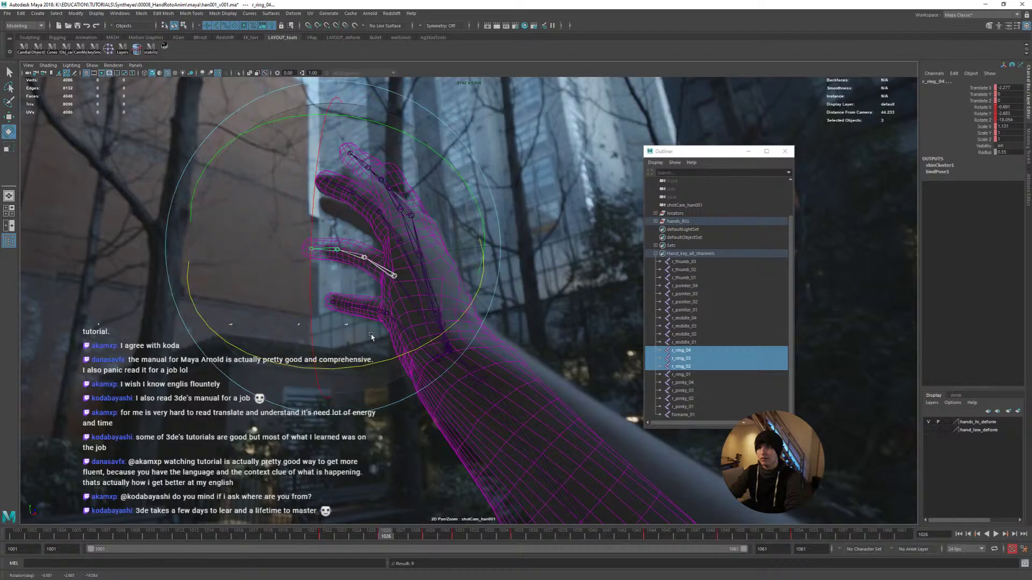
Shorten the r_ring_02, r_ring_03 and r_ring_04 joints to an X scale of about 0.93 and refine their rotation
key(r)
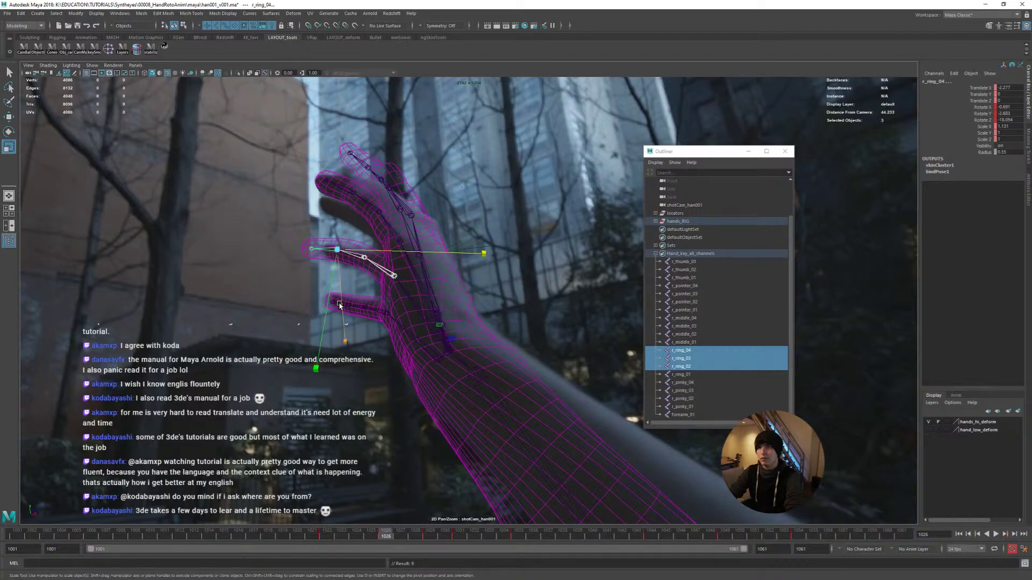
drag(380, 252, 362, 278)
key(e)
key(q)
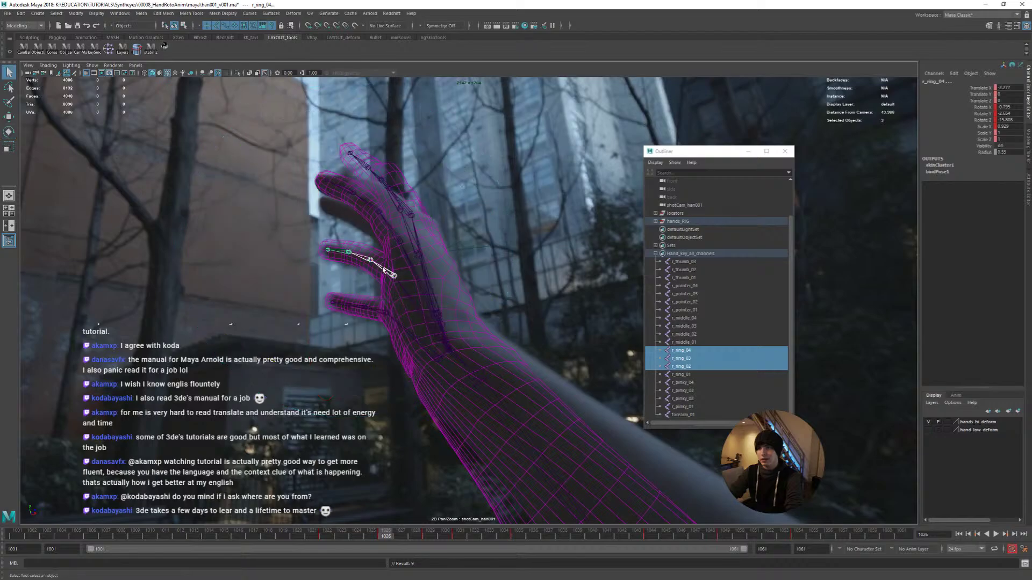
Rotate the r_ring_02 joint alone on frame 1026 to line the ring finger up with the footage
click(393, 276)
key(e)
drag(359, 400, 356, 379)
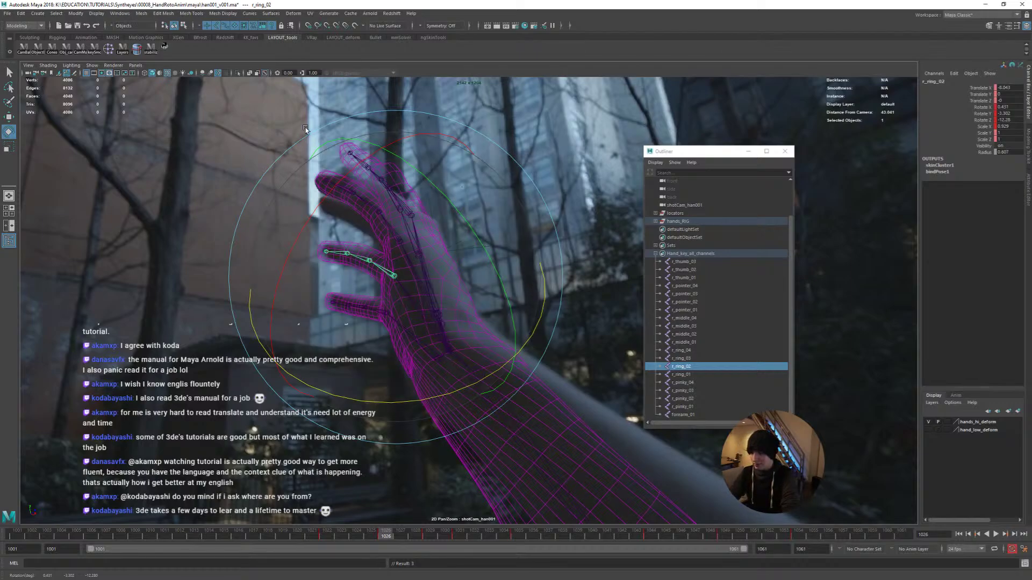
Rotate the four r_middle joints together on frame 1026 and shorten them along X to match the filmed middle finger
key(q)
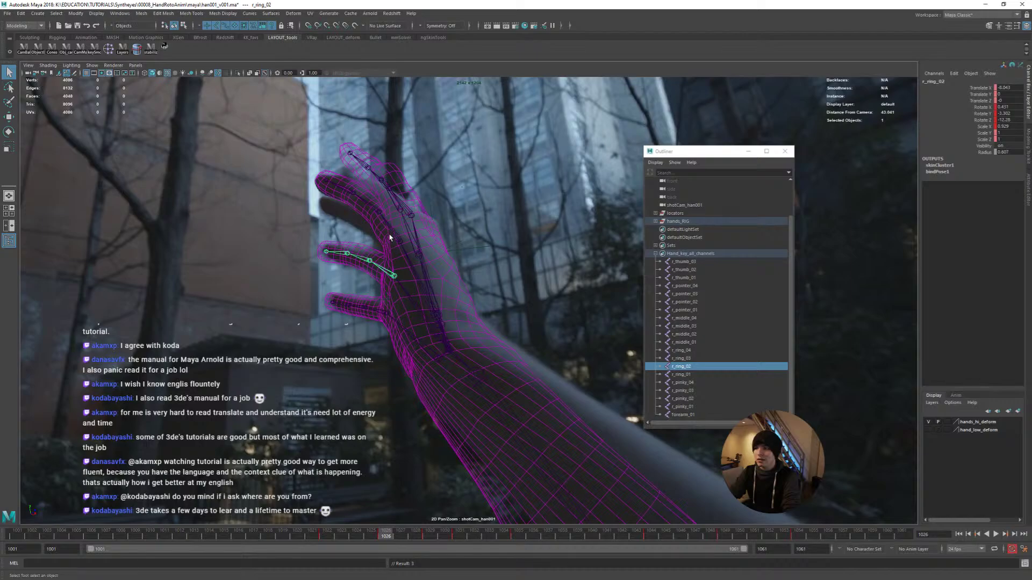
click(397, 240)
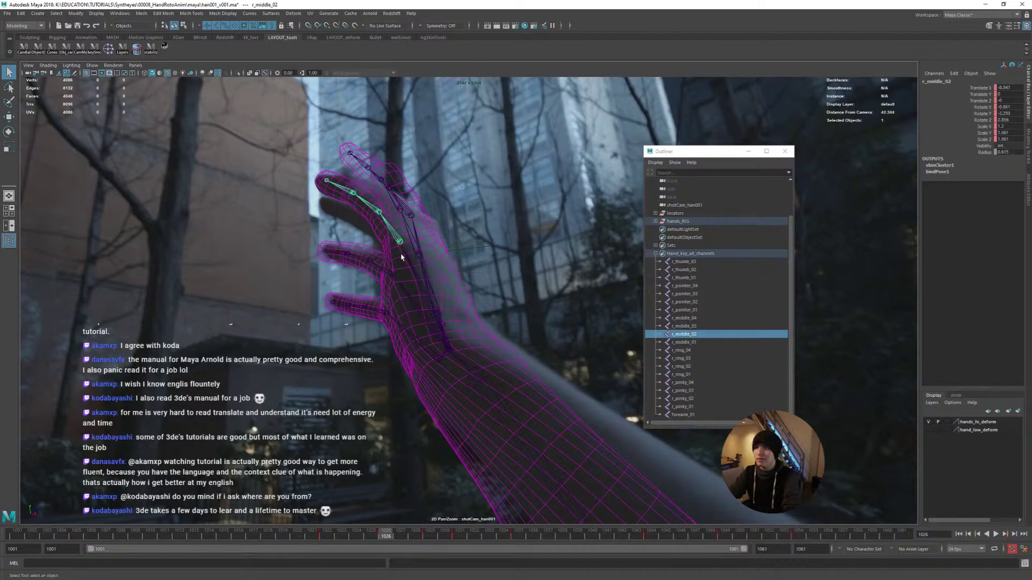
click(407, 264)
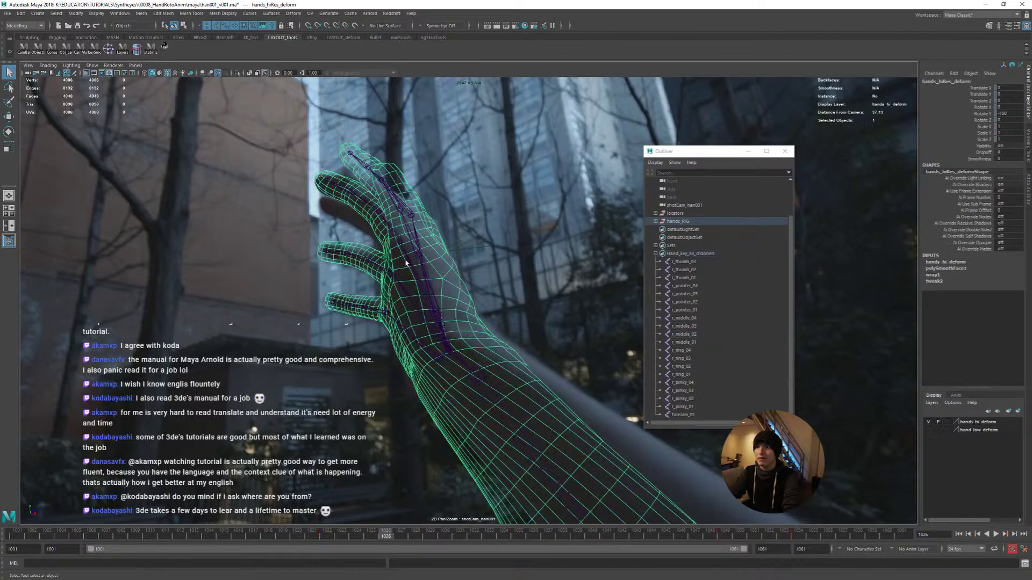
click(402, 253)
shift+click(395, 237)
shift+click(373, 211)
shift+click(357, 204)
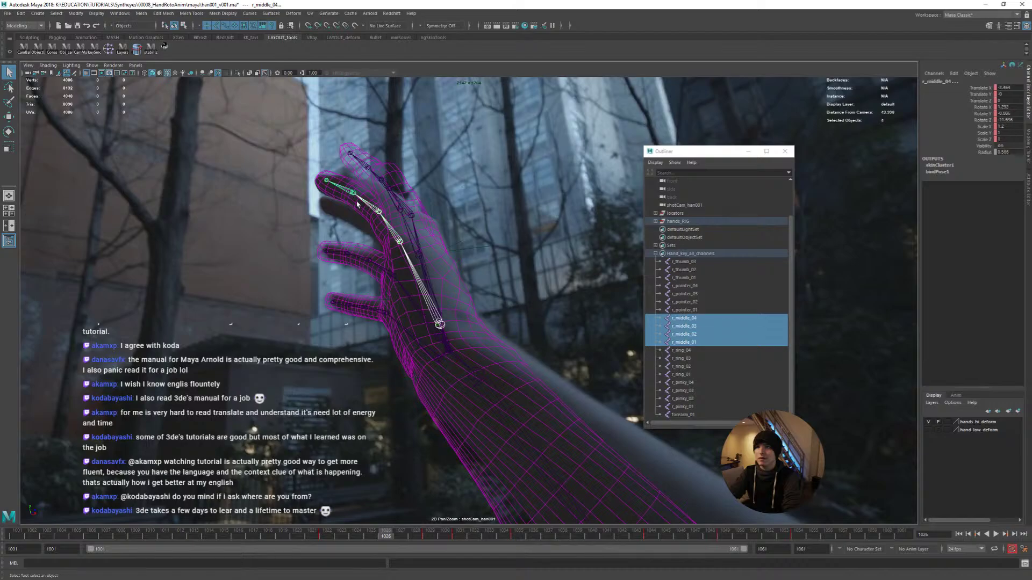
key(e)
mouse_move(337, 331)
mouse_down()
mouse_move(341, 296)
mouse_move(342, 332)
mouse_up()
key(r)
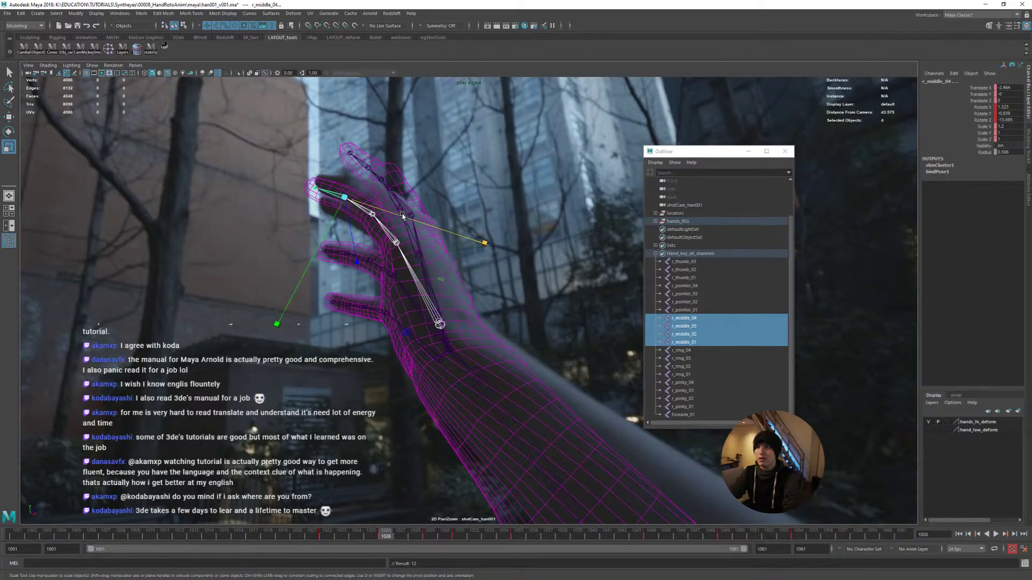
drag(404, 216, 382, 208)
Rotate the four r_pointer joints together on frame 1026 to bend the index finger down toward the footage
click(412, 225)
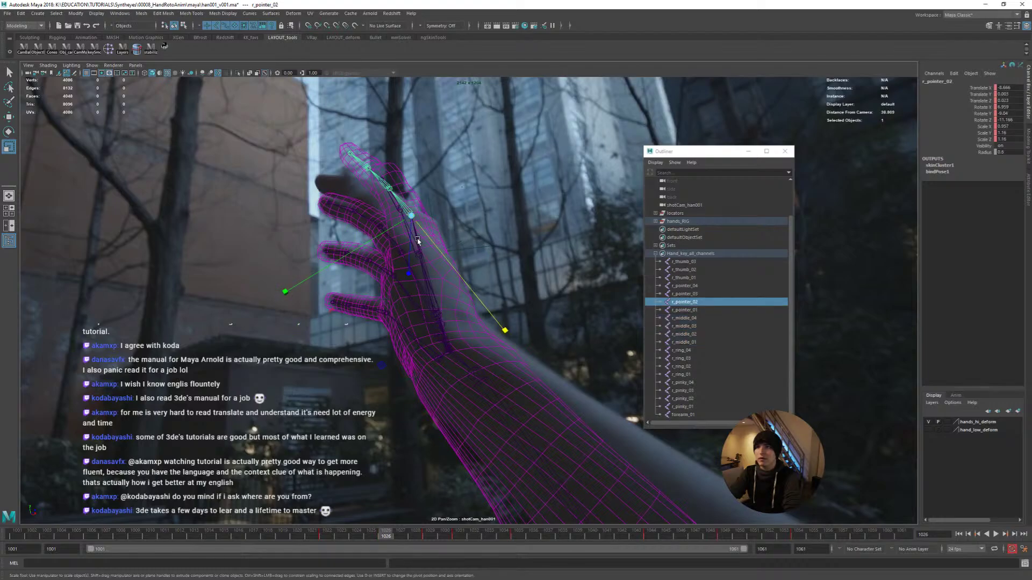
shift+click(418, 241)
key(space)
alt+drag(168, 277, 150, 271)
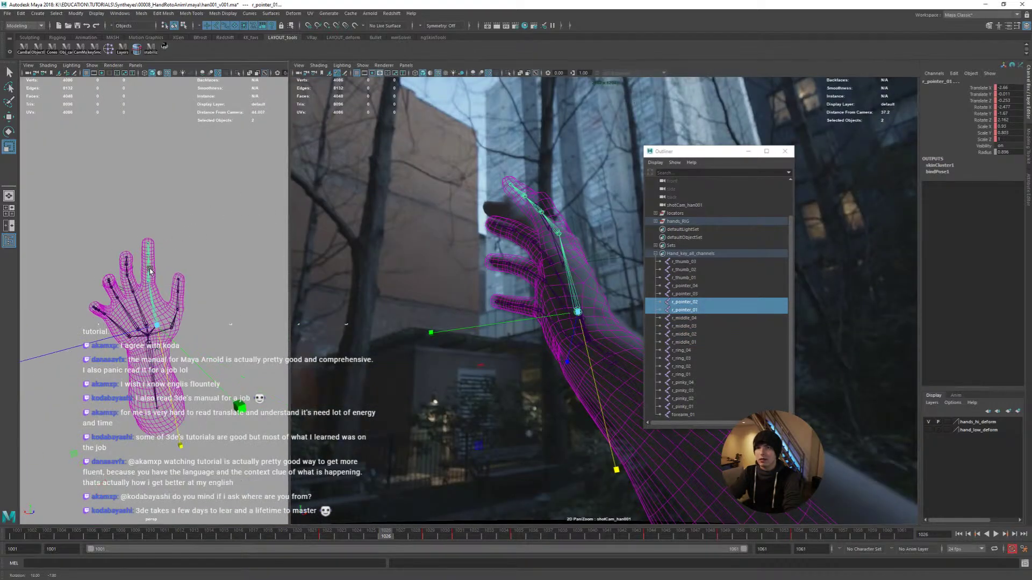
key(f)
click(142, 288)
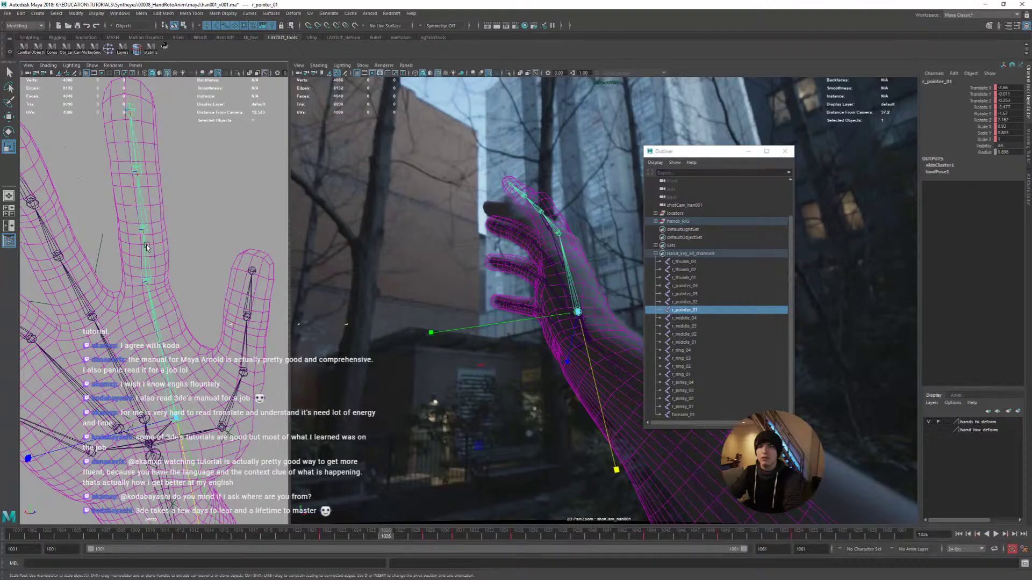
shift+click(146, 246)
shift+click(140, 190)
shift+click(134, 142)
key(space)
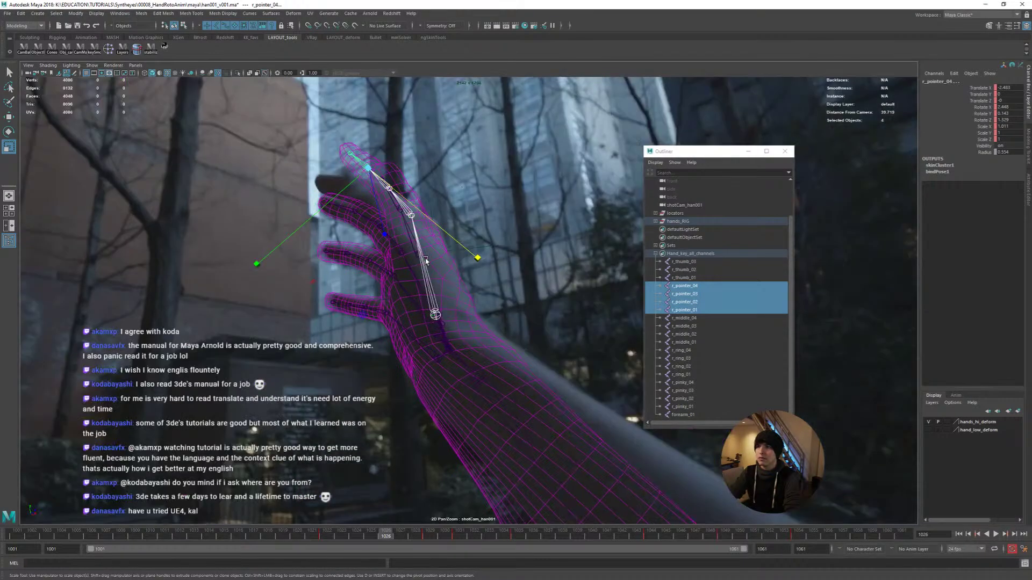
key(e)
drag(426, 264, 425, 290)
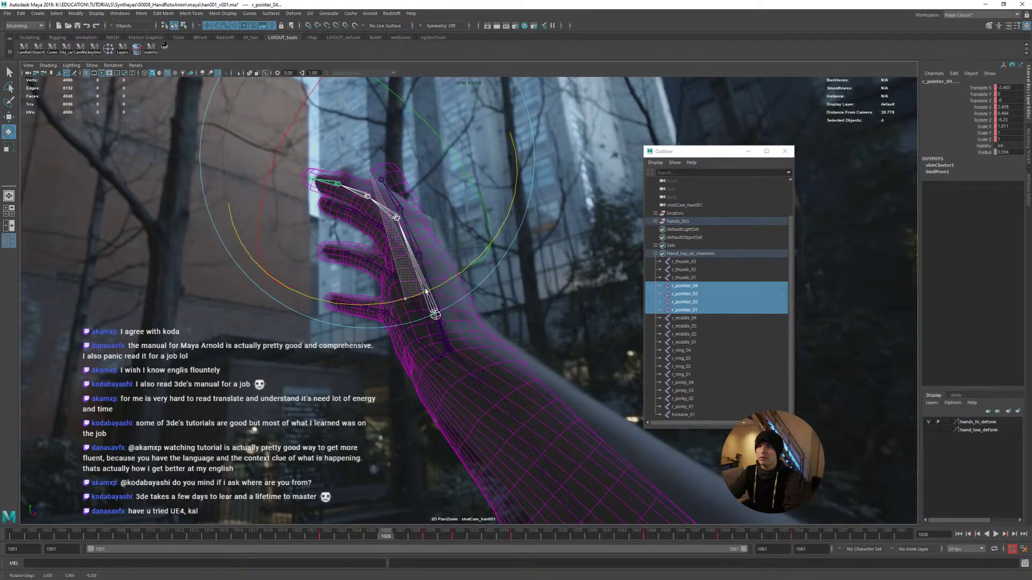
Shorten the four r_pointer joints along X and refine their rotation, leaving r_pointer_04 at an X scale of about 0.94
key(r)
drag(431, 204, 400, 203)
key(e)
drag(404, 321, 398, 324)
key(r)
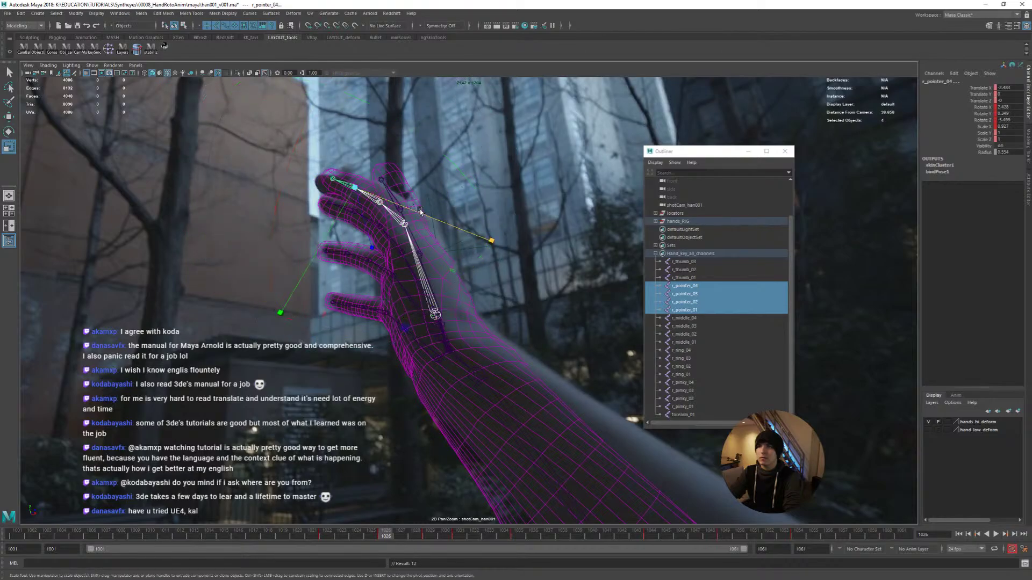
Rotate only the r_pointer_02, r_pointer_03 and r_pointer_04 joints on frame 1026 to line the index fingertip up with the footage
key(q)
drag(410, 226, 352, 192)
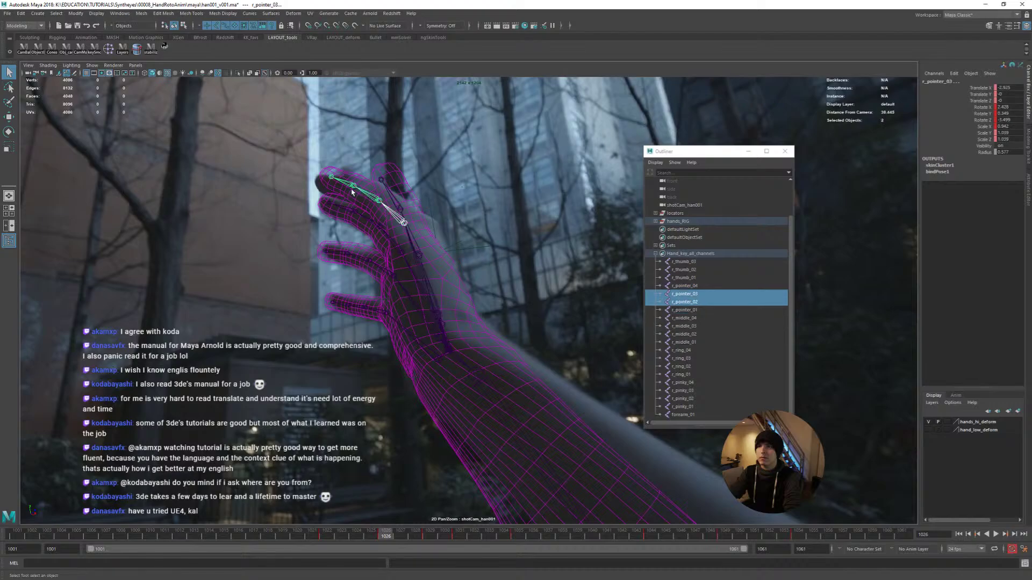
shift+click(350, 190)
key(e)
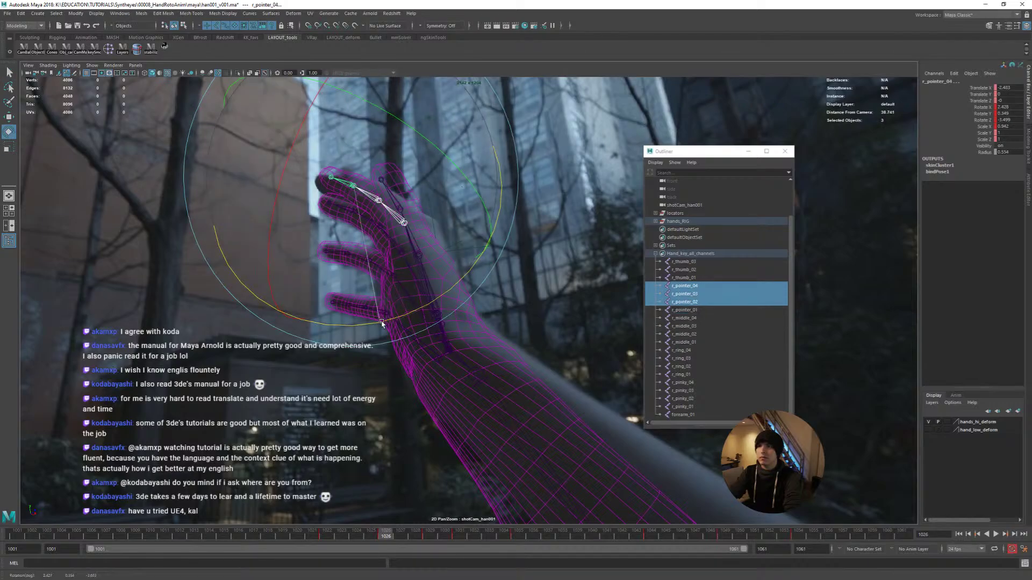
drag(382, 324, 411, 312)
key(q)
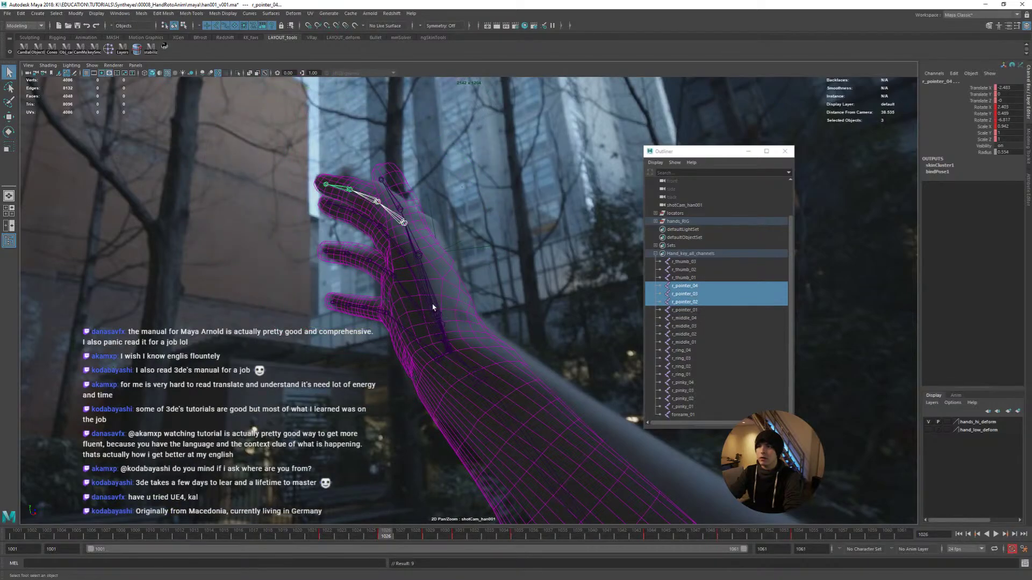
Rotate the r_thumb_01 joint on frame 1026 to swing the thumb in line with the filmed hand
click(418, 255)
key(space)
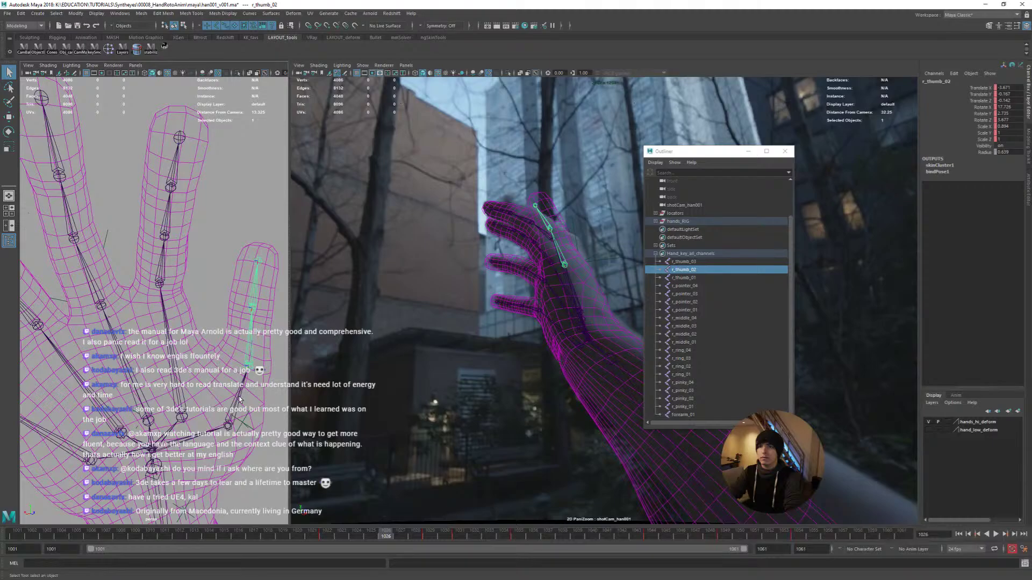
click(240, 400)
key(e)
key(space)
drag(467, 363, 527, 365)
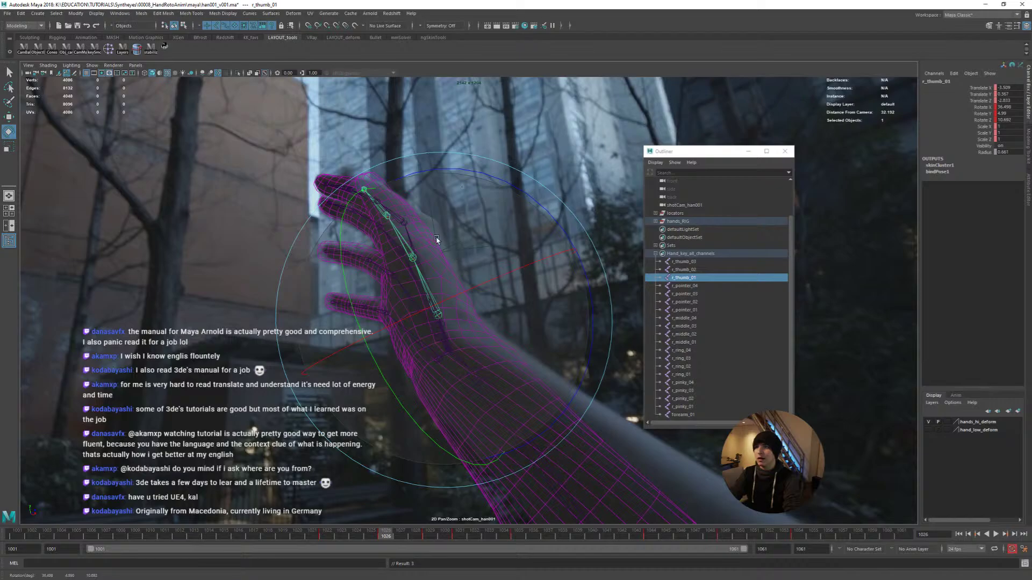
Adjust the scale of the r_pointer_01, r_middle_01 and r_ring_01 joints together on frame 1026 to refine the palm
key(w)
key(space)
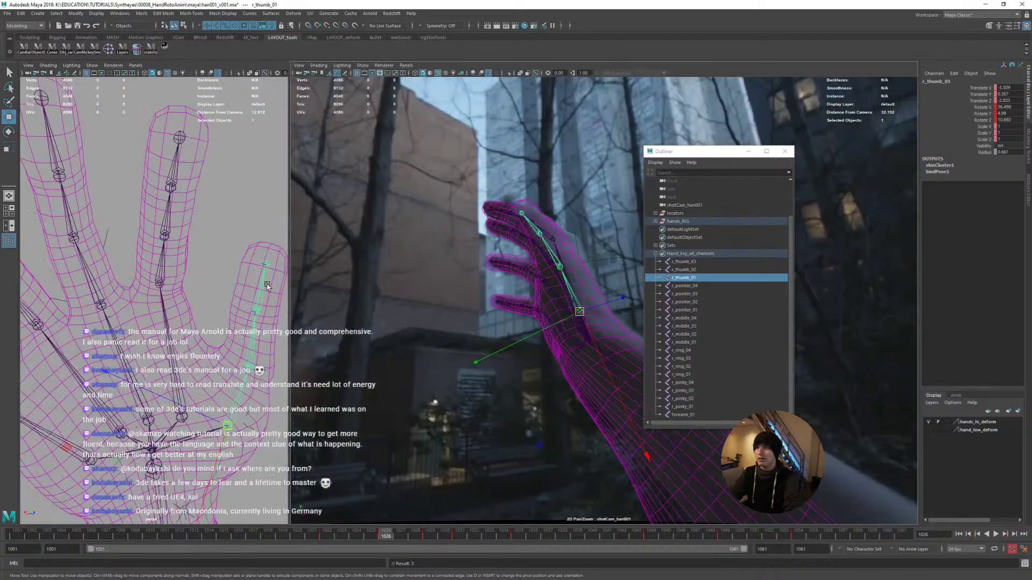
scroll(264, 281, down, 4)
alt+drag(263, 282, 144, 316)
alt+middle_drag(144, 316, 194, 319)
scroll(194, 319, up, 6)
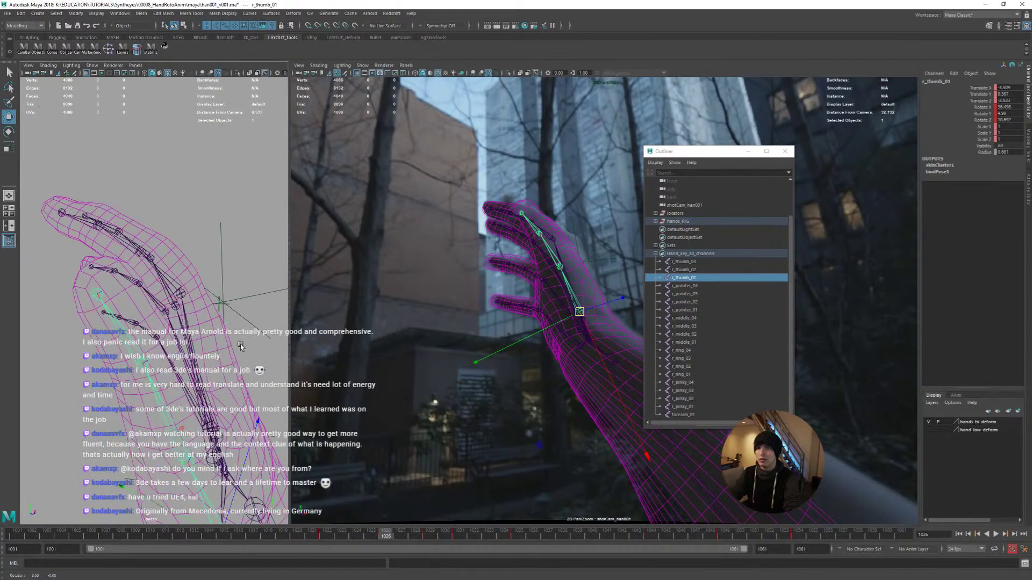
click(180, 325)
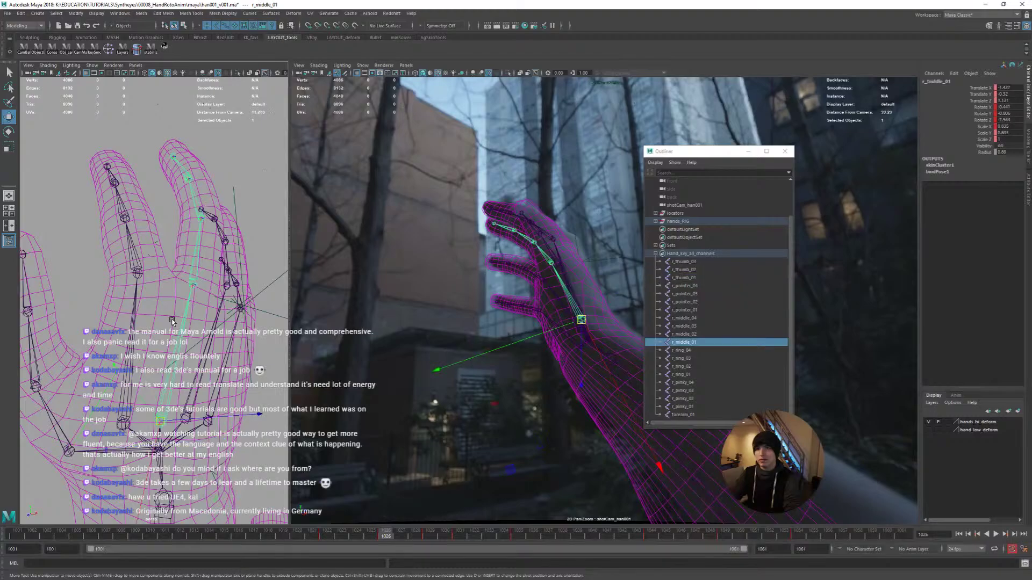
shift+click(138, 325)
alt+drag(138, 325, 242, 286)
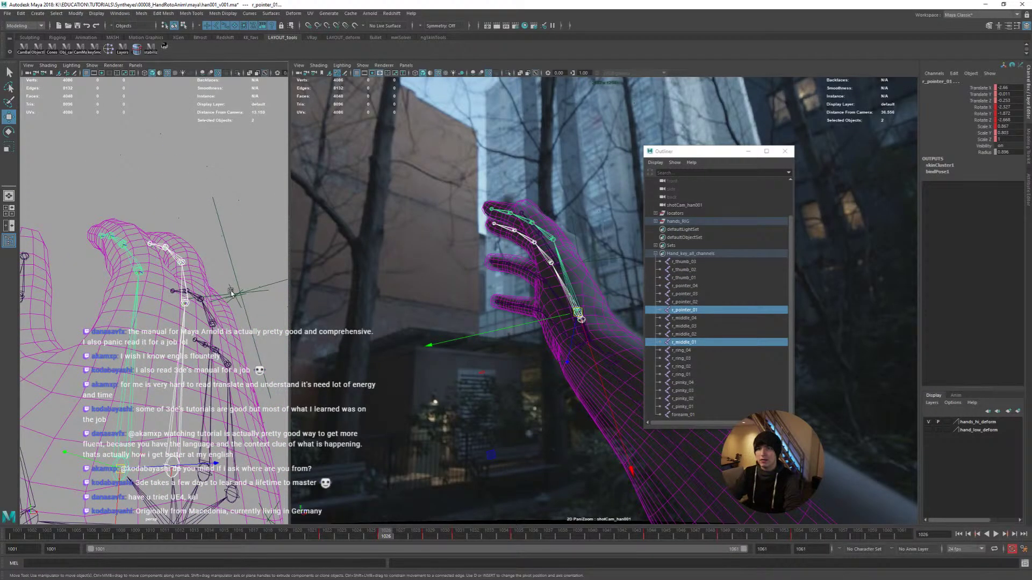
alt+drag(203, 323, 156, 328)
shift+click(206, 334)
key(r)
middle_drag(137, 322, 113, 308)
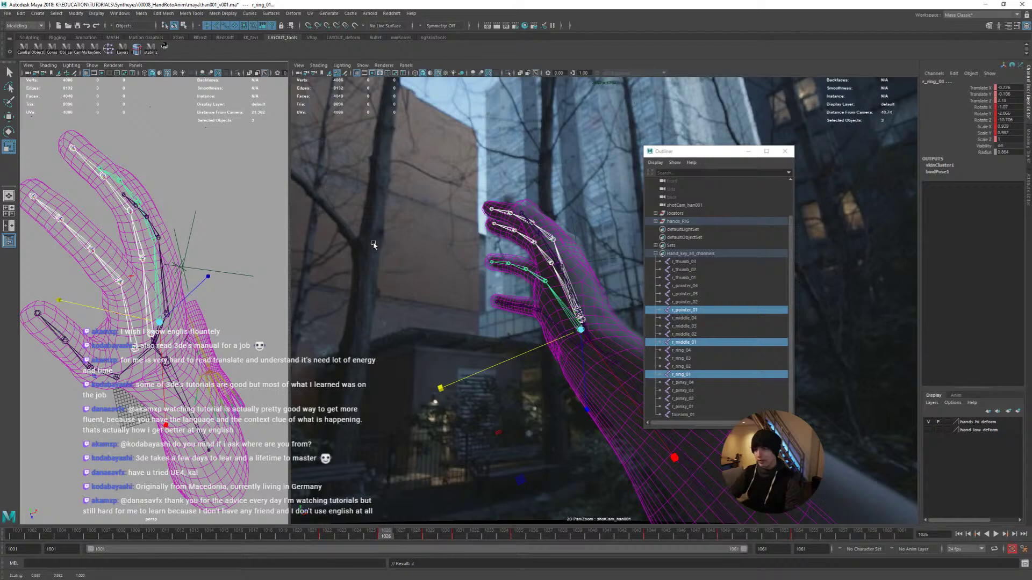
key(space)
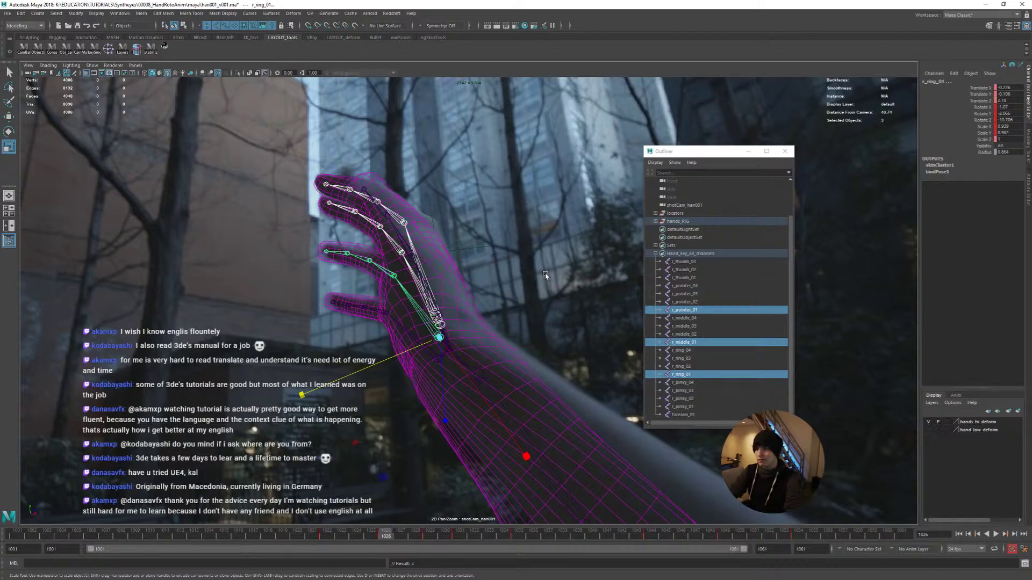
Rotate forearm_01 to align the arm with the footage and key all joints from r_thumb_03 to forearm_01 on frame 1026
click(494, 386)
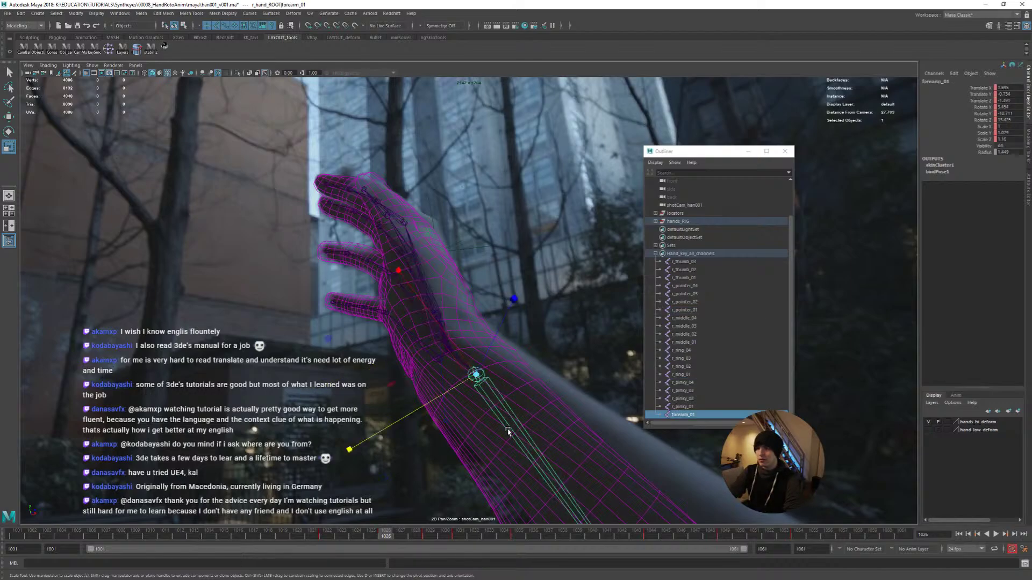
key(e)
drag(397, 501, 433, 510)
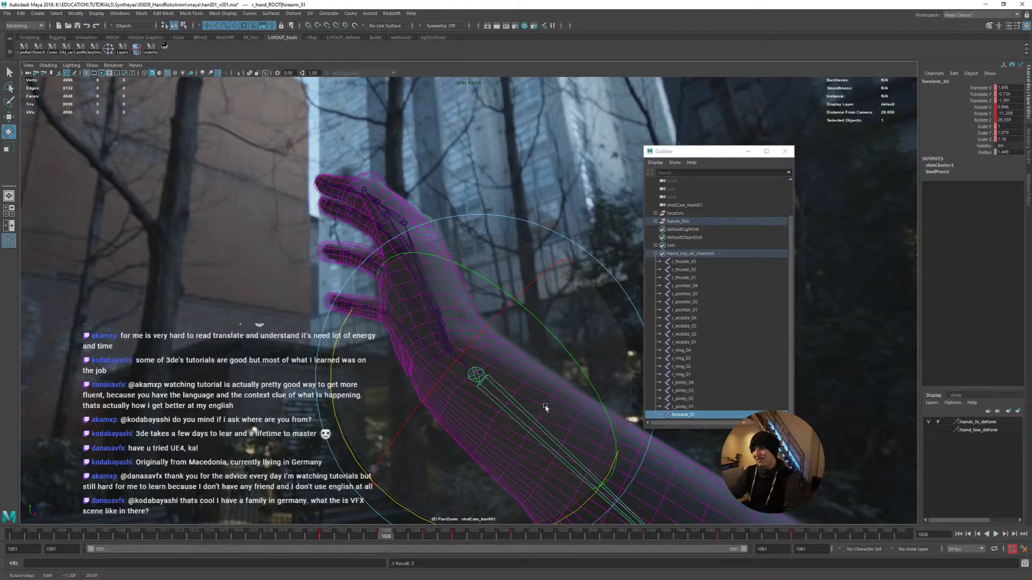
key(q)
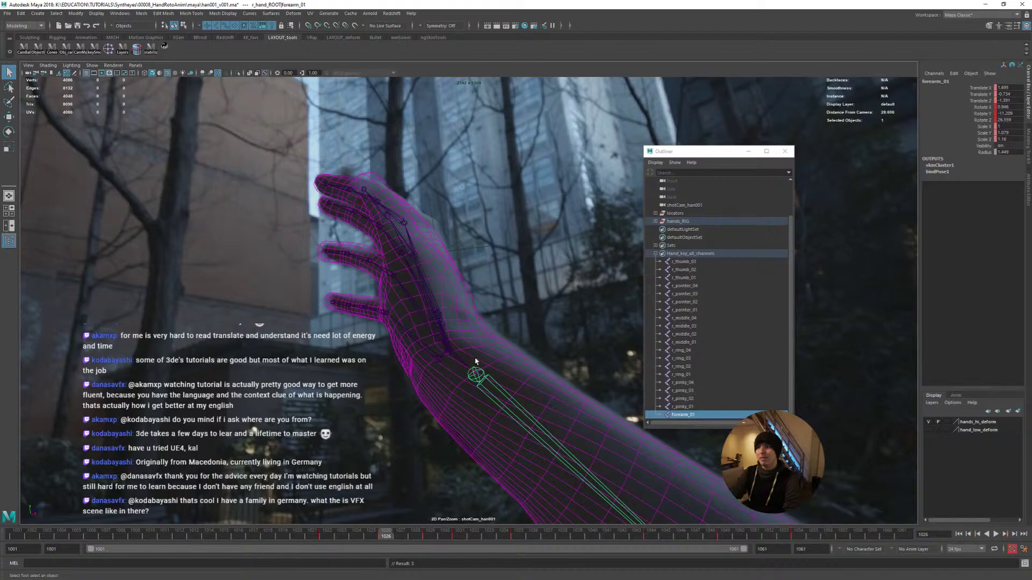
click(682, 262)
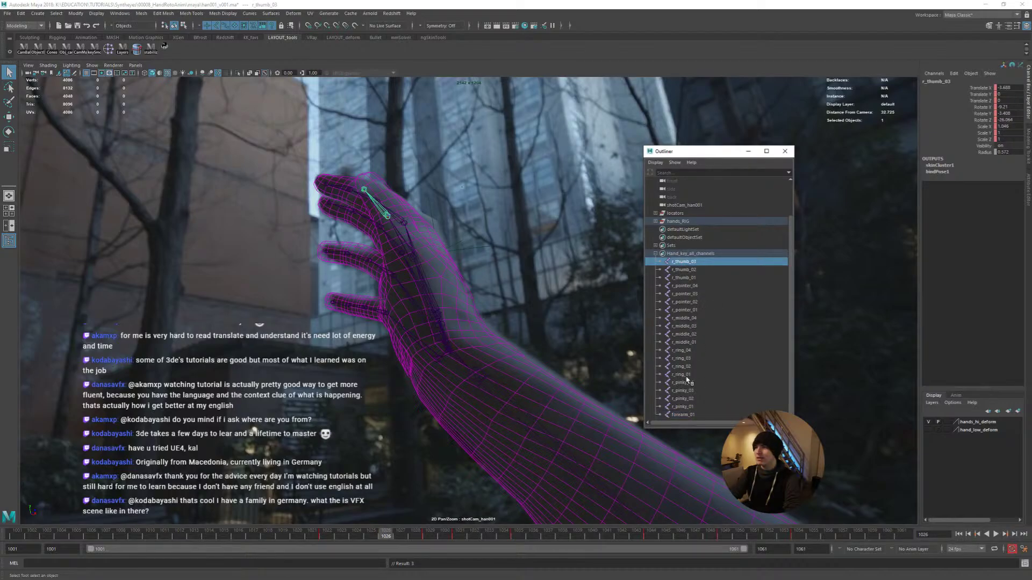
shift+click(683, 415)
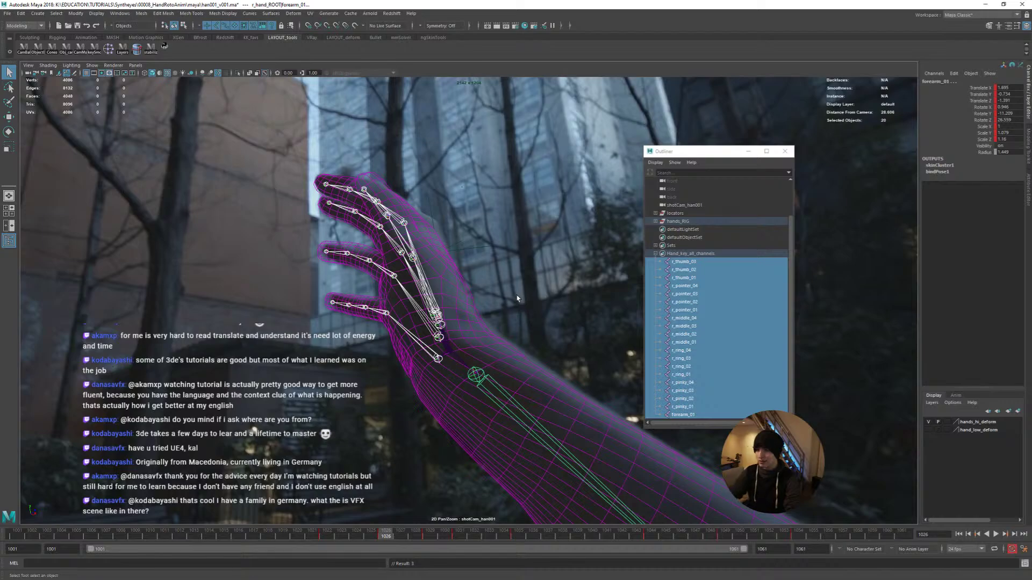
Scrub and play the hand animation from frame 1045 onward to check how the model follows the footage
drag(386, 539, 665, 560)
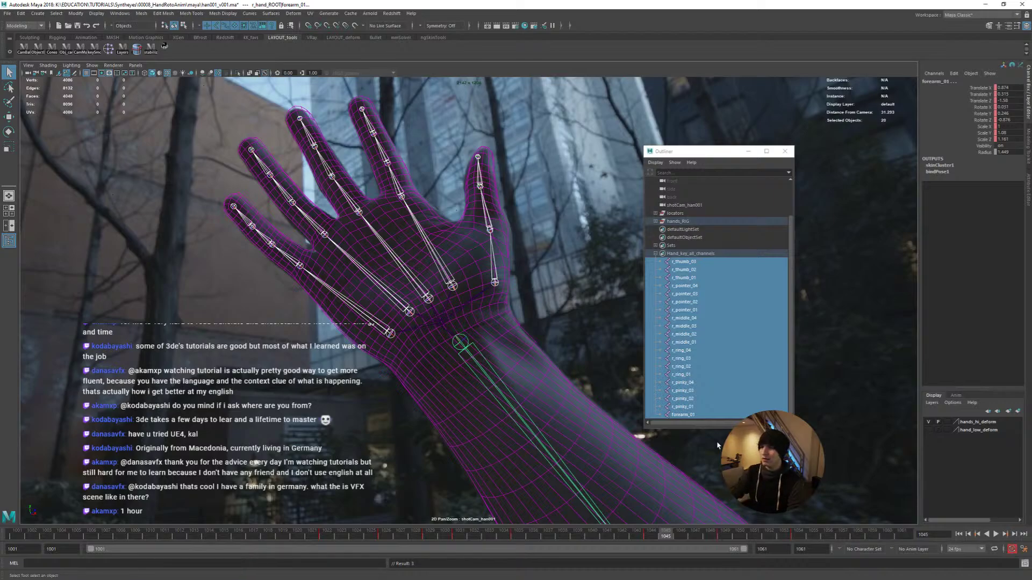
click(596, 373)
key(alt+v)
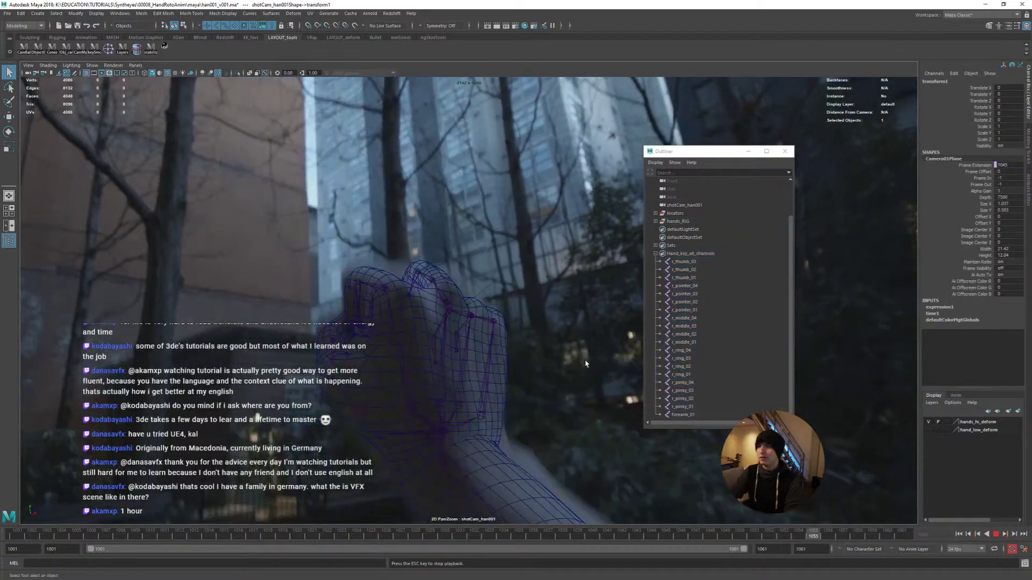
drag(763, 535, 784, 535)
key(ctrl+z)
key(alt+v)
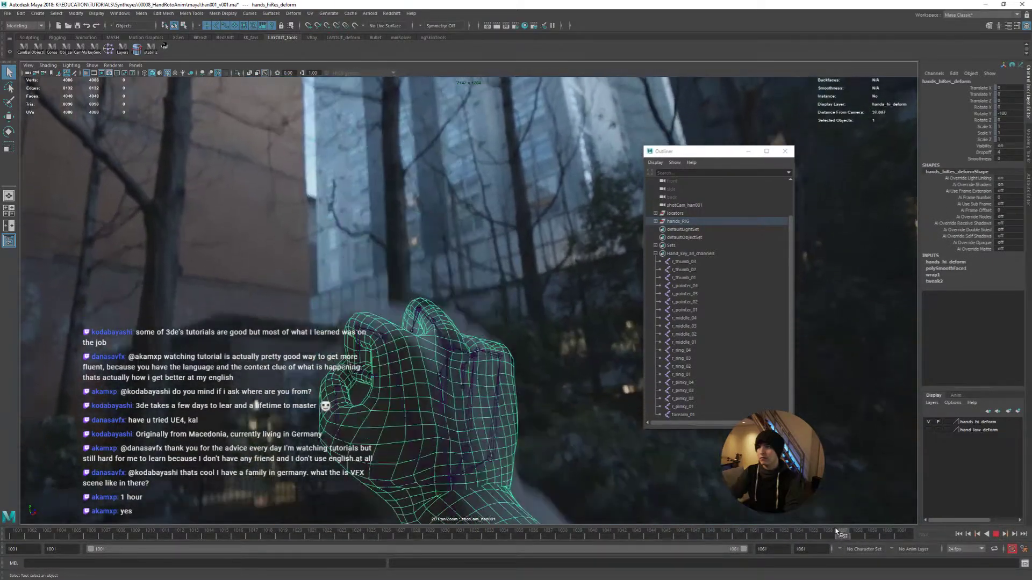
click(730, 530)
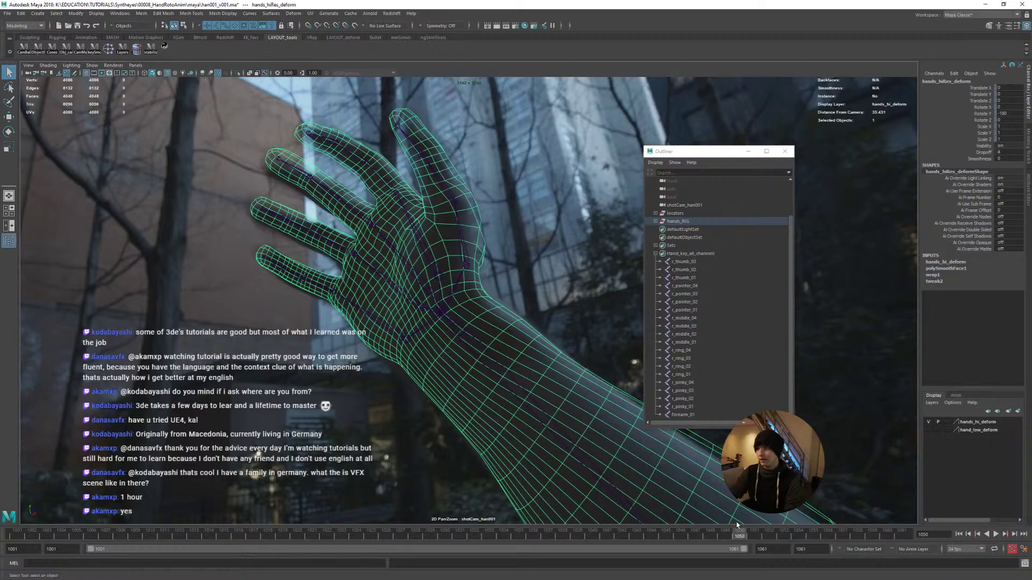
key(alt+v)
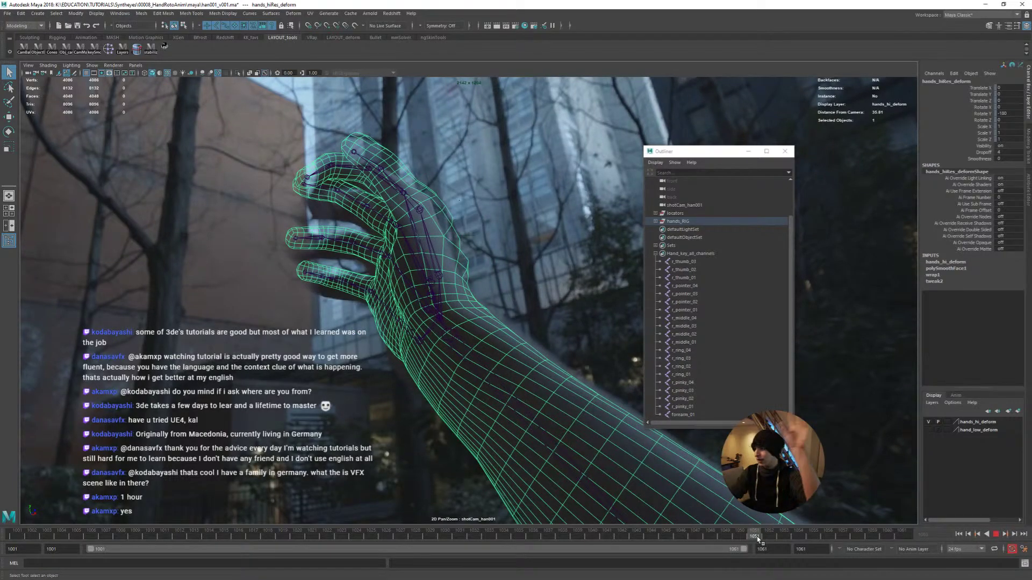
Stop playback on frame 1051 and rotate the r_pinky_02 joint to bring the pinky in line with the filmed finger
key(alt+v)
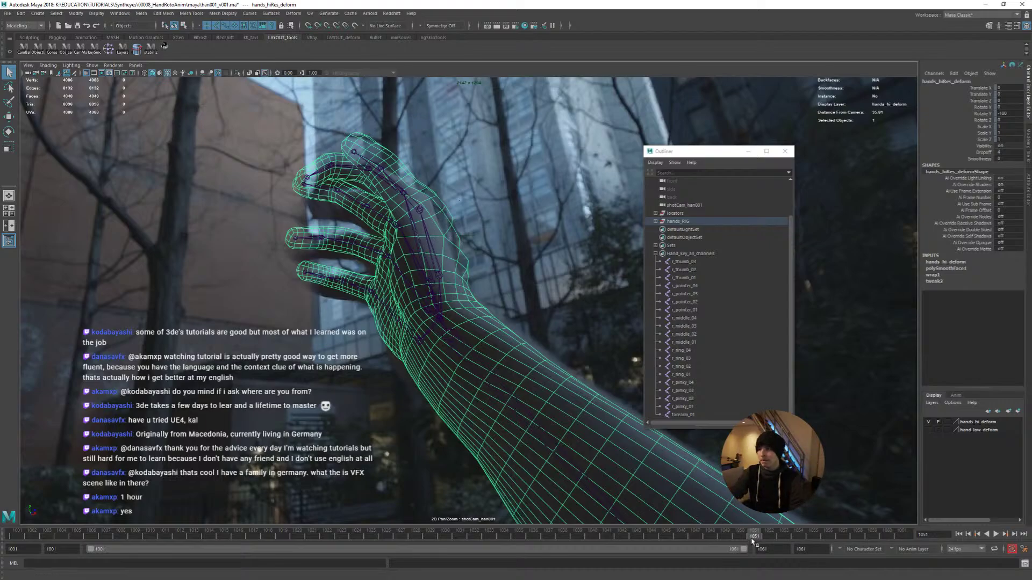
mouse_move(755, 539)
mouse_down()
mouse_move(768, 539)
mouse_move(755, 539)
mouse_up()
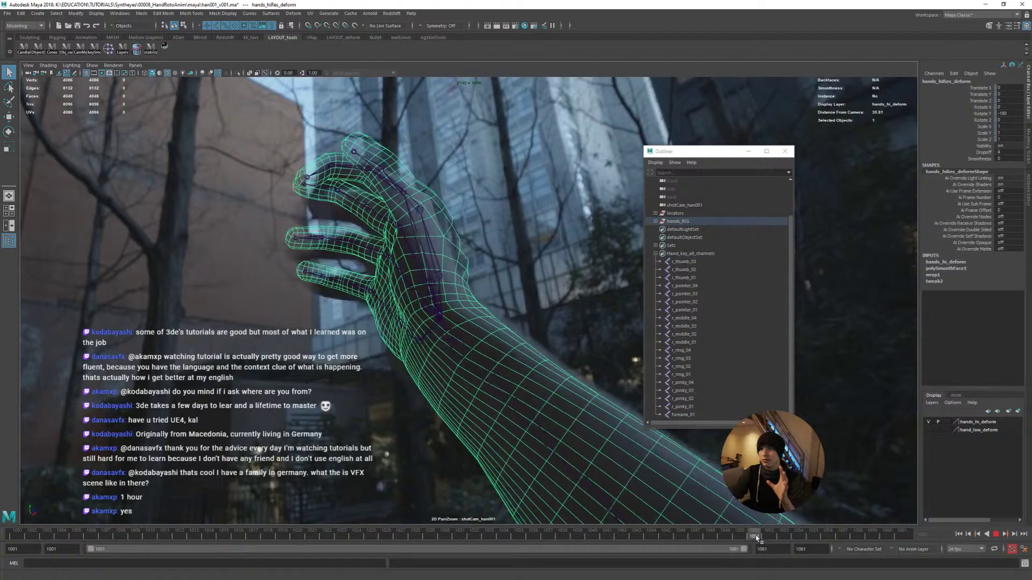
click(363, 291)
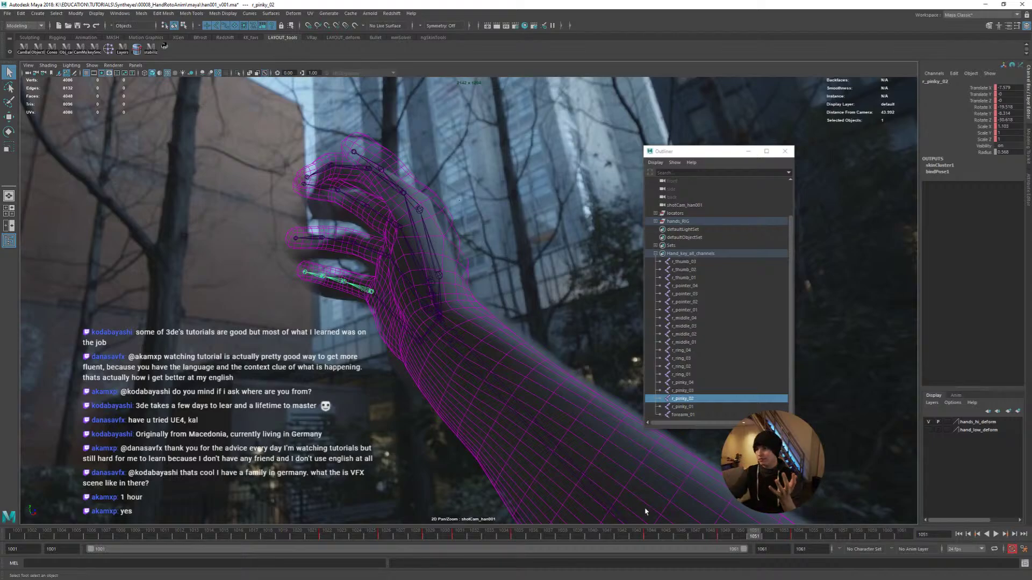
key(alt+v)
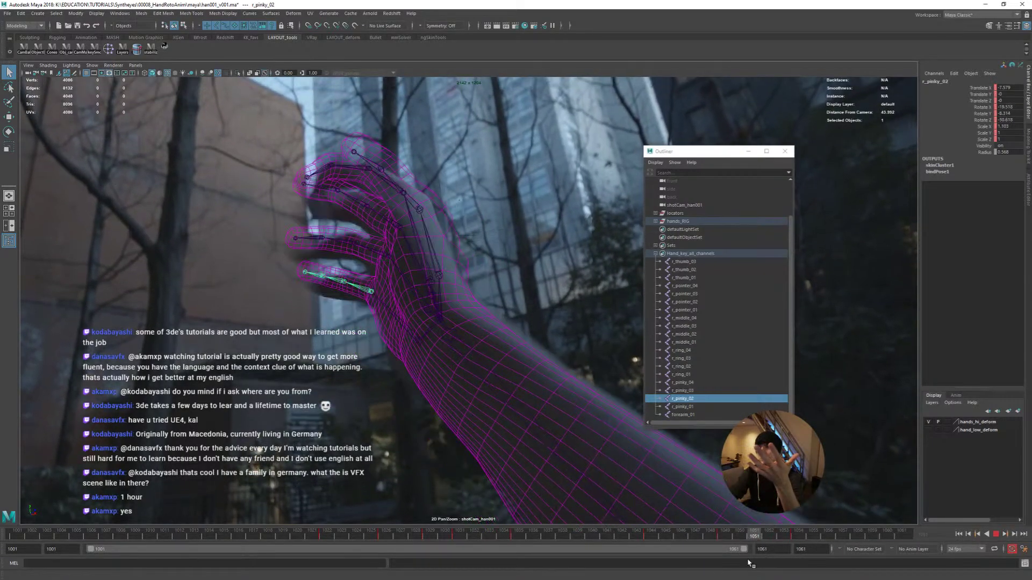
key(alt+v)
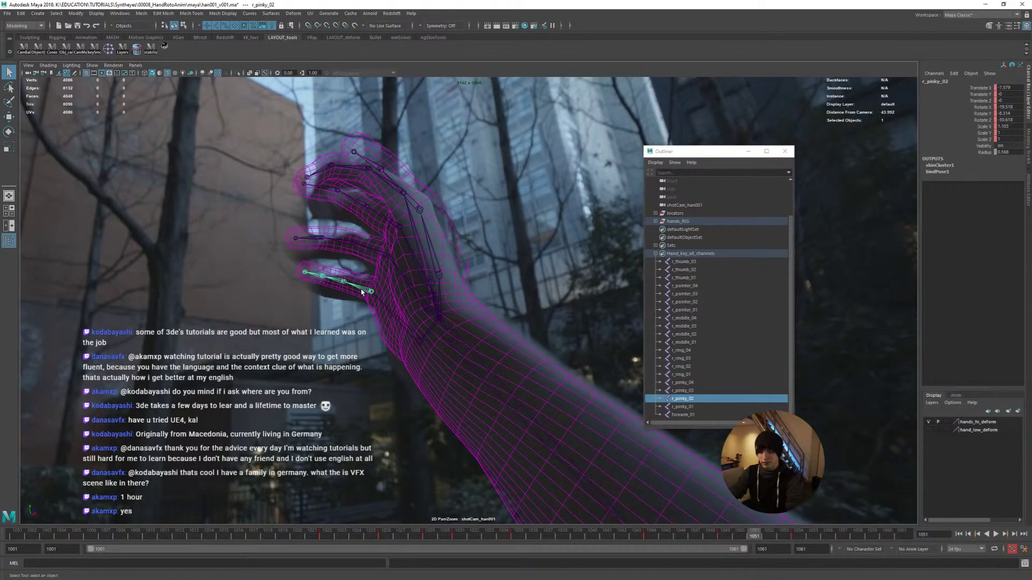
key(e)
drag(369, 311, 385, 309)
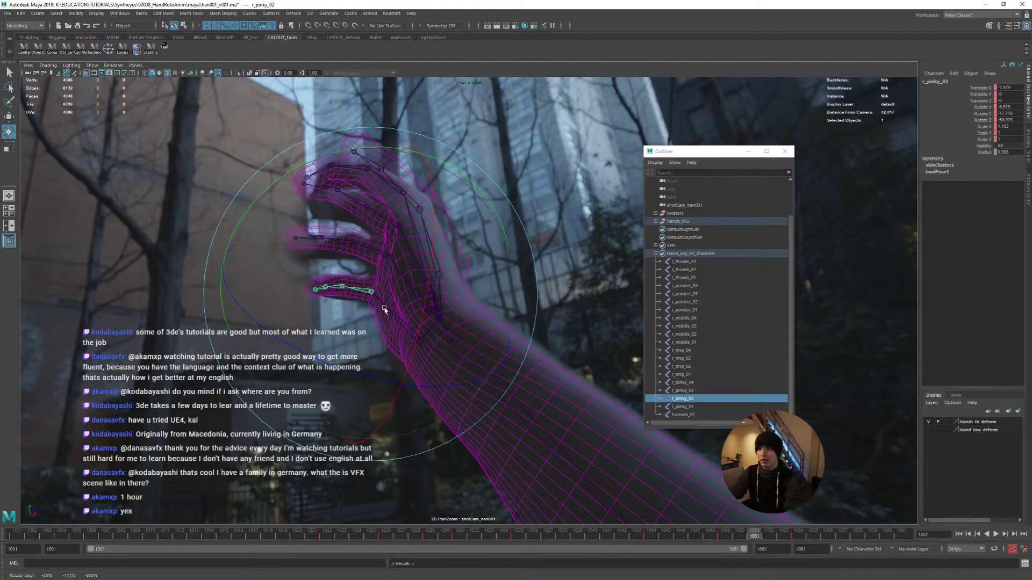
Rotate the r_ring_02, r_ring_03 and r_ring_04 joints together on frame 1051 to curl the ring finger onto the footage
key(q)
click(346, 245)
shift+click(308, 245)
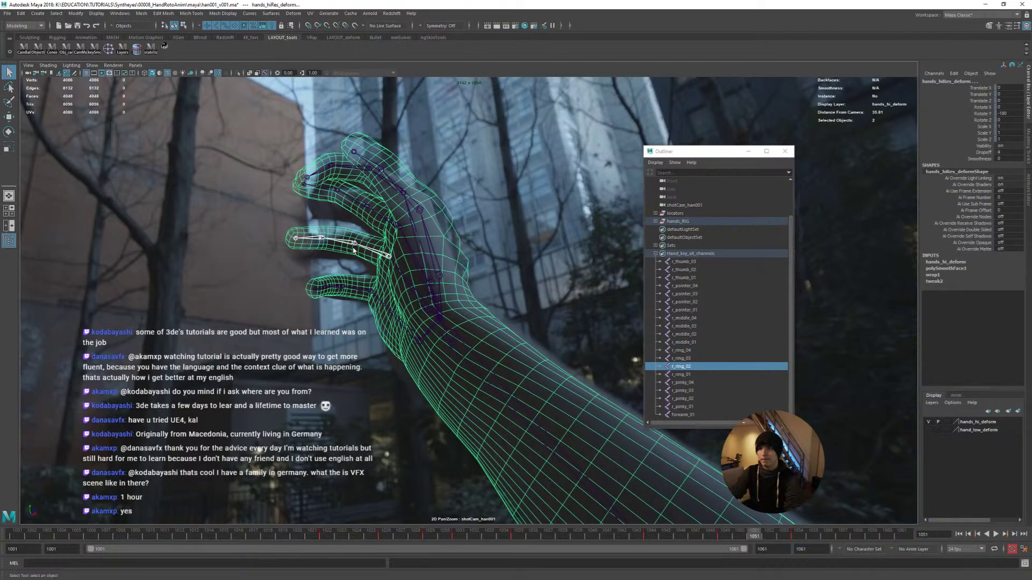
click(369, 250)
shift+click(340, 242)
shift+click(316, 238)
key(e)
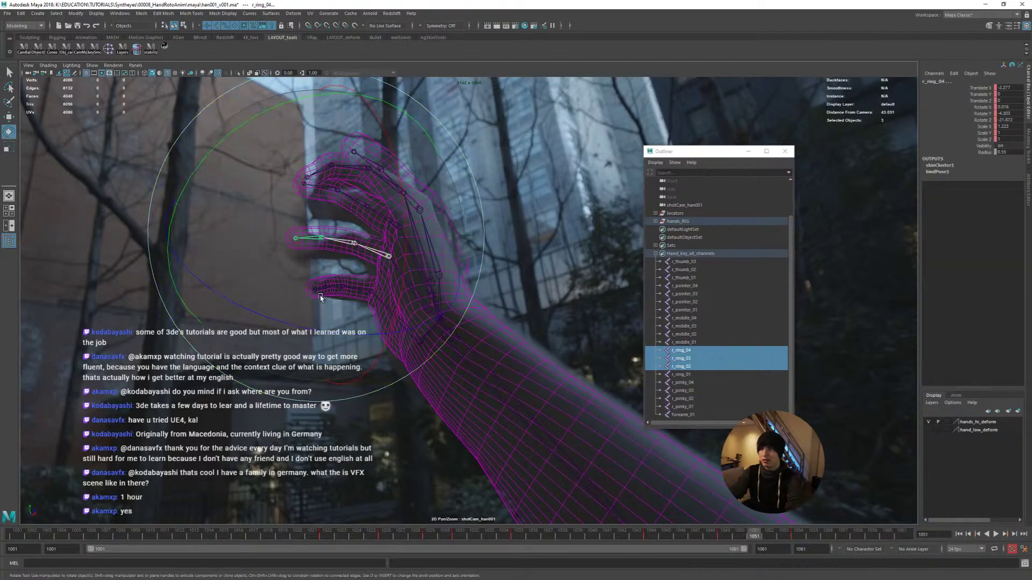
drag(321, 297, 345, 309)
Try to curl the r_middle_02, r_middle_03 and r_middle_04 joints together on frame 1051
key(q)
click(381, 215)
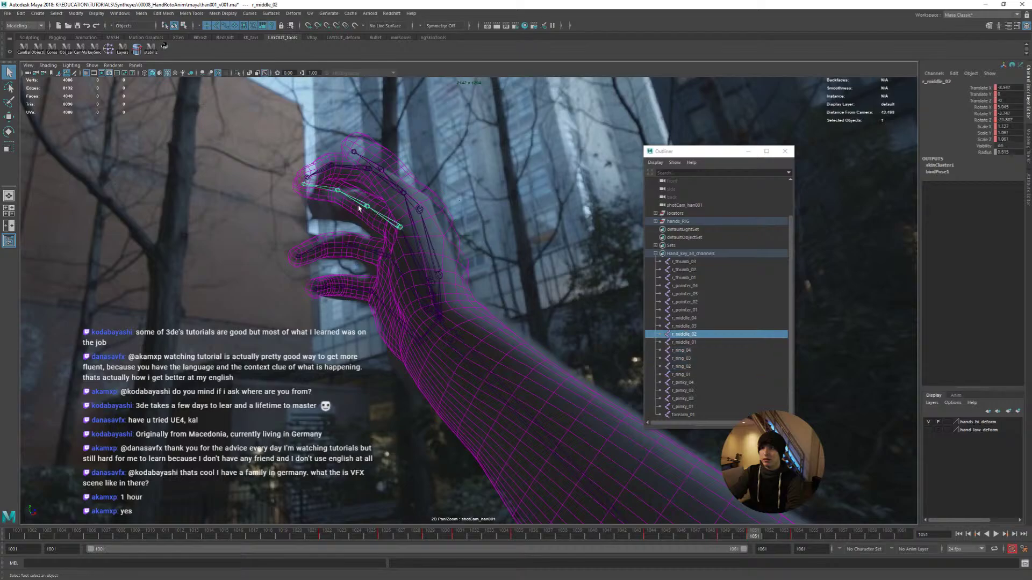
shift+click(332, 199)
shift+click(326, 190)
key(e)
drag(273, 246, 339, 259)
drag(325, 213, 378, 226)
key(ctrl+z)
key(w)
key(ctrl+z)
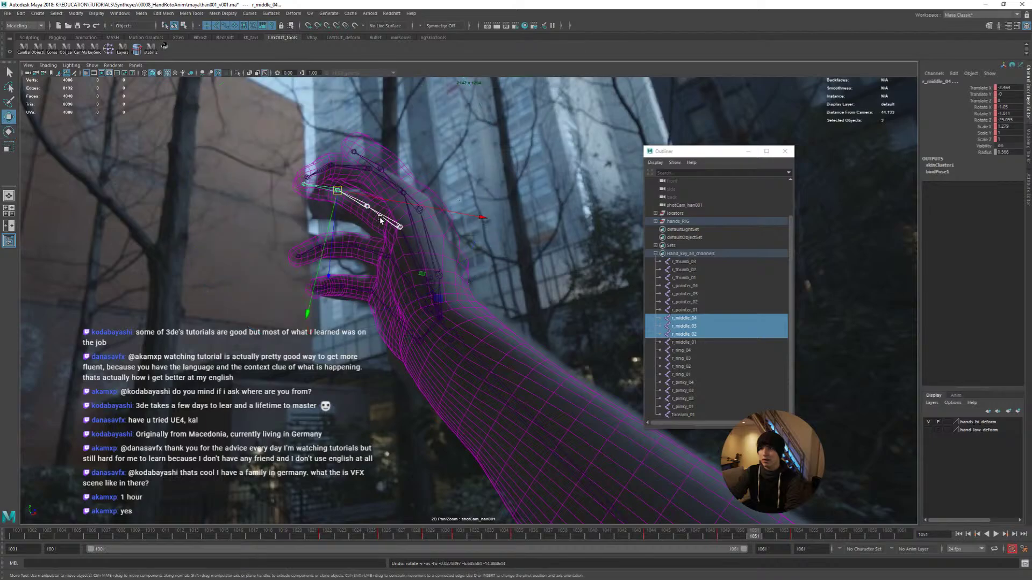
Rotate r_middle_02 by itself on frame 1051 and curl r_middle_03 and r_middle_04 together to follow the filmed middle finger
click(385, 220)
key(e)
click(395, 229)
key(q)
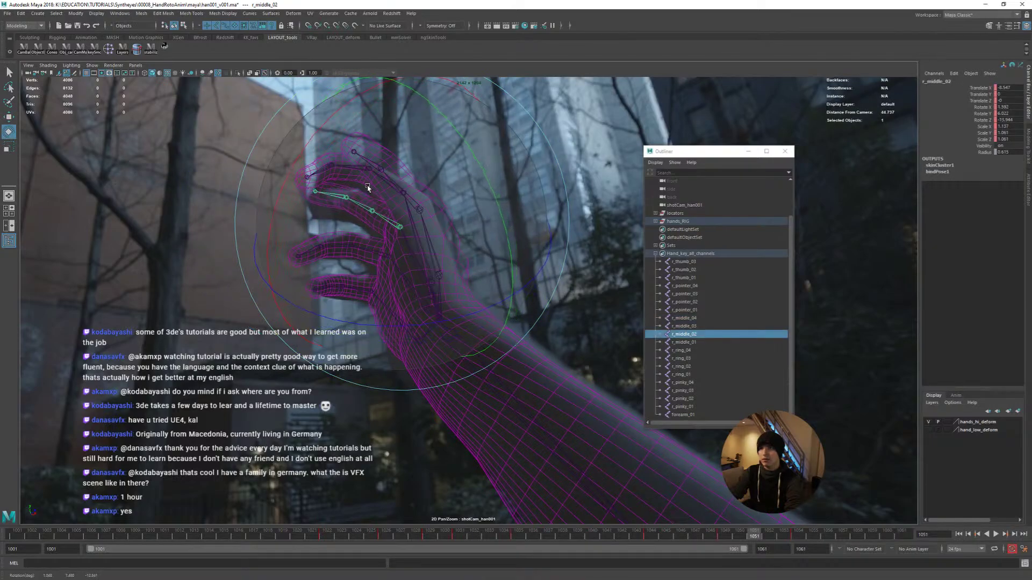
click(335, 200)
drag(361, 210, 305, 197)
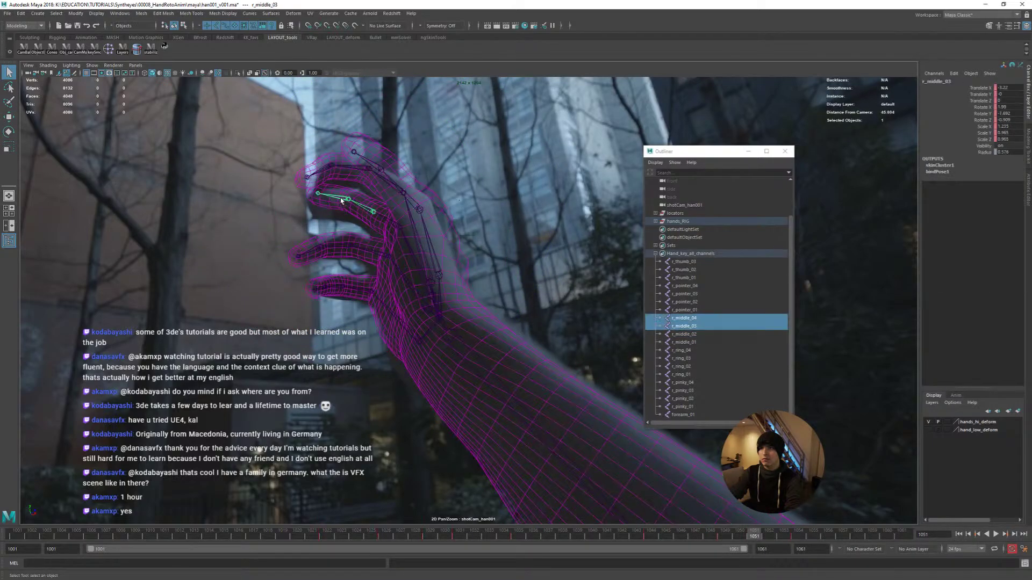
key(e)
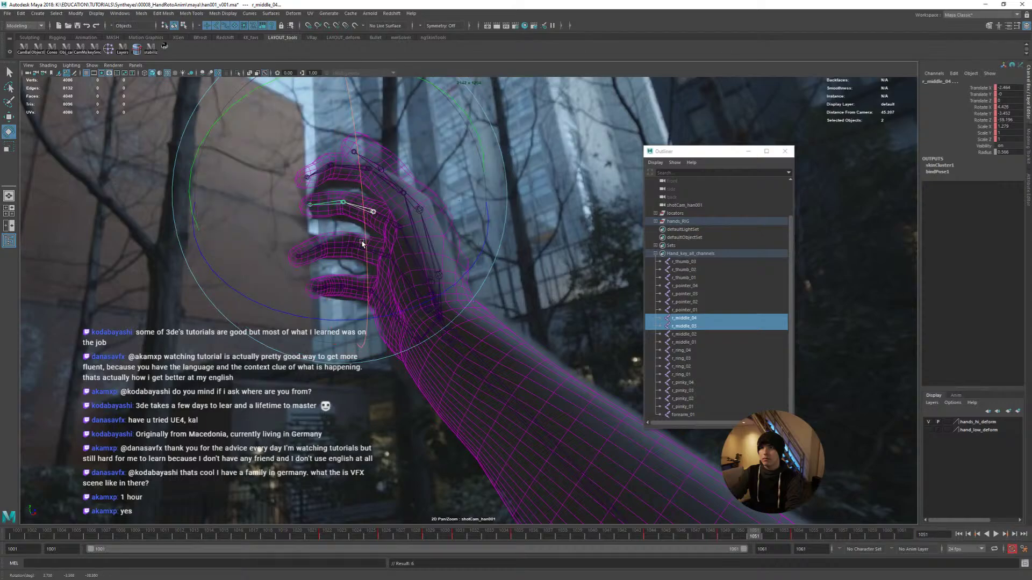
Refine the r_middle_02 rotation on frame 1051 and slightly rotate the r_middle_01 joint at the palm
click(400, 225)
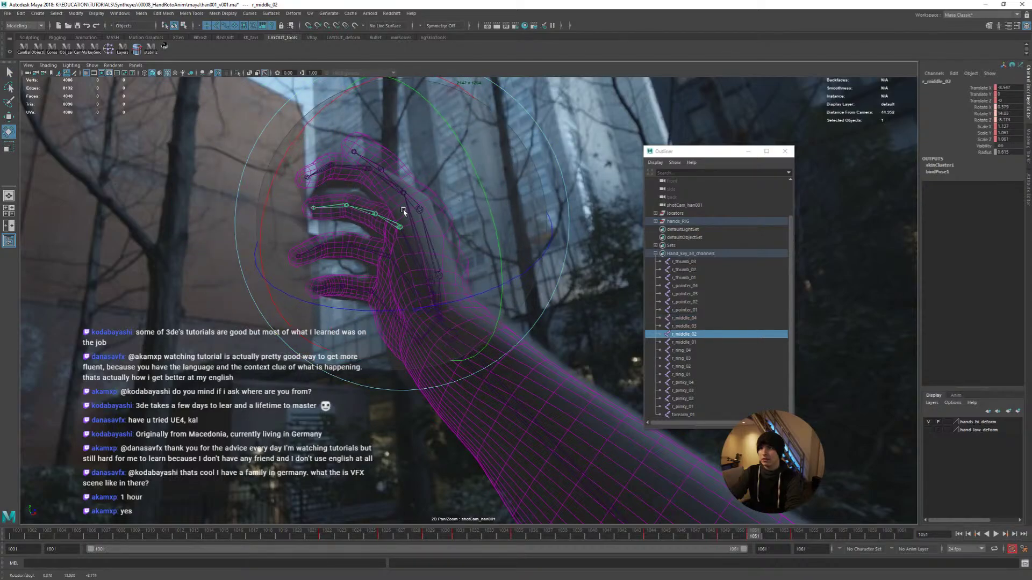
mouse_move(262, 215)
mouse_down()
mouse_move(274, 197)
mouse_move(269, 204)
mouse_up()
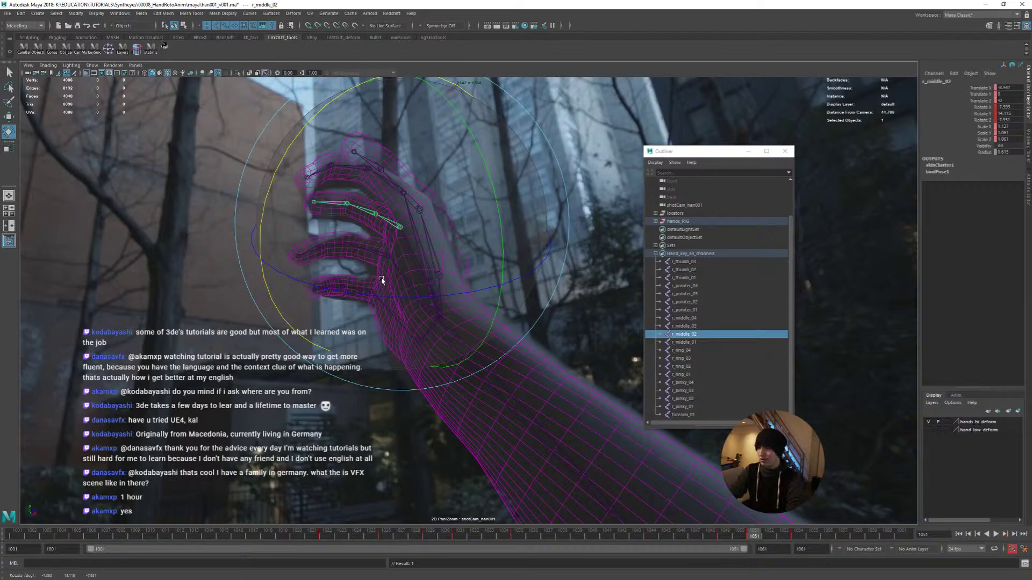
key(q)
click(407, 241)
key(e)
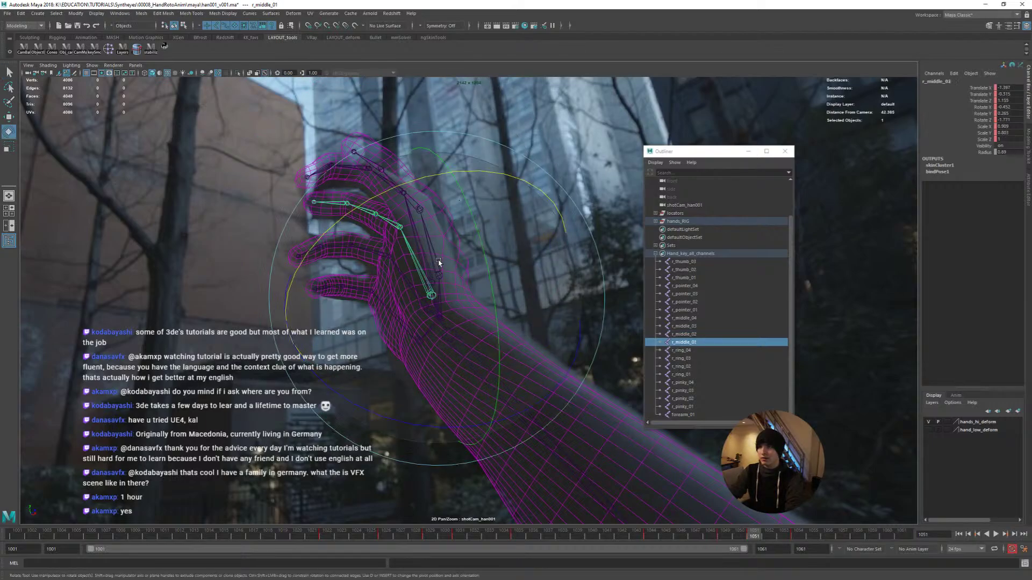
Fine-tune the rotation of r_middle_02 once more and key its rotation on frame 1051
key(q)
click(356, 212)
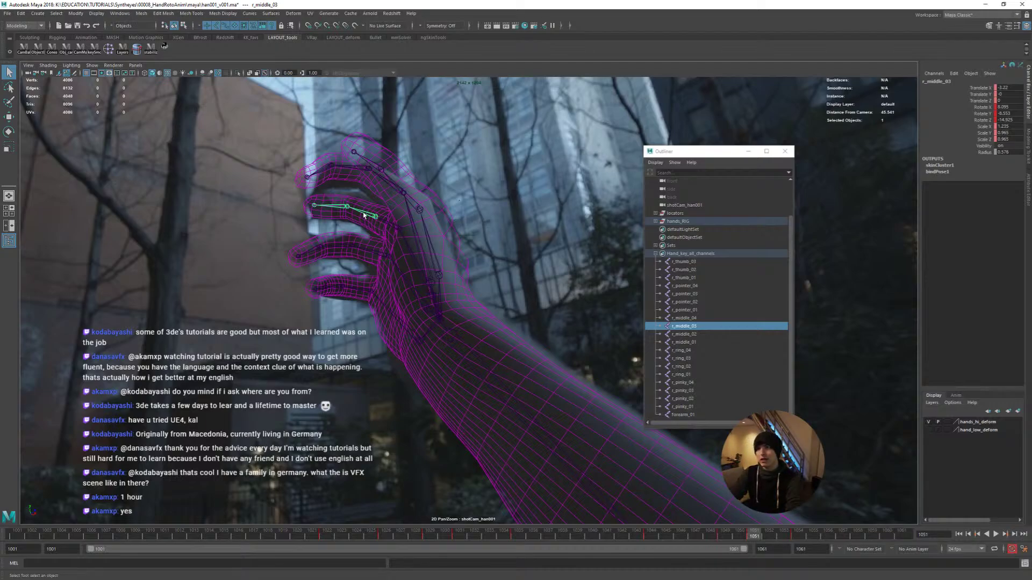
key(Down)
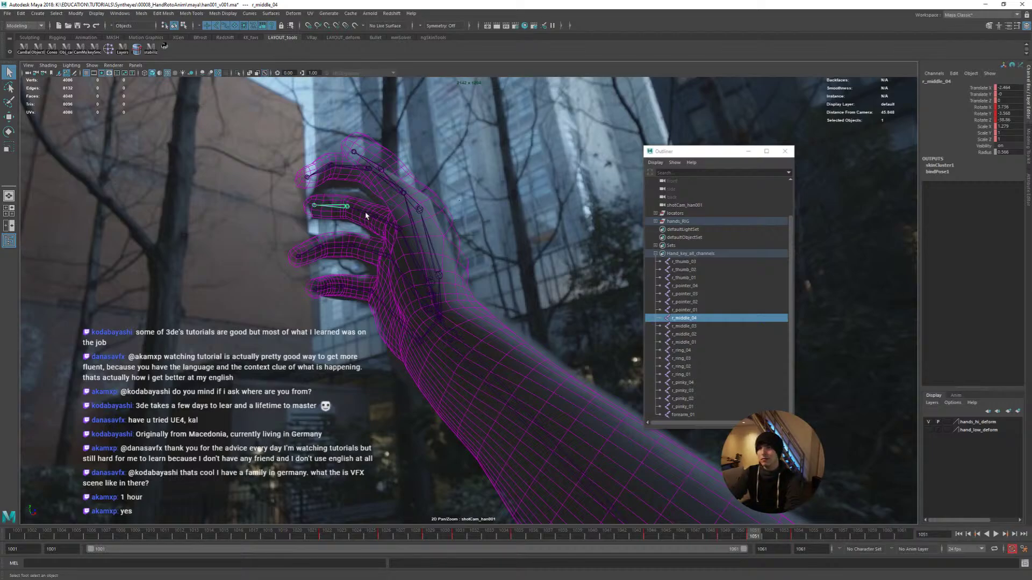
key(Up)
key(Up)
key(e)
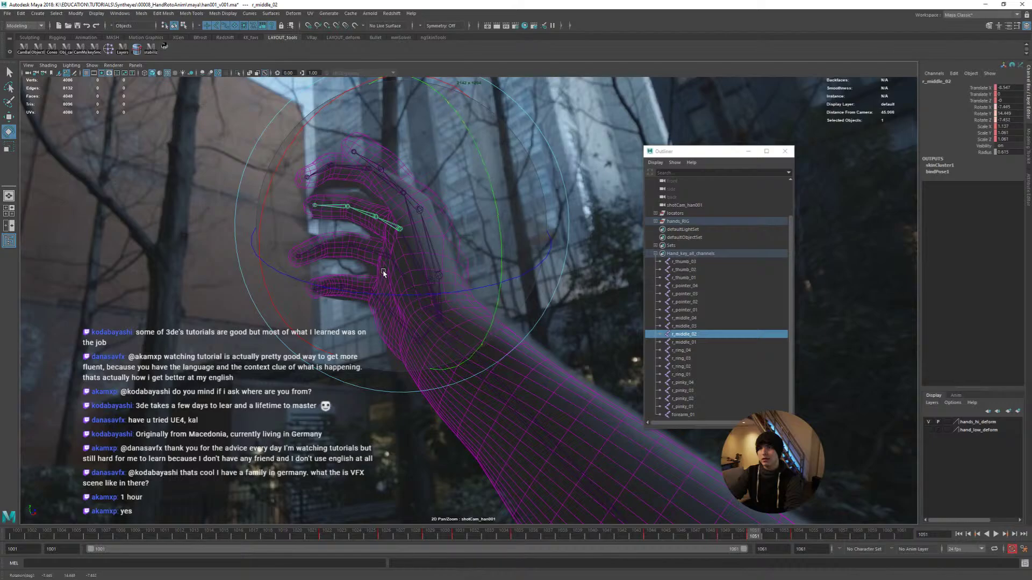
drag(383, 273, 386, 220)
key(shift+e)
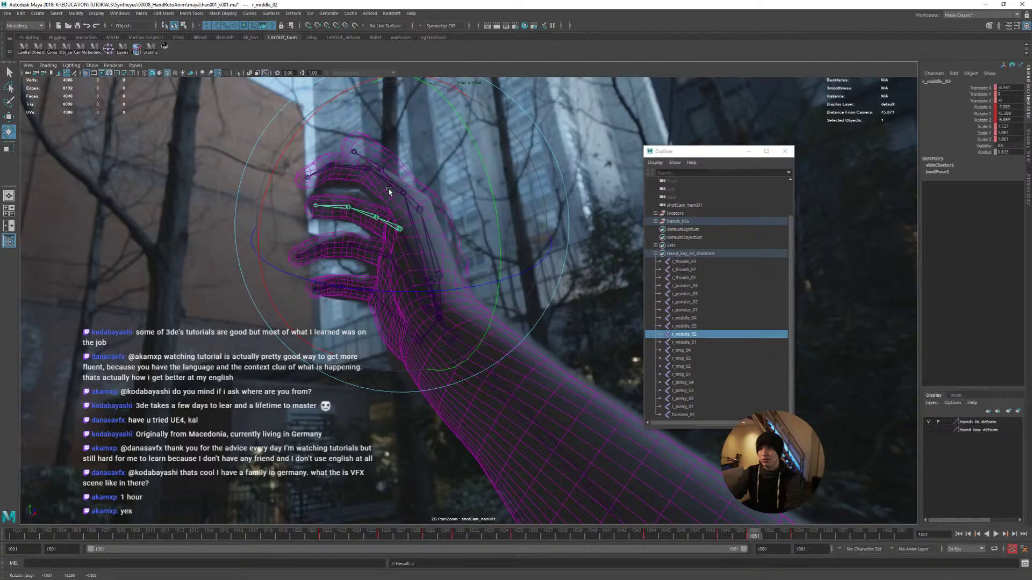
Rotate the r_pointer_02 joint on frame 1051 to align the index finger with the footage
key(q)
click(383, 185)
key(e)
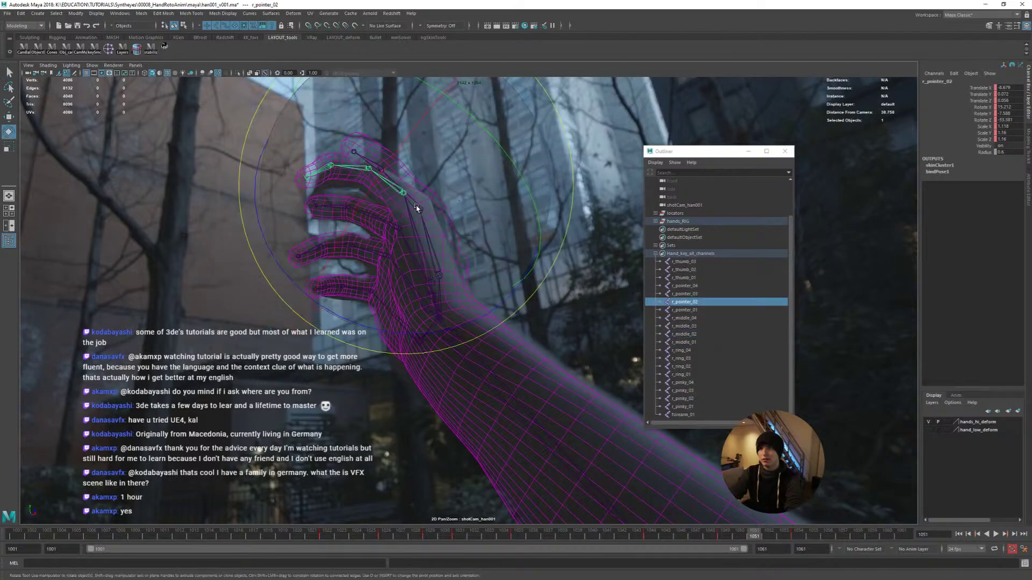
drag(414, 207, 294, 160)
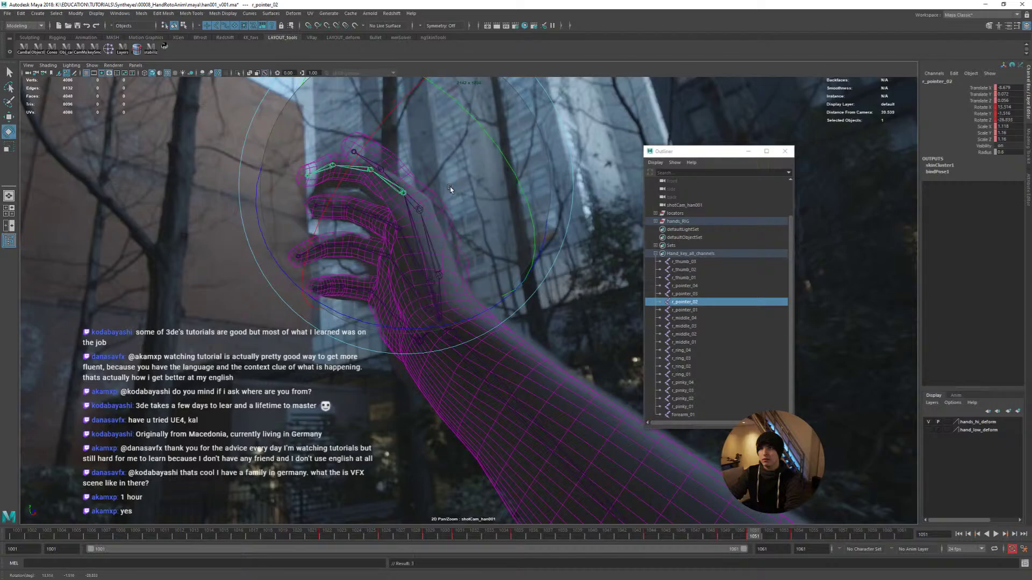
Slightly rotate the r_thumb_01 and r_pointer_01 base joints on frame 1051 to match the filmed thumb and index finger
key(q)
click(435, 231)
key(e)
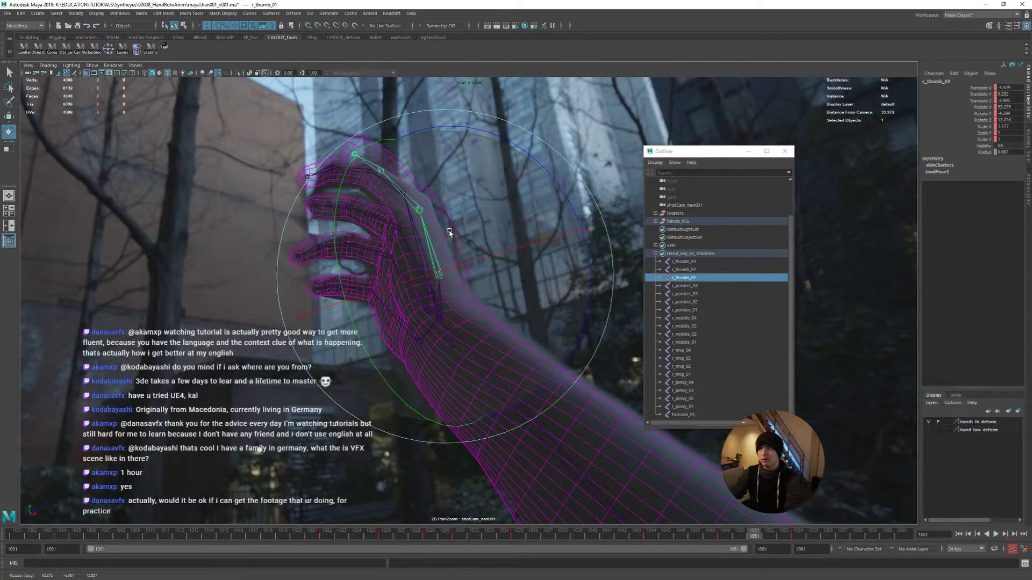
key(q)
click(421, 234)
key(e)
drag(422, 235, 437, 242)
Rotate the r_pointer_04 joint on frame 1051 to bend the index fingertip downward
key(q)
click(326, 180)
key(e)
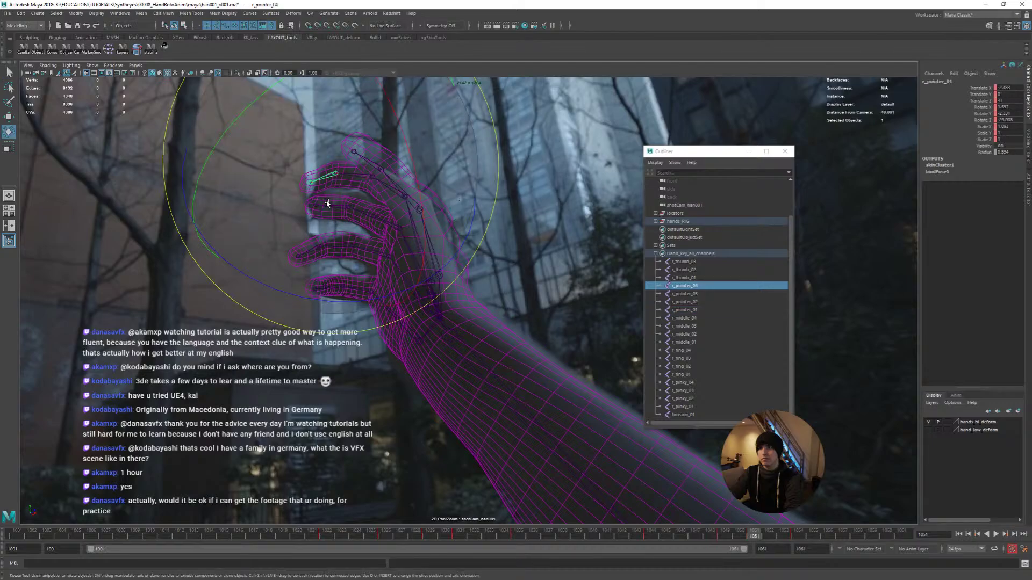
mouse_move(359, 230)
mouse_down()
mouse_move(372, 233)
mouse_move(367, 239)
mouse_up()
key(q)
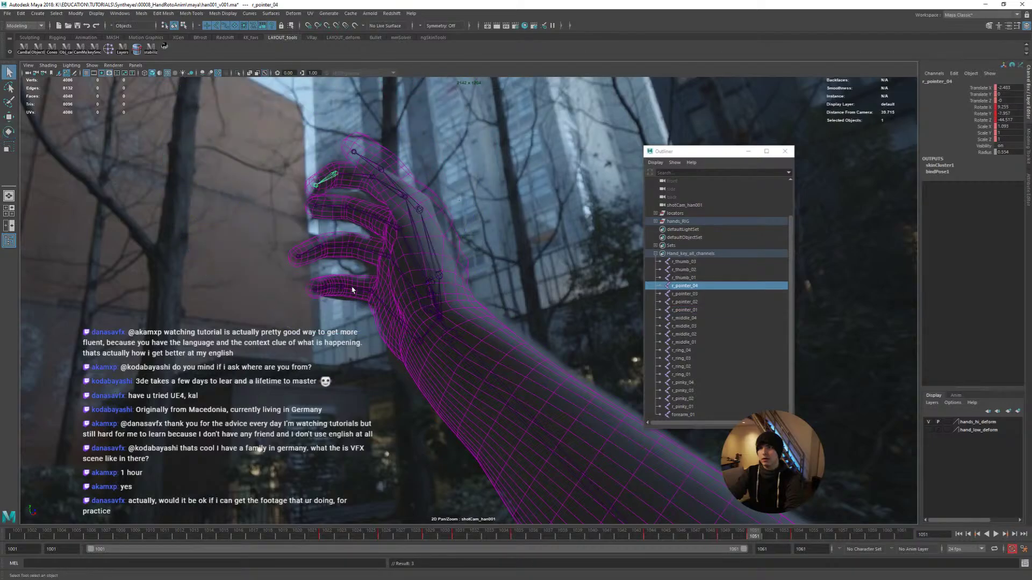
Key the translation and rotation of all joints from r_thumb_03 to forearm_01 on frame 1051
click(684, 262)
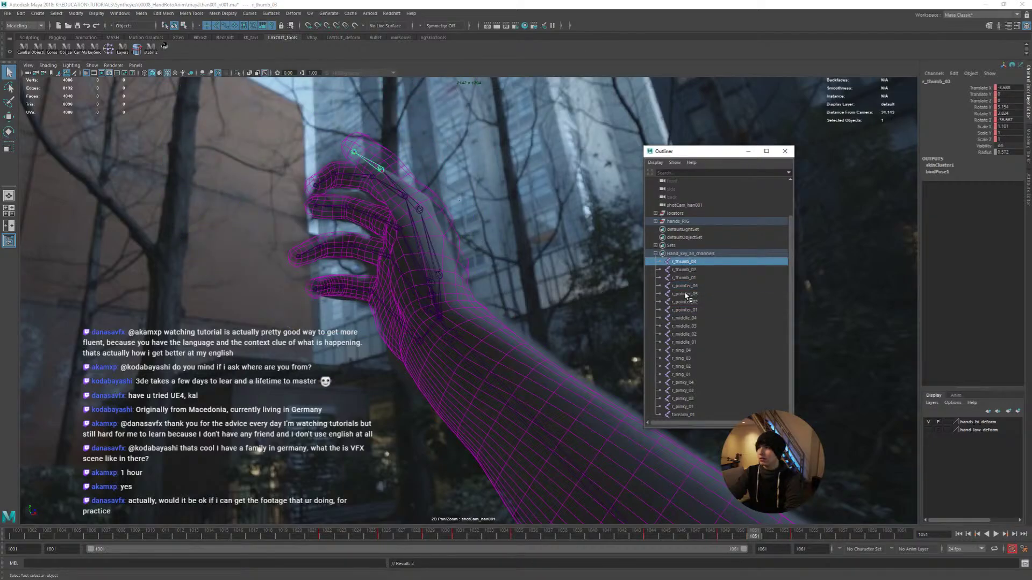
shift+click(692, 412)
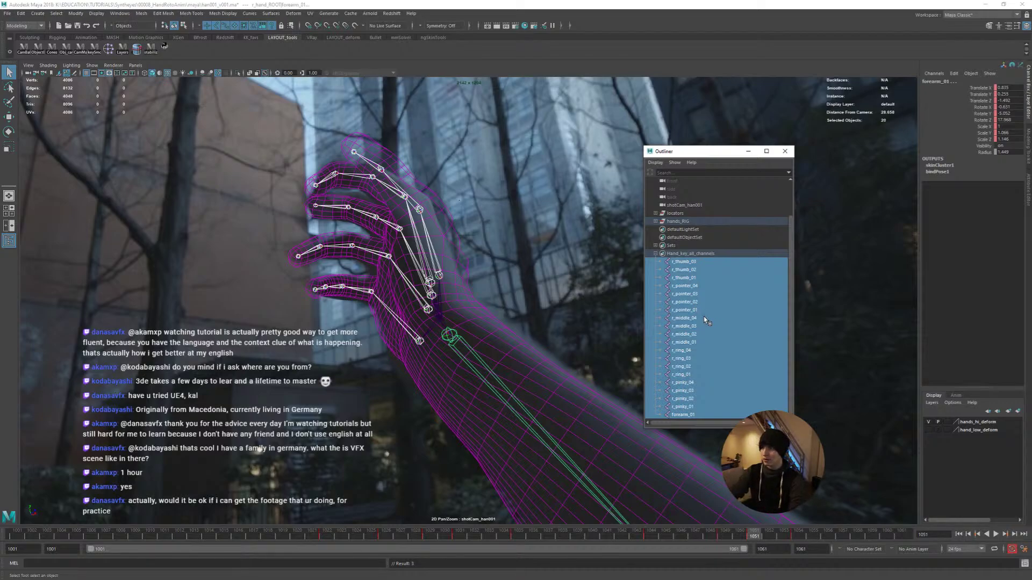
key(shift+w)
key(shift+e)
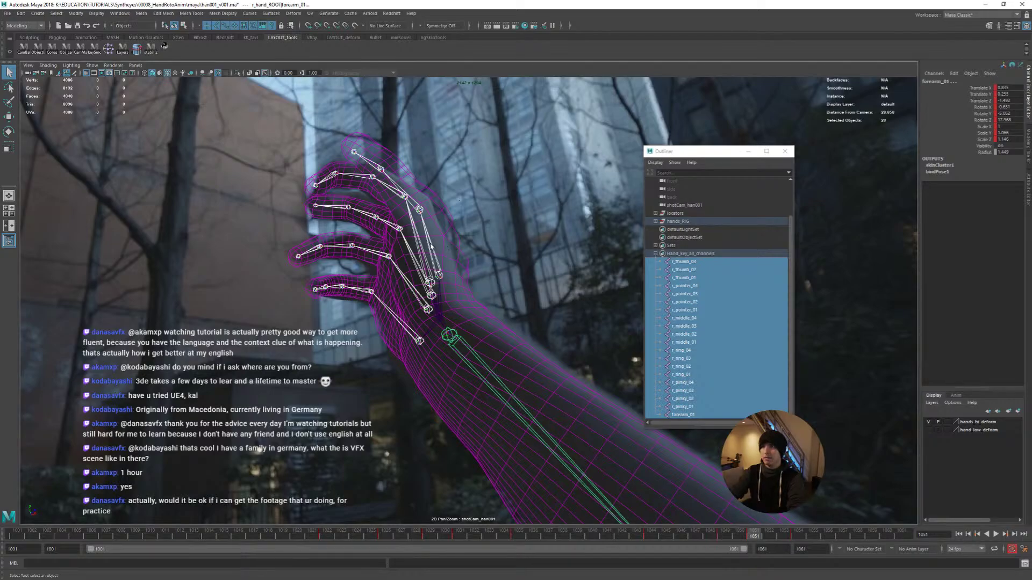
Move the r_thumb_01 joint inward toward the palm, key its translation and rotate it to realign the thumb on frame 1051
click(440, 293)
click(430, 280)
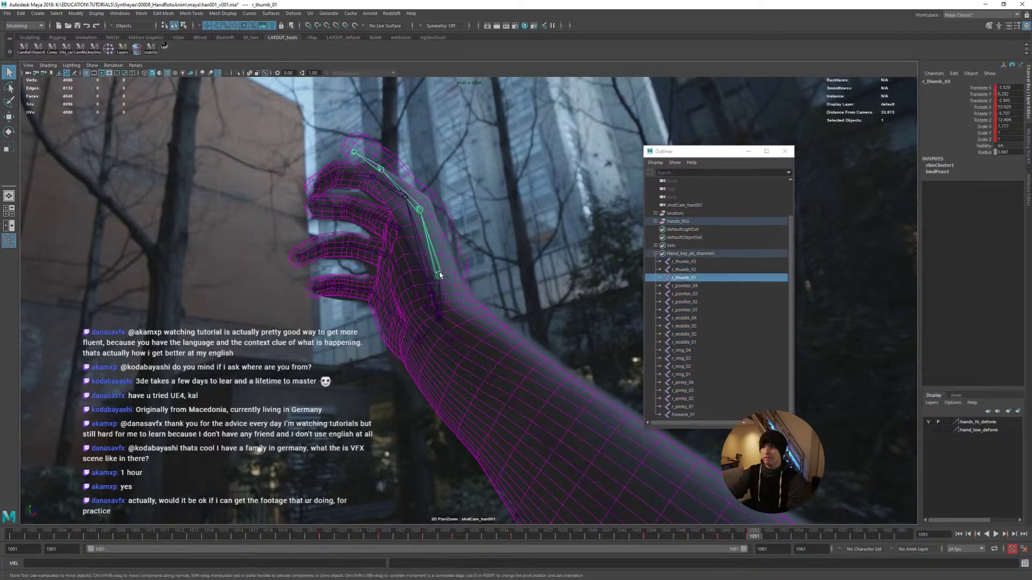
key(w)
drag(426, 282, 427, 284)
key(shift+w)
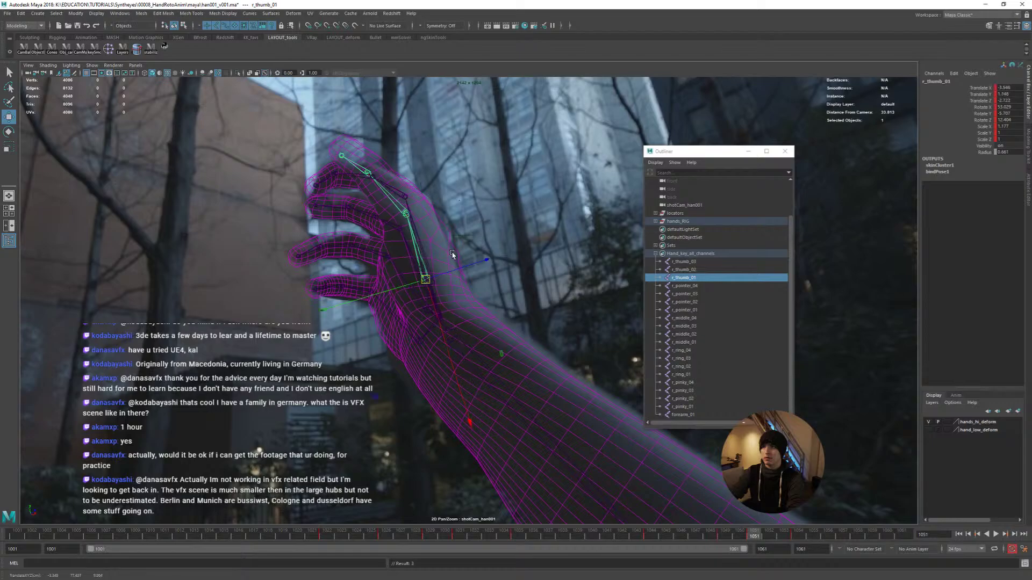
key(e)
drag(573, 266, 551, 262)
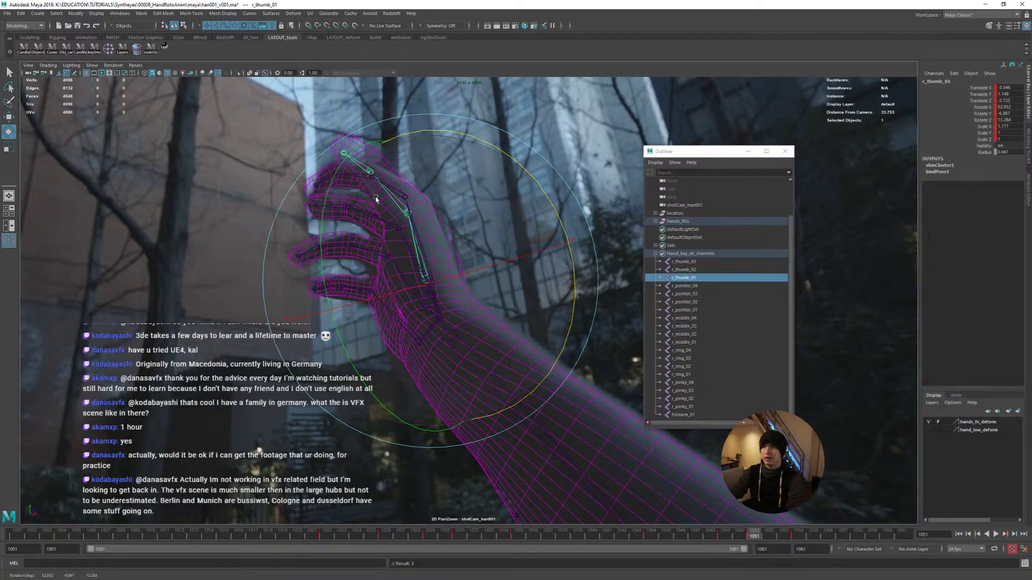
Scale the r_thumb_02 joint along X to about 0.892 on frame 1051 to shorten the thumb
click(416, 232)
key(r)
drag(417, 233, 413, 213)
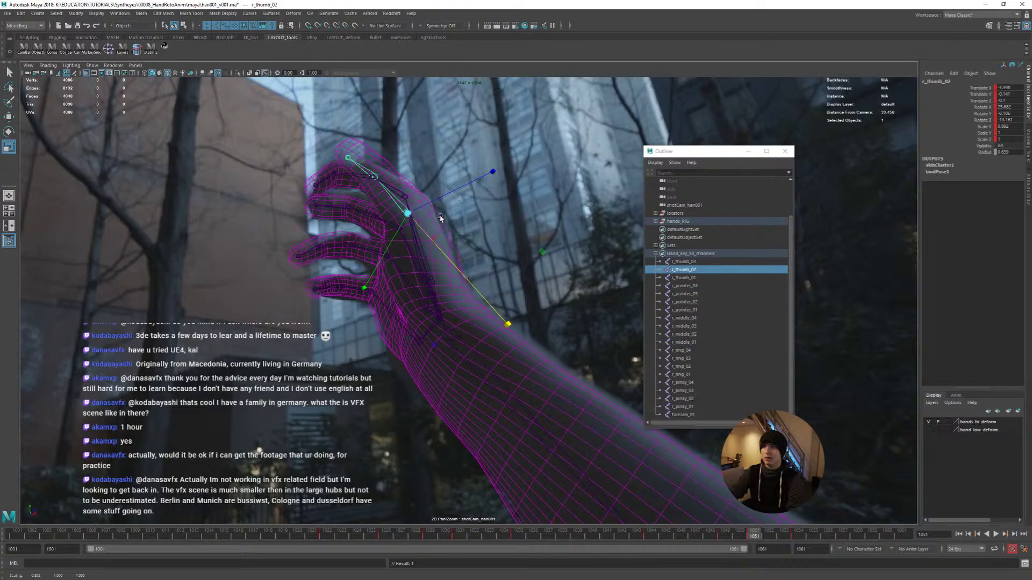
Hide the hands_RIG group to examine the filmed thumb on frame 1051 and show the rig again
click(678, 222)
key(ctrl+h)
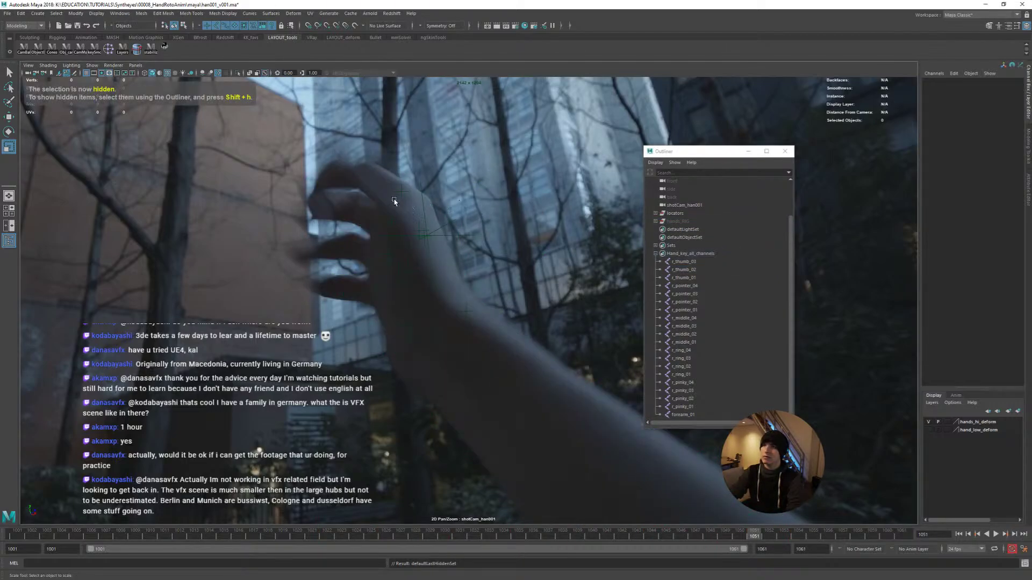
click(685, 222)
key(shift+h)
Rotate the r_thumb_02 and r_thumb_03 joints together on frame 1051 to bend the thumb toward the filmed pose
click(386, 193)
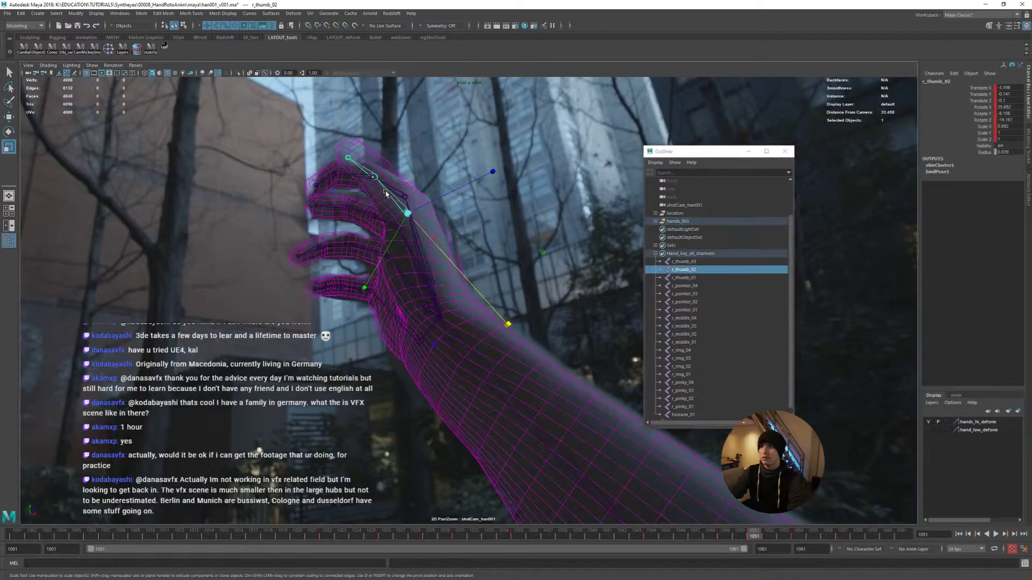
shift+click(373, 176)
key(e)
drag(373, 175, 390, 180)
key(space)
alt+drag(204, 161, 208, 132)
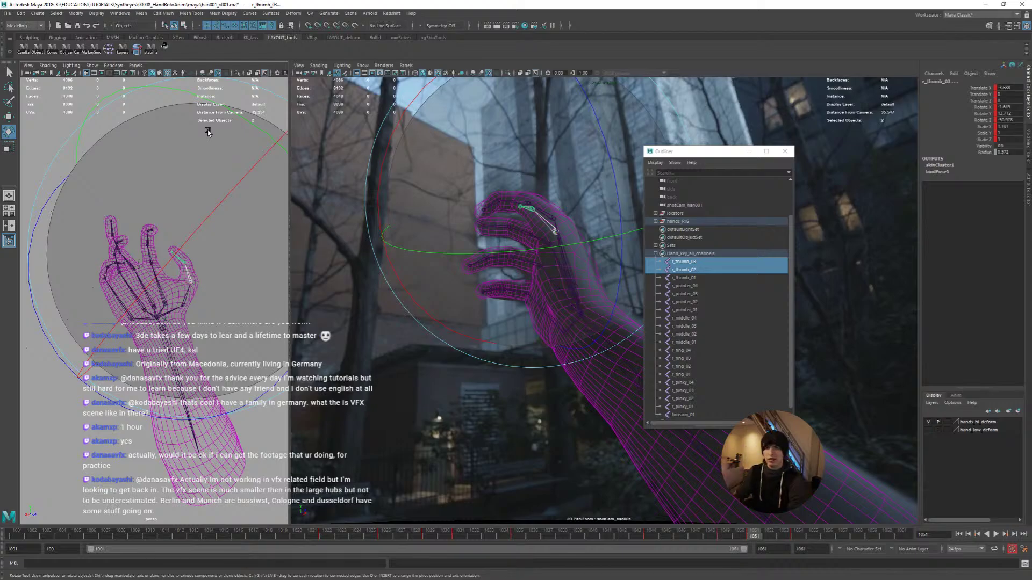
Select the r_thumb_01 joint for rotation and show the shotCam_han001 view at full size
key(q)
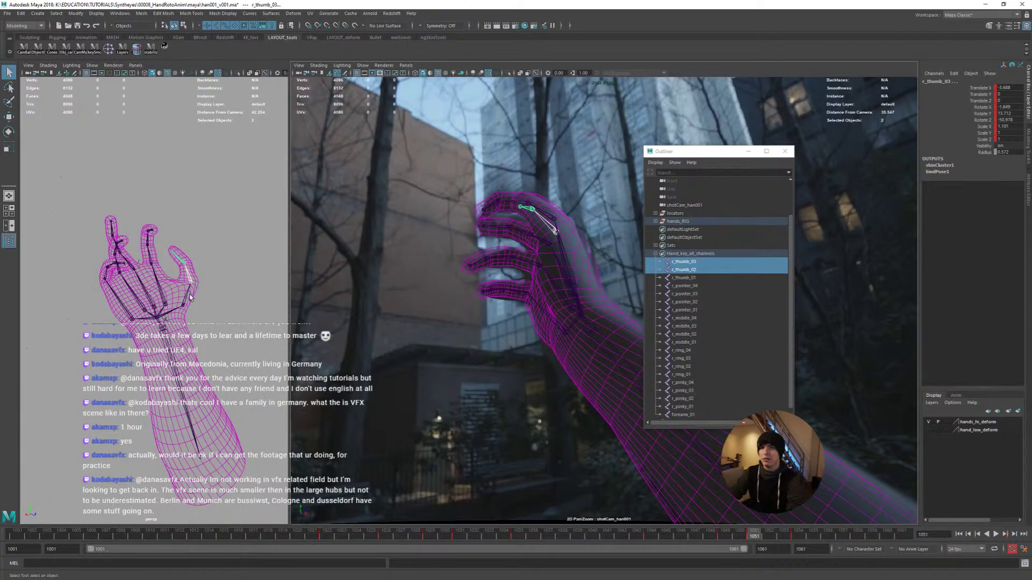
click(189, 297)
alt+drag(213, 296, 170, 295)
key(e)
key(space)
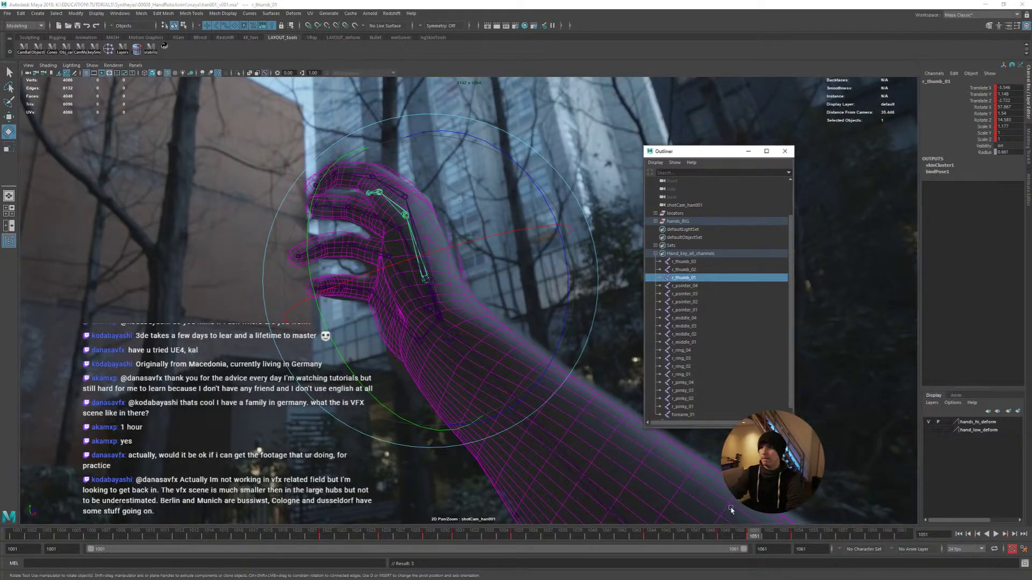
Go to frame 1047 and rotate the r_pointer_02 joint to align the pointer finger with the filmed finger
mouse_move(751, 538)
mouse_down()
mouse_move(710, 537)
mouse_move(753, 539)
mouse_move(711, 538)
mouse_move(733, 538)
mouse_move(715, 548)
mouse_up()
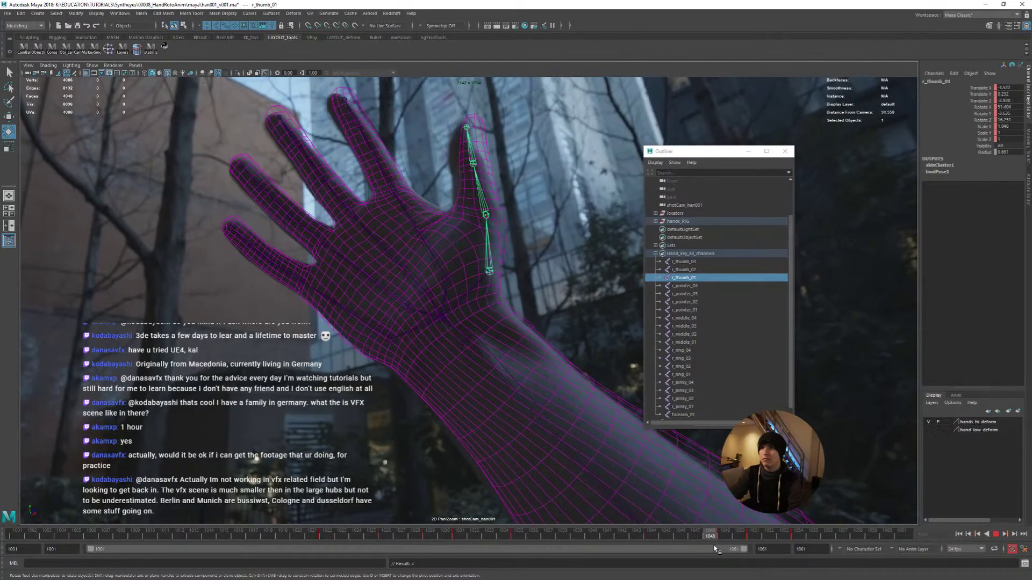
click(697, 539)
key(q)
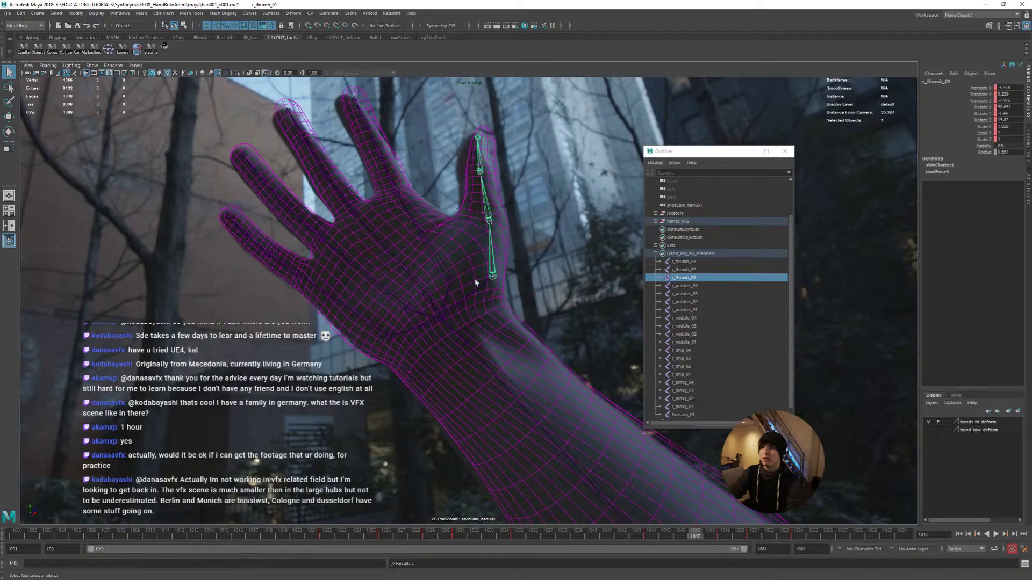
right_drag(504, 262, 481, 248)
middle_drag(481, 249, 496, 302)
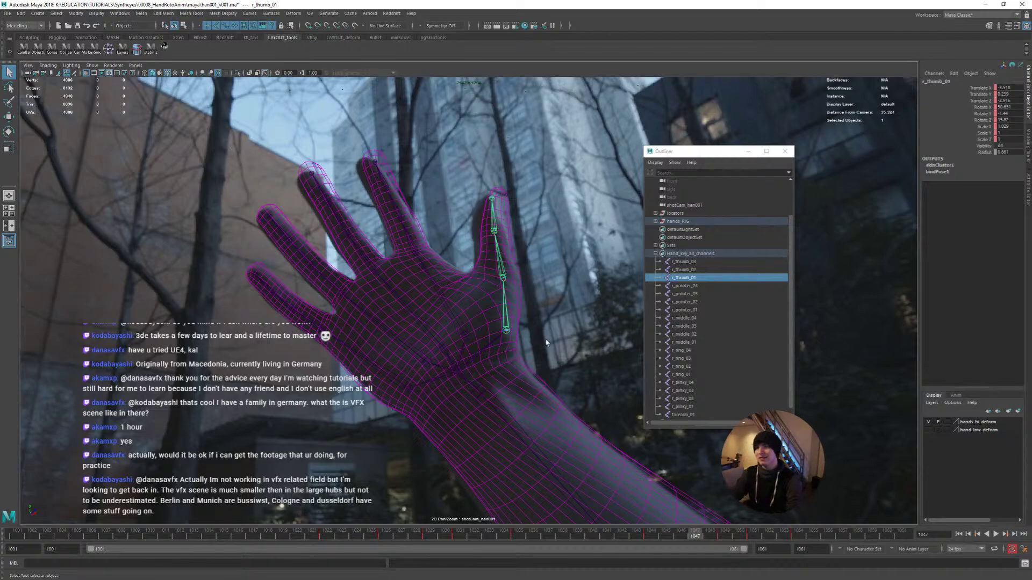
click(414, 244)
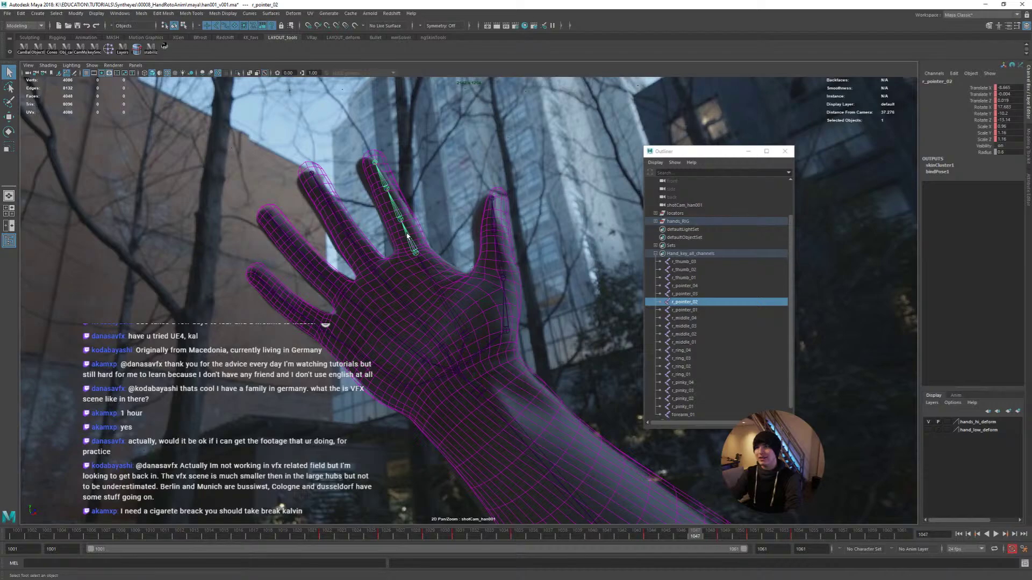
key(e)
drag(550, 323, 553, 309)
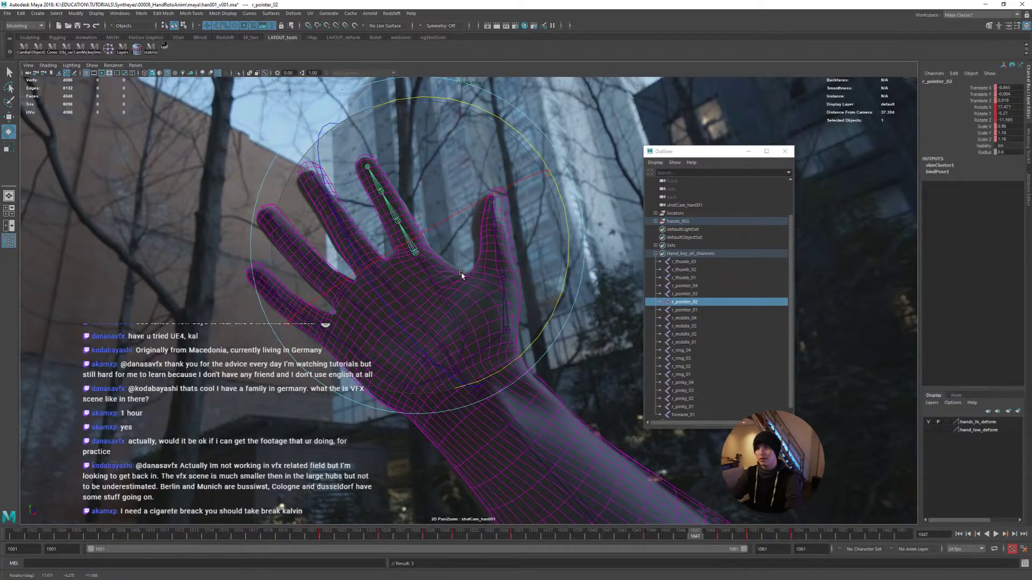
Rotate r_middle_02, then r_middle_02 to r_middle_04 together, on frame 1047 to fit the filmed middle finger
click(338, 241)
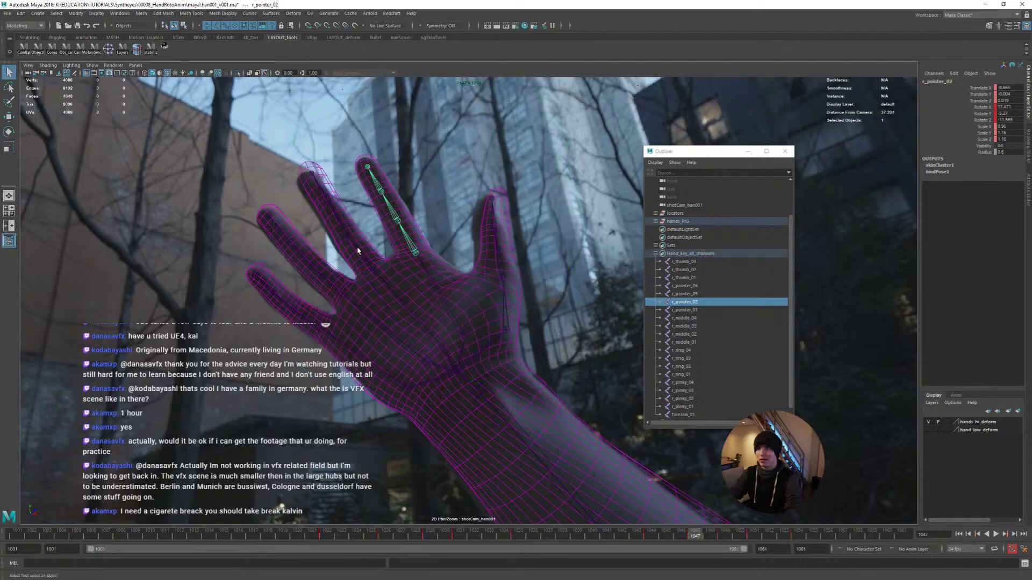
drag(518, 260, 529, 254)
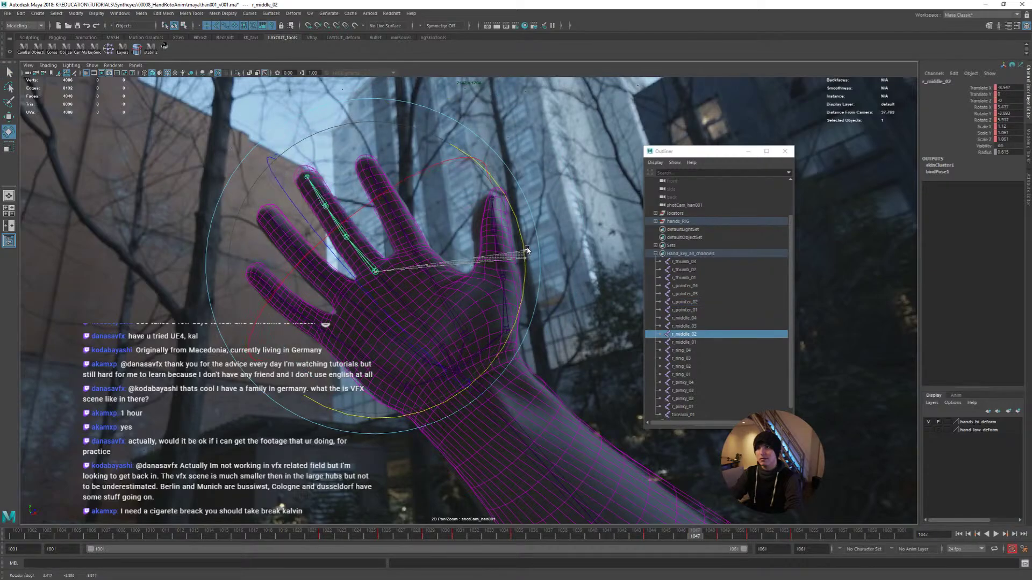
key(q)
shift+click(338, 227)
shift+click(320, 198)
key(e)
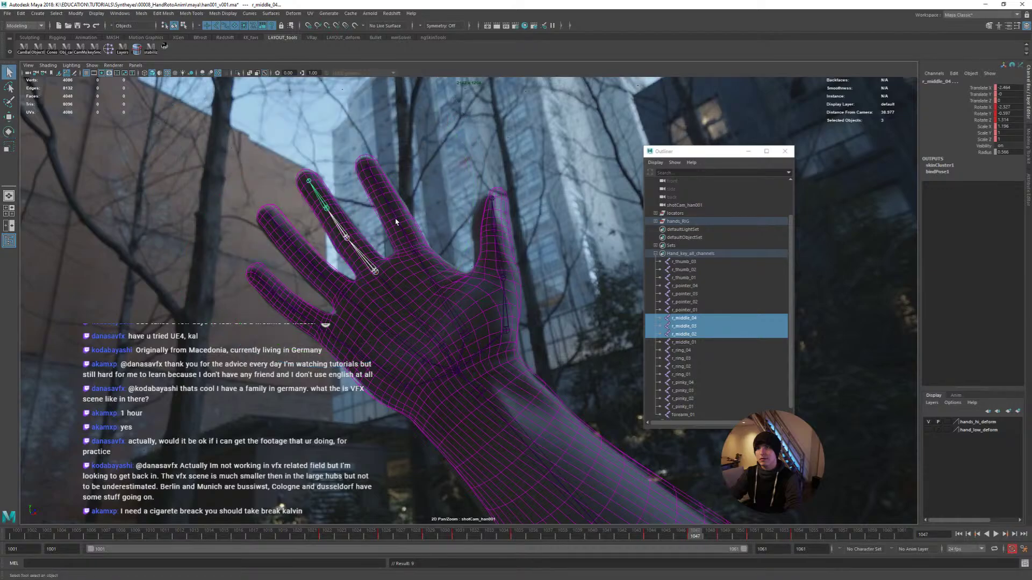
Rotate the r_ring_02 joint slightly on frame 1047 to align the ring finger with the footage
click(316, 270)
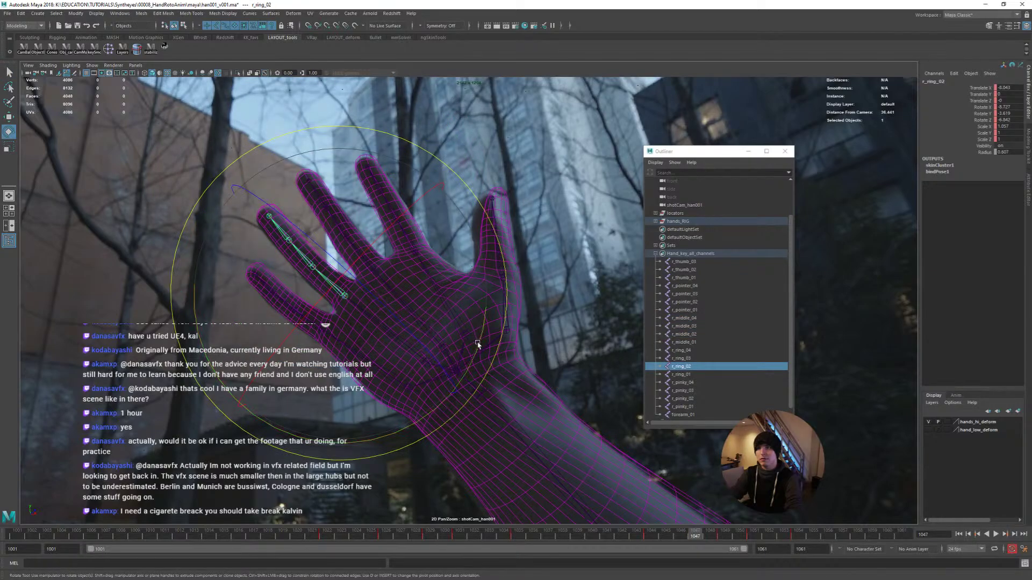
drag(472, 341, 477, 346)
key(q)
Rotate the r_thumb_02 joint toward the filmed thumb on frame 1047 and key its rotation
click(500, 273)
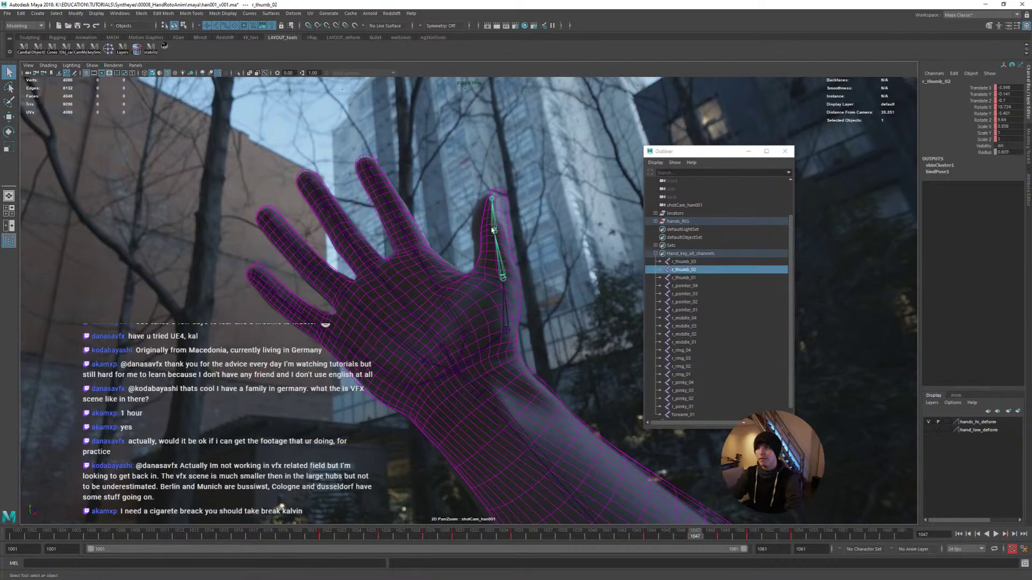
key(e)
drag(382, 353, 397, 369)
key(shift+e)
key(r)
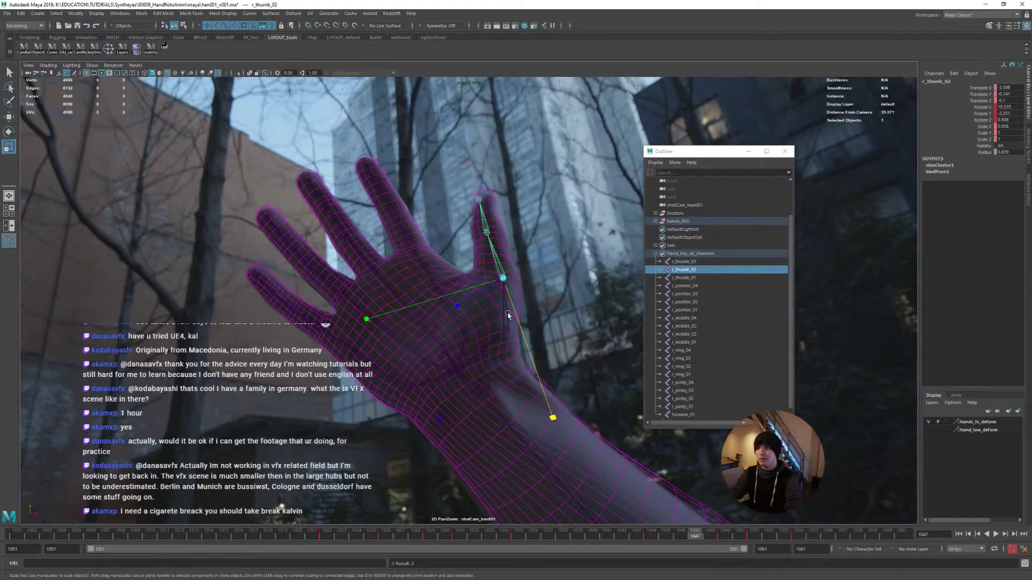
Rotate the r_thumb_03 joint and scale it along X to about 0.929 on frame 1047 to fit the thumb tip
click(491, 240)
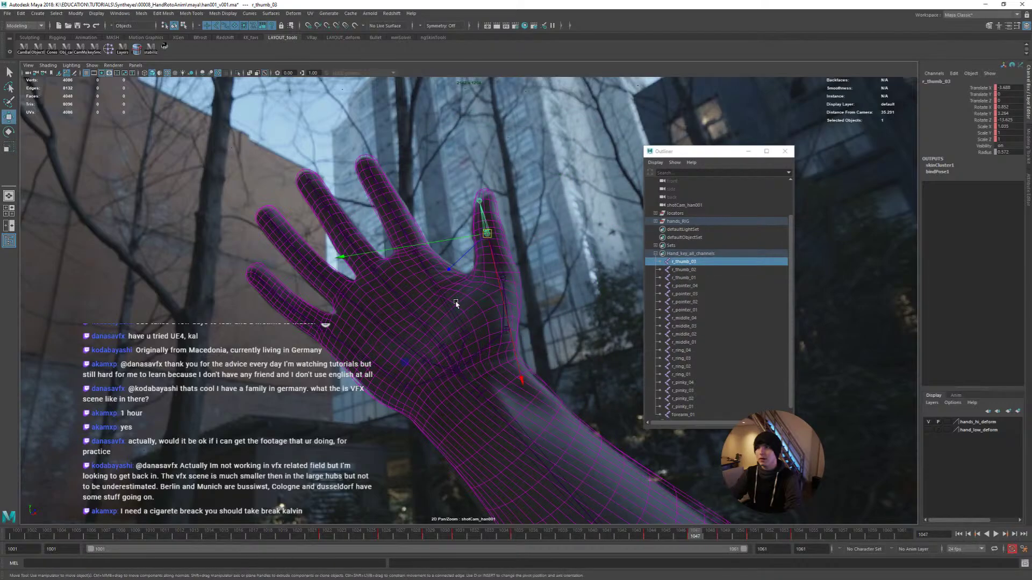
key(e)
drag(391, 325, 392, 324)
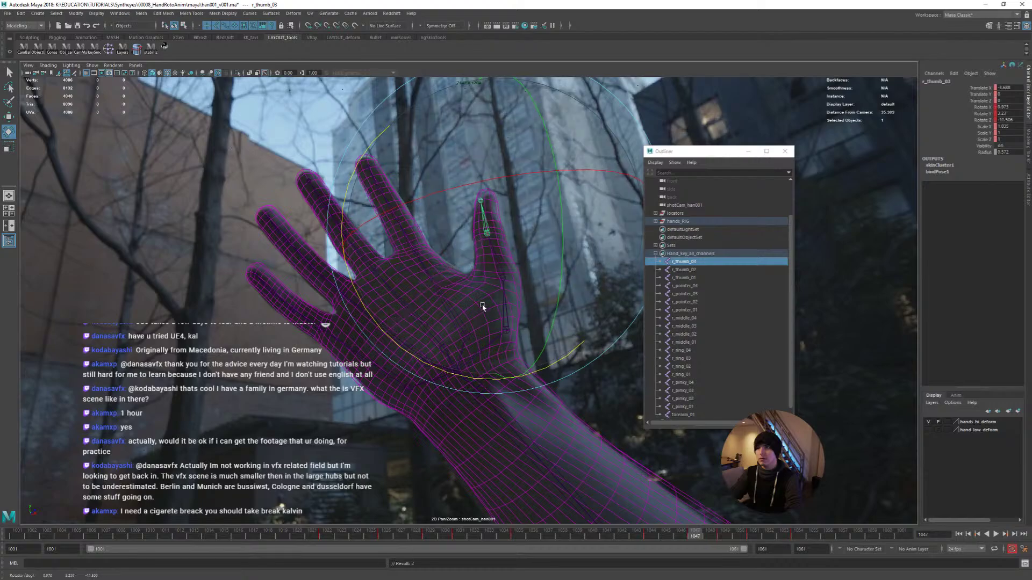
key(r)
drag(495, 297, 496, 282)
Select all joints in the Hand_key_all_channels set, from r_thumb_03 through forearm_01
click(696, 269)
key(w)
click(683, 262)
scroll(690, 333, down, 1)
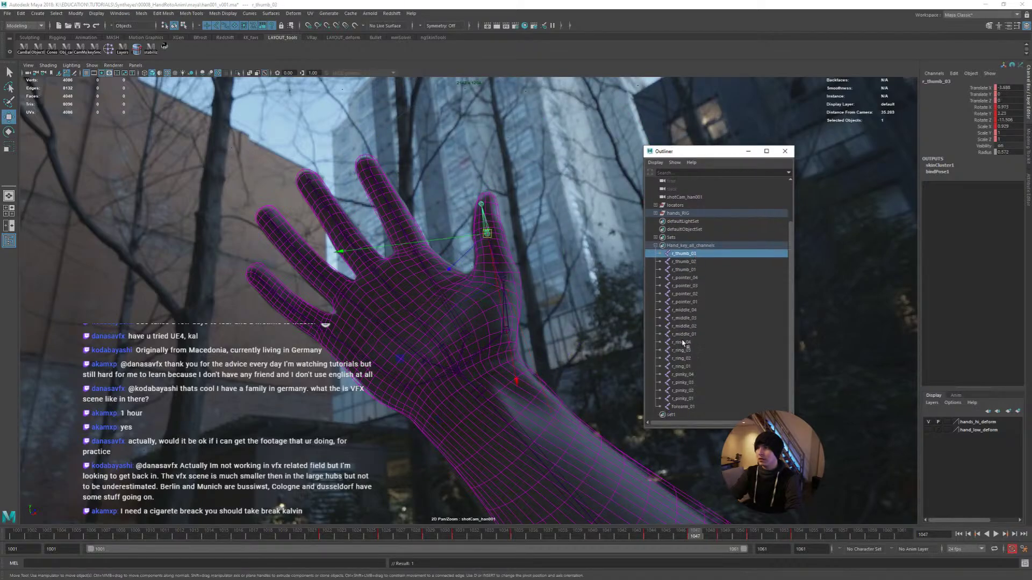
shift+click(689, 407)
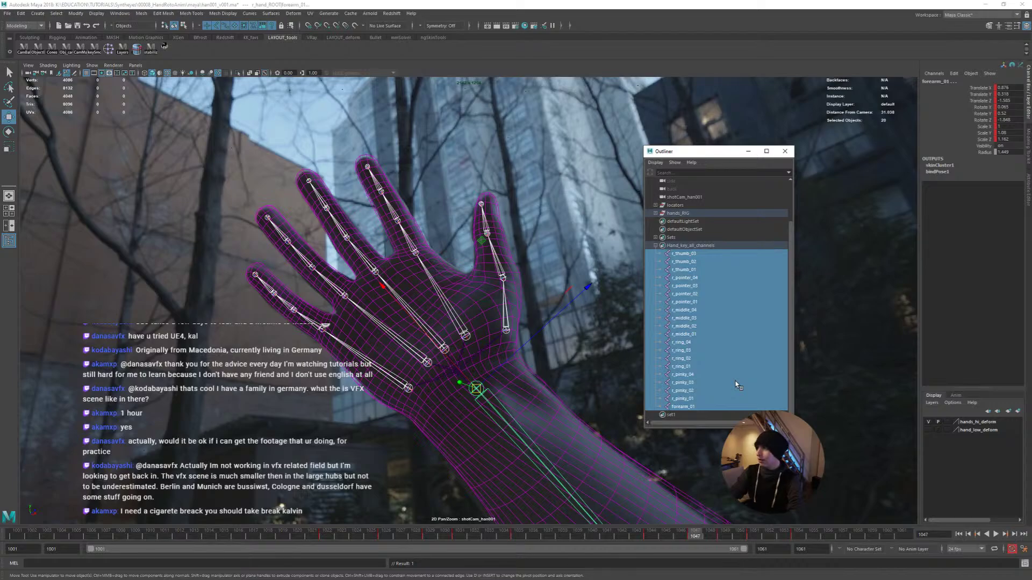
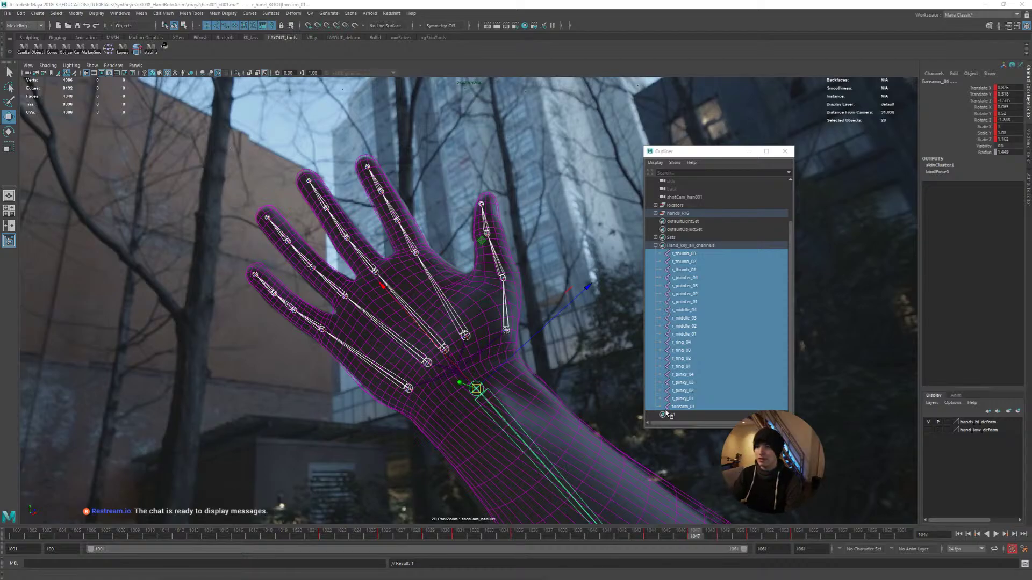
Play back the hand animation, move the Outliner clear of the hand and examine the match on frame 1052
click(478, 538)
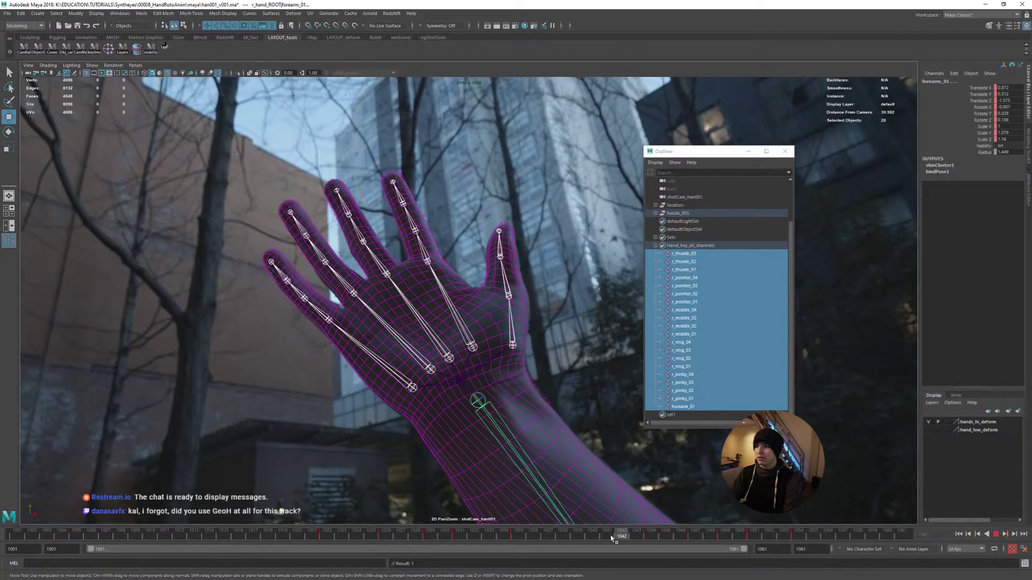
key(alt+v)
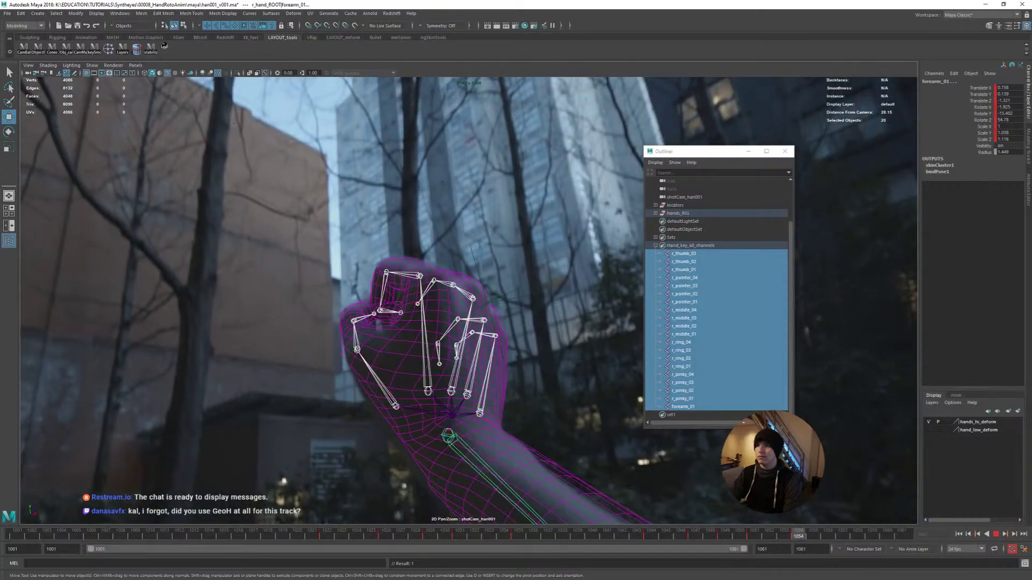
key(alt+v)
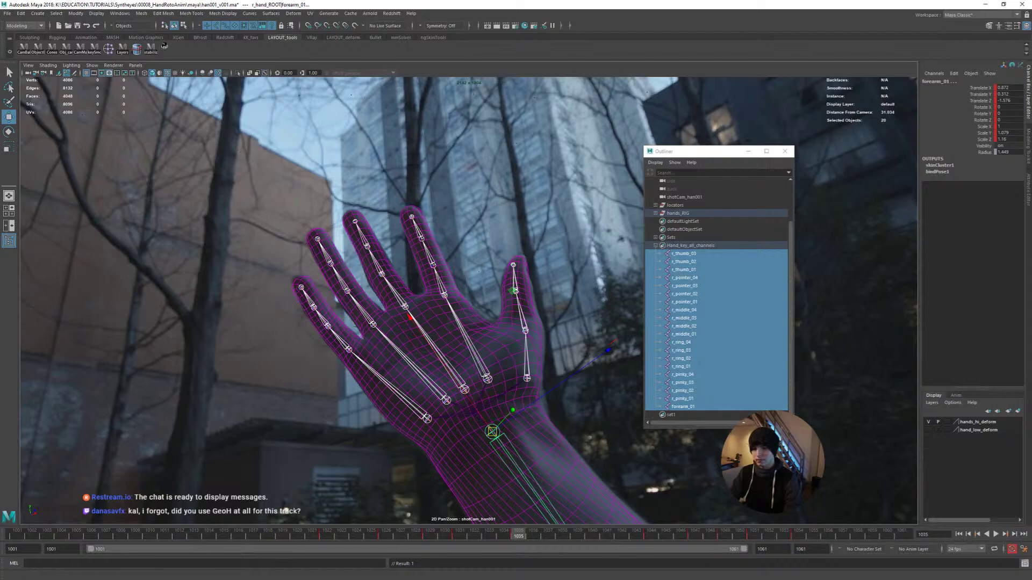
drag(703, 151, 802, 183)
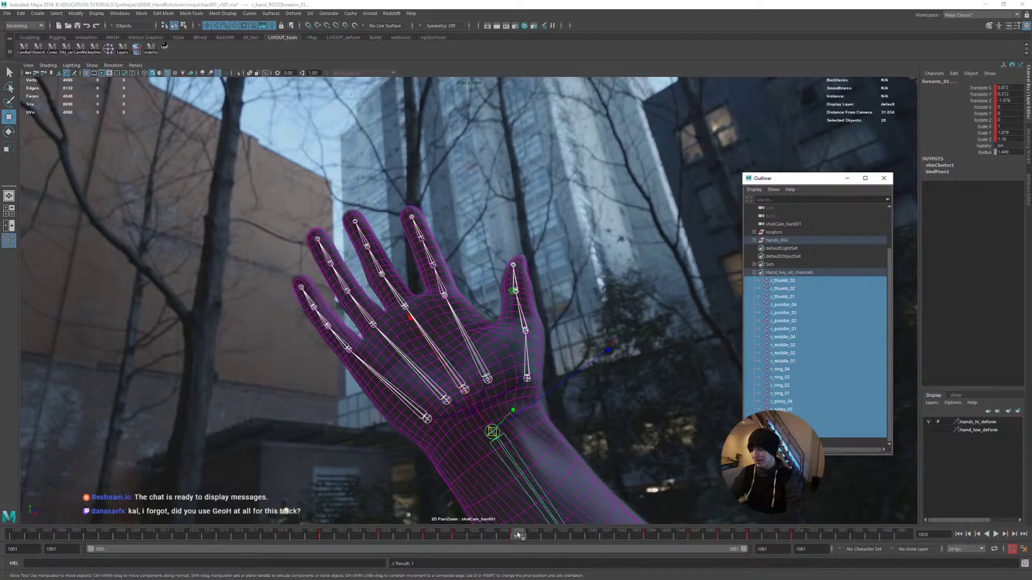
drag(520, 537, 776, 536)
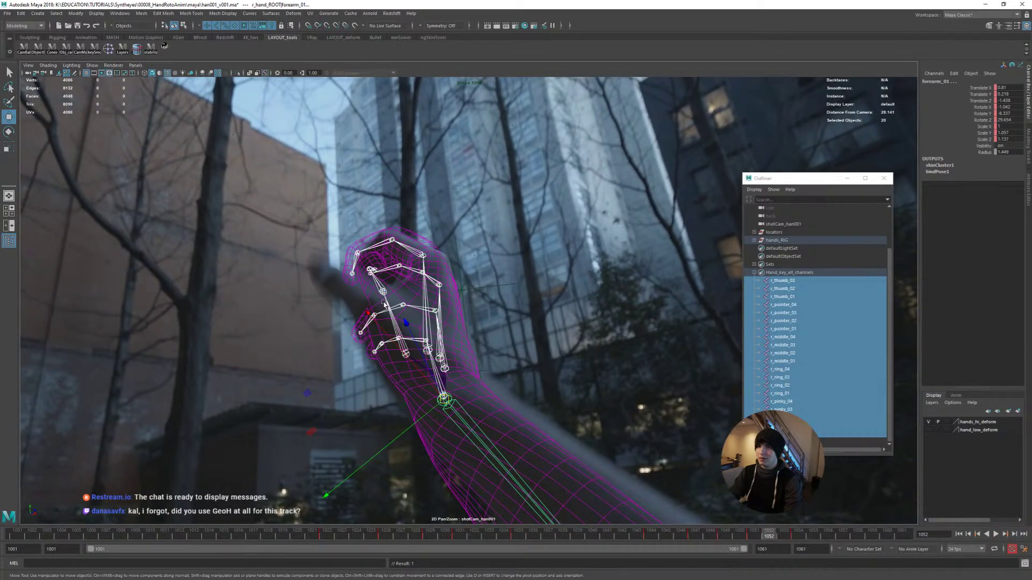
Select the r_thumb_01 joint, play the closing-fist frames and examine the hand's fit on frame 1057
click(385, 305)
key(e)
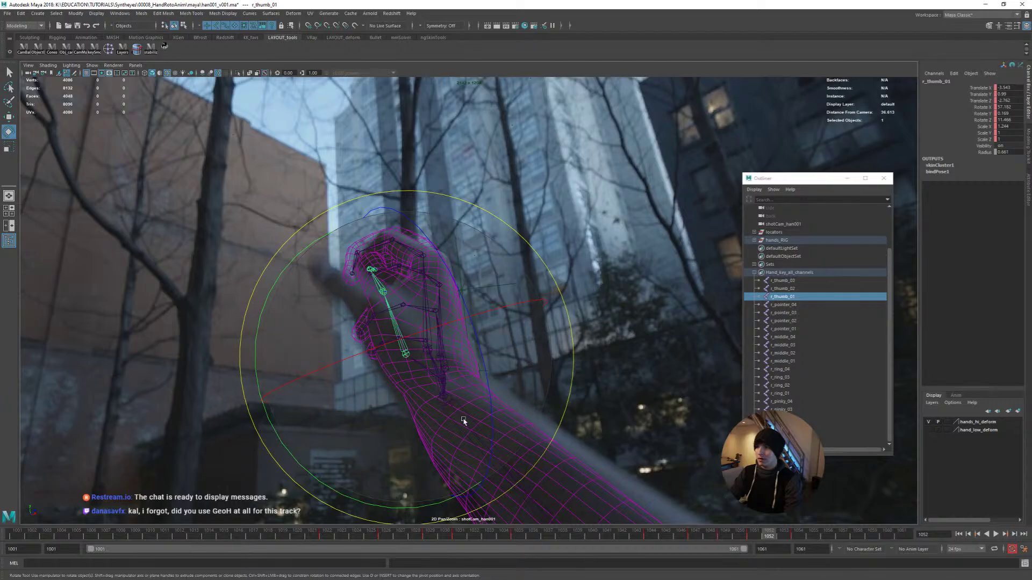
key(alt+v)
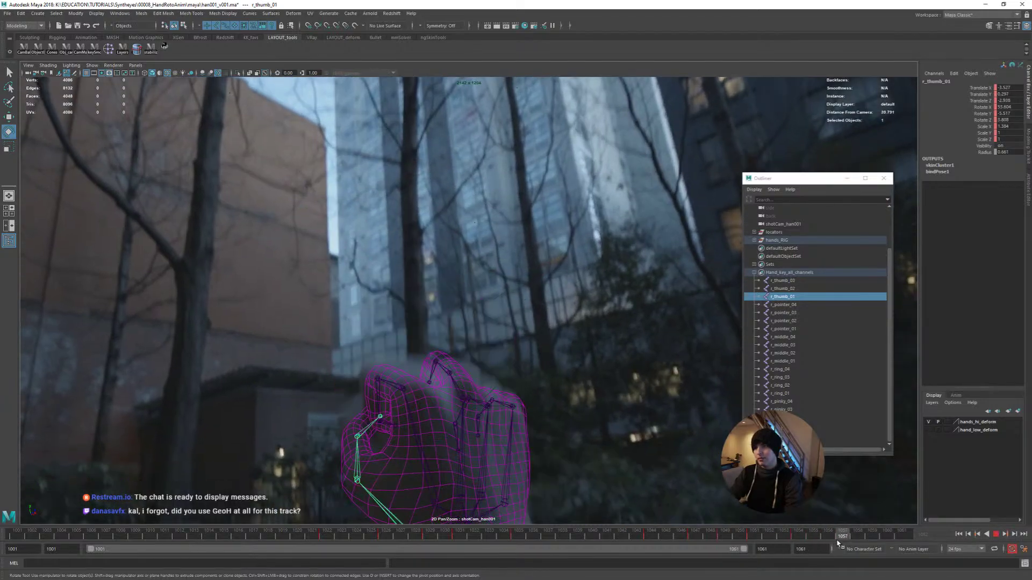
key(alt+v)
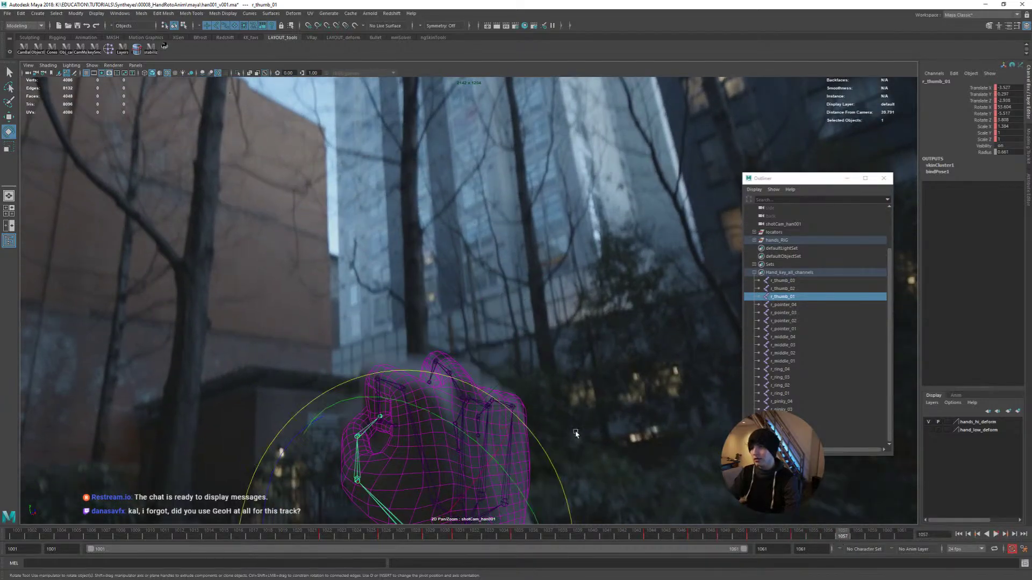
right_drag(575, 375, 353, 288)
middle_drag(495, 453, 505, 405)
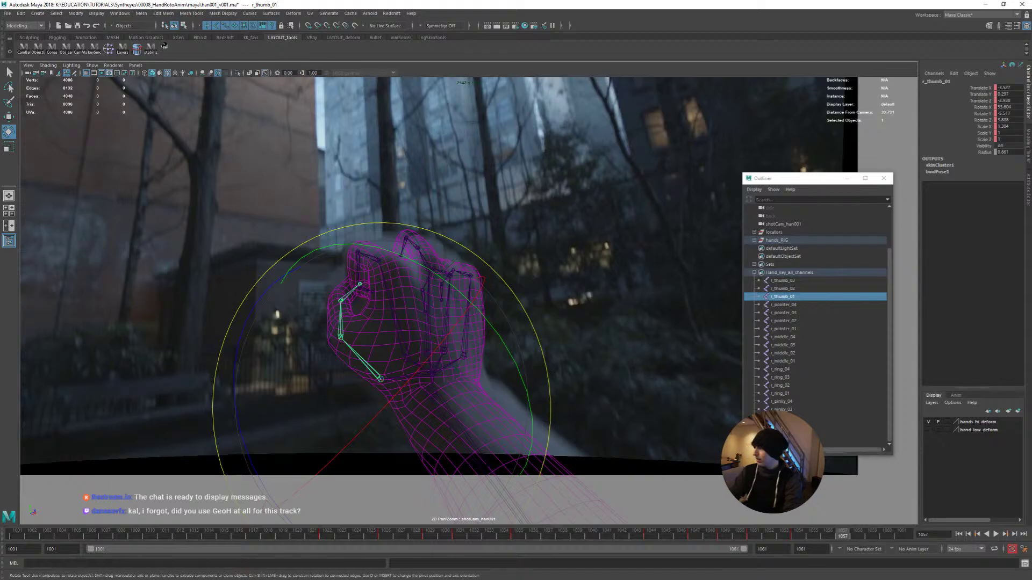
Switch to SynthEyes, hide the hand mesh and examine the tracked hand from frame 1020 to 1029
key(alt+Tab)
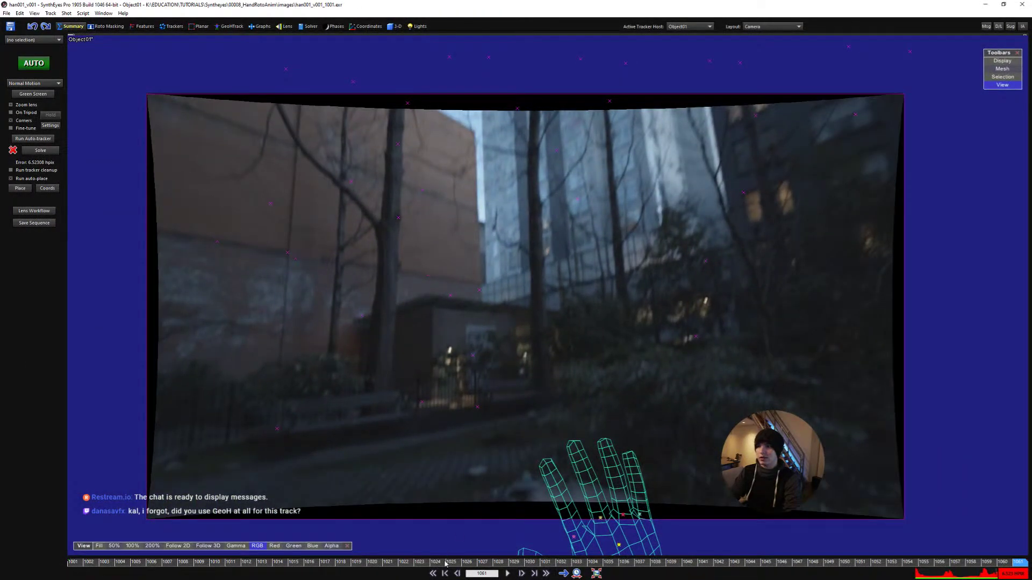
drag(445, 562, 377, 433)
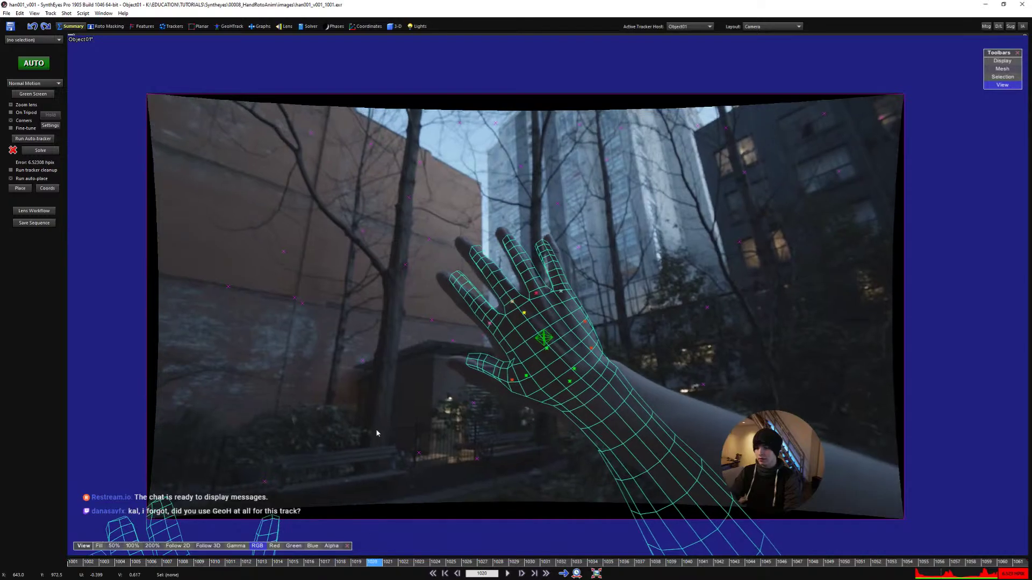
key(m)
scroll(553, 328, up, 3)
key(d)
key(d)
key(d)
key(d)
key(d)
key(d)
key(d)
key(d)
key(d)
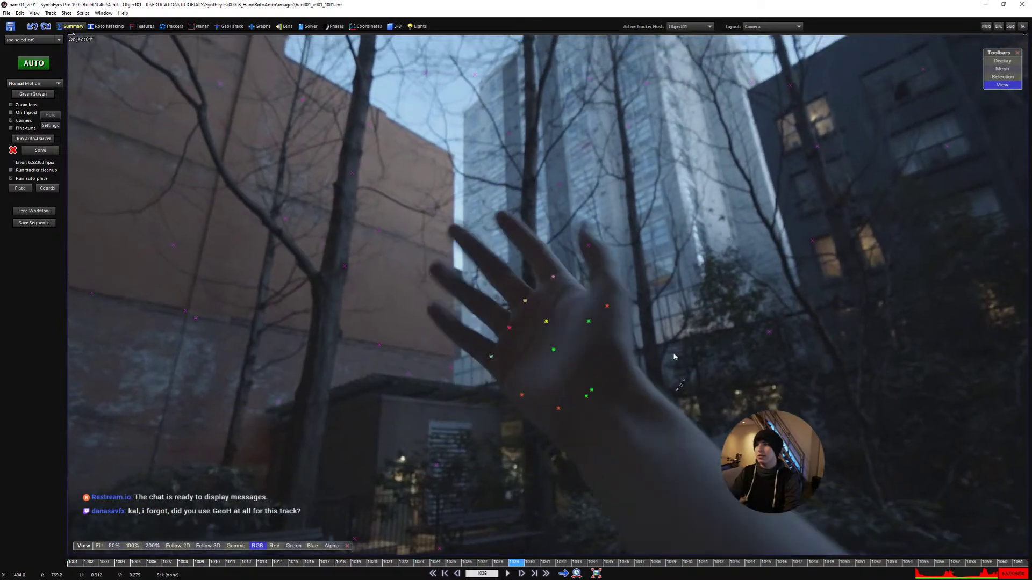
Select eight trackers on the hand, turn on Follow 3D and advance the shot to frame 1030
key(j)
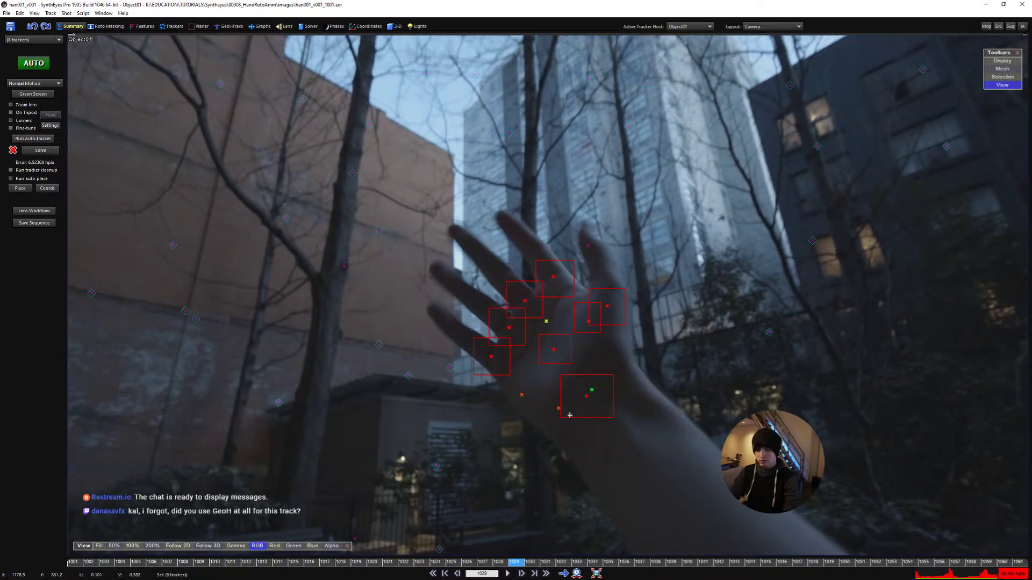
key(shift+l)
scroll(566, 361, up, 1)
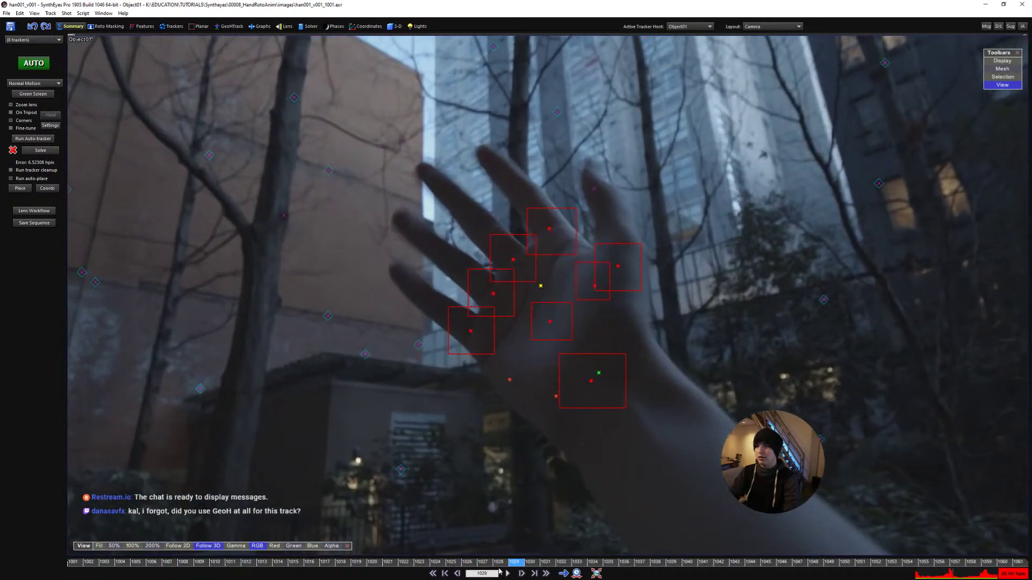
mouse_move(514, 562)
mouse_down()
mouse_move(610, 563)
mouse_move(369, 550)
mouse_move(530, 553)
mouse_up()
Clear the tracker selection and play back the solved hand motion in the Quad layout
click(563, 444)
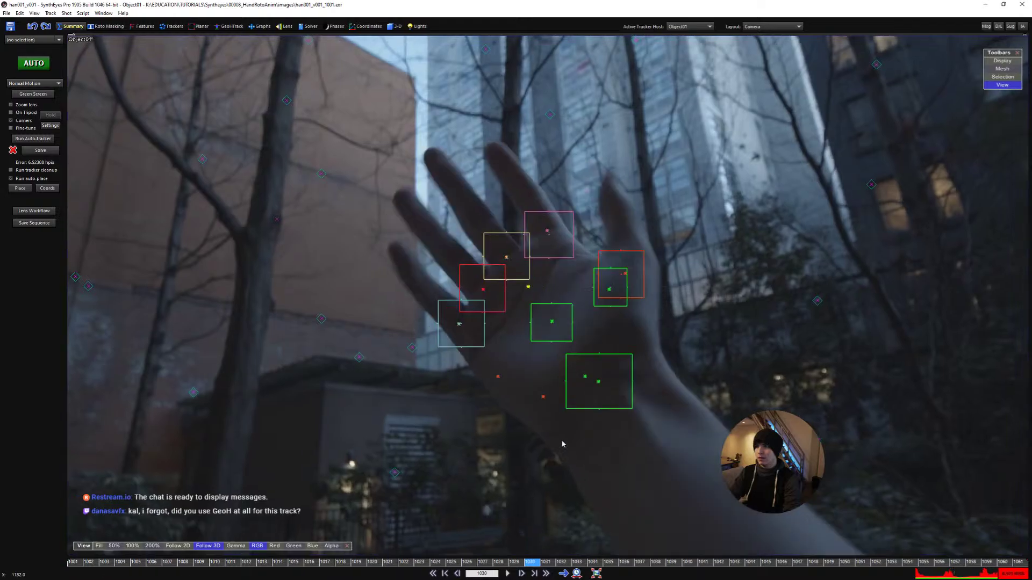
key(q)
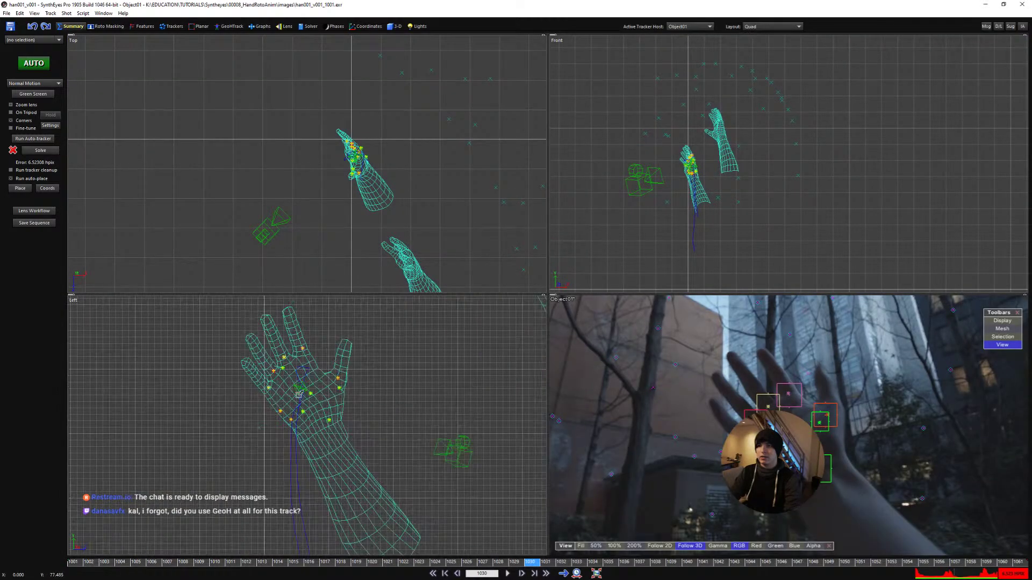
key(space)
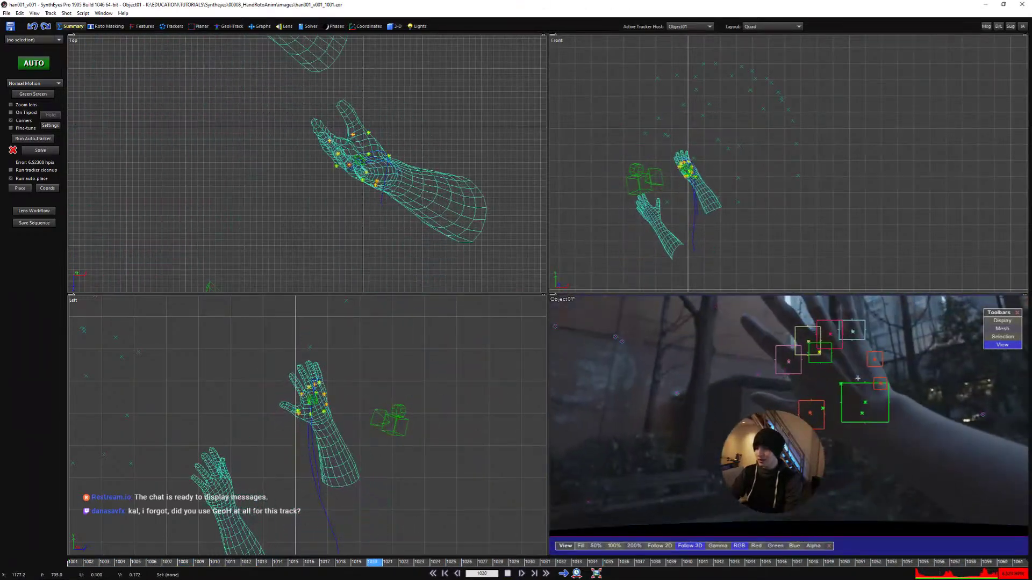
Select the hands mesh, examine its fit to the trackers in the Left view at frame 1044, and play back the shot
scroll(379, 423, down, 3)
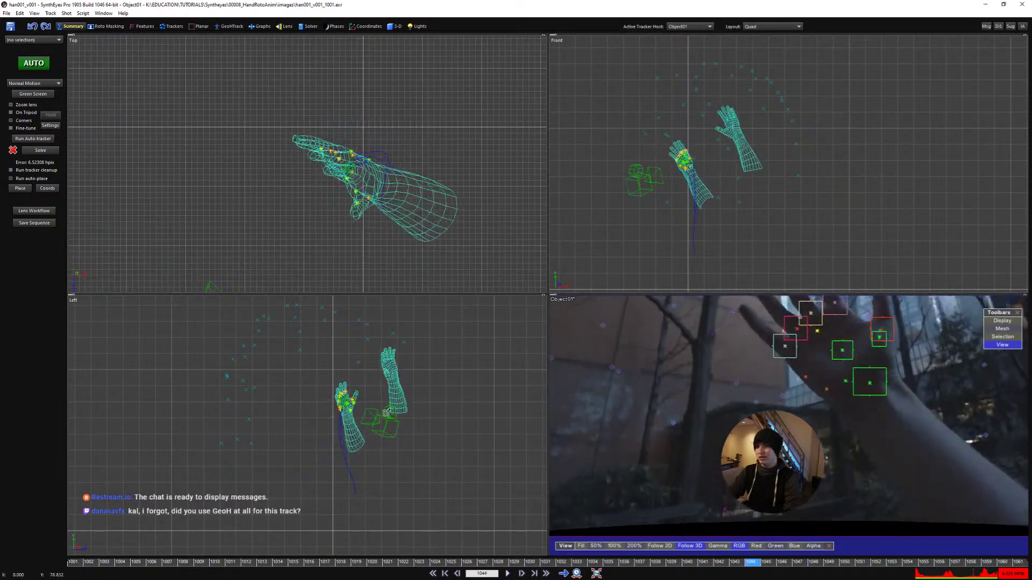
scroll(291, 357, up, 5)
click(291, 357)
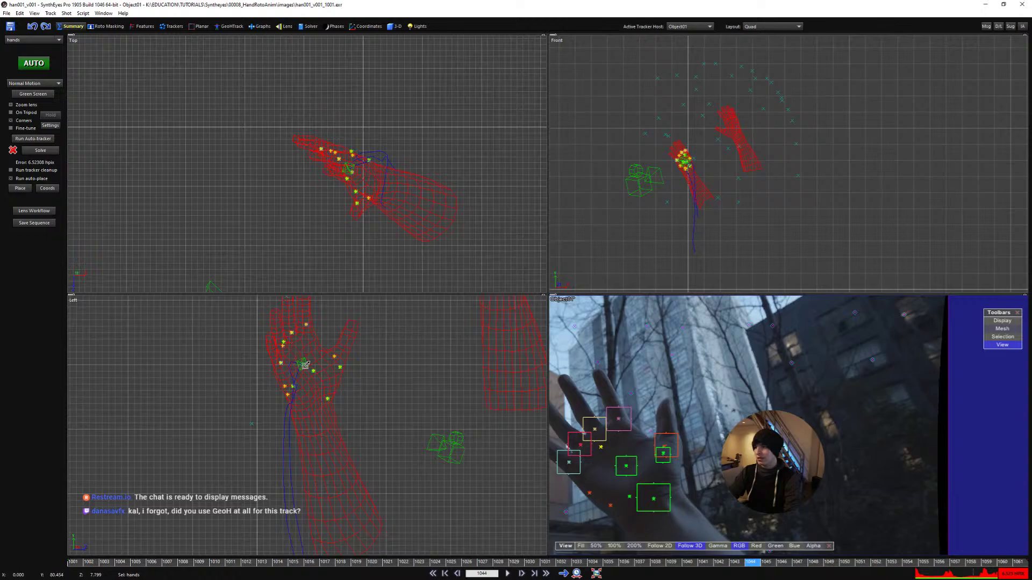
scroll(305, 365, down, 3)
scroll(321, 345, up, 2)
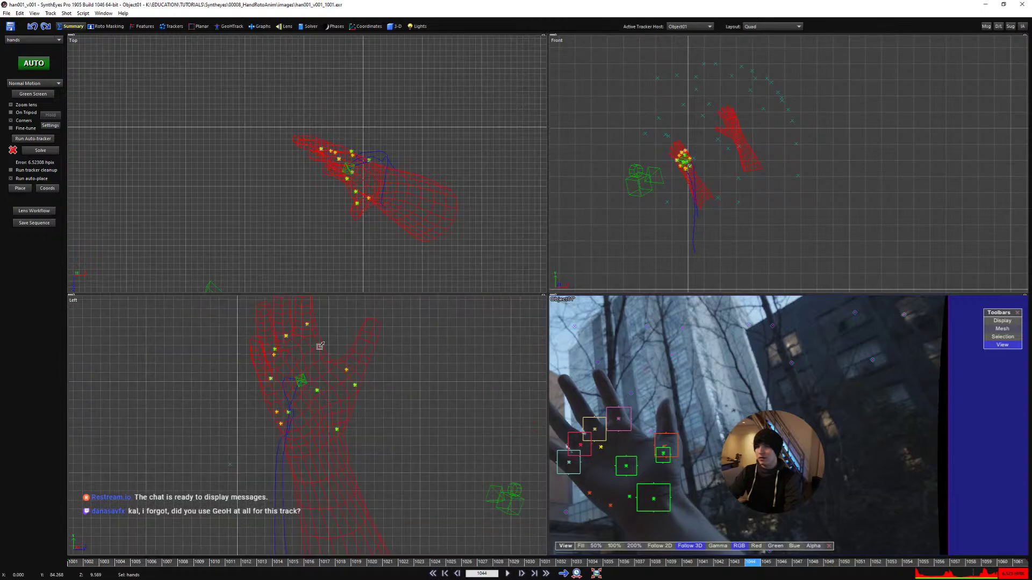
scroll(435, 380, down, 5)
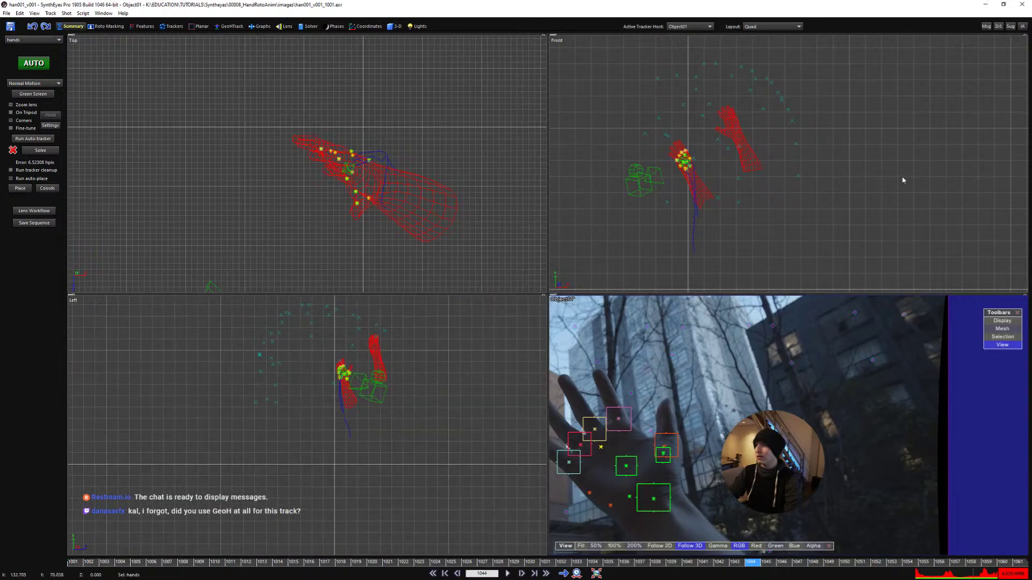
key(space)
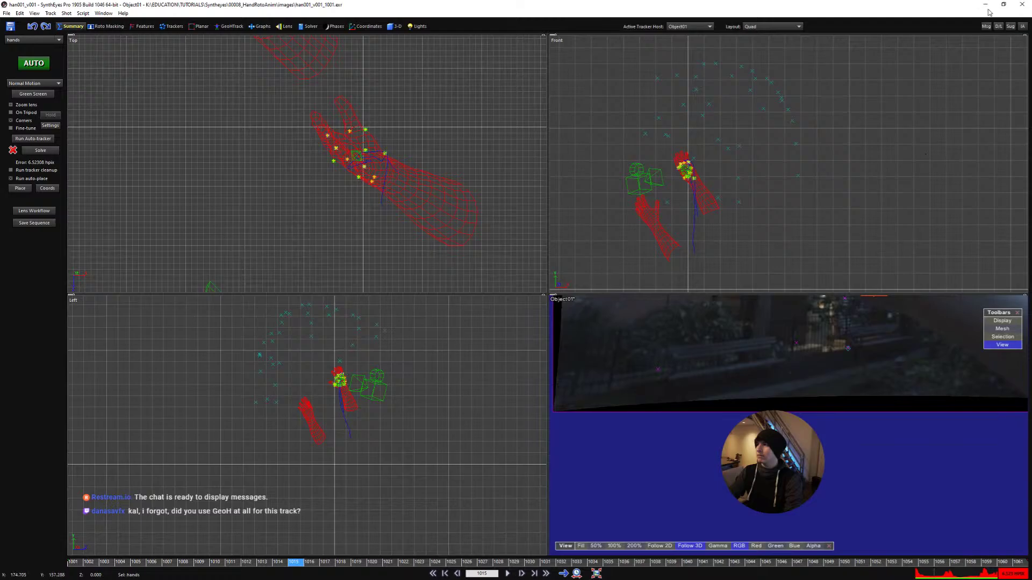
Switch back to Maya, review the hand animation by scrubbing and playing it, and stop on frame 1016
click(985, 5)
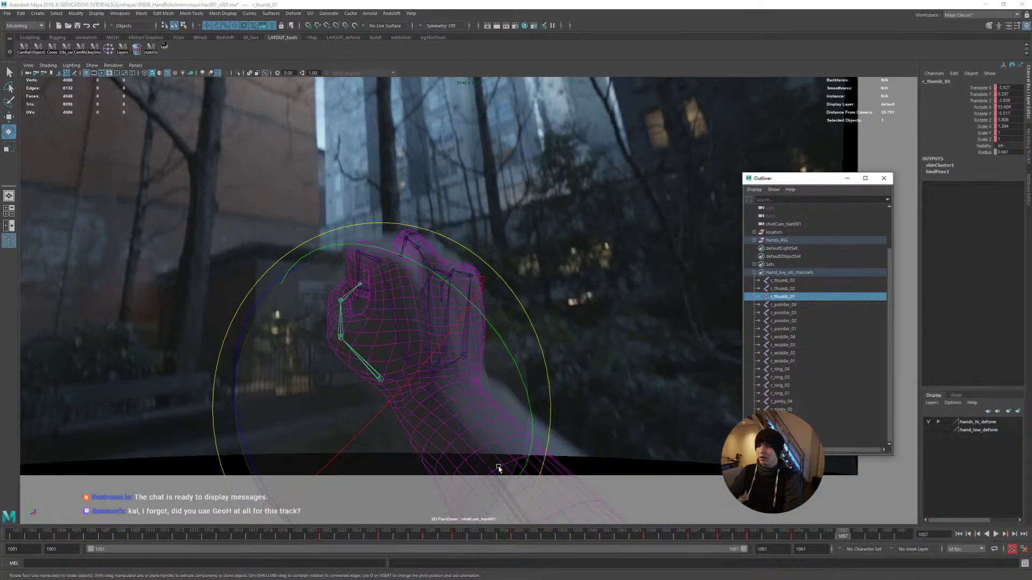
drag(806, 539, 725, 547)
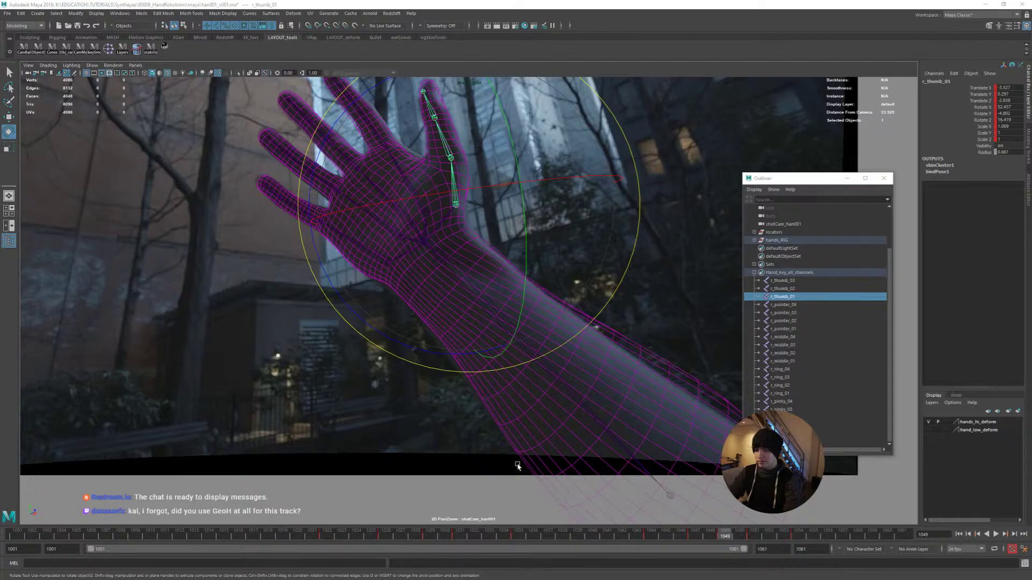
key(alt+v)
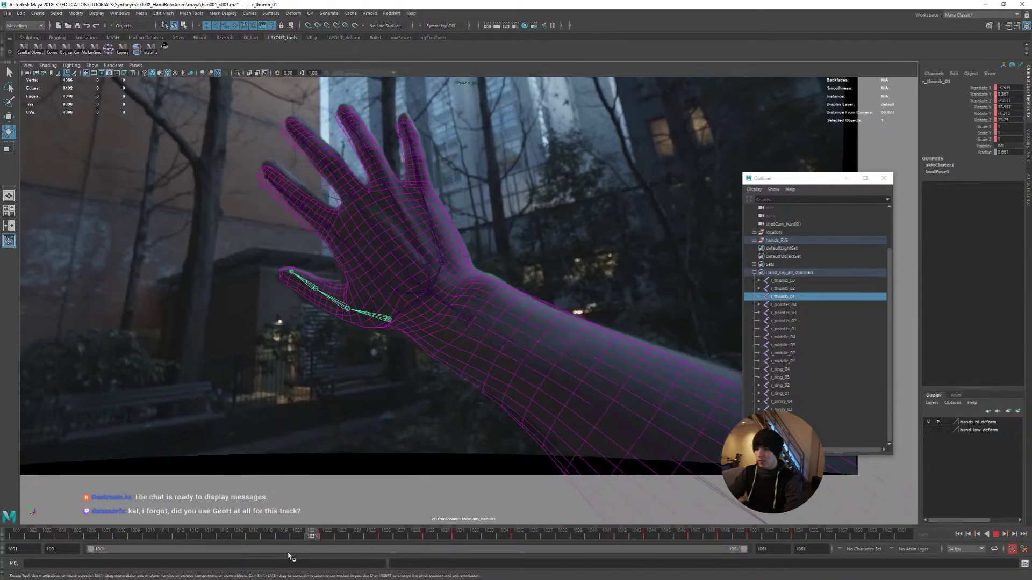
mouse_move(242, 533)
mouse_down()
mouse_move(331, 533)
mouse_move(172, 534)
mouse_move(446, 538)
mouse_move(150, 536)
mouse_move(275, 533)
mouse_move(238, 540)
mouse_up()
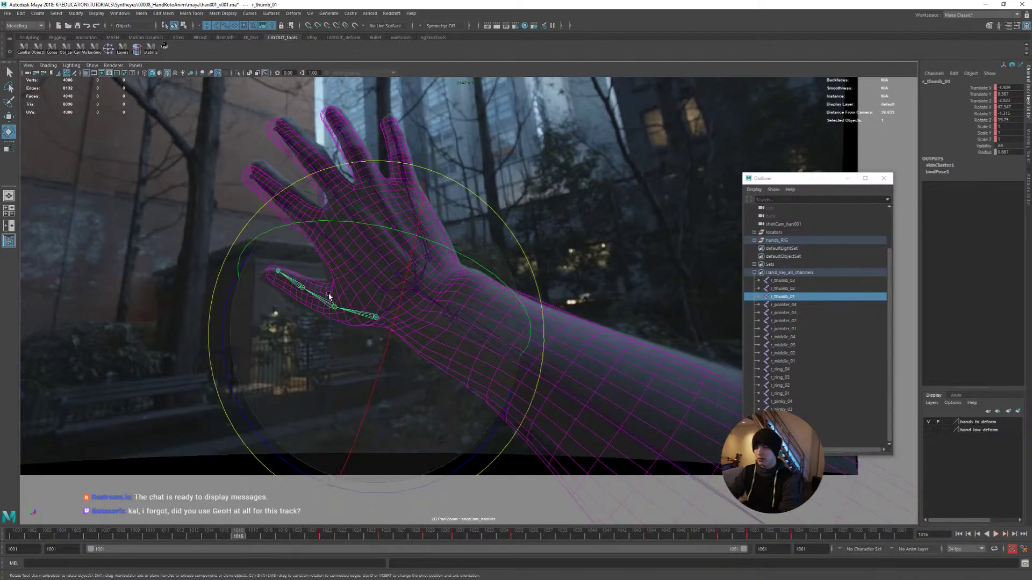
Rotate and slightly move the r_thumb_01 joint on frame 1016 to align the thumb base with the filmed thumb
right_drag(329, 295, 418, 329)
middle_drag(418, 329, 565, 444)
key(w)
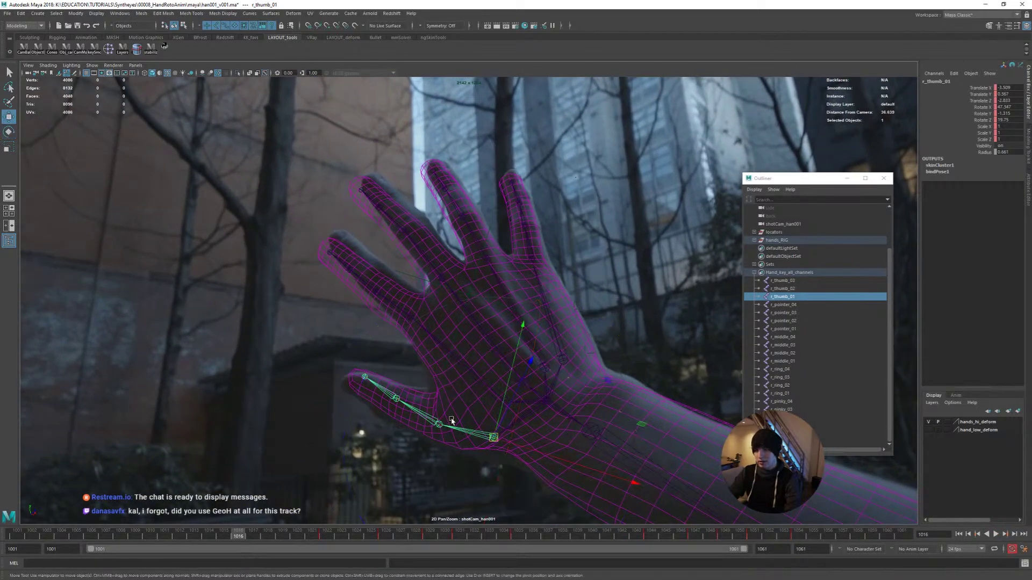
key(e)
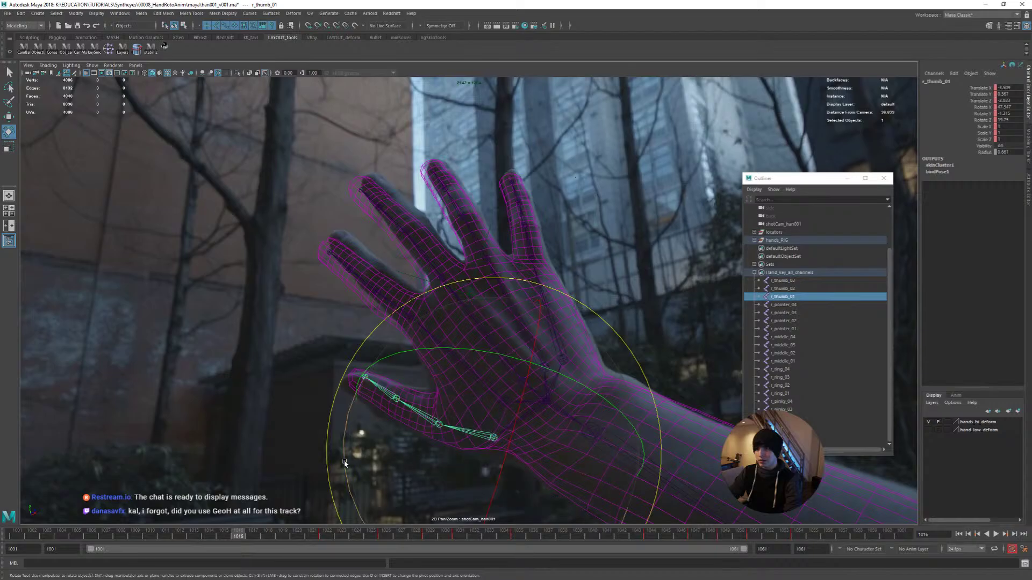
drag(346, 461, 344, 471)
key(w)
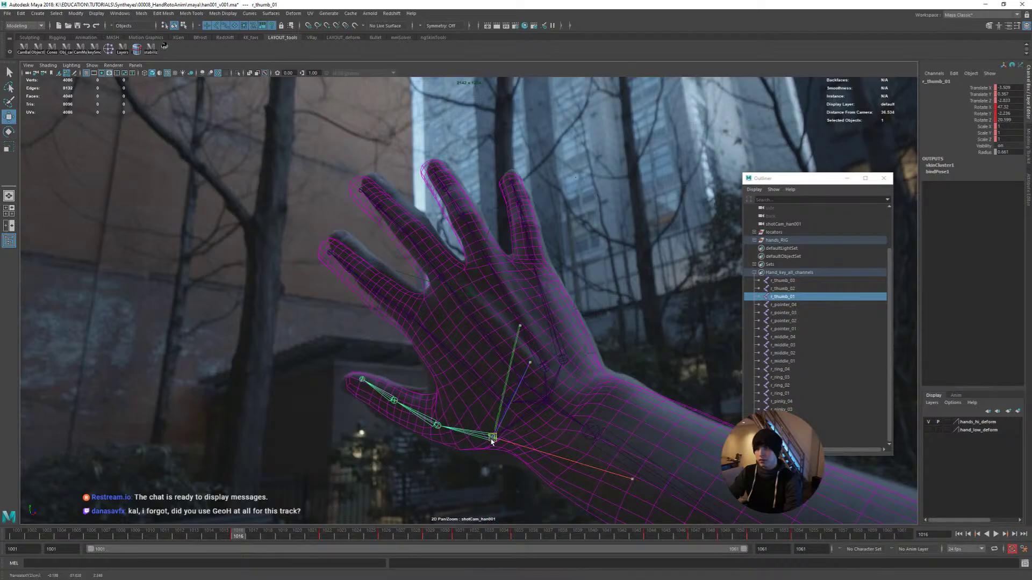
drag(493, 437, 488, 434)
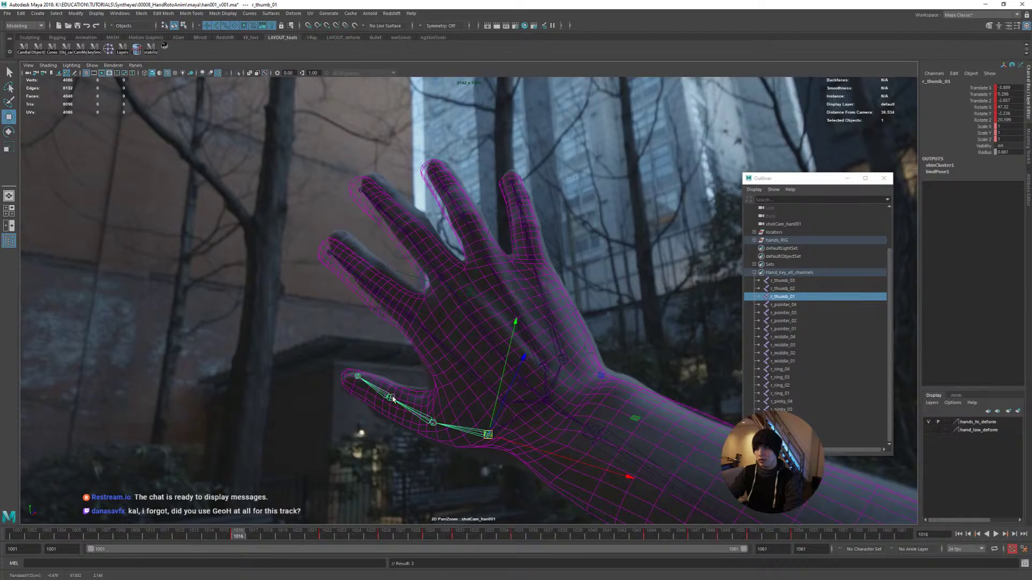
Rotate the r_thumb_02 joint slightly so the upper thumb follows the filmed thumb on frame 1016
click(395, 406)
click(422, 414)
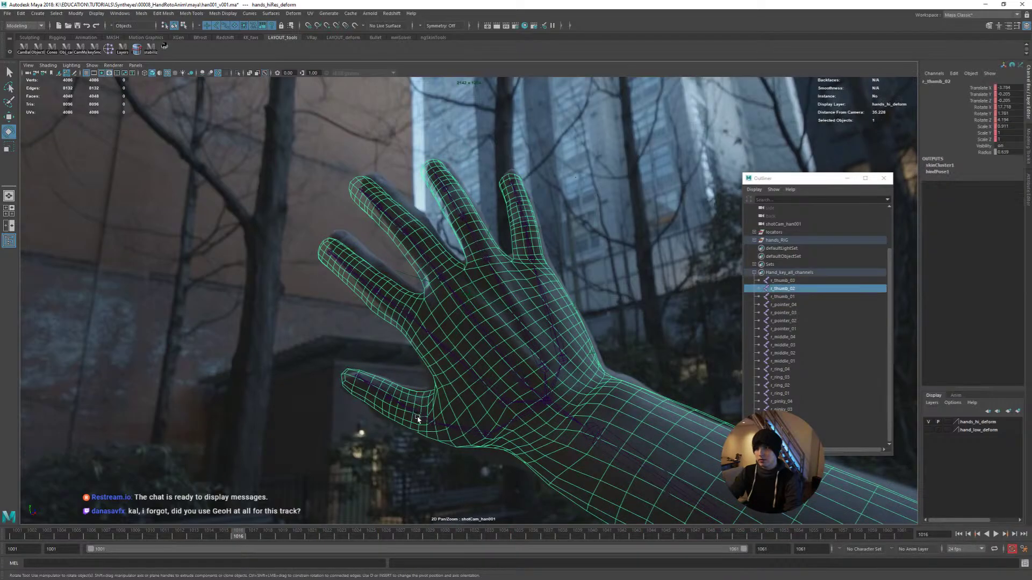
key(e)
drag(301, 506, 326, 480)
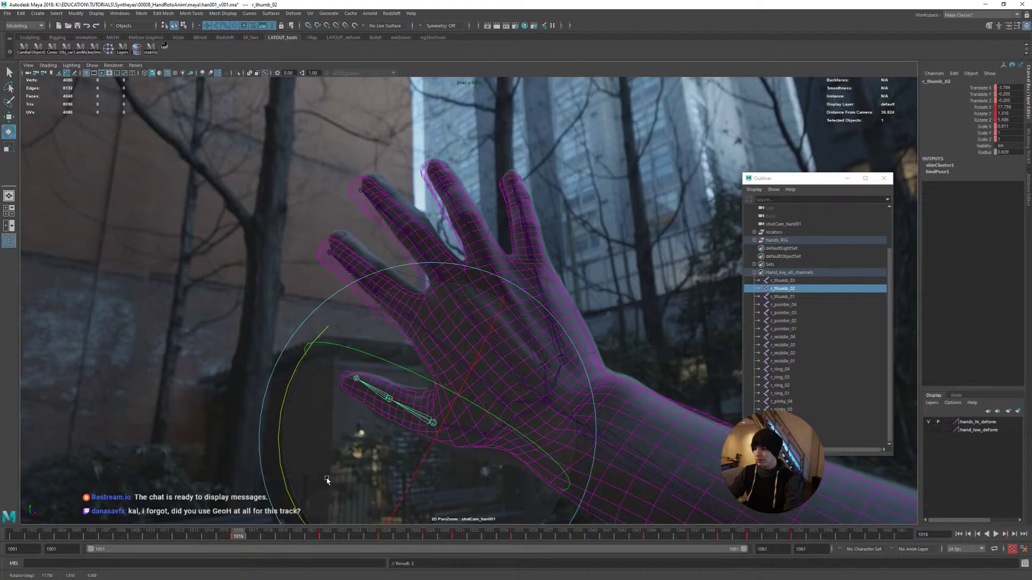
Rotate the r_pointer_01 joint on frame 1016 until the index finger lines up with the filmed finger
key(q)
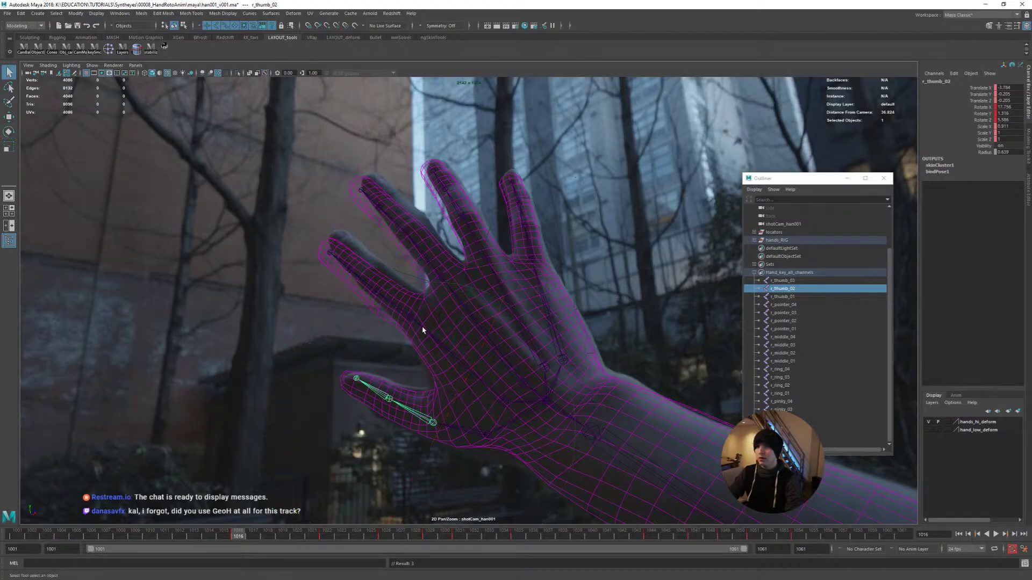
click(425, 331)
key(e)
click(403, 306)
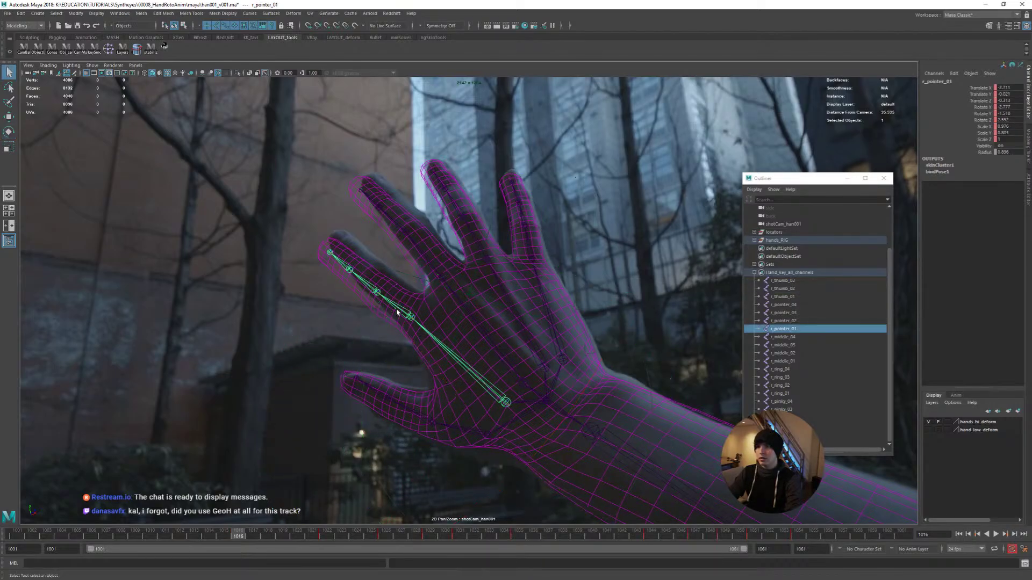
drag(528, 233, 558, 267)
key(q)
click(440, 348)
key(e)
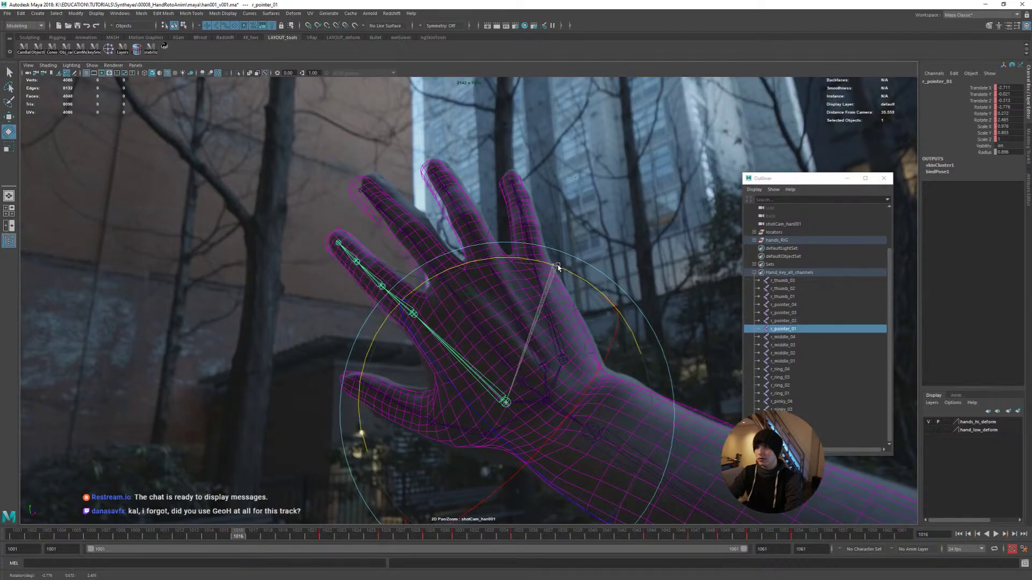
key(q)
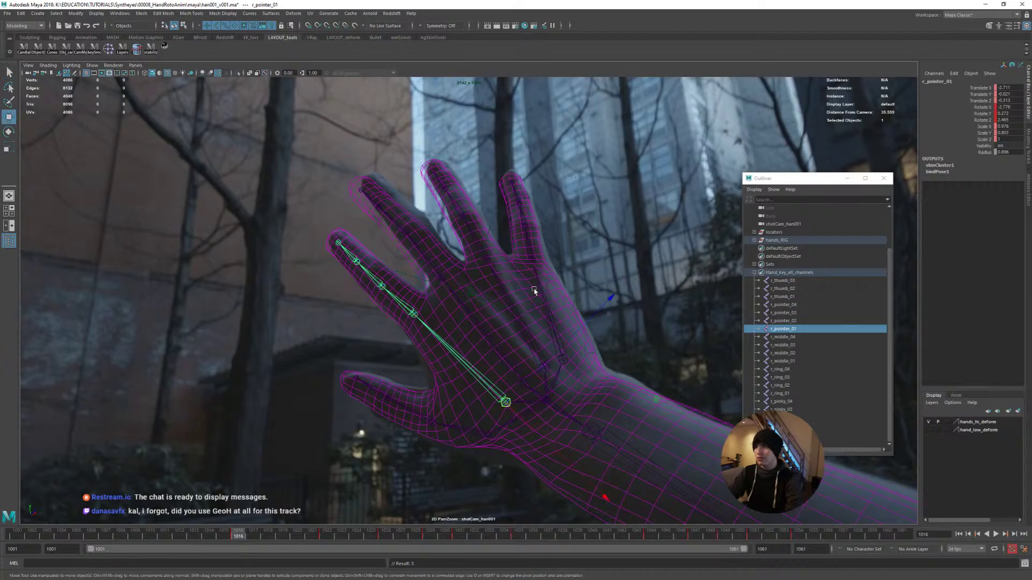
key(e)
drag(552, 267, 556, 267)
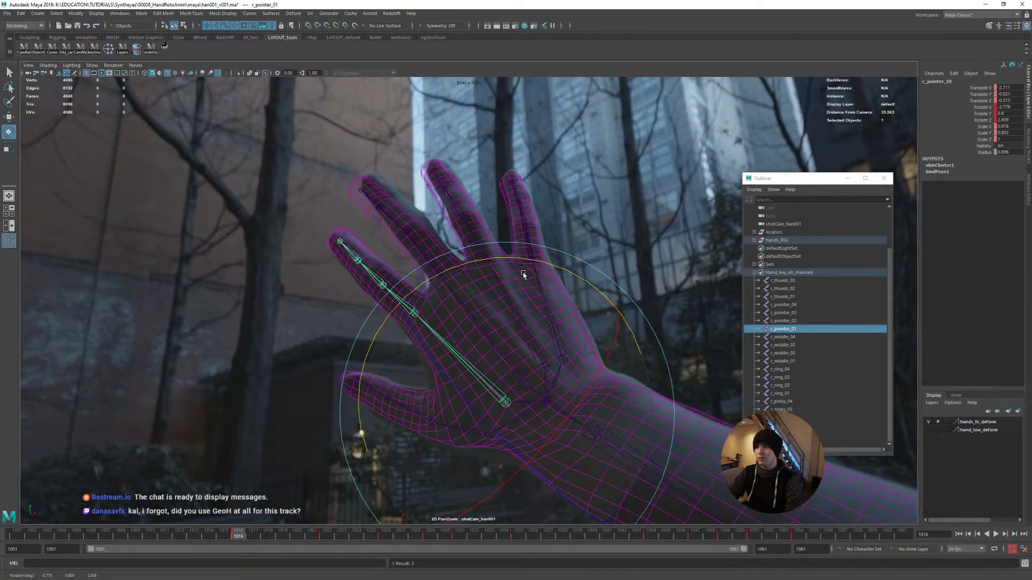
Fine-tune the rotation of the r_pointer_02 joint to fit the index finger to the footage on frame 1016
key(q)
key(Down)
key(e)
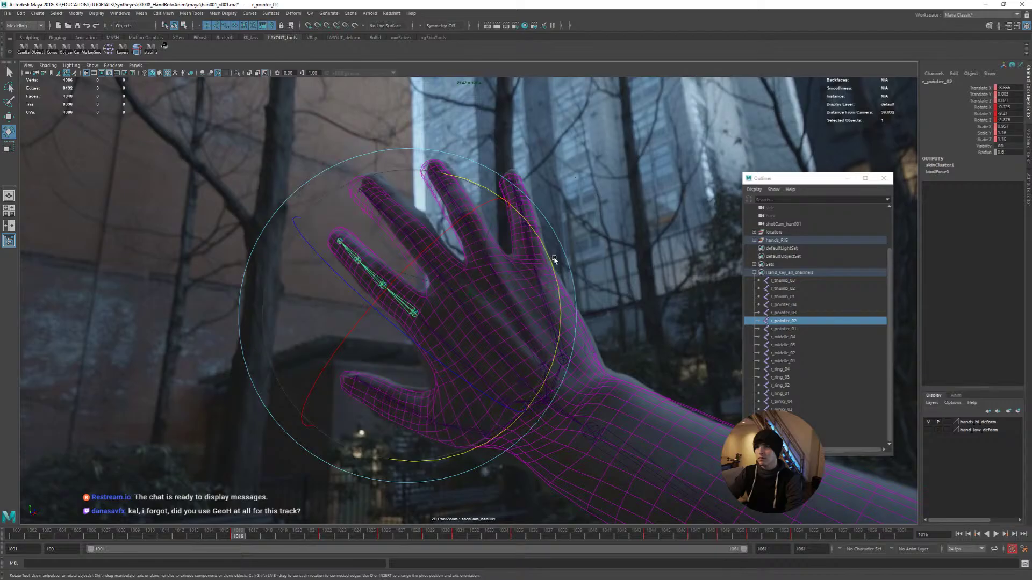
drag(552, 264, 520, 260)
key(q)
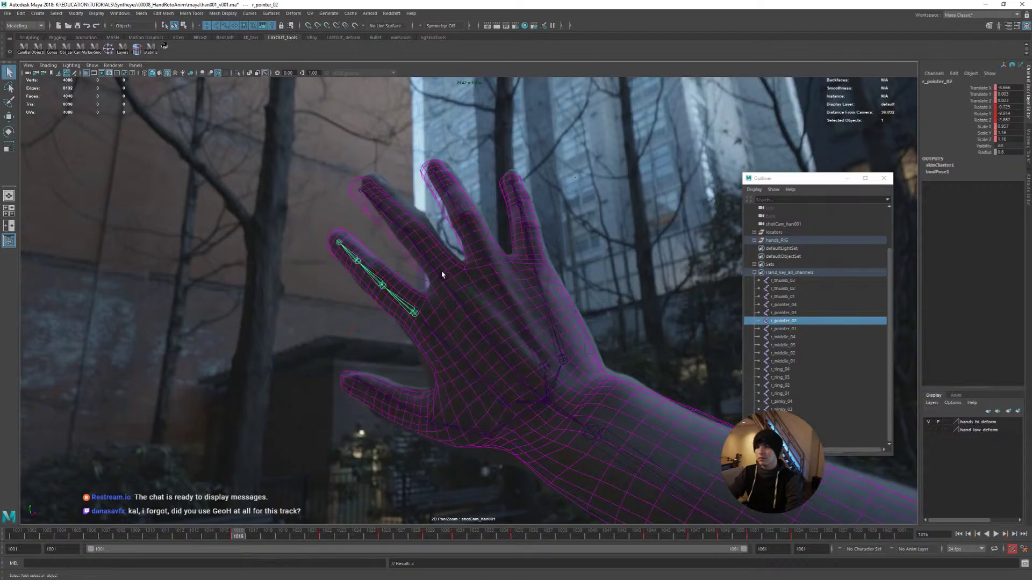
Rotate the r_middle_01 and r_middle_02 joints on frame 1016 to align the middle finger with the filmed finger
click(450, 291)
key(e)
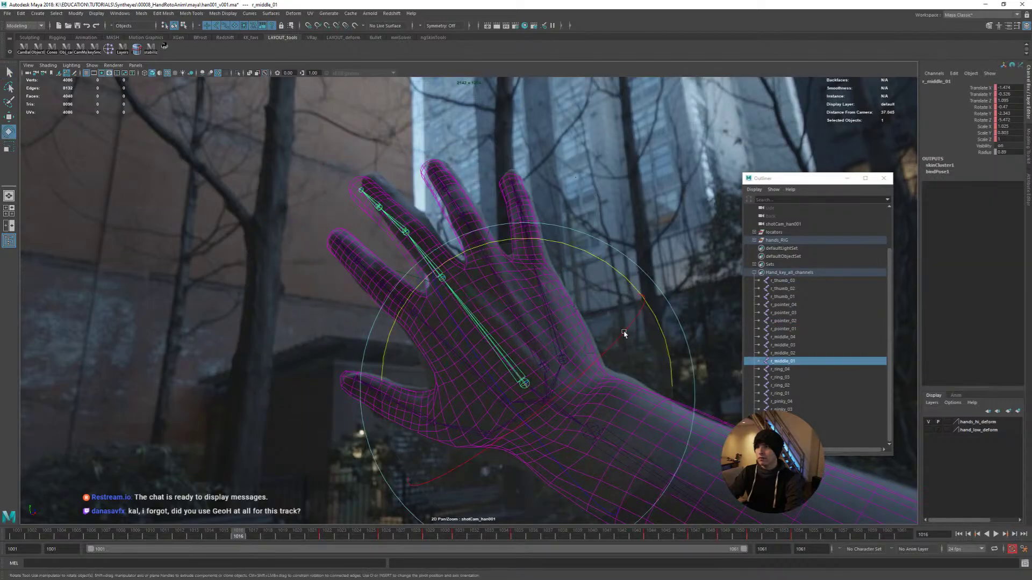
drag(626, 281, 629, 285)
key(q)
click(429, 250)
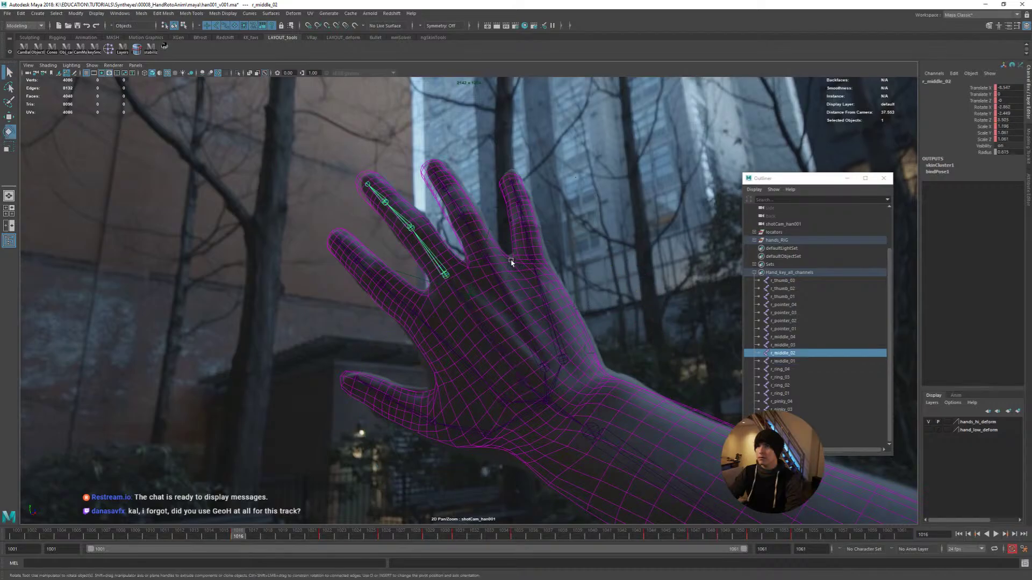
key(e)
drag(588, 258, 590, 257)
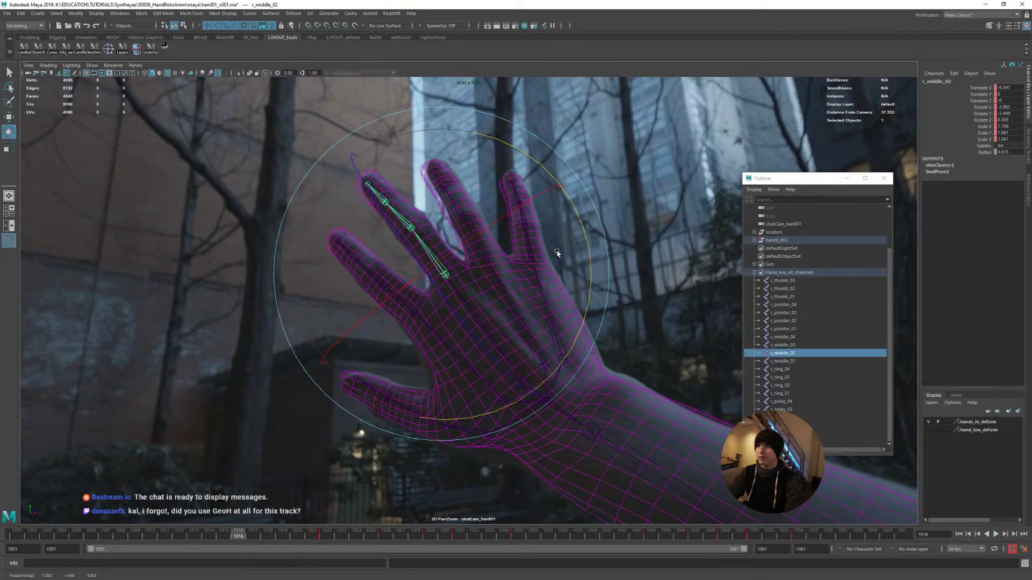
drag(441, 258, 440, 244)
Rotate the r_middle_03 joint to match the middle fingertip to the footage on frame 1016
key(q)
click(399, 216)
key(e)
mouse_move(382, 293)
mouse_down()
mouse_move(363, 271)
mouse_move(375, 284)
mouse_up()
key(q)
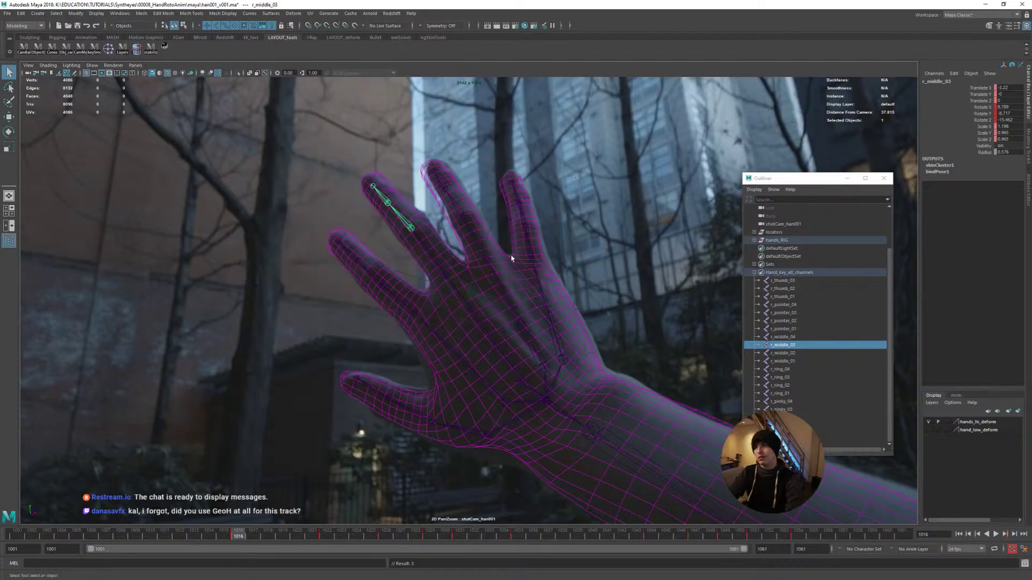
Rotate the r_ring_01 and r_ring_02 joints on frame 1016 to line up the ring finger with the filmed finger
click(495, 273)
key(e)
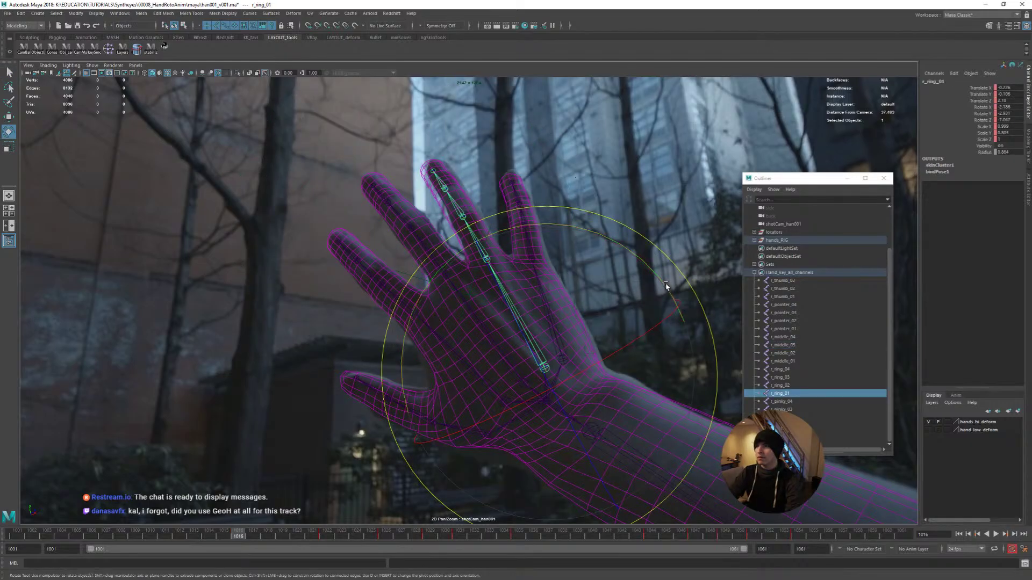
drag(667, 286, 667, 286)
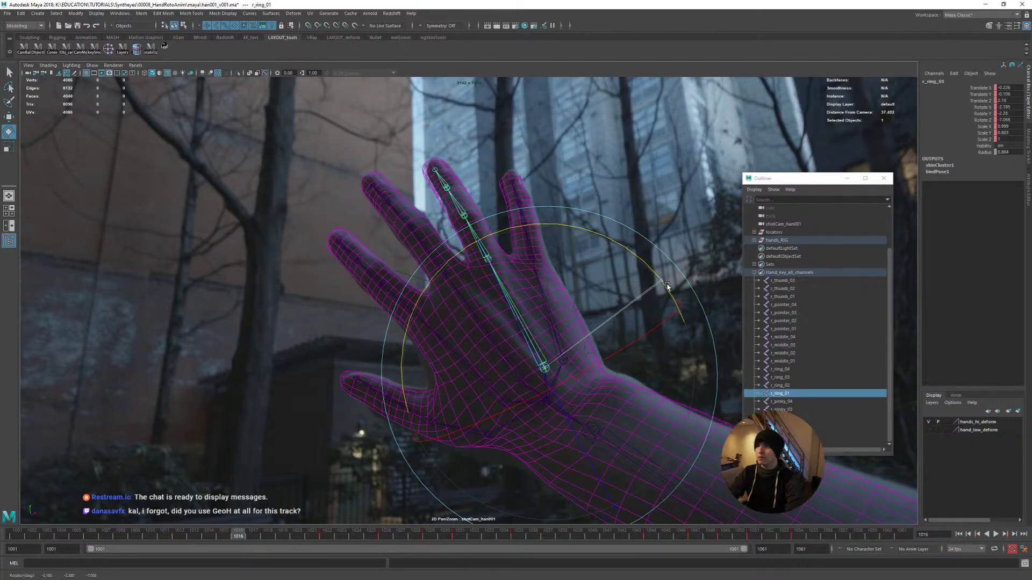
key(q)
click(486, 258)
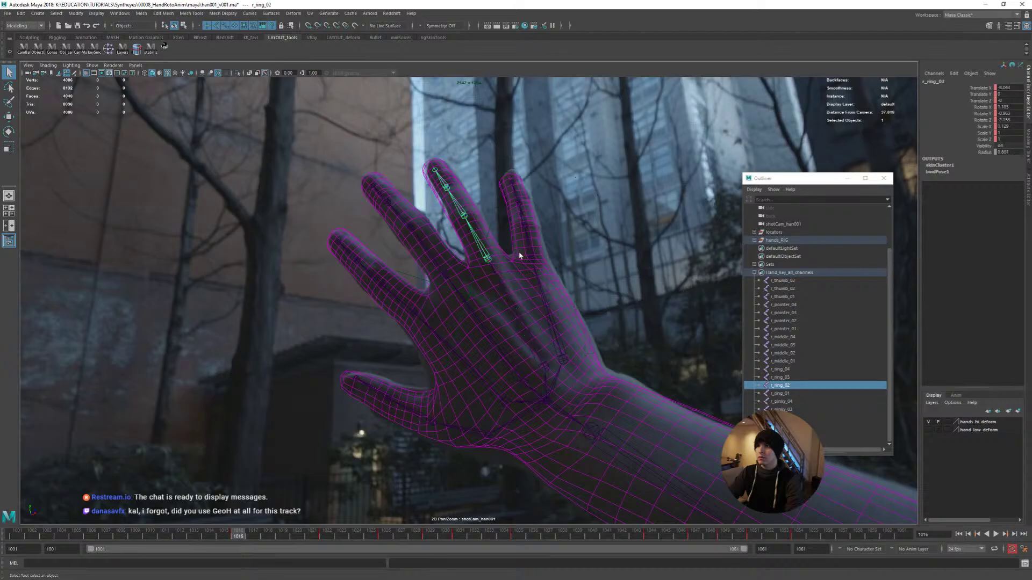
key(e)
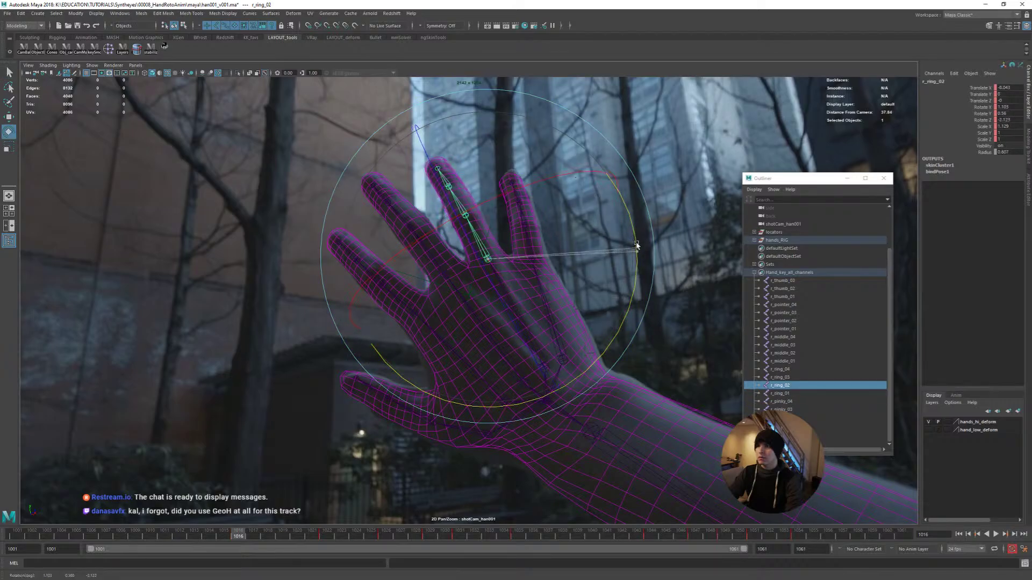
key(w)
Rotate the r_ring_03 joint to match the ring fingertip to the footage on frame 1016
click(474, 240)
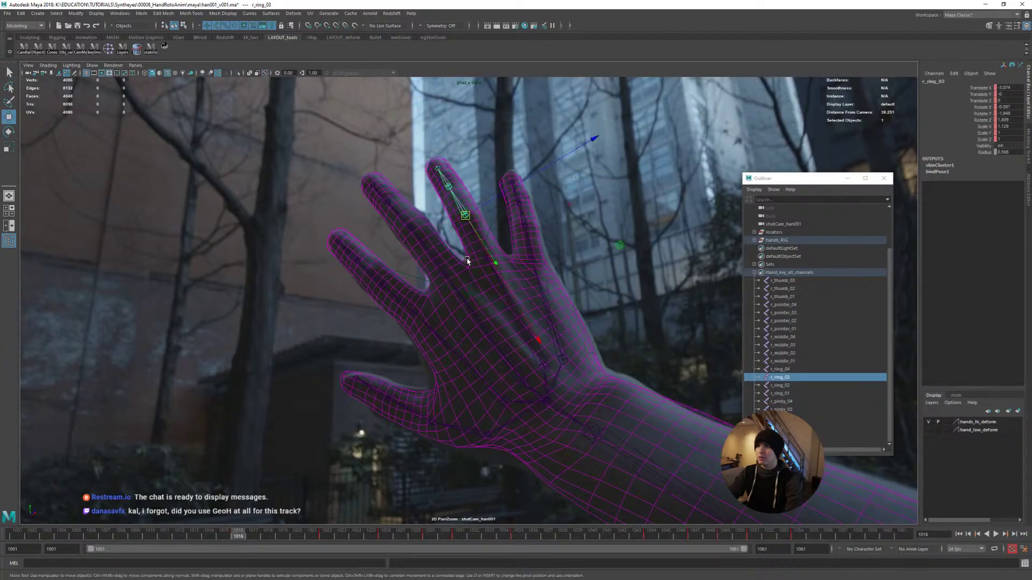
key(e)
drag(457, 253, 507, 252)
key(q)
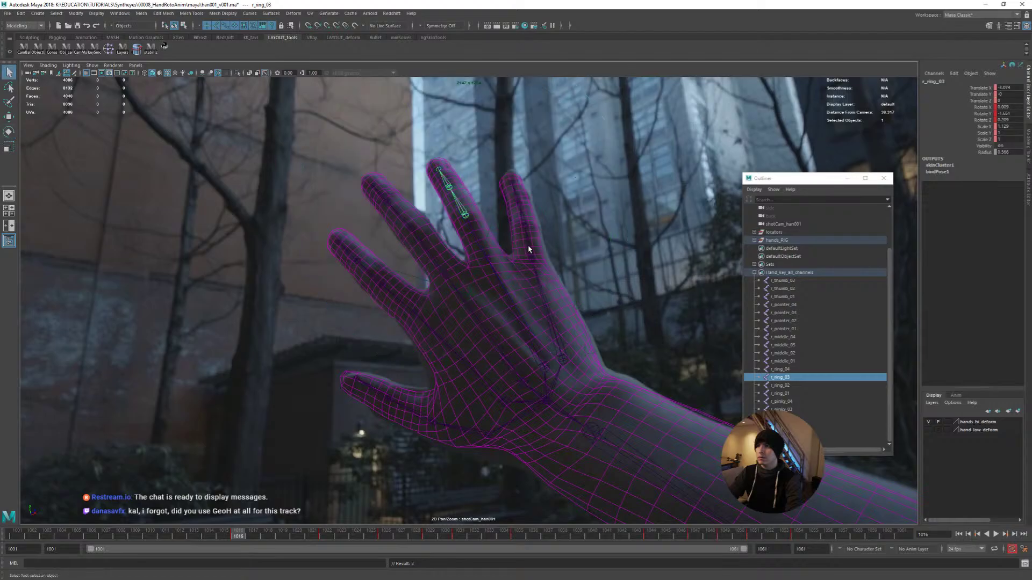
Rotate the r_pinky_01 joint and lengthen it along X to fit the filmed little finger on frame 1016
click(537, 276)
key(e)
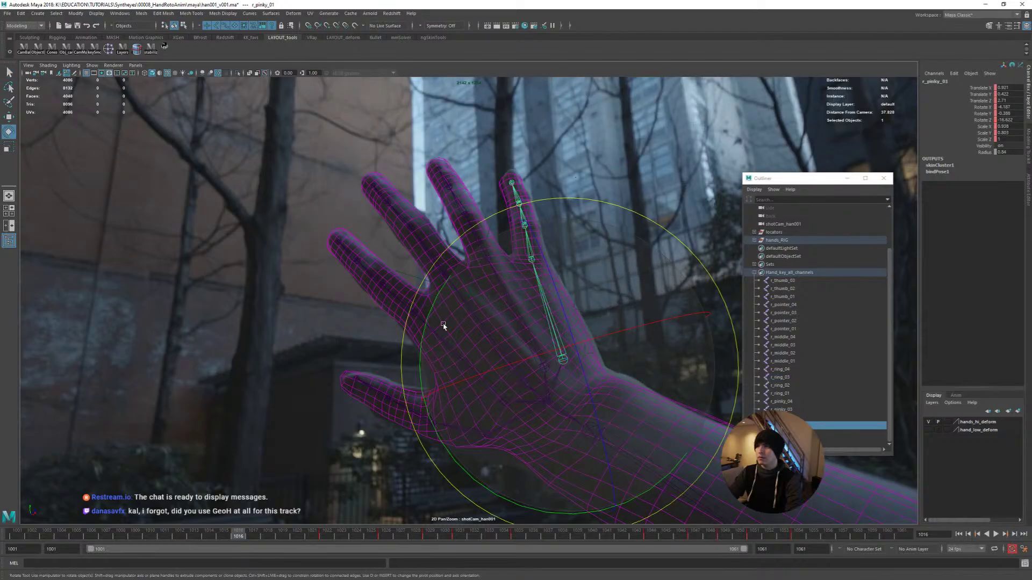
drag(429, 333, 421, 331)
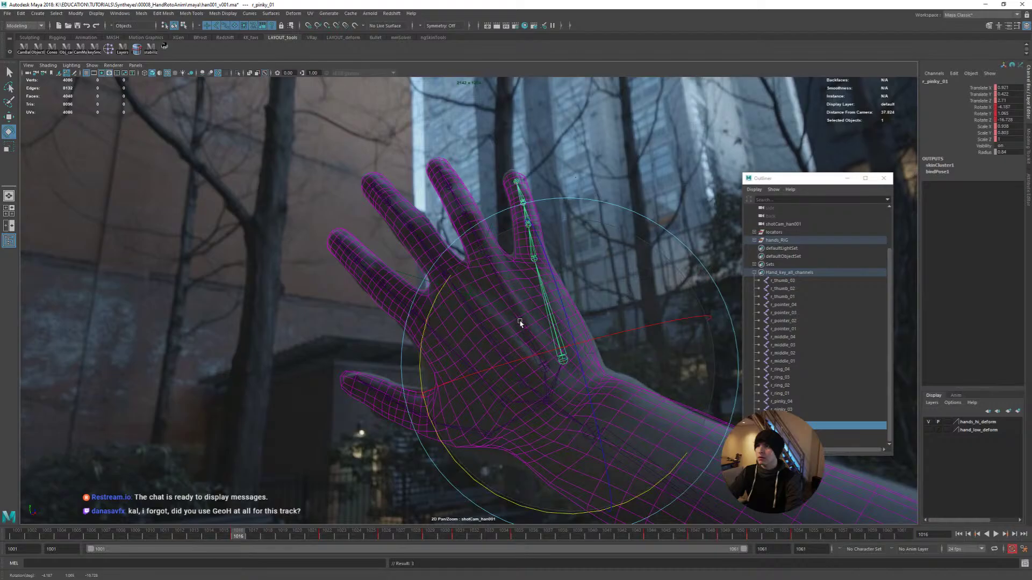
key(r)
drag(570, 401, 577, 404)
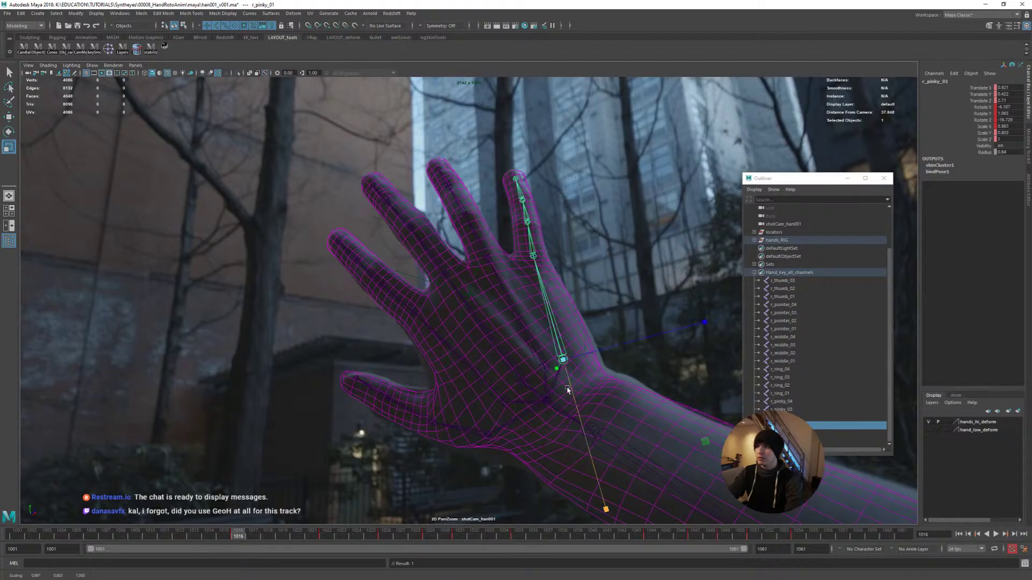
Rotate the r_pinky_01 joint slightly on frame 1016 to line up the little finger with the footage
key(e)
drag(457, 464, 460, 464)
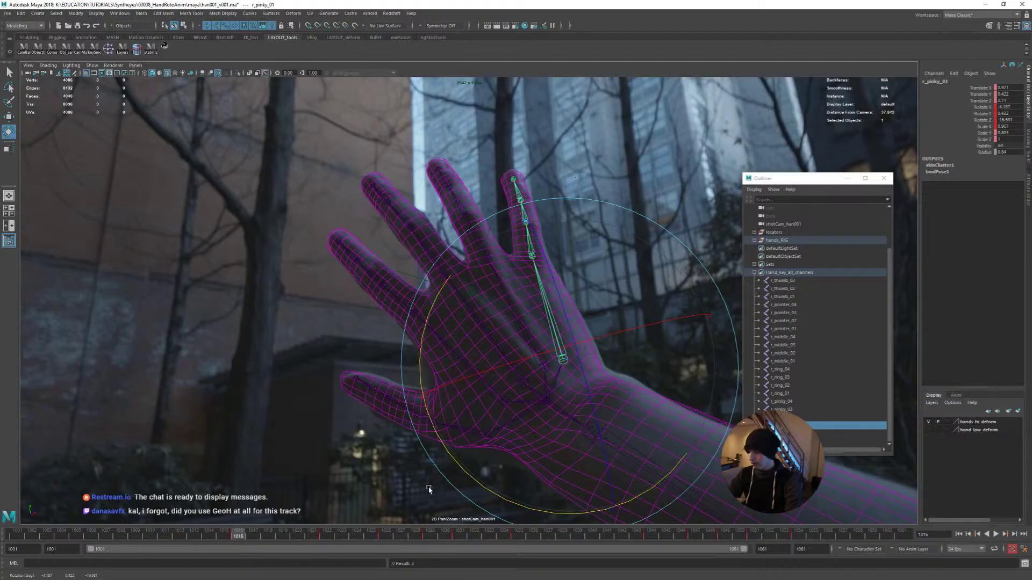
key(q)
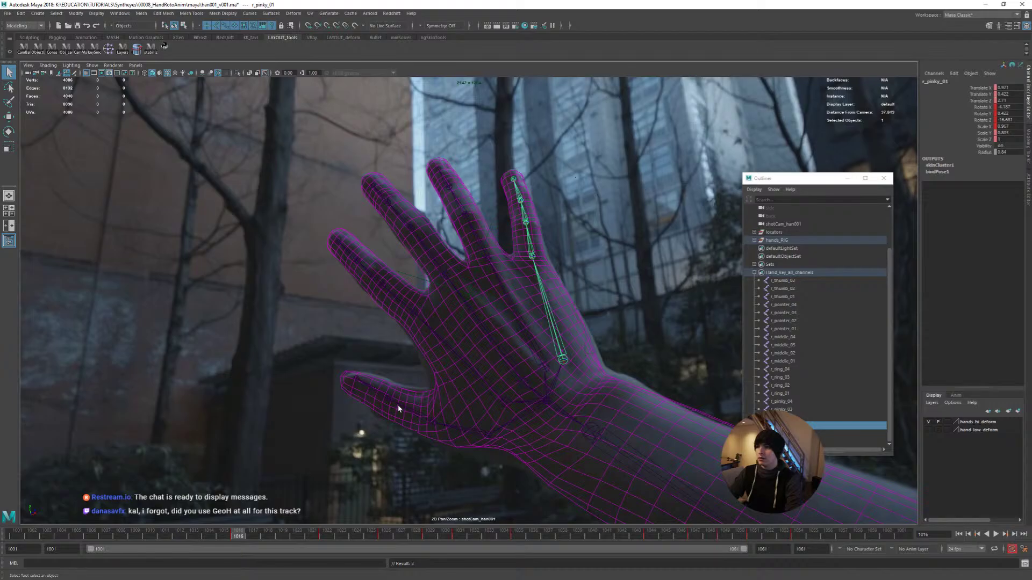
Select all the hand and forearm joints in the Hand_key_all_channels set on frame 1016 and go to frame 1009
click(780, 280)
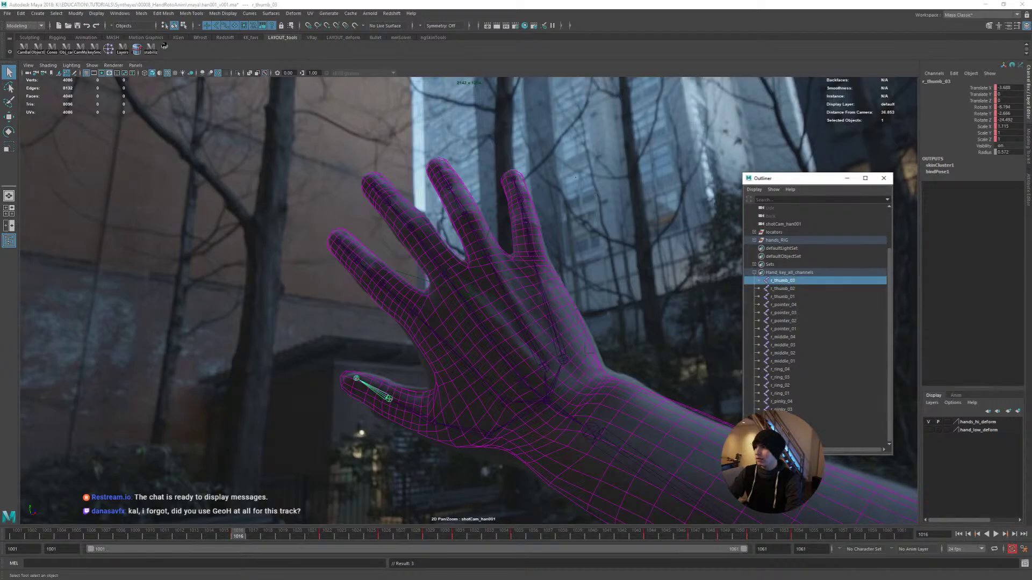
drag(780, 280, 696, 407)
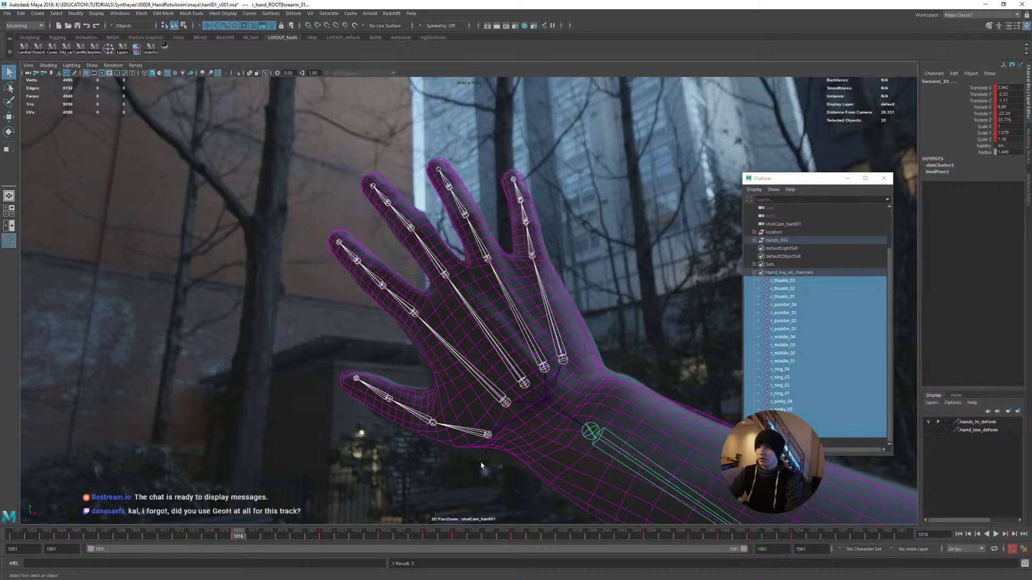
drag(231, 538, 133, 537)
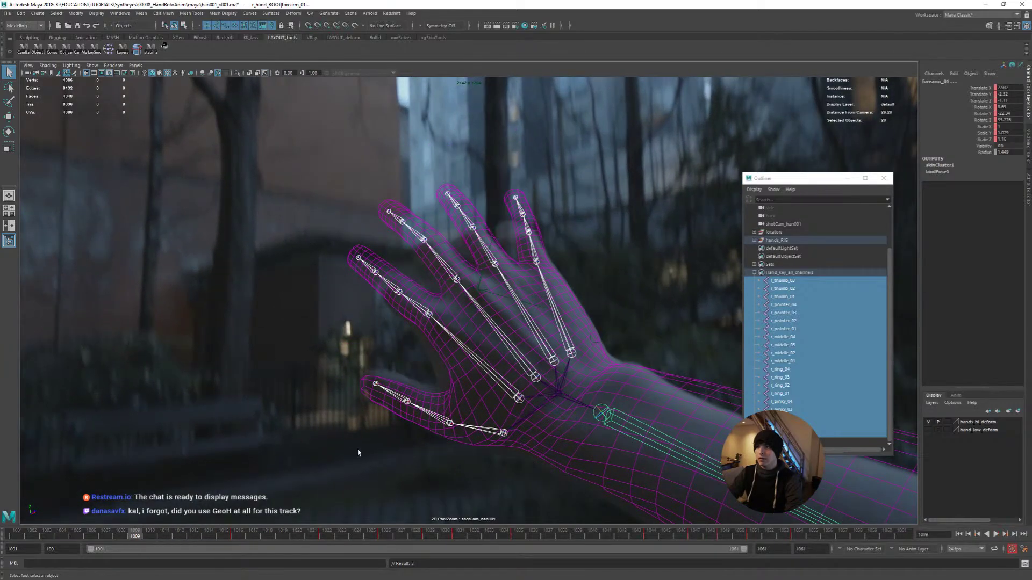
Try to bend the index finger by rotating the r_pointer_02 joint alone on frame 1009
click(418, 315)
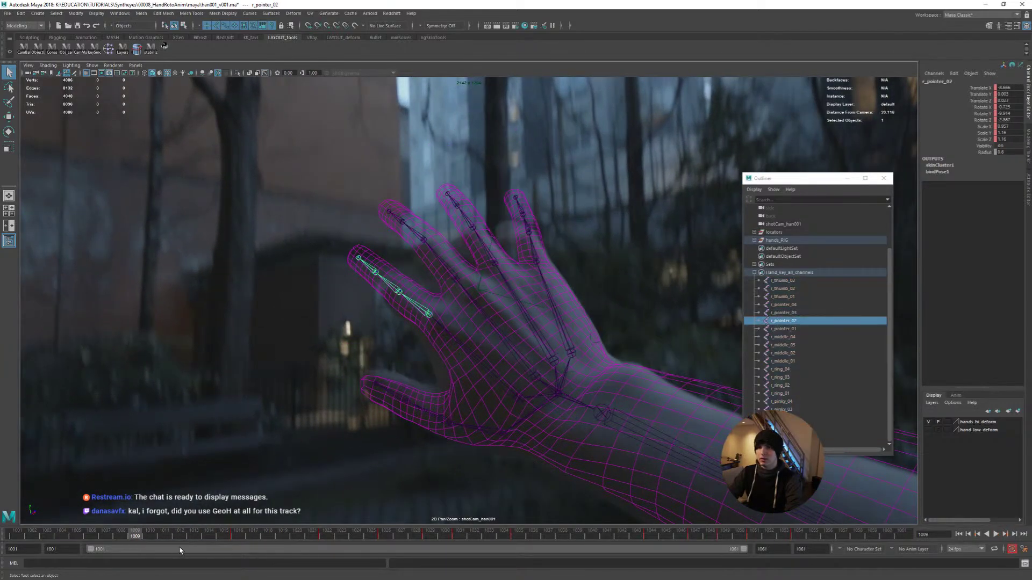
key(e)
drag(438, 362, 409, 330)
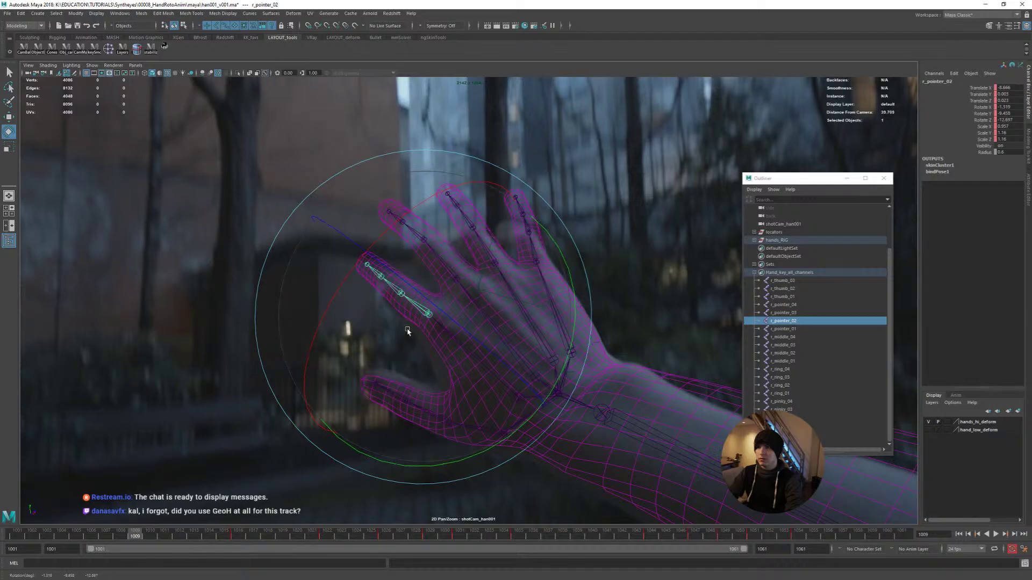
key(ctrl+z)
Rotate the r_pointer_02, r_pointer_03 and r_pointer_04 joints together to curl the index finger on frame 1009
key(shift+Up)
key(shift+Up)
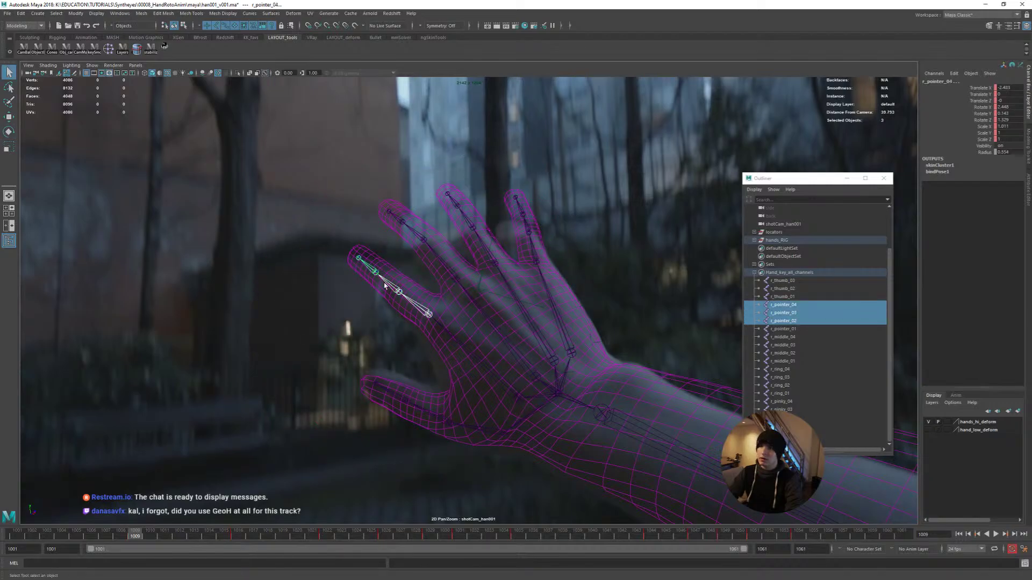
drag(413, 319, 373, 269)
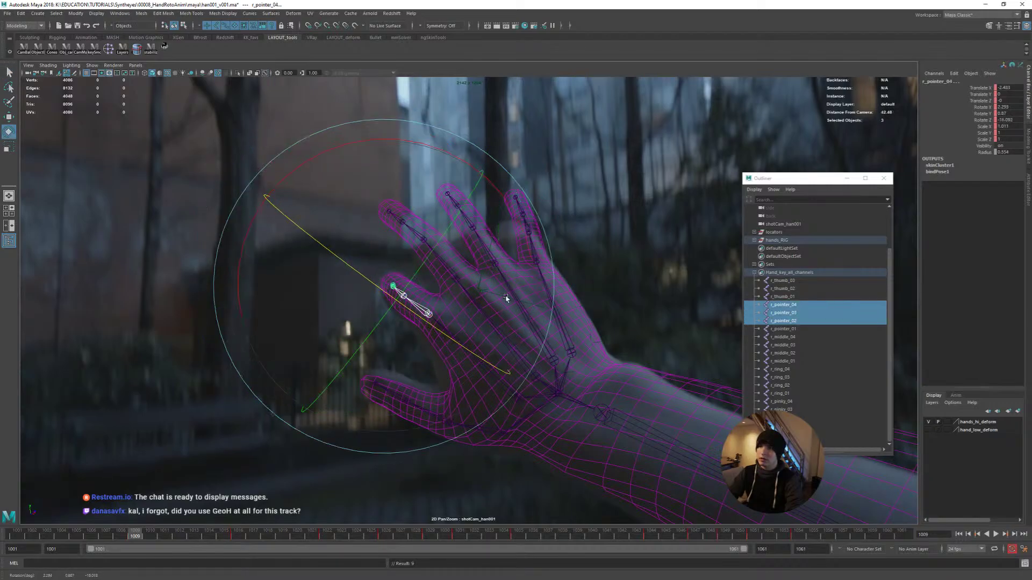
key(q)
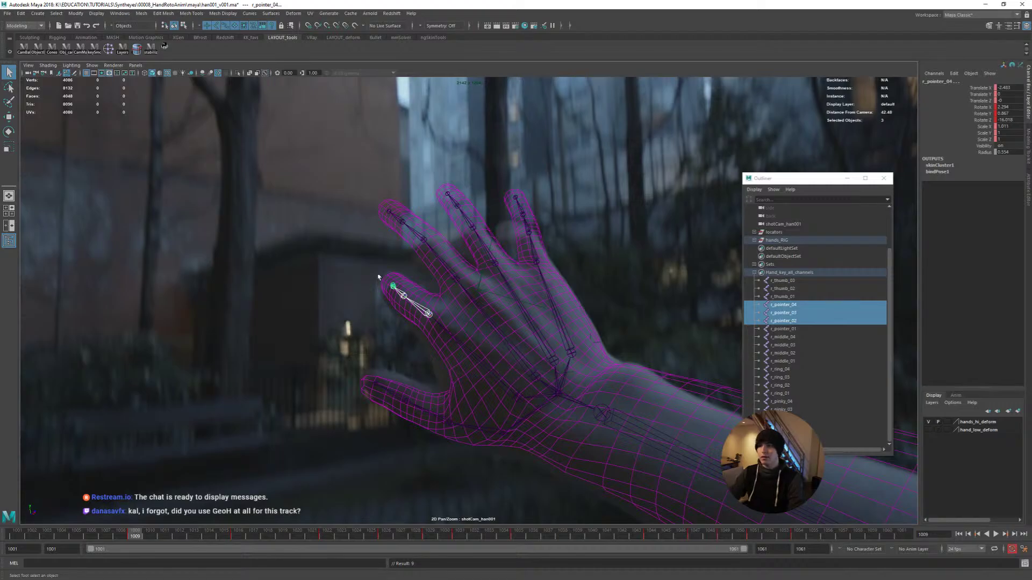
Turn off selection highlighting in the shot camera viewport
click(92, 65)
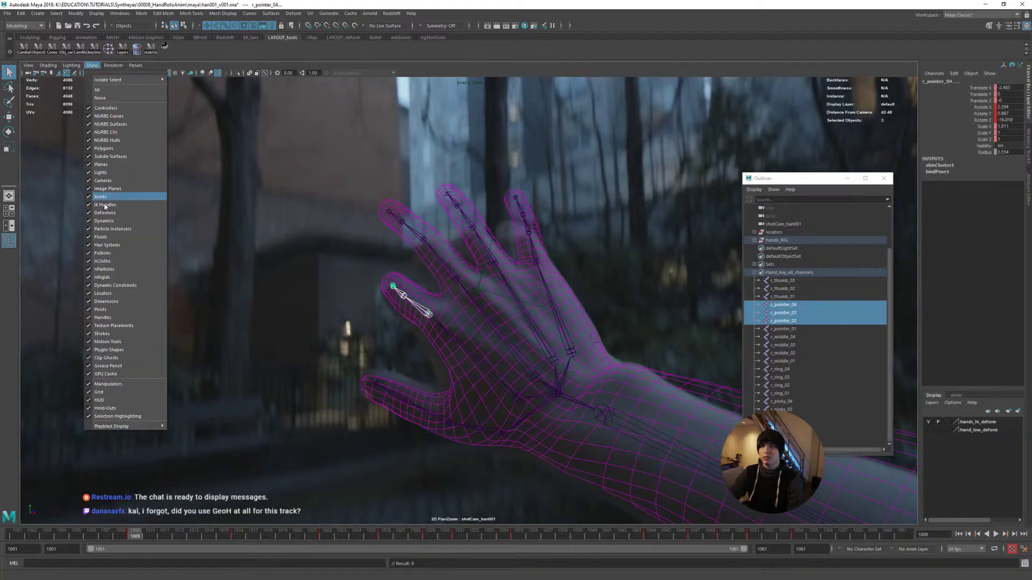
click(129, 418)
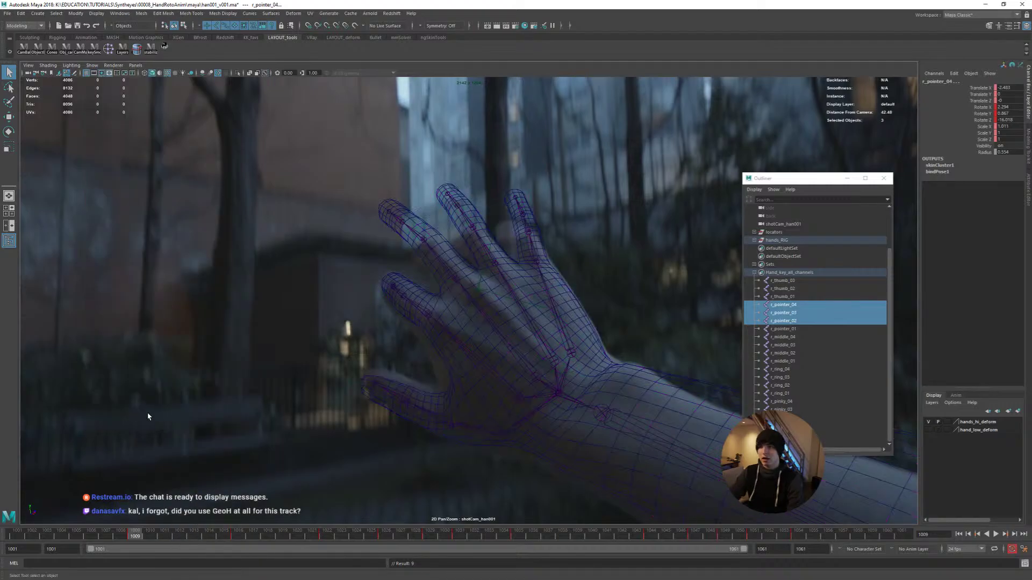
click(546, 339)
click(556, 307)
click(543, 267)
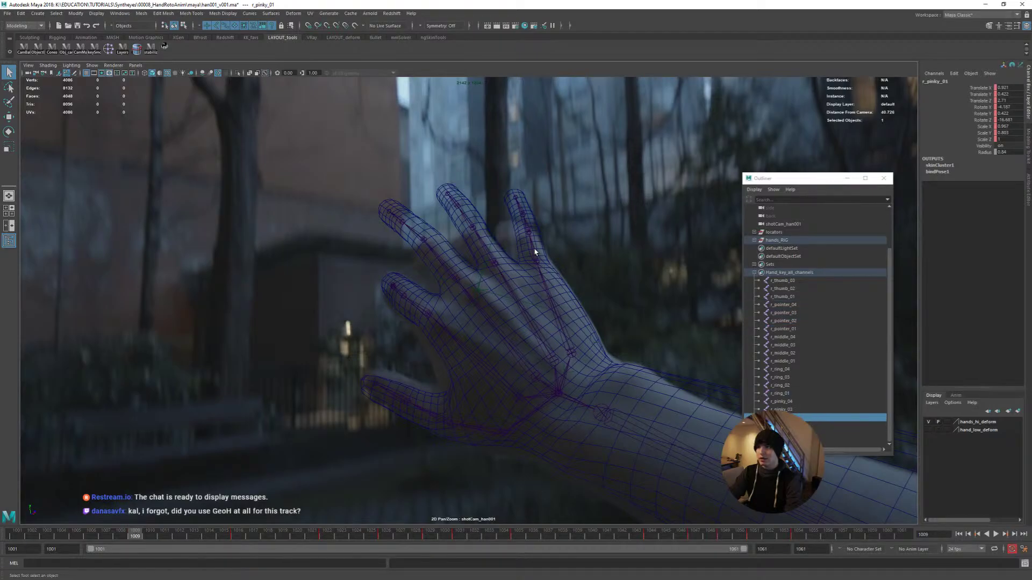
key(e)
drag(555, 312, 537, 248)
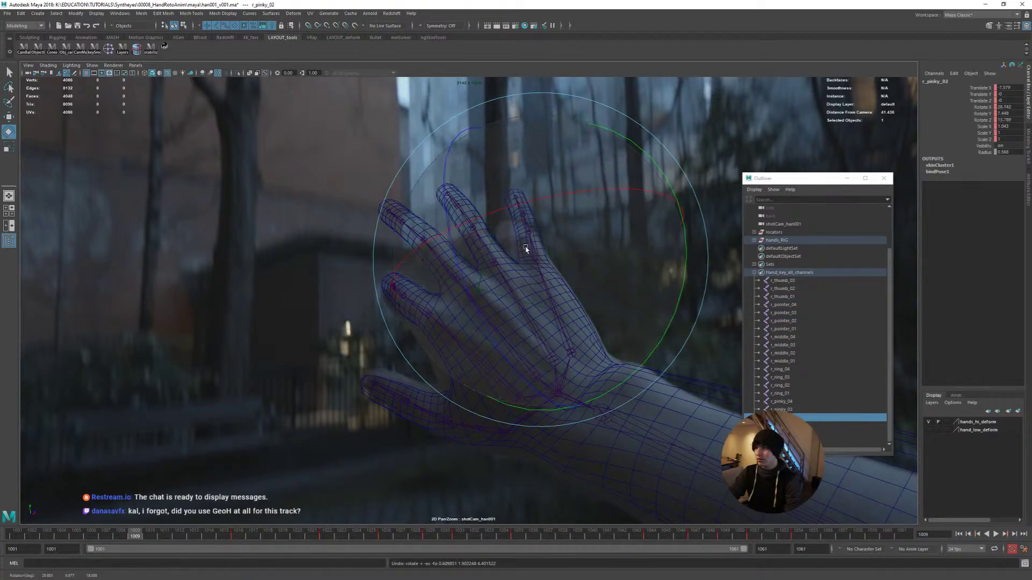
click(430, 321)
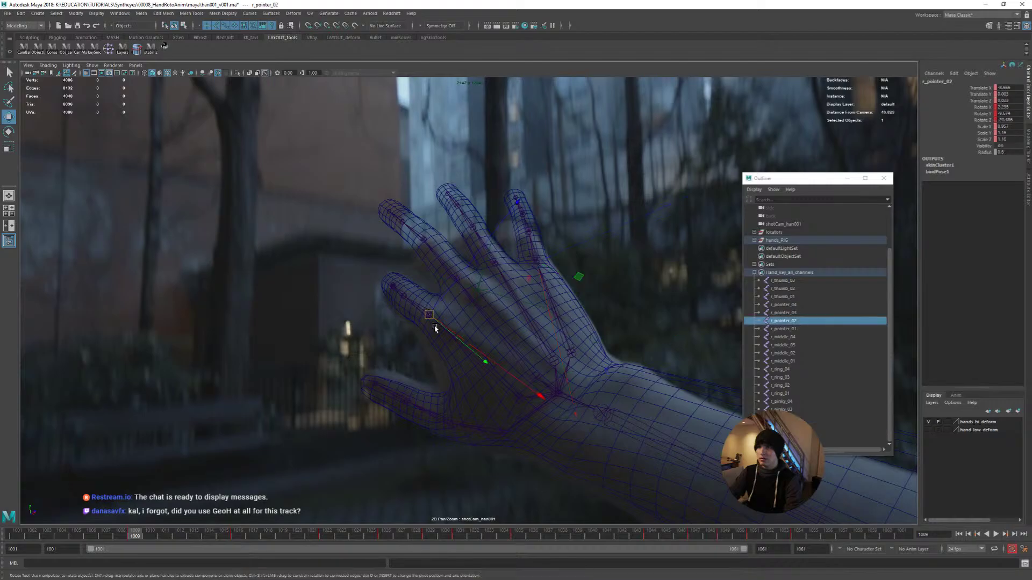
Rotate the middle finger joints r_middle_02, r_middle_03 and r_middle_04 together to curl the finger to match the footage
key(q)
click(424, 239)
shift+click(413, 231)
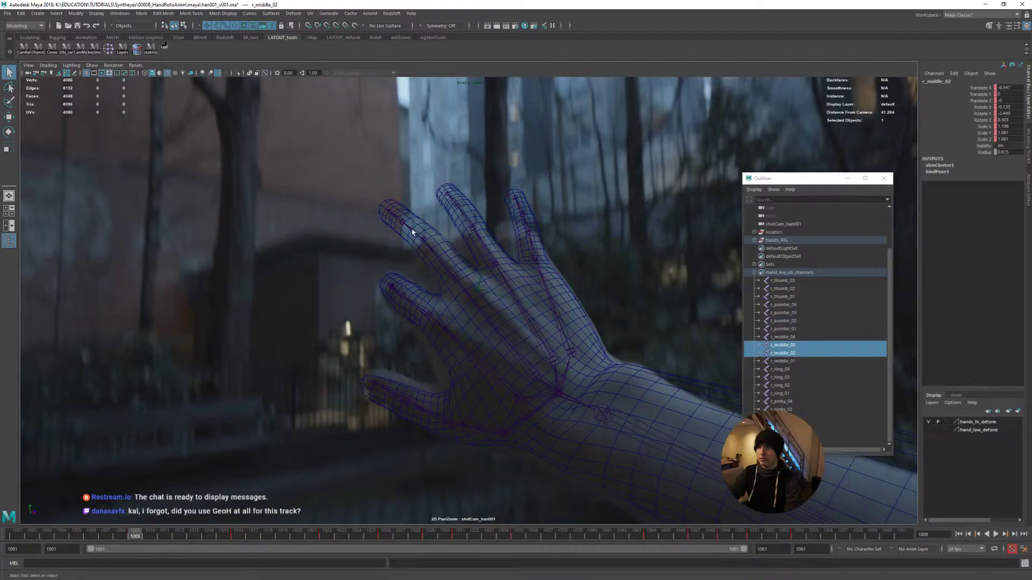
shift+click(401, 221)
key(e)
drag(454, 279, 449, 231)
key(q)
Rotate the ring finger joints r_ring_02, r_ring_03 and r_ring_04 together so the finger curls like the filmed one
click(481, 246)
shift+click(470, 229)
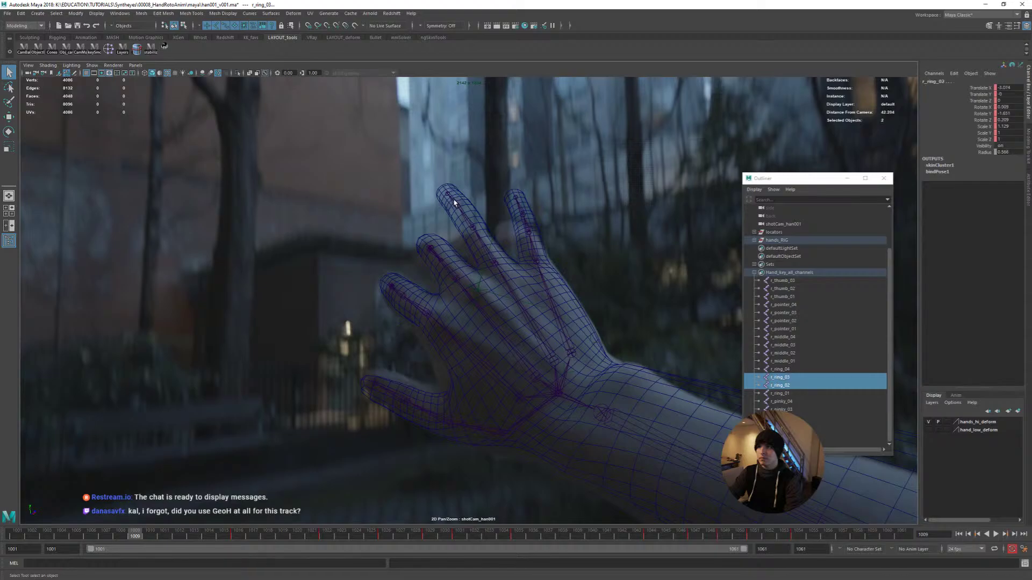
shift+click(455, 216)
key(e)
drag(485, 215, 467, 158)
key(q)
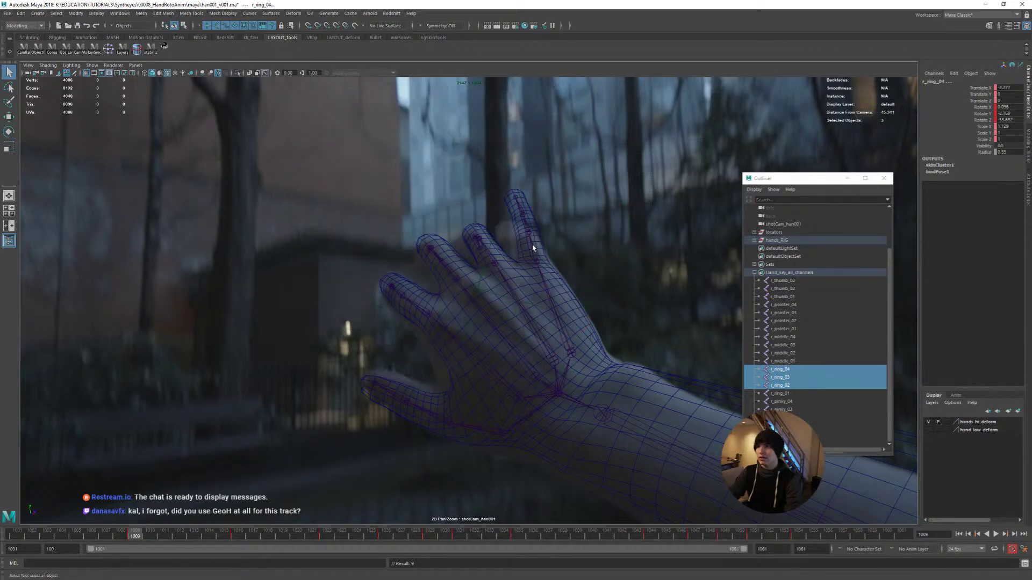
Rotate the pinky inward at its knuckle to follow the filmed finger
click(542, 251)
key(e)
drag(547, 256, 517, 214)
key(q)
key(e)
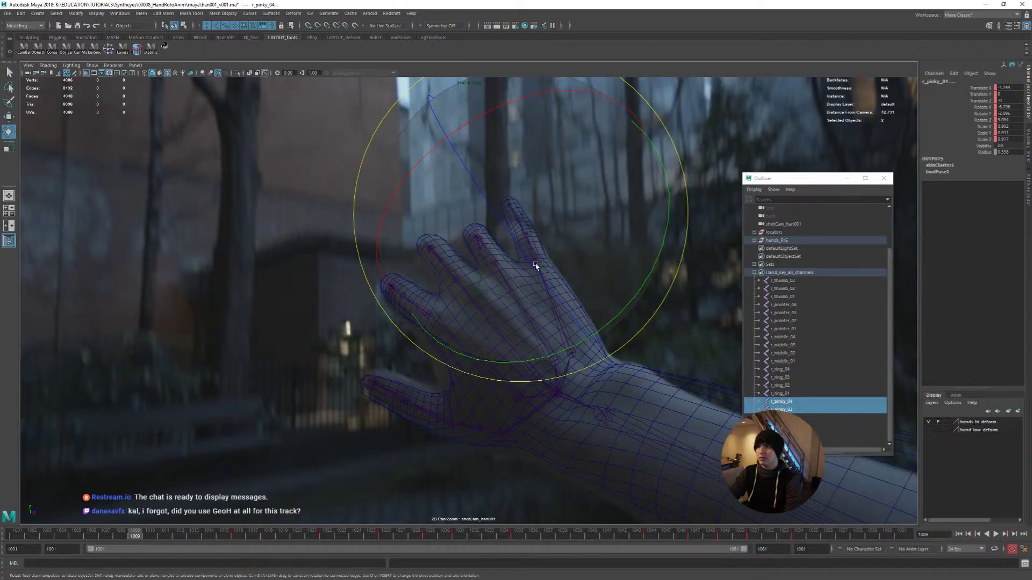
drag(537, 265, 533, 238)
key(q)
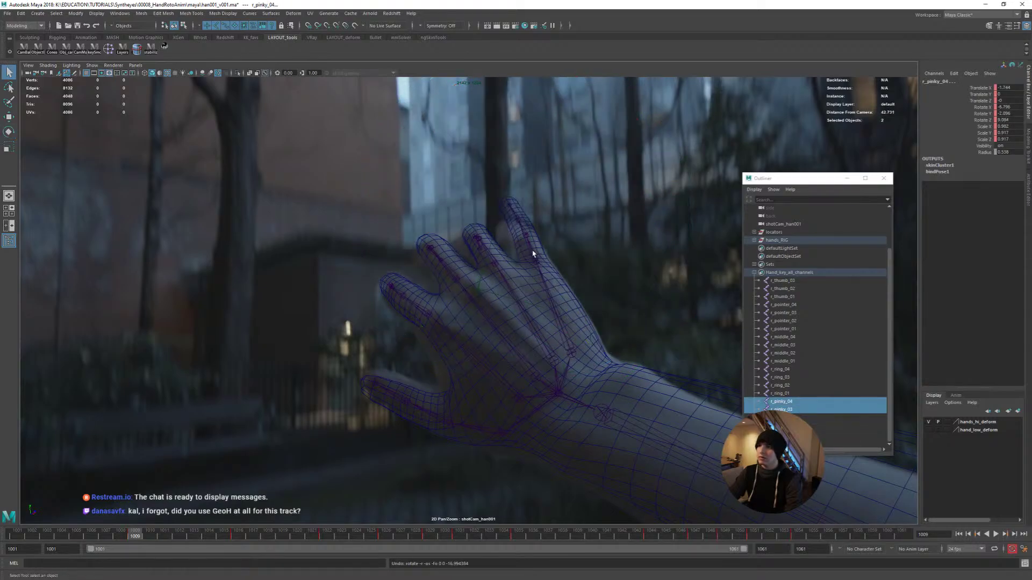
Refine the rotation of r_pinky_02 so the pinky's direction lines up with the plate
click(533, 238)
key(e)
drag(484, 198, 589, 179)
key(q)
key(e)
drag(569, 339, 576, 332)
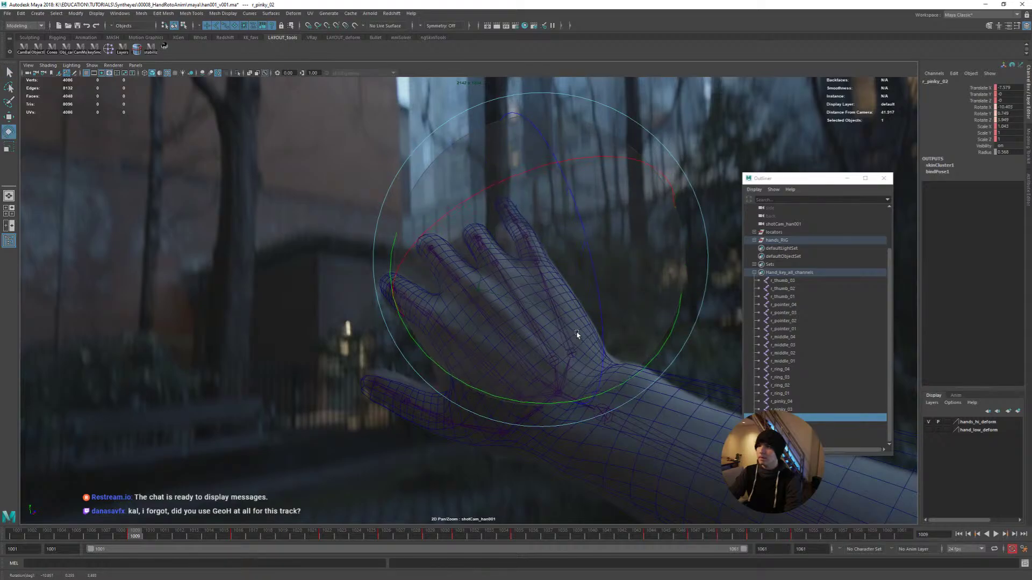
key(q)
Rotate the outer pinky joints r_pinky_03 and r_pinky_04 together to curl the fingertip inward
click(517, 228)
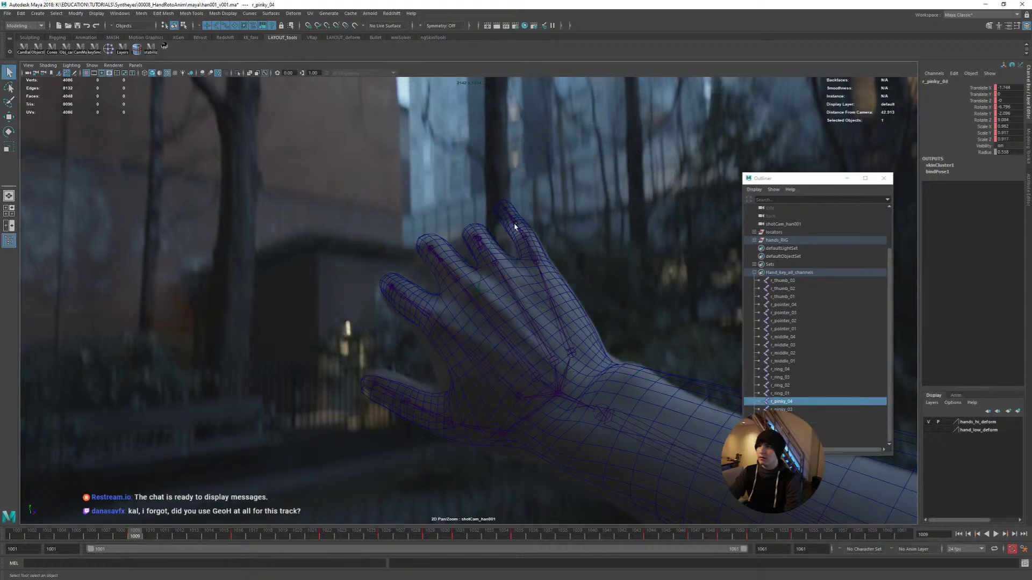
click(514, 223)
shift+click(514, 225)
key(e)
drag(606, 253, 586, 172)
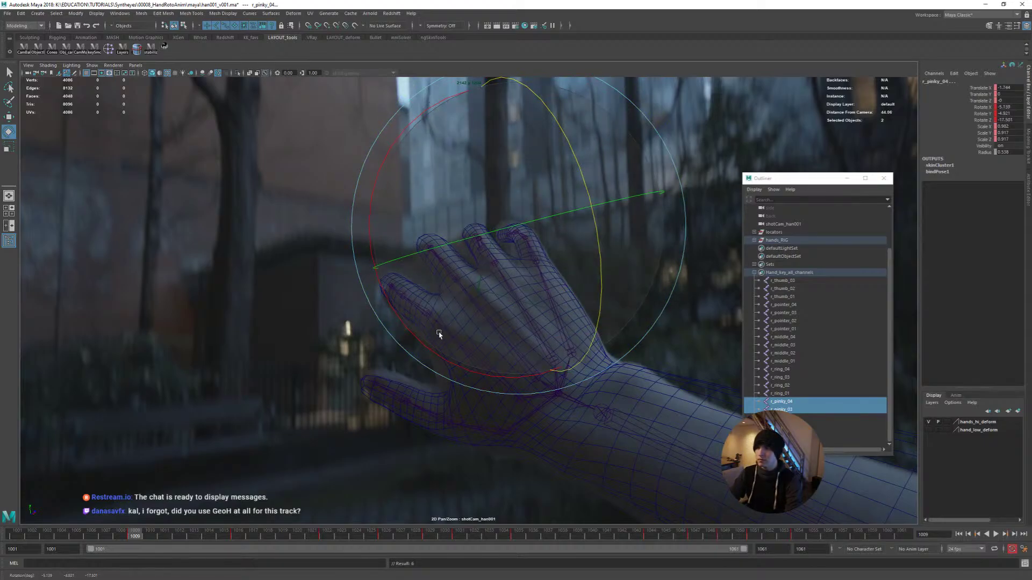
Rotate the thumb joint r_thumb_02 to align the thumb mesh with the filmed thumb
key(w)
click(432, 418)
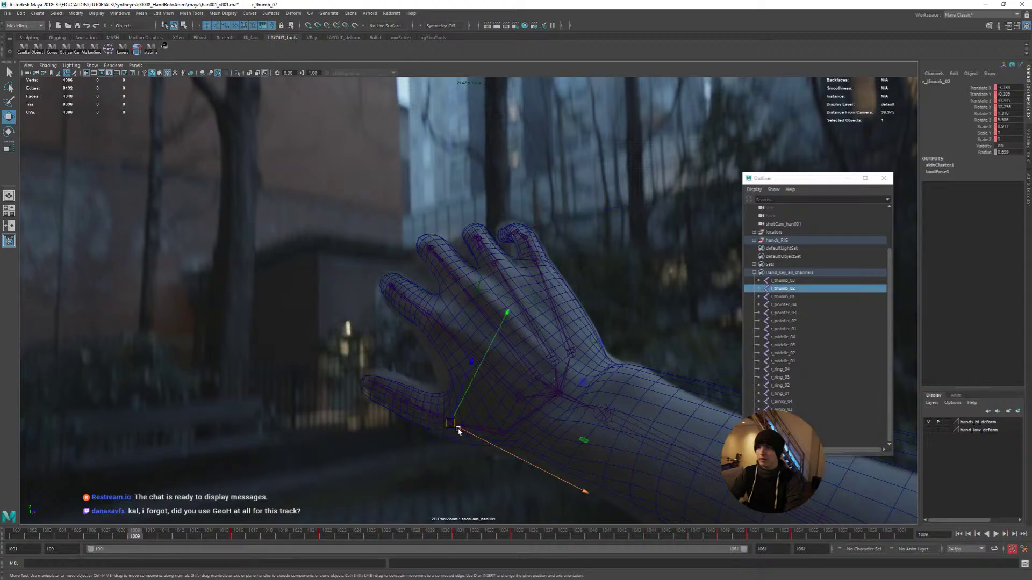
key(q)
key(e)
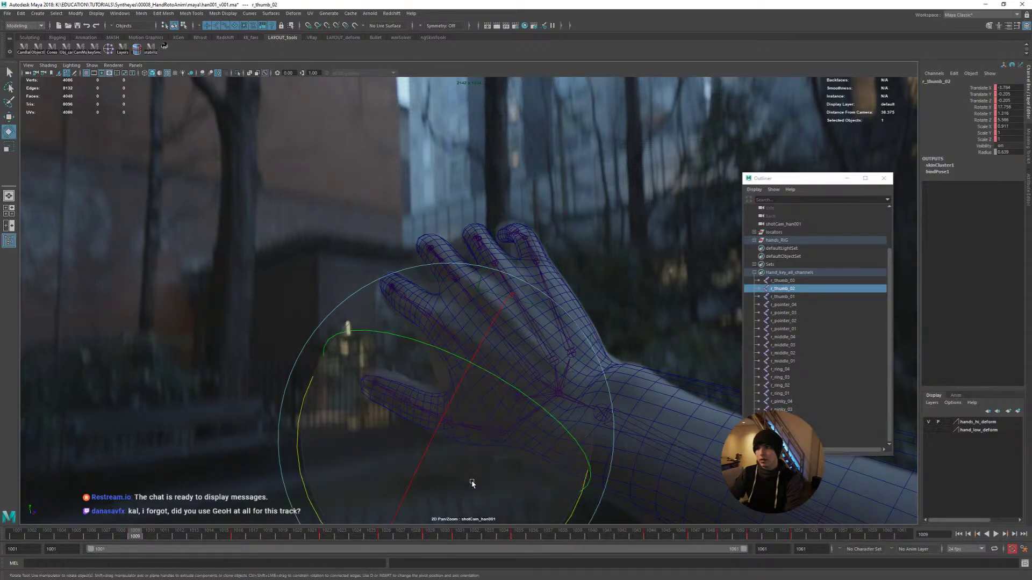
drag(473, 482, 438, 489)
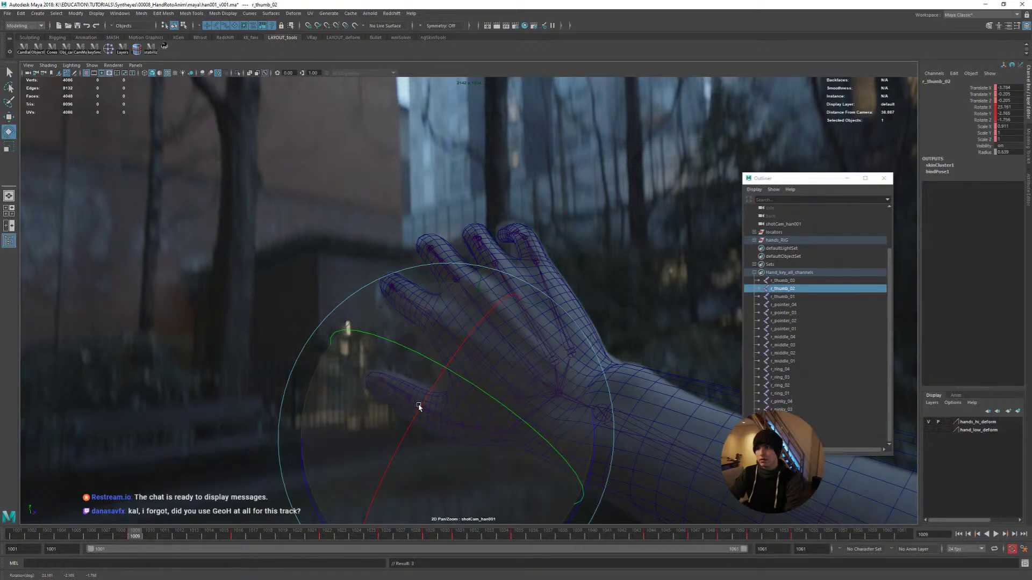
drag(430, 401, 445, 426)
key(q)
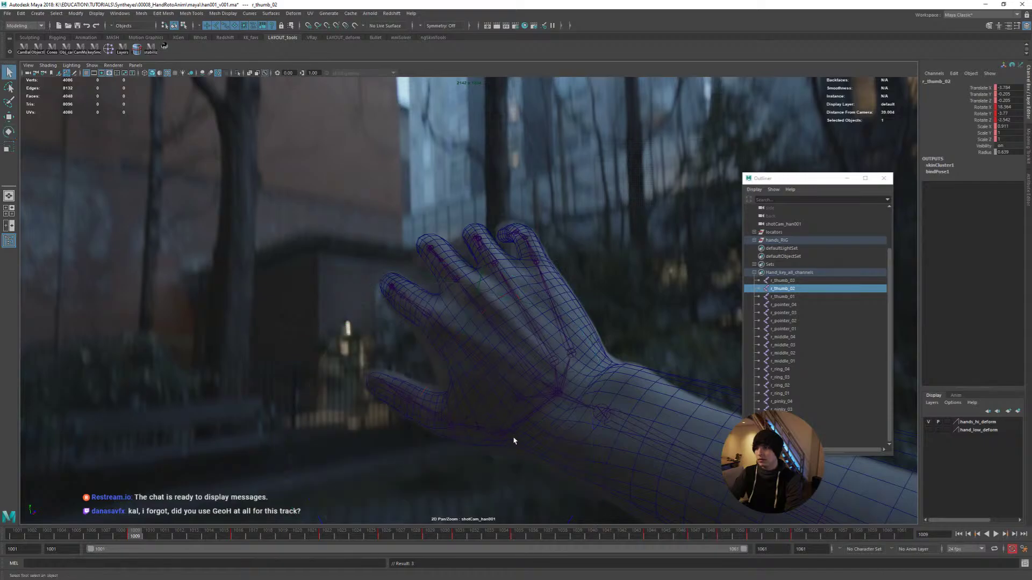
Rotate forearm_01 so the arm mesh follows the filmed forearm, and key its rotation
click(629, 423)
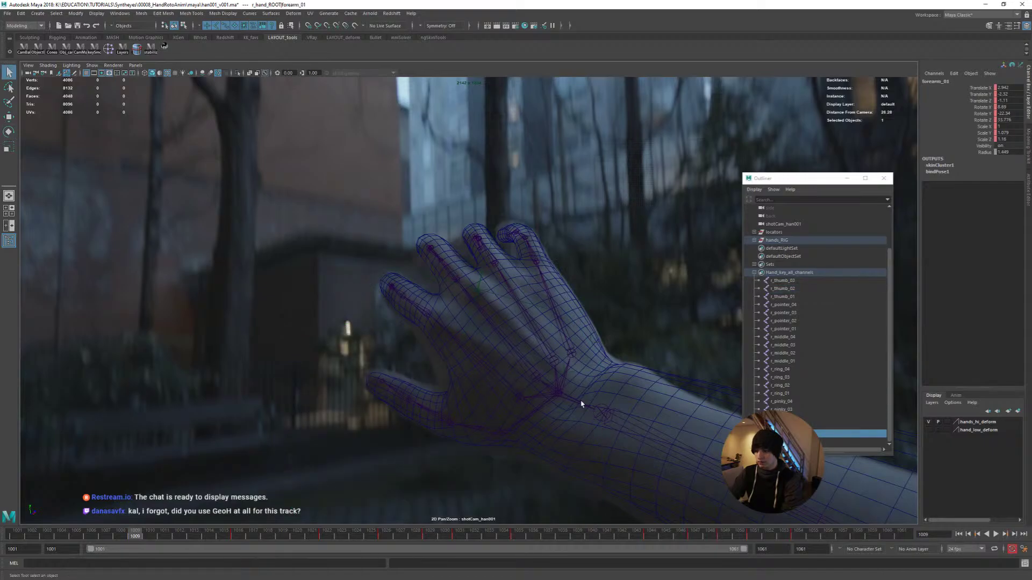
right_drag(580, 403, 361, 292)
middle_drag(361, 291, 208, 221)
key(e)
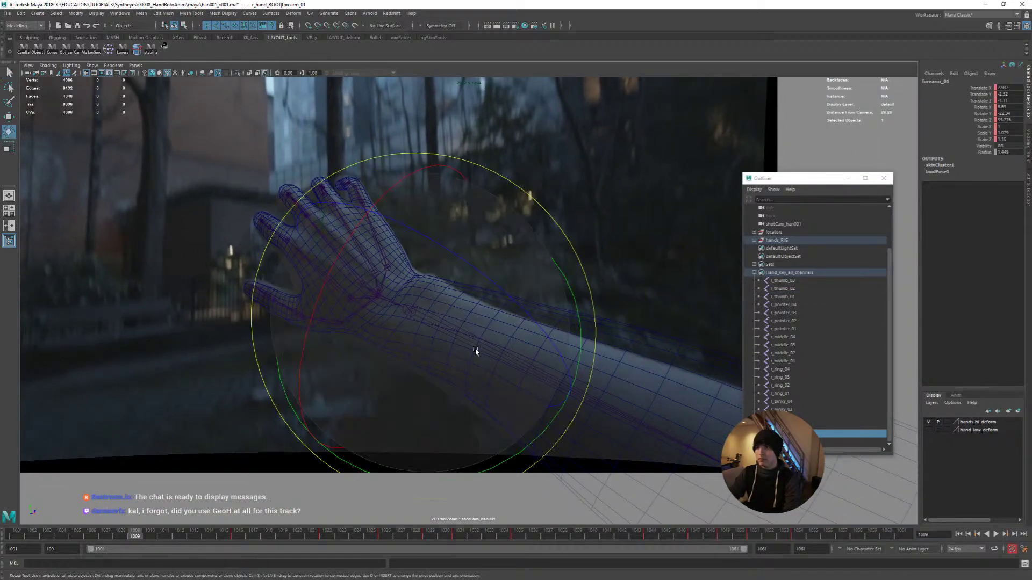
drag(477, 350, 530, 415)
key(shift+e)
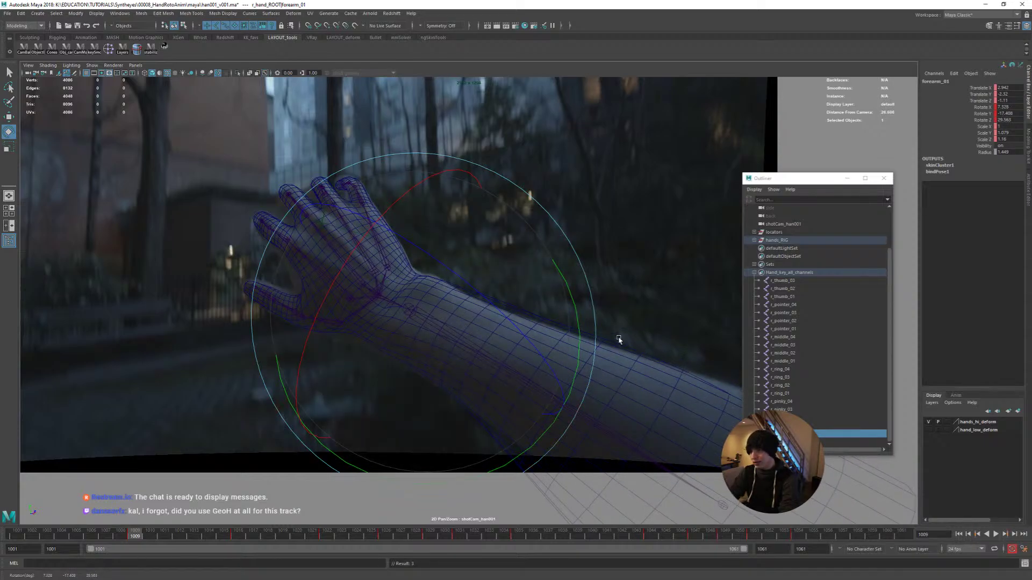
Select the pointer finger's base joint, r_pointer_01, in a closer view of the hand
scroll(484, 369, up, 2)
scroll(469, 378, up, 2)
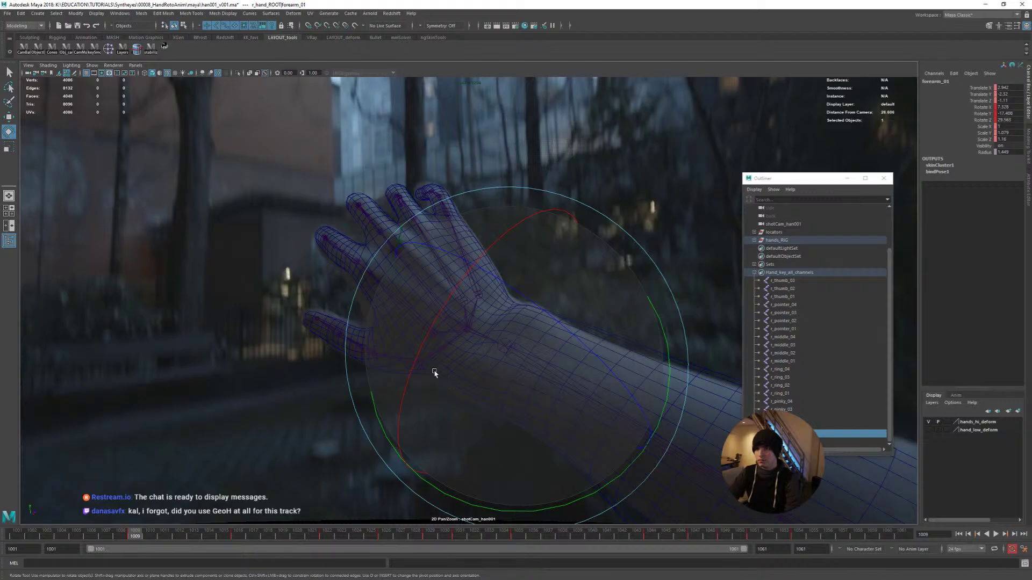
key(q)
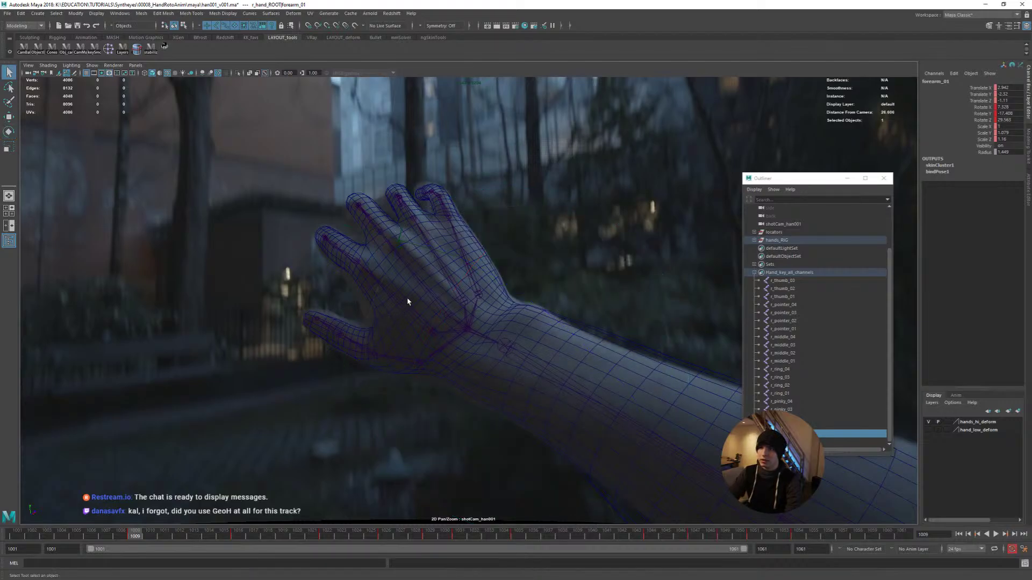
click(405, 306)
click(401, 312)
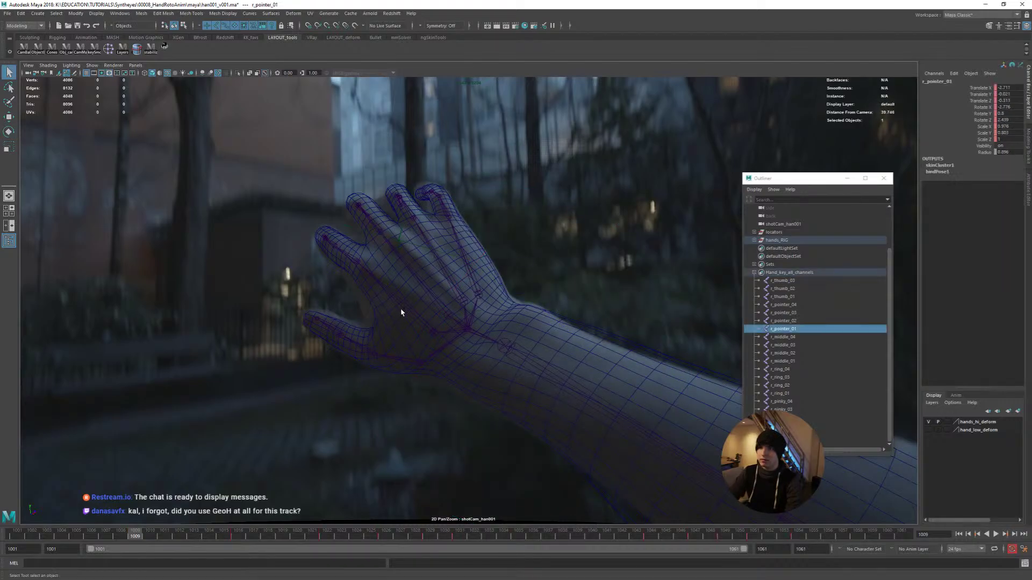
scroll(337, 325, up, 3)
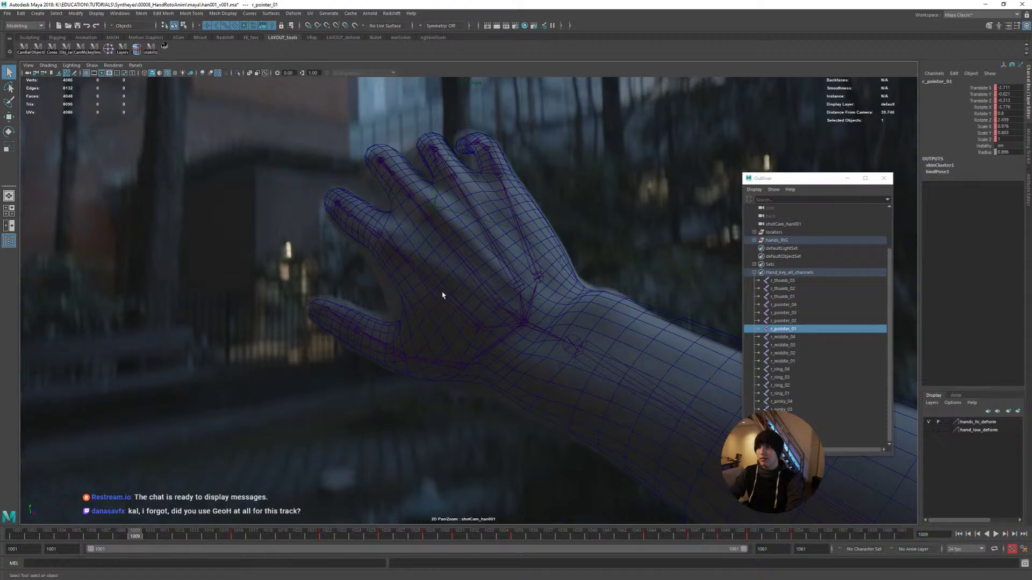
key(e)
drag(350, 398, 358, 404)
key(q)
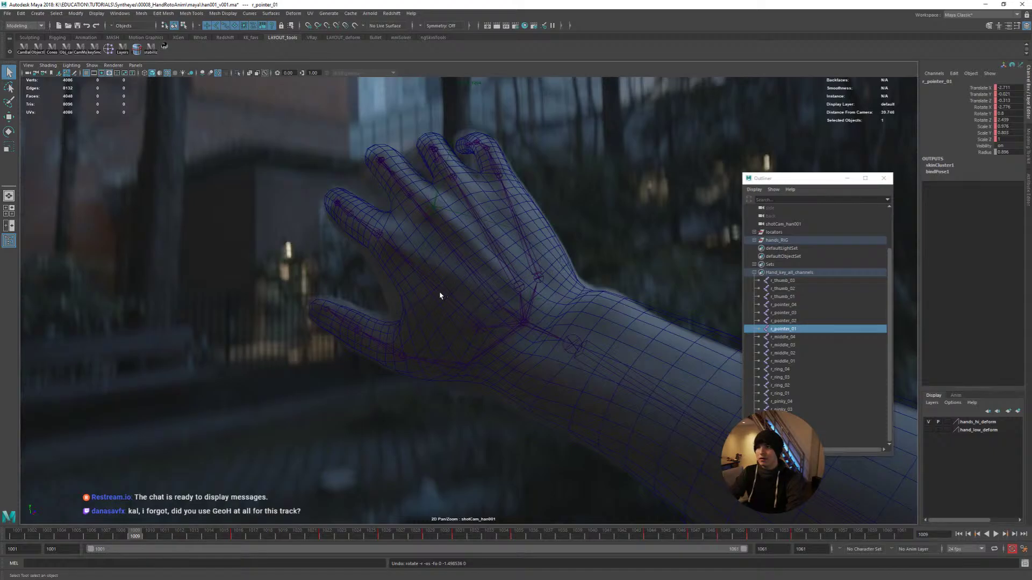
Move r_pointer_01 outward and rotate it to fit the pointer finger and the edge of the palm to the footage
key(w)
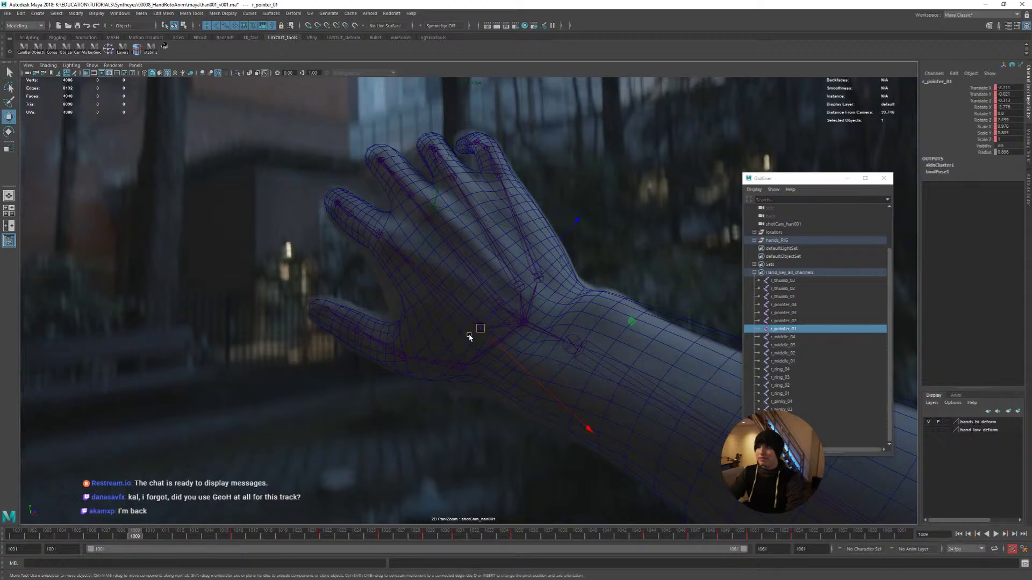
drag(477, 329, 446, 331)
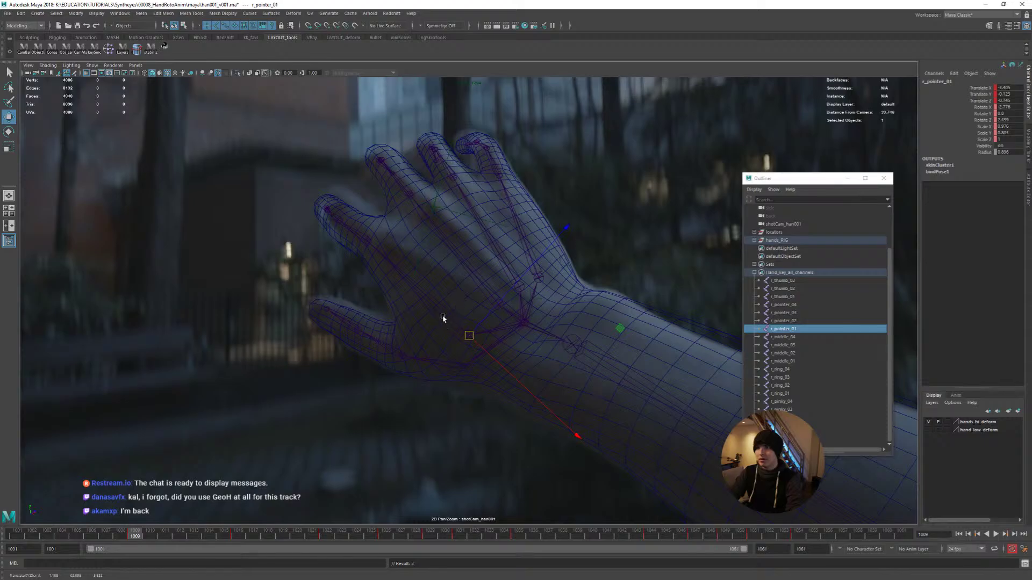
key(e)
drag(339, 400, 328, 382)
key(q)
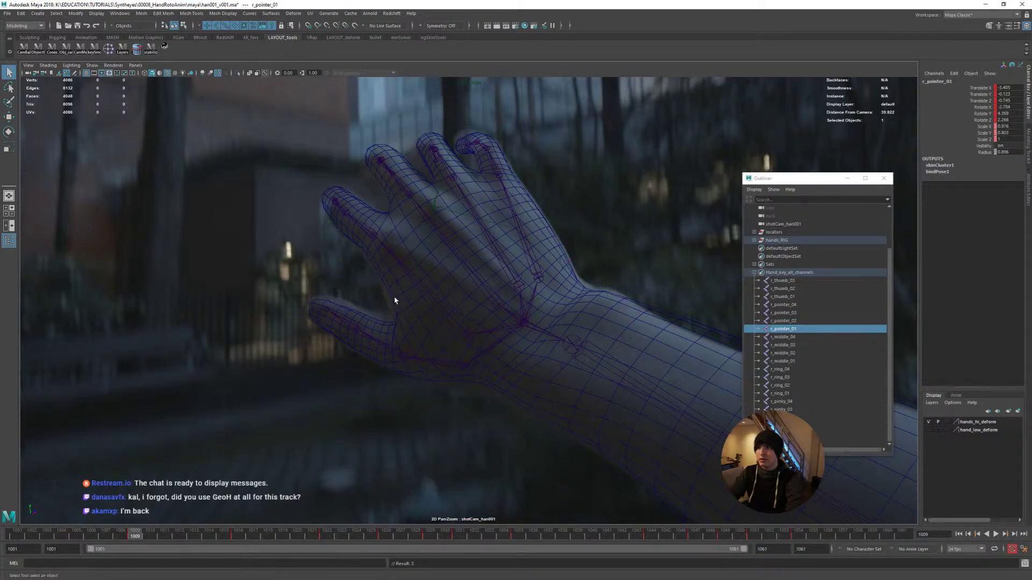
Rotate r_pointer_02 slightly to realign the pointer finger with the filmed finger
key(e)
click(358, 225)
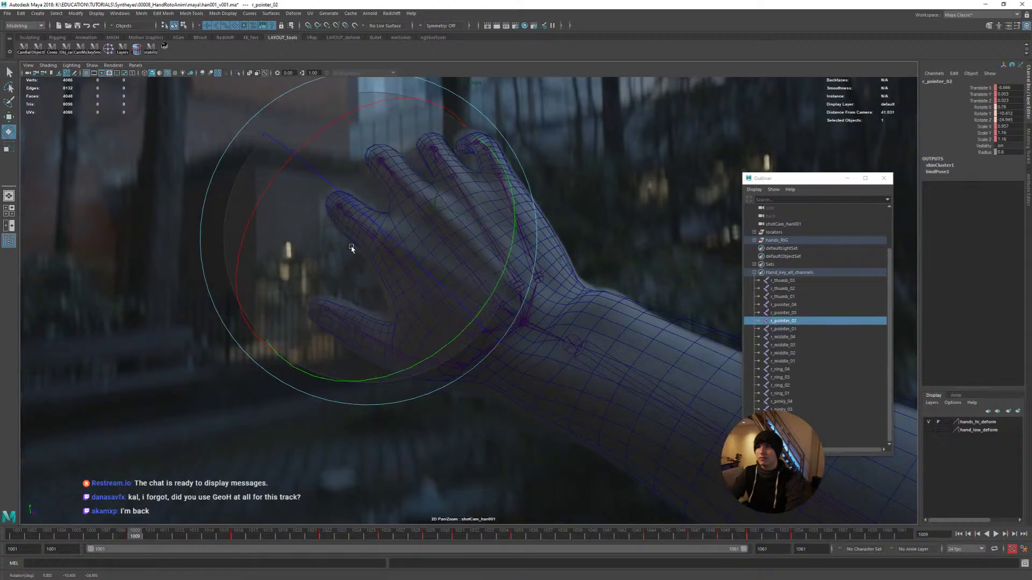
drag(352, 248, 368, 251)
key(q)
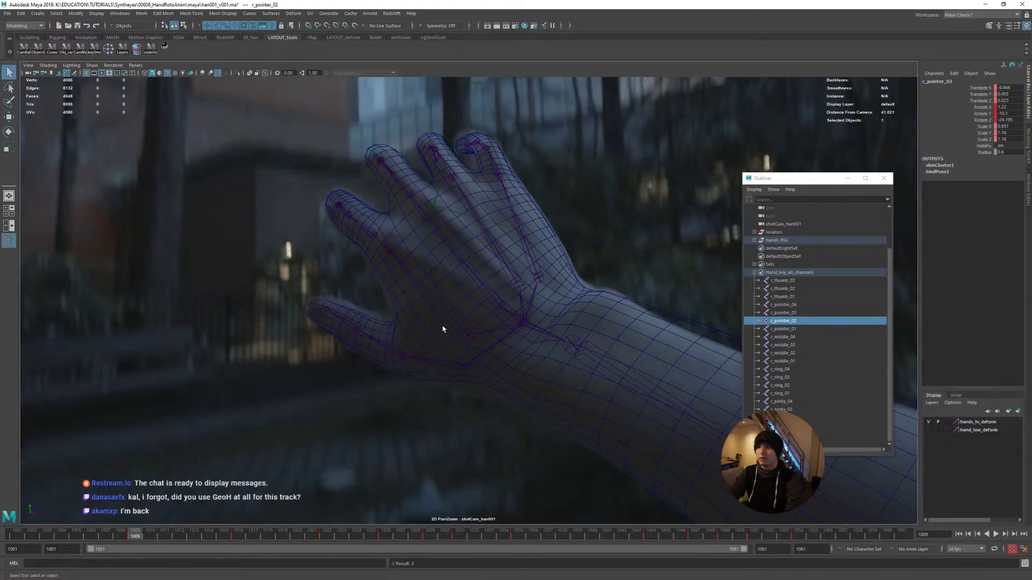
Select every joint in the Hand_key_all_channels set, from r_thumb_03 through forearm_01
click(783, 280)
shift+click(782, 433)
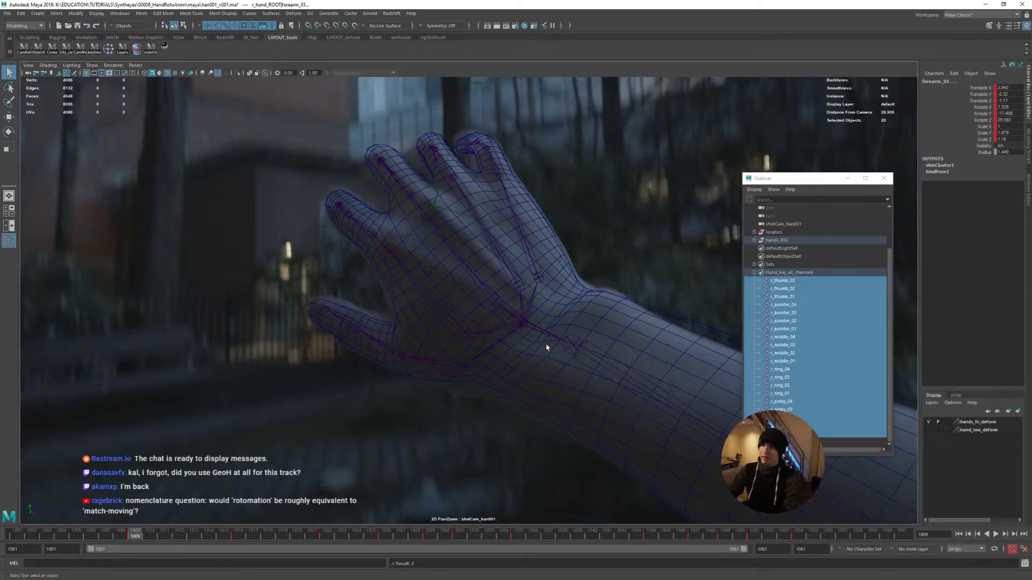
Select r_hand_ROOT and examine the hand and arm alignment against the full plate
click(525, 323)
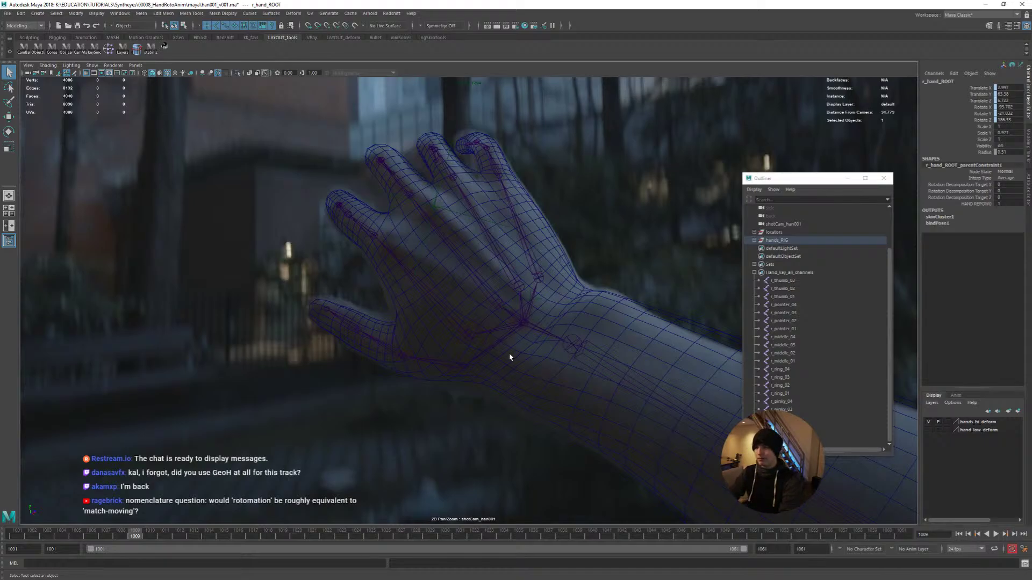
right_drag(510, 357, 161, 279)
middle_drag(389, 318, 408, 344)
right_drag(408, 343, 508, 393)
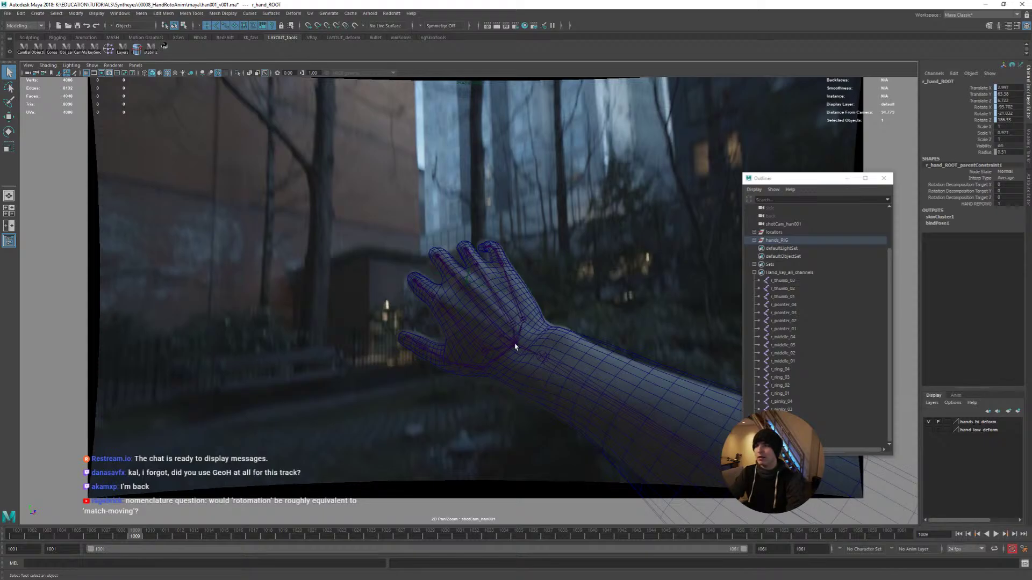
right_drag(518, 360, 541, 360)
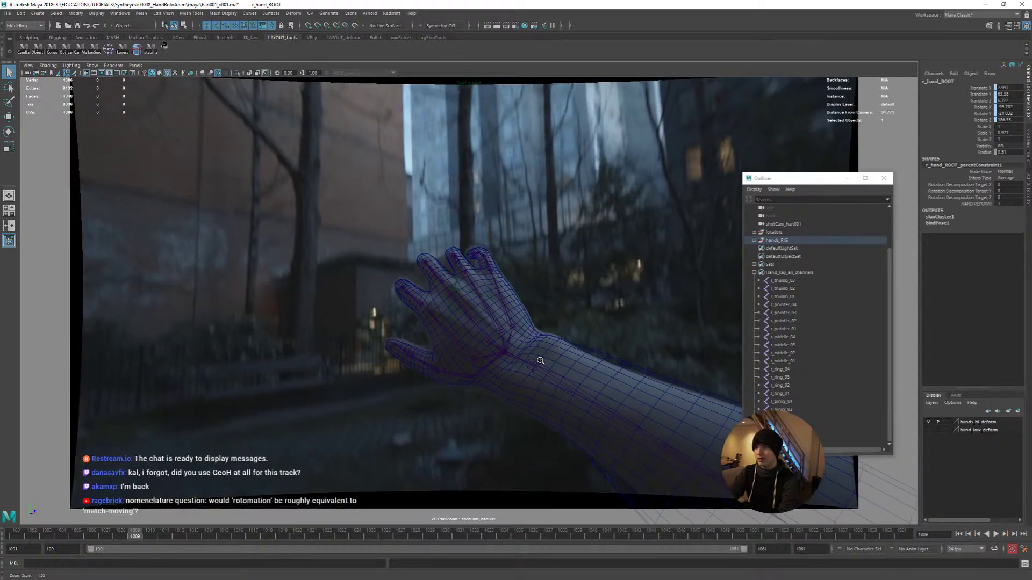
middle_drag(521, 359, 521, 371)
right_drag(521, 371, 539, 371)
middle_drag(518, 372, 520, 362)
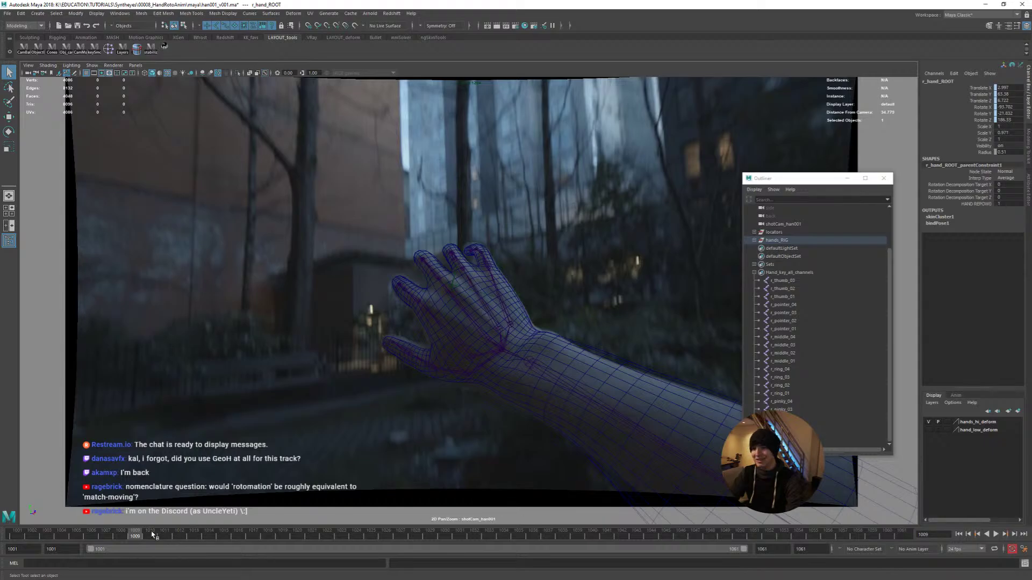
Select every joint in the Hand_key_all_channels set, from r_thumb_03 through forearm_01, and go to frame 1013
click(785, 282)
shift+click(785, 433)
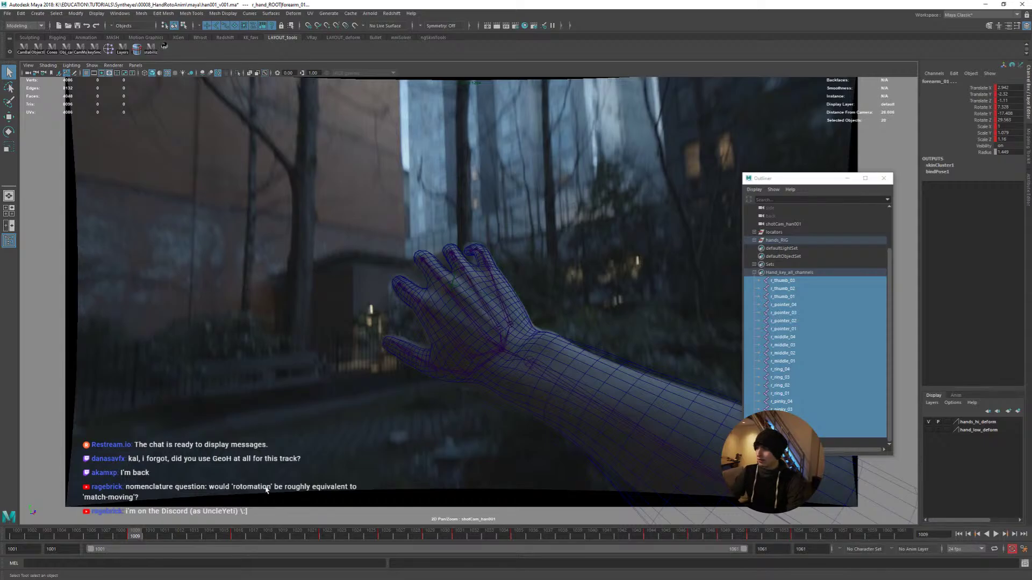
drag(124, 536, 194, 559)
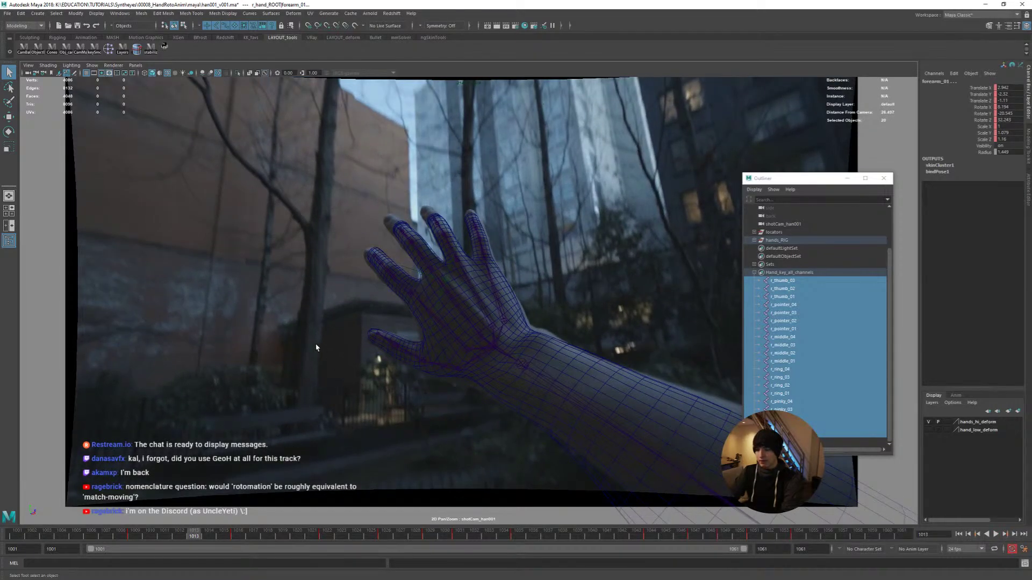
Rotate and scale r_pointer_02 at frame 1013 to line up the pointer finger with the filmed finger
scroll(470, 343, up, 2)
middle_drag(470, 343, 478, 363)
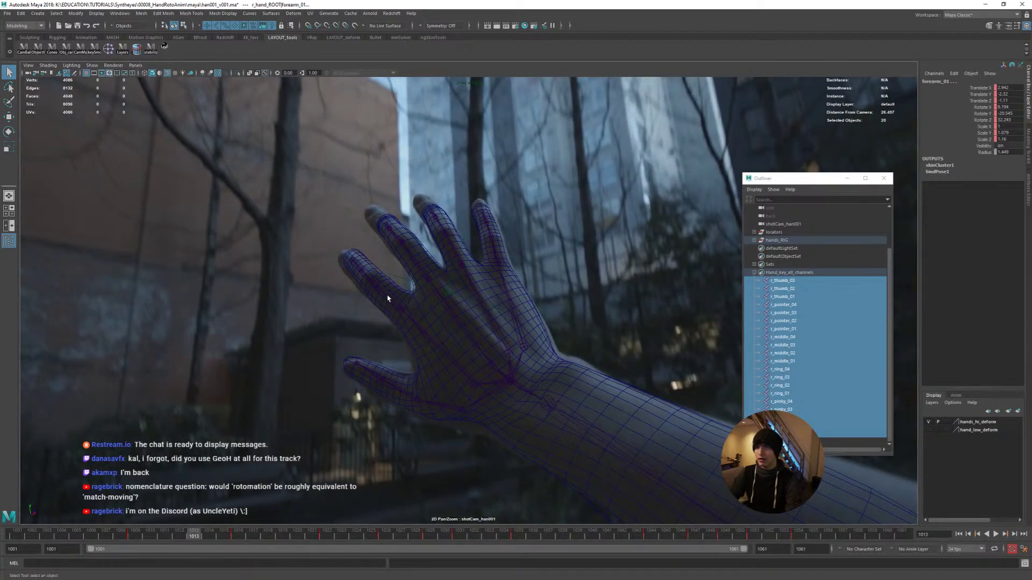
ctrl+click(388, 299)
click(373, 287)
click(393, 305)
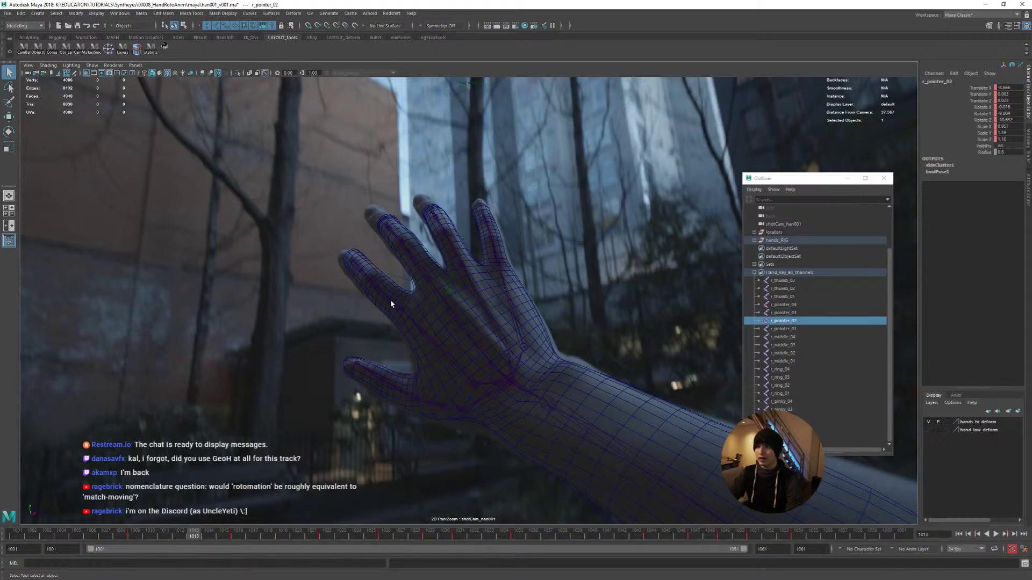
key(e)
drag(399, 341, 448, 346)
key(r)
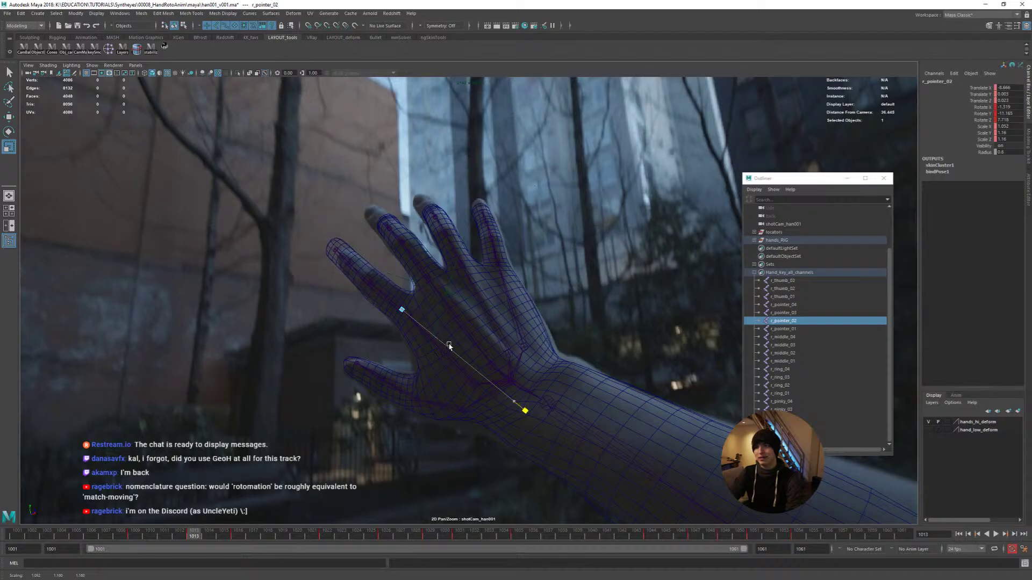
Rotate r_pointer_03 to bend the end of the pointer finger onto the filmed fingertip
click(367, 283)
key(e)
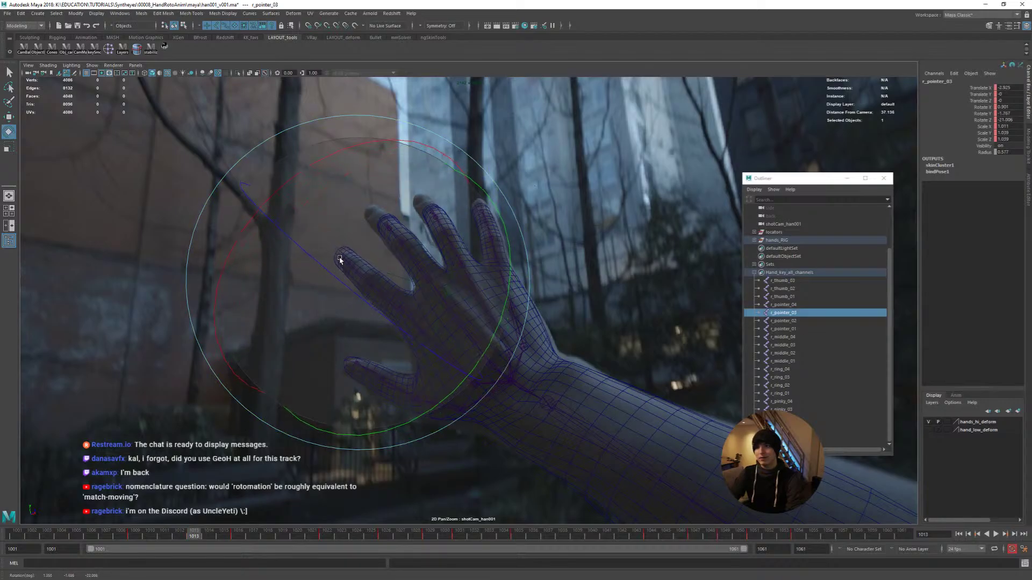
key(q)
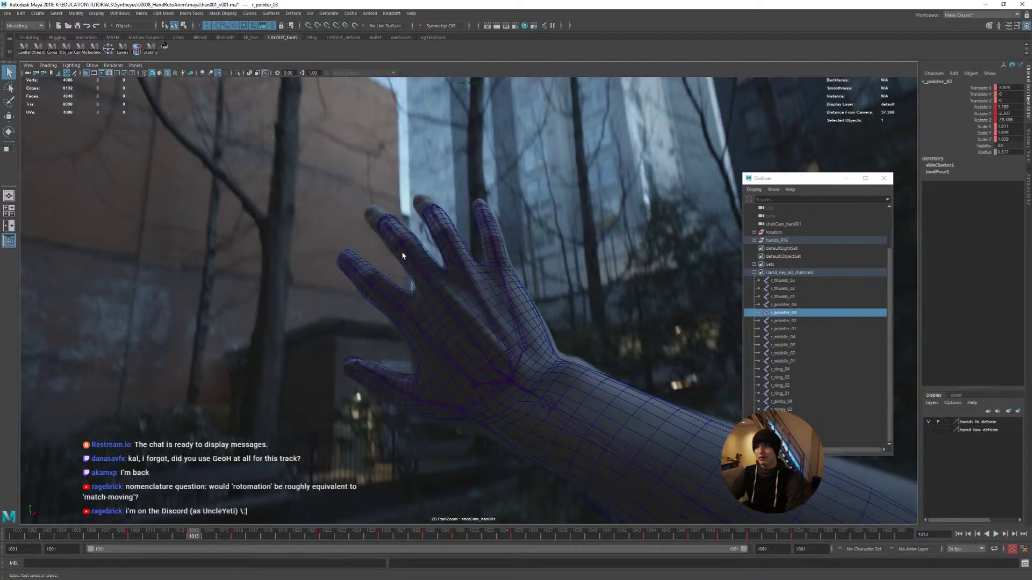
Rotate r_middle_02 slightly to align the middle finger with the footage
click(415, 272)
key(e)
drag(414, 283, 422, 276)
key(space)
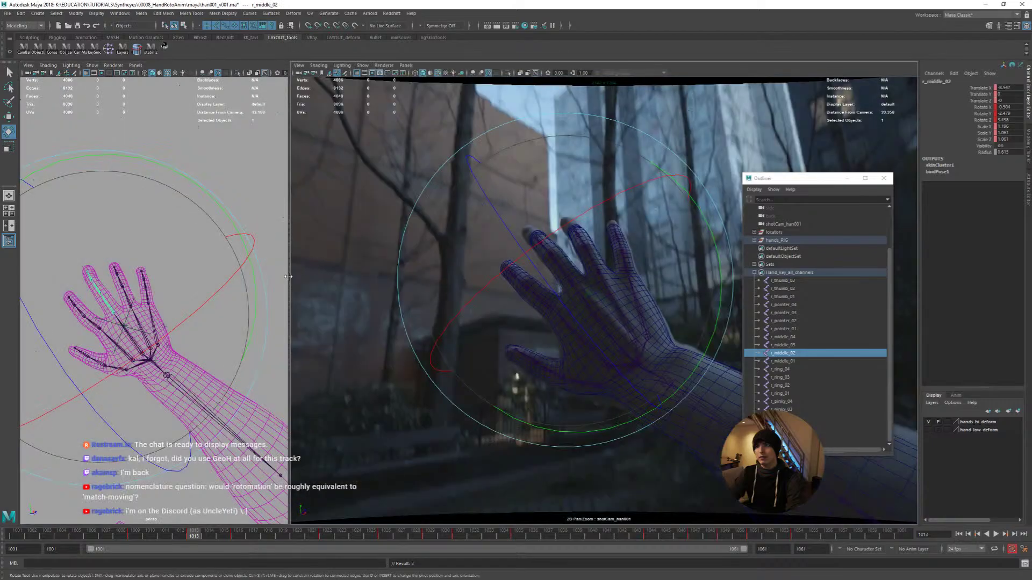
key(space)
key(q)
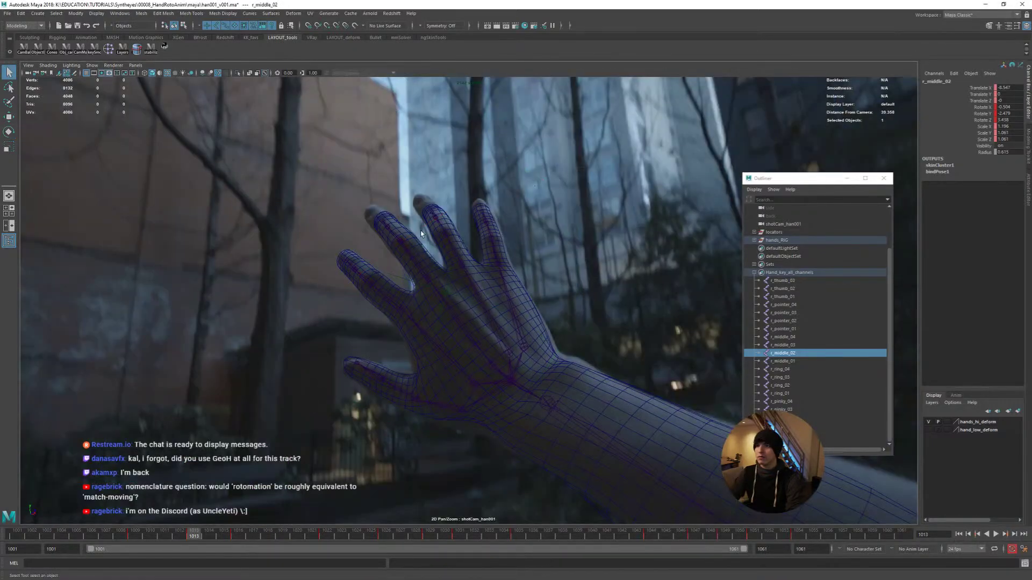
Rotate r_middle_03 so the end of the middle finger covers the filmed fingertip
click(393, 239)
click(399, 239)
key(e)
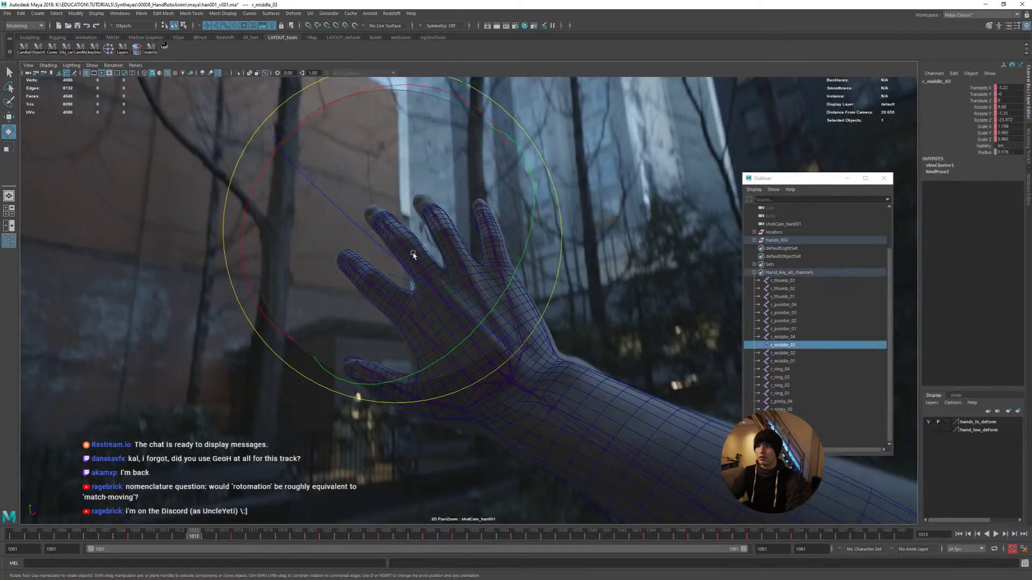
key(q)
Rotate r_ring_02 and adjust the end of the ring finger to fit the filmed ring finger
click(452, 248)
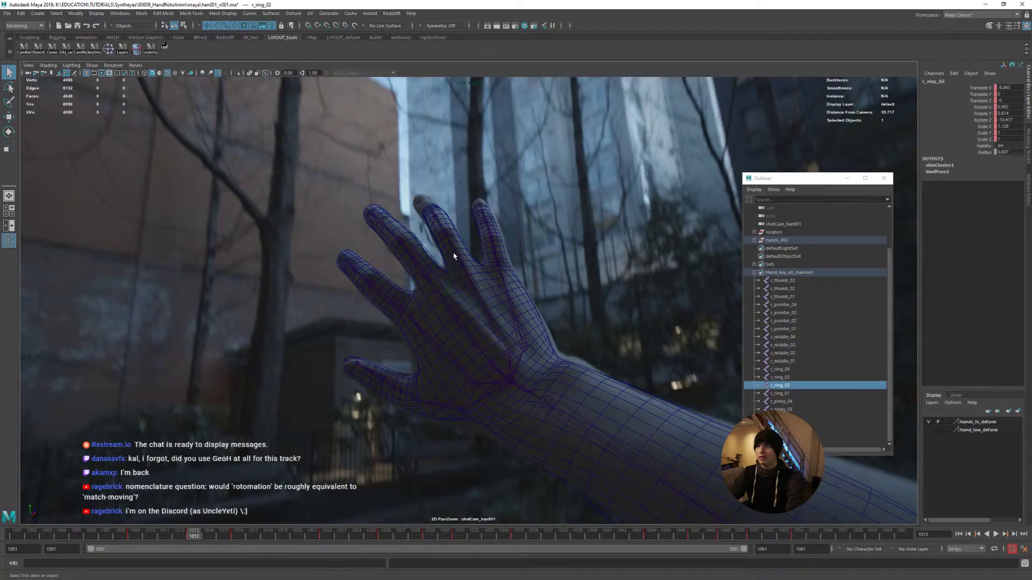
key(e)
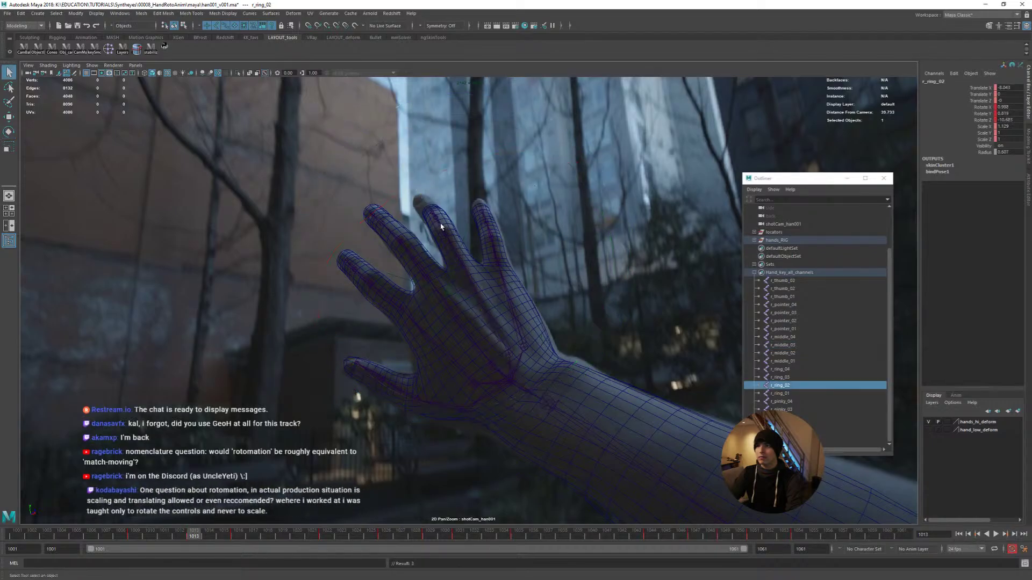
click(449, 265)
drag(448, 266, 473, 321)
mouse_move(548, 322)
mouse_down()
mouse_move(546, 330)
mouse_move(502, 306)
mouse_move(578, 349)
mouse_move(556, 316)
mouse_up()
key(Up)
drag(432, 183, 430, 206)
Rotate r_pinky_02 and r_pinky_03 to fit the pinky finger to the footage
click(501, 259)
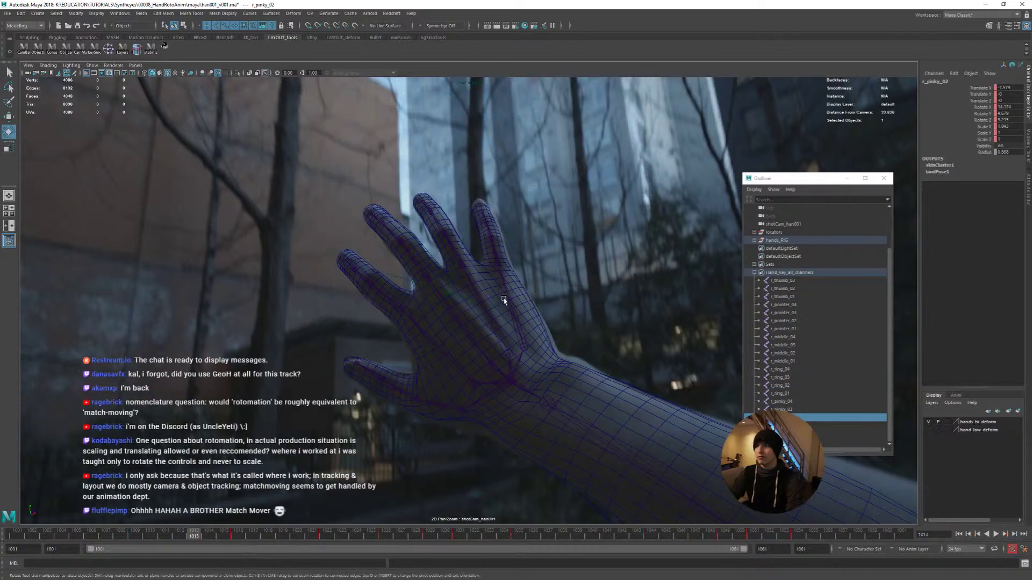
key(q)
click(490, 232)
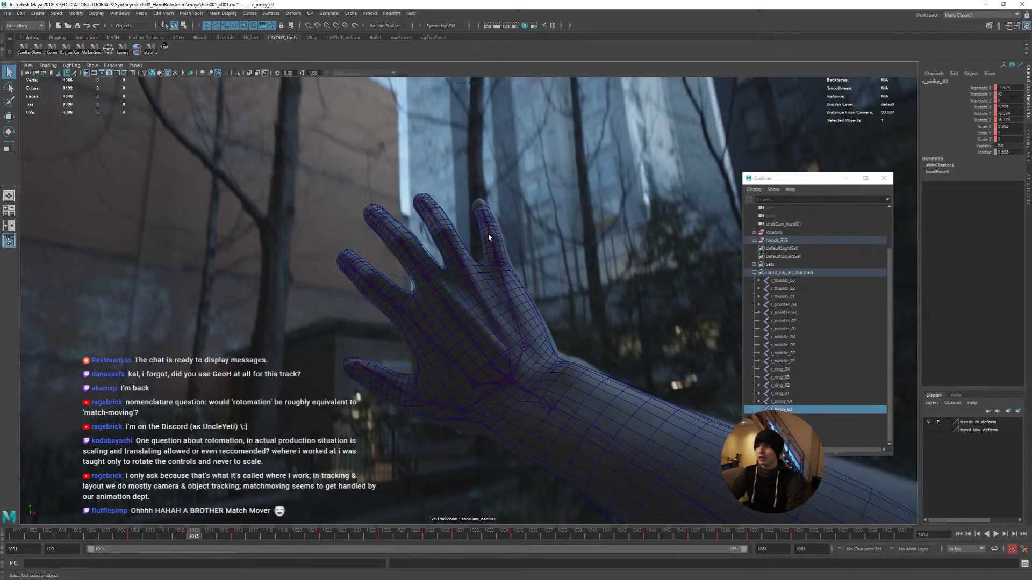
key(e)
drag(507, 292, 511, 326)
key(shift+e)
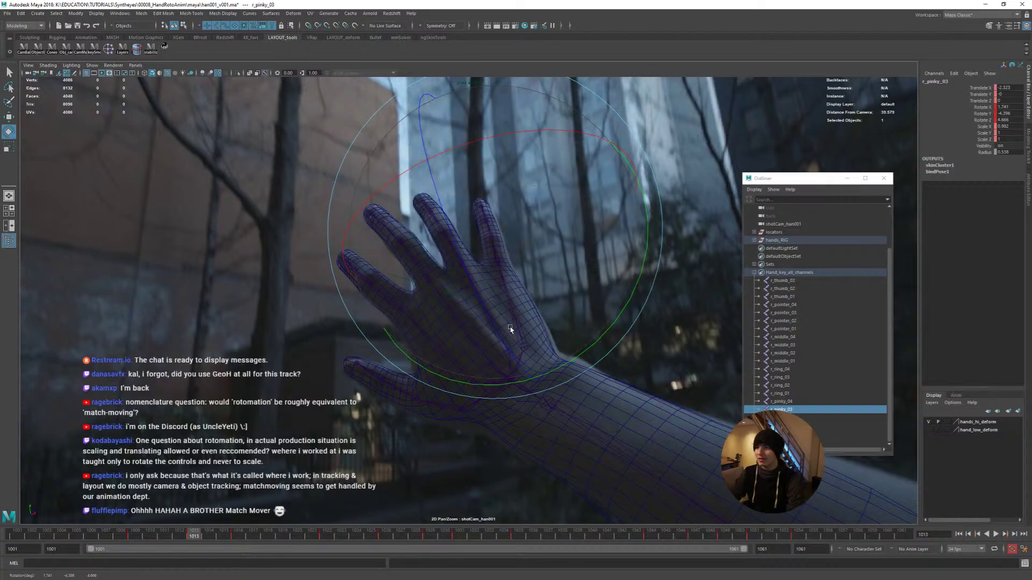
Move r_pinky_01 outward and rotate it to fit the pinky side of the palm to the filmed hand
key(q)
click(559, 344)
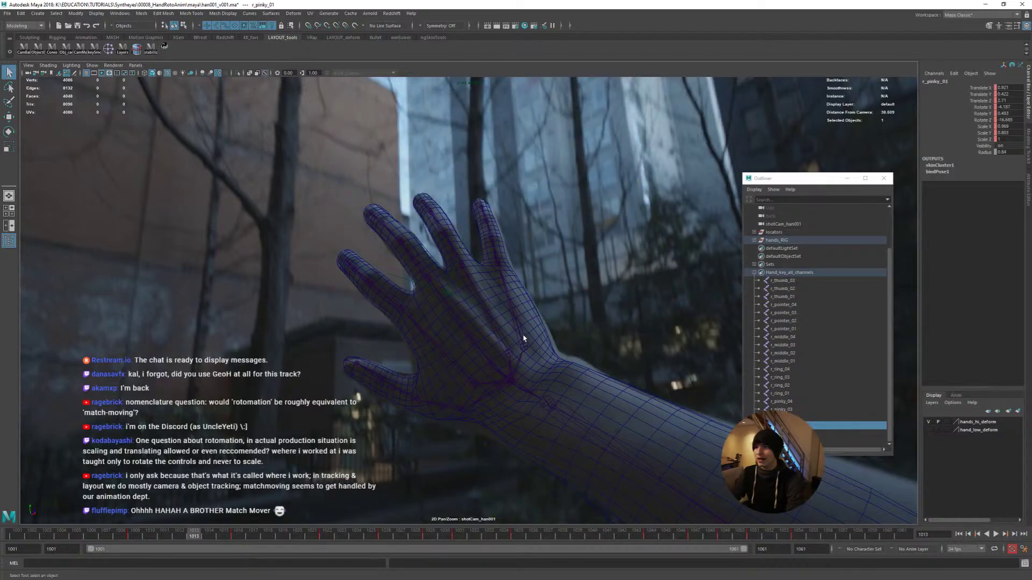
key(w)
drag(524, 342, 527, 349)
key(e)
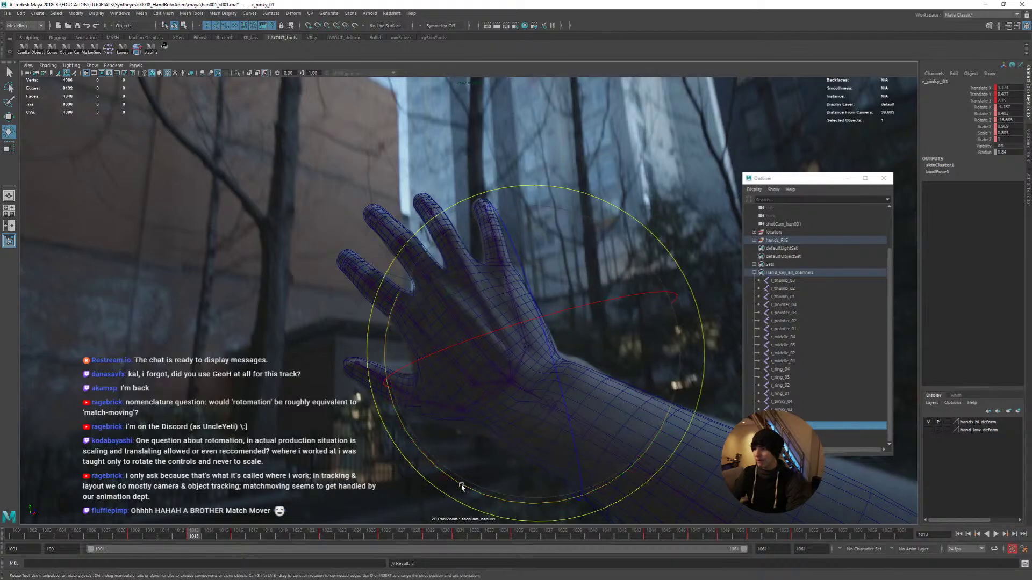
drag(461, 469, 466, 488)
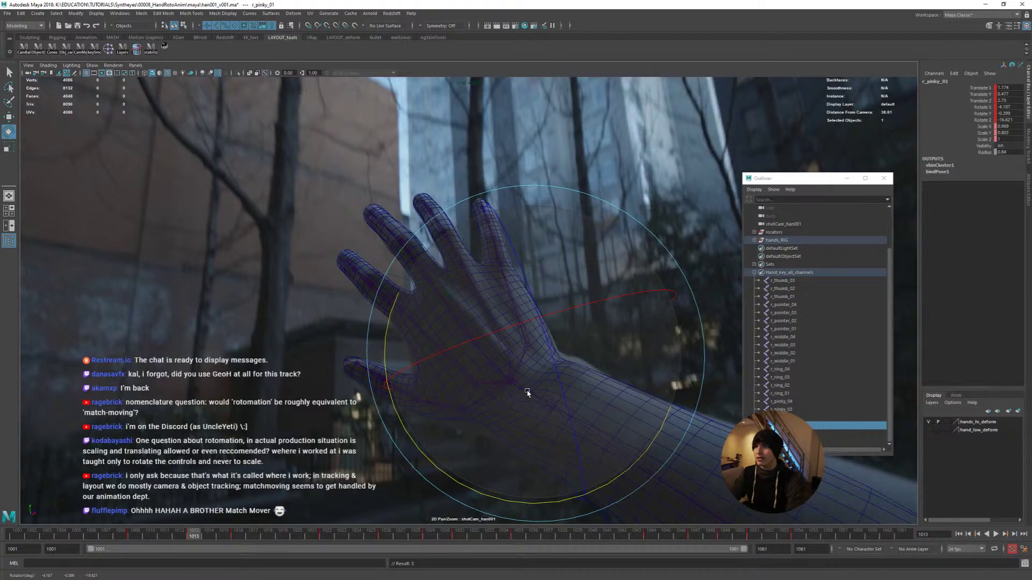
drag(525, 390, 524, 390)
key(w)
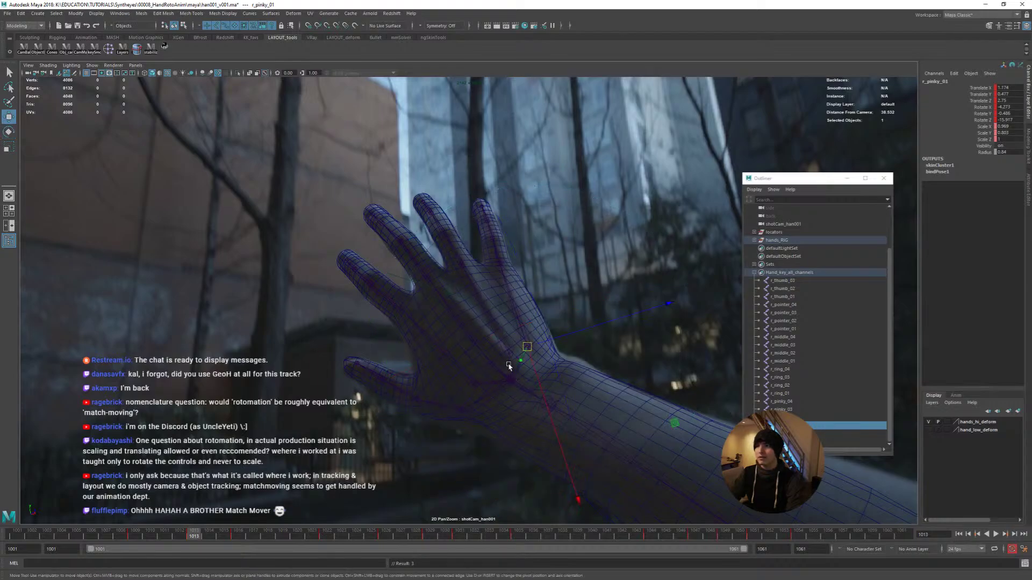
Select all joints from r_thumb_03 through forearm_01 and play the shot through the camera to check the match
click(790, 281)
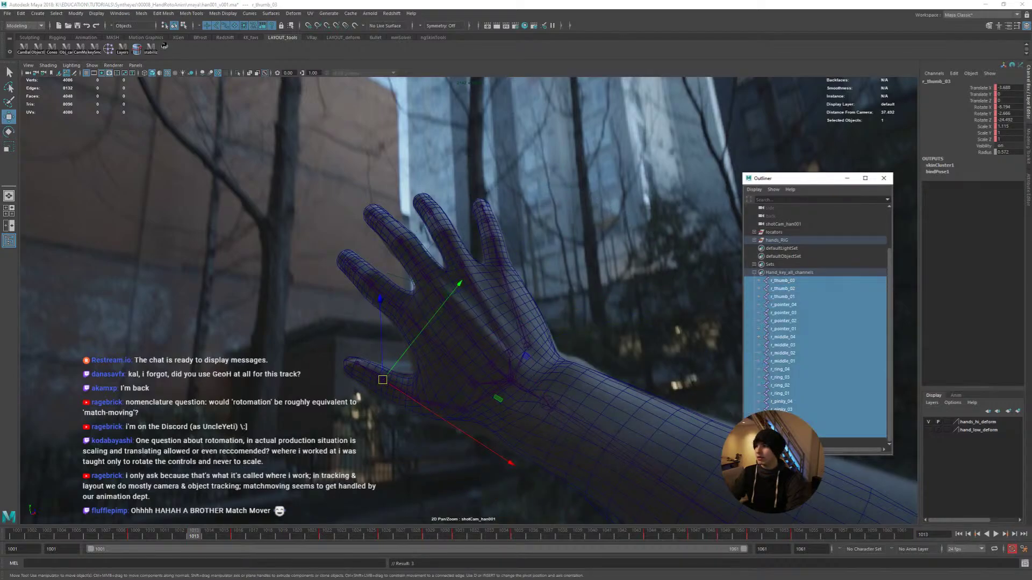
shift+click(785, 434)
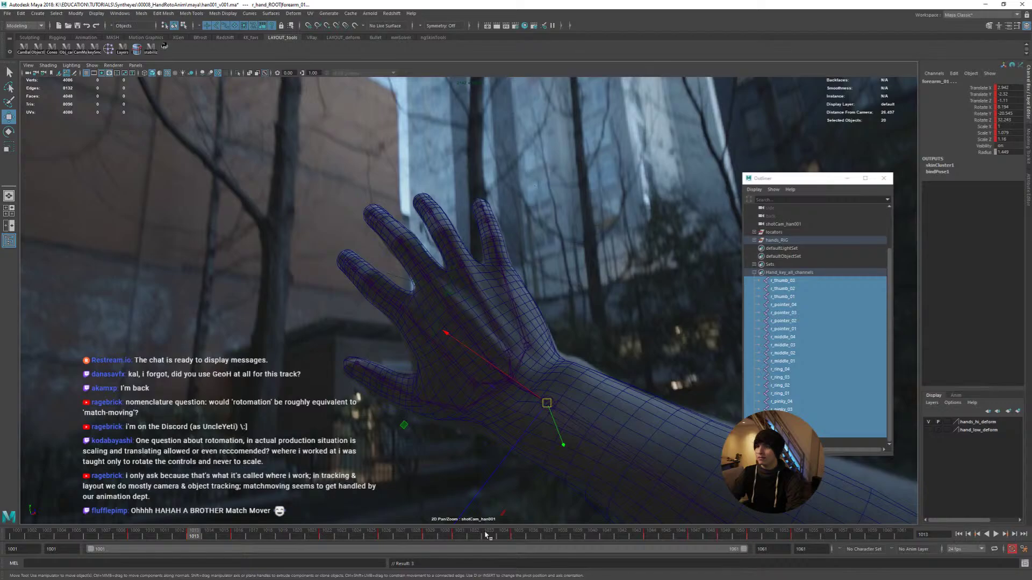
key(alt+v)
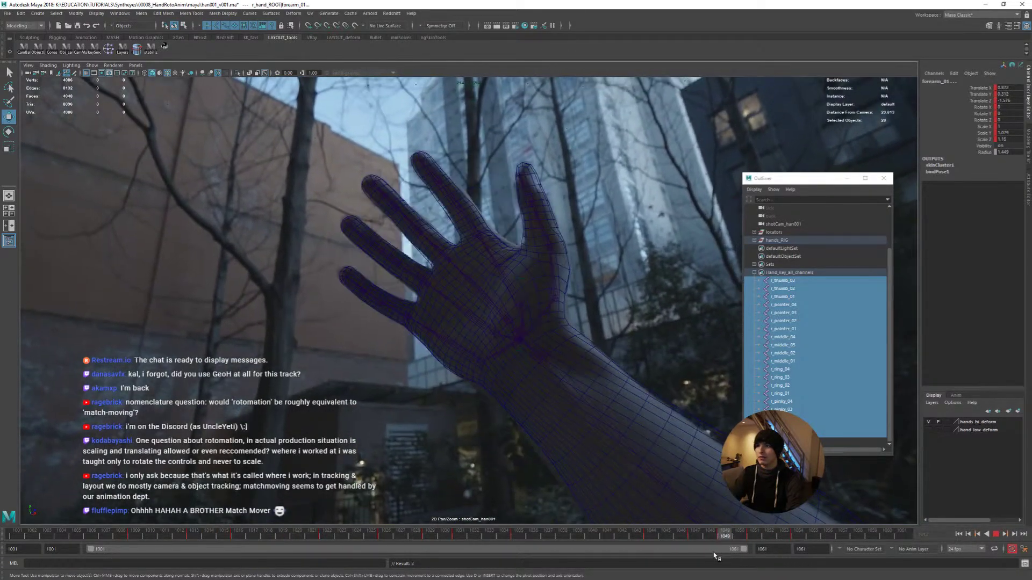
key(alt+v)
Deselect the joints and play the animation in the perspective view to examine the hand's motion in 3D
key(space)
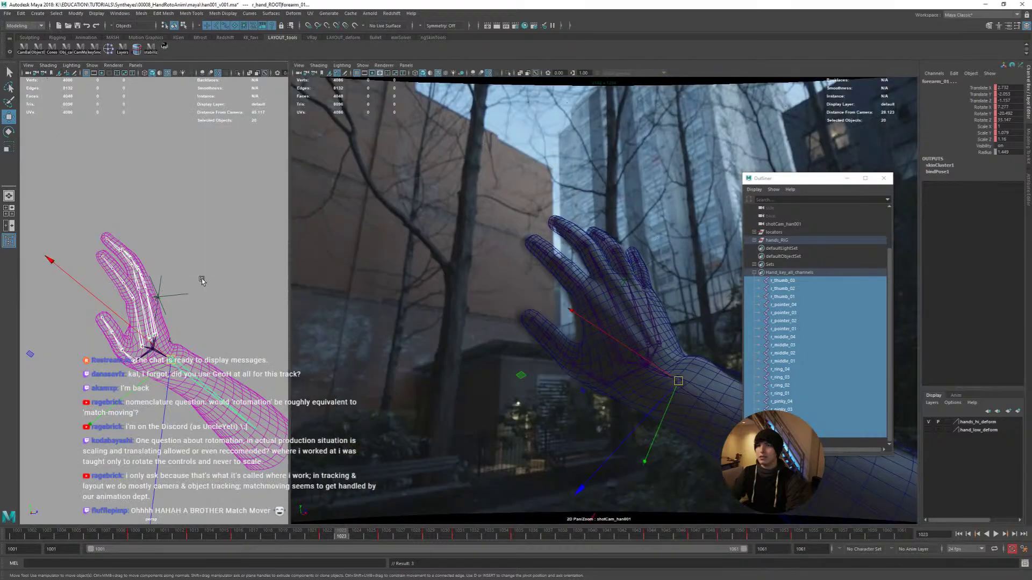
key(space)
scroll(300, 293, down, 5)
alt+drag(512, 327, 552, 256)
click(472, 323)
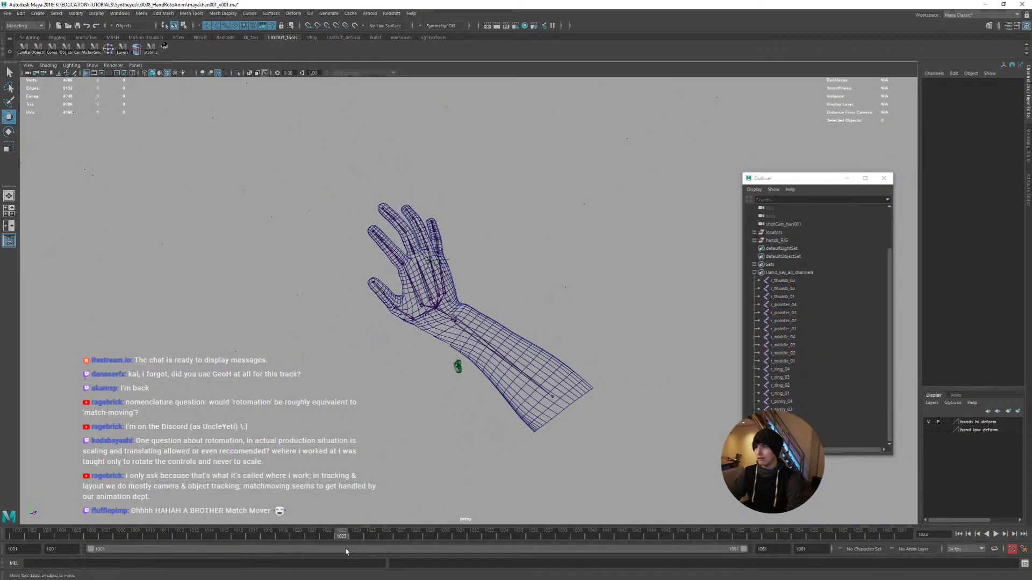
key(alt+v)
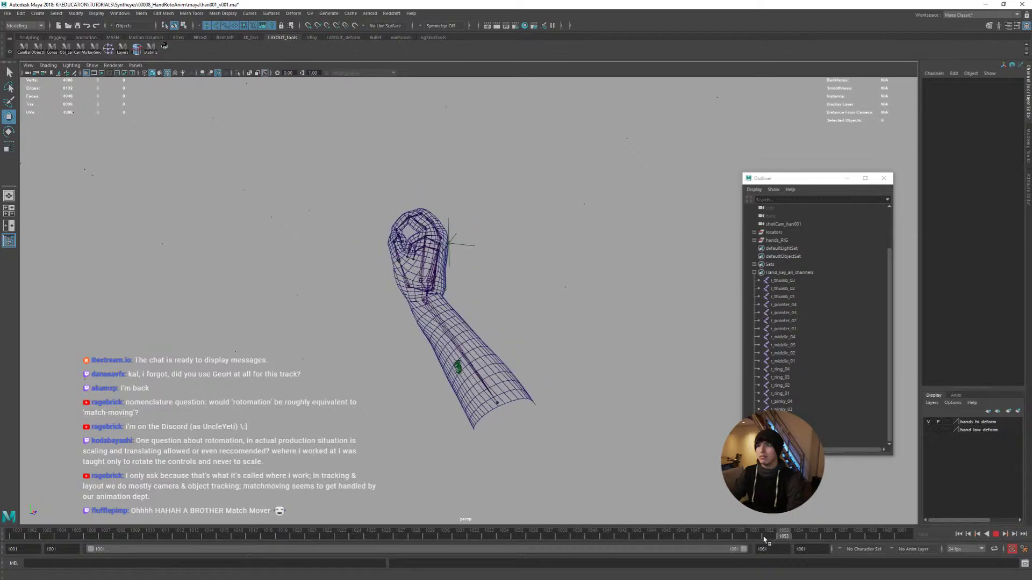
drag(466, 532, 421, 524)
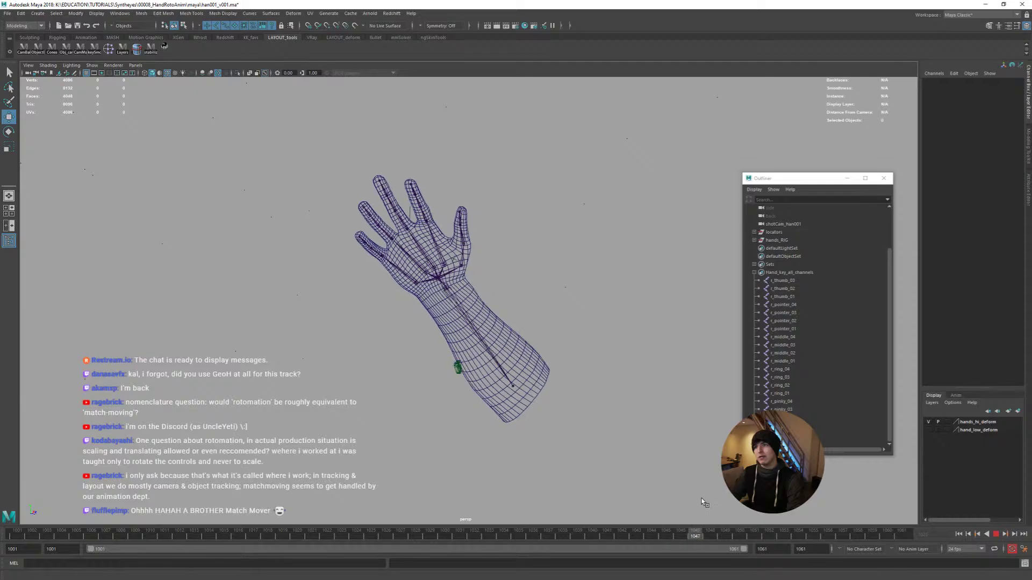
key(alt+v)
key(Escape)
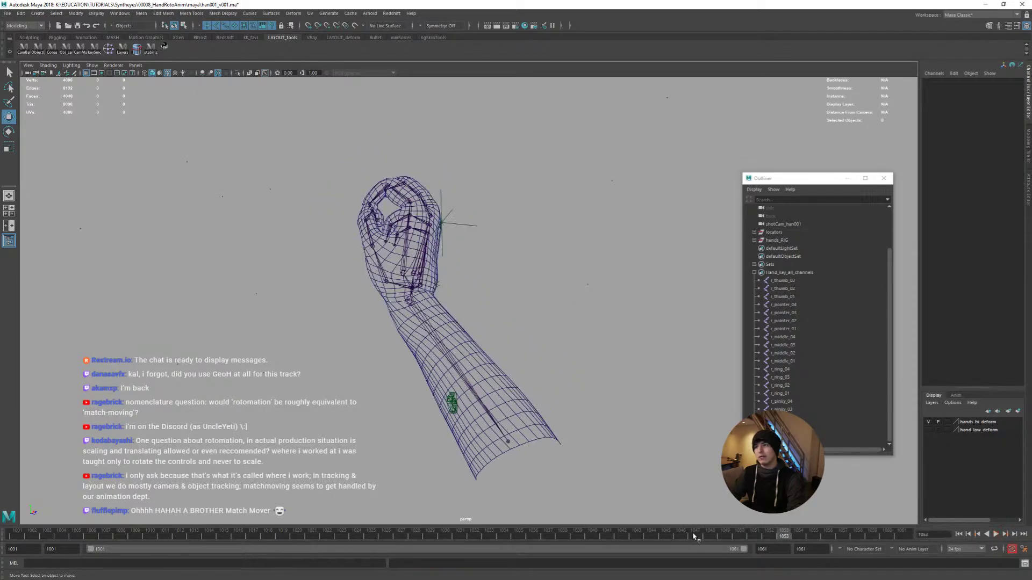
Turn on shaded display in the perspective view and replay the animation there and through the shot camera
key(5)
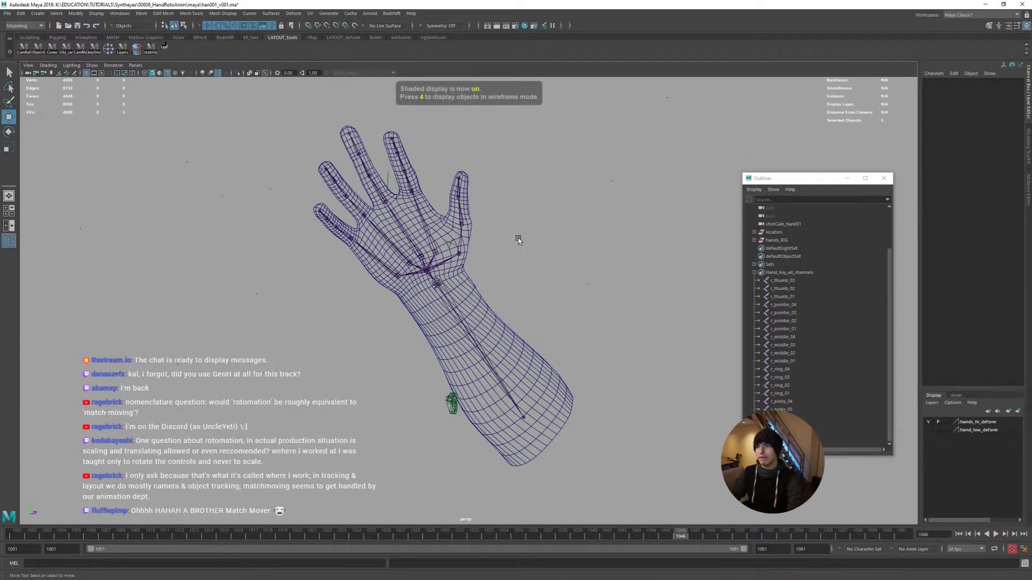
key(alt+v)
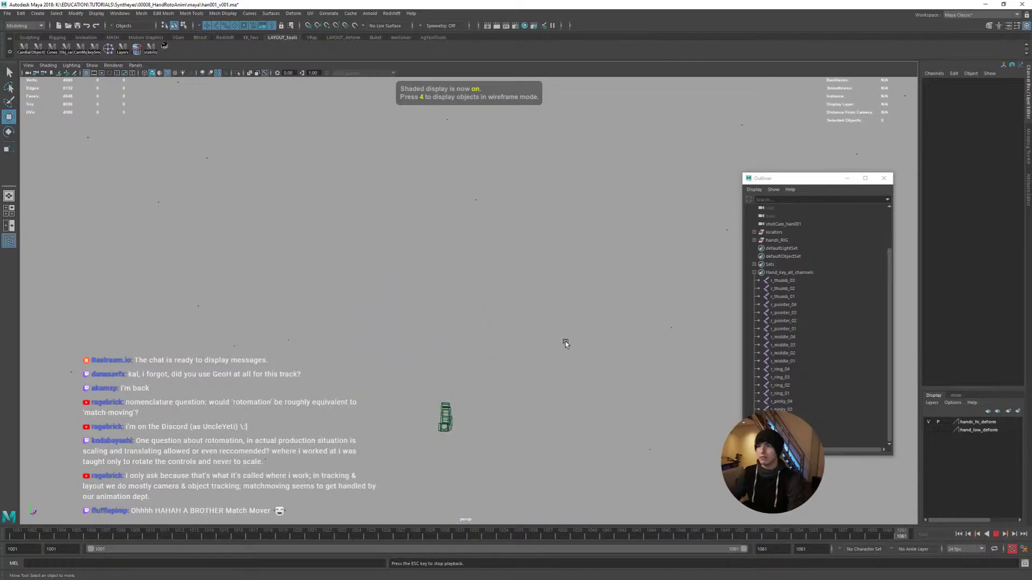
key(Escape)
key(alt+v)
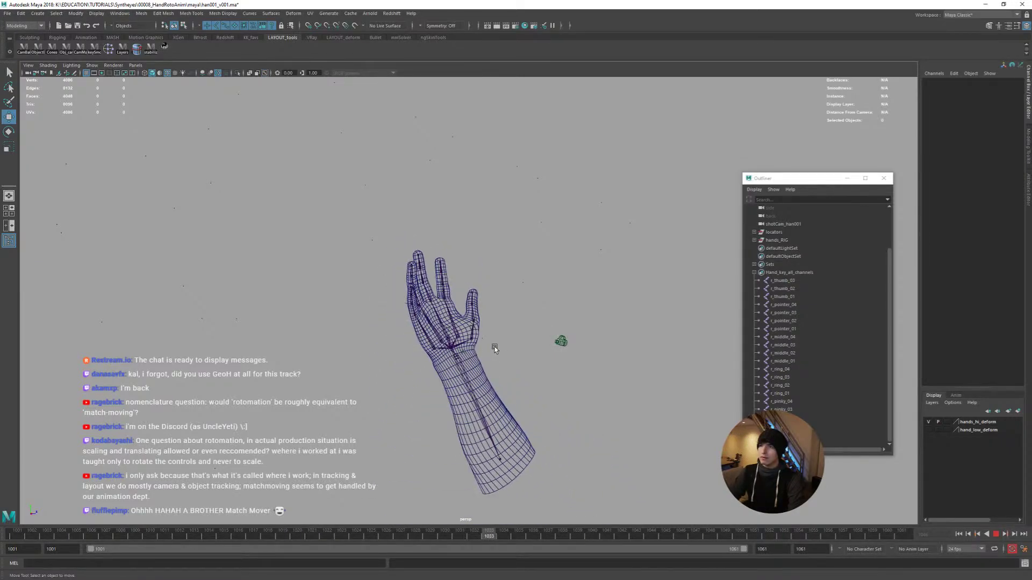
key(space)
key(space)
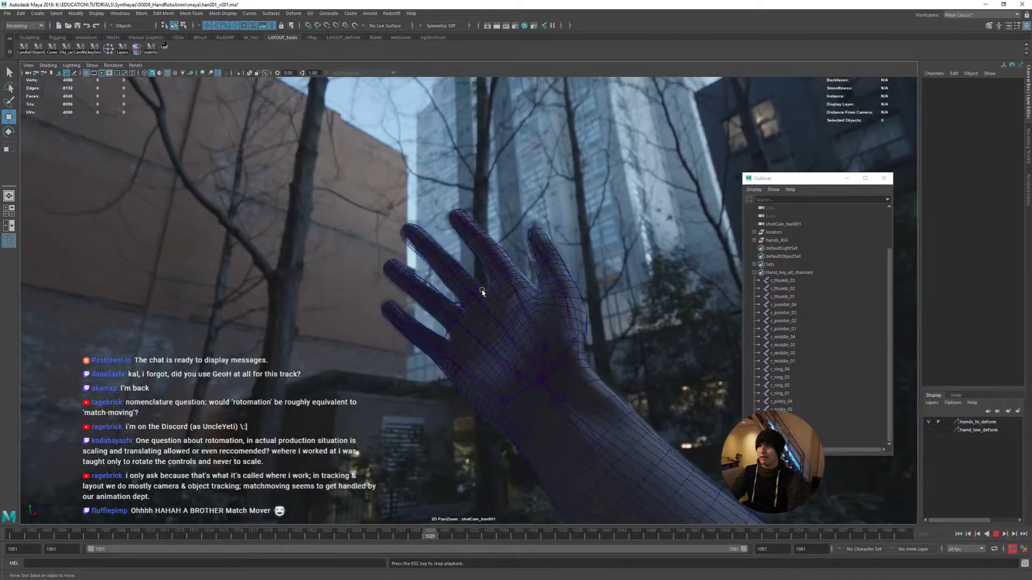
key(Escape)
Replay the animation in the perspective view and examine the moving hand and forearm from several angles
key(space)
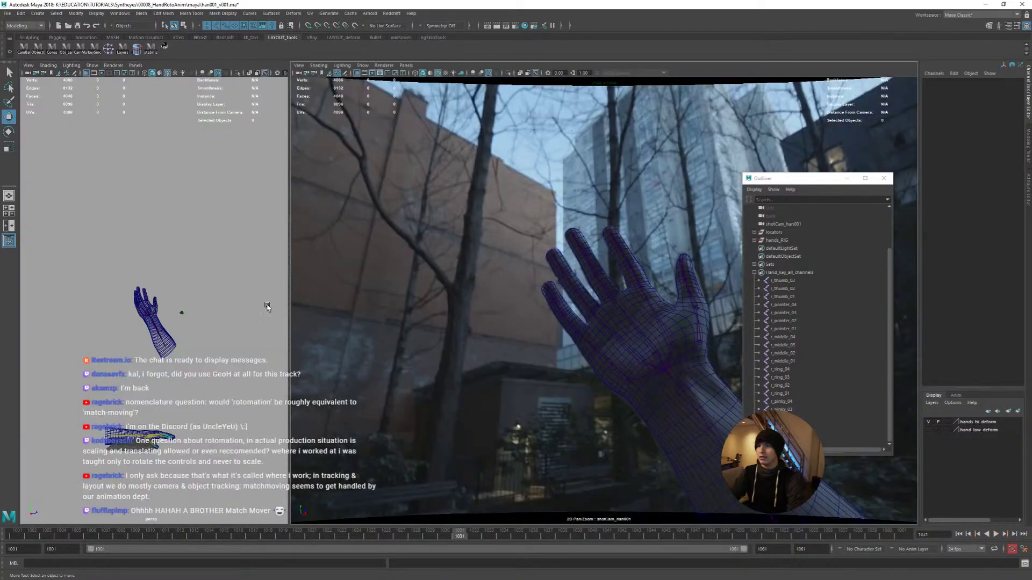
key(space)
alt+drag(561, 340, 441, 370)
key(alt+v)
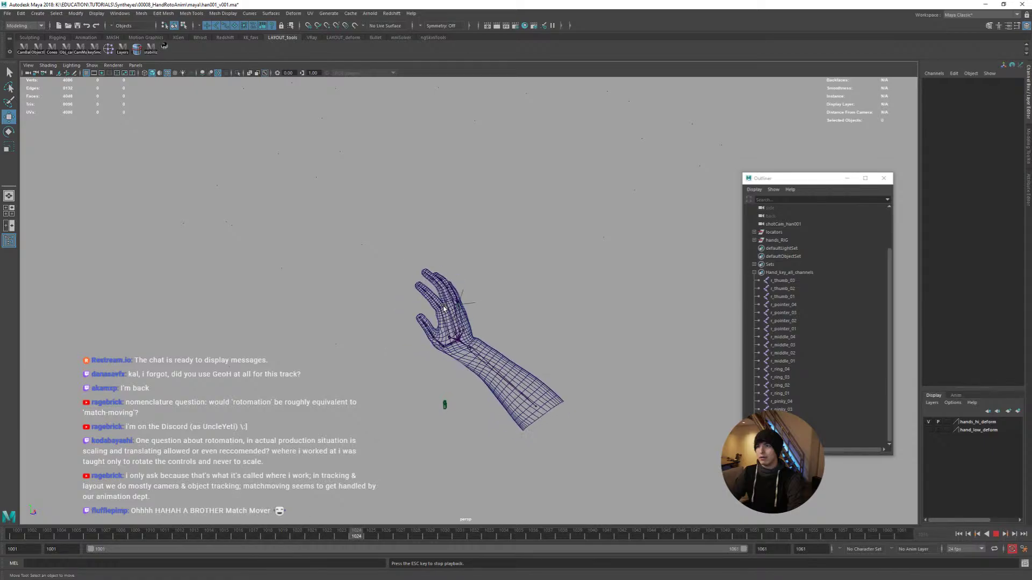
alt+drag(442, 326, 529, 321)
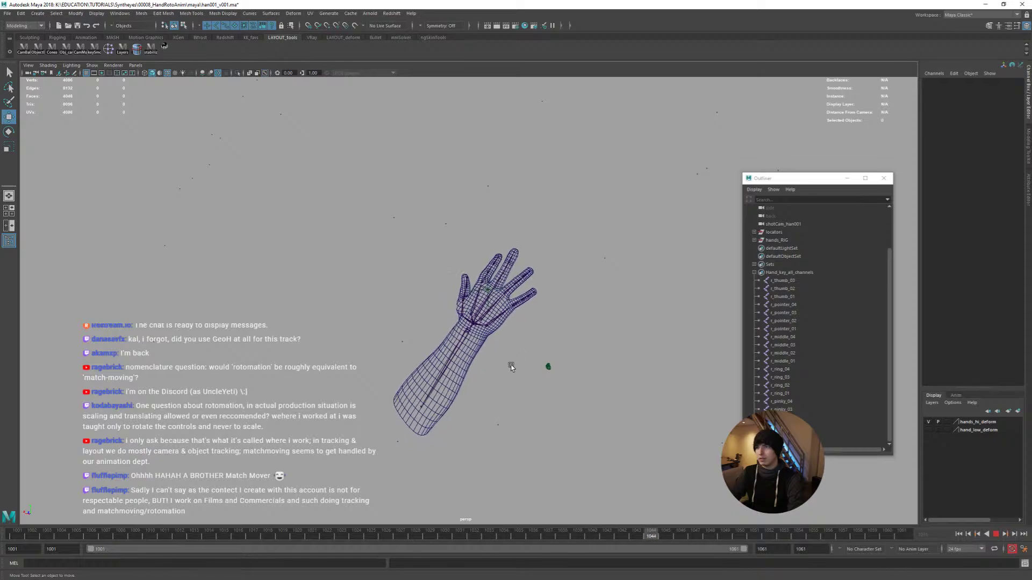
alt+drag(513, 360, 498, 394)
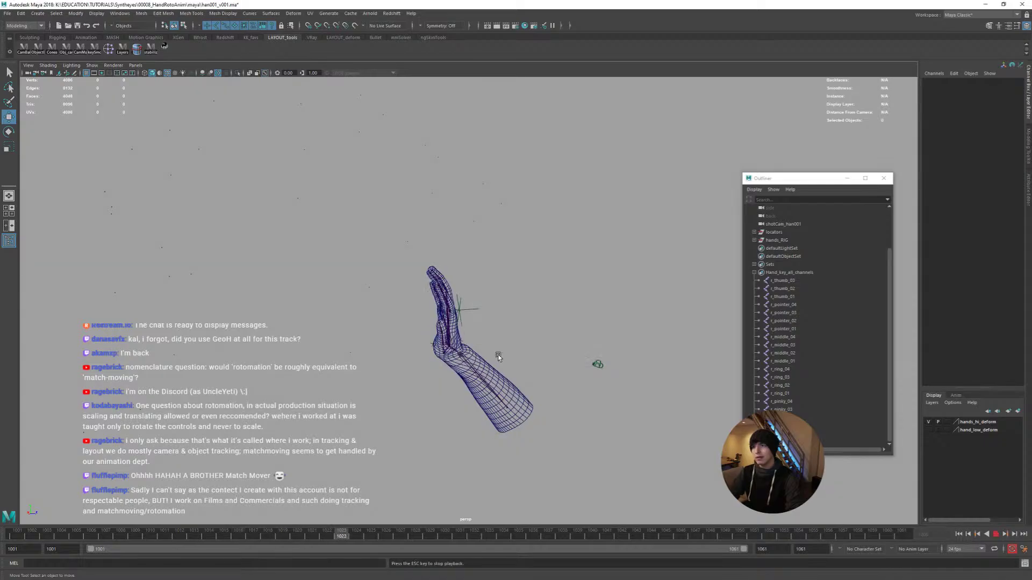
Return to the shot camera and play and scrub the shot to check the hand match
key(space)
key(space)
click(496, 535)
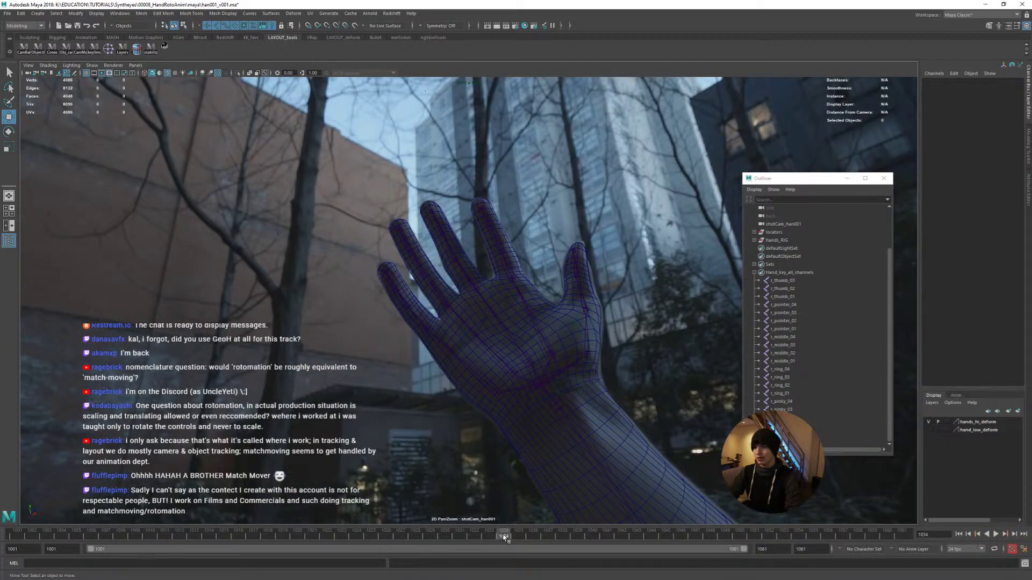
key(space)
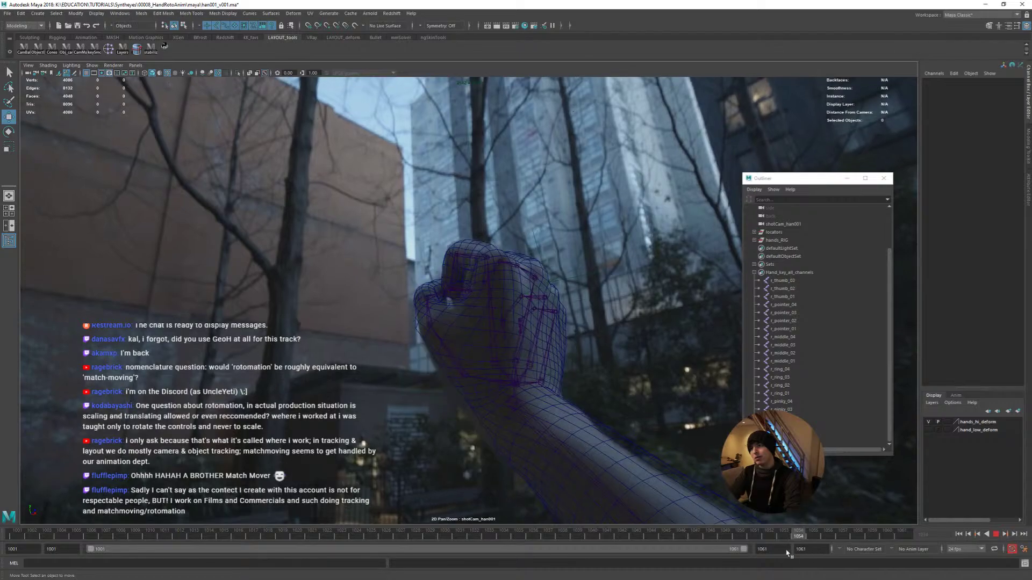
drag(763, 540, 678, 539)
Display the low-resolution hand in place of the hands_hi_deform layer, select its mesh and enable selection highlighting in the shot view
click(595, 398)
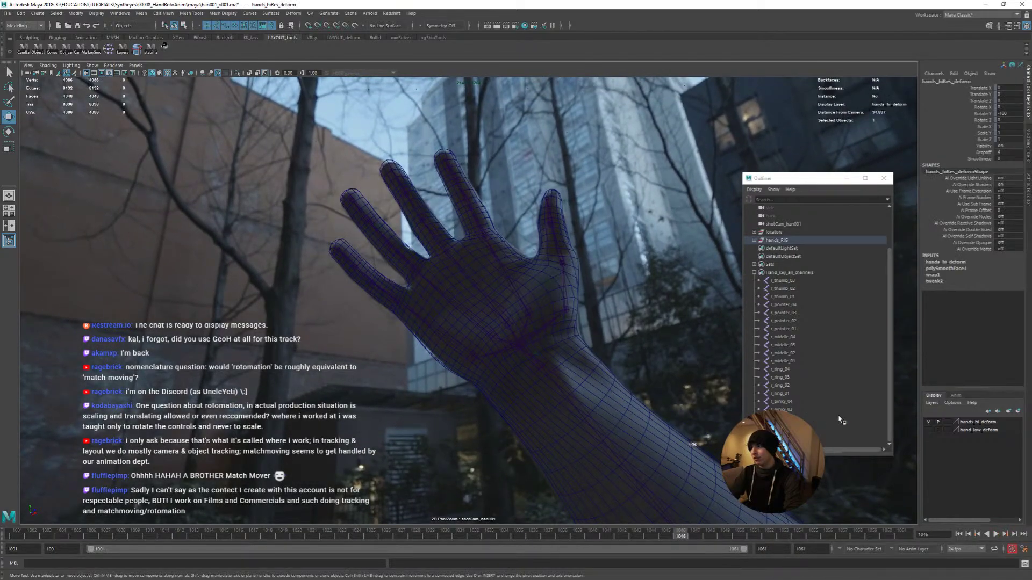
click(928, 422)
click(523, 329)
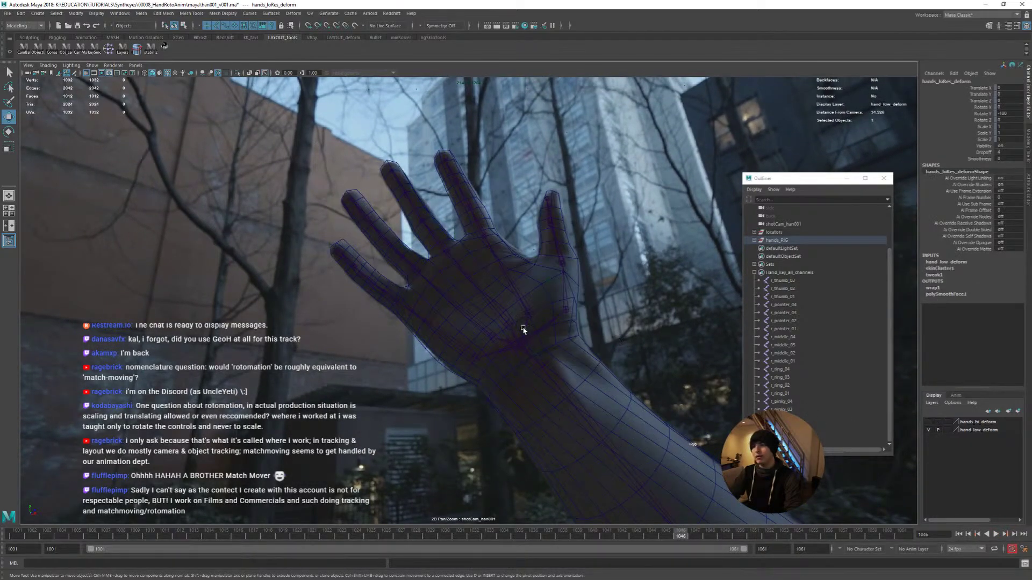
click(92, 65)
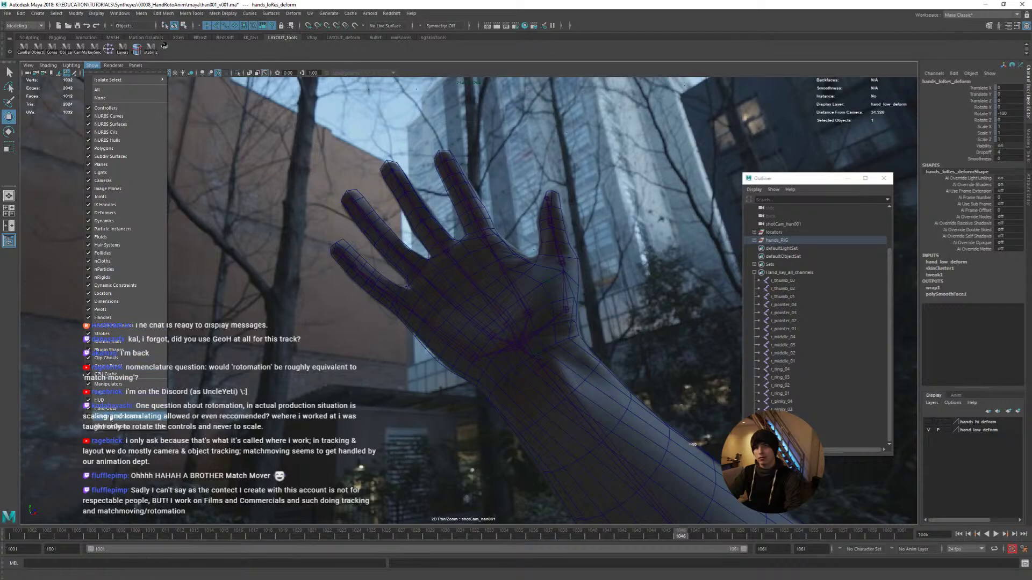
click(129, 418)
Play the shot with the low-resolution hand highlighted and briefly overlay the high-resolution mesh at frame 1032 for comparison
key(alt+v)
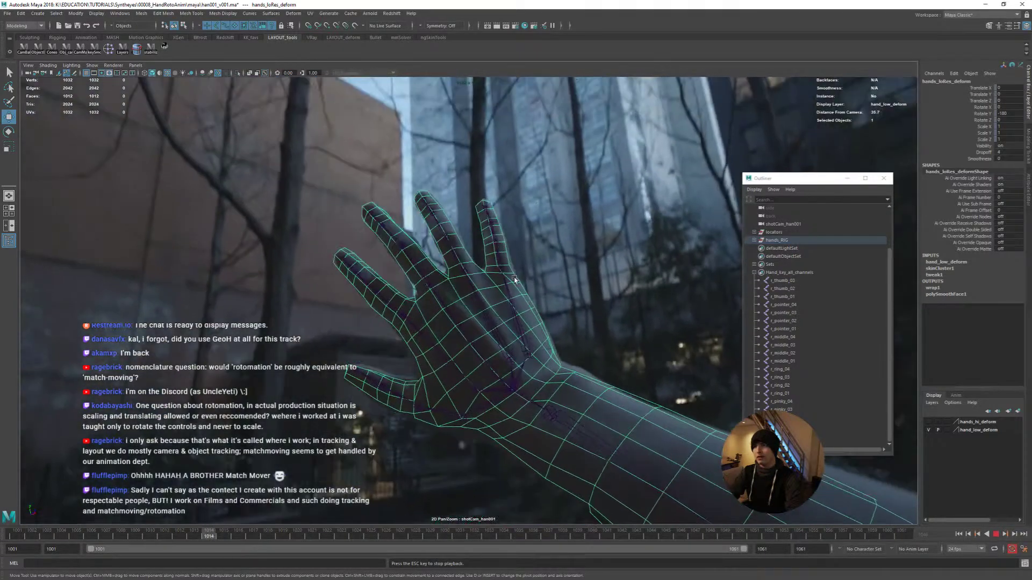
key(Escape)
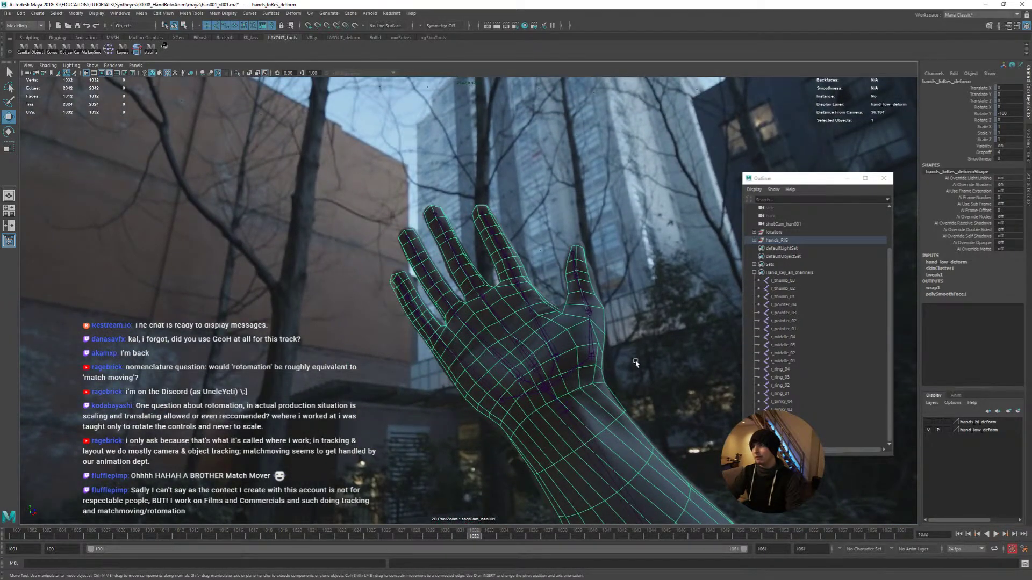
click(928, 422)
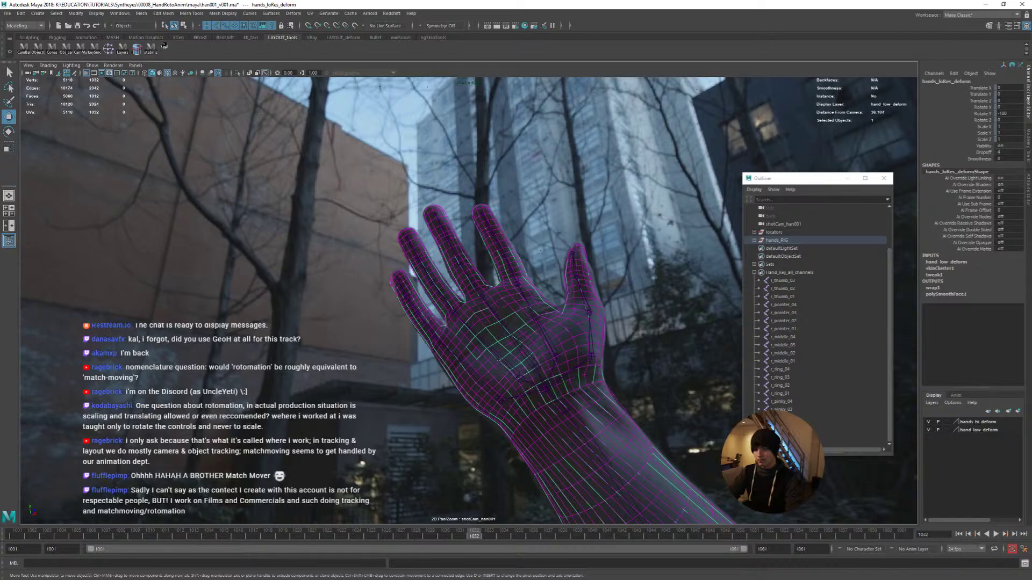
click(928, 422)
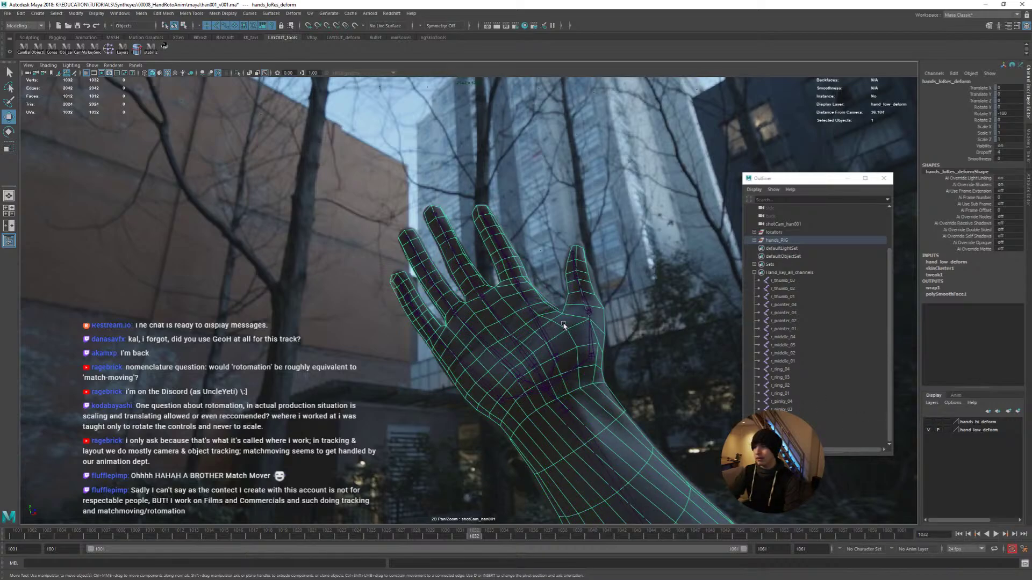
key(alt+v)
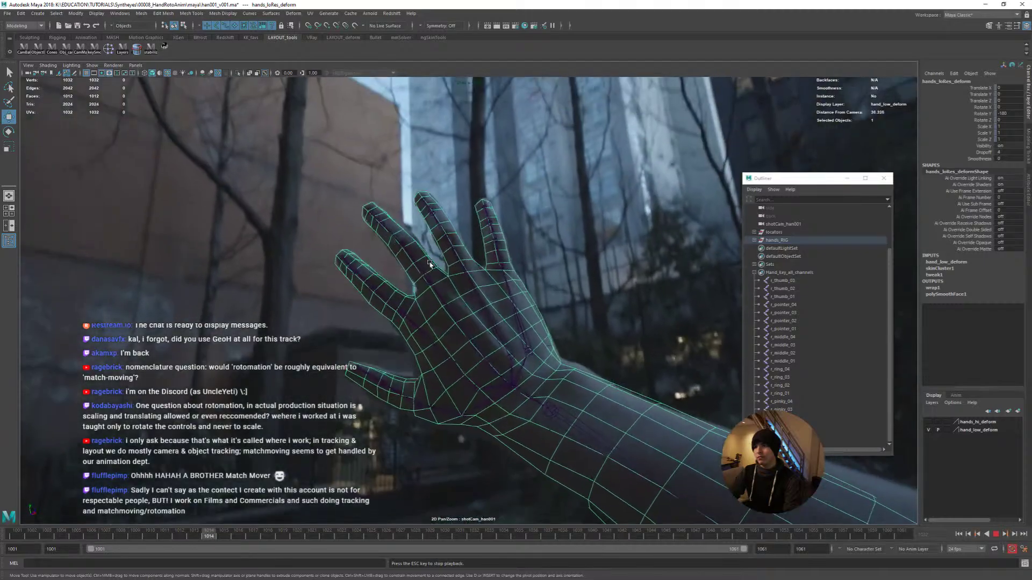
key(Escape)
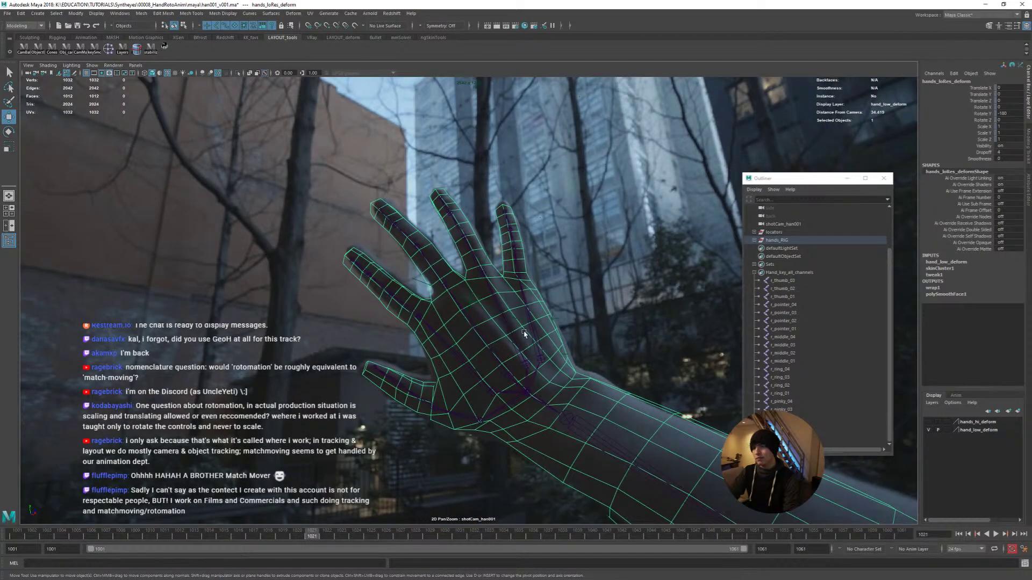
Advance frame by frame from 1021 and replay the shot to examine how the low-resolution hand follows the footage
key(period)
key(period)
key(period)
key(period)
key(period)
key(period)
key(period)
key(period)
key(period)
key(period)
key(period)
key(period)
key(period)
key(period)
key(period)
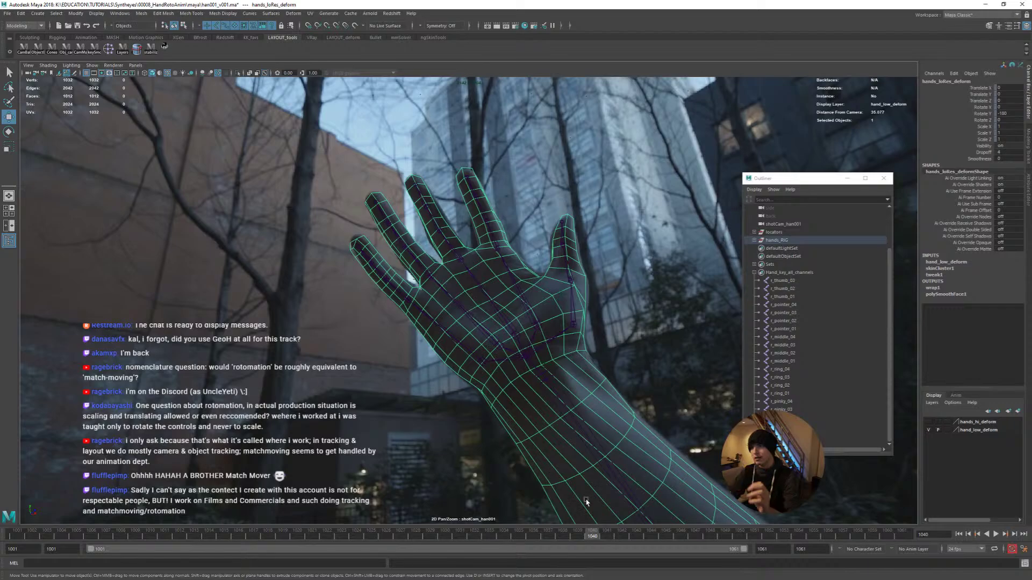
key(alt+v)
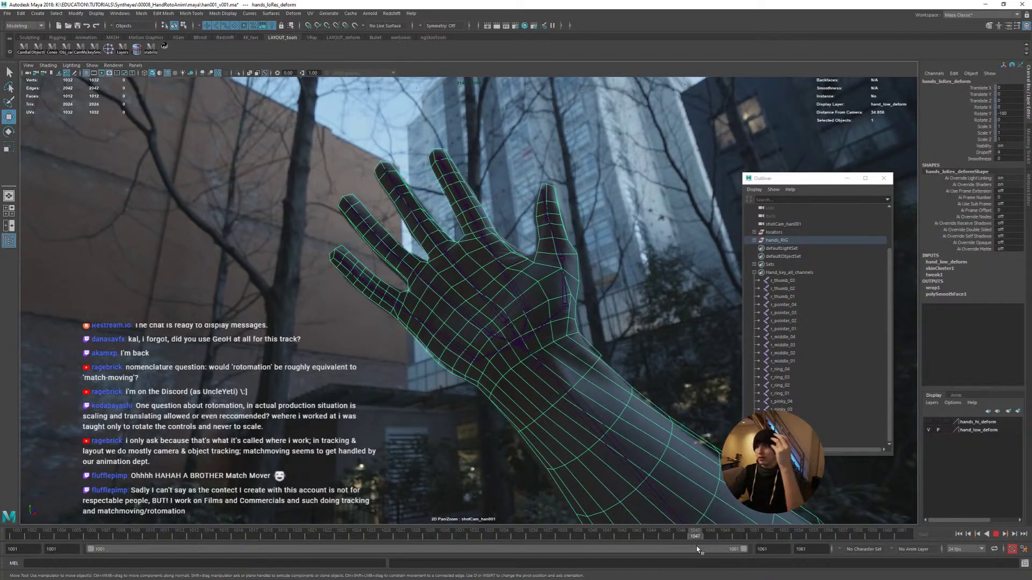
key(alt+v)
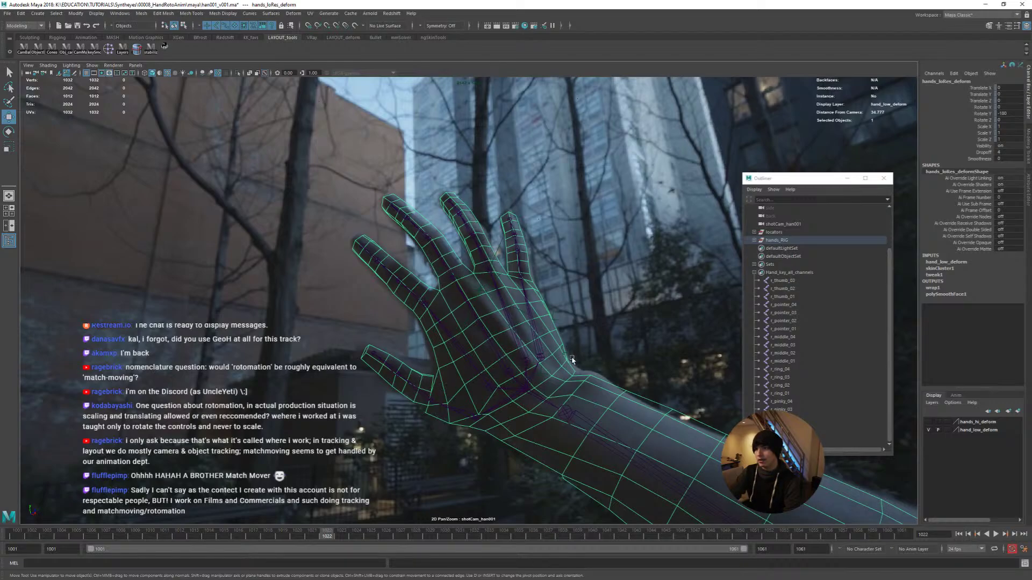
Show the hands_hi_deform layer, check both meshes during playback, and hide the hand_low_deform layer
drag(610, 407, 889, 426)
click(929, 422)
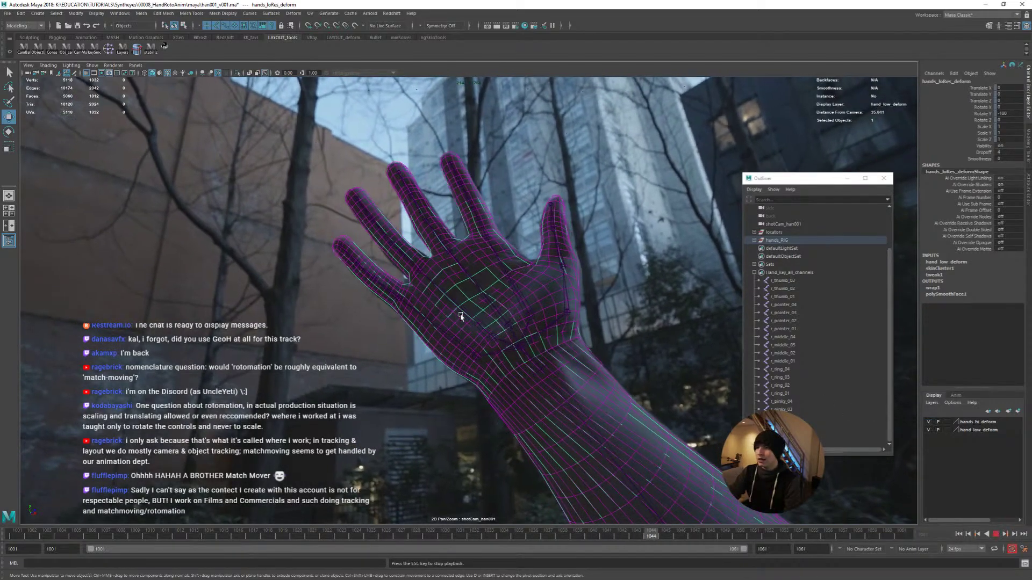
key(alt+v)
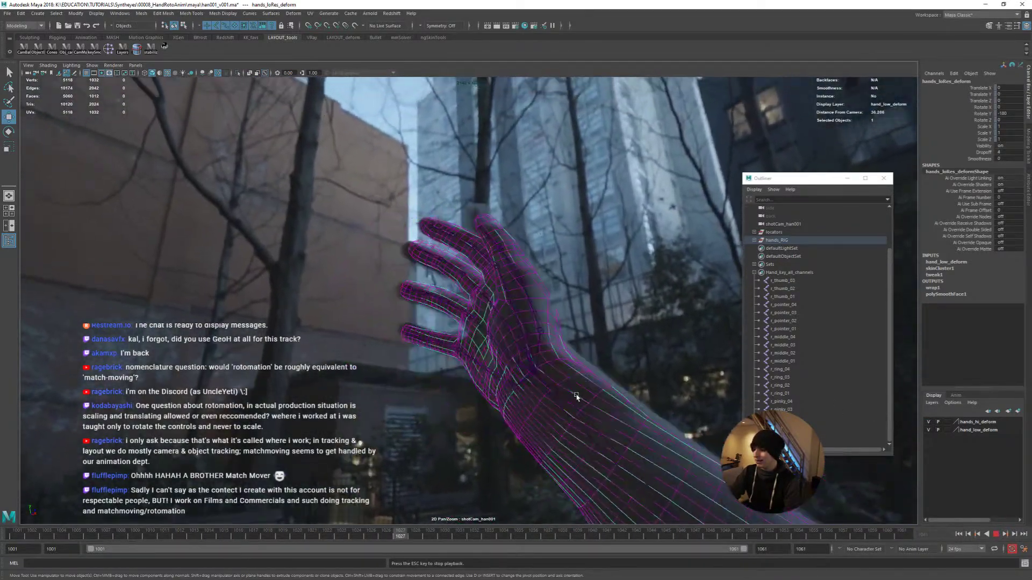
key(alt+v)
drag(525, 536, 621, 536)
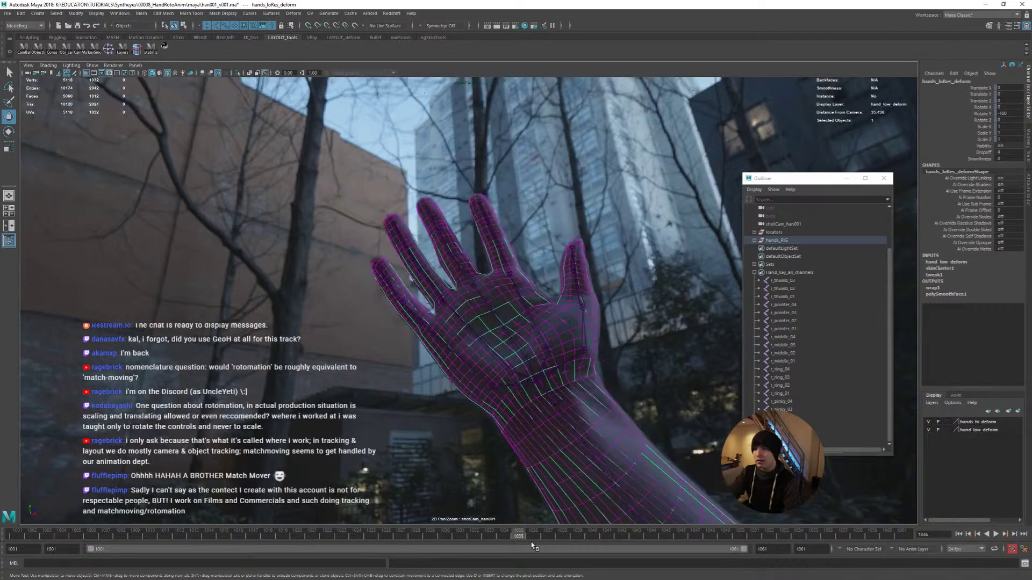
click(929, 430)
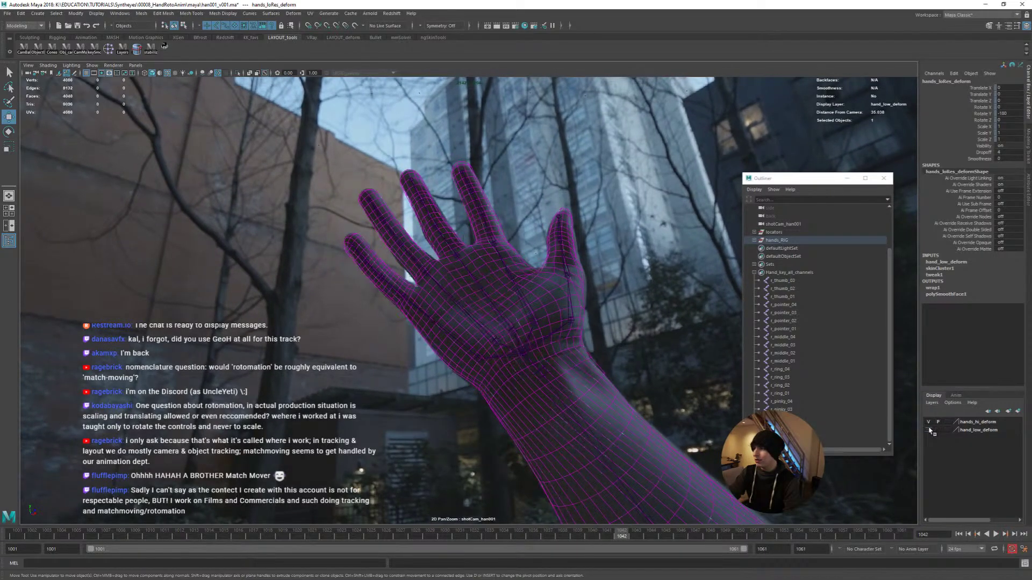
At frame 1054, rotate the forearm_01 joint to about 53.3 in Rotate Z to fit the filmed forearm
key(alt+v)
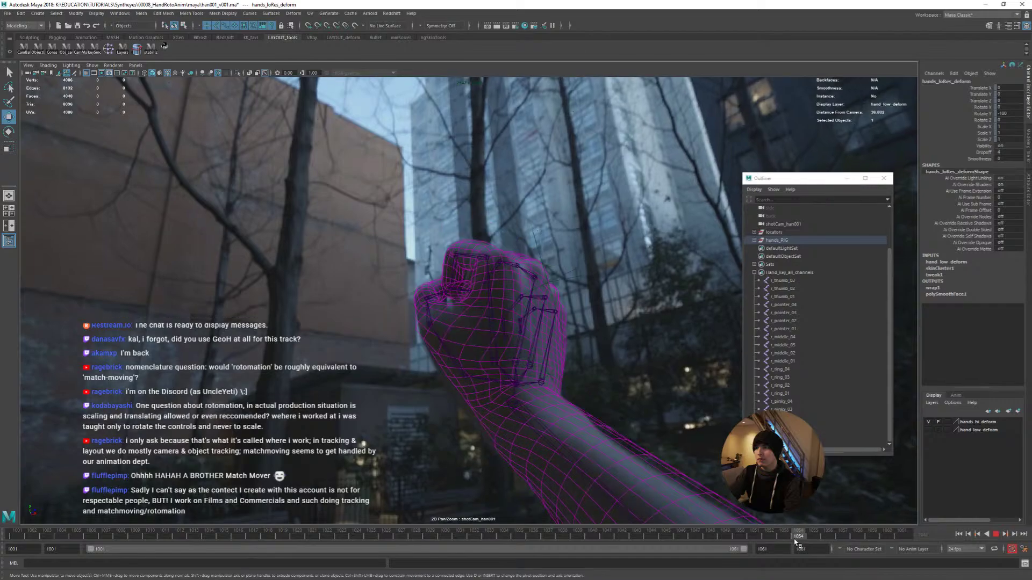
key(alt+v)
click(549, 430)
key(e)
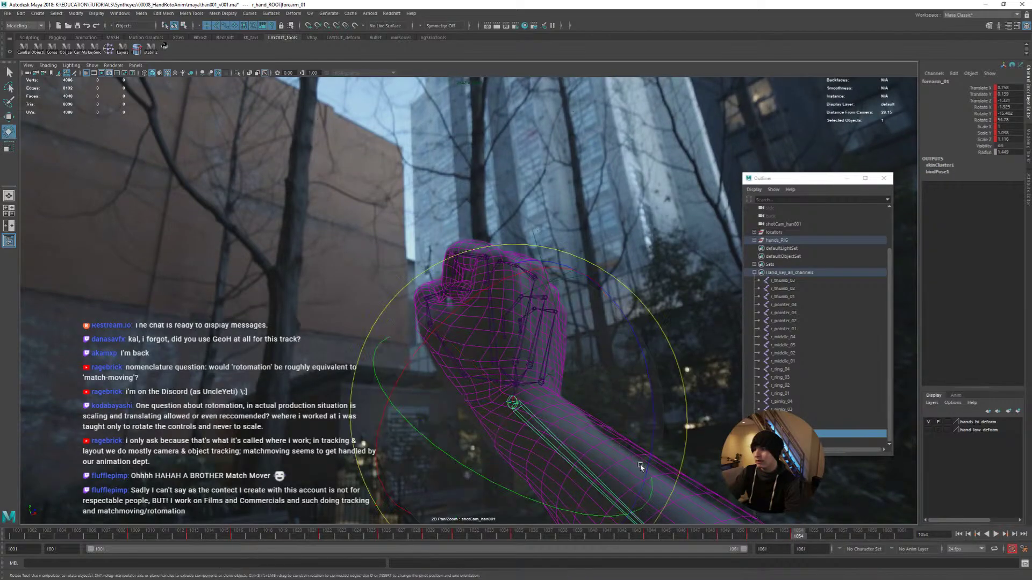
middle_drag(754, 516, 760, 524)
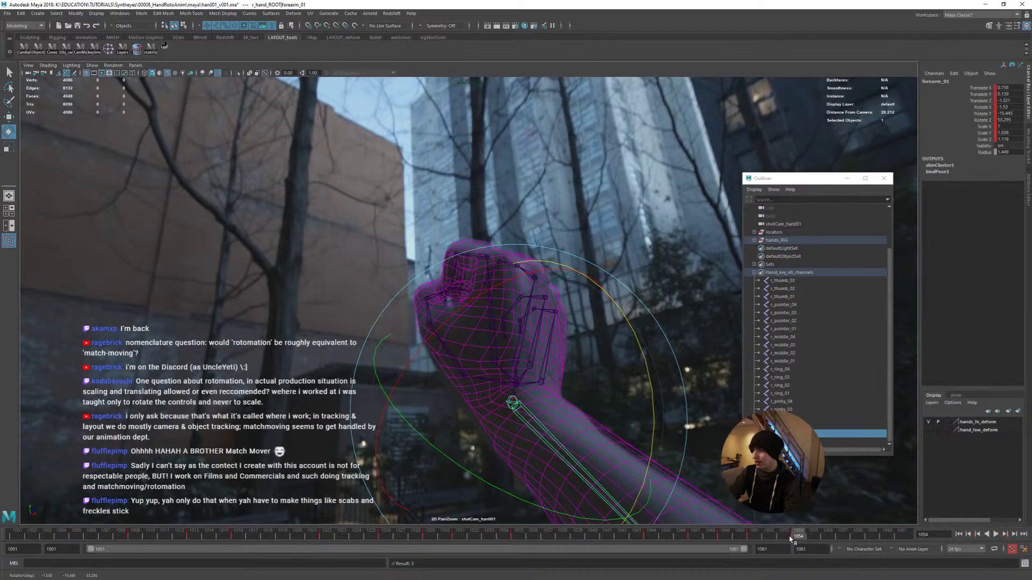
drag(793, 539, 771, 535)
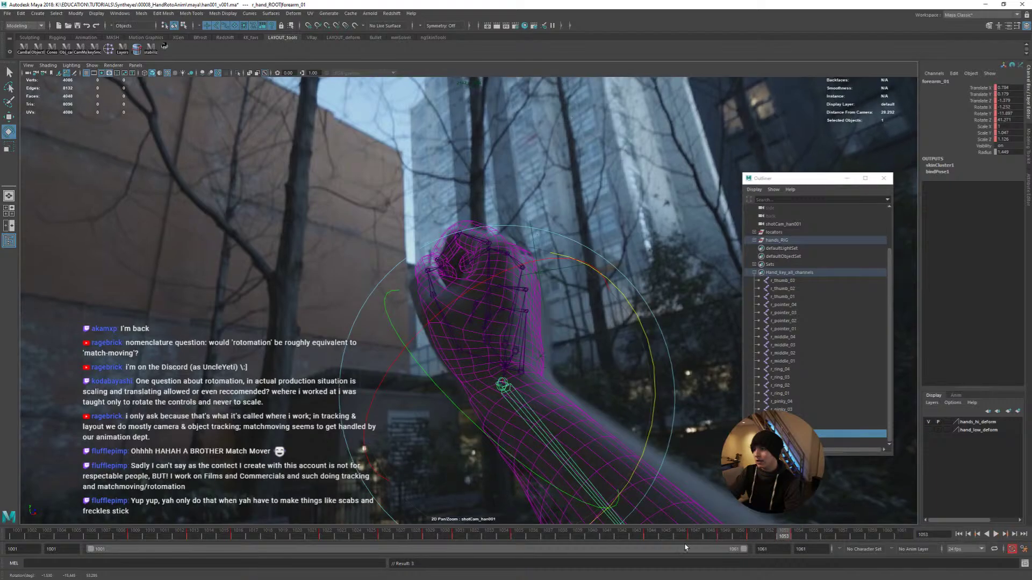
At frame 1058, select the r_pointer_01 joint and frame it in a perspective view placed beside the shot camera view
key(alt+v)
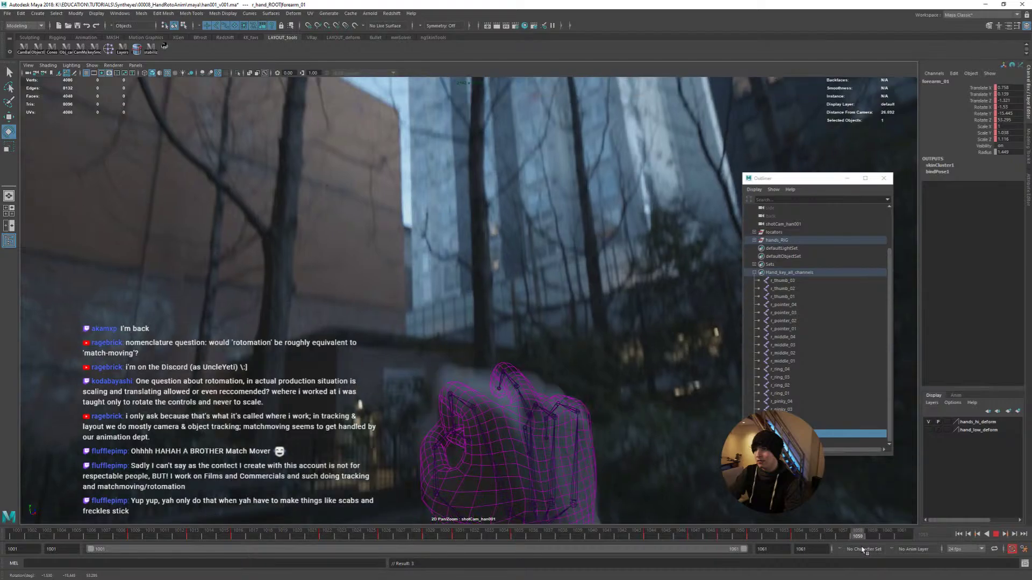
key(alt+v)
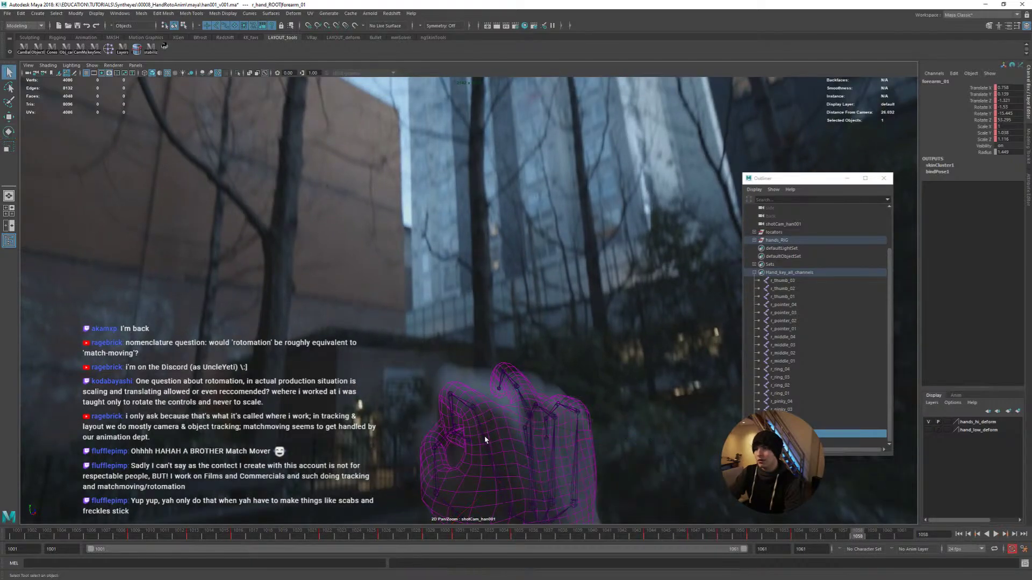
click(484, 438)
drag(486, 372, 495, 372)
key(r)
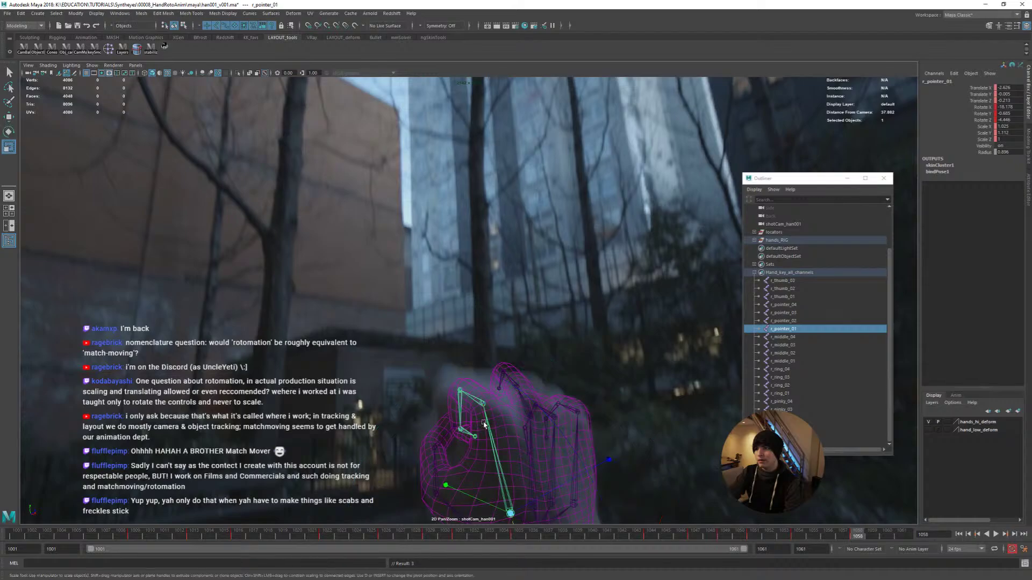
key(space)
key(f)
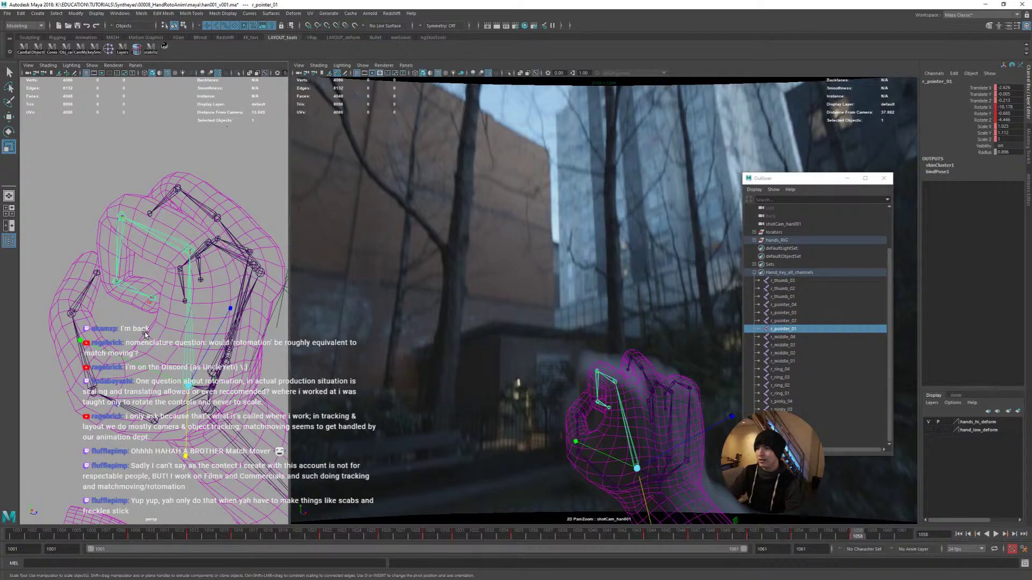
mouse_move(156, 338)
alt+mouse_down()
mouse_move(151, 320)
mouse_move(156, 331)
alt+mouse_up()
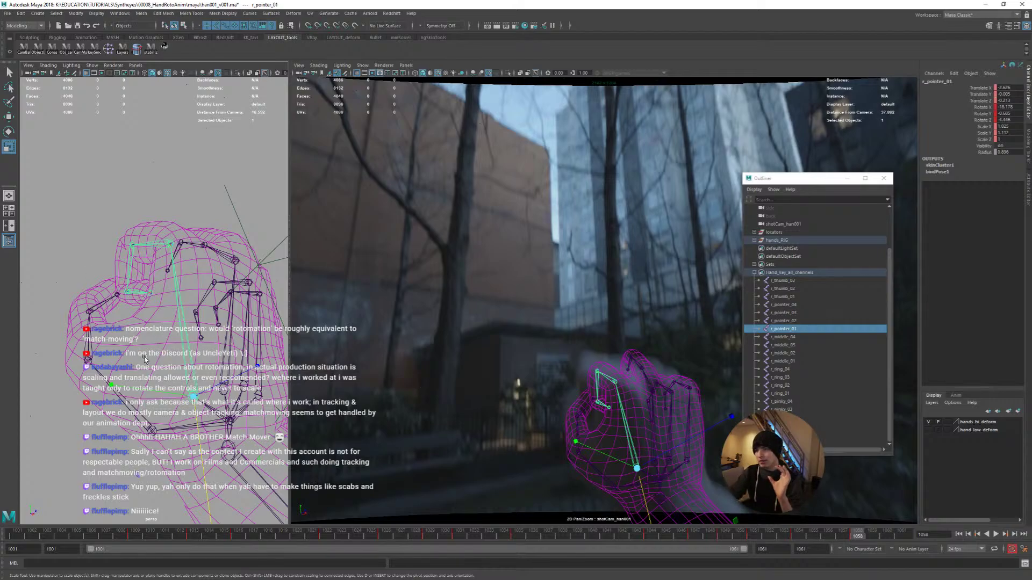
Select the high-resolution hand mesh and play the shot in the side-by-side views
click(610, 469)
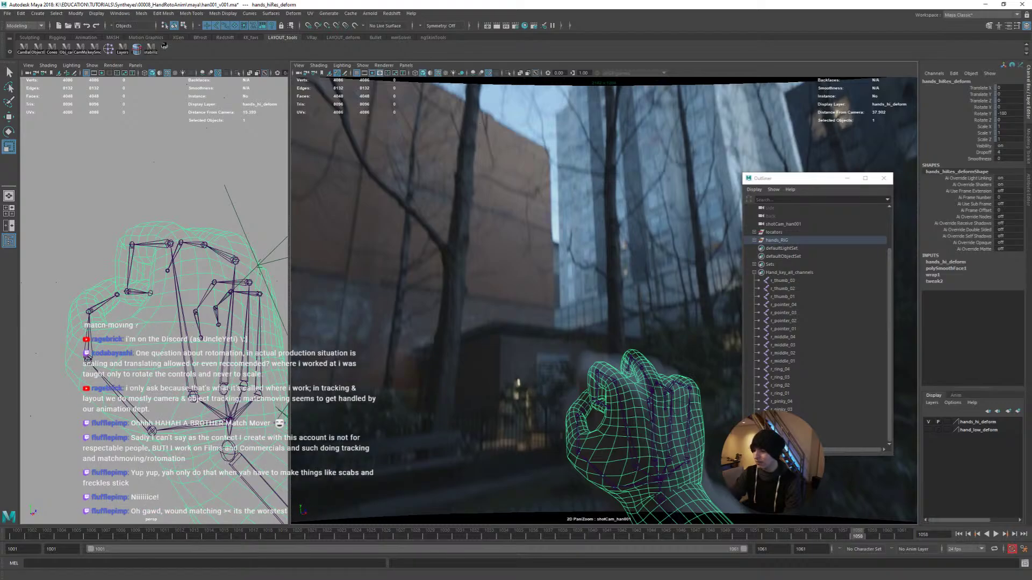
key(alt+v)
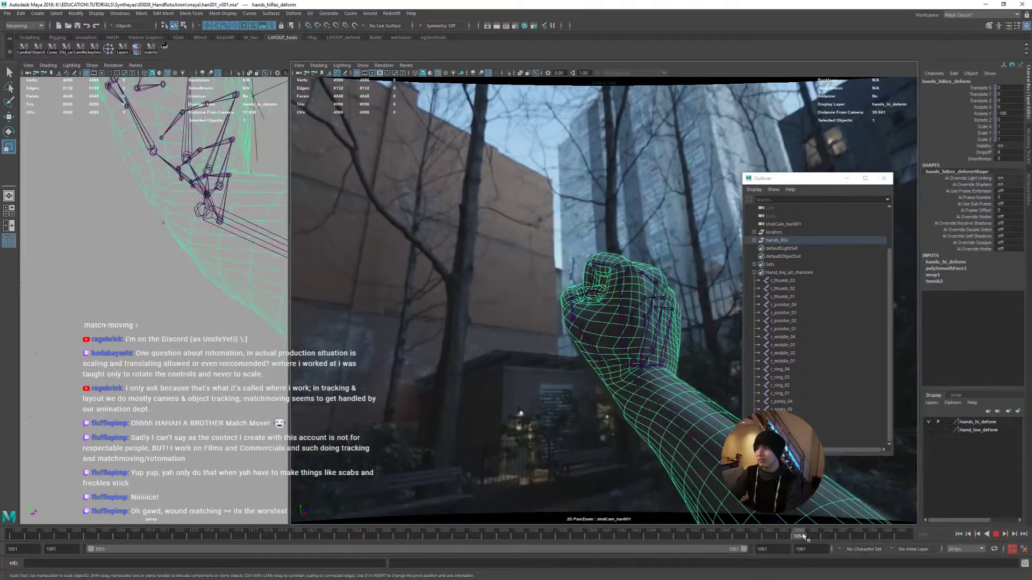
key(alt+v)
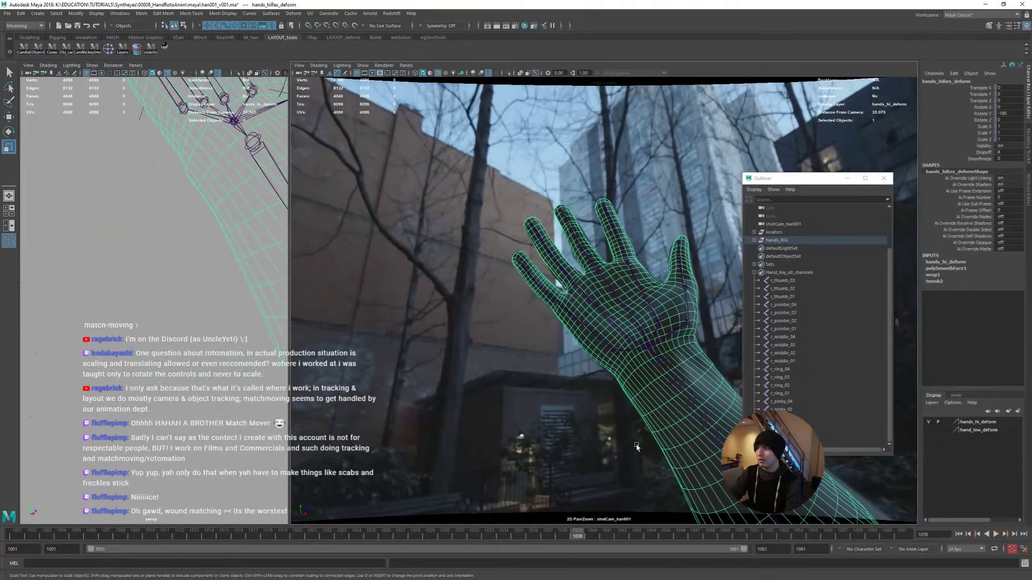
Step frame by frame from 1039 to 1059 to examine the hand closing into a fist against the footage
key(alt+period)
key(alt+period)
key(alt+period)
key(alt+period)
key(alt+period)
key(alt+period)
key(alt+period)
key(alt+period)
key(alt+period)
key(alt+period)
key(alt+period)
key(alt+period)
key(alt+period)
key(alt+period)
key(alt+period)
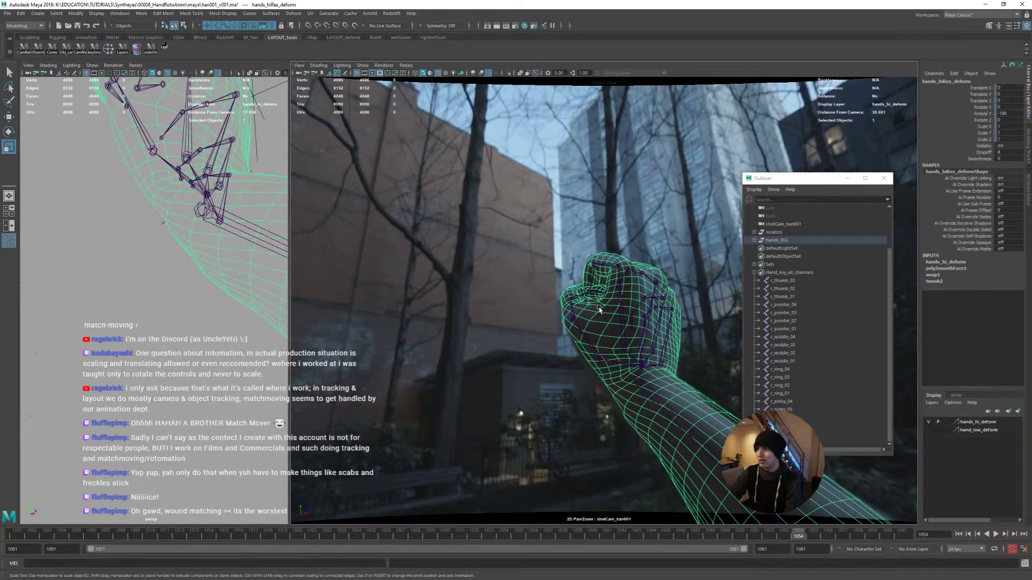
key(alt+period)
key(alt+period)
key(alt+period)
key(alt+period)
key(alt+period)
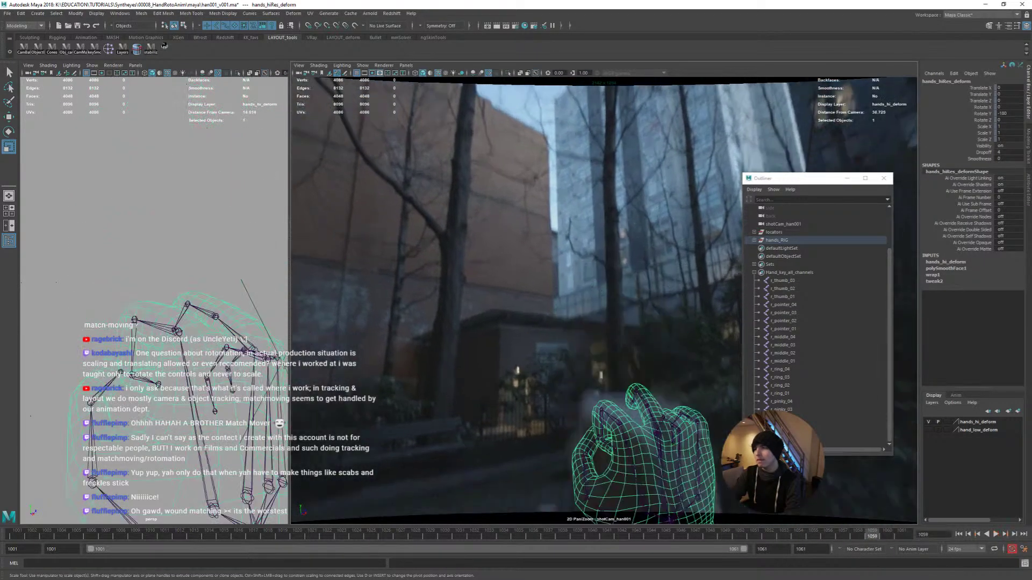
Inspect the closed hand at frame 1058 and replay the shot with the high-resolution mesh highlighted
key(alt+v)
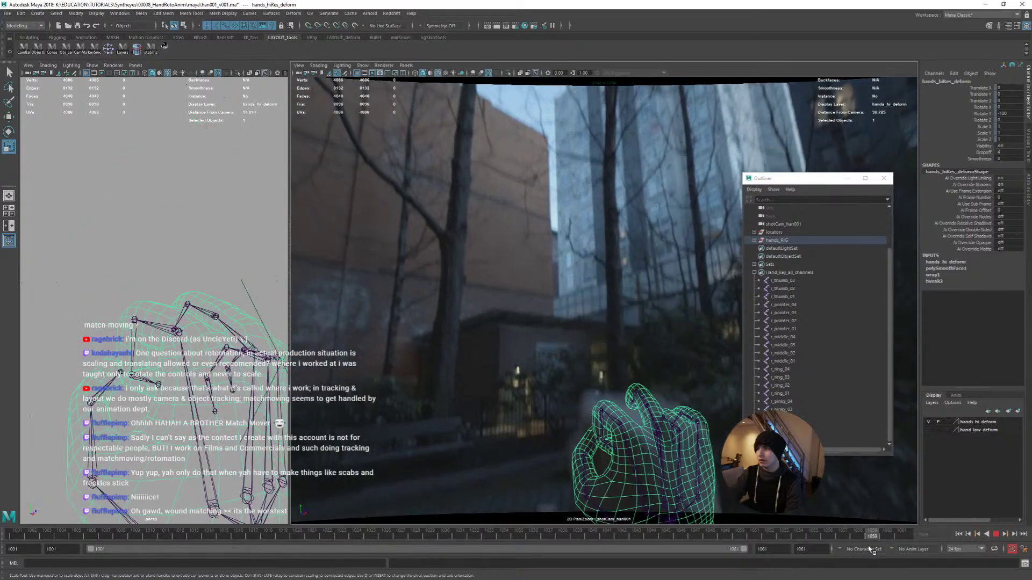
key(Escape)
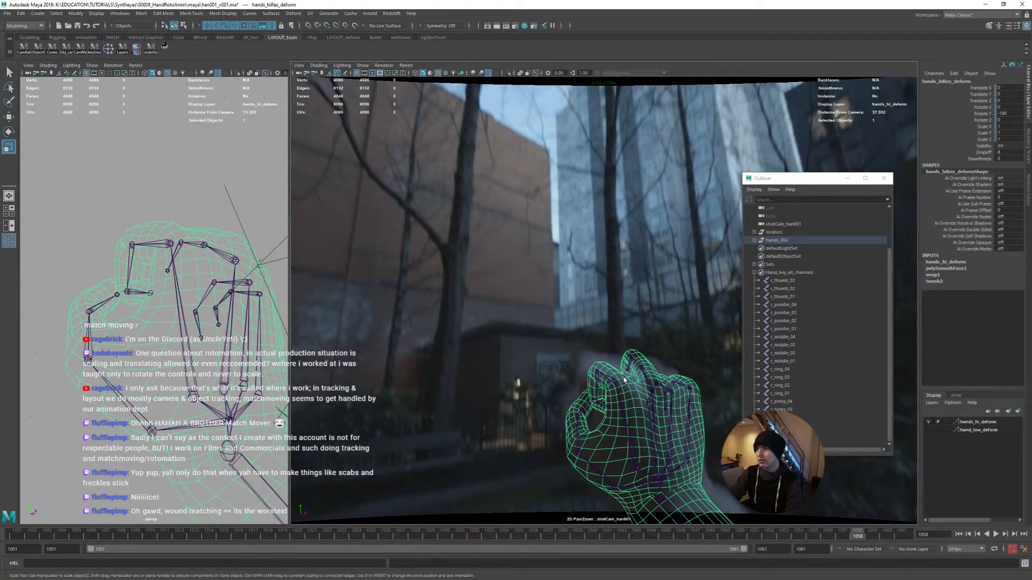
key(alt+v)
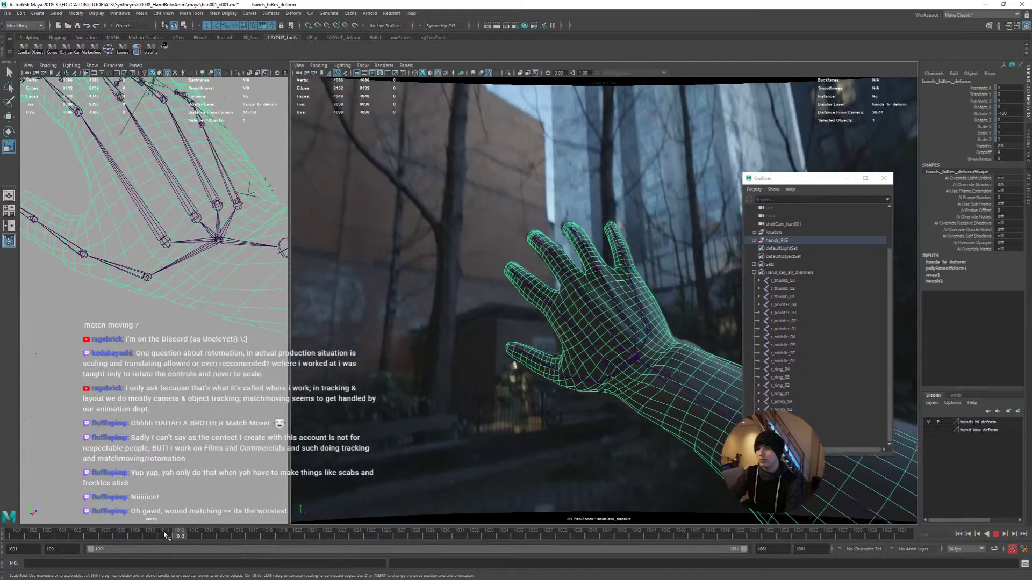
Set the playback range to start at frame 1010
mouse_move(164, 534)
mouse_down()
mouse_move(64, 535)
mouse_move(149, 535)
mouse_up()
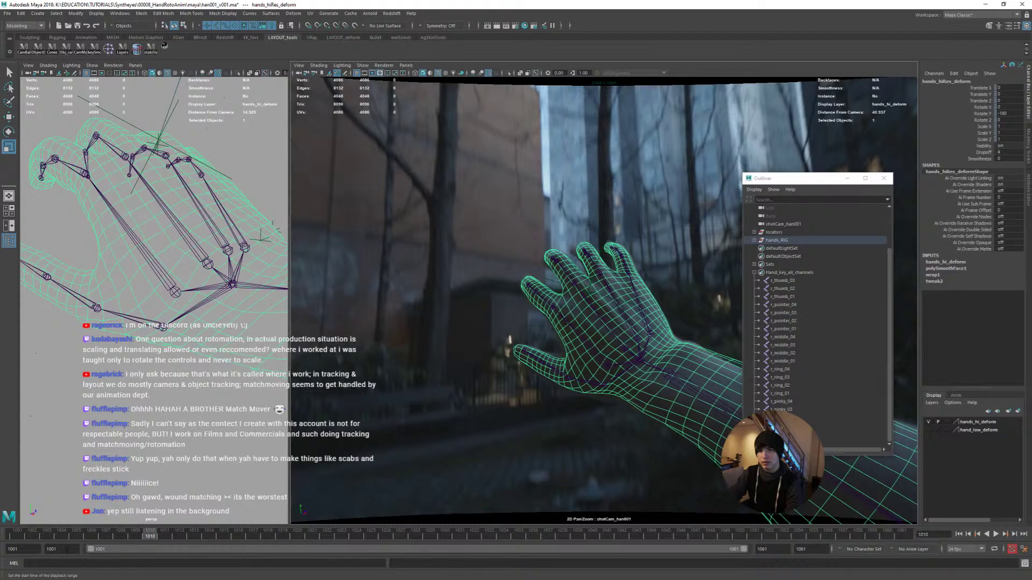
click(60, 549)
text(1010)
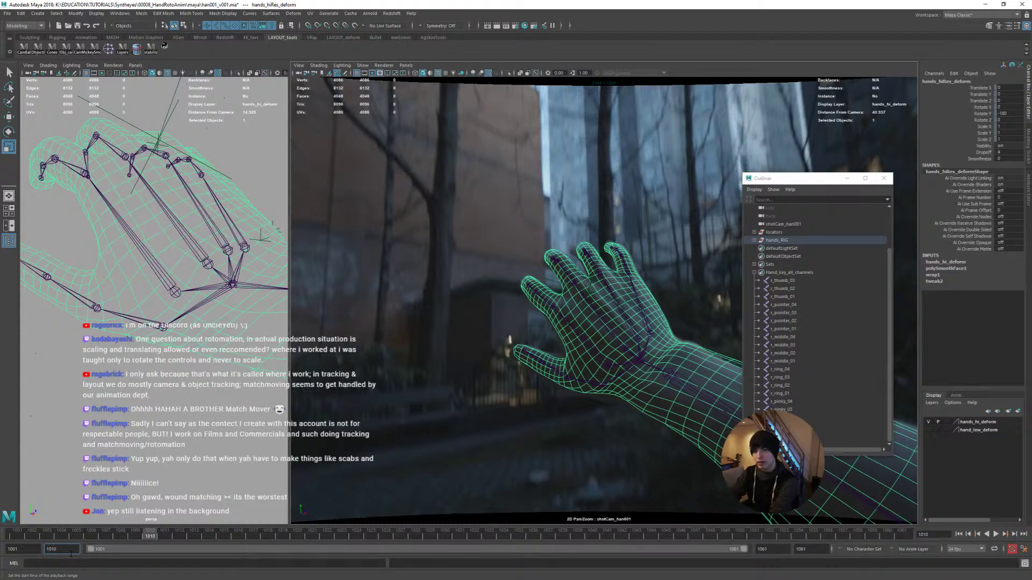
key(Return)
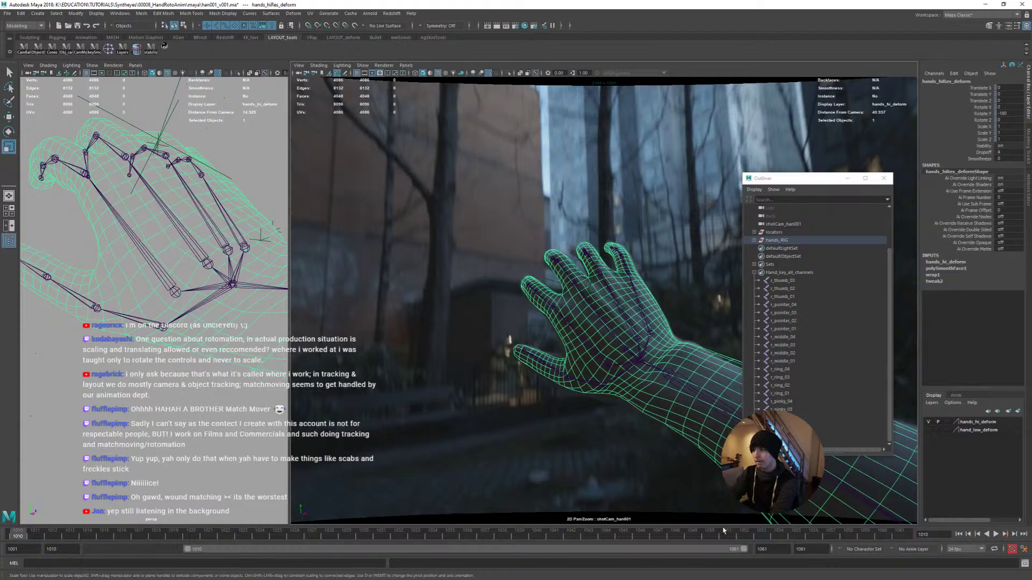
Play the shot to its end and set the playback range to end at frame 1057
key(alt+v)
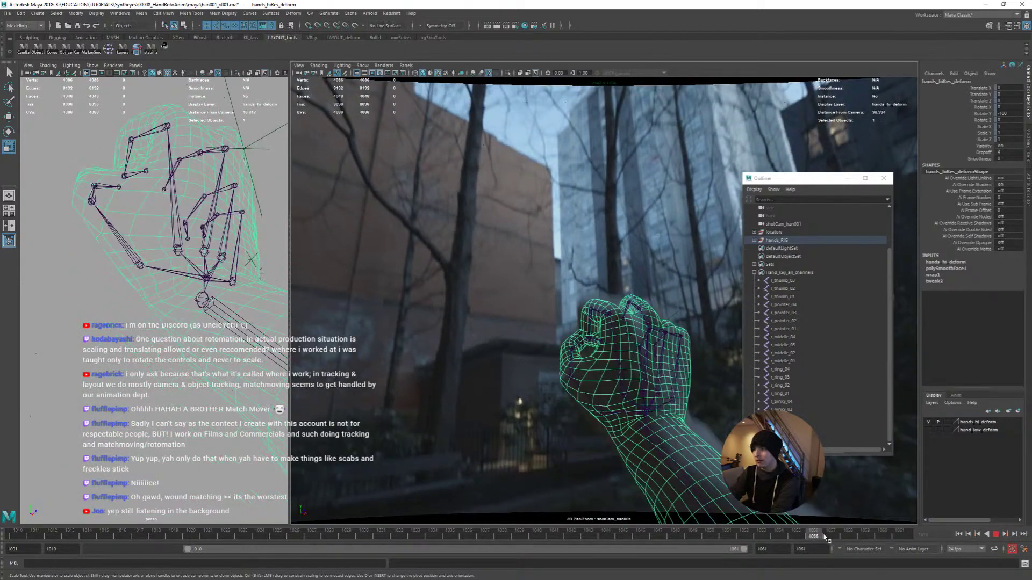
mouse_move(814, 537)
mouse_down()
mouse_move(716, 538)
mouse_move(831, 540)
mouse_up()
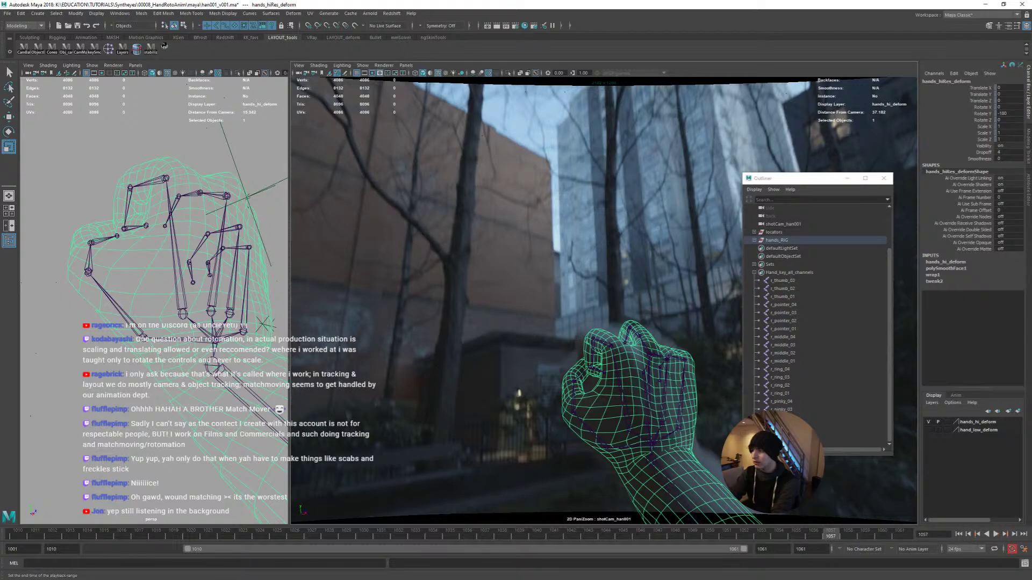
click(773, 549)
text(10)
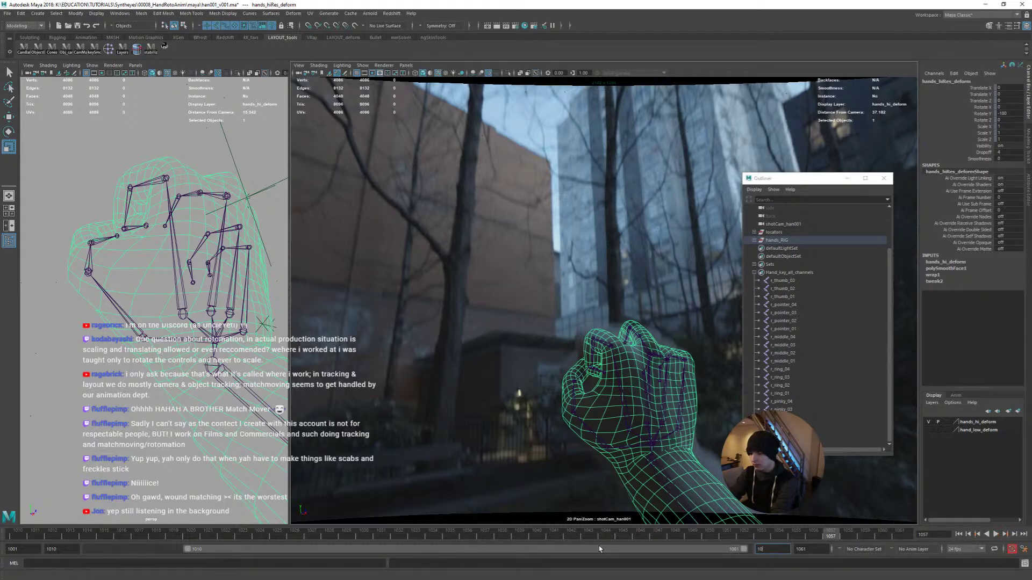
key(Return)
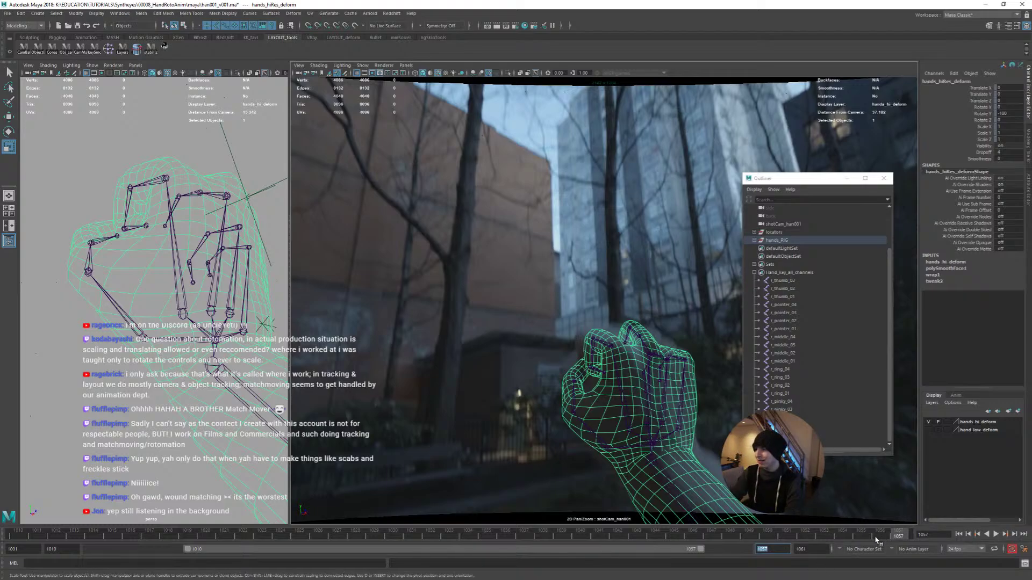
Play the trimmed range with the high-resolution mesh highlighted and stop at frame 1052 to check the closing hand
key(alt+v)
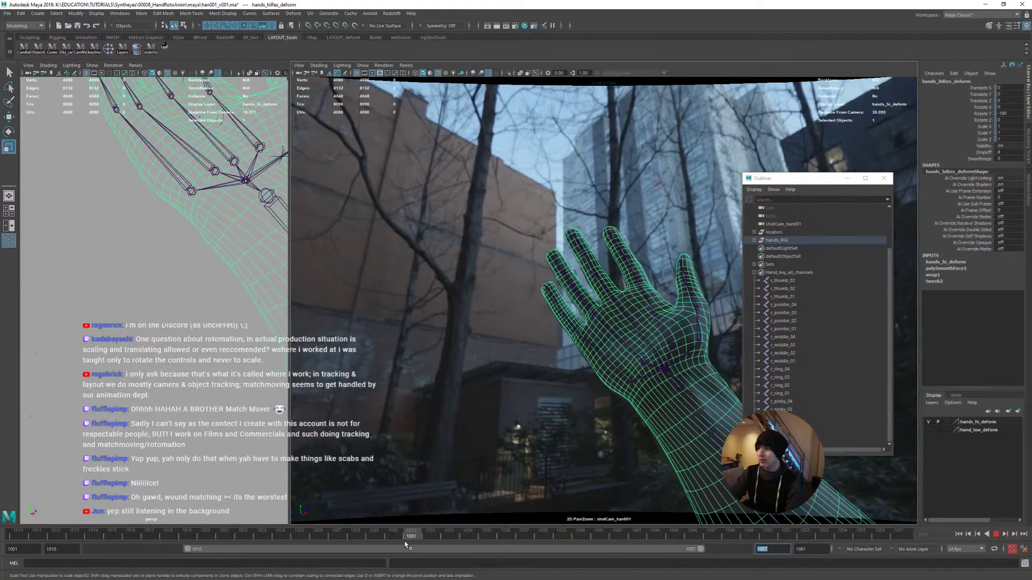
key(Escape)
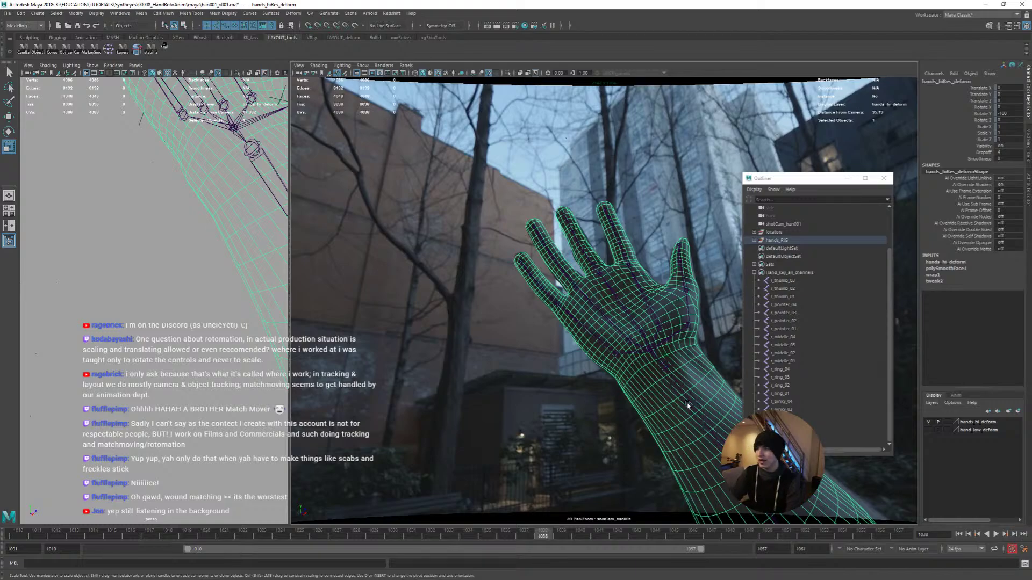
key(alt+v)
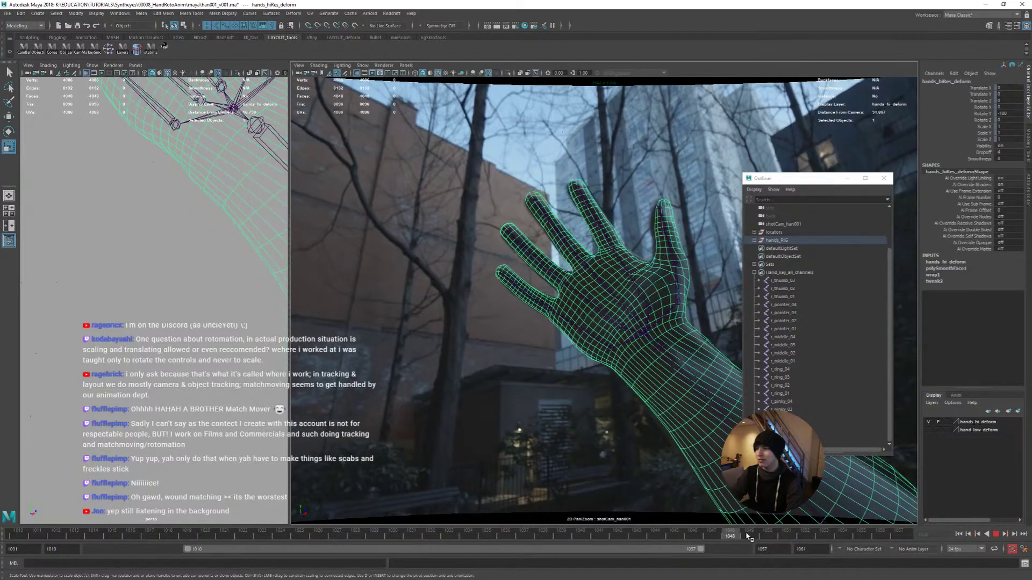
click(809, 536)
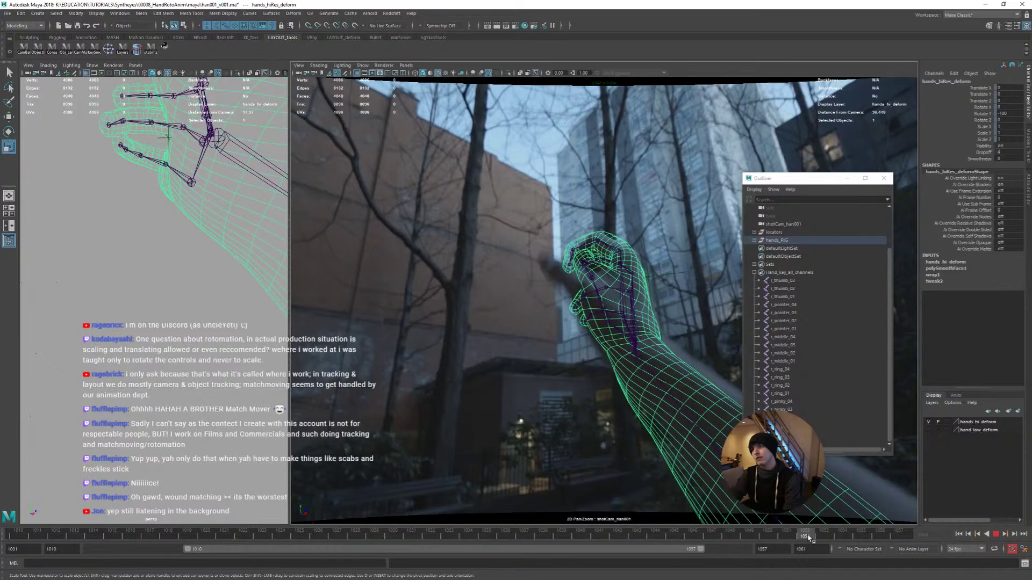
drag(814, 543, 810, 542)
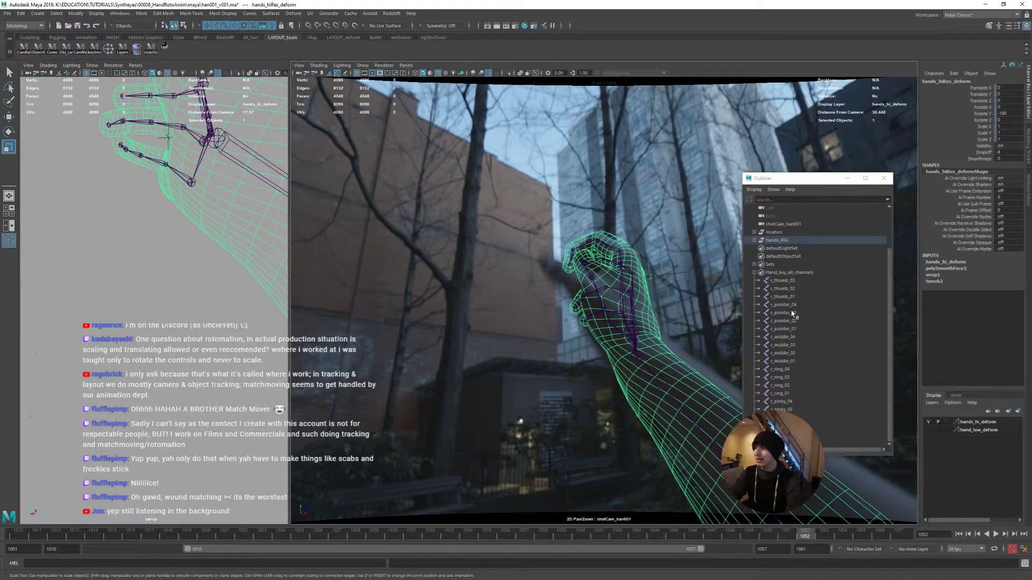
At frame 1052, rotate the r_thumb_01 joint outward so the thumb lines up with the filmed thumb
click(594, 285)
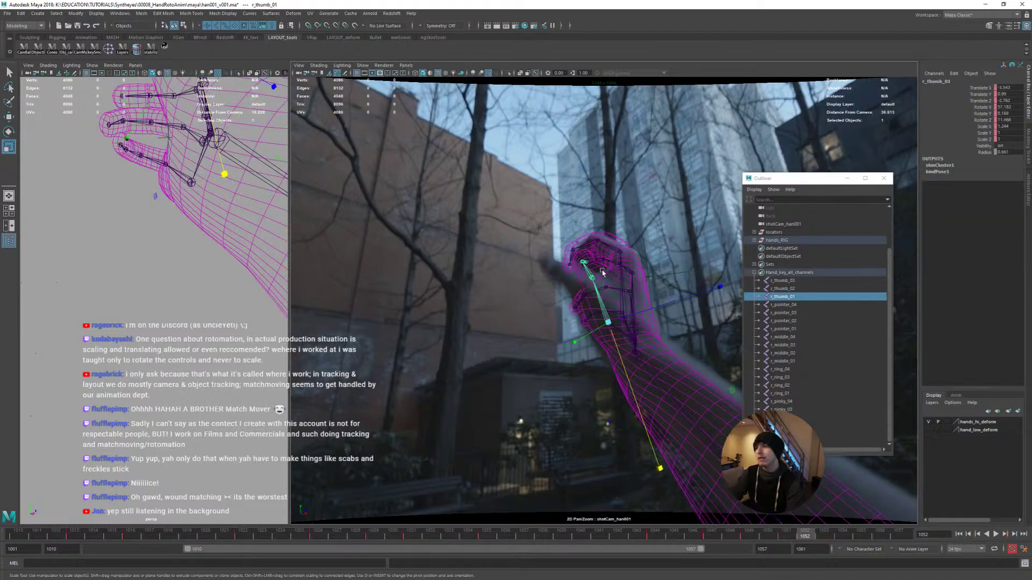
scroll(591, 301, up, 4)
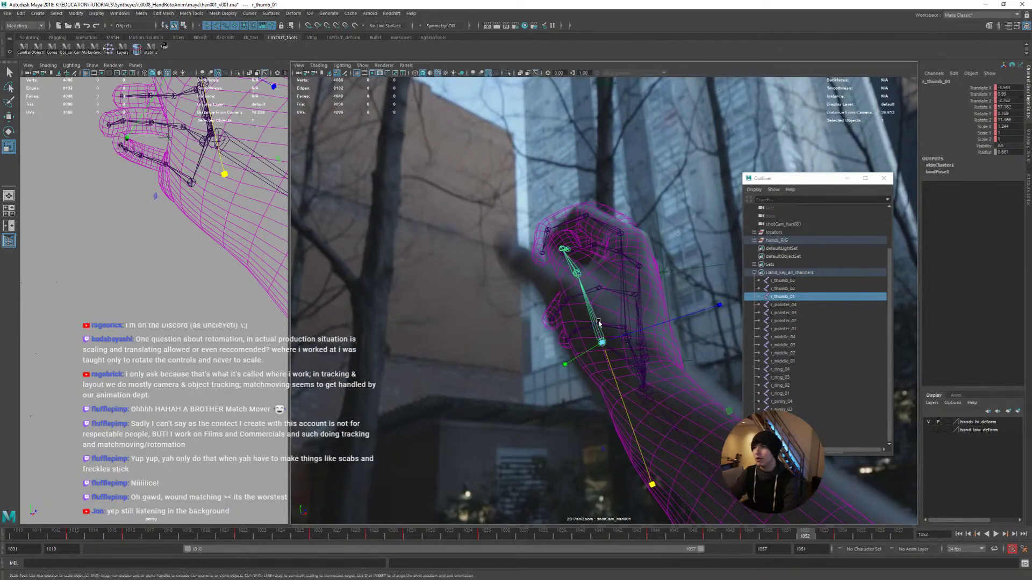
key(w)
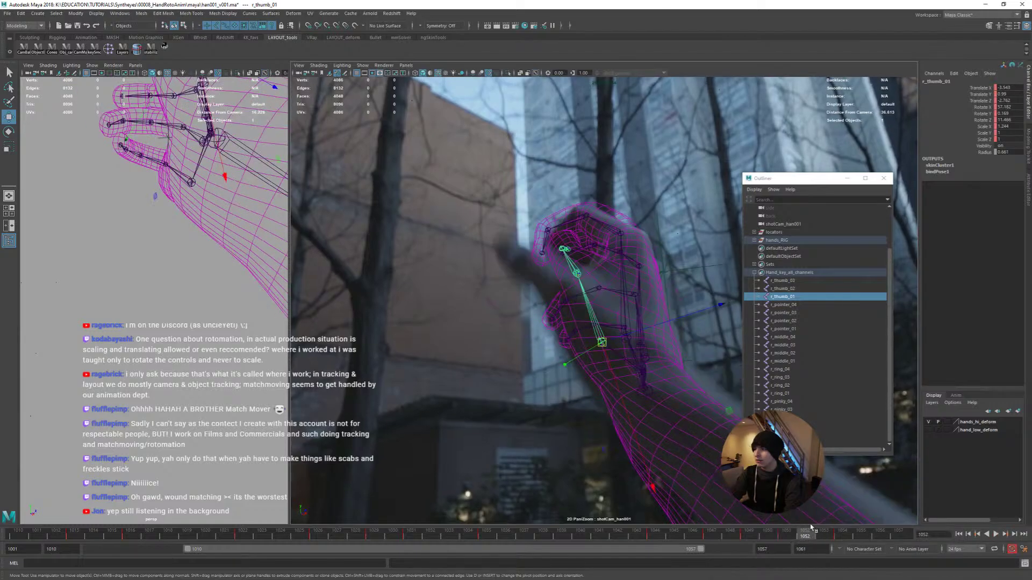
key(e)
drag(612, 356, 542, 281)
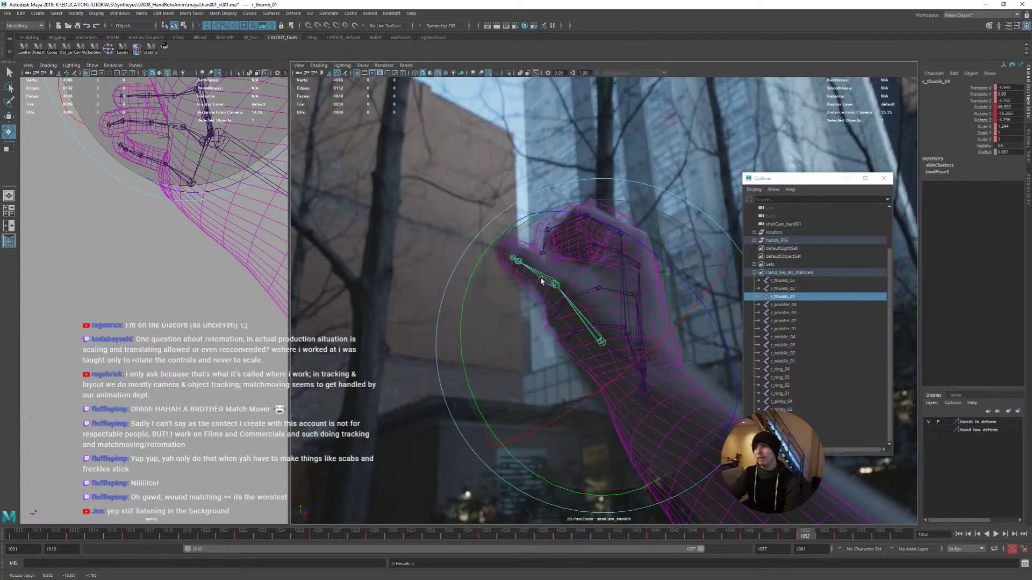
Rotate the r_pointer_01 joint at frame 1052 to align the index knuckle with the footage
click(623, 274)
drag(701, 456, 671, 395)
drag(625, 309, 622, 289)
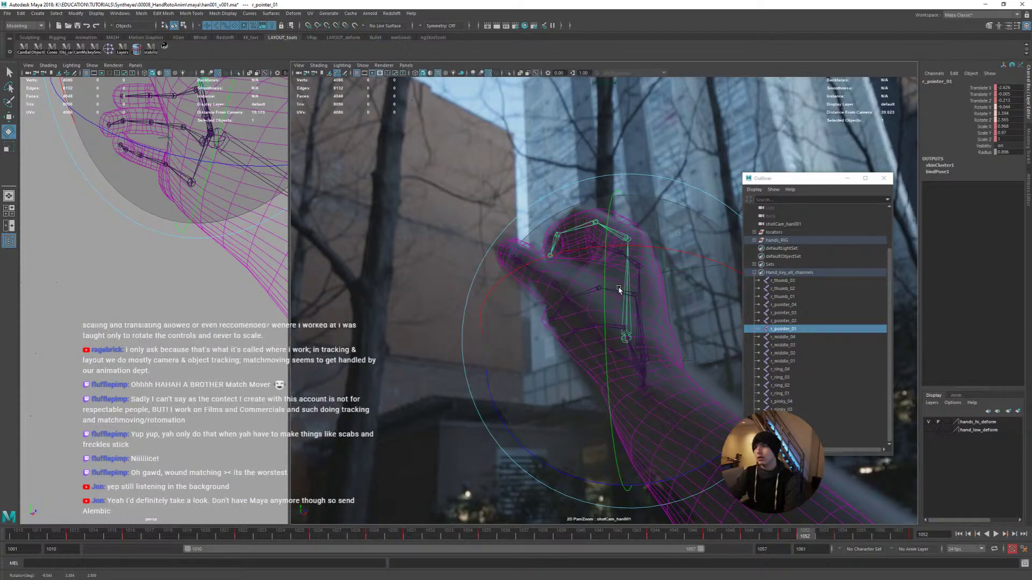
Adjust the r_pointer_02 joint's rotation at frame 1052 and lengthen it to an X scale of about 1.5
click(614, 234)
drag(647, 228, 653, 330)
key(ctrl+z)
drag(683, 371, 588, 245)
key(q)
click(626, 280)
key(e)
key(r)
click(635, 253)
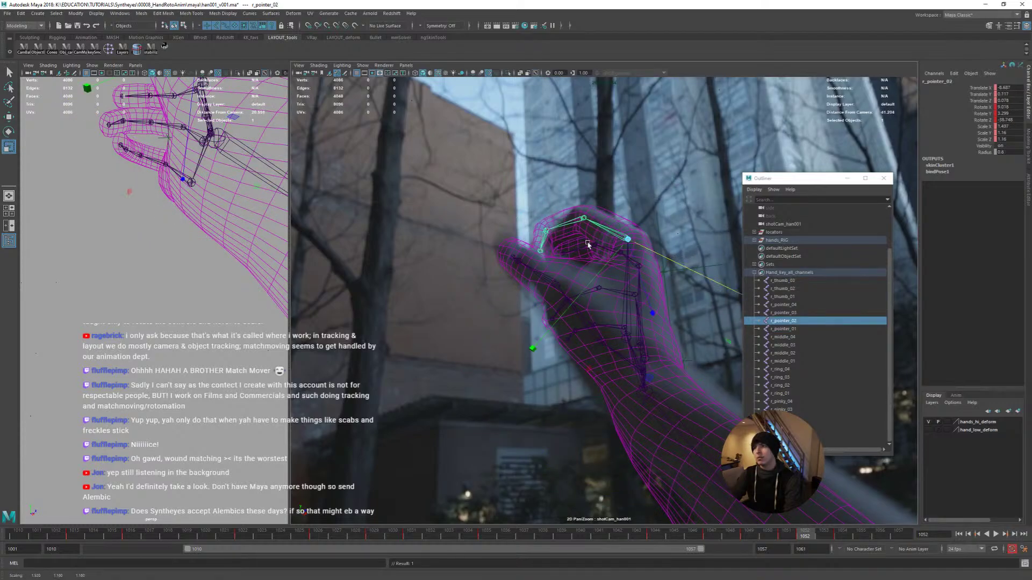
Rotate the r_pointer_03 joint at frame 1052 to curl the index fingertip inward to match the footage
click(567, 229)
key(e)
drag(571, 346, 618, 237)
key(q)
Fine-tune the rotation of the r_pointer_02 joint at frame 1052 to fit the bent index finger
click(618, 238)
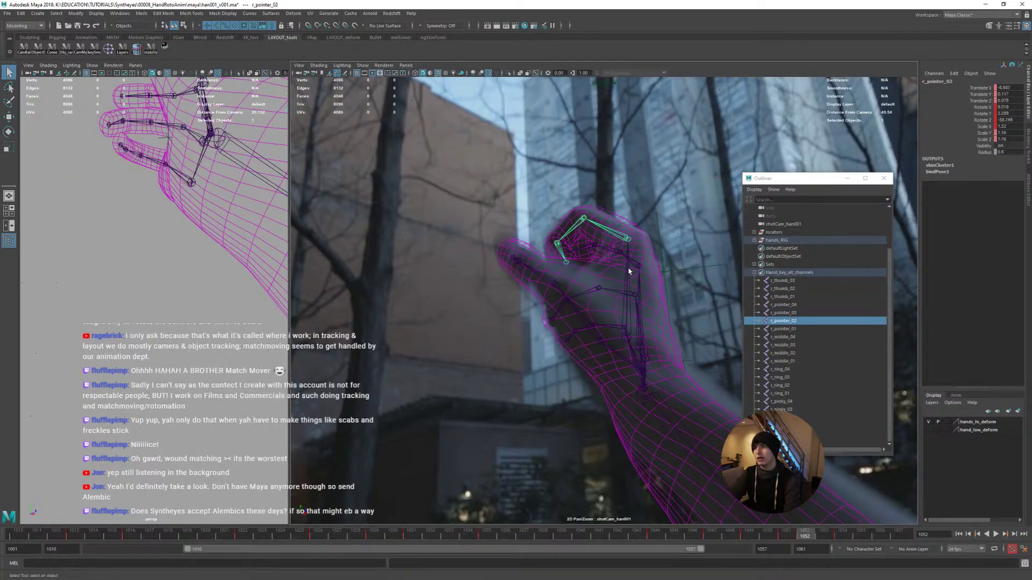
key(w)
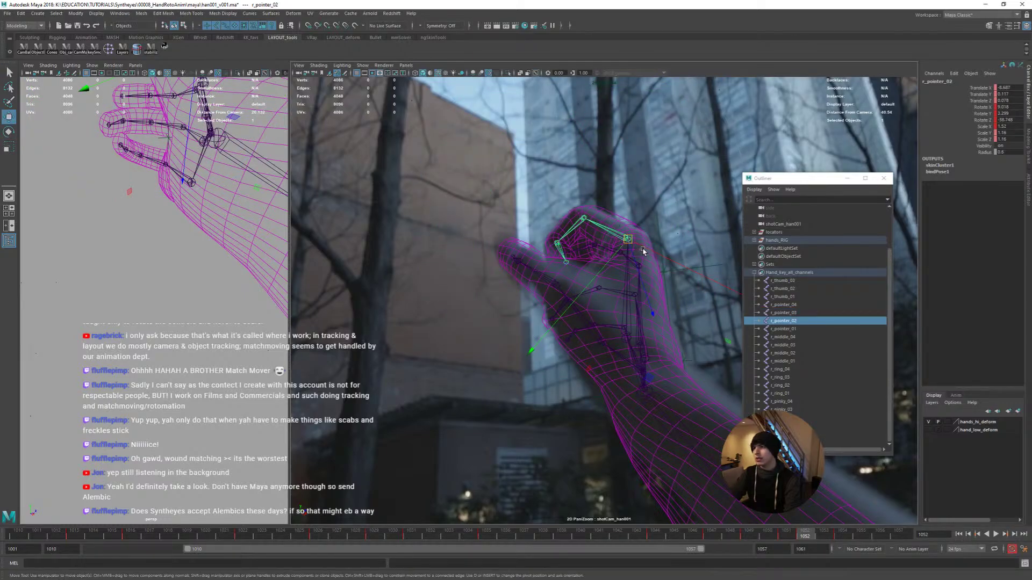
key(e)
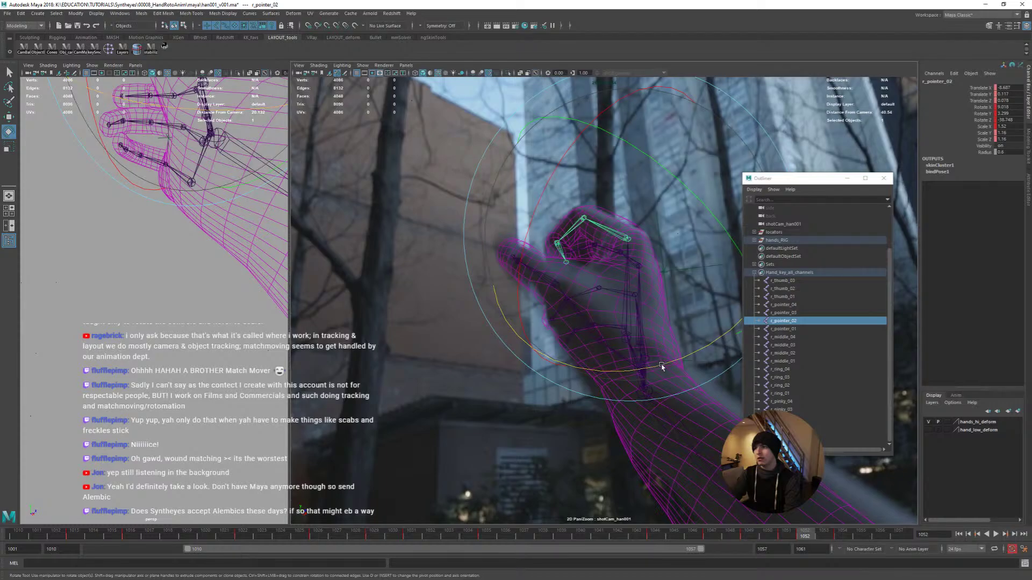
drag(662, 366, 658, 361)
key(q)
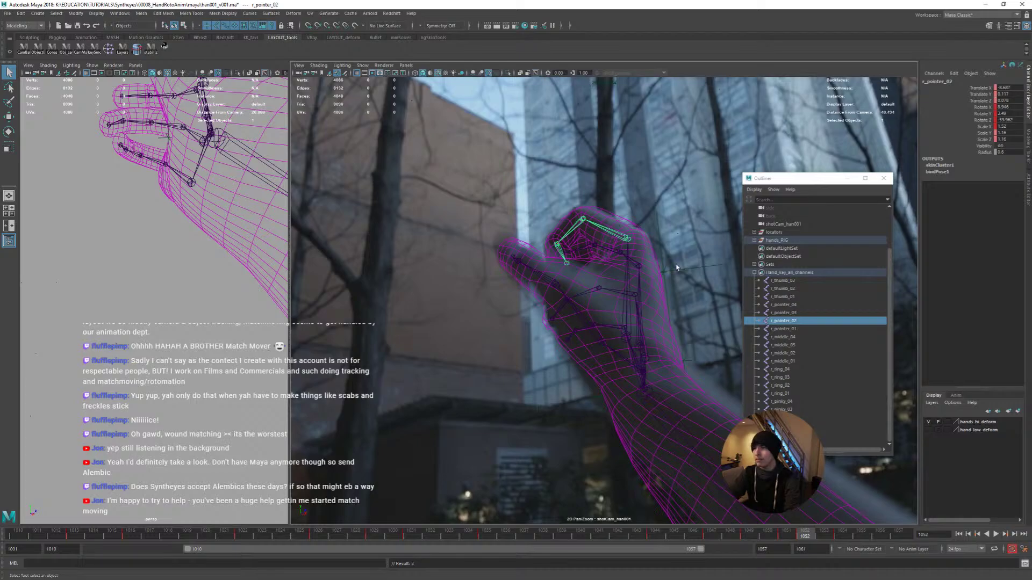
Check the mesh outline at frame 1052 and shorten the r_pointer_01 joint slightly along its length
click(613, 237)
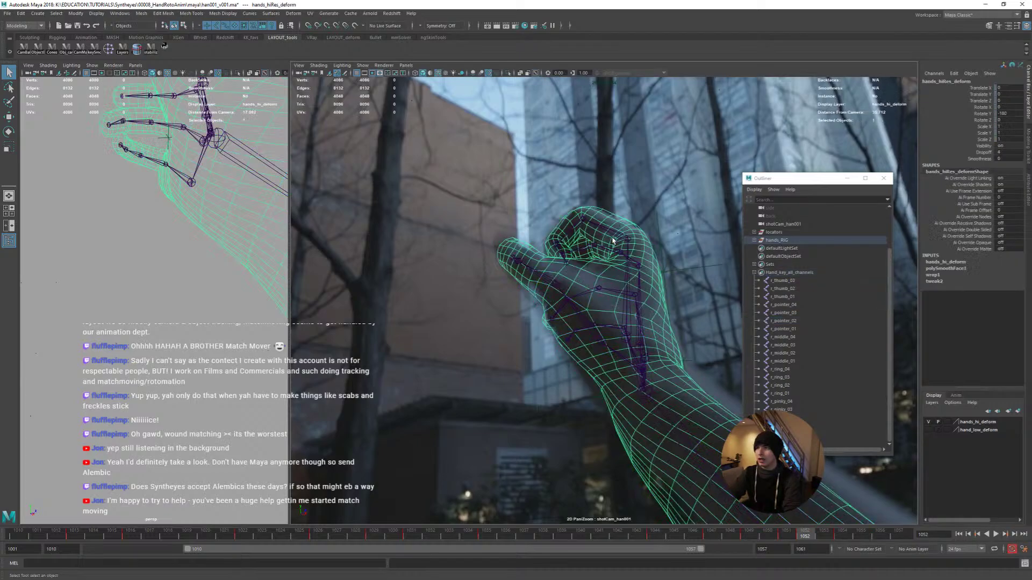
click(614, 232)
click(629, 285)
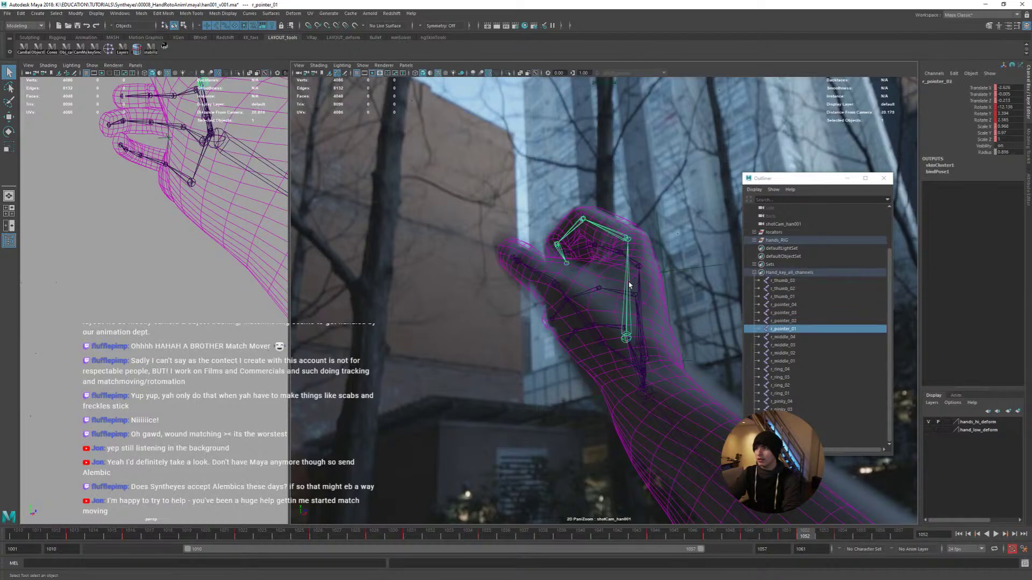
key(r)
drag(624, 409, 627, 411)
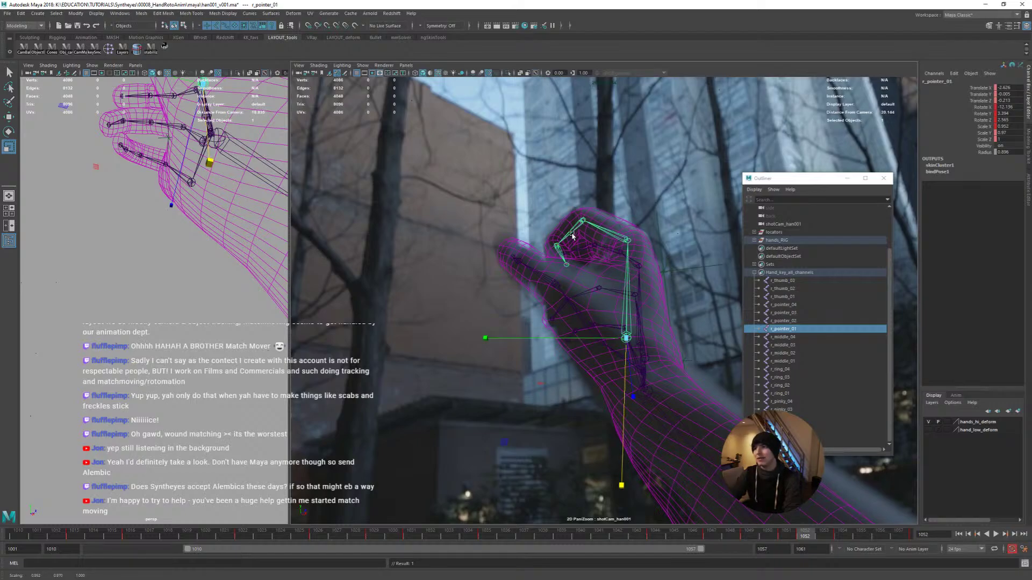
click(618, 249)
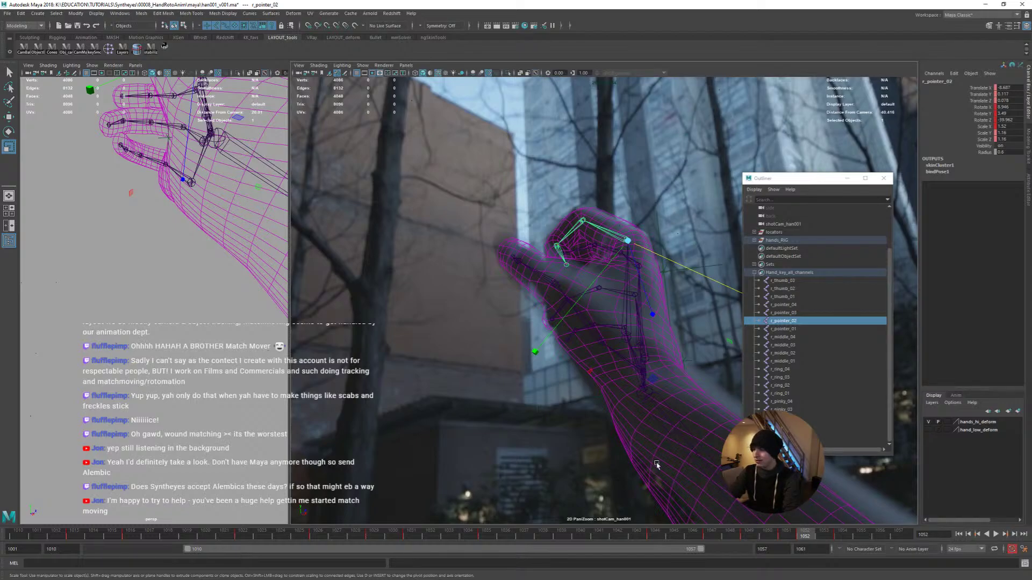
At frame 1053, rotate the r_thumb_01 joint so the thumb follows the filmed thumb
mouse_move(810, 540)
mouse_down()
mouse_move(825, 542)
mouse_move(786, 543)
mouse_move(824, 542)
mouse_up()
click(549, 329)
key(e)
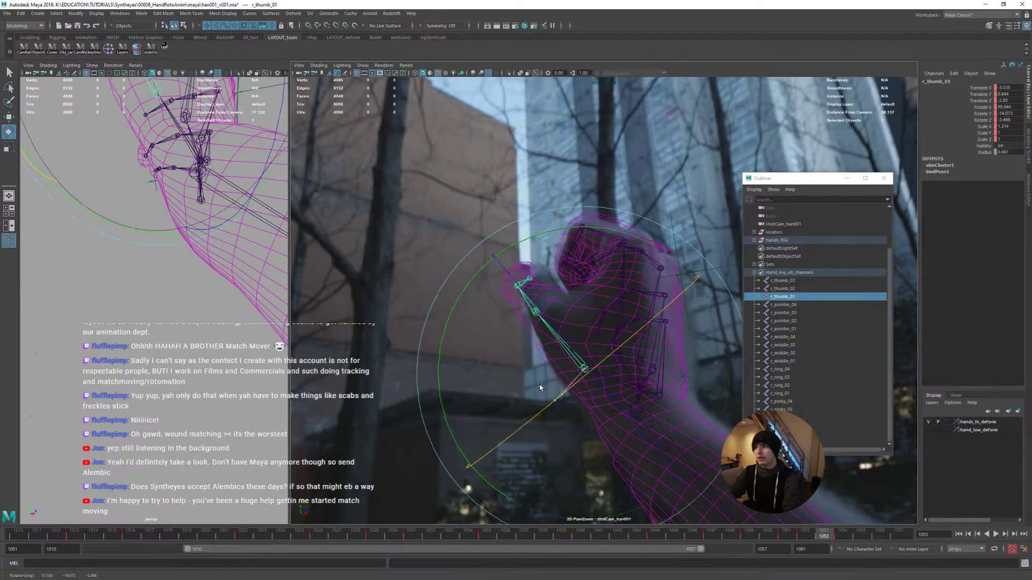
drag(572, 406, 532, 295)
key(Down)
Rotate the r_pointer_02 joint at frame 1053 to match the curled index finger in the footage
key(q)
click(595, 232)
key(e)
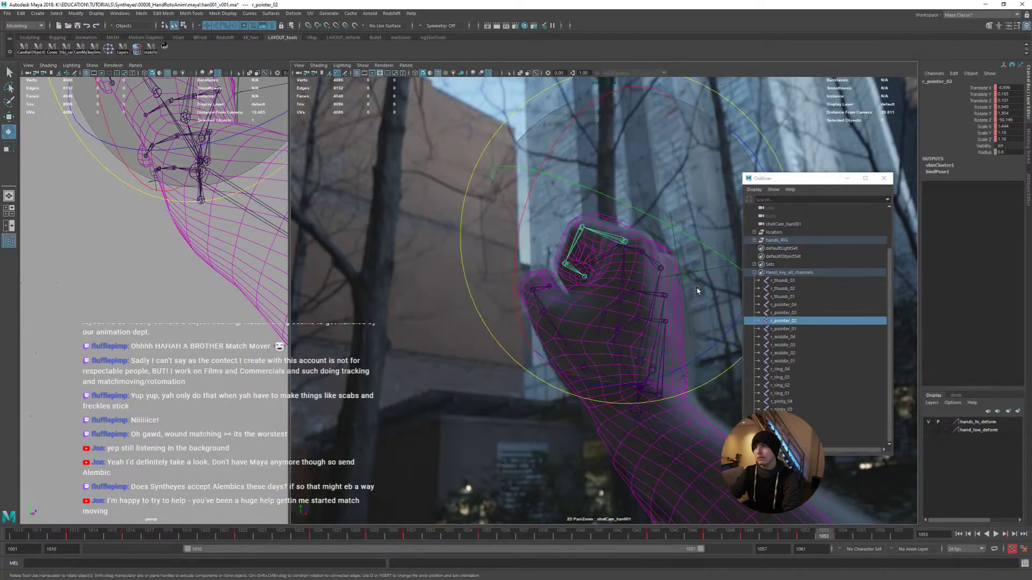
drag(720, 318, 719, 301)
key(q)
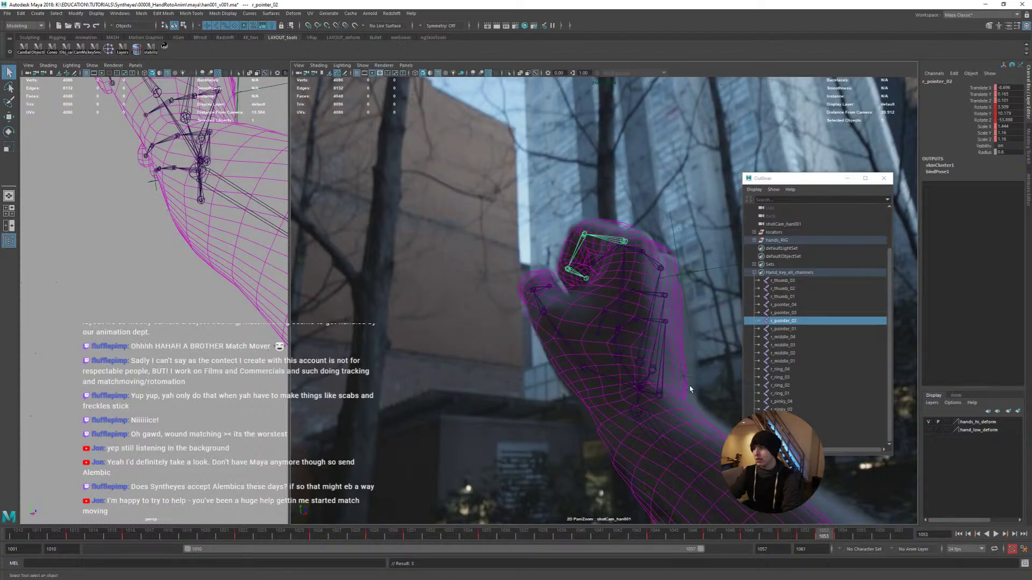
Move and rotate the r_pinky_01 joint outward at frame 1053 to fill the outer edge of the filmed hand
click(660, 394)
key(w)
drag(660, 394, 685, 406)
key(e)
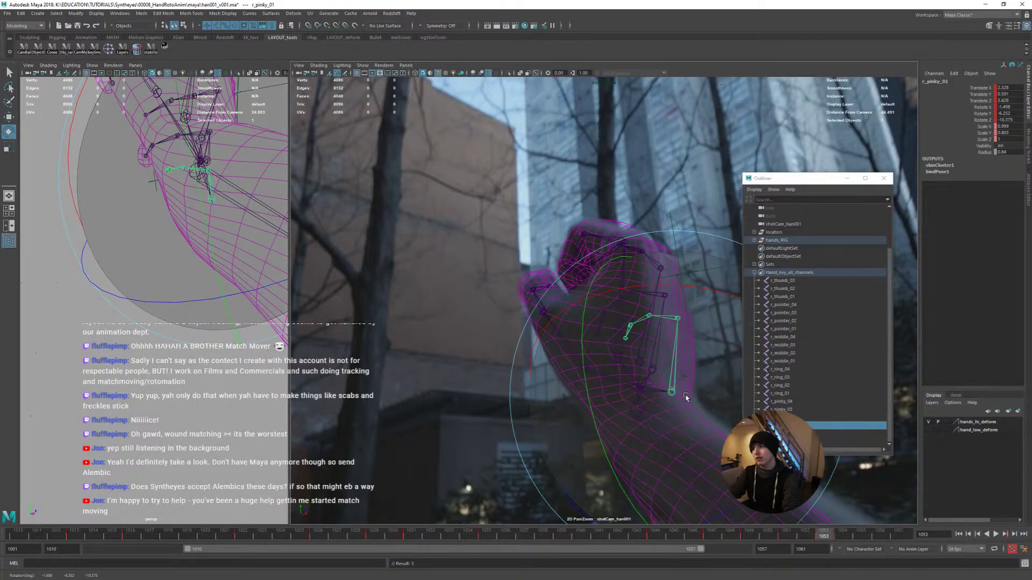
key(q)
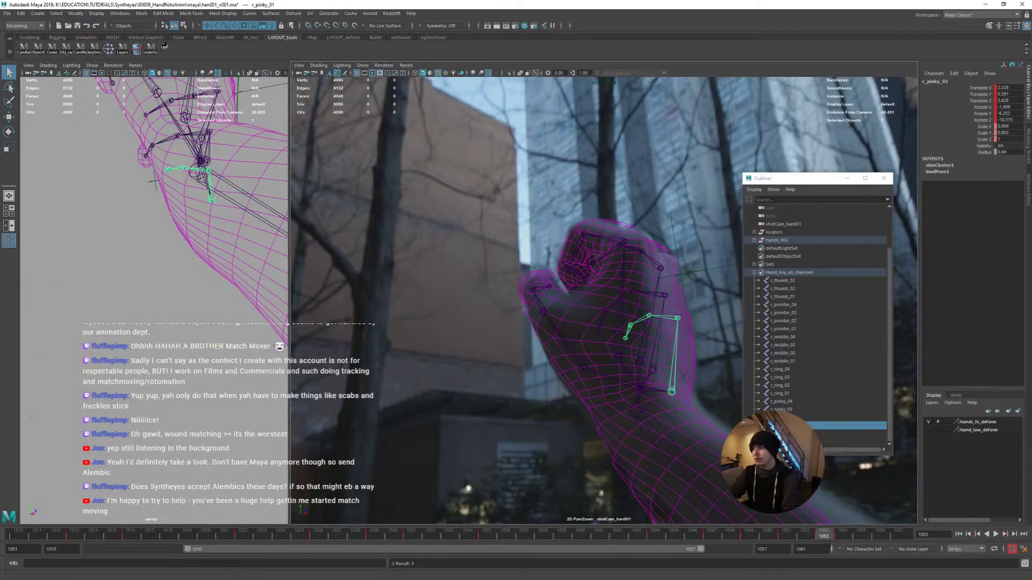
Review the motion, rotate the r_thumb_02 joint at frame 1048 to fit the filmed thumb, and go to frame 1050
key(alt+v)
drag(836, 545, 738, 543)
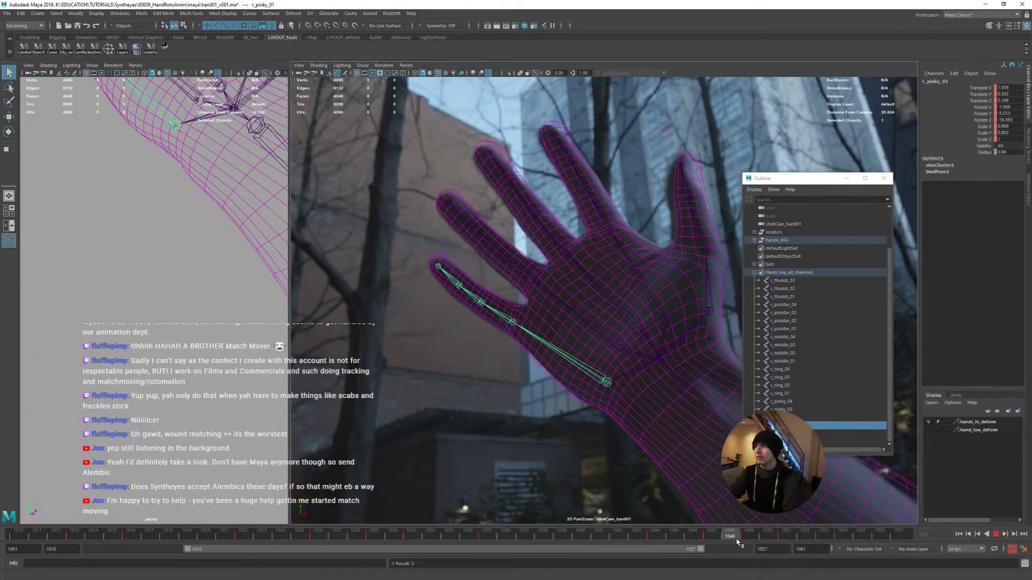
click(692, 266)
key(e)
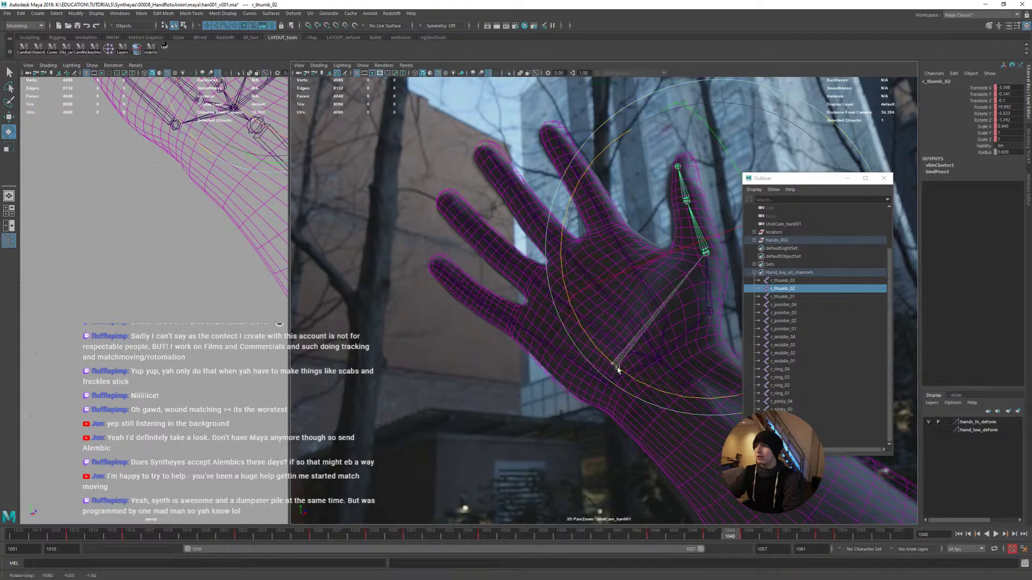
drag(618, 369, 628, 371)
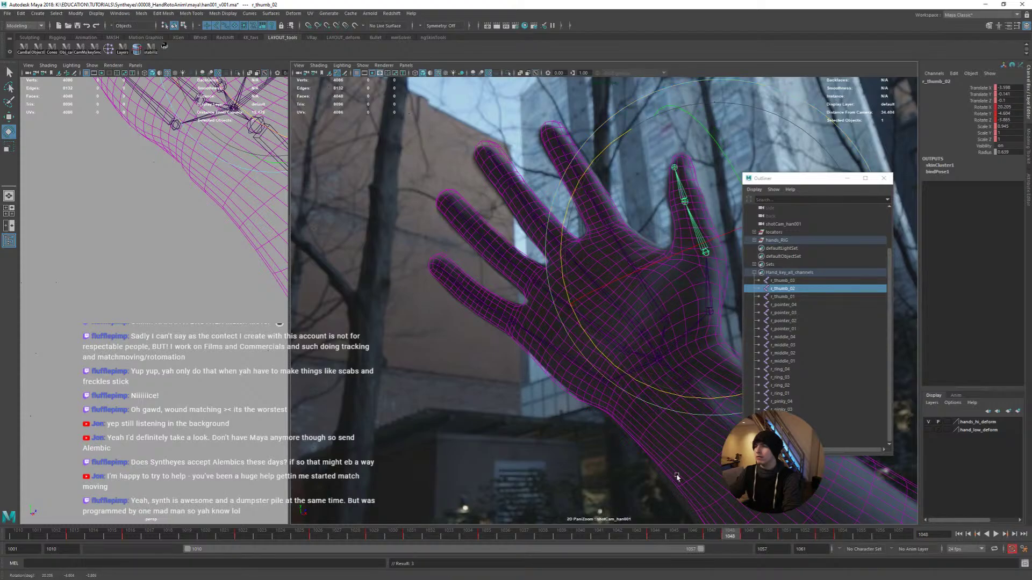
key(q)
drag(719, 539, 767, 540)
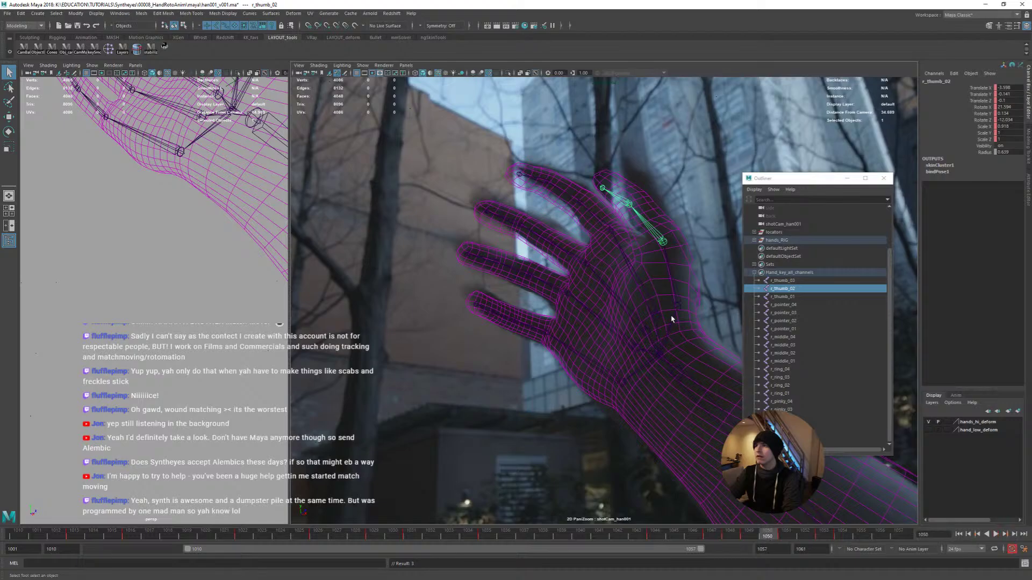
Rotate the r_thumb_02 joint at frame 1050 so the thumb lines up with the filmed thumb
key(e)
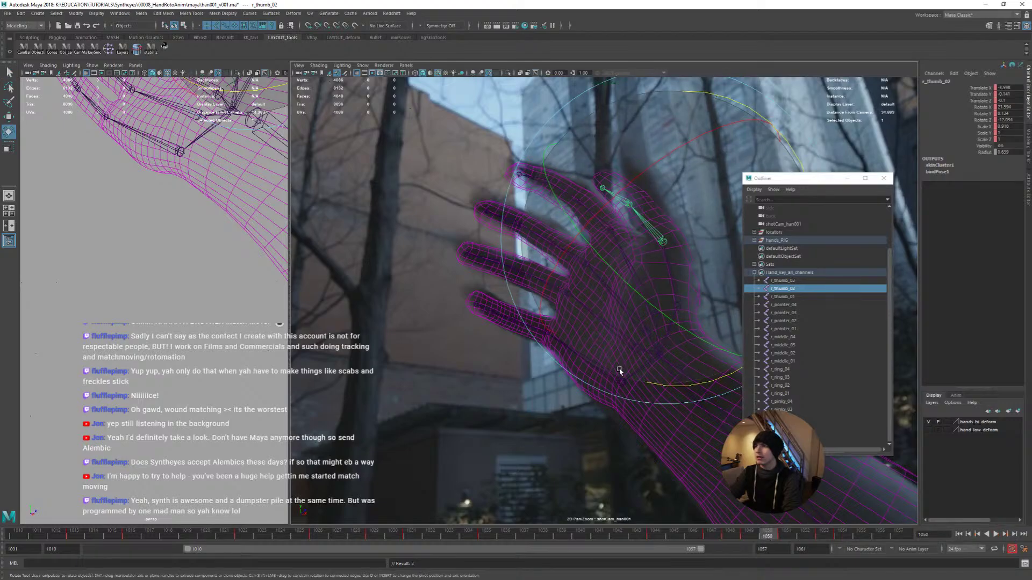
drag(690, 392, 660, 327)
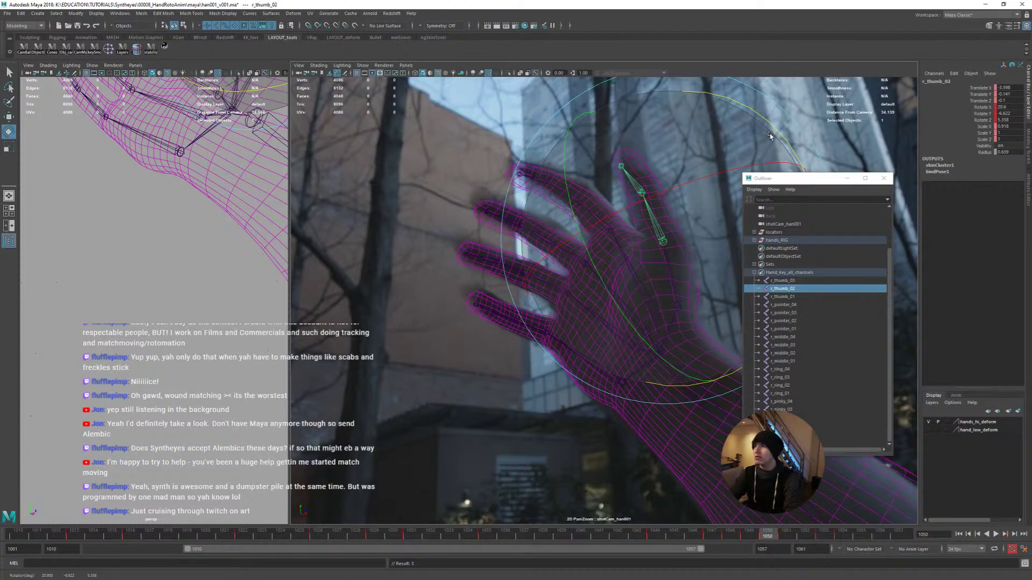
drag(694, 253, 712, 220)
key(q)
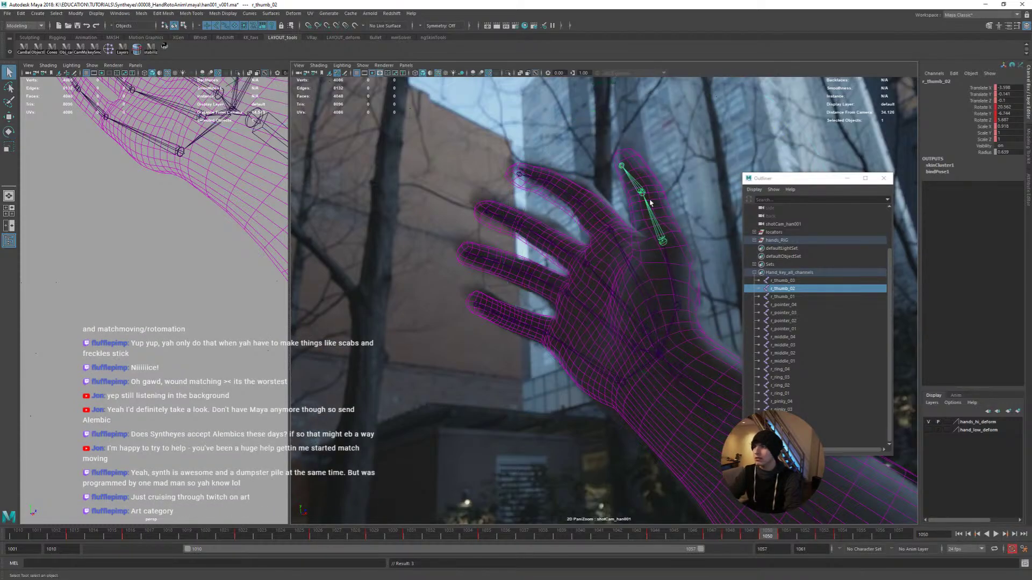
Rotate the r_pointer_02 and r_middle_02 joints at frame 1050 to align the index and middle fingers with the footage
click(606, 240)
key(e)
drag(587, 289, 648, 290)
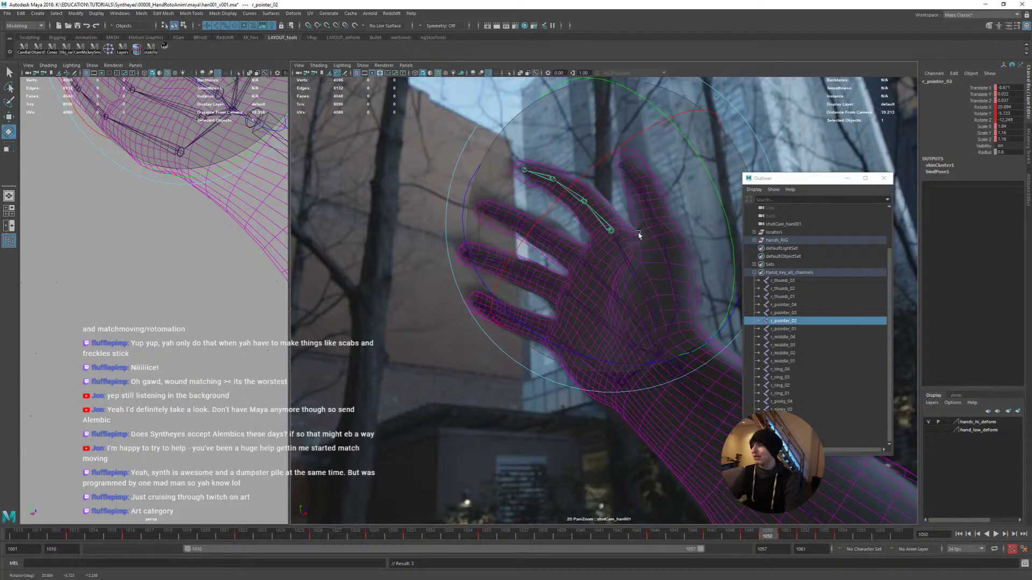
click(554, 245)
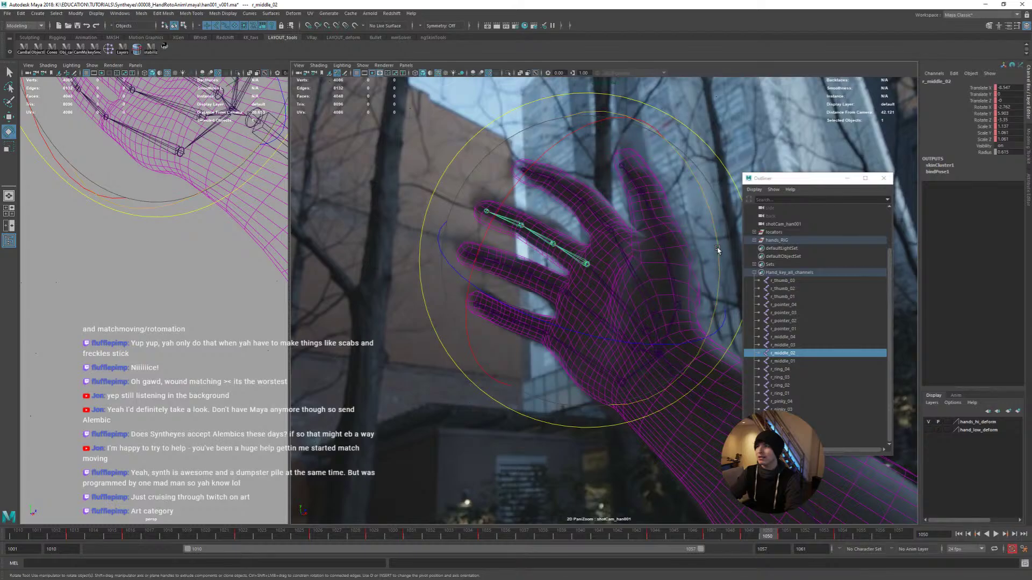
drag(717, 250, 592, 326)
key(q)
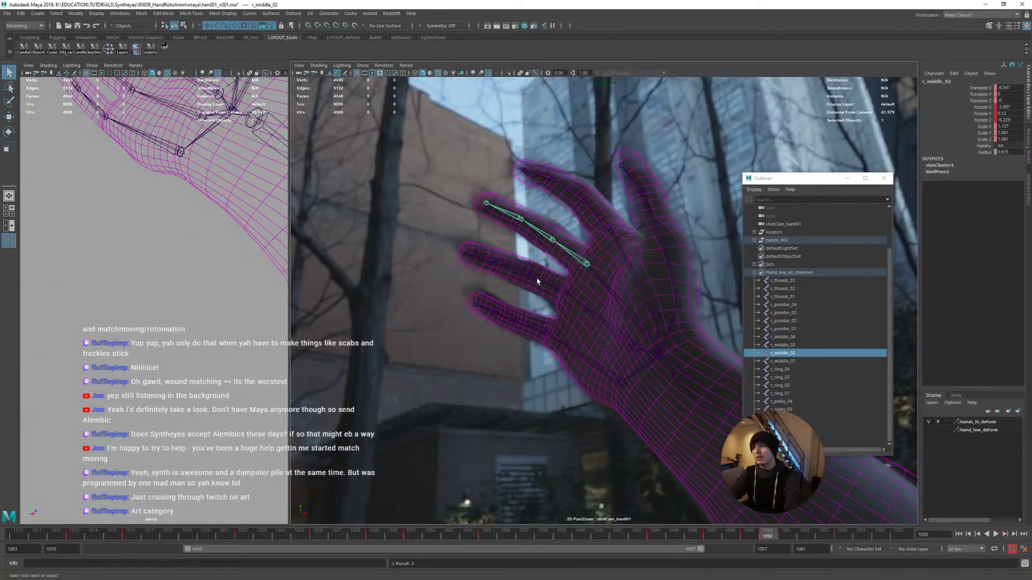
Rotate the r_pinky_02 joint at frame 1050 so the little finger fits its filmed counterpart
click(537, 281)
key(e)
key(q)
click(535, 337)
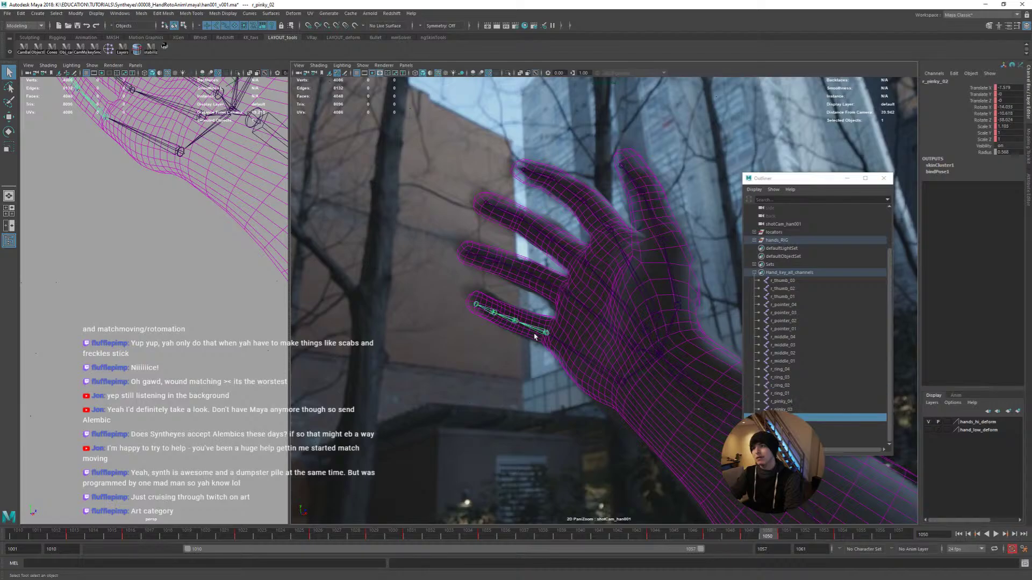
key(e)
drag(468, 350, 485, 330)
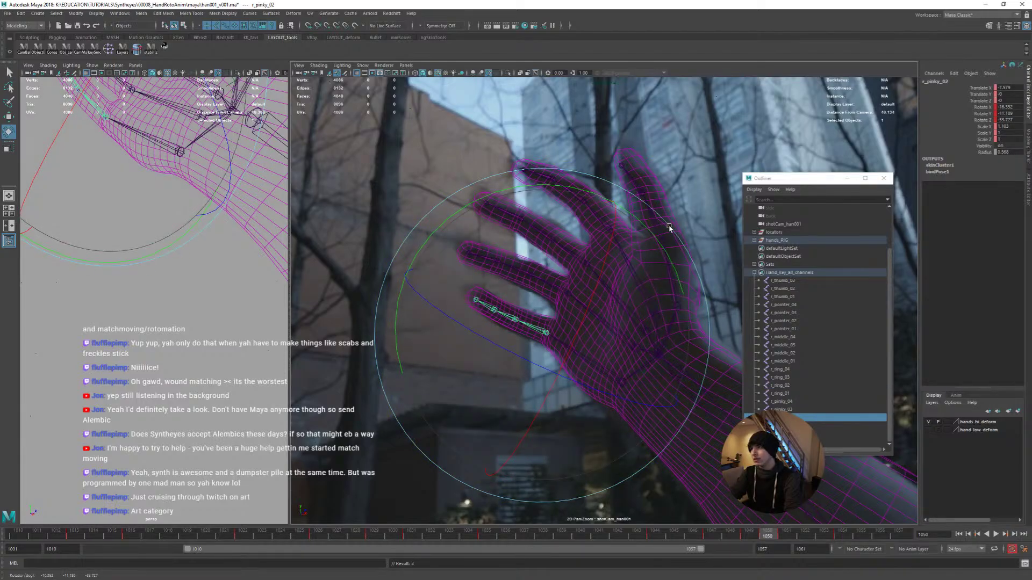
key(q)
Fine-tune the thumb at frame 1050 by rotating the r_thumb_01 and r_thumb_03 joints to fit the filmed outline
click(662, 241)
click(670, 286)
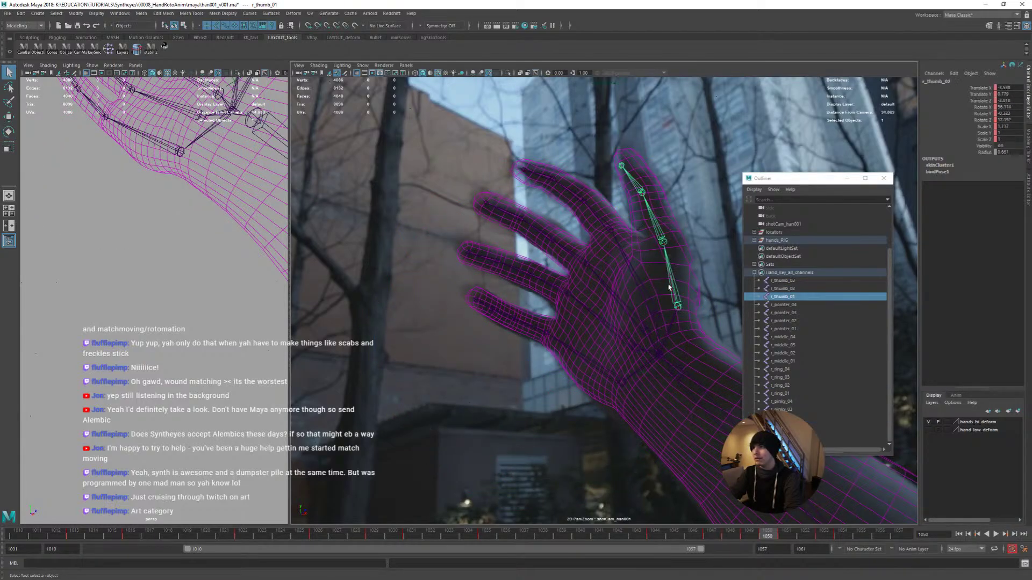
key(e)
drag(644, 447, 638, 449)
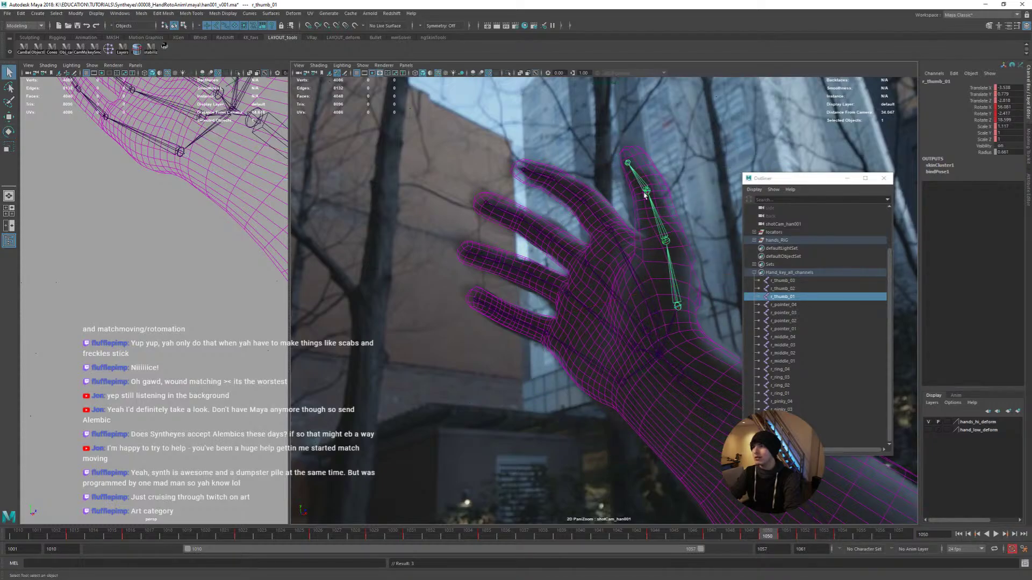
click(781, 280)
drag(741, 254, 734, 257)
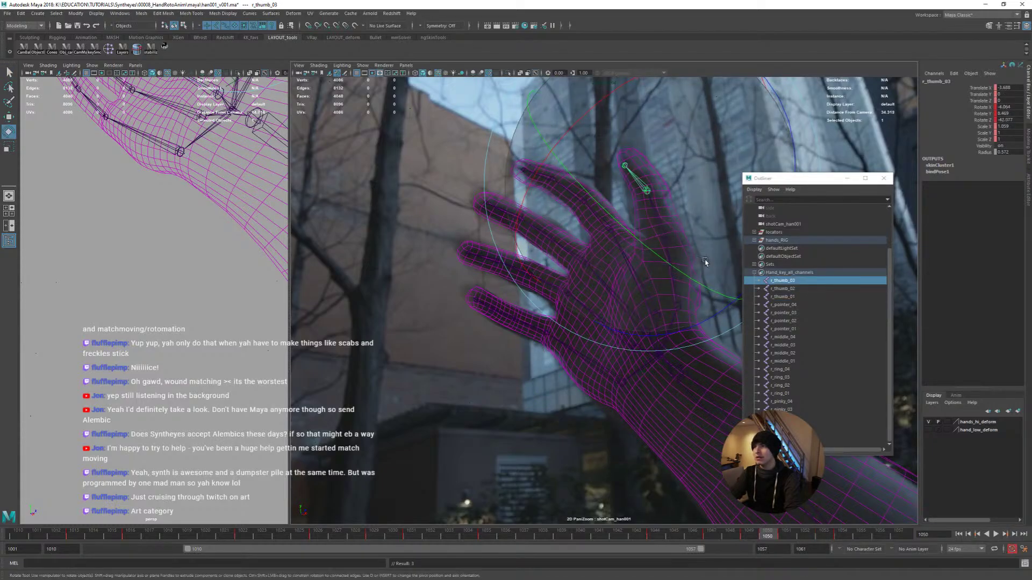
key(q)
Go to frame 1028 and rotate the r_middle_02 joint to match the filmed middle finger
drag(748, 535, 359, 536)
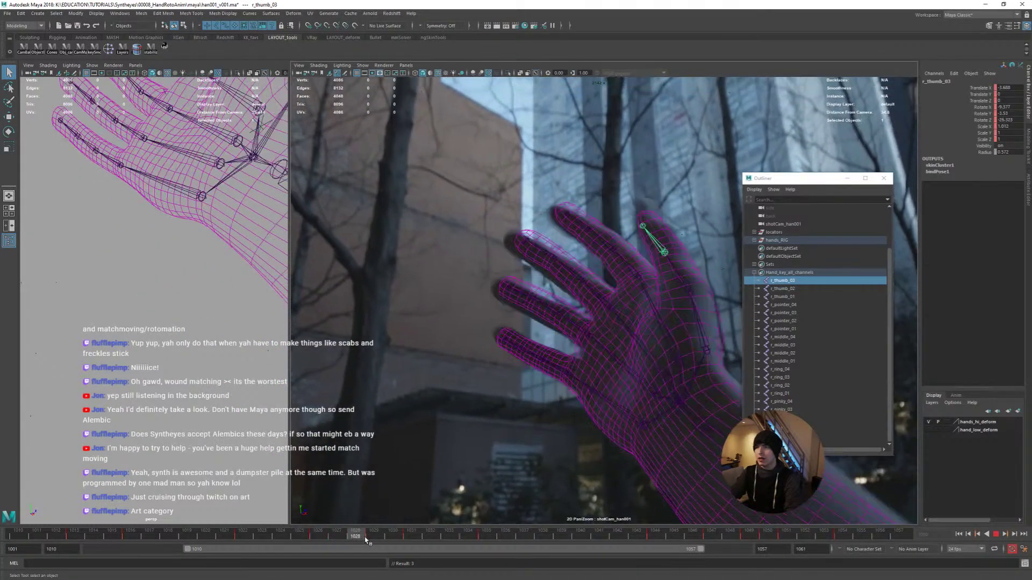
click(594, 294)
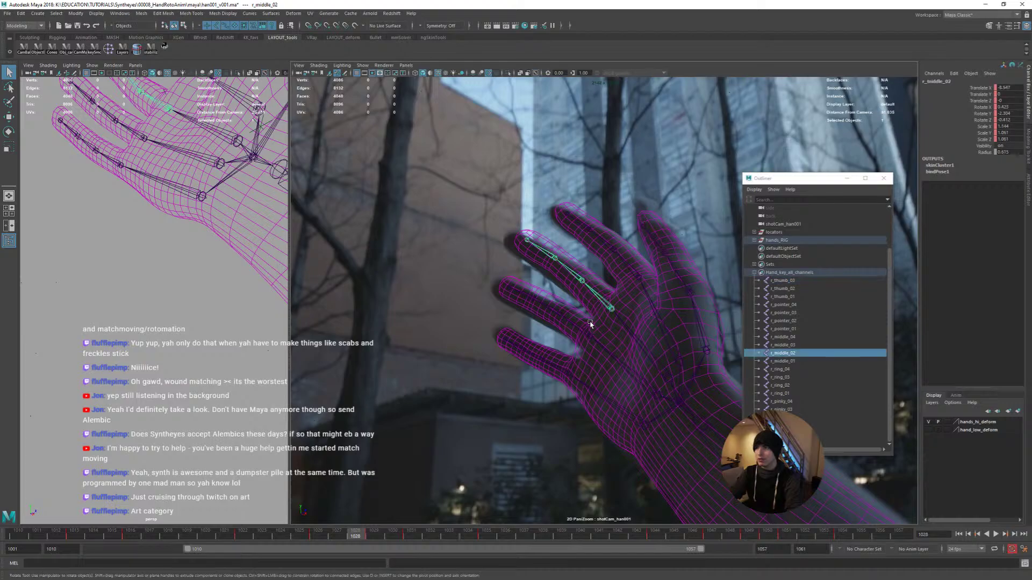
key(e)
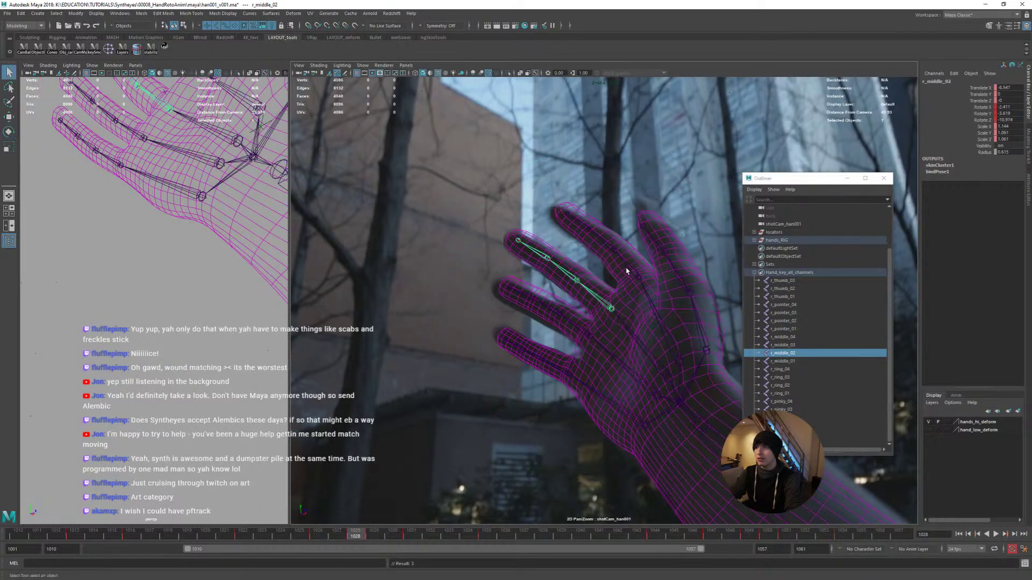
Rotate the r_pointer_02 and r_pointer_03 joints at frame 1028 to follow the filmed index finger
click(618, 382)
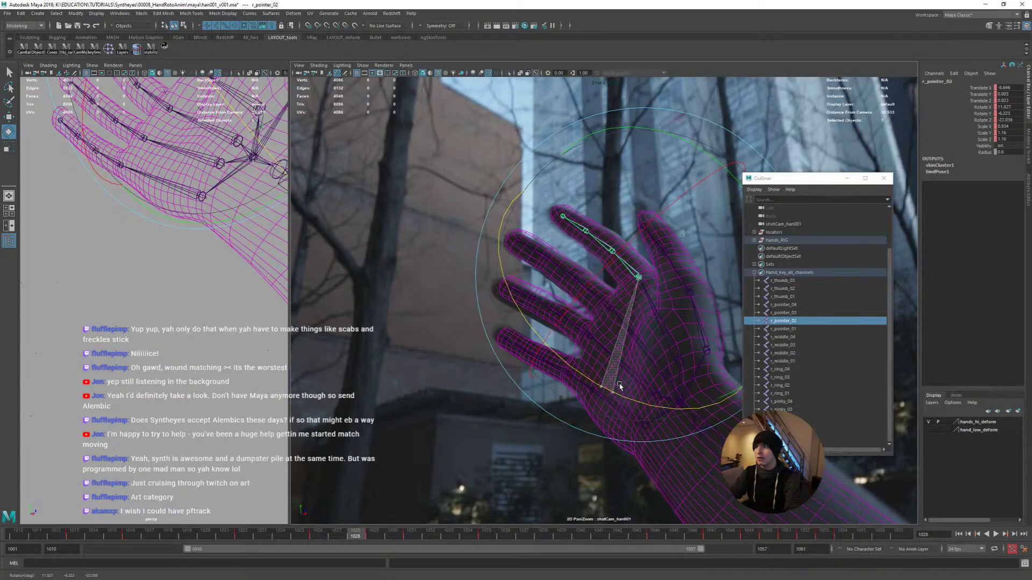
click(609, 279)
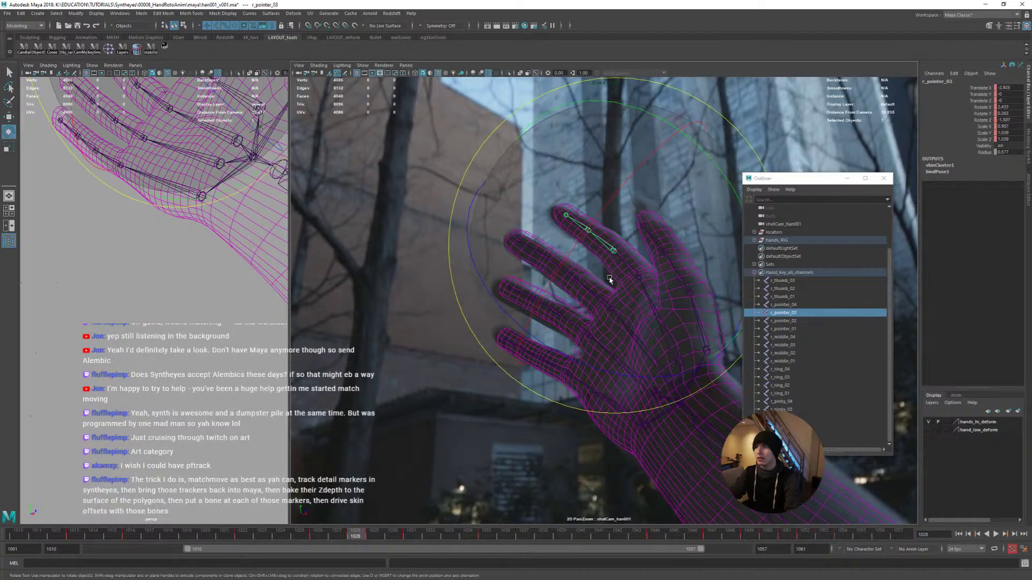
drag(610, 279, 586, 293)
key(q)
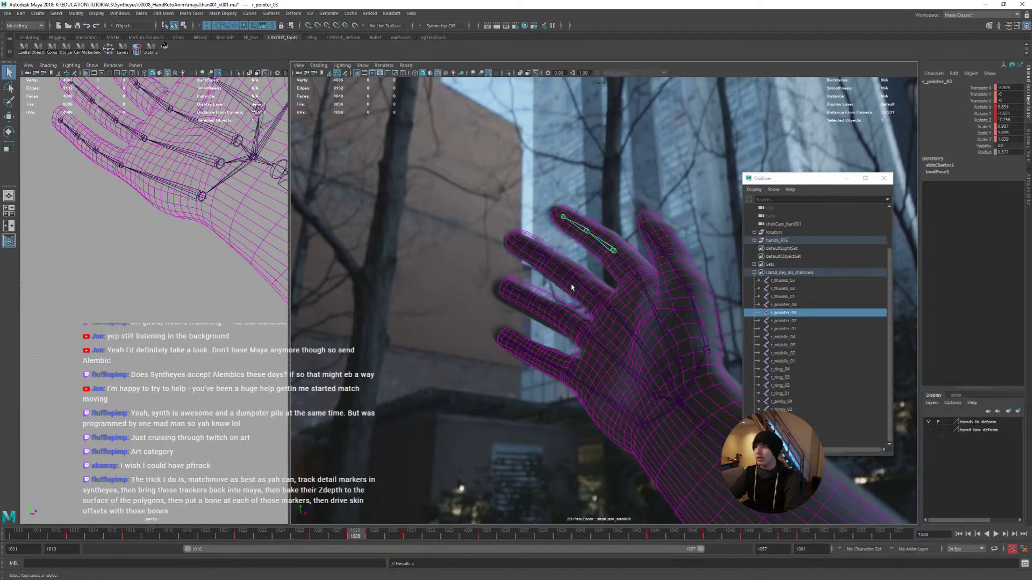
Rotate the r_ring_02 and r_ring_03 joints at frame 1028 so the ring finger covers the filmed one
click(575, 328)
key(e)
drag(587, 387, 618, 376)
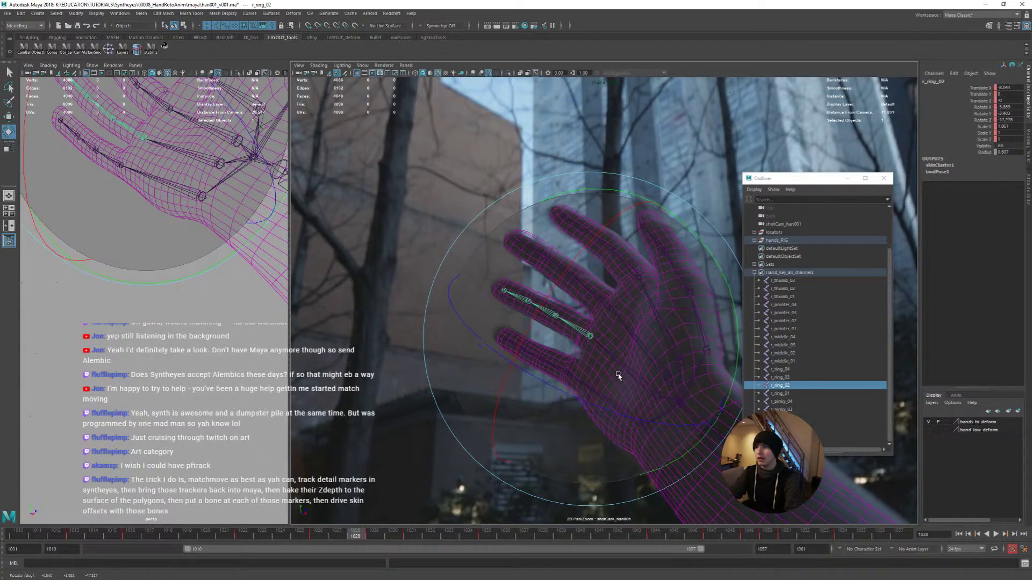
key(q)
click(570, 318)
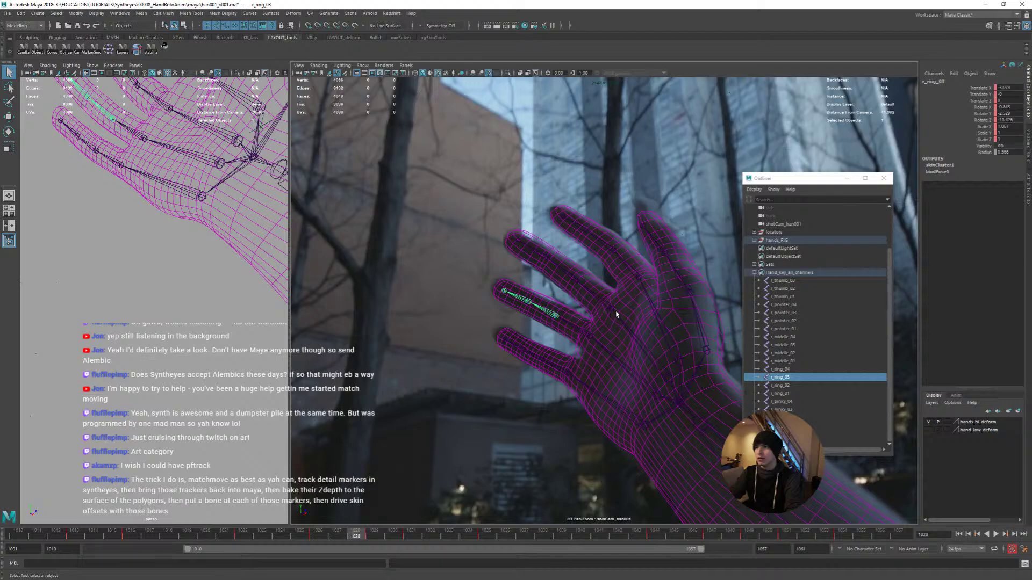
key(e)
drag(543, 295, 680, 349)
key(q)
Rotate the r_pinky_02 joint at frame 1028 to align the little finger with the footage
click(557, 369)
key(e)
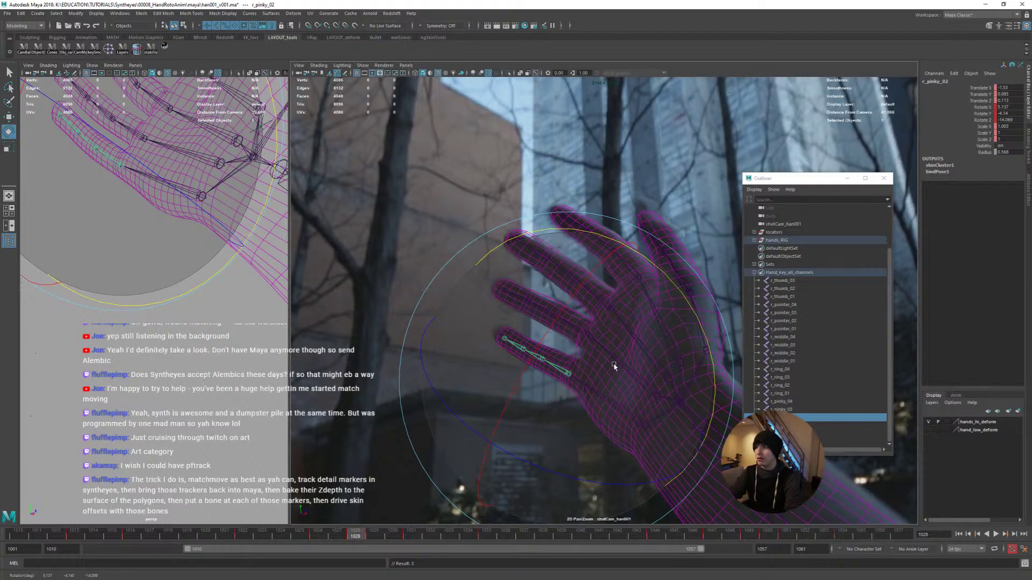
key(q)
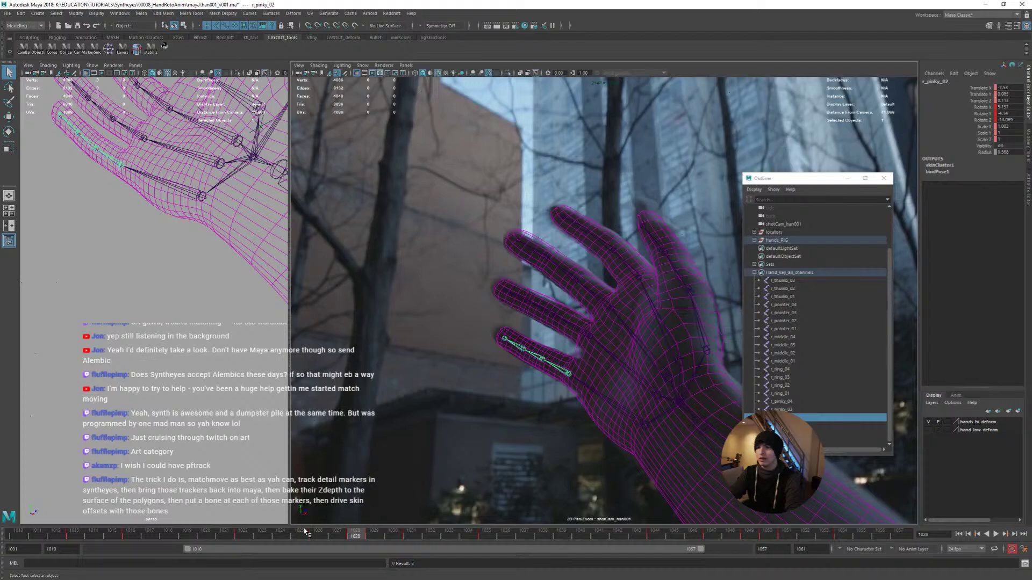
At frame 1027, rotate the r_pinky_02 joint to fit the filmed little finger, and select the r_pinky_03 joint
drag(352, 537, 342, 538)
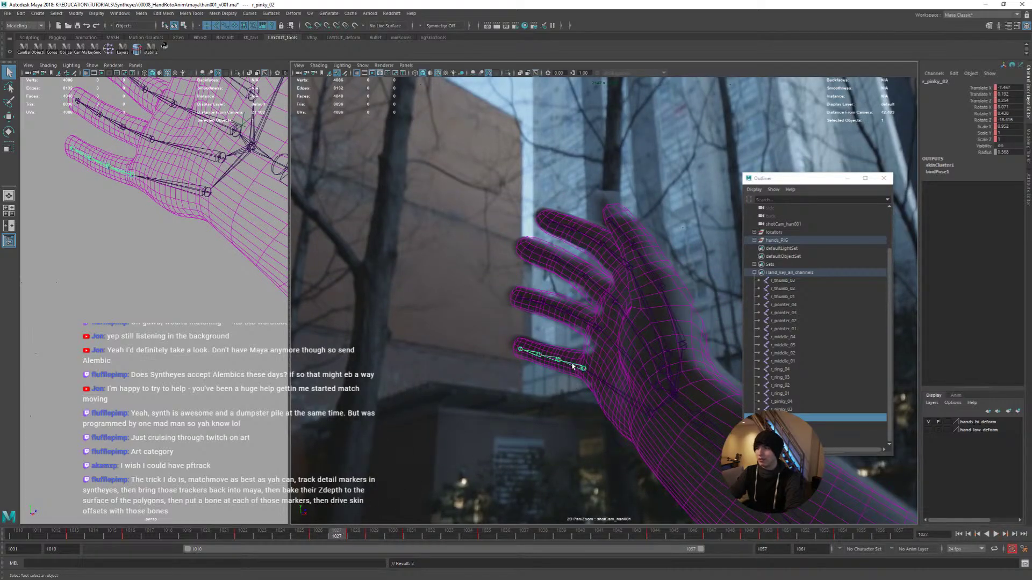
key(e)
drag(682, 414, 683, 344)
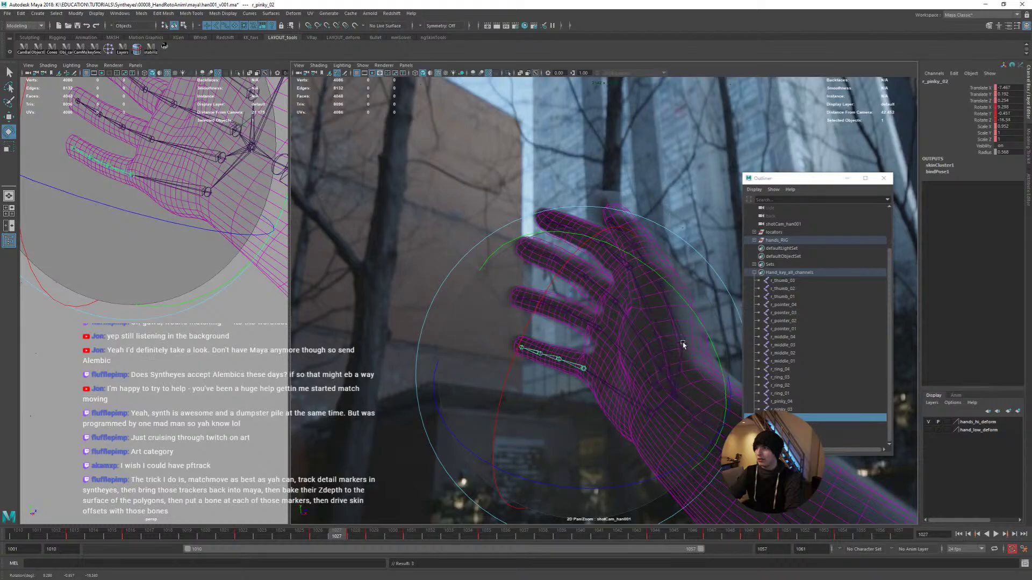
key(q)
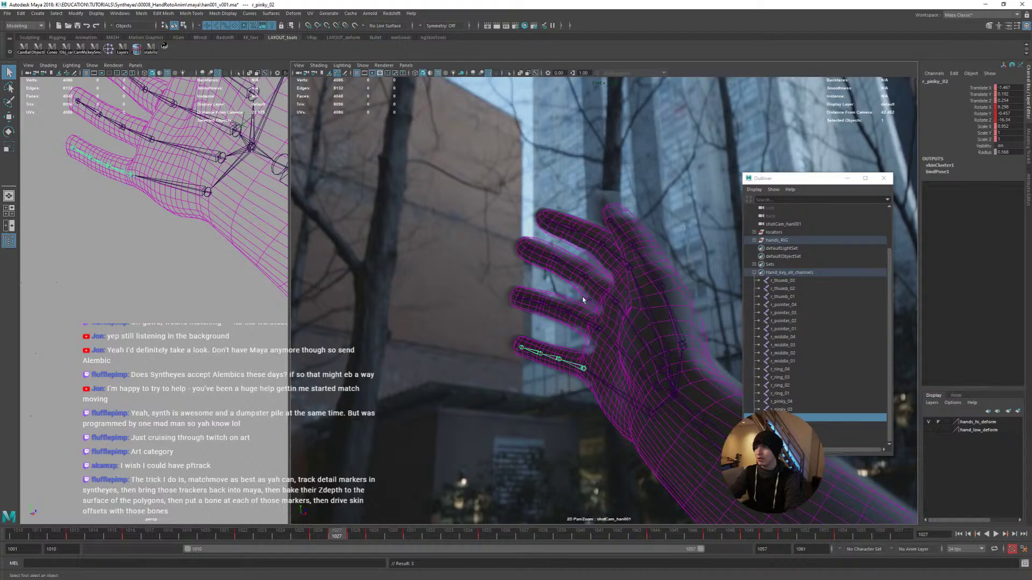
click(550, 360)
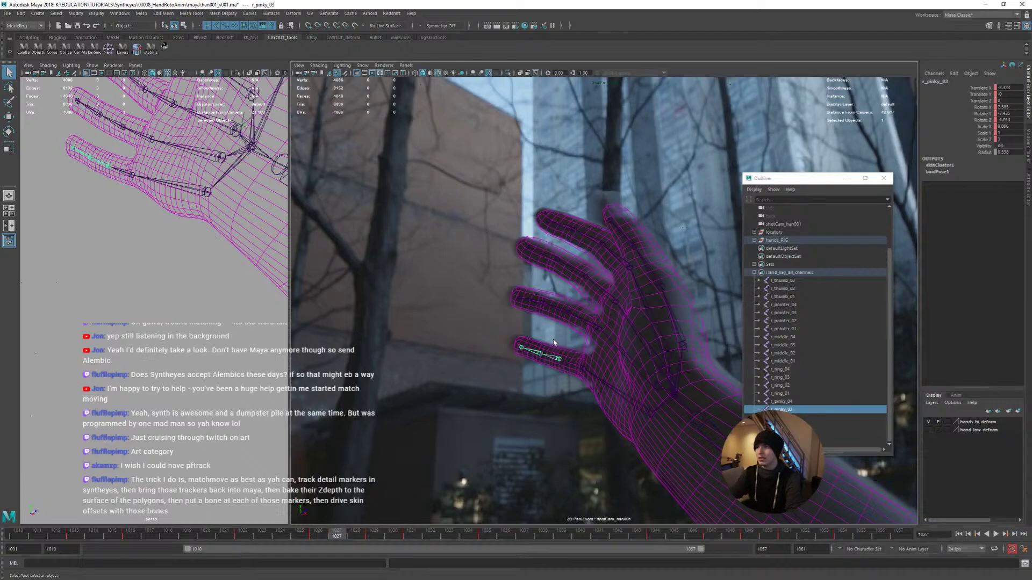
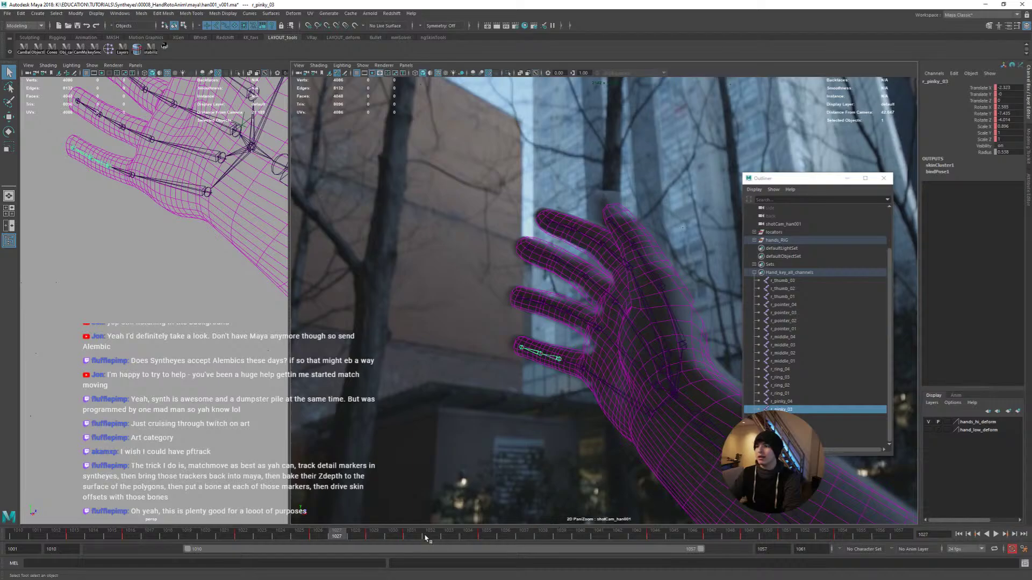
Review the motion, go to frame 1025 and rotate the r_thumb_02 joint outward to meet the filmed thumb
drag(428, 536, 743, 532)
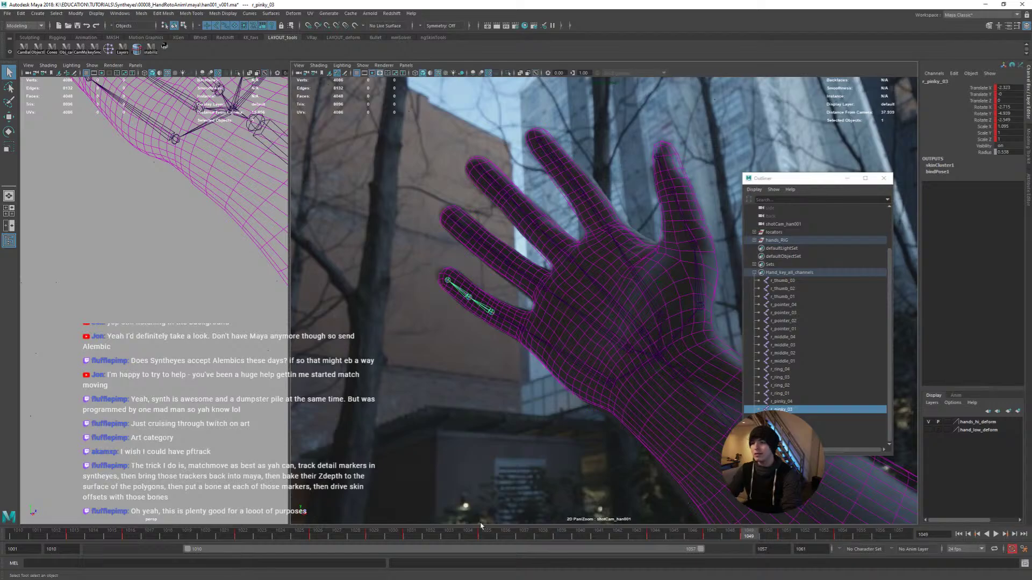
drag(545, 542, 298, 536)
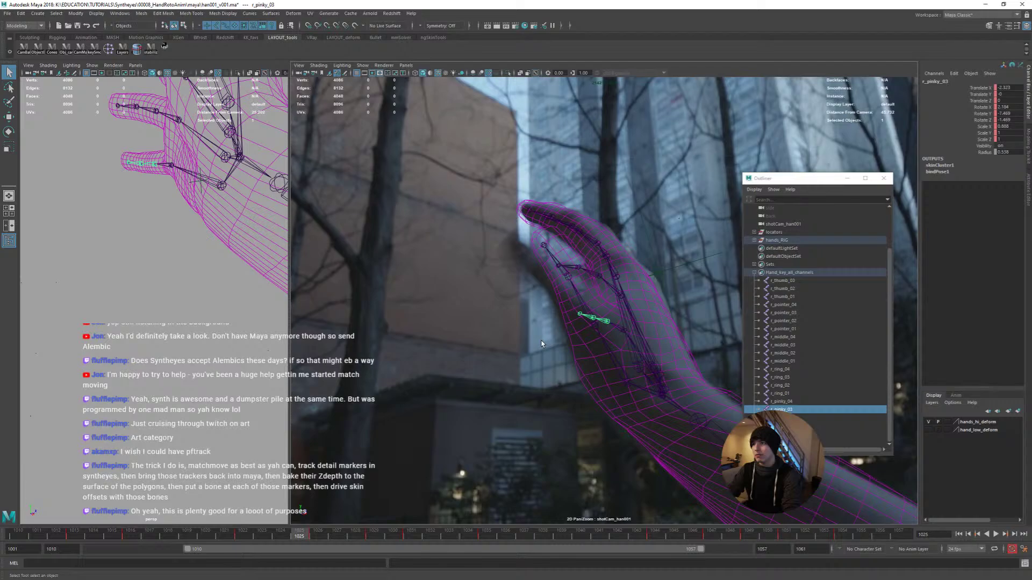
click(591, 321)
key(e)
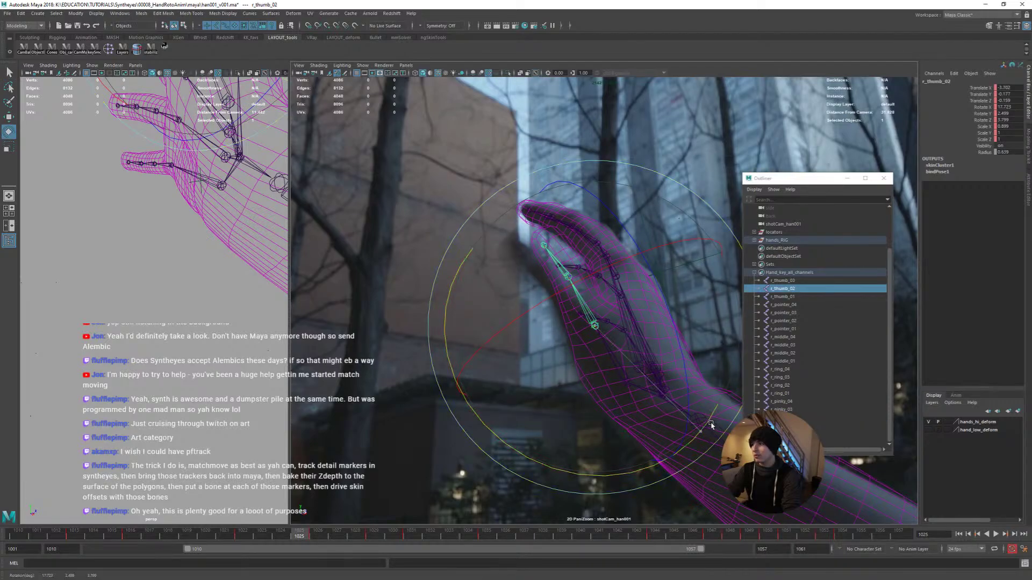
drag(711, 424, 713, 427)
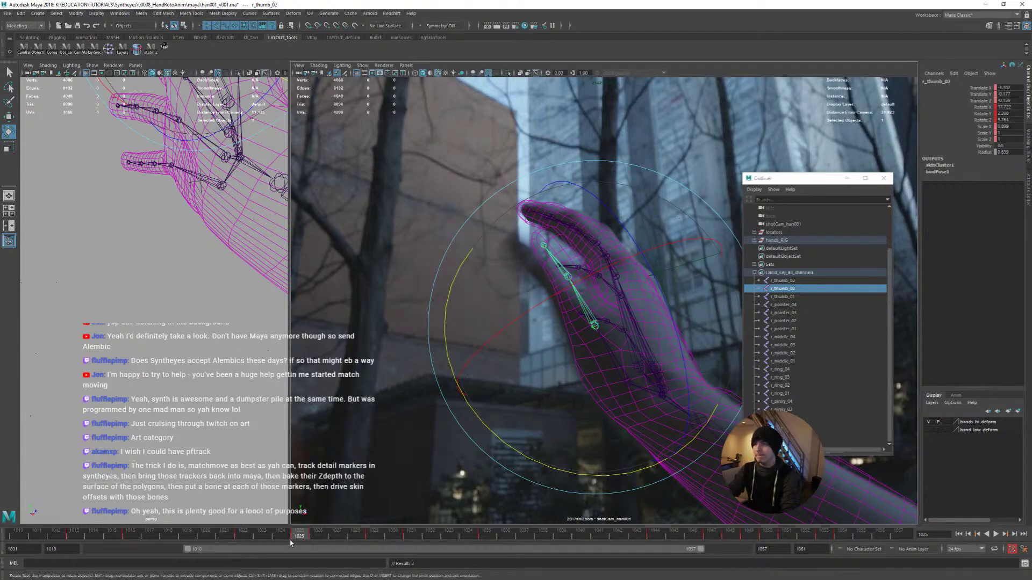
drag(314, 536, 302, 536)
drag(526, 455, 580, 463)
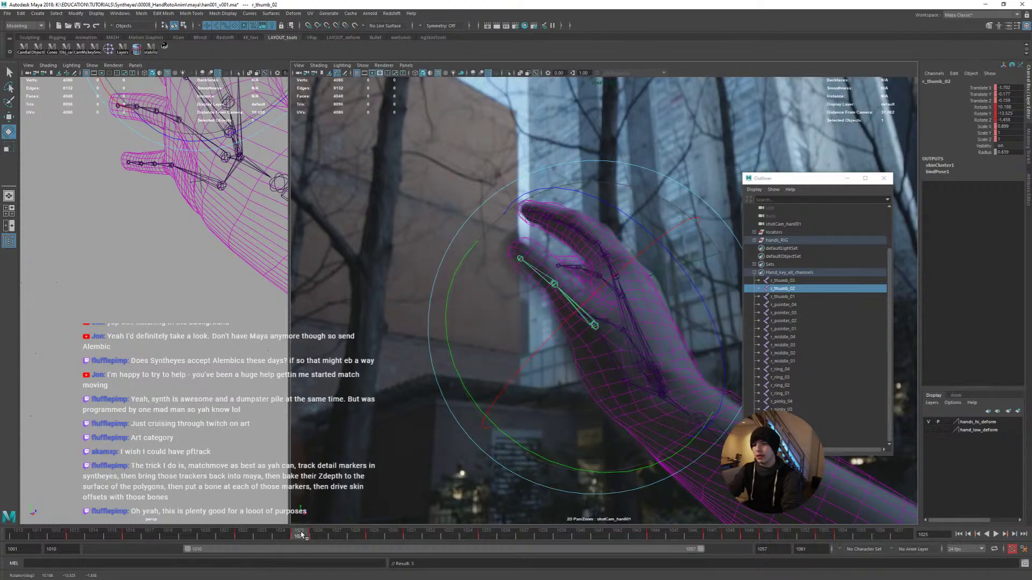
Review the hand motion around the corrected thumb and examine the fit at frame 1024 in an enlarged camera view
key(alt+v)
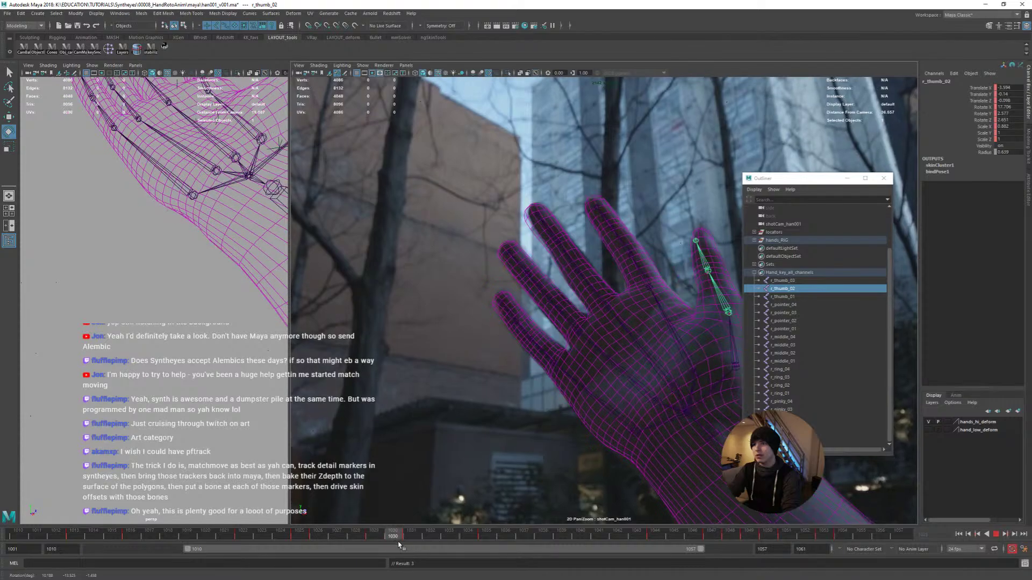
drag(360, 543, 281, 540)
key(q)
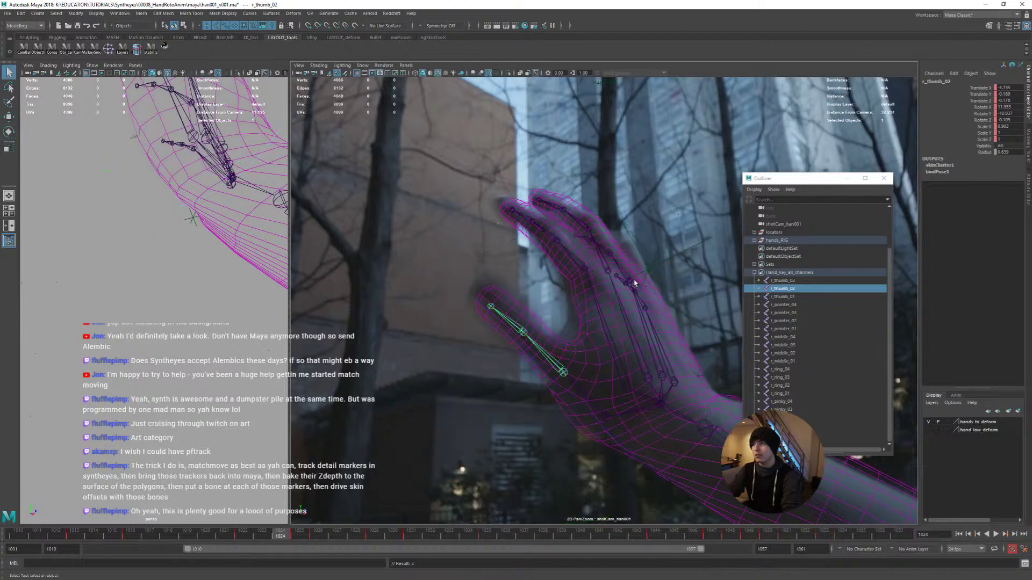
key(space)
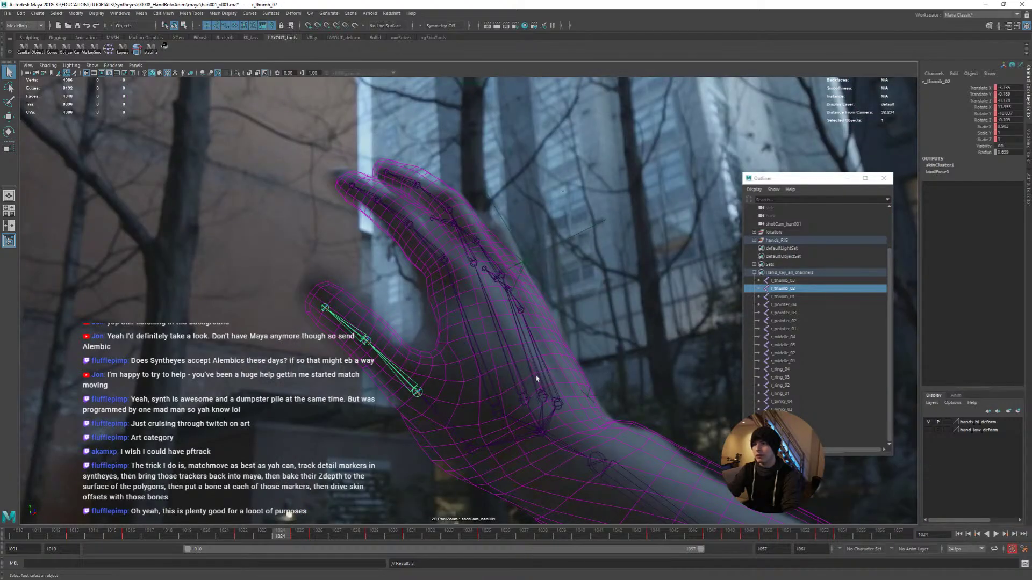
key(space)
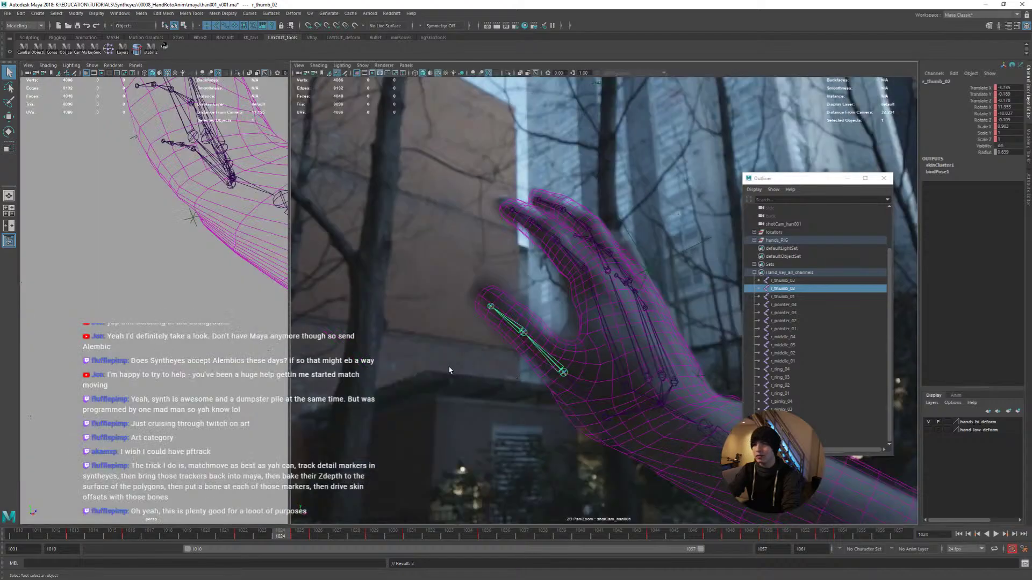
Try moving the r_thumb_02 joint at frame 1024 to line the thumb up with the footage
key(space)
alt+drag(311, 348, 467, 361)
key(space)
key(space)
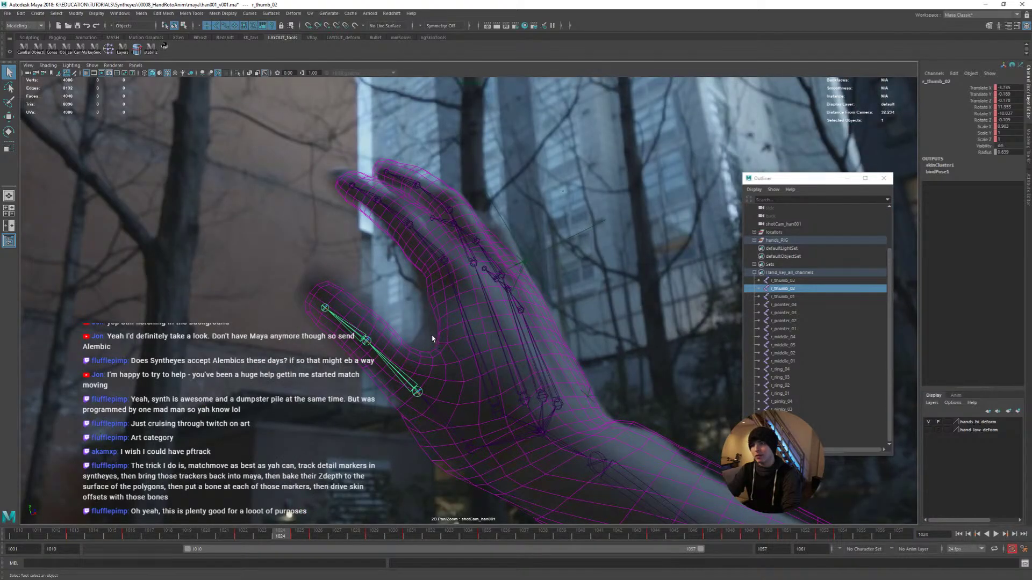
key(w)
drag(417, 392, 412, 380)
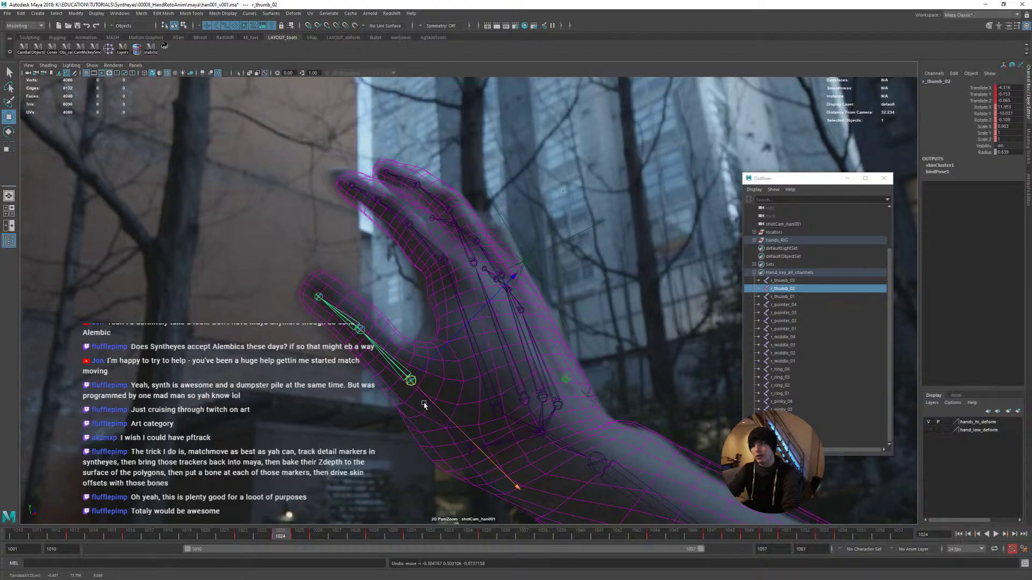
key(ctrl+z)
Move the r_thumb_01 joint slightly at frame 1024 so the whole thumb lines up with the filmed thumb
key(q)
click(445, 420)
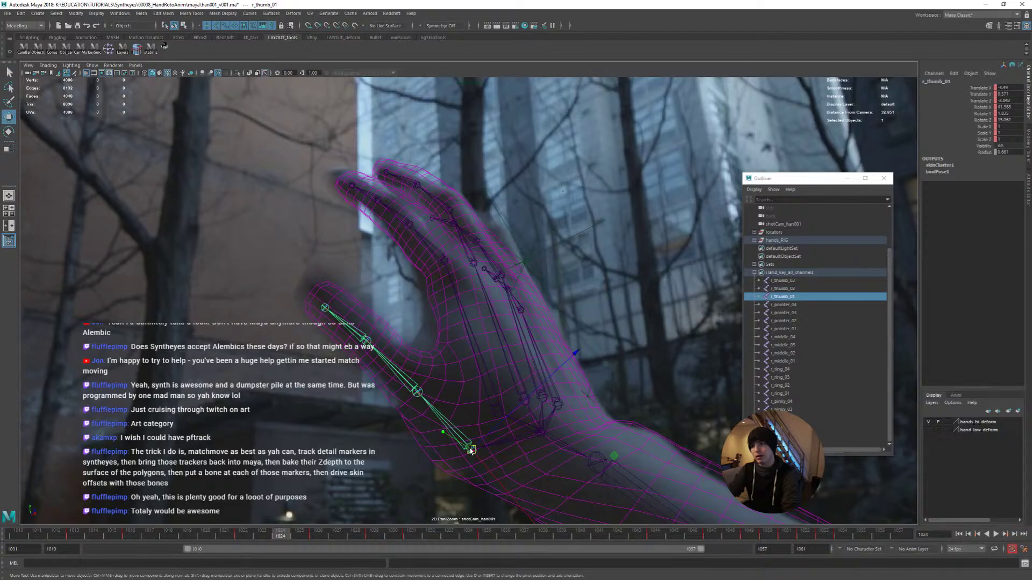
key(w)
drag(471, 444, 471, 436)
Rotate the r_pointer_02 joint at frame 1024 to align the index finger with the filmed finger
key(e)
click(438, 261)
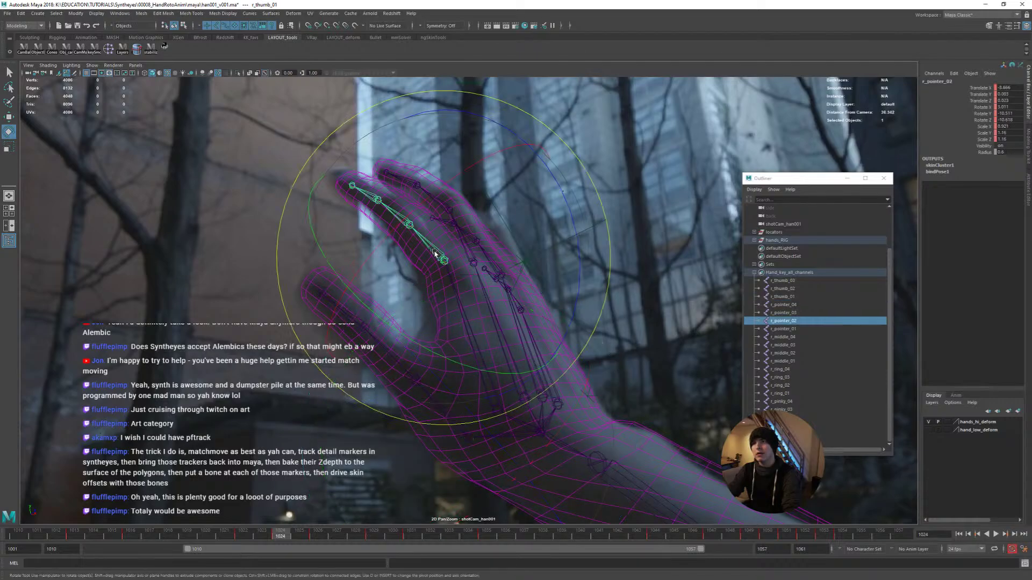
key(q)
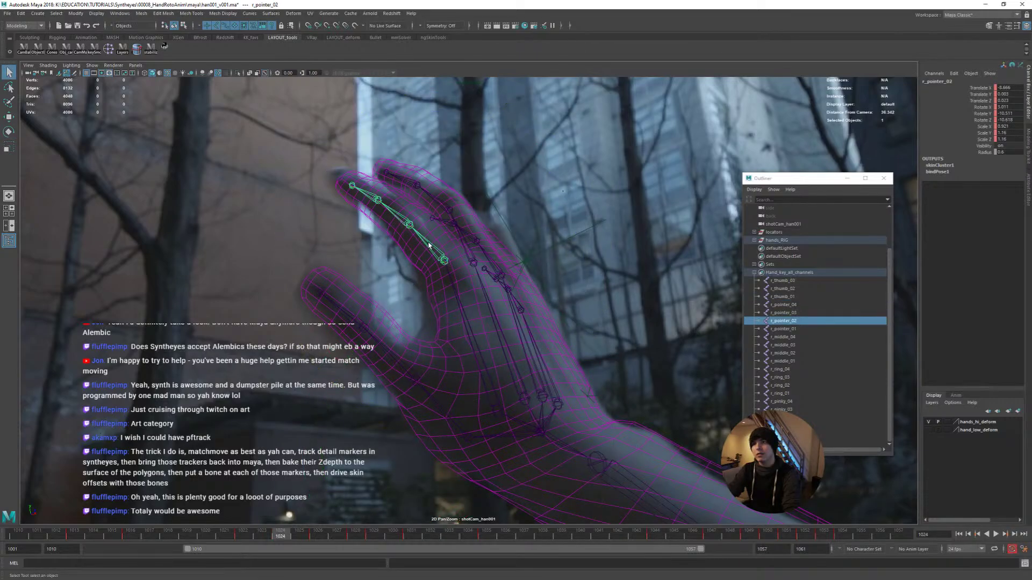
key(e)
drag(454, 288, 477, 282)
key(q)
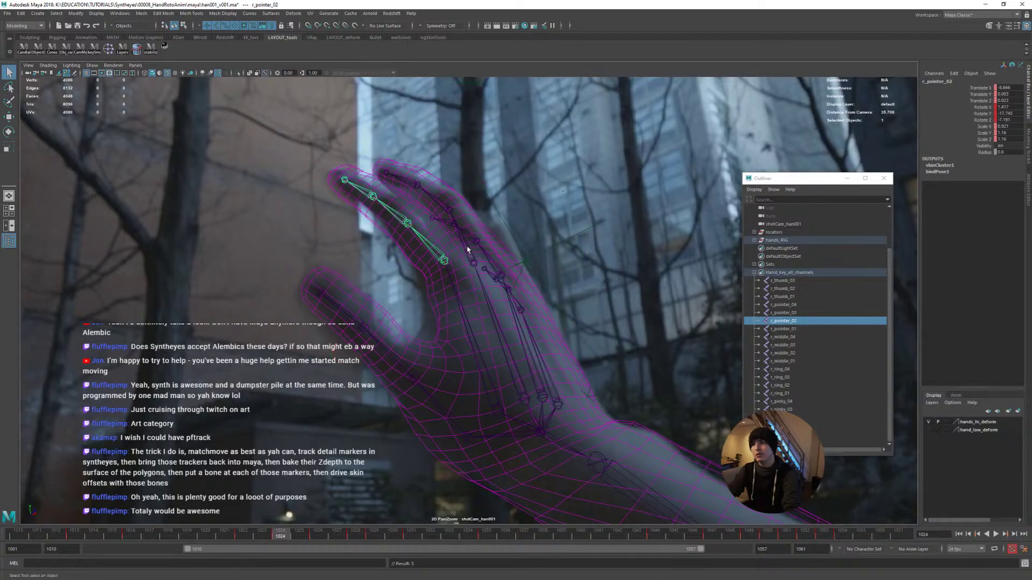
Try a further rotation and a lengthwise scale of the r_pointer_02 joint at frame 1024, undoing both
key(e)
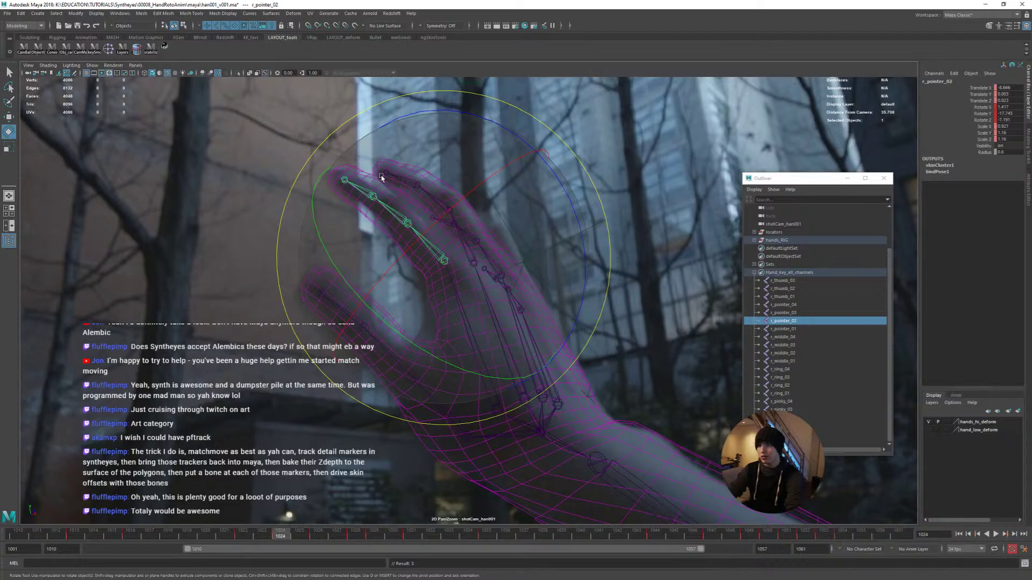
drag(548, 251, 505, 256)
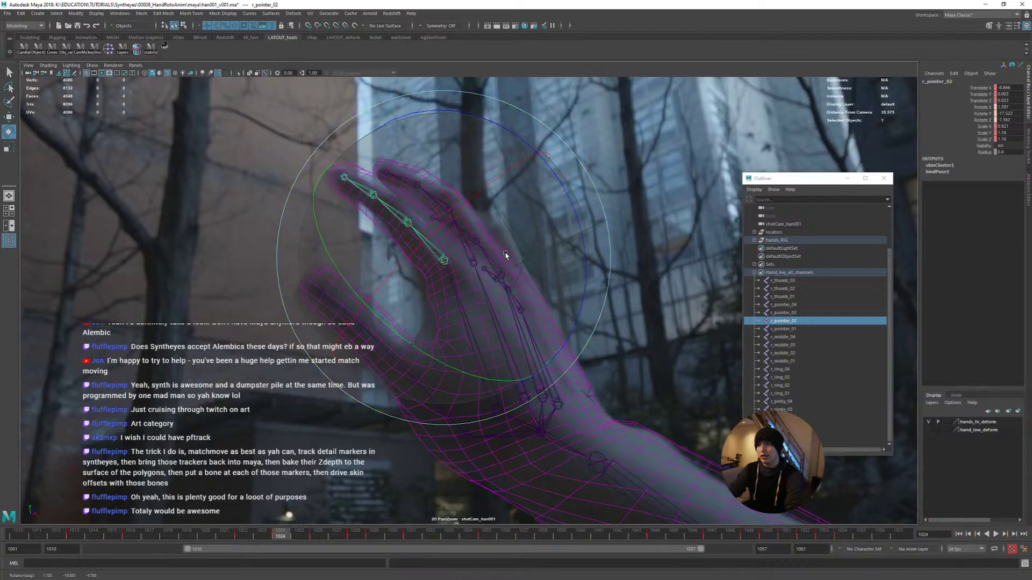
key(ctrl+z)
key(r)
middle_drag(454, 269, 465, 279)
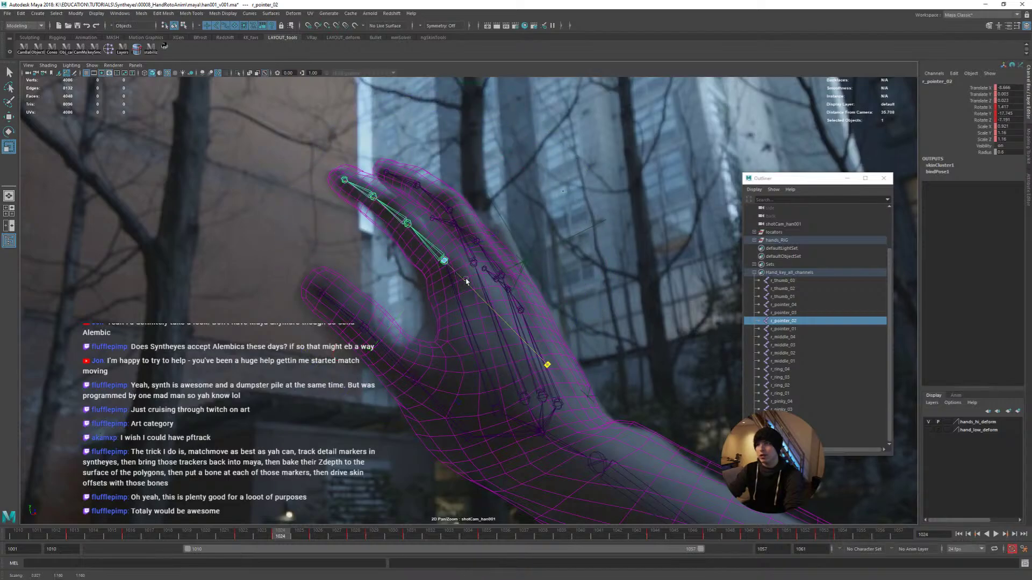
key(ctrl+z)
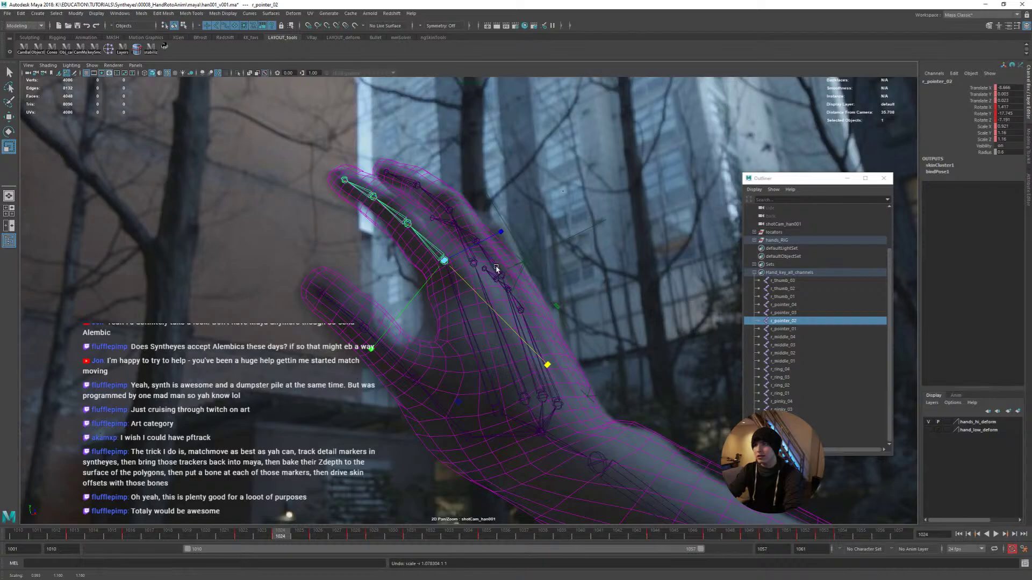
At frame 1024, rotate the r_ring_02 joint to reposition the ring finger and rotate r_ring_03 to curl its tip
click(501, 273)
key(space)
alt+drag(197, 282, 177, 301)
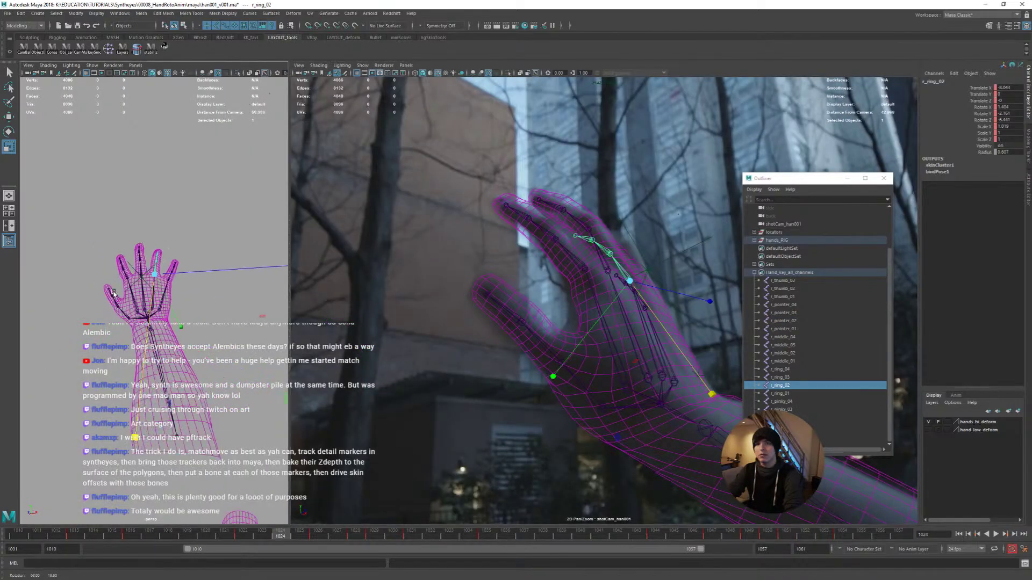
alt+right_drag(177, 301, 220, 333)
key(e)
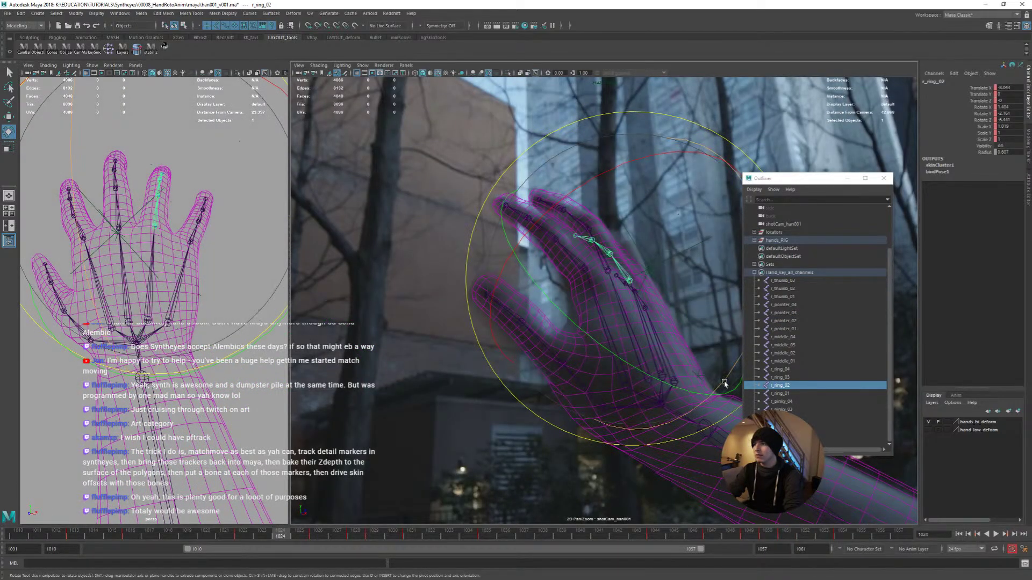
drag(720, 379, 613, 242)
click(613, 245)
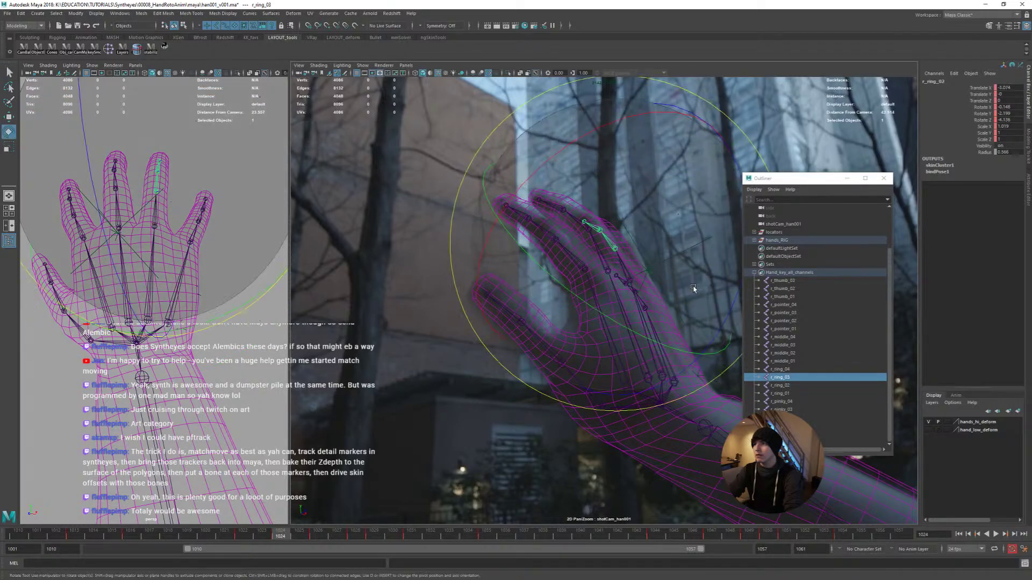
drag(723, 325, 679, 285)
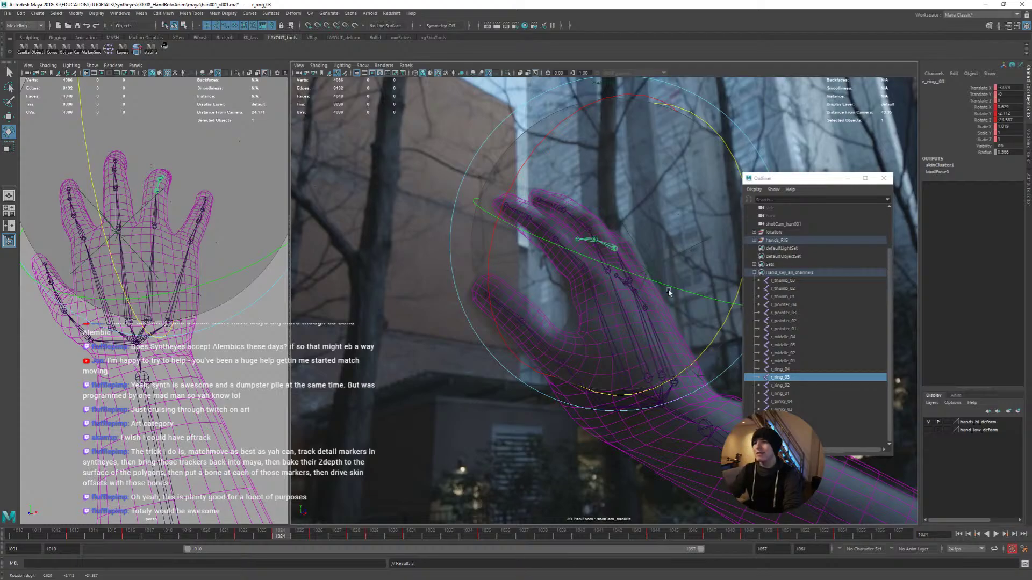
Nudge the r_thumb_02 joint at frame 1024 to tighten the thumb's fit to the footage
key(q)
click(550, 352)
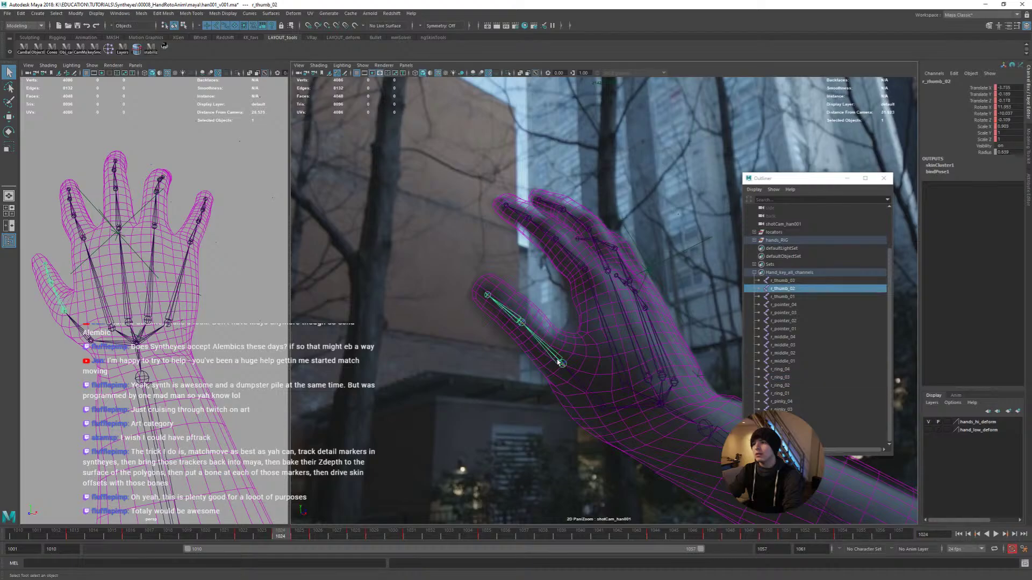
key(w)
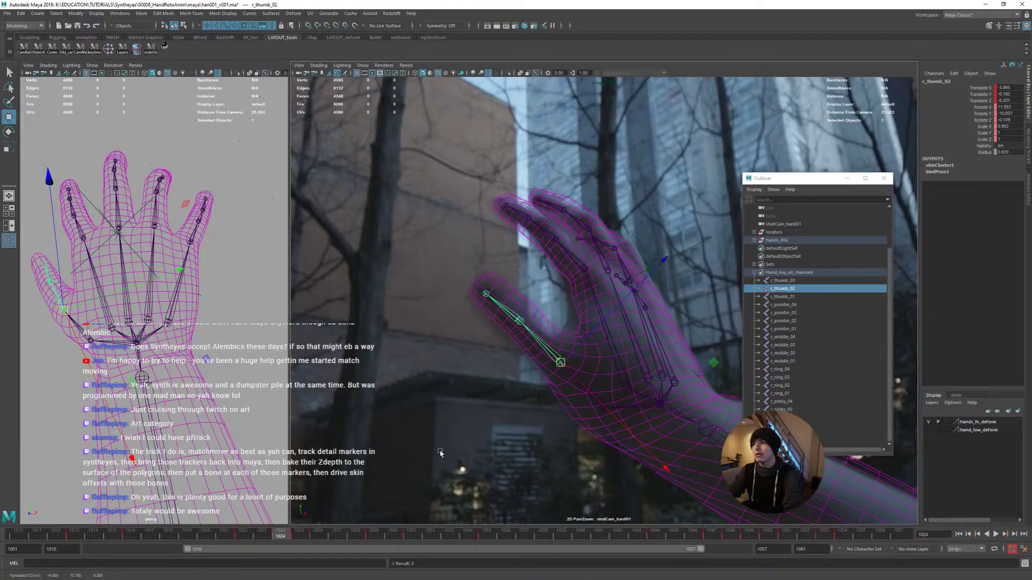
Go to frame 1011 and rotate the r_ring_02 joint so the ring finger follows the filmed finger
drag(276, 538, 37, 539)
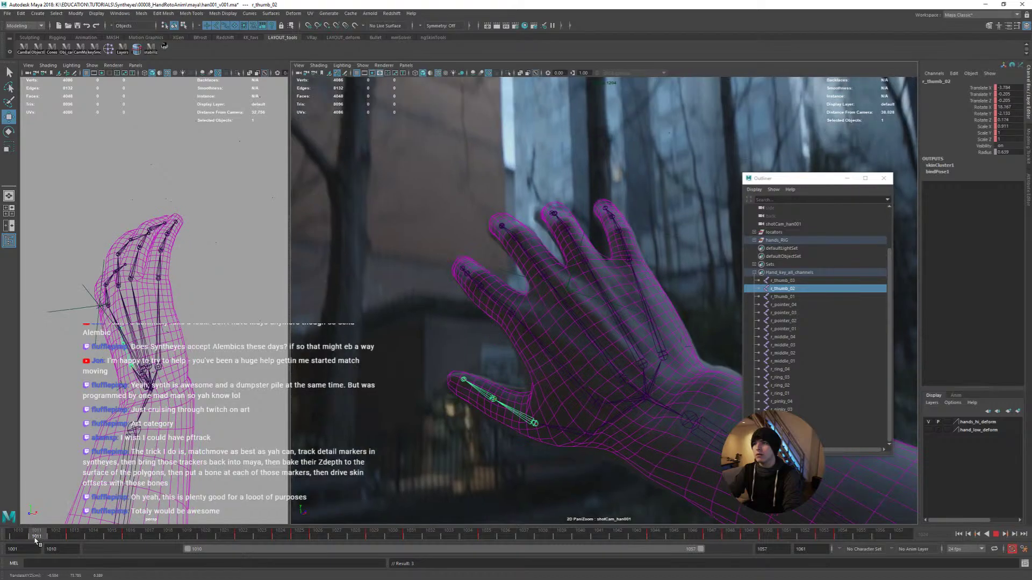
click(583, 259)
key(e)
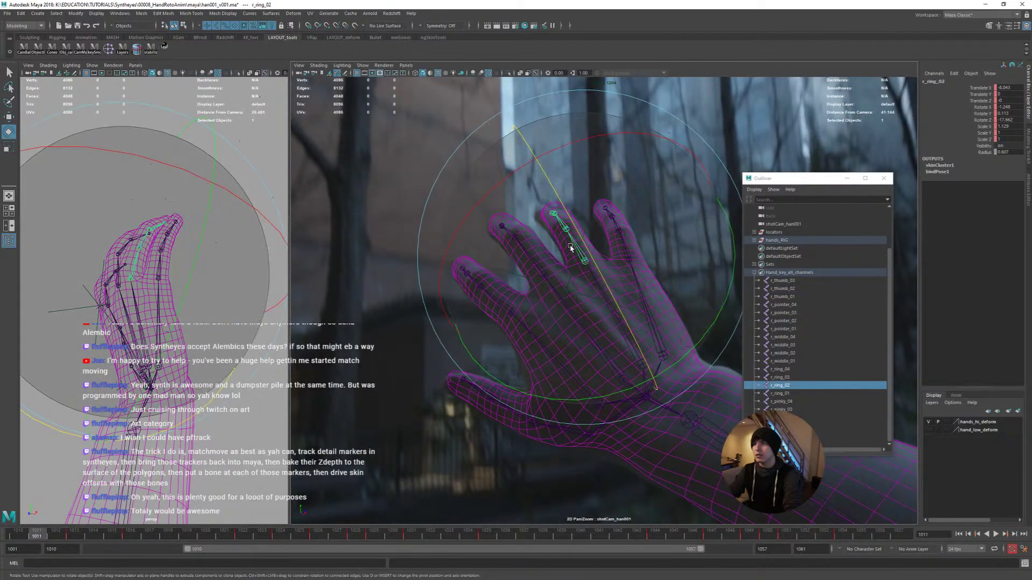
drag(588, 241, 550, 202)
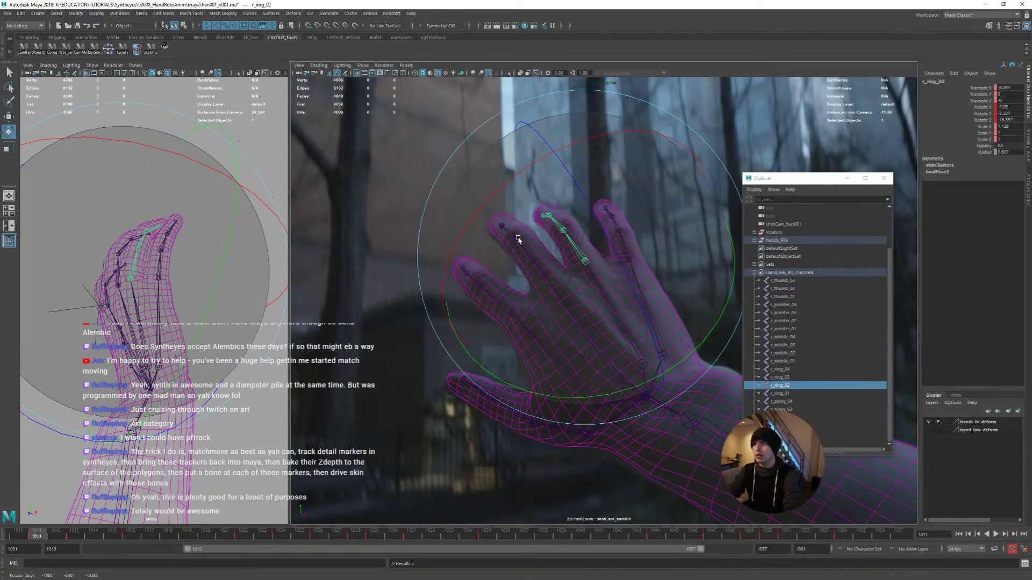
At frame 1011, rotate the r_middle_02 and r_thumb_02 joints to fit the filmed middle finger and thumb
key(q)
click(518, 253)
key(e)
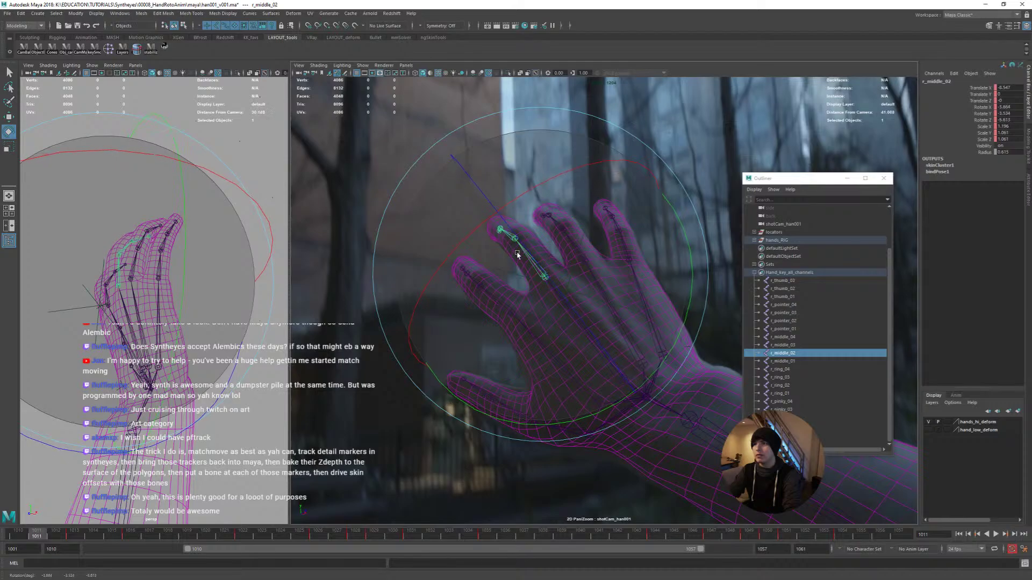
drag(517, 253, 508, 244)
key(q)
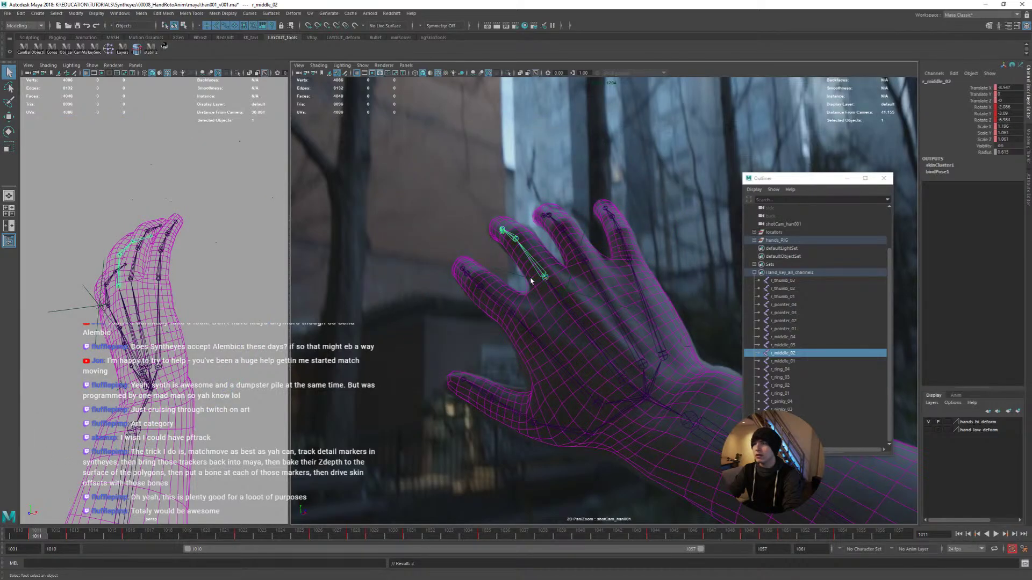
click(513, 417)
key(e)
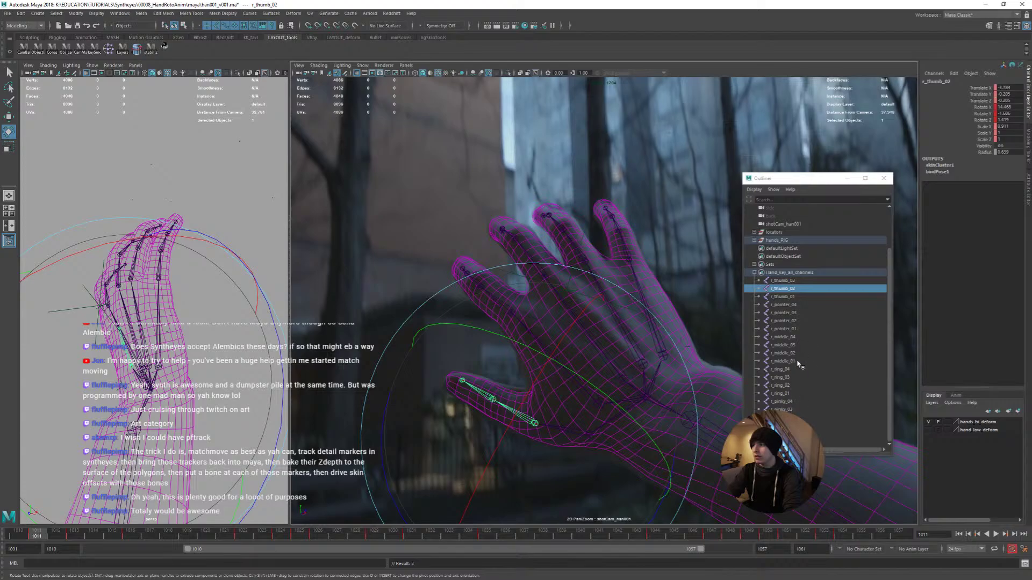
Select all joints in the Hand_key_all_channels set and play the animation to check the match
click(782, 281)
shift+click(780, 434)
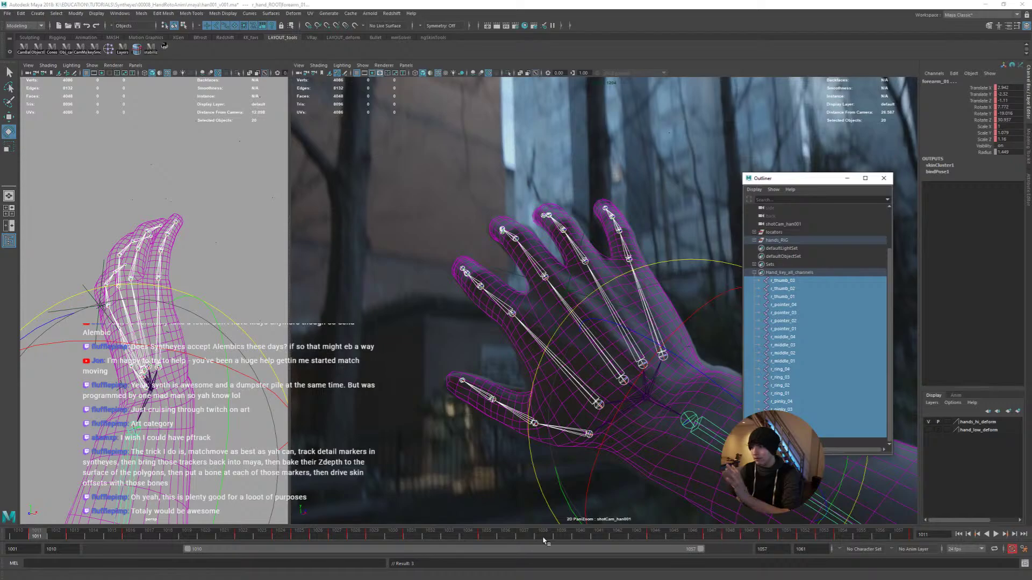
key(alt+v)
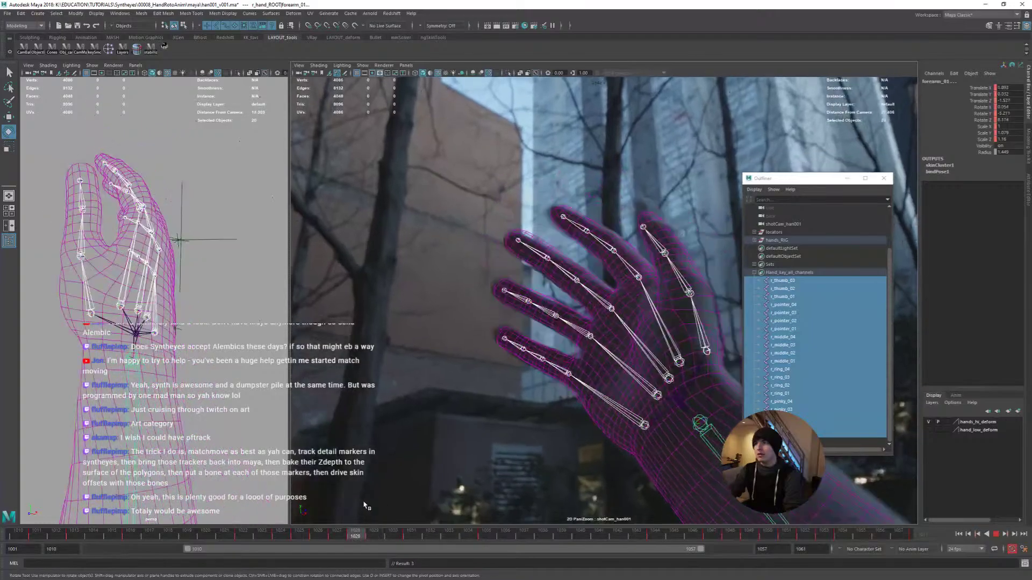
key(Escape)
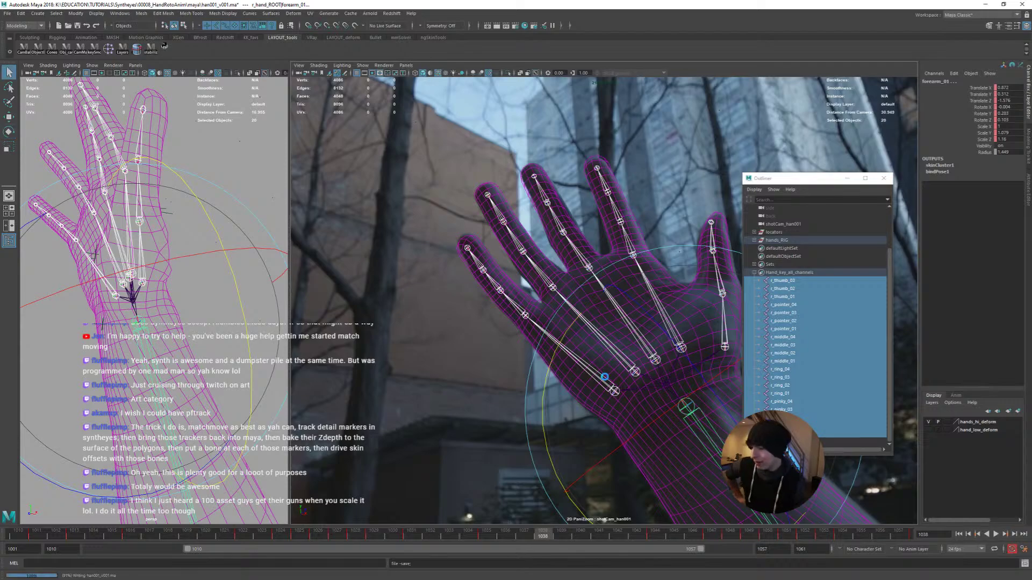
Save the scene han01_v001.ma and replay the animation, reviewing the hand's fit around frame 1036
key(ctrl+s)
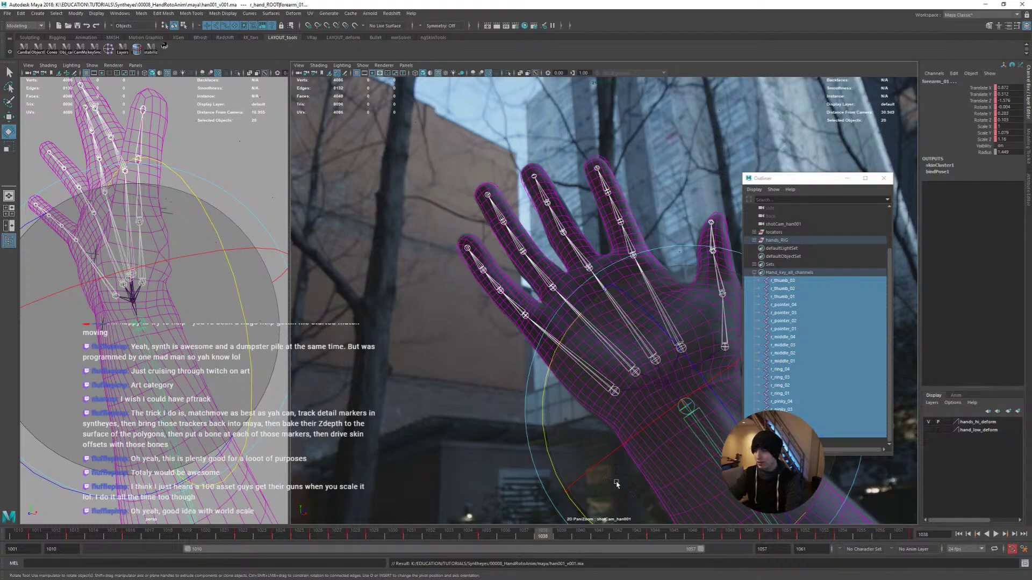
key(alt+v)
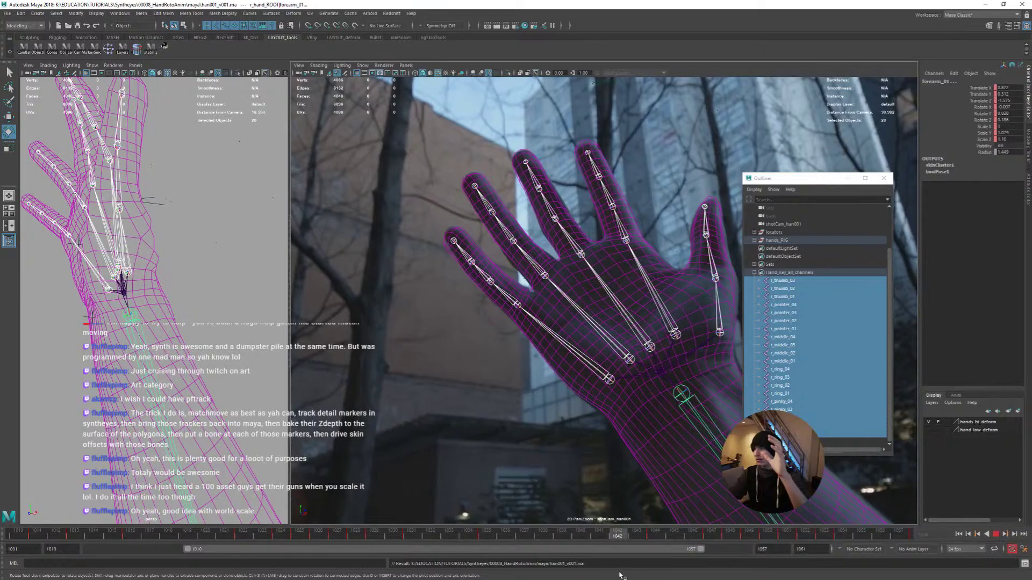
key(Escape)
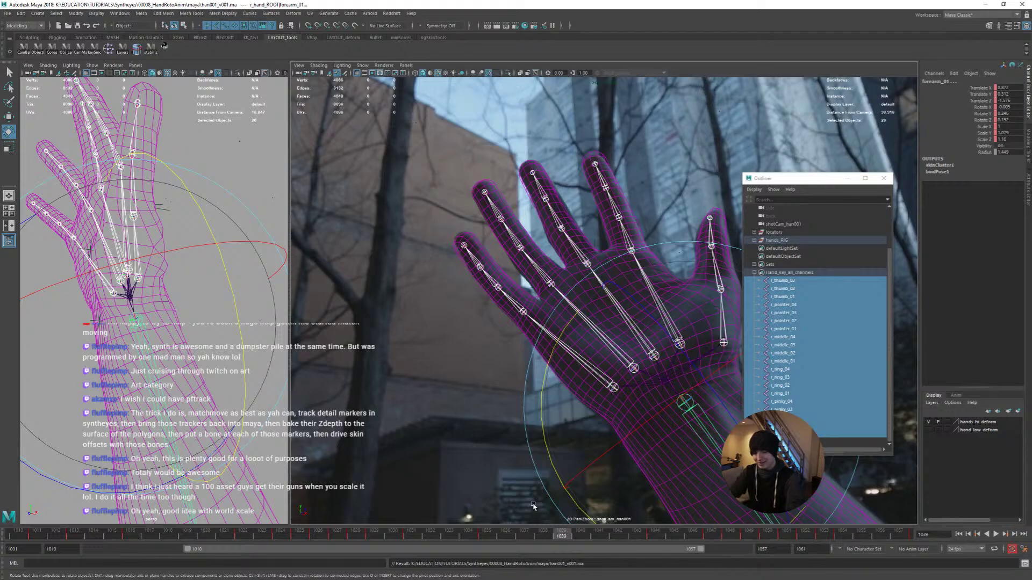
drag(533, 506, 651, 320)
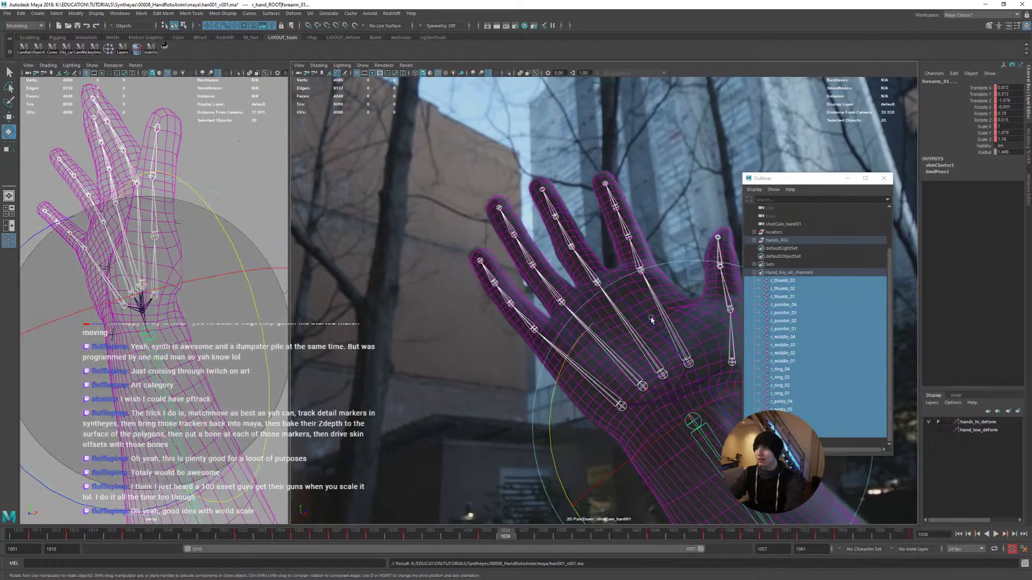
key(q)
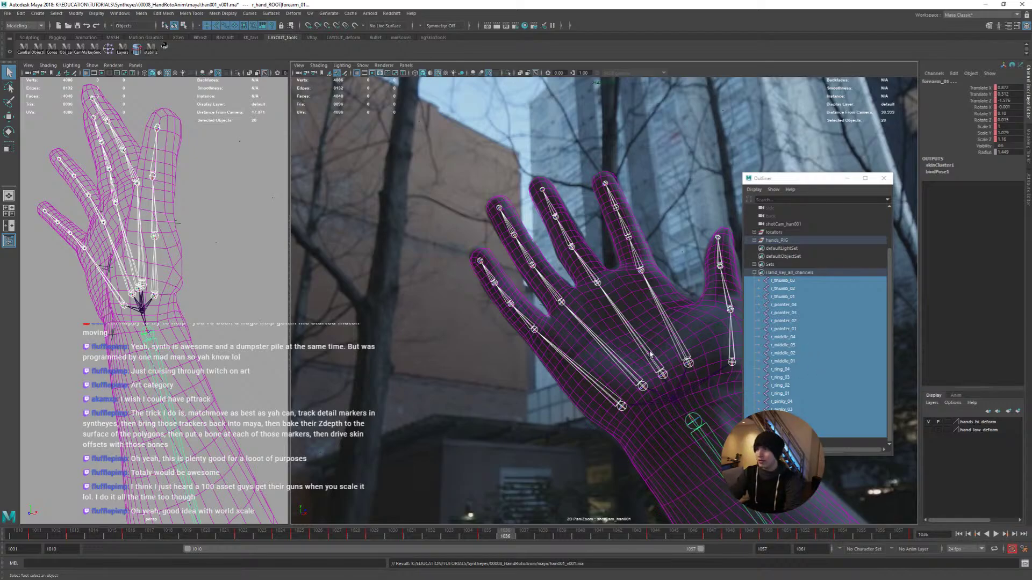
Scrub the hand motion back to frame 1025 and forward to frame 1046, examining the fit against the wider plate
drag(495, 539, 295, 524)
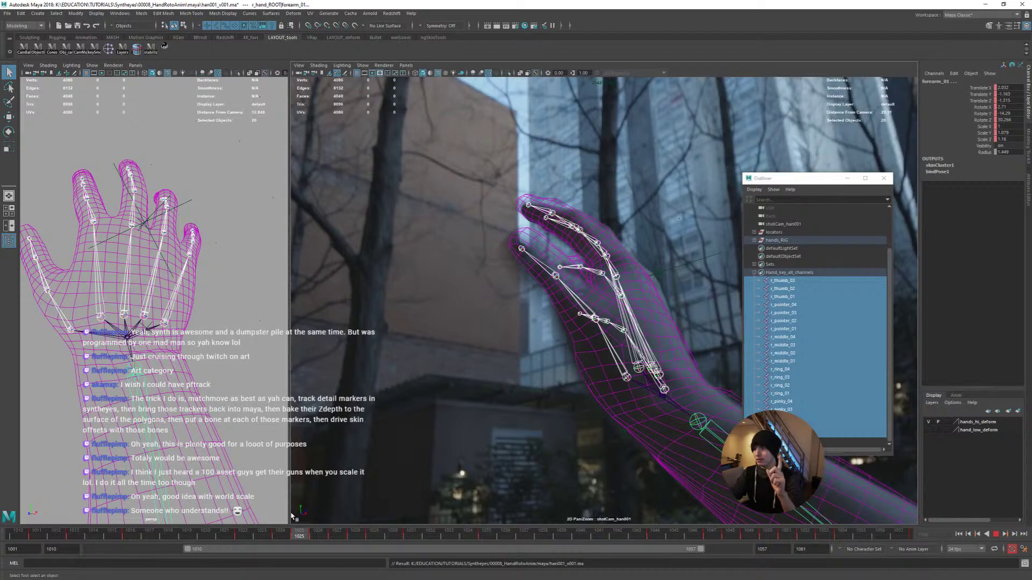
drag(288, 516, 687, 513)
right_drag(636, 417, 500, 329)
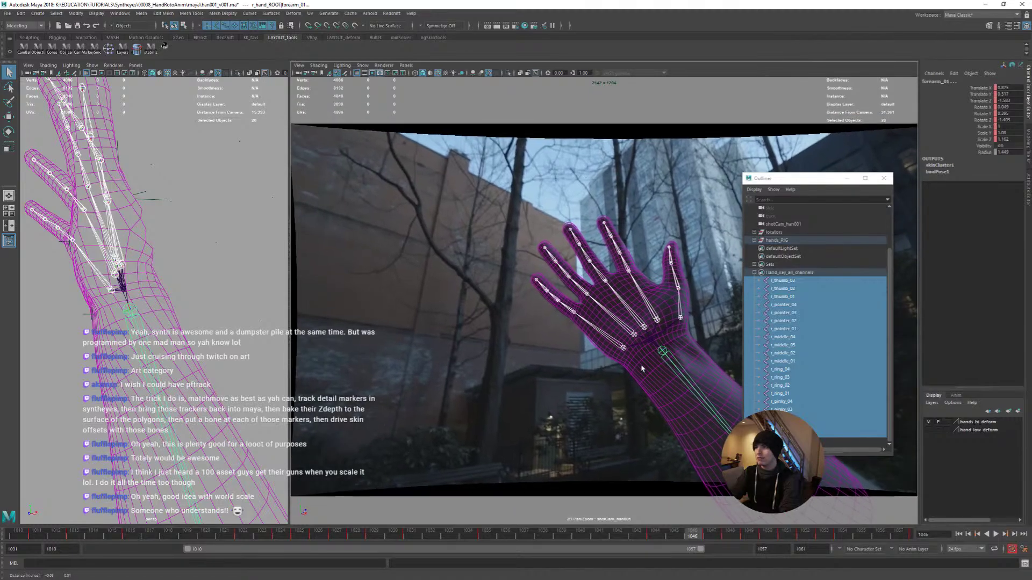
Close the Outliner, play the shot in the enlarged camera view and stop at frame 1034
click(883, 178)
key(space)
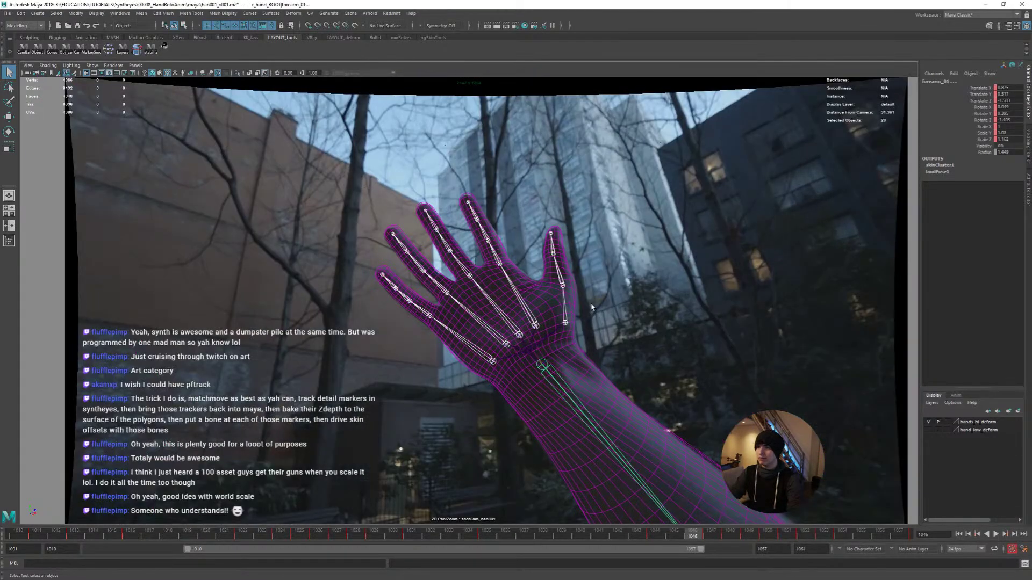
key(alt+v)
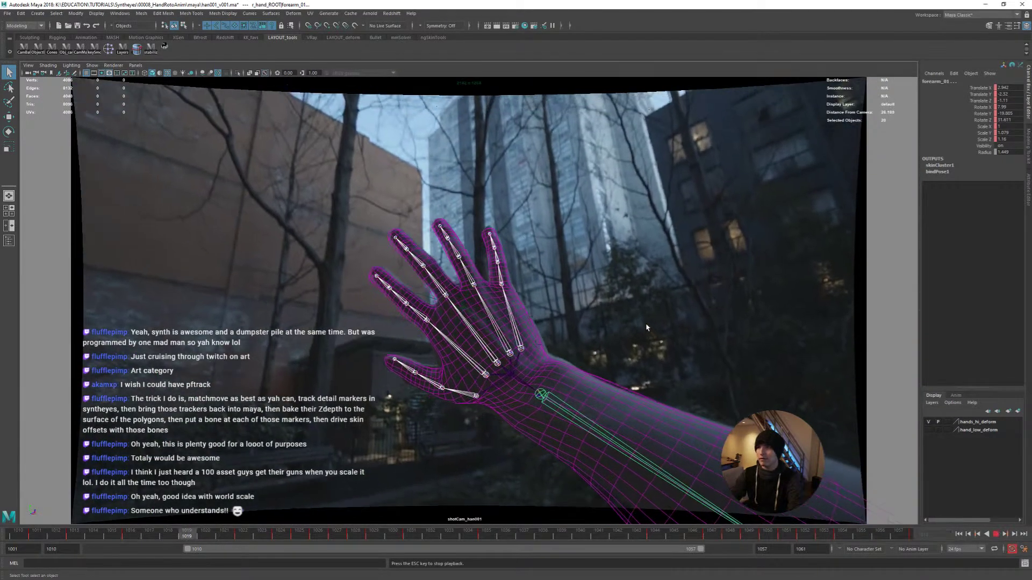
click(472, 538)
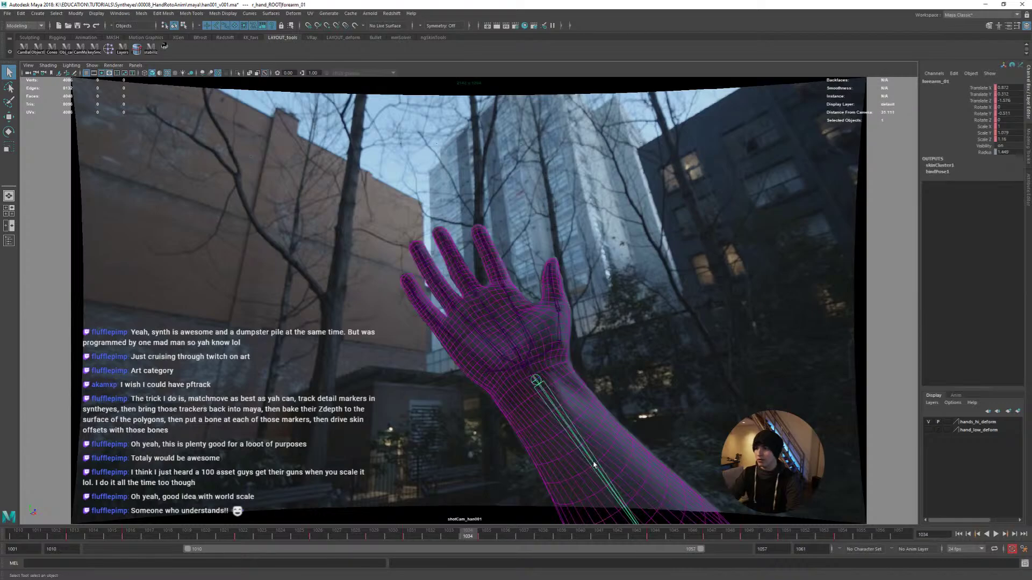
Go back to frame 1024 and rotate the forearm_01 joint to line the mesh up with the filmed arm
mouse_move(472, 540)
mouse_down()
mouse_move(272, 540)
mouse_move(280, 541)
mouse_up()
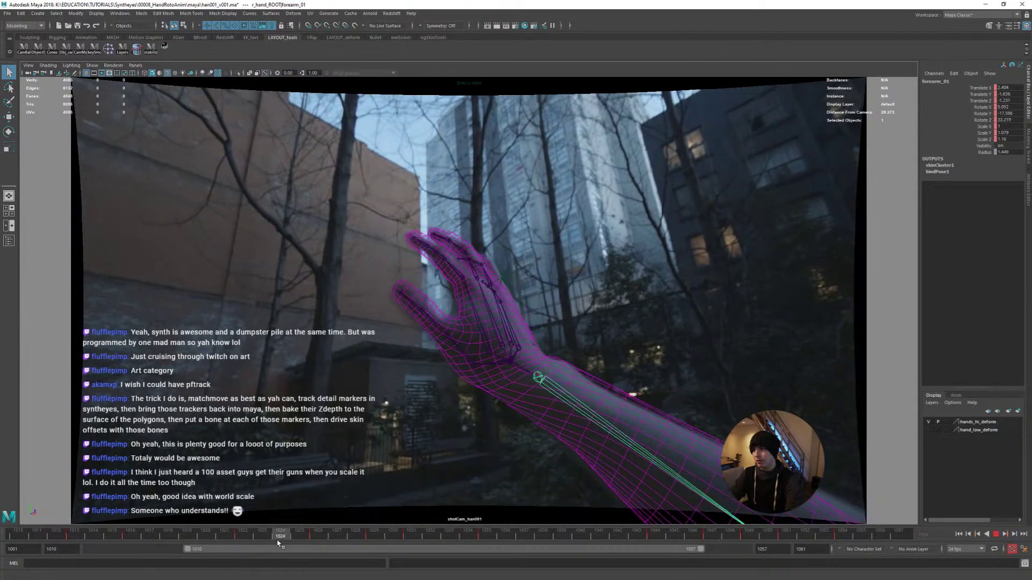
key(w)
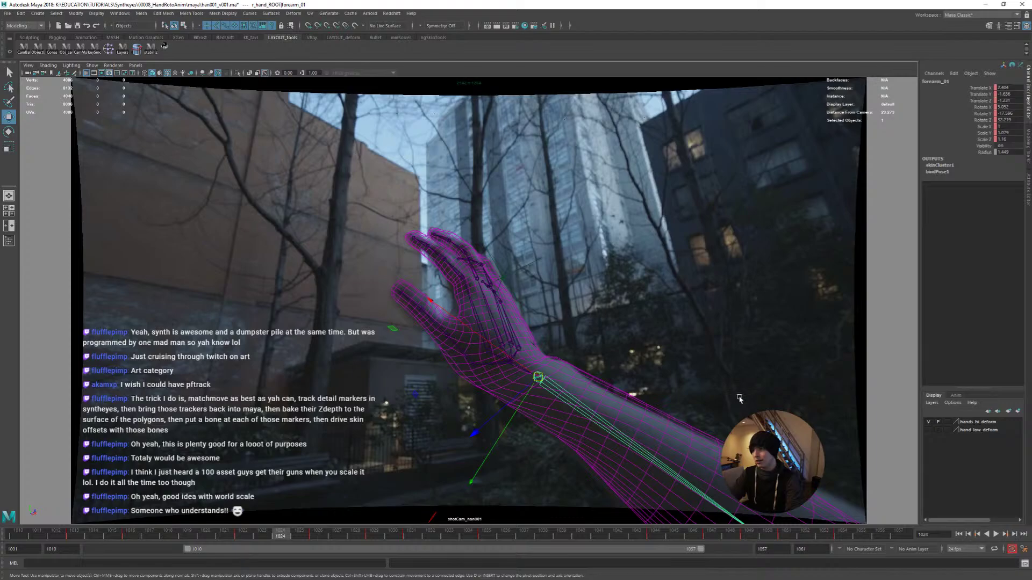
key(e)
drag(535, 463, 545, 468)
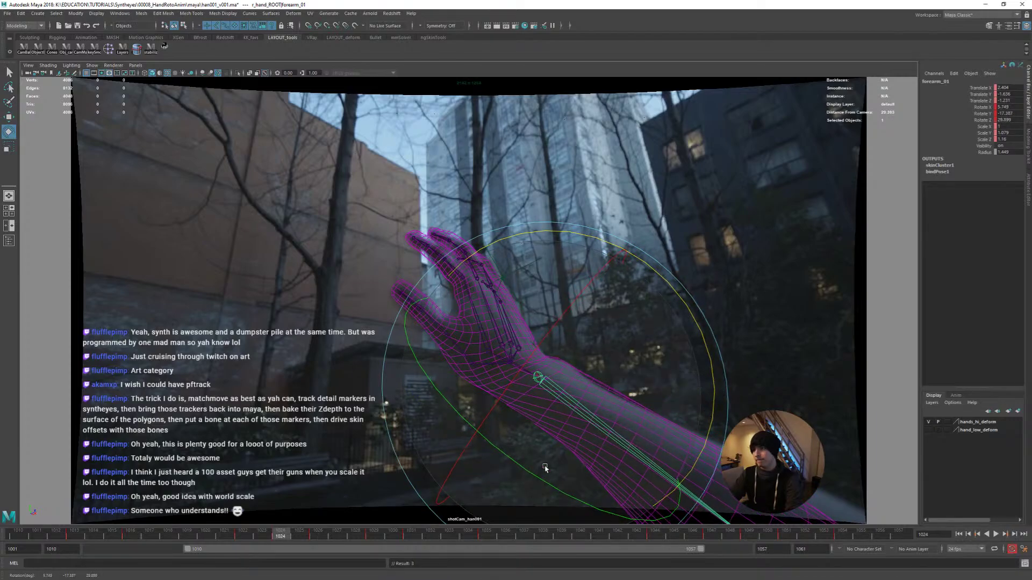
Correct the forearm_01 rotation against the filmed arm while working back from frame 1021 to frame 1016
drag(319, 535, 230, 536)
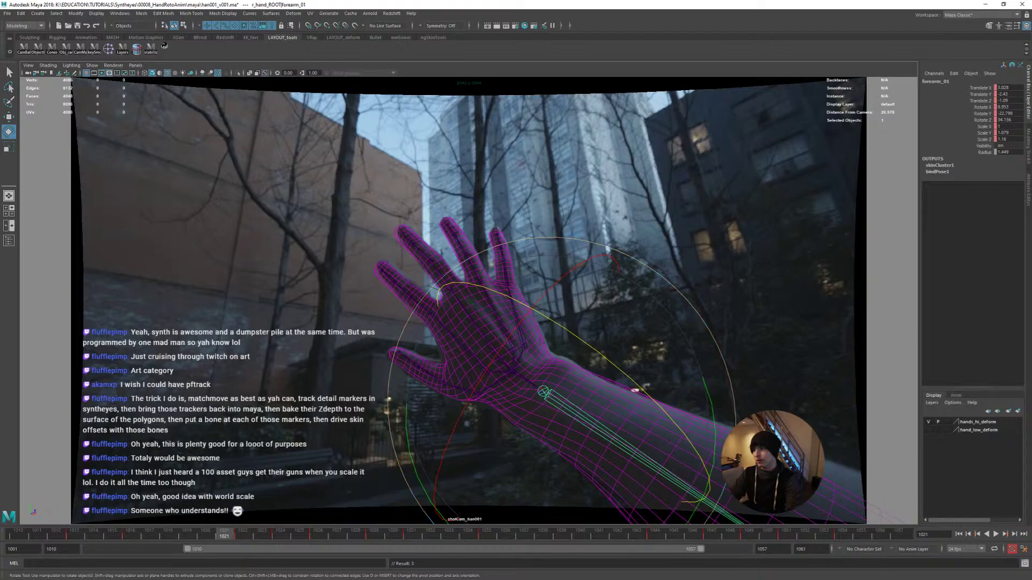
click(204, 536)
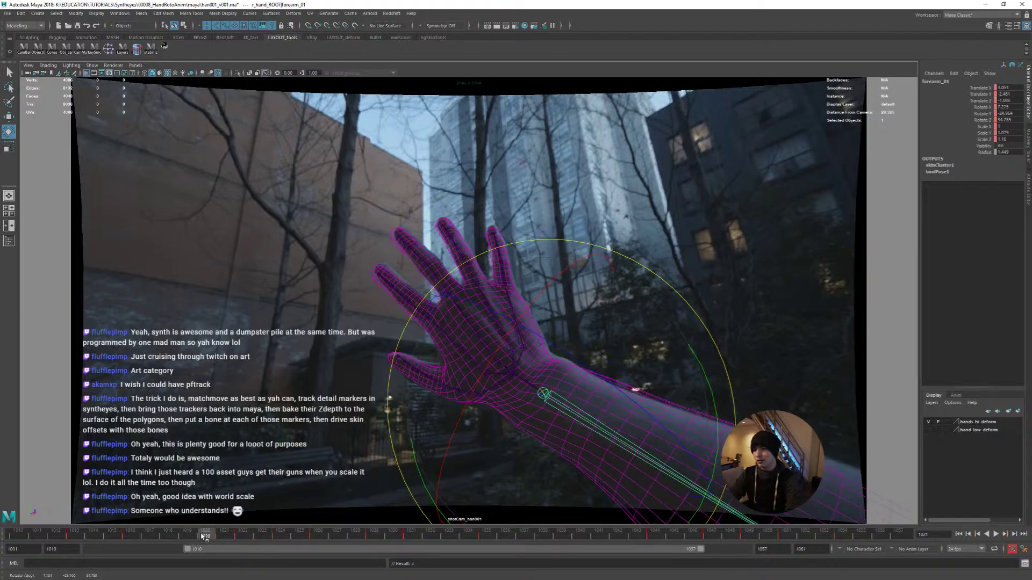
click(189, 536)
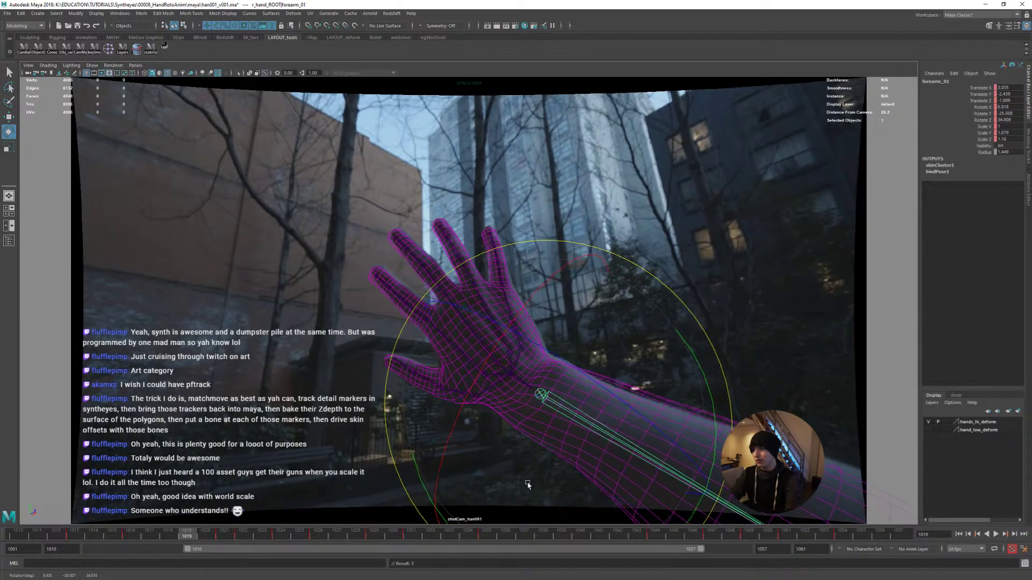
key(alt+v)
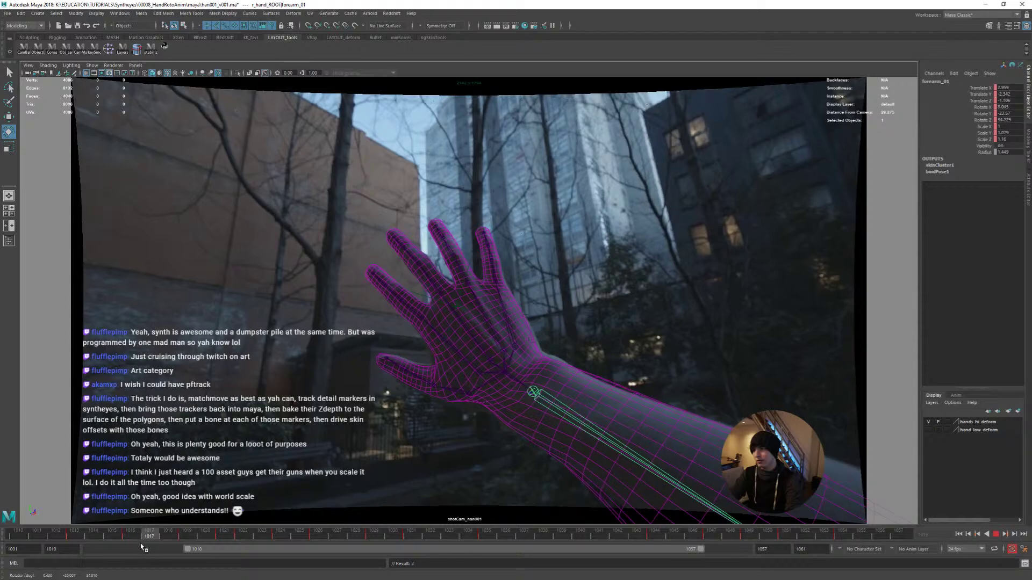
key(alt+v)
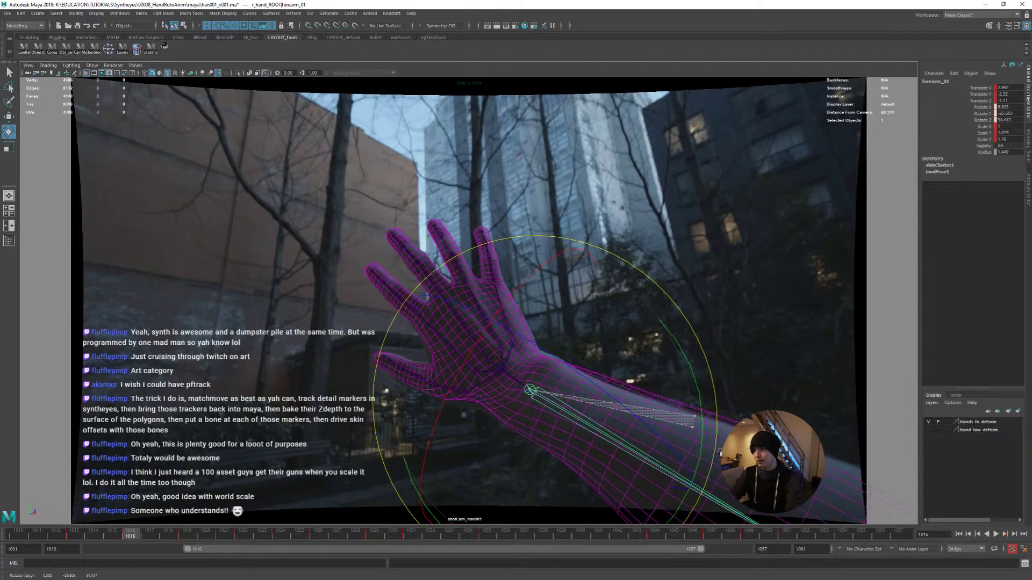
Fine-tune the forearm_01 rotation on frames 1015, 1014 and 1013 so the mesh edges follow the filmed forearm
key(alt+comma)
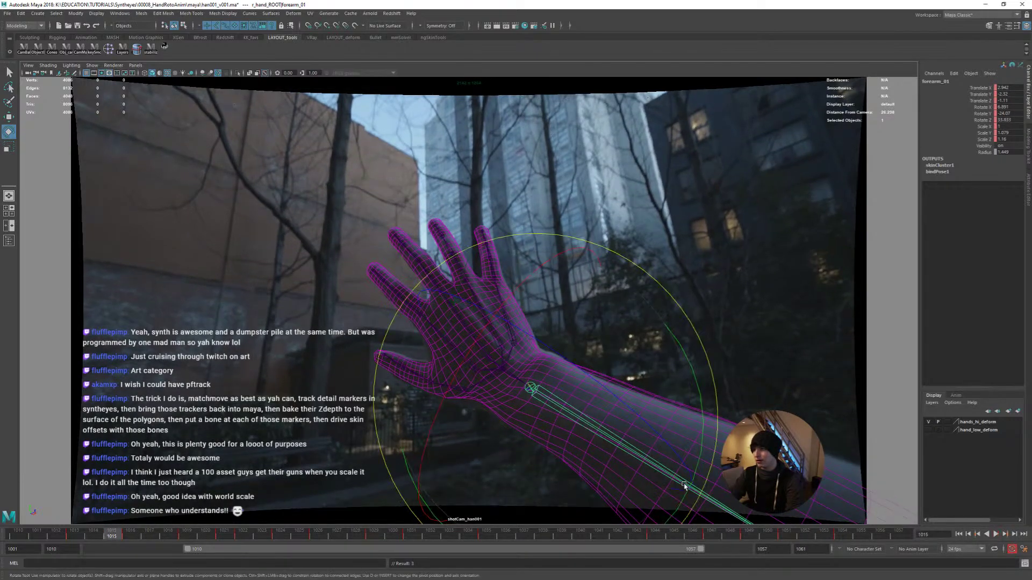
drag(123, 538, 91, 539)
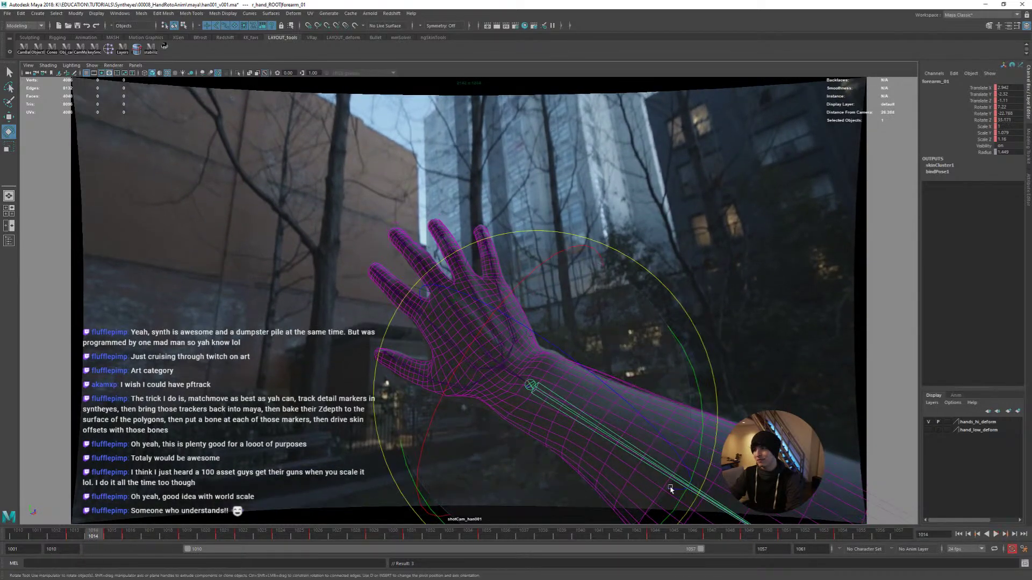
drag(670, 489, 537, 481)
drag(89, 538, 79, 539)
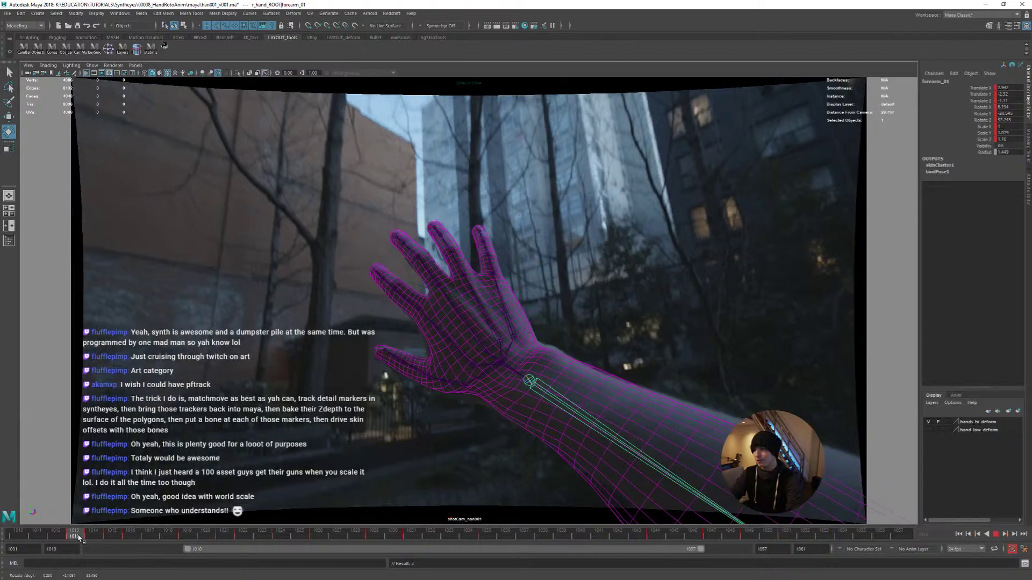
drag(715, 436, 709, 452)
Rotate the forearm_01 joint at frames 1029 and 1049 to match the filmed forearm's angle
key(alt+v)
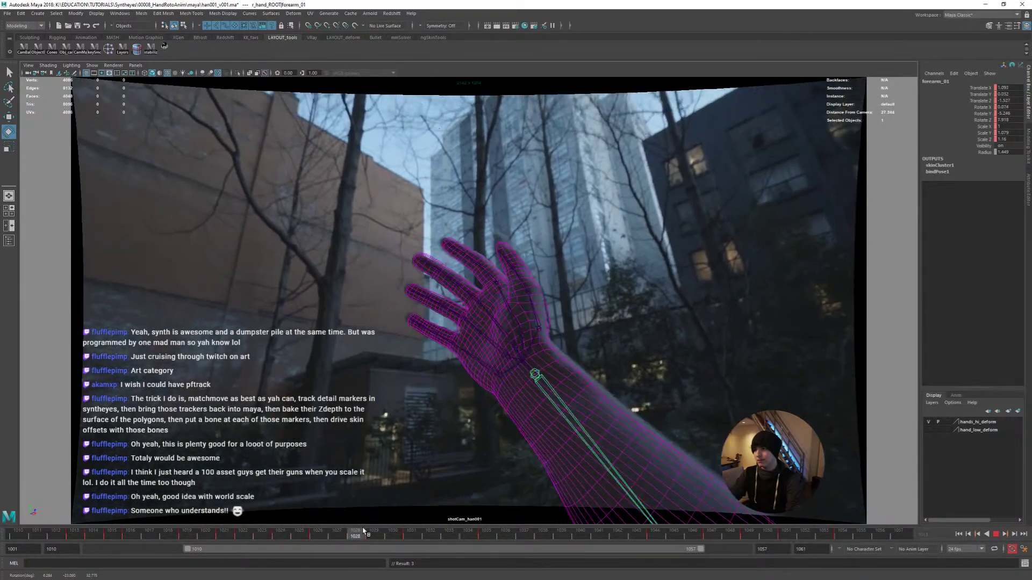
mouse_move(364, 531)
mouse_down()
mouse_move(318, 540)
mouse_move(373, 541)
mouse_up()
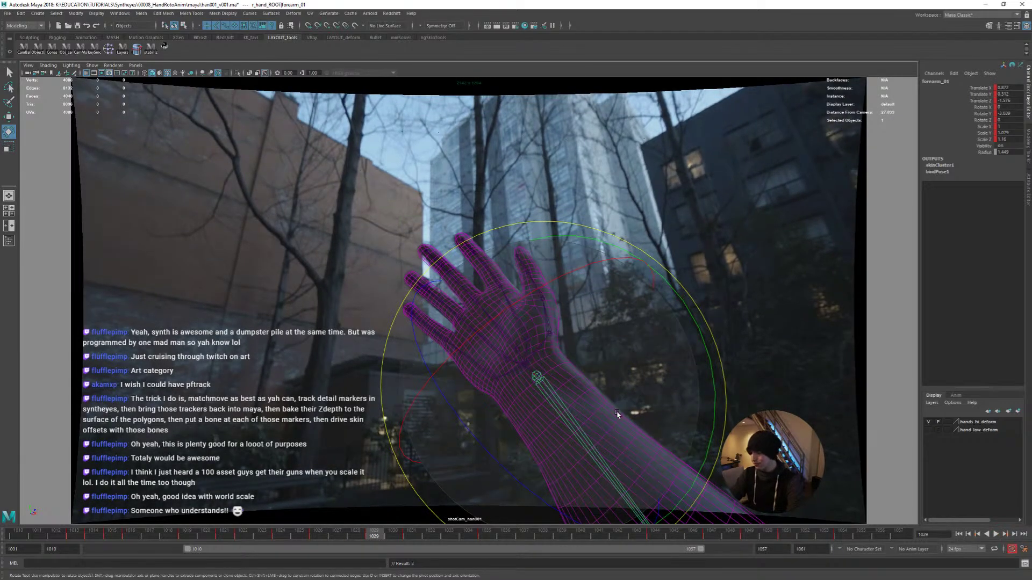
drag(617, 414, 594, 404)
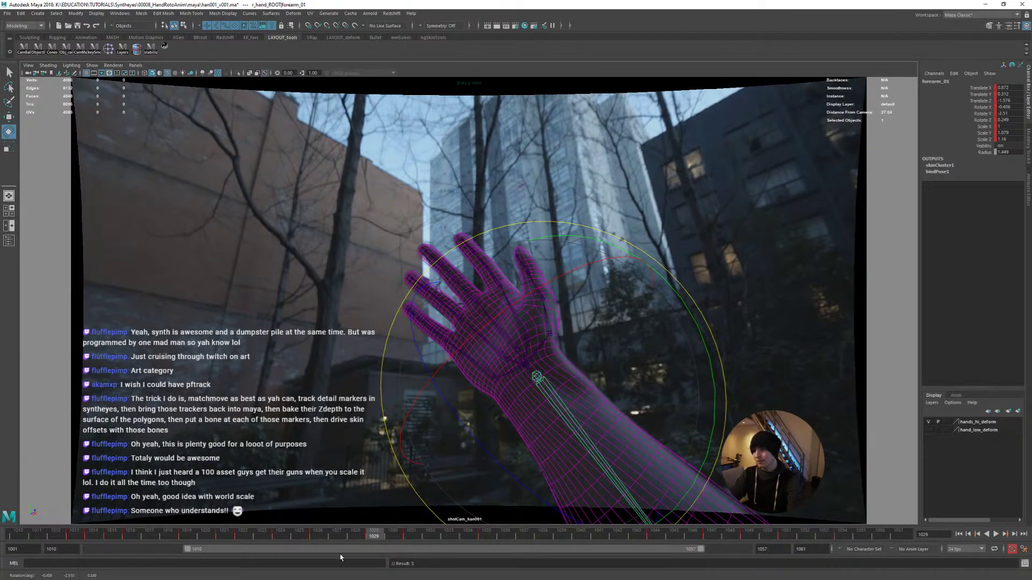
key(alt+v)
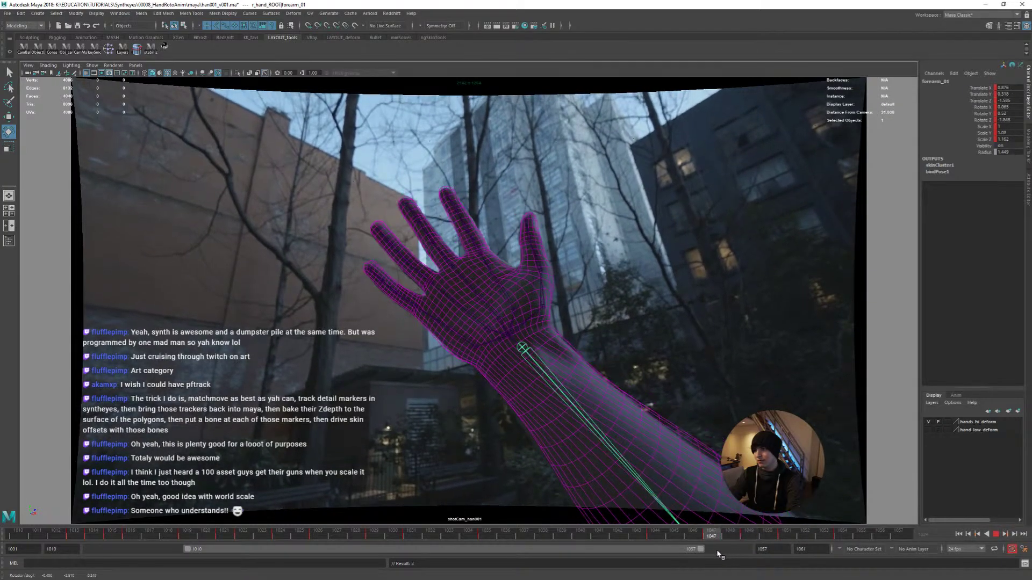
key(alt+v)
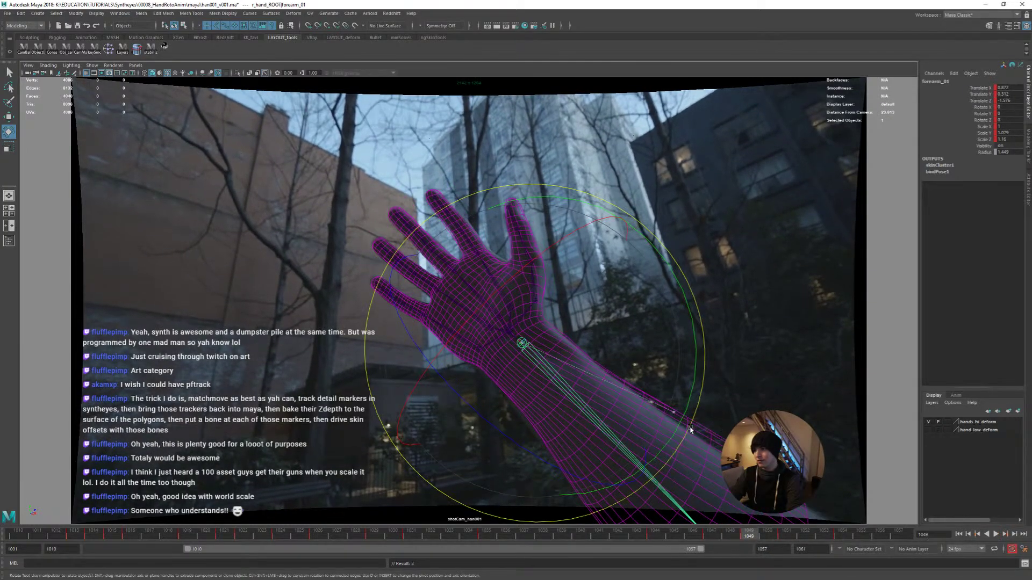
drag(690, 429, 690, 441)
Rotate and key forearm_01 at frame 1051, and adjust its rotation around frame 1053 where the fist closes
key(alt+v)
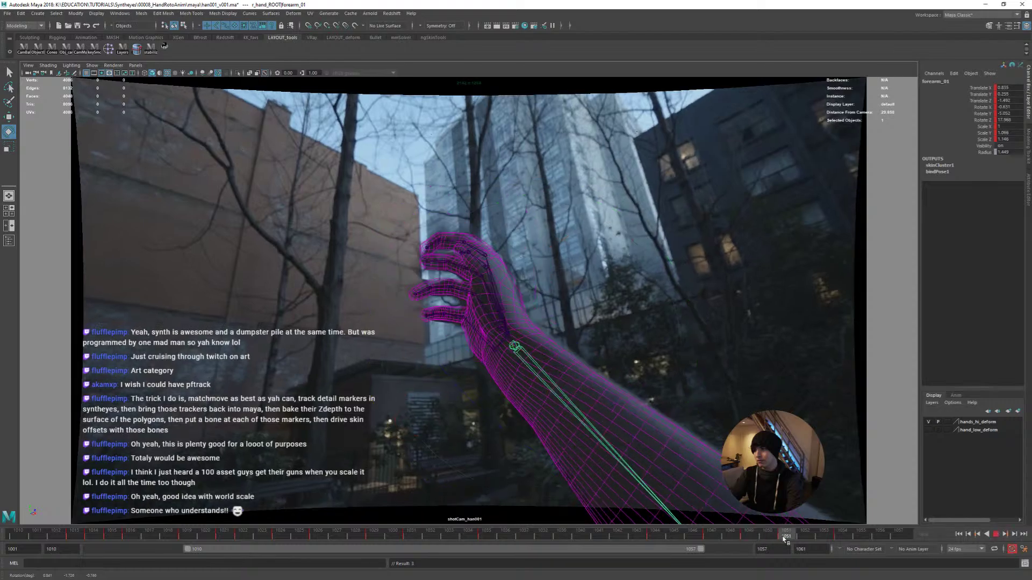
key(alt+v)
mouse_move(681, 434)
mouse_down()
mouse_move(666, 433)
mouse_move(673, 442)
mouse_up()
key(shift+e)
click(810, 538)
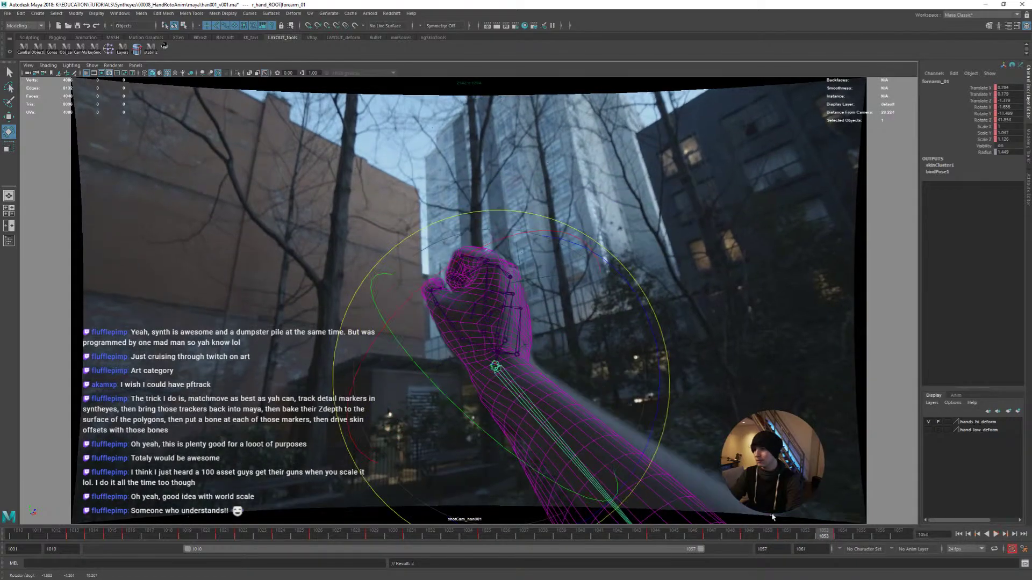
drag(650, 424, 655, 469)
Go to frame 1057 and move the forearm_01 joint along the arm away from the hand, refining the wrist shape
click(830, 535)
click(860, 536)
click(879, 535)
click(898, 536)
key(w)
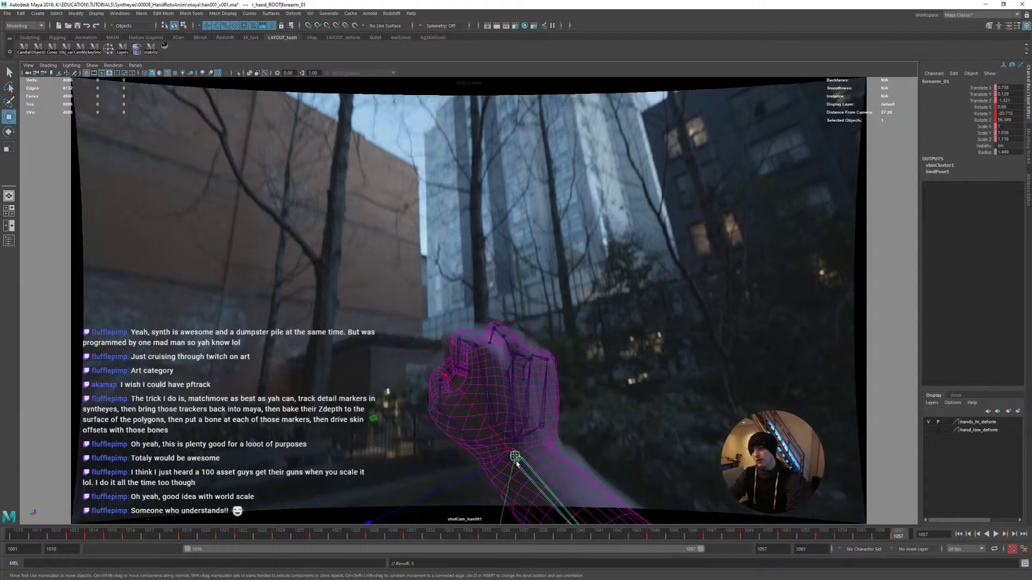
drag(516, 457, 546, 479)
key(ctrl+z)
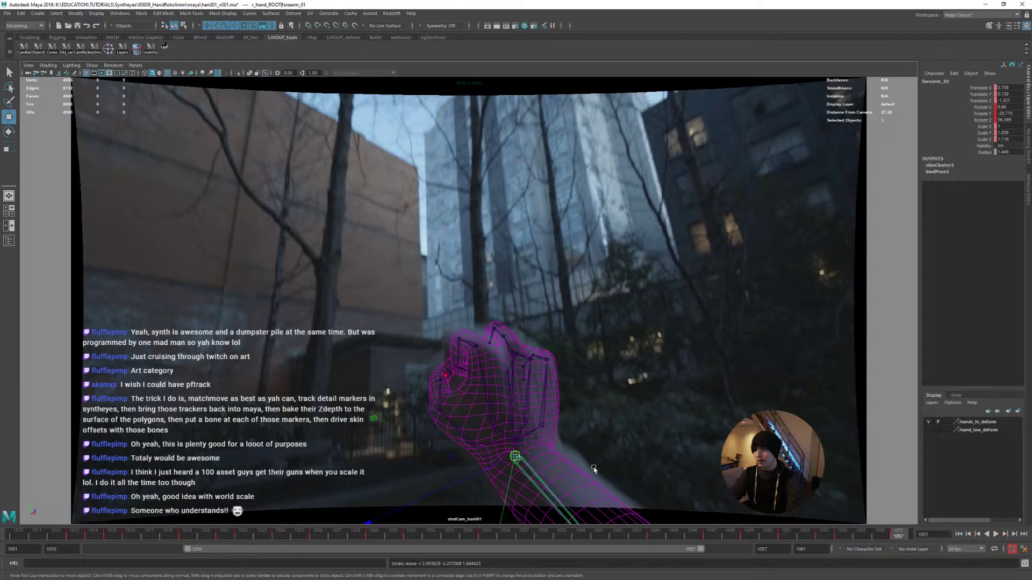
middle_drag(593, 471, 535, 483)
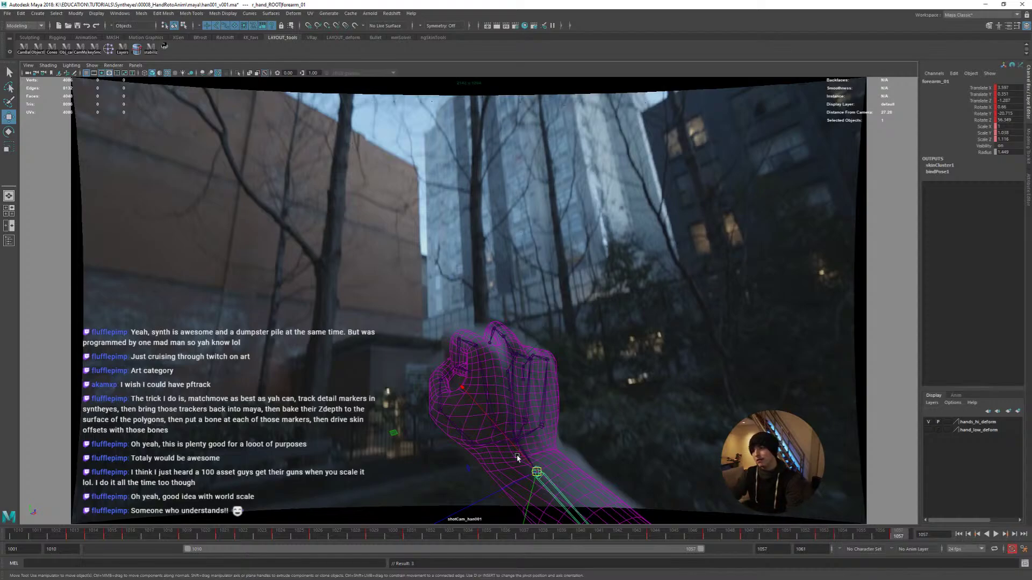
middle_drag(620, 461, 561, 461)
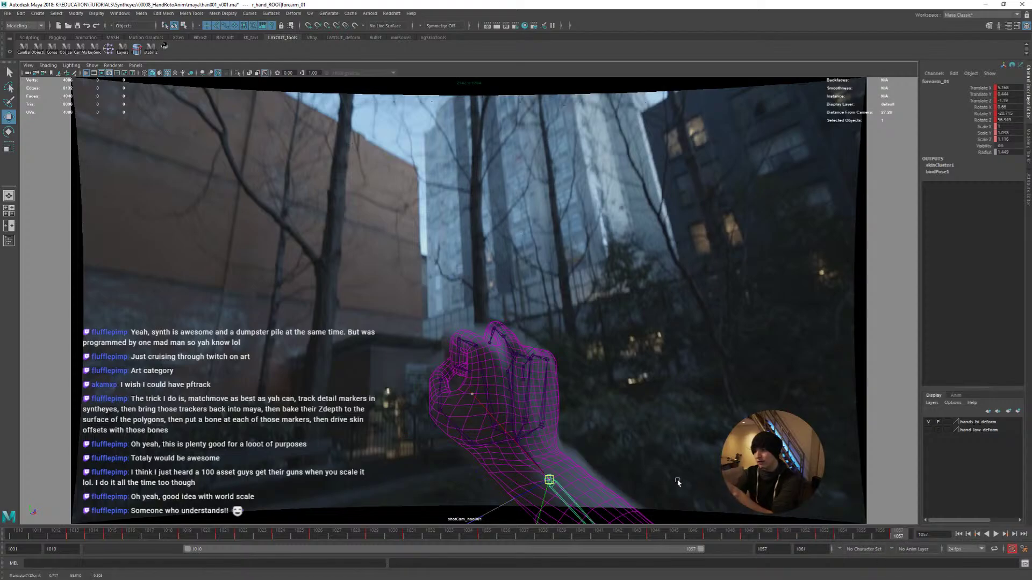
middle_drag(678, 481, 683, 483)
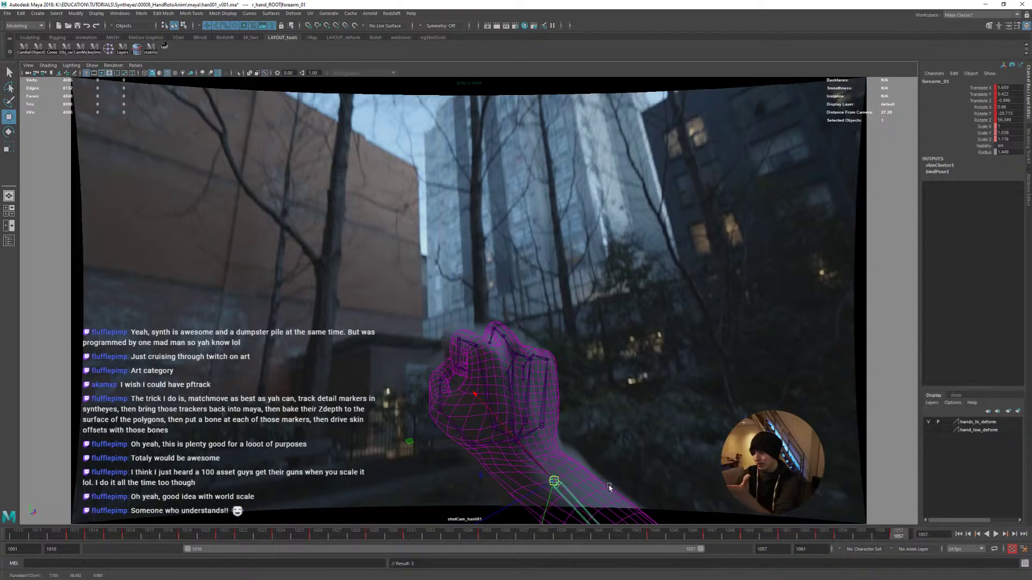
Translate the forearm_01 joint at frames 1049 and 1054 to fit the mesh to the filmed wrist and forearm
drag(868, 537, 753, 541)
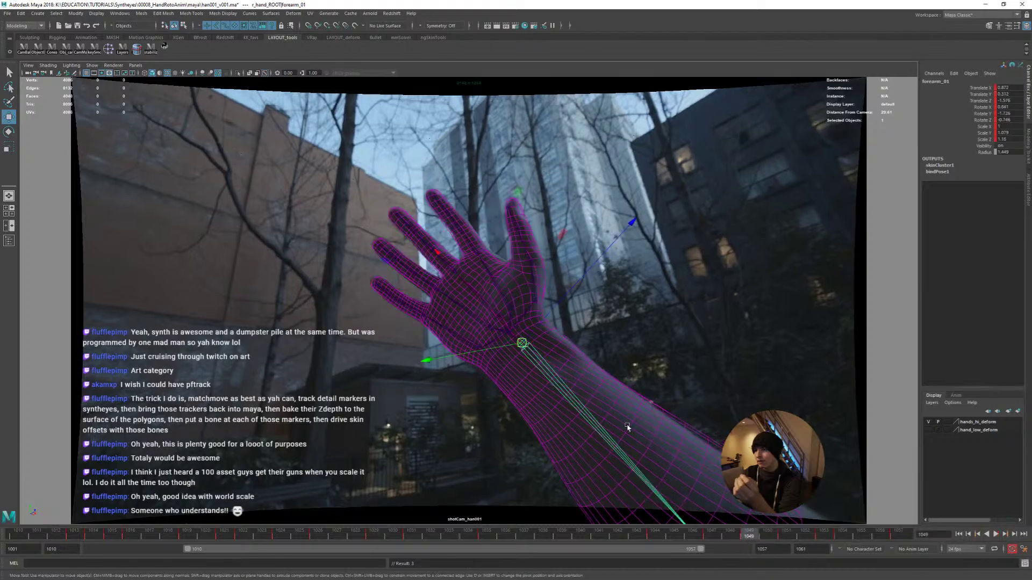
middle_drag(649, 407, 661, 422)
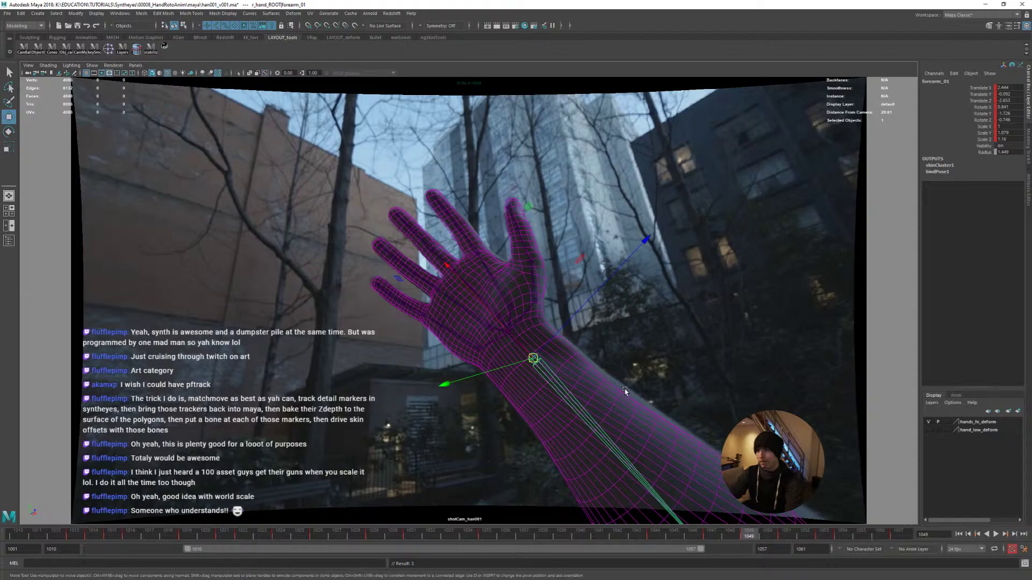
key(period)
key(period)
key(period)
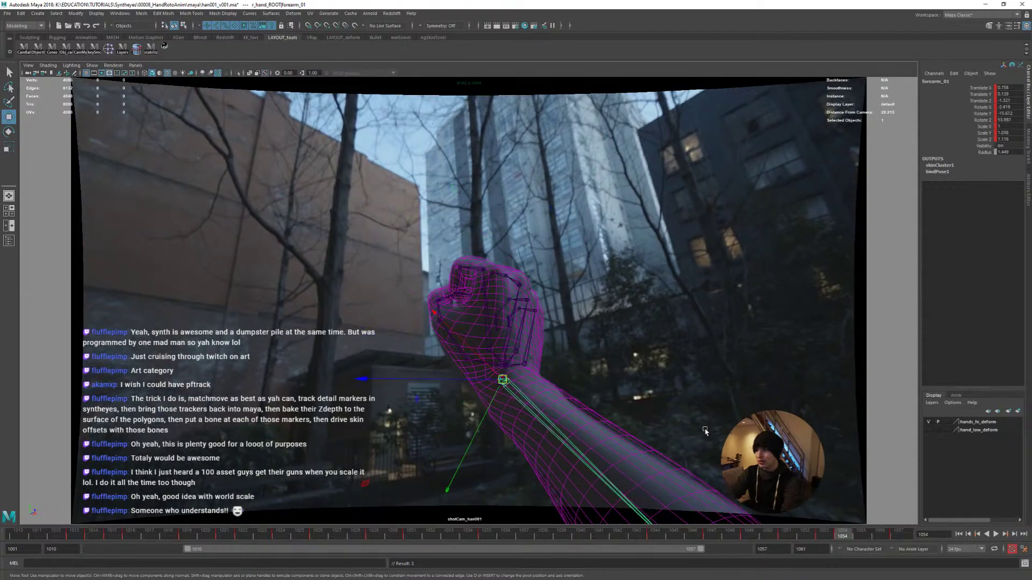
mouse_move(698, 429)
middle_down()
mouse_move(705, 439)
mouse_move(716, 430)
middle_up()
Return to frame 1049 and continue back to frame 1044, nudging the forearm_01 position to fit the plate
key(comma)
key(comma)
key(comma)
key(comma)
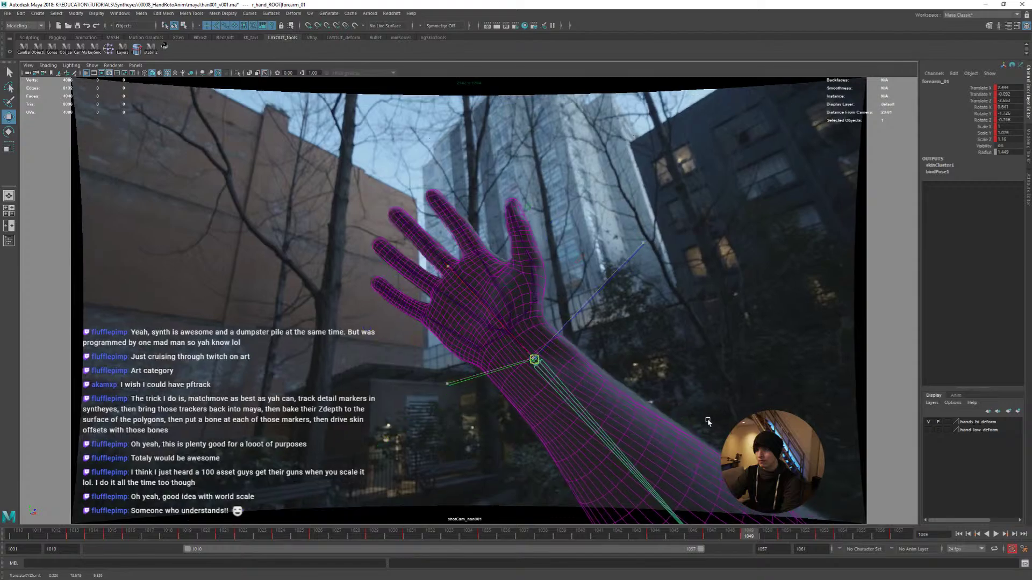
key(comma)
key(comma)
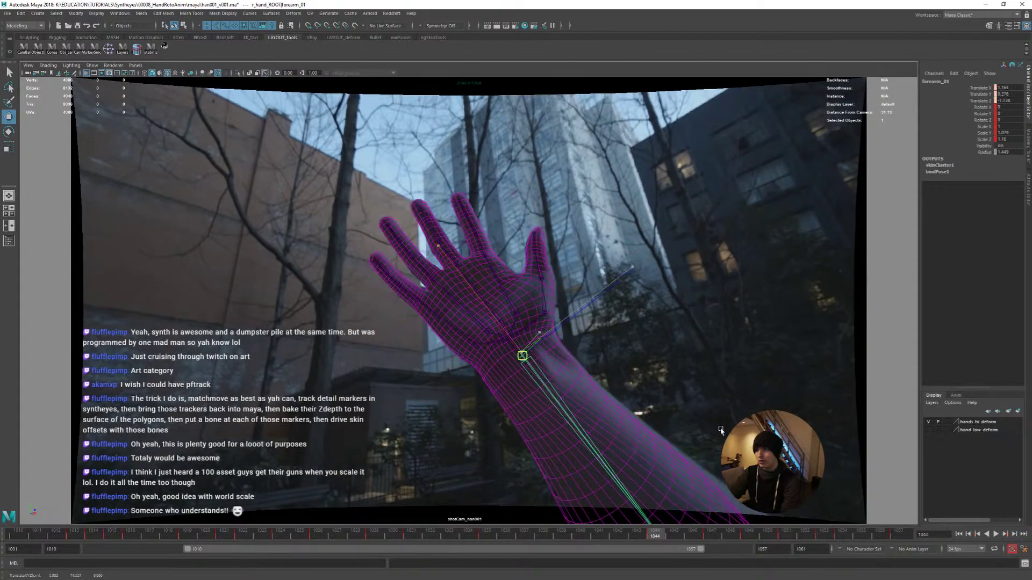
Refine the forearm_01 position through the earlier keys at frames 1031, 1024 and 1021
key(comma)
key(comma)
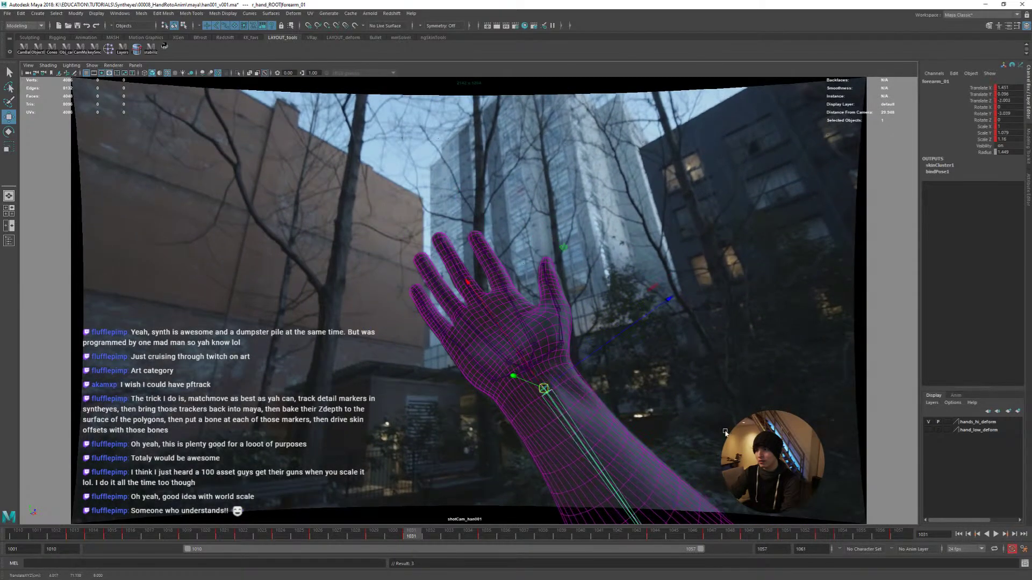
key(comma)
key(comma)
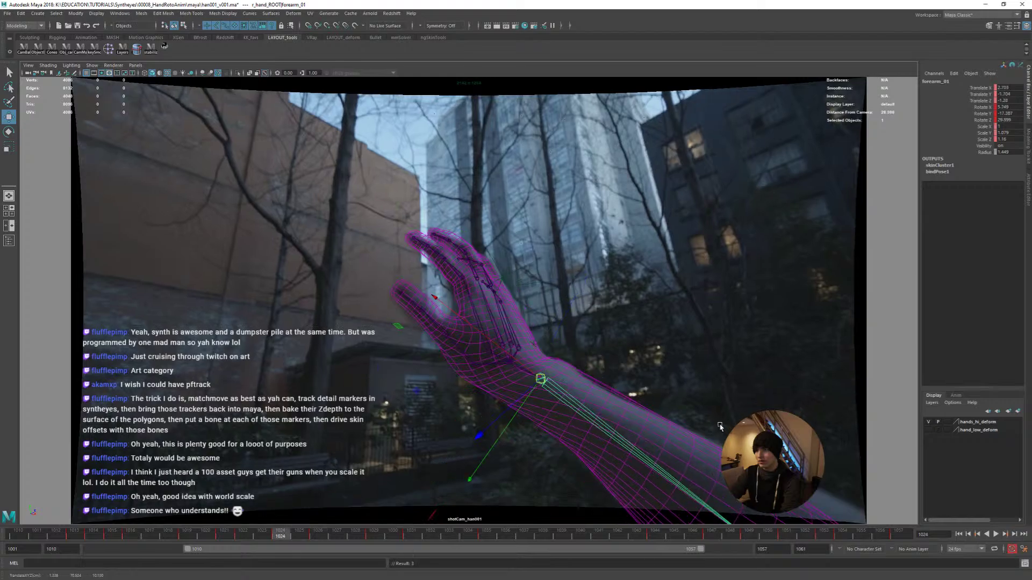
key(comma)
key(comma)
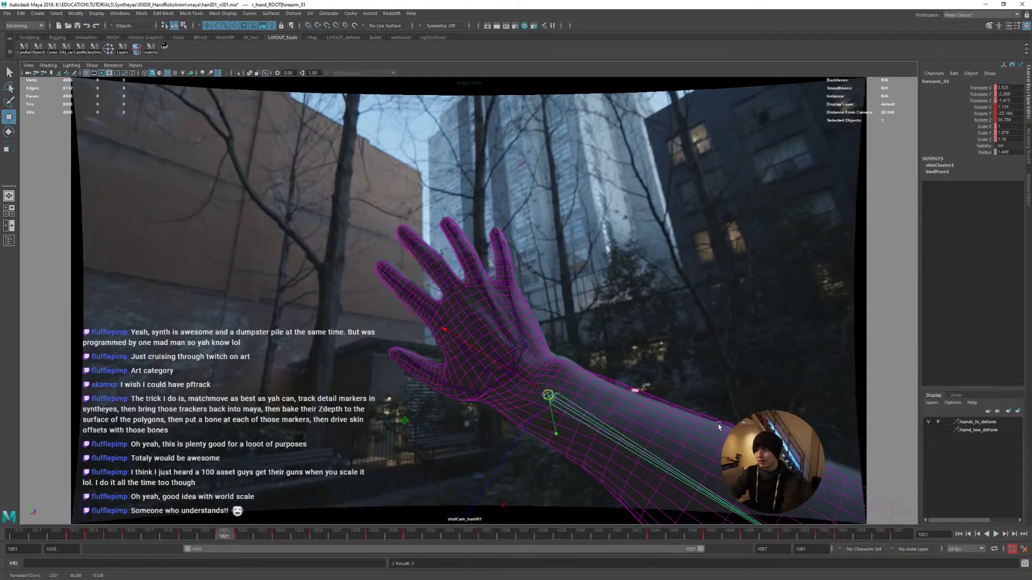
Work back through frame 1016 to frame 1013 and shift forearm_01 to align the wrist with the footage
key(comma)
key(comma)
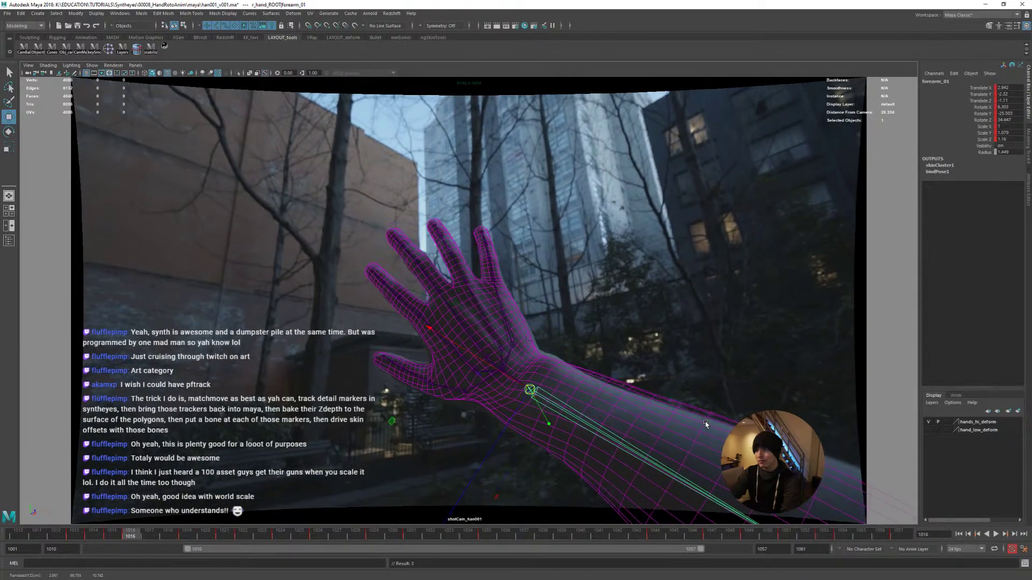
key(comma)
key(comma)
key(comma)
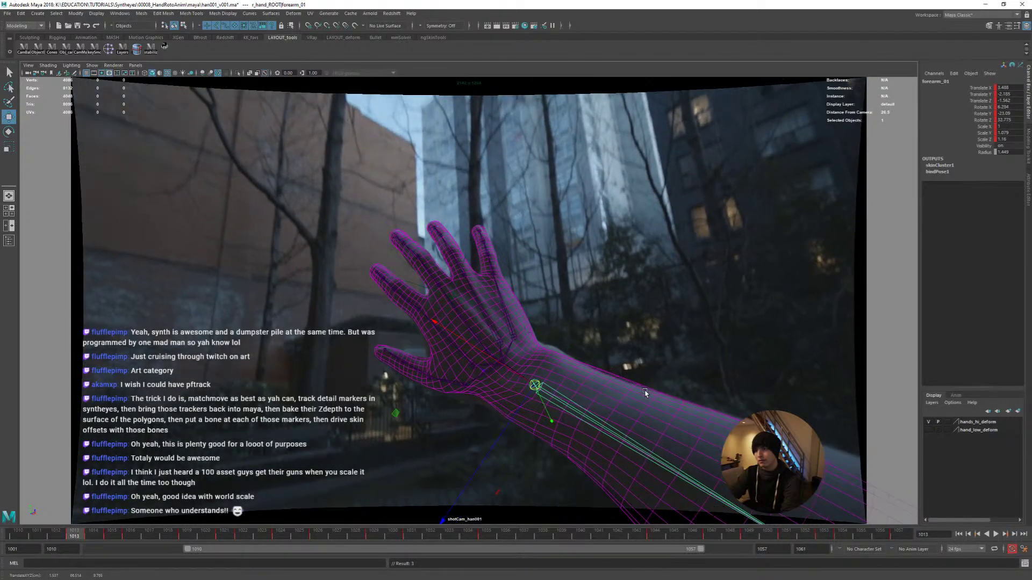
Advance through the keyed frames from 1013 to 1024 and play back the shot to check the forearm_01 fit
key(period)
key(period)
key(period)
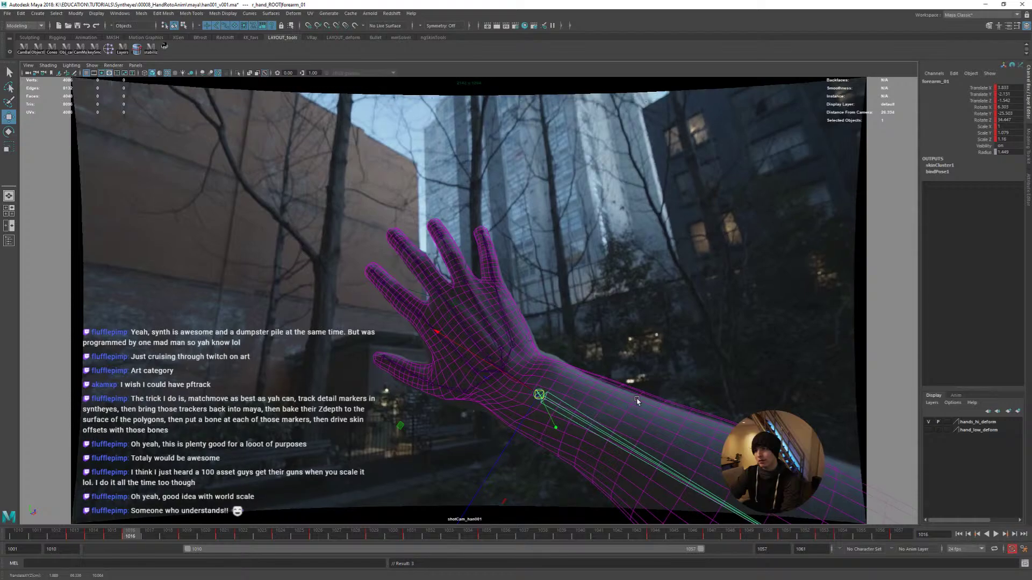
key(period)
key(period)
key(period)
key(period)
key(period)
key(period)
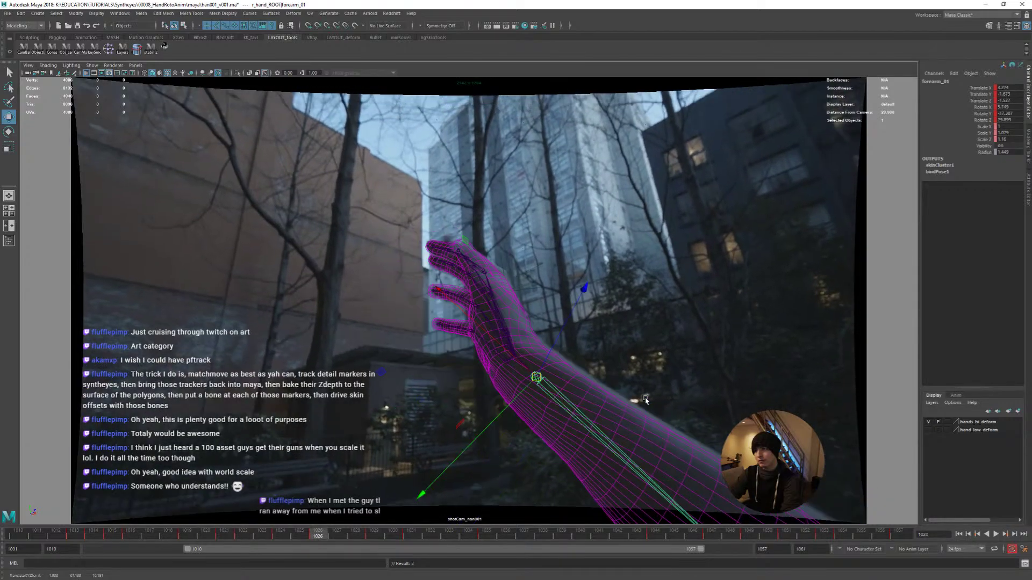
key(alt+v)
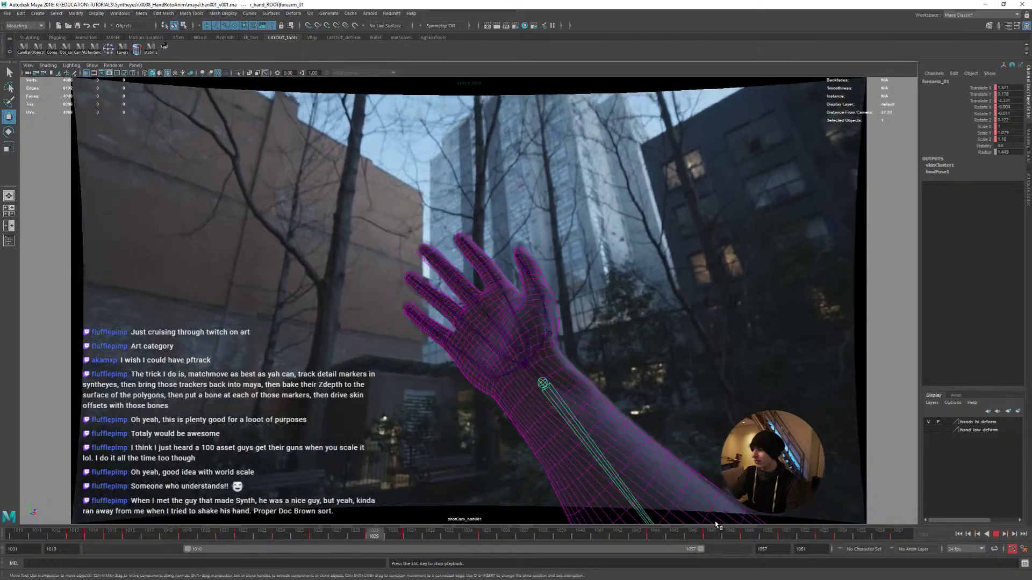
key(Escape)
Switch to SynthEyes, examine the hand mesh and its trackers against the footage at frame 1015, and return to Maya
key(alt+Tab)
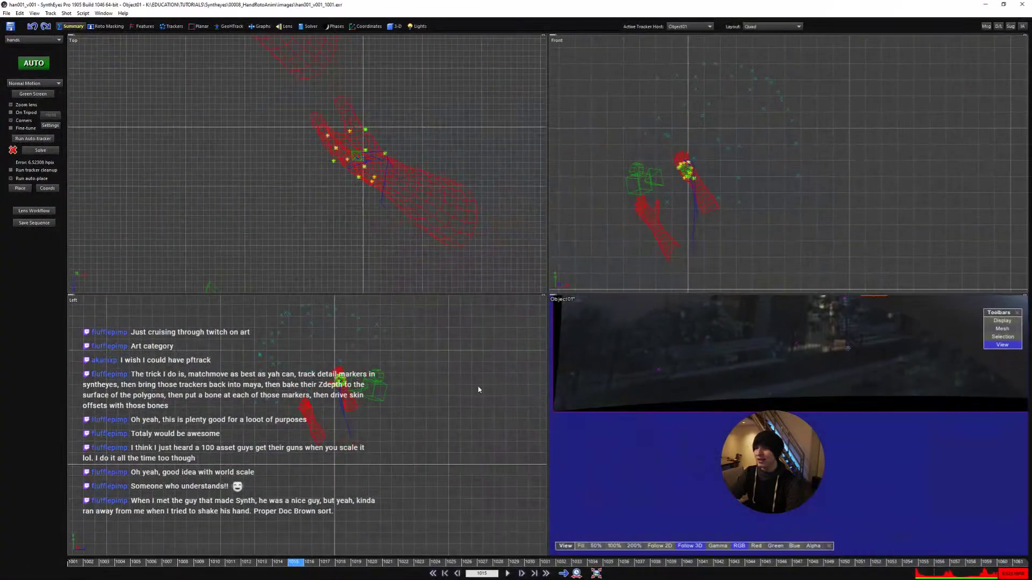
click(405, 383)
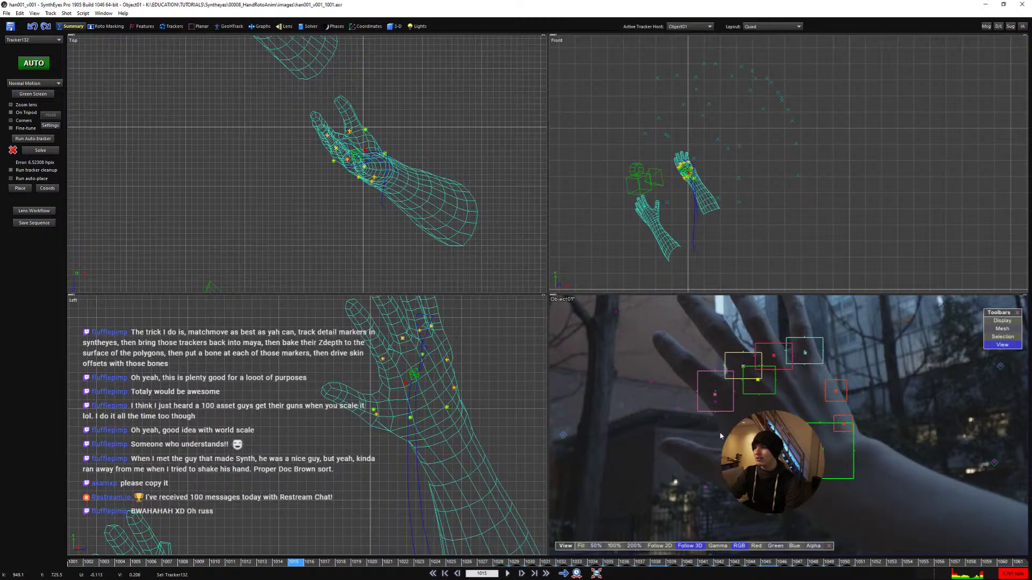
click(480, 228)
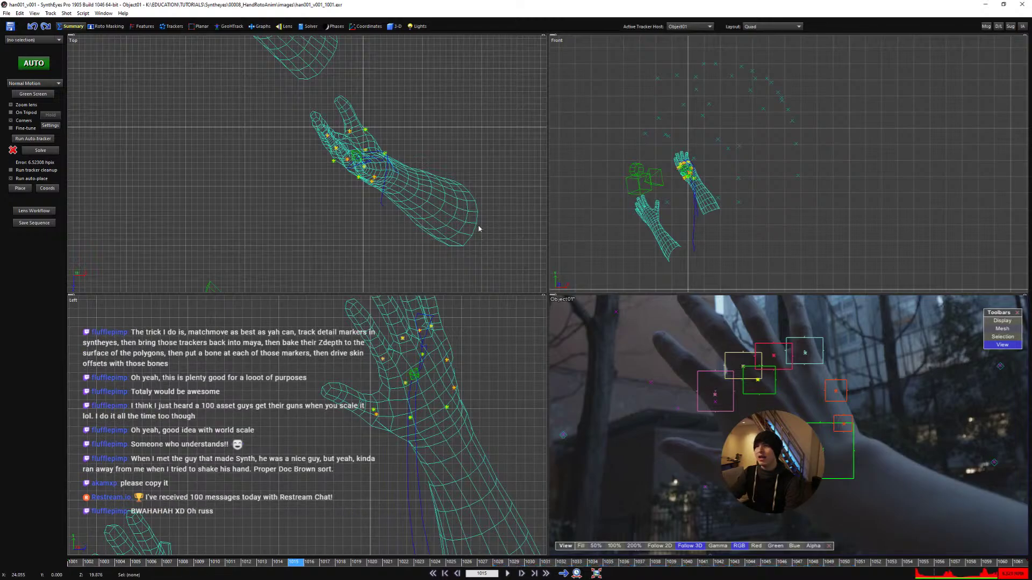
click(83, 13)
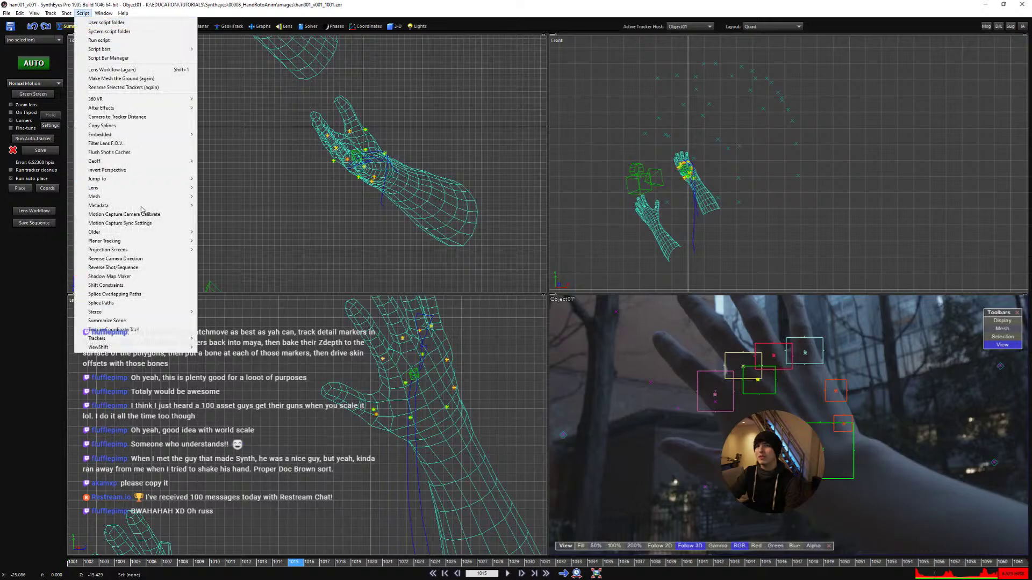
click(669, 383)
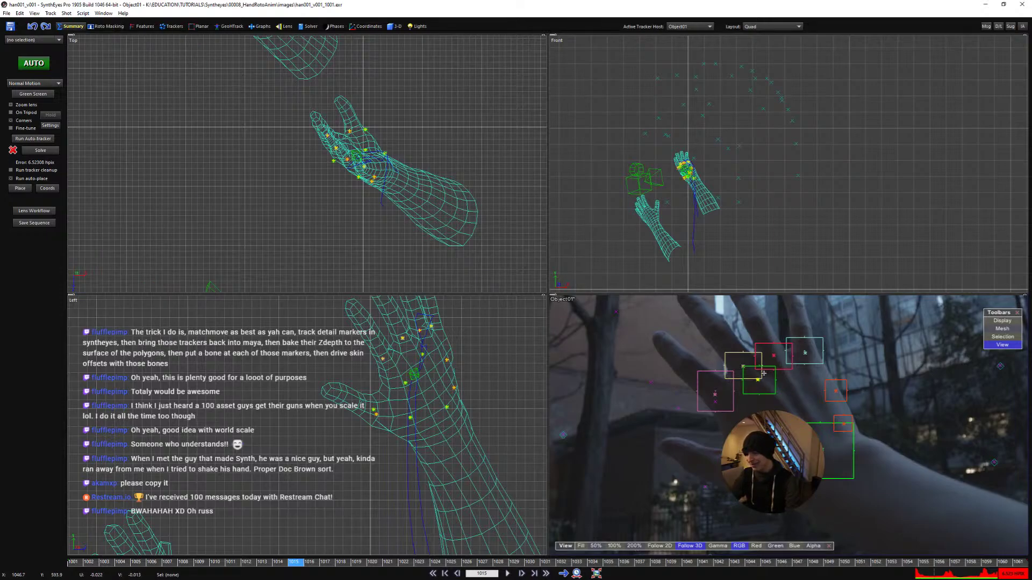
scroll(756, 399, down, 2)
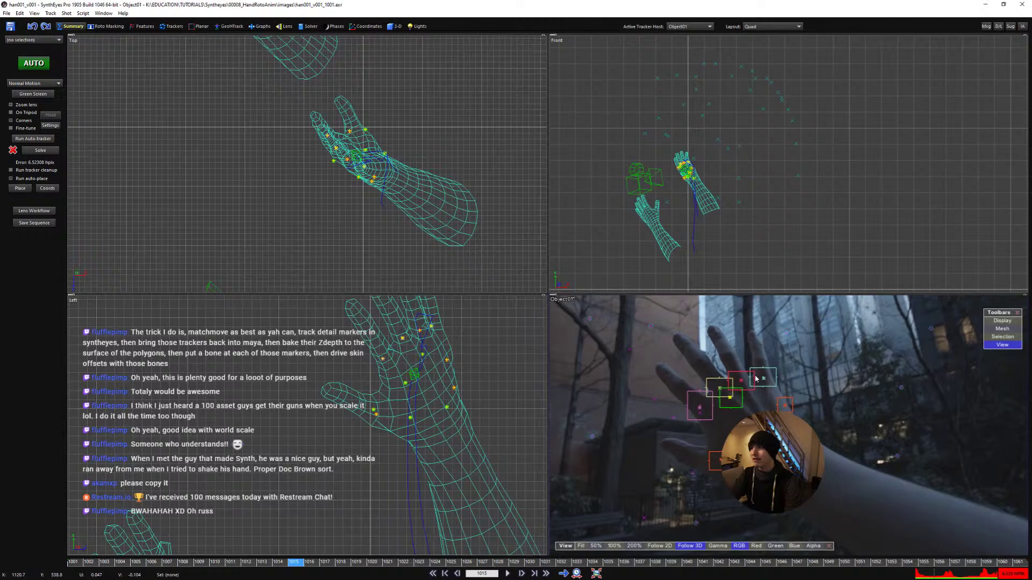
scroll(756, 399, down, 2)
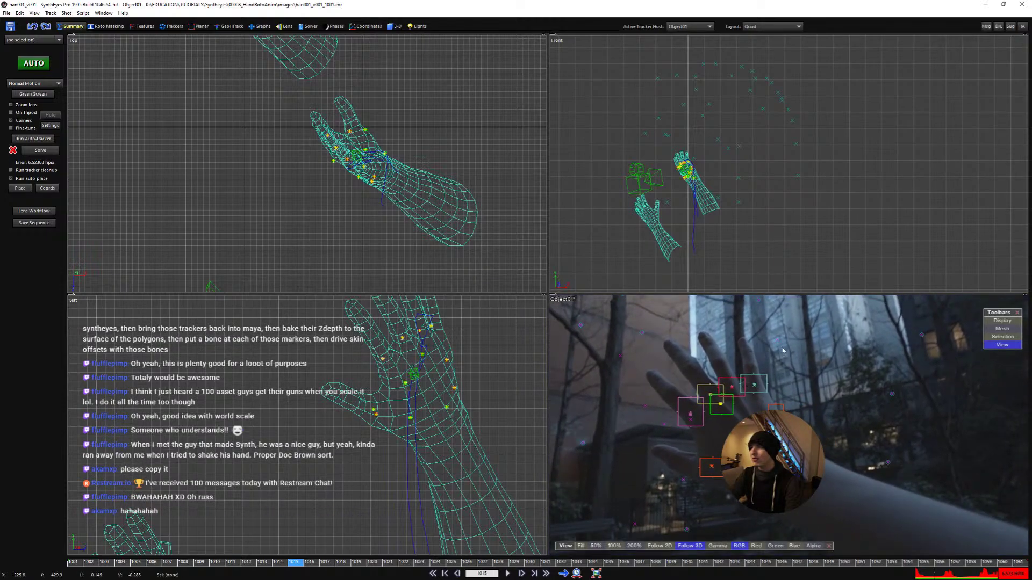
click(985, 4)
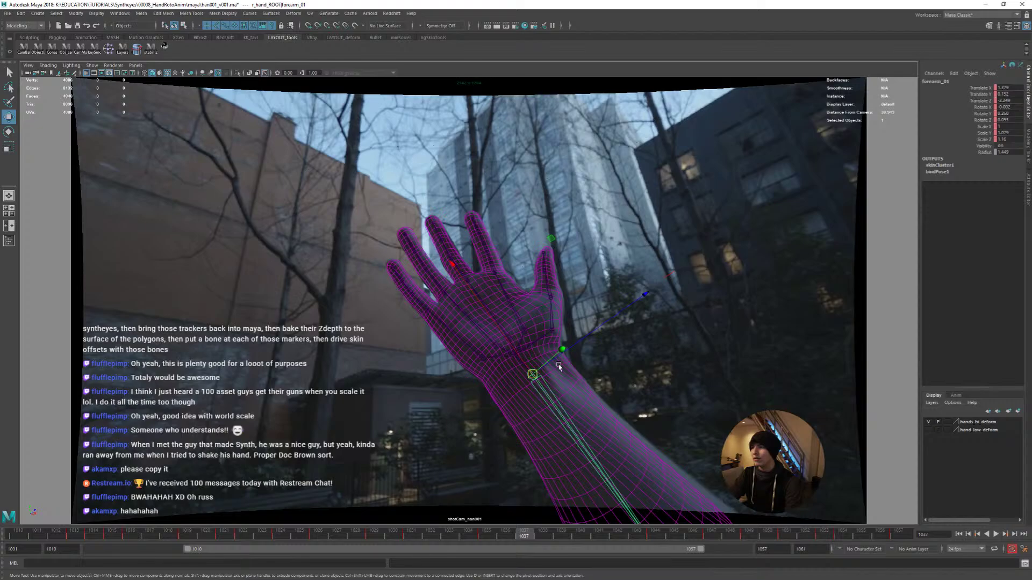
Play back the shot and scrub around frames 1037–1042 to check how the forearm mesh follows the plate
key(alt+v)
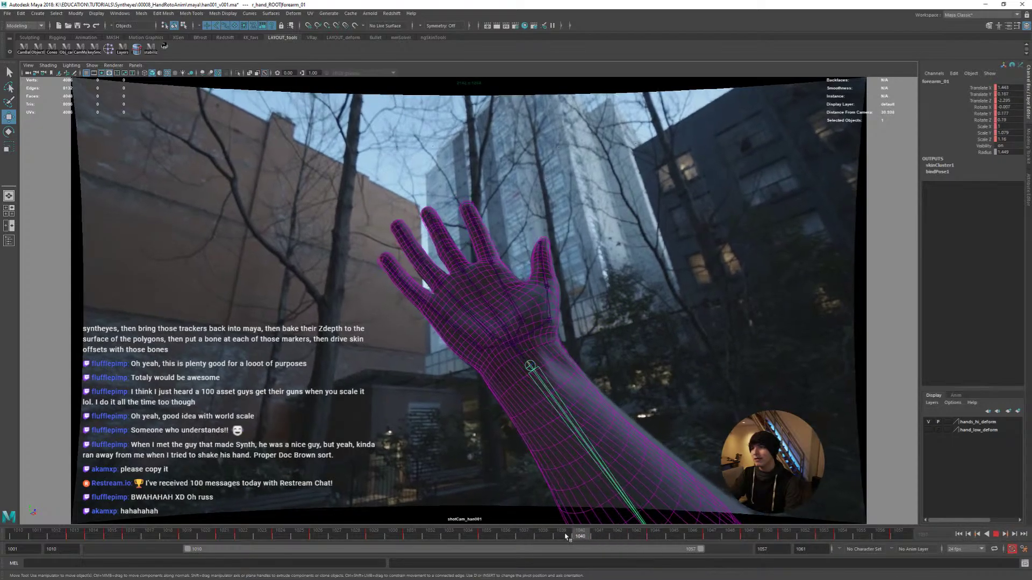
key(alt+v)
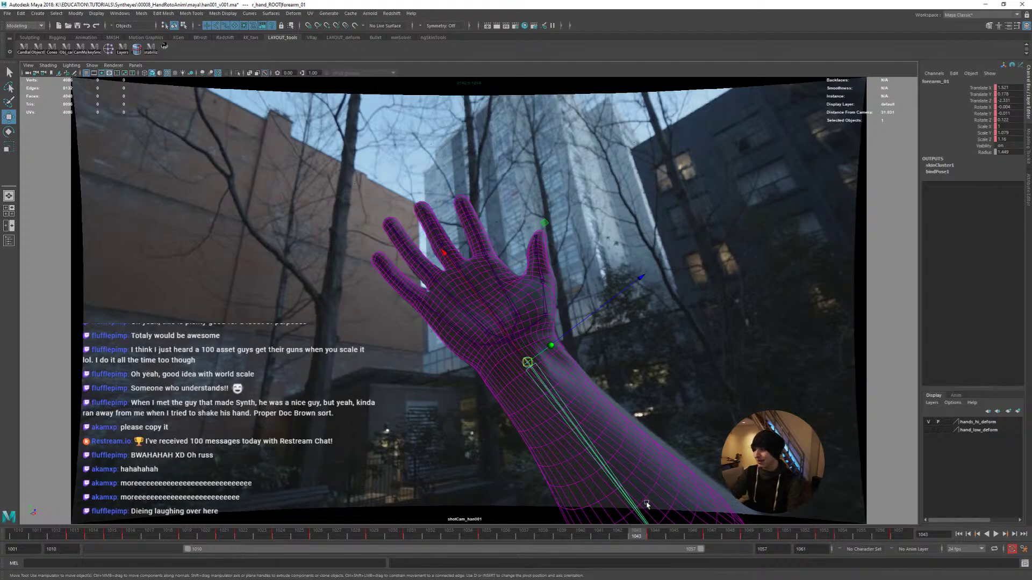
drag(657, 543, 587, 520)
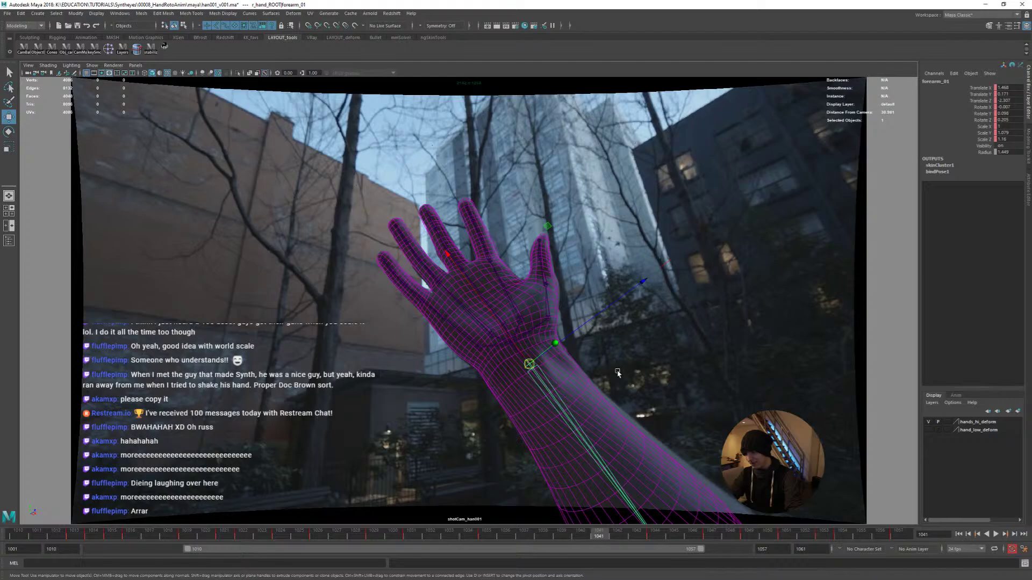
Shift forearm_01 at frame 1047 to fit the filmed wrist, key its translation and compare neighbouring keys
drag(598, 537, 709, 540)
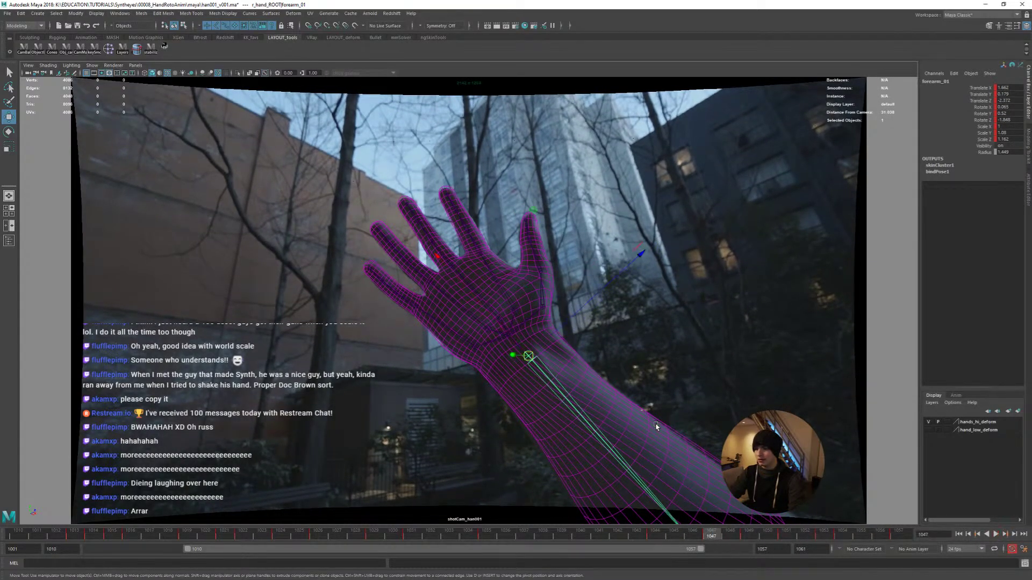
key(shift+w)
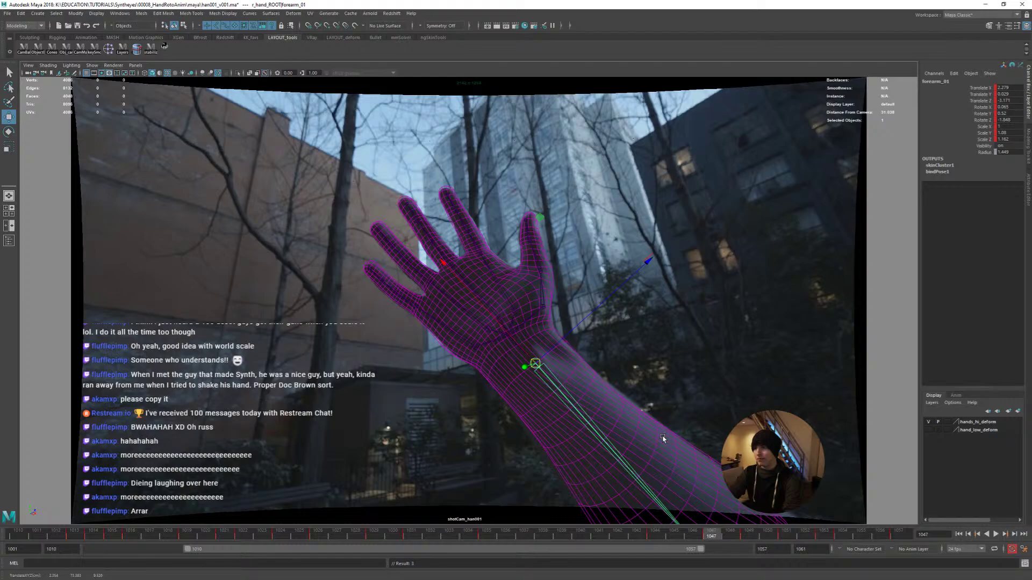
key(comma)
key(period)
key(comma)
Advance to frame 1051 and move forearm_01 so the mesh lines up with the filmed forearm
key(period)
key(period)
key(period)
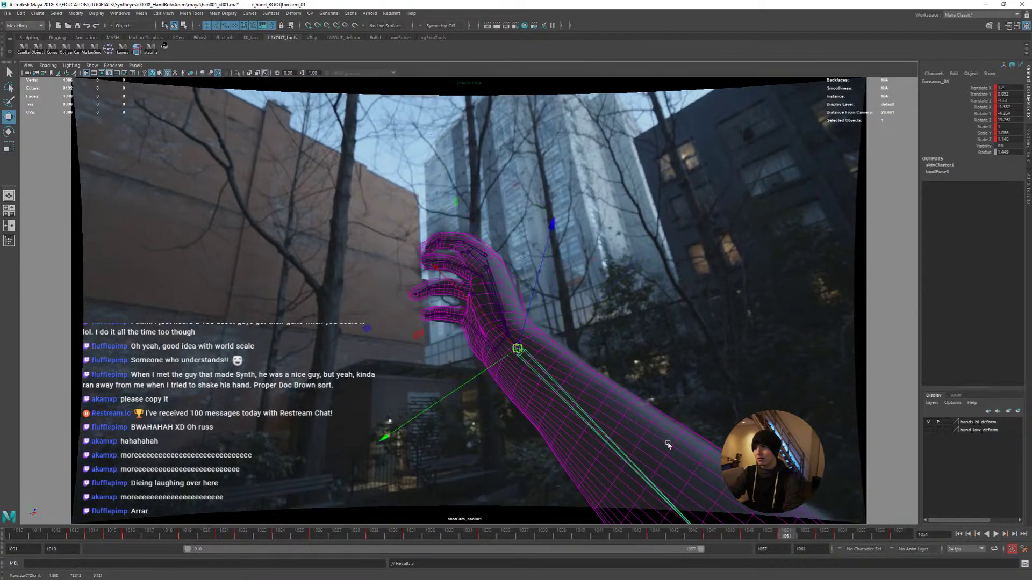
key(period)
key(period)
key(period)
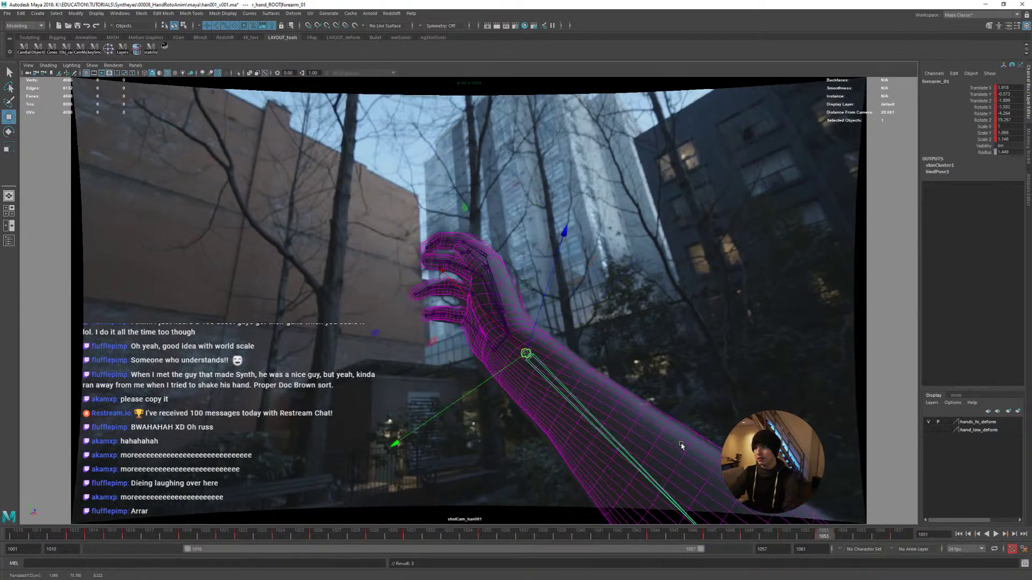
Deselect the forearm joint, play back the shot to review the match, and save the scene
drag(755, 532, 636, 533)
click(725, 372)
key(ctrl+s)
key(alt+v)
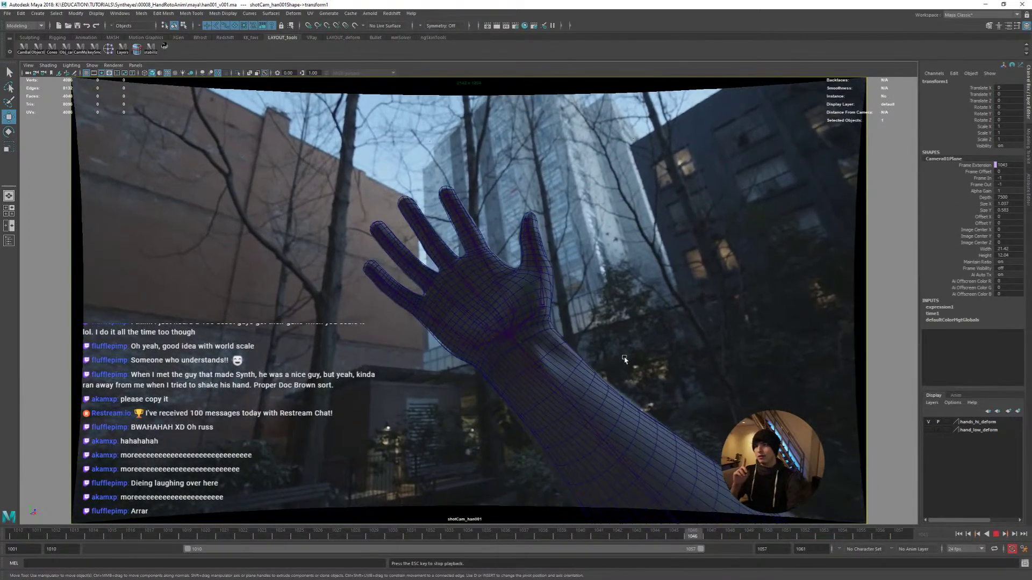
key(Escape)
drag(741, 532, 636, 533)
key(ctrl+s)
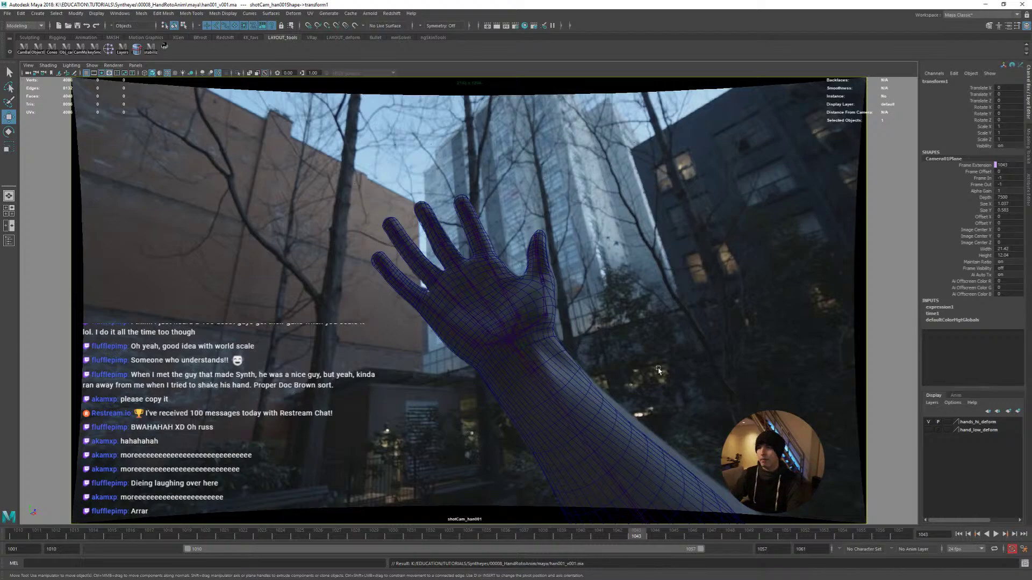
Select a vertex on the fist of hands_hiRes_deform at frame 1054 and stabilize the camera view on it
click(551, 251)
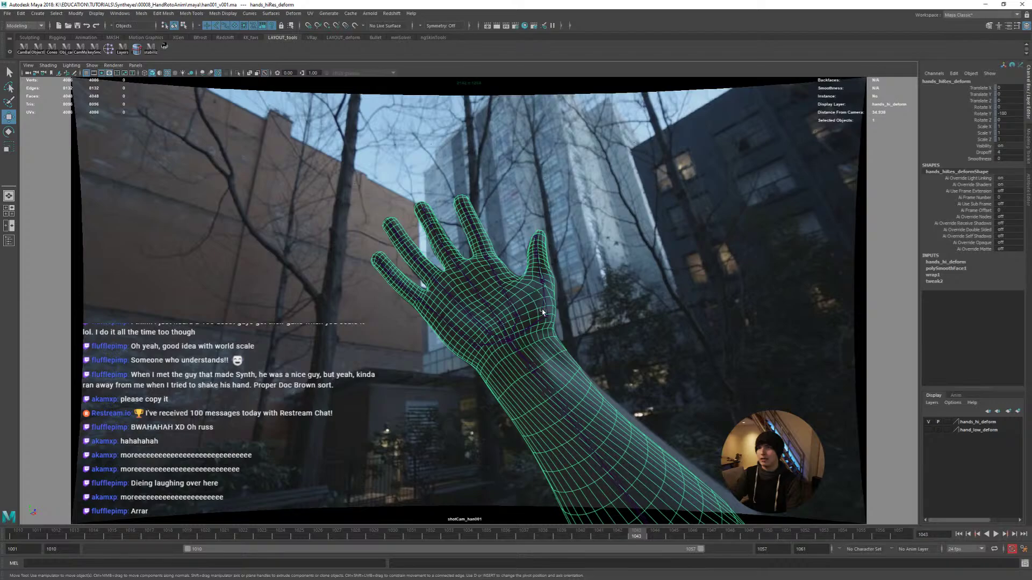
key(alt+v)
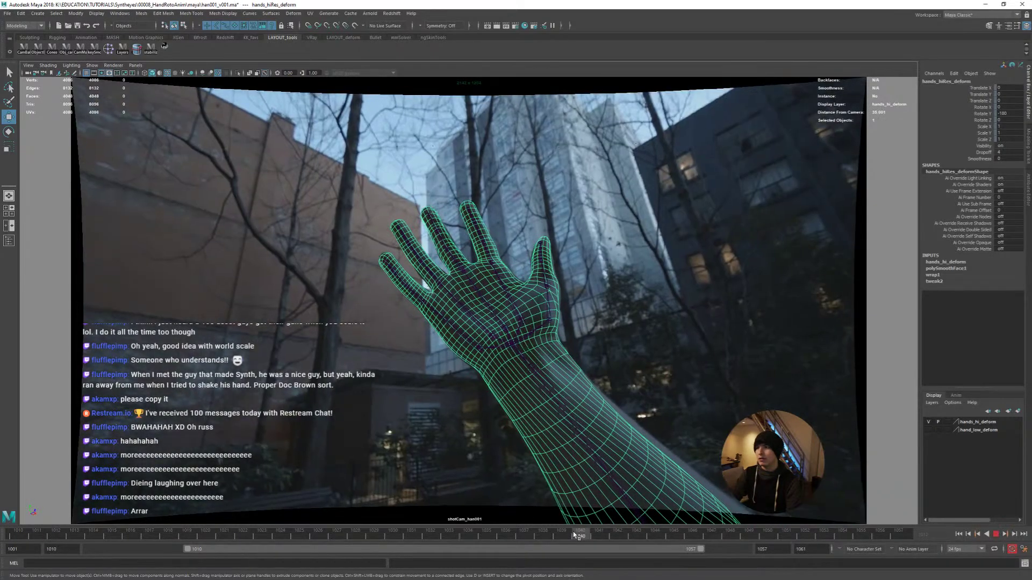
key(alt+v)
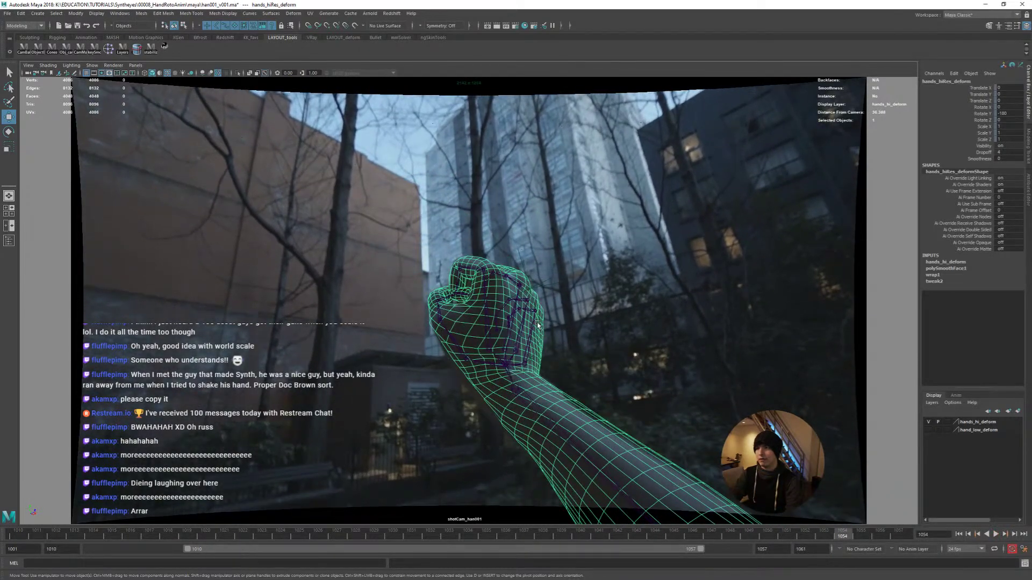
key(F9)
click(502, 290)
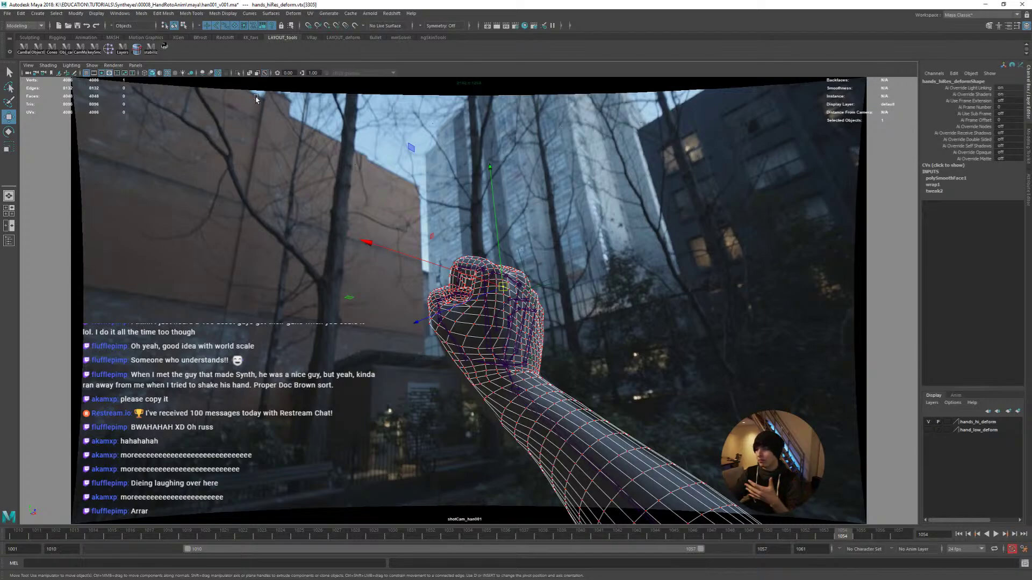
click(164, 49)
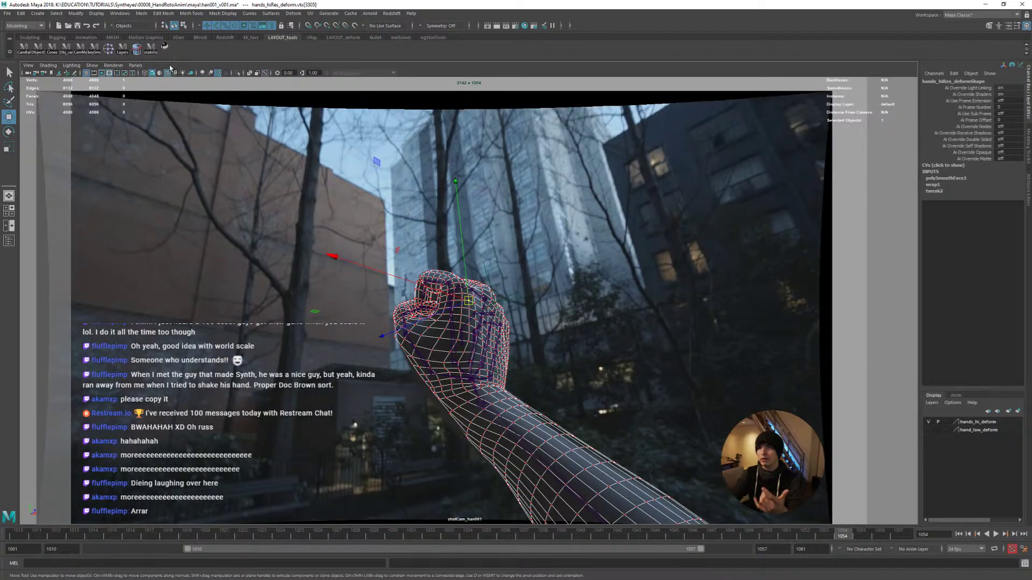
Examine the fist up close in the stabilized view and play back the frames to check for sliding against the plate
right_drag(369, 271, 632, 321)
key(backslash)
right_drag(273, 210, 478, 345)
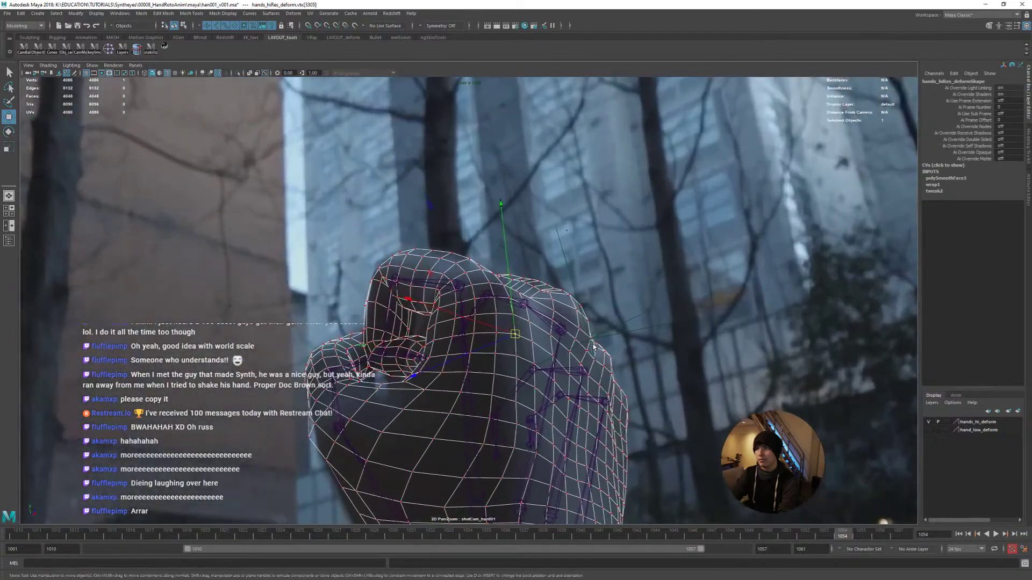
middle_drag(478, 345, 433, 299)
right_drag(434, 299, 470, 284)
key(alt+v)
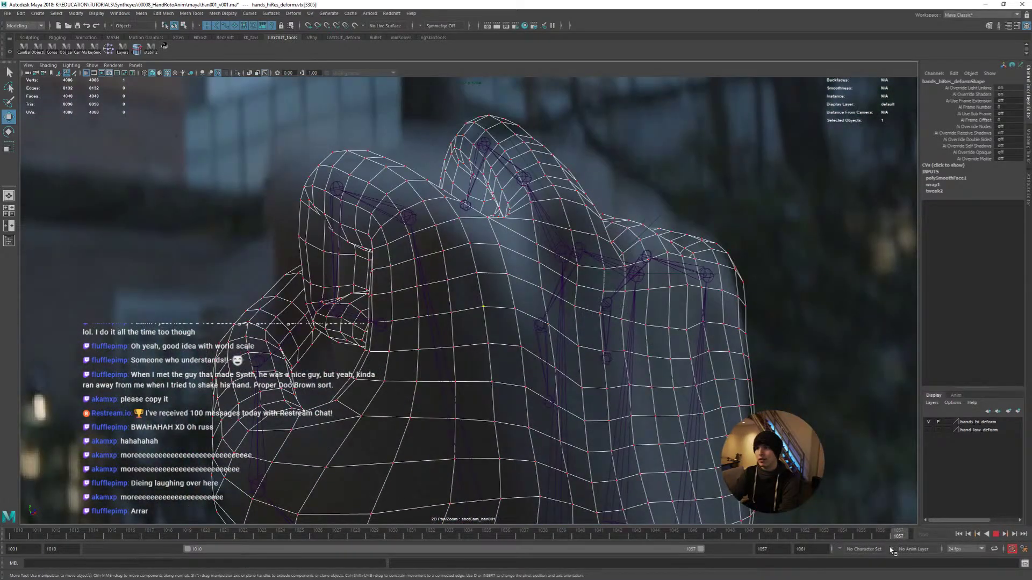
key(alt+v)
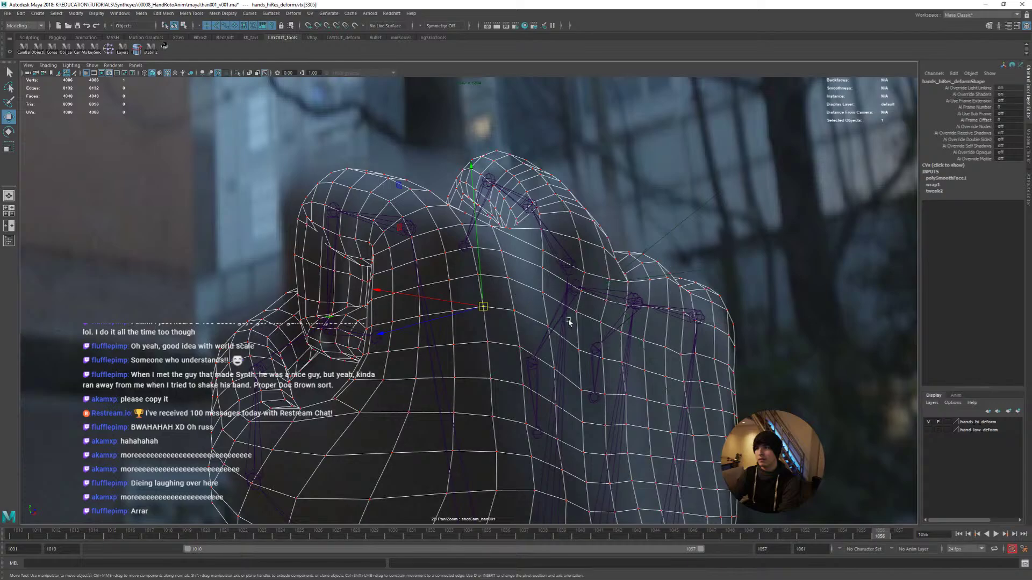
key(alt+v)
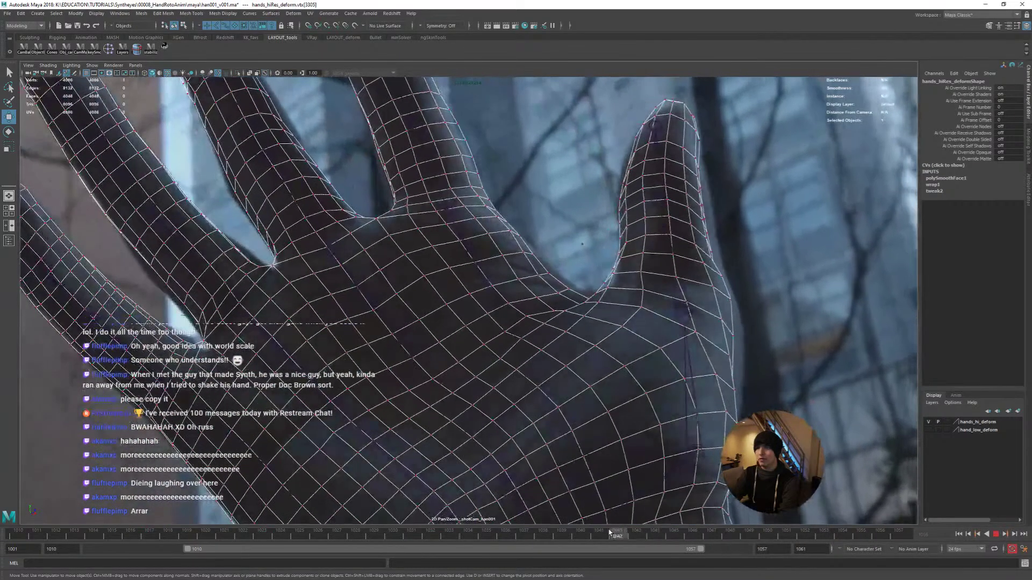
Stabilize the view on a palm vertex at frame 1040 and play back the open hand up close
click(580, 534)
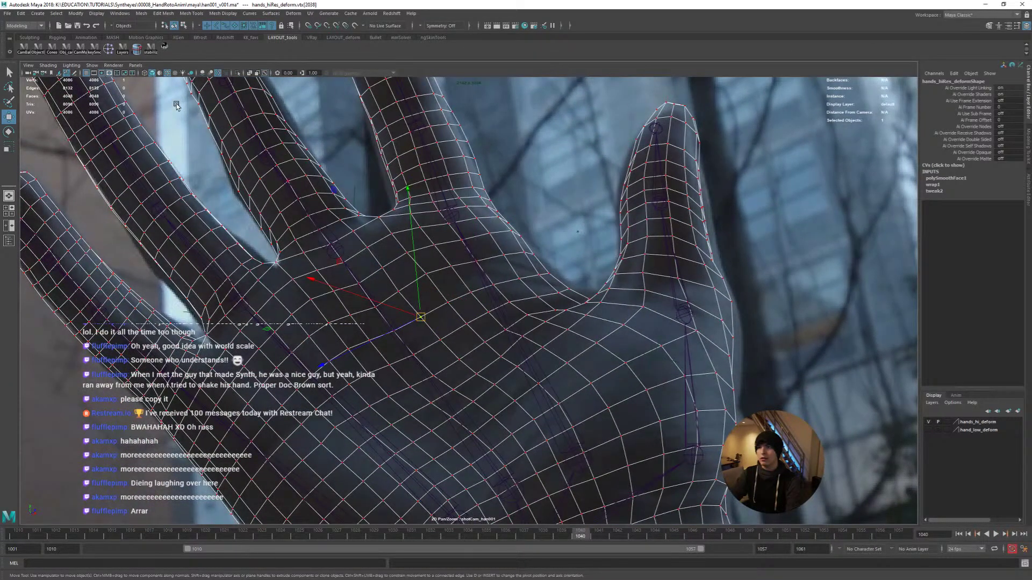
click(165, 47)
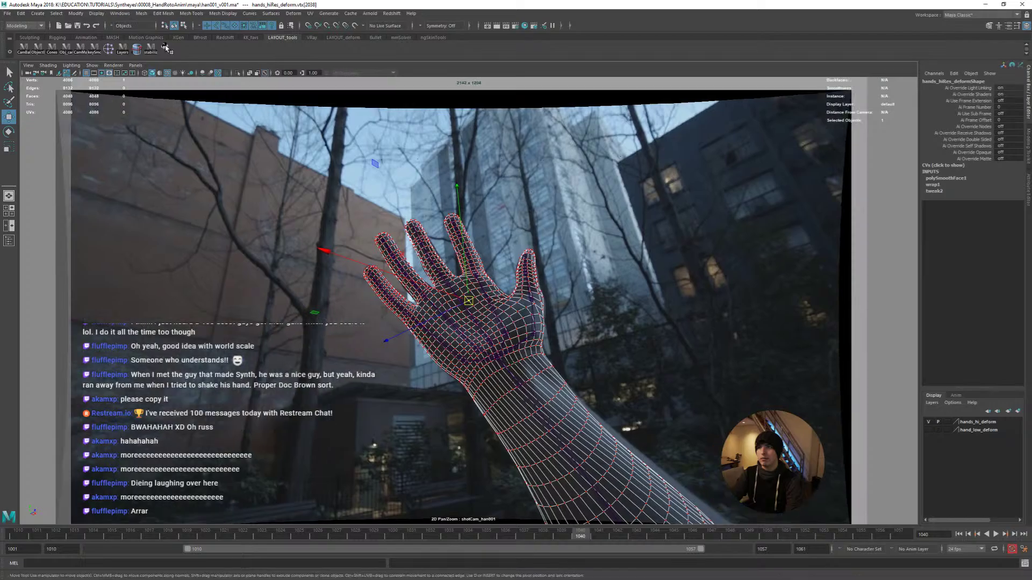
scroll(389, 314, up, 6)
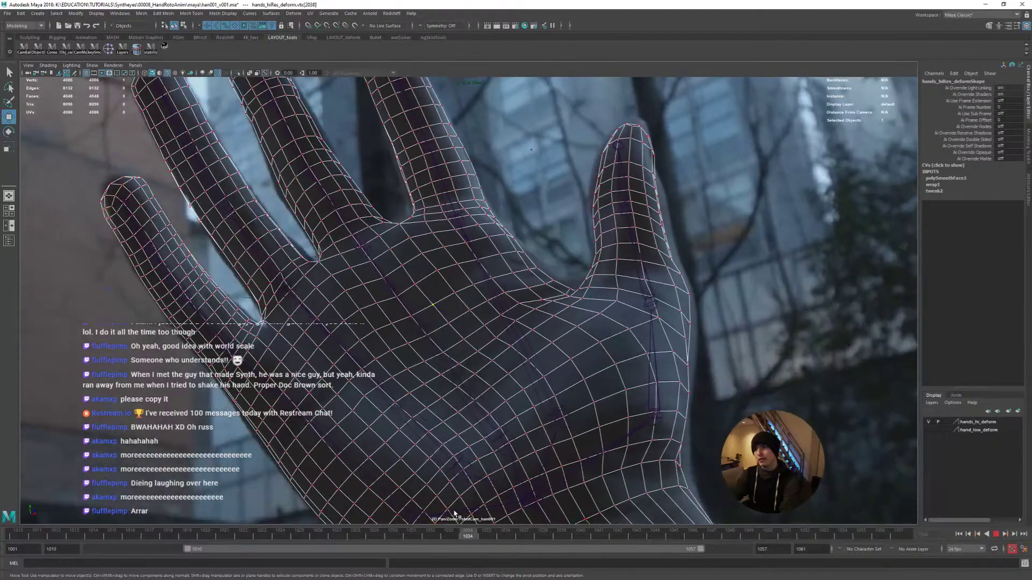
key(alt+v)
key(alt+v)
key(alt+v)
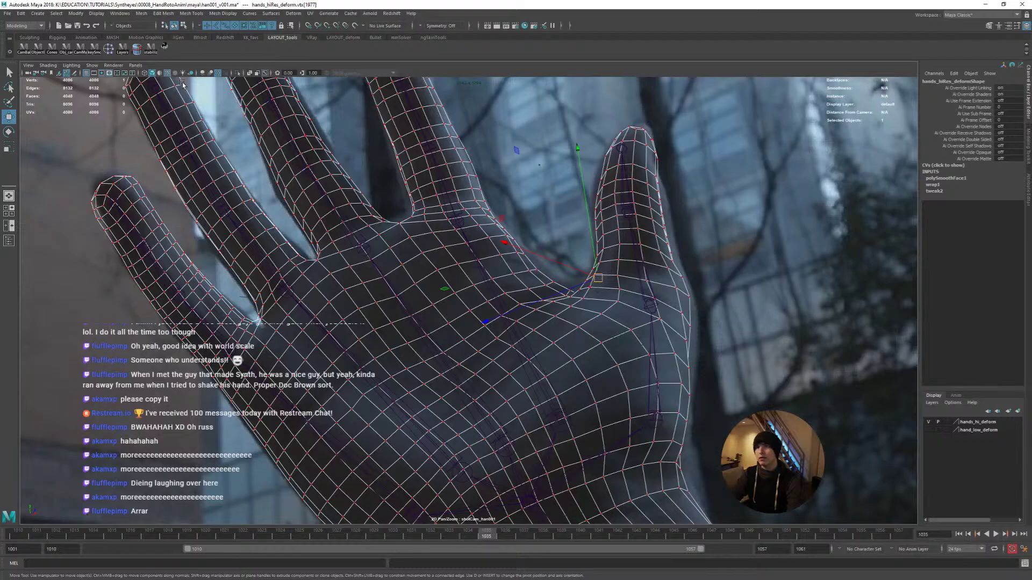
Stabilize the view on a vertex at the base of the thumb at frame 1035 and play back that area up close
scroll(500, 305, down, 5)
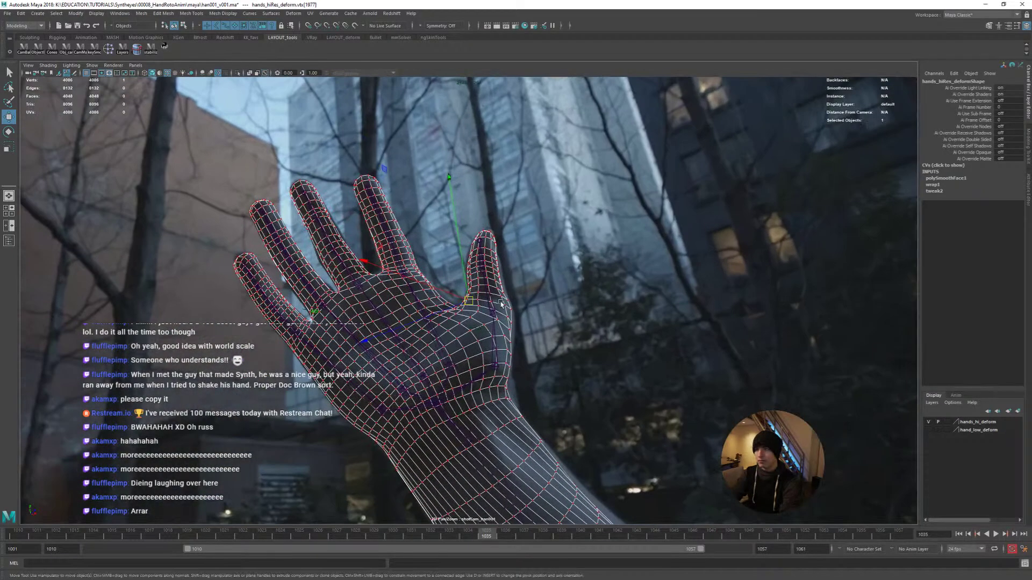
scroll(501, 305, up, 5)
key(alt+v)
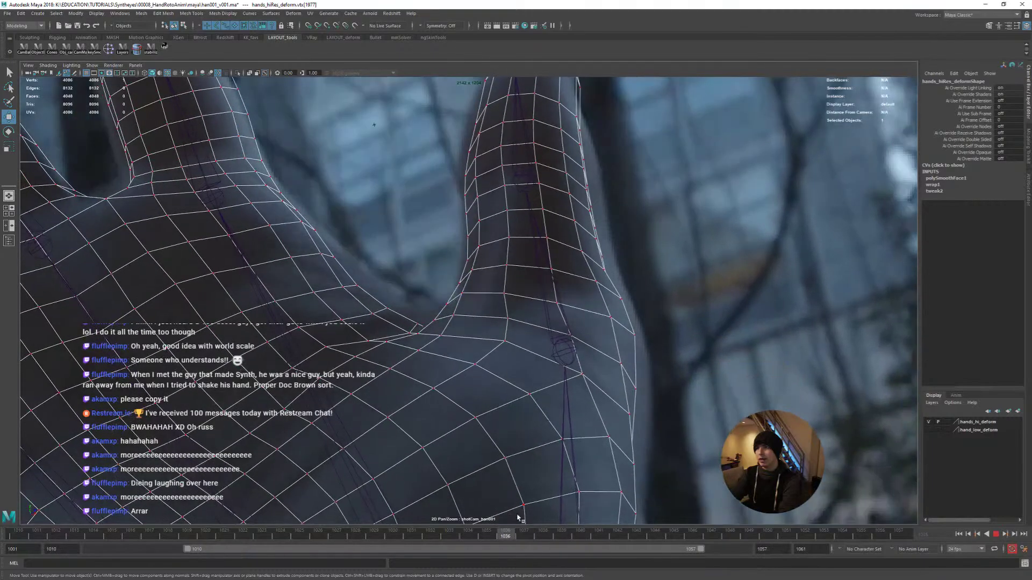
Play back the thumb-base area up close in the stabilized view and stop at frame 1040
key(alt+v)
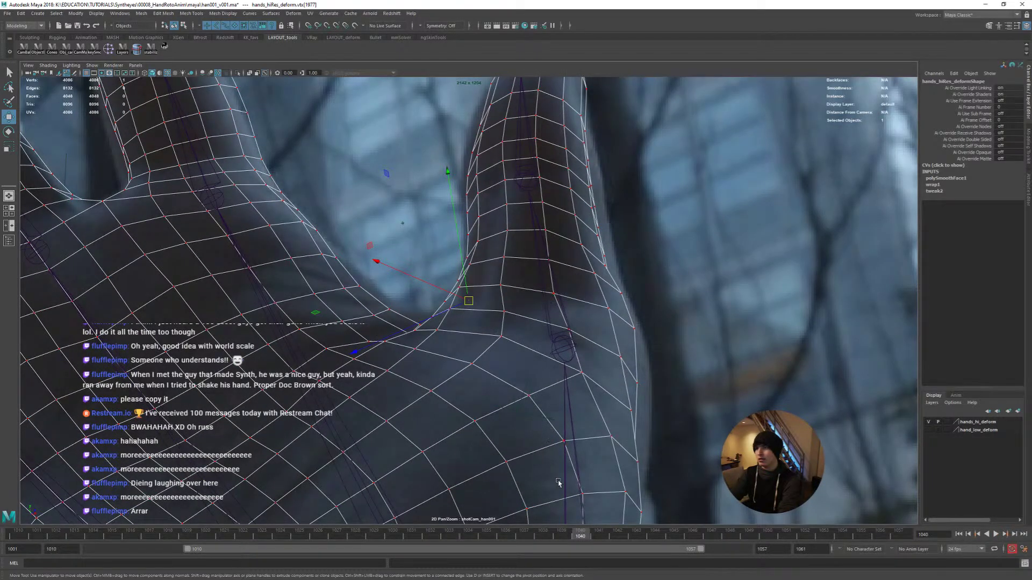
key(alt+v)
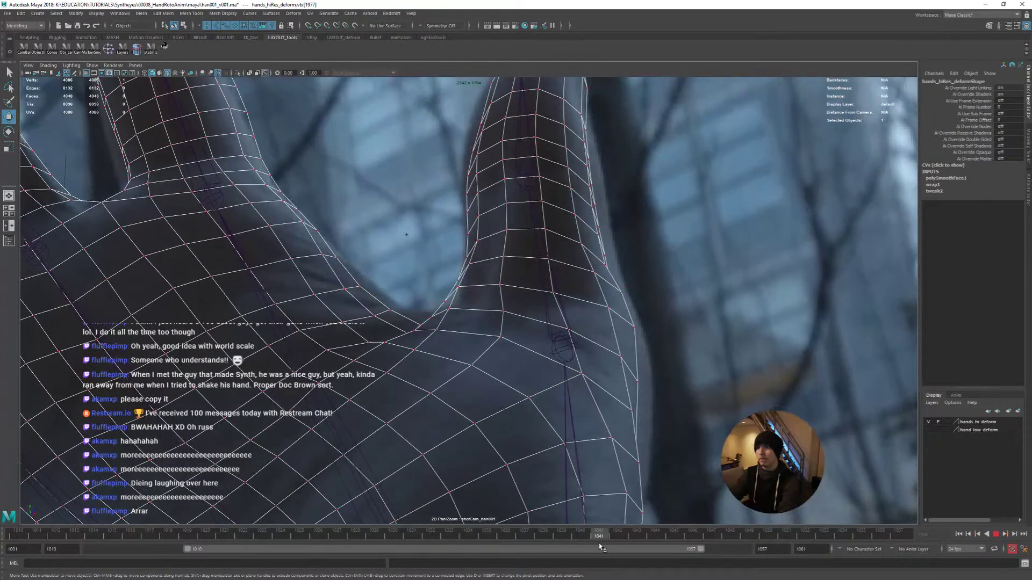
key(alt+v)
Show the hand_low_deform layer instead of hands_hi_deform and create a cluster on a thumb-base vertex of the low-res hand at frame 1040
click(503, 291)
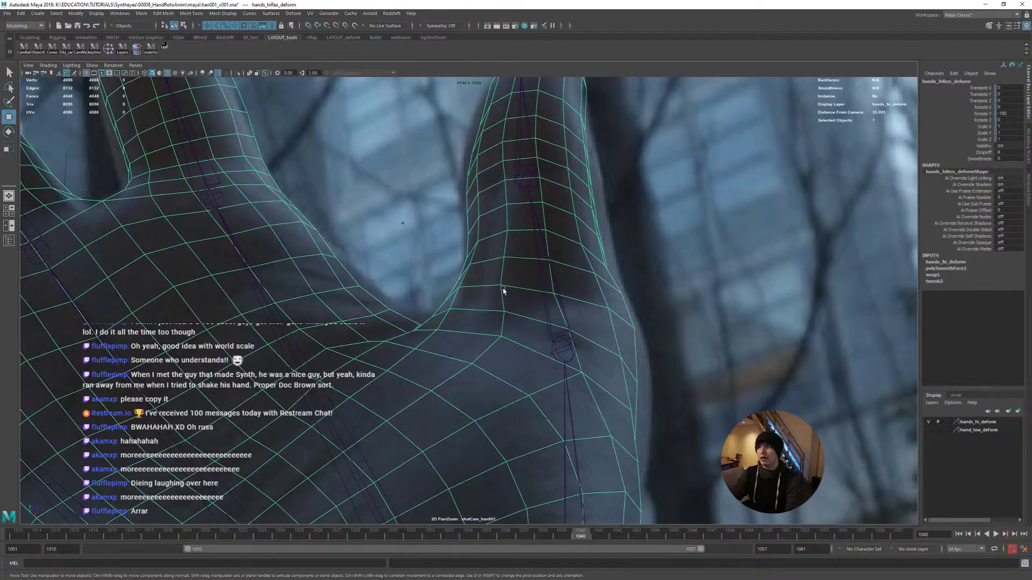
click(928, 430)
click(928, 422)
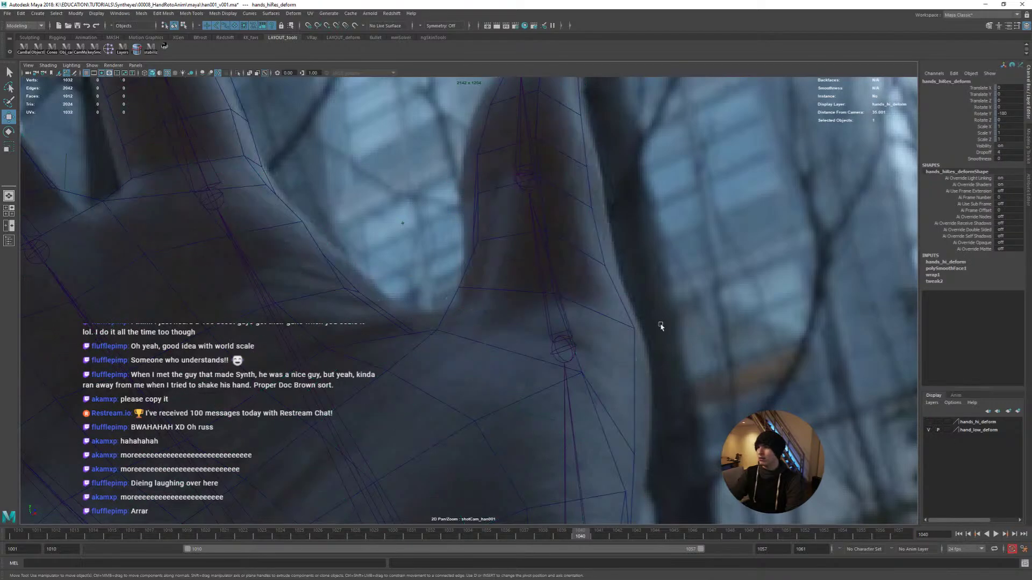
click(519, 293)
key(F9)
click(553, 294)
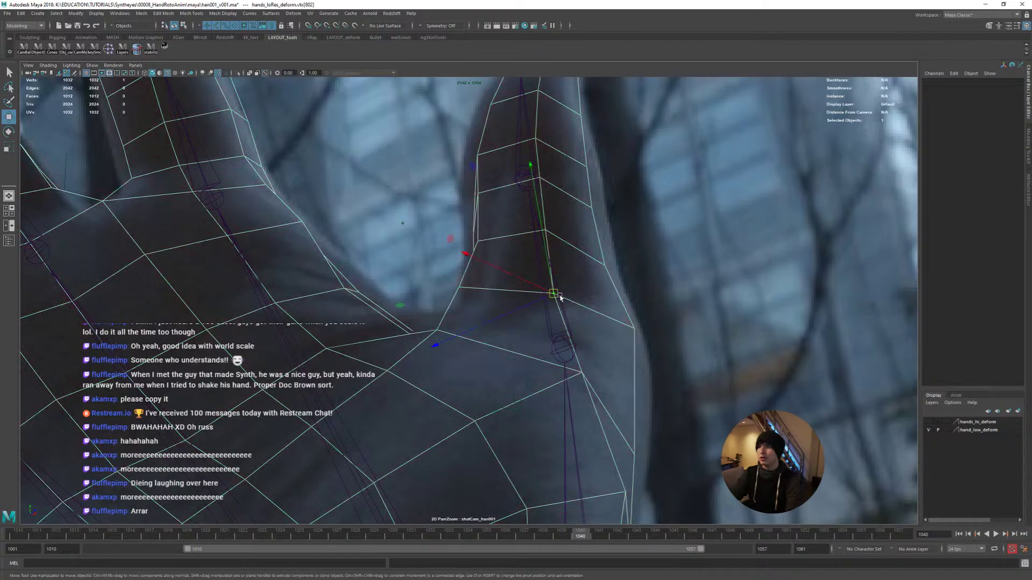
click(110, 50)
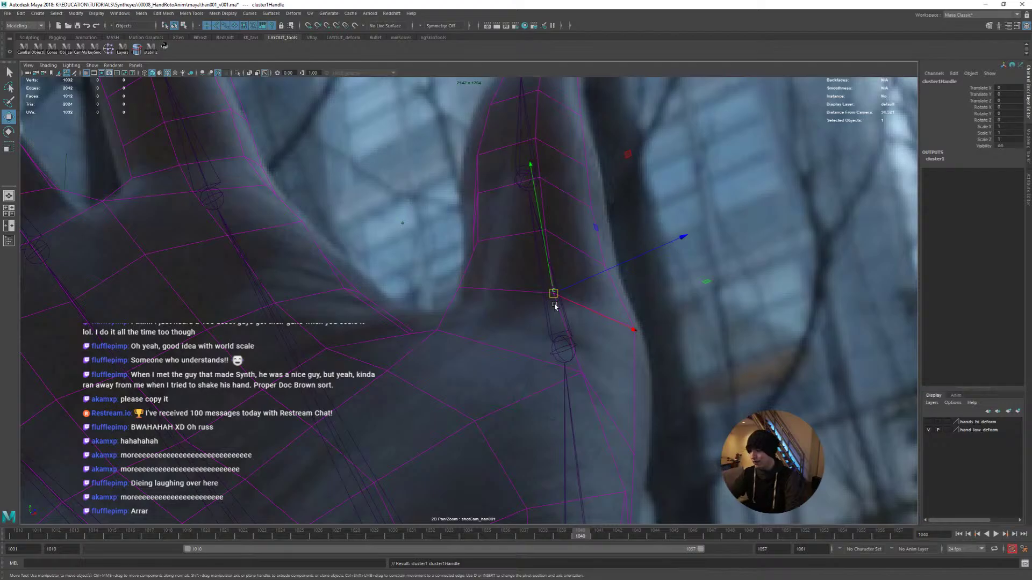
Show the hands_hi_deform layer again, shift the thumb-base cluster slightly to match the plate, undo the extra move, and key its translation at frame 1040
click(928, 423)
drag(553, 294, 553, 299)
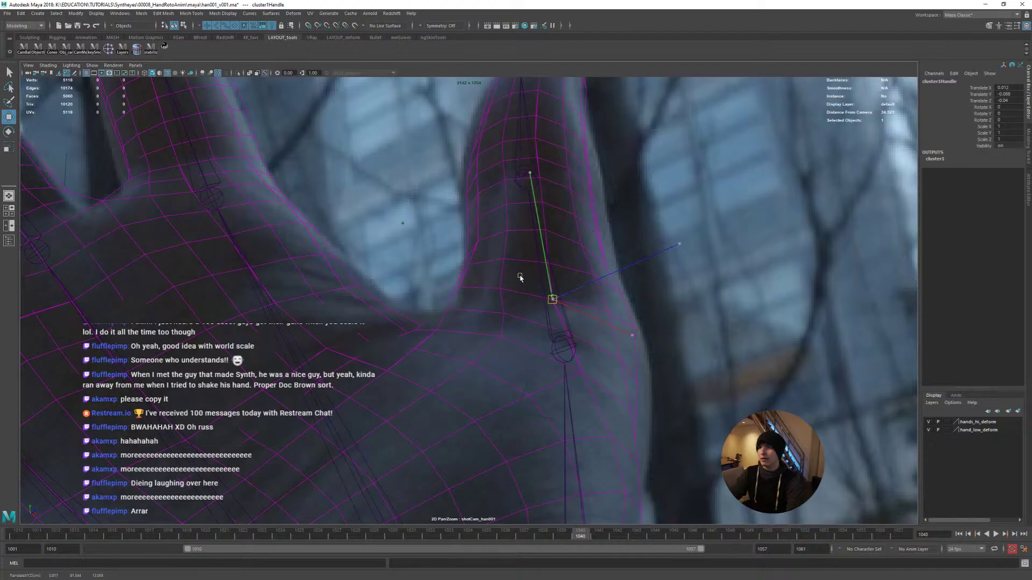
key(ctrl+z)
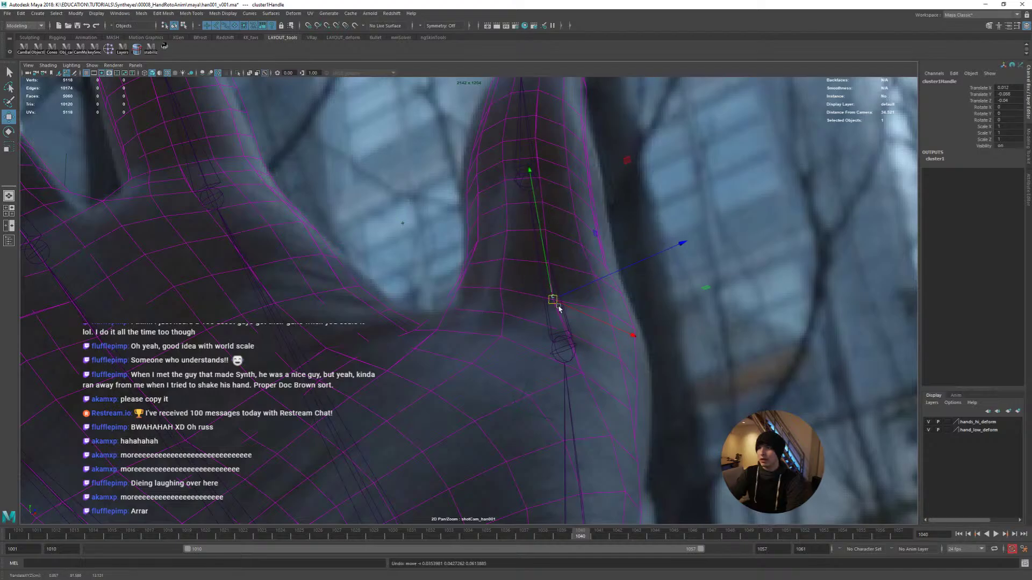
key(shift+w)
Adjust the thumb-base cluster at frame 1038, key its translation, and compare the fit with frame 1040
key(alt+comma)
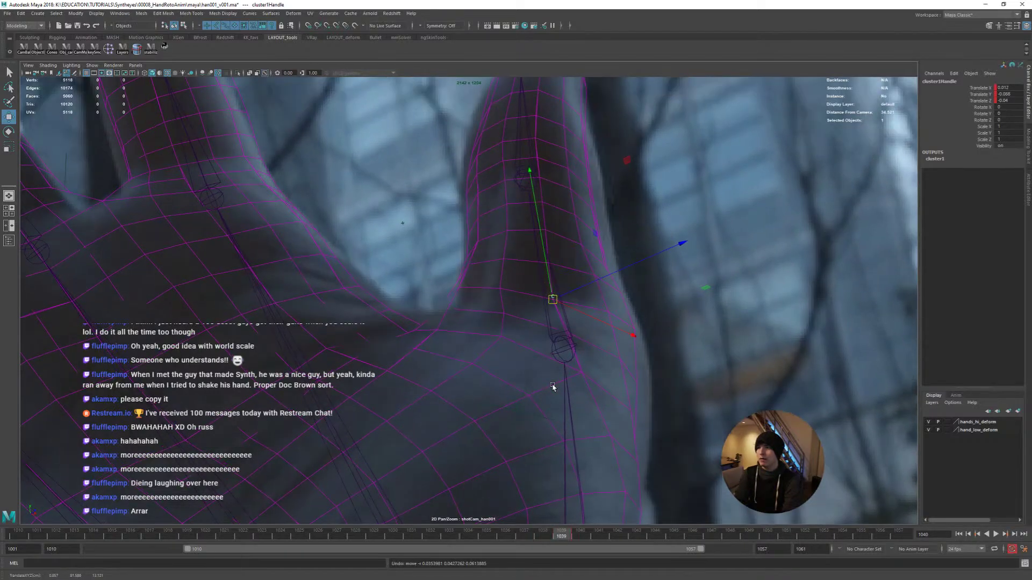
key(alt+comma)
key(shift+w)
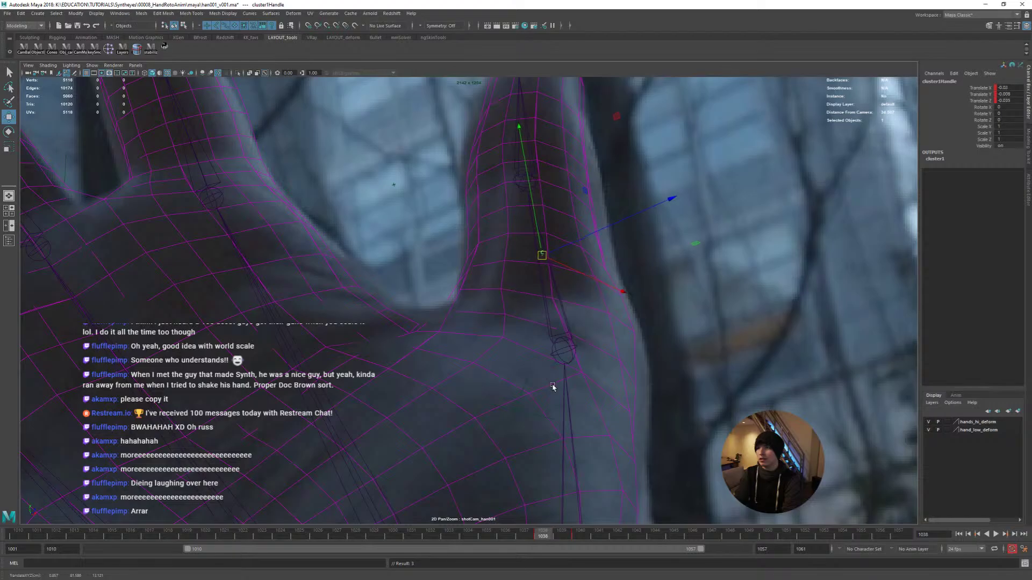
key(alt+period)
key(alt+period)
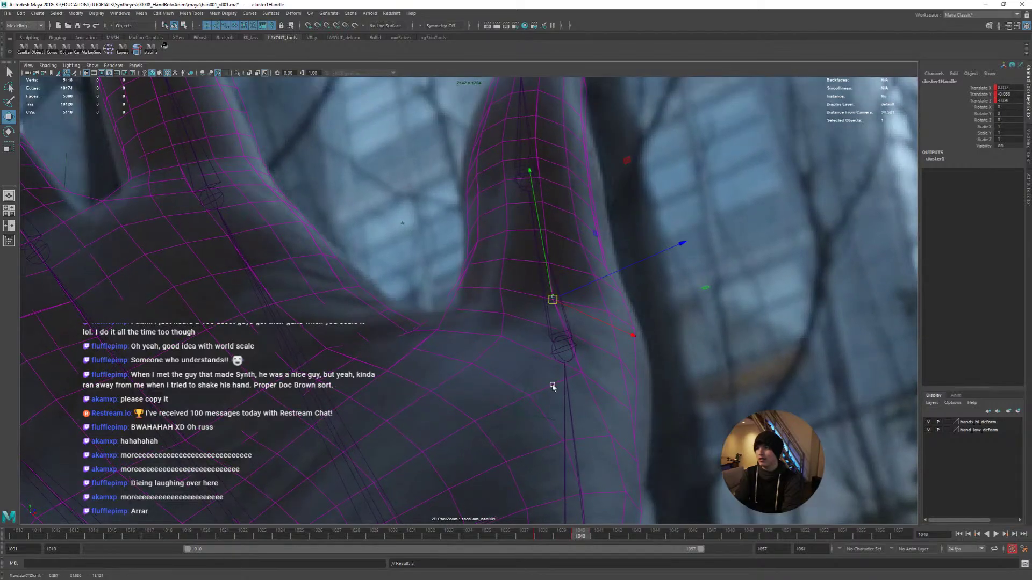
Nudge the thumb-base cluster at frame 1036 in small increments to follow the plate, comparing it against frame 1037
key(alt+comma)
key(alt+comma)
key(alt+comma)
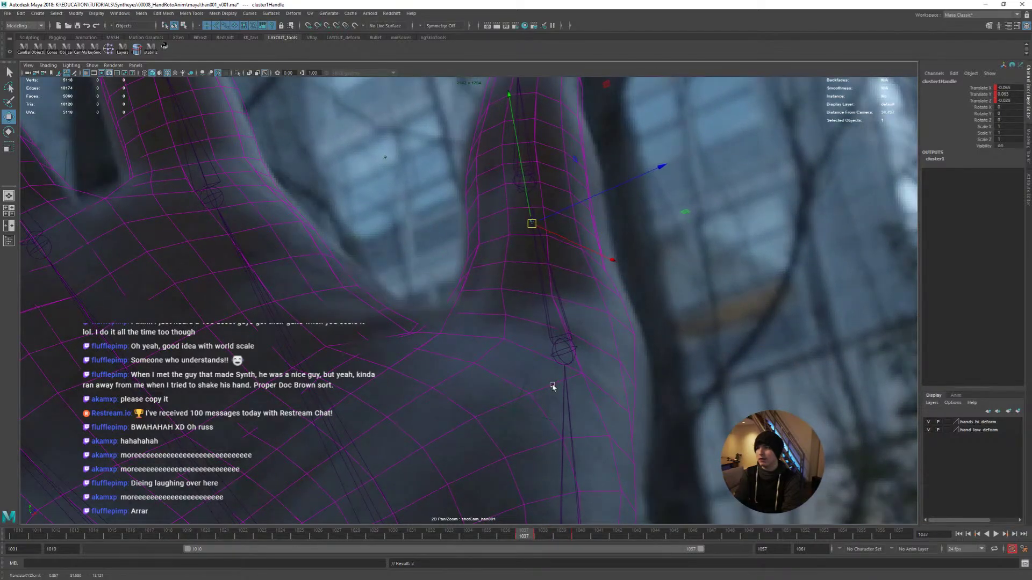
key(alt+comma)
key(alt+Up)
key(alt+Up)
key(alt+Up)
key(alt+Up)
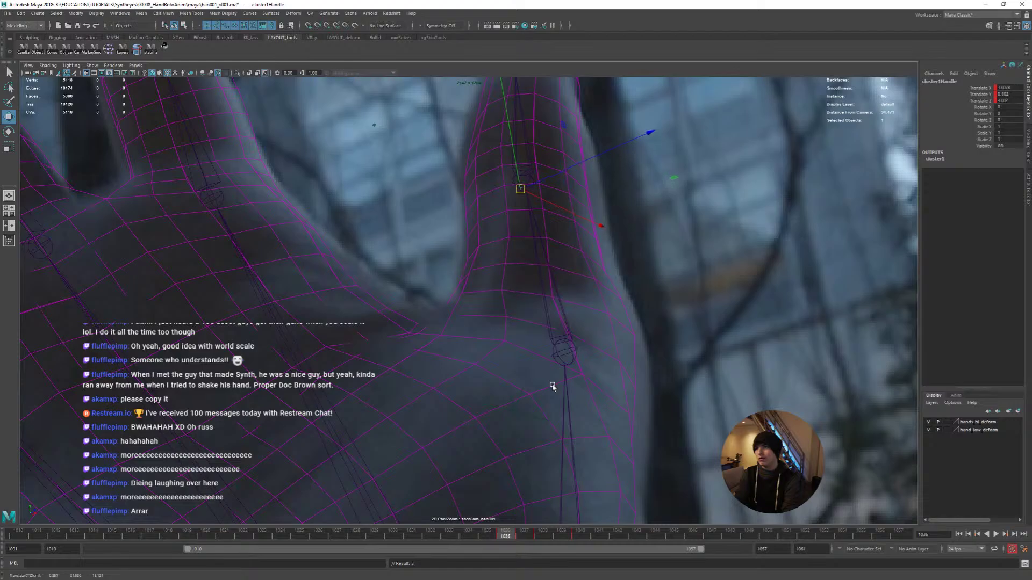
key(alt+Left)
key(alt+Left)
key(alt+period)
key(alt+comma)
key(alt+period)
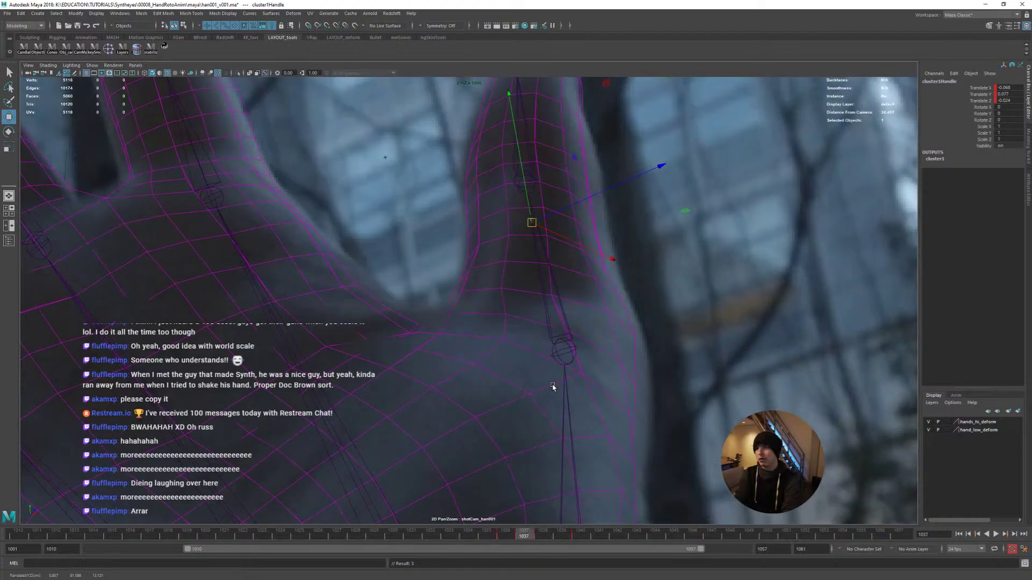
Nudge the thumb-base cluster at frame 1035 to follow the plate and step through the neighbouring frames to check for sliding
key(alt+comma)
key(alt+comma)
key(alt+Up)
key(alt+Left)
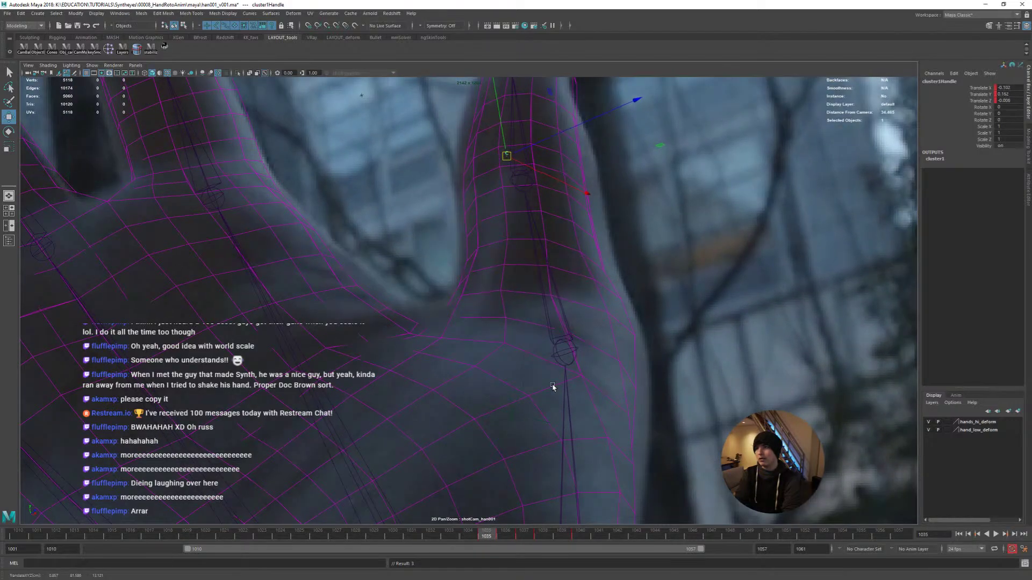
key(alt+period)
key(alt+comma)
key(alt+comma)
key(alt+period)
key(alt+period)
key(alt+comma)
key(alt+comma)
key(alt+period)
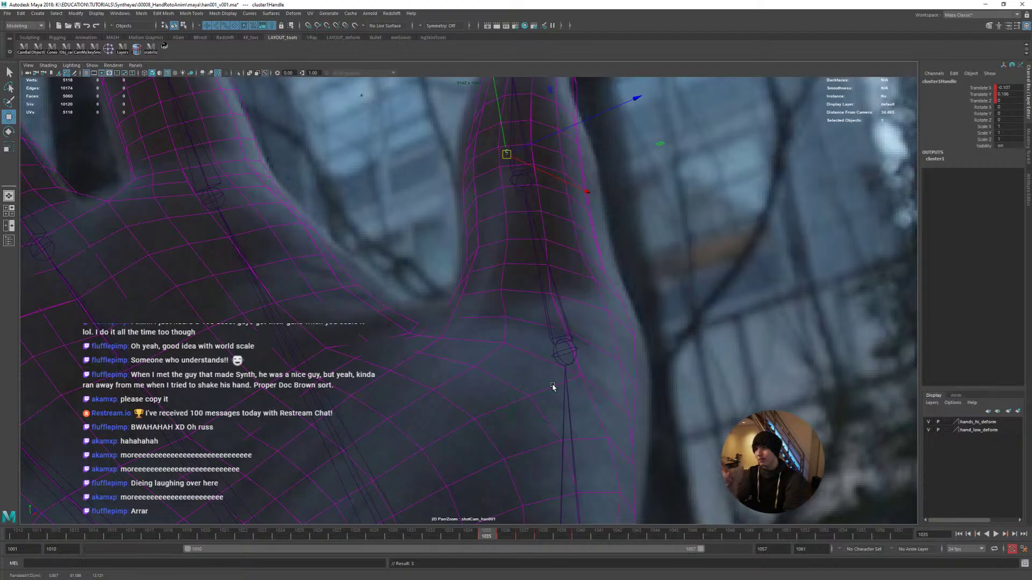
Adjust the thumb-base cluster at frame 1034 and refine it at frame 1035 so the mesh follows the plate
key(alt+comma)
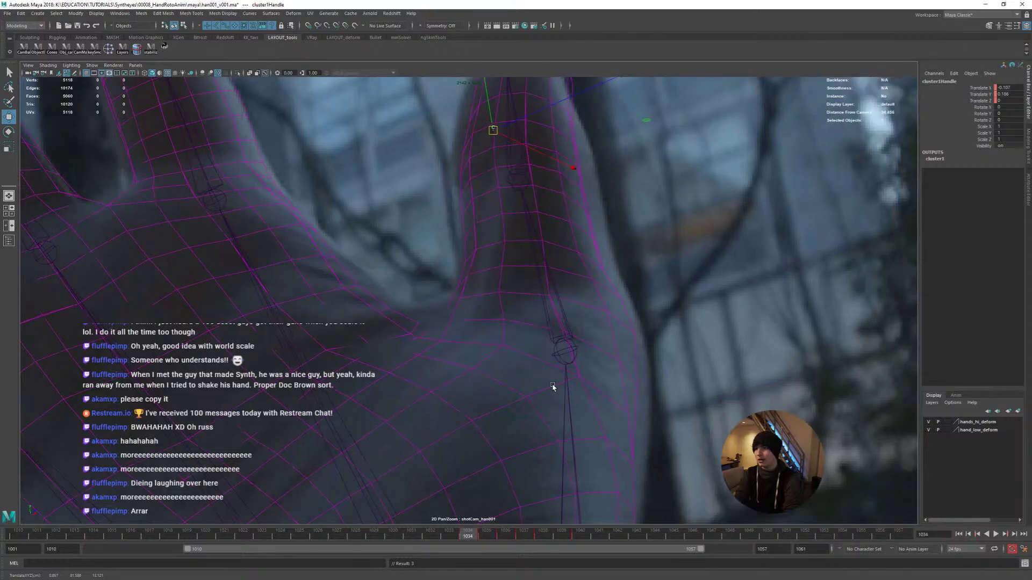
key(alt+period)
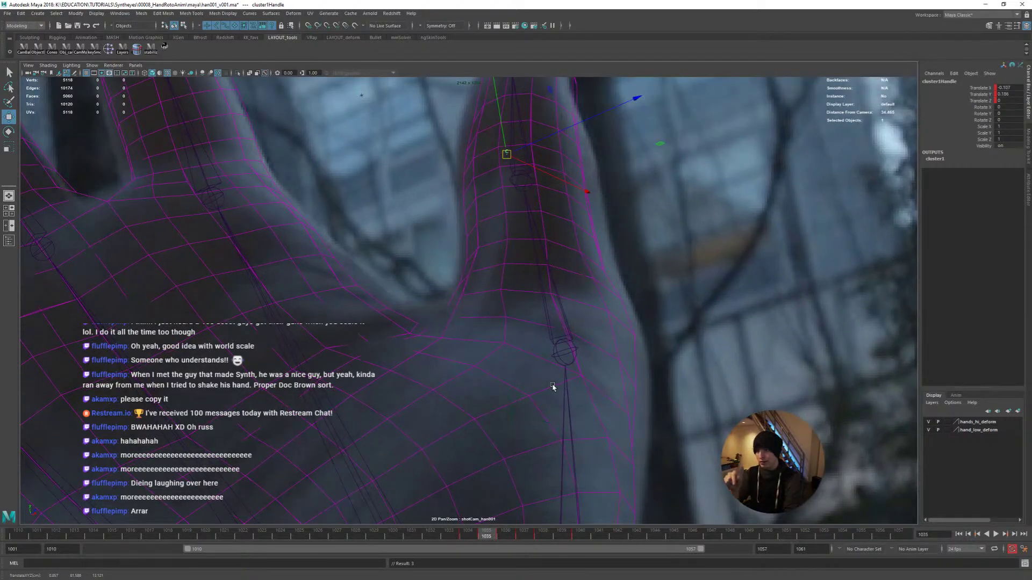
key(alt+comma)
key(alt+period)
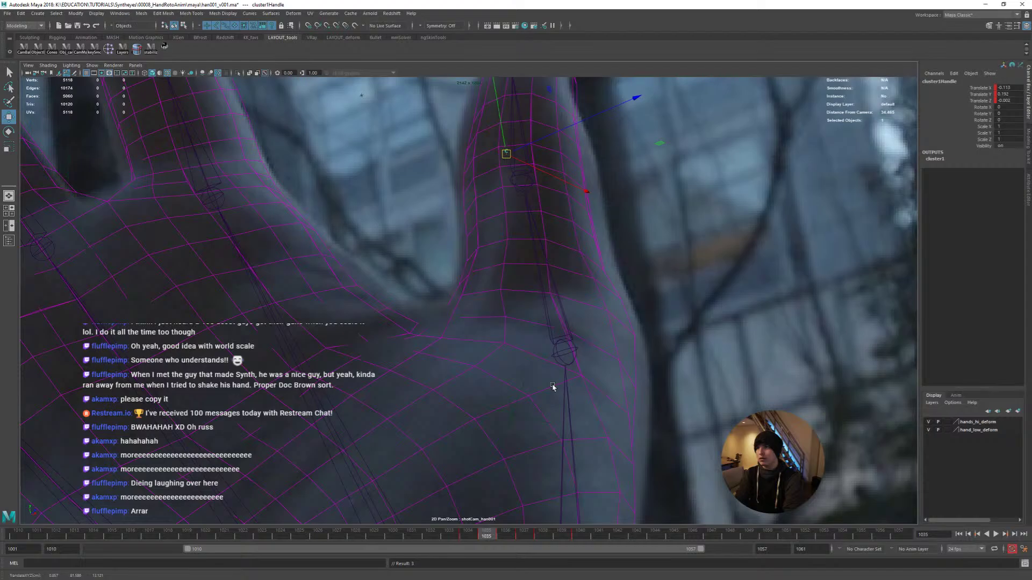
key(alt+comma)
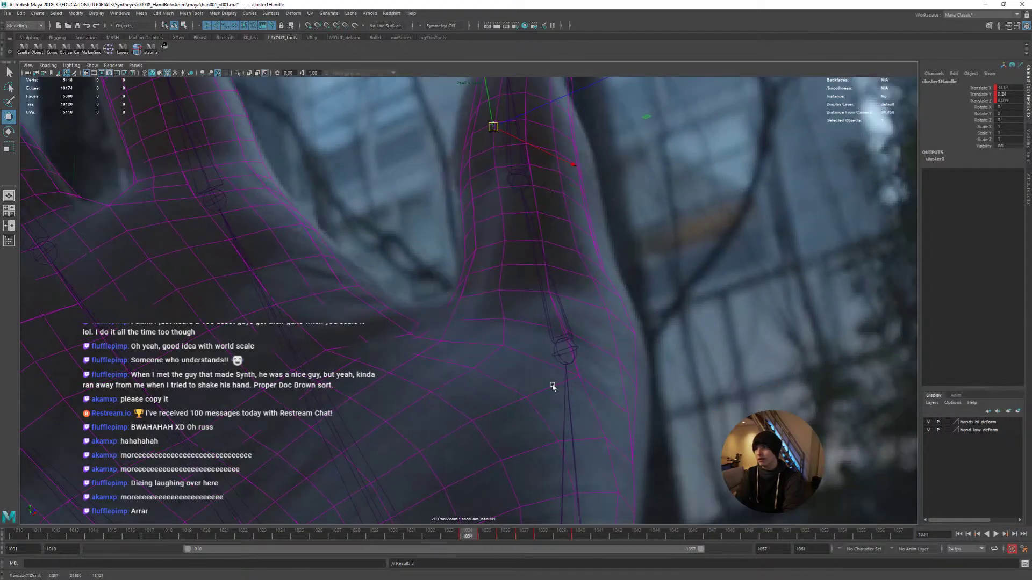
Adjust the thumb-base cluster at frame 1033 against frame 1034 and undo the last stray move
key(alt+comma)
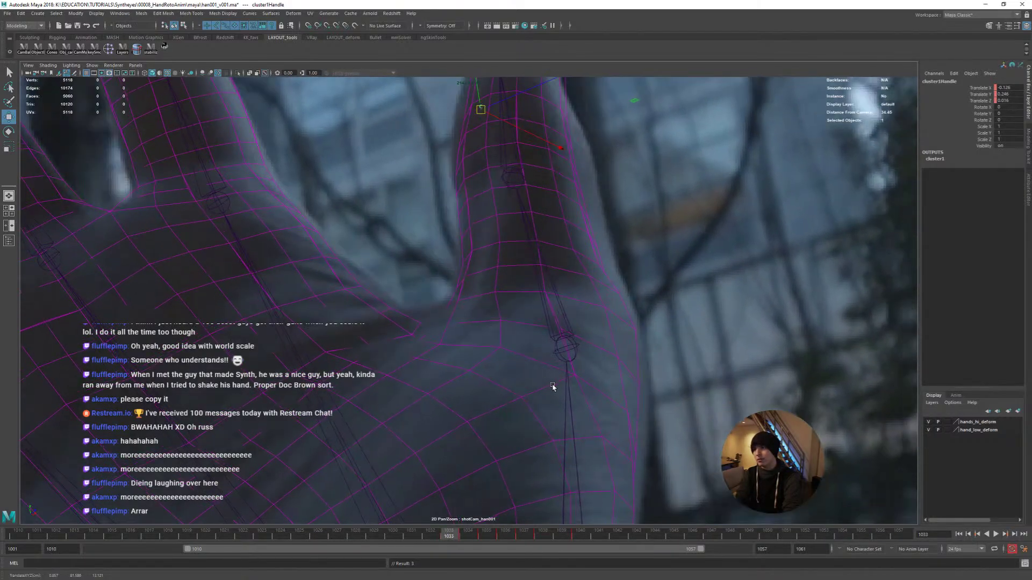
key(alt+period)
key(alt+comma)
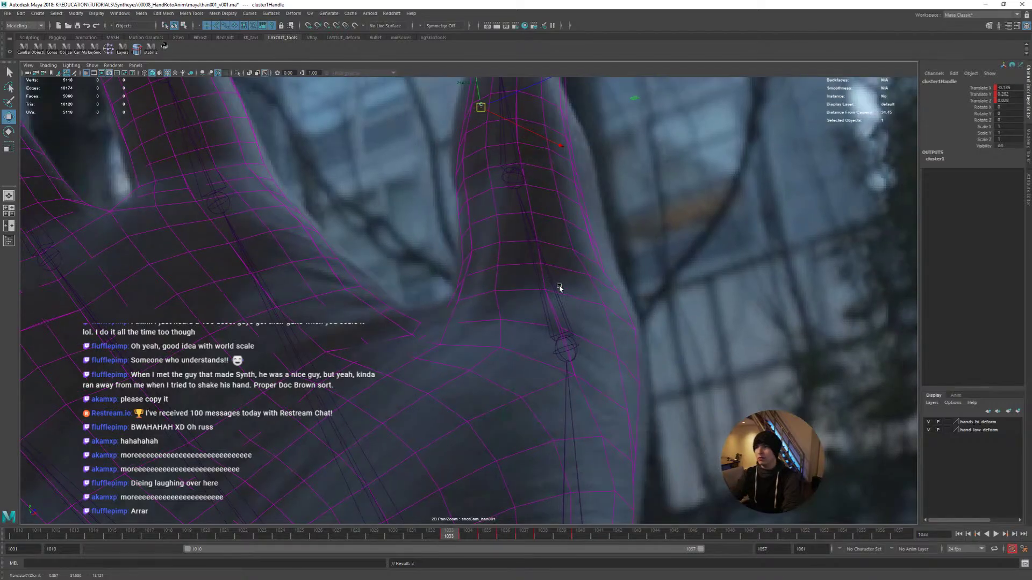
key(ctrl+z)
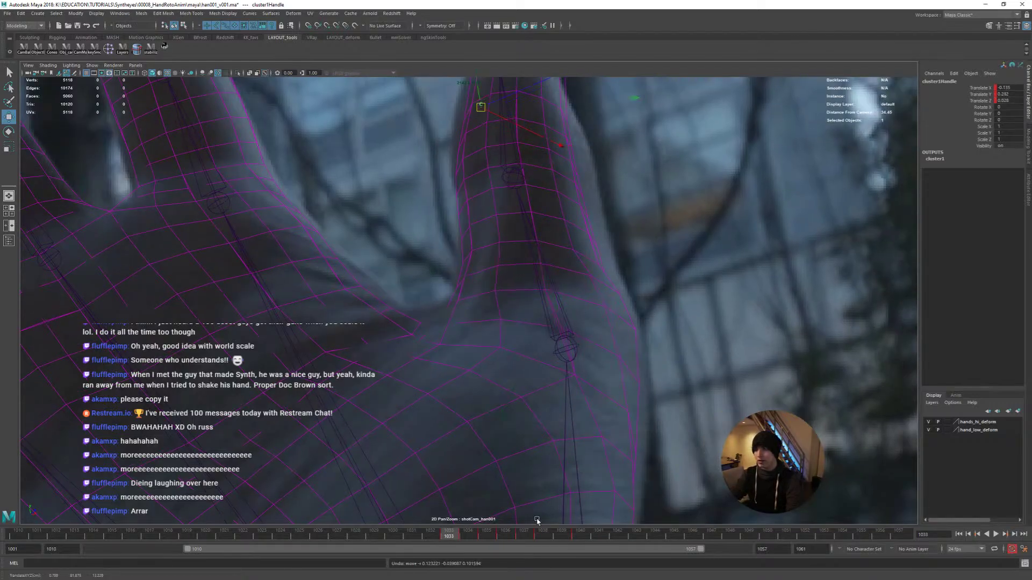
Play back the cluster-corrected thumb base in the stabilized view and stop at frame 1034
click(483, 536)
key(alt+v)
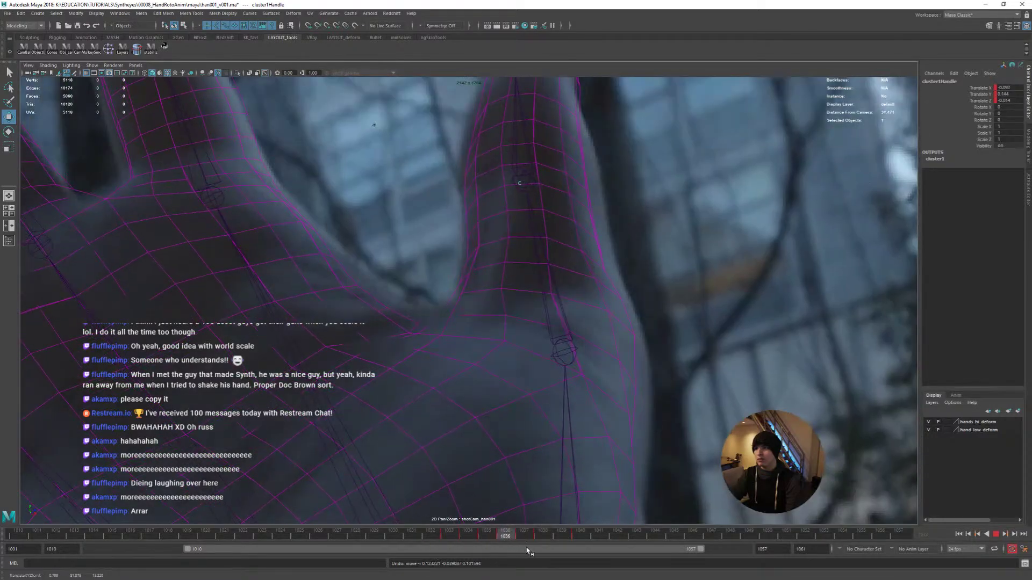
click(481, 524)
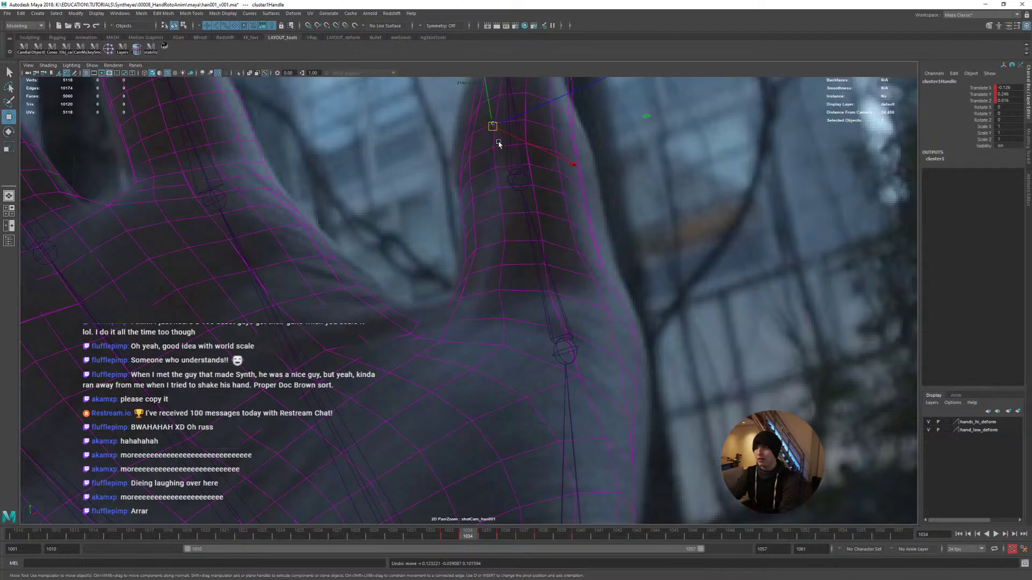
Select a vertex on the index fingertip of hands_hiRes_deform at frame 1034 and stabilize the camera view on it
click(487, 272)
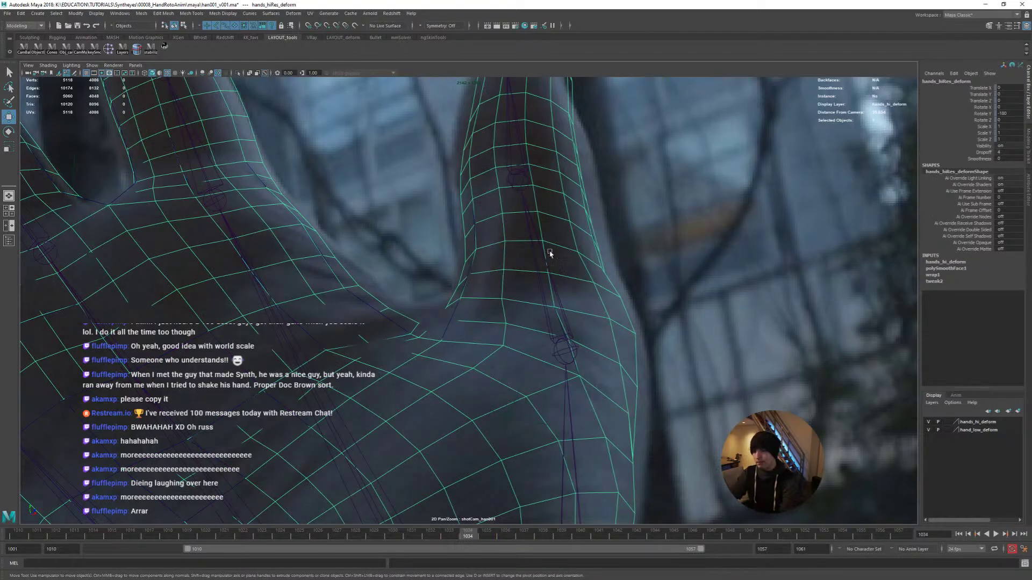
scroll(550, 254, down, 6)
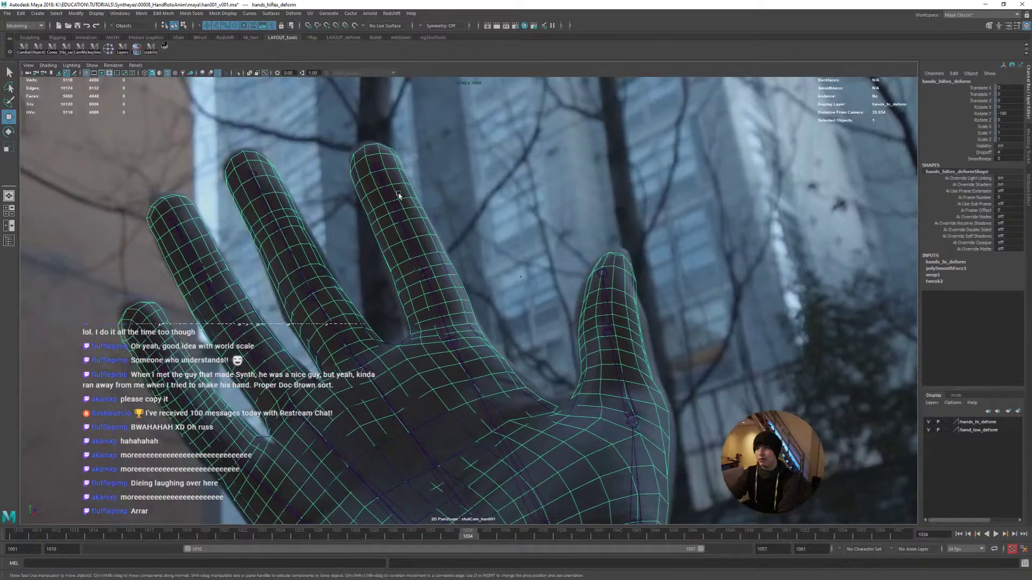
scroll(409, 199, up, 6)
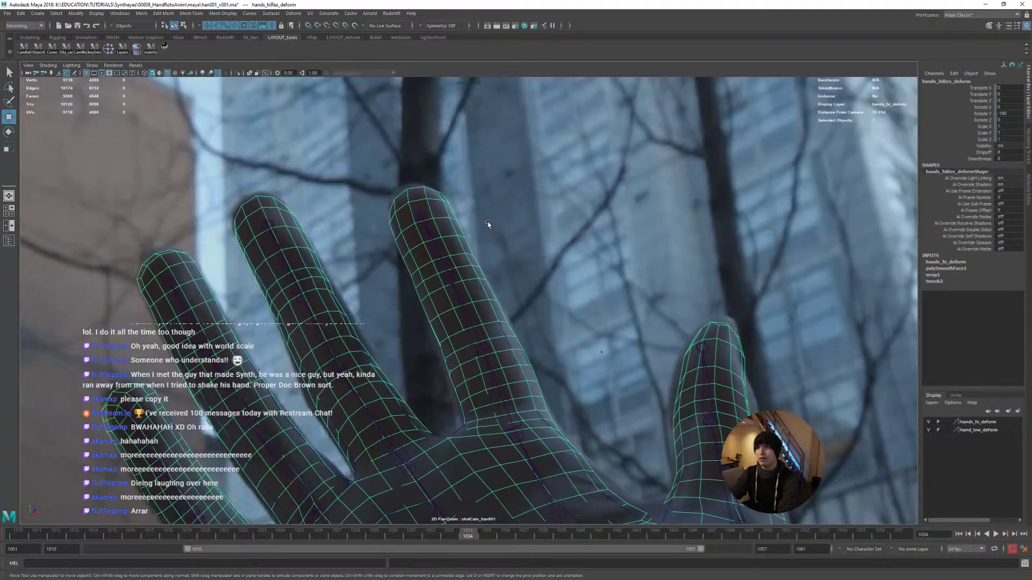
right_click(448, 215)
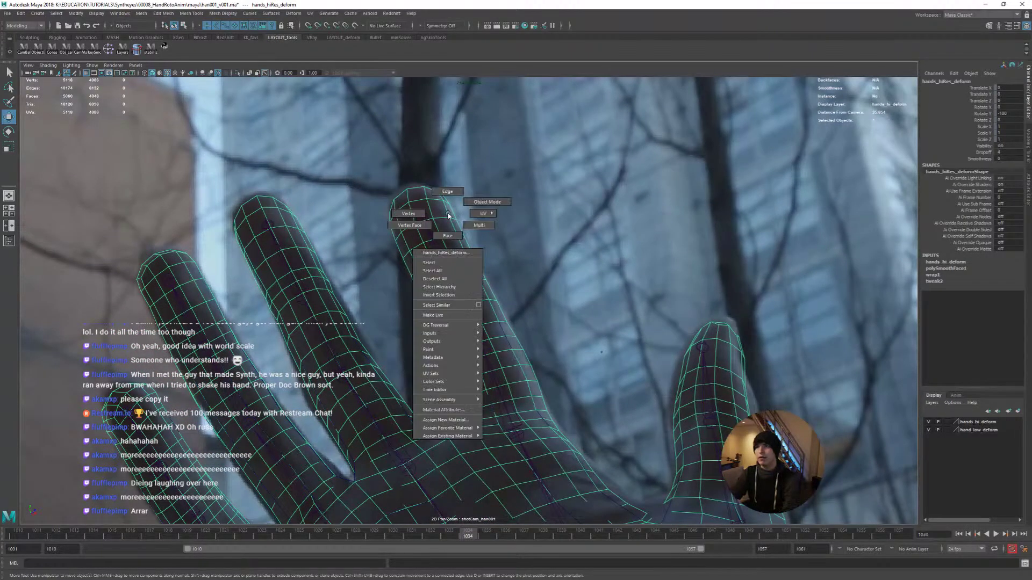
click(408, 213)
click(409, 202)
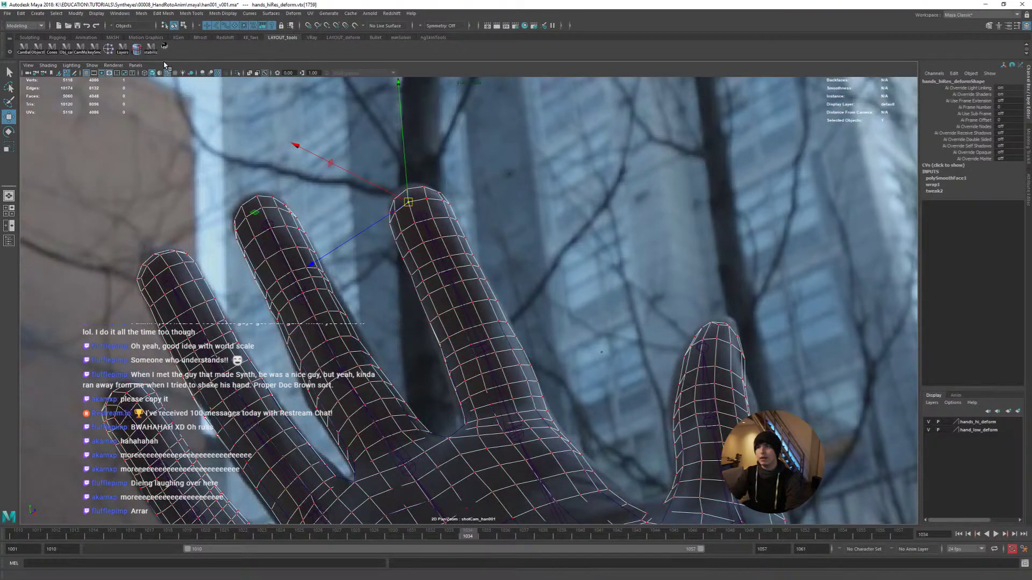
scroll(360, 182, down, 5)
scroll(886, 371, up, 5)
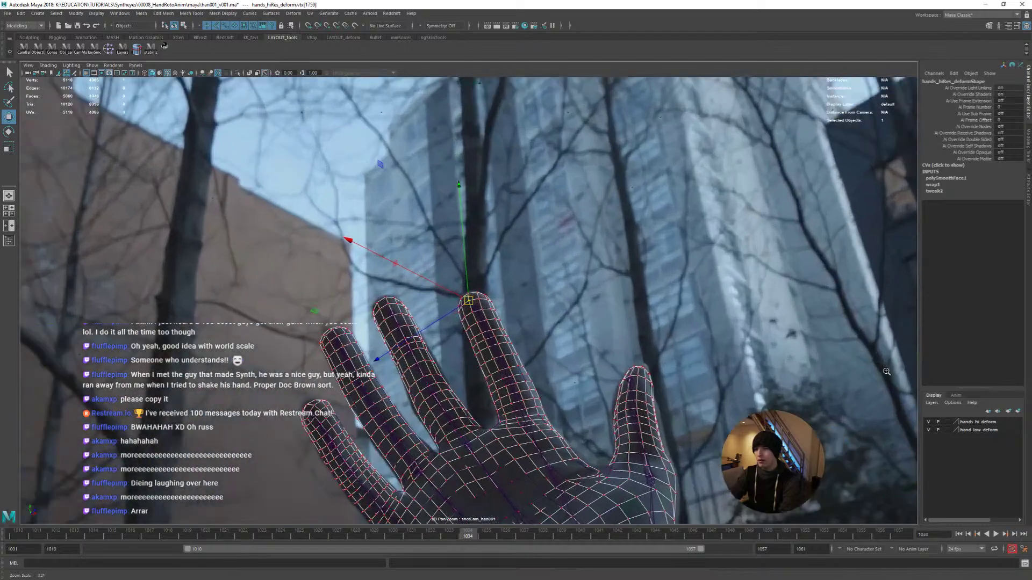
Return to object selection in the fingertip close-up, select the r_pointer_04 joint, and then reselect hands_hiRes_deform
scroll(498, 361, up, 5)
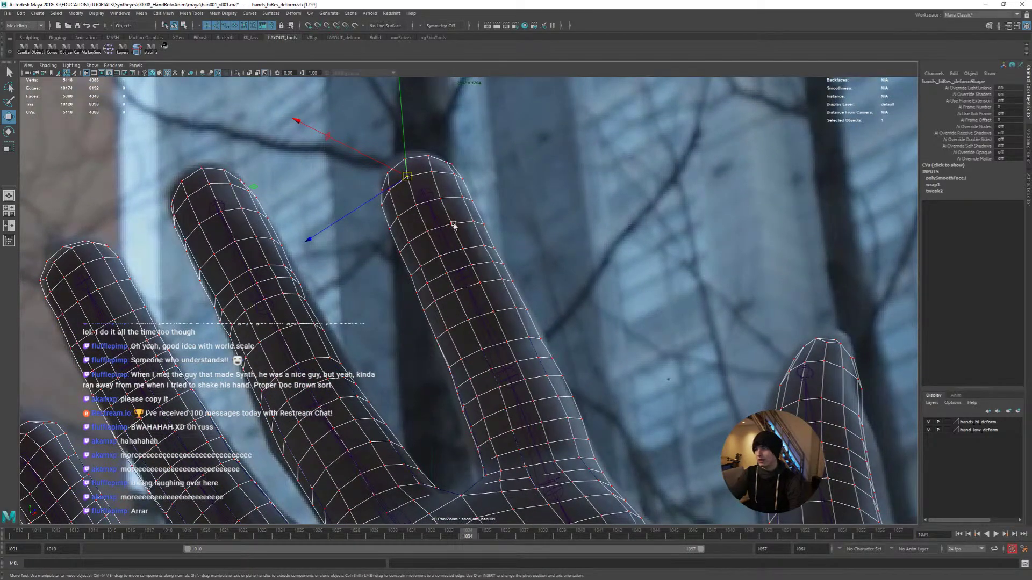
right_drag(455, 223, 462, 251)
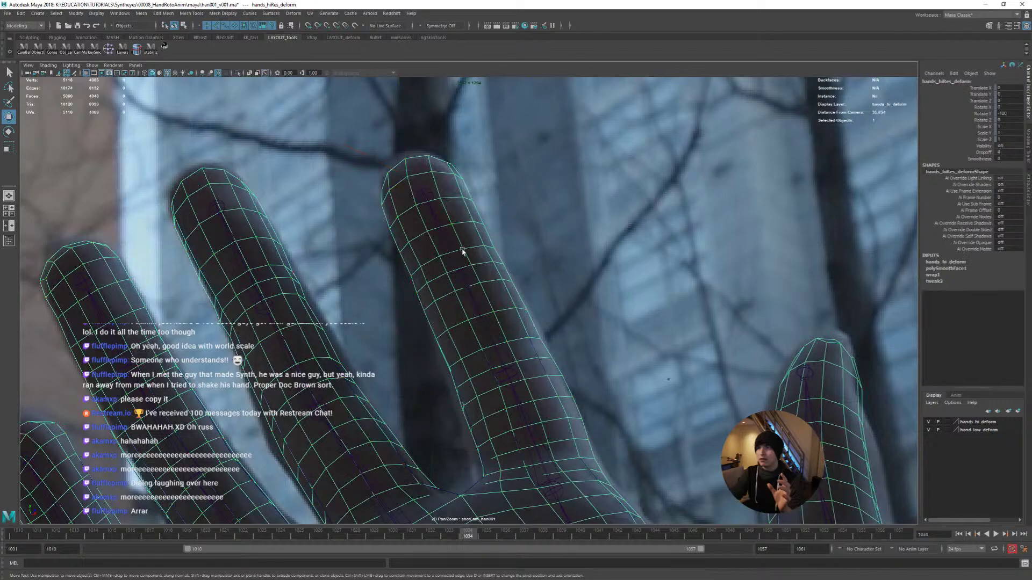
click(465, 282)
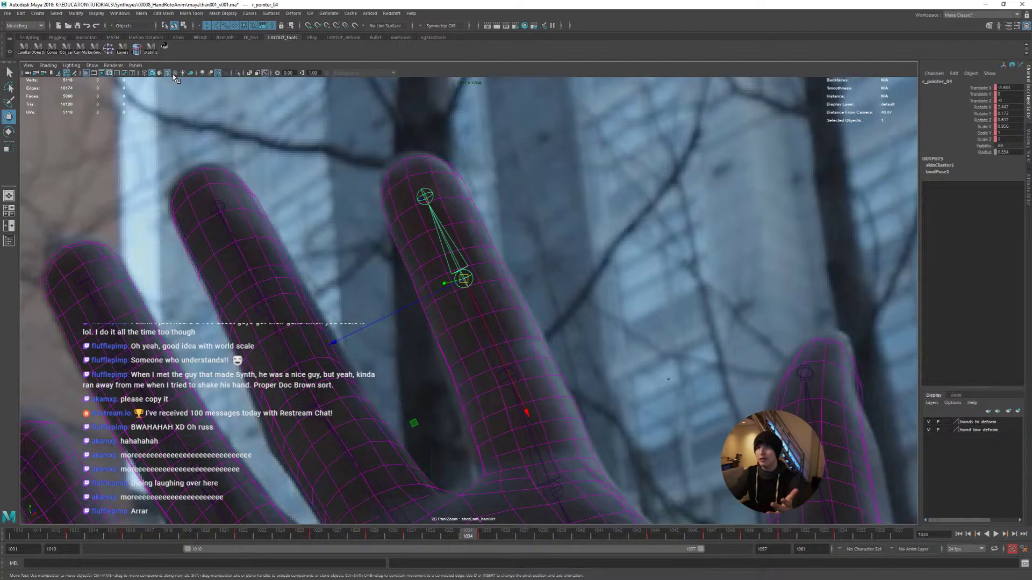
click(465, 223)
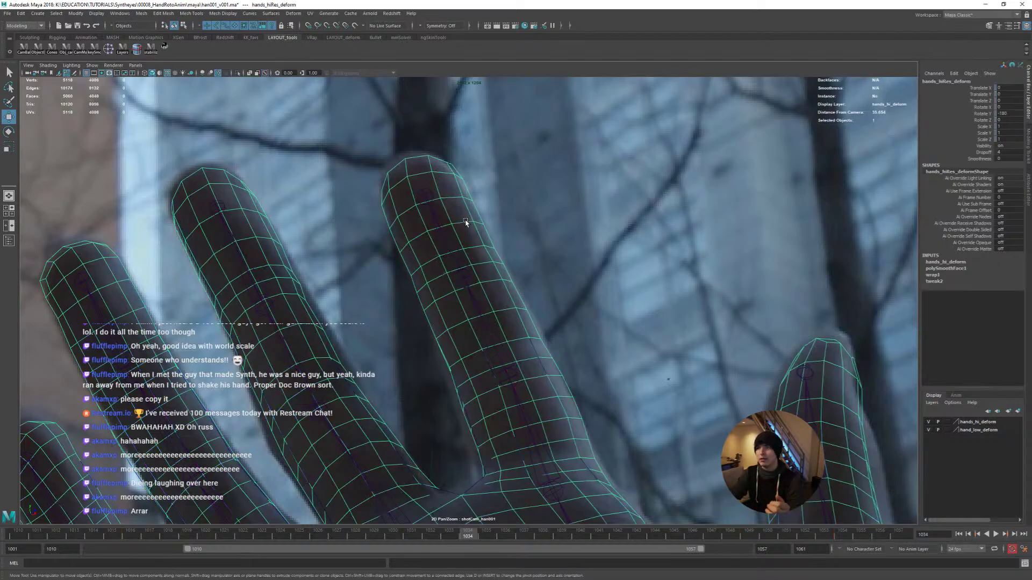
Play through frames 1034 to 1040 in the stabilized close-up to check the index fingertip's fit, stopping at frame 1039
right_drag(466, 222, 436, 229)
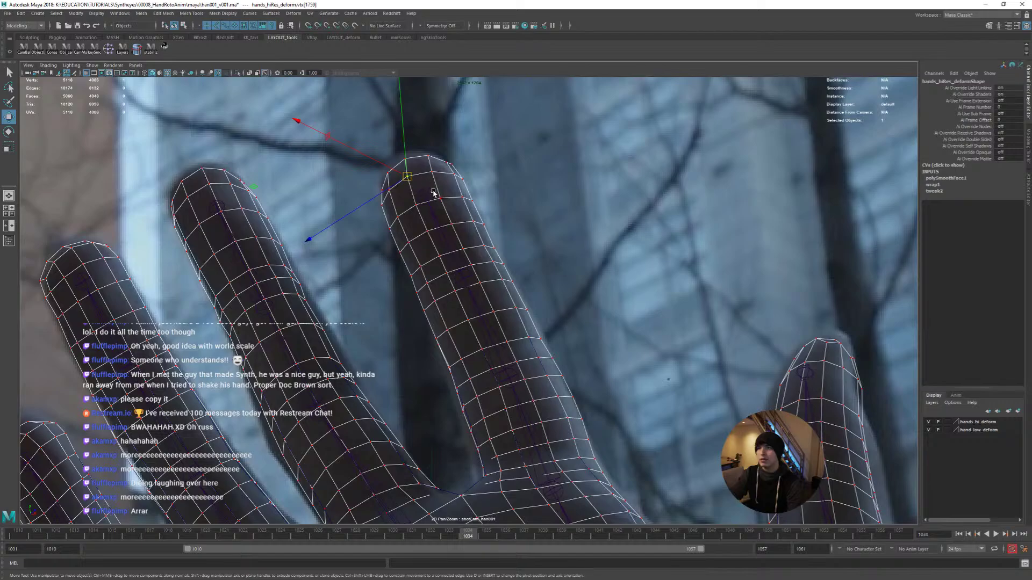
right_drag(433, 192, 550, 428)
drag(478, 534, 504, 542)
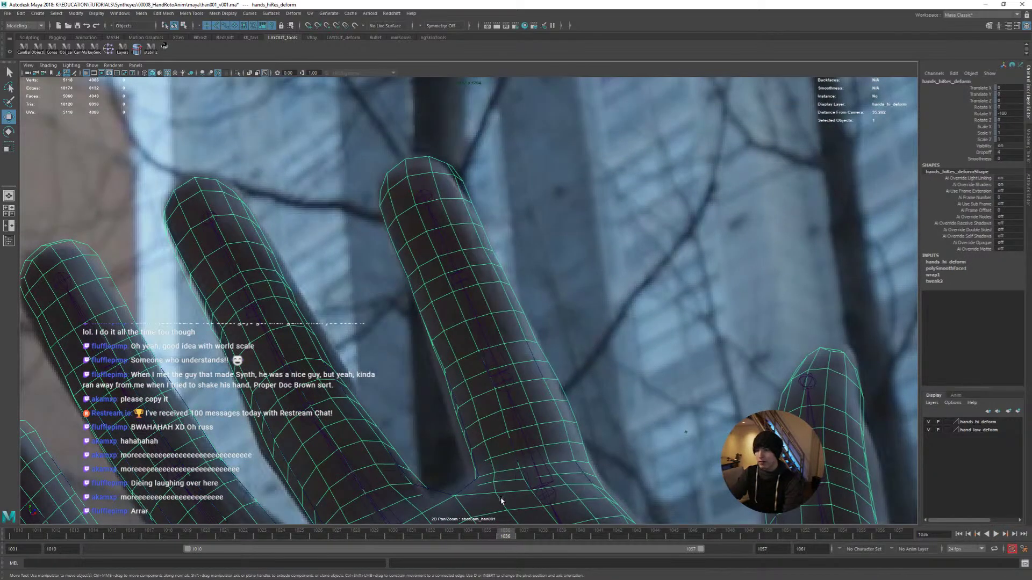
key(alt+v)
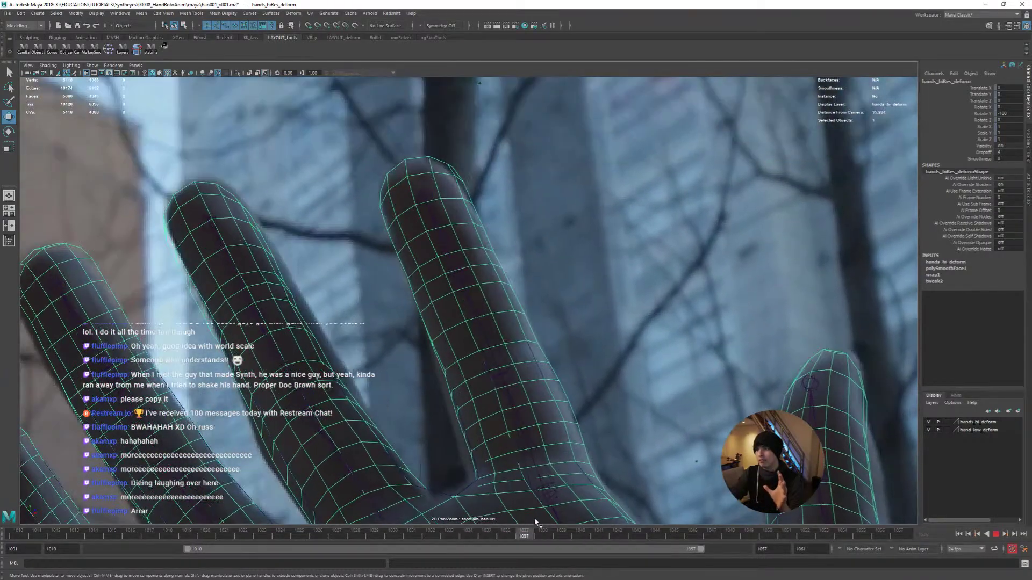
key(alt+v)
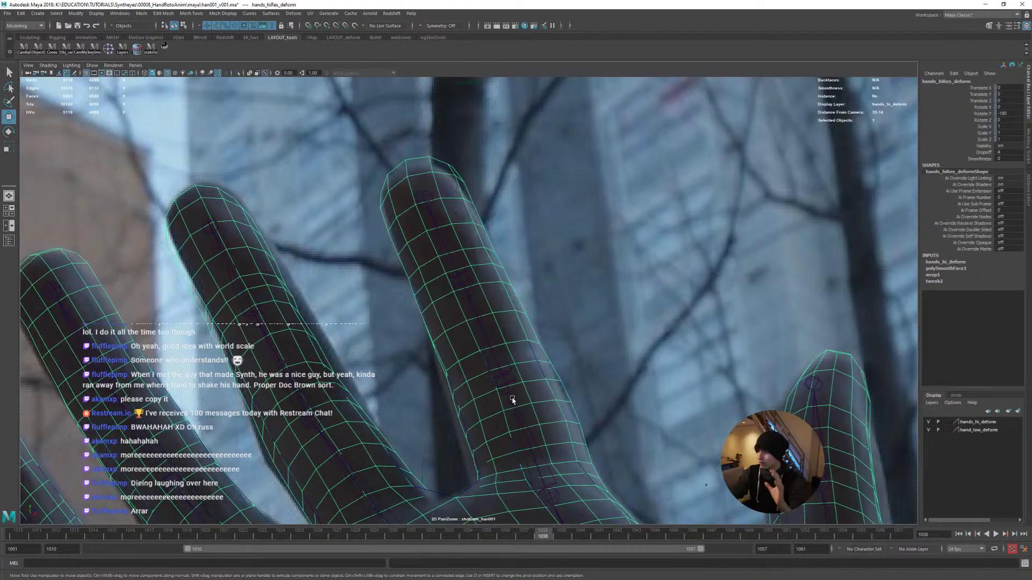
key(alt+v)
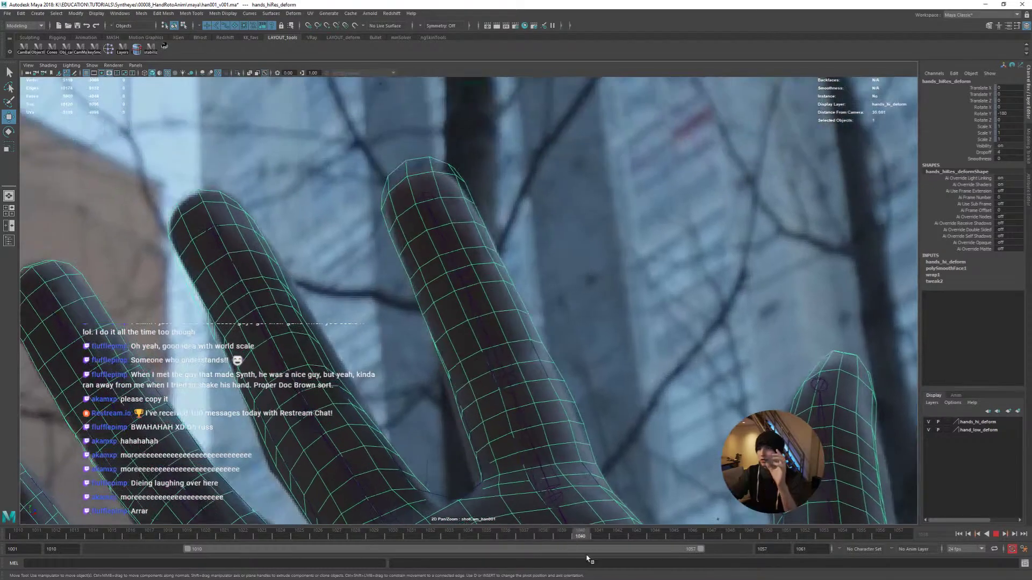
click(539, 531)
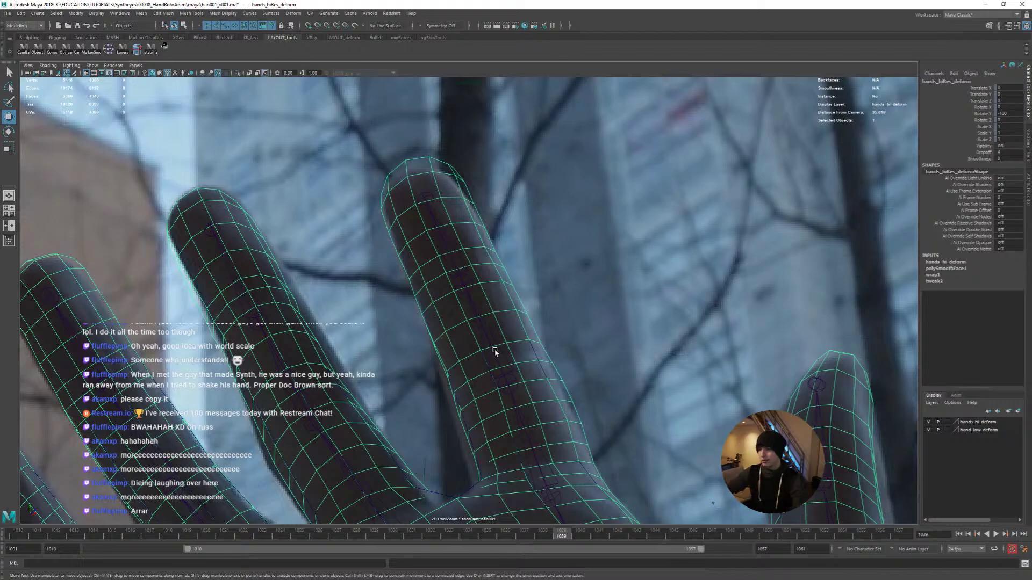
Hide the hands_hi_deform layer and leave the hand_low_deform layer visible at frame 1039
right_click(478, 237)
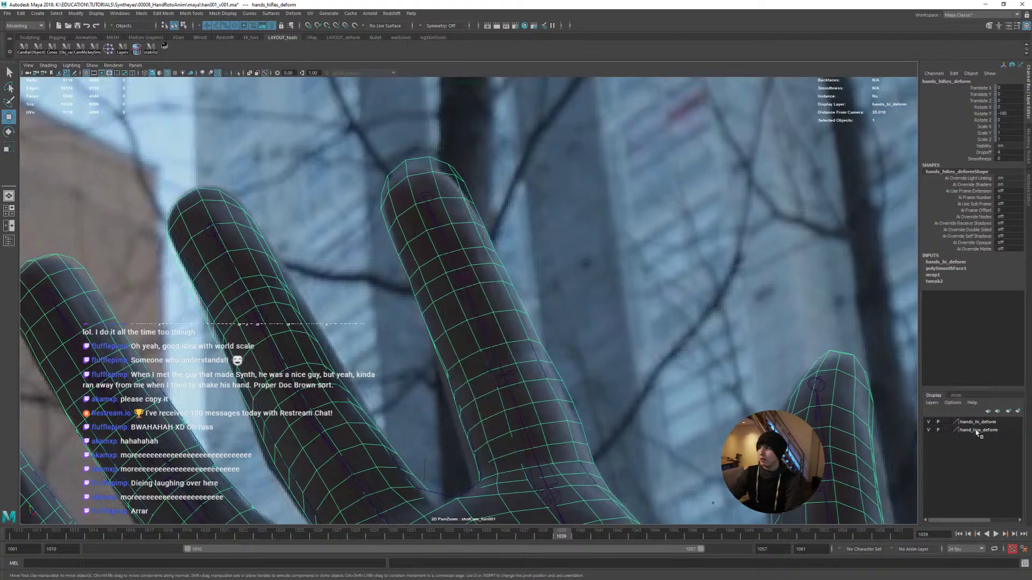
click(932, 424)
click(930, 431)
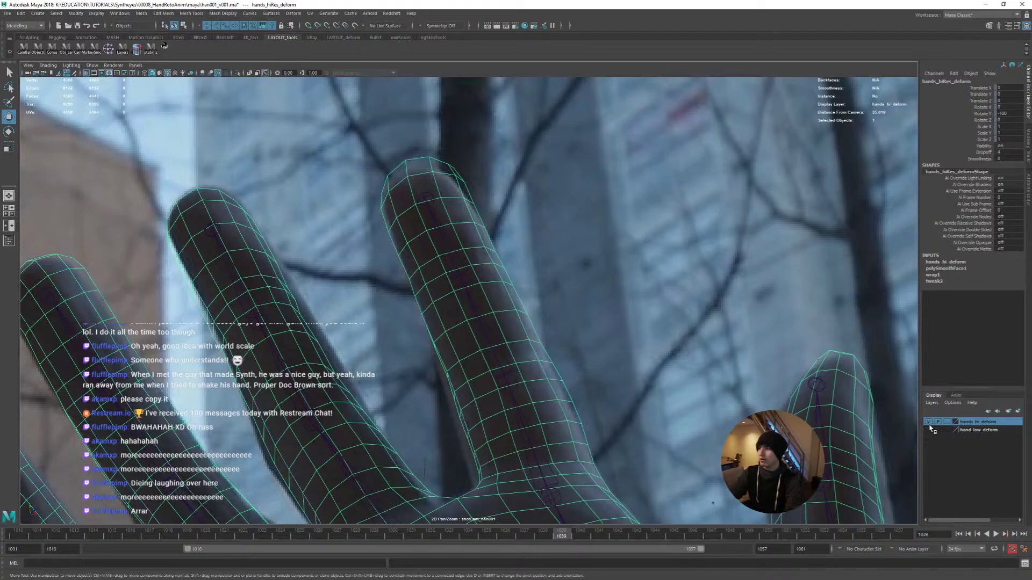
click(930, 423)
click(930, 430)
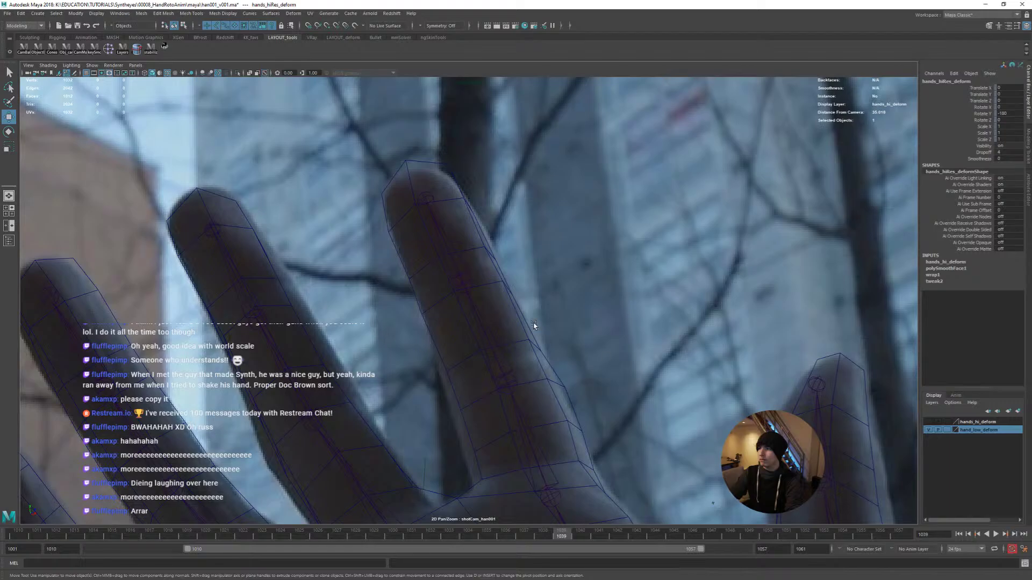
Select a vertex on the index fingertip of hands_loRes_deform and frame it in the maximized perspective view
right_drag(495, 283, 445, 260)
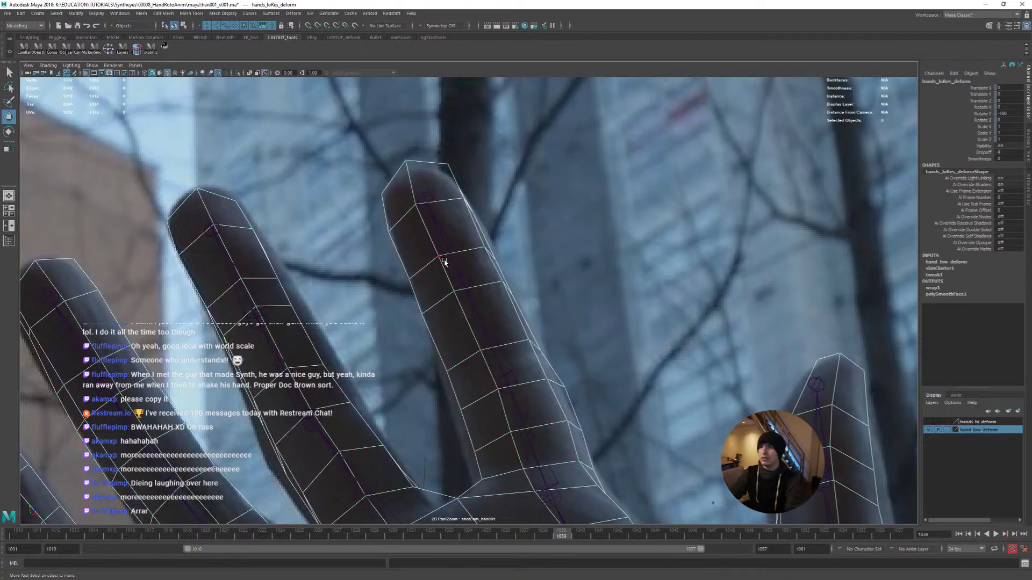
click(406, 162)
key(space)
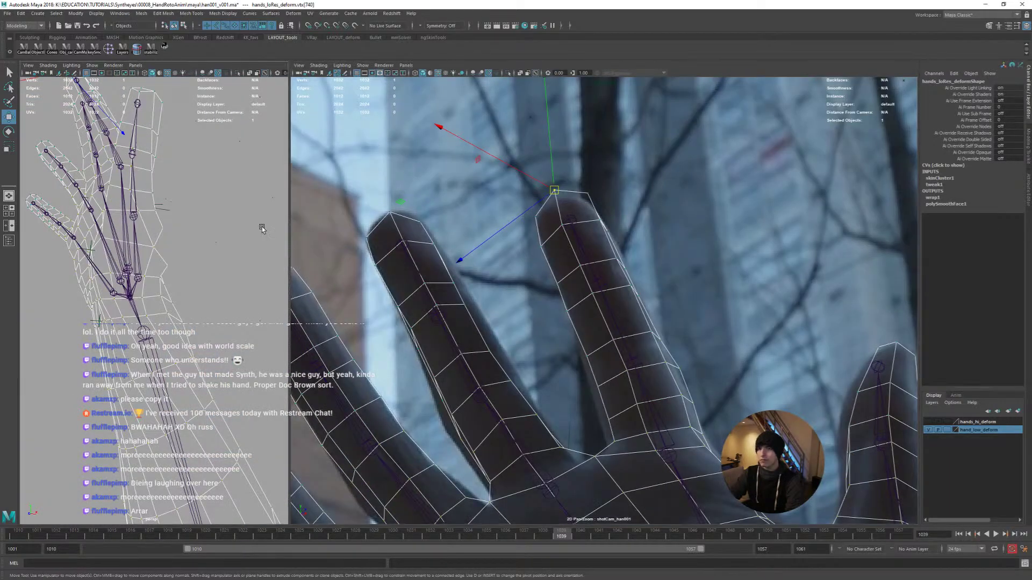
key(space)
alt+right_drag(301, 245, 558, 344)
key(f)
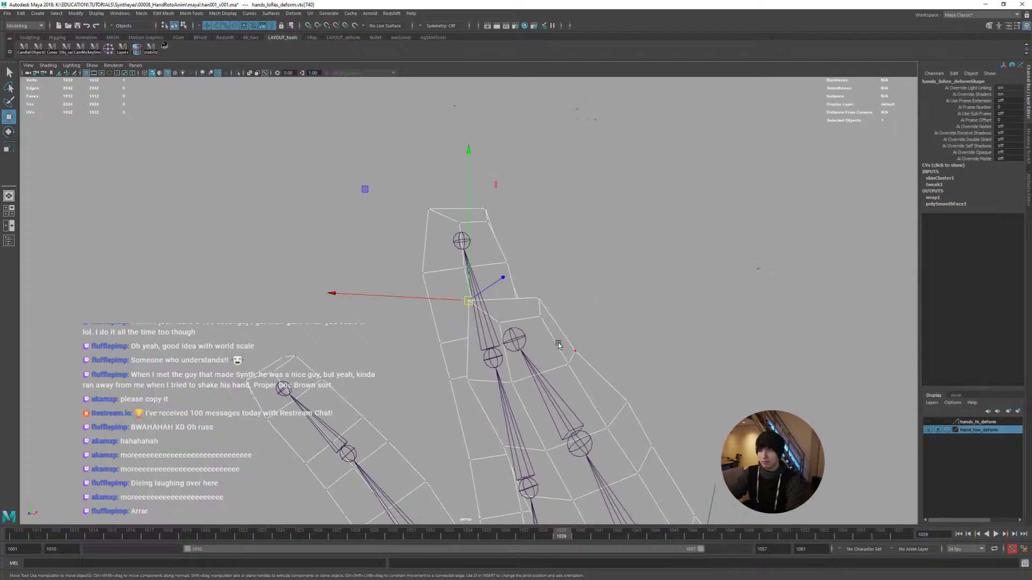
Switch to face selection, select a face at the index fingertip of the low-res mesh, and undo the accidental face move
mouse_move(557, 344)
alt+mouse_down()
mouse_move(634, 359)
mouse_move(543, 355)
alt+mouse_up()
alt+right_drag(543, 354, 417, 350)
alt+middle_drag(417, 350, 424, 294)
alt+drag(424, 294, 485, 231)
right_drag(498, 238, 497, 262)
click(488, 235)
shift+drag(480, 235, 478, 237)
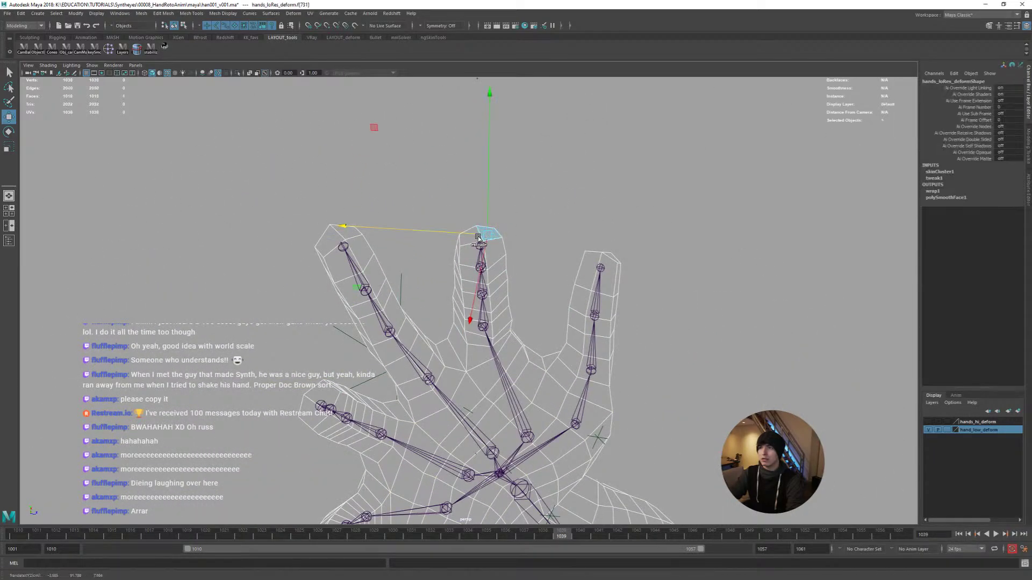
key(ctrl+z)
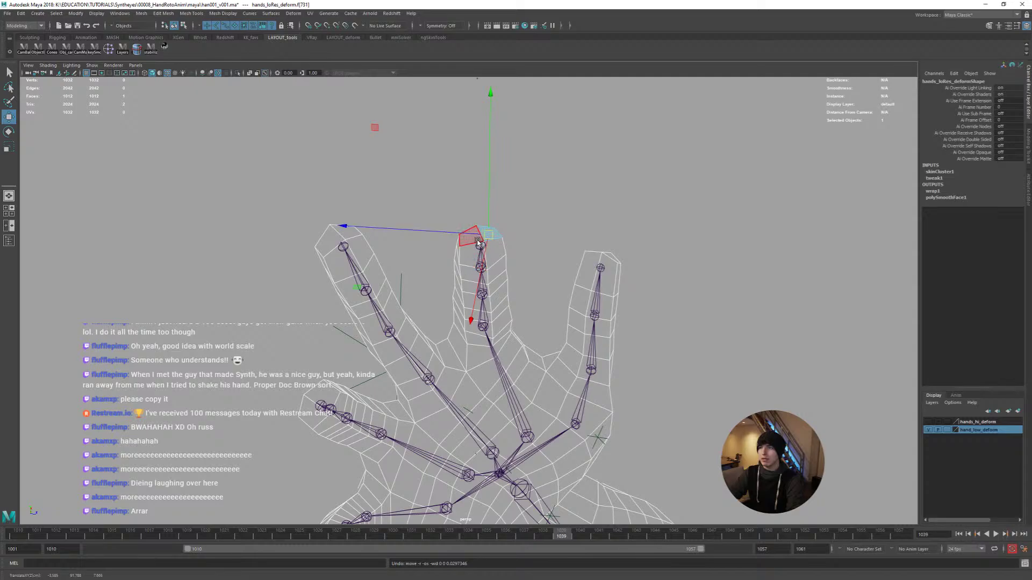
Grow the fingertip face selection down the index finger to its base and create a cluster from it
alt+drag(478, 243, 497, 261)
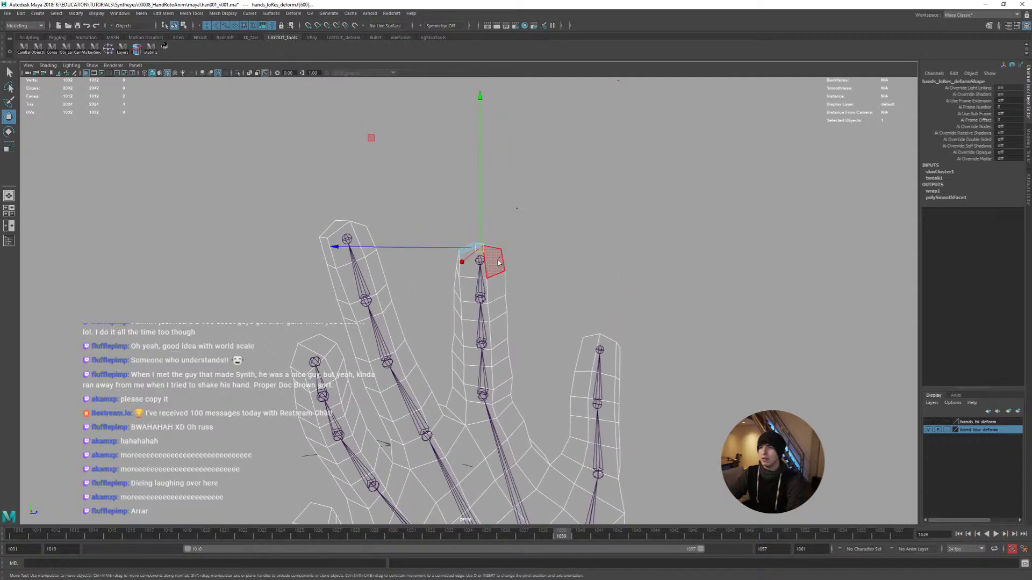
ctrl+right_click(497, 261)
click(537, 249)
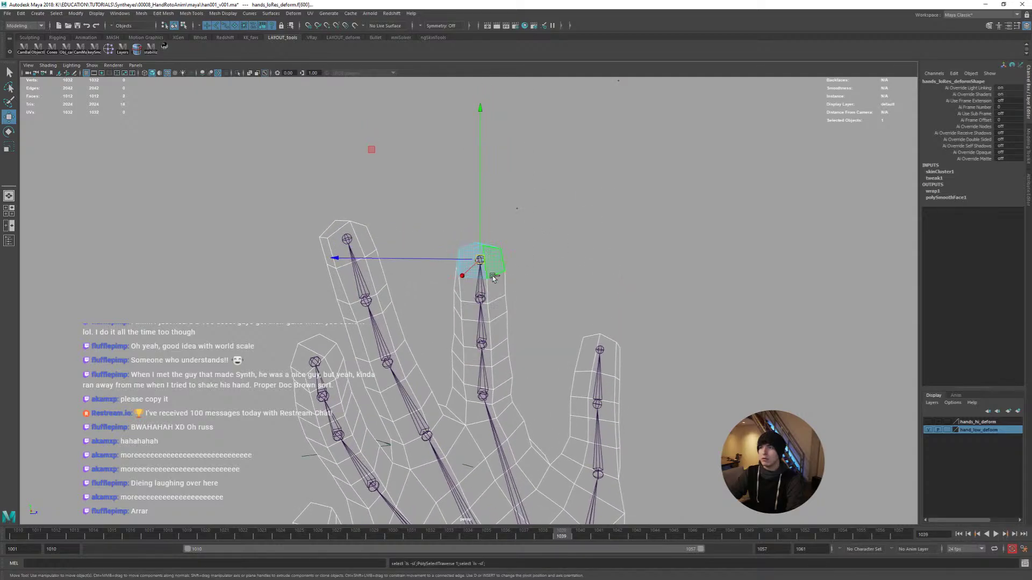
key(shift+period)
key(shift+period)
key(shift+period)
key(shift+period)
key(shift+period)
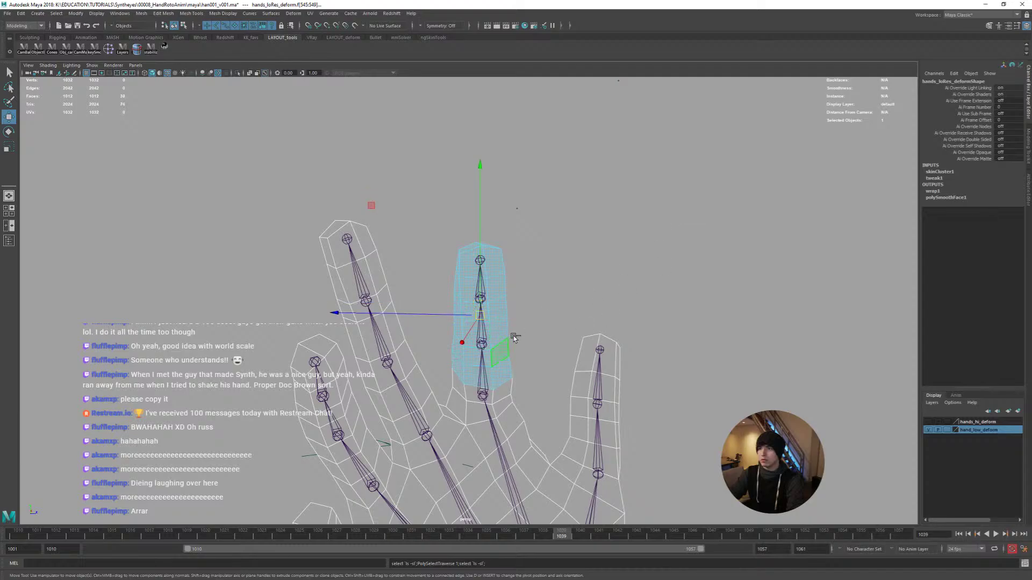
alt+drag(550, 332, 490, 285)
key(space)
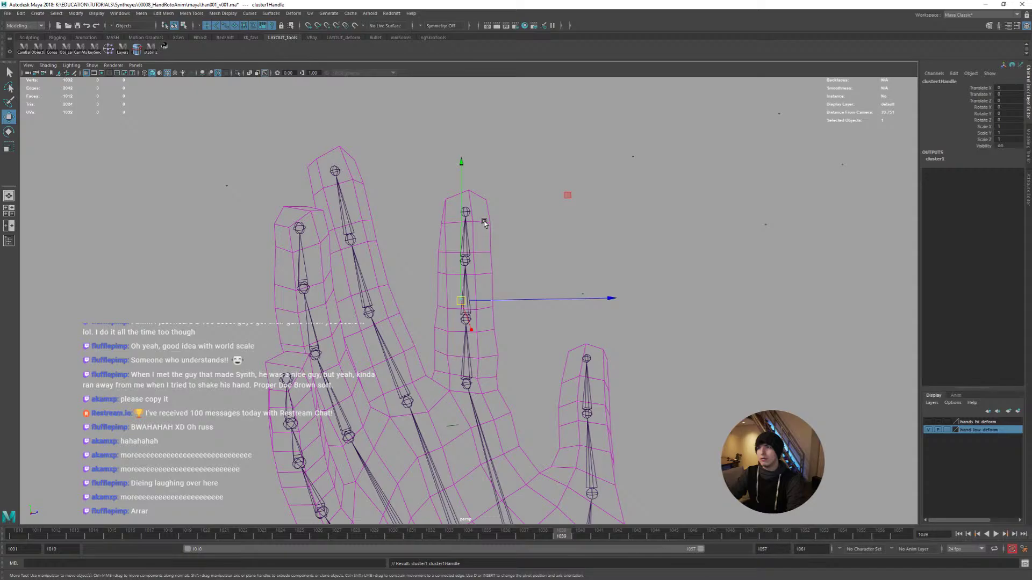
Flood the cluster1 weights of the low-res mesh with 0, and paint a replace value of 1 over the upper index finger
mouse_move(484, 222)
right_down()
mouse_move(500, 358)
mouse_move(538, 374)
mouse_move(583, 374)
right_up()
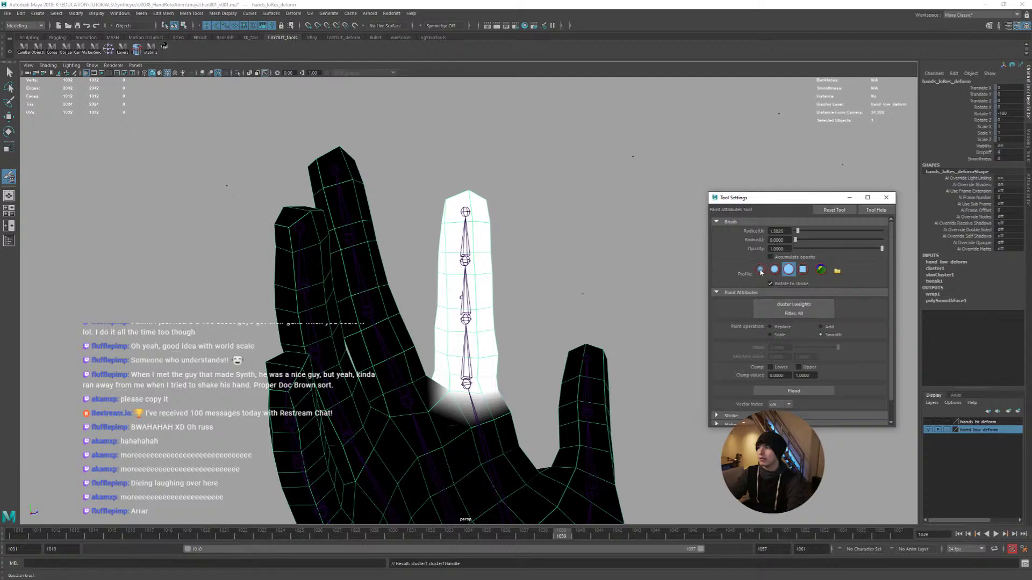
click(795, 348)
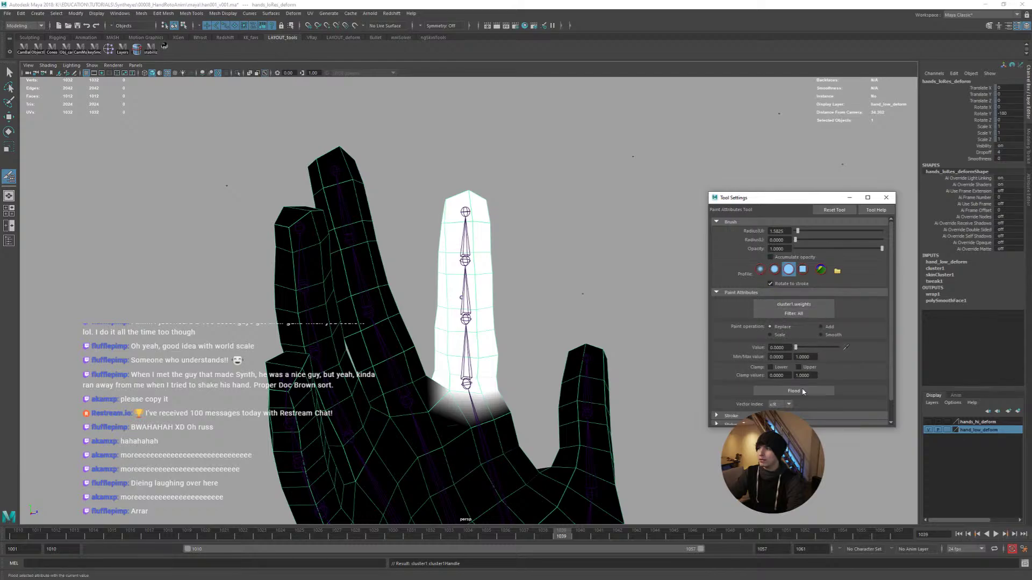
click(794, 391)
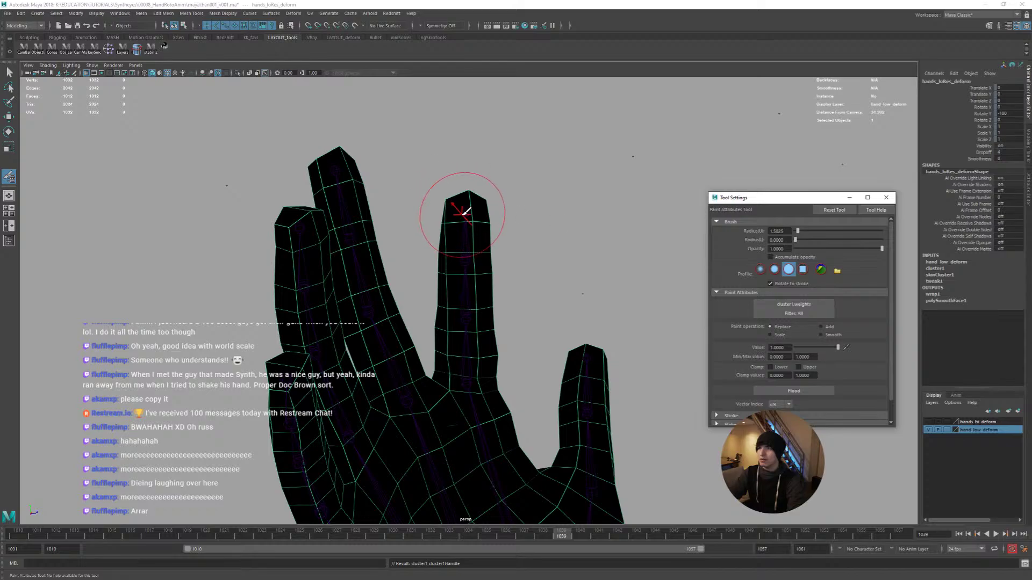
mouse_move(463, 213)
mouse_down()
mouse_move(457, 253)
mouse_move(468, 279)
mouse_move(458, 279)
mouse_move(497, 225)
mouse_move(442, 203)
mouse_move(473, 196)
mouse_move(435, 203)
mouse_move(483, 214)
mouse_up()
Smooth-flood the cluster1 weights repeatedly to fade them down the index finger, and return to the Move tool
click(820, 334)
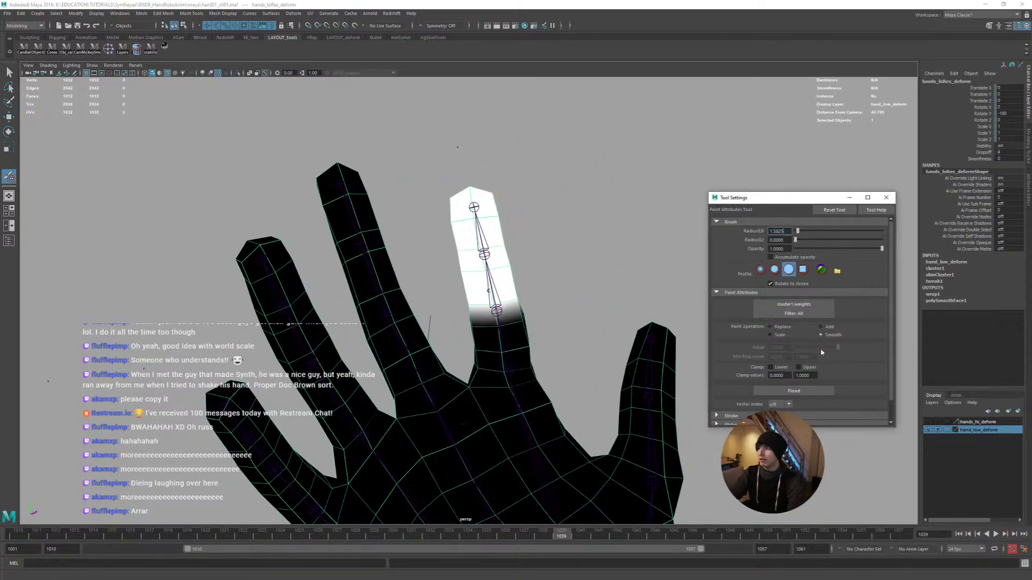
click(803, 391)
click(804, 391)
click(804, 390)
click(804, 392)
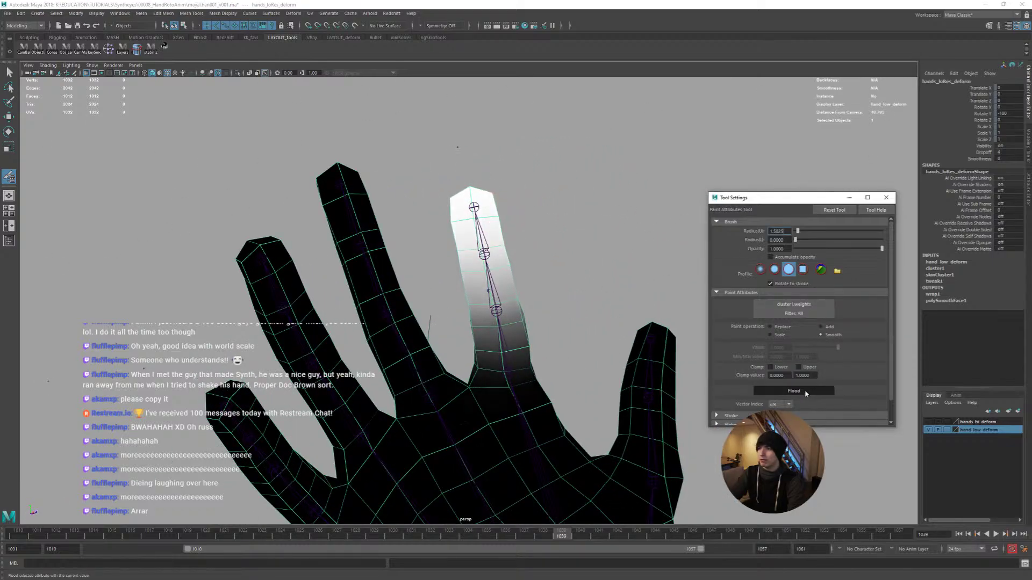
click(805, 391)
click(804, 391)
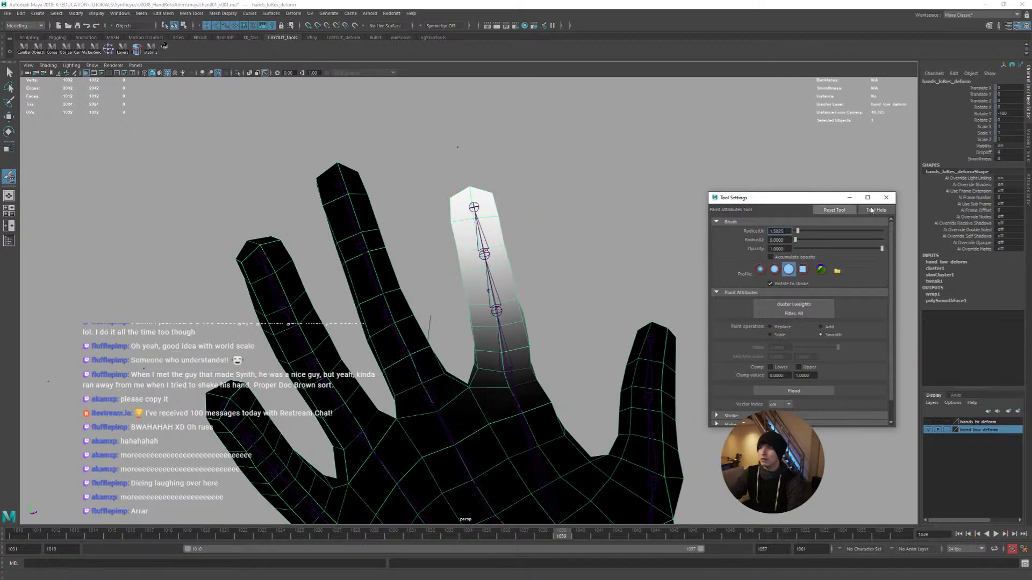
click(886, 198)
key(w)
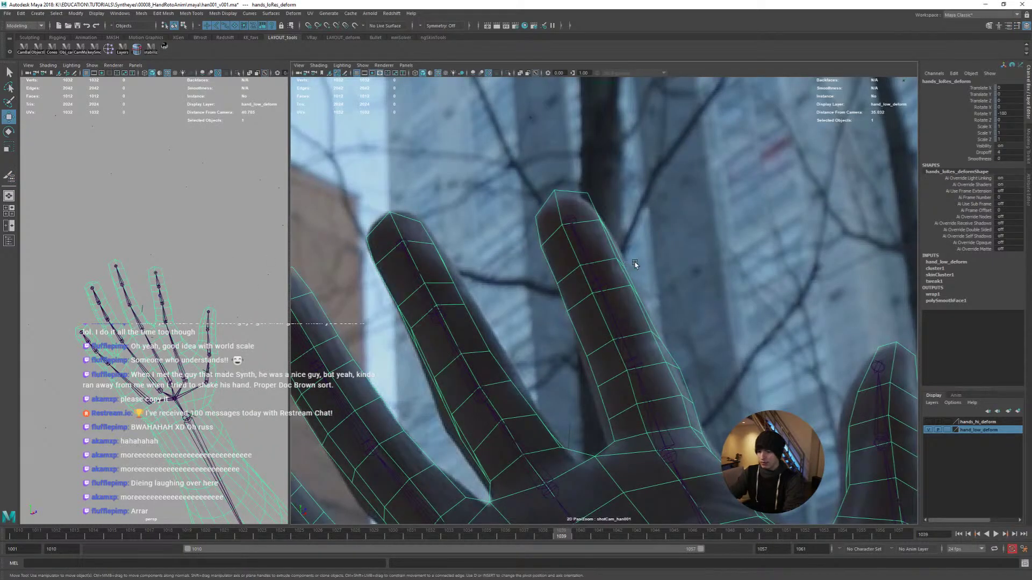
Open the Outliner beside the stabilized shot camera view, collapse the Hand_key_all_channels set, and select cluster1Handle
click(697, 274)
key(shift+o)
drag(795, 184, 817, 194)
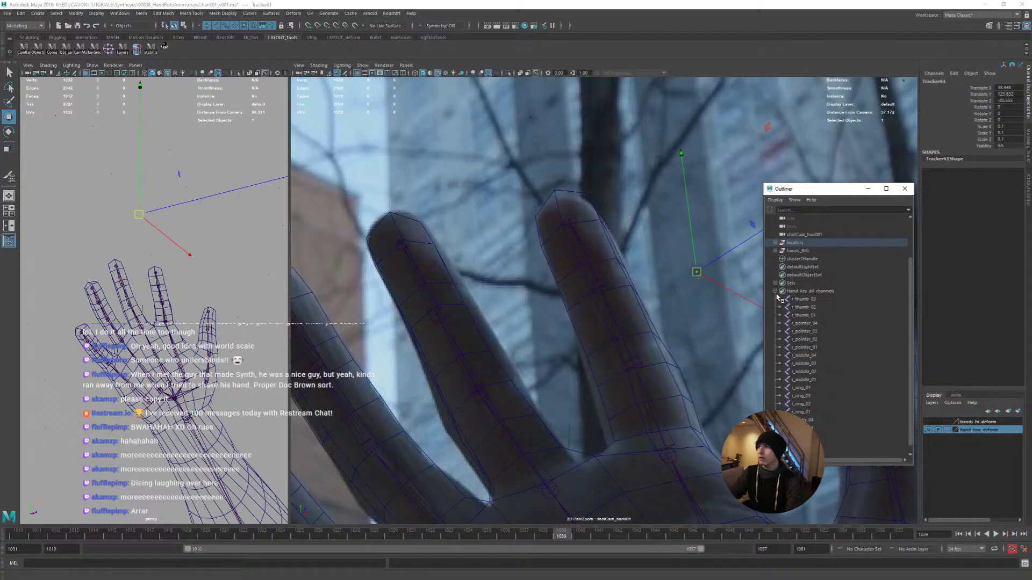
click(776, 291)
click(801, 308)
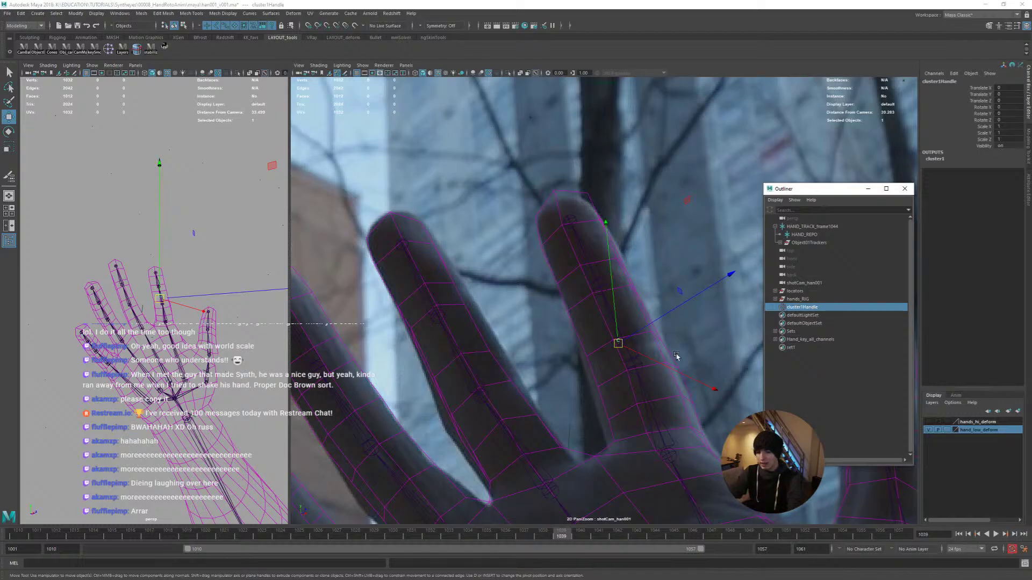
Move the cluster slightly to fit the filmed index finger, show the hands_hi_deform layer, and key its translation at frame 1039
mouse_move(617, 345)
mouse_down()
mouse_move(613, 357)
mouse_move(631, 373)
mouse_move(619, 351)
mouse_up()
click(928, 422)
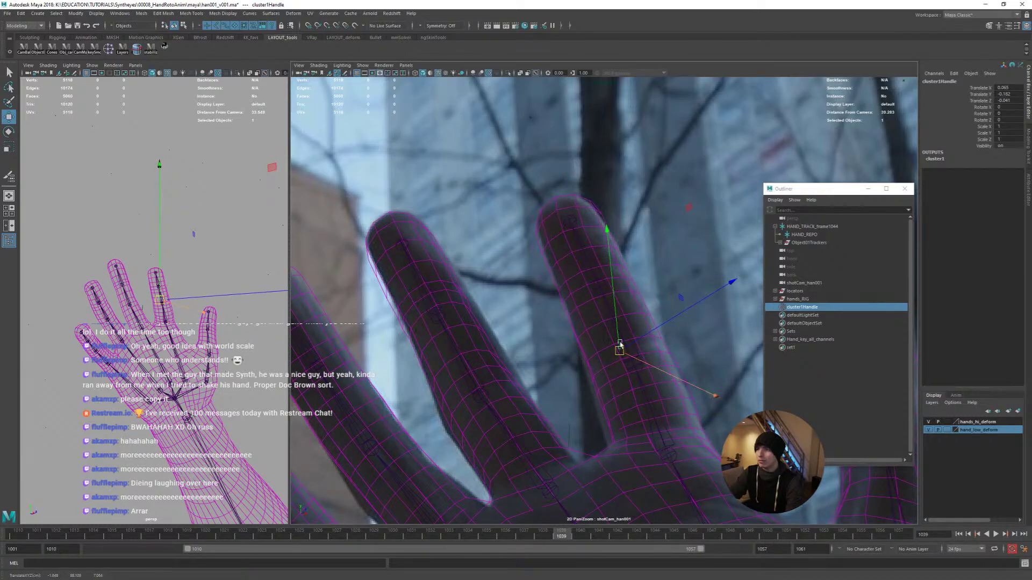
key(shift+w)
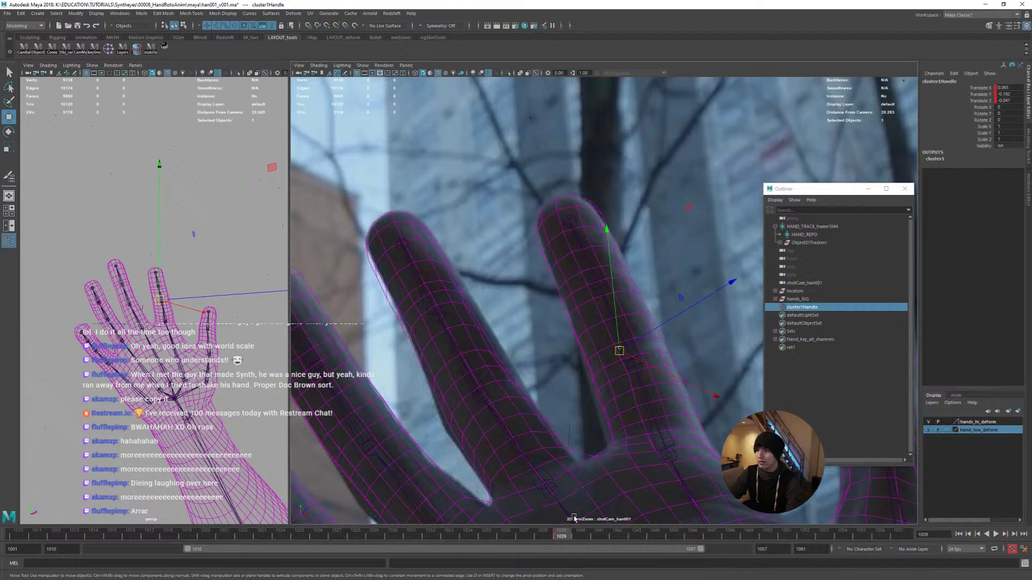
Nudge the index finger cluster sideways at frame 1038 and compare its position with the neighbouring frames
key(alt+comma)
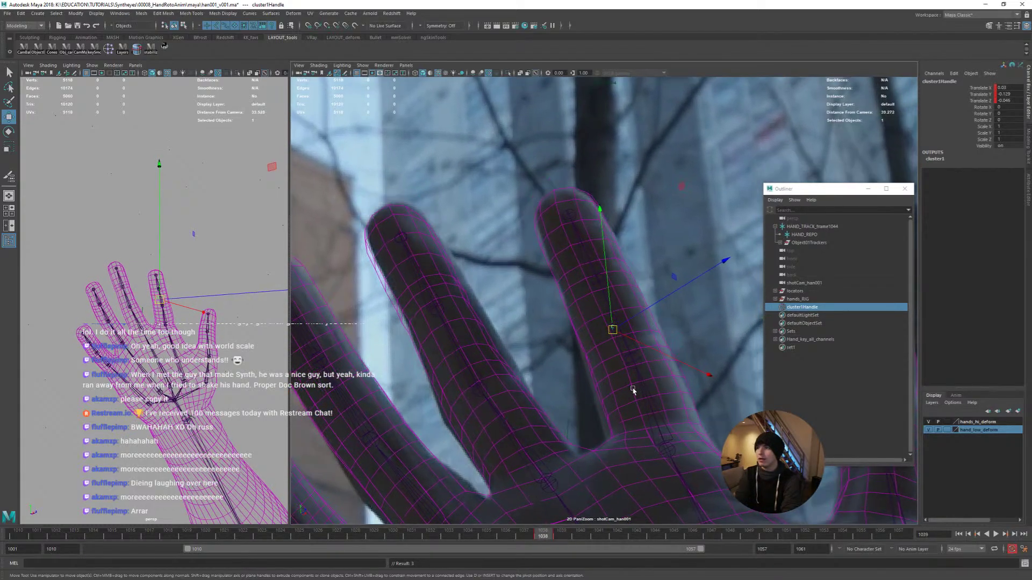
key(alt+Right)
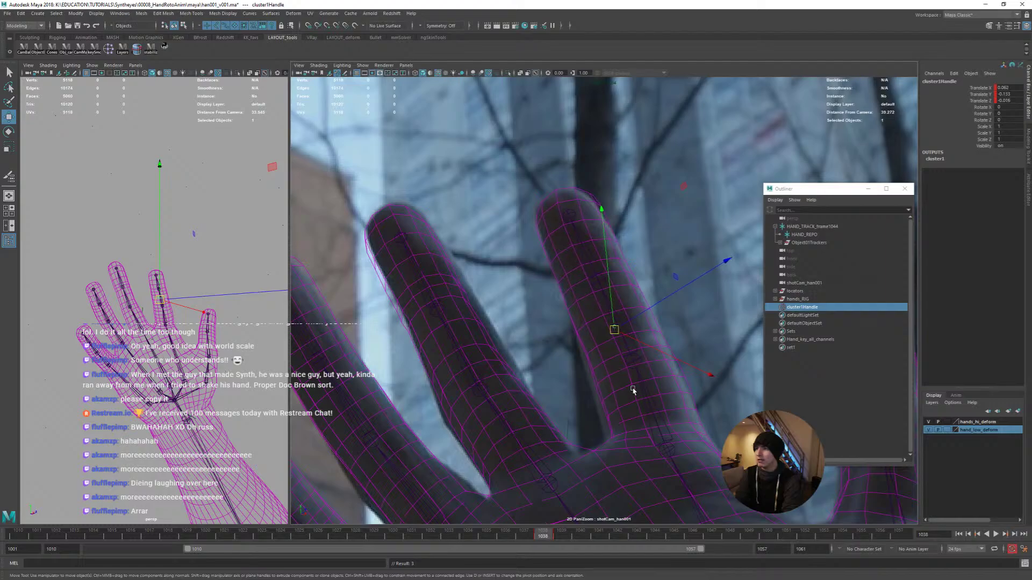
key(alt+Left)
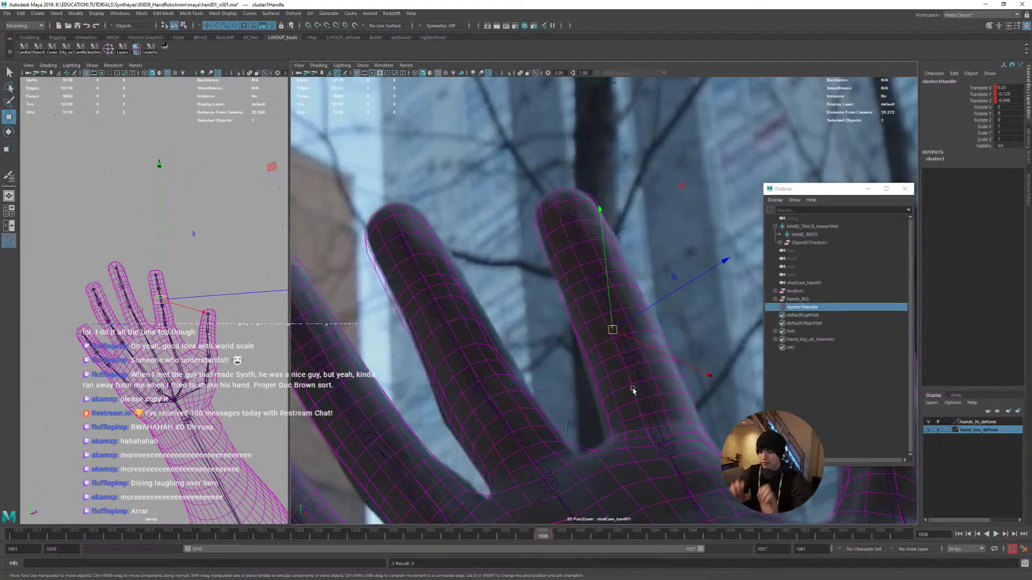
key(alt+period)
key(alt+comma)
key(alt+comma)
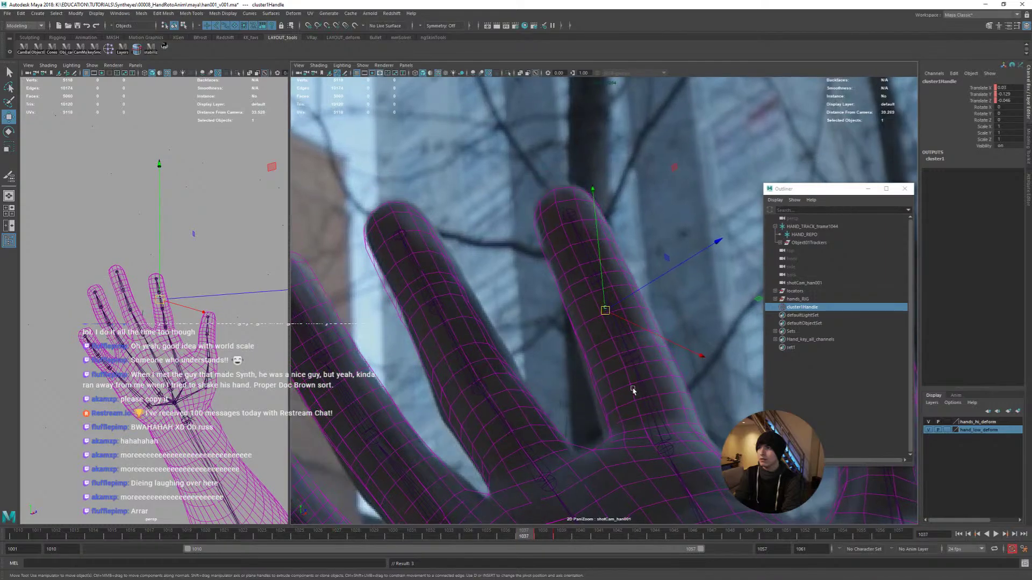
Nudge the index finger cluster up and sideways at frame 1037, comparing the fit against the neighbouring frames
key(alt+Up)
key(alt+Left)
key(alt+period)
key(alt+period)
key(alt+comma)
key(alt+comma)
key(alt+period)
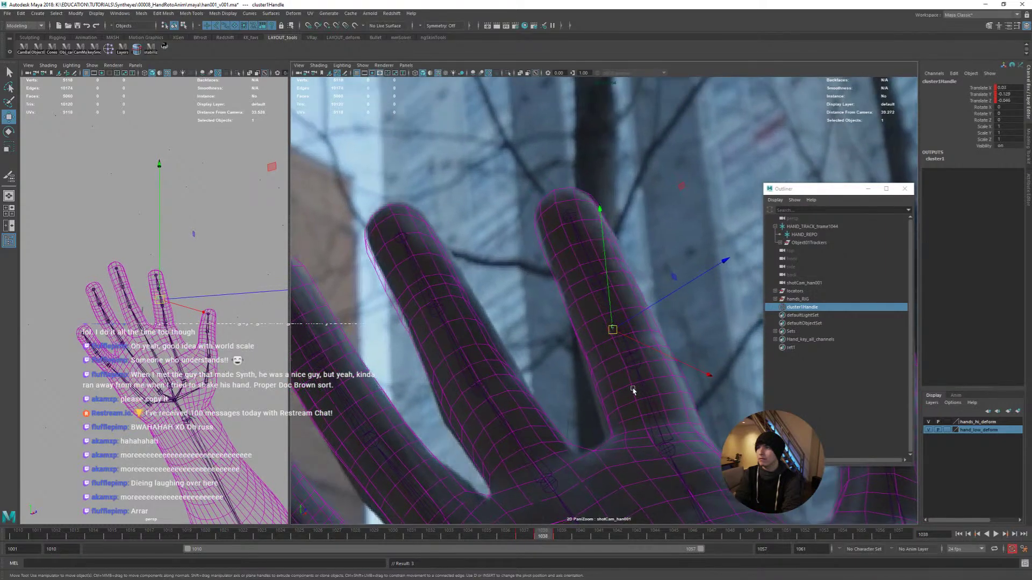
key(alt+comma)
key(alt+comma)
key(alt+period)
key(alt+period)
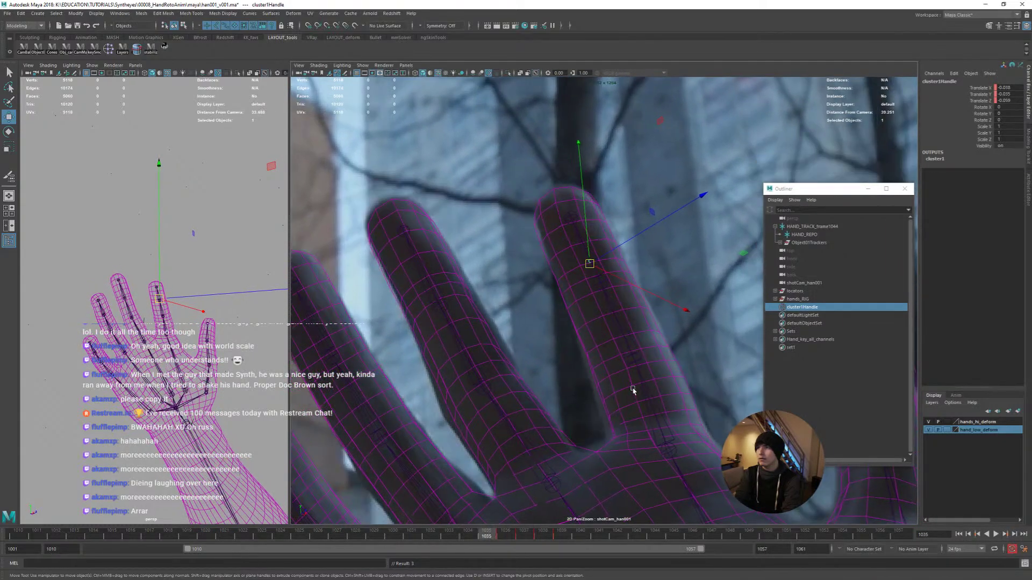
Nudge the index finger cluster upward at frames 1035 and 1034 to follow the filmed fingertip
key(alt+Up)
key(alt+comma)
key(alt+comma)
key(alt+comma)
key(alt+comma)
key(alt+period)
key(alt+Up)
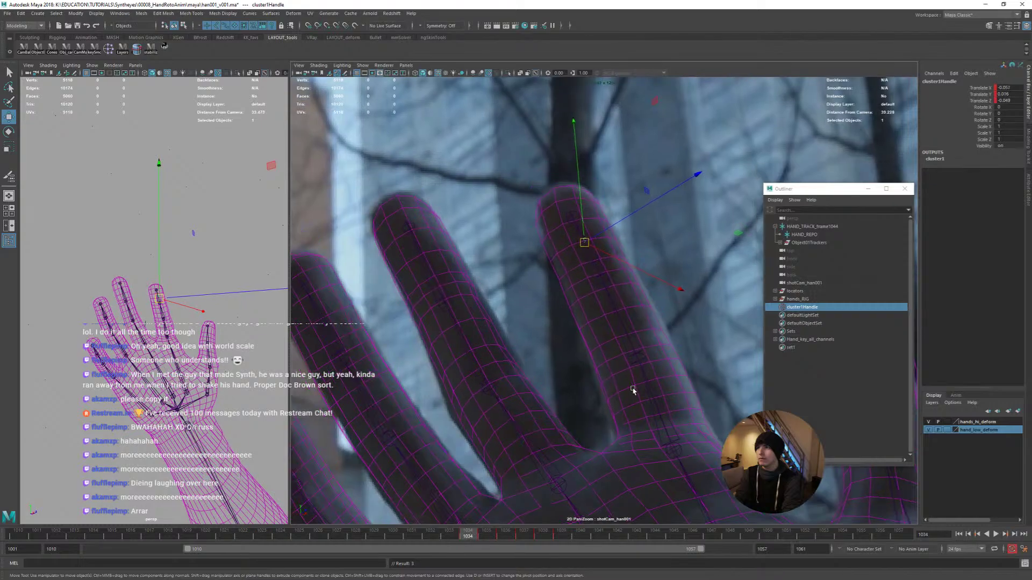
Refine the index finger cluster's upward offset at frames 1034 and 1033
key(alt+Up)
key(alt+comma)
key(alt+comma)
key(alt+Up)
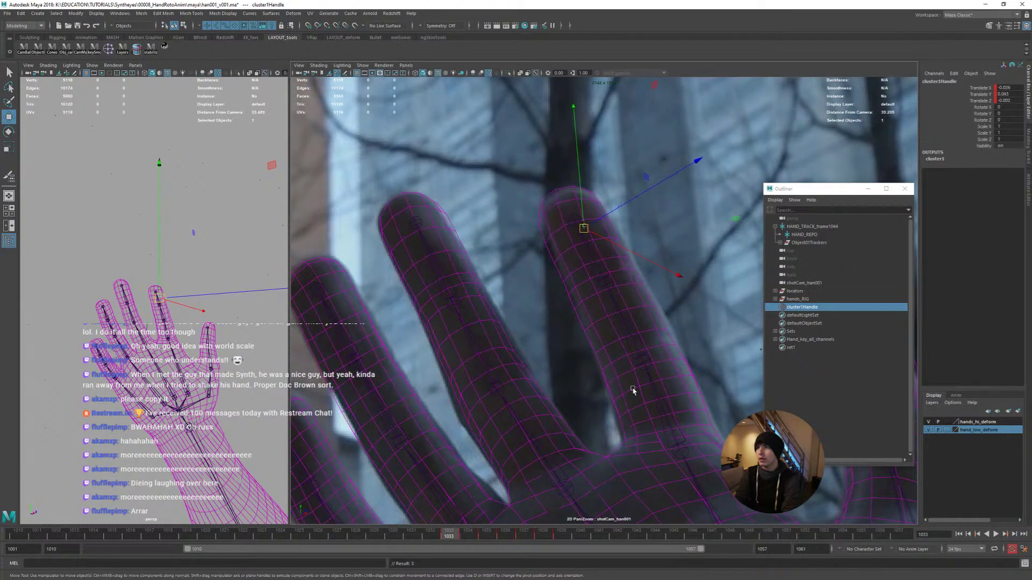
key(alt+Up)
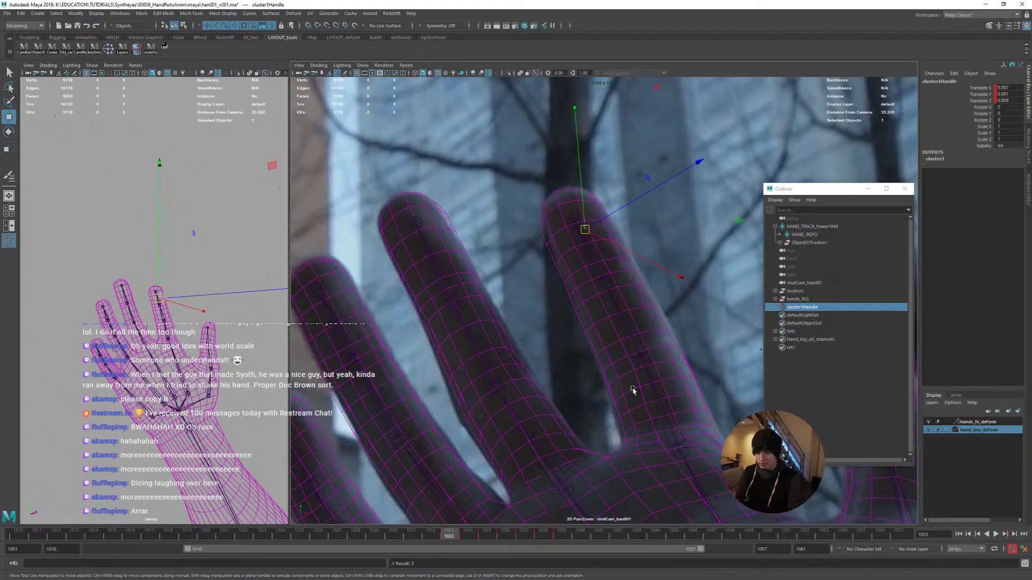
Step back through frames 1032 to 1029 and adjust the cluster so the index finger fits the footage
key(alt+comma)
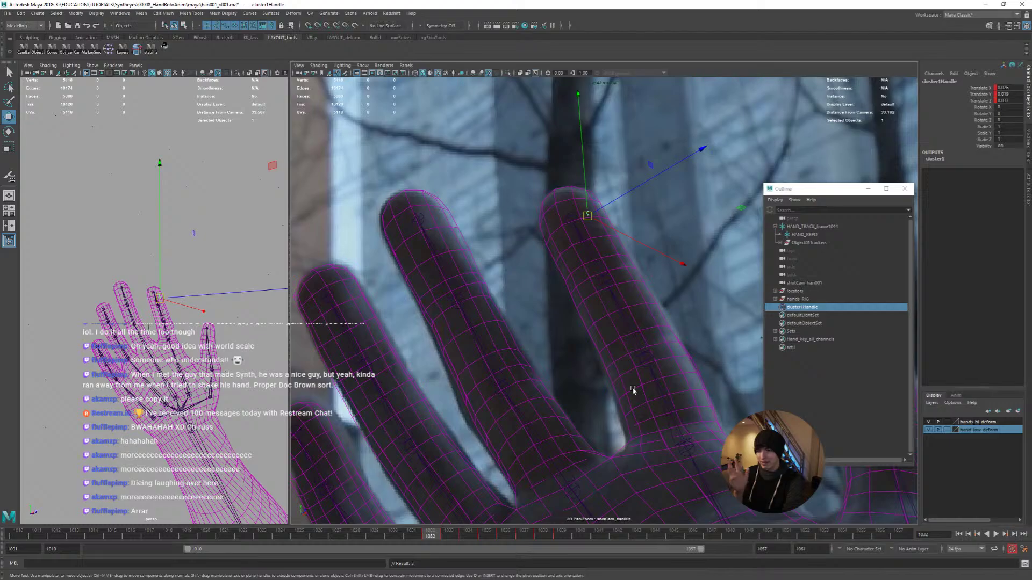
key(alt+comma)
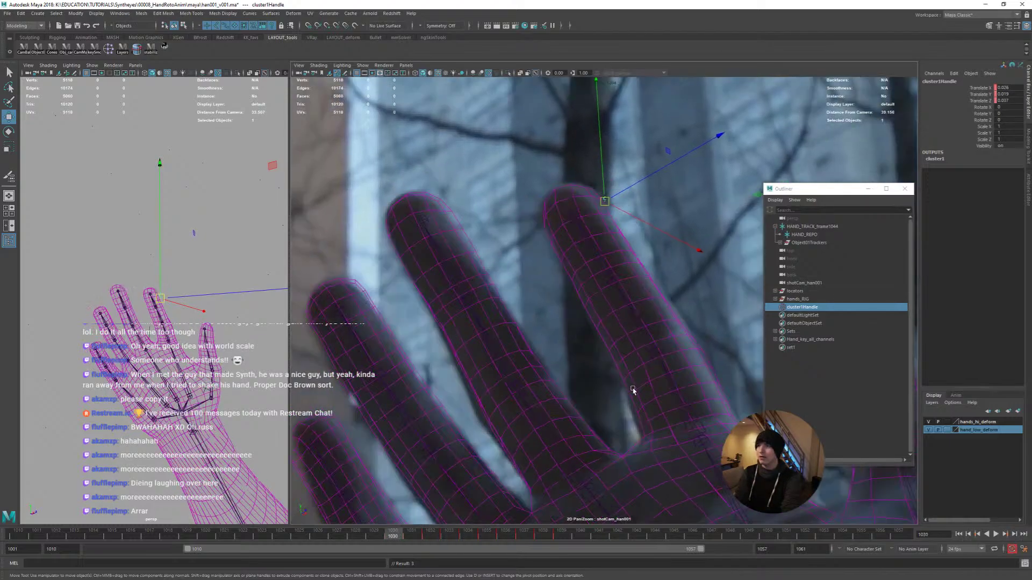
key(alt+comma)
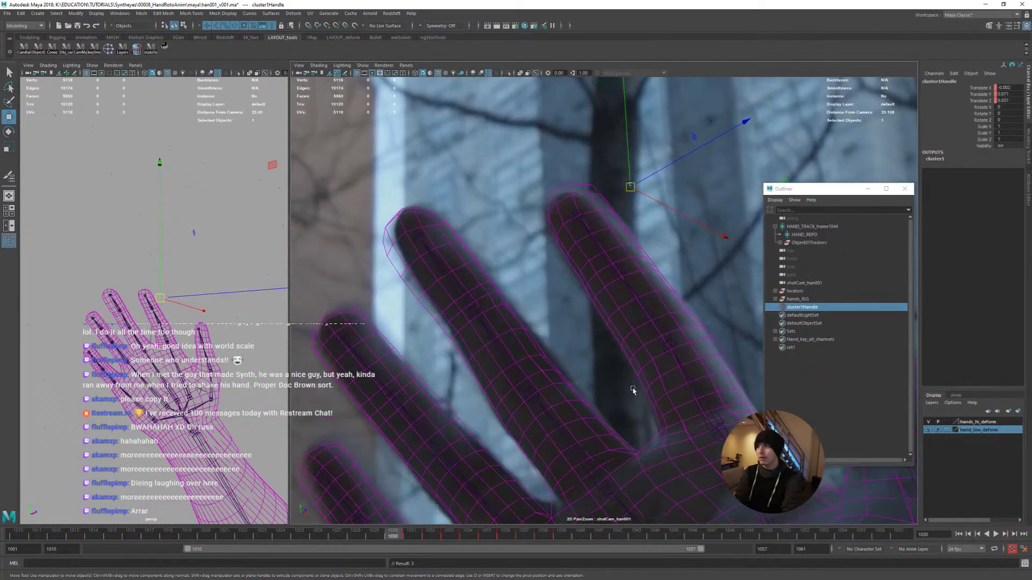
middle_drag(633, 391, 633, 391)
key(alt+comma)
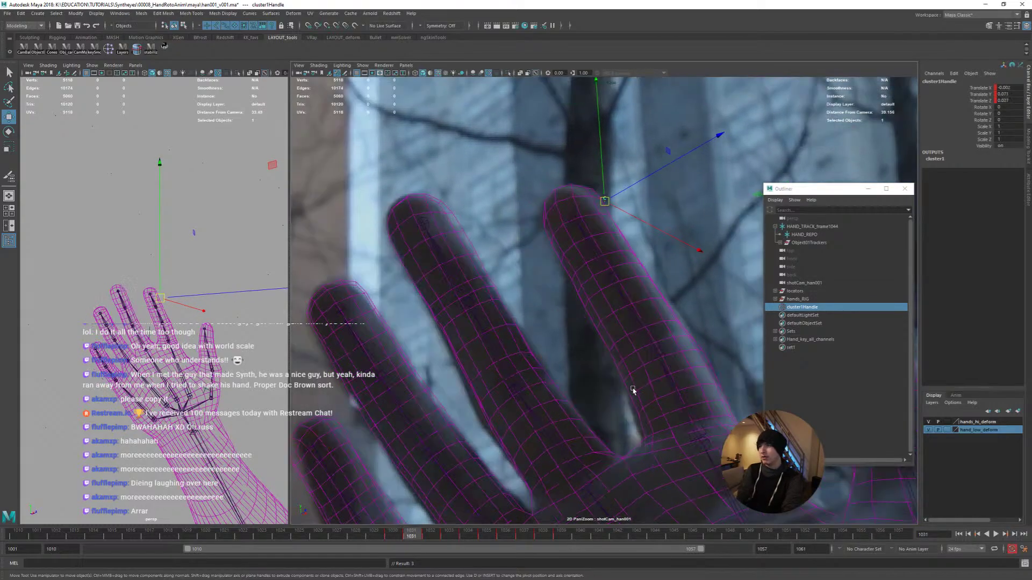
middle_drag(633, 391, 633, 391)
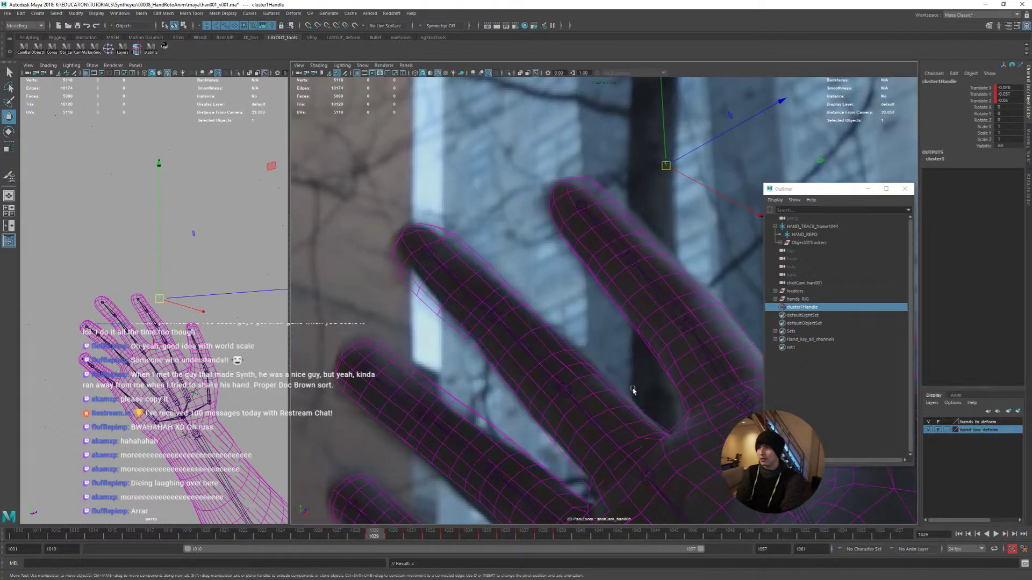
Continue fitting the index finger cluster to the filmed finger on frames 1028 down to 1026
key(alt+comma)
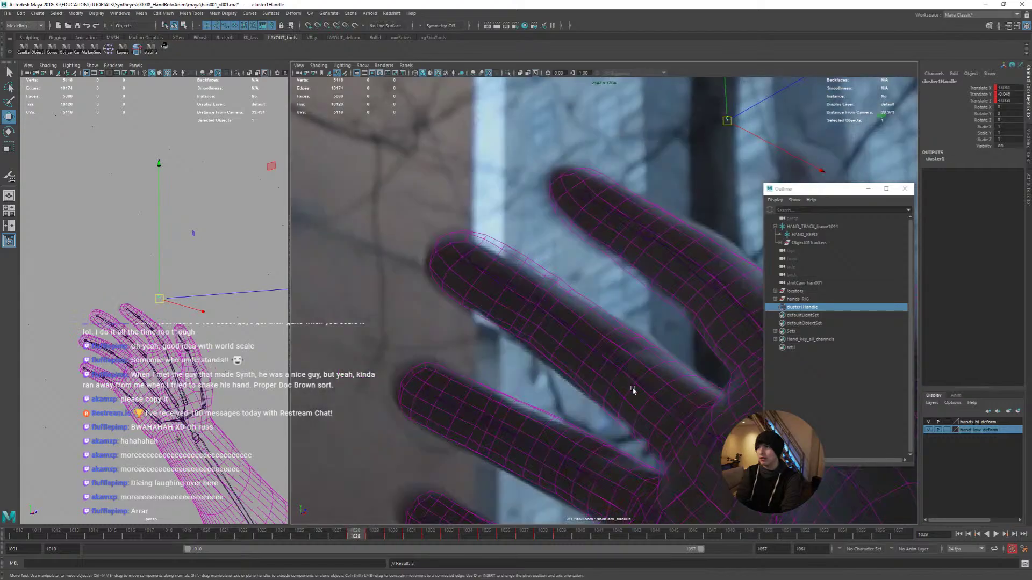
key(alt+comma)
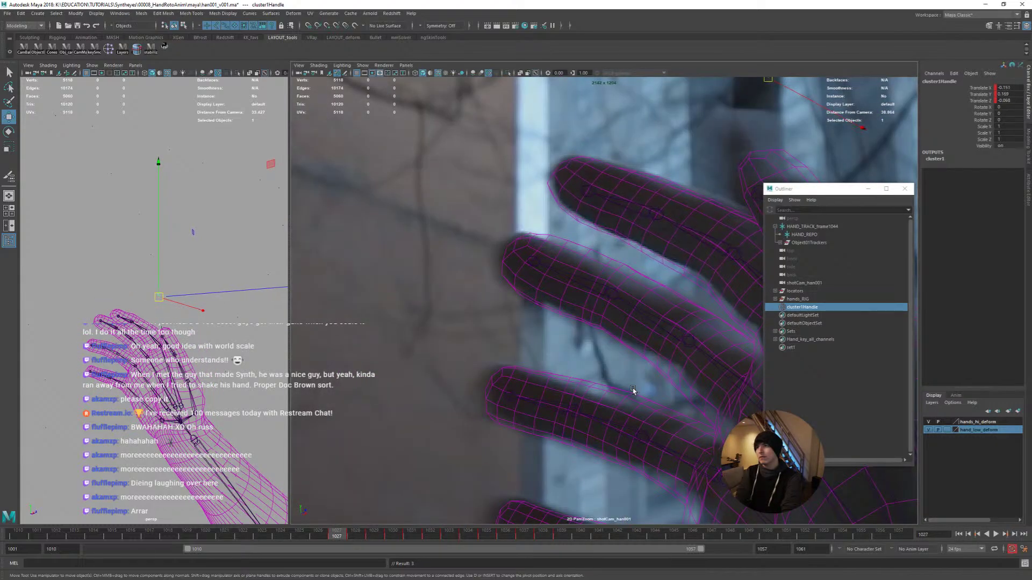
key(alt+comma)
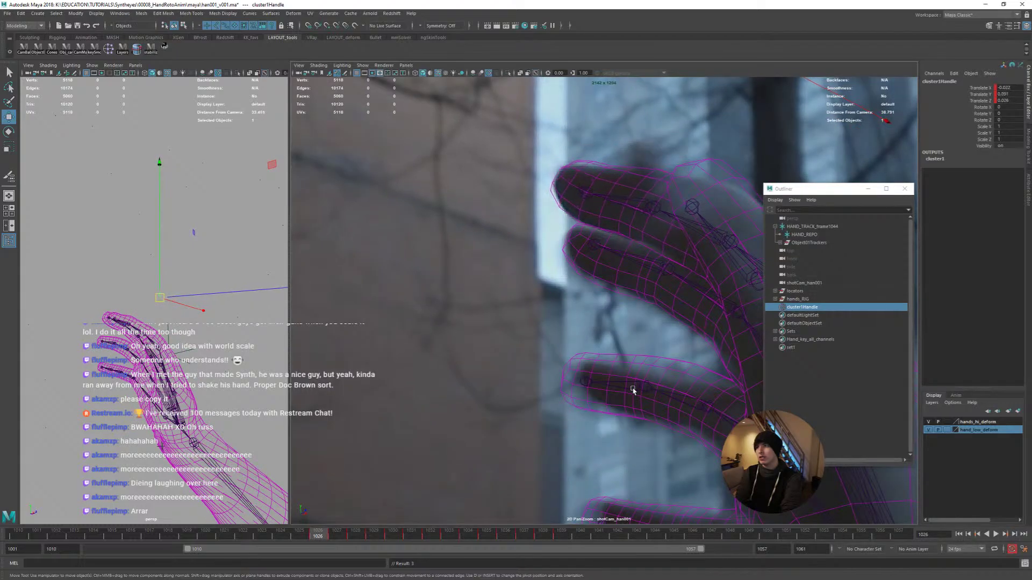
Play back the stabilized close-up to check the index finger for sliding
key(alt+v)
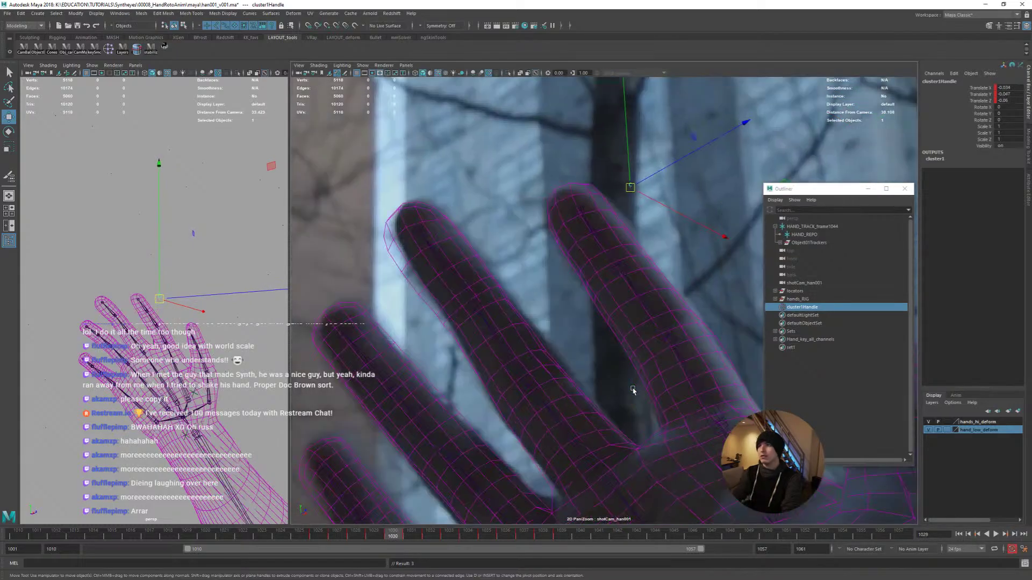
key(alt+v)
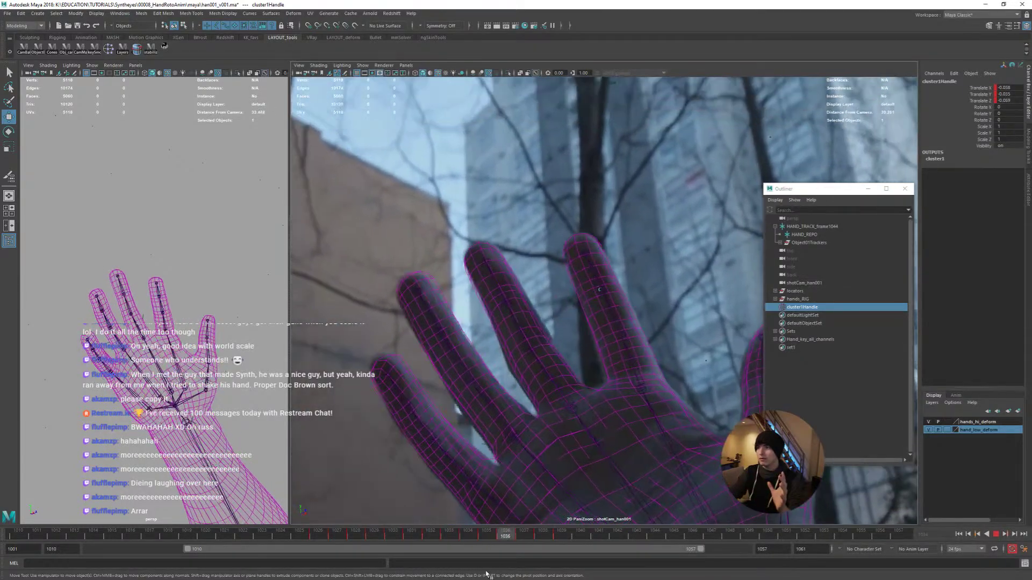
key(Escape)
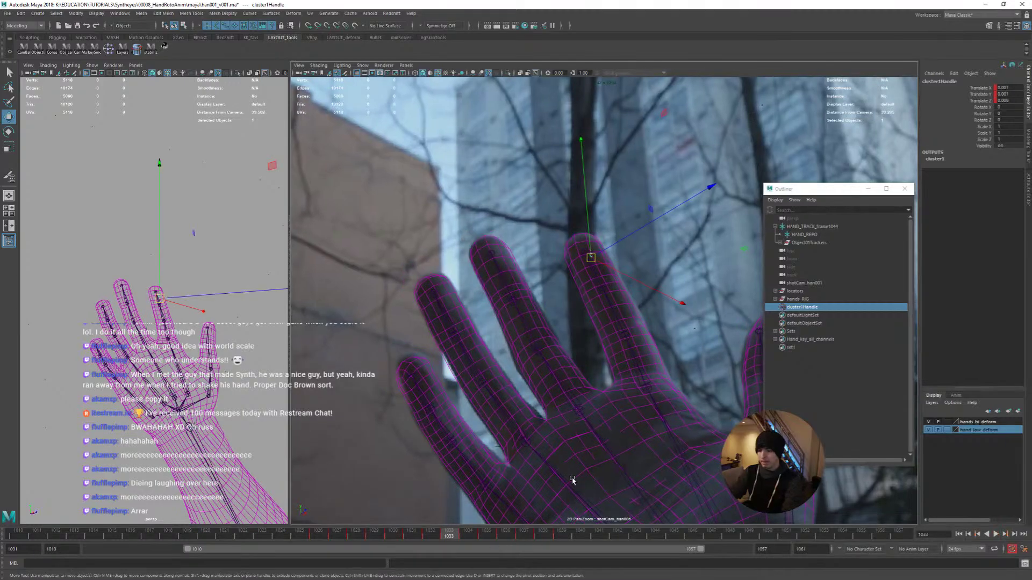
Maximize the shot camera view on the full plate, then play and scrub frames 1031 to 1037 to check the finger motion
key(backslash)
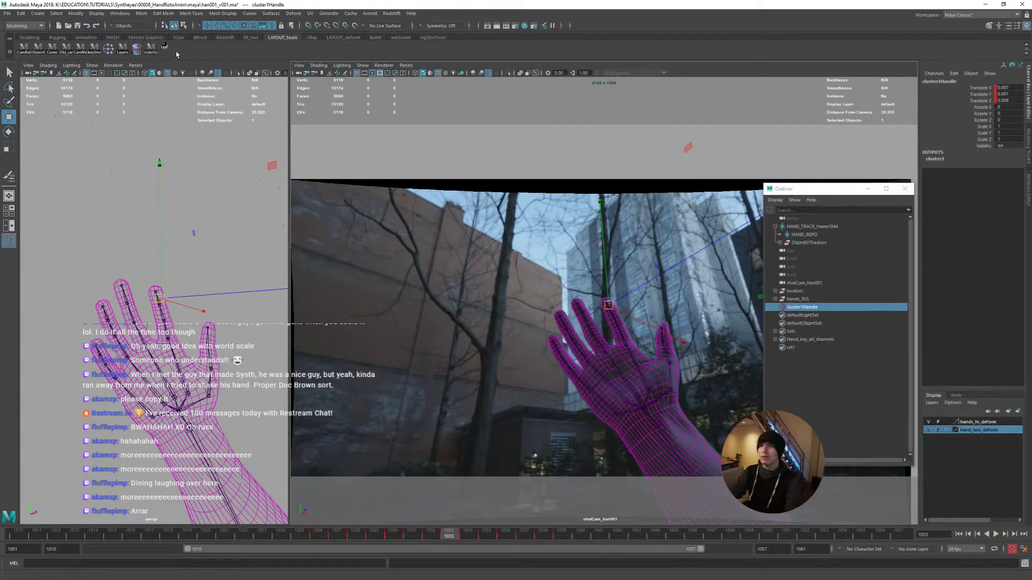
key(backslash)
key(space)
key(alt+v)
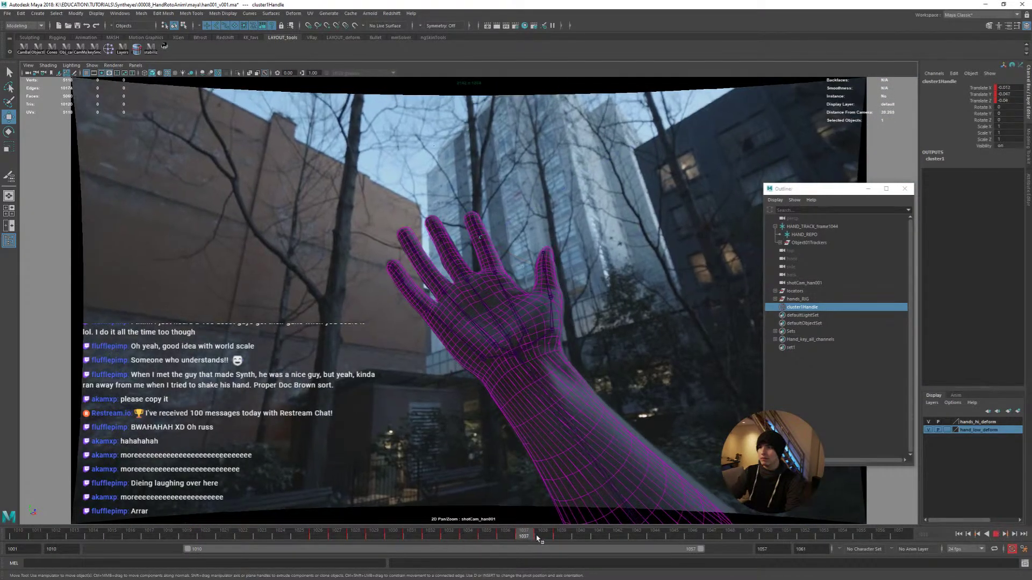
mouse_move(417, 528)
mouse_down()
mouse_move(394, 530)
mouse_move(498, 522)
mouse_move(407, 517)
mouse_move(505, 525)
mouse_move(375, 519)
mouse_up()
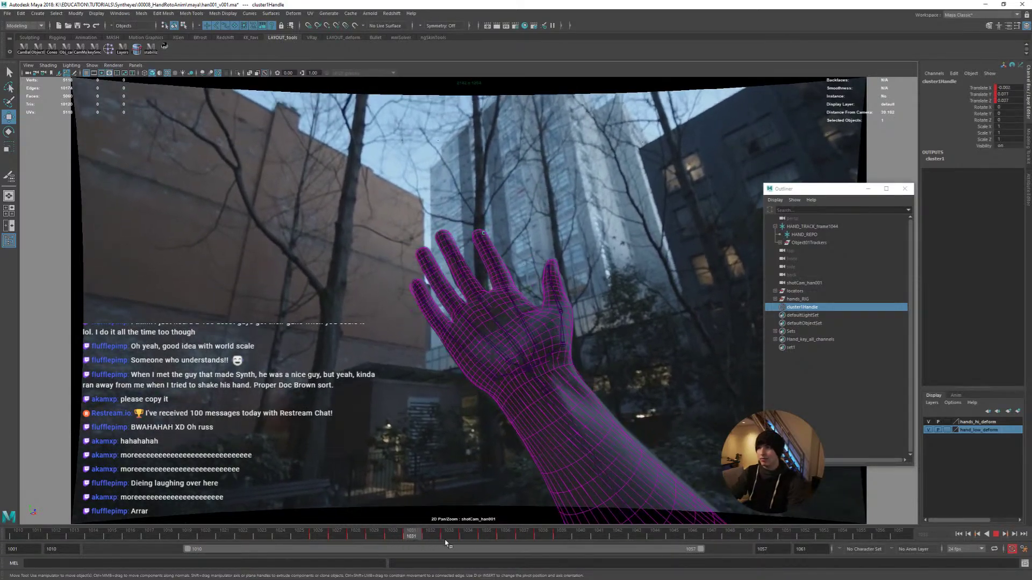
drag(456, 537, 526, 534)
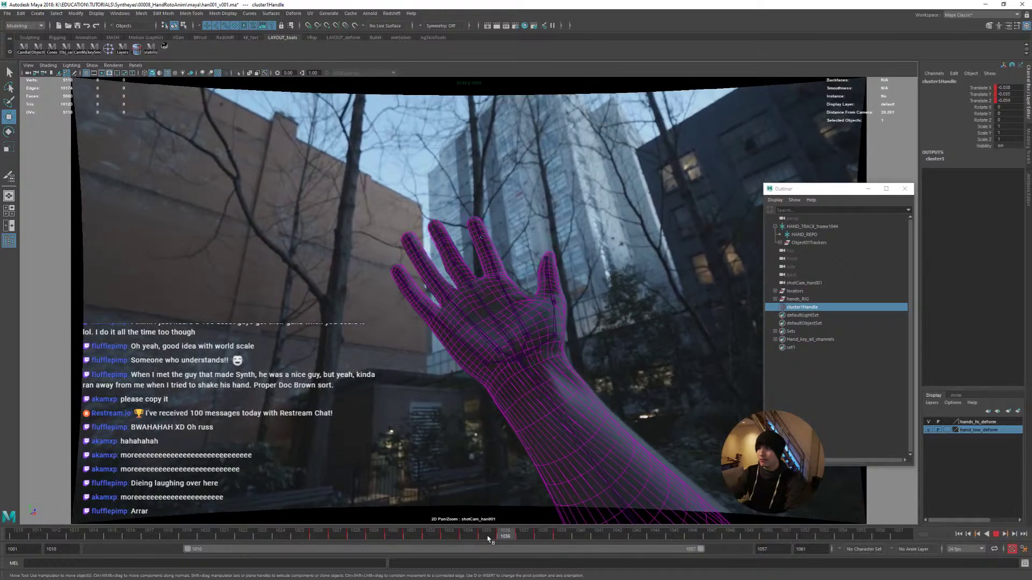
drag(497, 530, 469, 529)
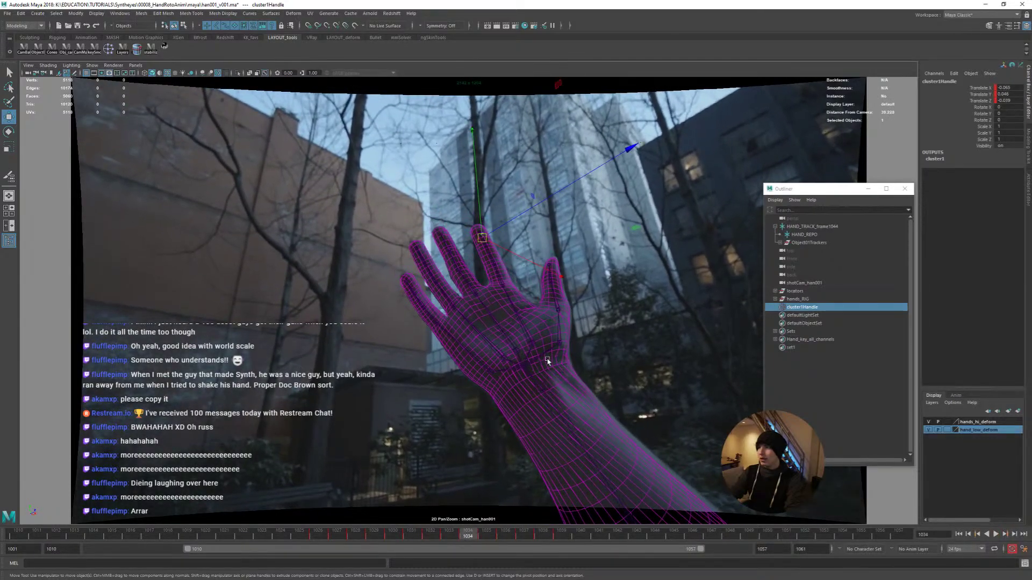
Try moving the index finger cluster at frame 1034, undo the move, and play the shot back
middle_drag(552, 329, 547, 321)
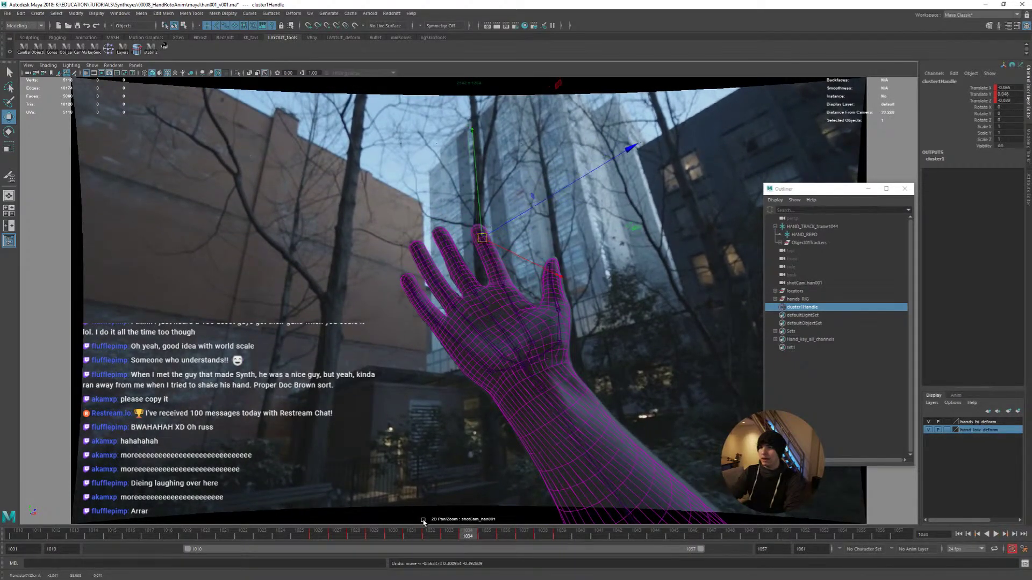
key(alt+v)
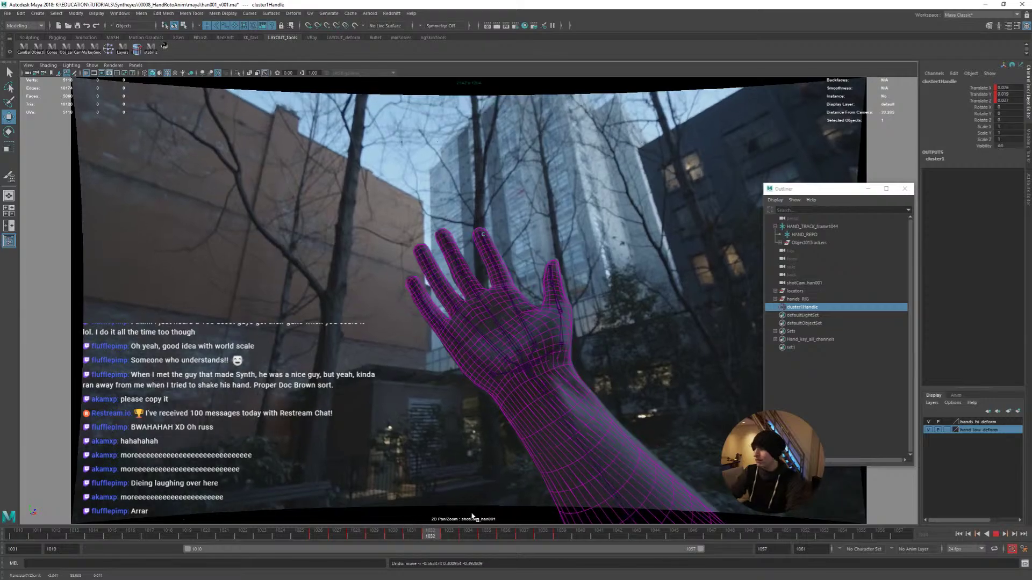
key(Escape)
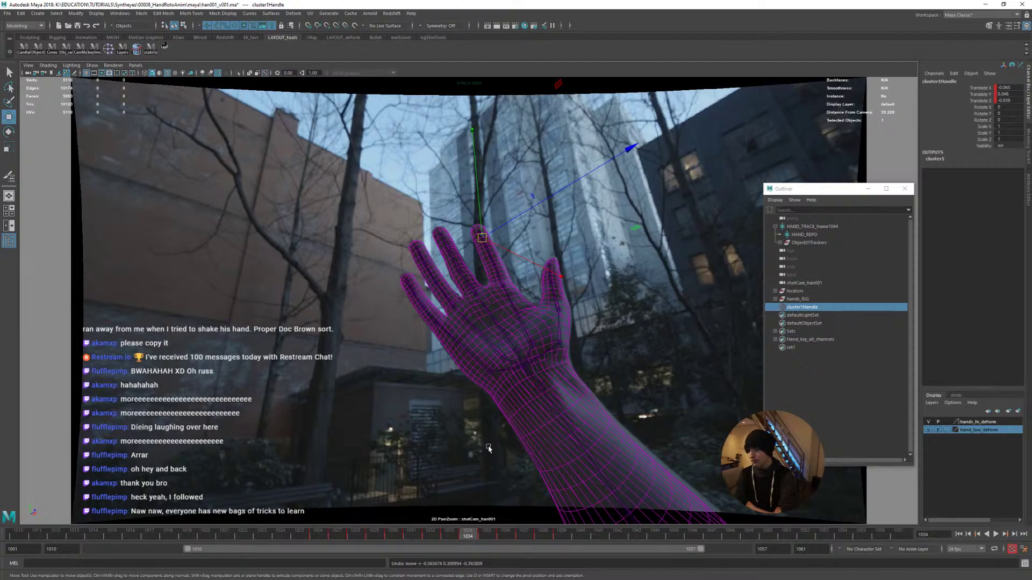
Deselect the cluster by selecting the image plane and play the full shot to review the hand match
click(610, 341)
key(alt+v)
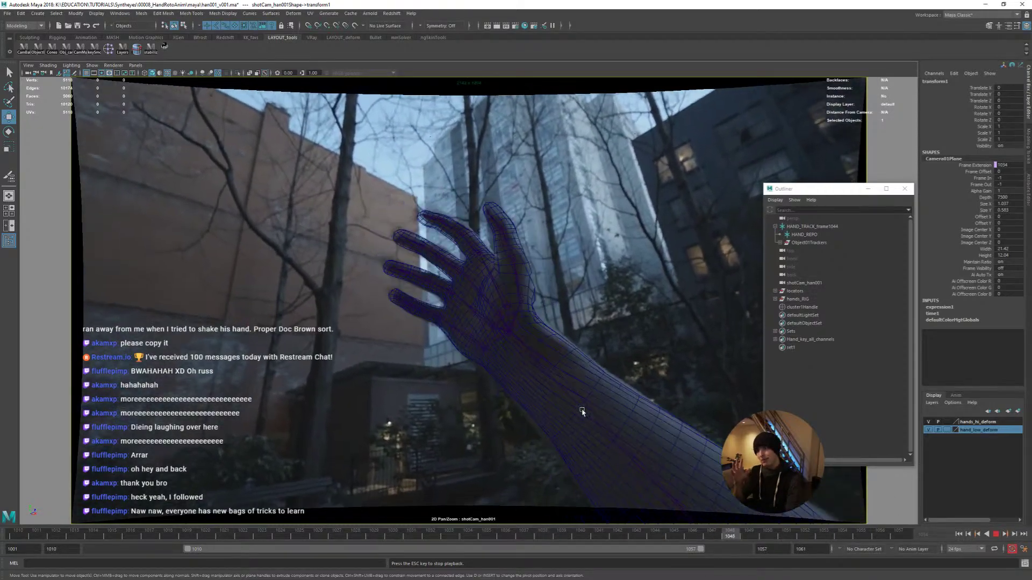
key(alt+v)
key(alt+v)
key(alt+v)
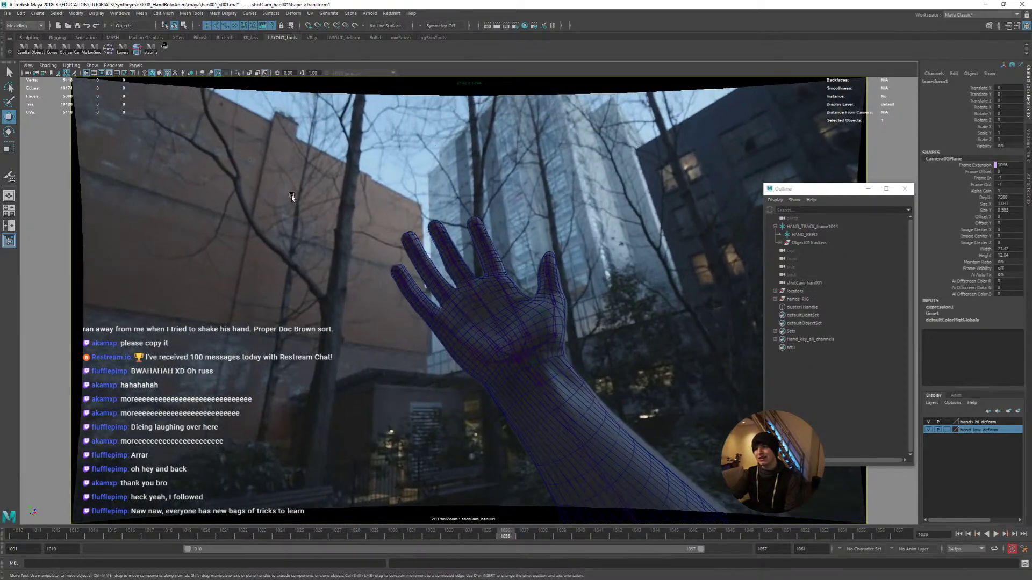
Hide the joints in the shot camera view and replay the shot
click(92, 66)
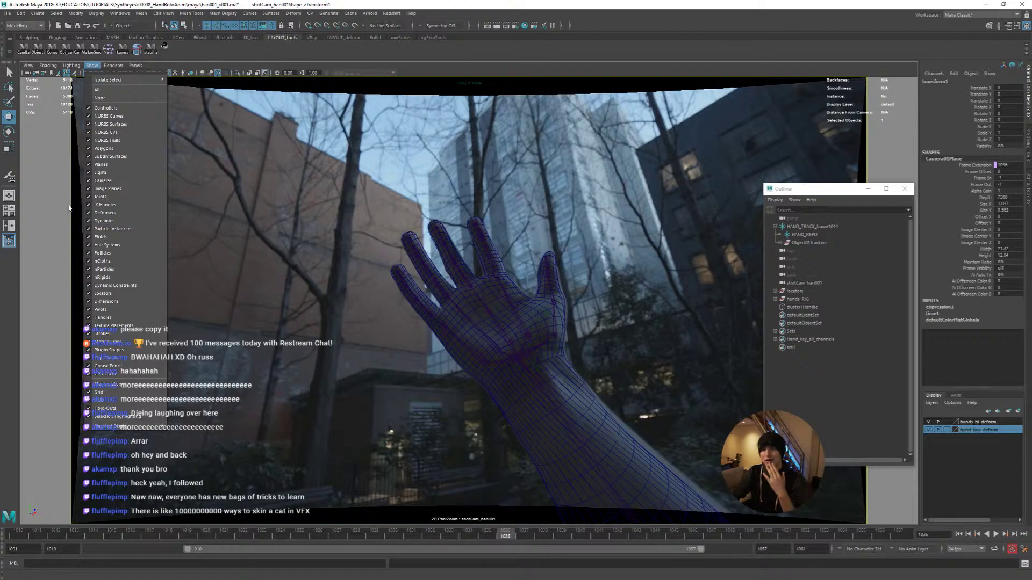
click(102, 197)
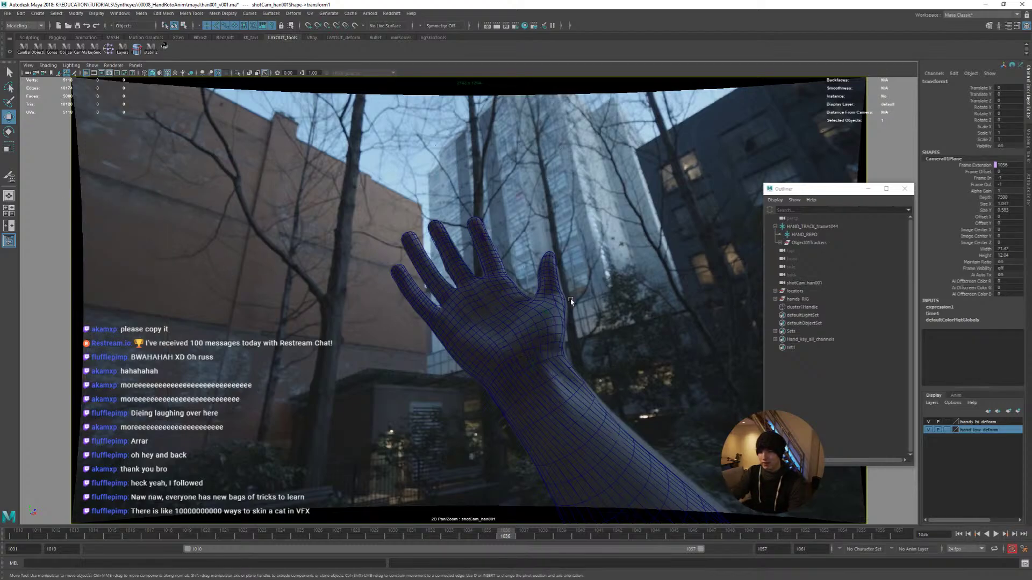
key(alt+v)
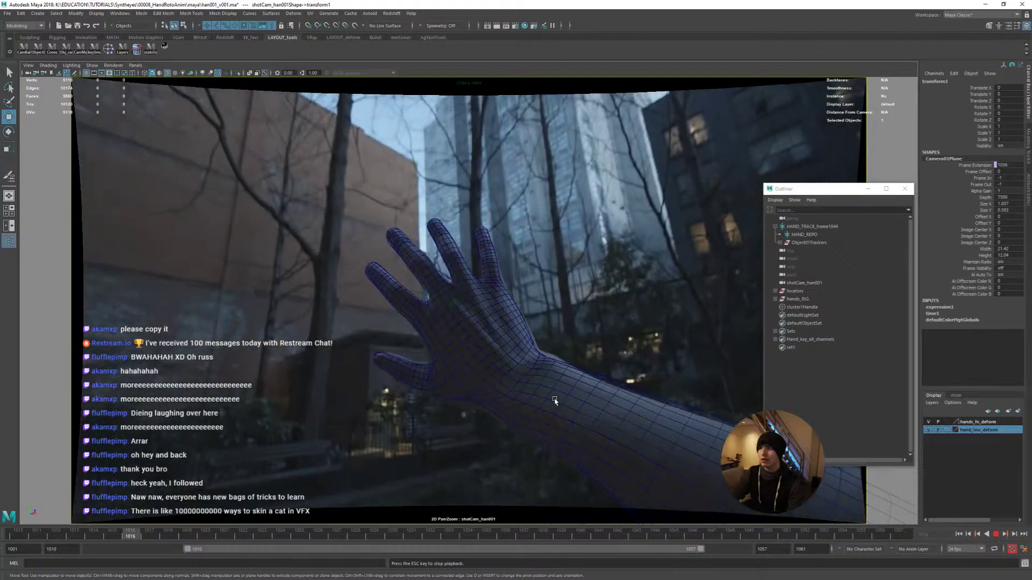
key(alt+v)
Review the playback with the hands_hiRes_deform mesh alternately selected and deselected to judge its wireframe against the footage
click(580, 395)
key(alt+v)
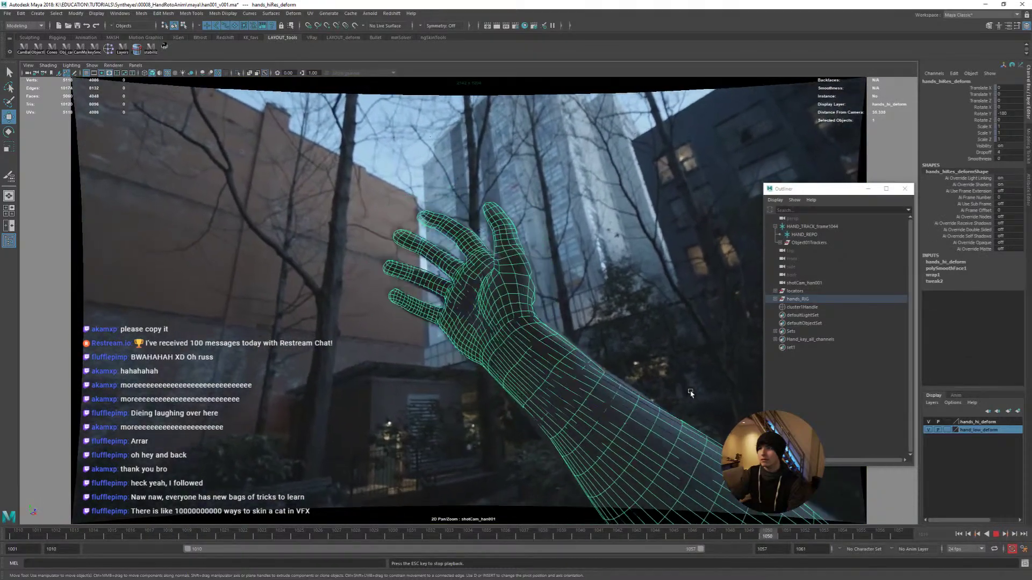
click(677, 378)
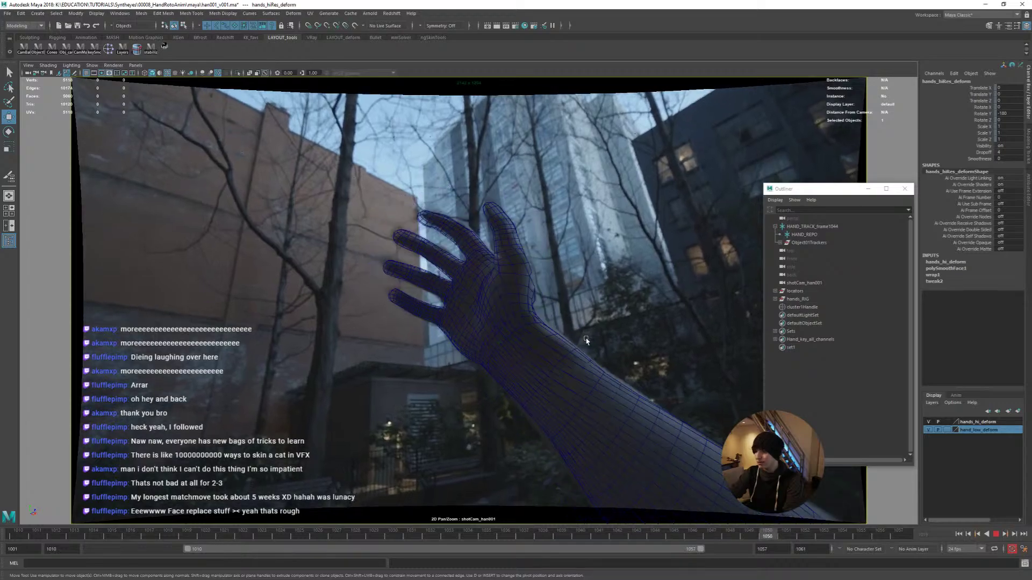
click(584, 383)
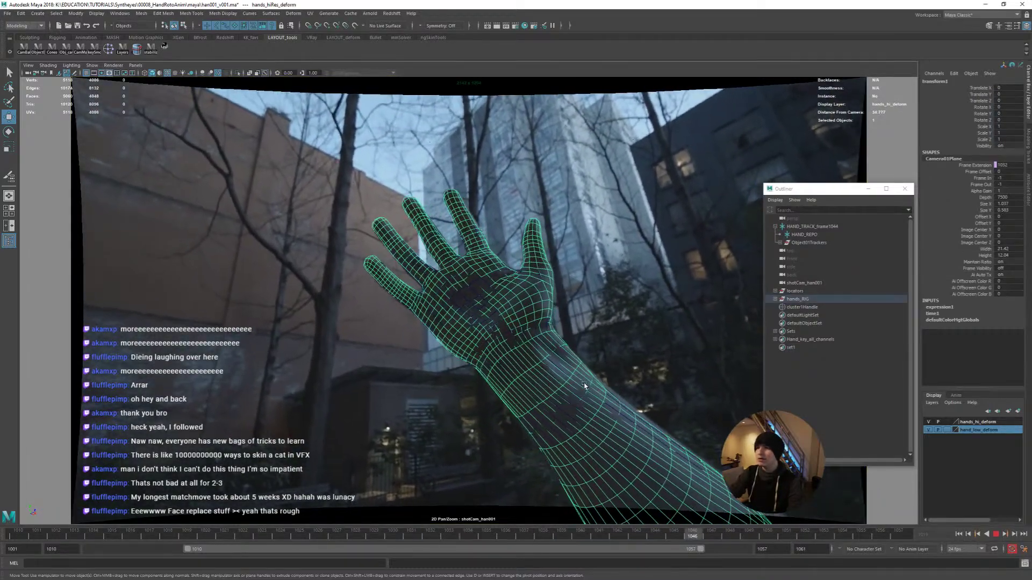
Maximize the perspective view, zoom out, and play the animated hand to inspect its motion outside the shot camera
key(space)
key(space)
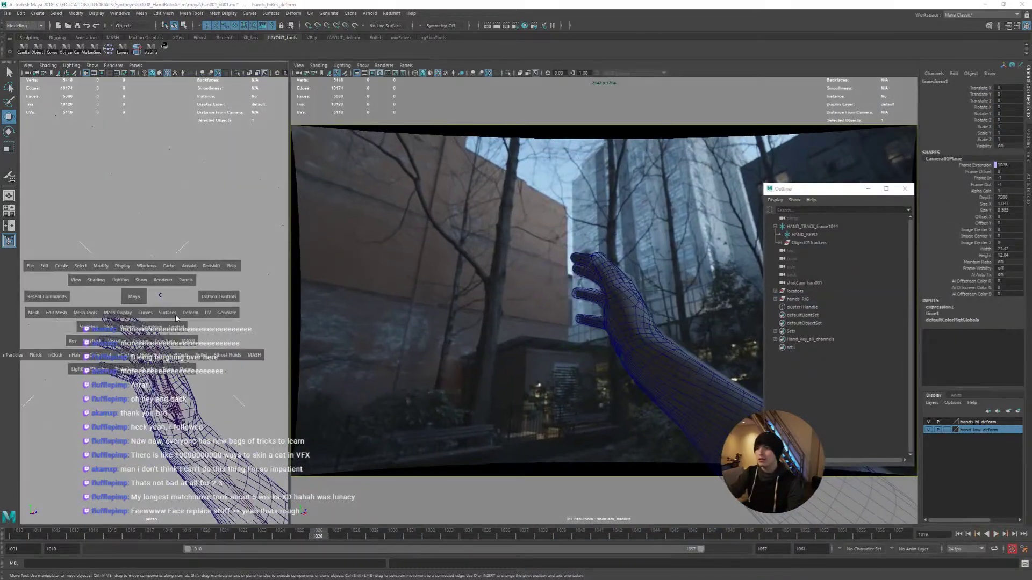
scroll(500, 326, down, 5)
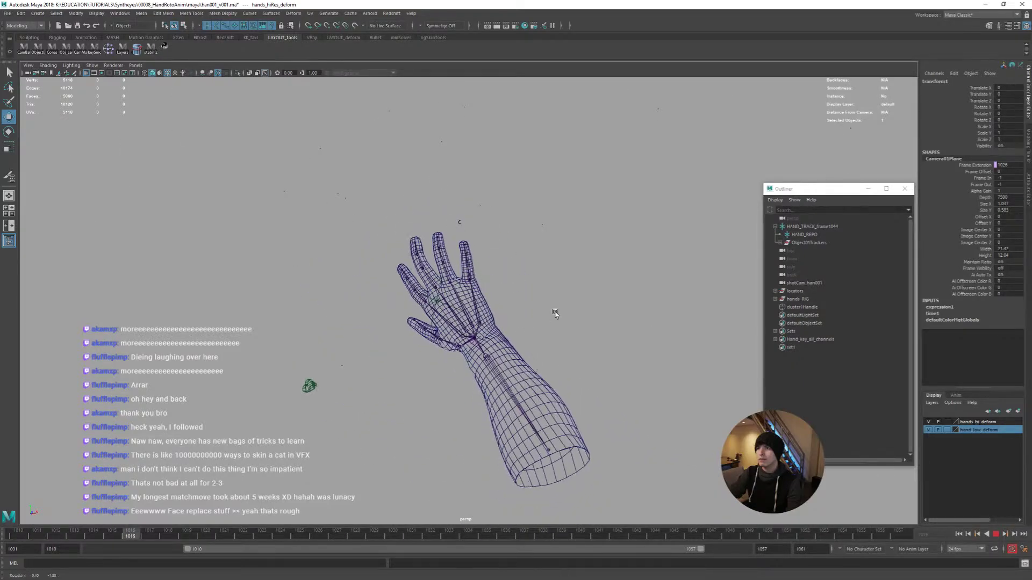
key(Escape)
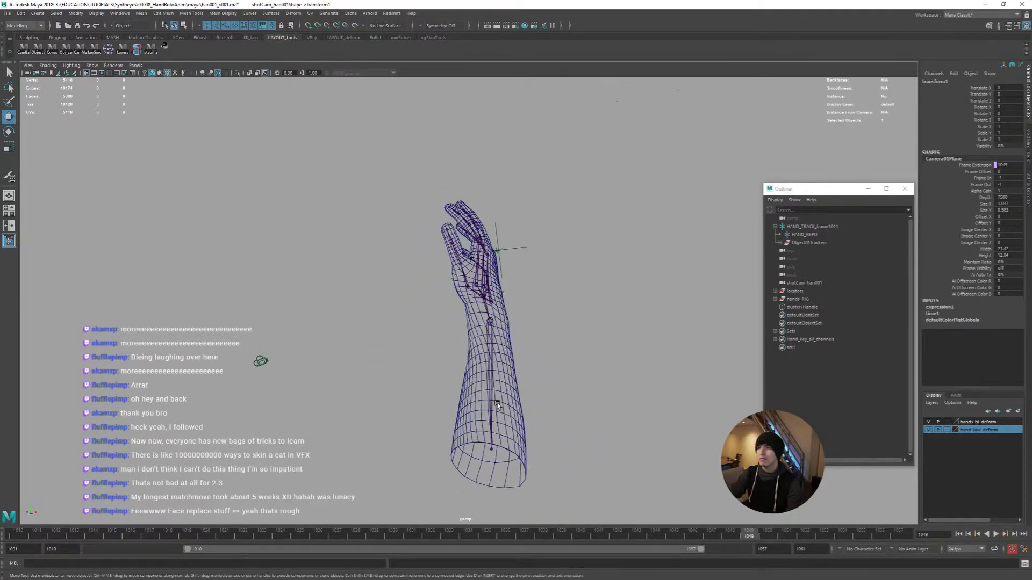
Play and pause the hand animation in the perspective view around frames 1049–1053 to inspect the finger poses from outside the shot camera
key(alt+v)
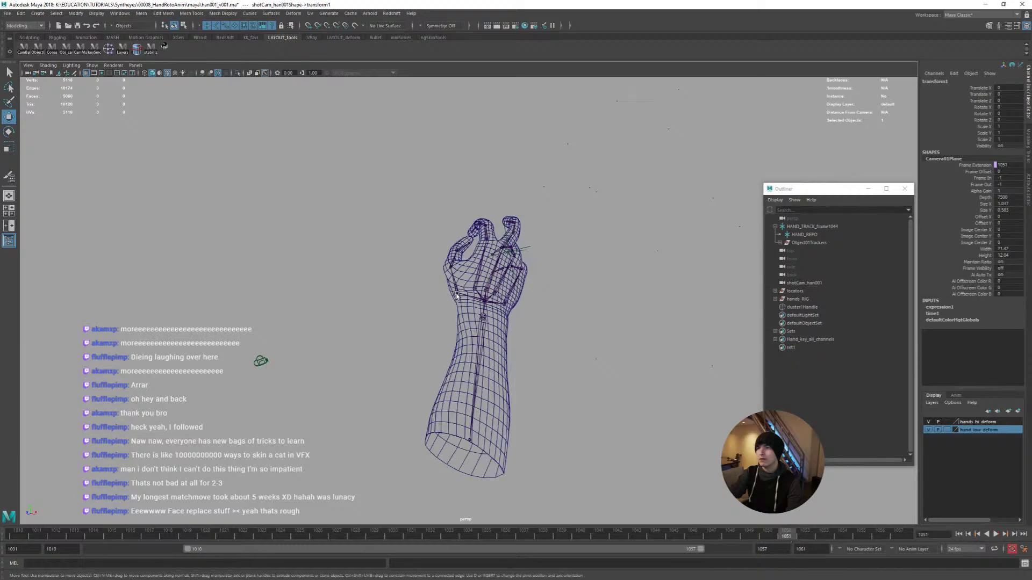
click(786, 532)
key(alt+v)
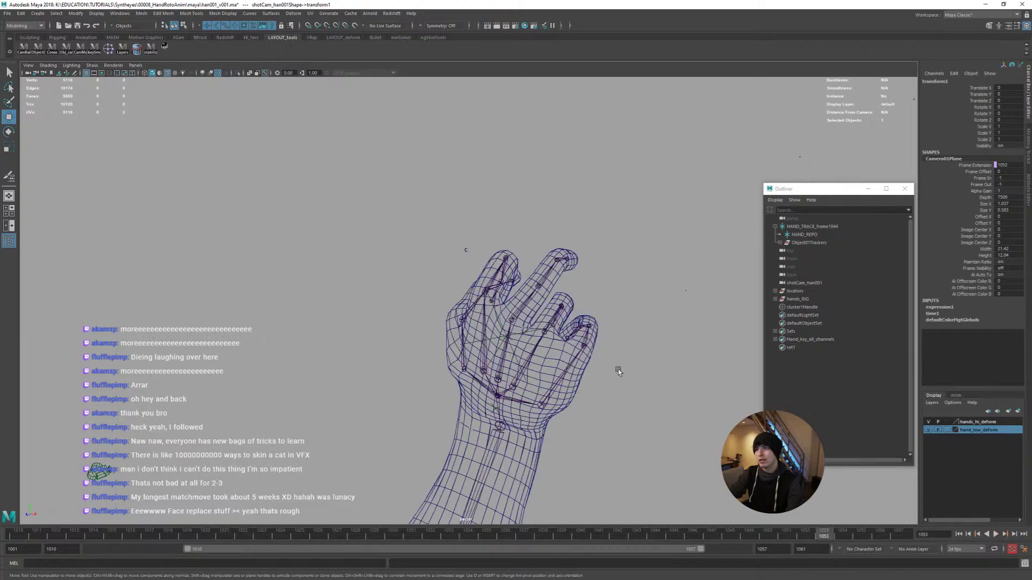
key(alt+v)
key(alt+v)
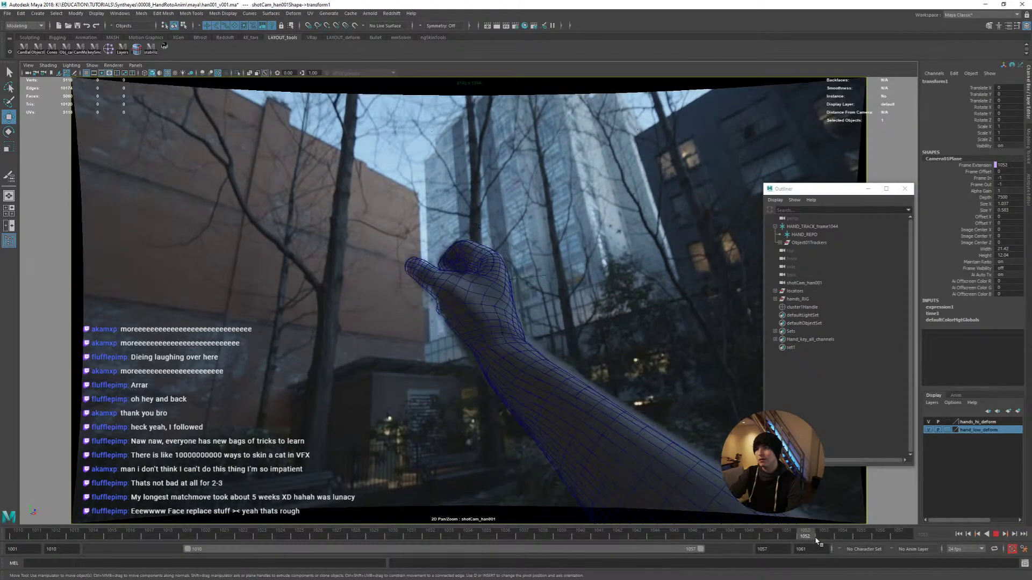
Compare frames 1052 and 1053 through the shot camera and check the frame 1053 hand pose in the perspective view
drag(804, 537, 821, 537)
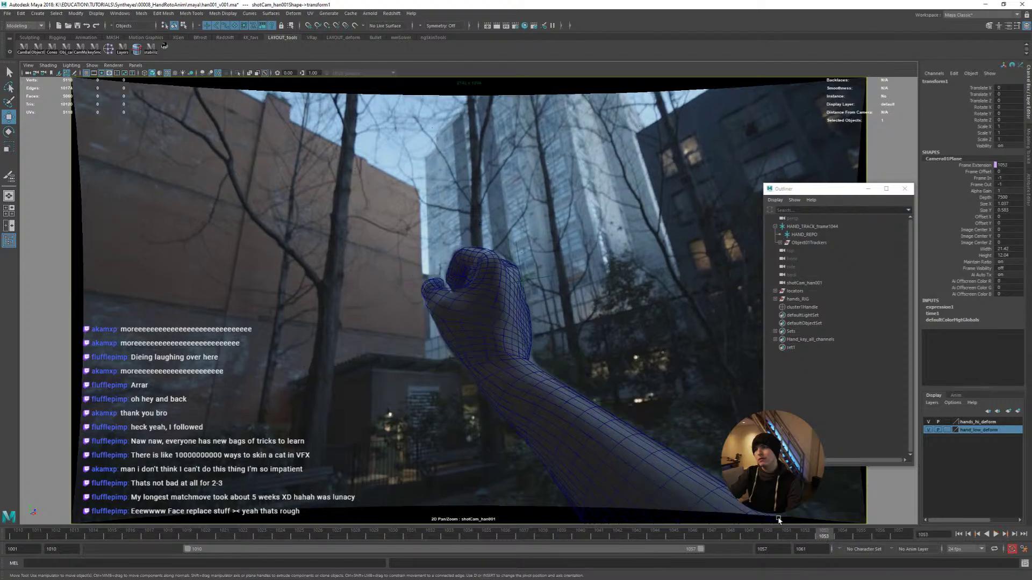
key(space)
key(space)
alt+drag(456, 360, 490, 363)
key(alt+v)
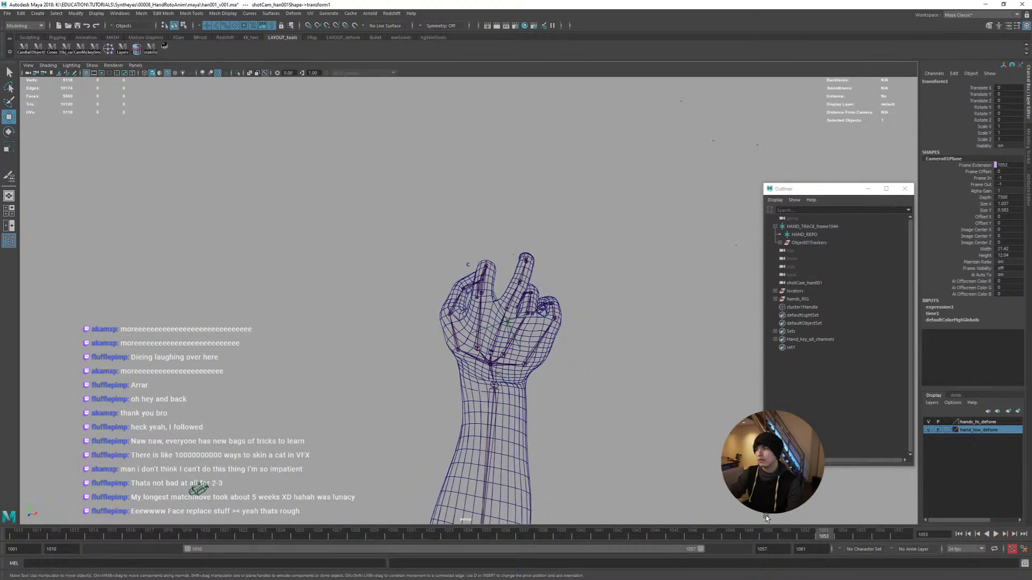
Inspect the hand's finger spread at frame 1052 in the perspective view and check the same frame through the shot camera
key(alt+v)
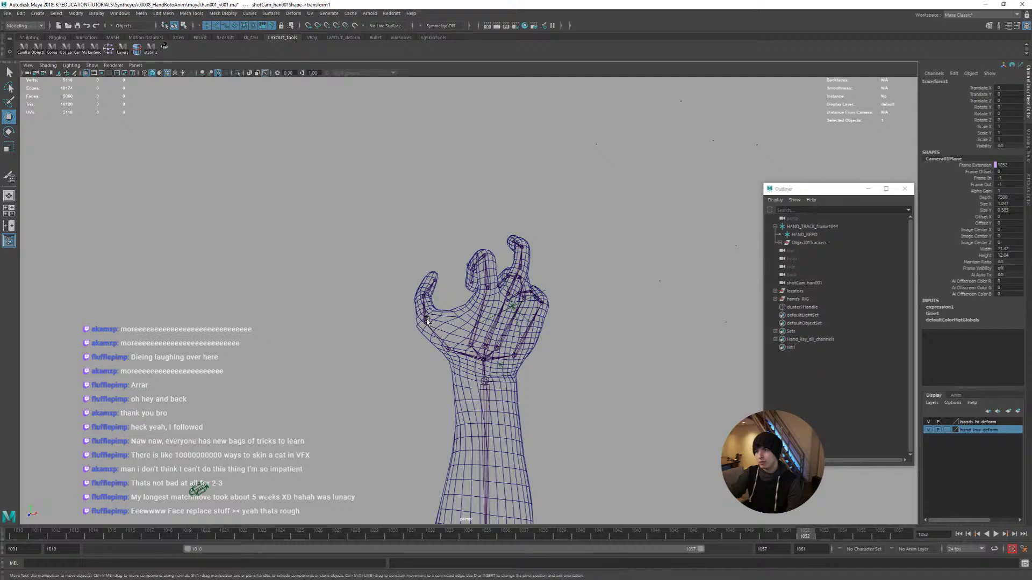
drag(790, 537, 814, 551)
key(space)
key(space)
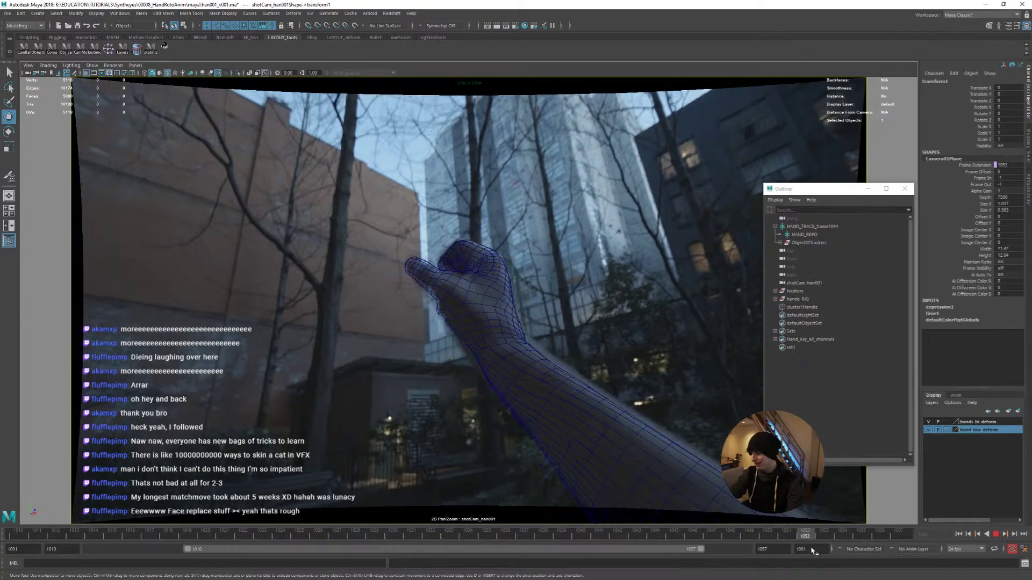